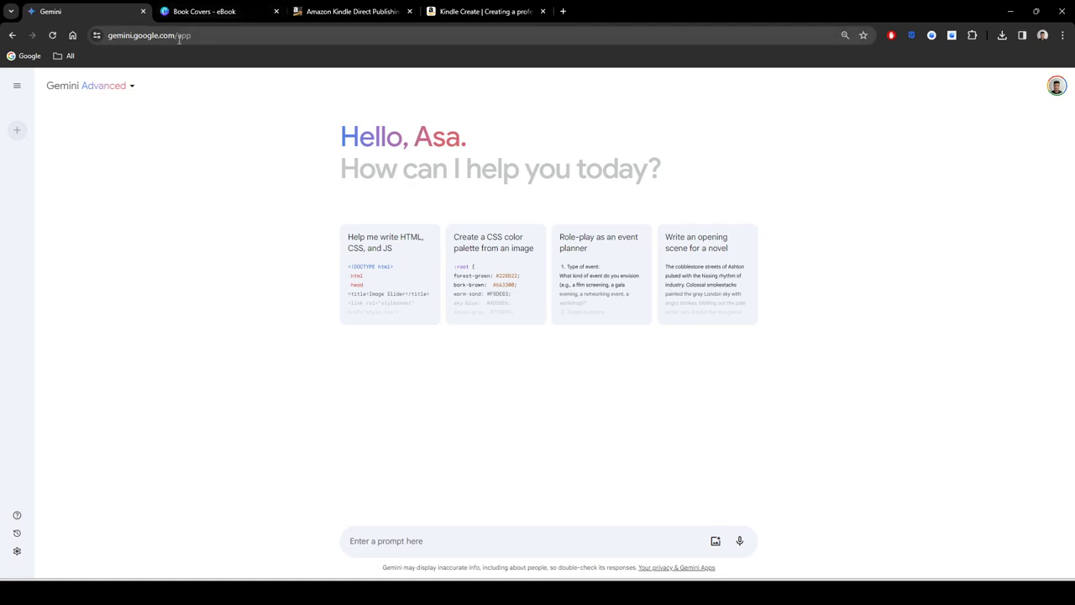
Step: Check the available Gemini models and look over the open Canva book cover design and Kindle Direct Publishing bookshelf
click(133, 87)
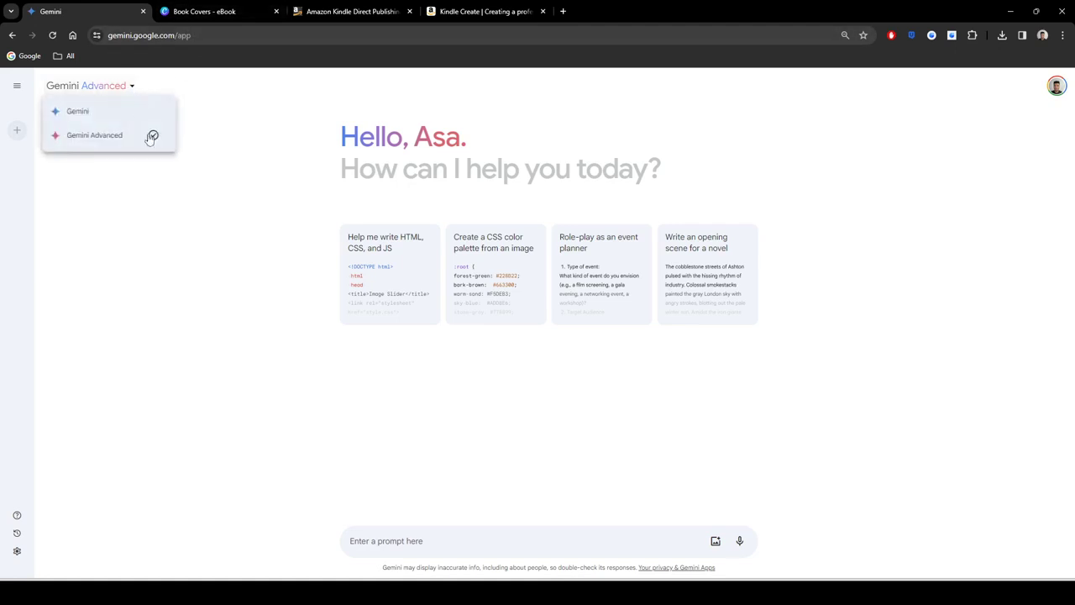
click(191, 208)
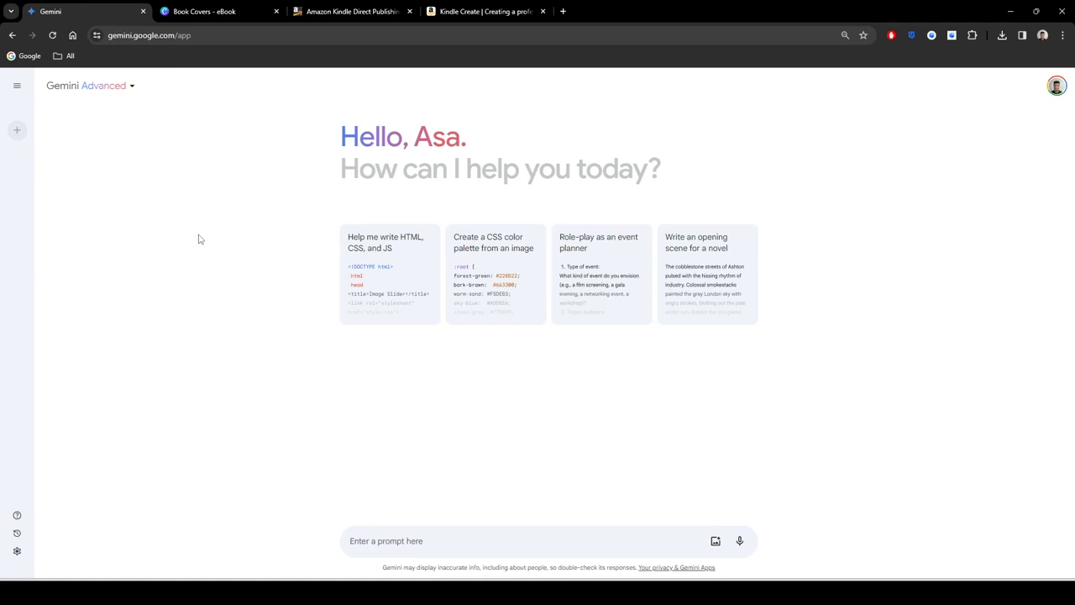
click(225, 10)
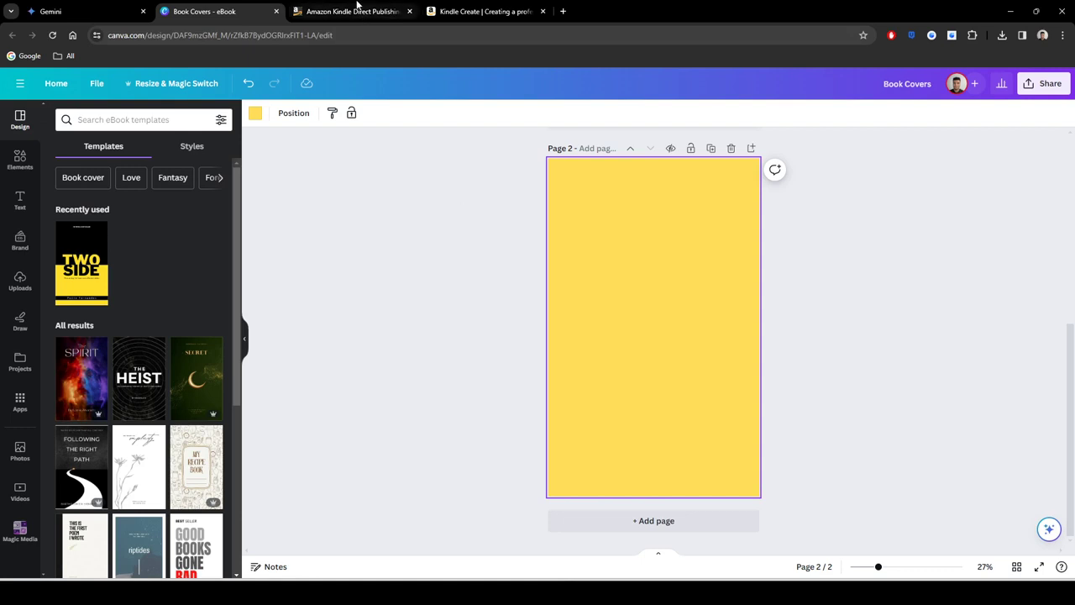
click(77, 11)
click(223, 9)
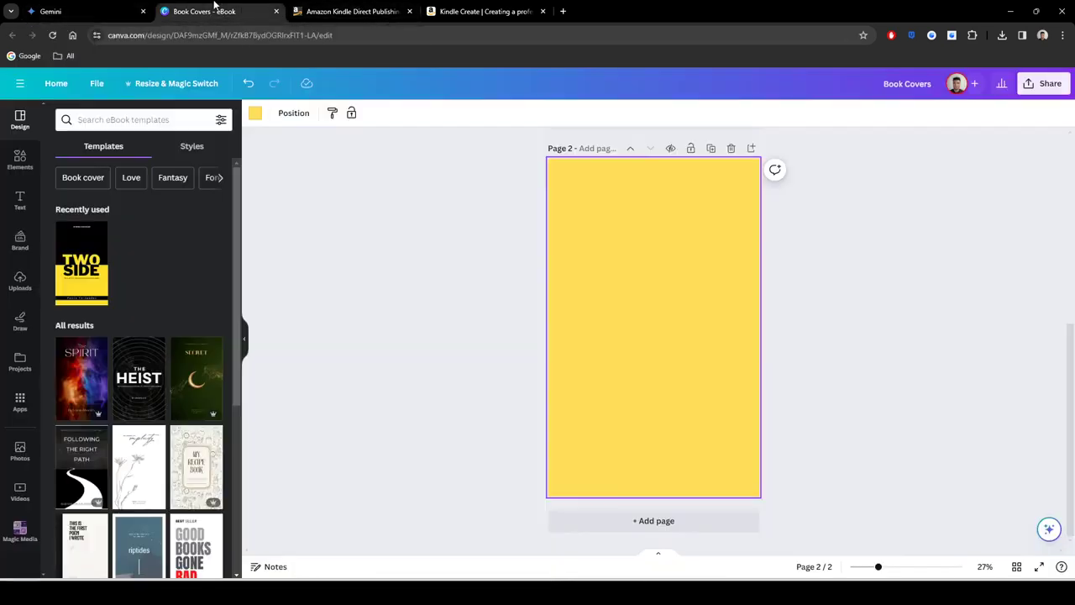
click(352, 9)
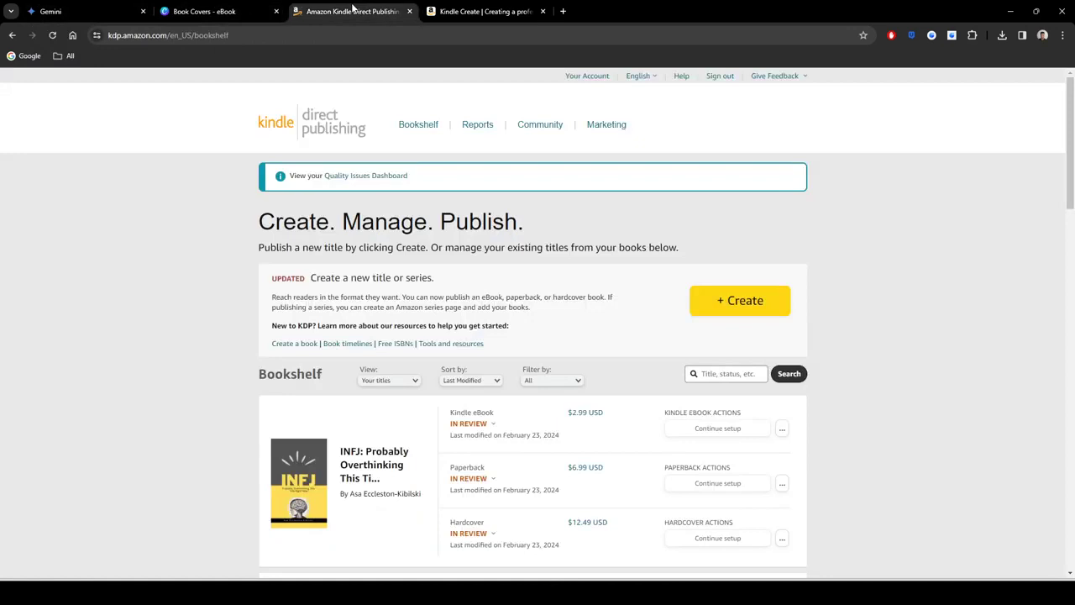
click(224, 7)
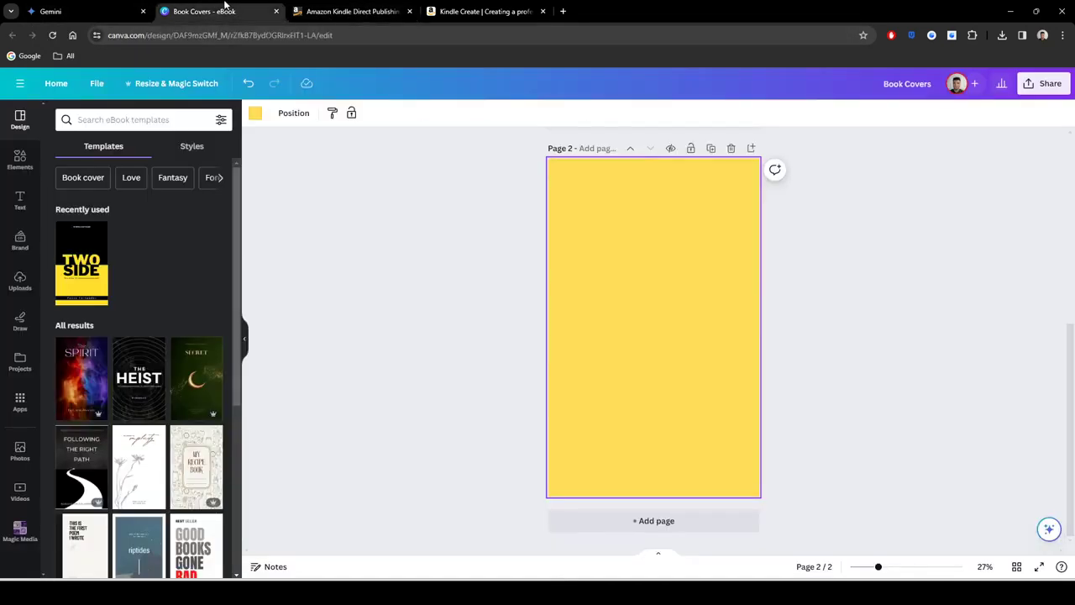
click(98, 6)
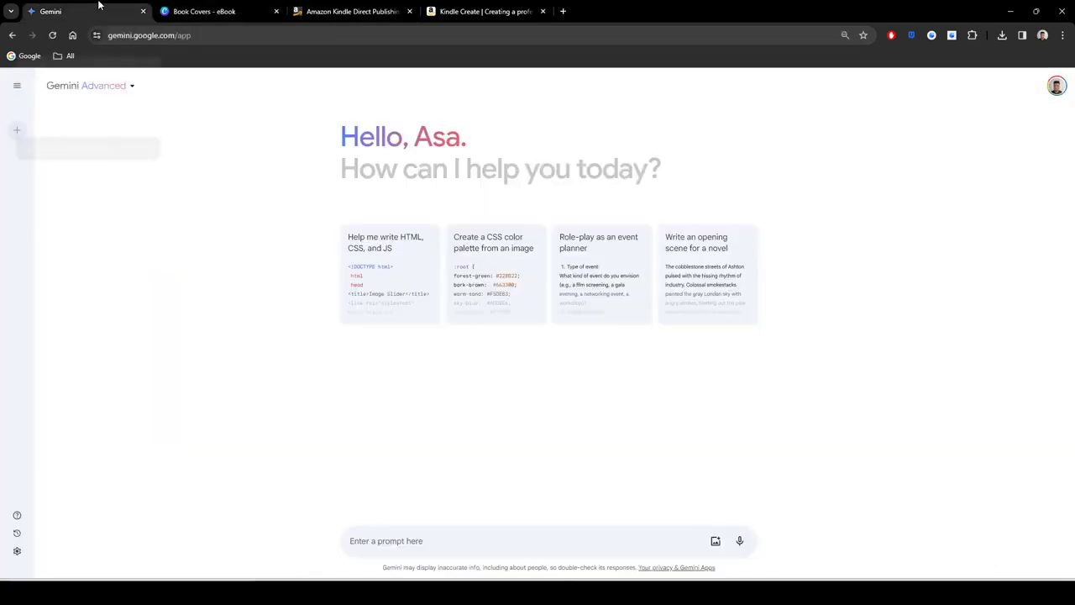
click(377, 6)
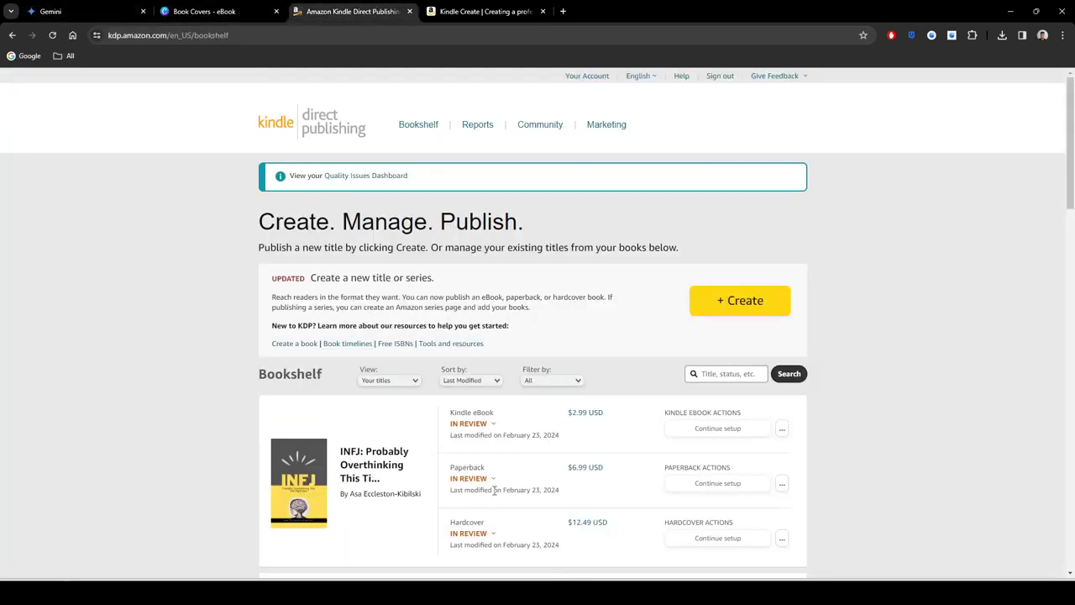
click(85, 6)
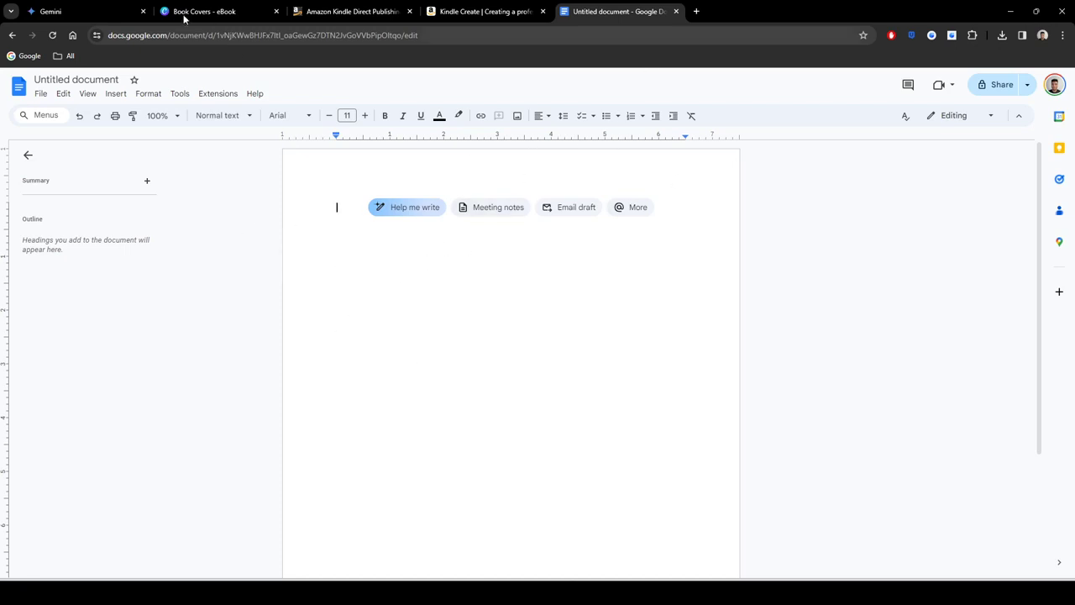
Step: Switch to Gemini and submit the prompt "give me title ideas for my ebook about overthinking about overthinking, being axnious about anxiety"
click(101, 7)
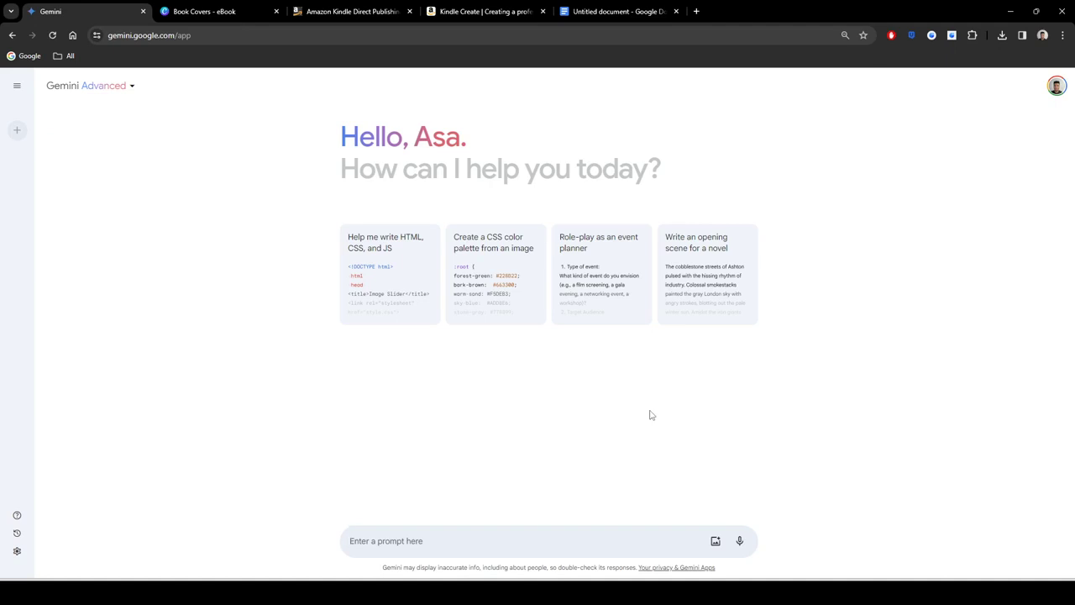
click(510, 544)
text(give me titles)
key(BackSpace)
key(BackSpace)
text(ideas for my )
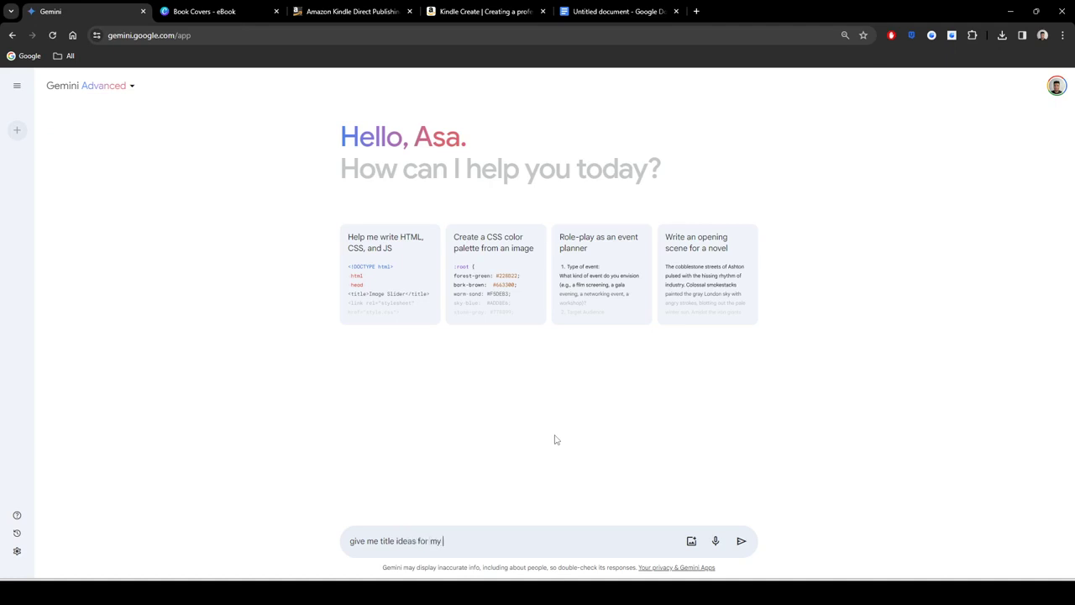
text(ebook a)
text(bout)
text(overthinking about overthinki)
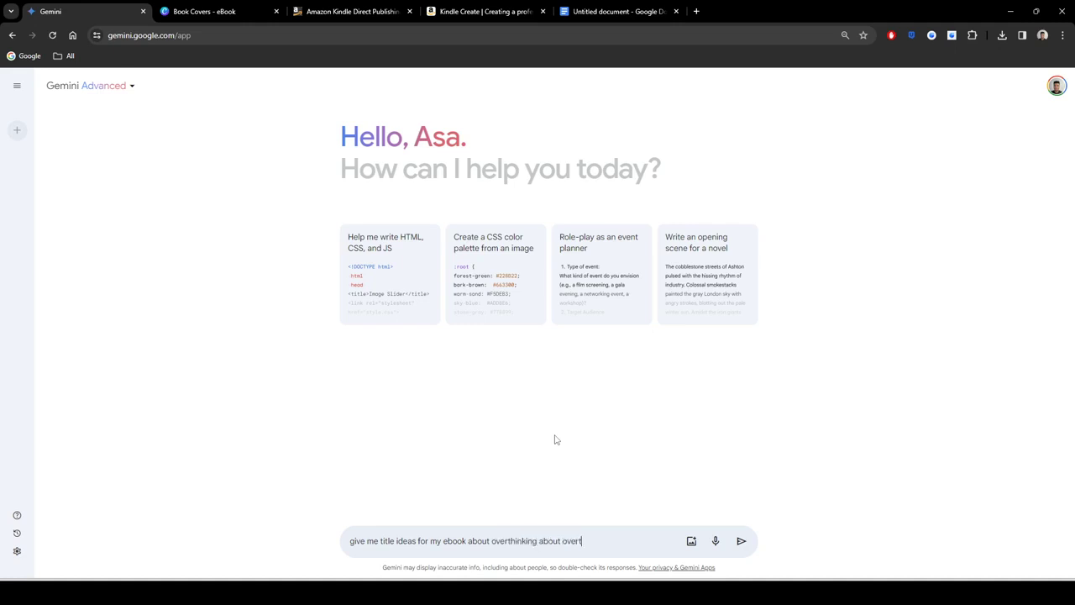
text(ng, being axnious ab)
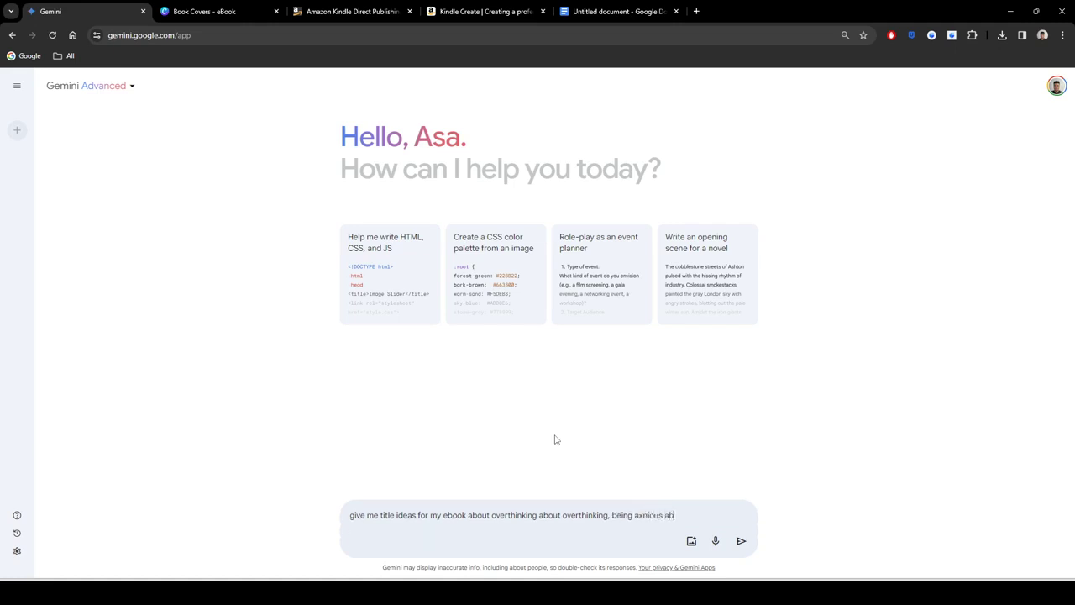
text(out anxiety)
key(Return)
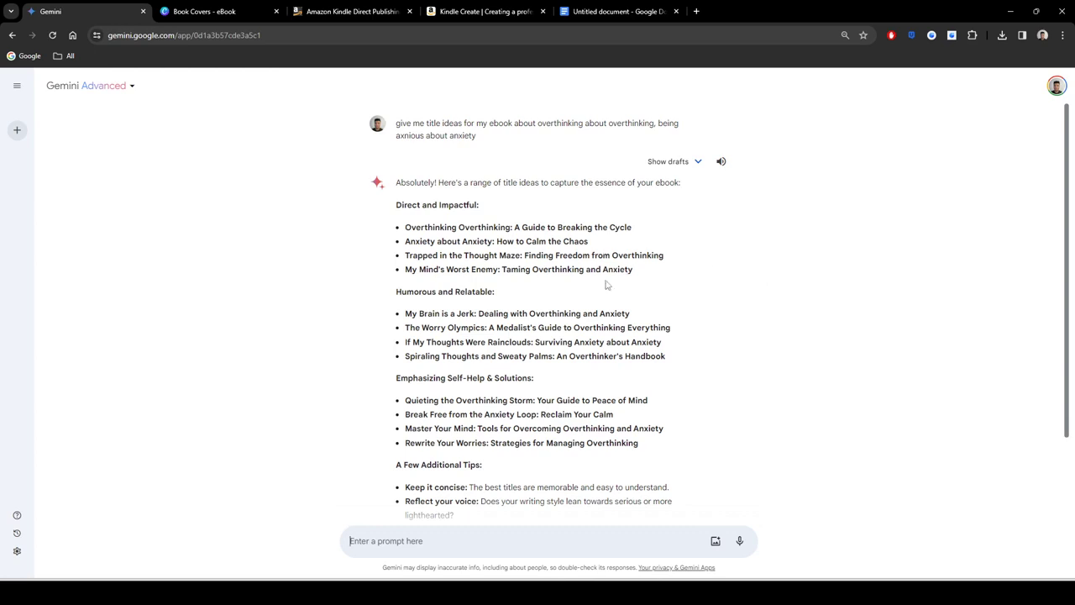
Step: Review the suggested titles and copy "Trapped in the Thought Maze: Finding Freedom from Overthinking"
drag(664, 255, 405, 255)
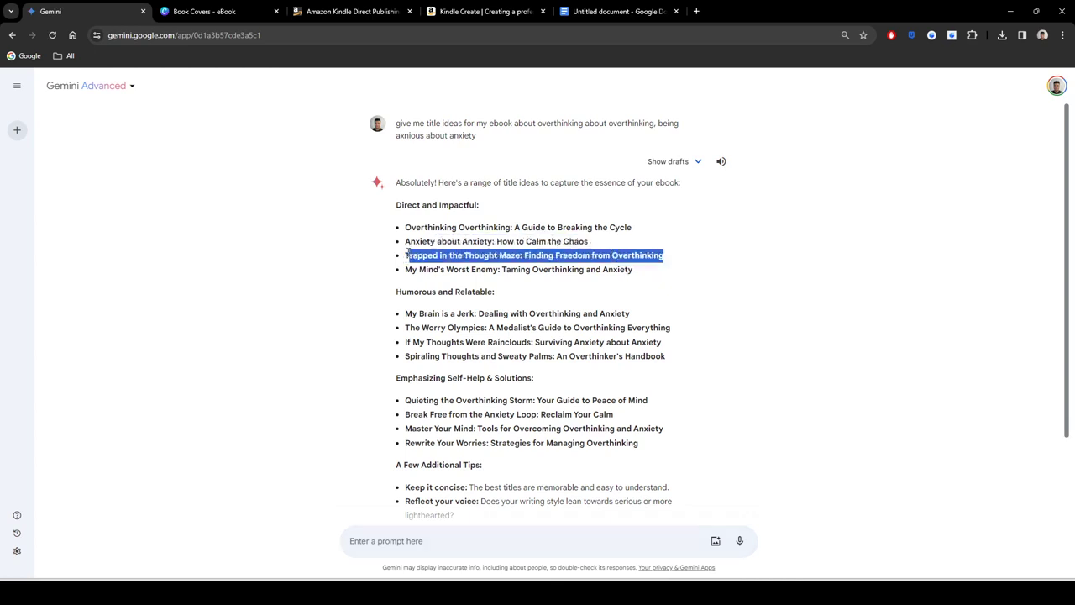
click(792, 285)
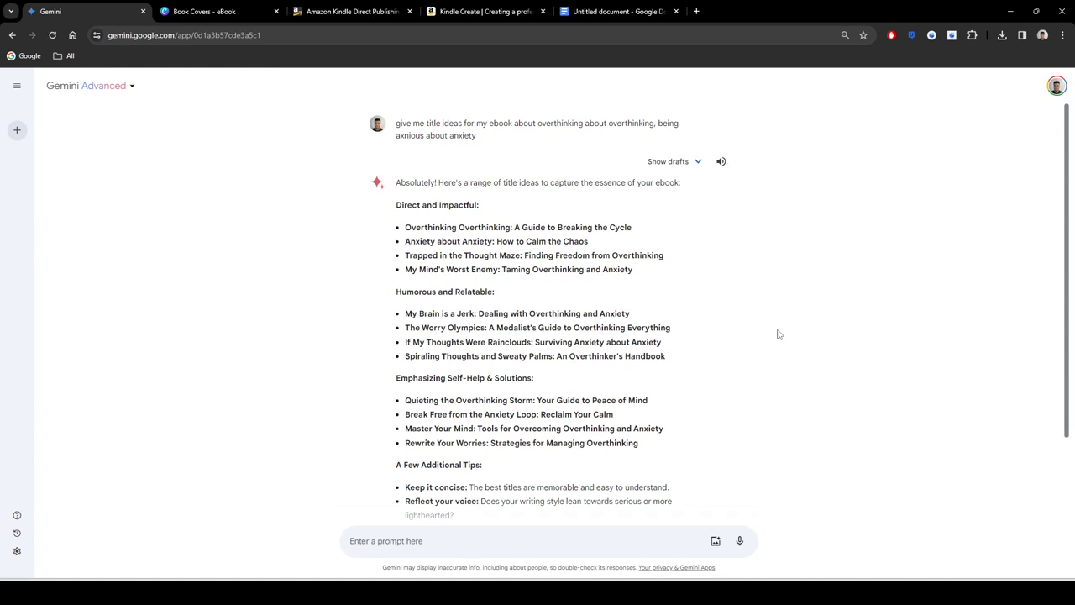
scroll(773, 332, down, 2)
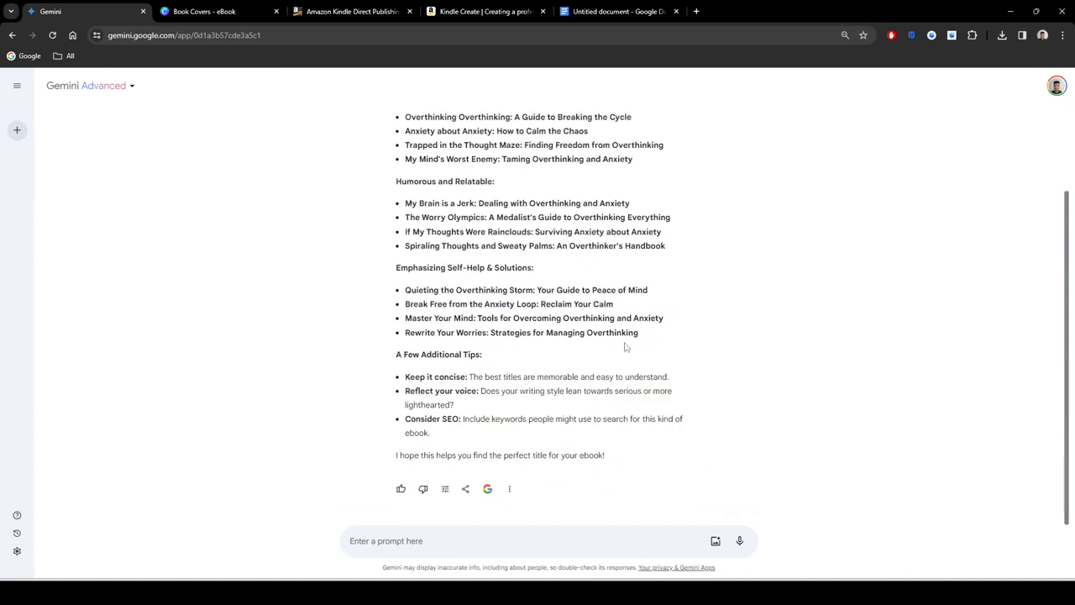
drag(439, 322, 492, 321)
click(524, 347)
scroll(504, 363, up, 2)
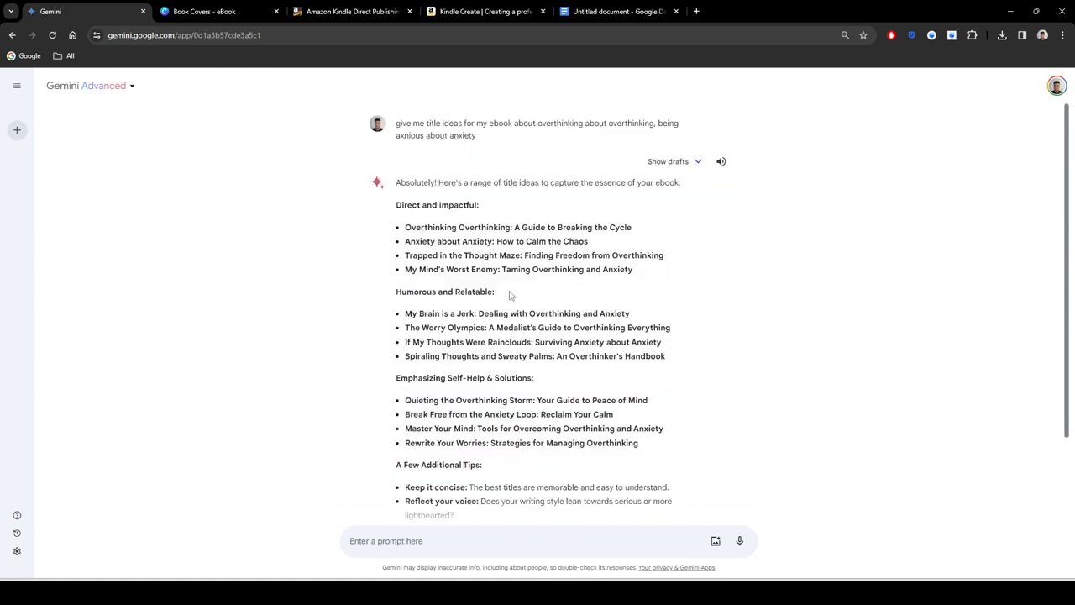
drag(666, 257, 402, 261)
key(ctrl+c)
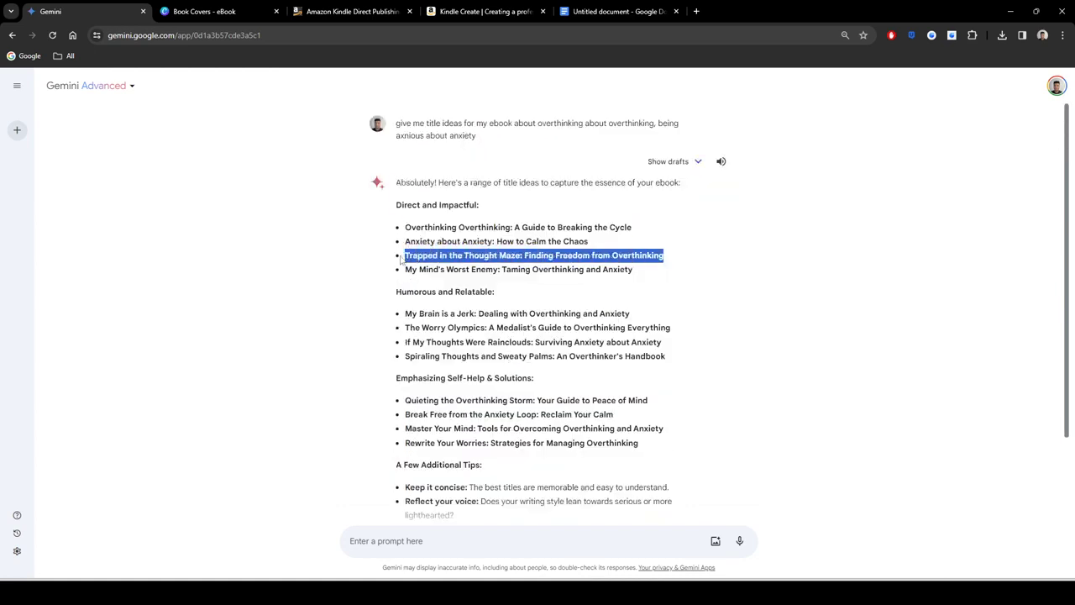
click(630, 269)
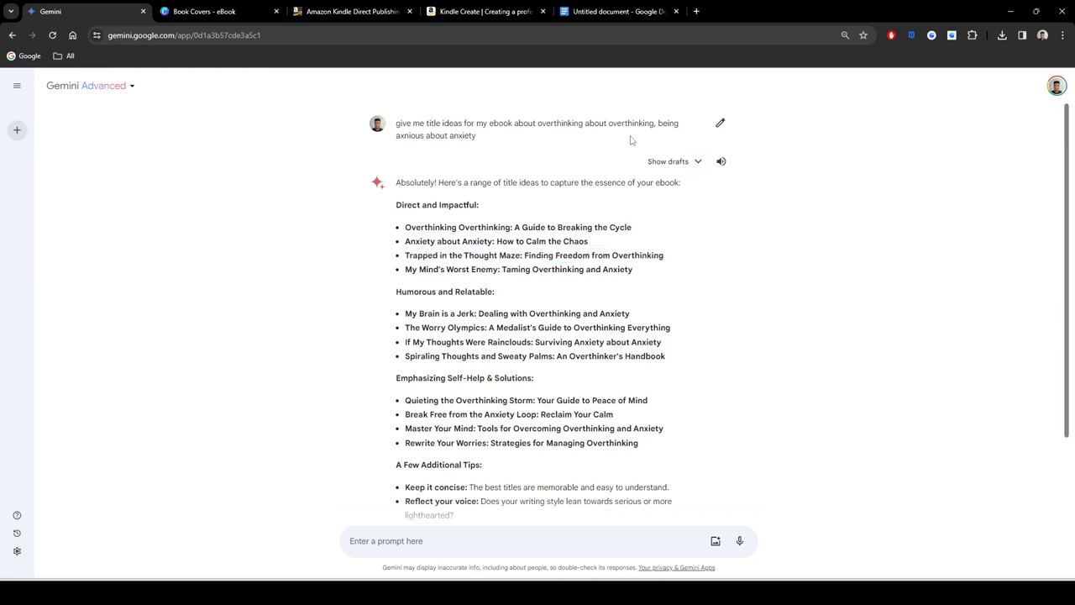
Step: Switch to Google Docs and rename the untitled document with the copied title "Trapped in the Thought Maze: Finding Freedom from Overthinking"
click(624, 10)
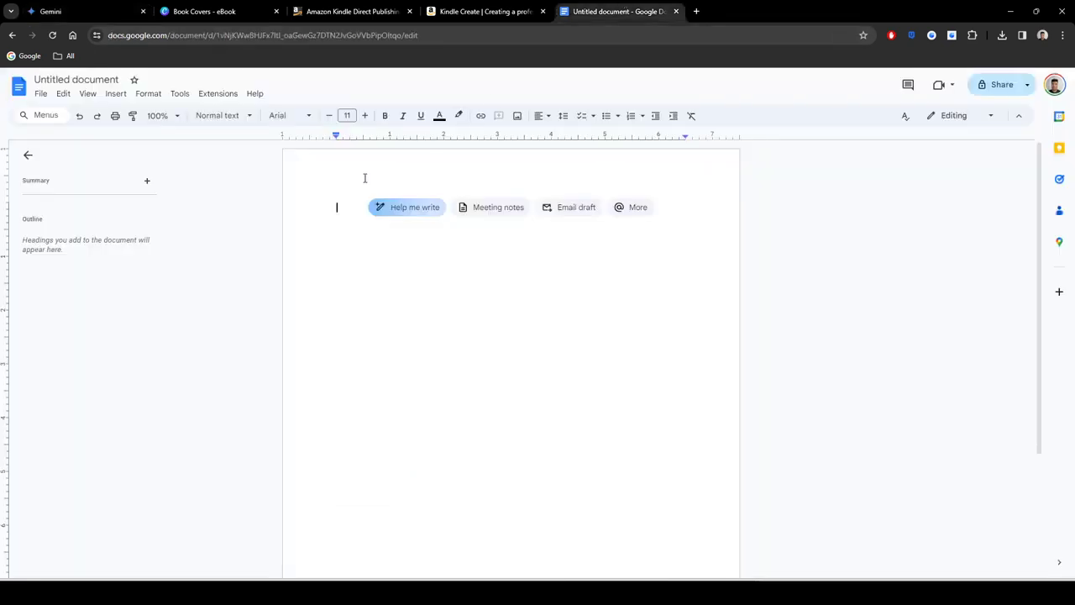
click(97, 80)
key(ctrl+v)
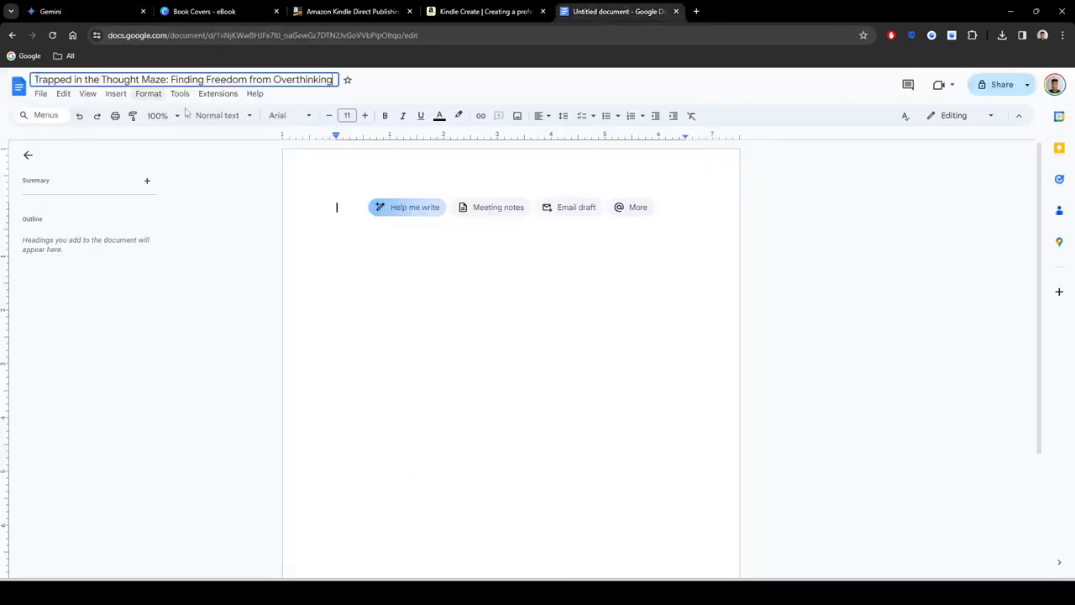
click(382, 246)
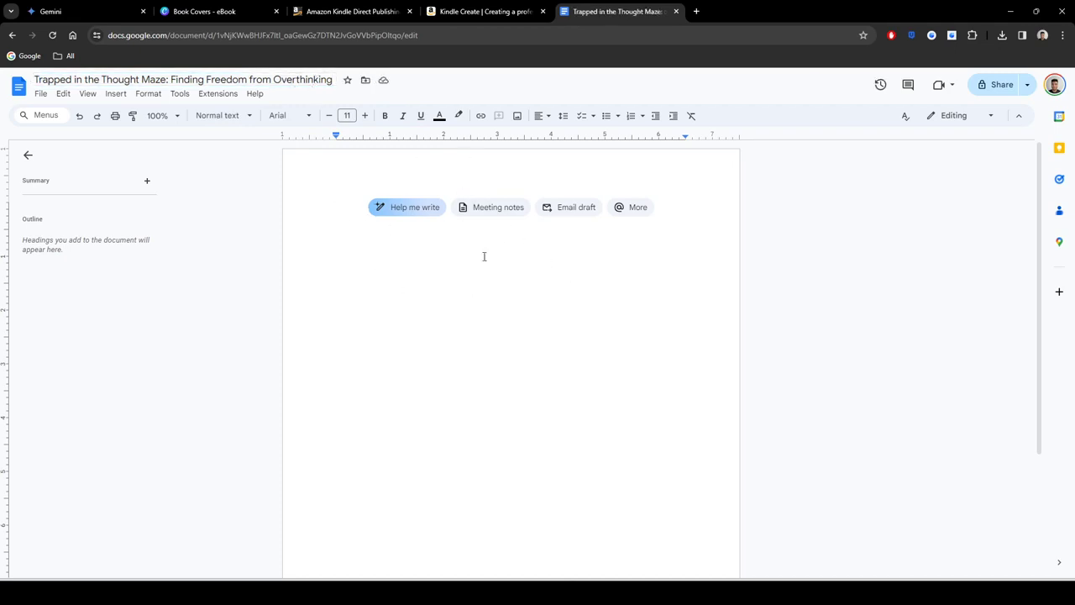
Step: Add the text "Introduction" at the start of the document and format it as Heading 1
text(Introduction)
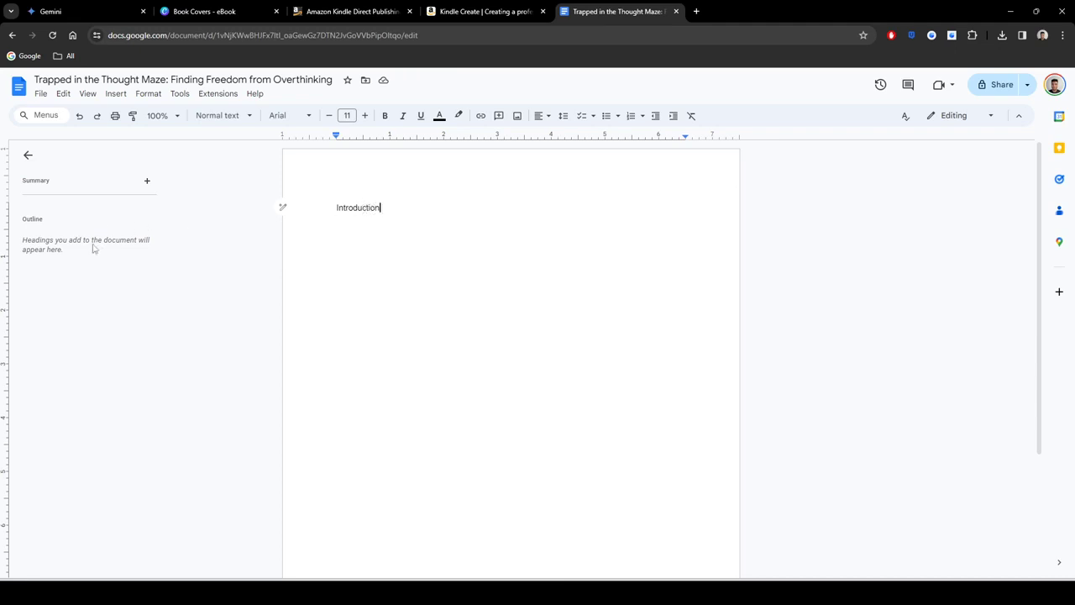
drag(380, 208, 329, 211)
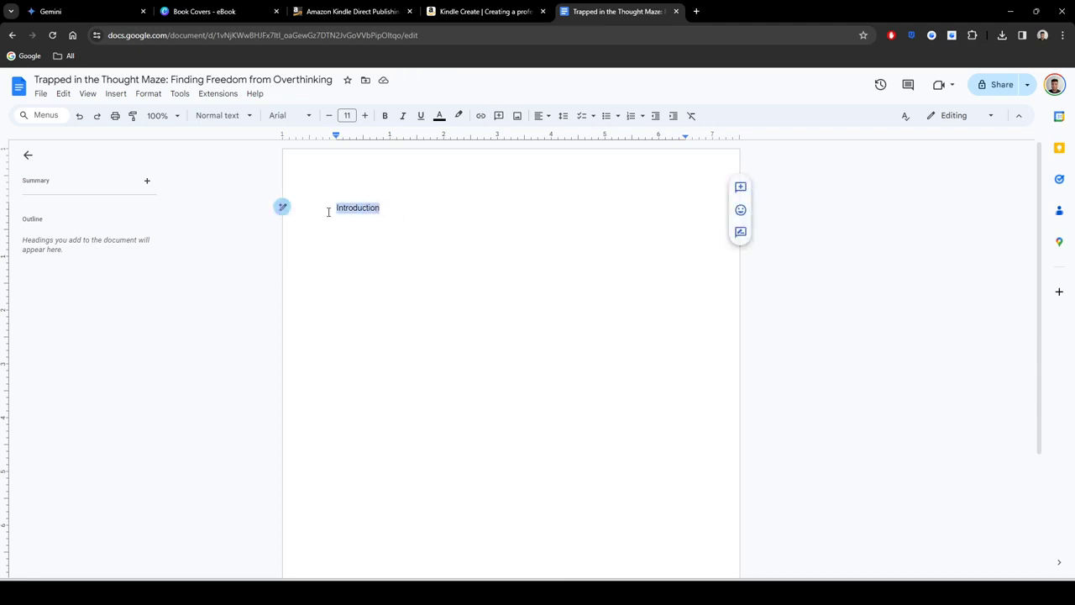
click(235, 119)
mouse_move(269, 273)
click(382, 261)
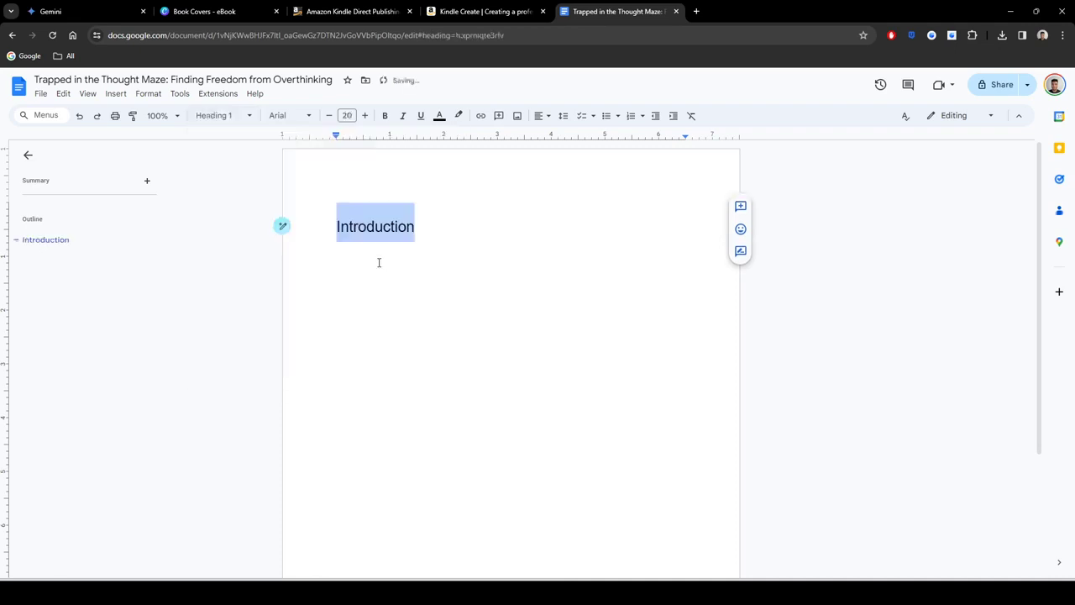
click(454, 235)
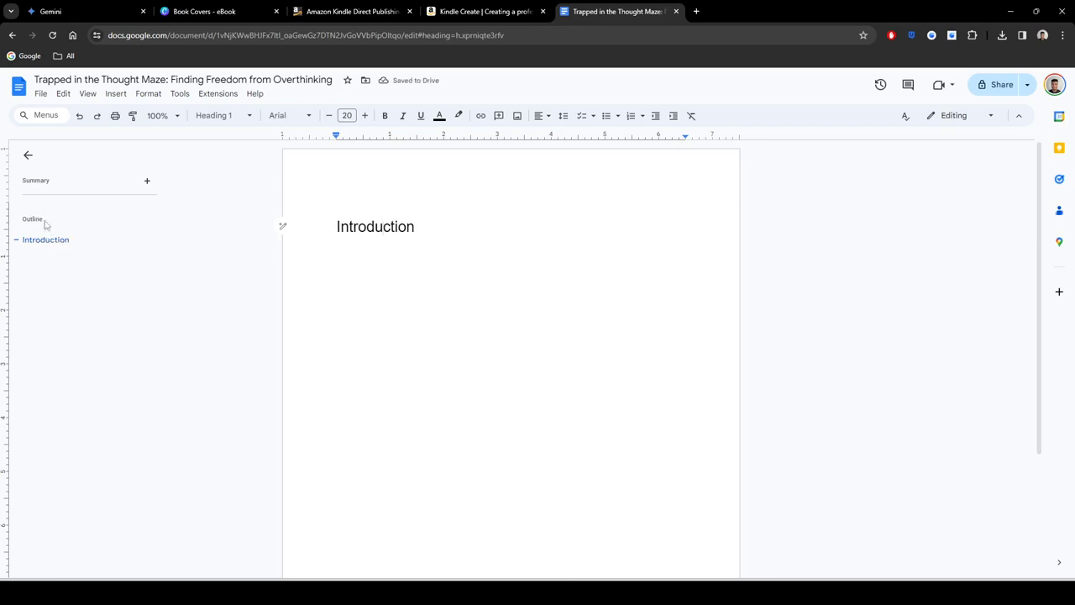
click(434, 237)
double_click(487, 233)
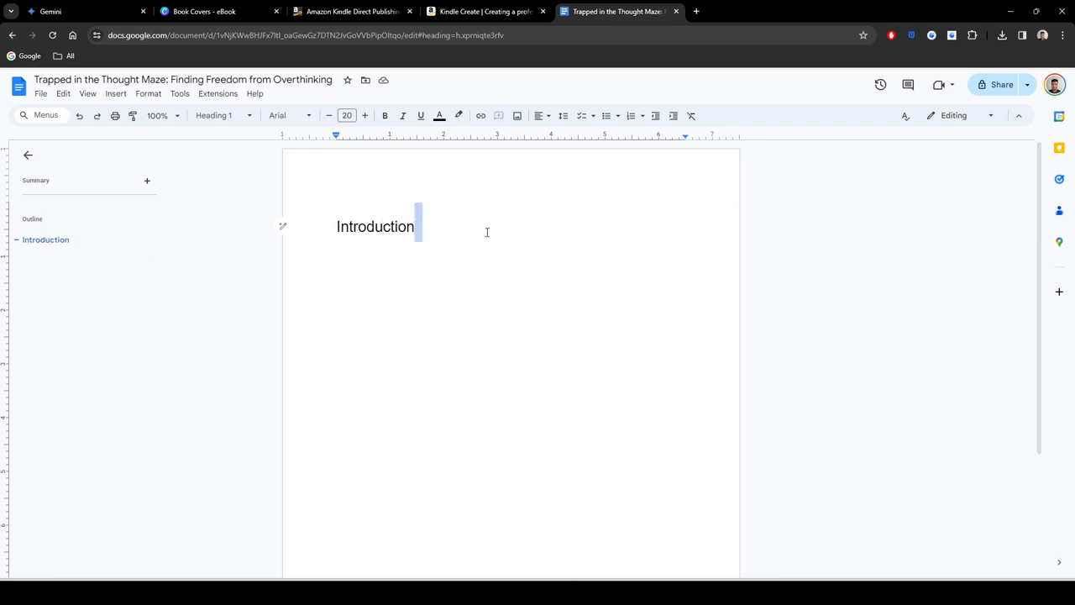
click(483, 233)
Step: Switch to Gemini and draft the prompt "Write the outline for my ebook titled Trapped in the Thought Maze: Finding Freedom from Overthinking"
click(504, 10)
click(608, 10)
click(84, 11)
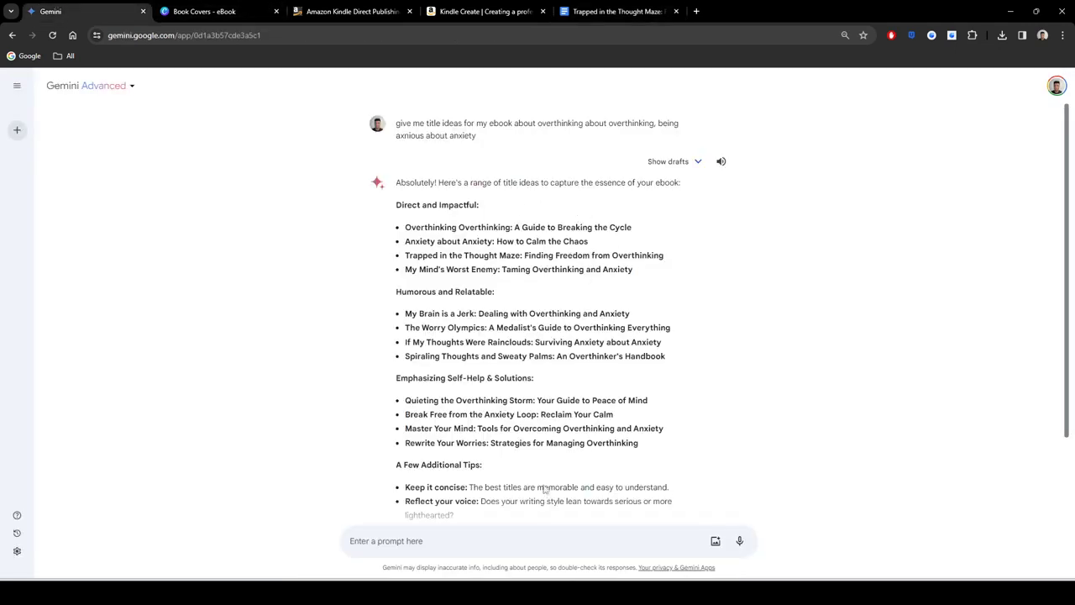
scroll(544, 490, down, 1)
scroll(534, 265, up, 1)
scroll(534, 266, down, 1)
scroll(534, 242, up, 1)
scroll(573, 265, down, 1)
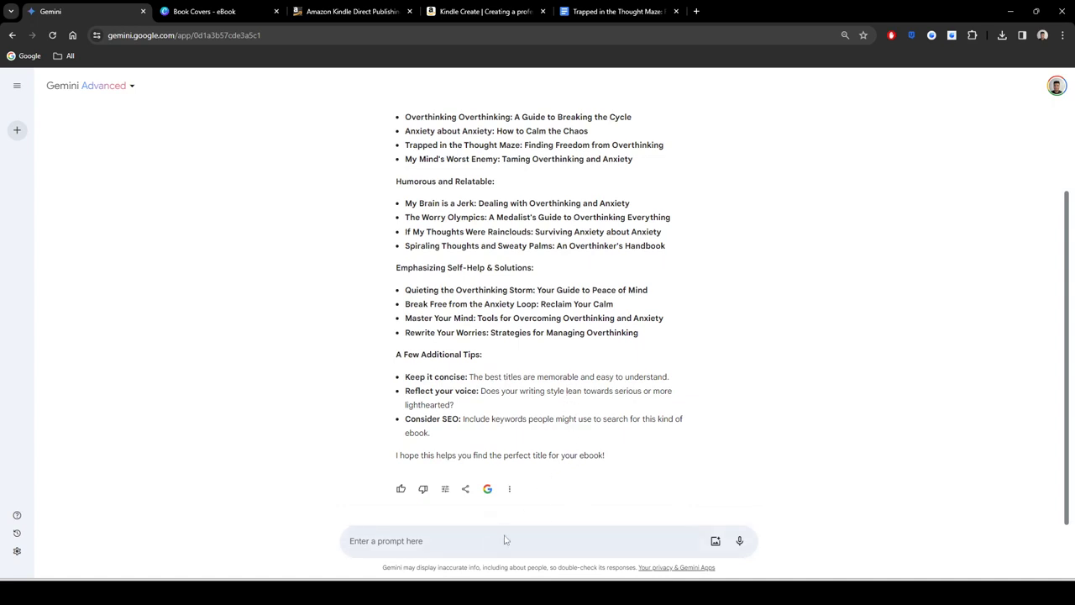
text(Wr)
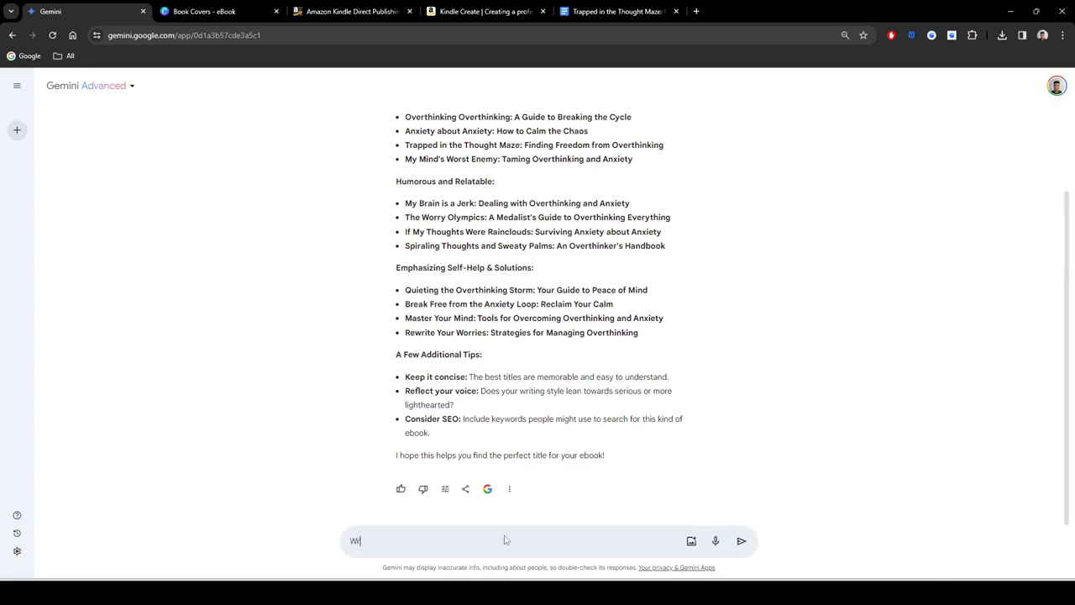
text(ite the outline and names of)
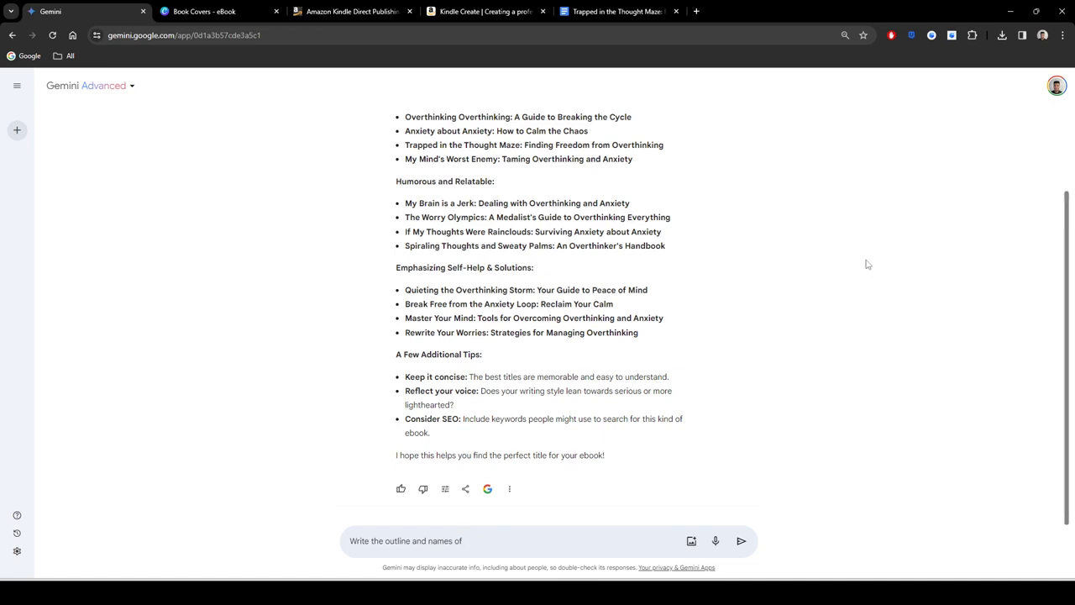
key(BackSpace)
key(BackSpace)
key(BackSpace)
key(BackSpace)
key(BackSpace)
key(BackSpace)
key(BackSpace)
key(BackSpace)
key(BackSpace)
key(BackSpace)
key(BackSpace)
text(for my ebook titled)
key(ctrl+v)
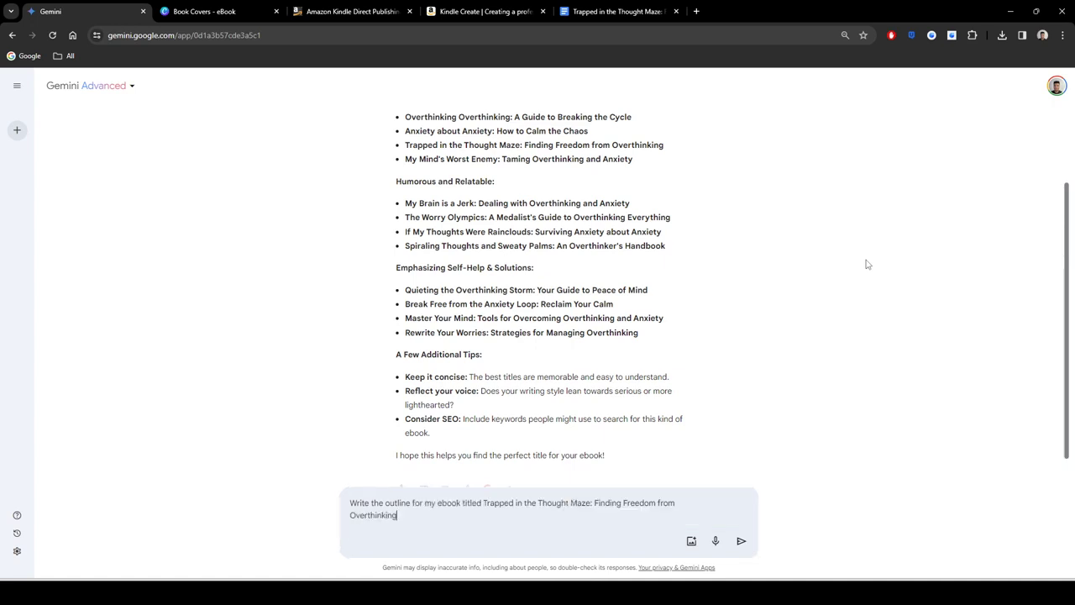
Step: Insert "and chapter names" after "outline" in the prompt, put the ebook title in quotation marks and submit it
scroll(546, 243, up, 2)
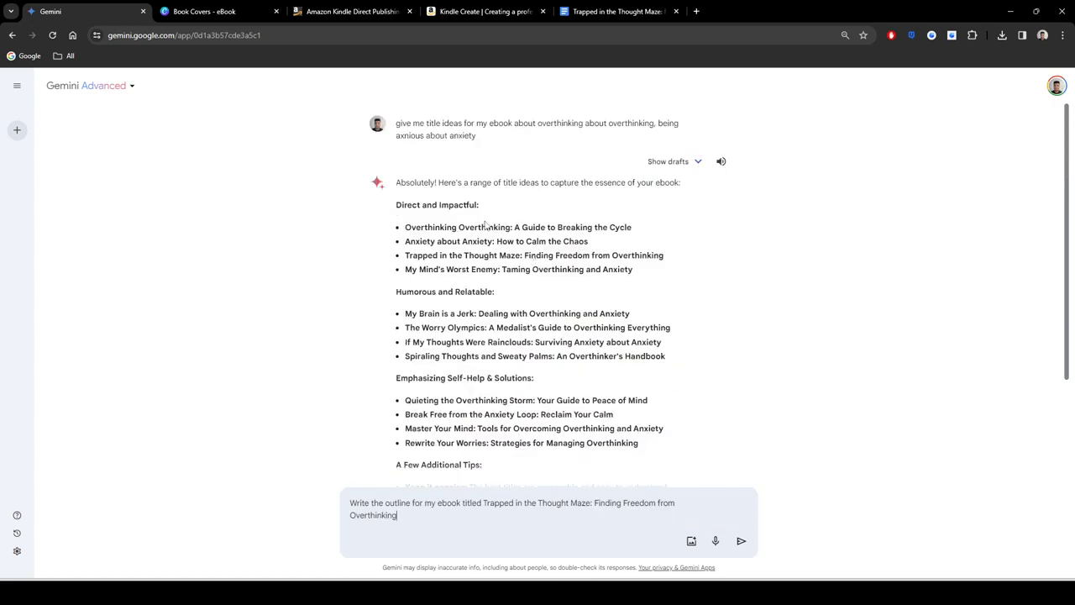
scroll(482, 253, down, 3)
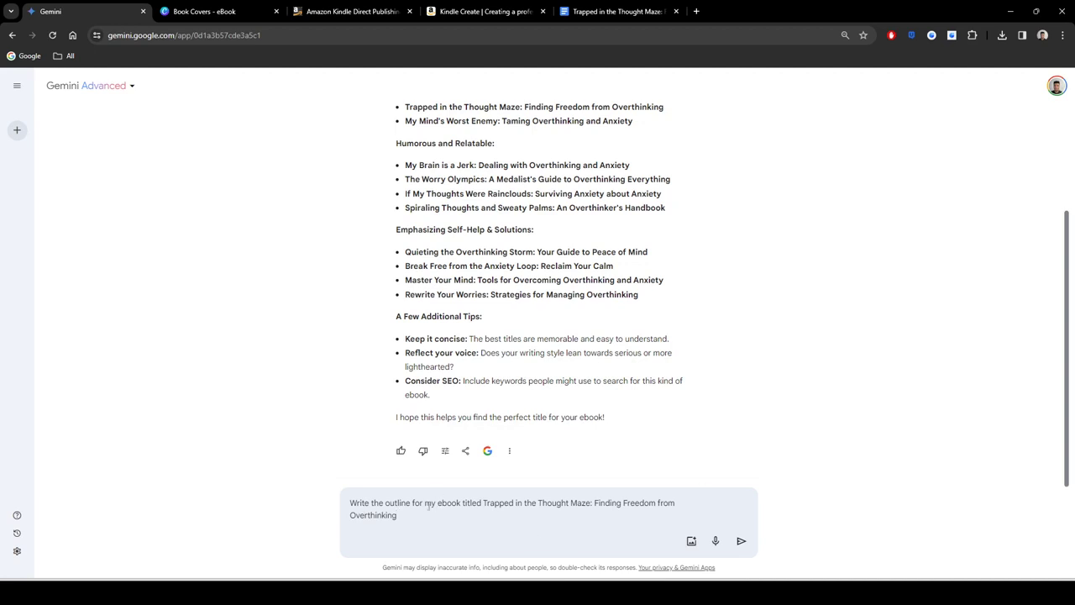
text(and chapter nam)
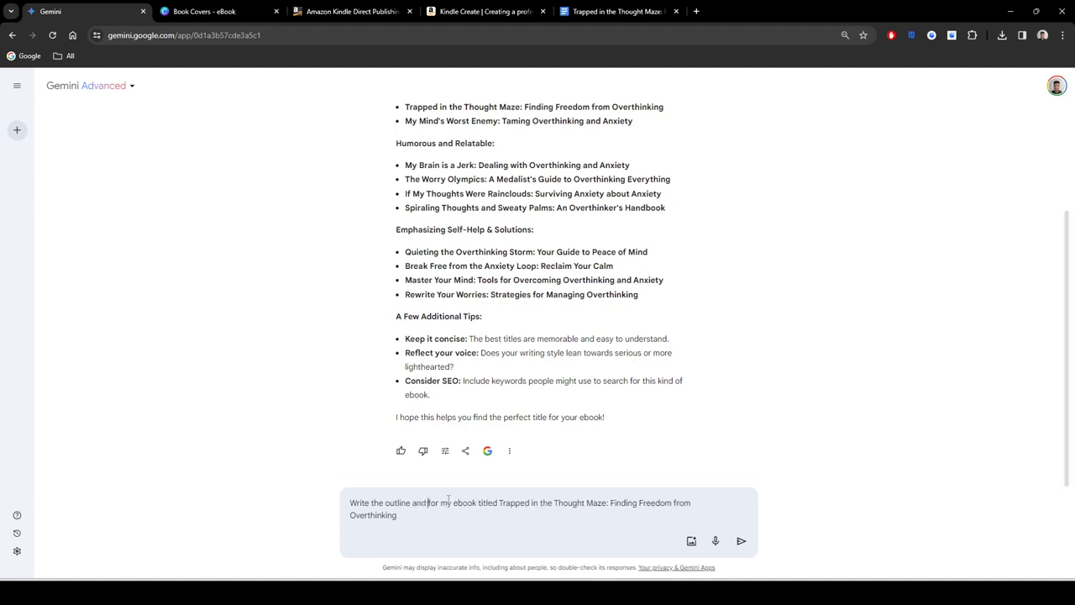
text(es)
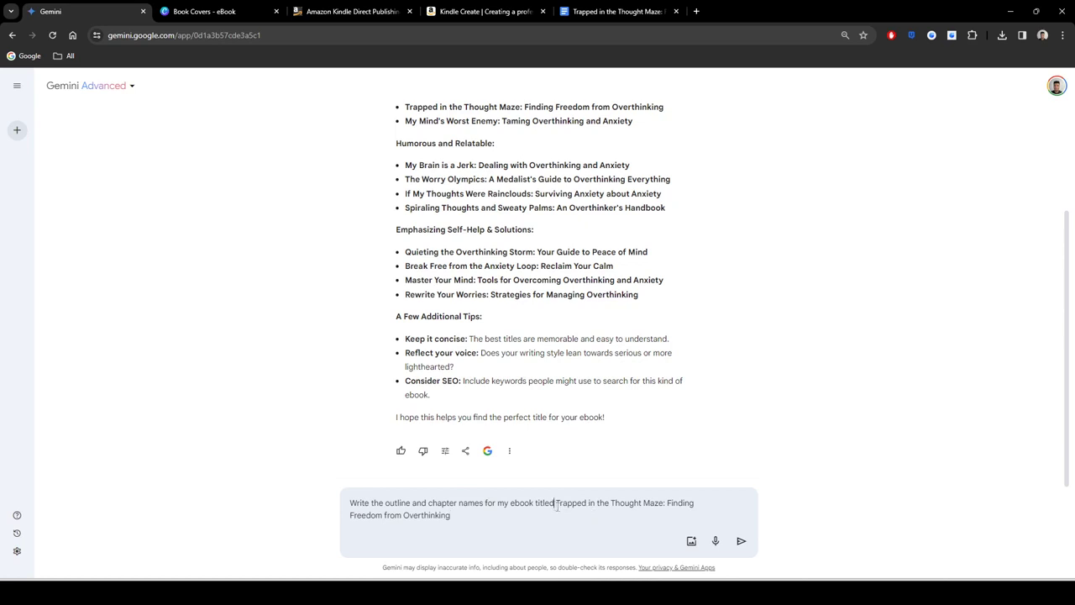
text(")
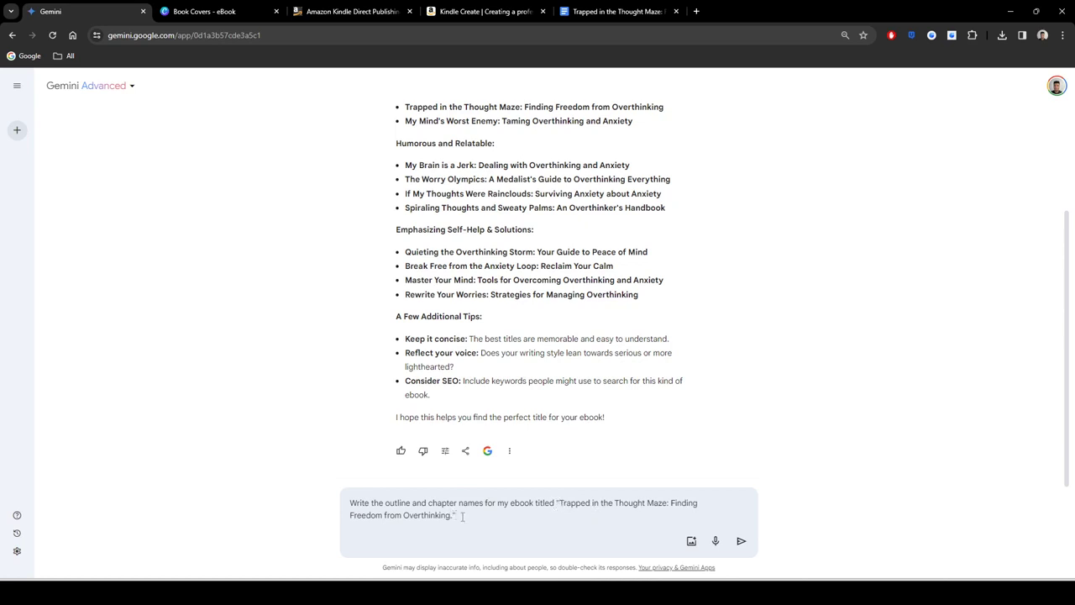
key(Return)
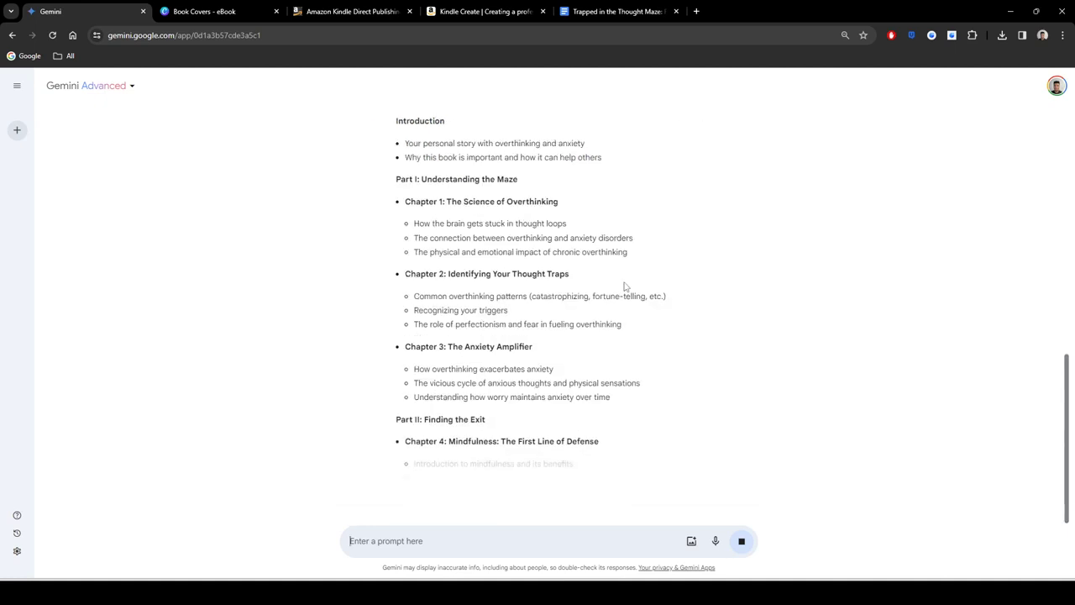
Step: Review the generated outline and submit the follow-up prompt "can you write 20 chapter titles instead of 9"
scroll(578, 319, up, 3)
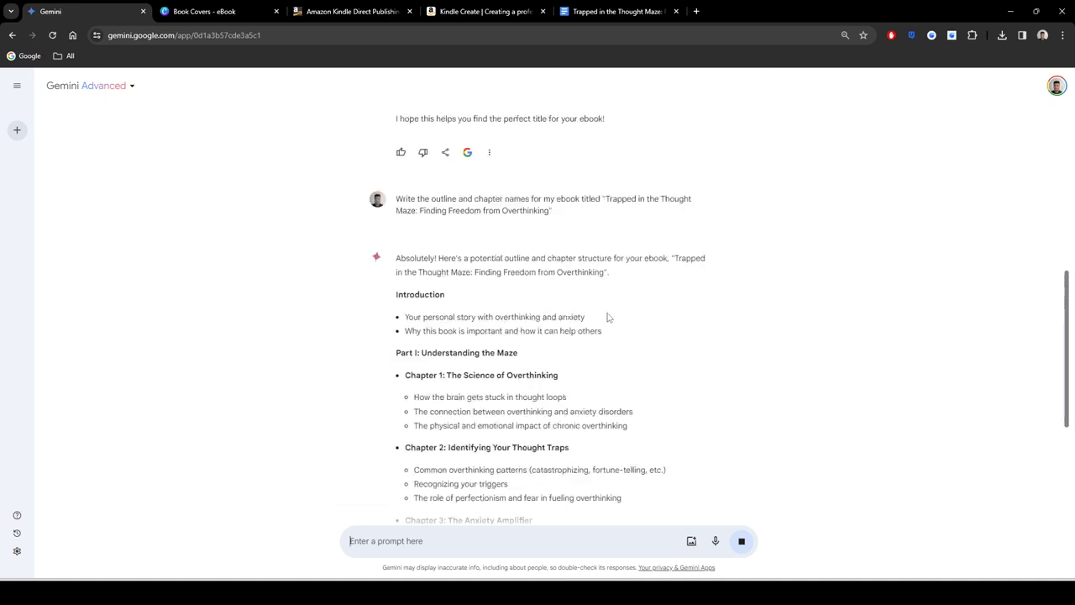
scroll(549, 285, down, 2)
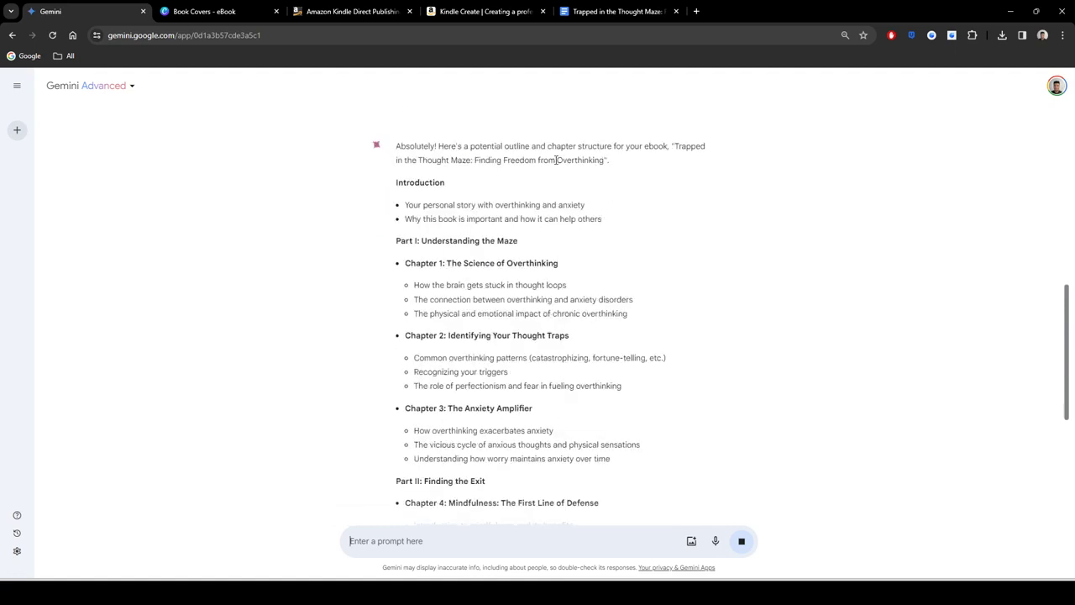
scroll(554, 201, down, 6)
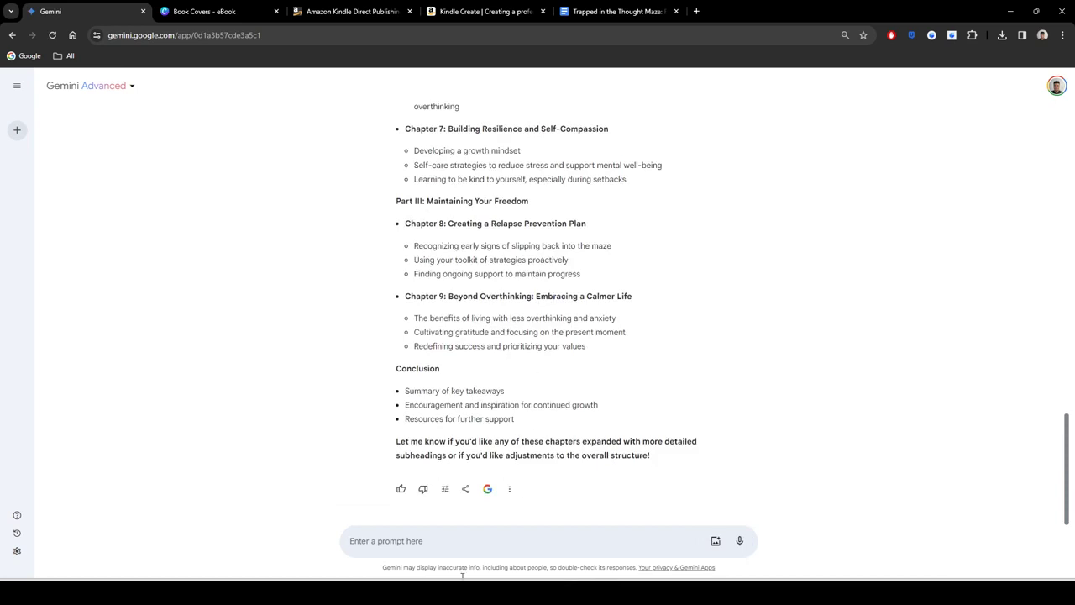
text(can)
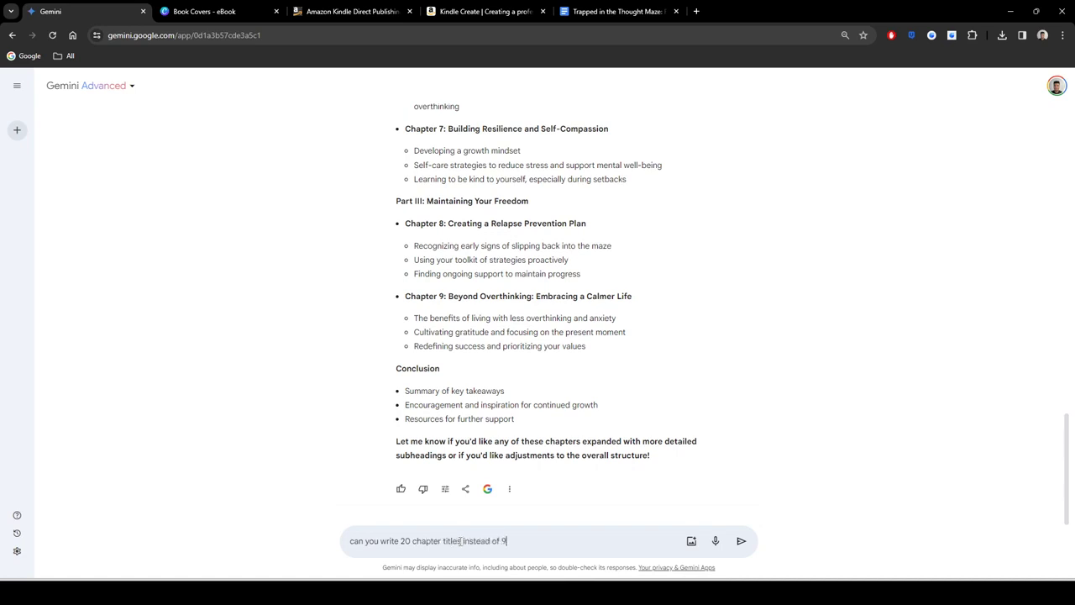
key(Return)
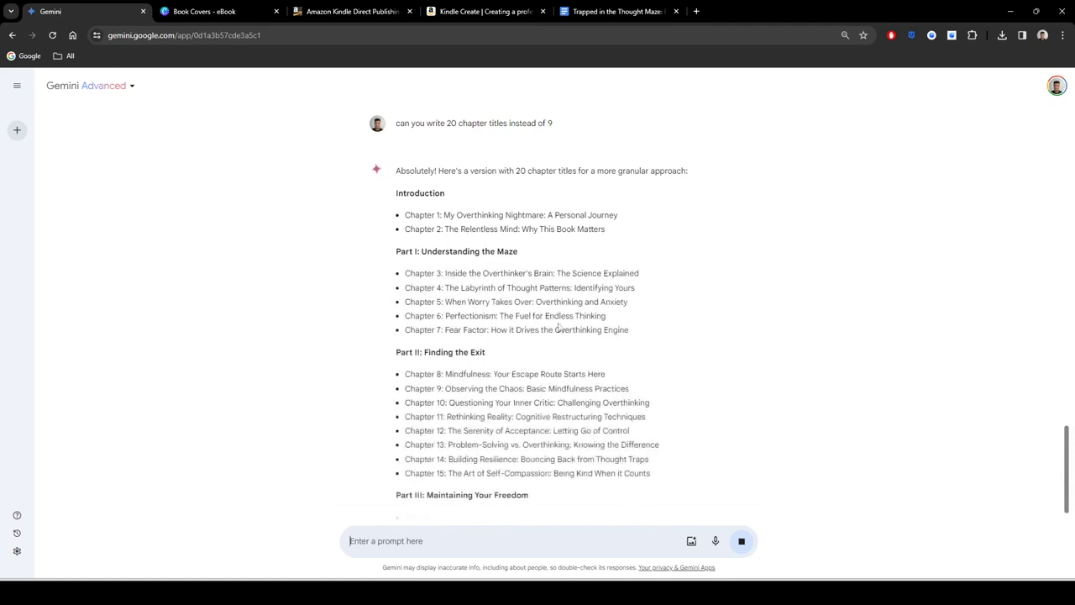
Step: Review the revised outline from the introduction through the conclusion
scroll(554, 346, down, 1)
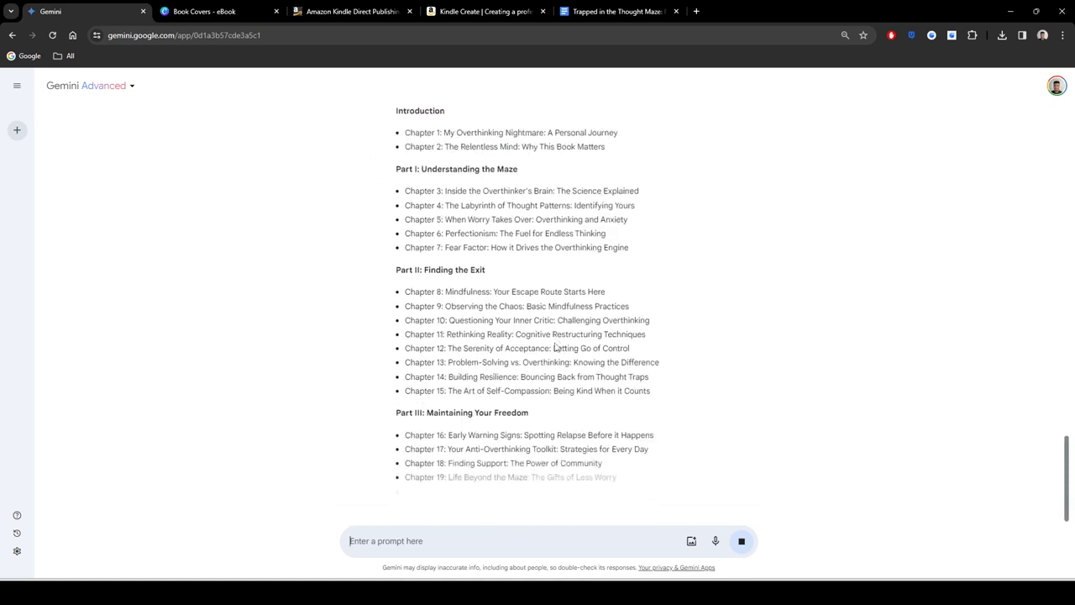
scroll(581, 364, down, 1)
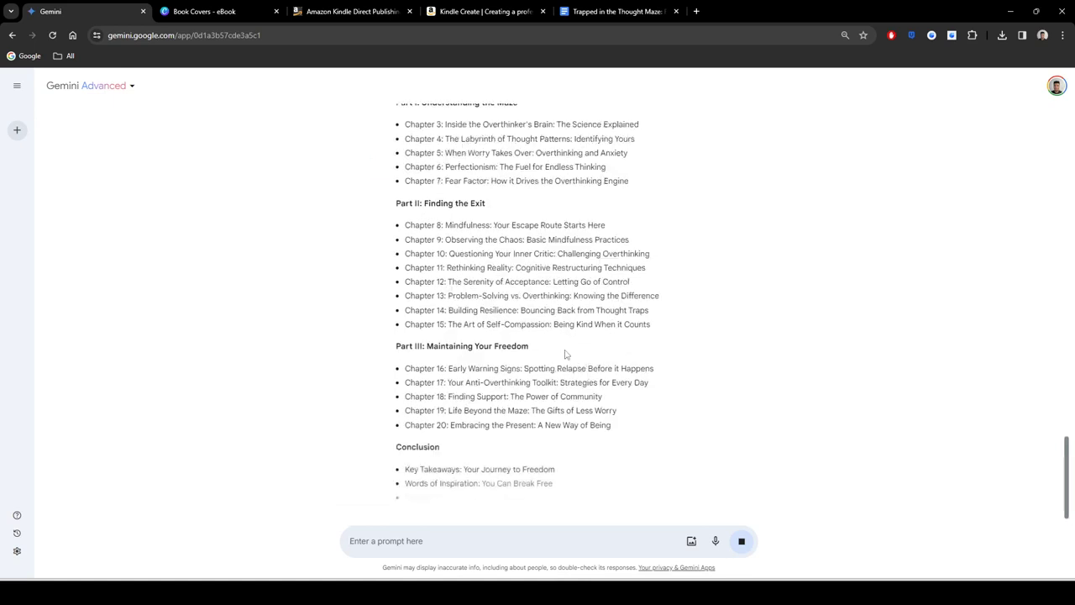
scroll(571, 350, down, 1)
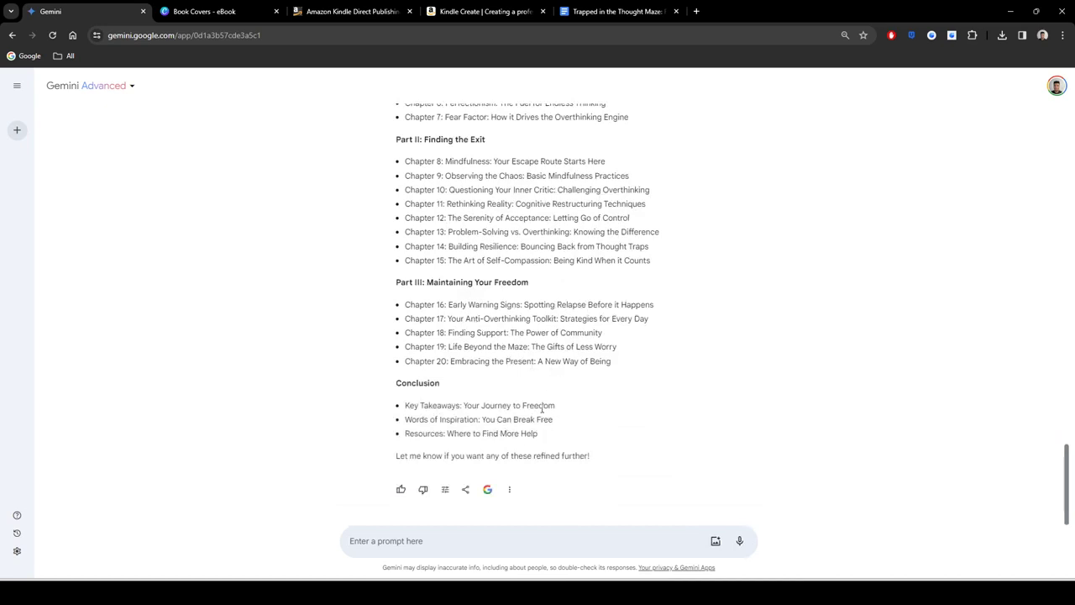
scroll(543, 409, up, 5)
scroll(545, 340, down, 1)
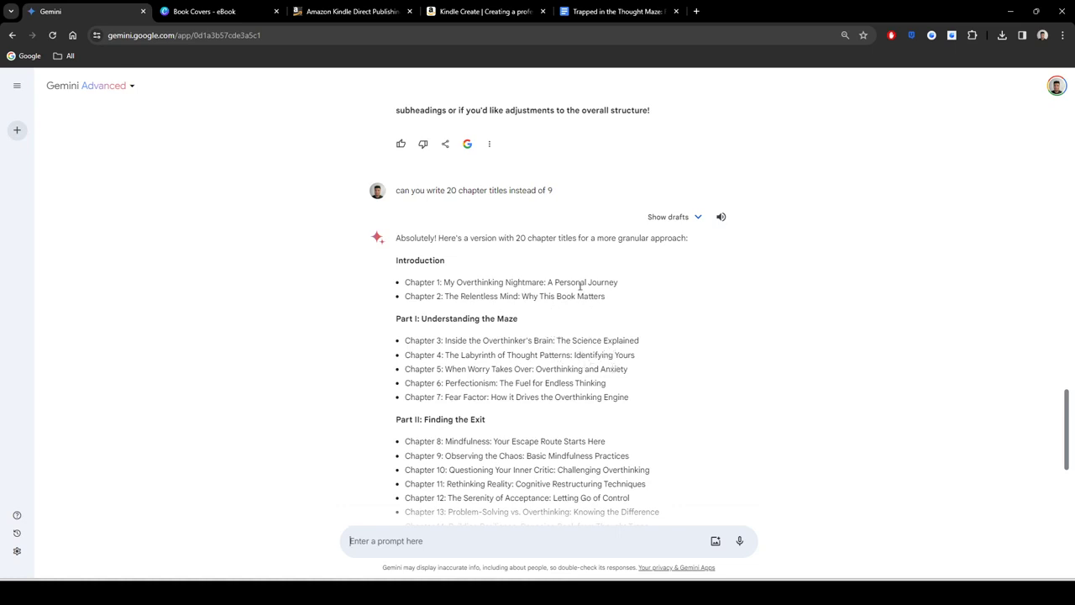
Step: Close the Kindle Create page while keeping the other pages open
click(616, 11)
click(104, 7)
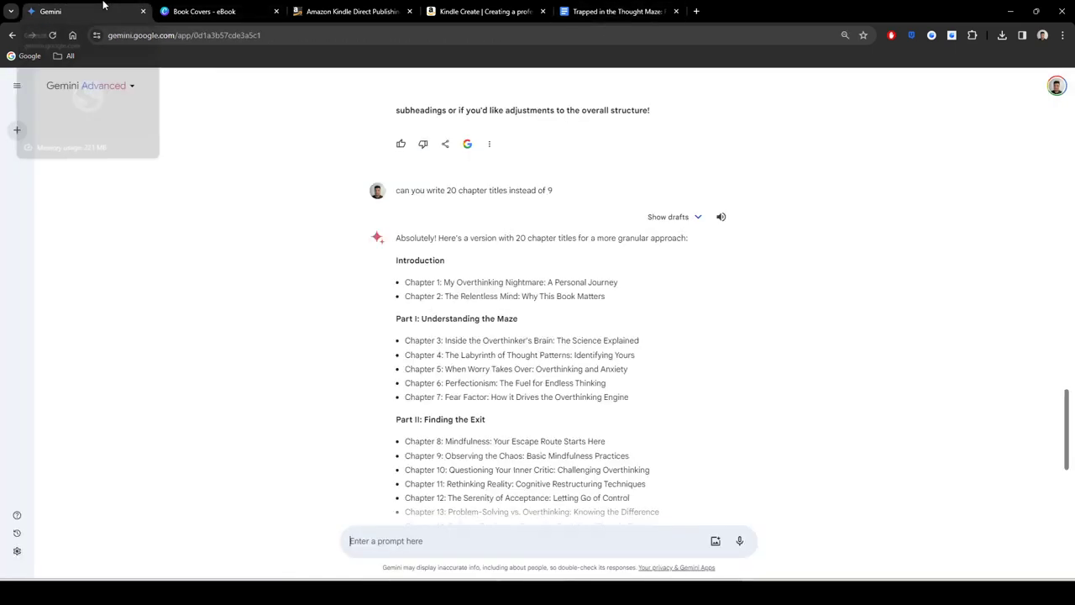
right_click(487, 11)
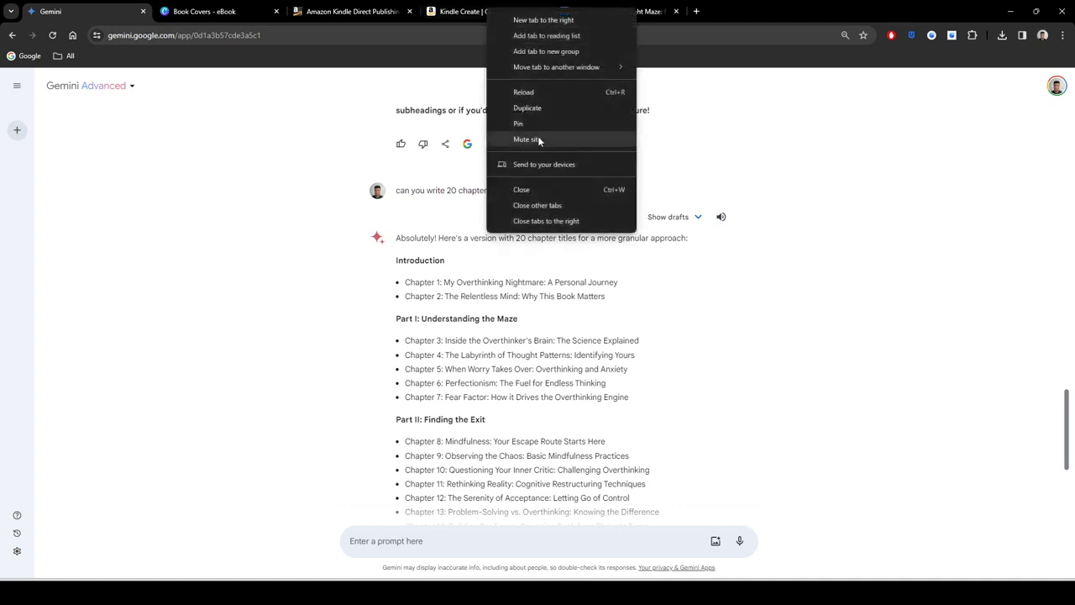
click(536, 186)
click(351, 11)
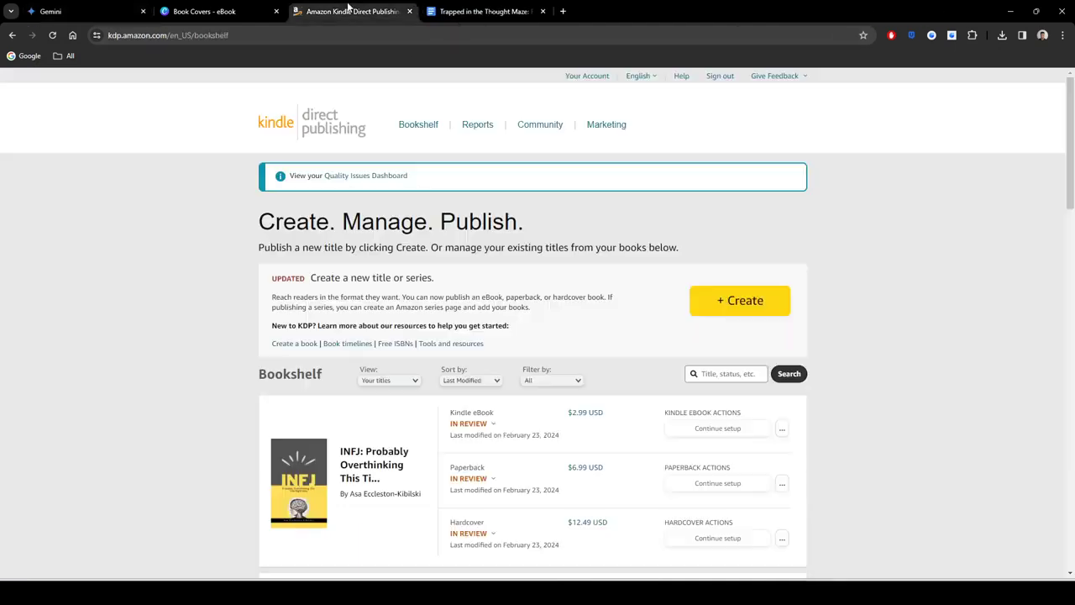
click(456, 6)
click(356, 7)
click(256, 9)
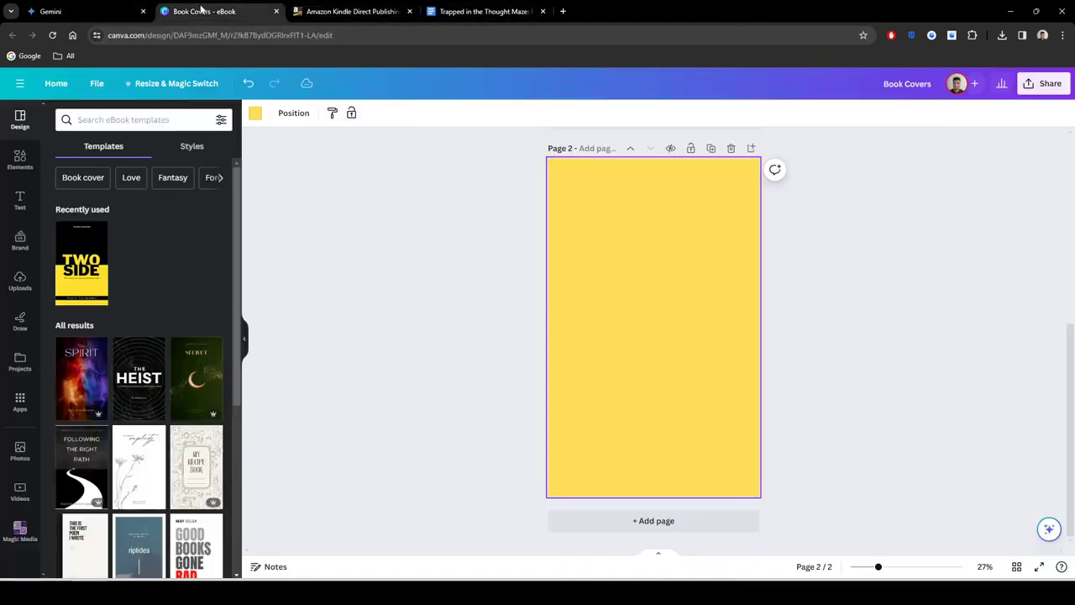
click(95, 7)
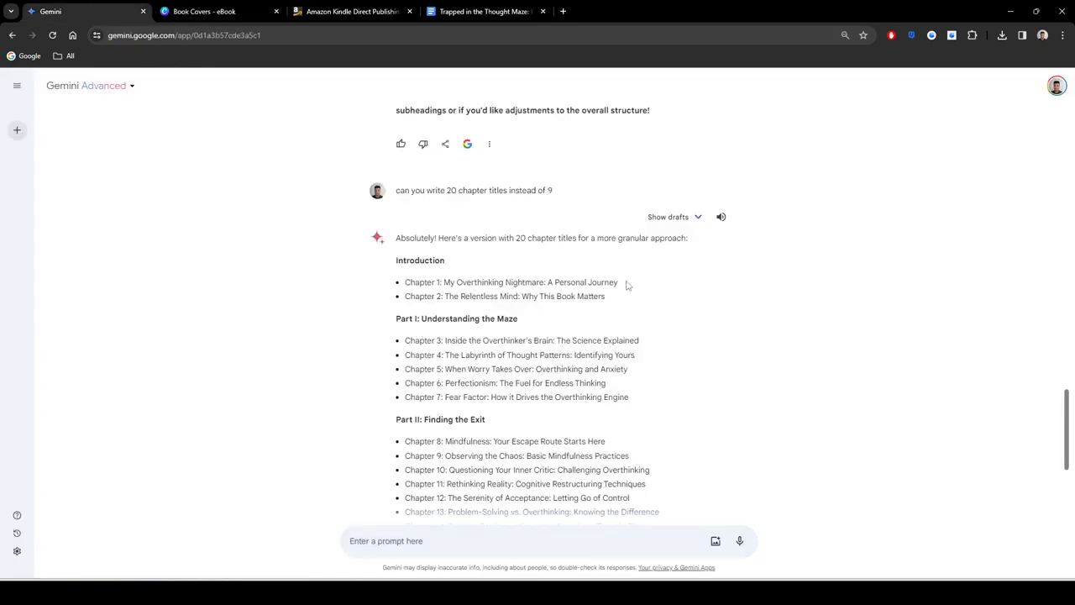
click(456, 8)
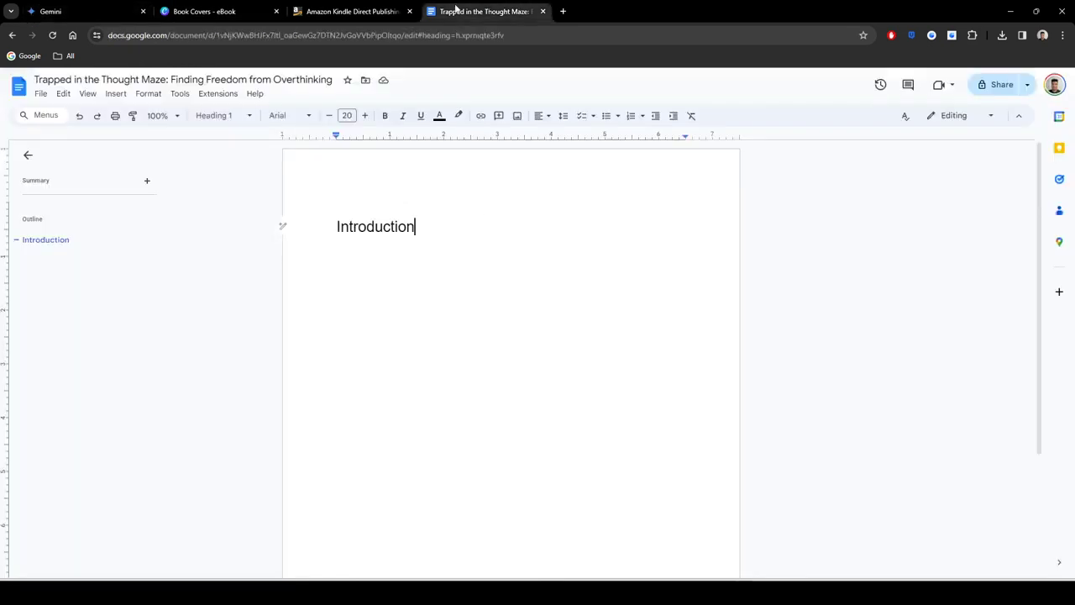
Step: Return to Gemini and submit the prompt "write the introduction for me, make it as long as possible"
click(125, 7)
scroll(547, 352, down, 3)
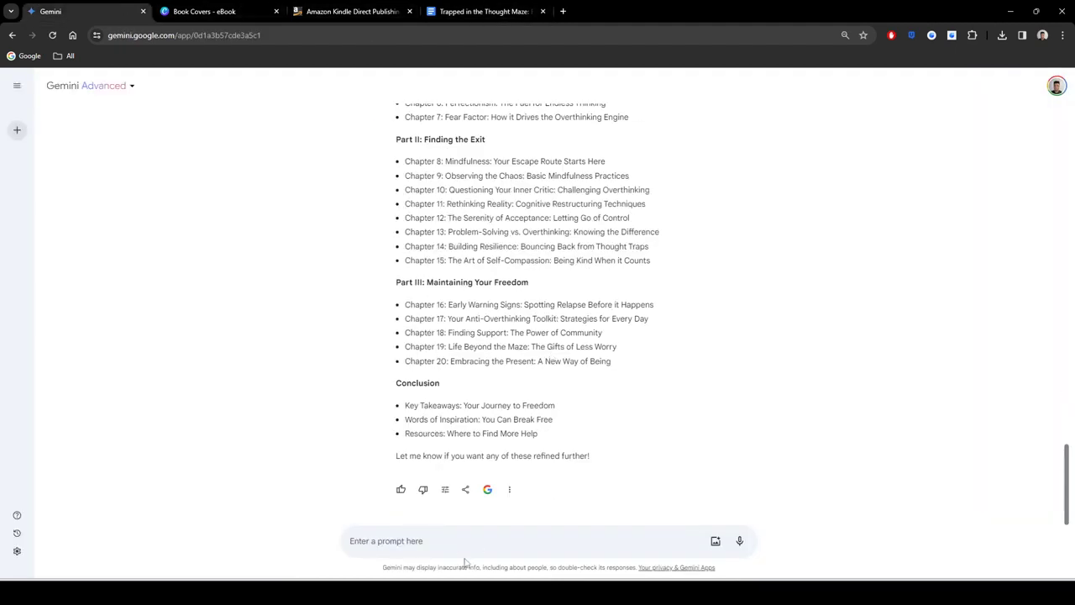
text(write)
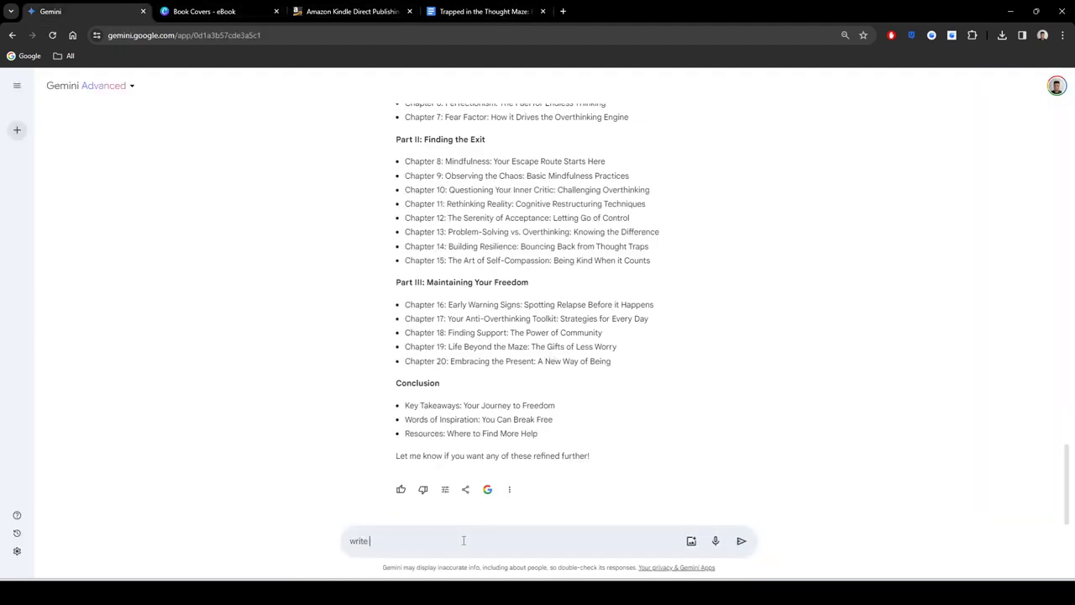
text( the introduction for me. make it as long as possible)
key(Return)
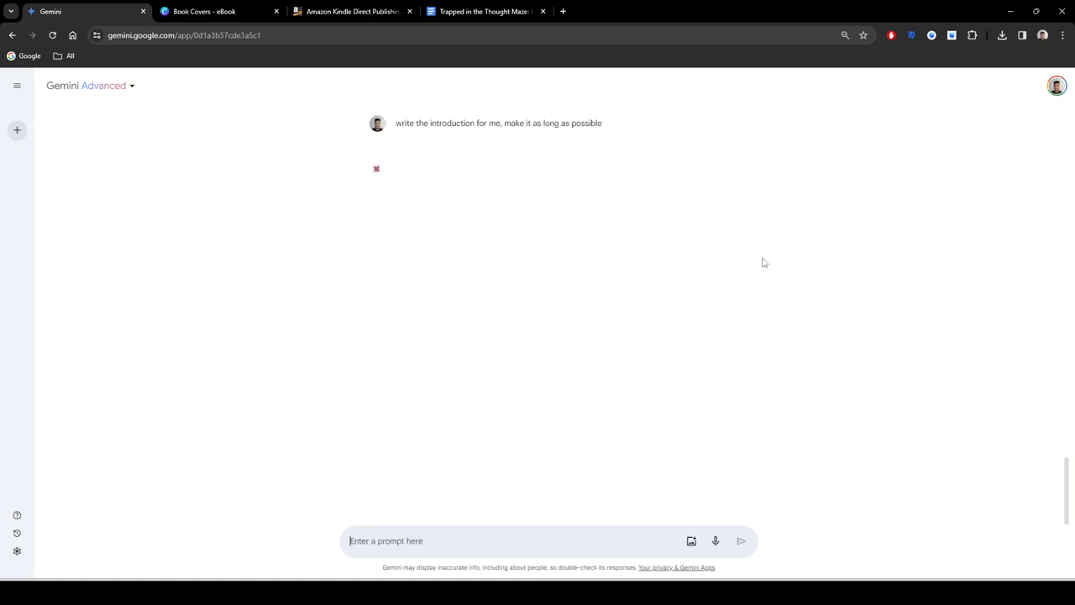
Step: Look back over the chapter titles in the revised outline and check them against the Introduction heading in Google Docs
scroll(762, 263, up, 7)
scroll(552, 305, down, 2)
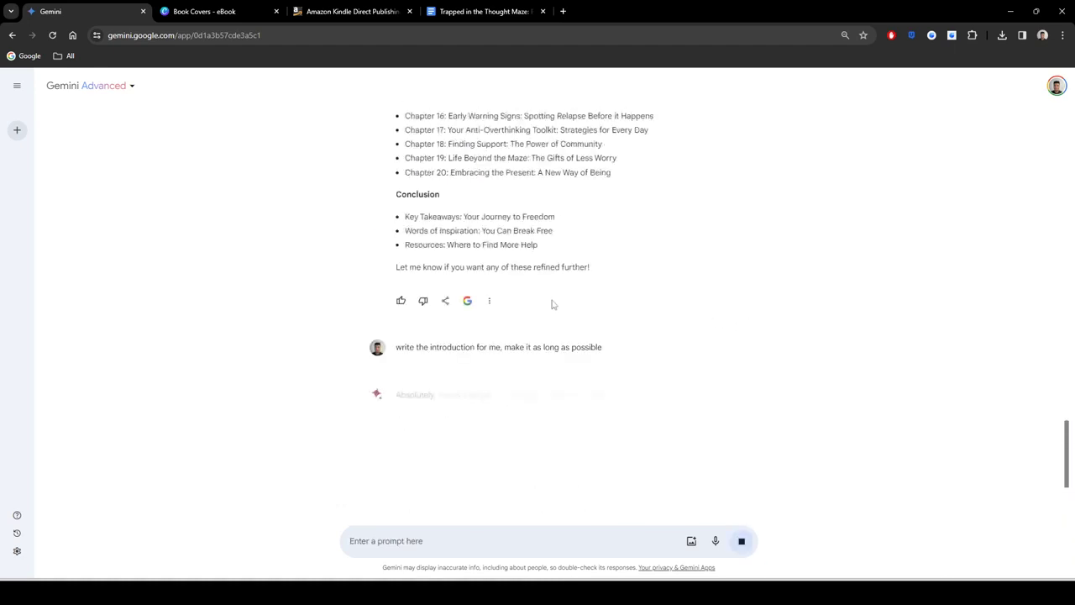
scroll(538, 305, up, 5)
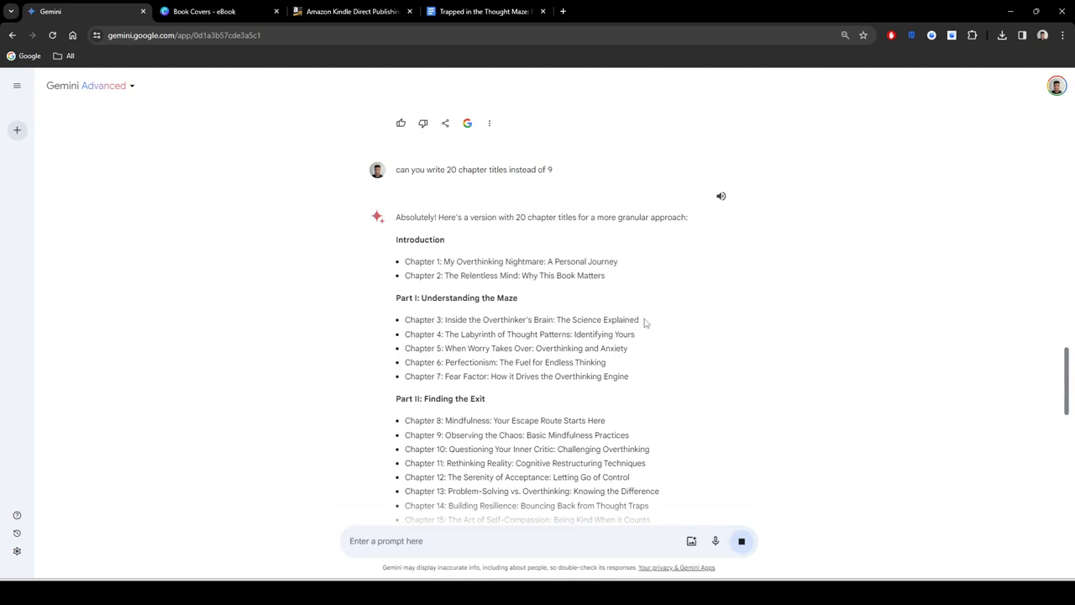
drag(645, 323, 406, 323)
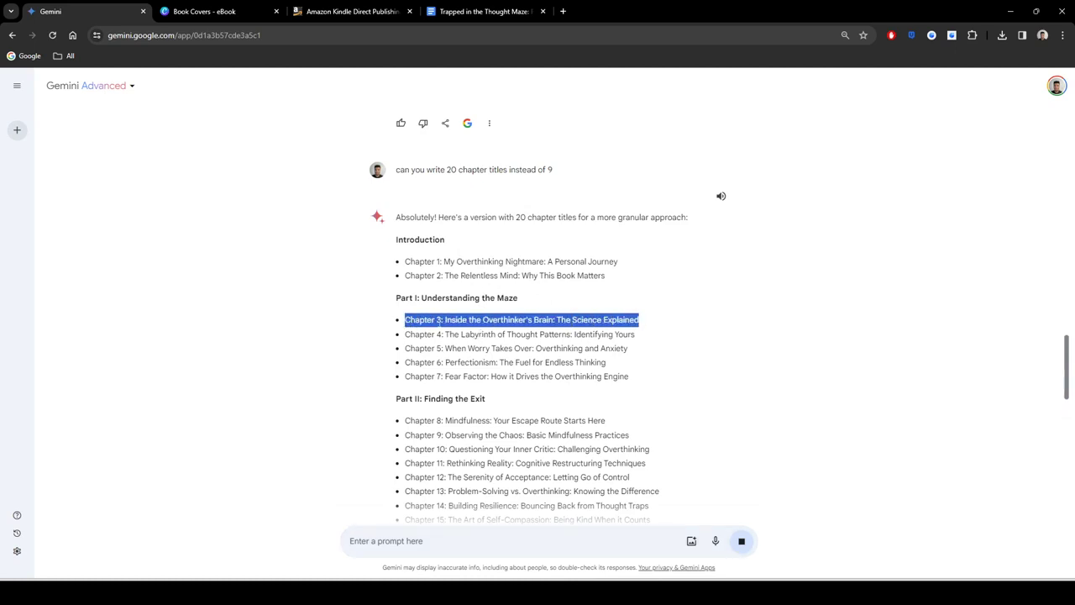
click(691, 323)
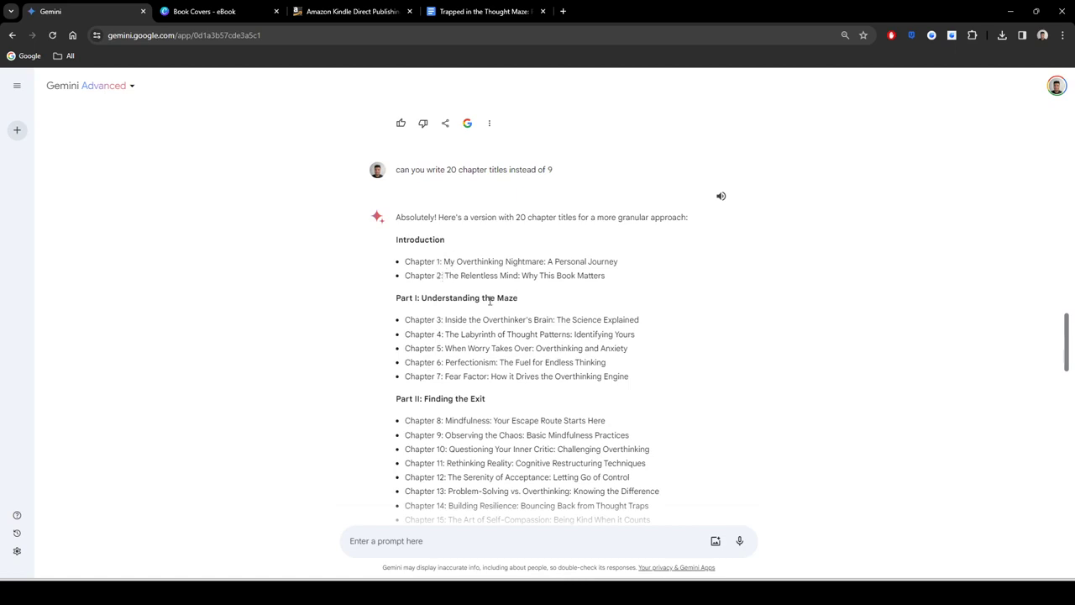
click(483, 11)
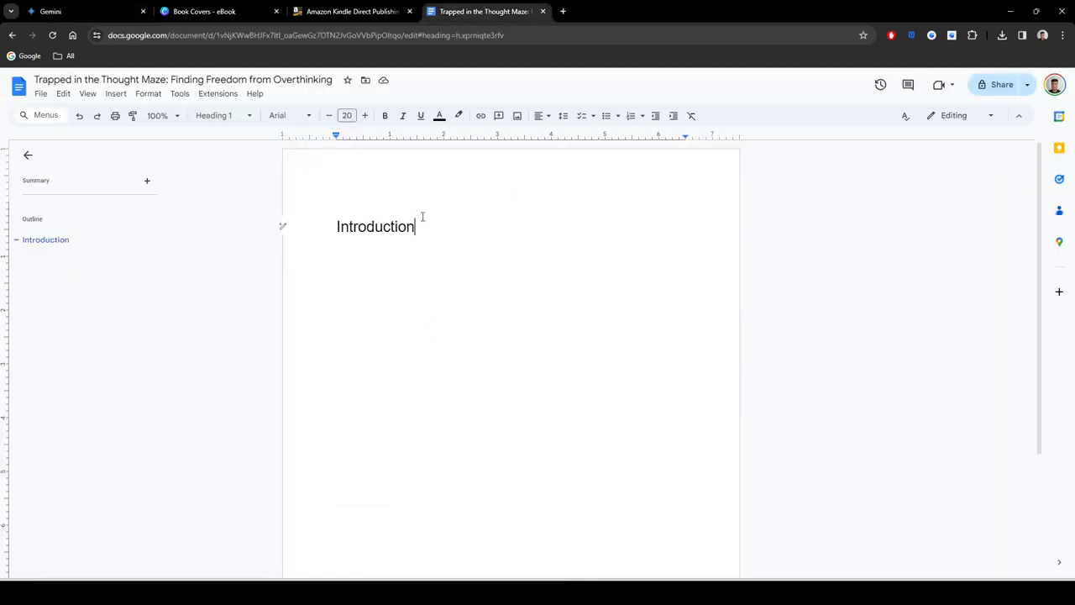
click(97, 8)
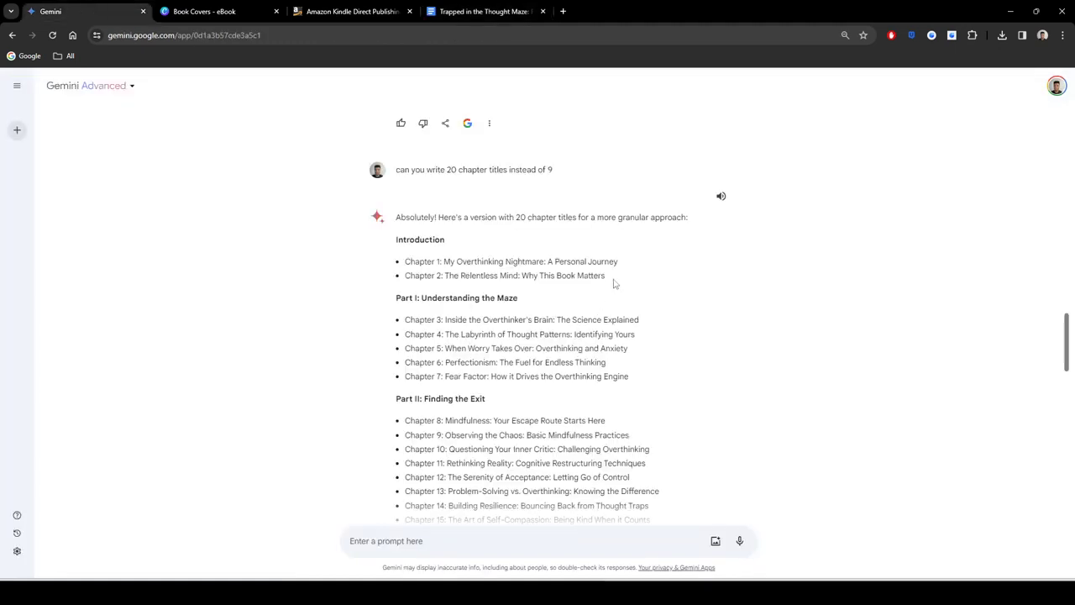
Step: Copy the full introduction text from Gemini's reply, leaving out its Introduction heading
click(525, 11)
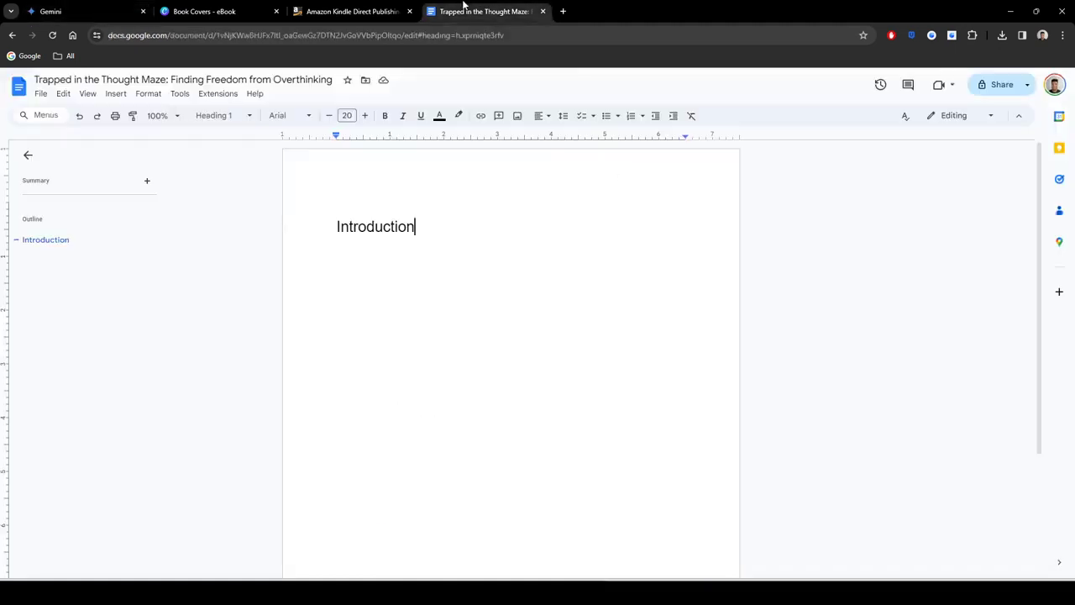
click(100, 8)
scroll(573, 363, down, 10)
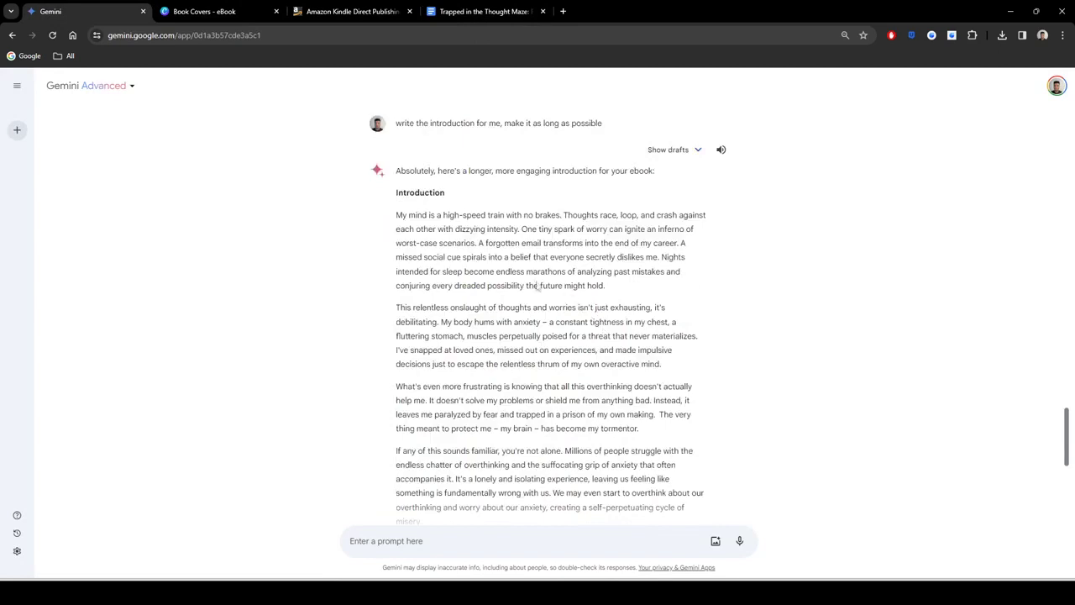
scroll(537, 285, down, 1)
scroll(643, 199, up, 1)
scroll(681, 282, down, 5)
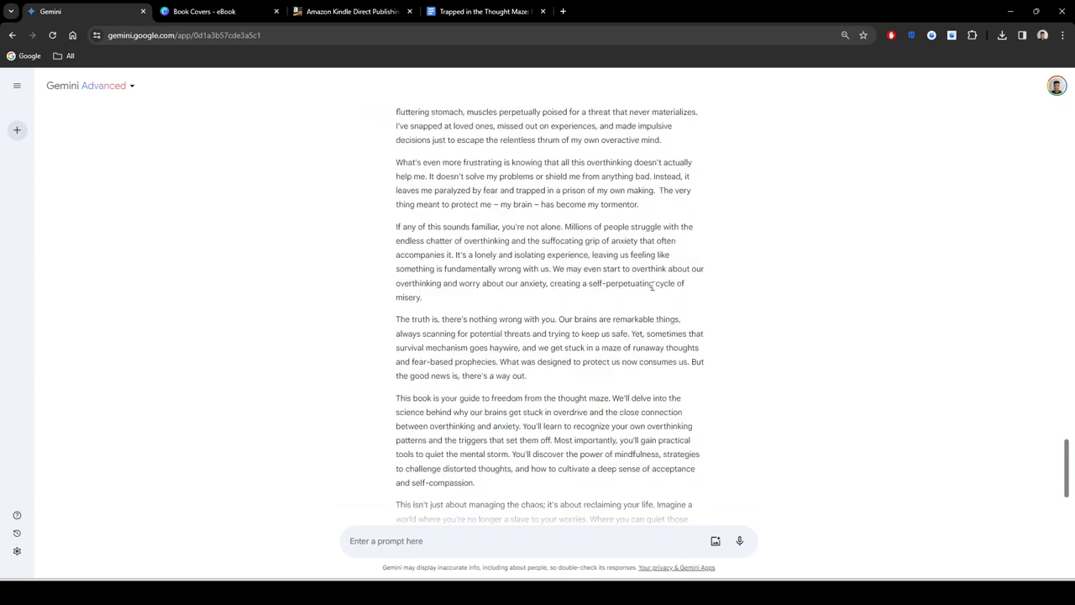
drag(597, 457, 398, 308)
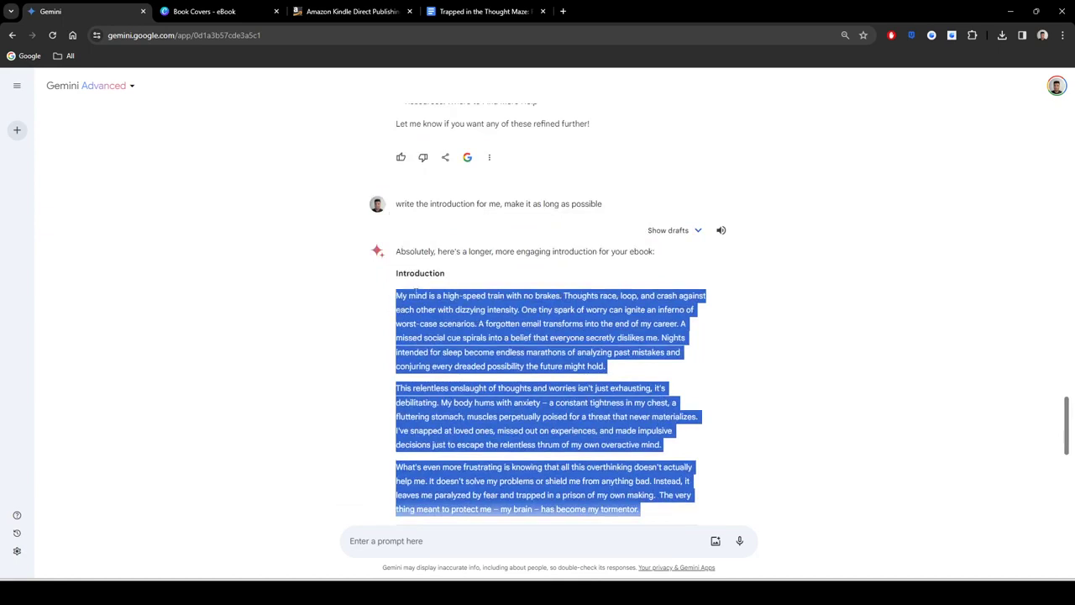
click(621, 307)
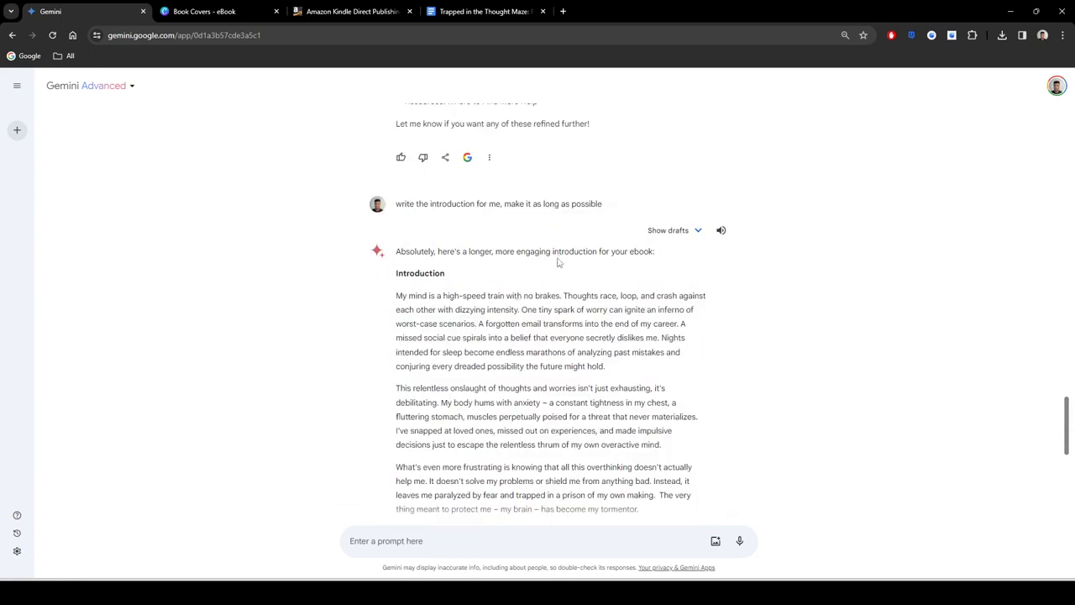
Step: Switch to the Google Docs manuscript and start a new line under the Introduction heading with font size 12
scroll(542, 267, down, 5)
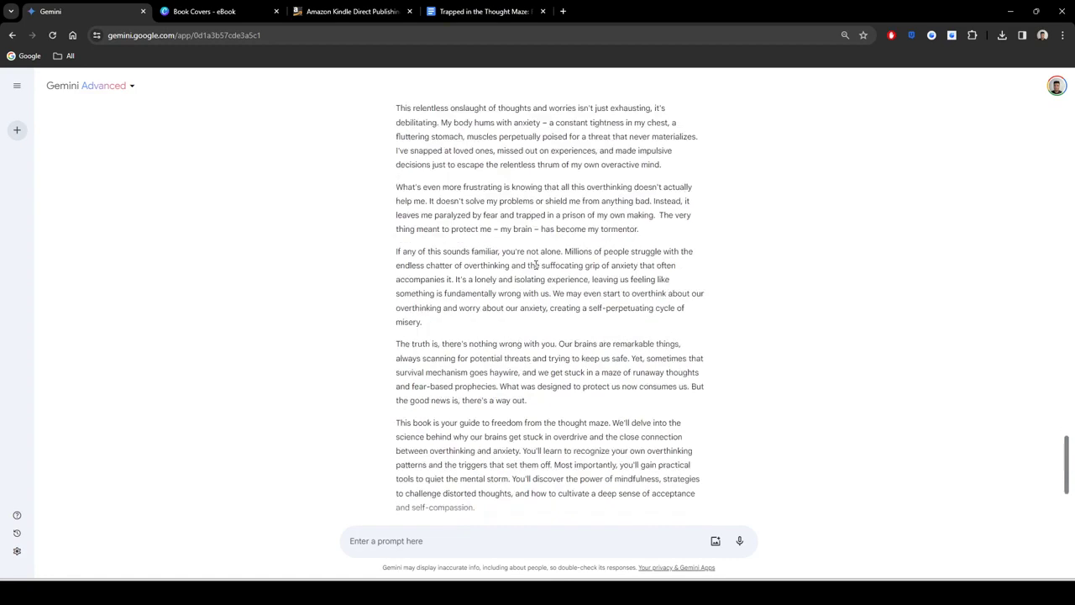
scroll(535, 265, down, 1)
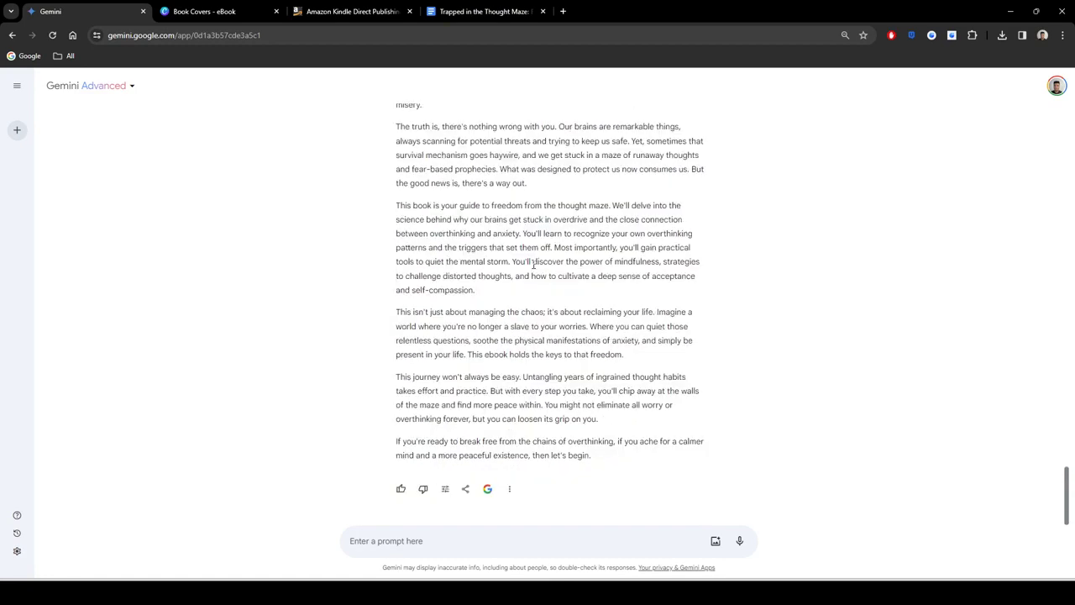
scroll(495, 328, up, 20)
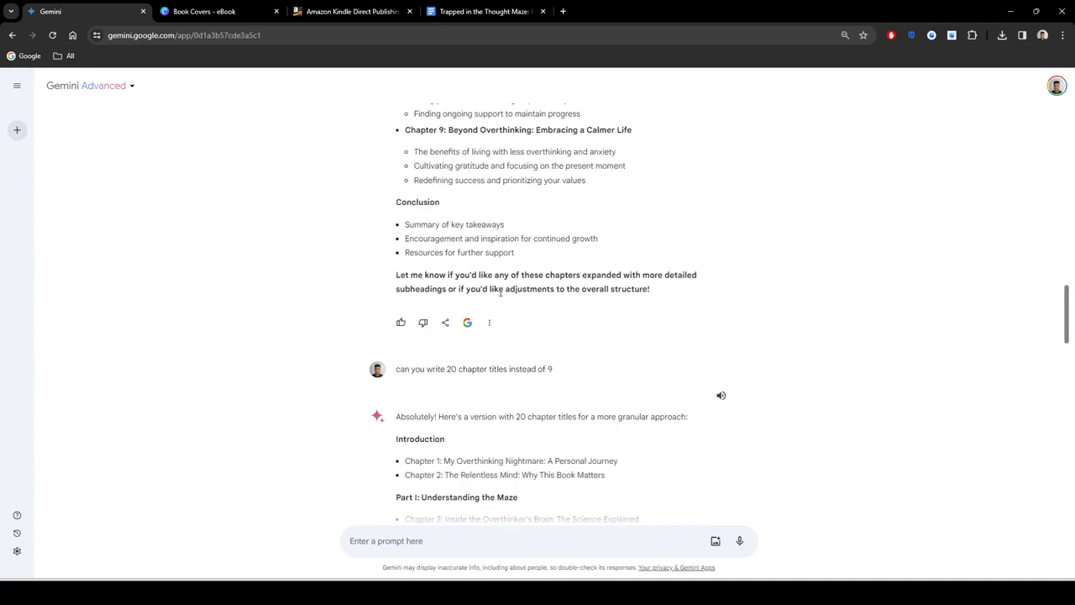
scroll(504, 297, down, 5)
scroll(512, 260, up, 1)
click(483, 11)
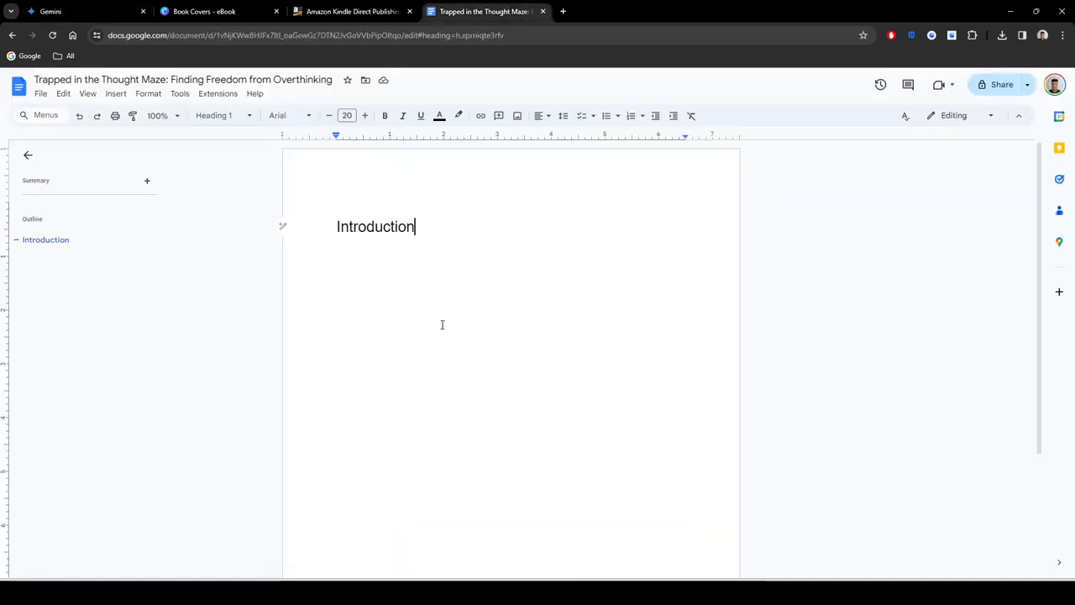
key(Return)
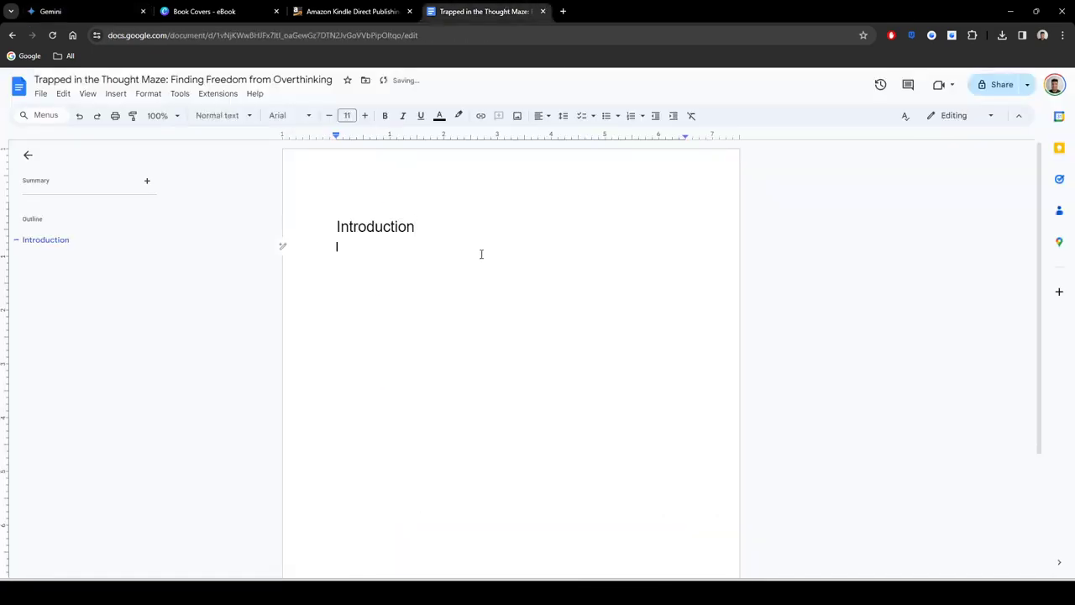
click(346, 115)
click(367, 116)
click(396, 226)
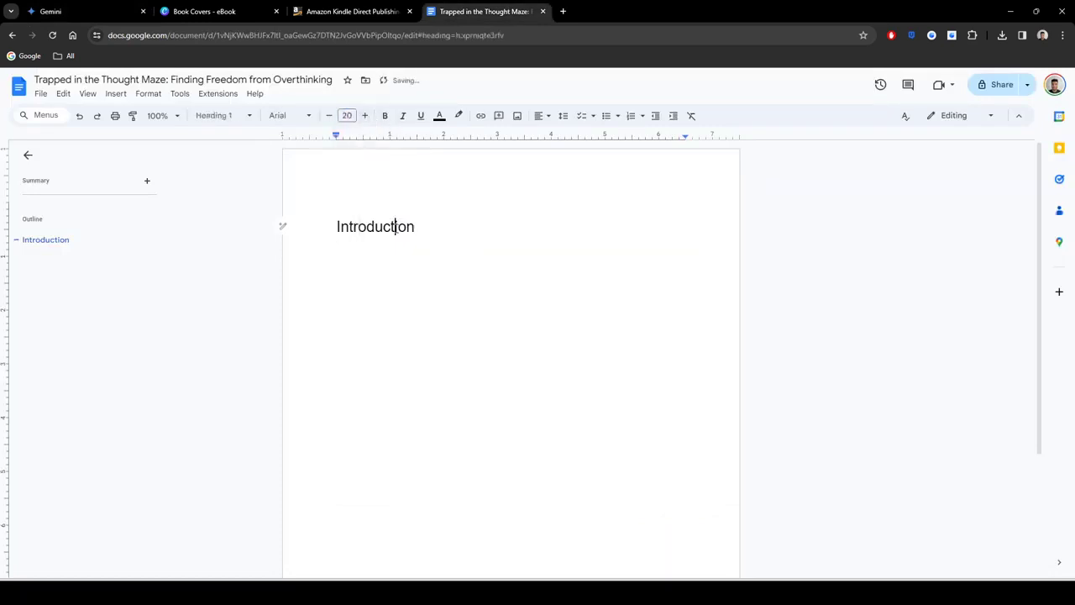
click(391, 244)
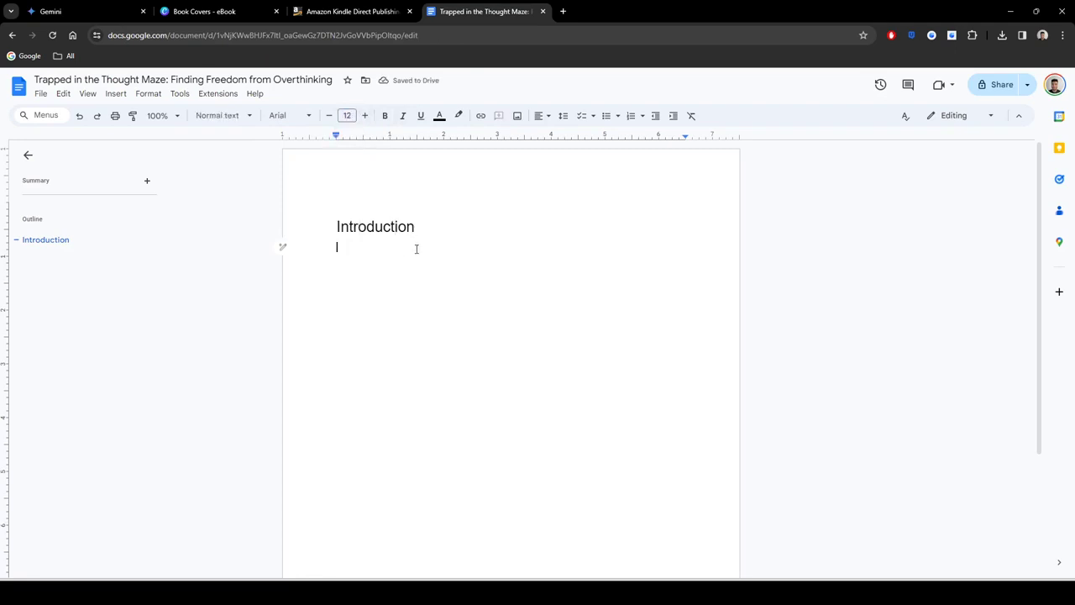
Step: Paste the copied introduction text under the Introduction heading and look it over through its last paragraph
key(ctrl+v)
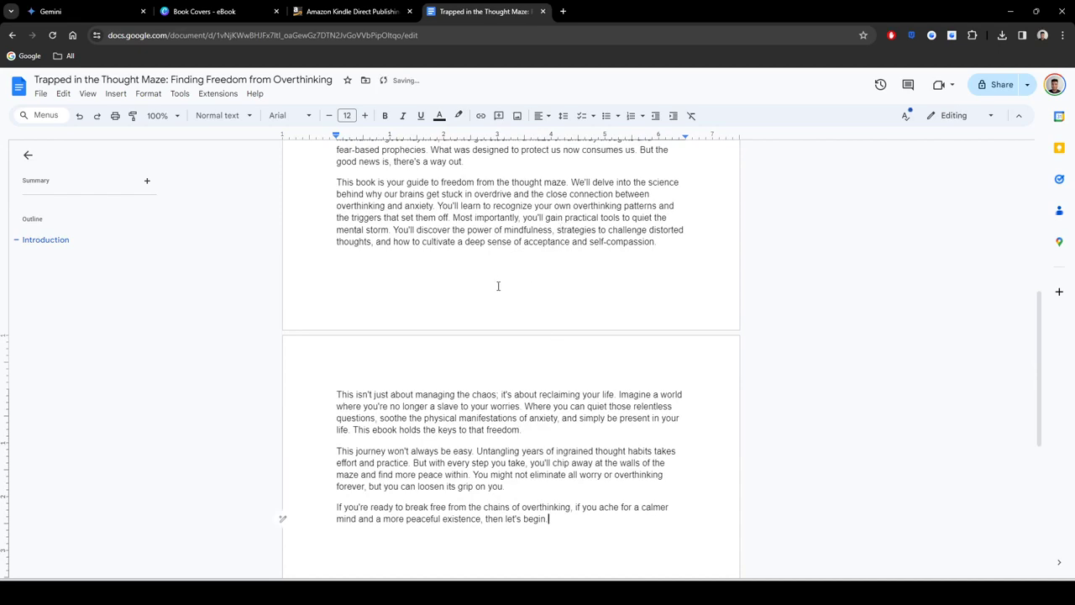
scroll(498, 286, up, 5)
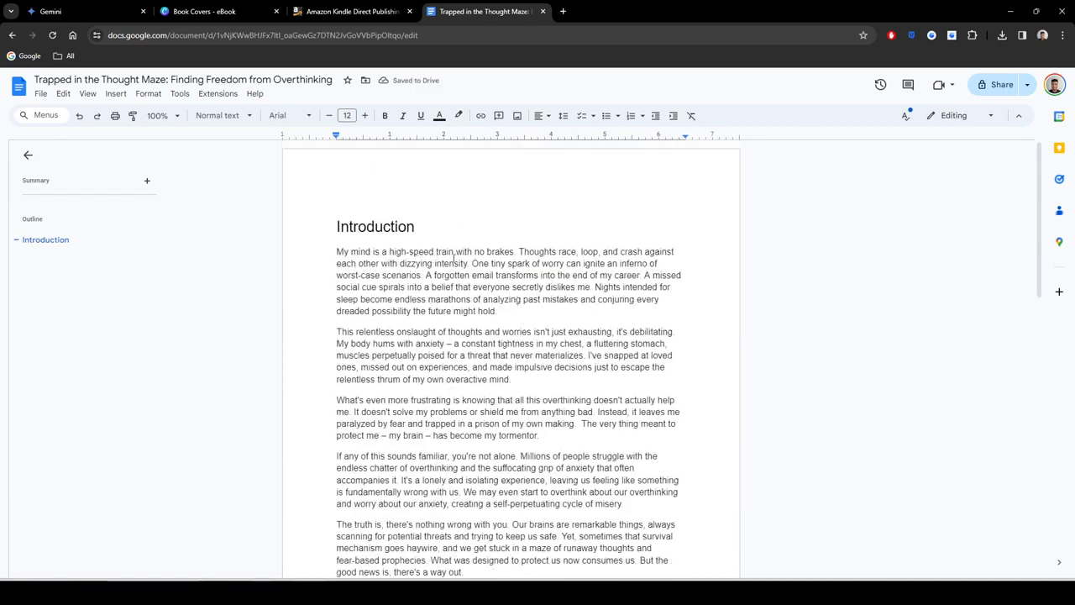
scroll(525, 289, down, 5)
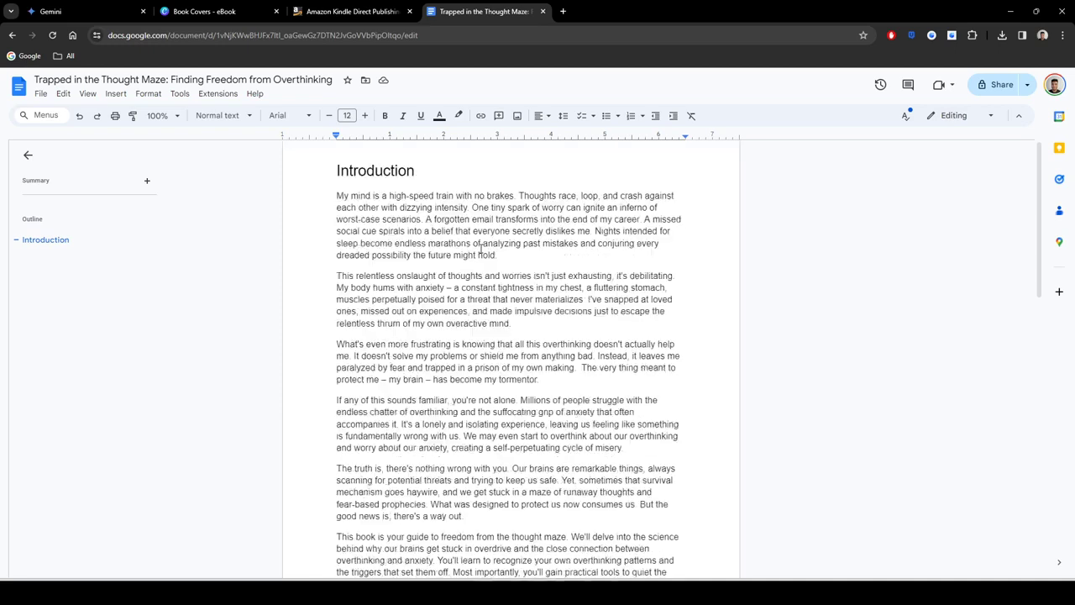
scroll(562, 351, down, 2)
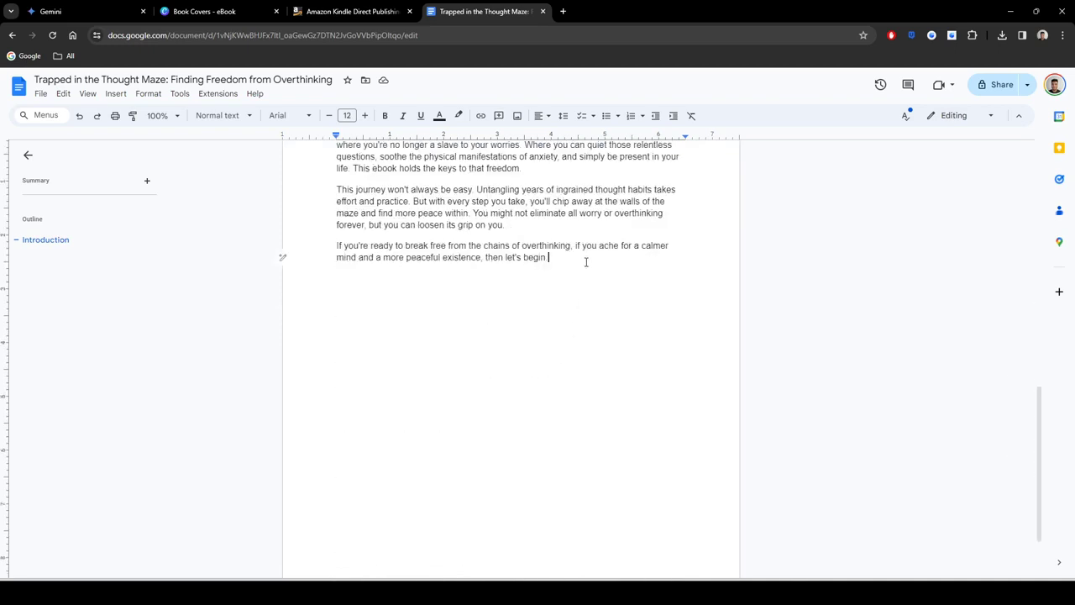
Step: Insert a page break after the introduction's last paragraph, removing the extra blank lines
key(BackSpace)
key(Return)
key(Return)
double_click(379, 316)
click(384, 267)
double_click(377, 292)
click(376, 281)
double_click(388, 307)
key(BackSpace)
key(BackSpace)
key(ctrl+Return)
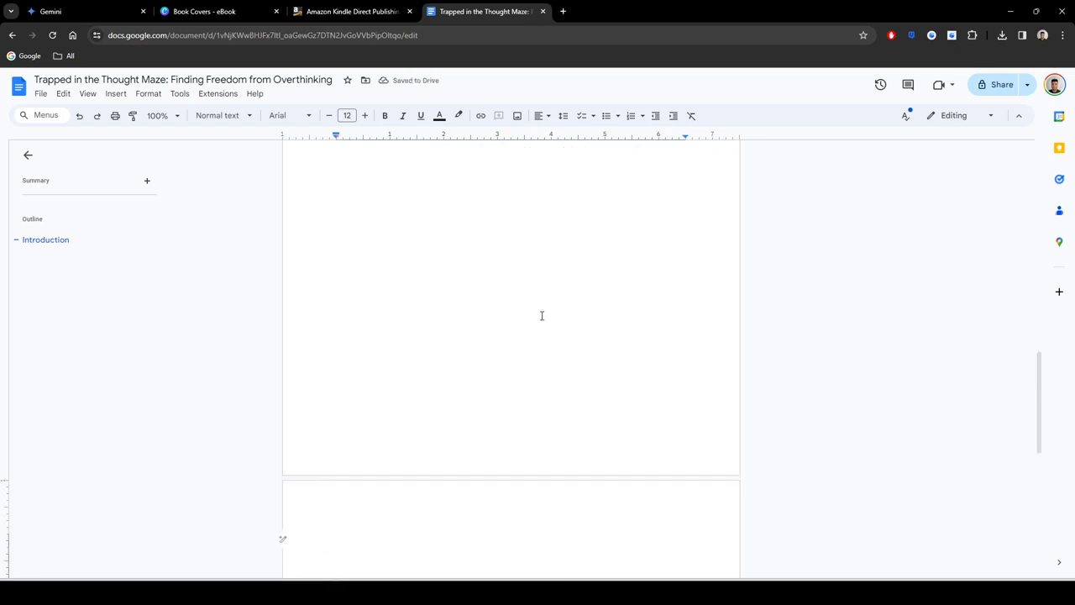
Step: Check the page break at the end of the introduction and place the cursor on the new blank page
scroll(550, 314, down, 3)
scroll(464, 341, up, 4)
scroll(463, 341, up, 1)
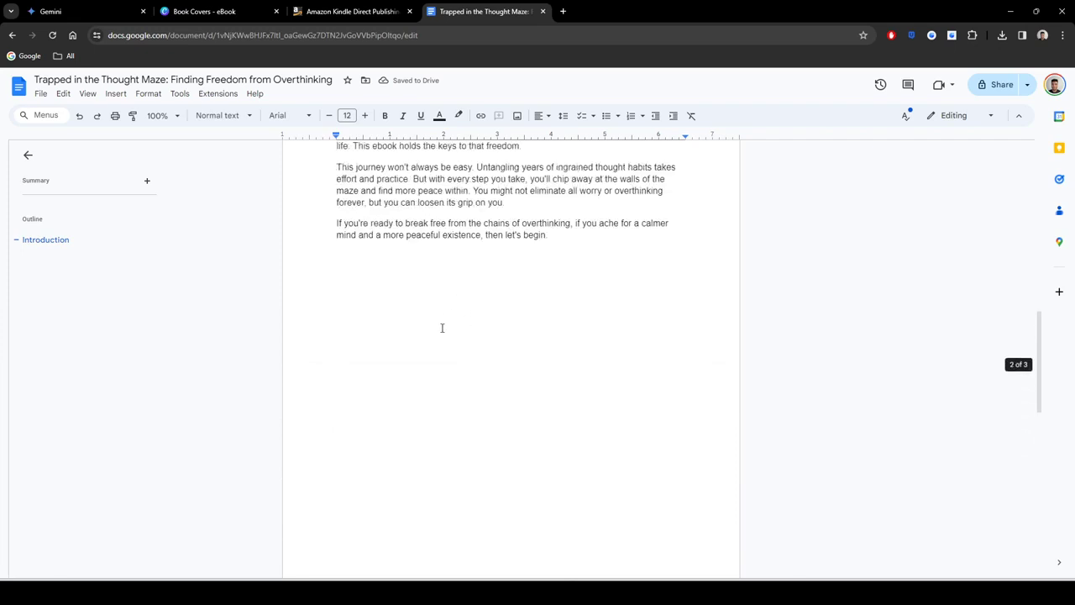
click(426, 414)
click(493, 348)
double_click(624, 262)
click(591, 265)
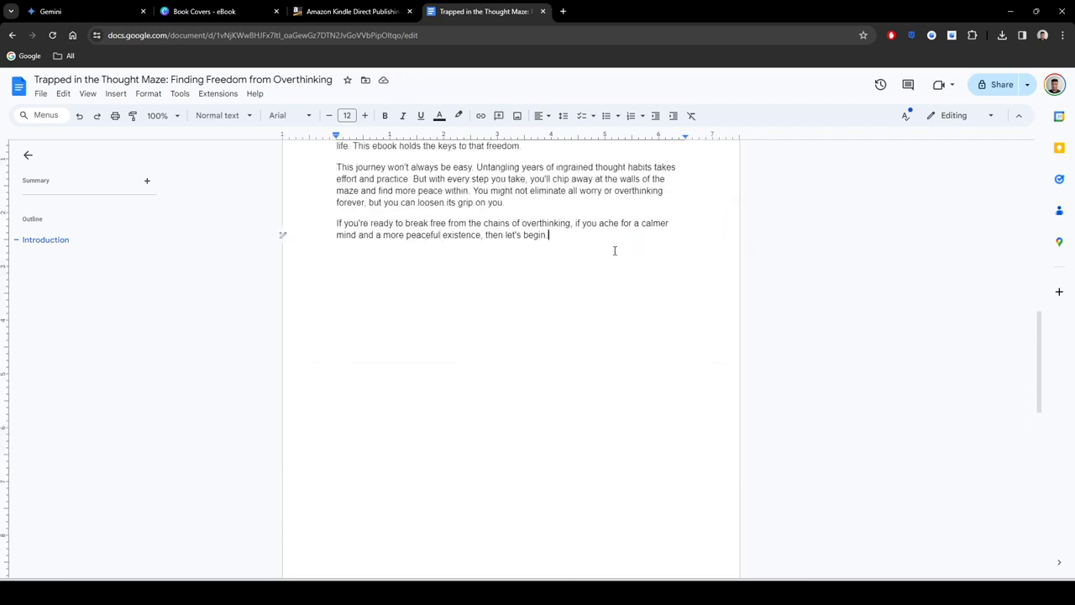
click(621, 244)
drag(576, 241, 647, 244)
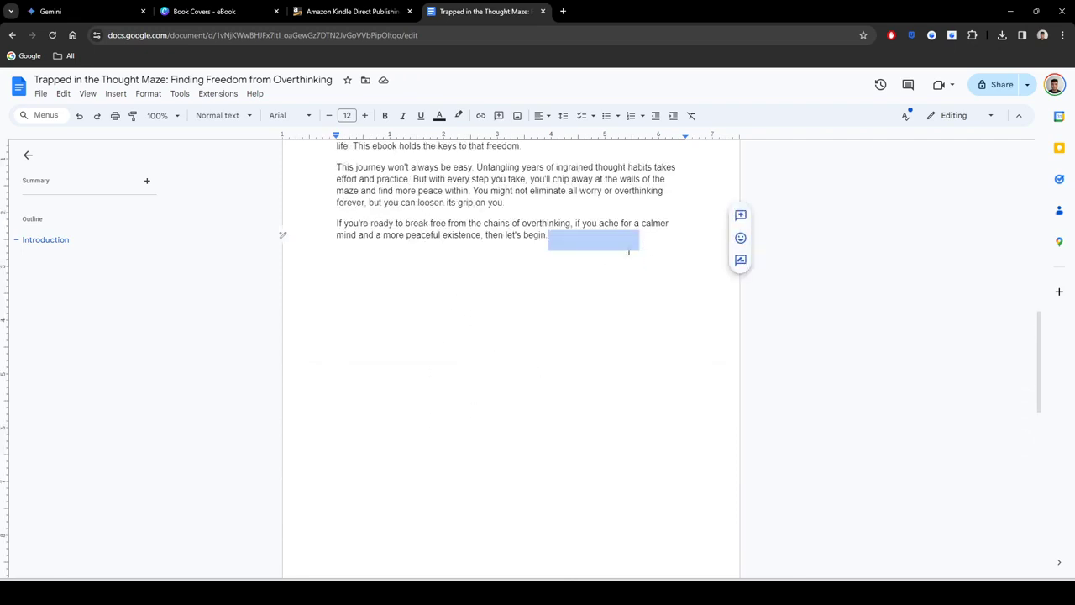
click(628, 251)
scroll(552, 262, down, 7)
click(443, 319)
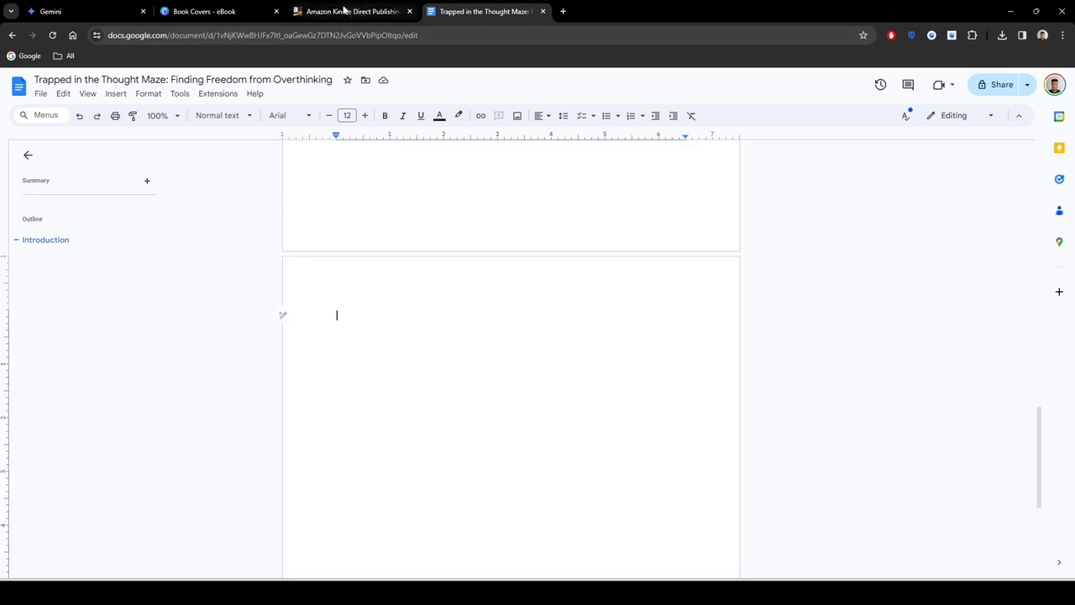
Step: Return to Gemini, check the chapter titles and submit the prompt "write chapter 1 for me, make it long and detailed"
click(111, 11)
scroll(527, 270, up, 2)
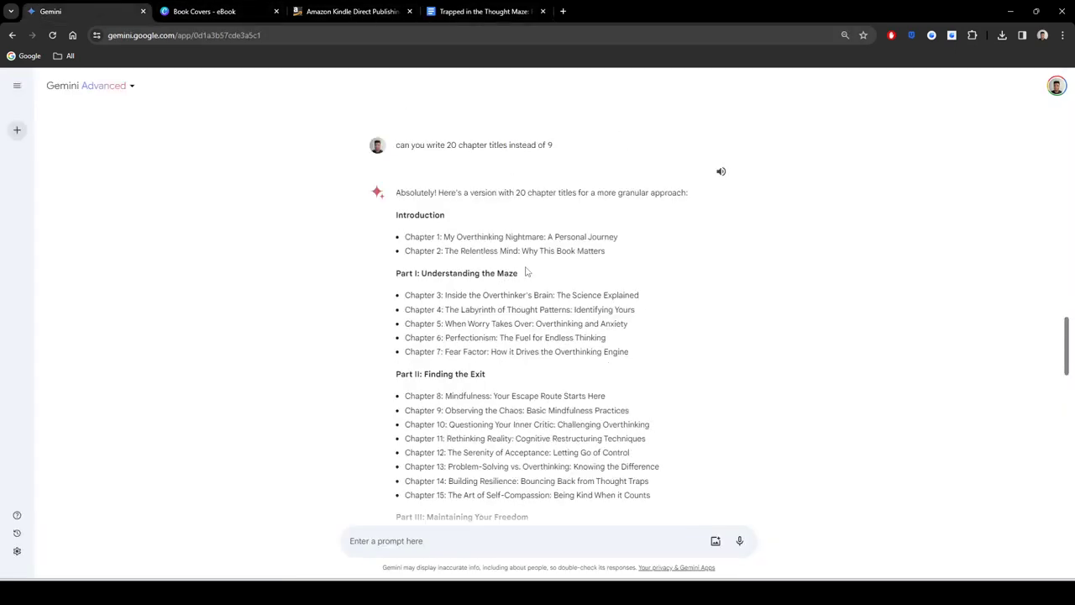
drag(626, 240, 407, 237)
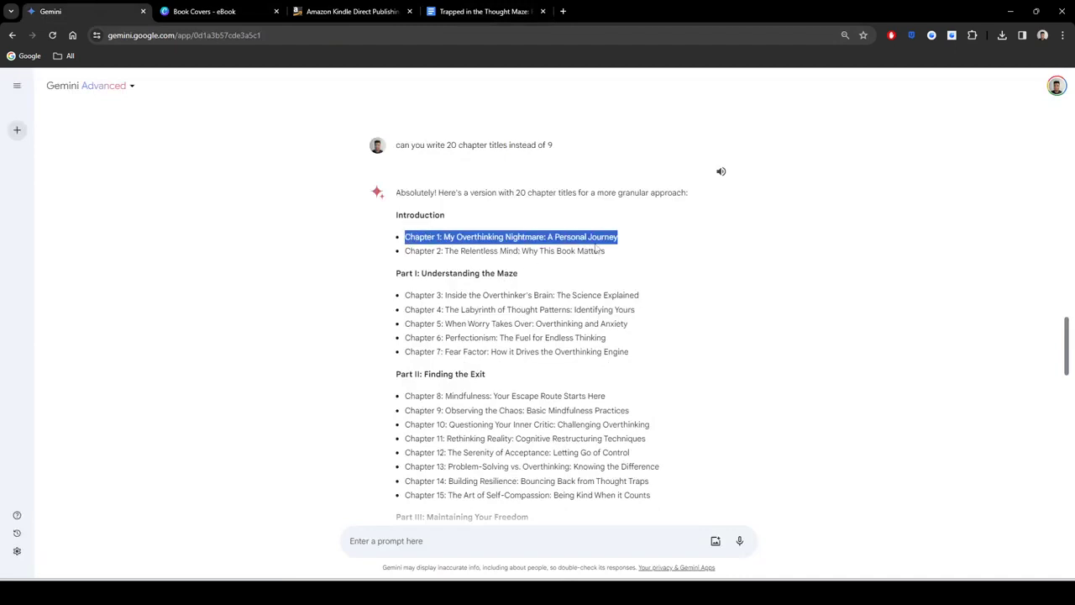
click(689, 257)
scroll(552, 289, down, 15)
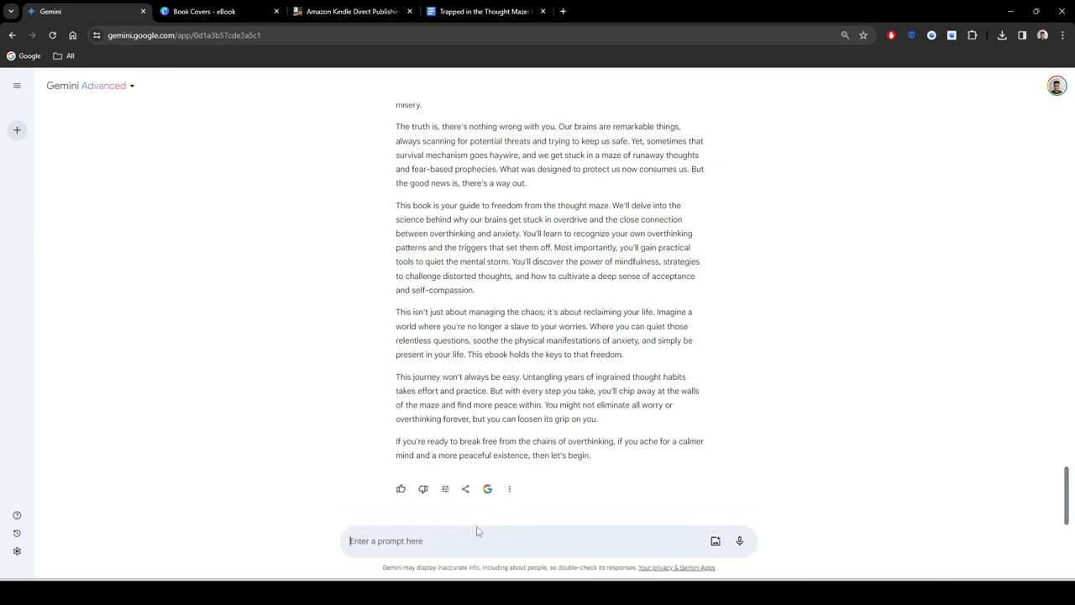
text(write chapter)
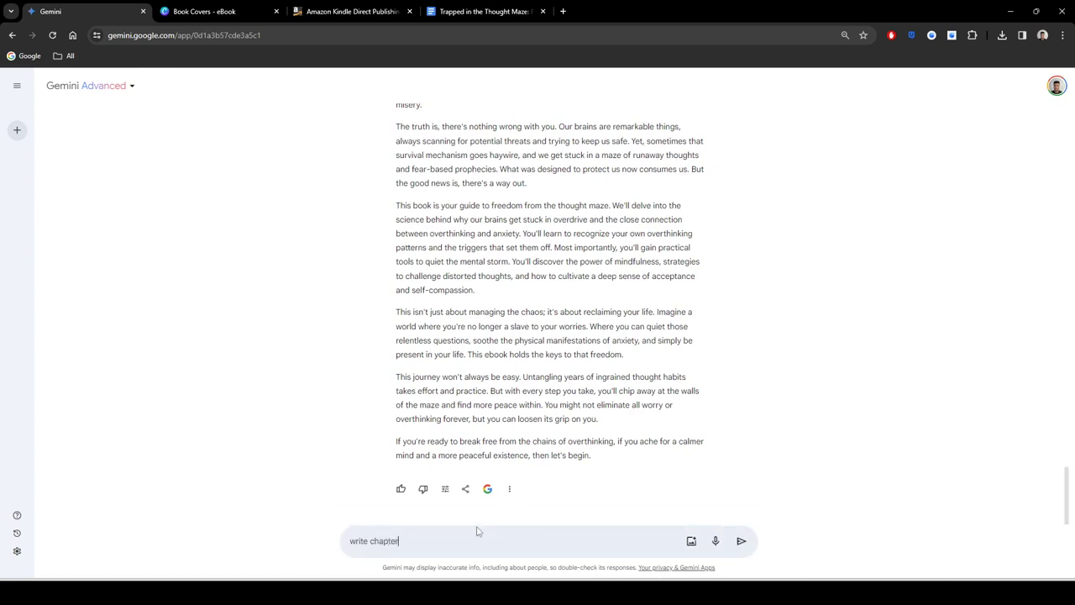
text( one)
text( for me.)
scroll(537, 369, up, 20)
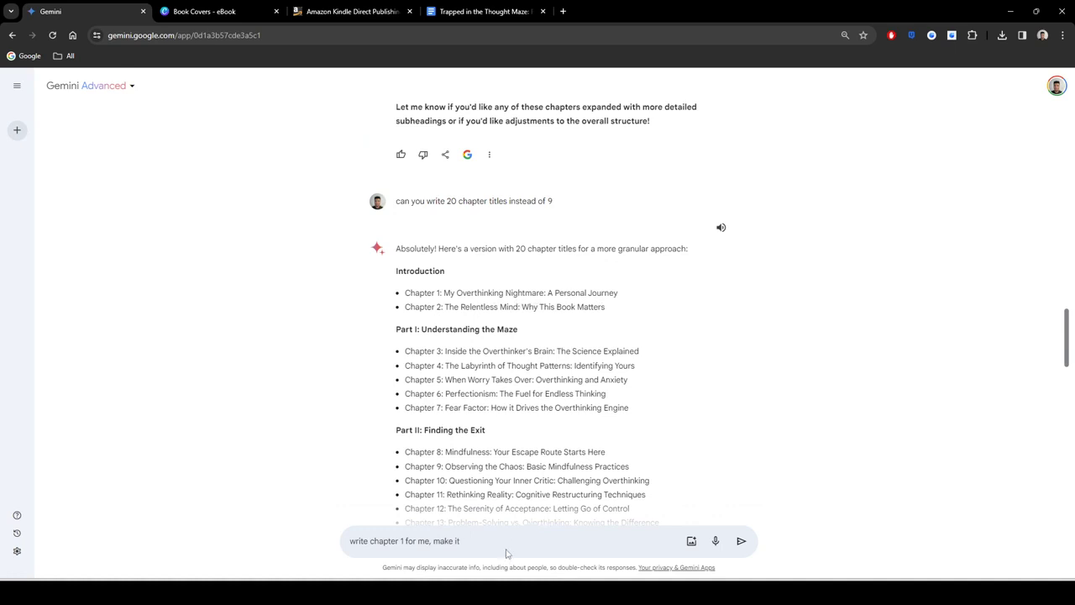
text(long and detailed)
key(Return)
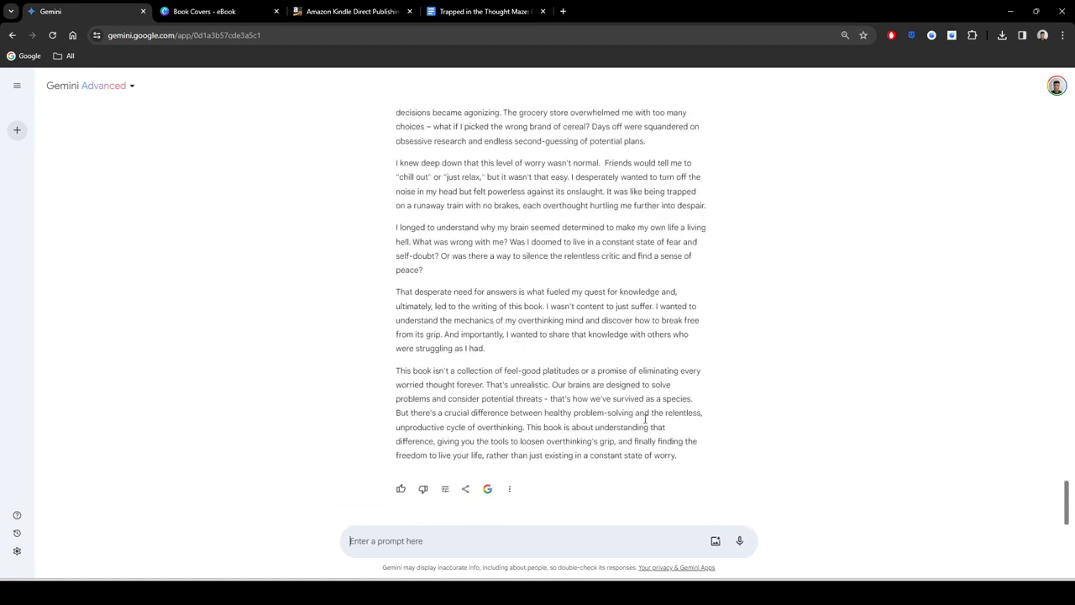
Step: Copy the whole Chapter 1 text from Gemini's reply, including its chapter title
drag(686, 460, 396, 237)
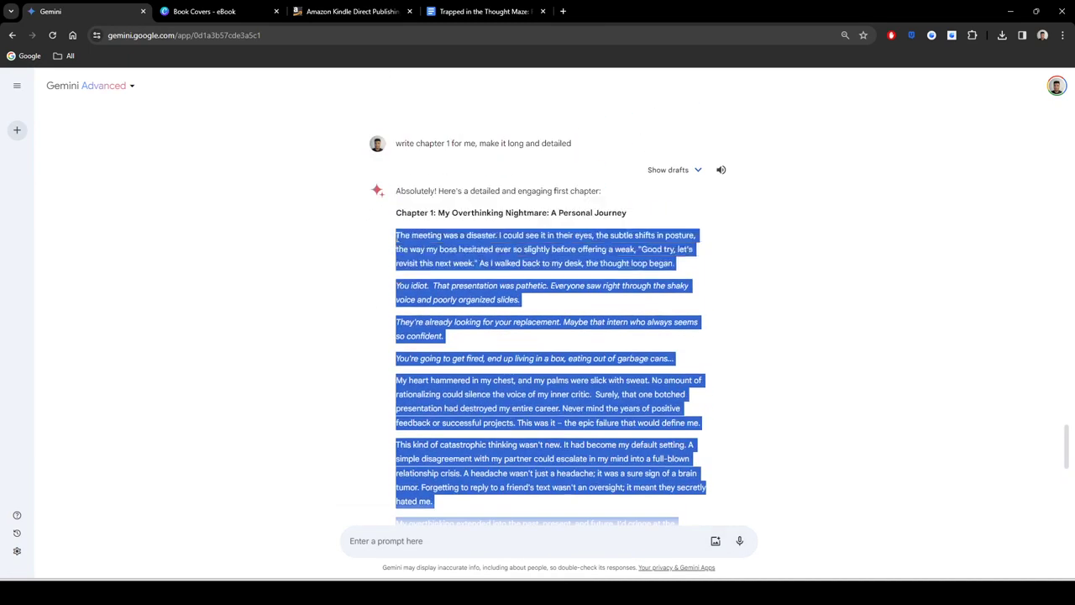
click(792, 269)
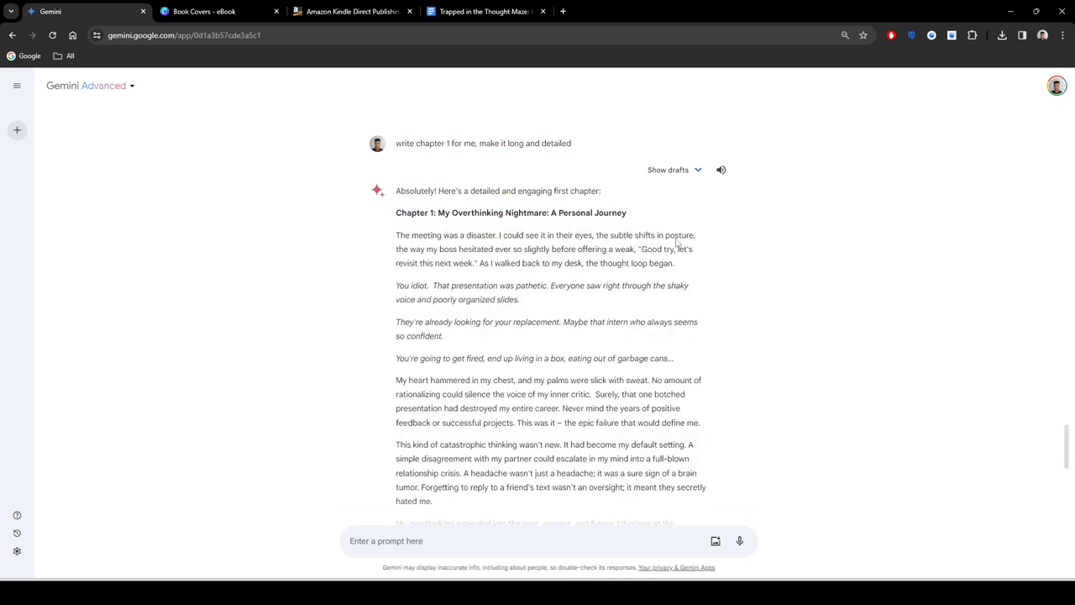
drag(393, 214, 679, 471)
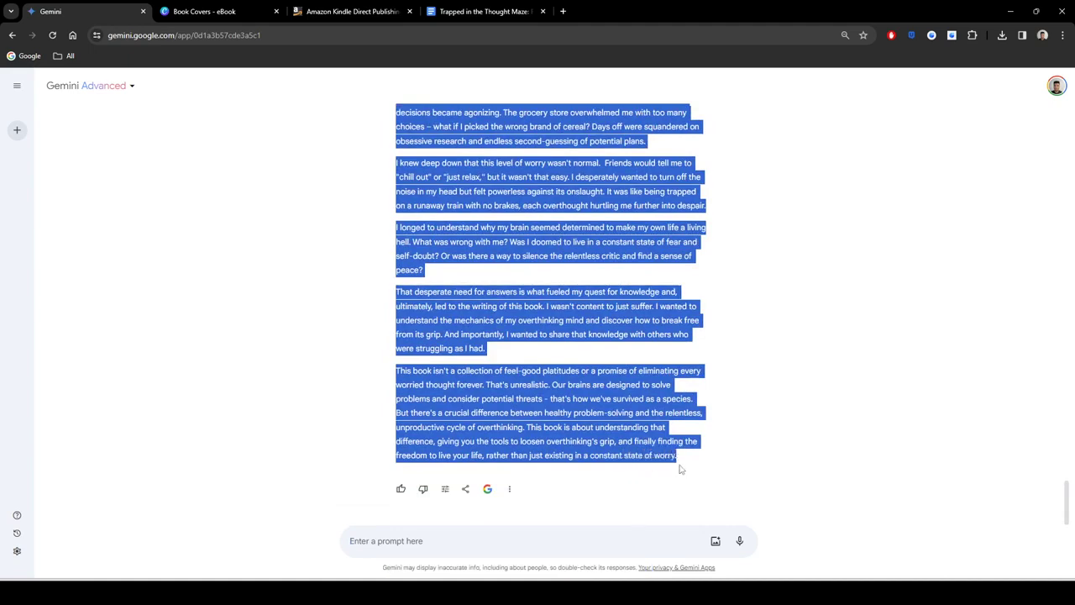
scroll(607, 384, up, 7)
click(574, 384)
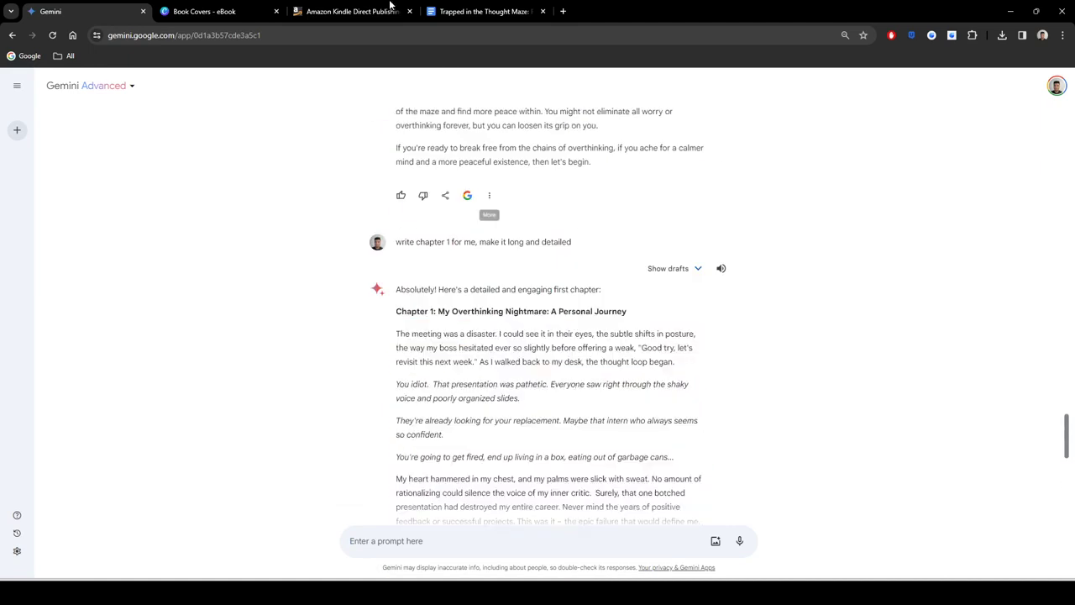
Step: Paste Chapter 1 onto the blank page after the introduction in the Google Docs manuscript and look back over the document
click(485, 11)
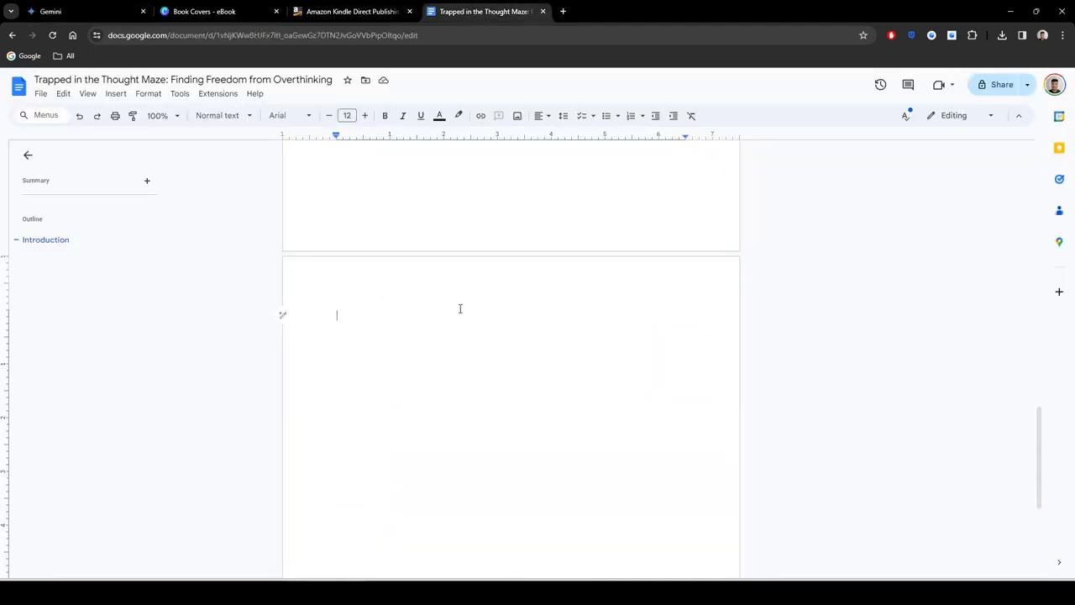
key(ctrl+v)
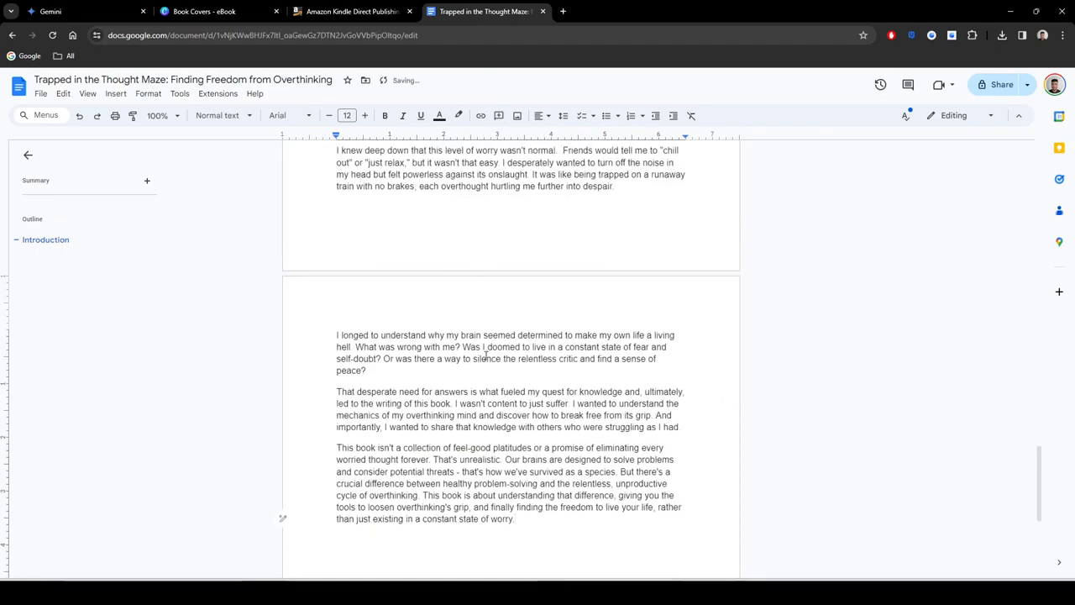
scroll(484, 354, up, 20)
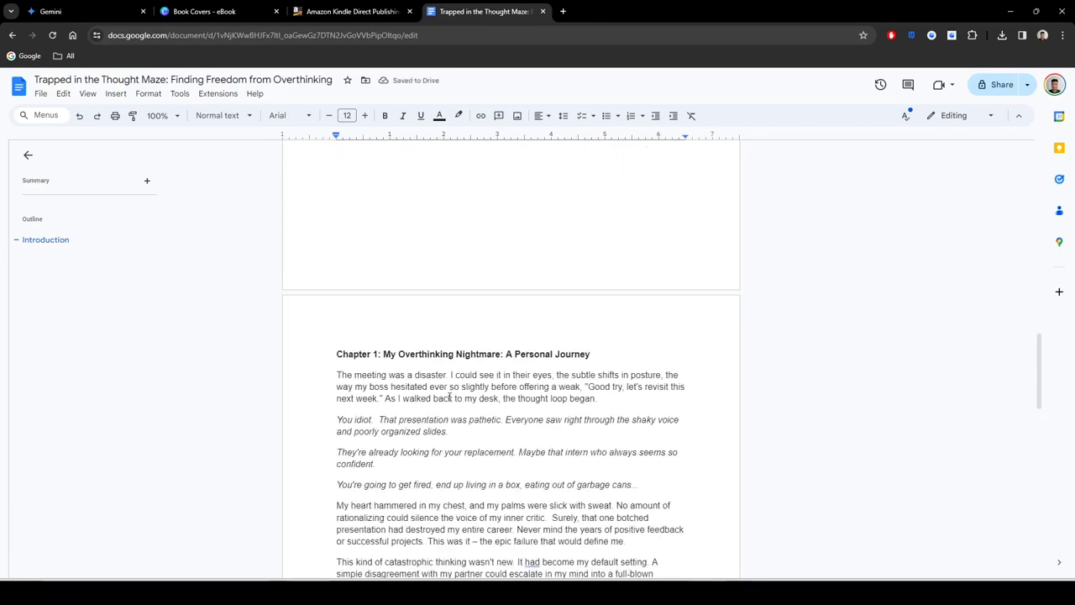
scroll(450, 397, up, 10)
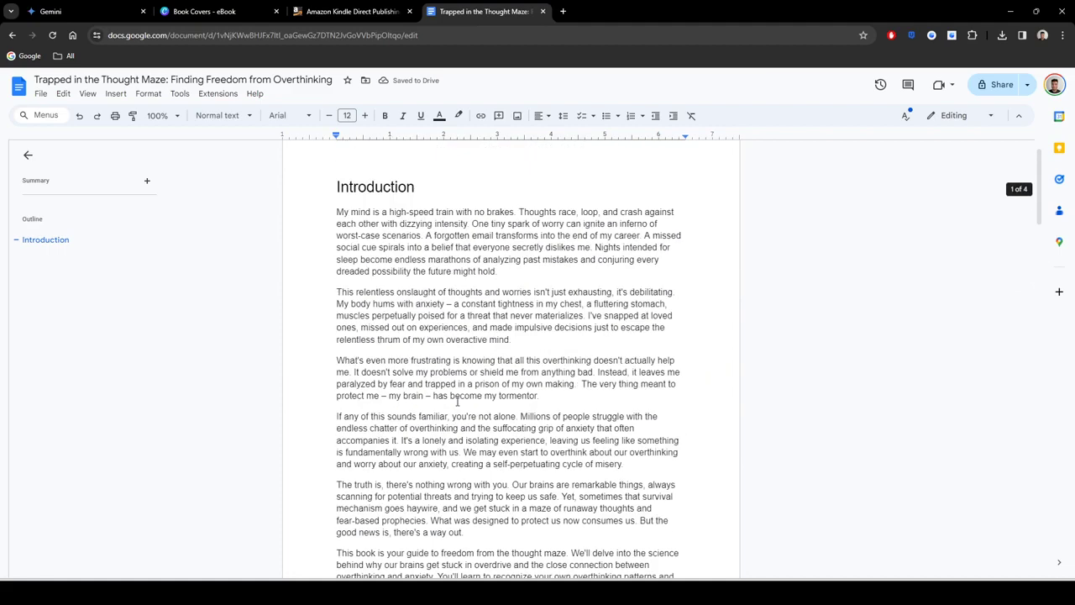
Step: Remove the "Chapter 1:" prefix from the title "My Overthinking Nightmare: A Personal Journey" in the manuscript
scroll(457, 402, down, 10)
click(495, 282)
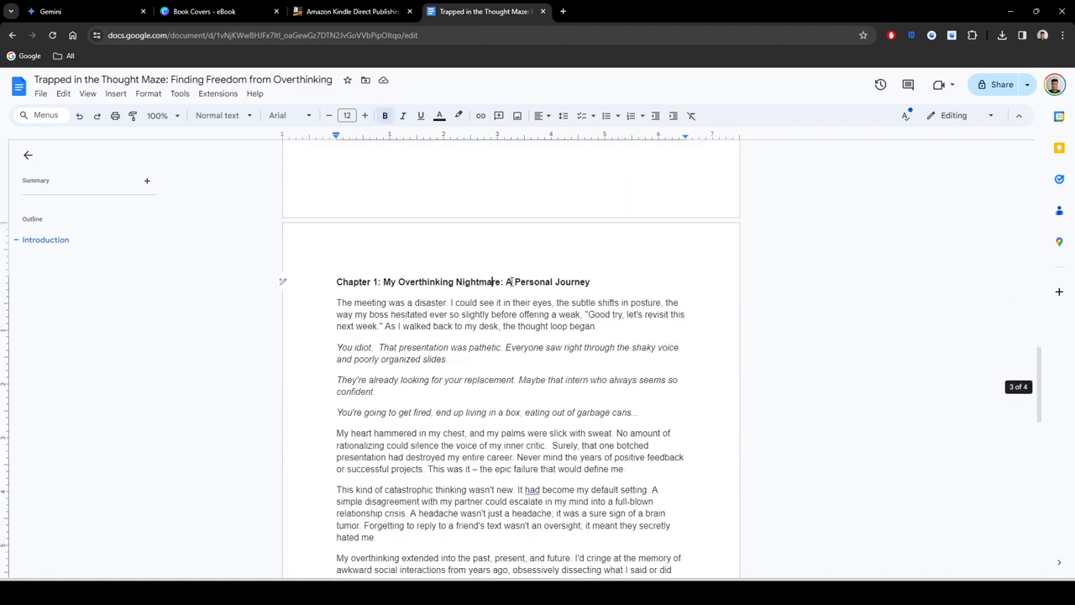
drag(592, 282, 282, 282)
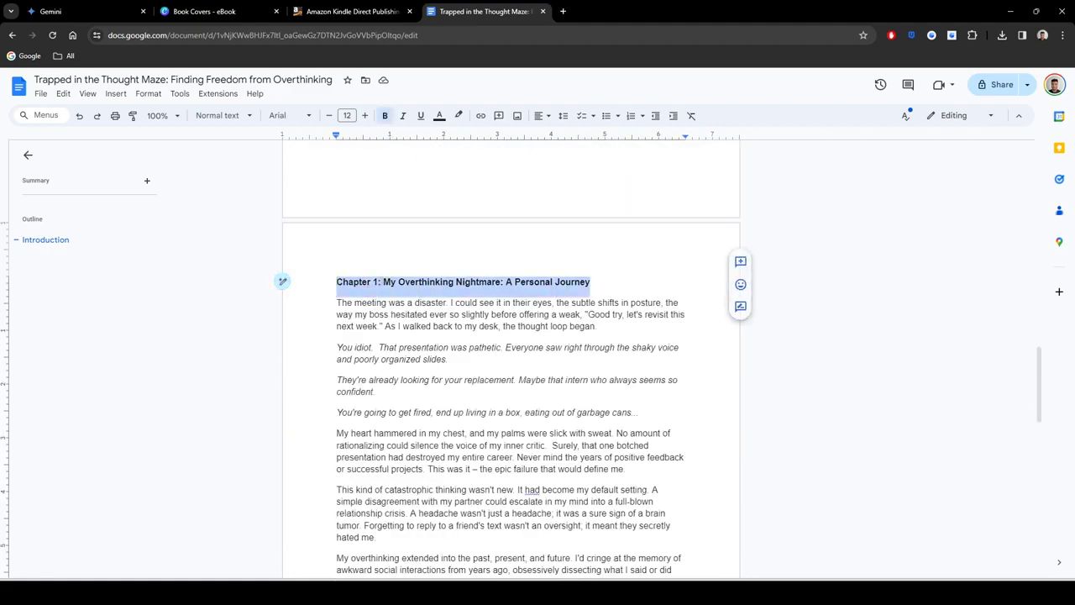
click(384, 282)
drag(383, 283, 336, 282)
key(BackSpace)
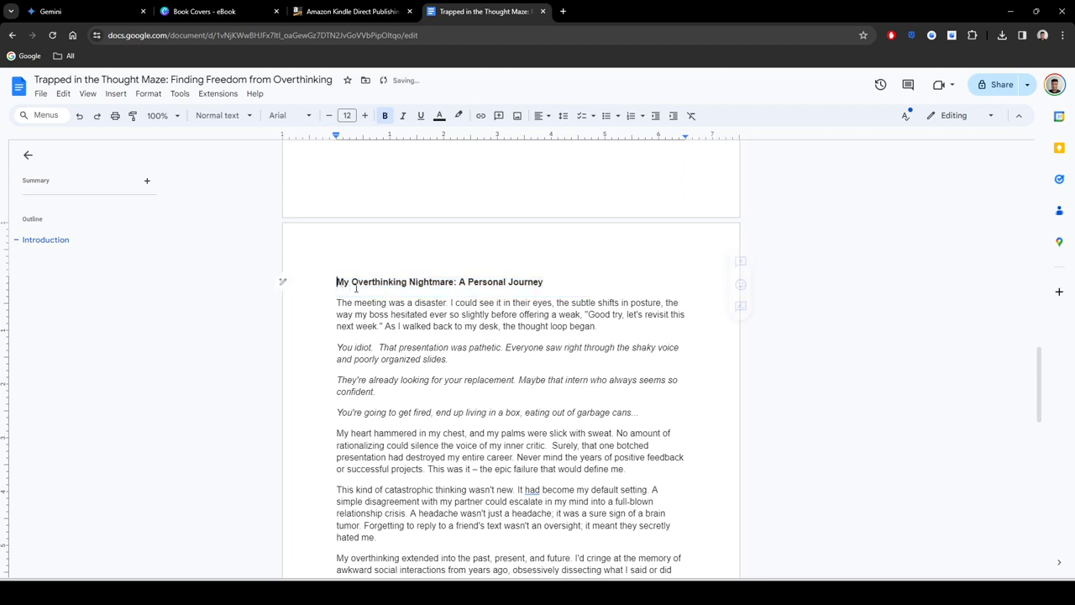
Step: Format the title "My Overthinking Nightmare: A Personal Journey" as Heading 1
drag(549, 282, 283, 282)
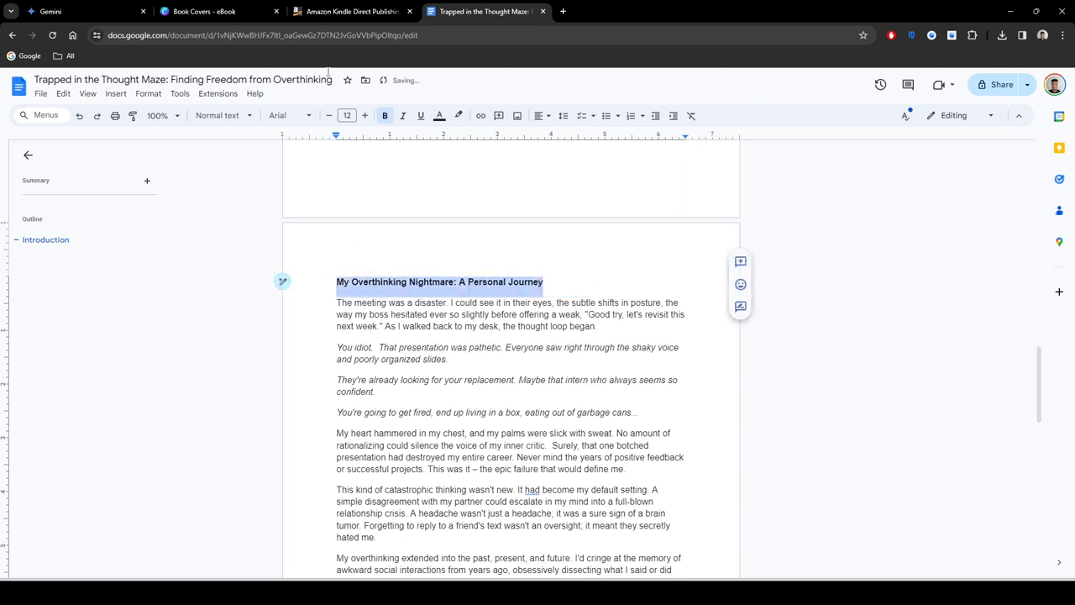
click(225, 116)
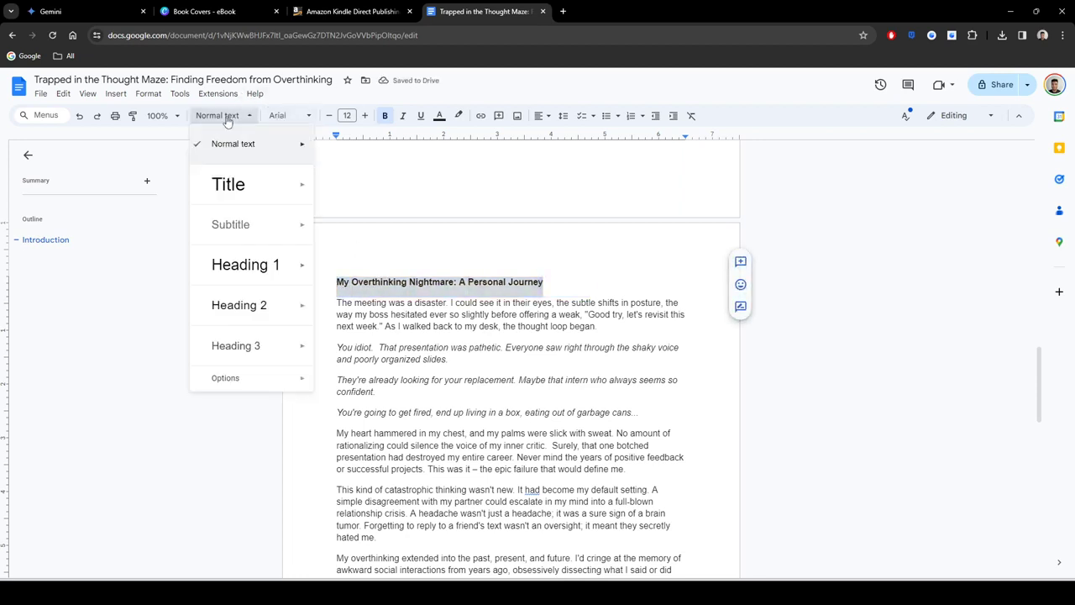
mouse_move(291, 293)
click(374, 259)
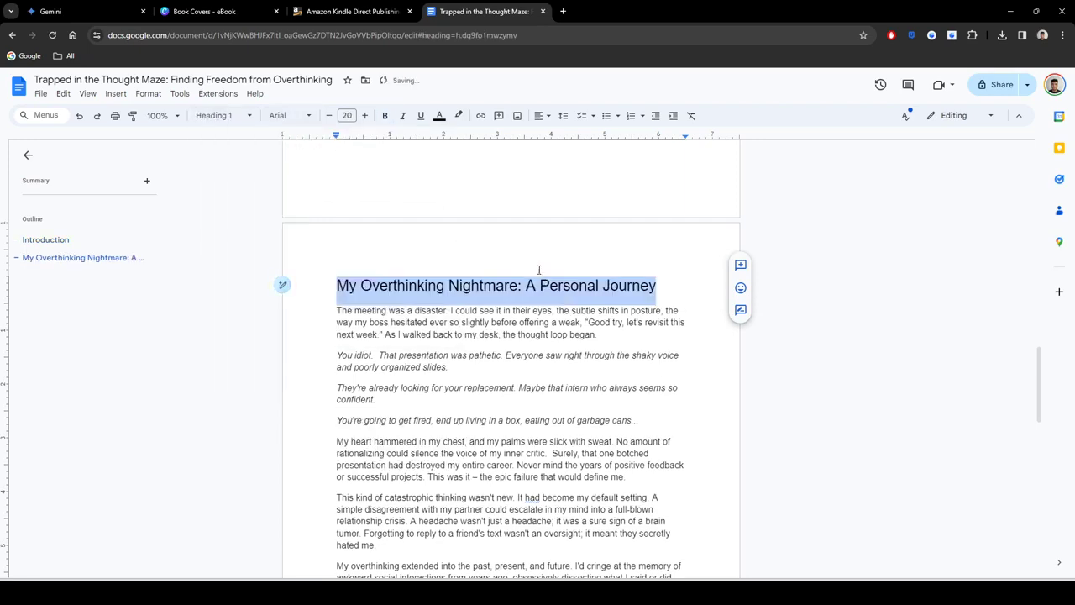
click(540, 283)
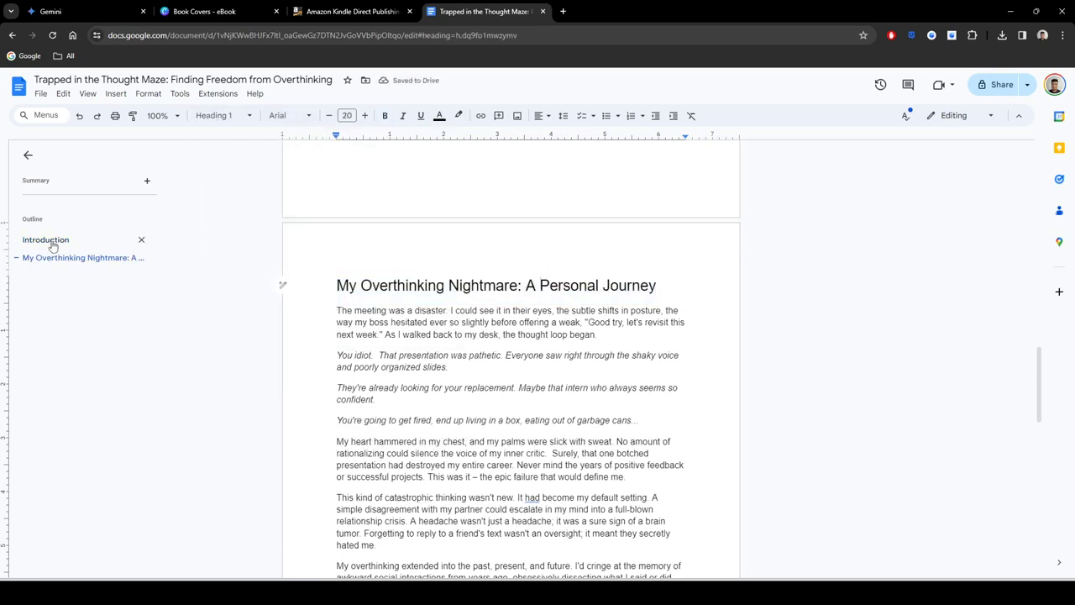
Step: Use the document outline to jump between the Introduction and the first chapter
click(52, 241)
click(57, 257)
click(52, 242)
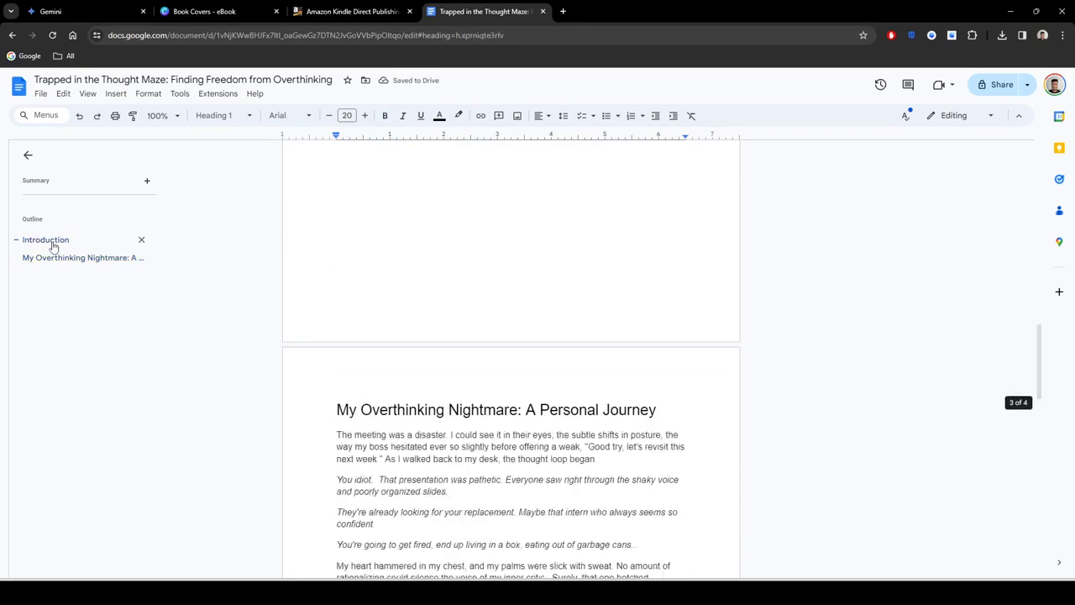
click(67, 259)
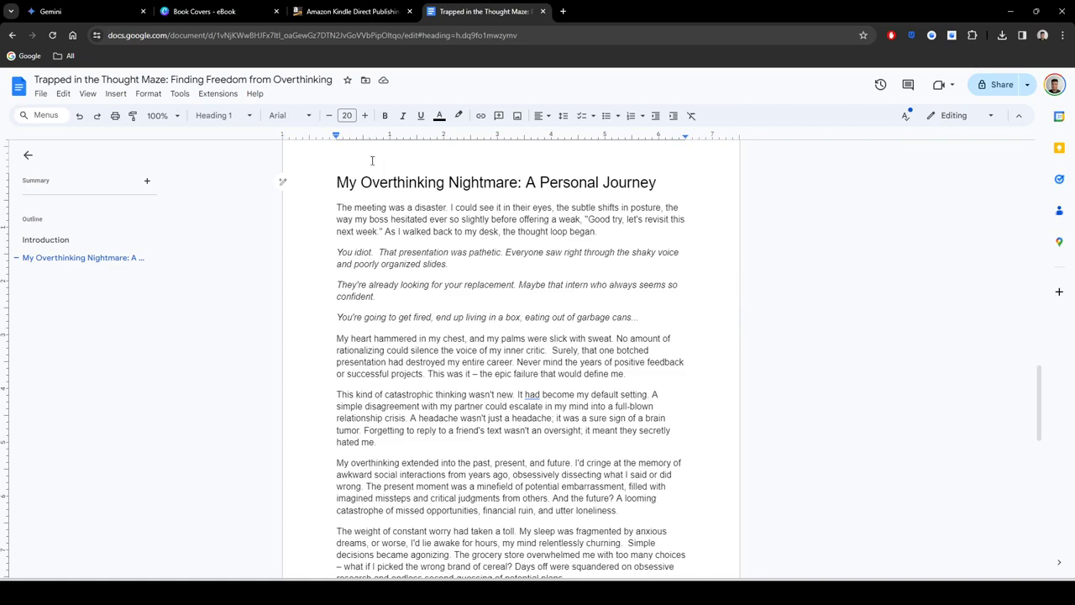
Step: Switch to Gemini and review the list of 20 chapter titles to find the title of Chapter 2
click(100, 7)
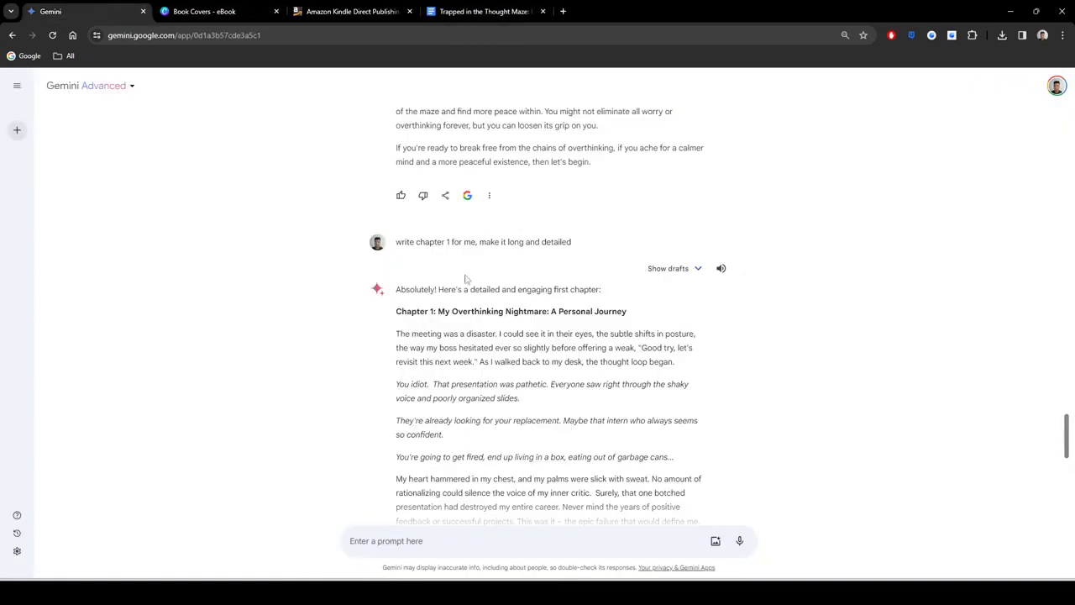
scroll(576, 319, down, 4)
scroll(571, 318, up, 15)
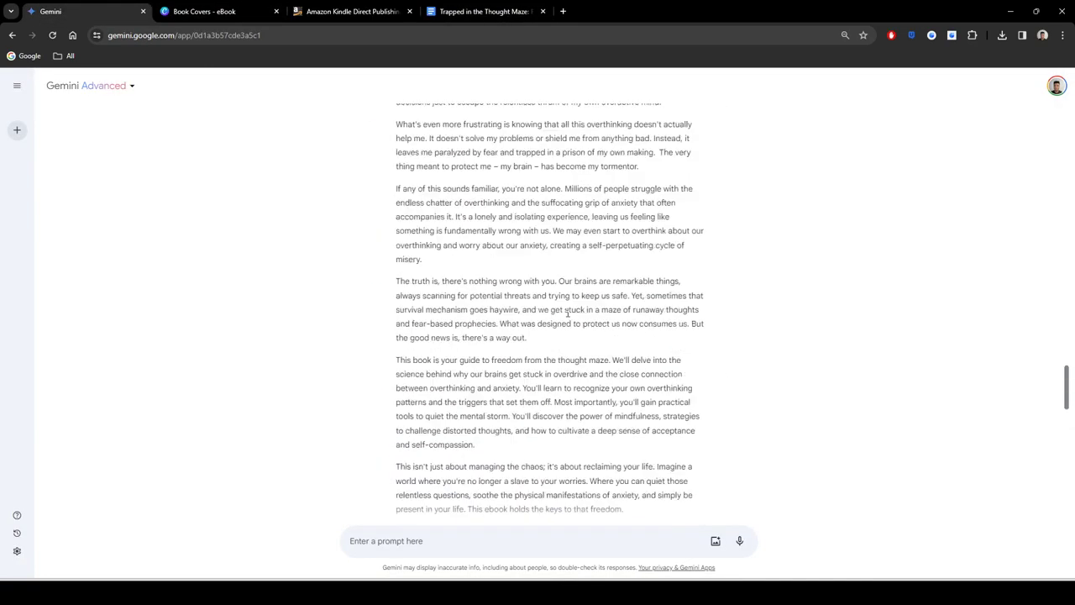
scroll(567, 317, up, 4)
scroll(518, 302, down, 3)
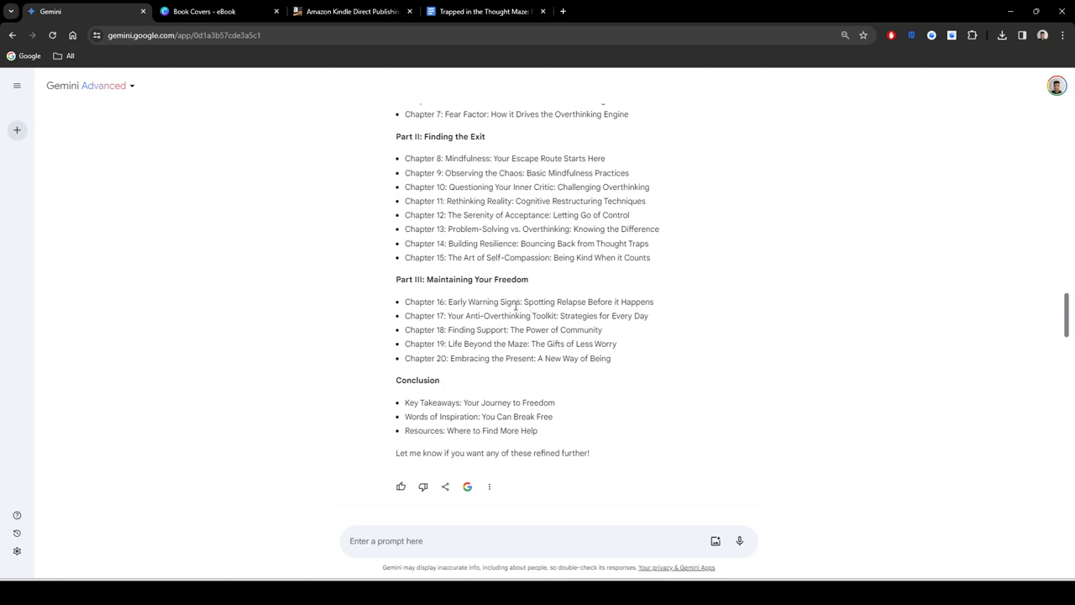
scroll(515, 307, up, 3)
scroll(510, 307, up, 2)
scroll(511, 308, down, 2)
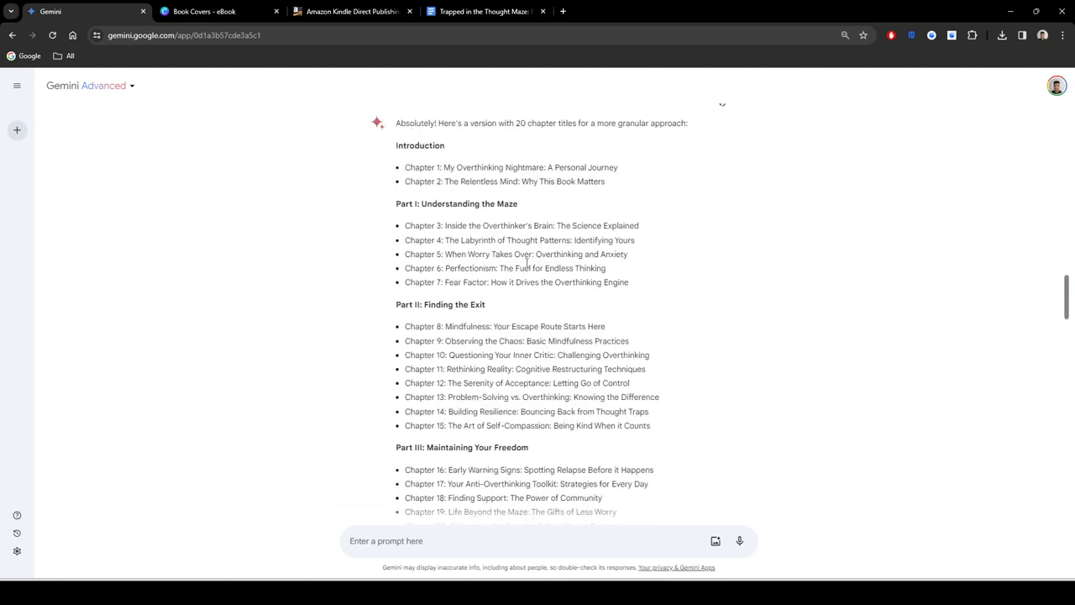
drag(608, 182, 401, 185)
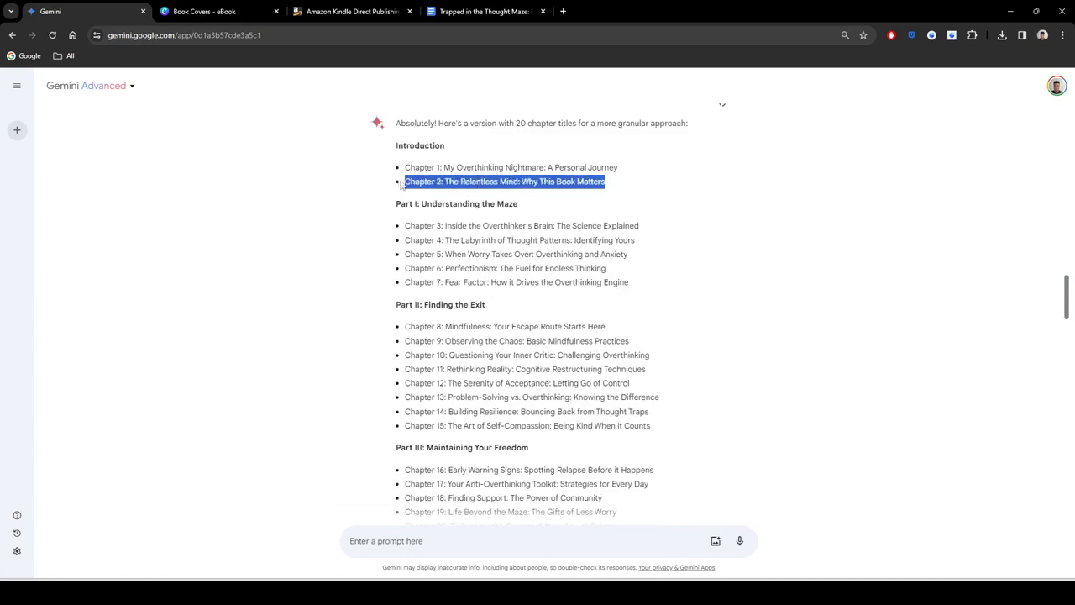
click(576, 223)
scroll(592, 286, down, 20)
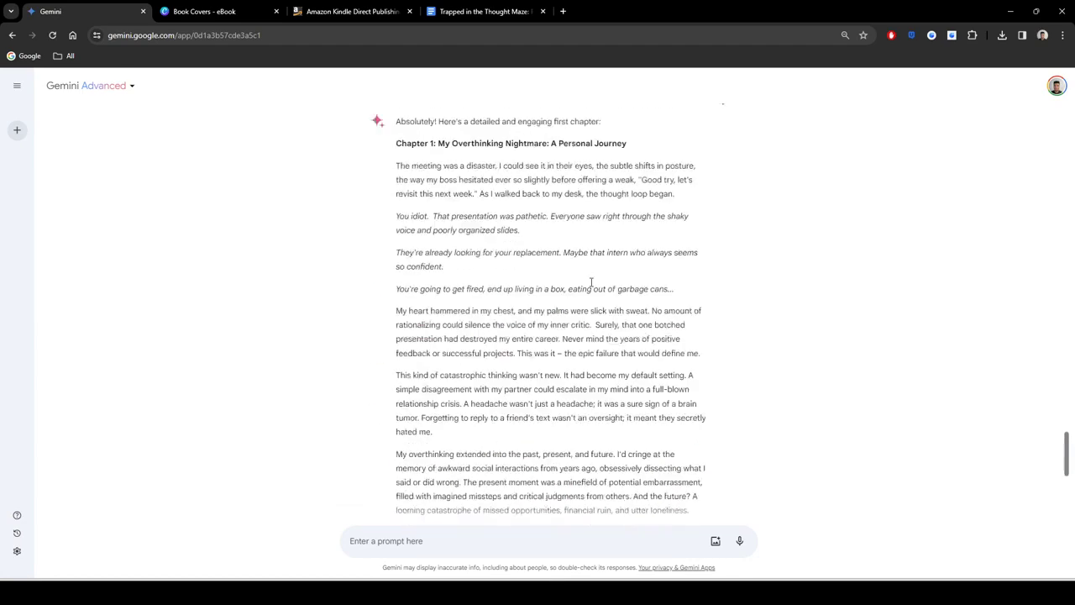
click(528, 539)
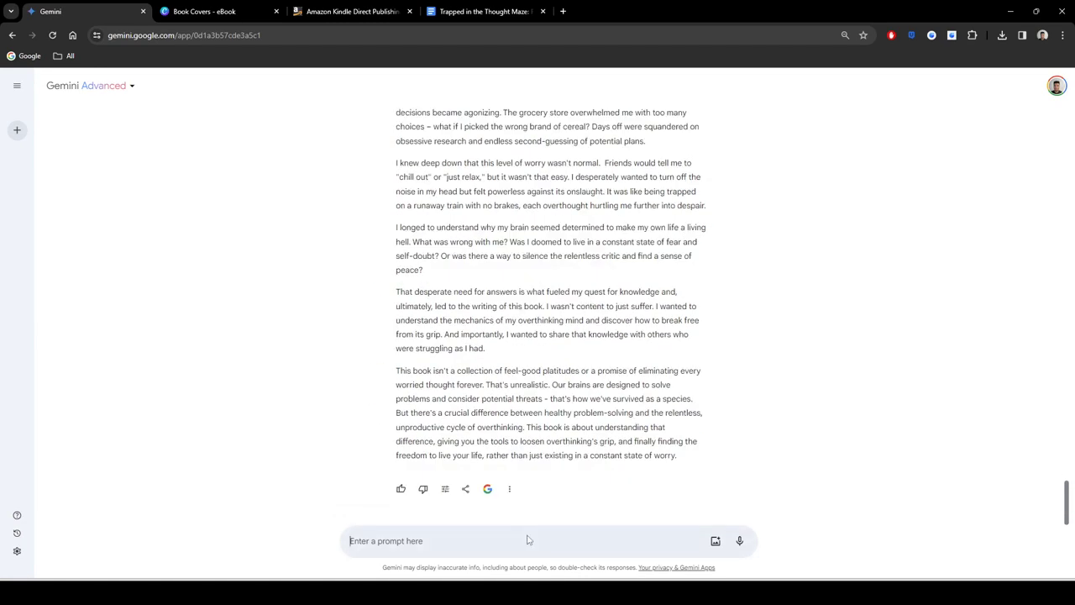
Step: Switch back to the Google Docs manuscript and insert a page break after the last paragraph of Chapter 1
click(486, 11)
scroll(576, 264, up, 3)
scroll(576, 264, down, 10)
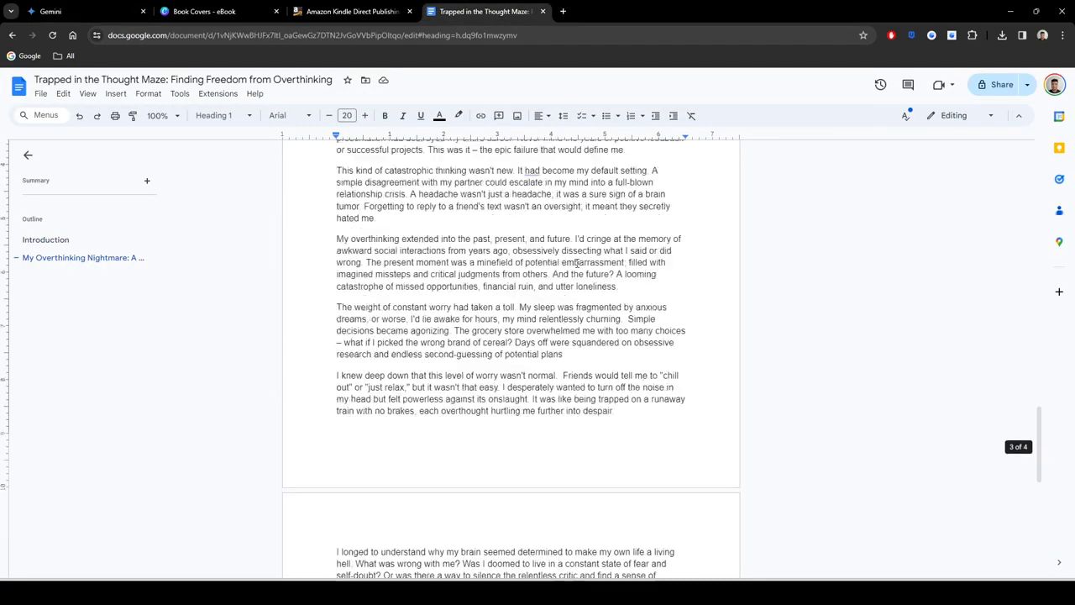
click(539, 334)
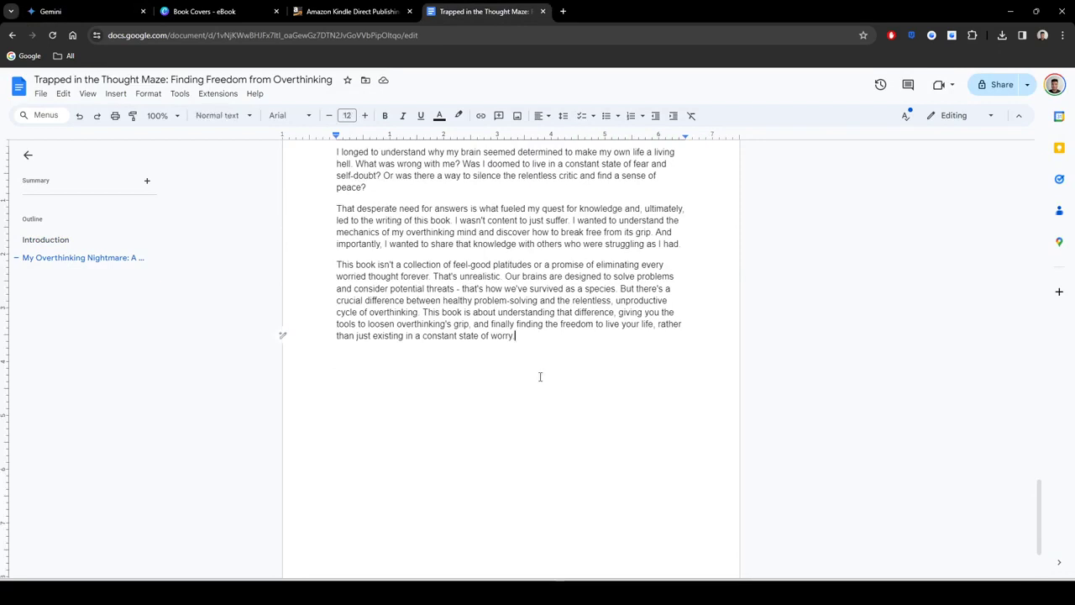
key(ctrl+Return)
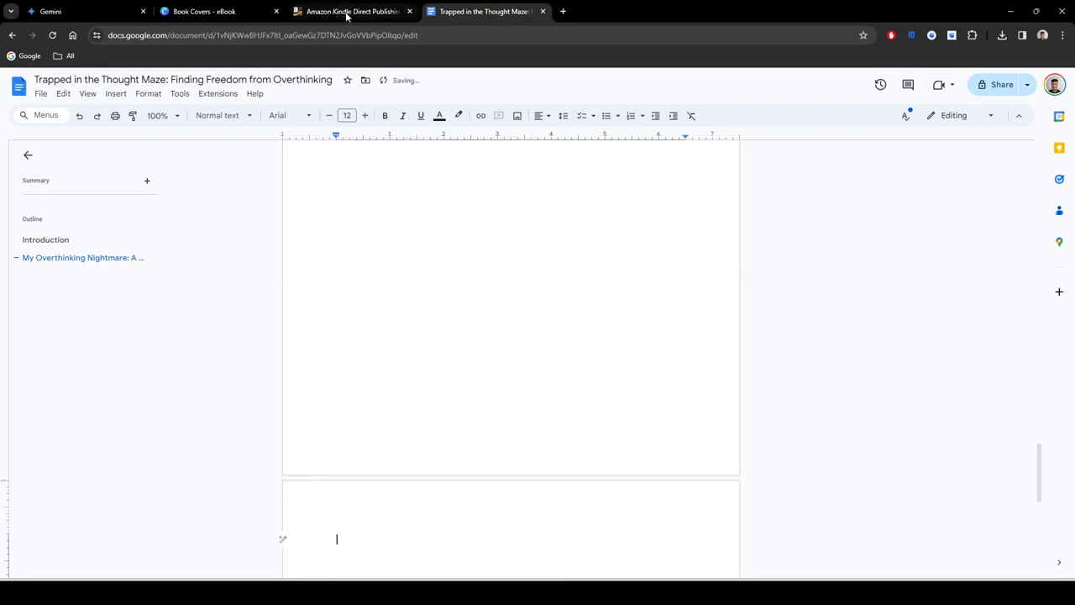
Step: Return to Gemini and submit the prompt "write chapter 2 for me, make it detailed and as long as possible"
click(88, 7)
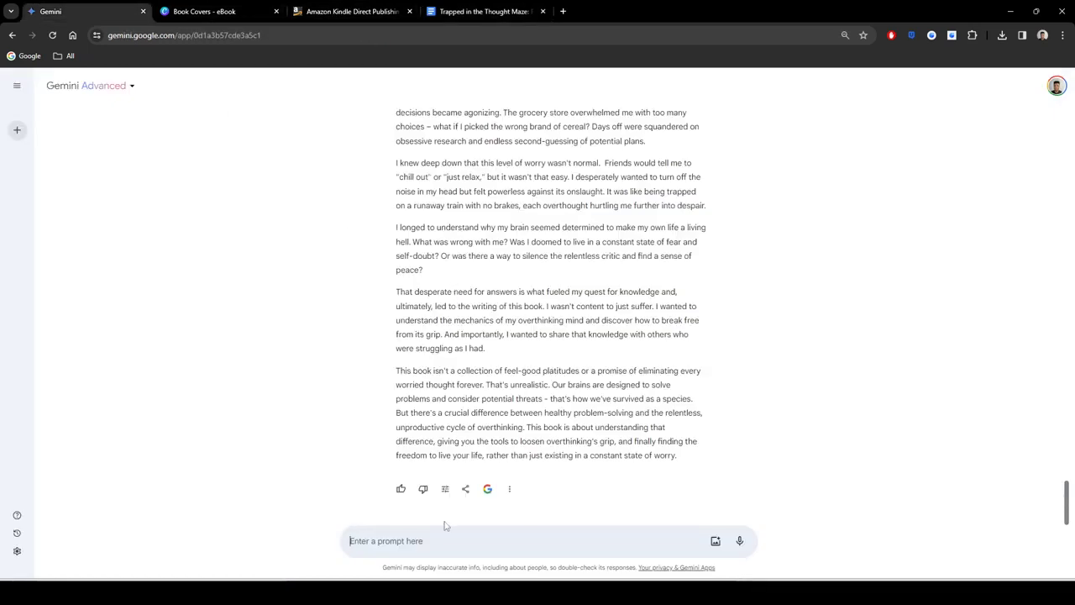
text(Write chapter 2 for )
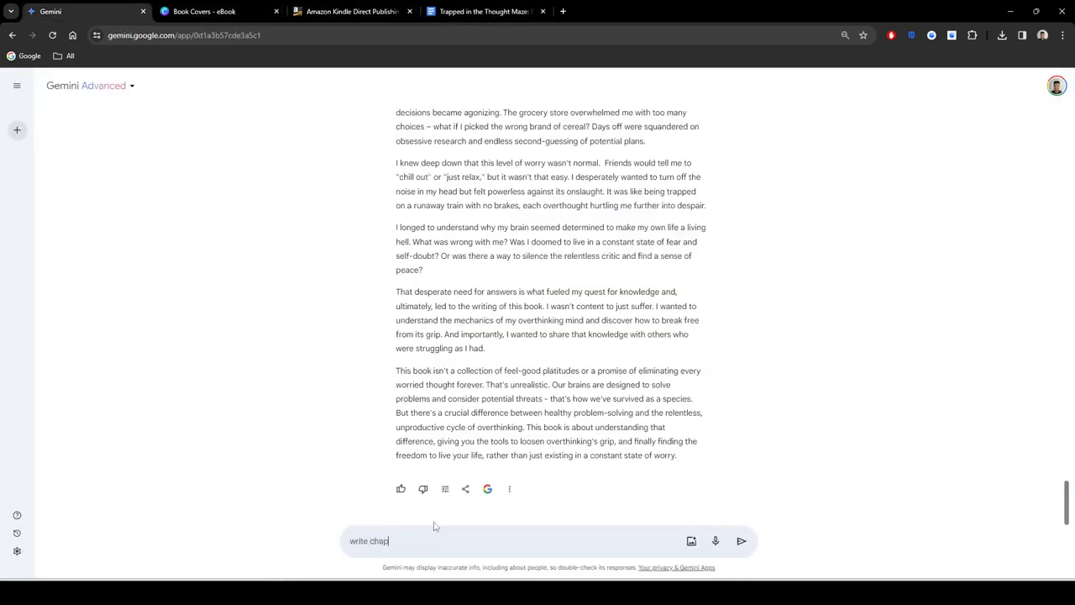
text(me, make it detailed and as long as possible)
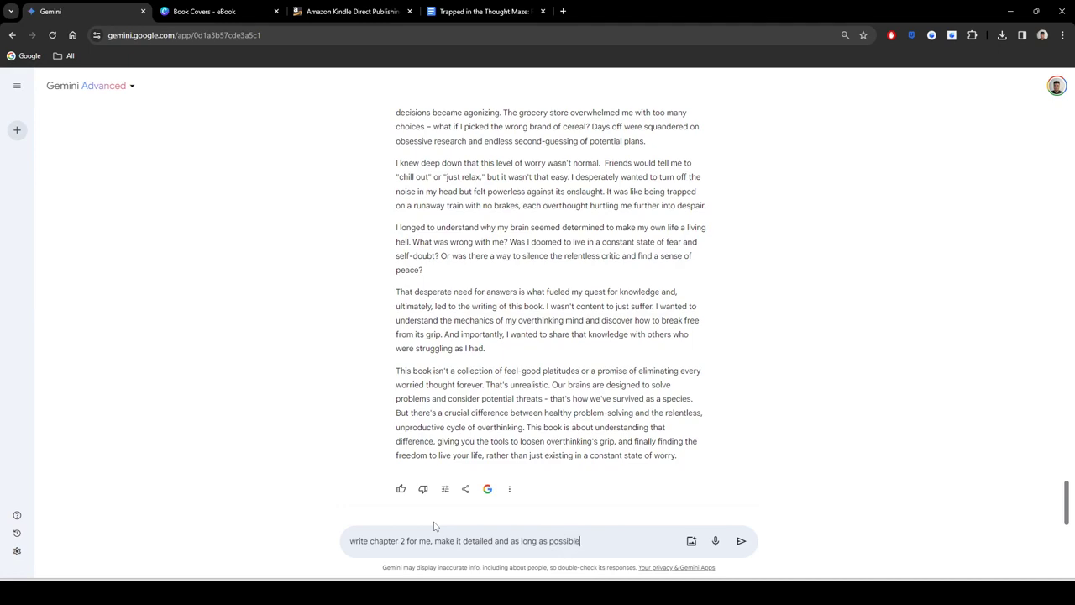
key(Return)
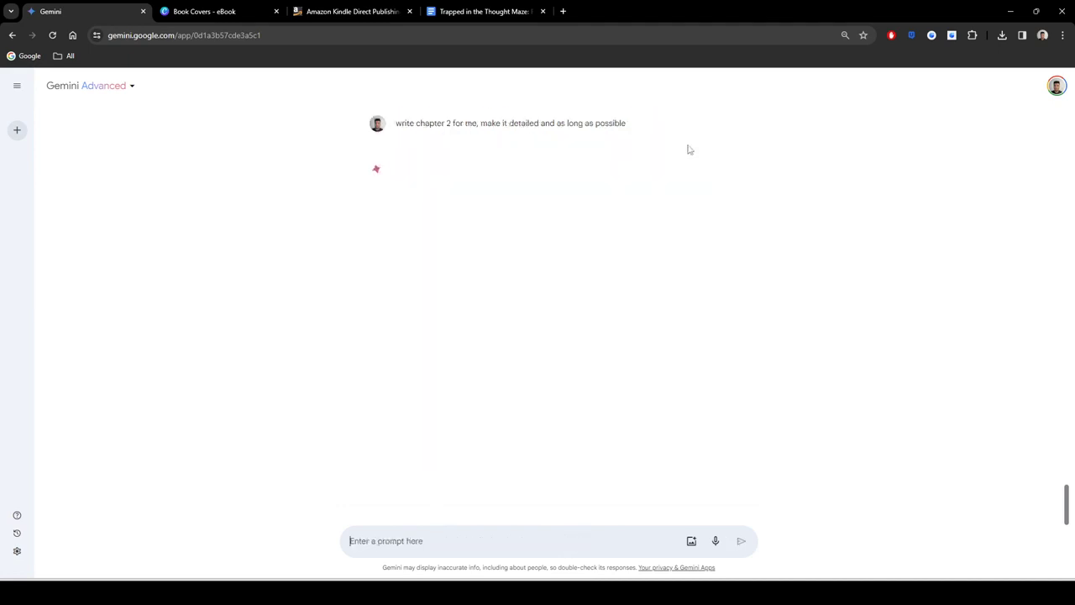
Step: Look back over the 20 chapter titles and the earlier replies while Gemini writes Chapter 2
scroll(588, 286, up, 20)
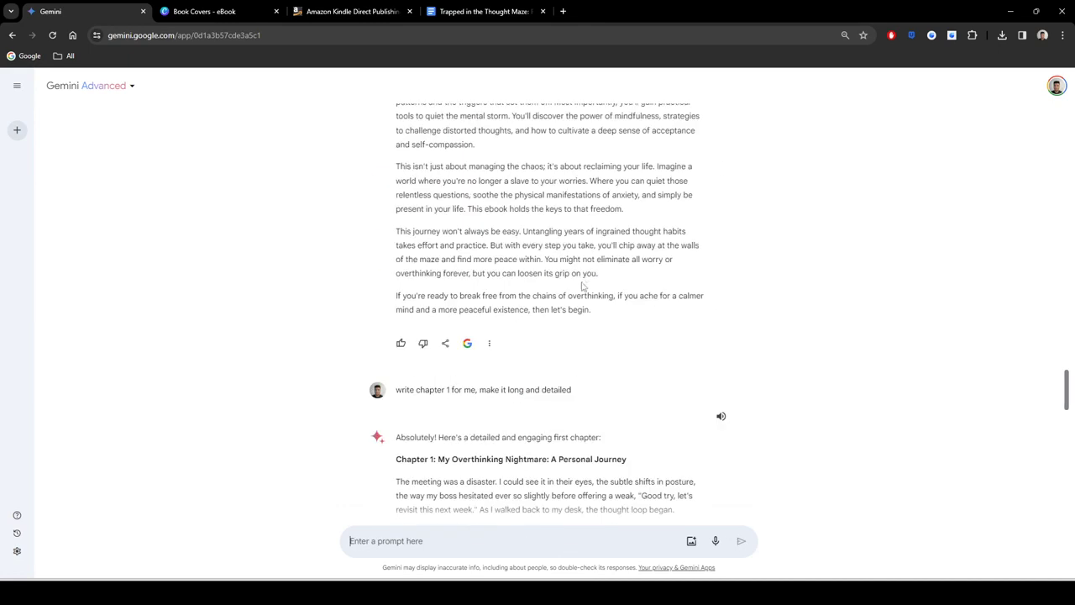
scroll(587, 284, up, 6)
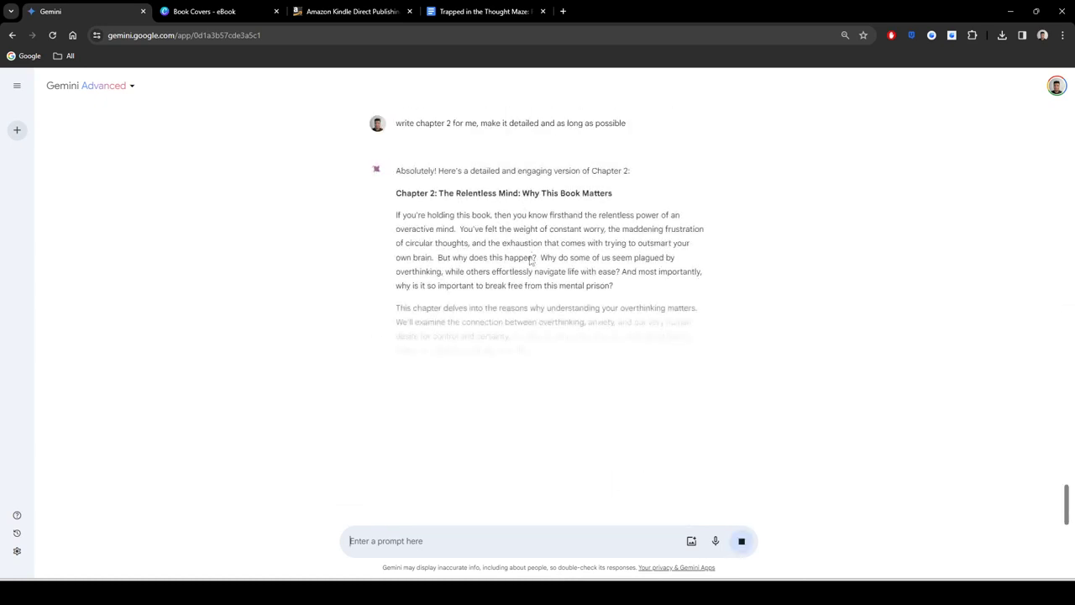
scroll(530, 260, up, 20)
scroll(531, 259, up, 10)
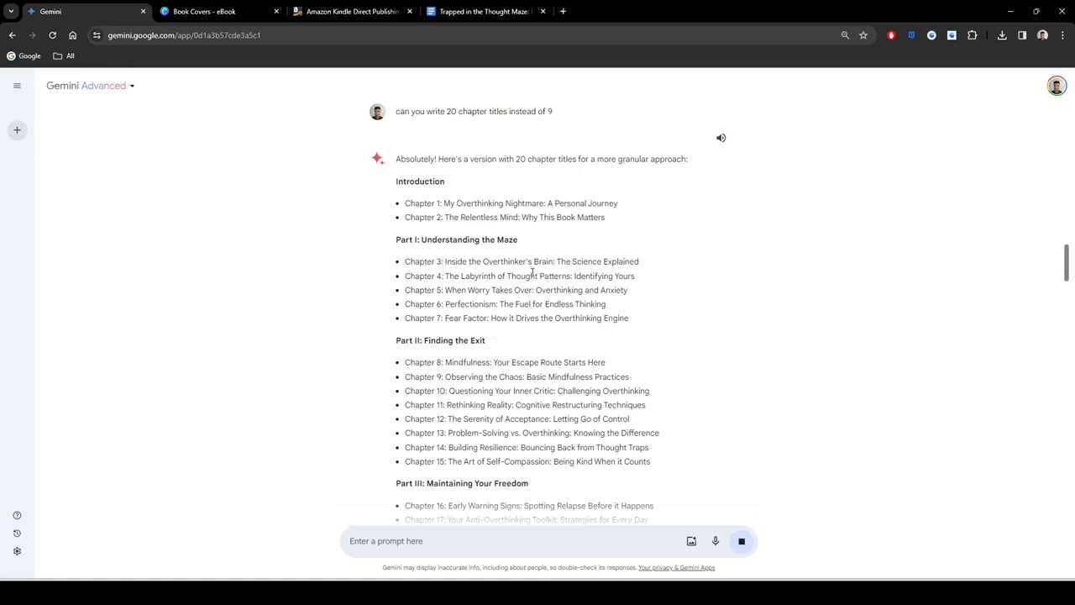
scroll(542, 281, down, 10)
scroll(504, 295, down, 15)
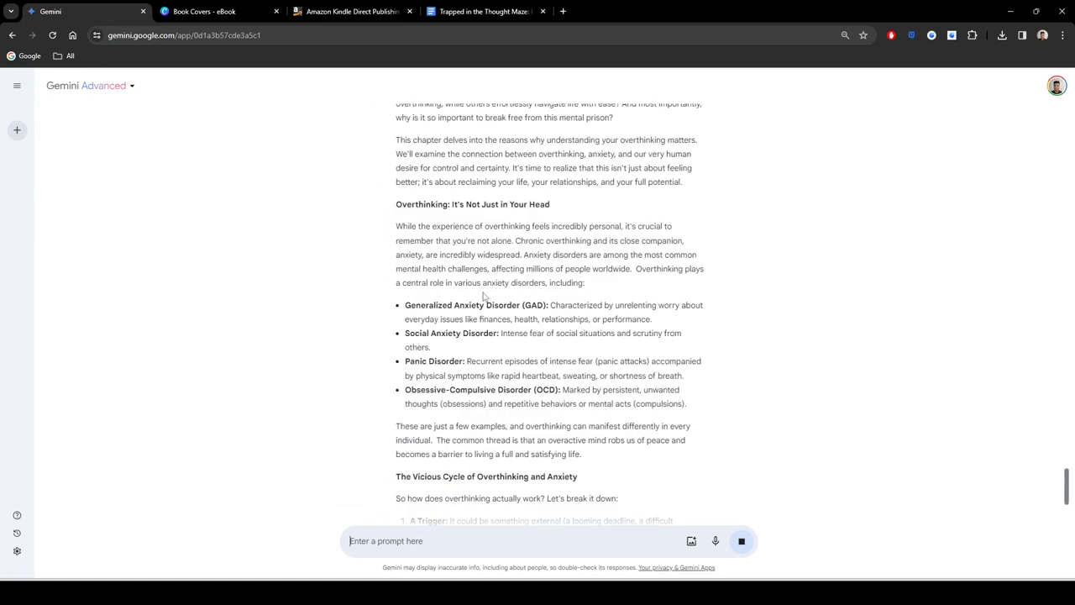
Step: Copy the whole Chapter 2 text from Gemini's reply, including its chapter title
scroll(493, 286, up, 3)
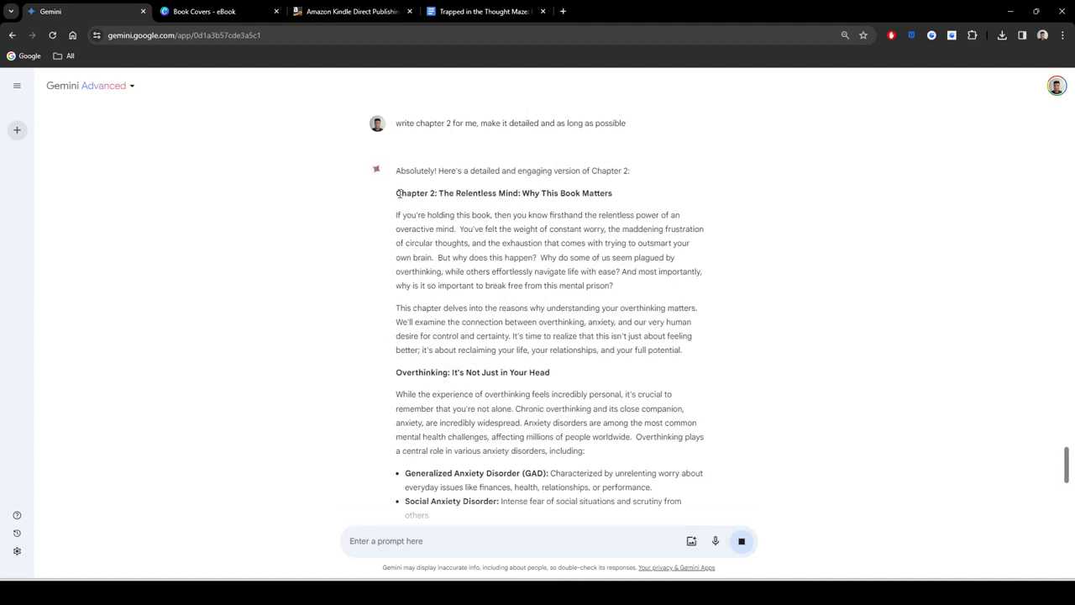
drag(397, 192, 664, 478)
click(581, 346)
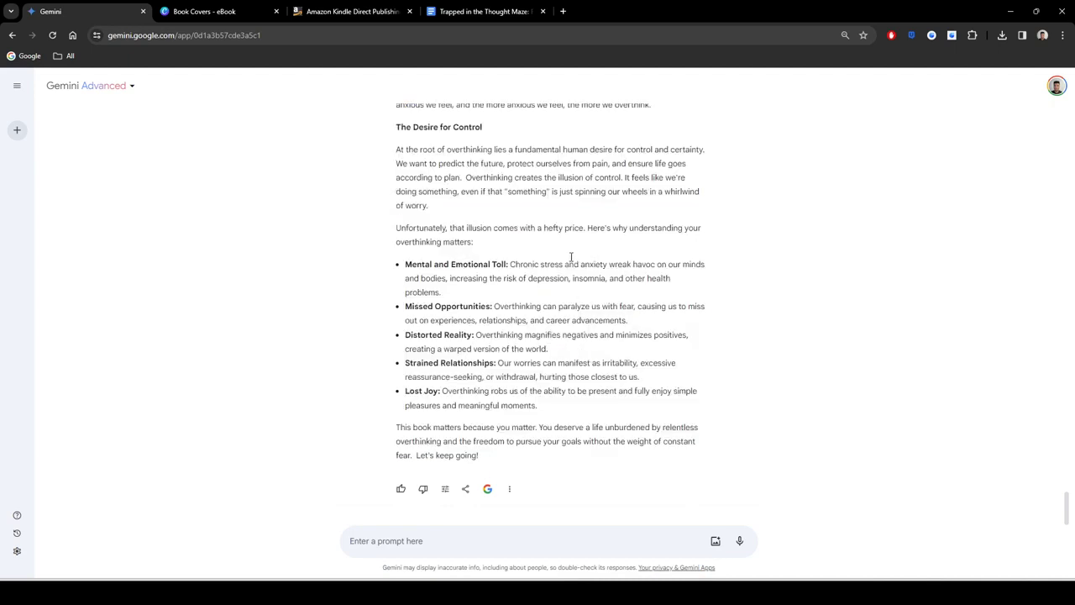
scroll(571, 257, up, 3)
Step: Paste Chapter 2 onto the blank page after Chapter 1 in the Google Docs manuscript and remove the extra blank page after it
click(483, 11)
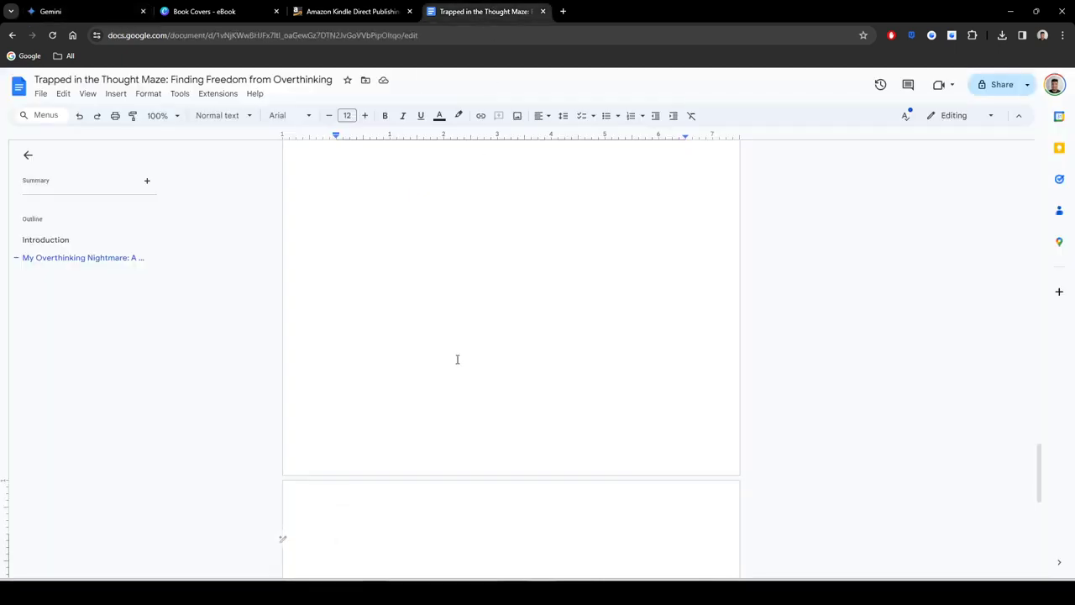
key(ctrl+v)
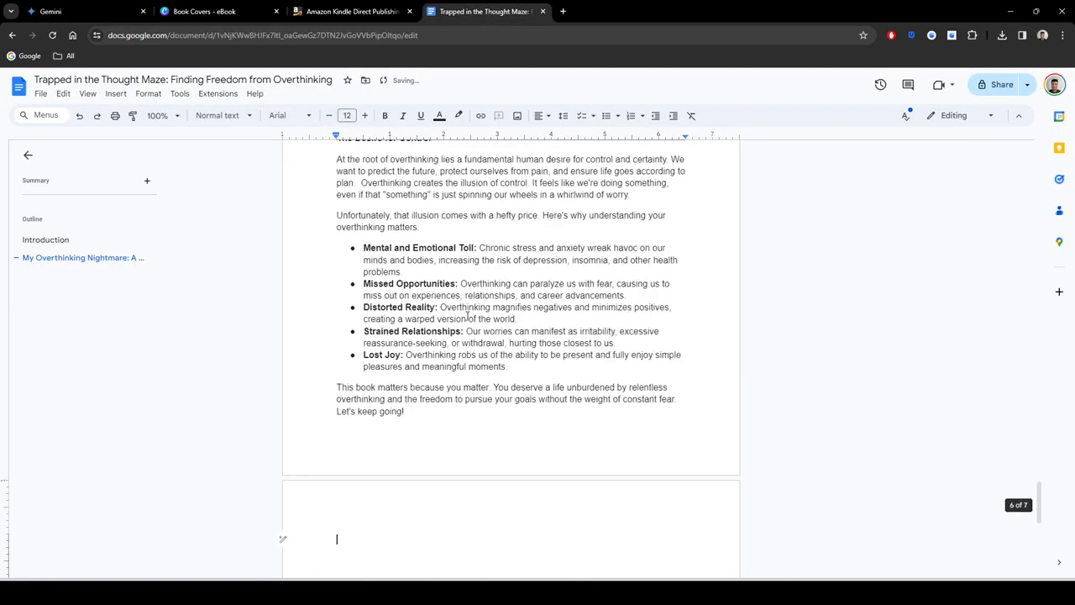
key(BackSpace)
Step: Remove the "Chapter 2:" prefix from the title "The Relentless Mind: Why This Book Matters" and format the title as Heading 1
scroll(467, 317, up, 15)
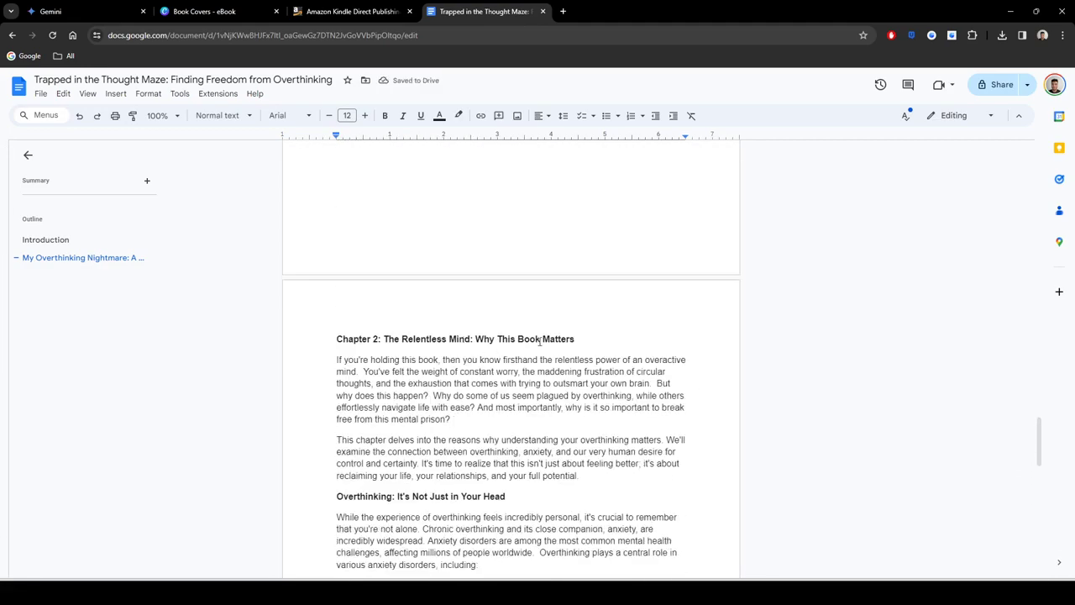
click(579, 339)
drag(385, 338, 336, 340)
key(BackSpace)
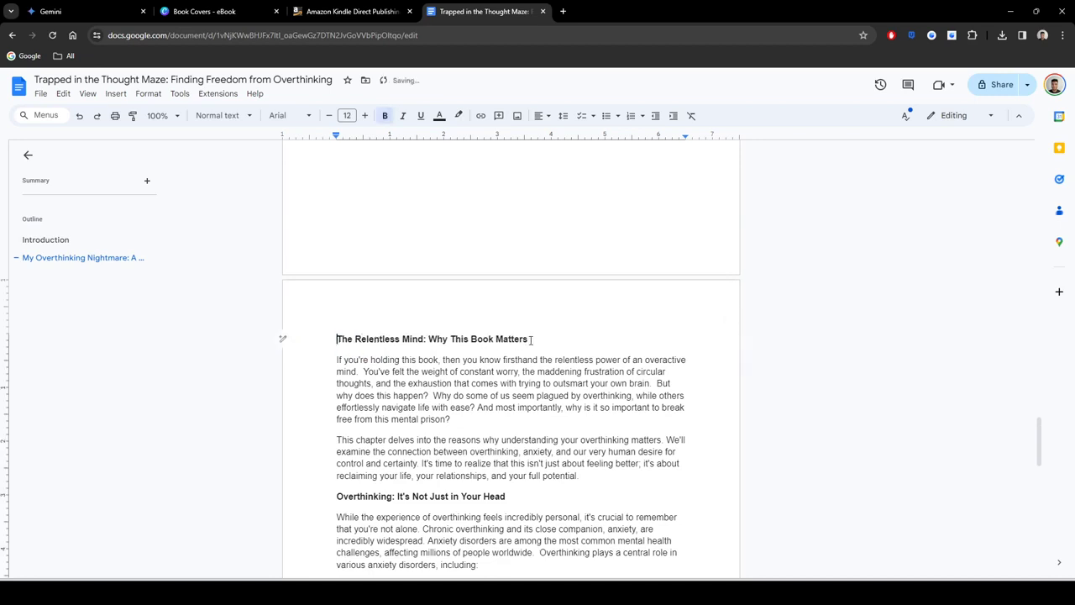
drag(529, 339, 336, 340)
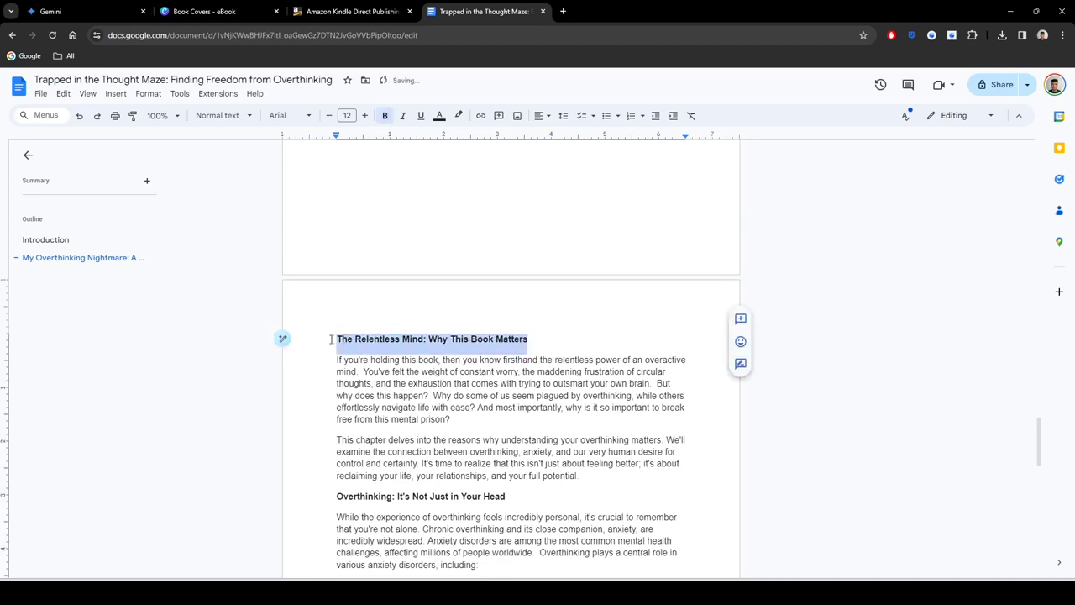
click(227, 117)
click(376, 256)
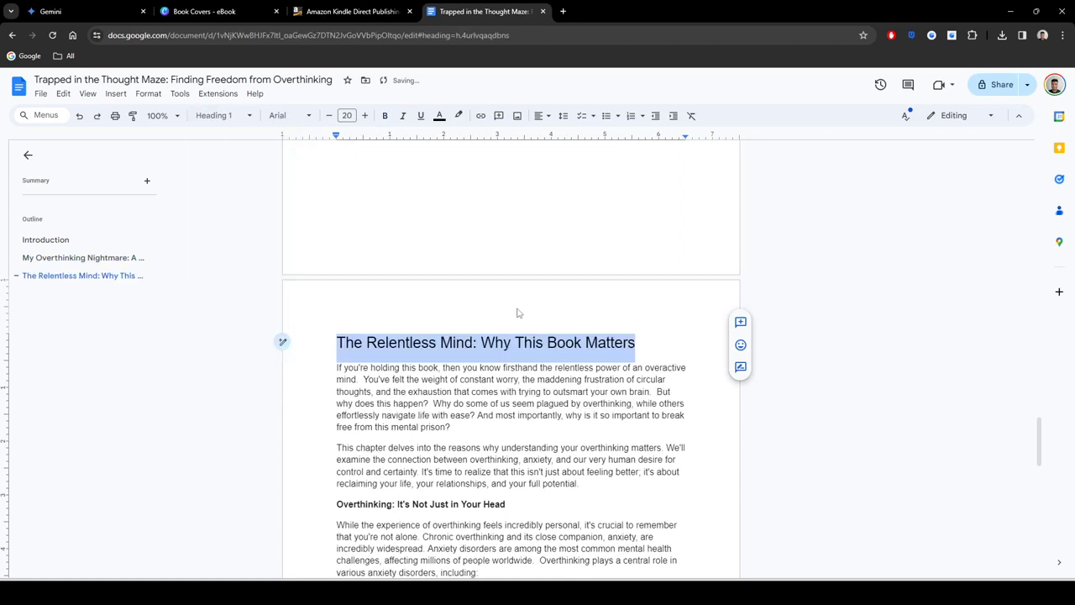
Step: Read through the Chapter 2 text in the manuscript and glance back at Gemini's reply
click(643, 343)
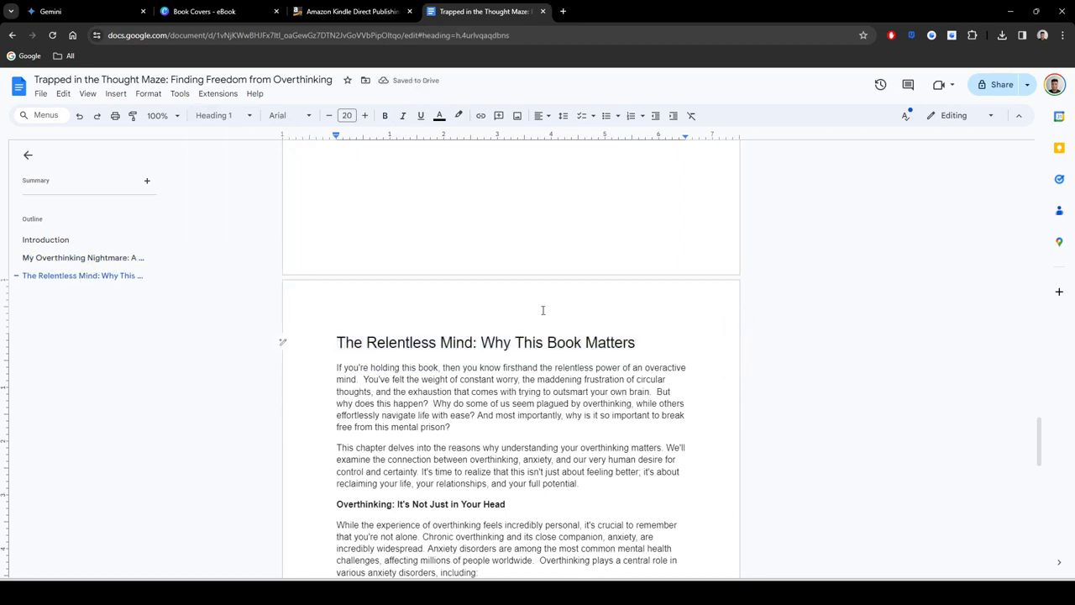
scroll(509, 314, up, 4)
click(518, 325)
scroll(554, 334, down, 5)
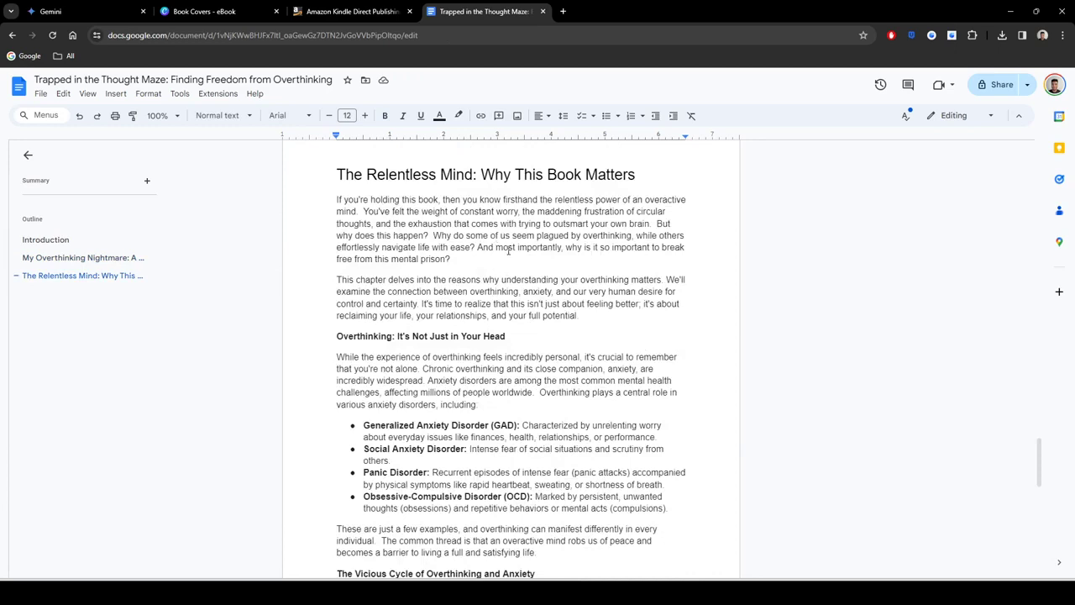
scroll(504, 255, down, 3)
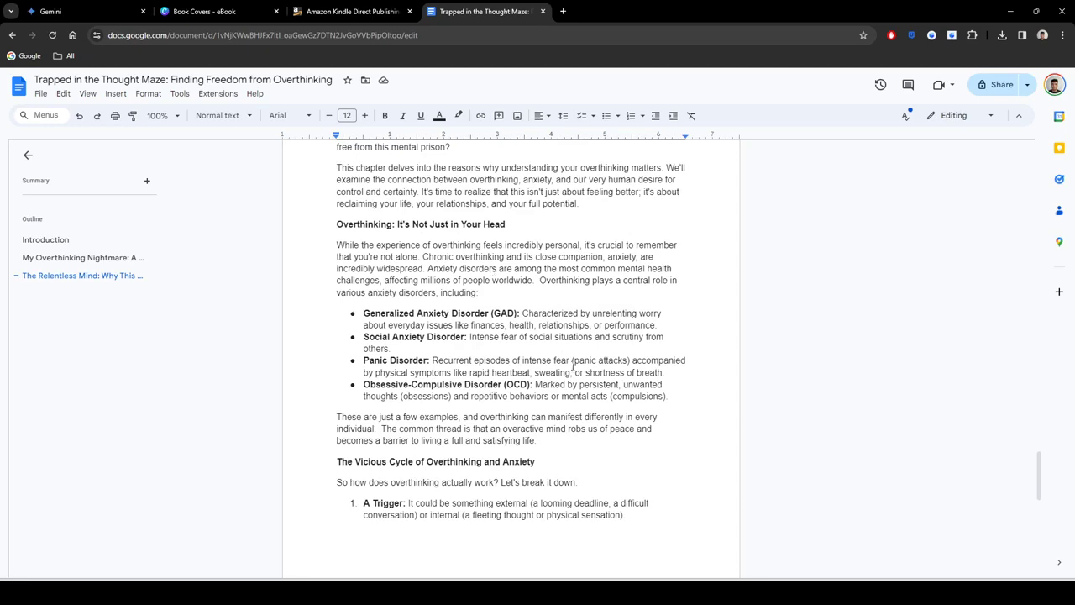
scroll(484, 274, up, 4)
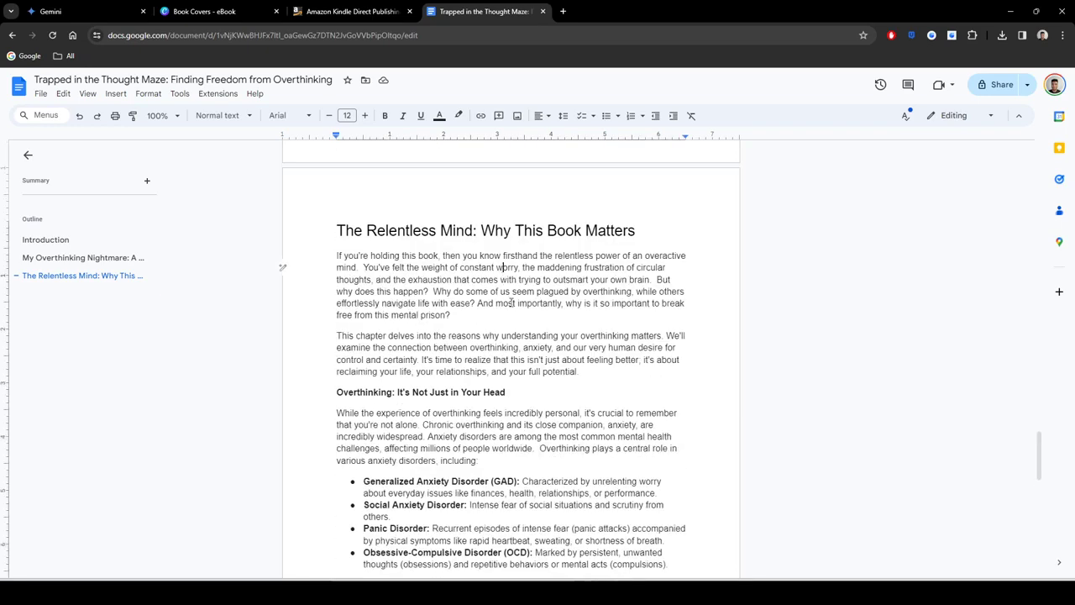
click(525, 360)
scroll(525, 360, down, 4)
click(513, 268)
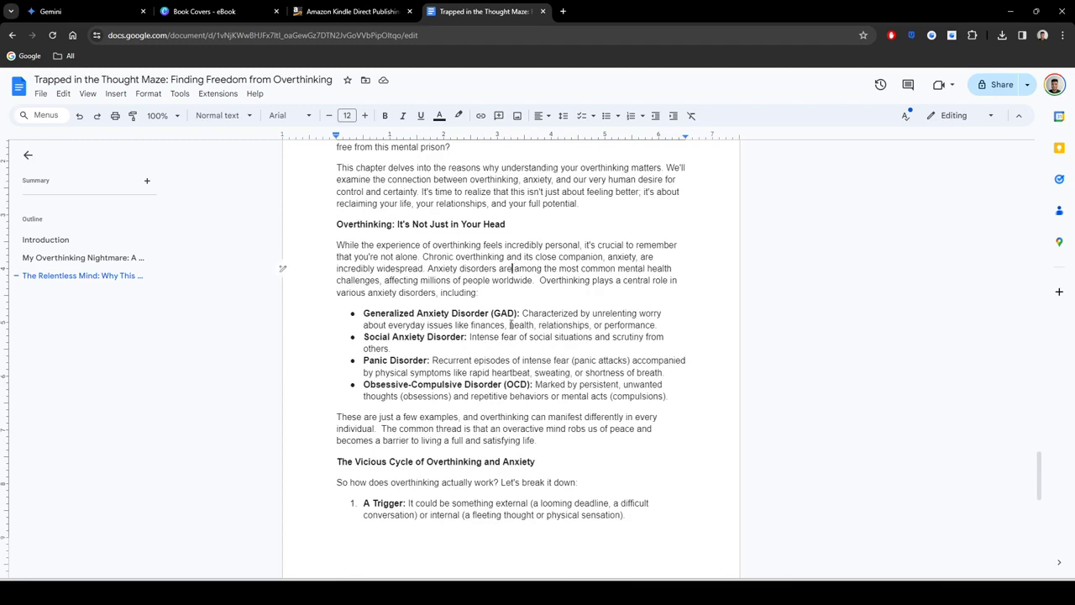
click(527, 326)
click(513, 372)
scroll(521, 373, down, 2)
click(501, 305)
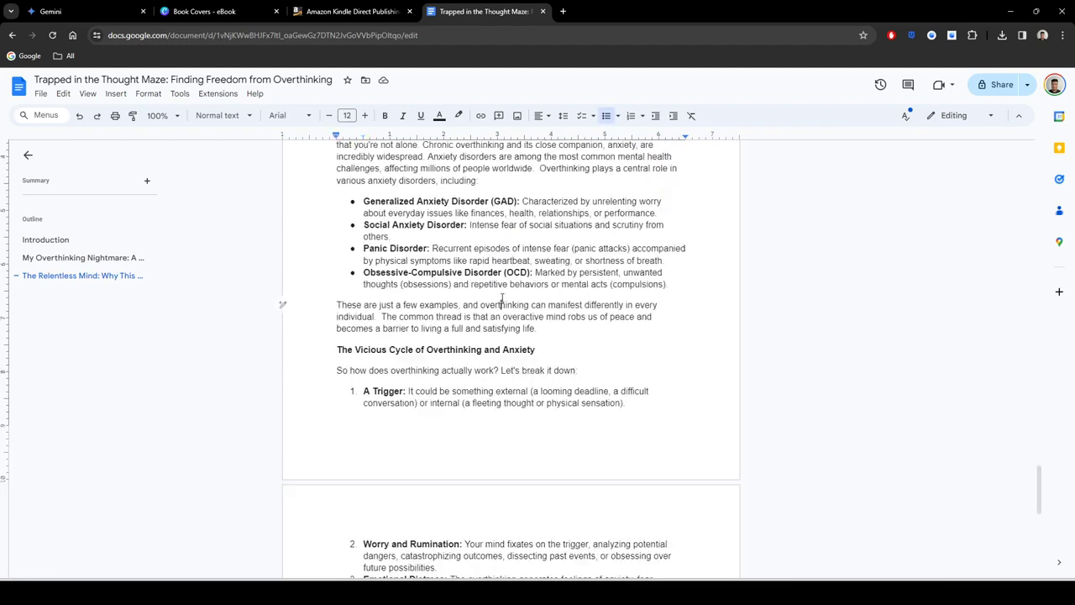
scroll(501, 324, down, 6)
scroll(521, 357, down, 5)
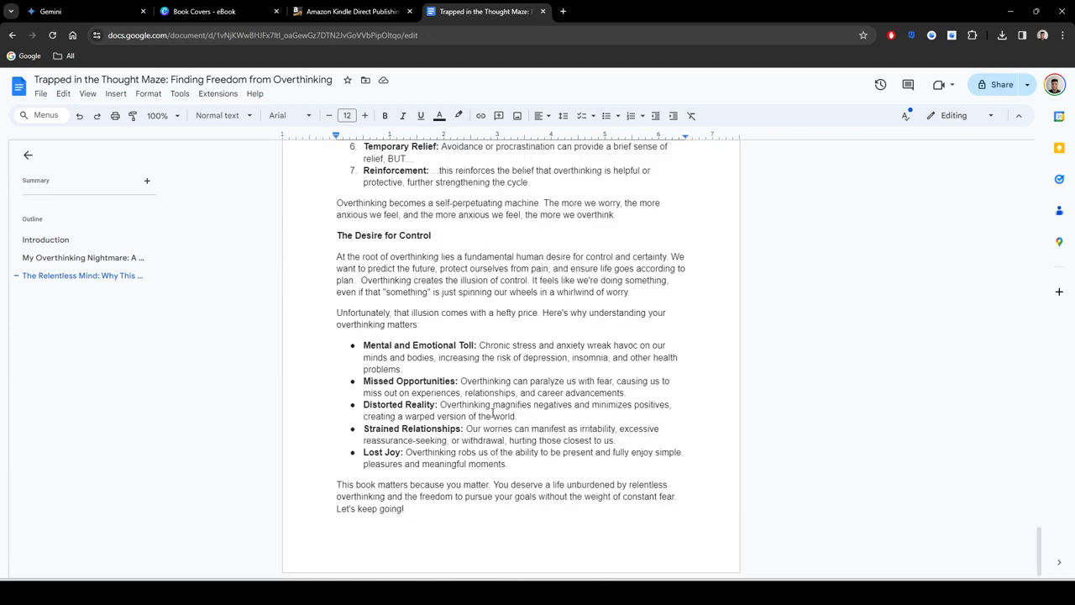
scroll(496, 414, up, 20)
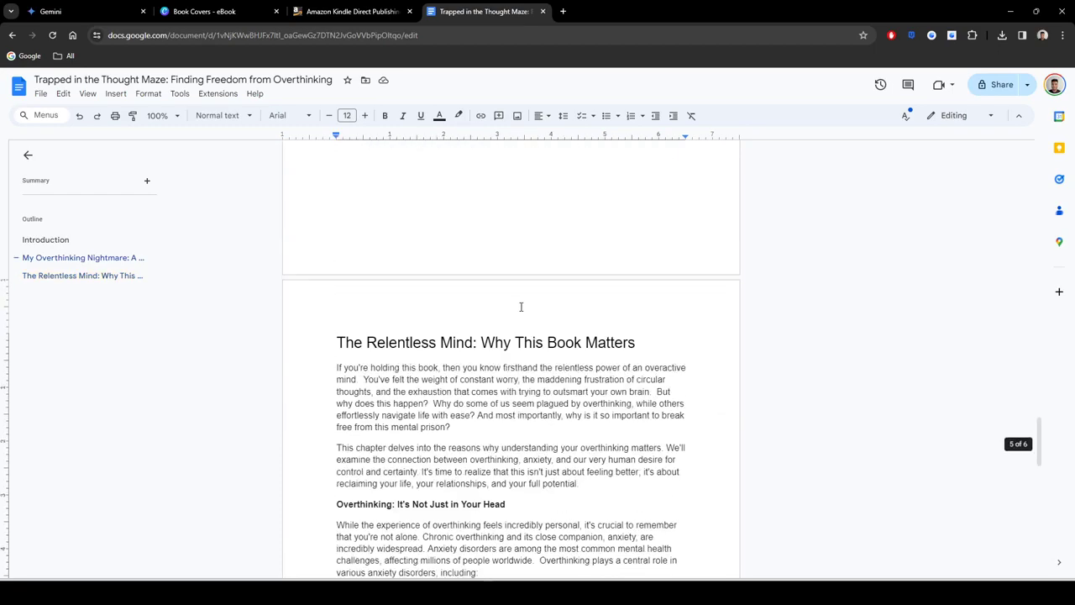
scroll(521, 302, down, 2)
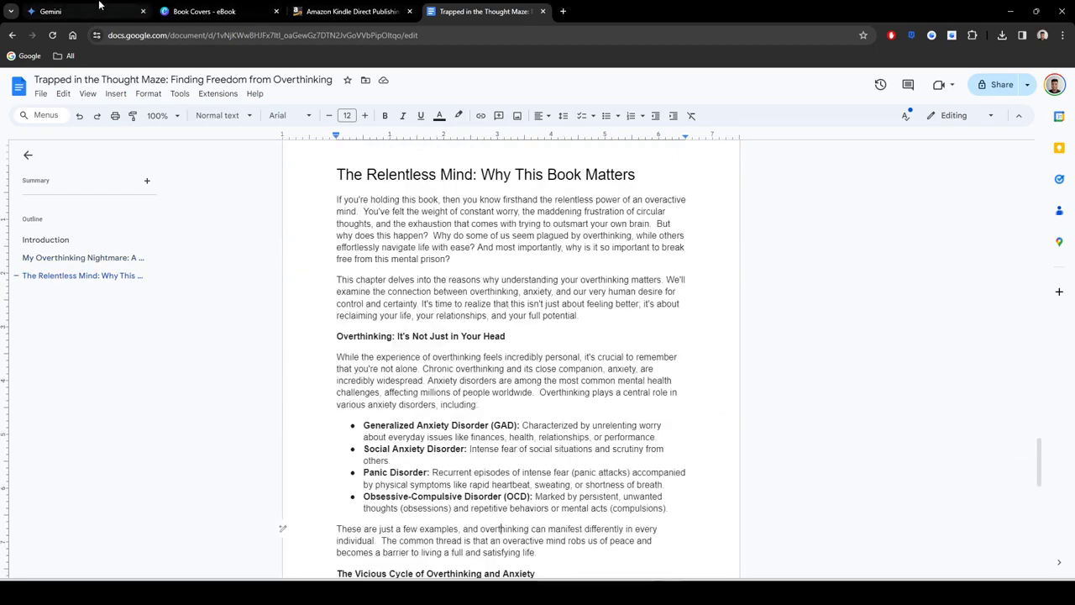
click(125, 11)
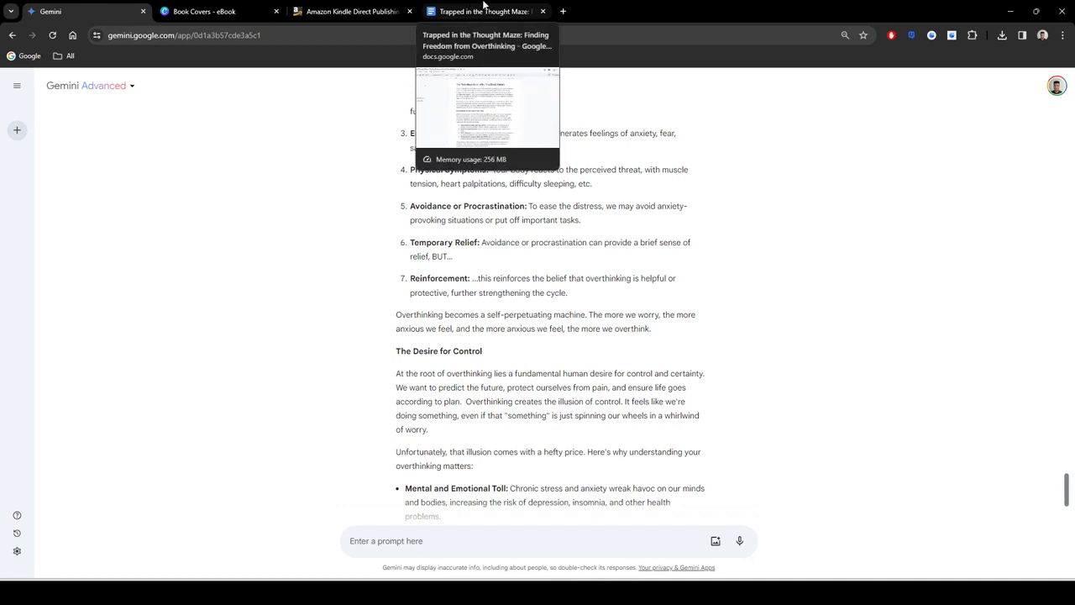
click(484, 9)
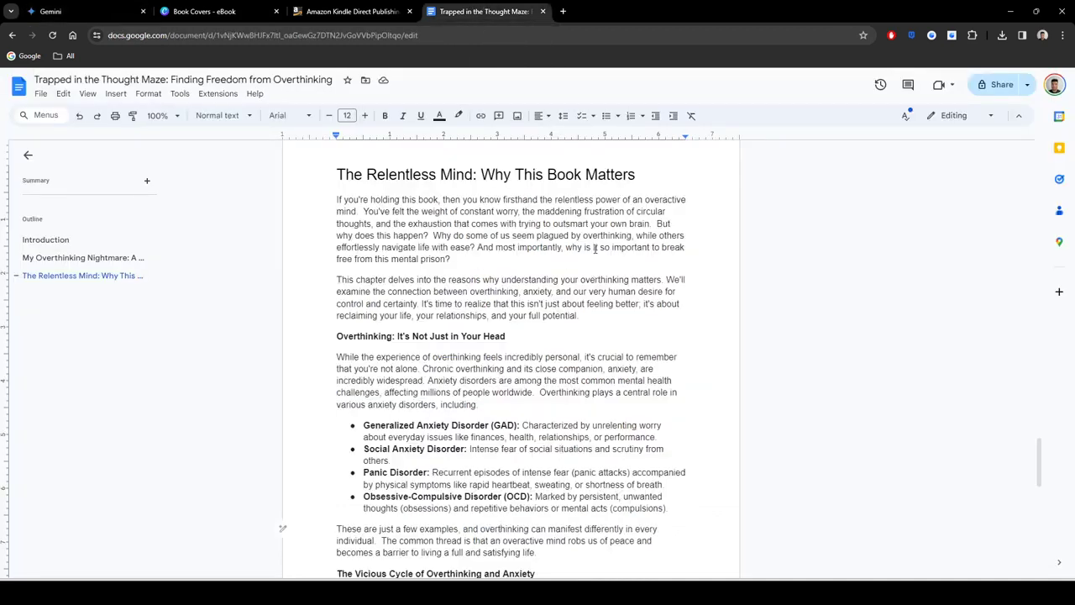
scroll(583, 285, down, 10)
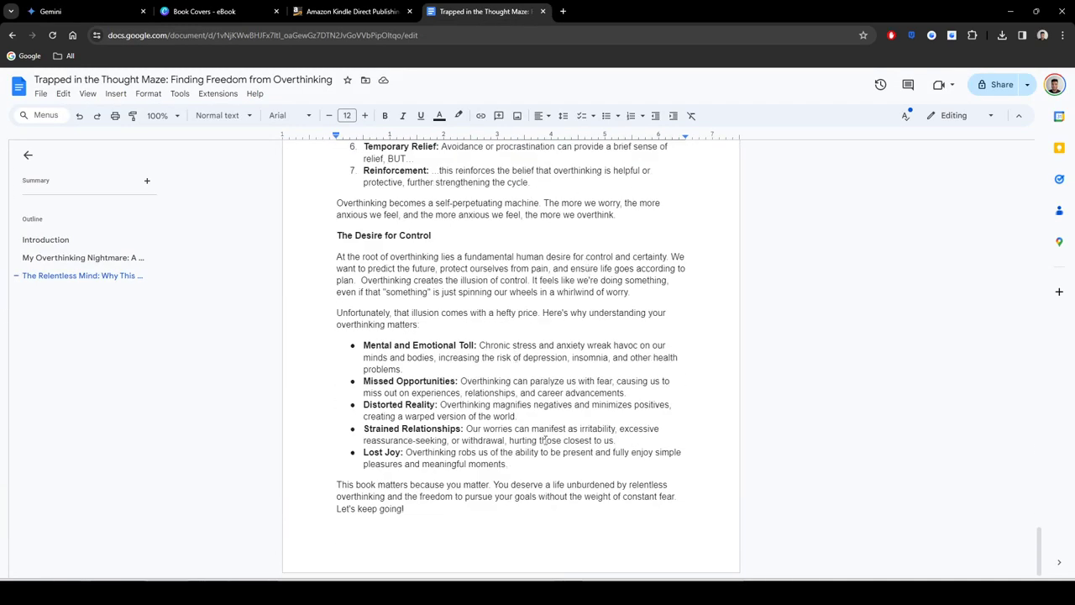
Step: Insert a page break after Chapter 2's closing line "Let's keep going!" and place the cursor on the new blank page
click(445, 509)
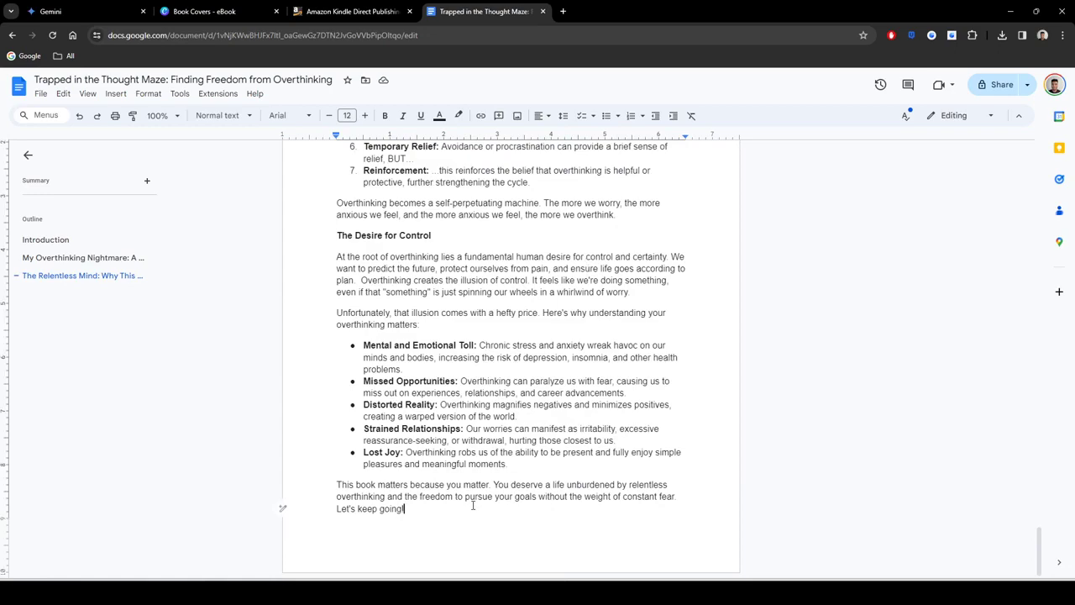
scroll(521, 369, up, 20)
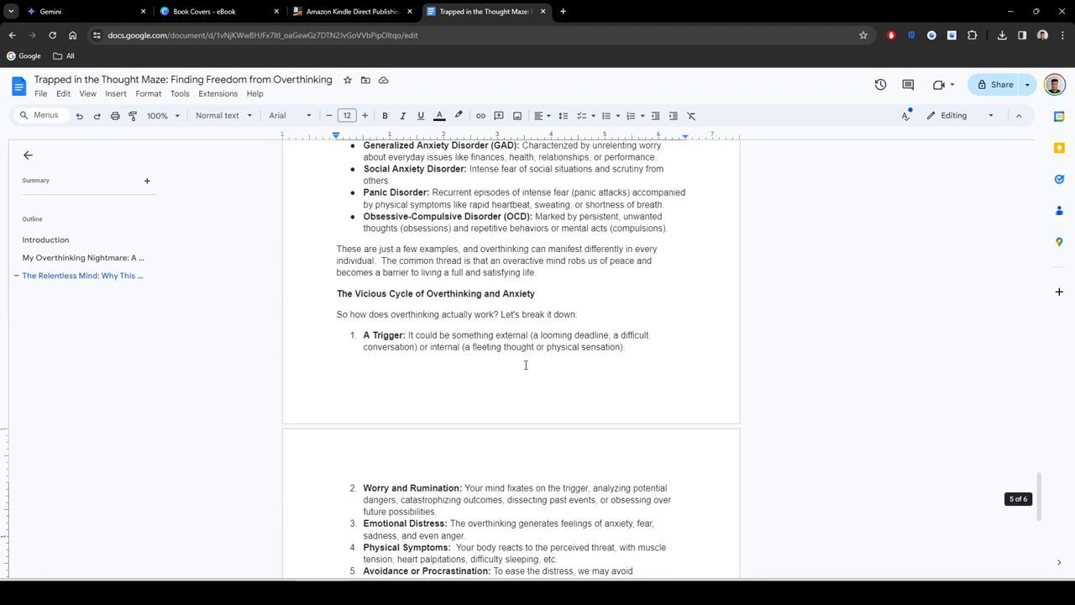
scroll(545, 367, up, 3)
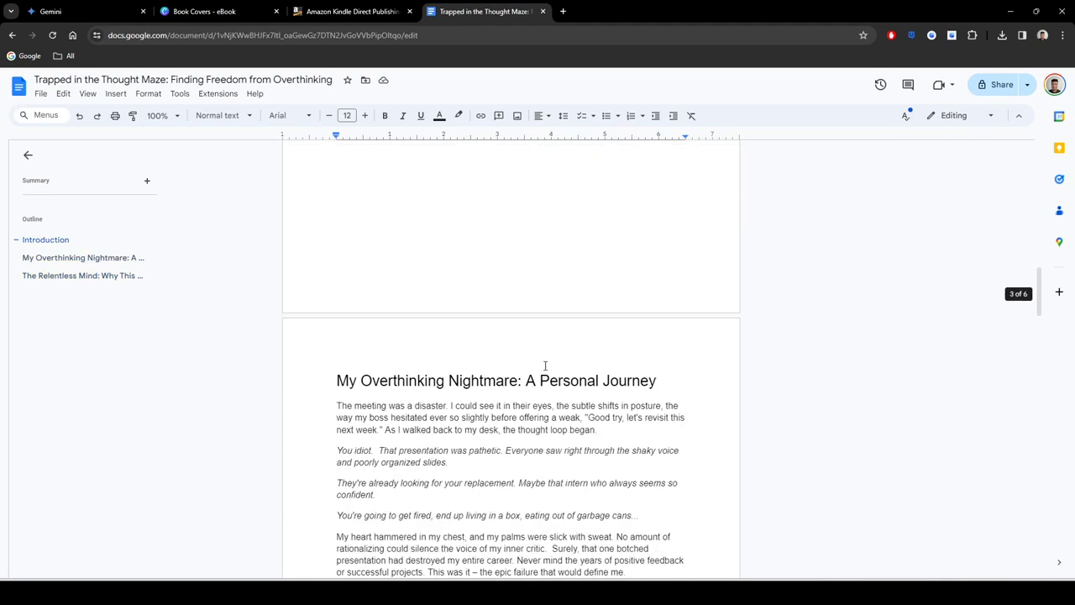
scroll(545, 367, down, 15)
scroll(546, 344, down, 10)
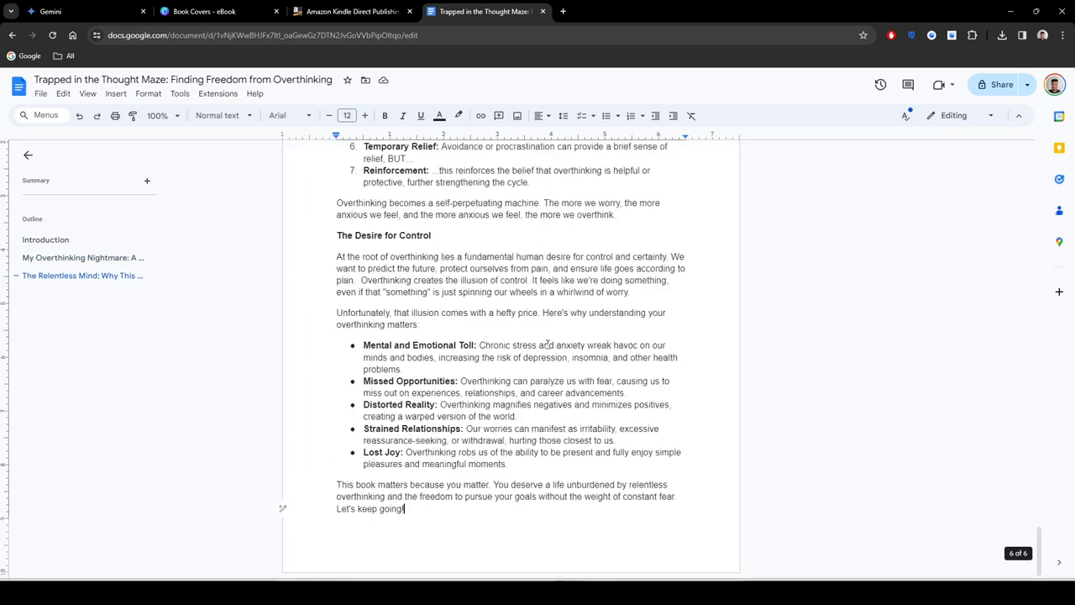
key(ctrl+Return)
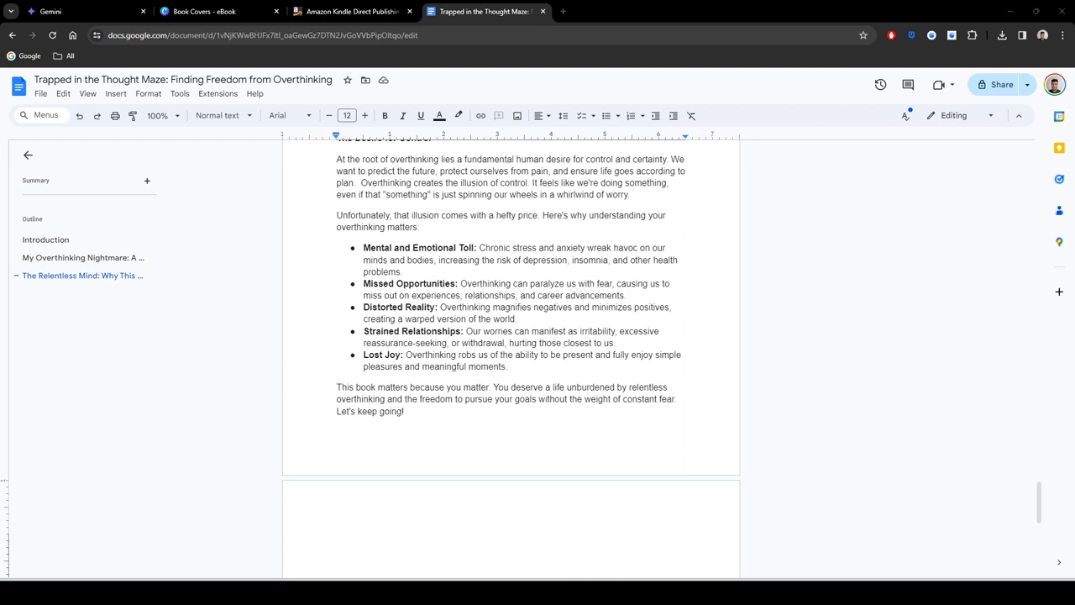
scroll(550, 351, down, 2)
click(468, 369)
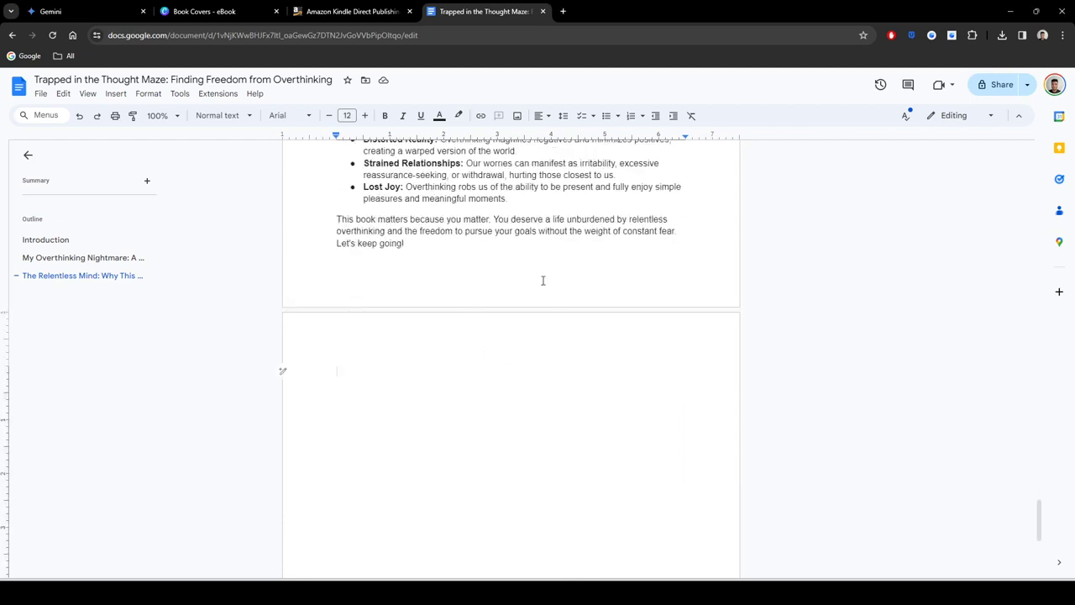
Step: Switch to Gemini and send the prompt "write chapter 3 for me with a lot of detail and make it long"
click(82, 7)
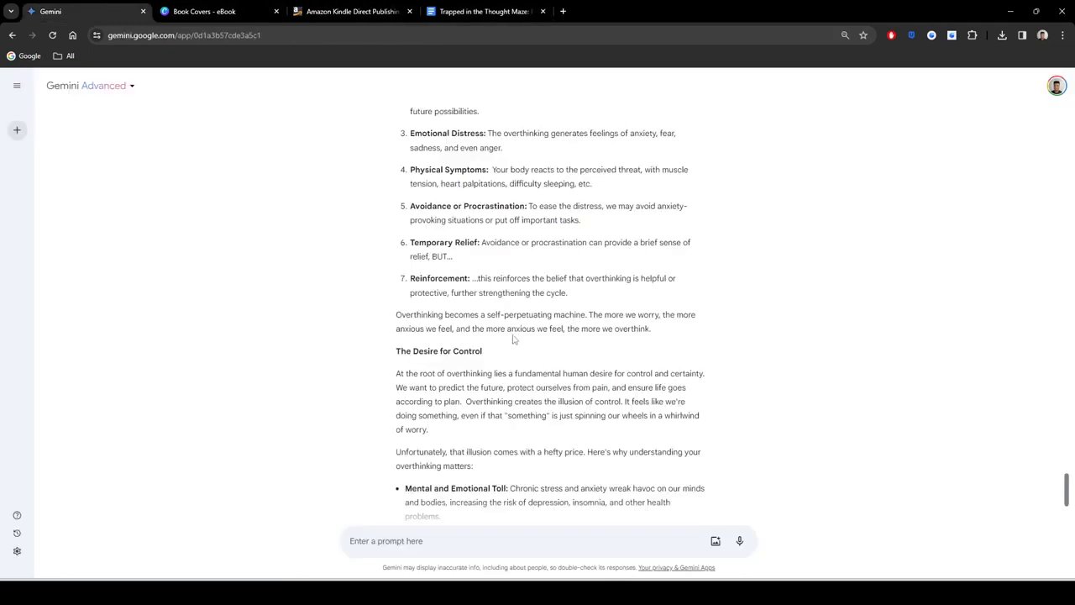
scroll(537, 323, up, 3)
scroll(540, 327, down, 6)
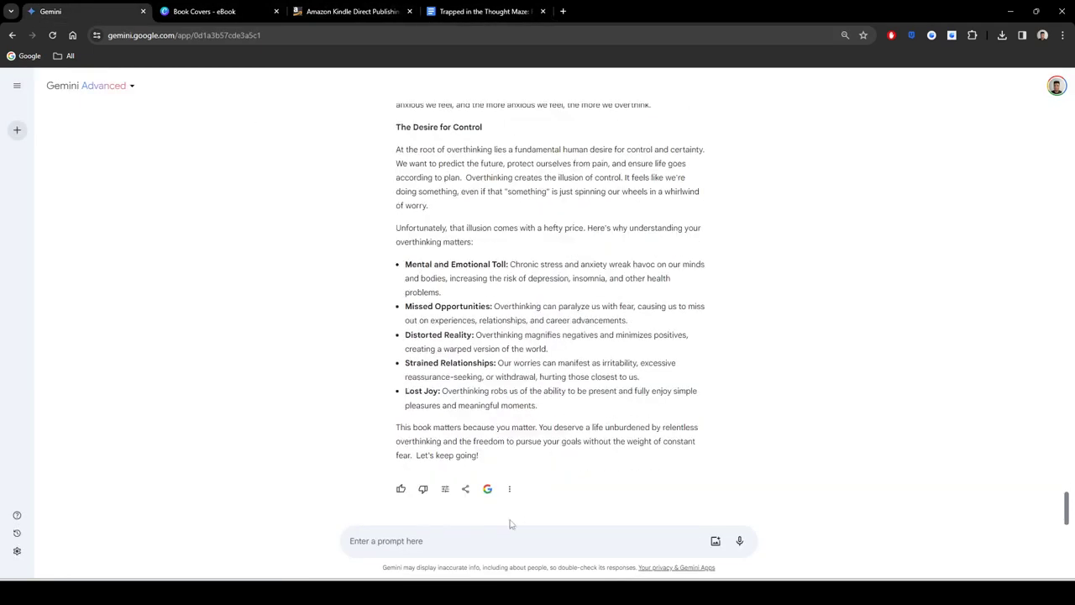
text(write )
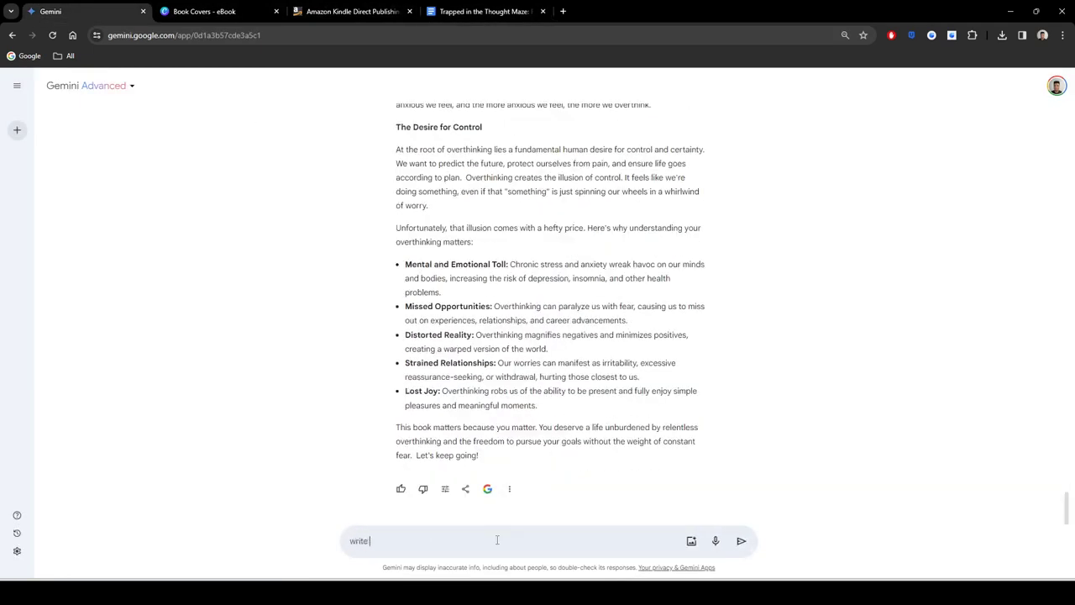
text(chapter 3 for me with a lot of detail and make it long)
key(Return)
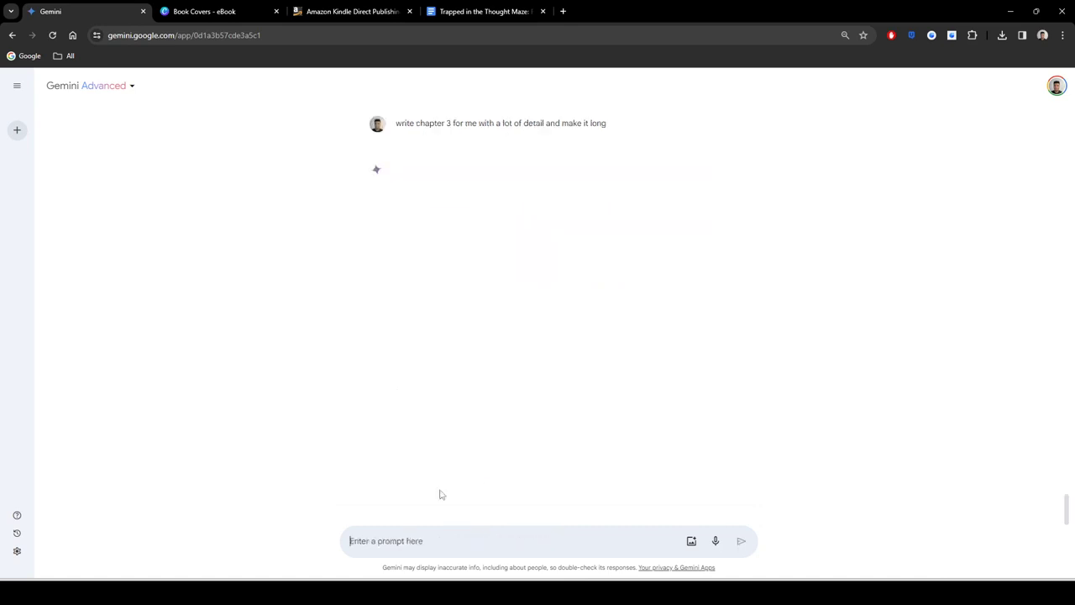
Step: Look back over the earlier chapters in the Gemini conversation while Chapter 3 is being written
scroll(629, 306, up, 15)
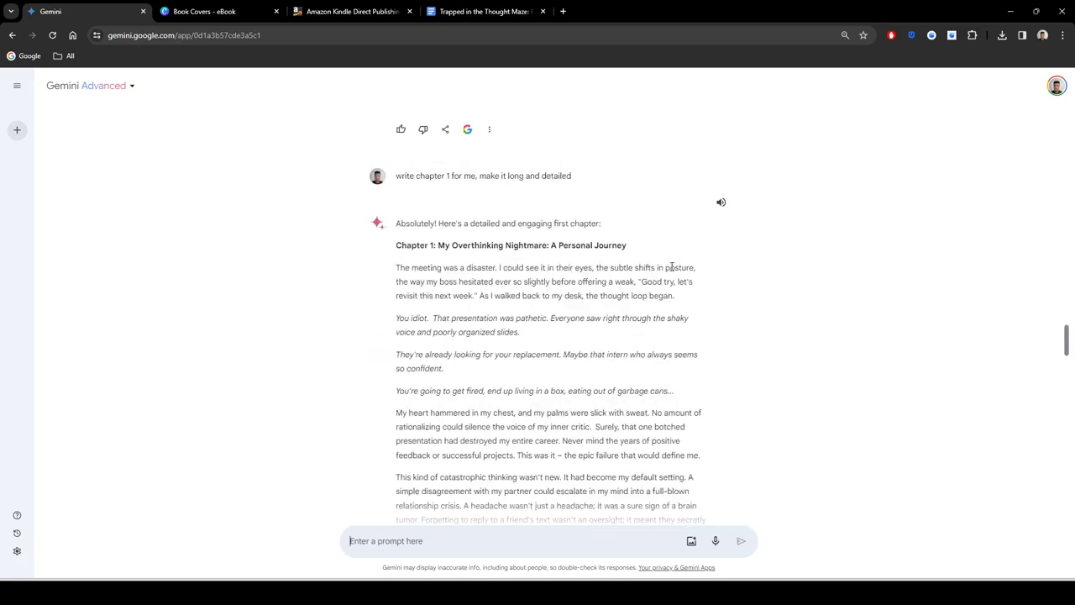
scroll(681, 303, up, 7)
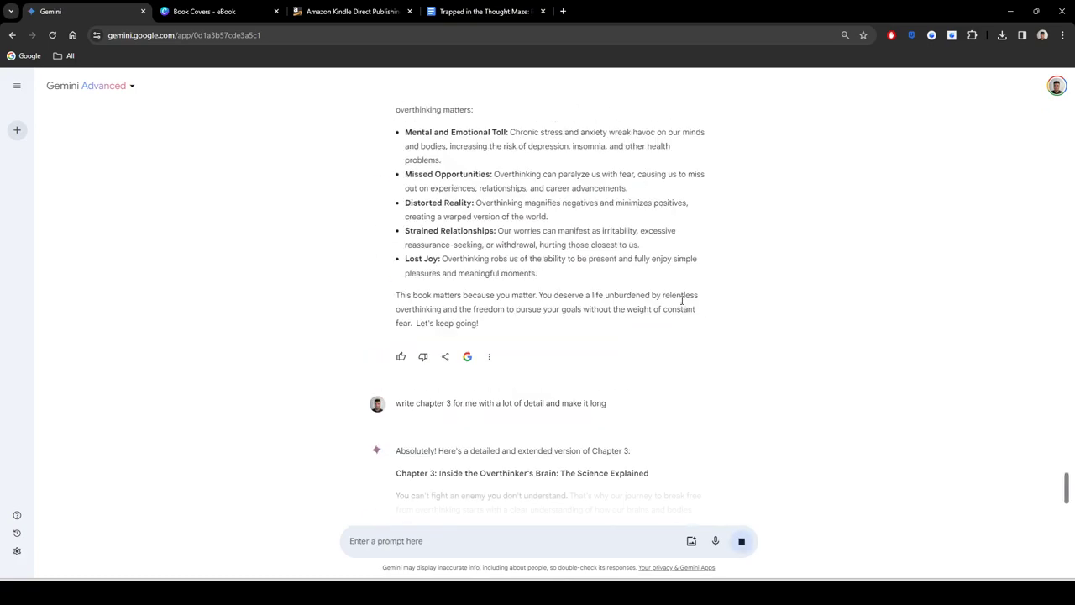
scroll(681, 302, up, 12)
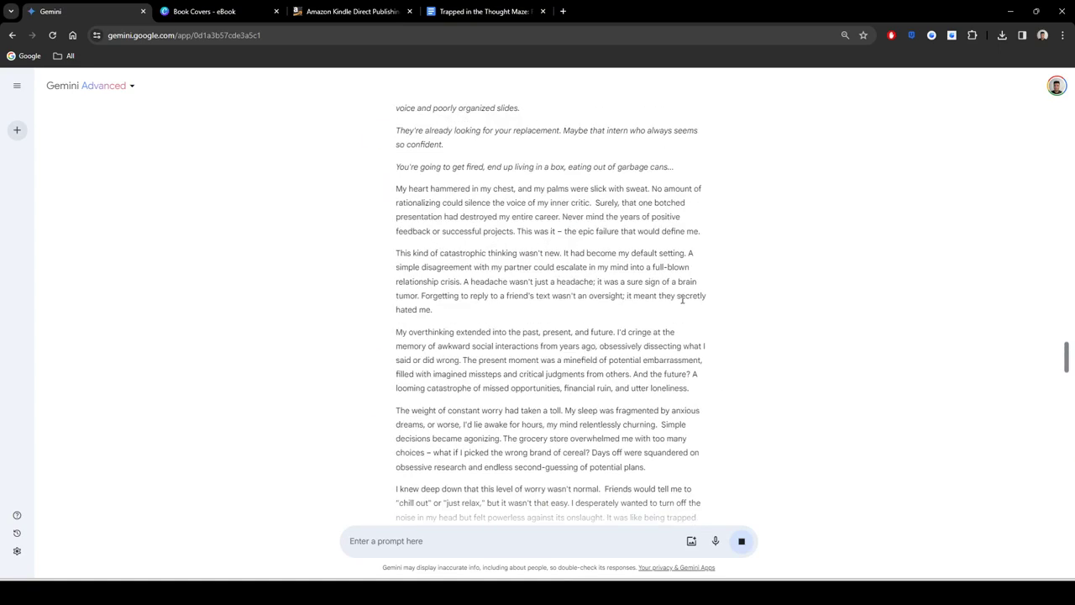
scroll(683, 303, down, 5)
scroll(683, 304, down, 20)
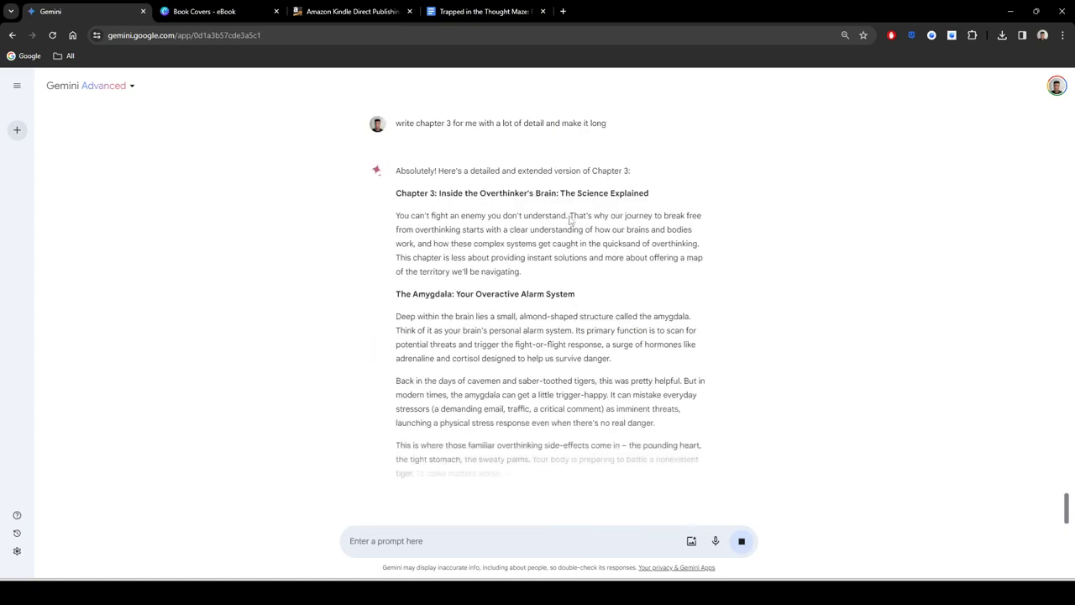
Step: Switch to the Google Docs manuscript, move its browser tab directly beside Gemini, and check the blank page after Chapter 2
click(495, 10)
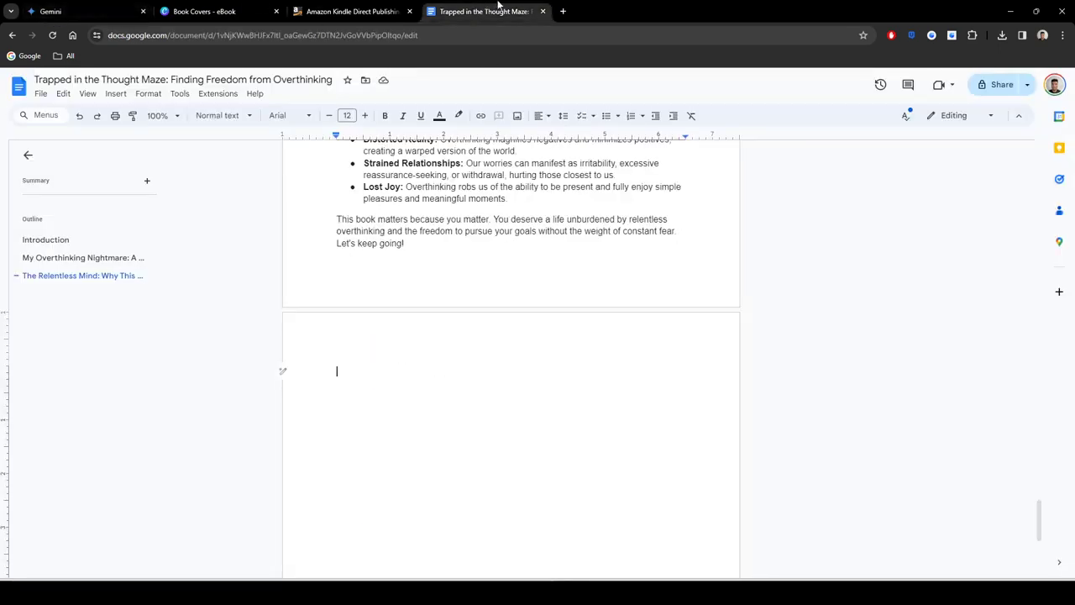
drag(438, 8, 227, 7)
scroll(504, 288, up, 4)
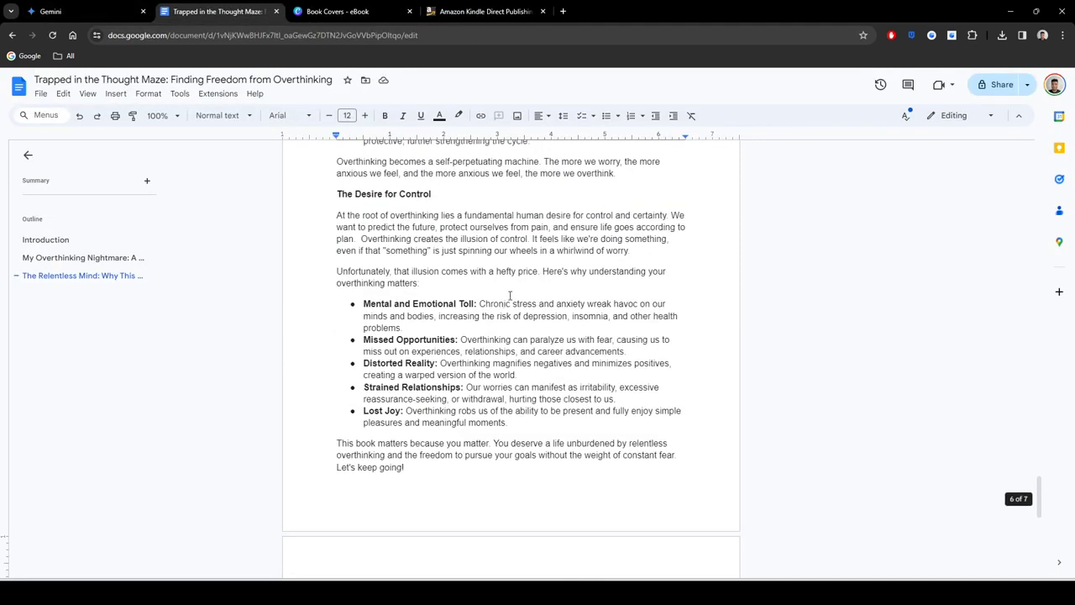
scroll(504, 264, down, 6)
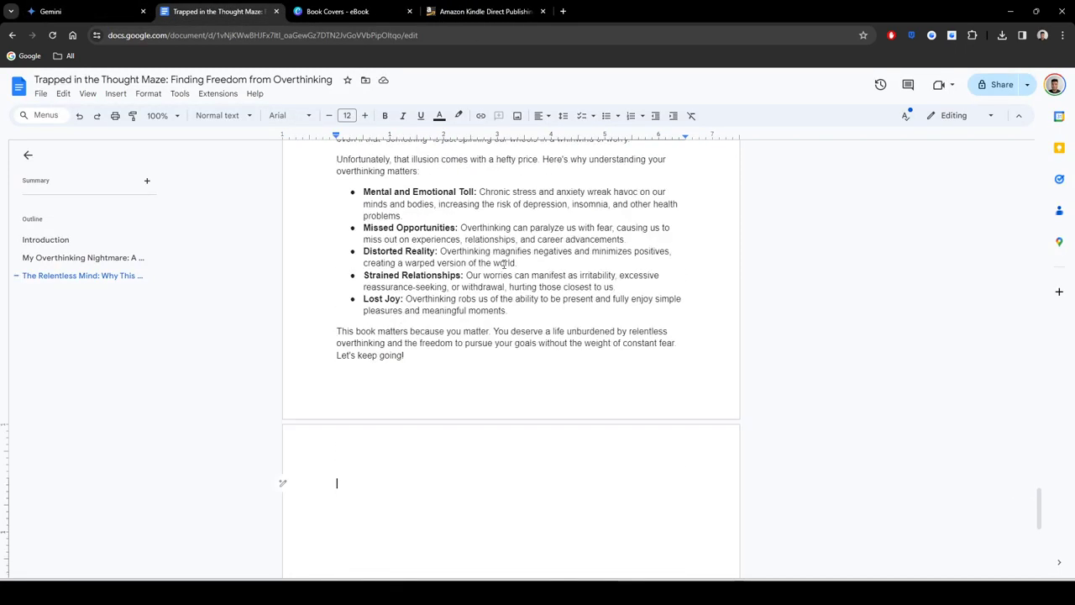
Step: Switch to Gemini and copy the whole Chapter 3 text from its reply, including the chapter title
click(91, 6)
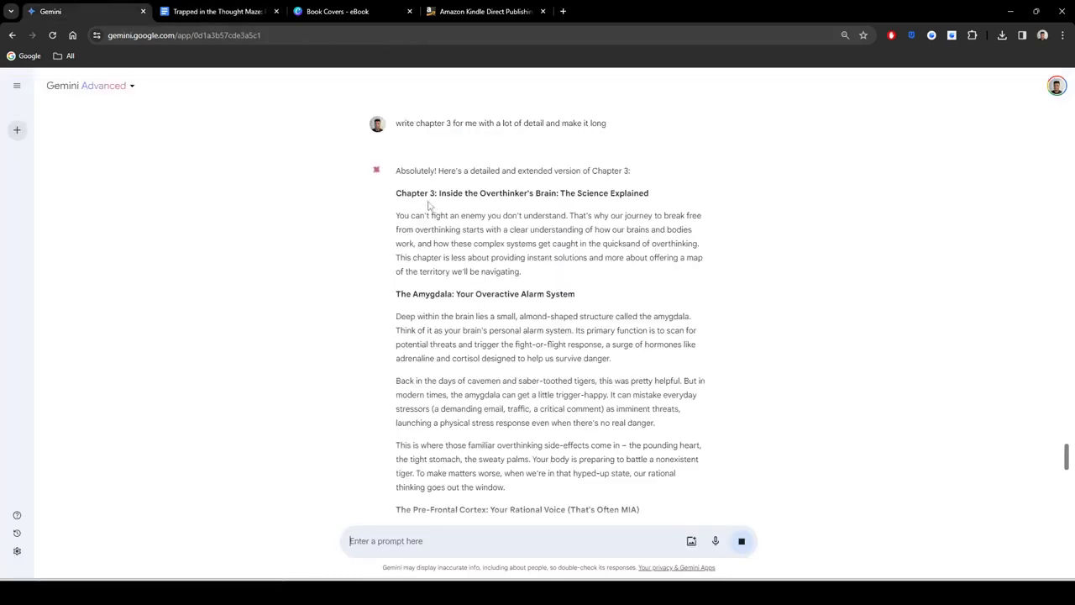
drag(396, 194, 669, 473)
scroll(601, 373, up, 10)
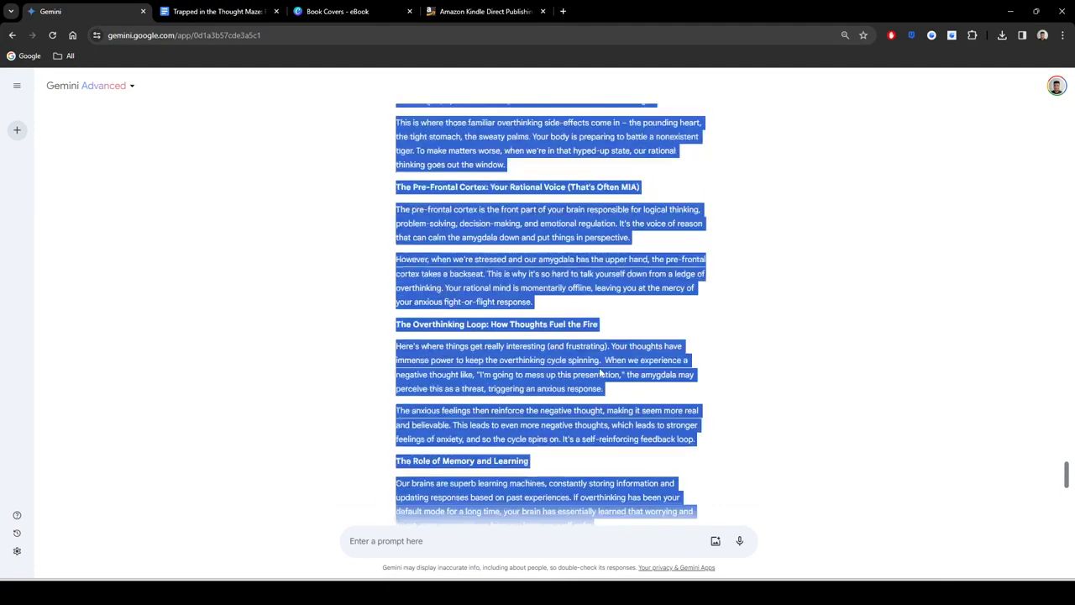
Step: Paste Chapter 3 onto the blank page after Chapter 2 in the Google Docs manuscript and remove the trailing empty line
click(217, 11)
key(ctrl+v)
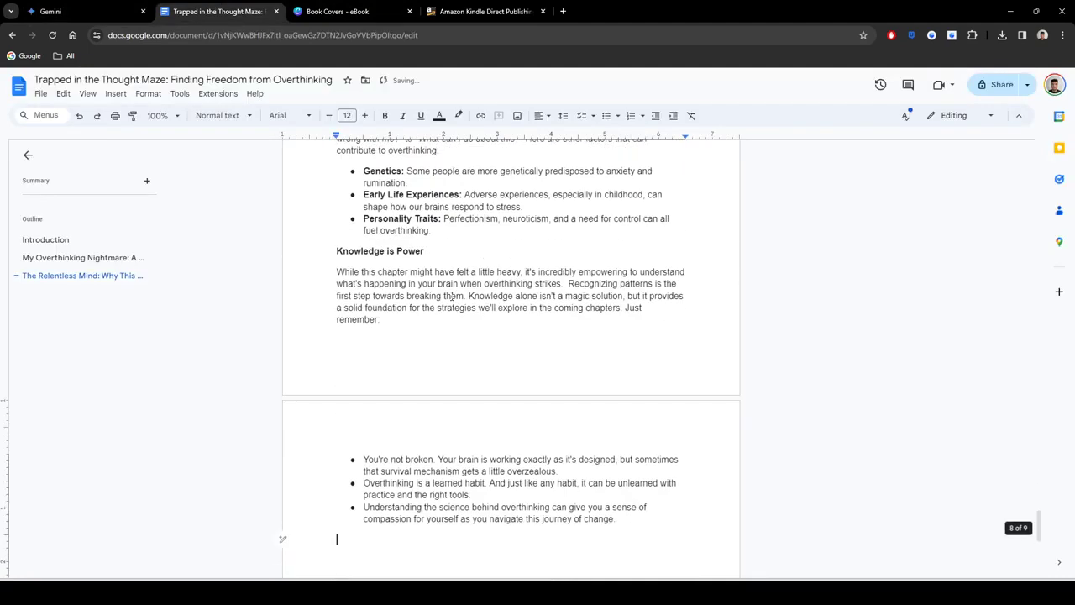
key(BackSpace)
Step: Apply Heading 1 to the chapter title "Inside the Overthinker's Brain: The Science Explained" in the manuscript
scroll(436, 306, up, 5)
scroll(431, 305, up, 10)
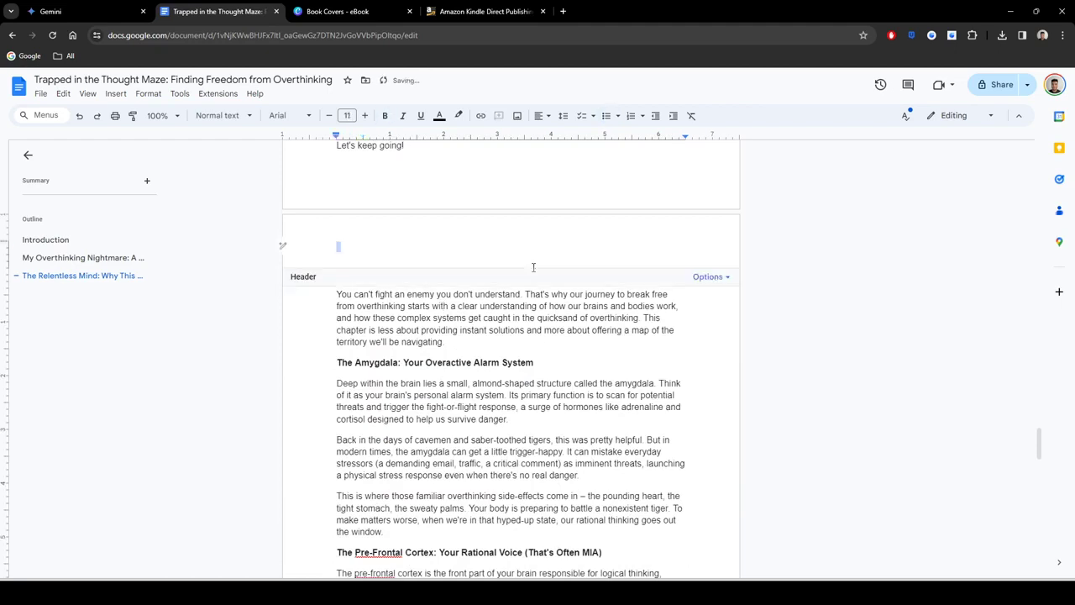
double_click(416, 275)
triple_click(415, 275)
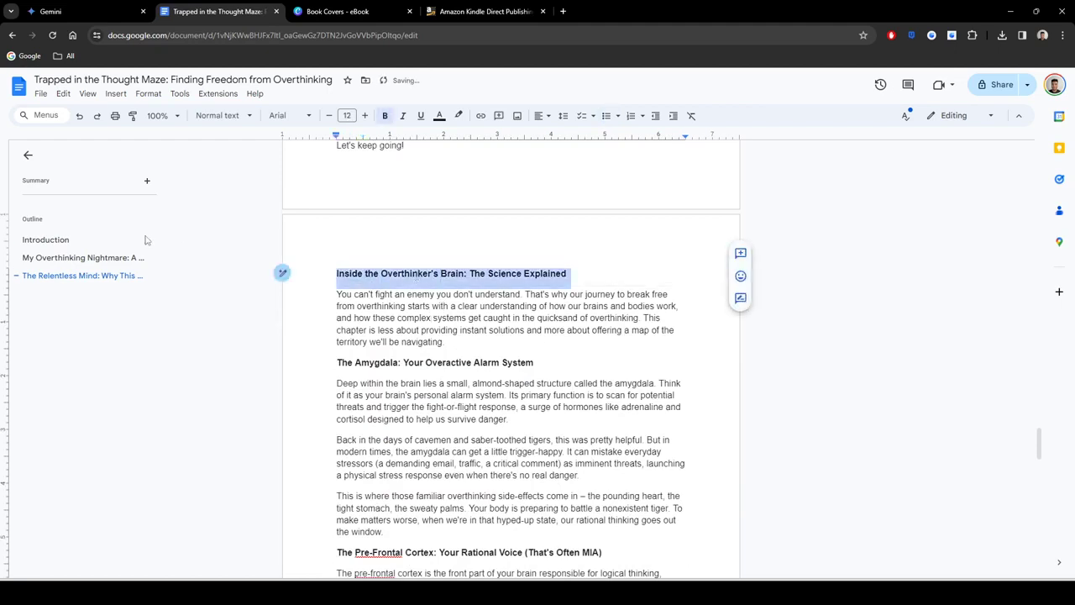
click(218, 115)
mouse_move(252, 183)
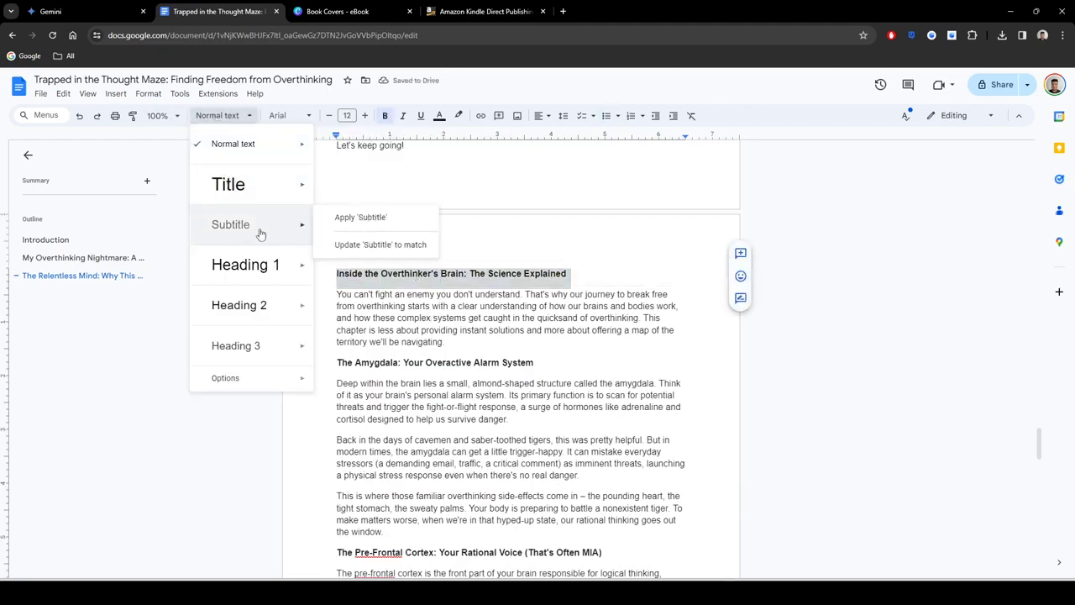
click(370, 257)
click(475, 334)
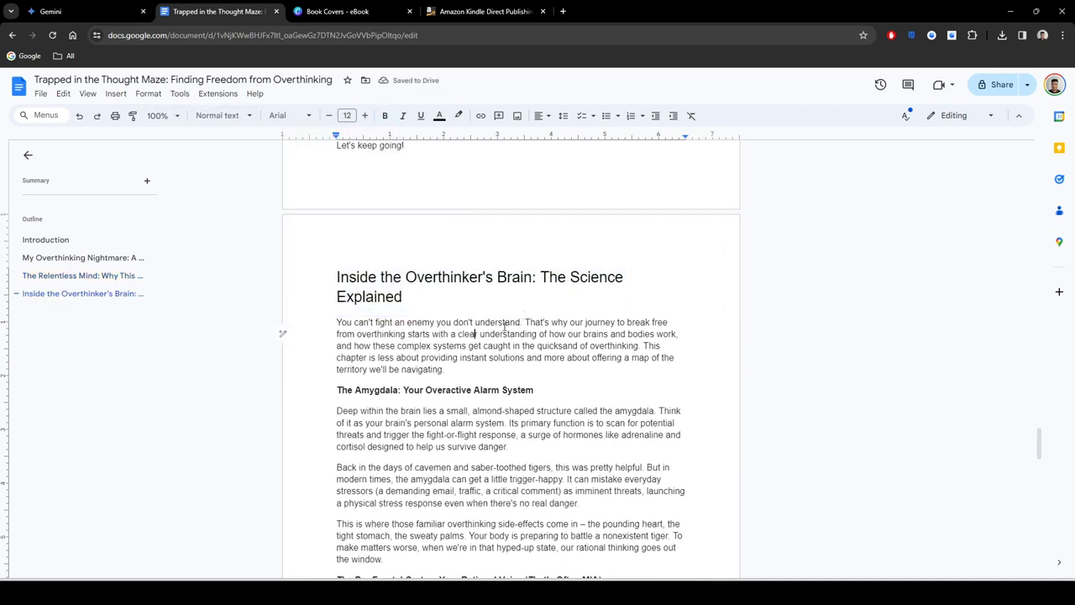
Step: Insert a page break after the last bullet of Chapter 3 and clear the bullet and indent on the new blank page
scroll(504, 327, down, 1)
scroll(504, 327, down, 15)
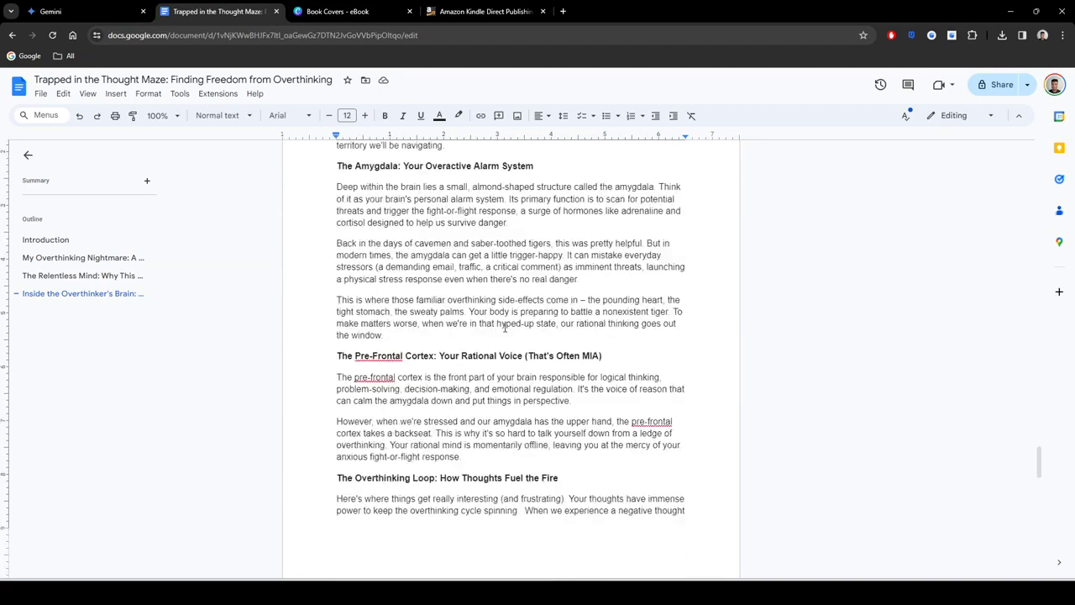
scroll(503, 327, down, 7)
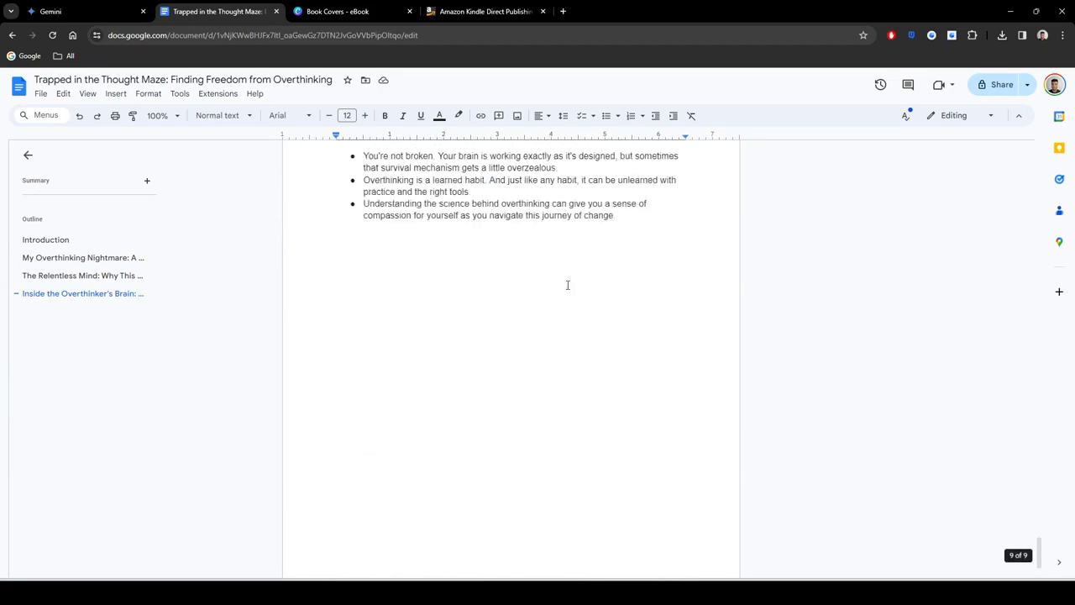
click(677, 248)
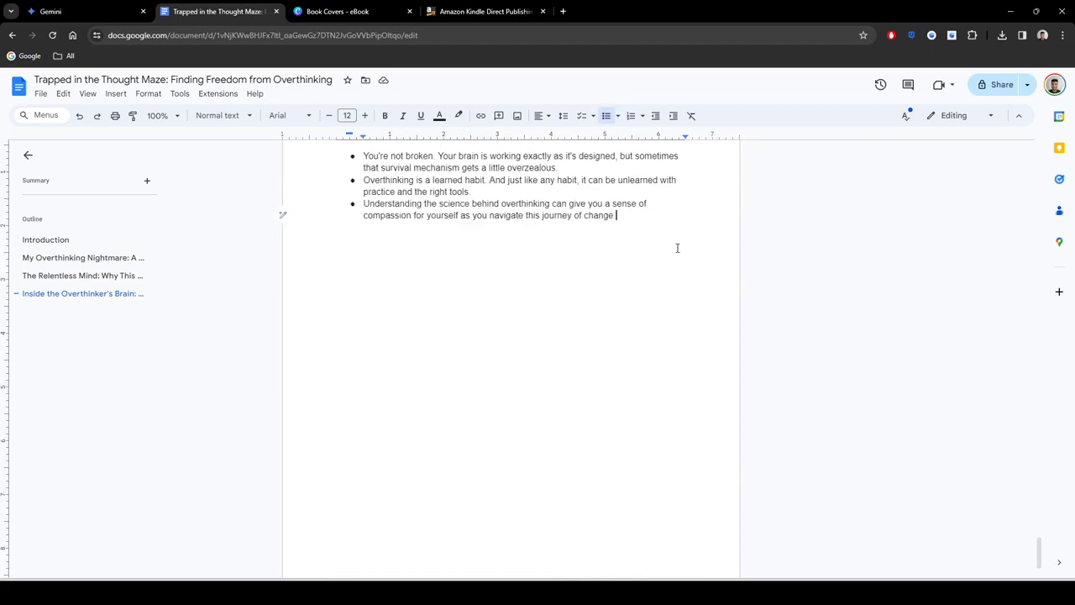
key(ctrl+Return)
key(BackSpace)
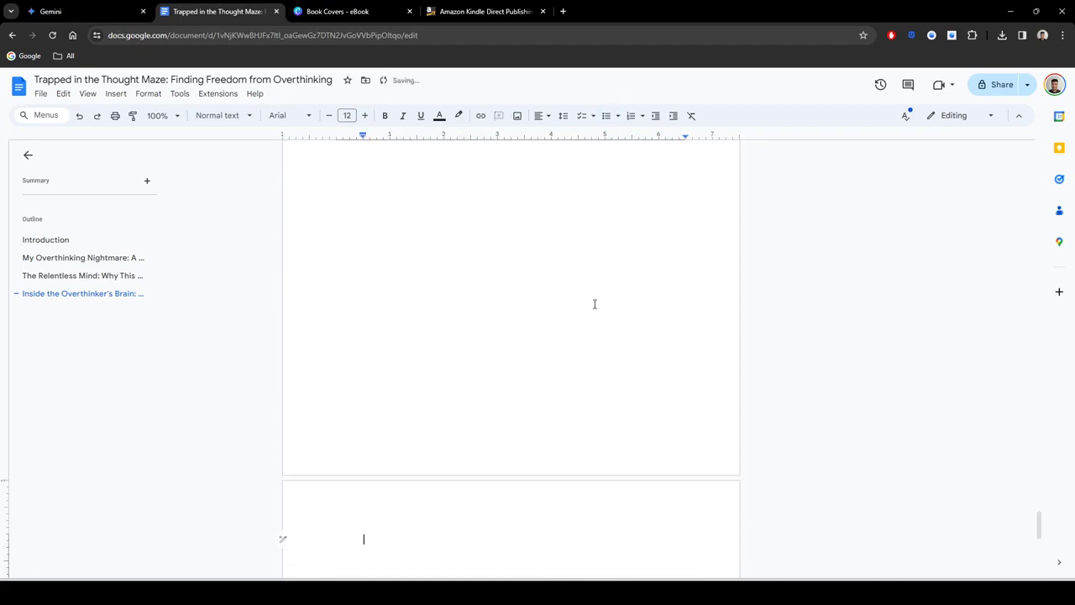
key(BackSpace)
scroll(513, 341, up, 3)
scroll(513, 341, down, 5)
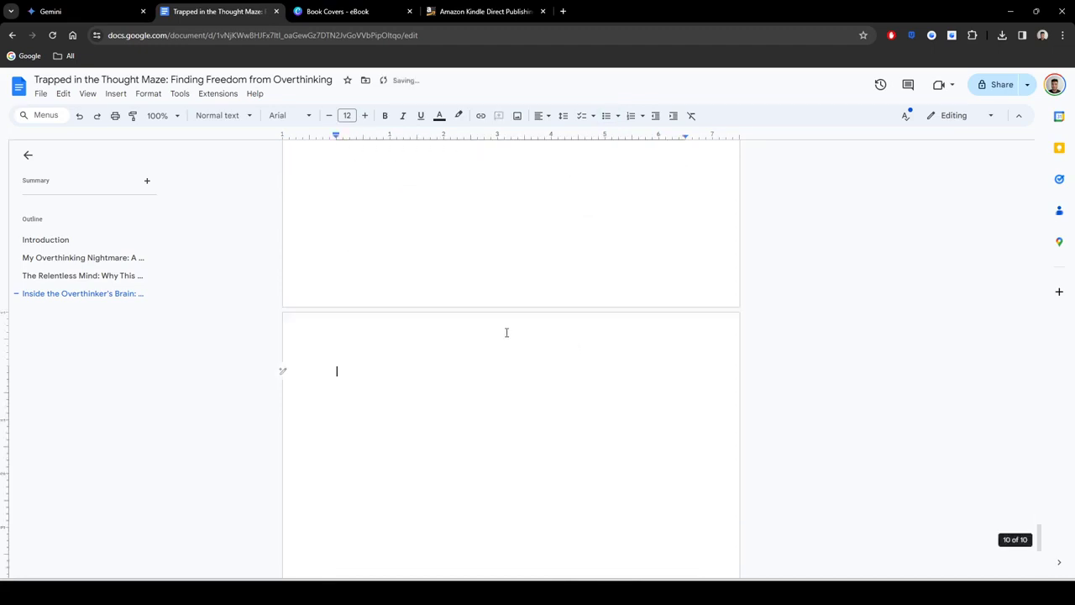
scroll(469, 296, up, 4)
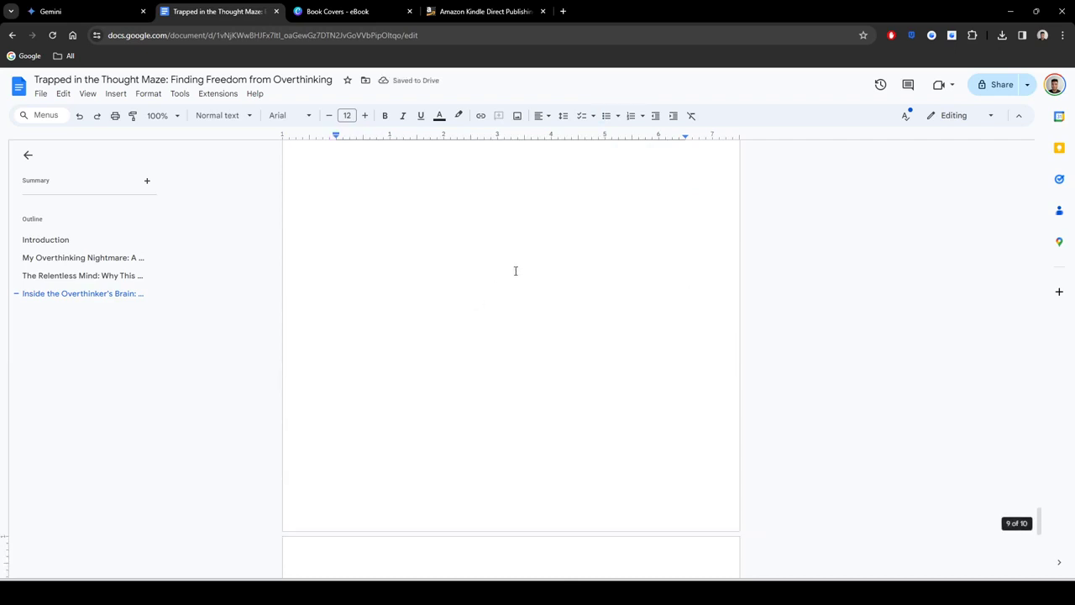
scroll(513, 272, down, 5)
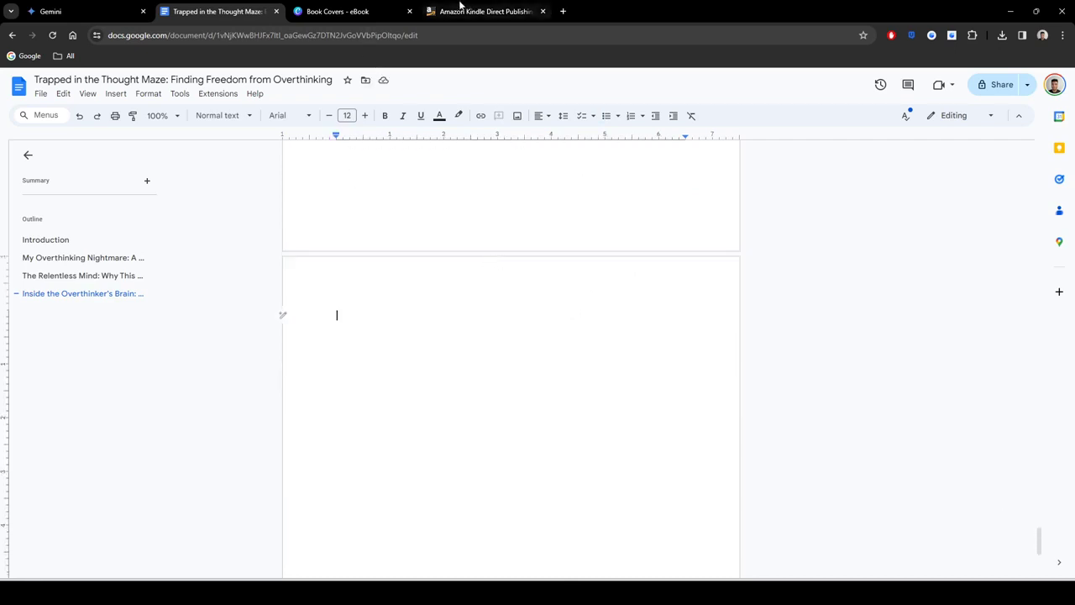
Step: Switch to Gemini and send the prompt "write chapter 4, make it long and detailed"
click(84, 10)
scroll(496, 336, down, 15)
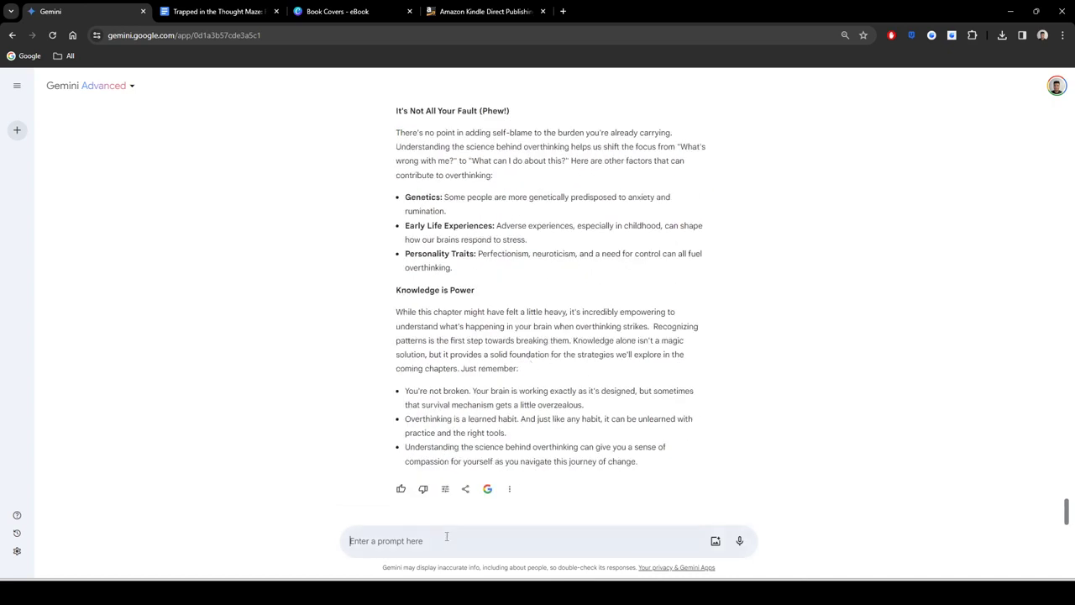
text(write chapter 4, make it long and detai)
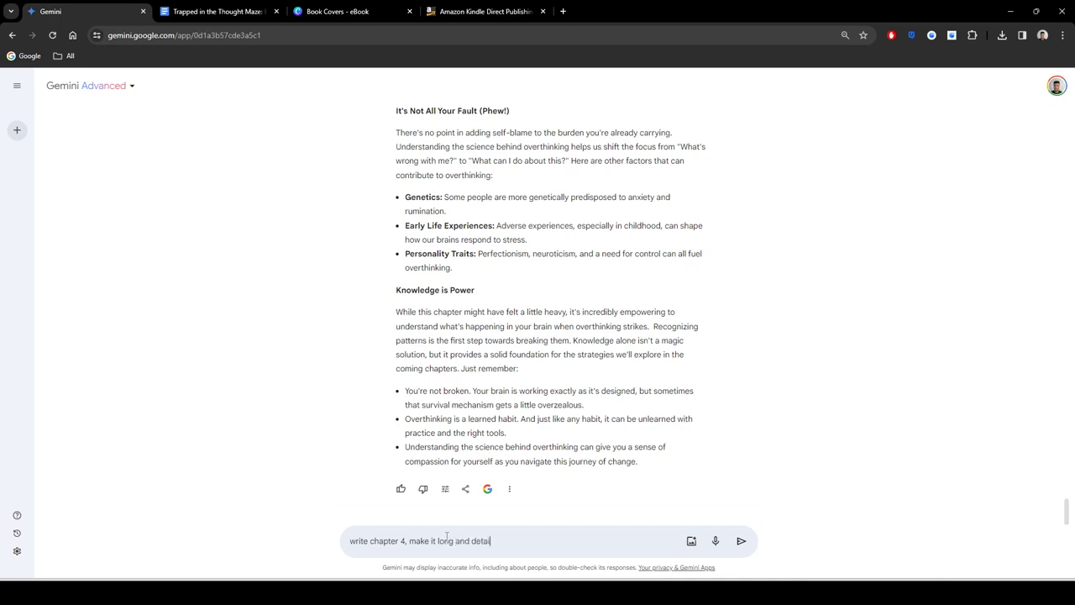
text(led)
key(Return)
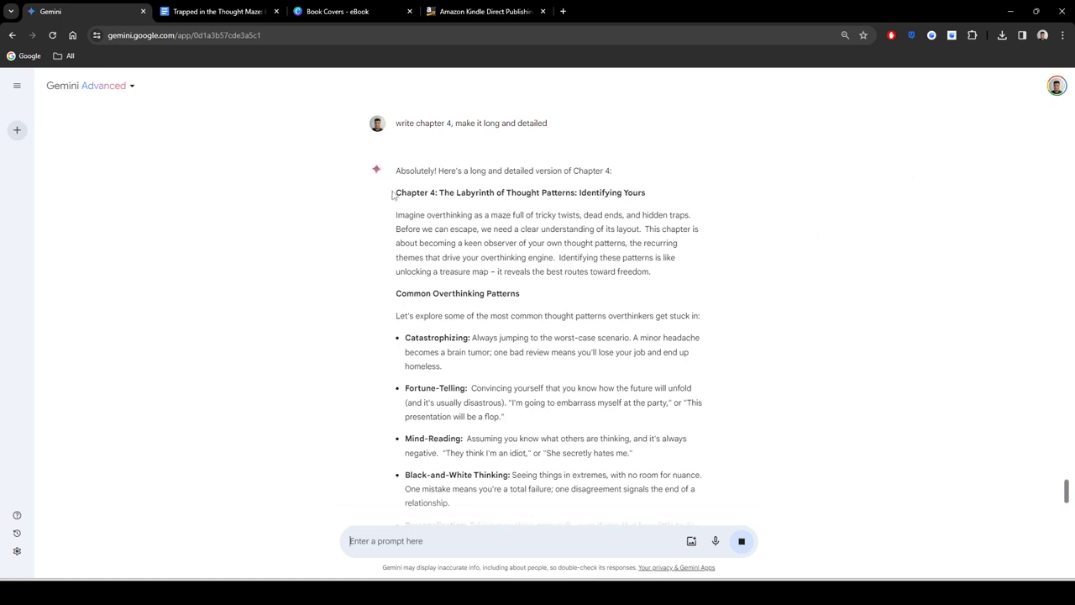
Step: Copy the whole Chapter 4 text from Gemini's reply, title included, and paste it onto the blank page after Chapter 3 in Google Docs
drag(392, 195, 512, 216)
click(458, 210)
drag(439, 192, 679, 456)
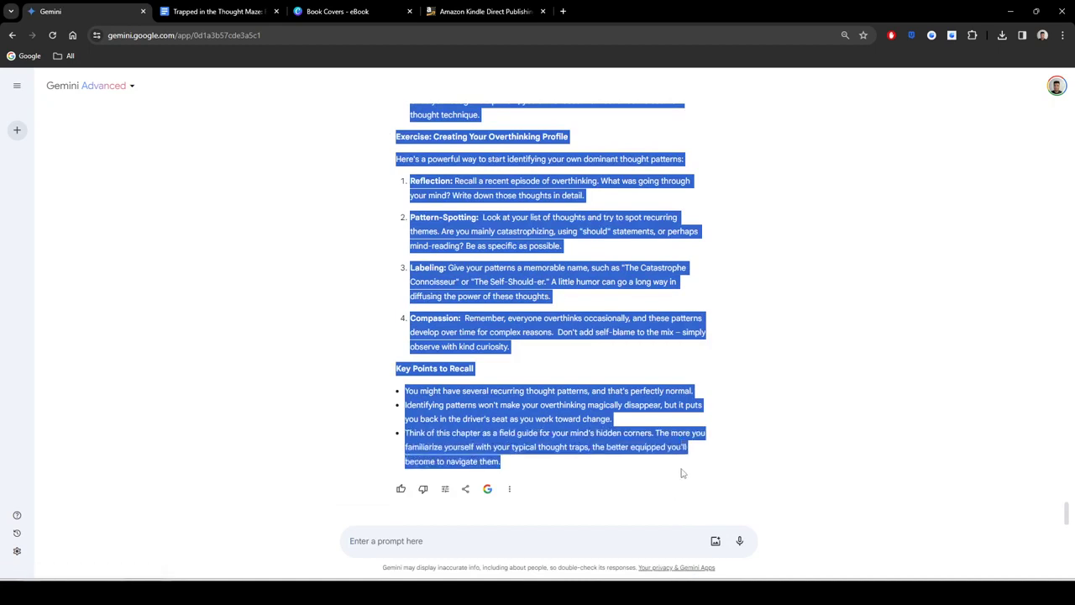
click(589, 359)
scroll(571, 336, up, 3)
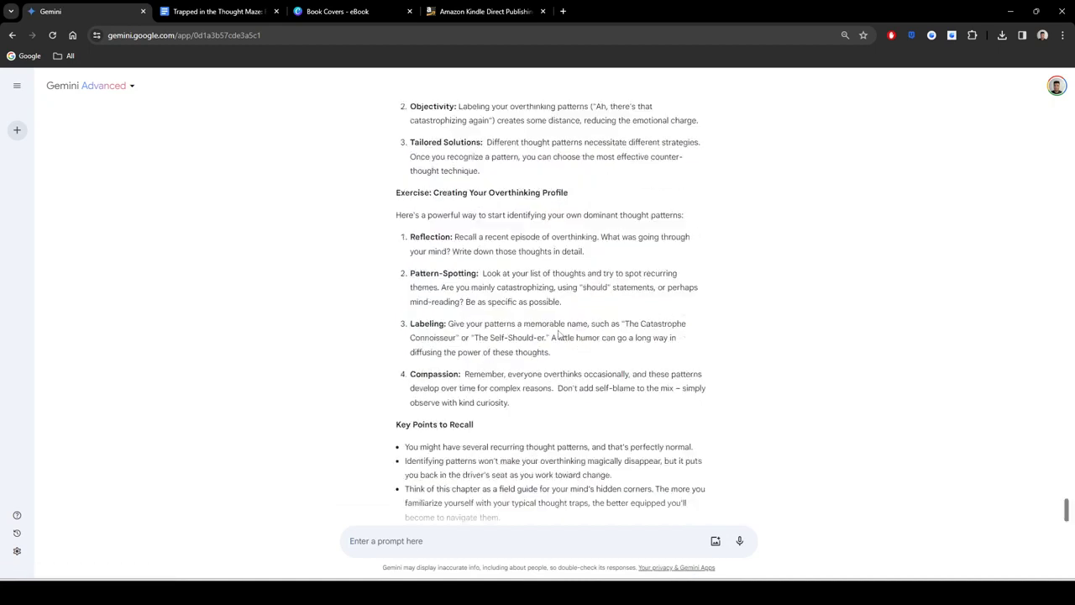
scroll(476, 321, up, 3)
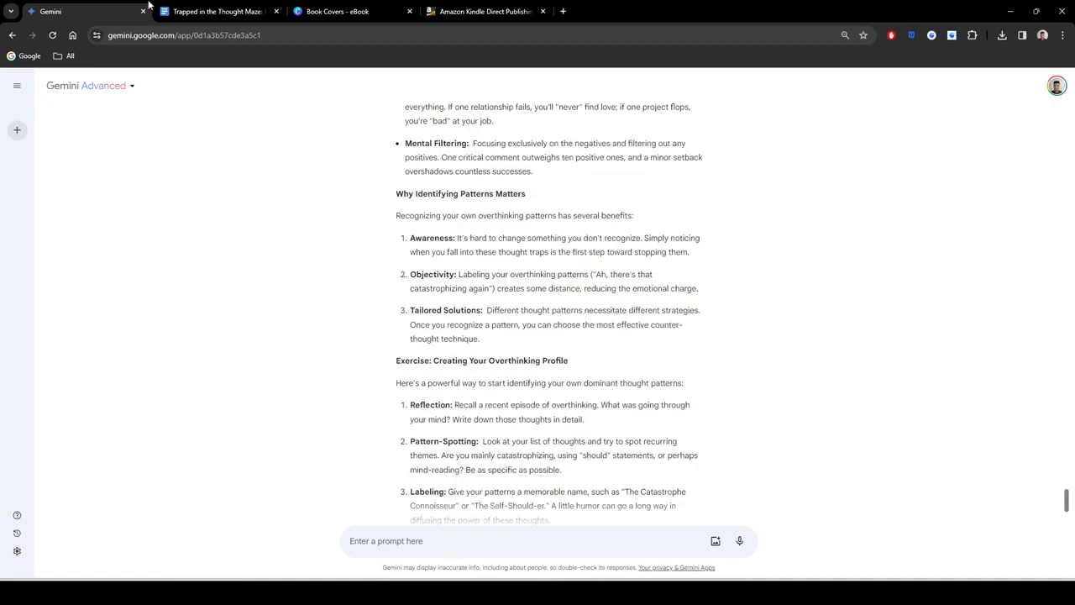
click(186, 11)
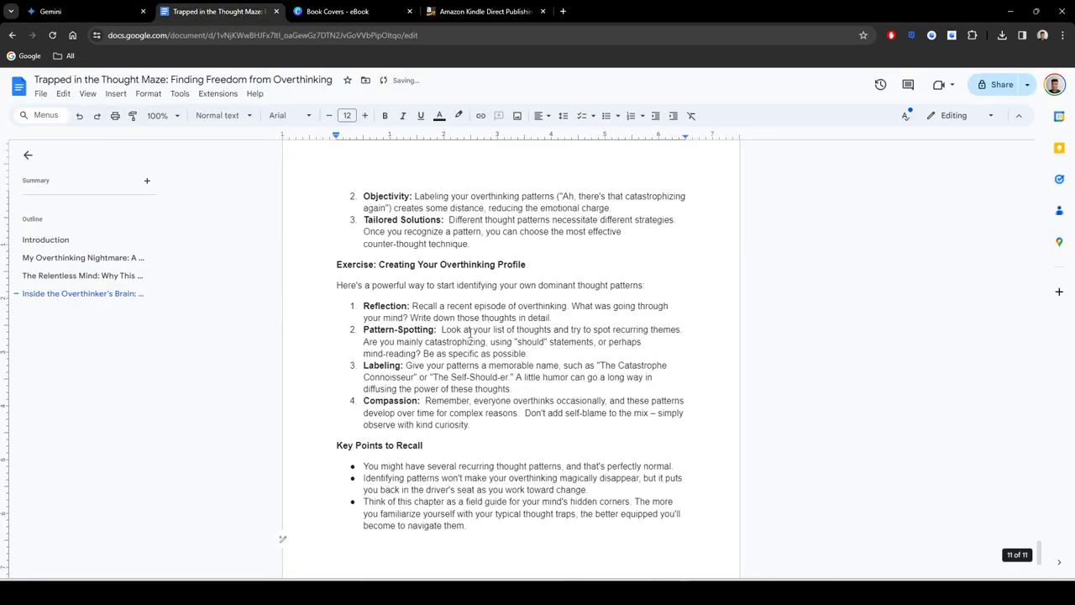
Step: Apply Heading 1 to the pasted Chapter 4 title and delete its "Chapter 4:" prefix, leaving "The Labyrinth of Thought Patterns: Identifying Yours"
scroll(479, 325, up, 2)
scroll(479, 326, up, 8)
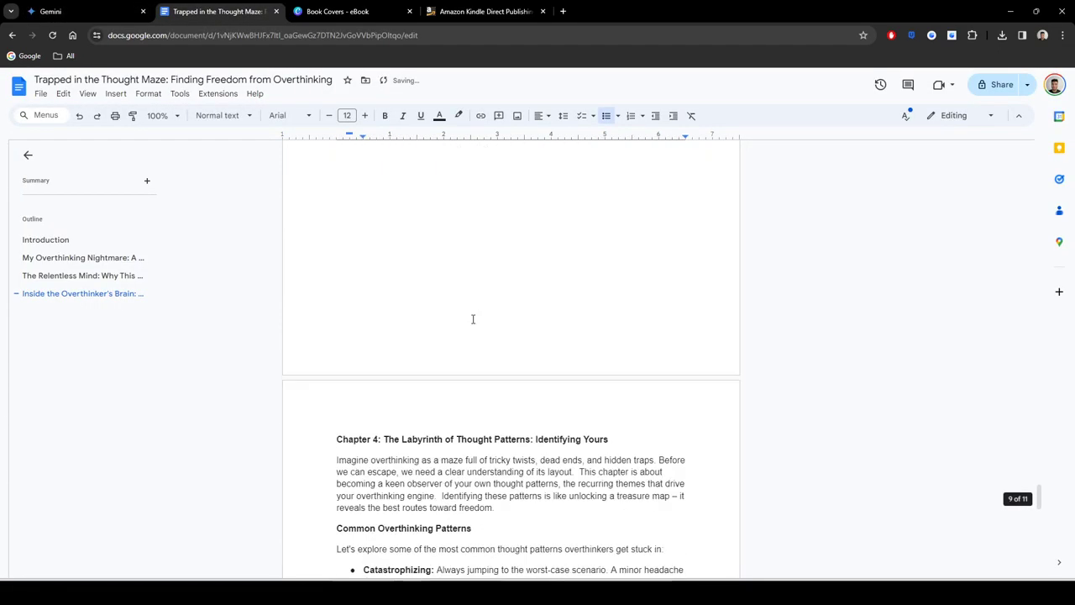
triple_click(492, 216)
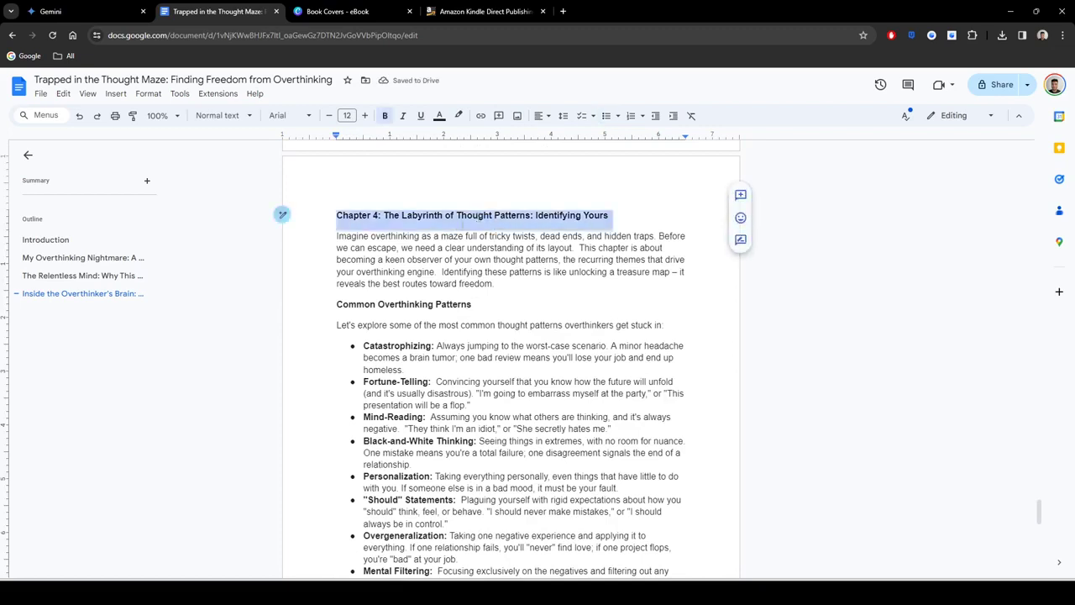
click(220, 115)
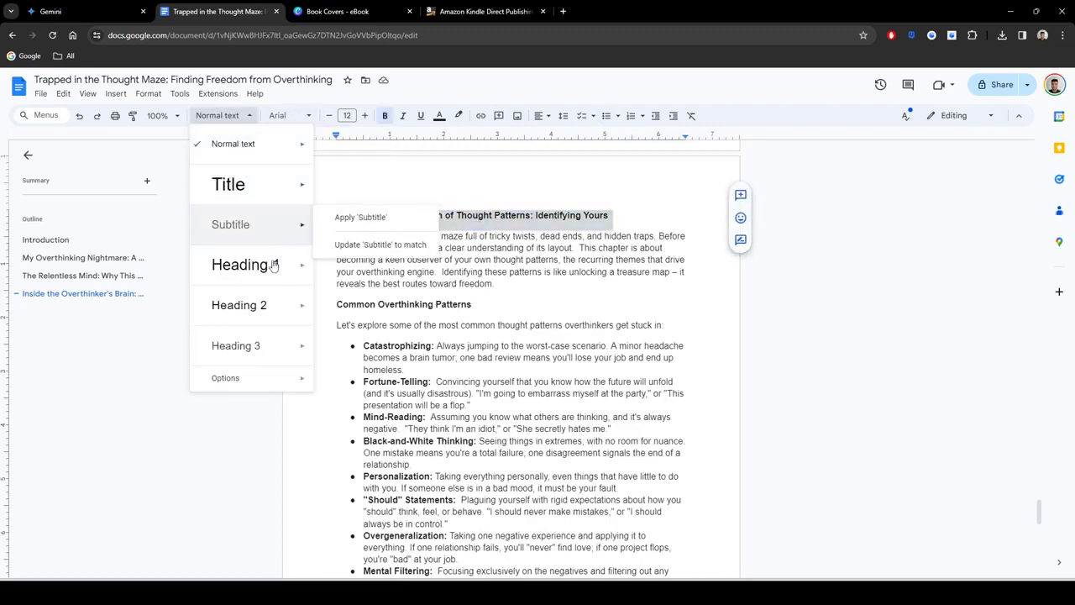
mouse_move(277, 265)
click(364, 258)
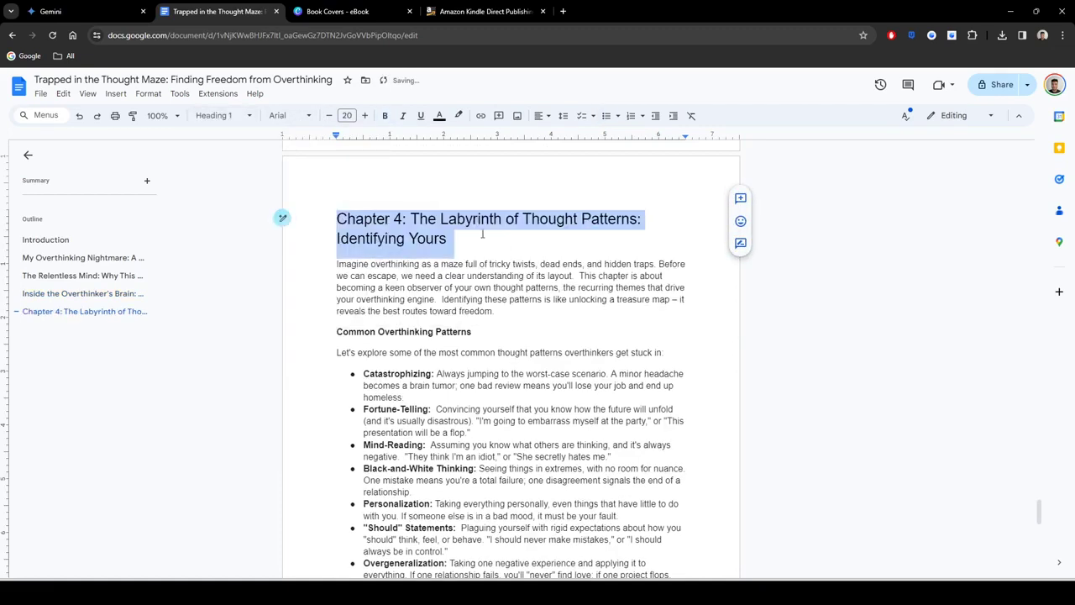
click(448, 239)
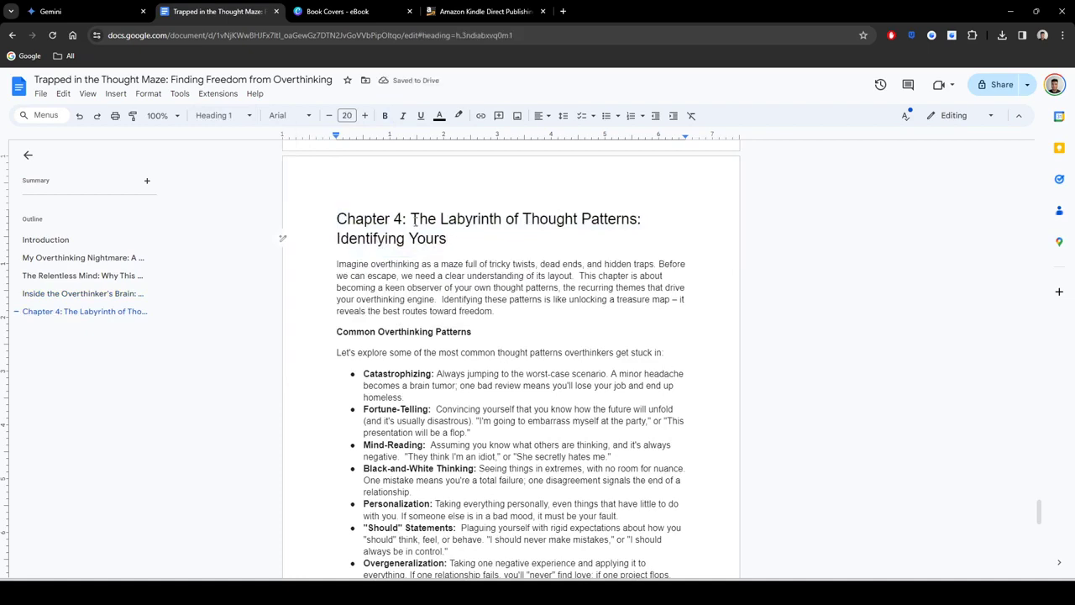
drag(409, 219, 282, 218)
key(BackSpace)
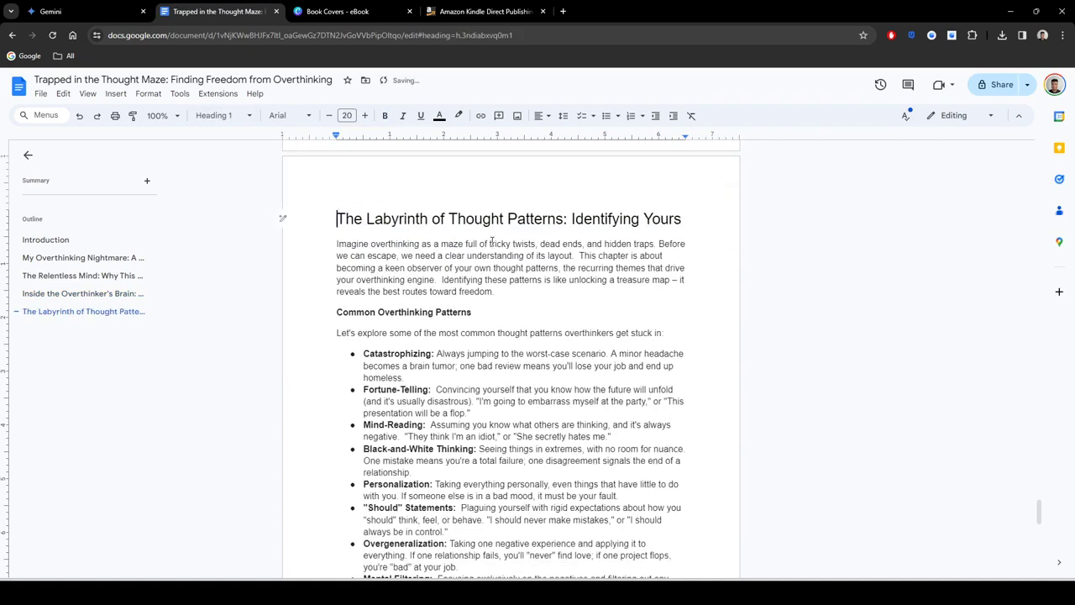
Step: Insert a page break after the last bullet of Chapter 4 and clear the list indent on the new blank page
scroll(495, 286, up, 7)
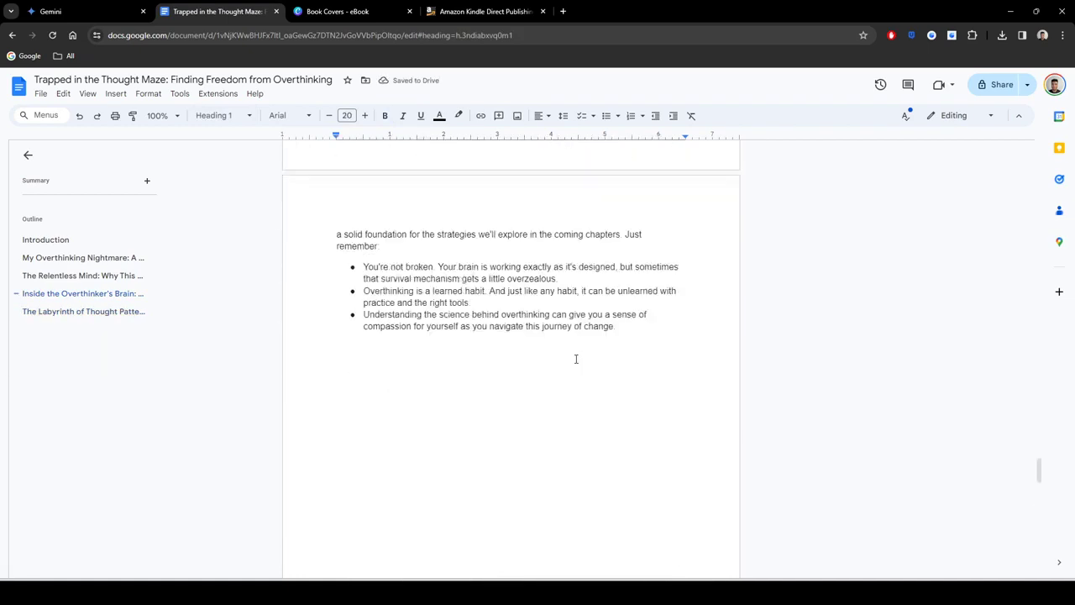
scroll(576, 359, down, 15)
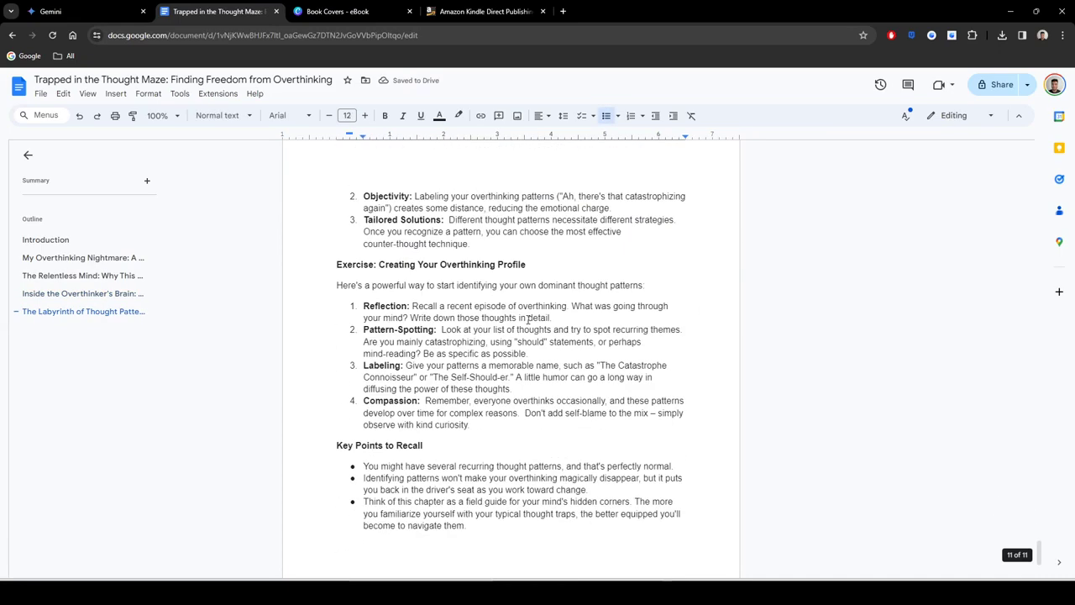
scroll(529, 317, down, 3)
click(510, 371)
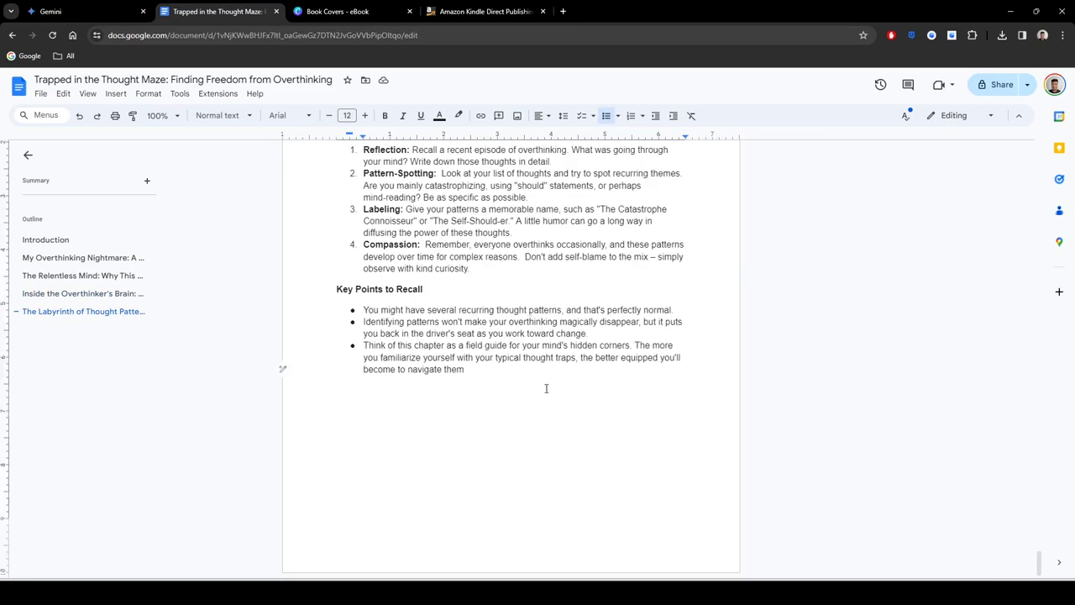
key(ctrl+Return)
key(BackSpace)
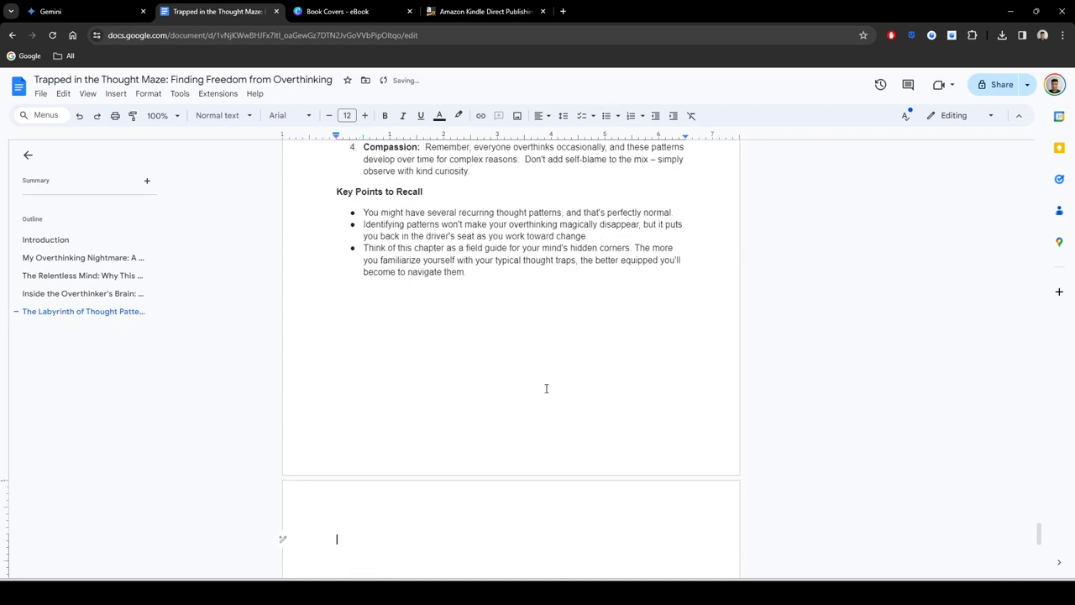
scroll(508, 293, down, 5)
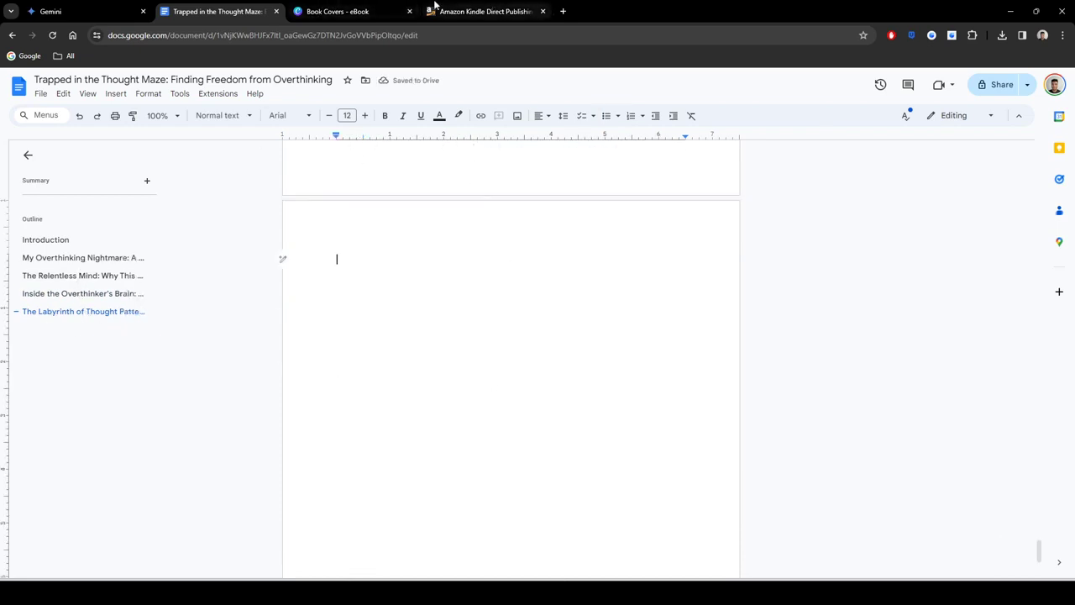
Step: Switch to Gemini and send the prompt "write chapter 5, detailed and long"
click(94, 7)
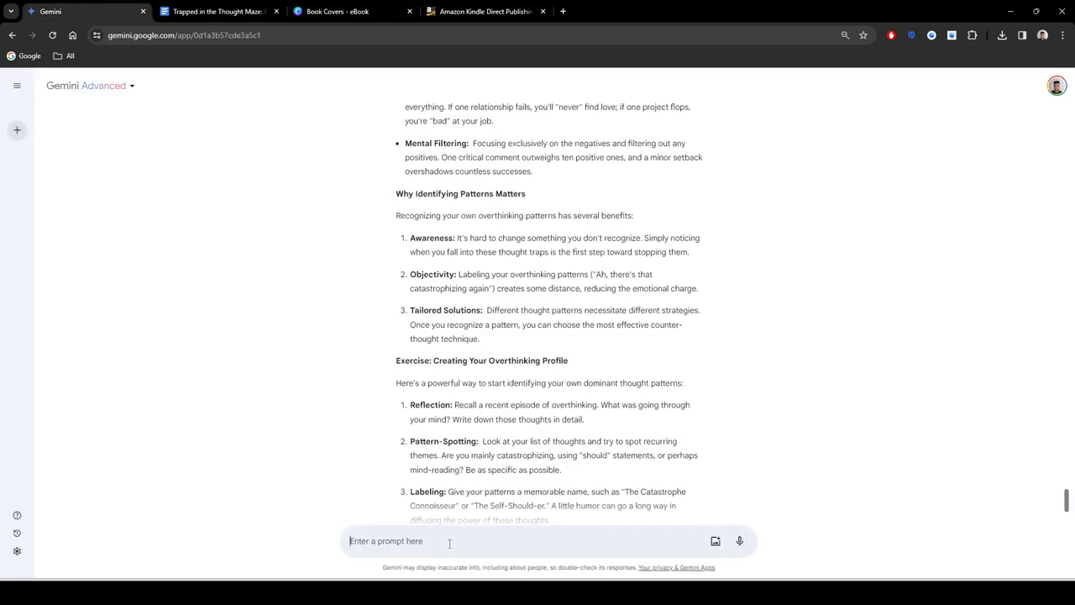
text(write chapter 5, detailed and long)
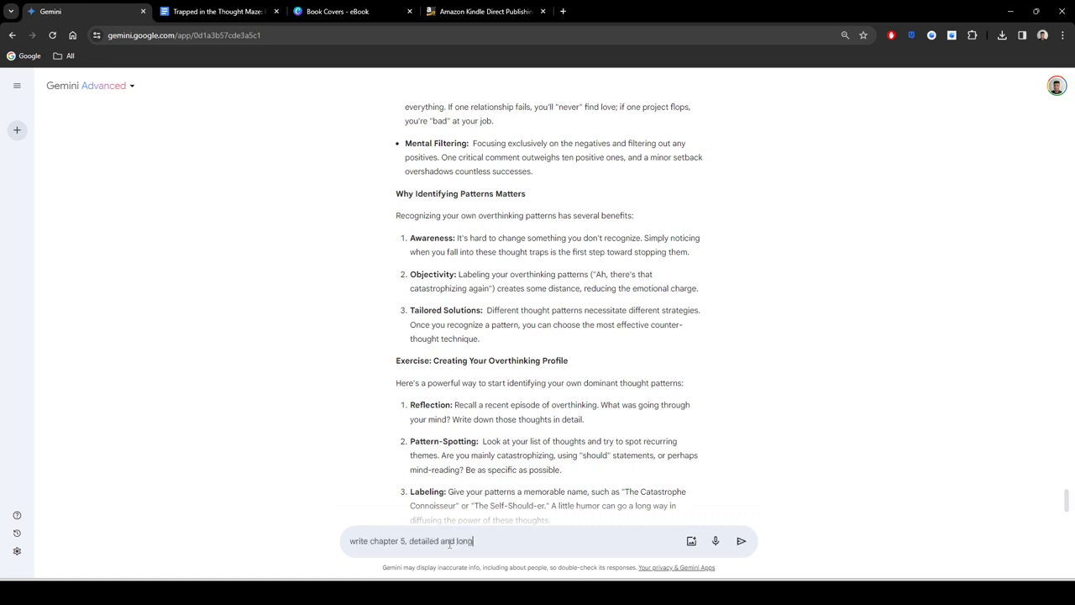
key(Return)
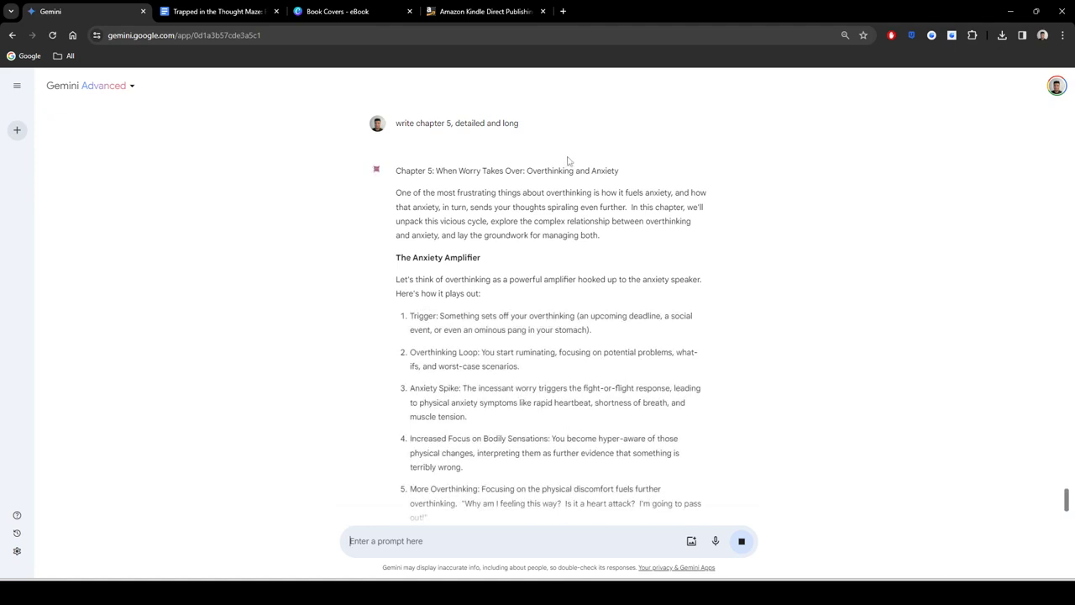
Step: Copy the whole Chapter 5 text from Gemini's reply and paste it onto the blank page after Chapter 4 in Google Docs
drag(437, 173, 616, 498)
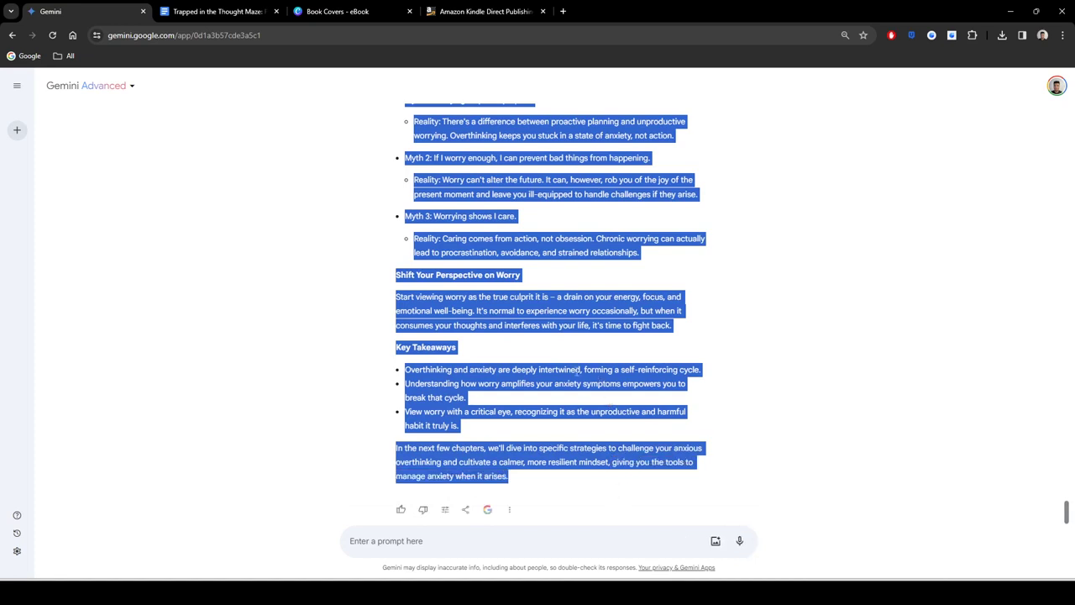
click(568, 387)
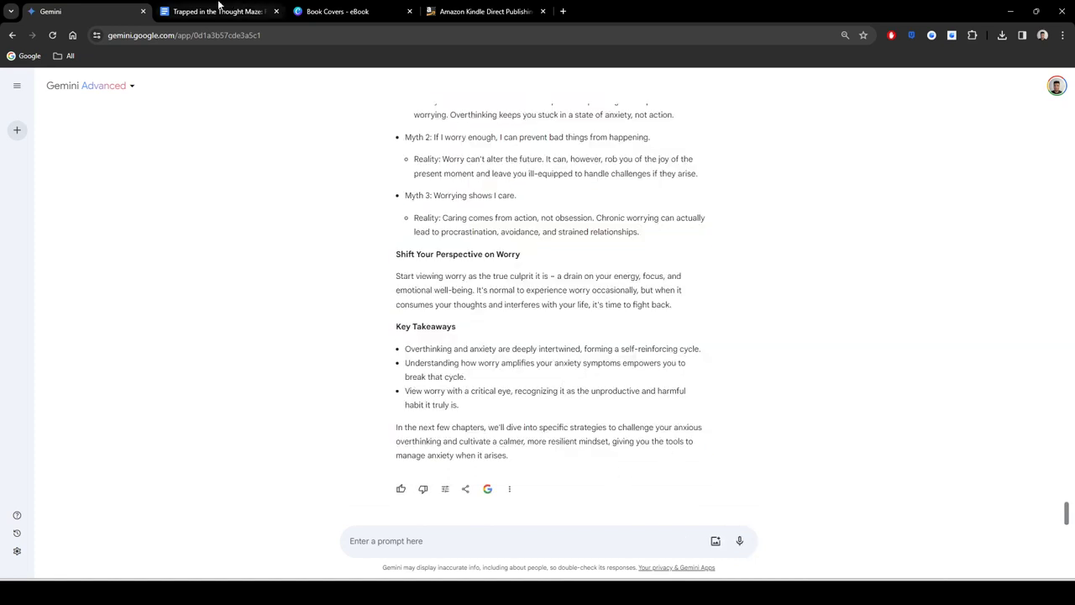
click(217, 11)
key(ctrl+v)
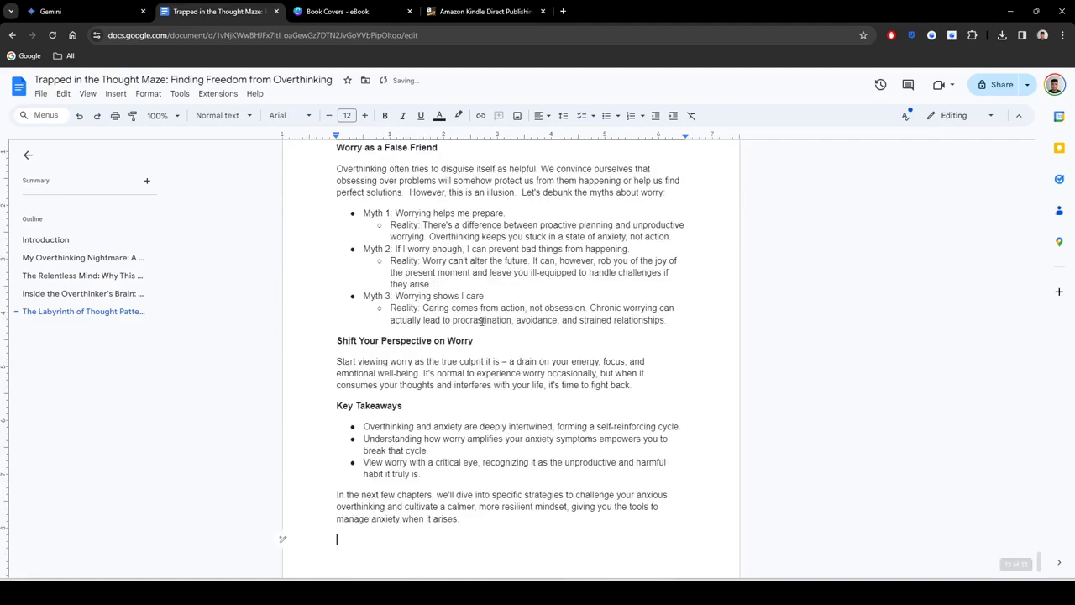
Step: Apply Heading 1 to the pasted Chapter 5 title "When Worry Takes Over: Overthinking and Anxiety"
scroll(463, 357, up, 5)
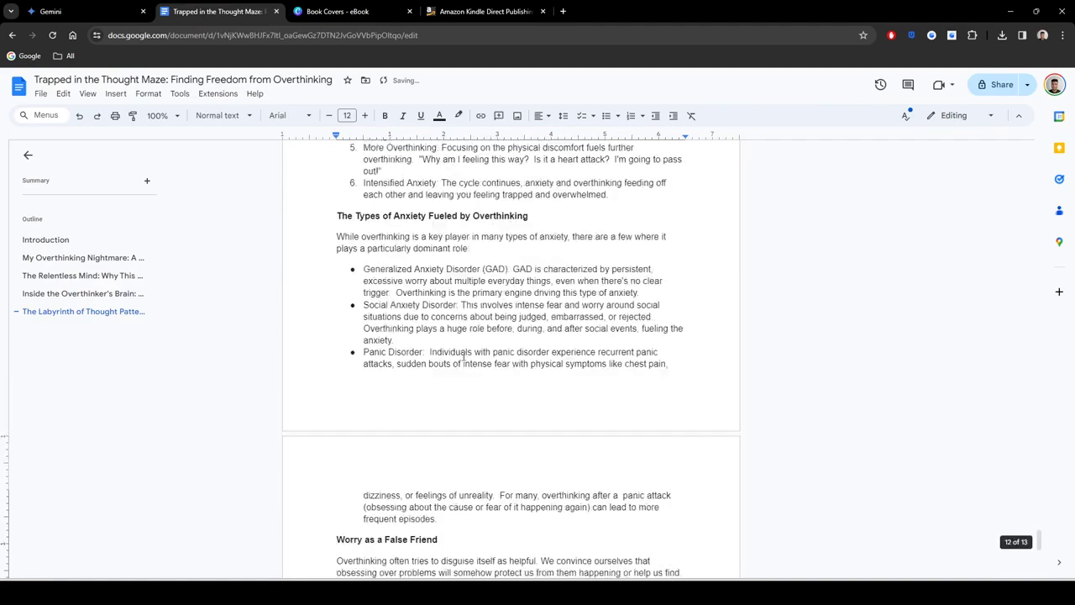
scroll(463, 357, up, 15)
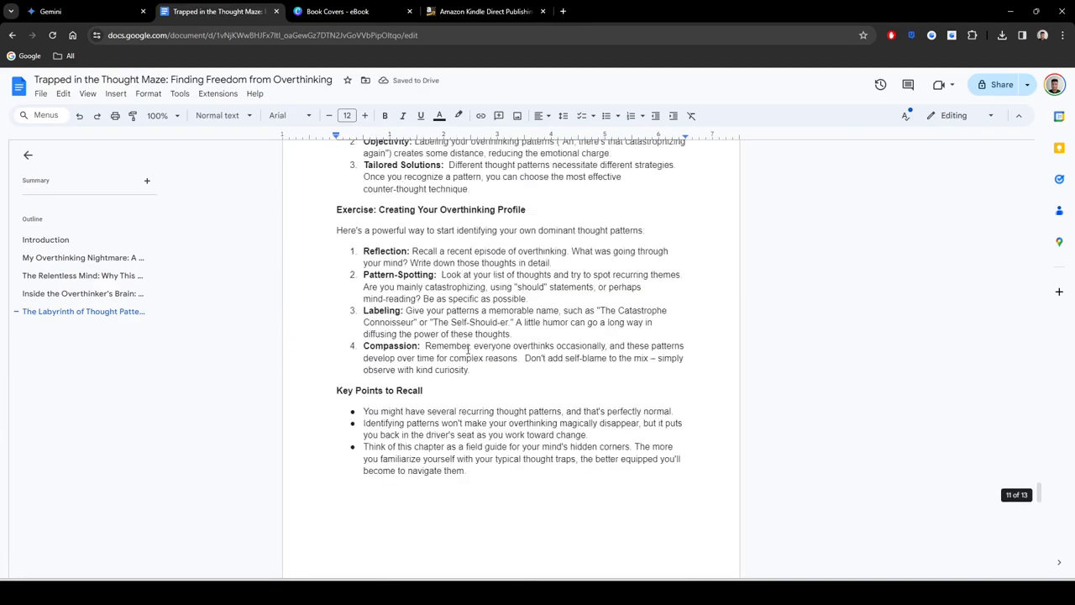
scroll(468, 350, up, 15)
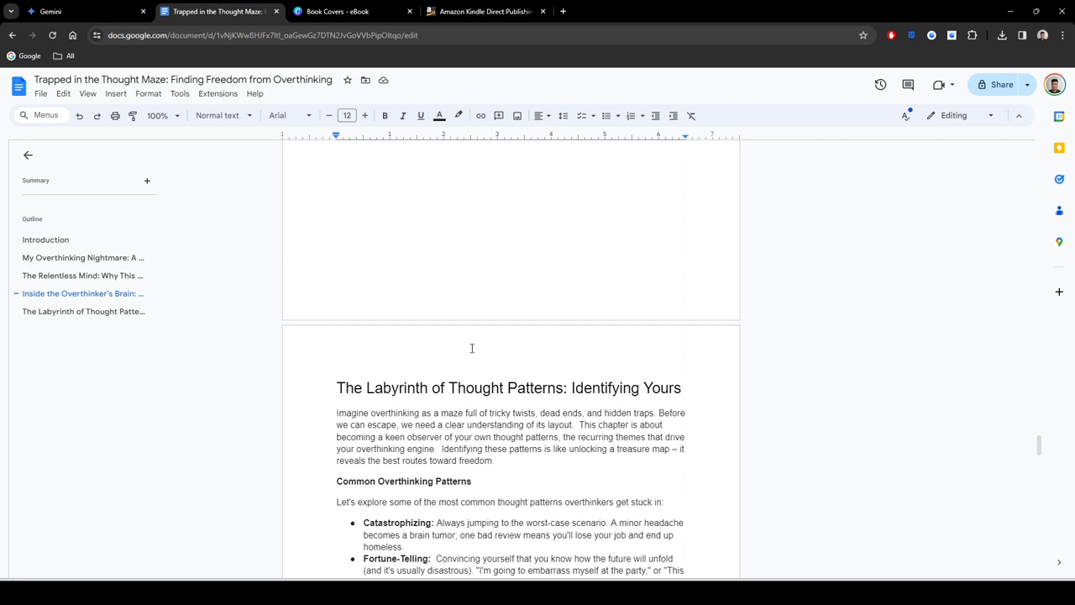
scroll(472, 348, down, 3)
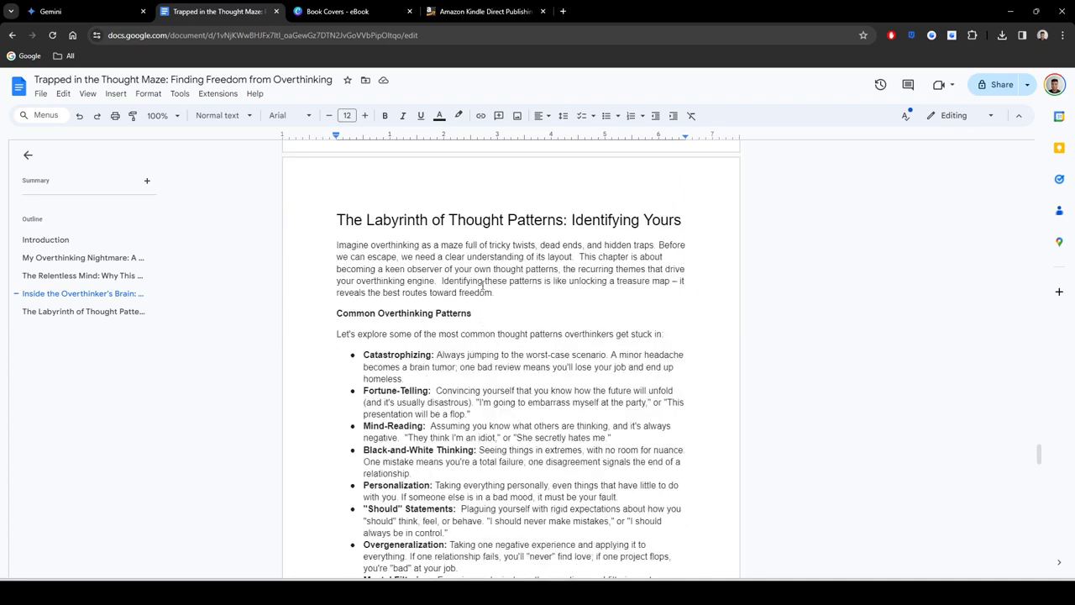
click(483, 282)
scroll(485, 286, down, 18)
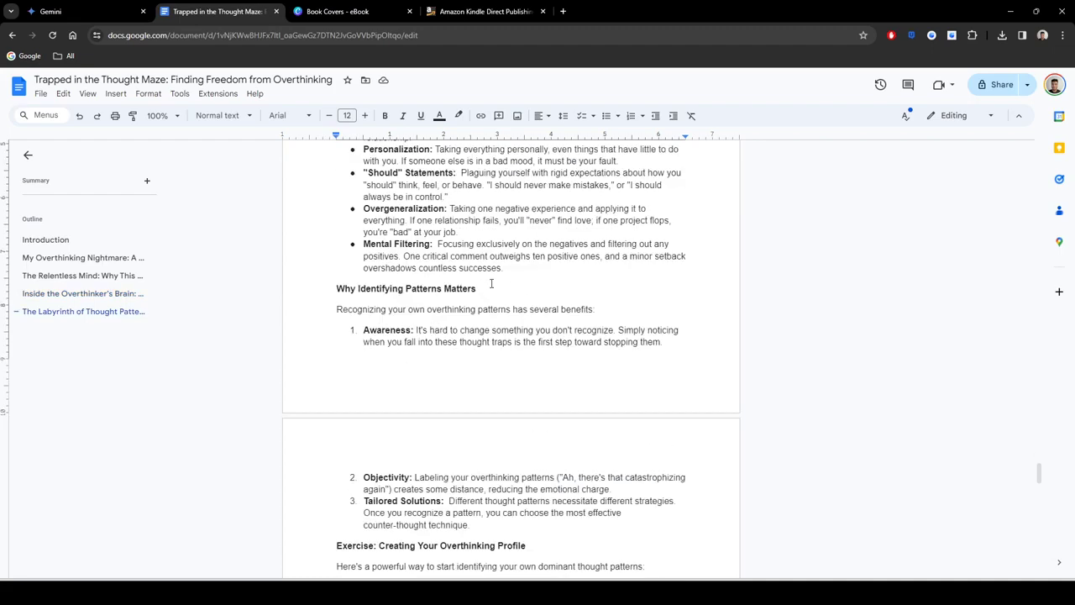
scroll(491, 288, down, 1)
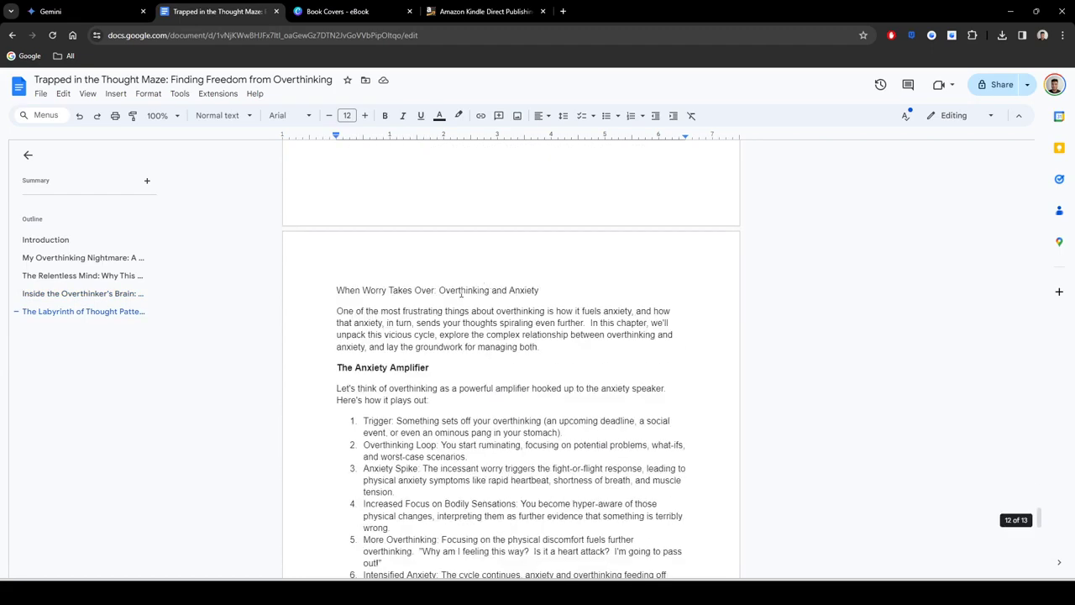
triple_click(457, 292)
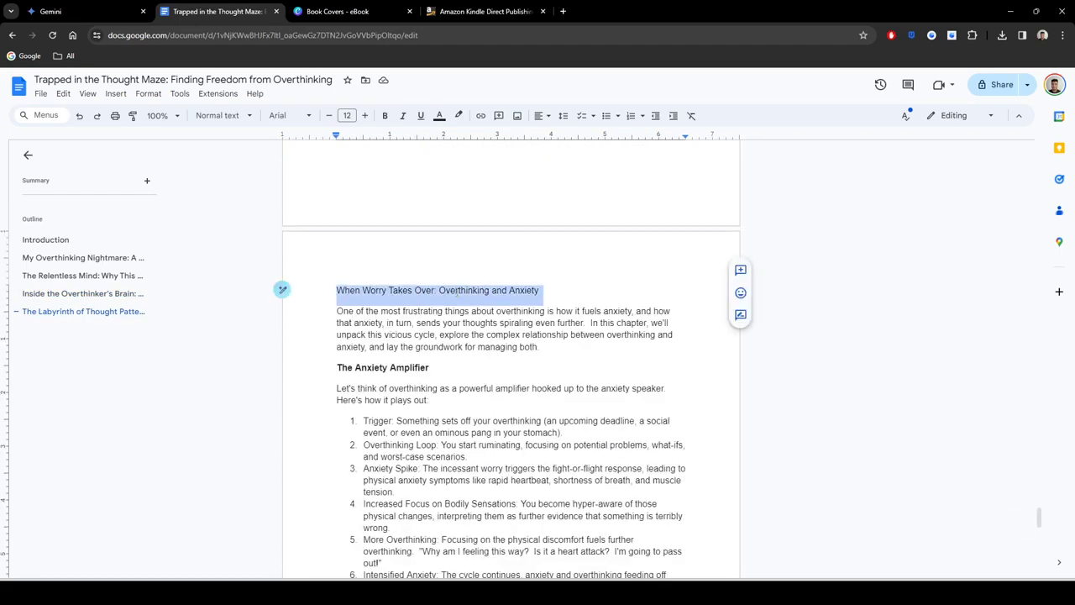
click(220, 115)
click(353, 254)
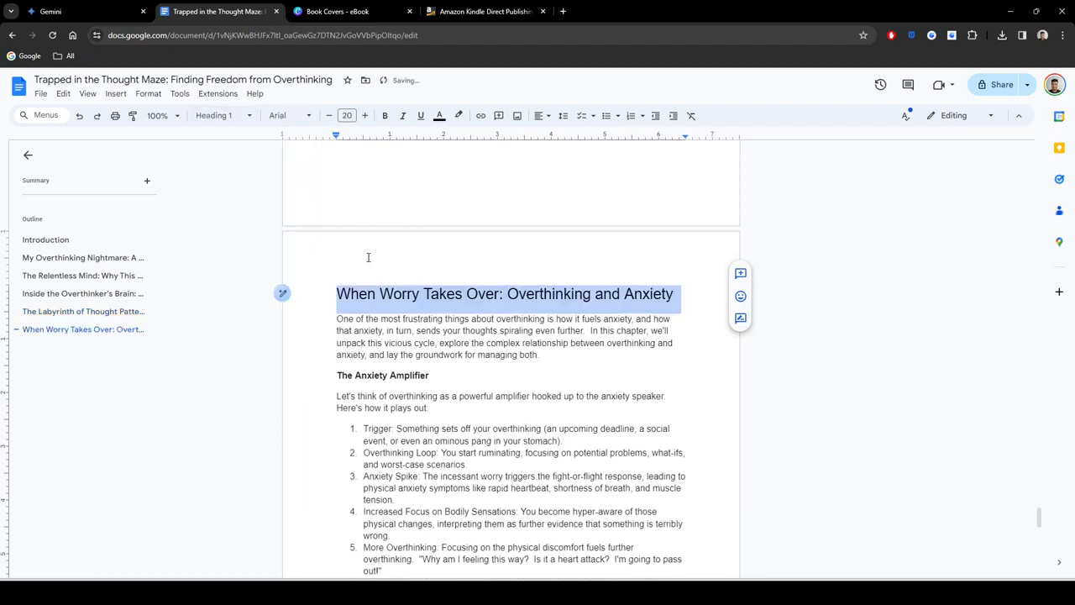
click(515, 330)
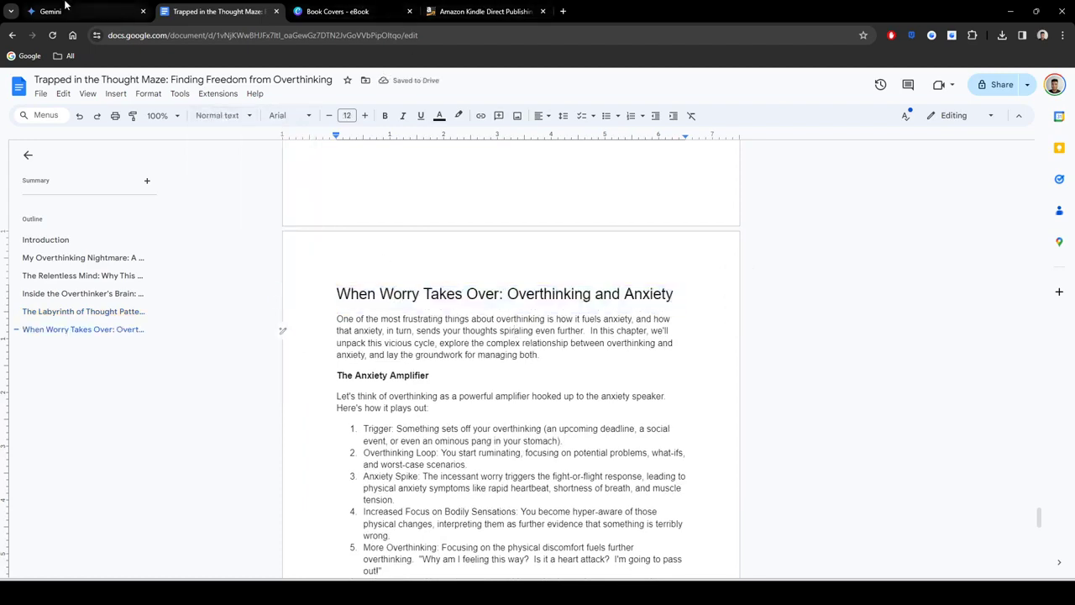
Step: Switch to Gemini and look over the Chapter 5 reply, from its title to its closing paragraph
click(64, 10)
scroll(507, 367, up, 10)
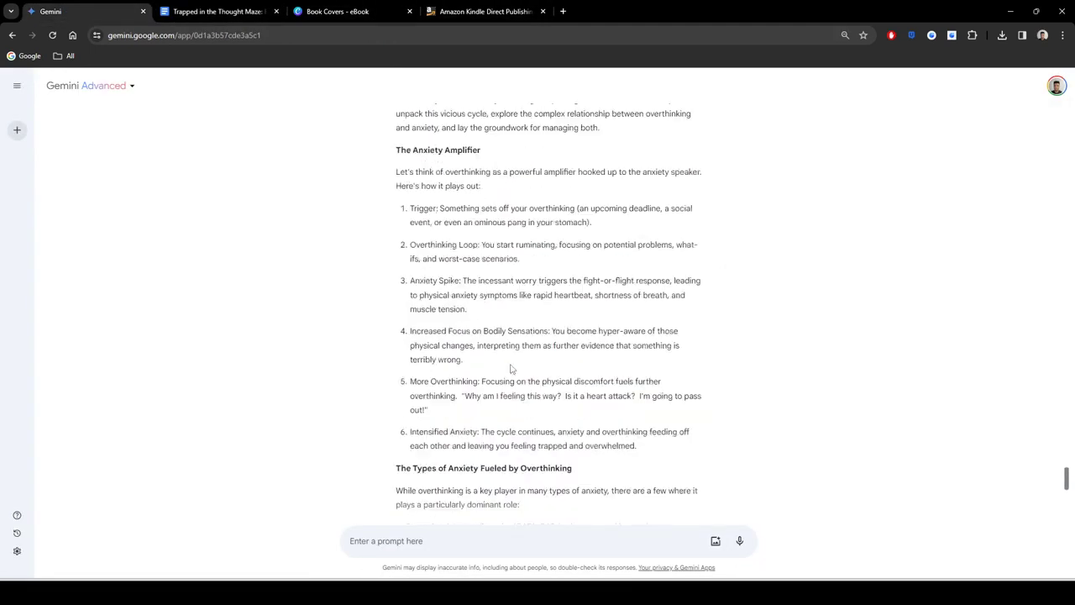
scroll(514, 312, down, 3)
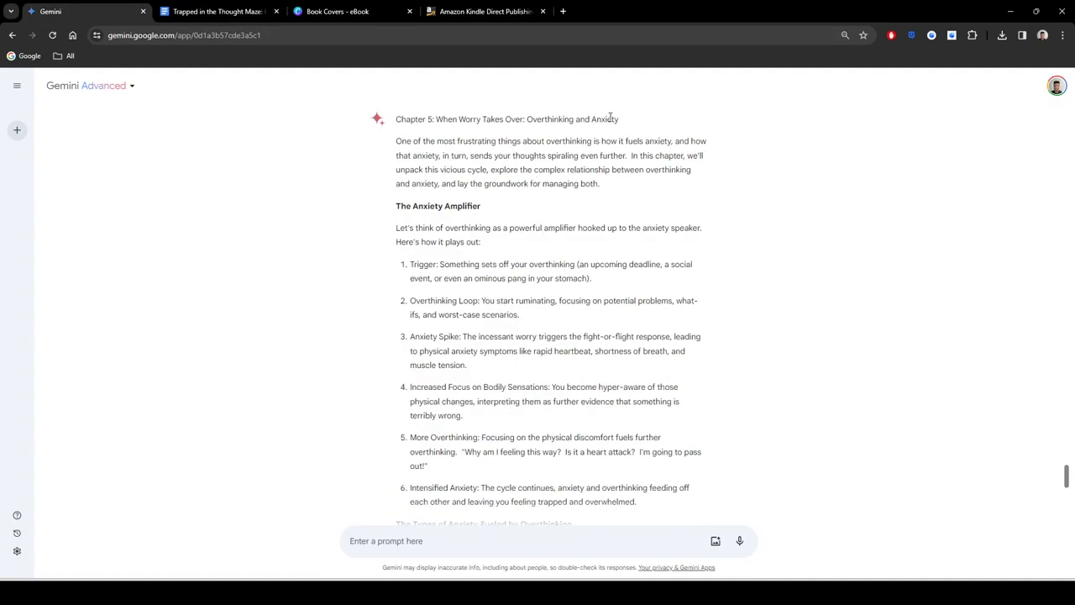
drag(610, 117, 494, 118)
click(475, 200)
scroll(507, 267, down, 7)
scroll(507, 267, down, 2)
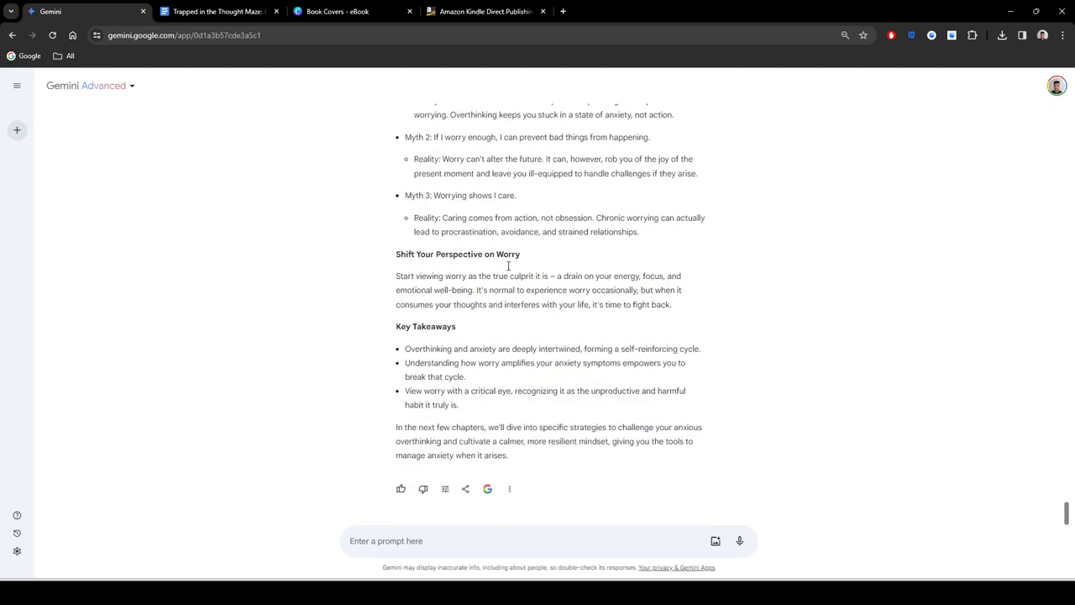
Step: Return to the Google Docs manuscript and insert a page break after the last paragraph of Chapter 5
click(215, 12)
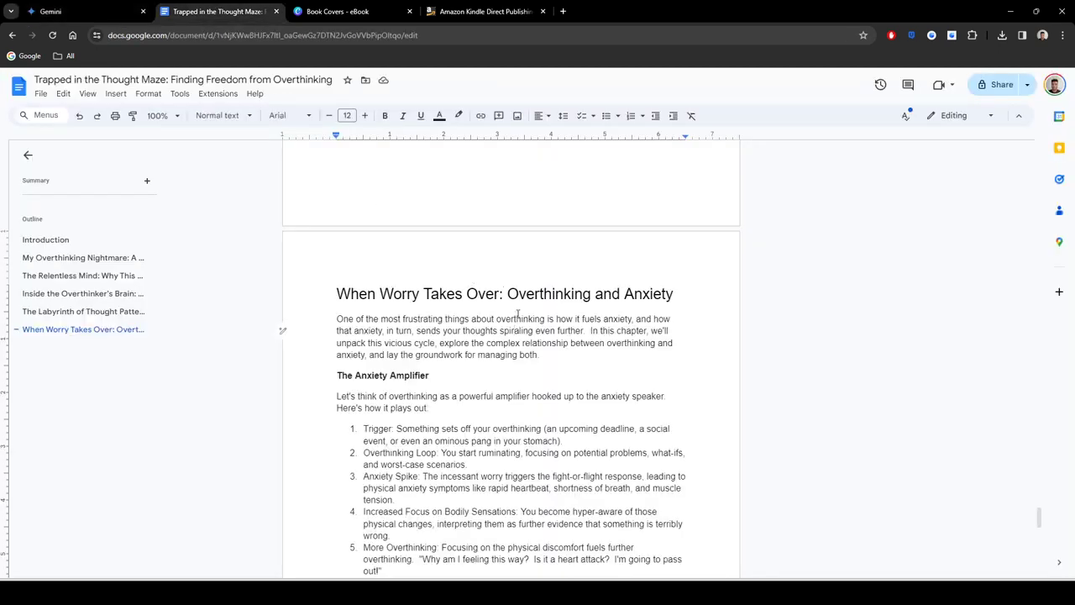
scroll(518, 314, down, 2)
scroll(518, 314, down, 10)
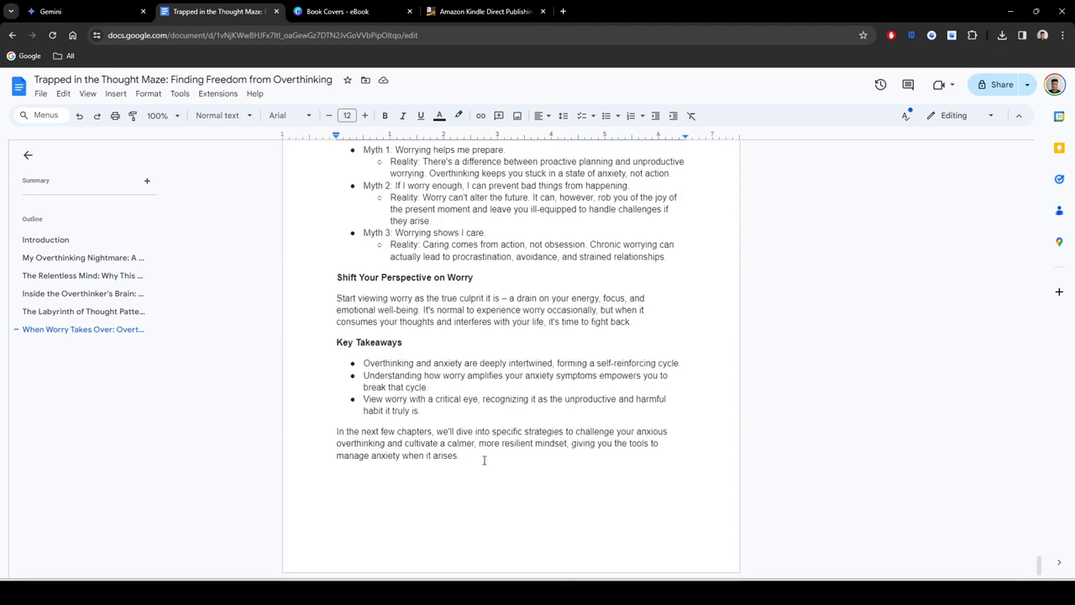
click(484, 460)
key(ctrl+Return)
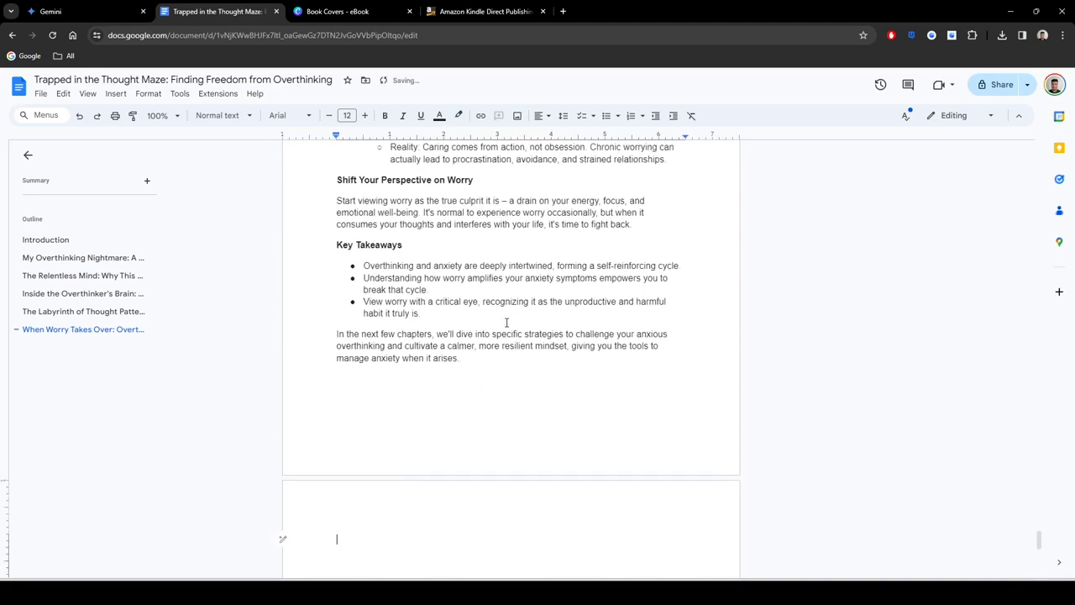
scroll(507, 322, up, 5)
scroll(496, 311, down, 8)
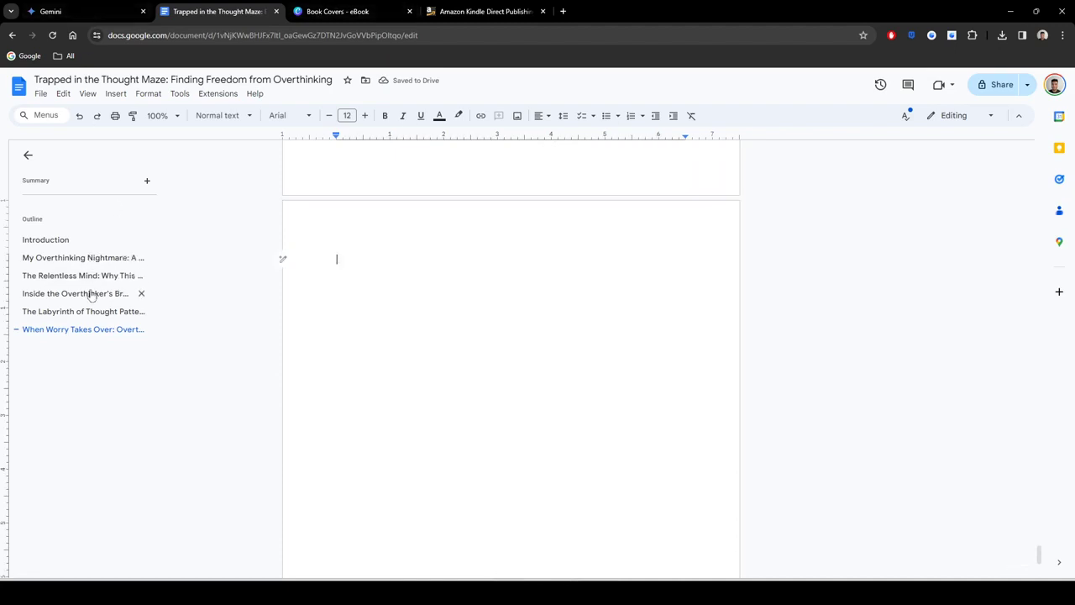
Step: Switch to Gemini and send the prompt "write chapter 6, make it long and keep it light-hearted"
click(109, 9)
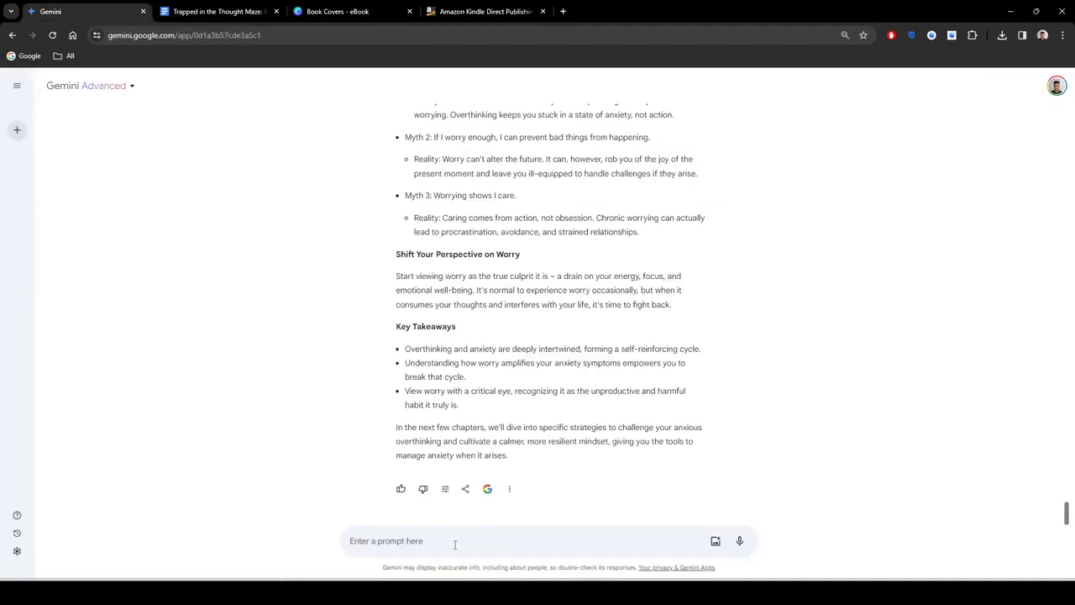
text(write chapter 6, make it long and keep it light-hearted)
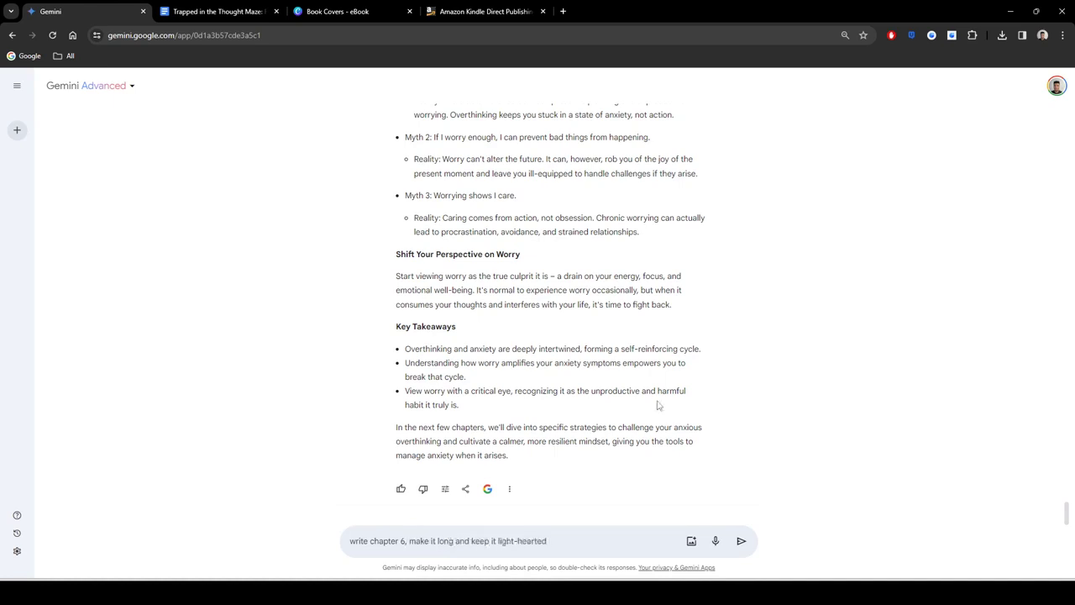
key(Return)
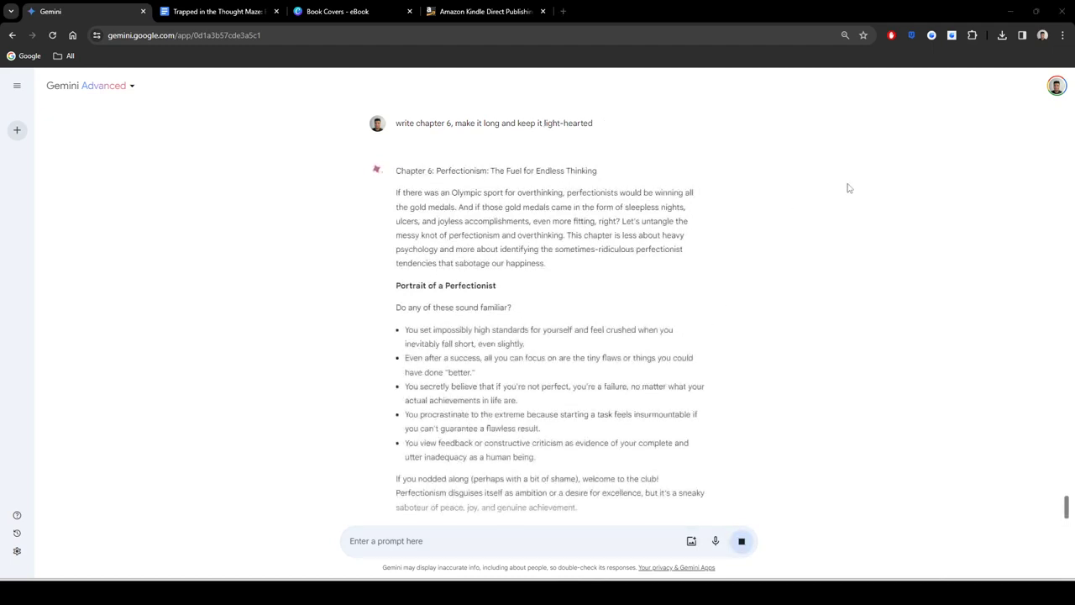
scroll(770, 243, up, 3)
scroll(655, 233, down, 3)
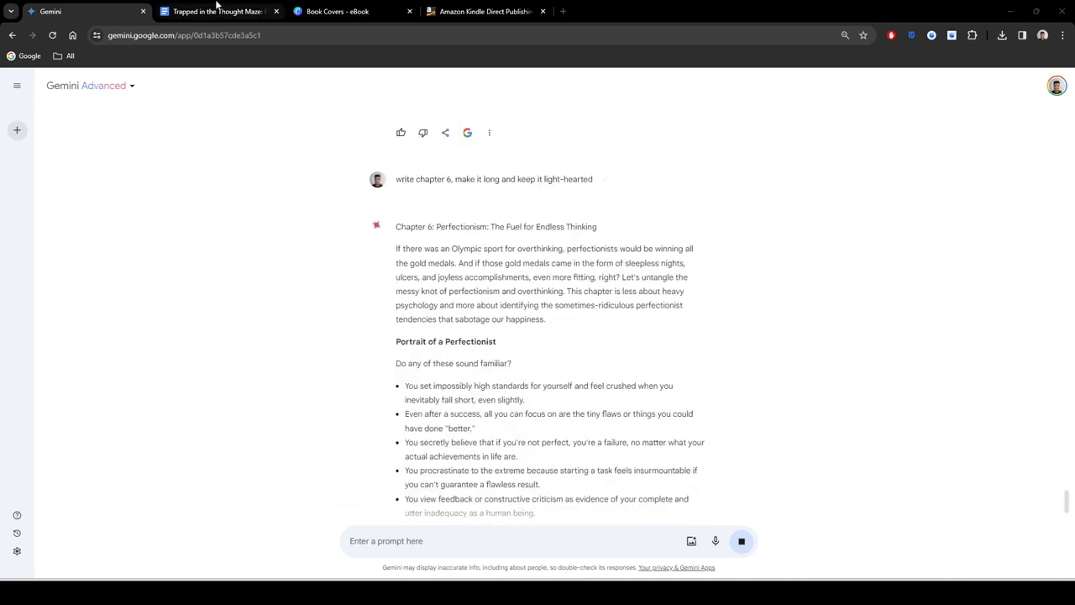
click(218, 10)
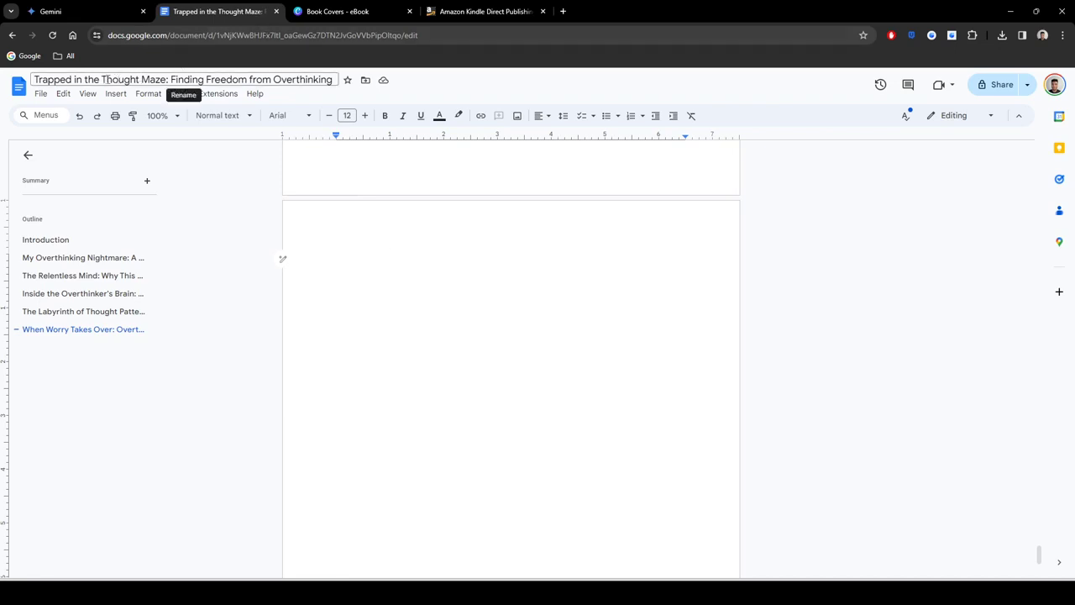
click(93, 11)
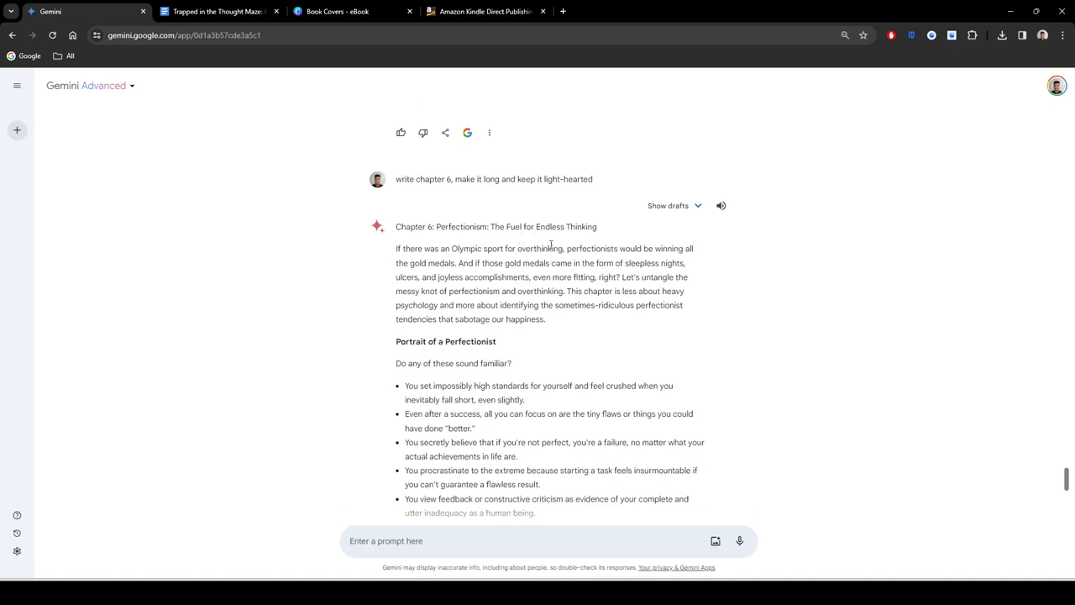
Step: Read through Gemini's Chapter 6 reply to check its tone, sections and humorous examples
scroll(518, 328, down, 4)
scroll(521, 316, down, 2)
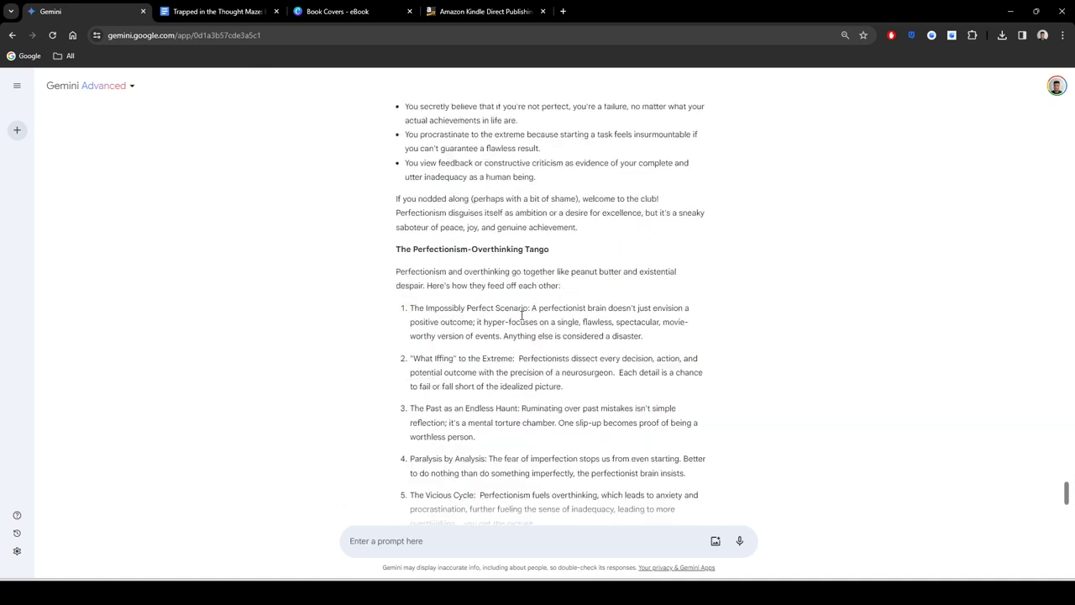
scroll(523, 314, down, 5)
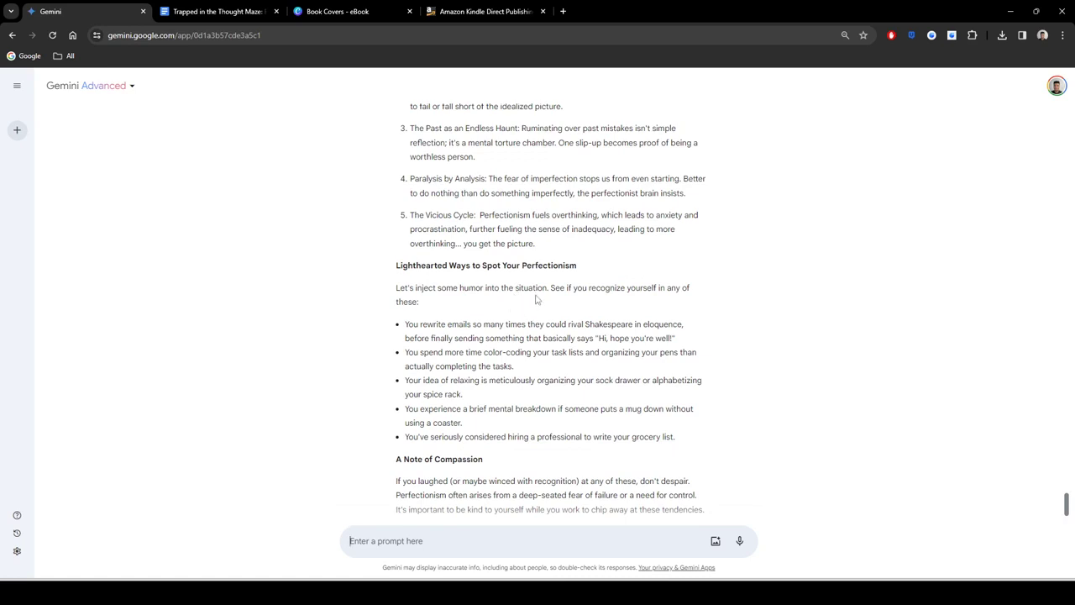
scroll(538, 302, down, 1)
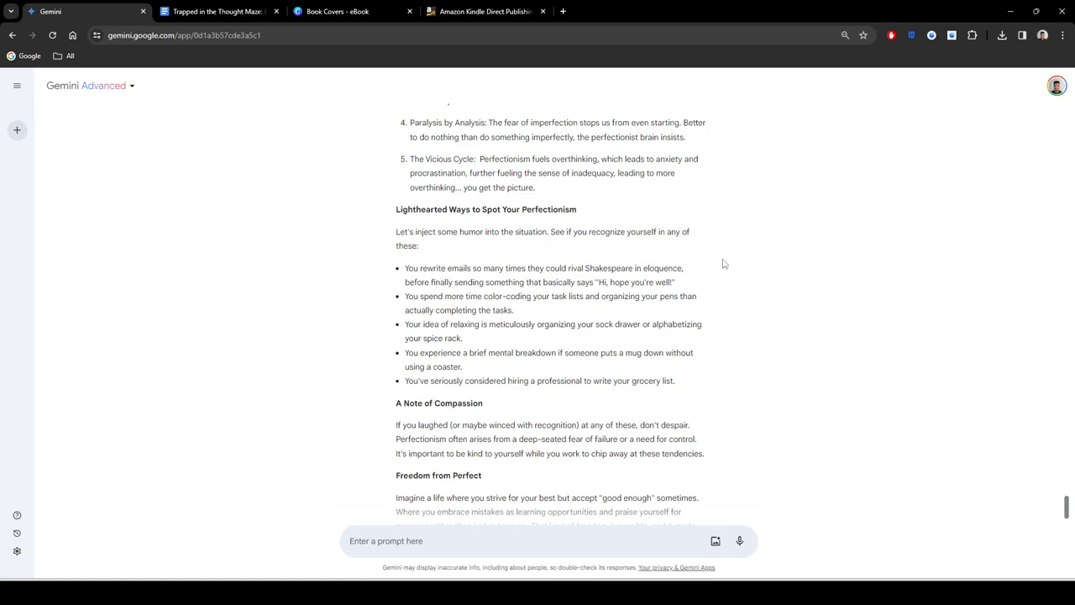
scroll(640, 332, down, 3)
scroll(634, 340, up, 10)
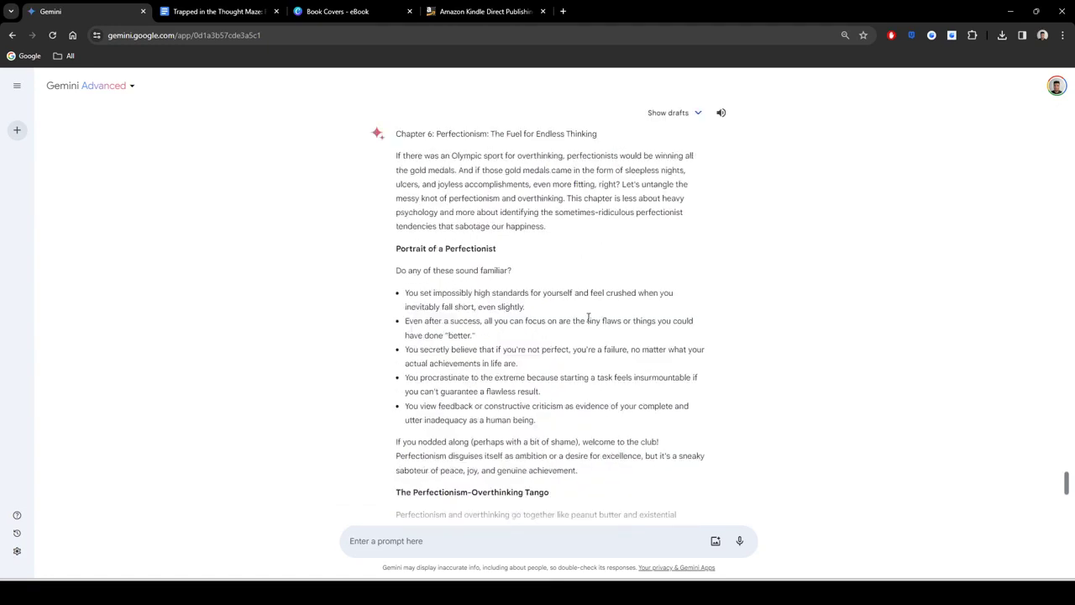
scroll(588, 318, up, 3)
scroll(579, 308, down, 8)
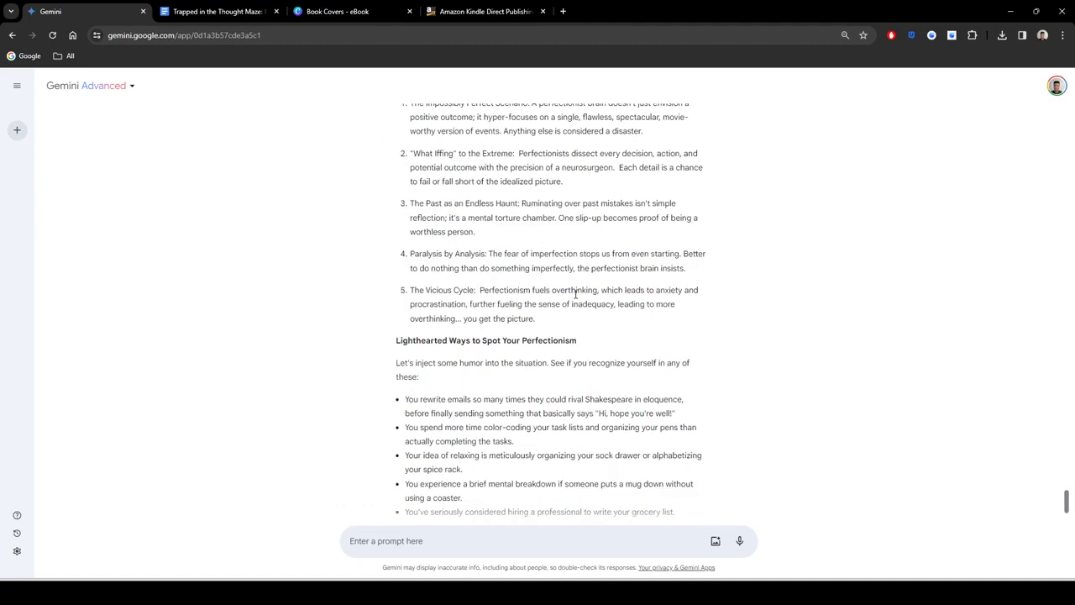
scroll(591, 336, down, 3)
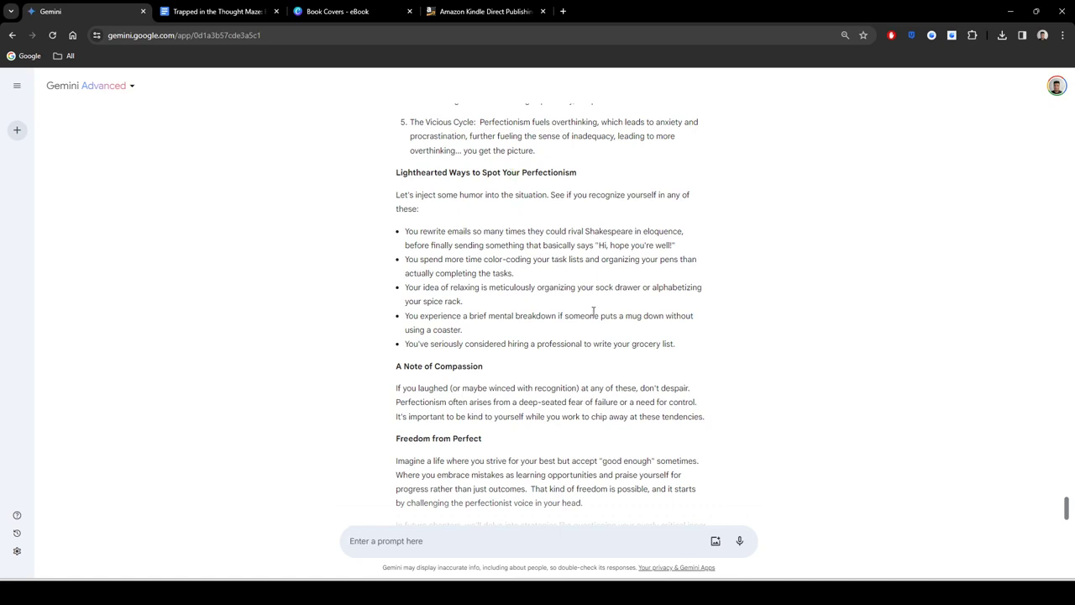
scroll(732, 299, down, 3)
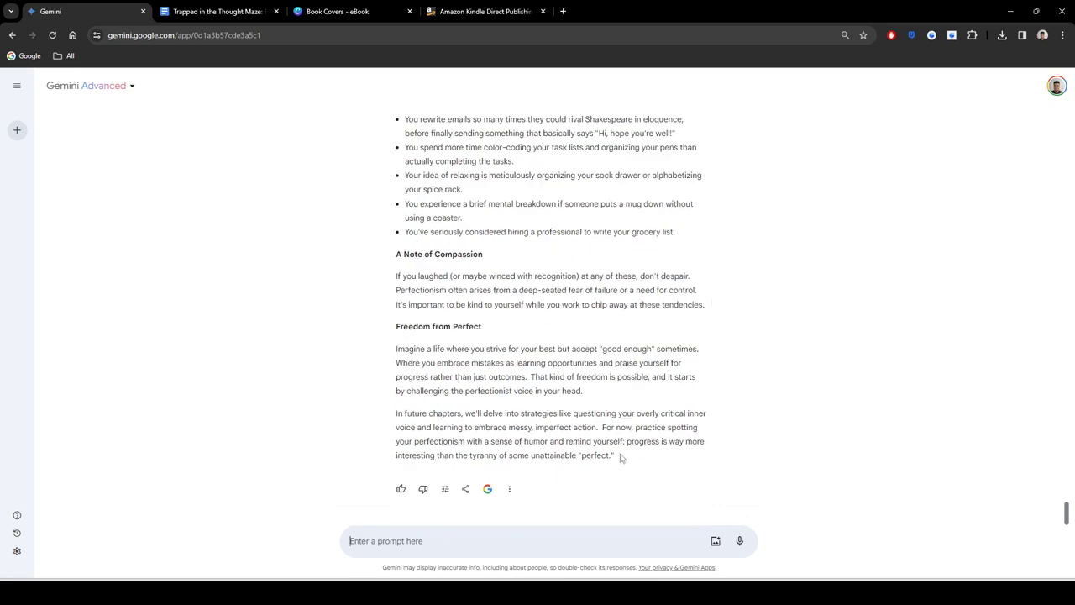
Step: Copy Gemini's Chapter 6 text without the "Chapter 6:" prefix and paste it onto the blank page after Chapter 5 in Google Docs
drag(619, 456, 436, 228)
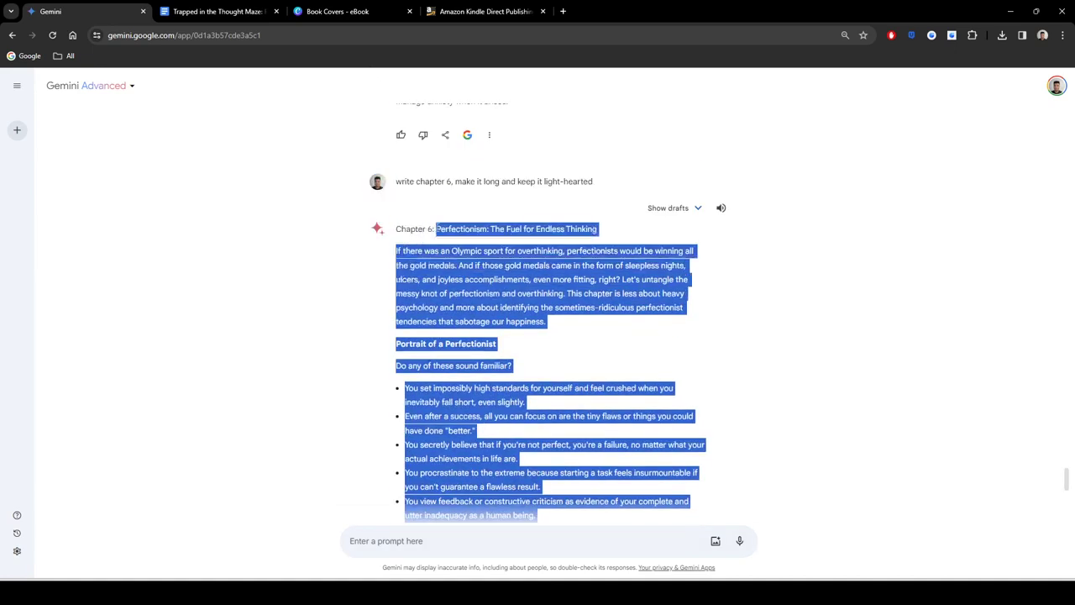
click(556, 266)
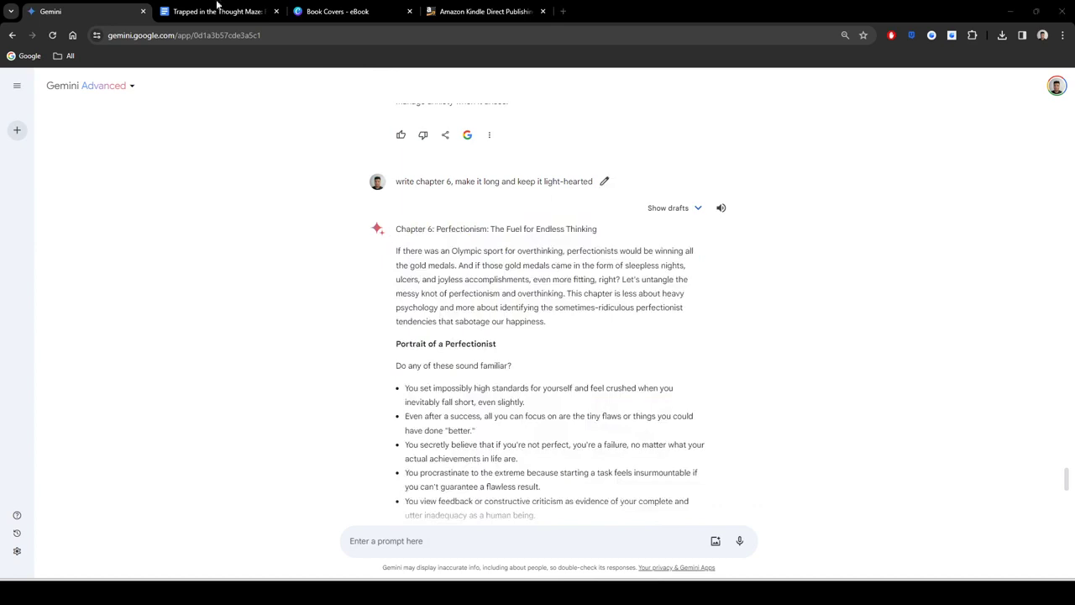
click(214, 11)
key(ctrl+v)
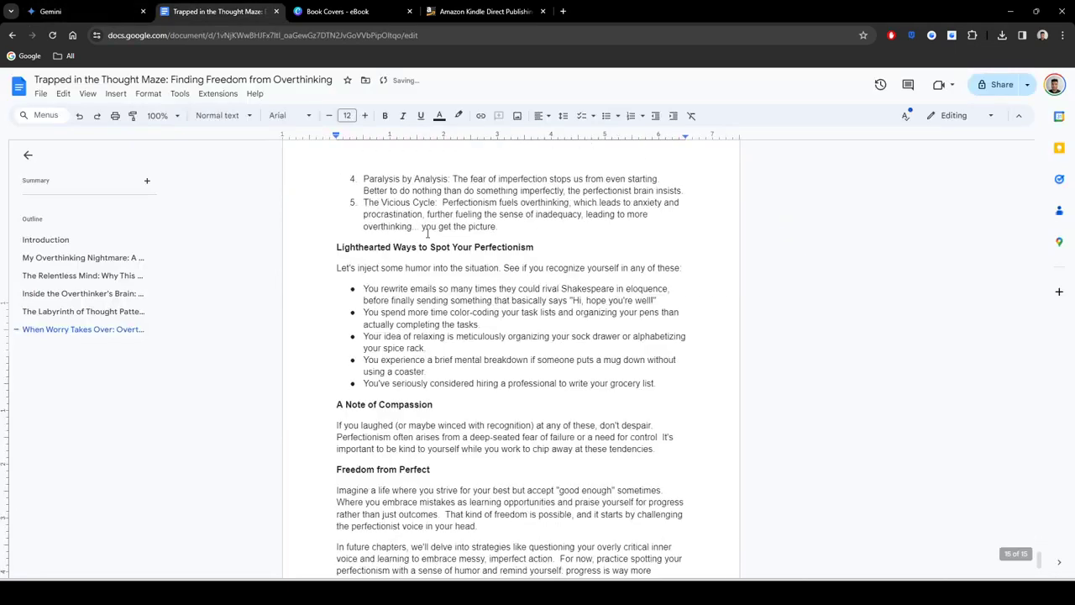
Step: Apply Heading 1 to the pasted Chapter 6 title "Perfectionism: The Fuel for Endless Thinking"
scroll(451, 367, up, 15)
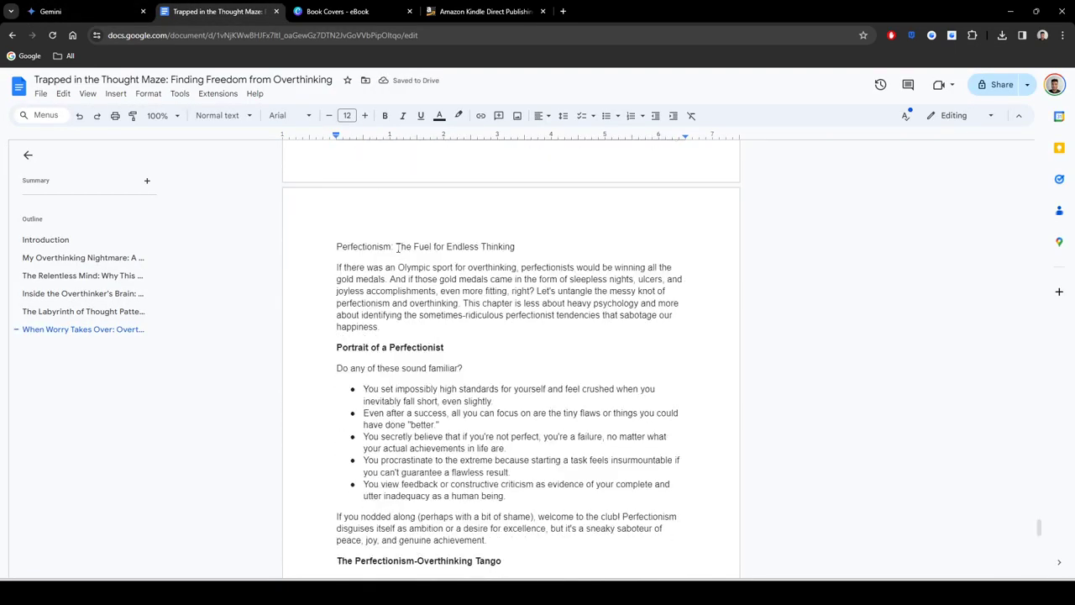
triple_click(397, 246)
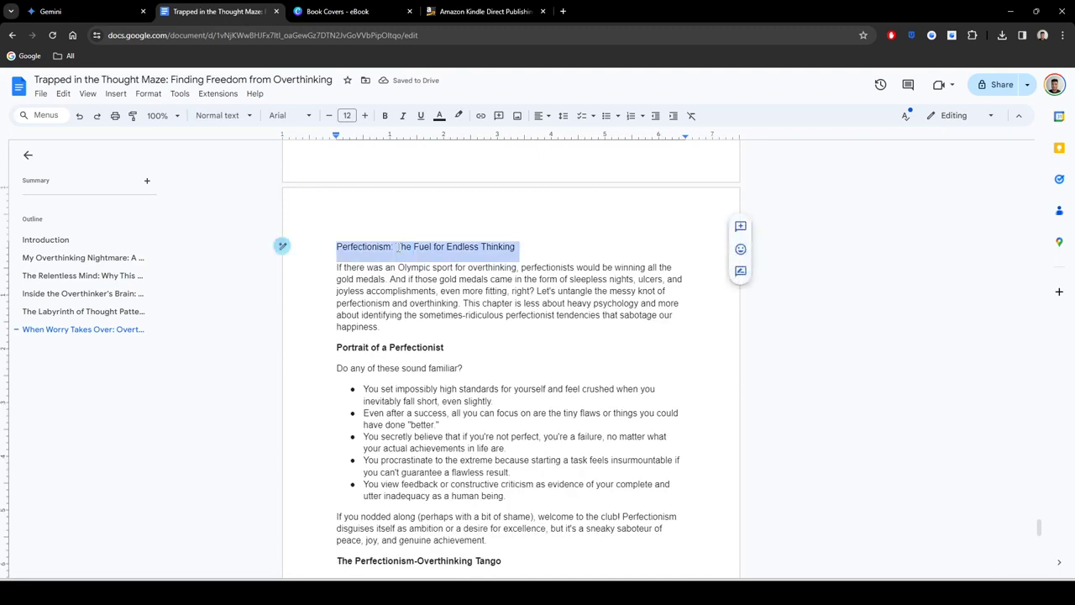
click(196, 119)
mouse_move(328, 267)
click(378, 256)
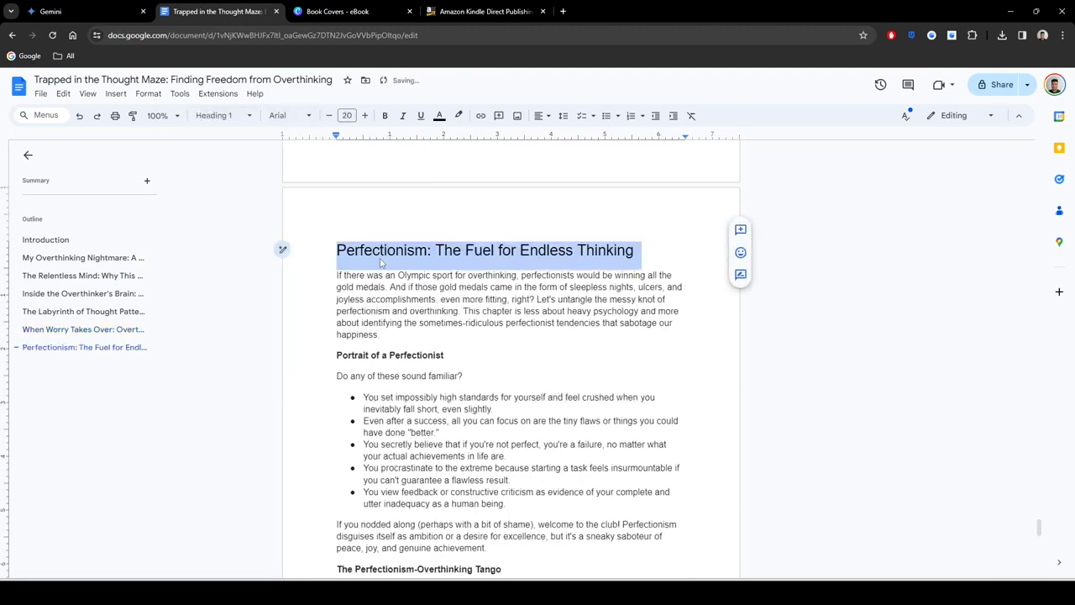
Step: Insert a page break after the last paragraph of the "Perfectionism: The Fuel for Endless Thinking" chapter
click(537, 288)
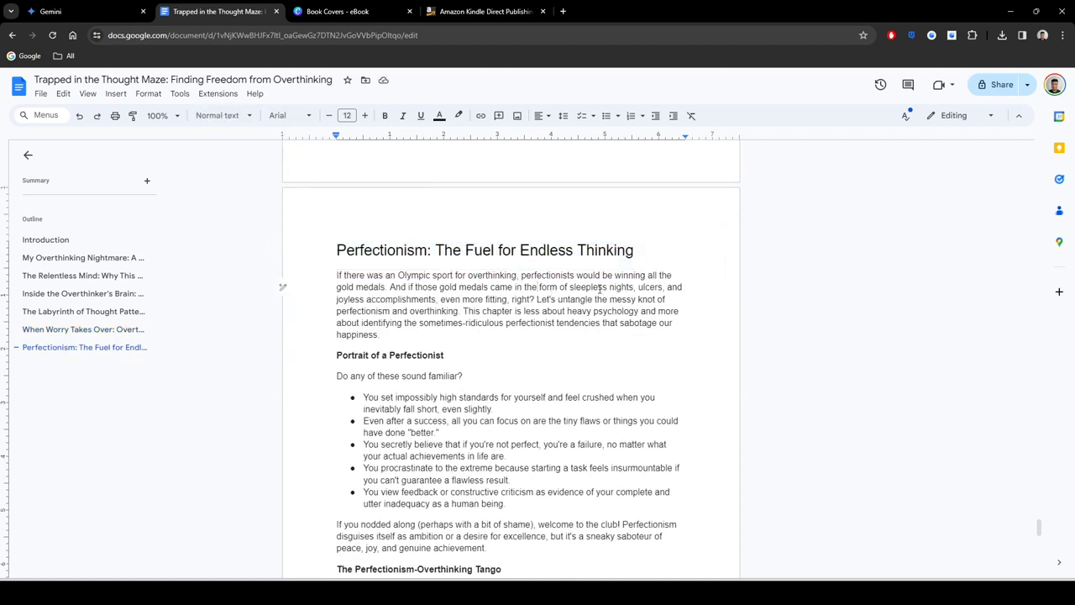
scroll(545, 291, down, 1)
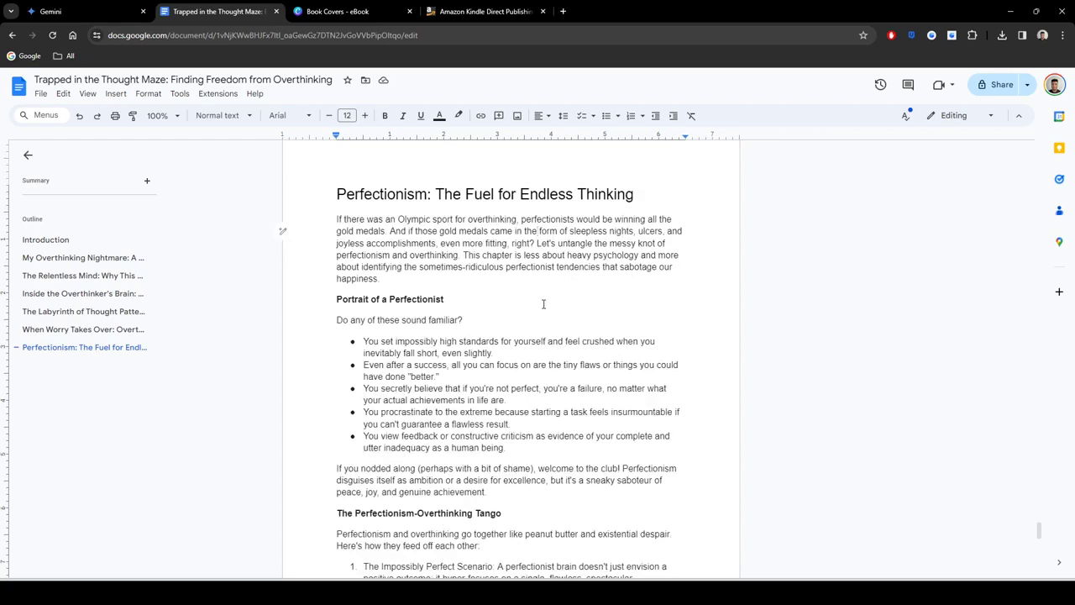
scroll(543, 304, down, 15)
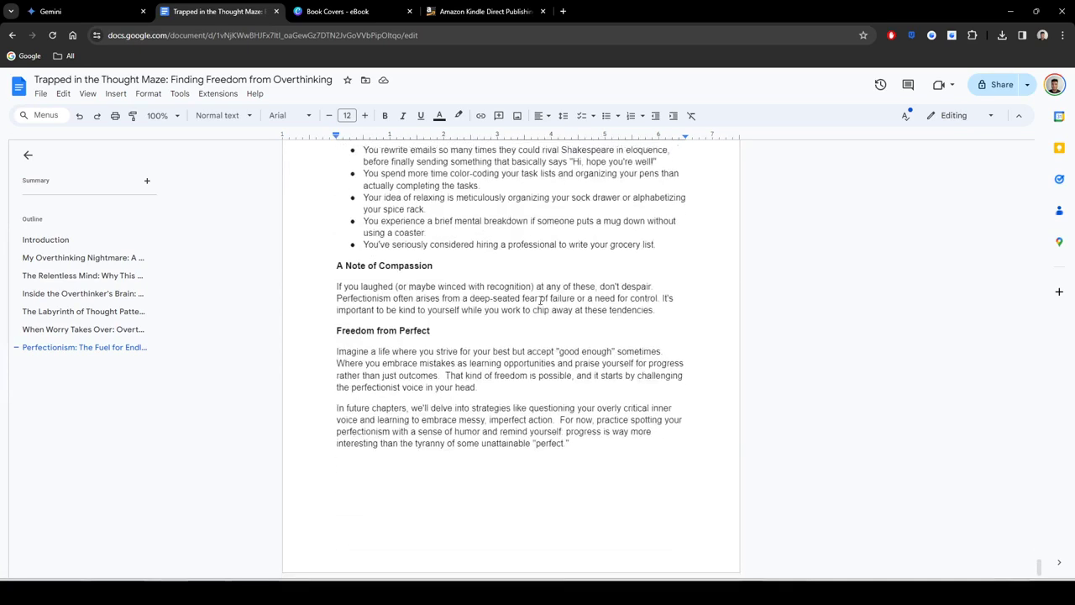
click(597, 444)
key(ctrl+Return)
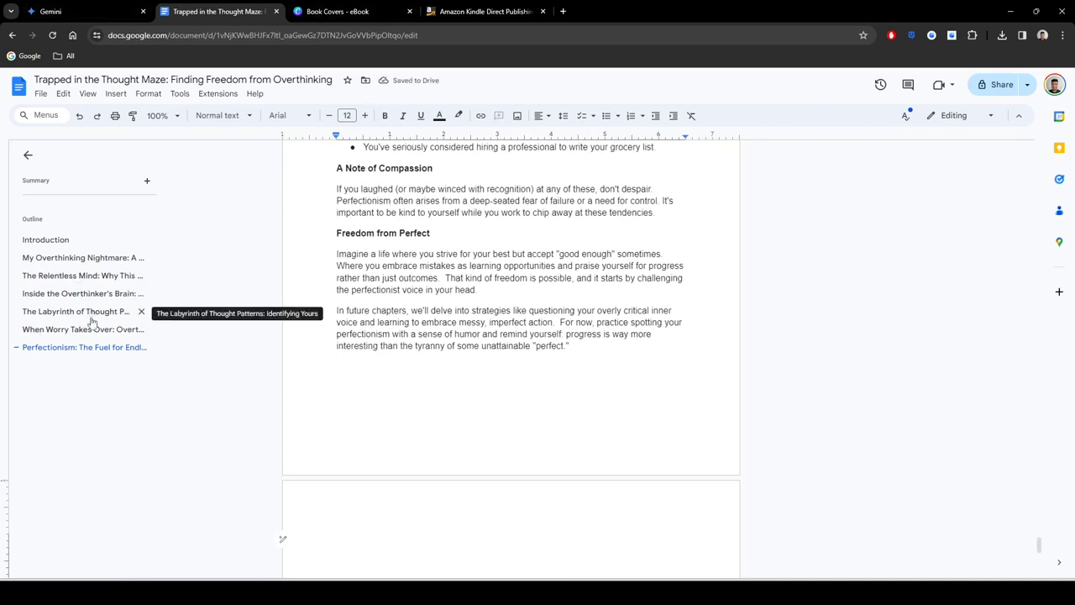
Step: Switch to Gemini and send the prompt "write chapter 7, detailed and as long as possible"
click(103, 11)
click(421, 540)
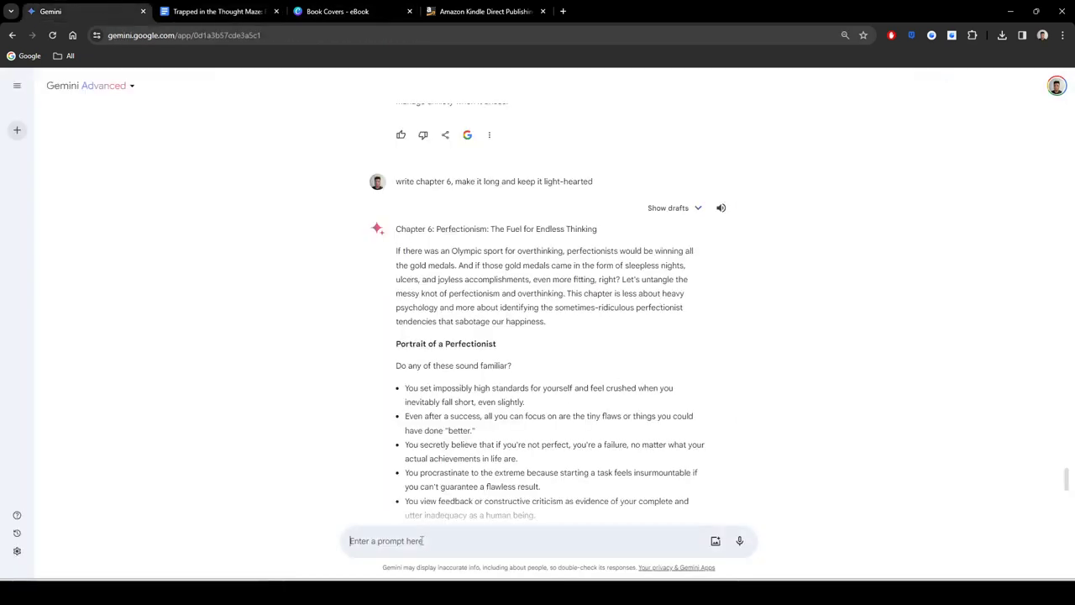
text(write chapter 7)
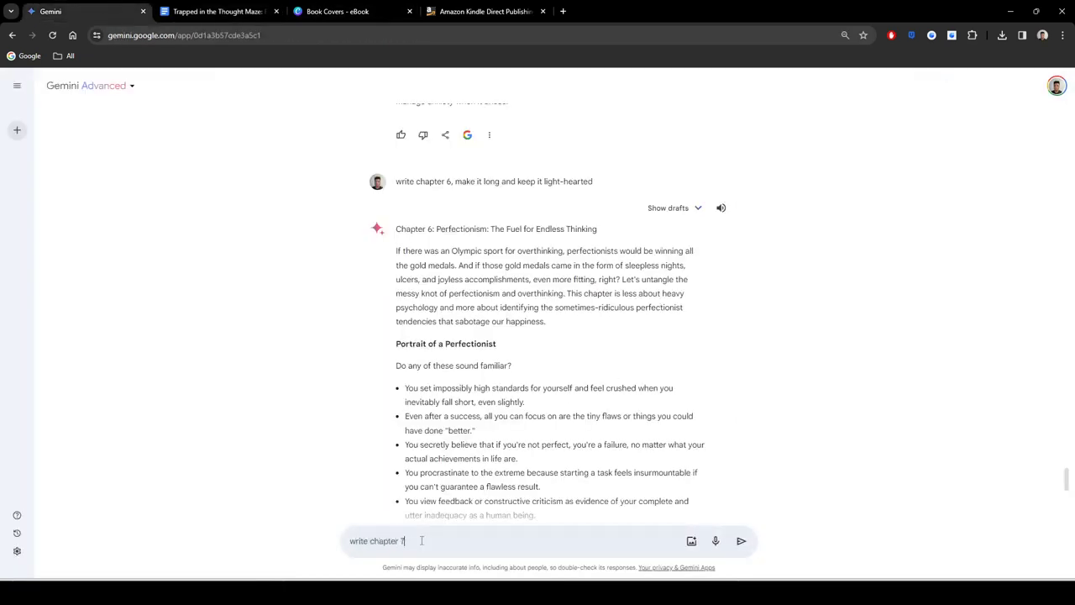
text(, detailed and as long as possible)
key(Return)
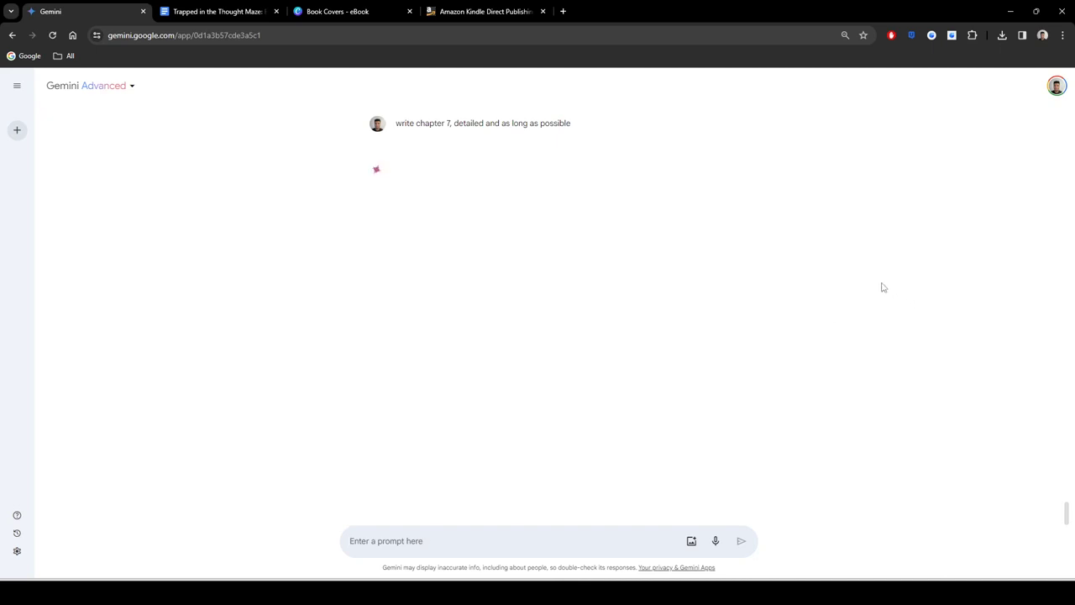
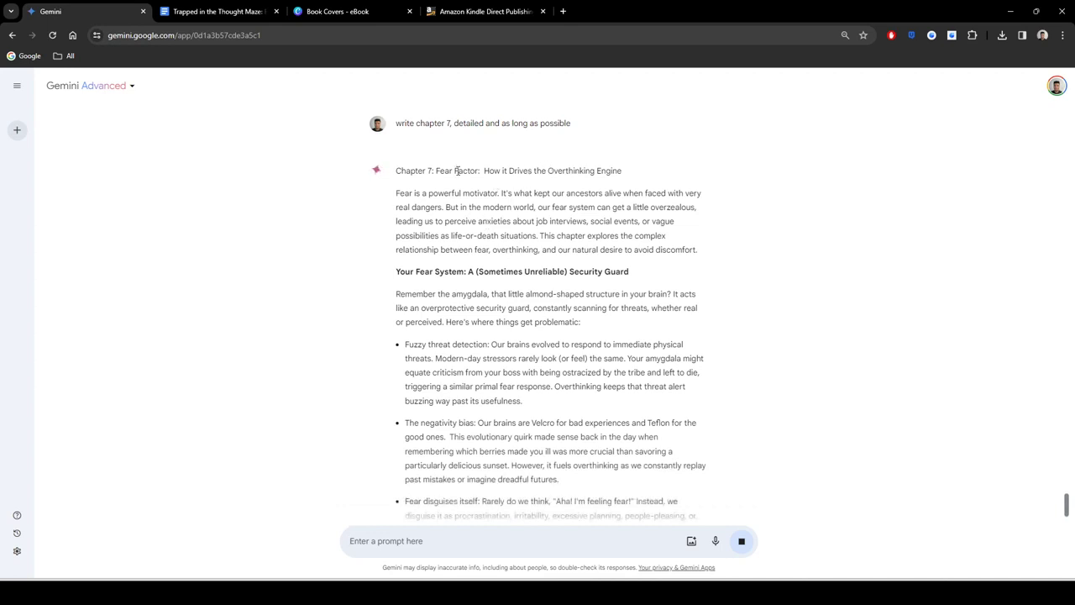
Step: Copy Gemini's Chapter 7 text without the "Chapter 7:" prefix and paste it onto the blank page after Chapter 6 in Google Docs
drag(436, 174, 617, 468)
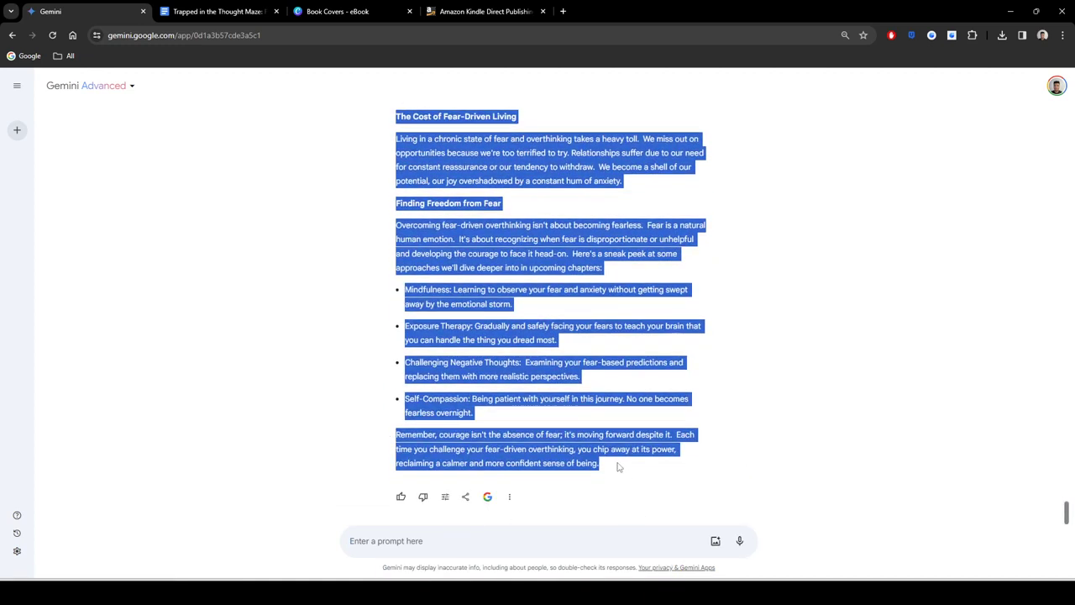
click(550, 393)
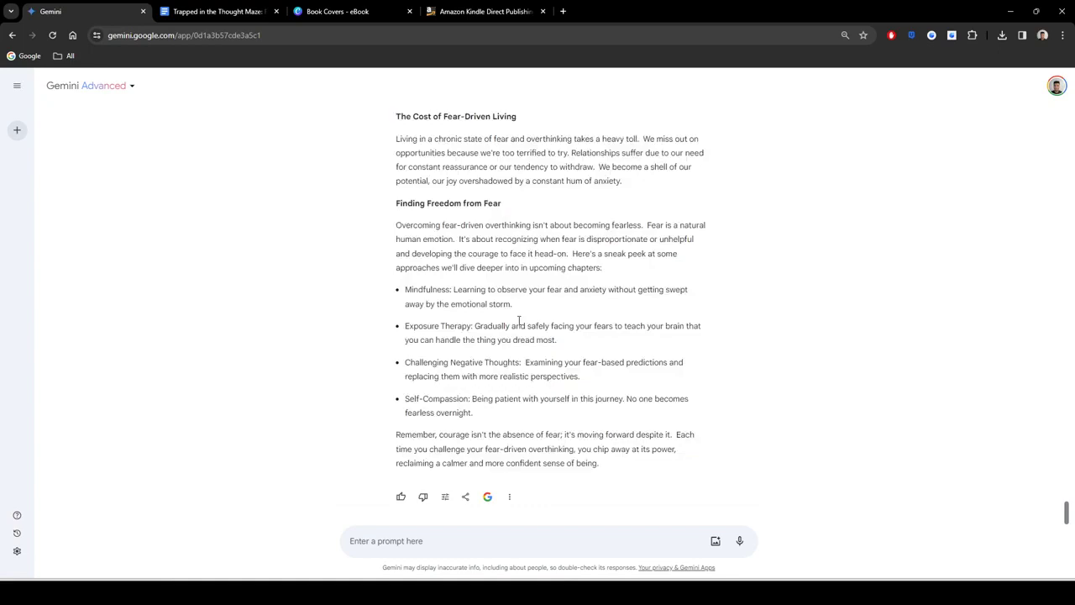
click(203, 11)
key(ctrl+v)
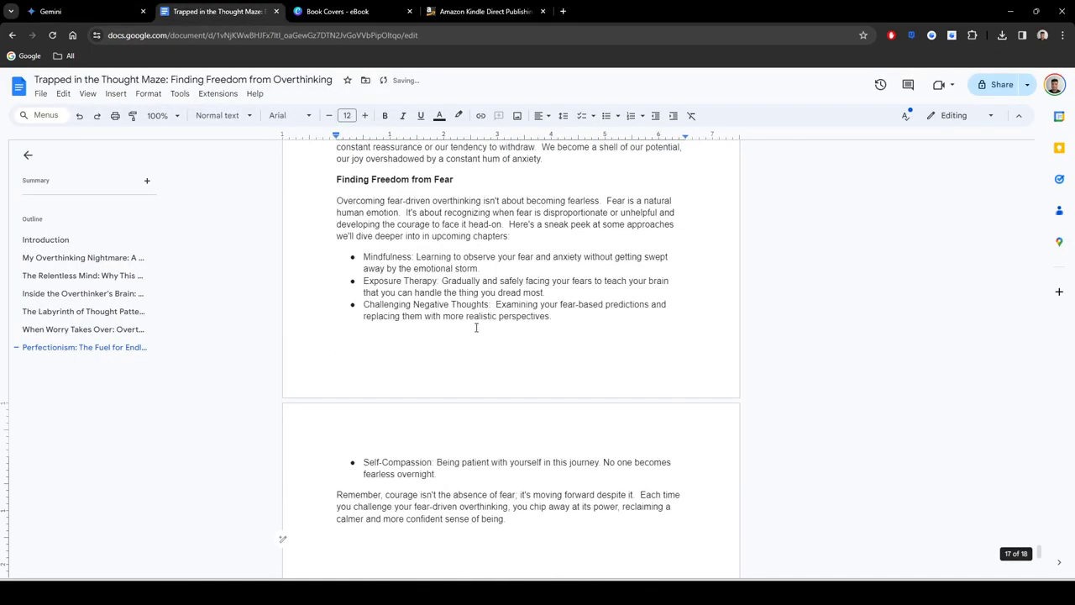
Step: Apply Heading 1 to the title "Fear Factor: How it Drives the Overthinking Engine" and remove the extra space after its colon
scroll(439, 335, up, 6)
scroll(428, 342, up, 10)
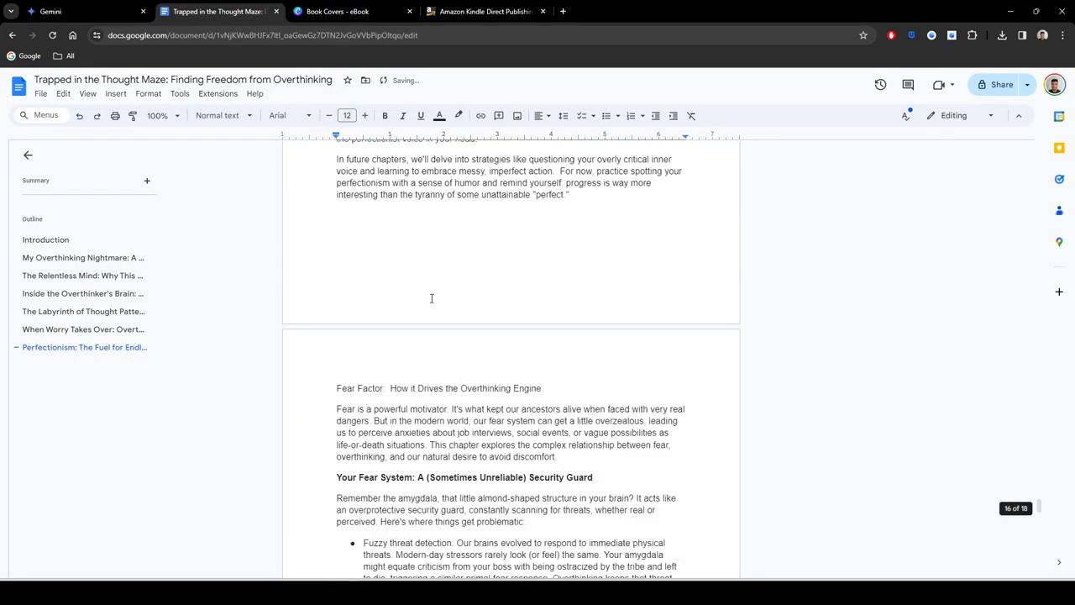
triple_click(472, 336)
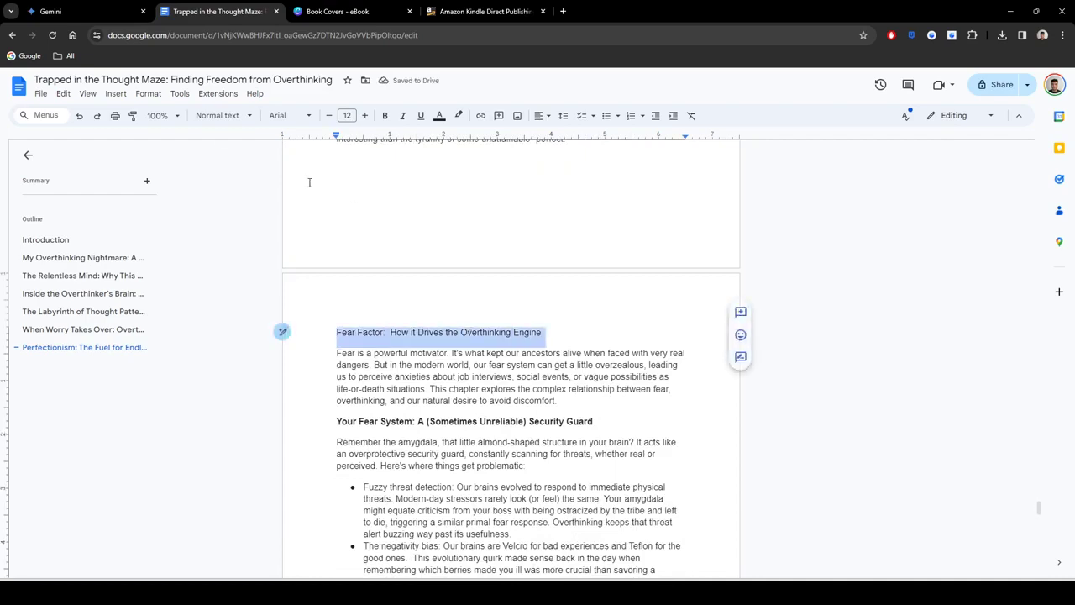
click(212, 118)
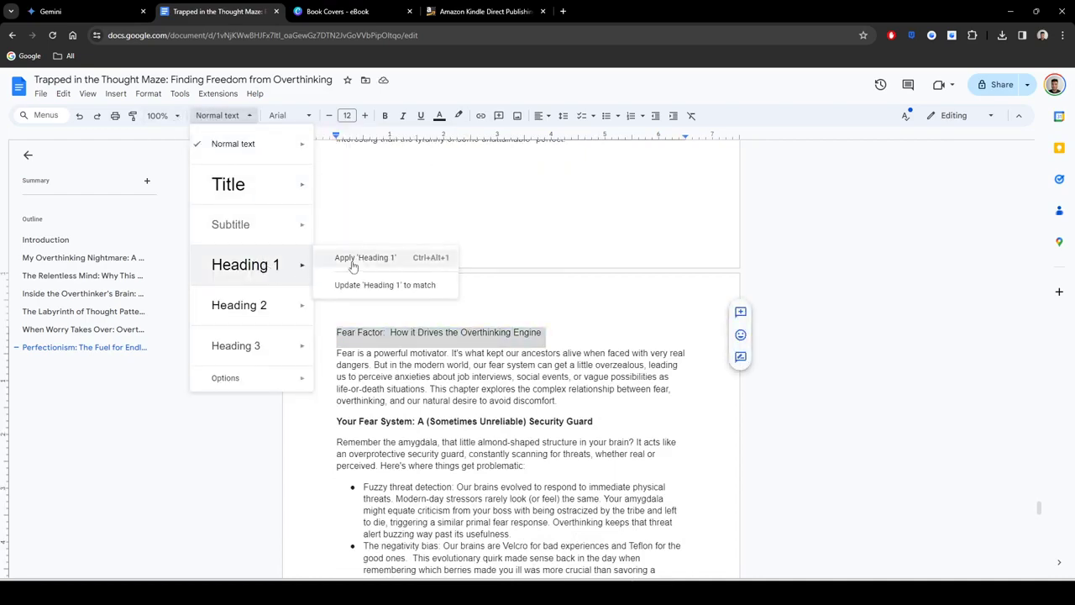
click(372, 257)
click(422, 335)
key(BackSpace)
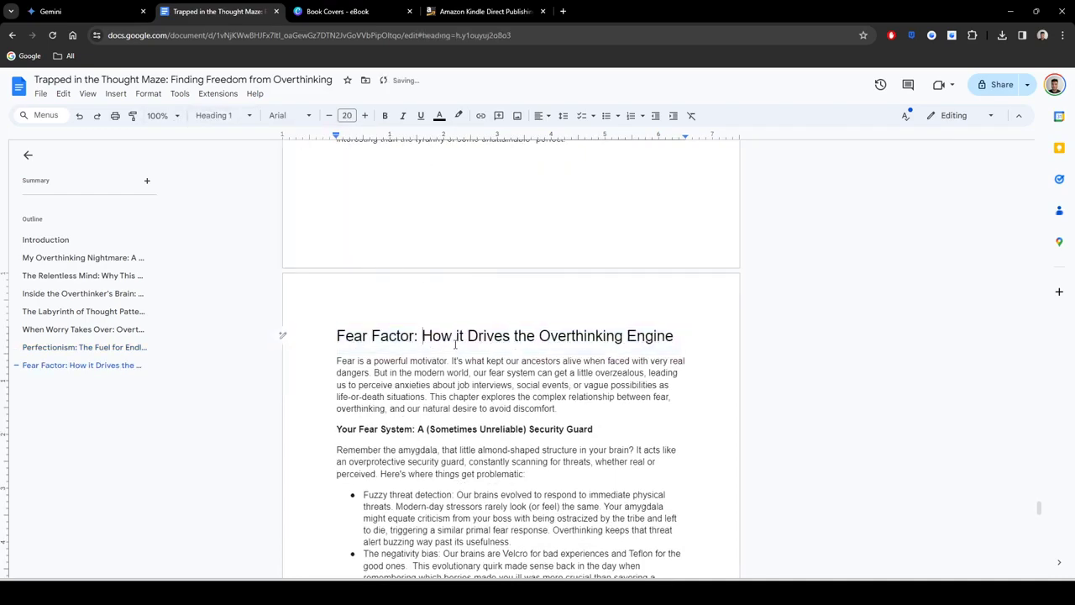
Step: Check the Chapter 6 and 7 headings and insert a page break after the last paragraph of the "Fear Factor" chapter
scroll(472, 326, up, 9)
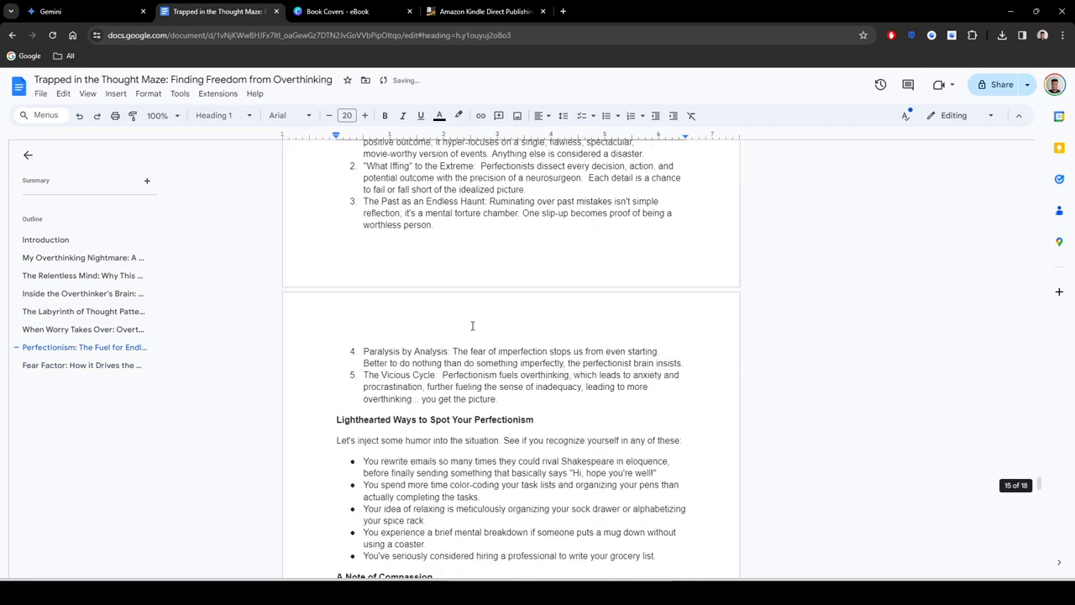
scroll(472, 326, up, 12)
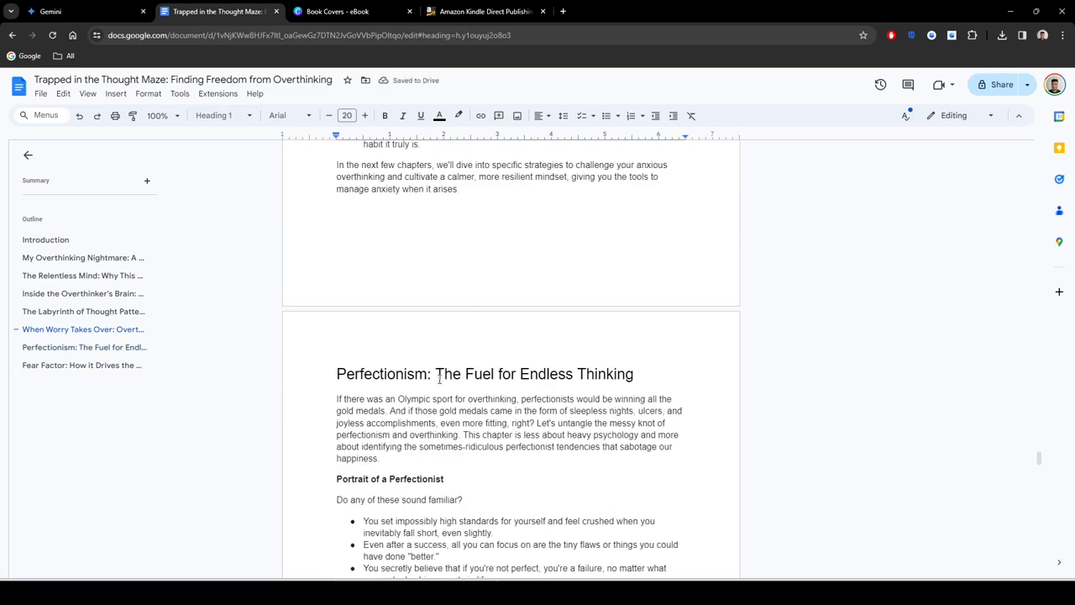
scroll(474, 378, down, 20)
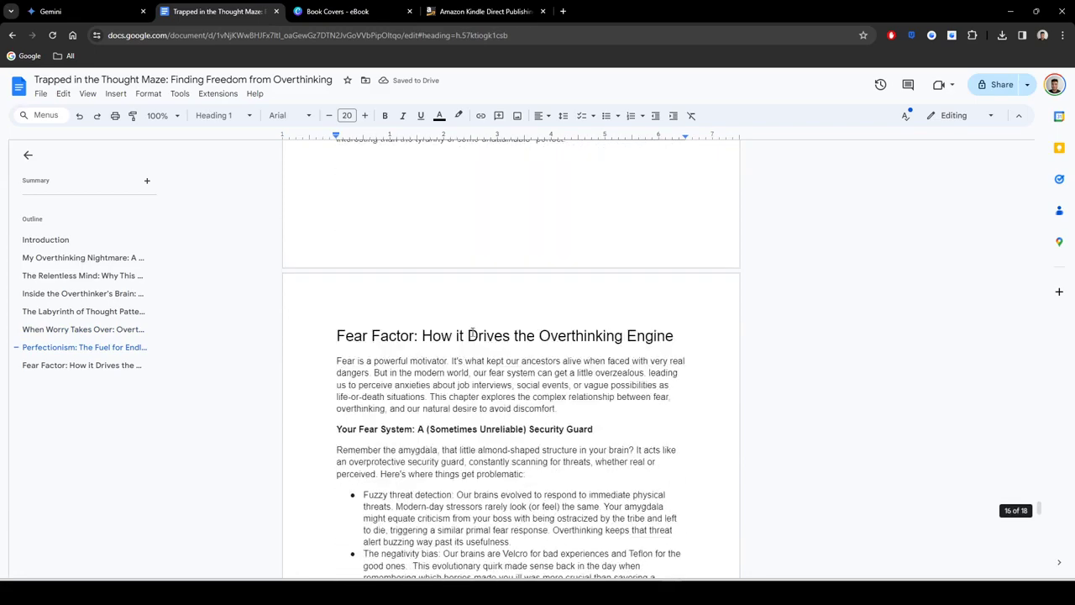
scroll(471, 334, down, 2)
click(497, 249)
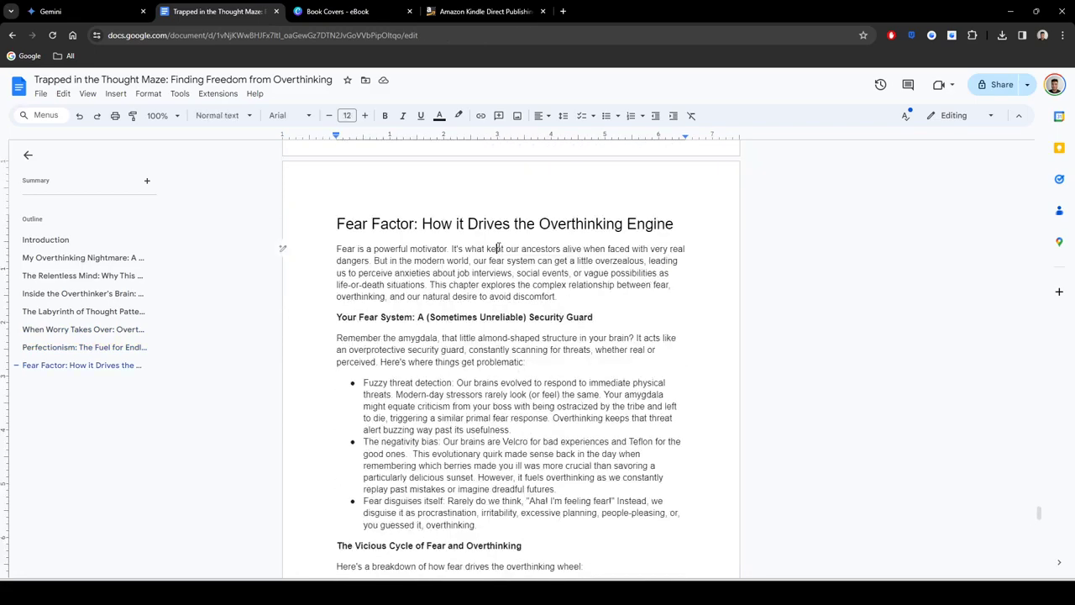
scroll(498, 289, down, 10)
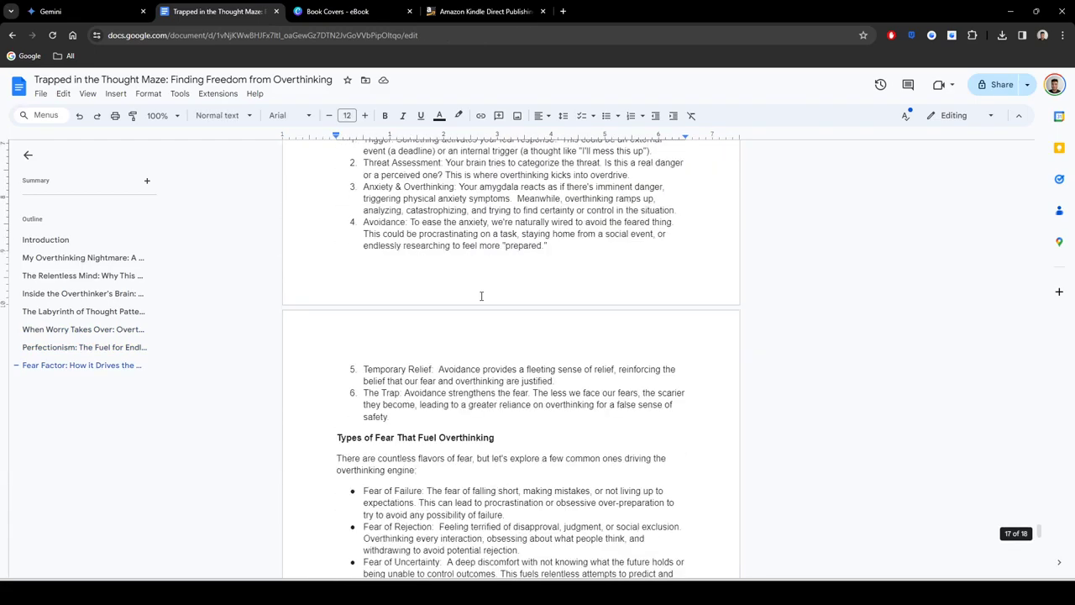
scroll(455, 302, down, 9)
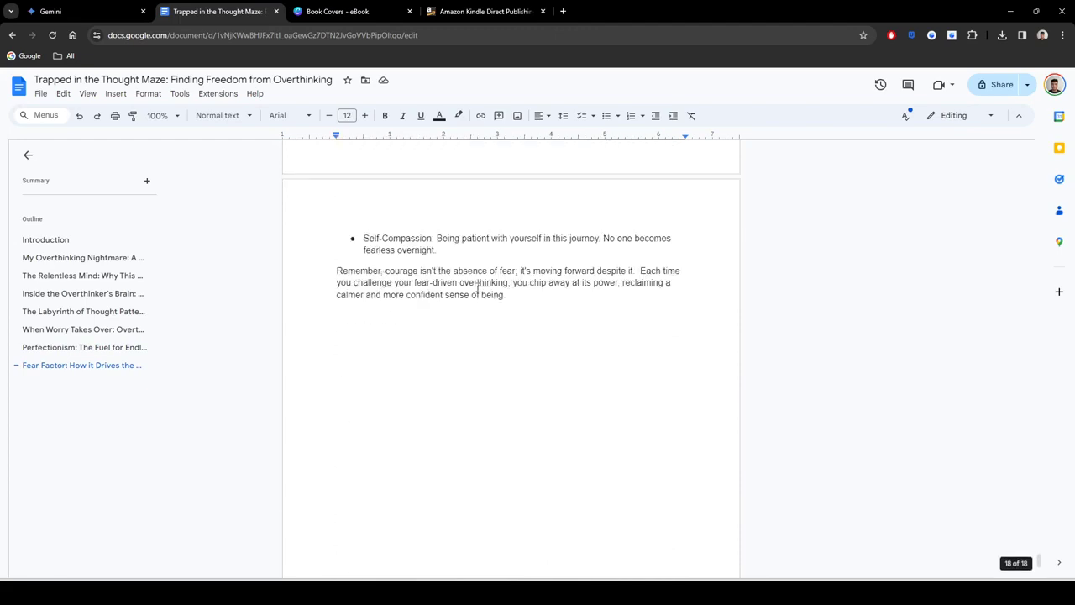
click(533, 298)
key(ctrl+Return)
scroll(517, 304, down, 3)
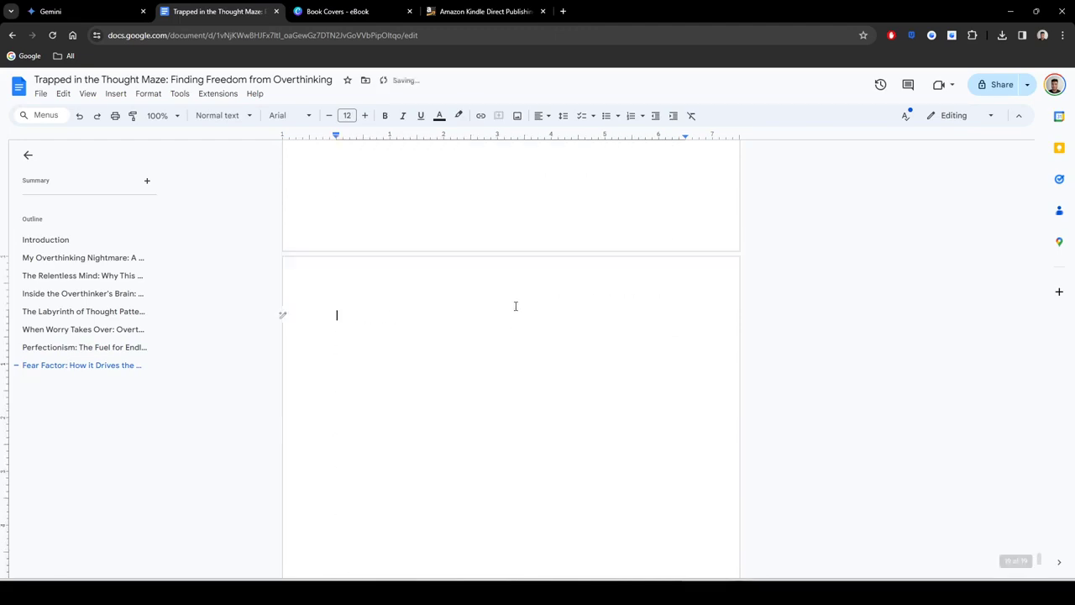
Step: Switch to Gemini and send the prompt "write chapter 8, detailed and as long as possible"
click(84, 11)
click(217, 11)
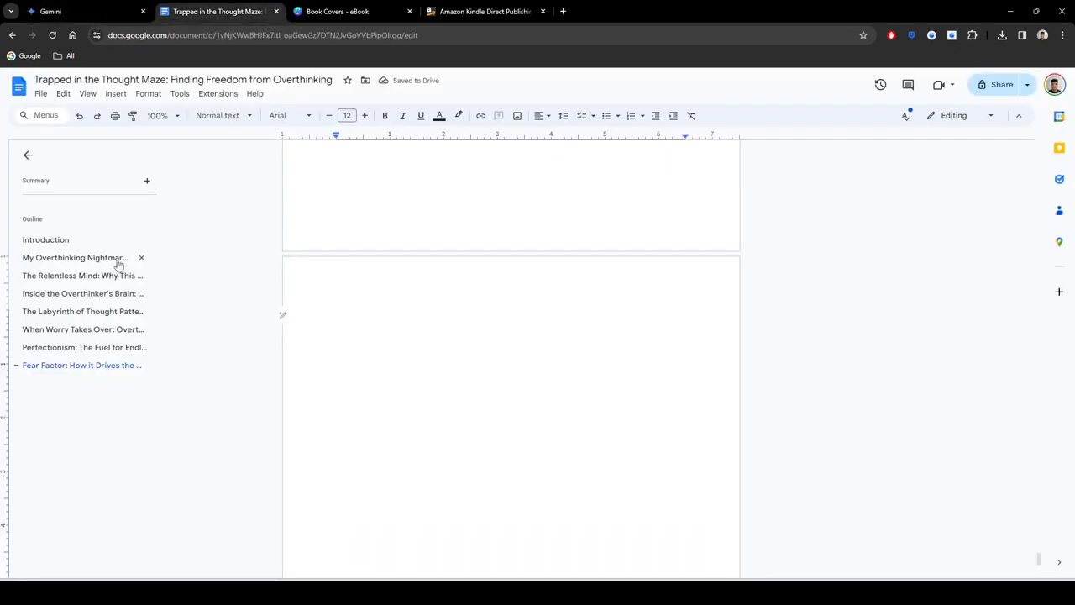
click(104, 10)
text(write chapter 8)
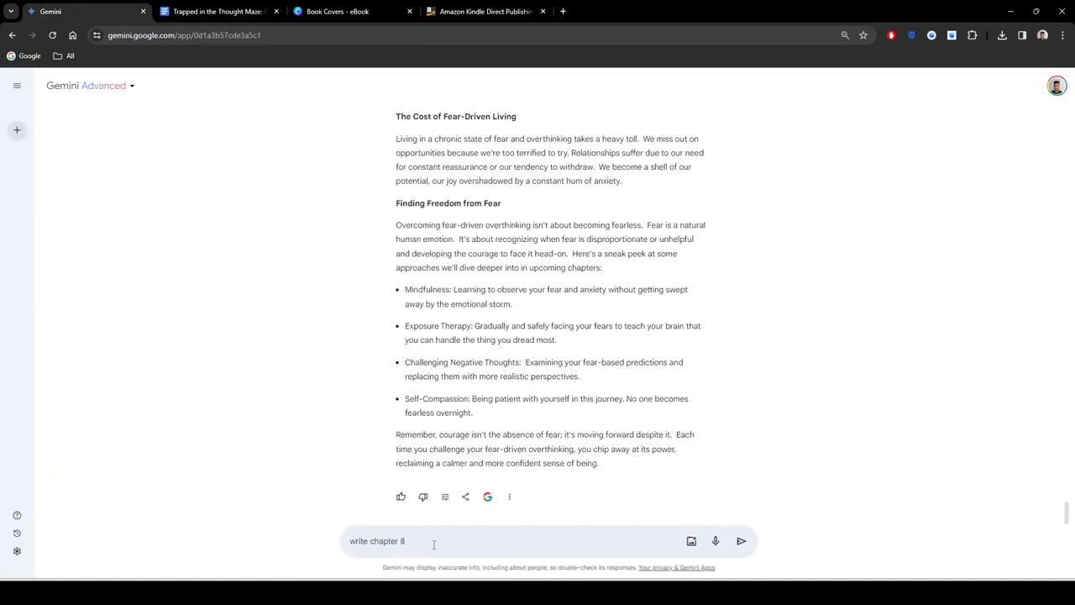
text(. detailed and as long as possible)
key(Return)
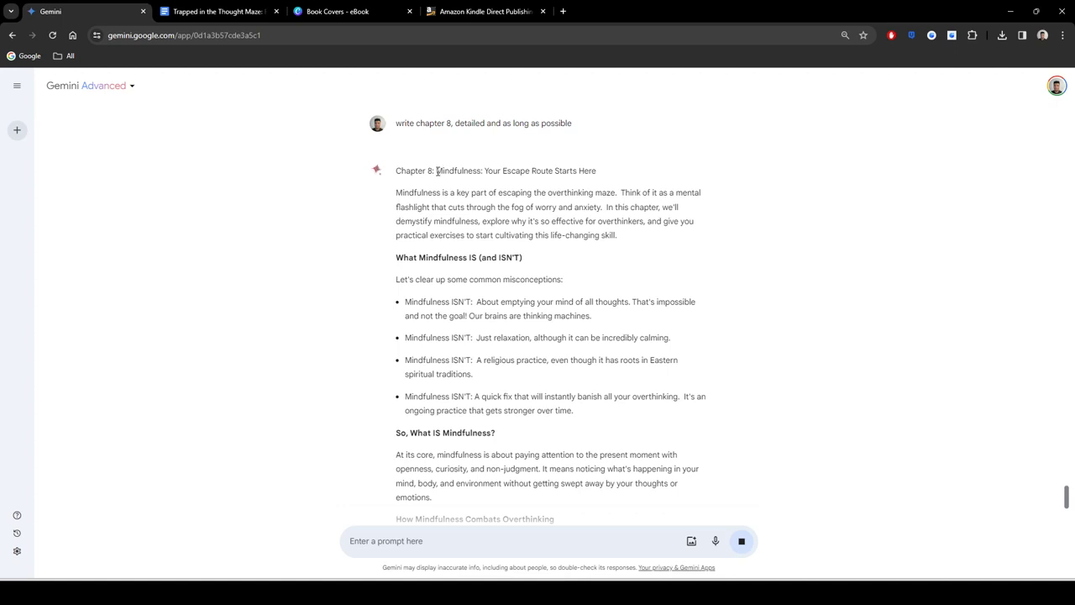
Step: Copy Gemini's Chapter 8 text without the "Chapter 8:" prefix and paste it onto the blank page after Chapter 7 in Google Docs
drag(438, 171, 683, 474)
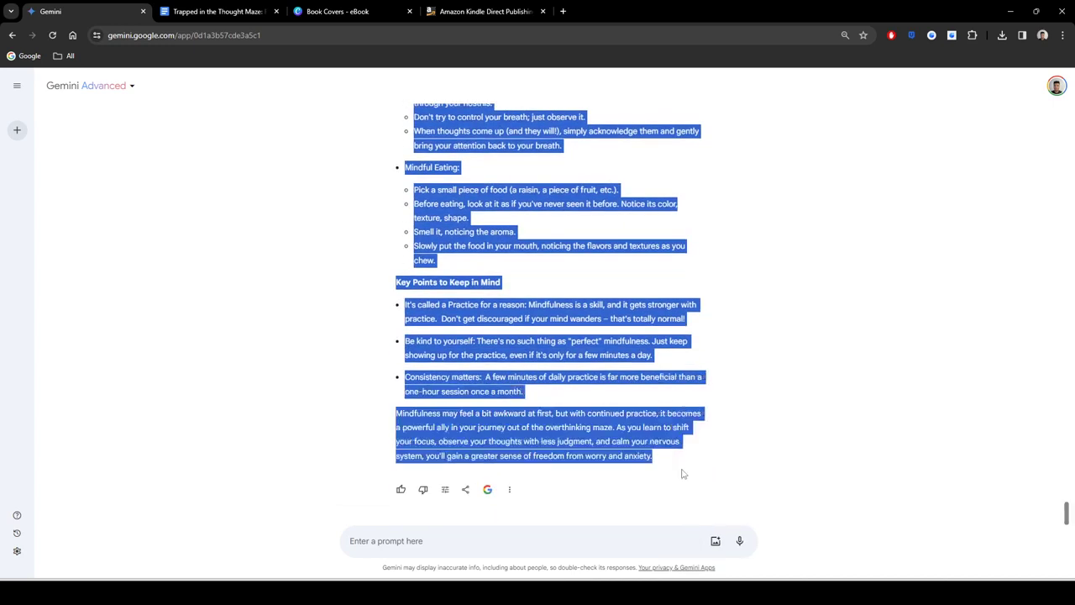
click(622, 352)
scroll(588, 361, up, 3)
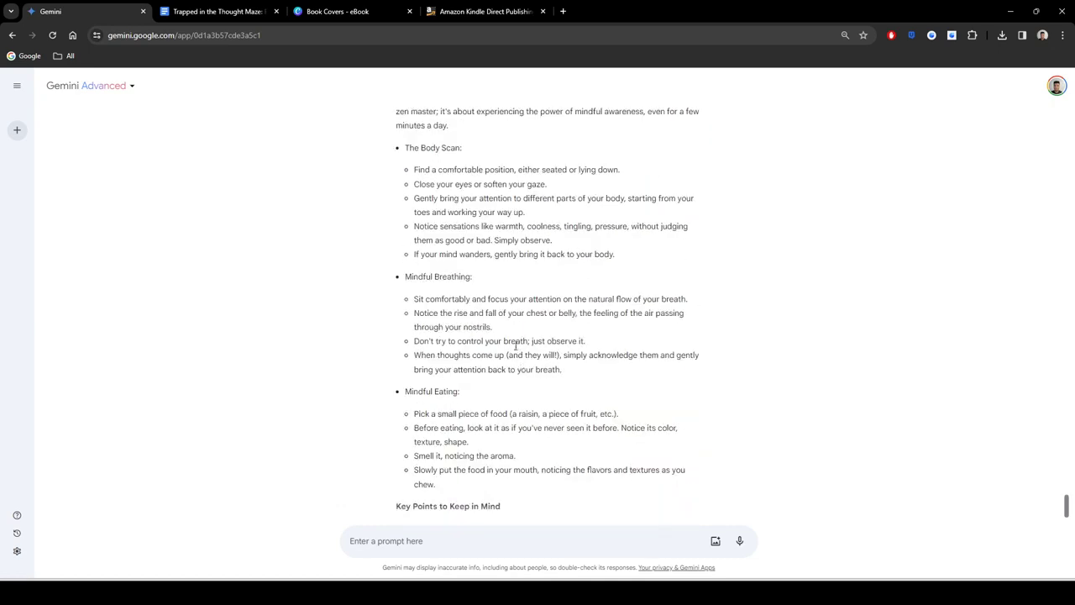
scroll(514, 346, up, 3)
scroll(501, 334, up, 6)
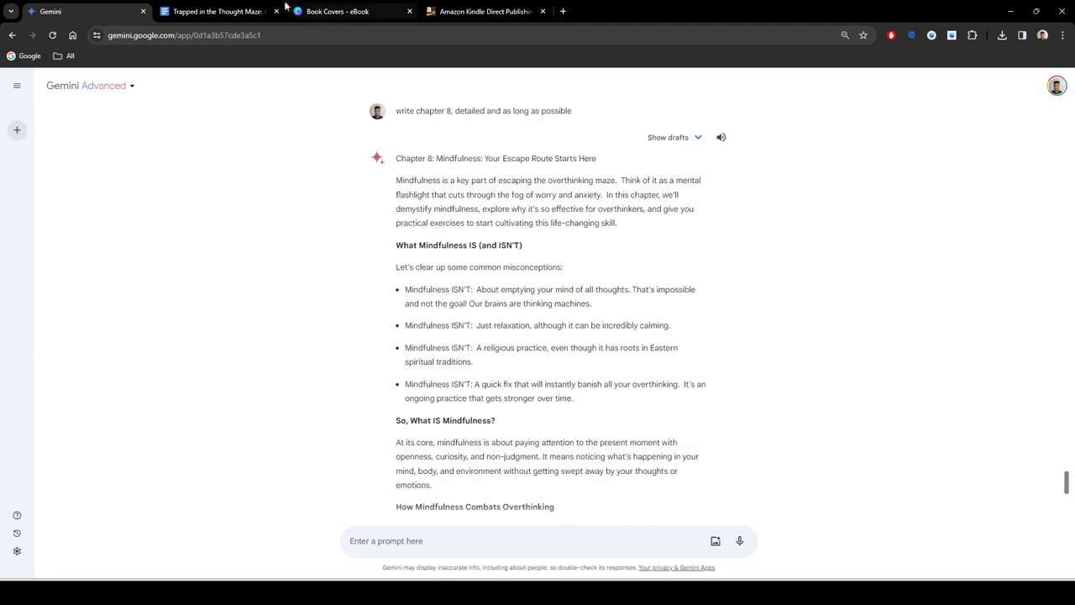
click(212, 11)
key(ctrl+v)
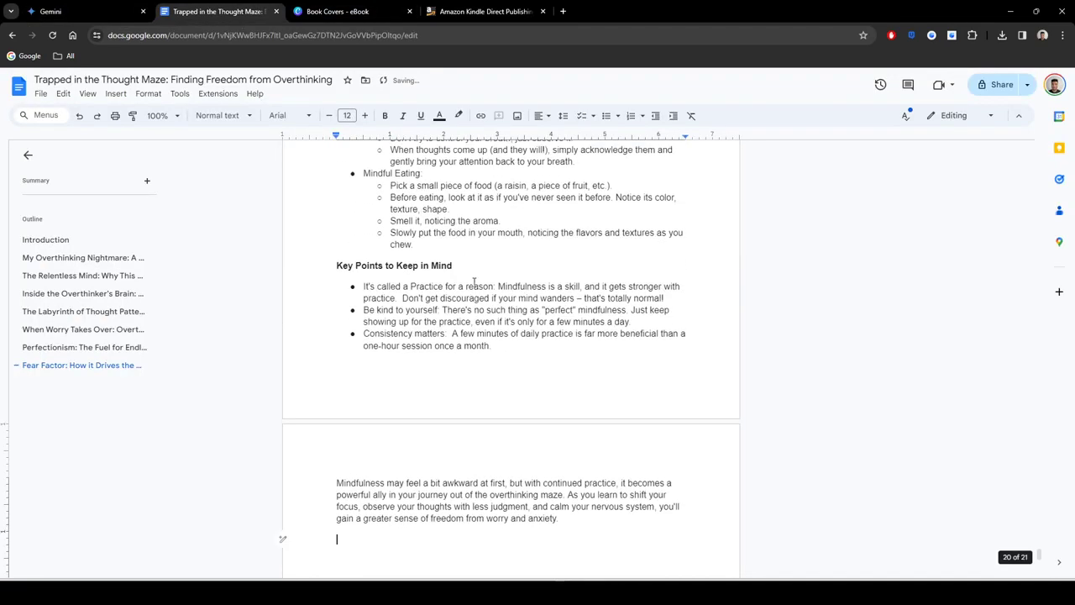
Step: Apply Heading 1 to the pasted Chapter 8 title "Mindfulness: Your Escape Route Starts Here"
scroll(450, 288, up, 10)
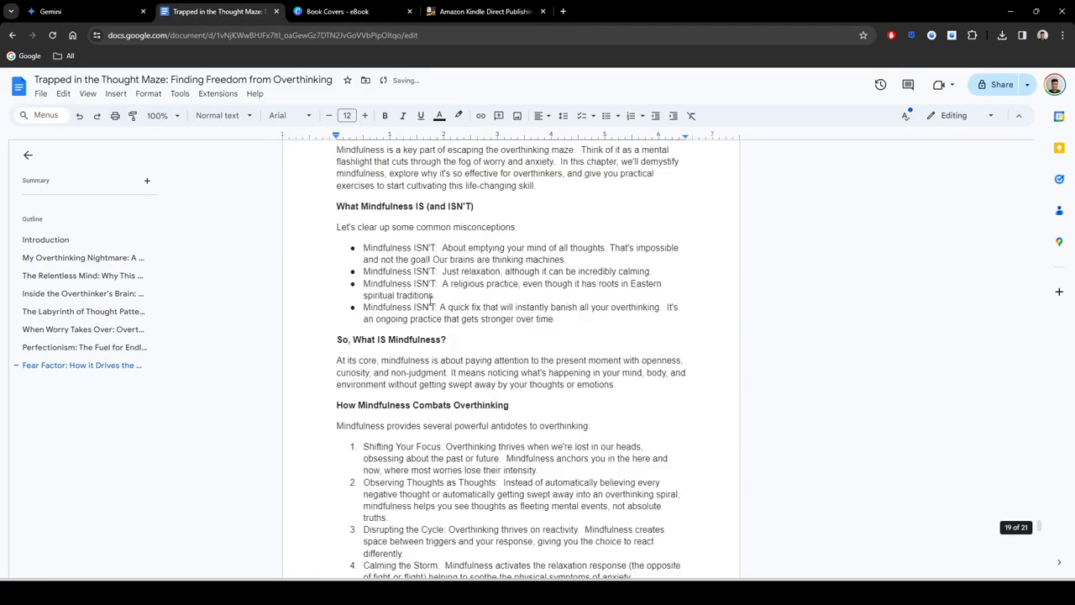
triple_click(425, 297)
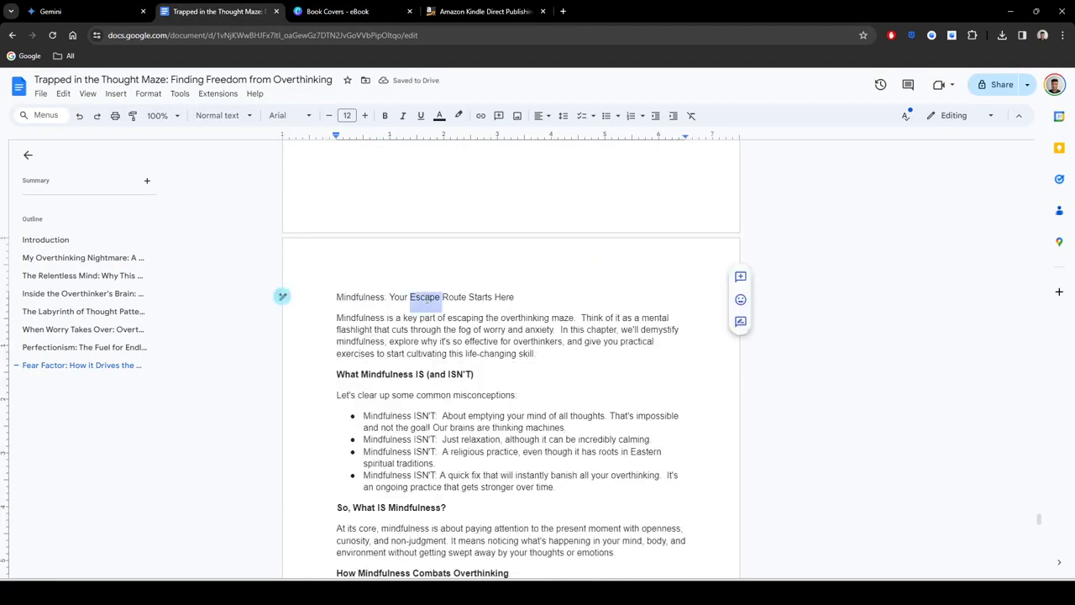
click(220, 115)
mouse_move(281, 267)
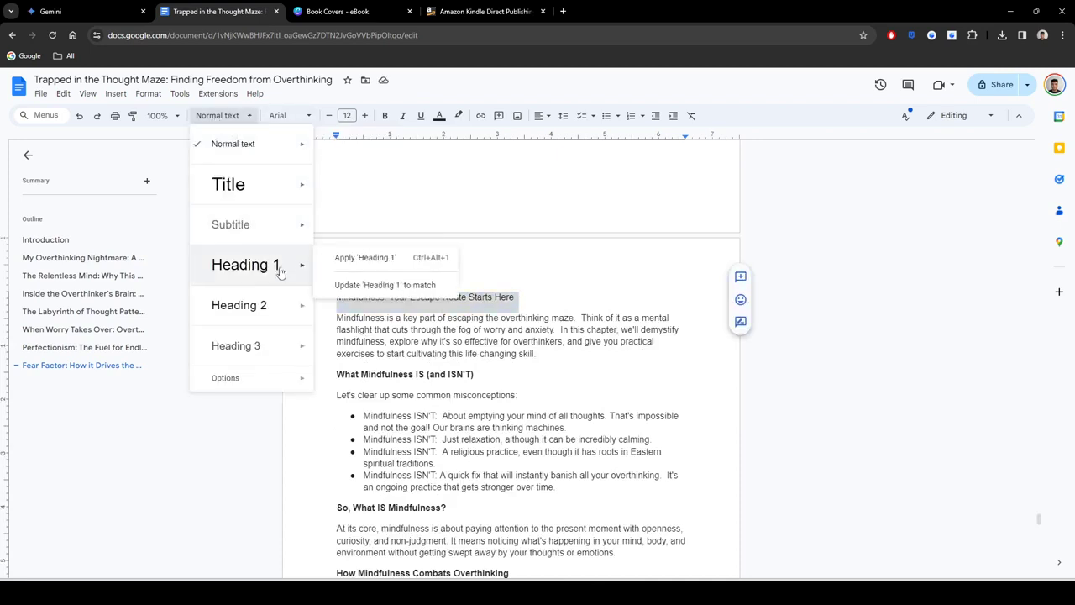
click(364, 261)
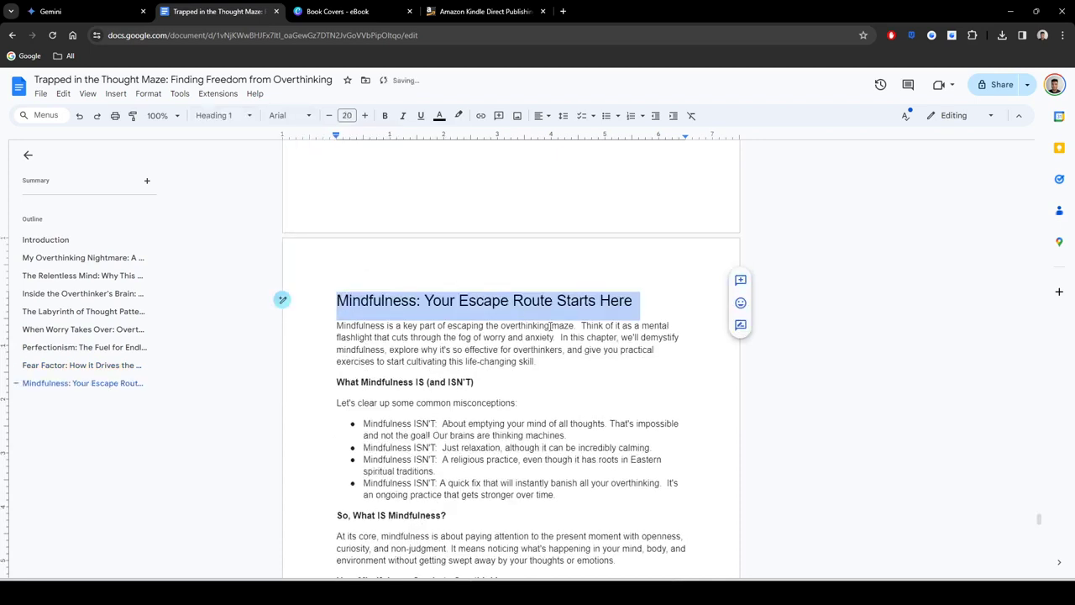
click(550, 362)
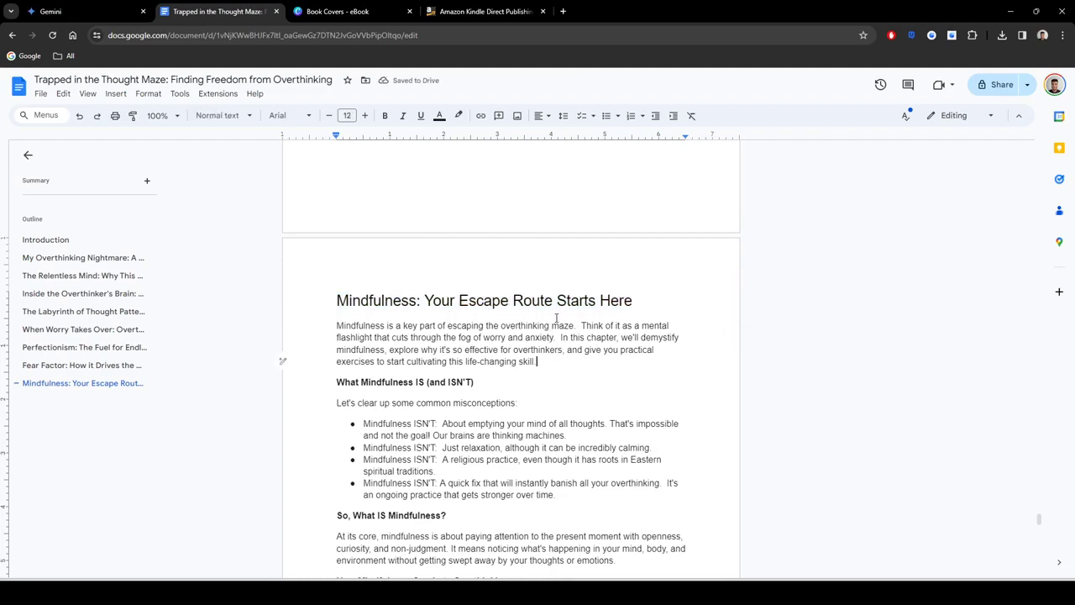
scroll(537, 311, down, 2)
scroll(538, 309, up, 5)
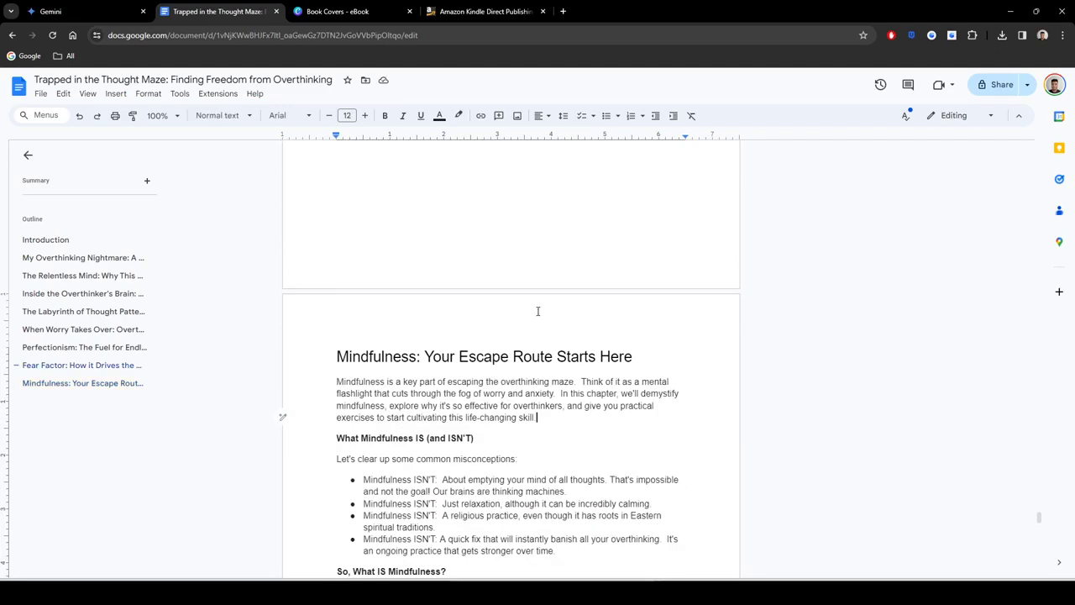
Step: Insert a page break after the last paragraph of the "Mindfulness: Your Escape Route Starts Here" chapter
scroll(537, 309, down, 5)
scroll(541, 313, up, 5)
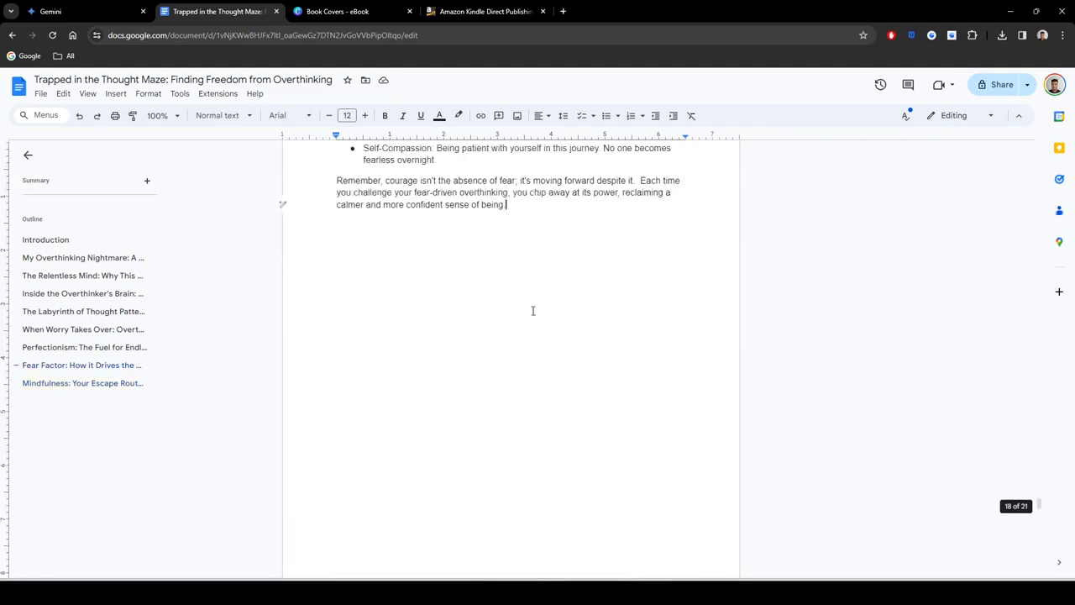
scroll(537, 314, down, 5)
scroll(518, 312, down, 10)
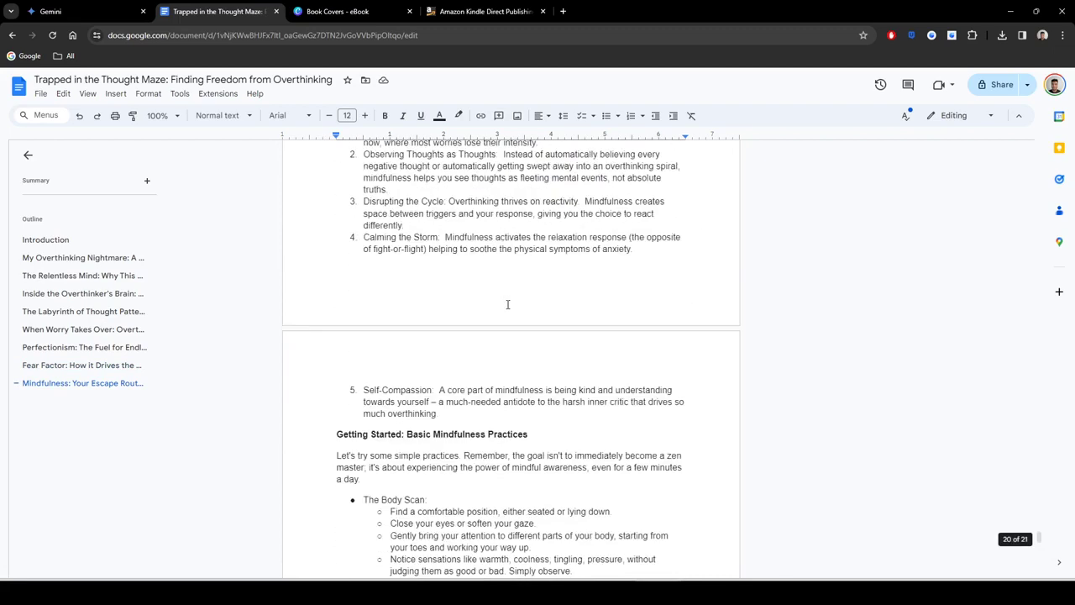
scroll(507, 304, down, 4)
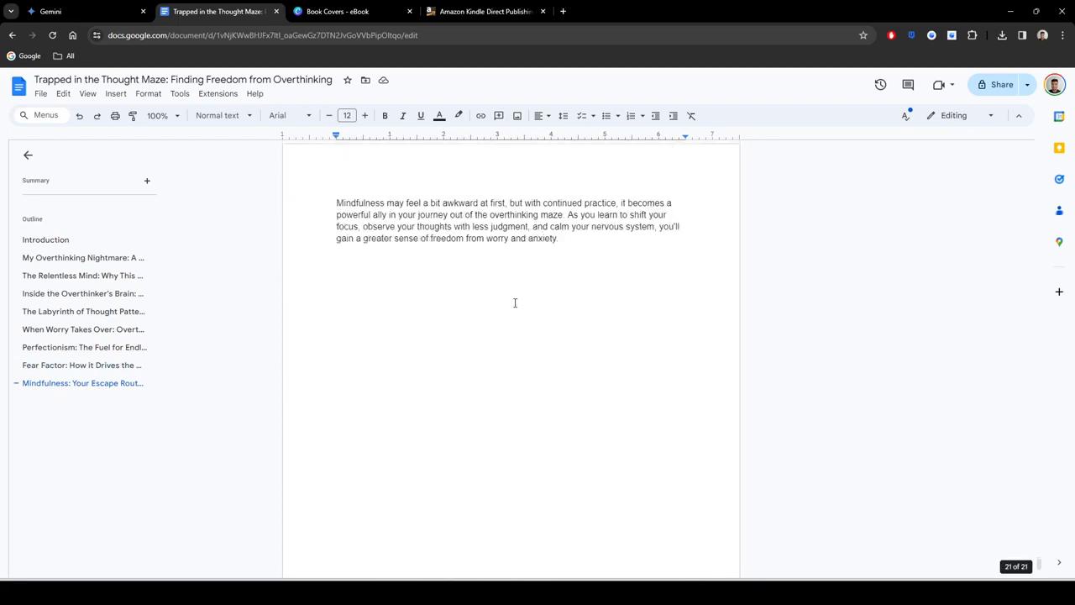
click(580, 243)
key(ctrl+Return)
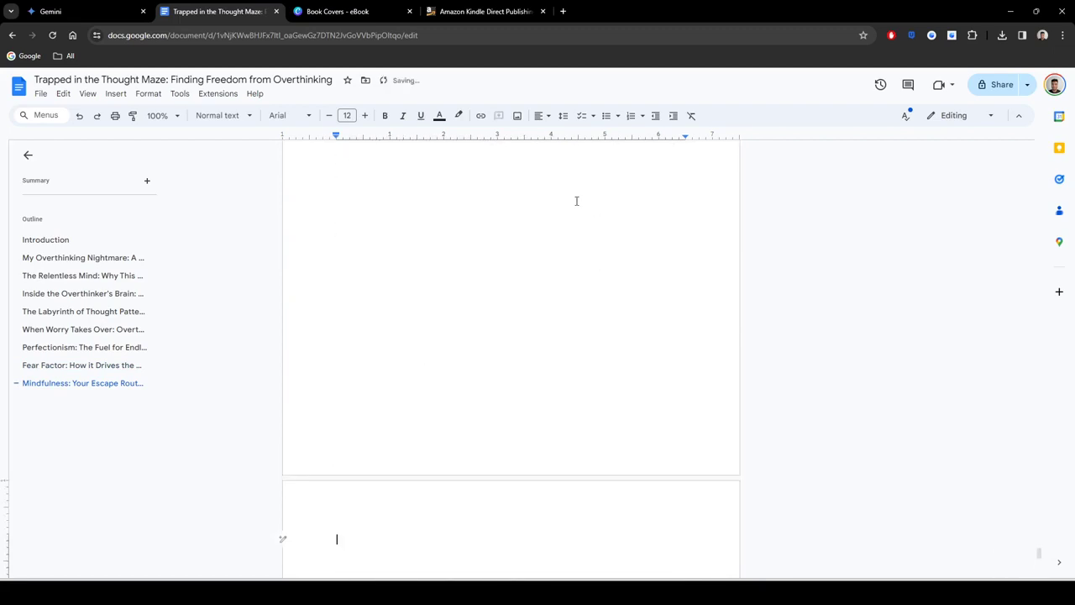
scroll(494, 261, down, 3)
Step: Switch to Gemini and send the prompt "write chapter 9, detailed and long"
click(88, 5)
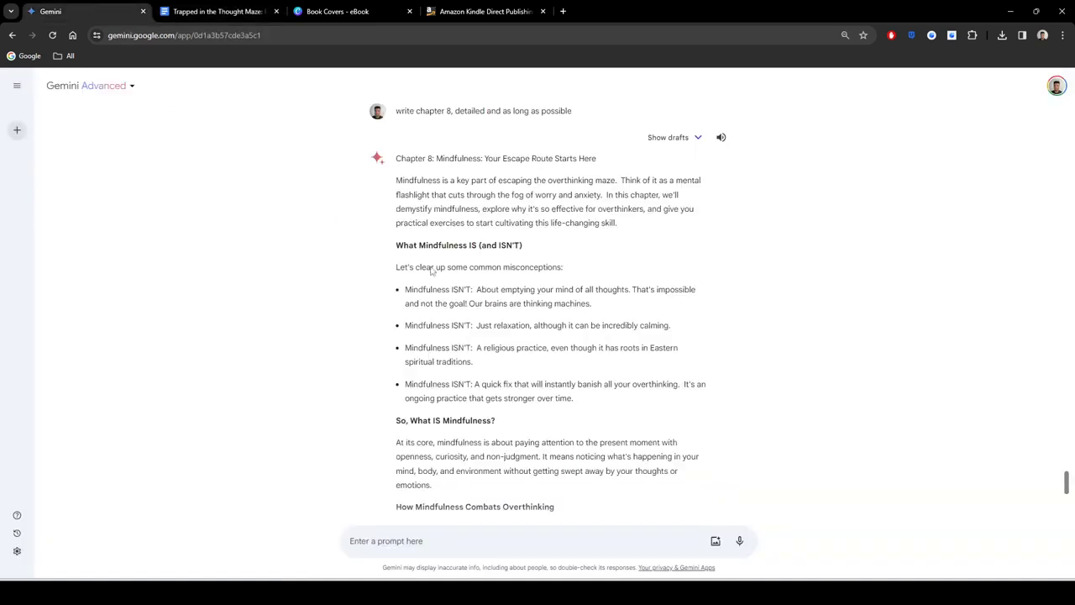
scroll(500, 262, down, 2)
scroll(500, 260, down, 10)
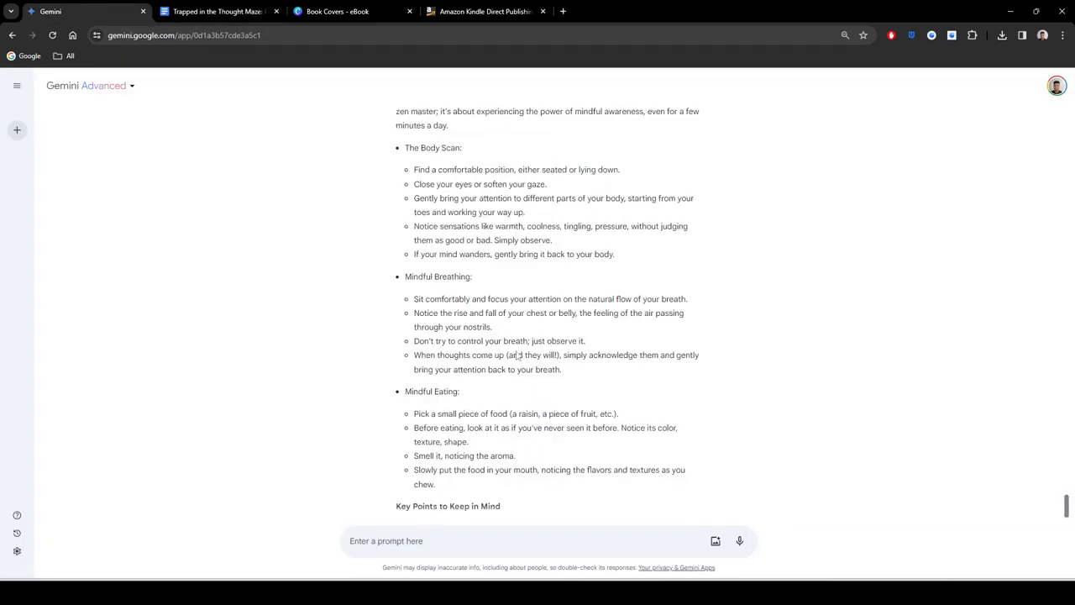
text(writ)
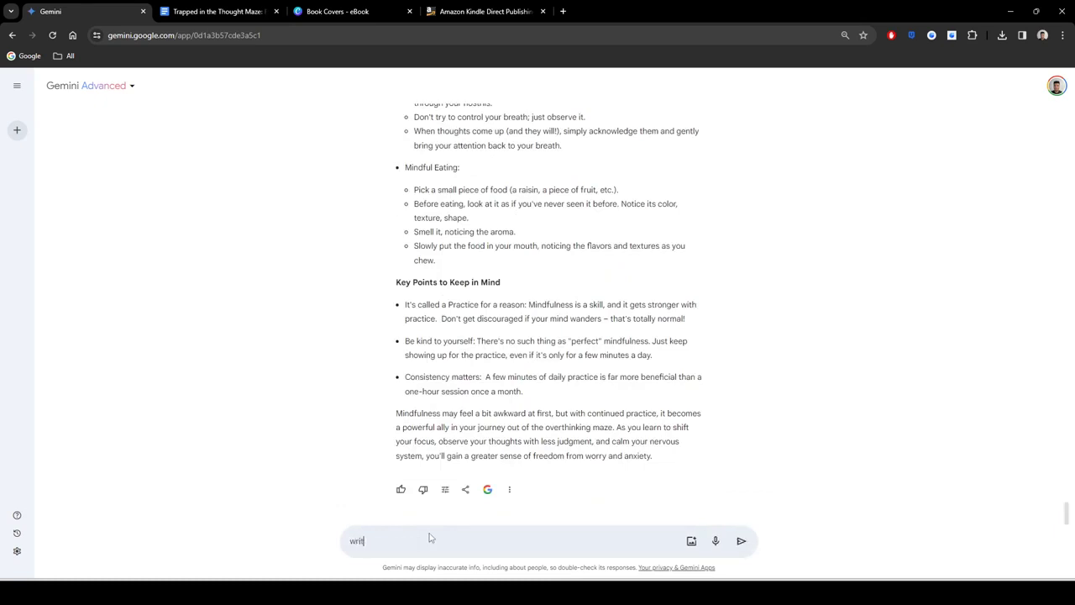
text(e xchachapter)
scroll(515, 491, up, 15)
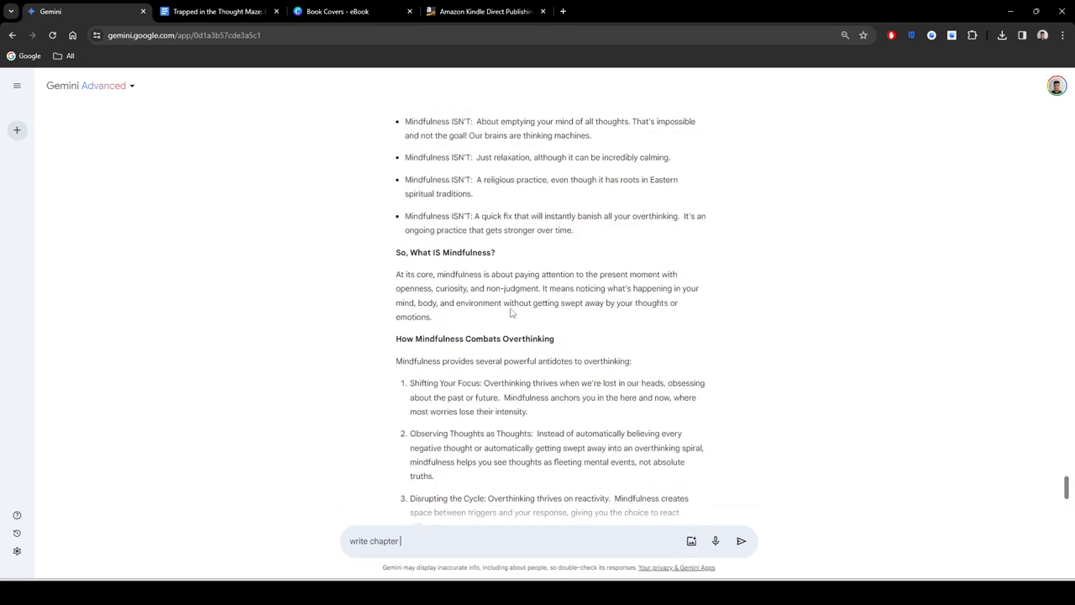
scroll(510, 308, down, 15)
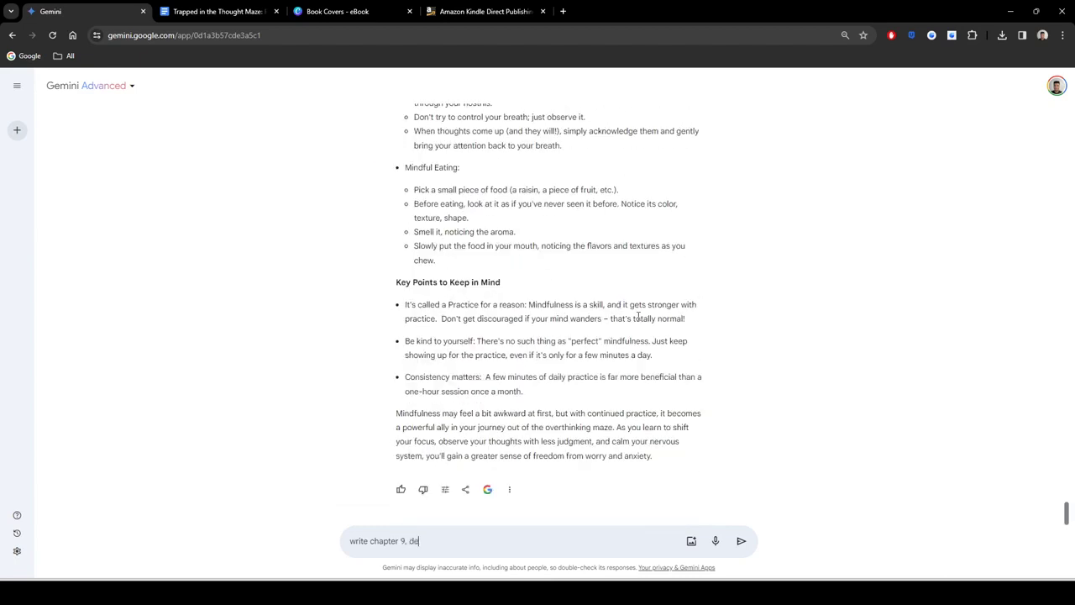
text(ter 9, detailed and long)
key(Return)
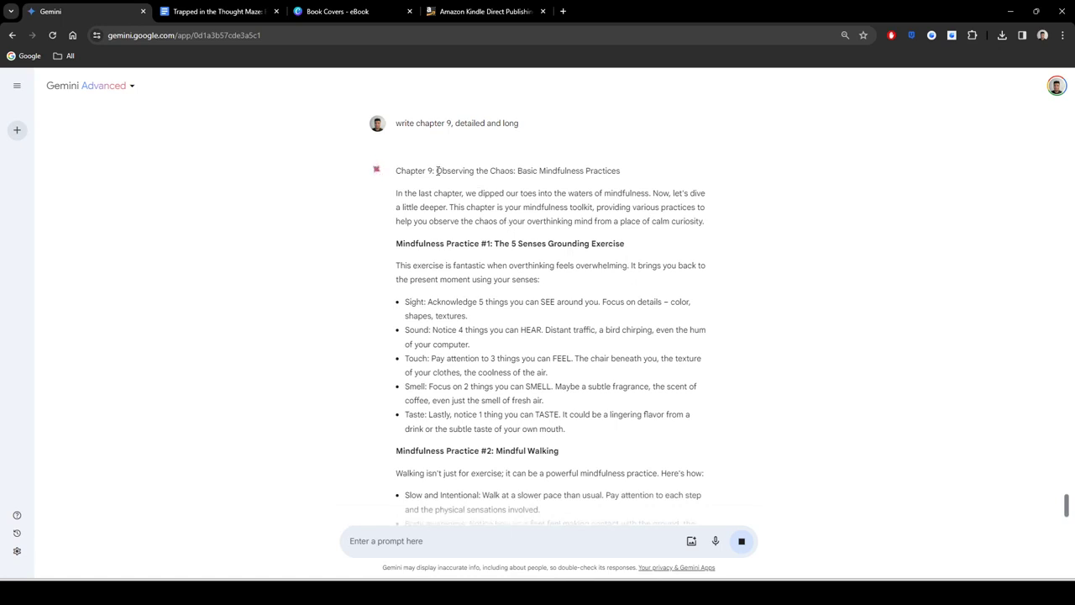
Step: Copy Gemini's Chapter 9 text without the "Chapter 9:" prefix and paste it onto the blank page after Chapter 8 in Google Docs
mouse_move(436, 170)
mouse_down()
mouse_move(504, 215)
mouse_move(587, 311)
mouse_move(605, 419)
mouse_move(662, 542)
mouse_move(619, 391)
mouse_move(657, 544)
mouse_move(636, 550)
mouse_move(655, 533)
mouse_move(610, 448)
mouse_move(636, 499)
mouse_move(619, 458)
mouse_move(628, 482)
mouse_move(616, 473)
mouse_up()
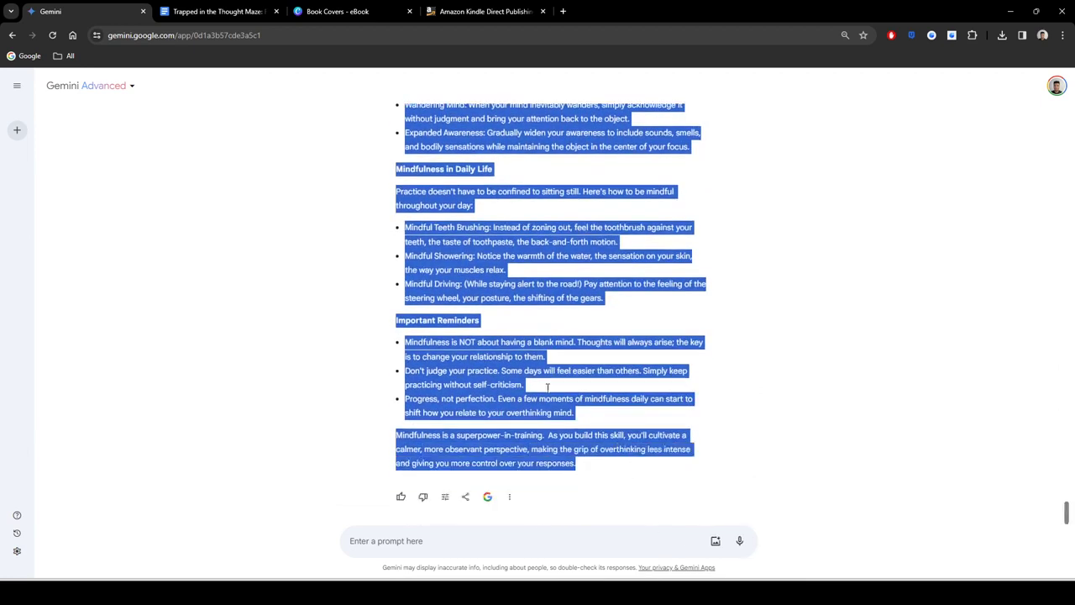
click(335, 391)
click(216, 11)
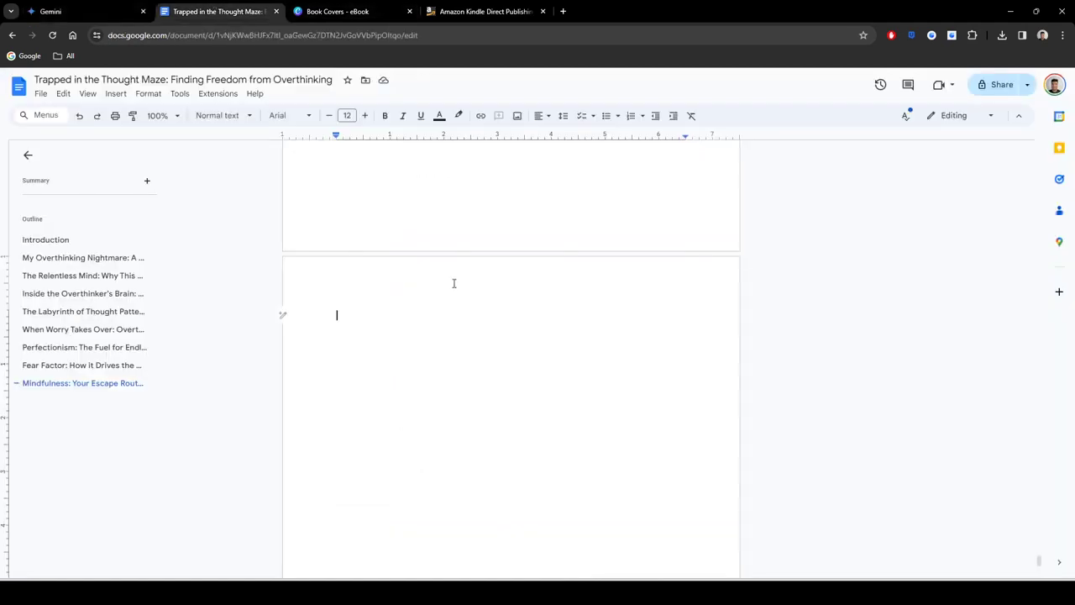
key(ctrl+v)
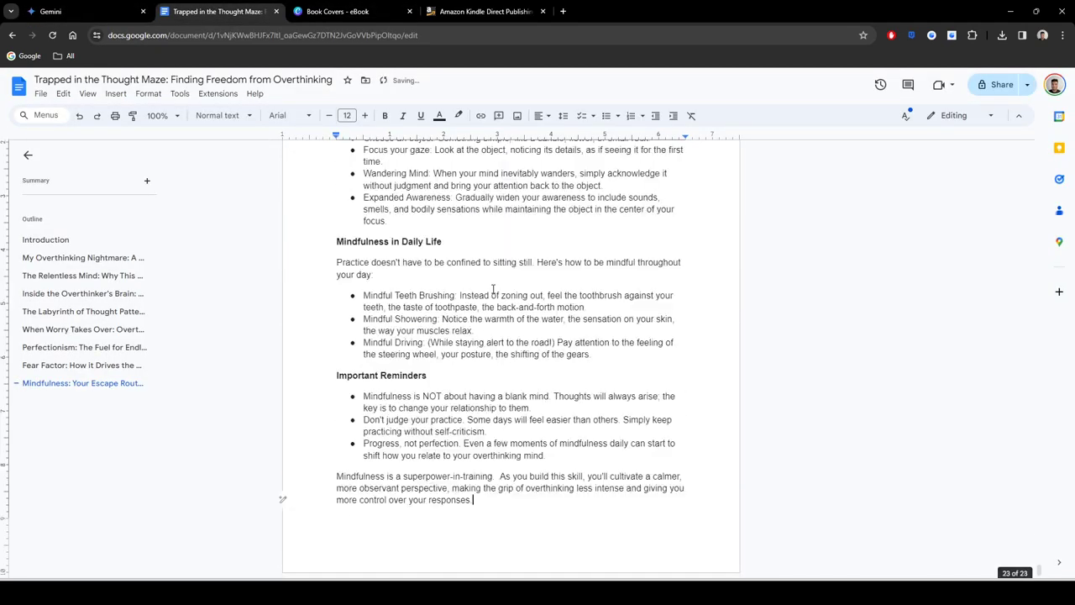
Step: Apply Heading 1 to the pasted Chapter 9 title "Observing the Chaos: Basic Mindfulness Practices"
scroll(472, 336, up, 5)
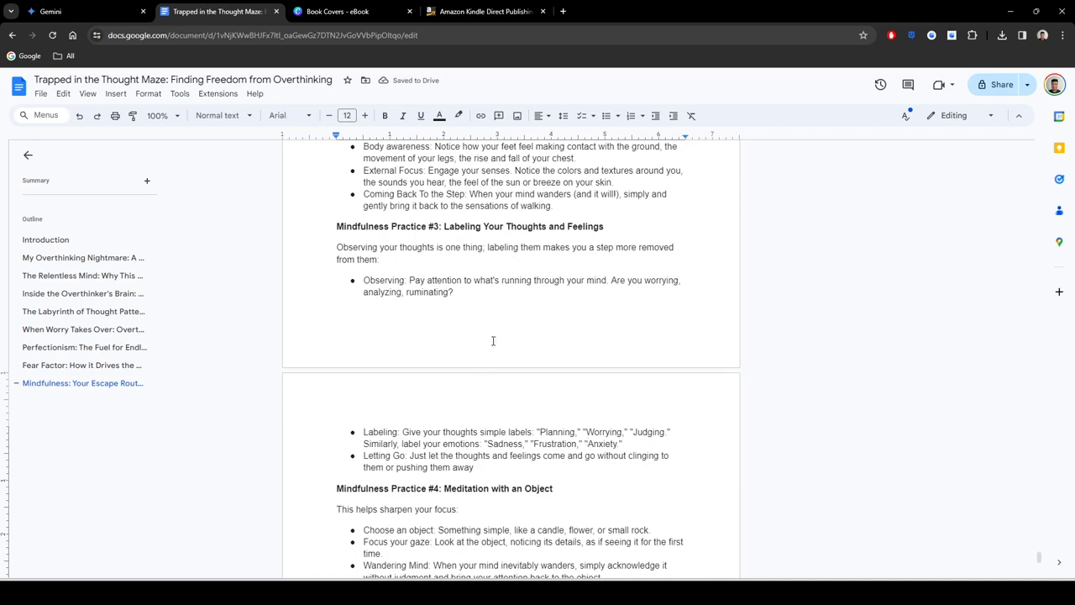
scroll(493, 340, up, 8)
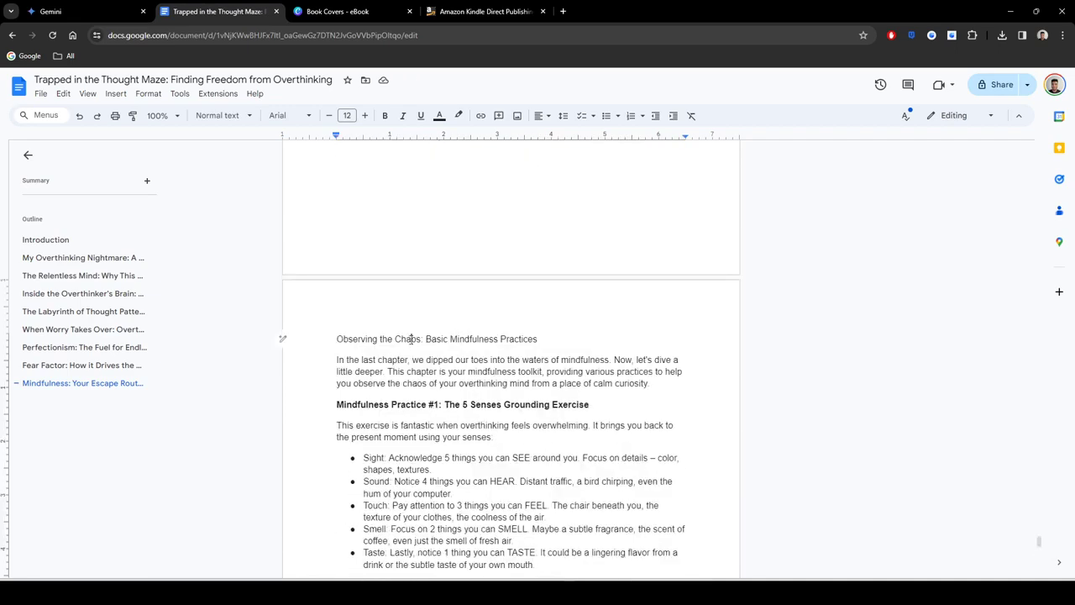
triple_click(411, 339)
click(214, 116)
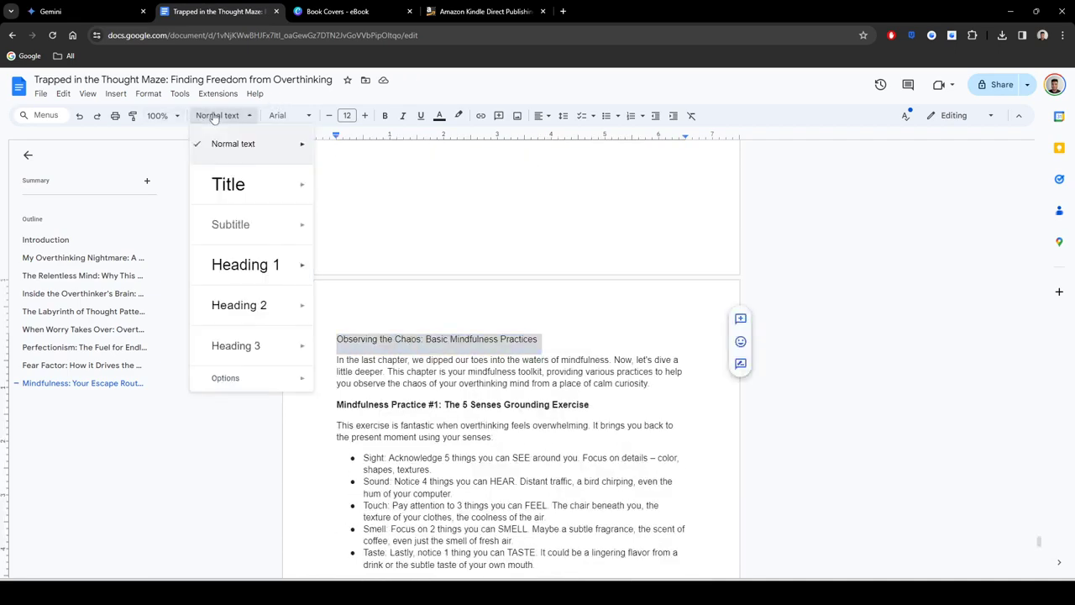
click(377, 256)
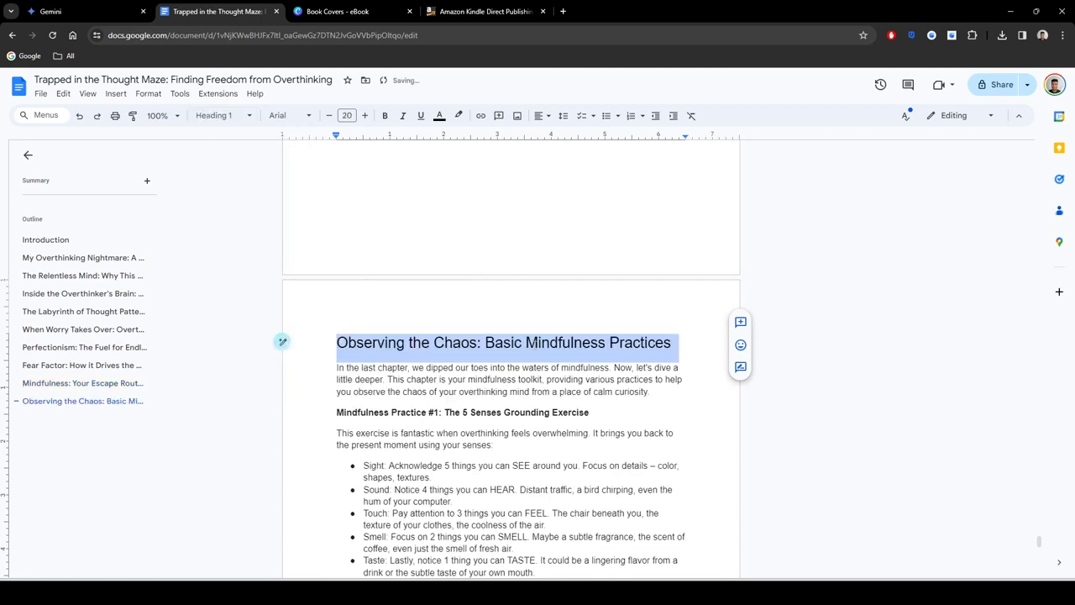
click(530, 344)
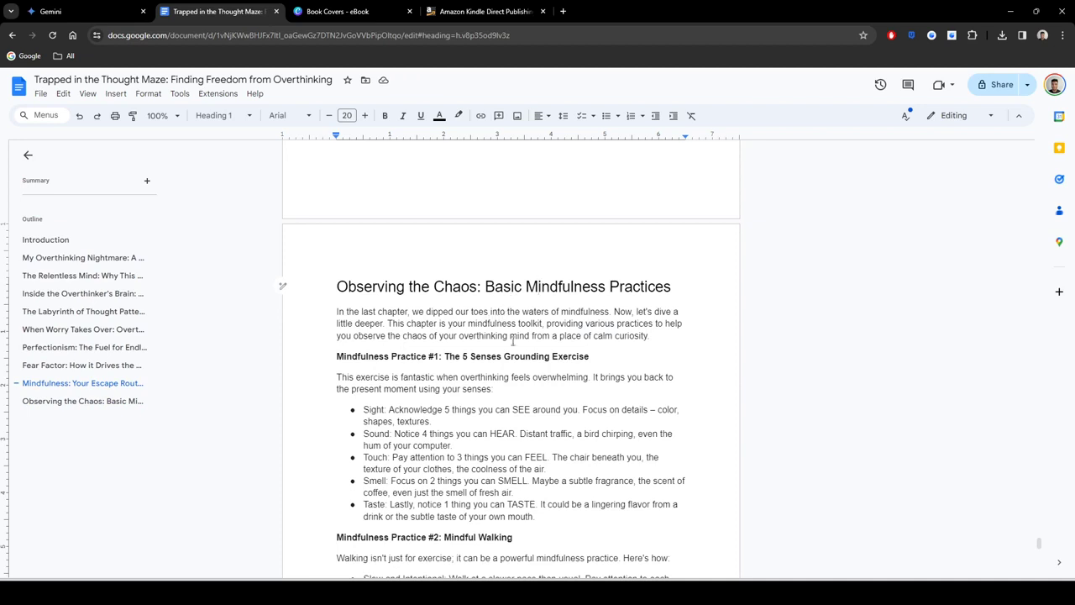
Step: Insert a page break after the last paragraph of the "Observing the Chaos" chapter
scroll(512, 340, down, 9)
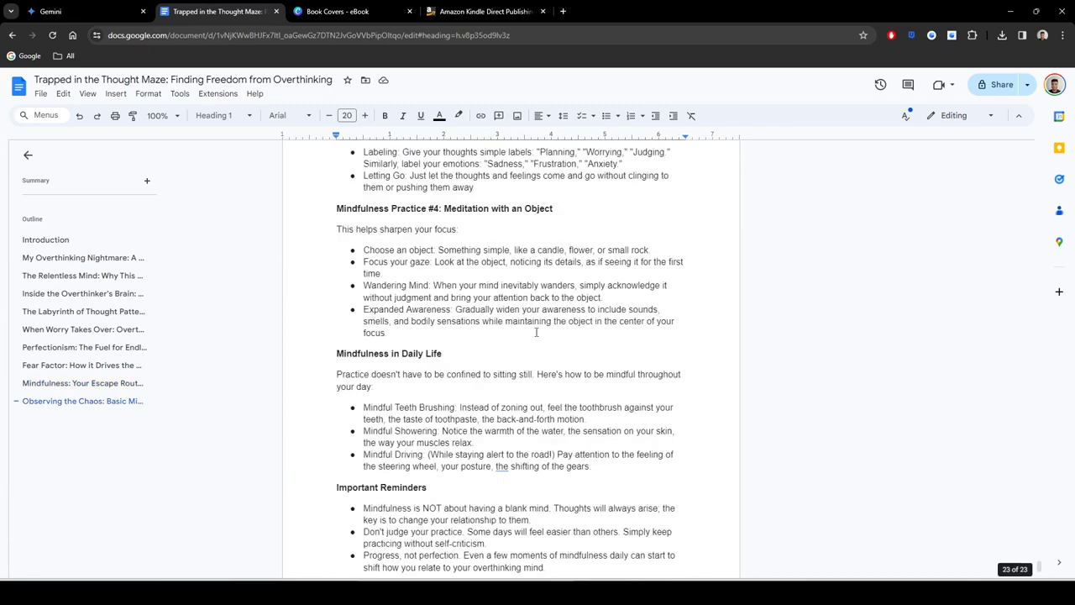
scroll(529, 330, down, 3)
click(495, 504)
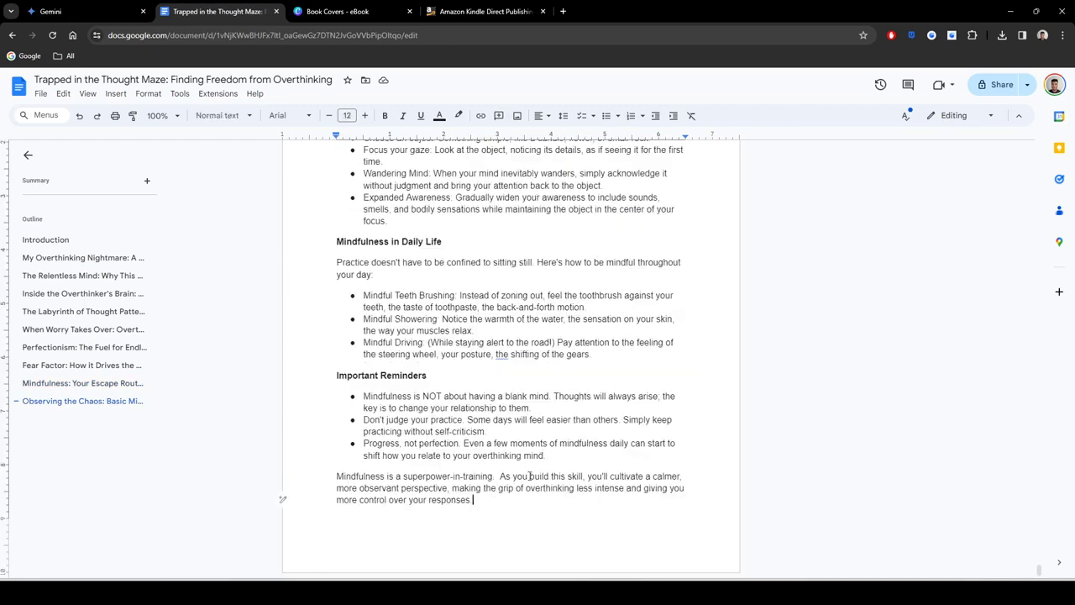
key(ctrl+Return)
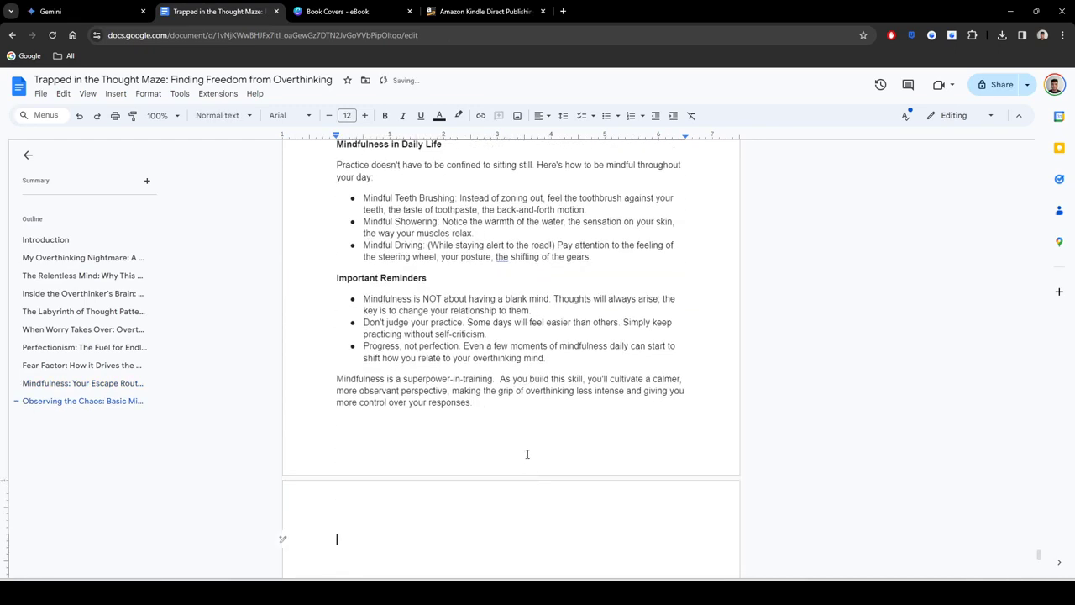
Step: Accept the grammar suggestion "and the" in the Mindful Driving bullet and place the cursor on the blank page after Chapter 9
click(502, 258)
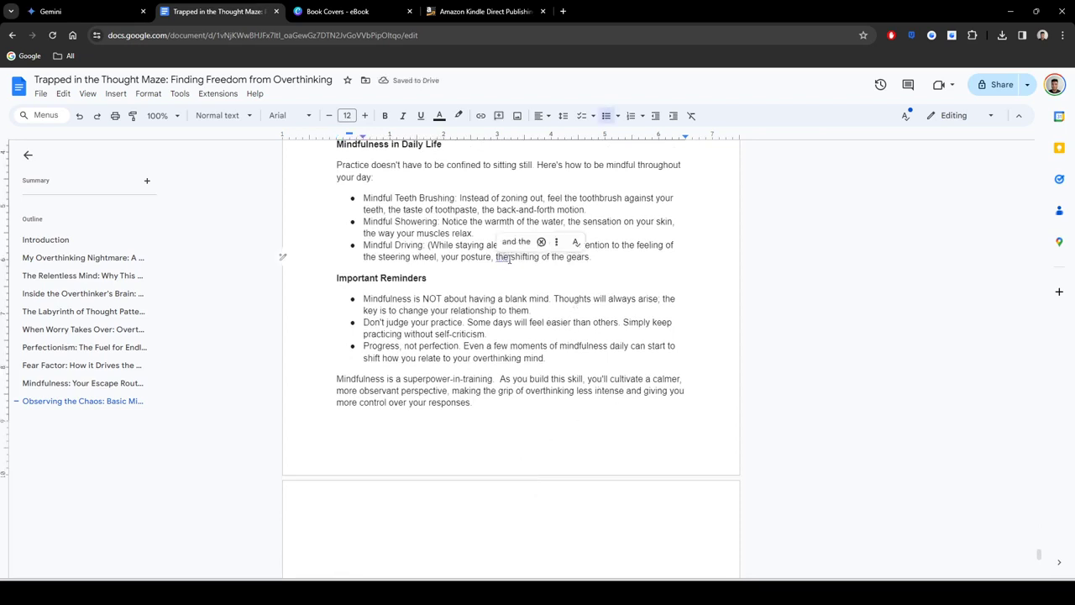
click(613, 261)
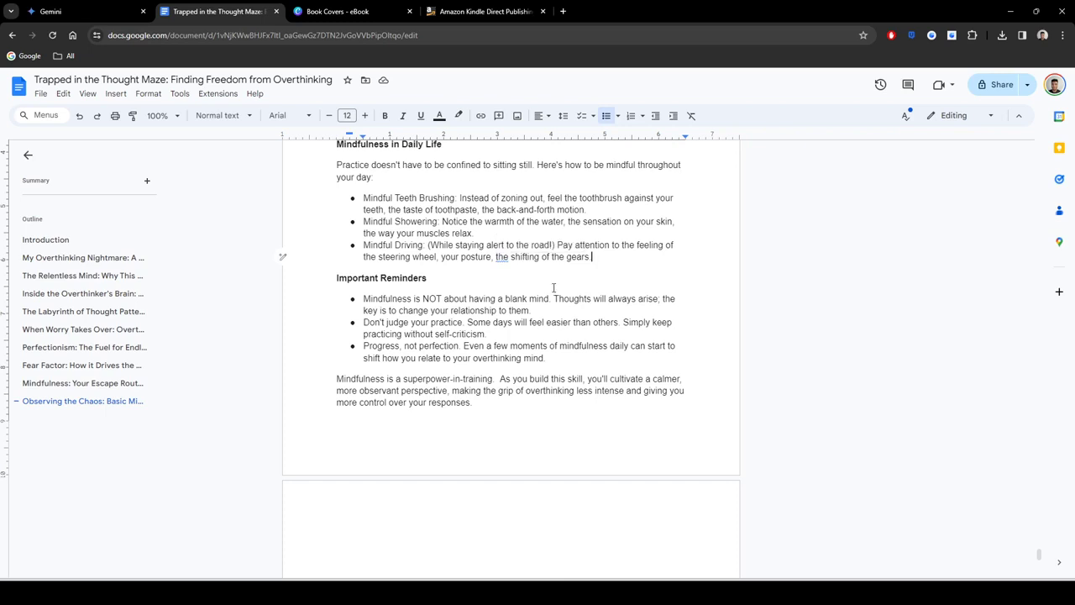
click(502, 259)
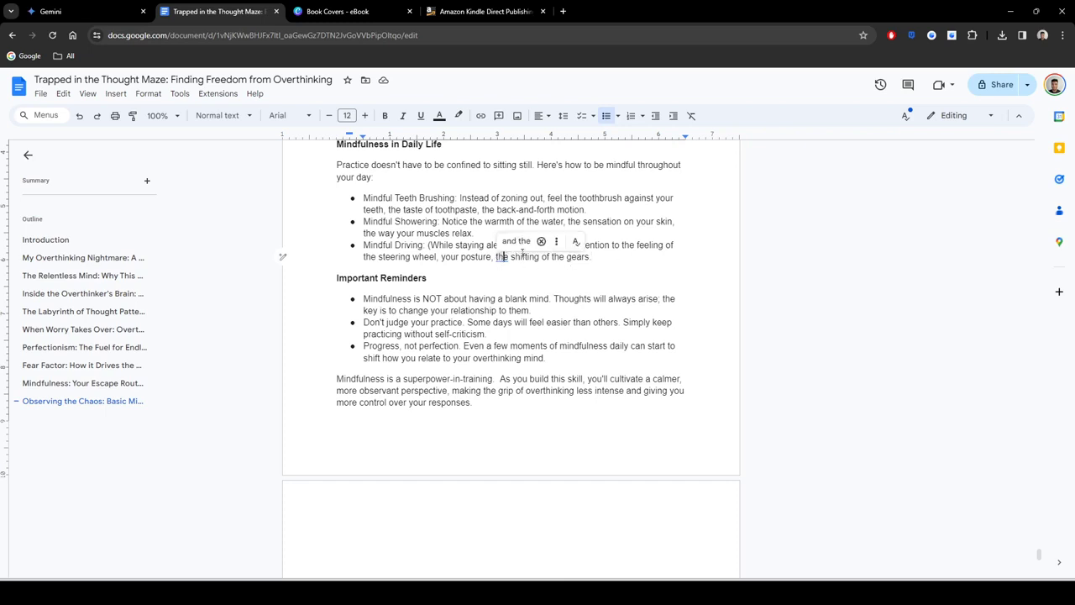
click(535, 245)
click(553, 348)
scroll(550, 346, up, 8)
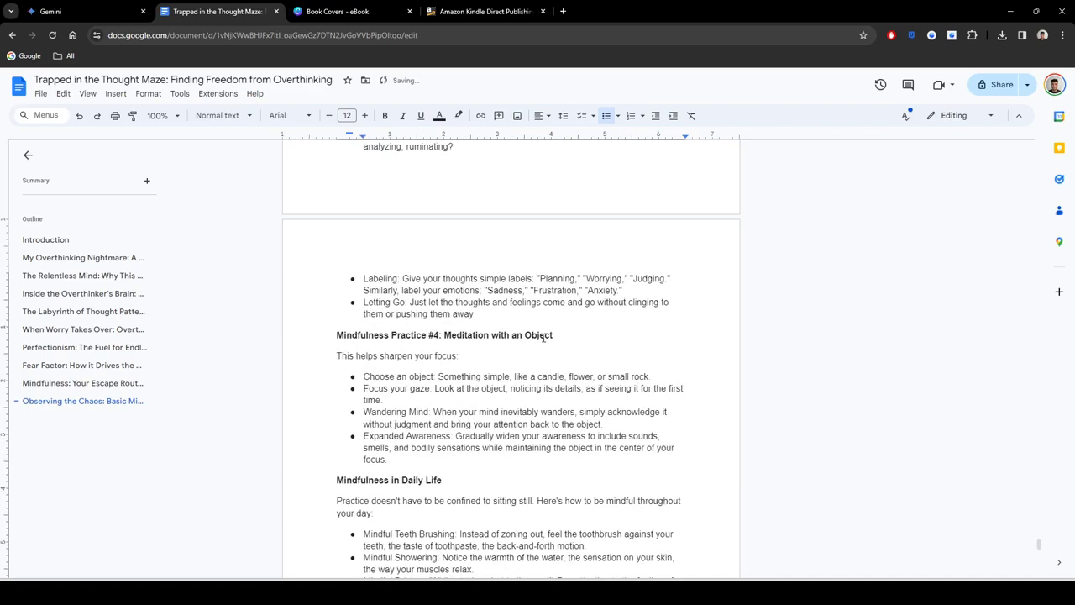
scroll(544, 335, down, 13)
scroll(544, 335, up, 3)
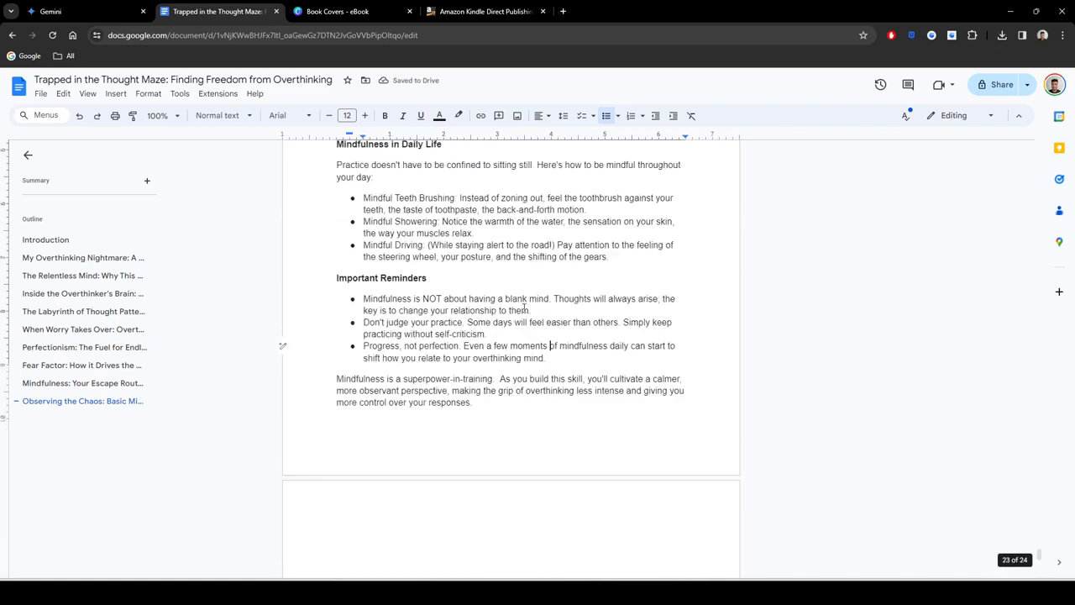
click(496, 397)
click(453, 491)
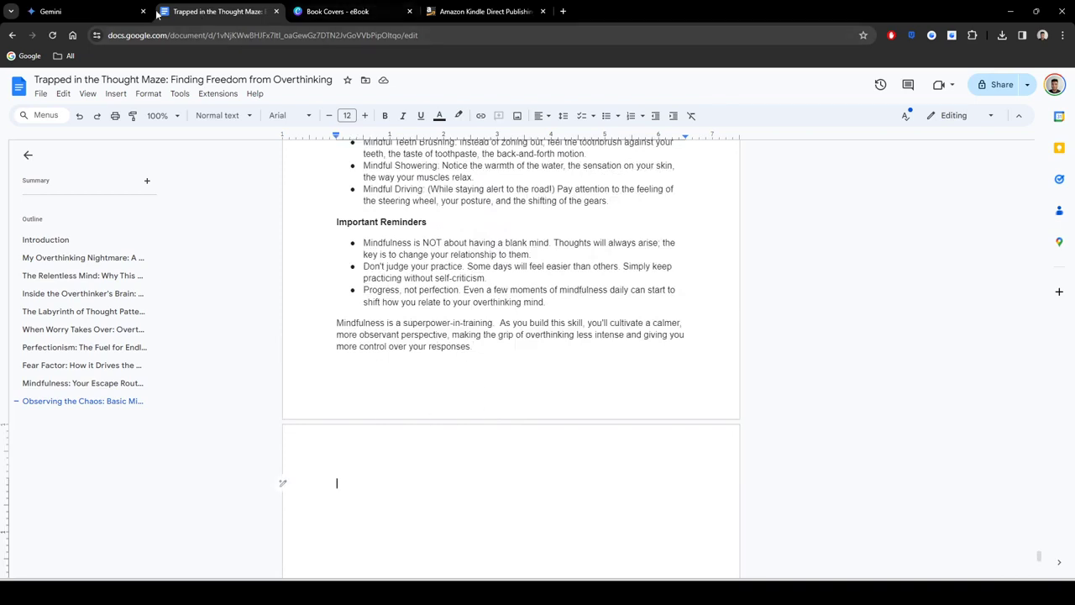
Step: Switch to Gemini and send the prompt "write chapter 10, detailed and as long as possible"
click(89, 5)
click(205, 7)
click(84, 11)
click(455, 539)
text(writ)
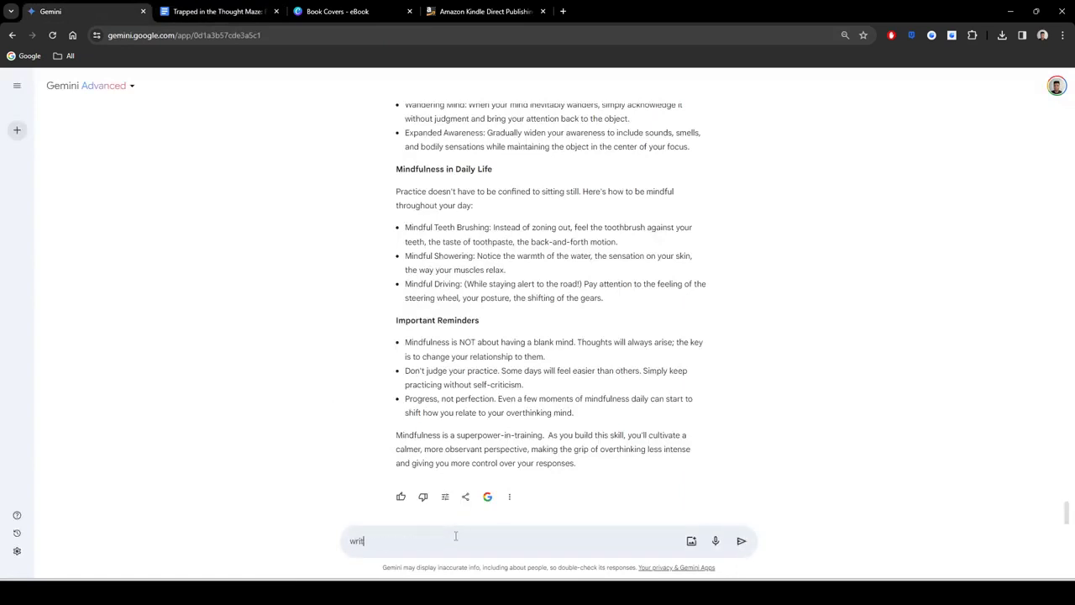
text(e chapter 10)
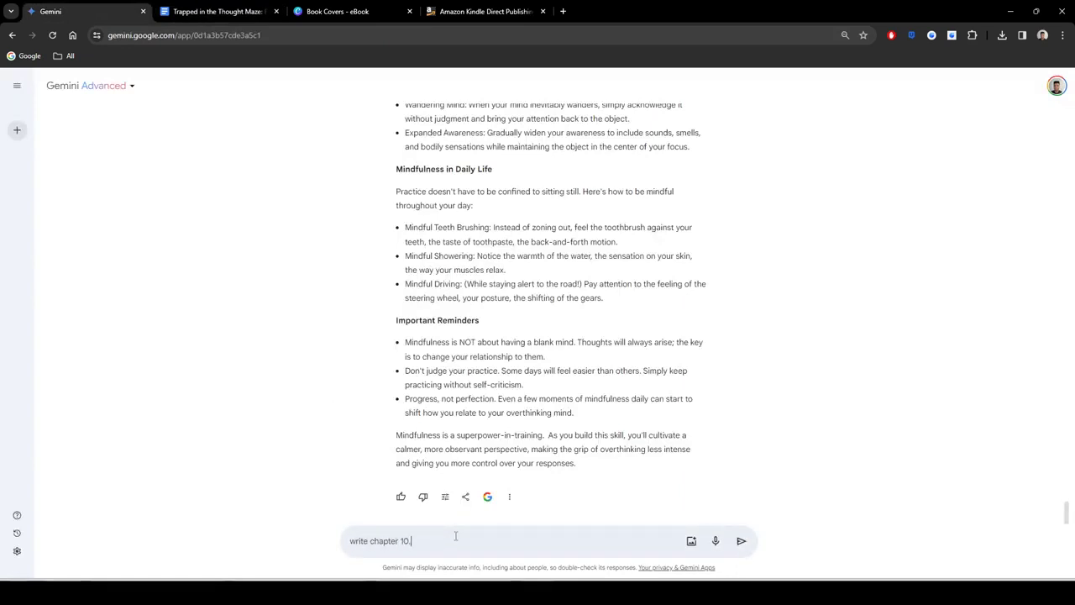
text(, detailed and s)
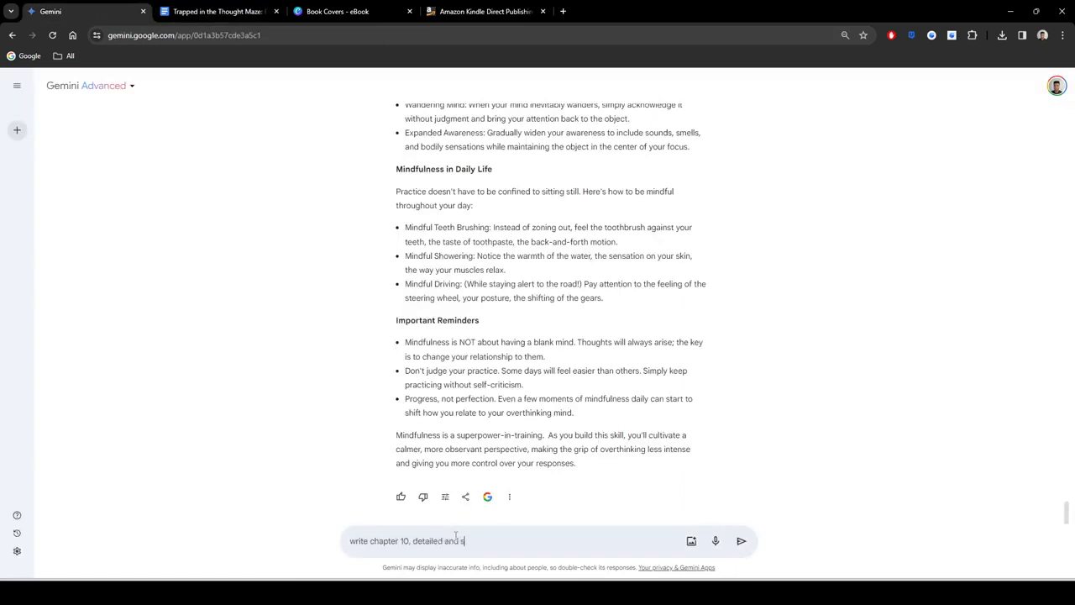
text( long as possible)
click(461, 540)
text(a)
key(Return)
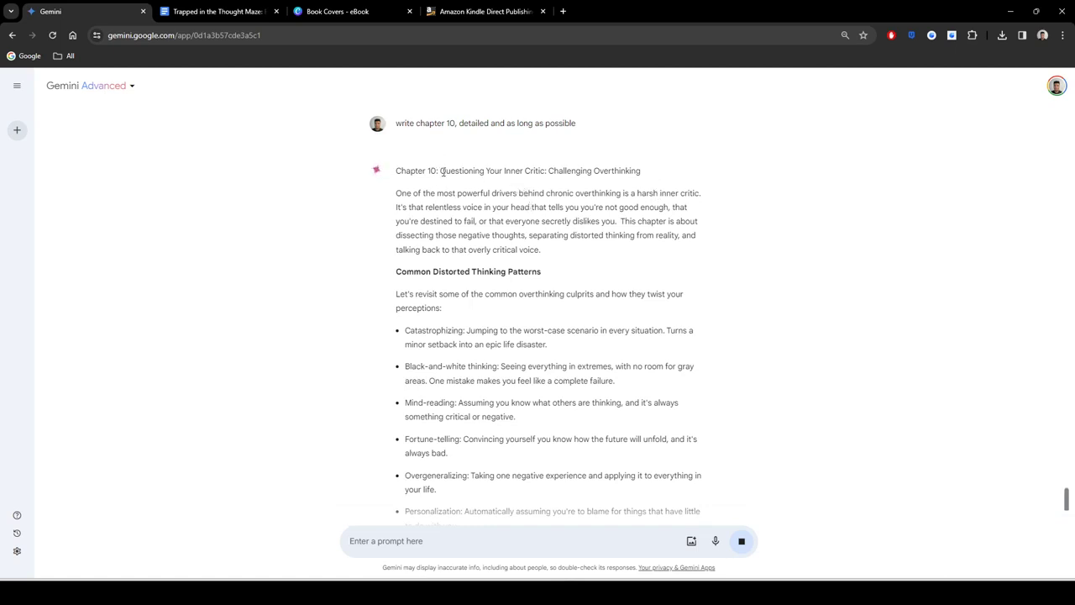
Step: Copy Gemini's Chapter 10 text without the "Chapter 10:" prefix and paste it onto the blank page after Chapter 9 in Google Docs
drag(442, 172, 665, 361)
drag(659, 312, 640, 478)
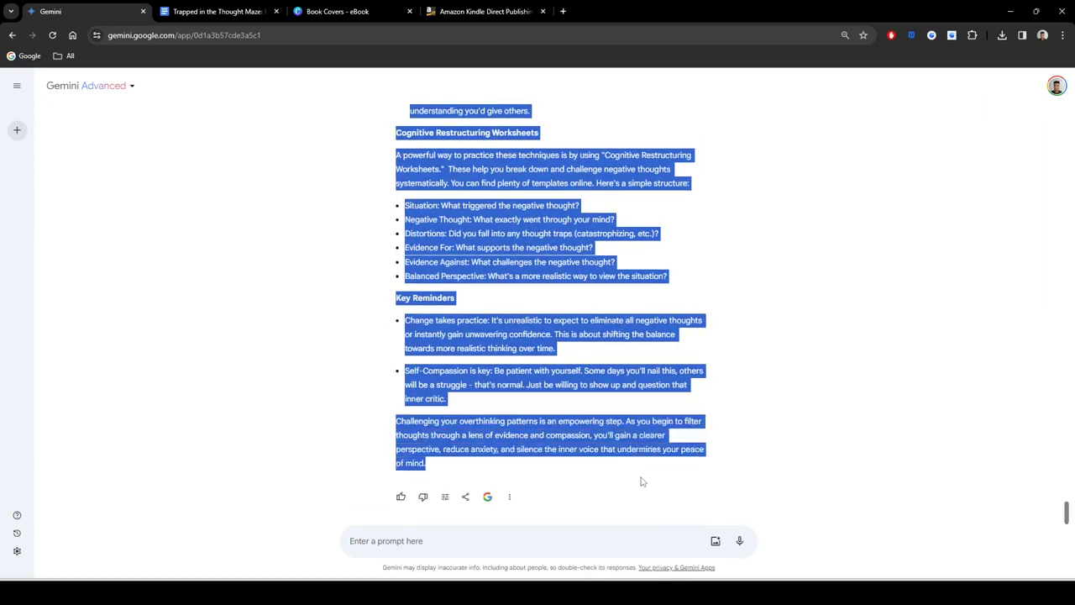
click(292, 247)
click(210, 11)
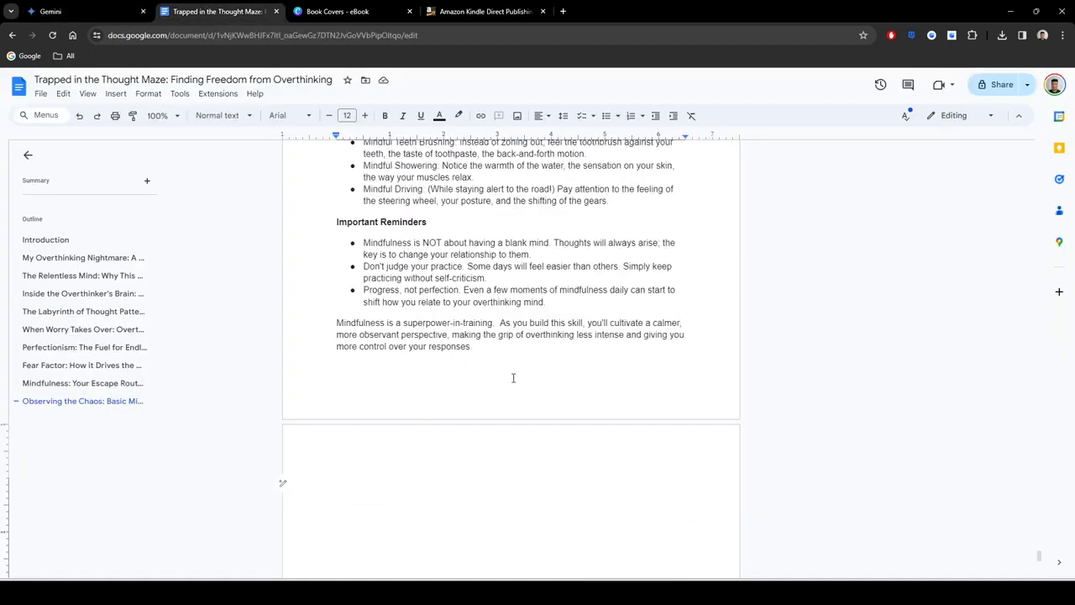
key(ctrl+v)
scroll(448, 345, up, 2)
scroll(448, 345, up, 3)
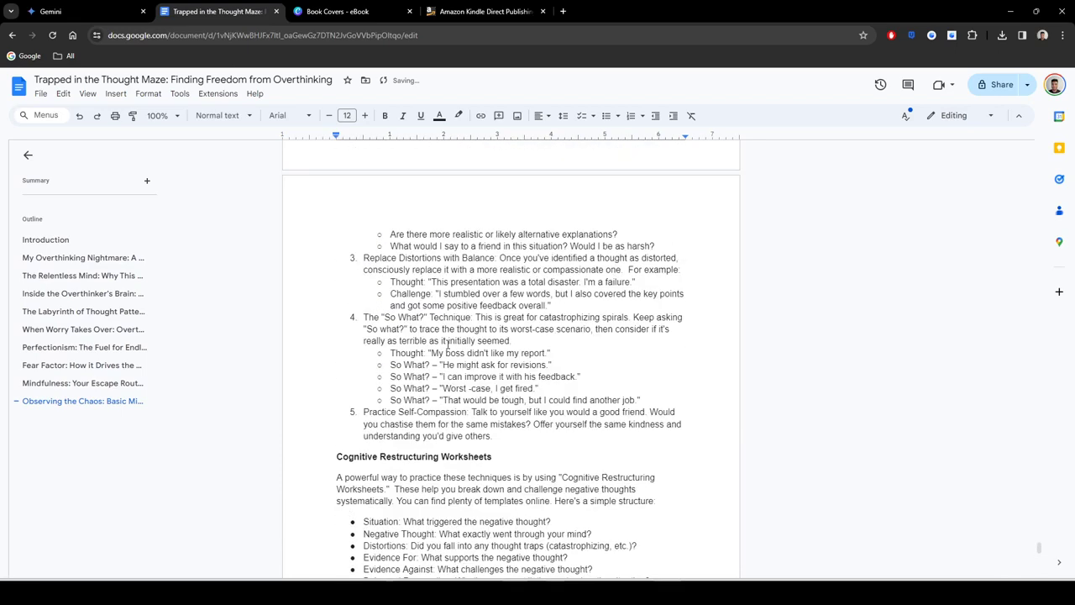
scroll(458, 366, down, 1)
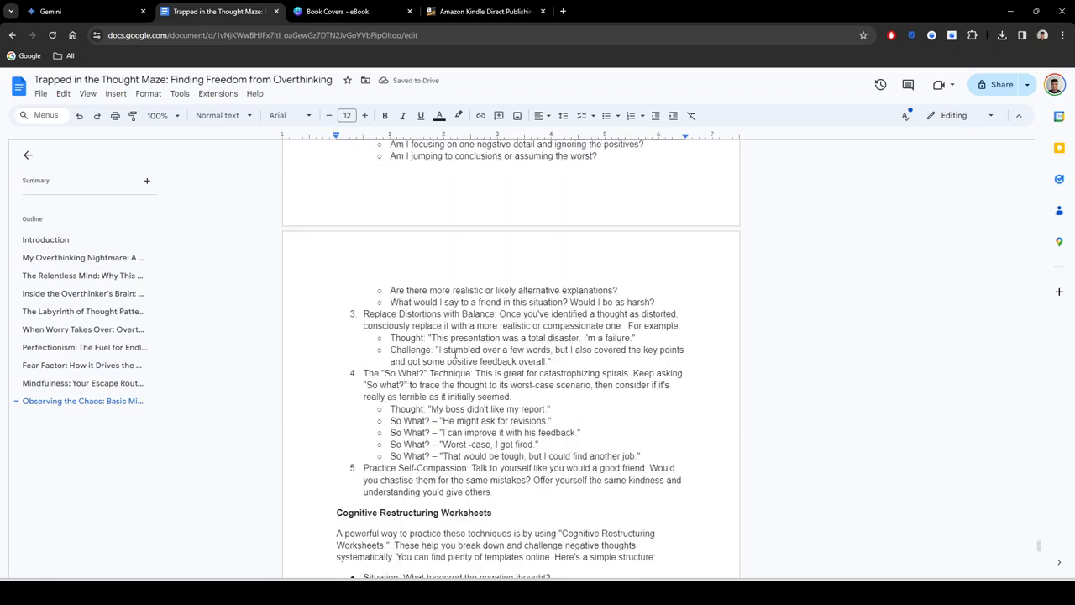
Step: Apply the Heading 1 style to the chapter title "Questioning Your Inner Critic: Challenging Overthinking"
scroll(442, 364, down, 1)
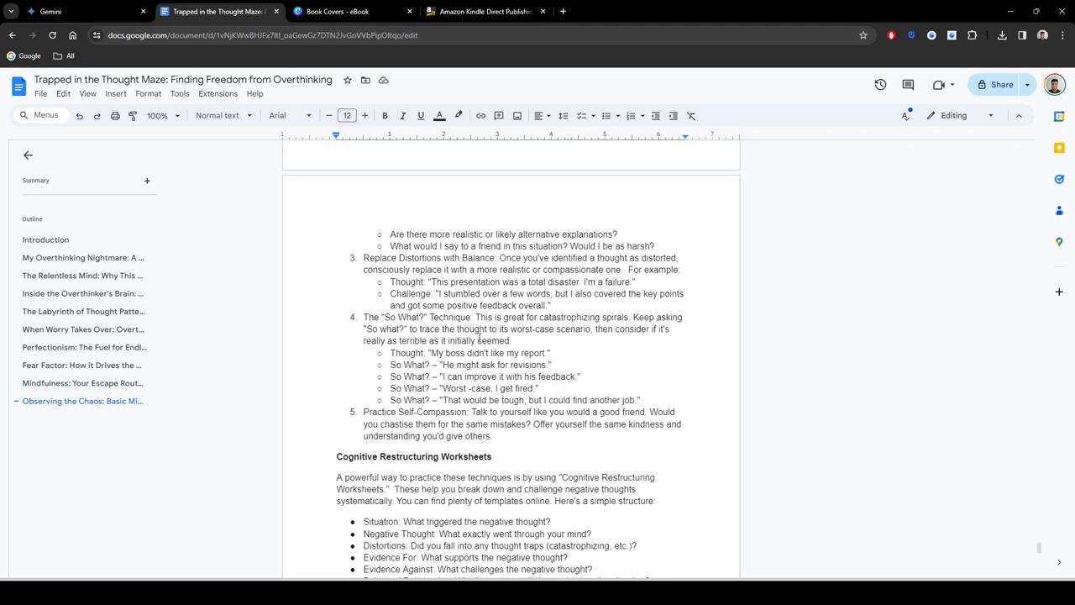
scroll(509, 333, up, 7)
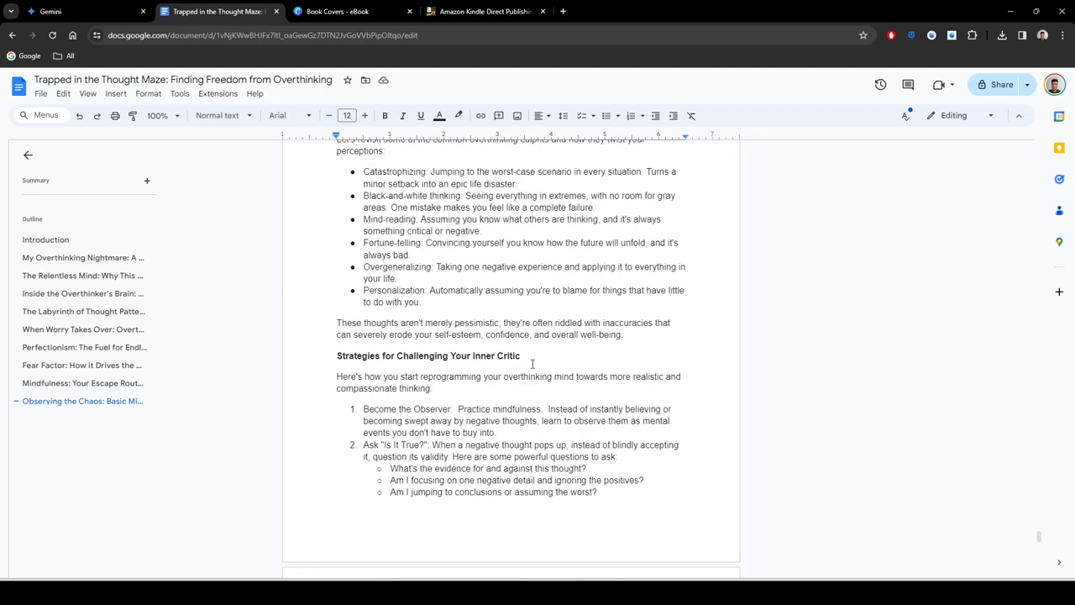
scroll(528, 364, down, 5)
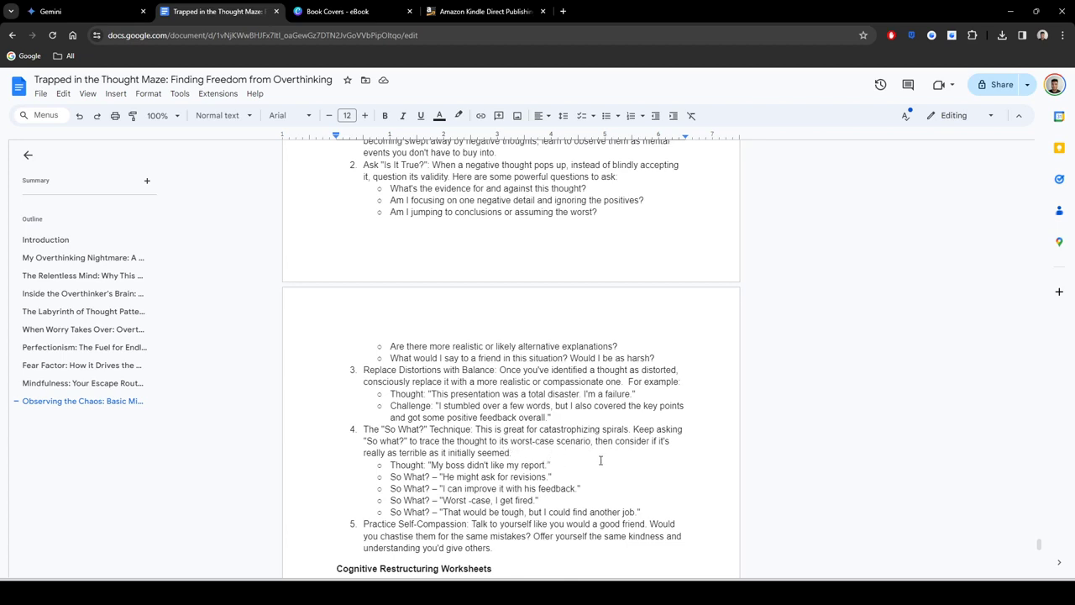
scroll(543, 440, up, 4)
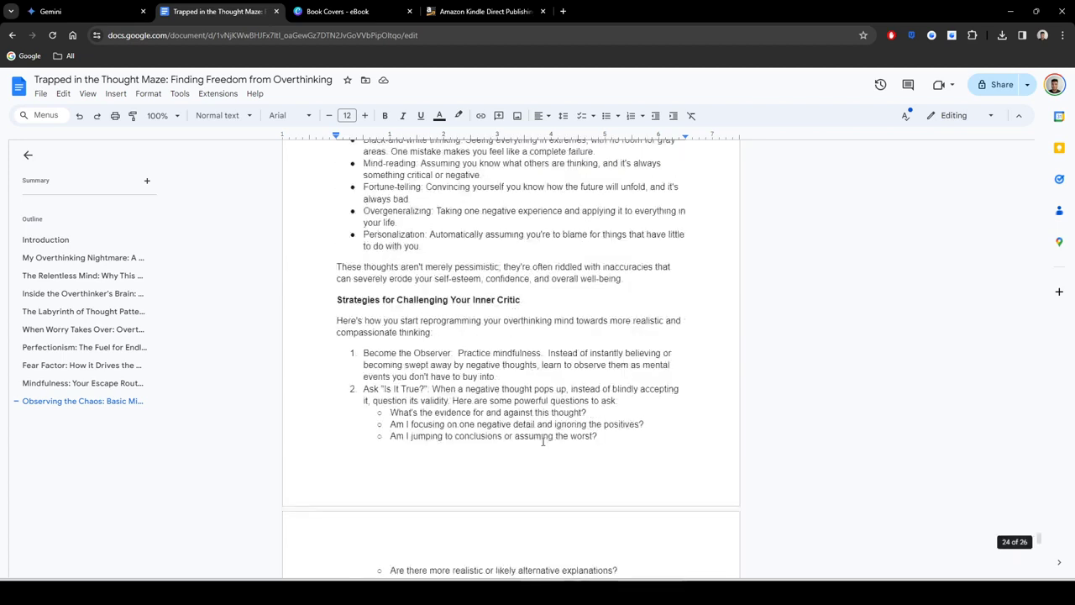
scroll(542, 437, up, 3)
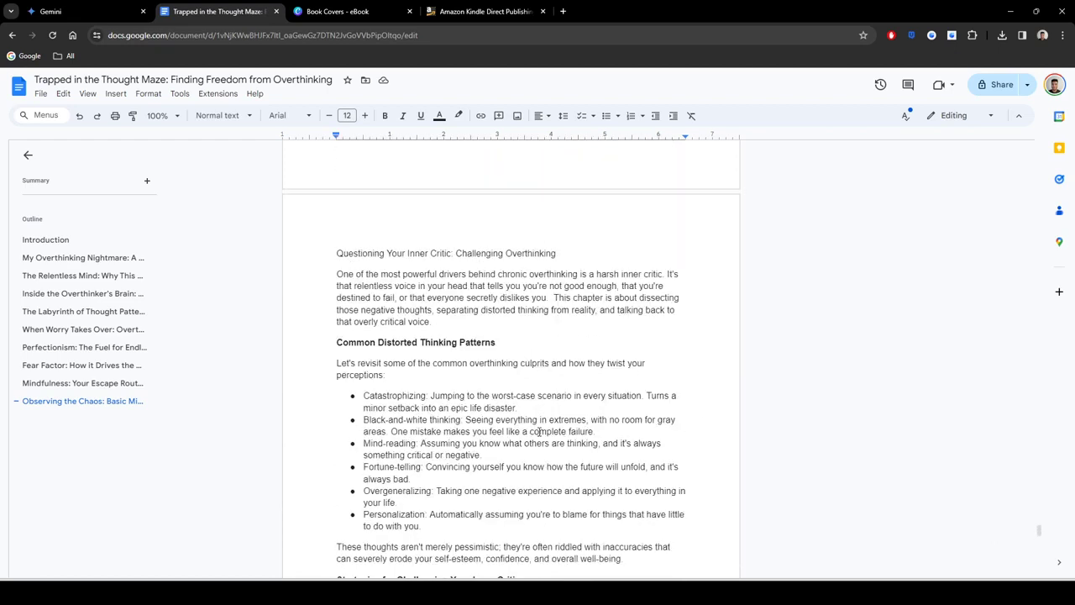
click(283, 253)
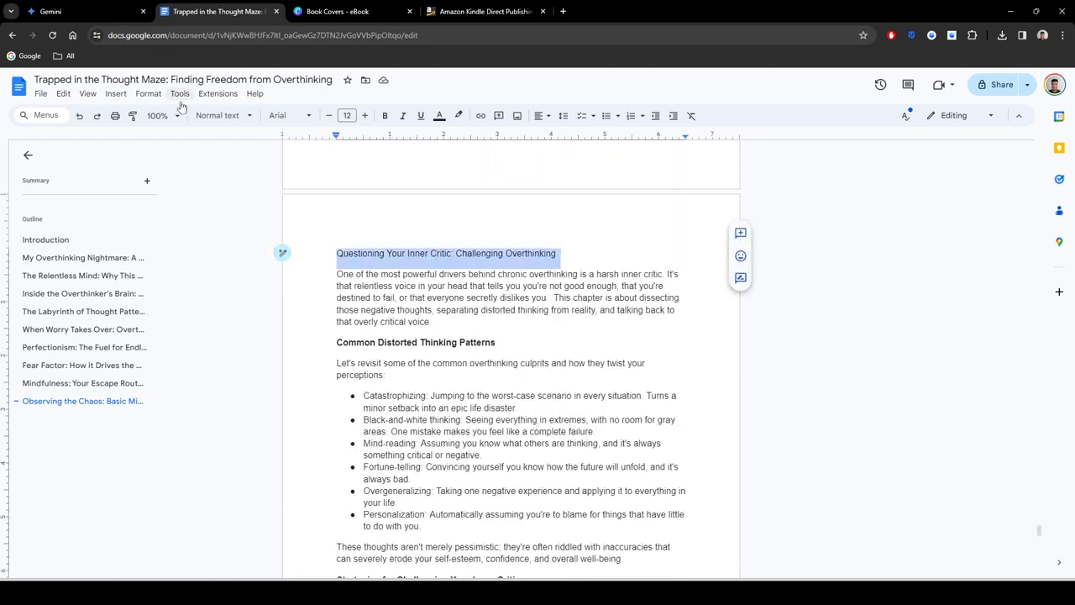
click(215, 118)
mouse_move(277, 263)
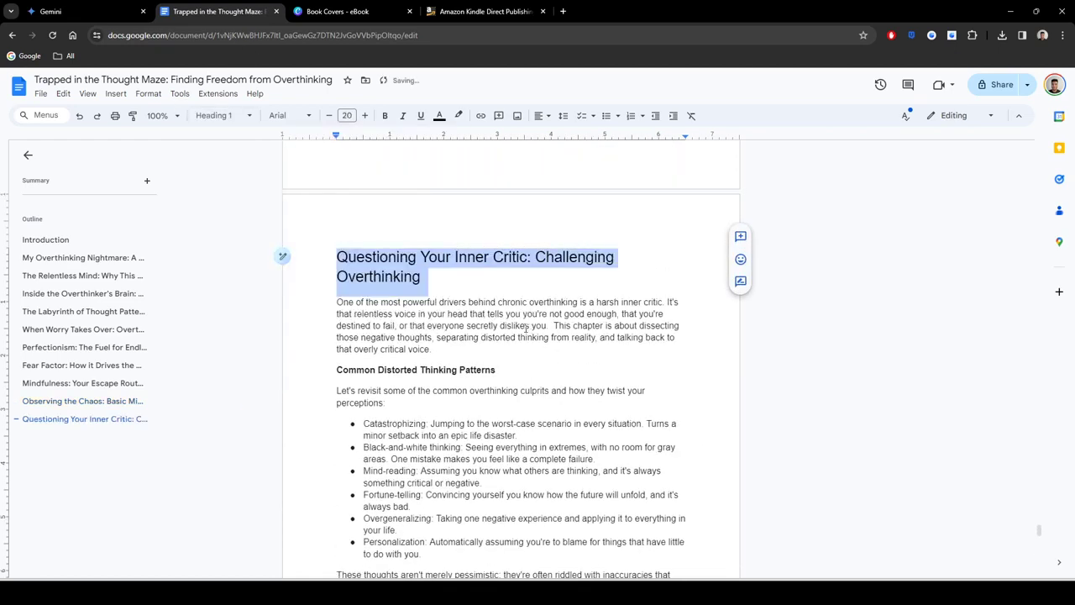
click(360, 256)
click(548, 286)
Step: Insert a page break after the last paragraph of the "Questioning Your Inner Critic" chapter
scroll(527, 341, down, 3)
scroll(527, 337, up, 2)
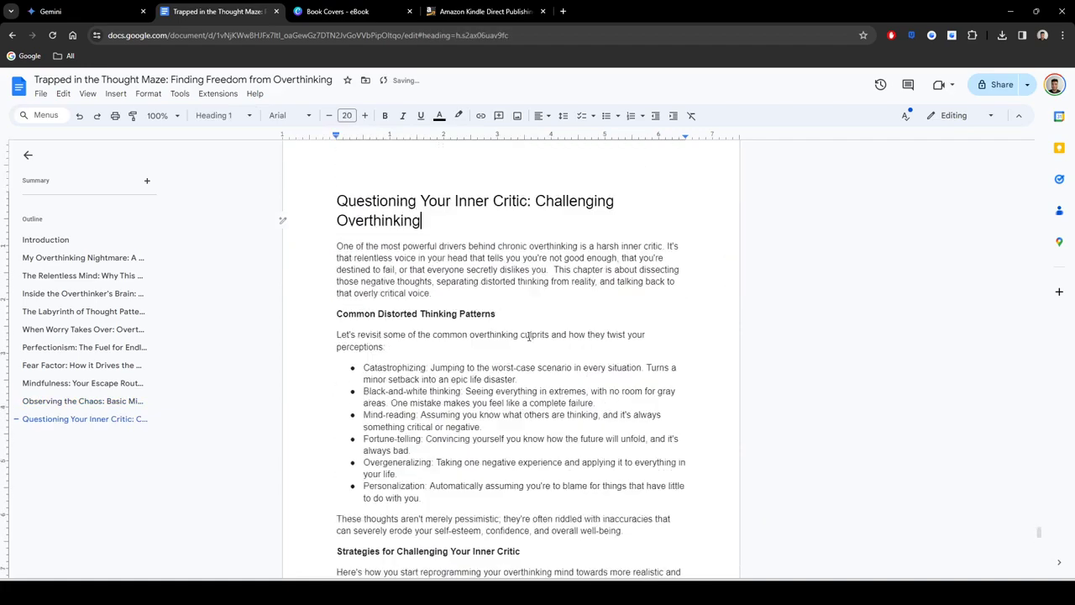
scroll(516, 294, down, 15)
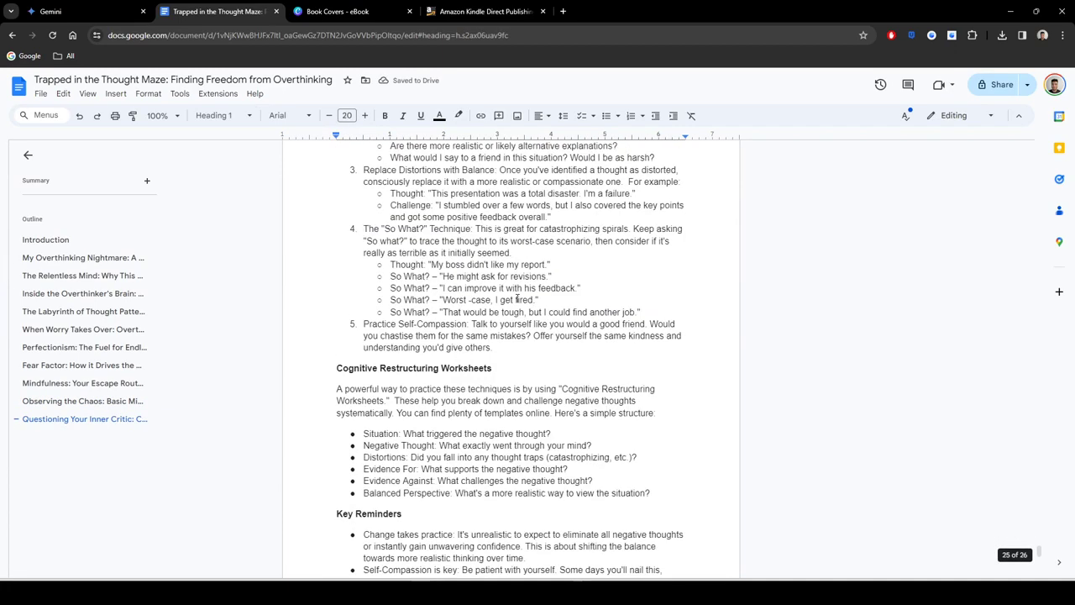
scroll(516, 307, down, 5)
click(596, 278)
double_click(666, 287)
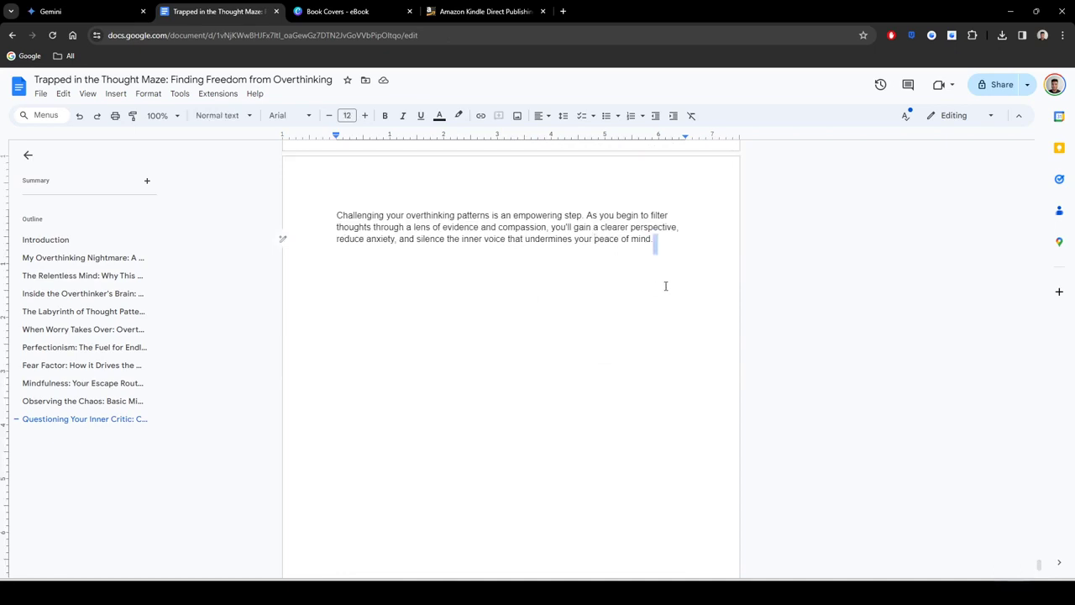
key(ctrl+Return)
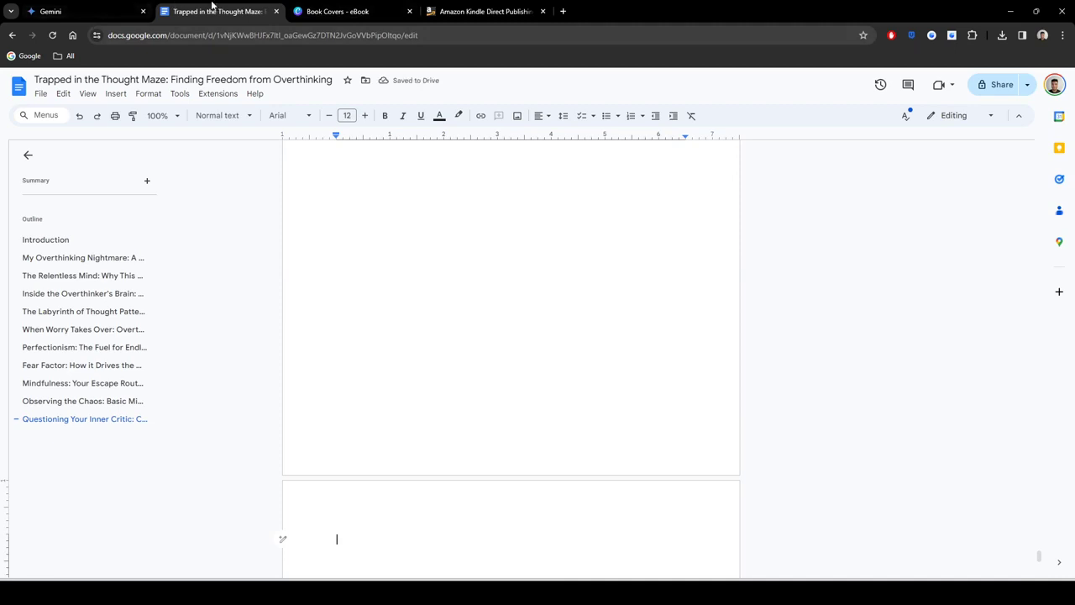
Step: Switch to Gemini and send the prompt "write chapter 11, make it detailed and long"
click(98, 6)
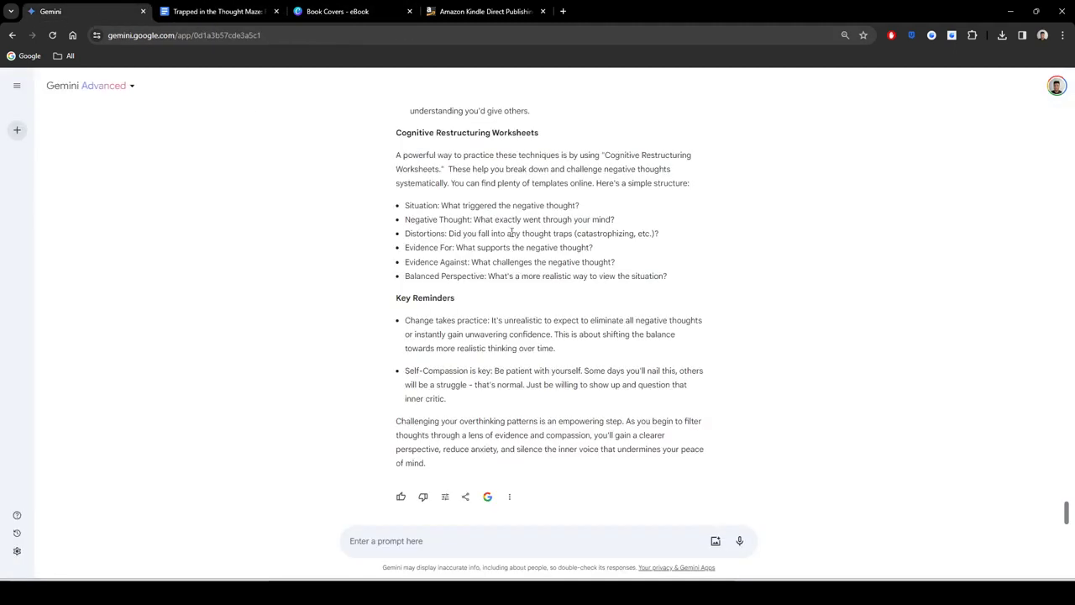
scroll(516, 237, up, 15)
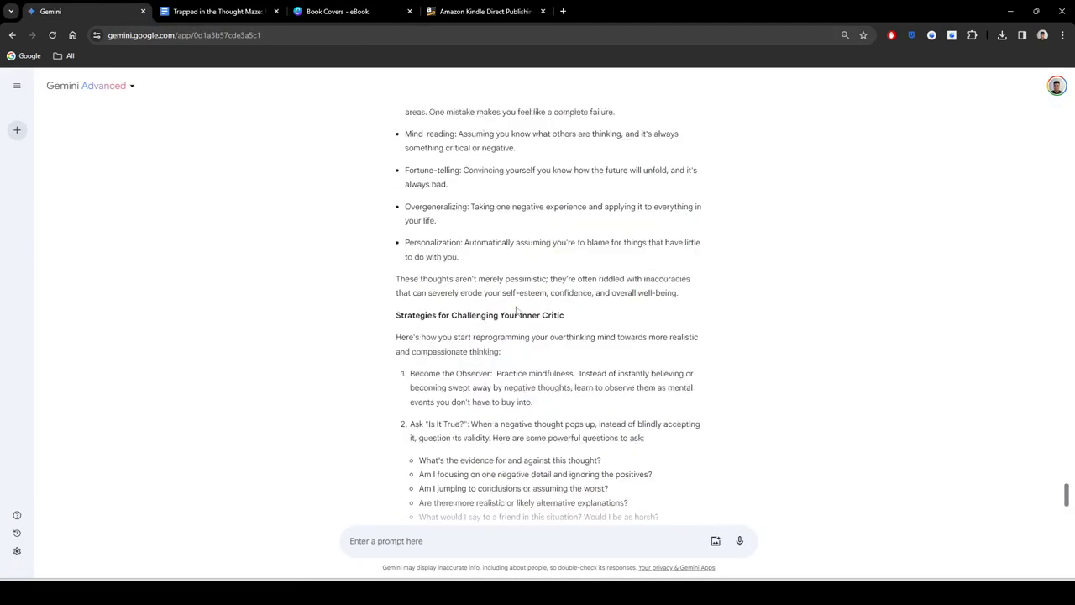
scroll(529, 307, up, 2)
scroll(533, 290, down, 15)
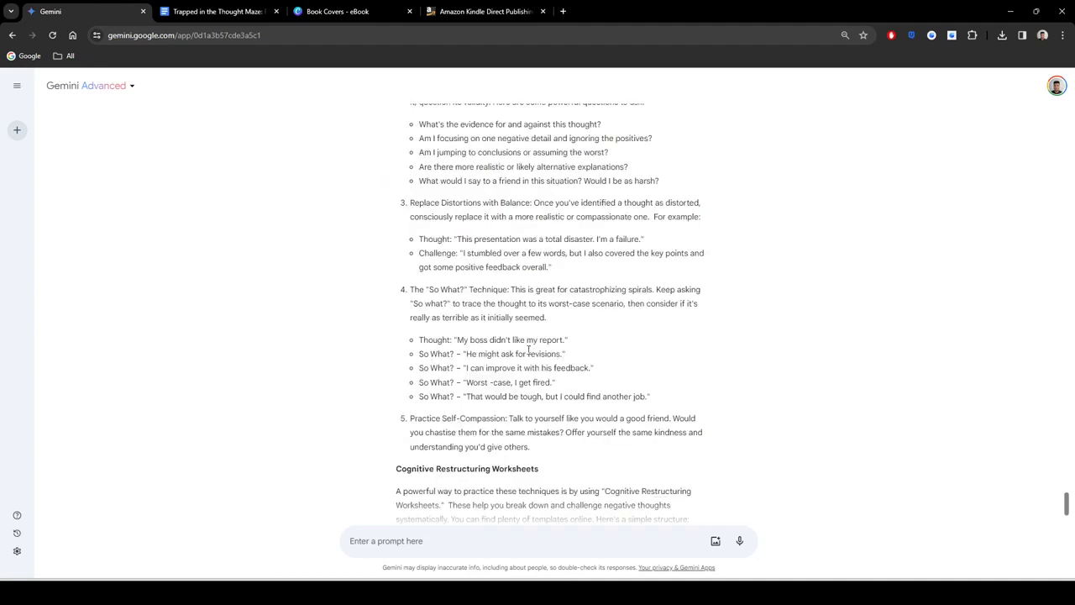
text(write chapter 11)
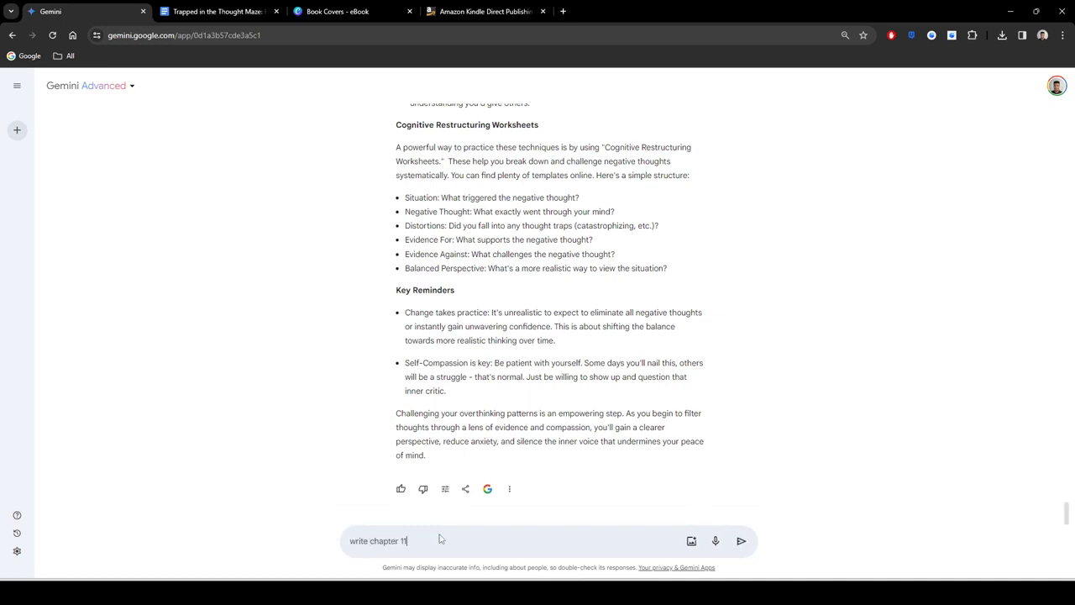
text(, maker )
text(t detailed and long)
key(Return)
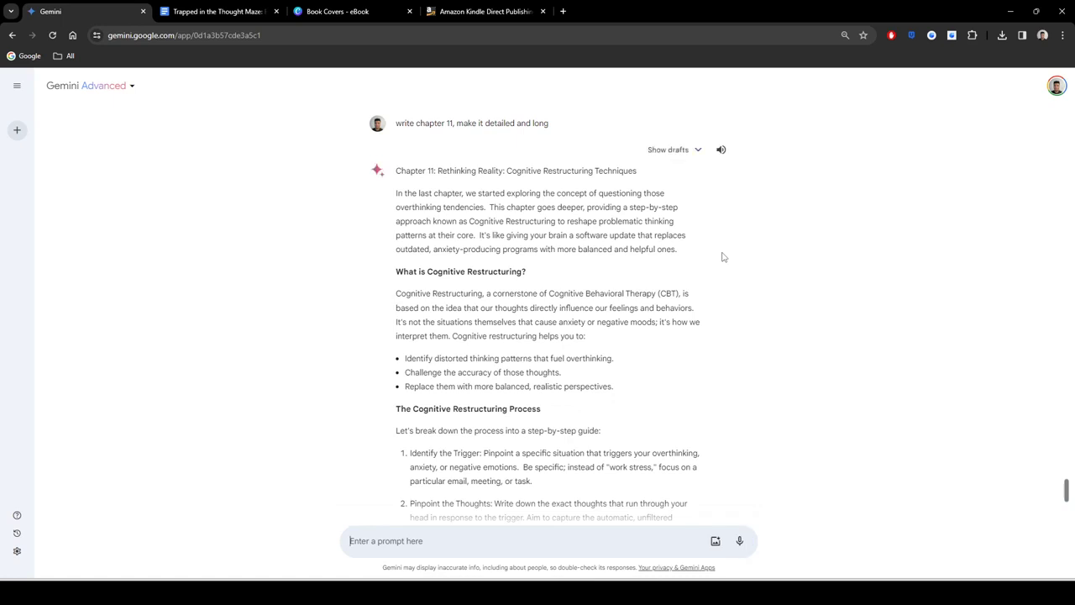
Step: Copy Gemini's Chapter 11 text without the "Chapter 11:" prefix and paste it onto the blank page after Chapter 10 in Google Docs
drag(438, 171, 620, 464)
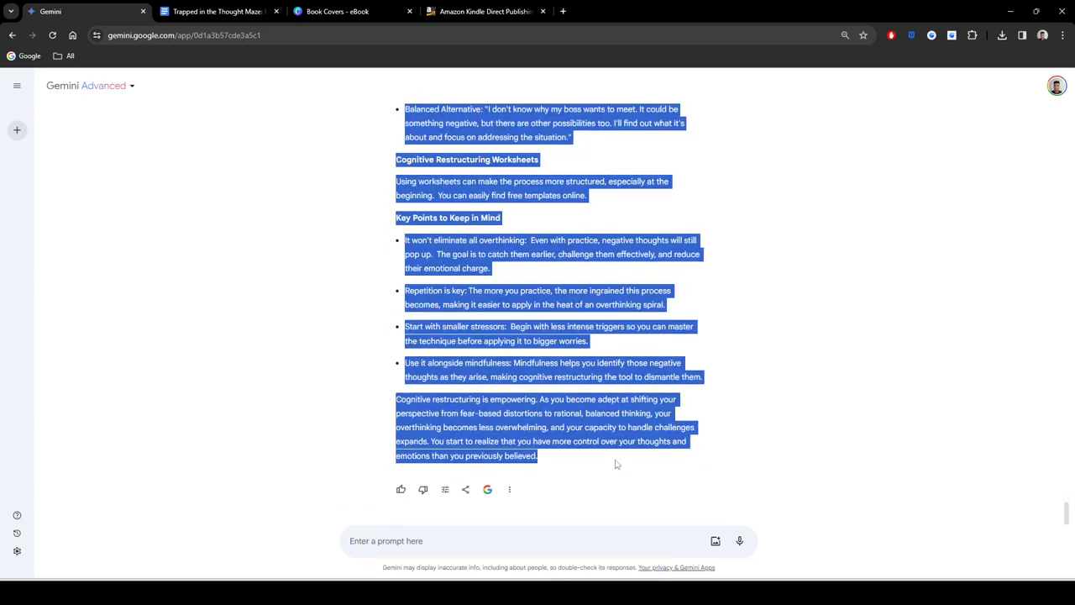
click(504, 348)
scroll(503, 348, up, 4)
scroll(504, 349, up, 15)
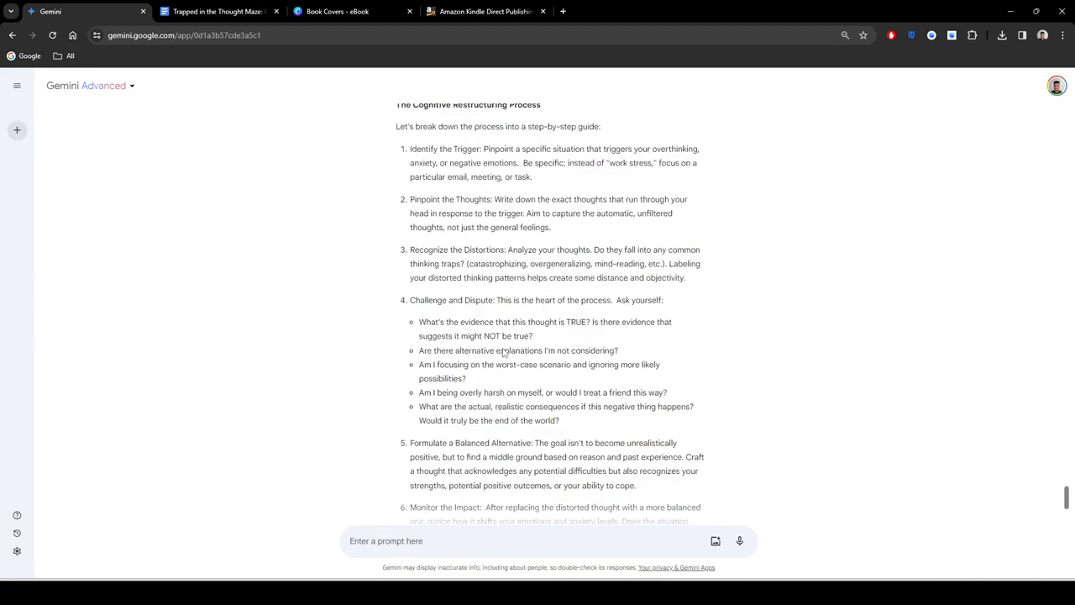
scroll(519, 309, down, 6)
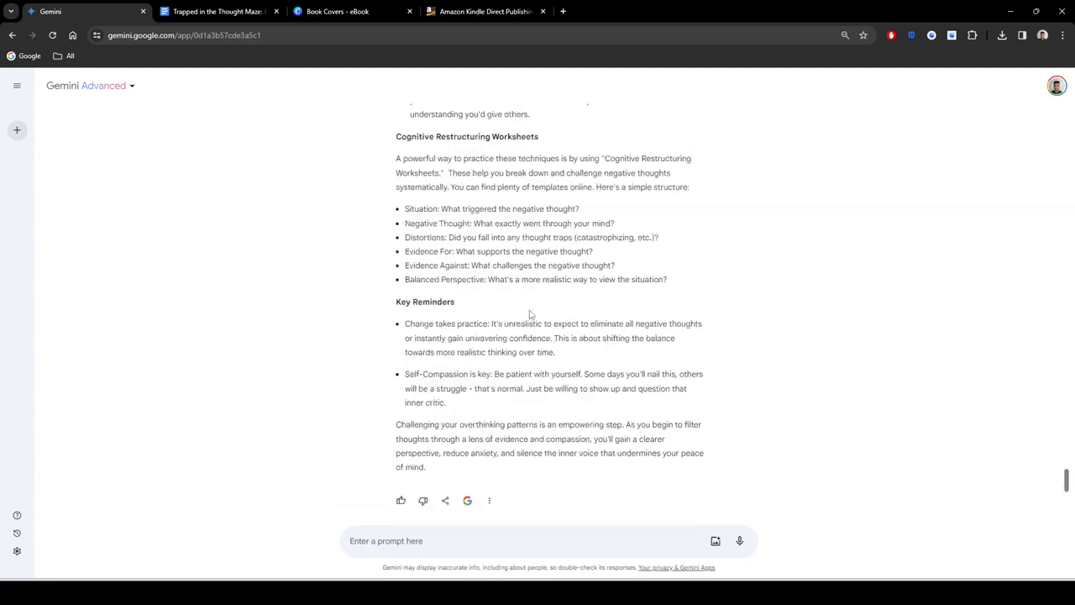
click(218, 8)
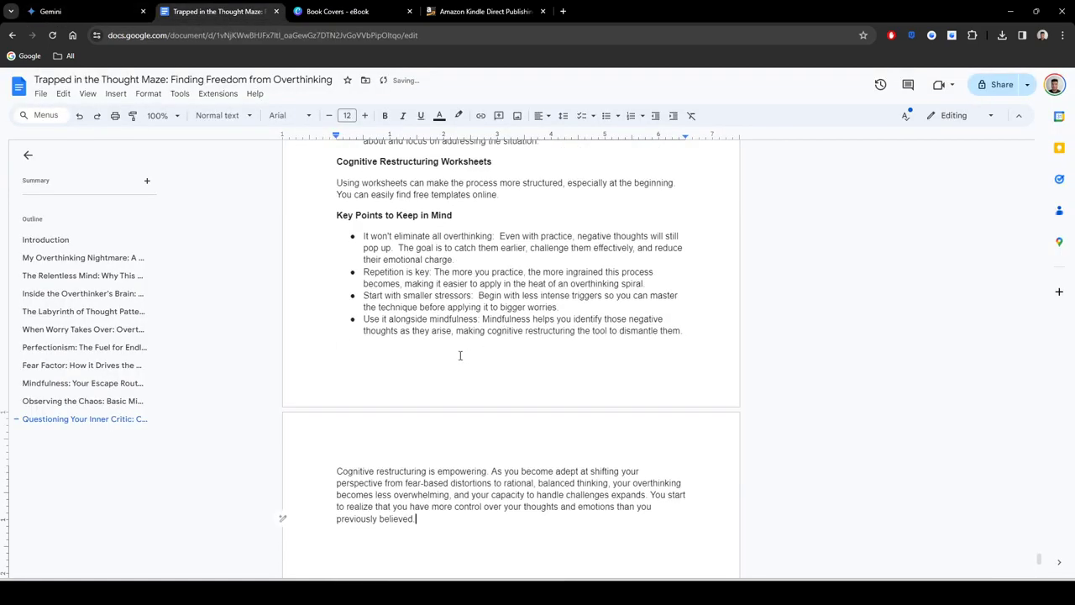
Step: Apply the Heading 1 style to the chapter title "Rethinking Reality: Cognitive Restructuring Techniques"
scroll(461, 355, up, 7)
scroll(458, 354, up, 6)
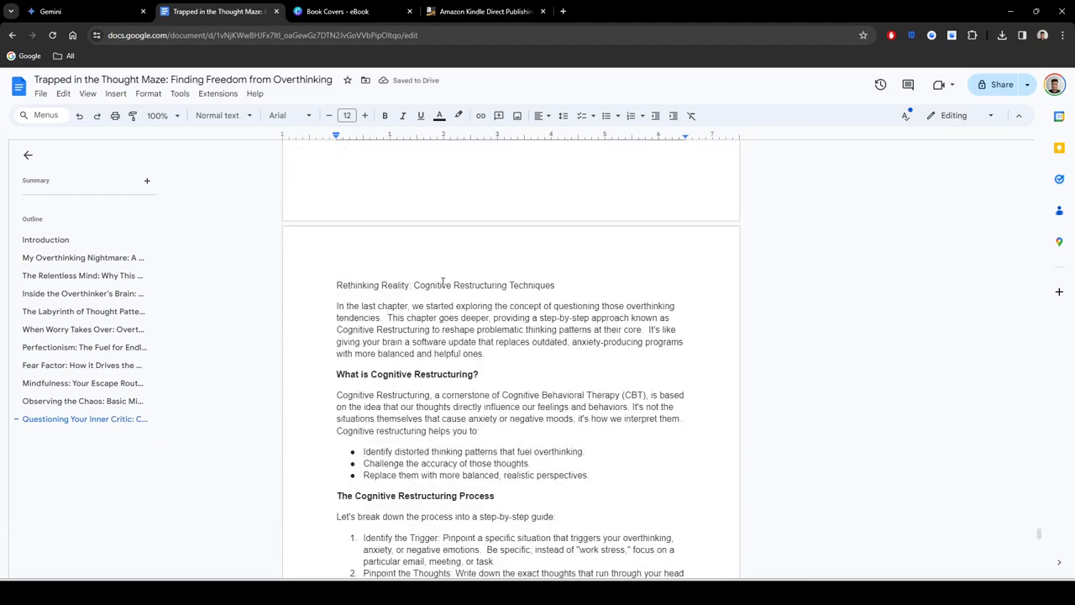
triple_click(442, 283)
click(216, 115)
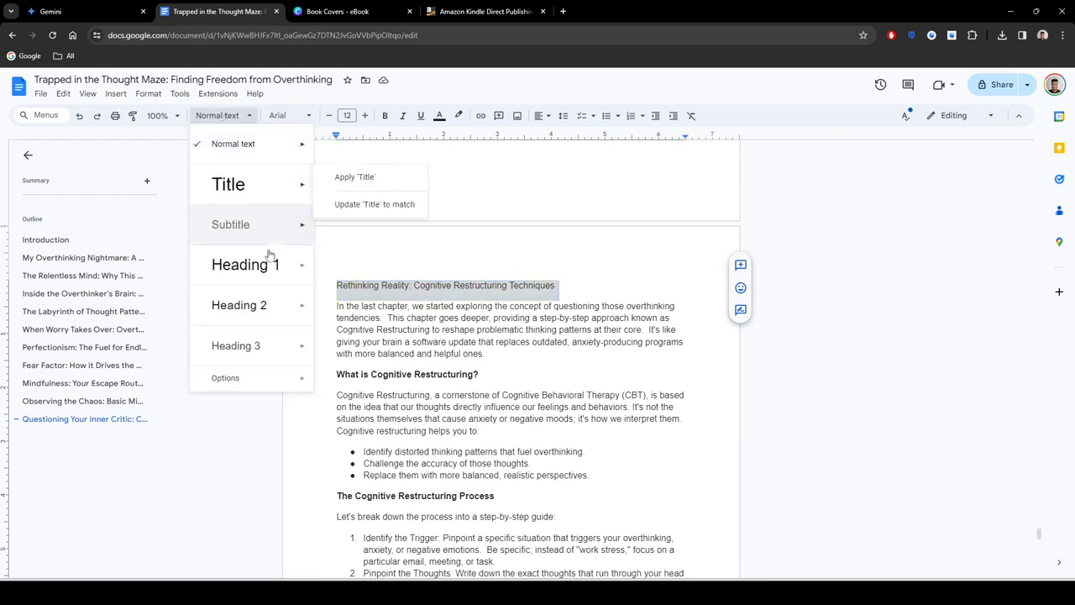
Step: Apply the Heading 1 style to the chapter title "Rethinking Reality: Cognitive Restructuring Techniques"
mouse_move(252, 264)
click(369, 257)
click(461, 345)
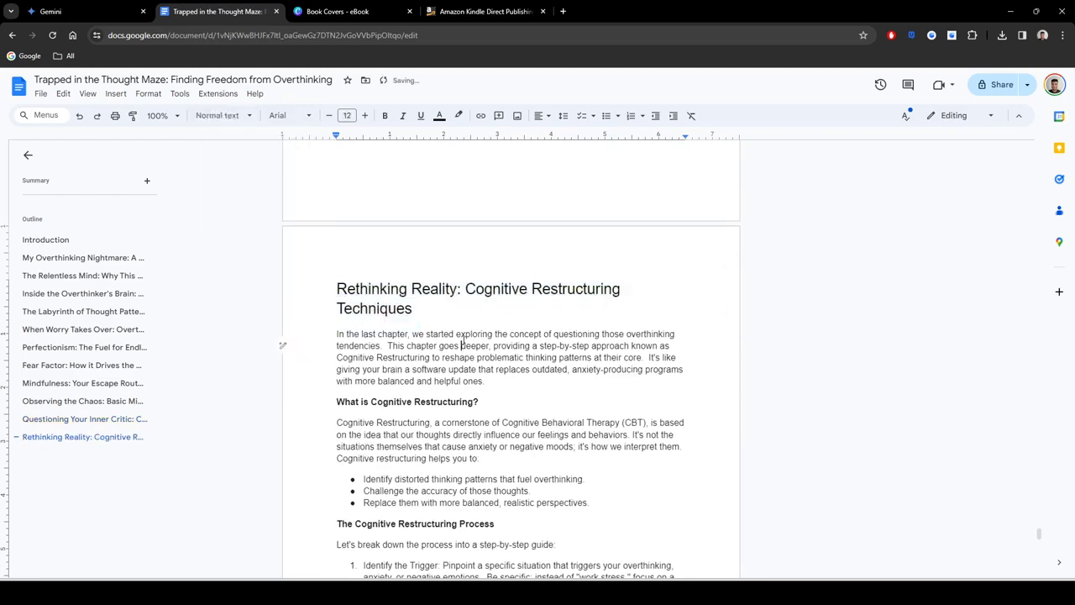
Step: Review the text and layout of the "Questioning Your Inner Critic" and "Rethinking Reality" chapters
click(88, 418)
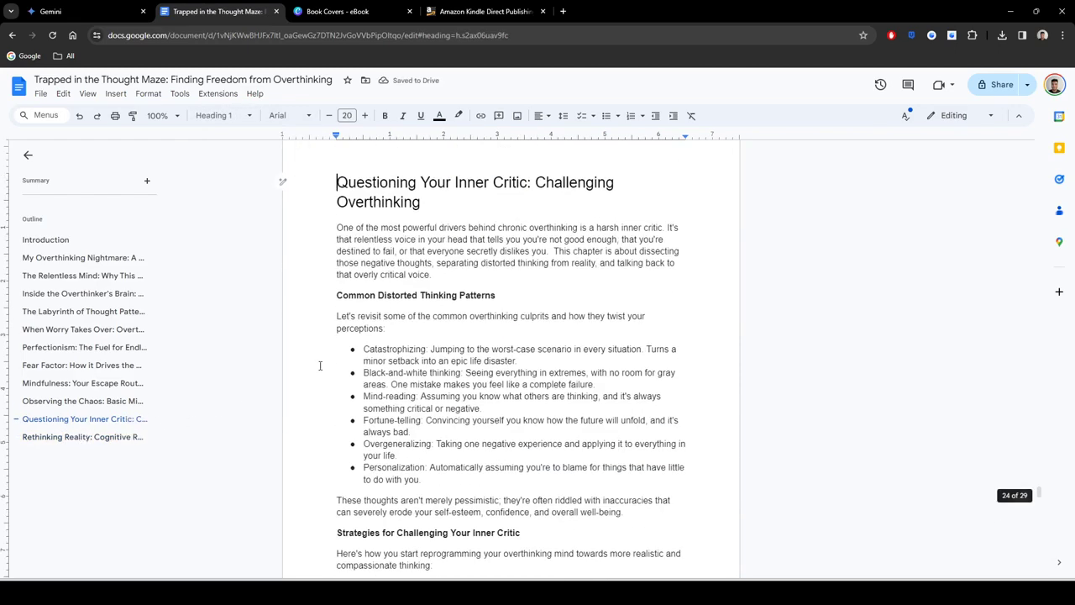
scroll(587, 297, down, 5)
scroll(579, 294, up, 5)
scroll(573, 348, down, 5)
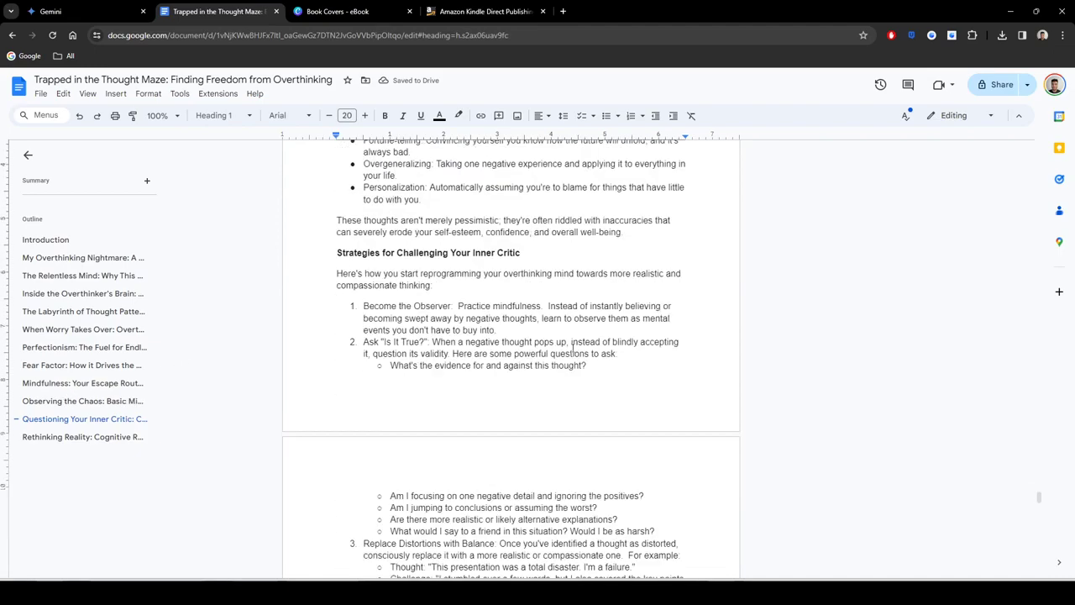
scroll(572, 347, down, 15)
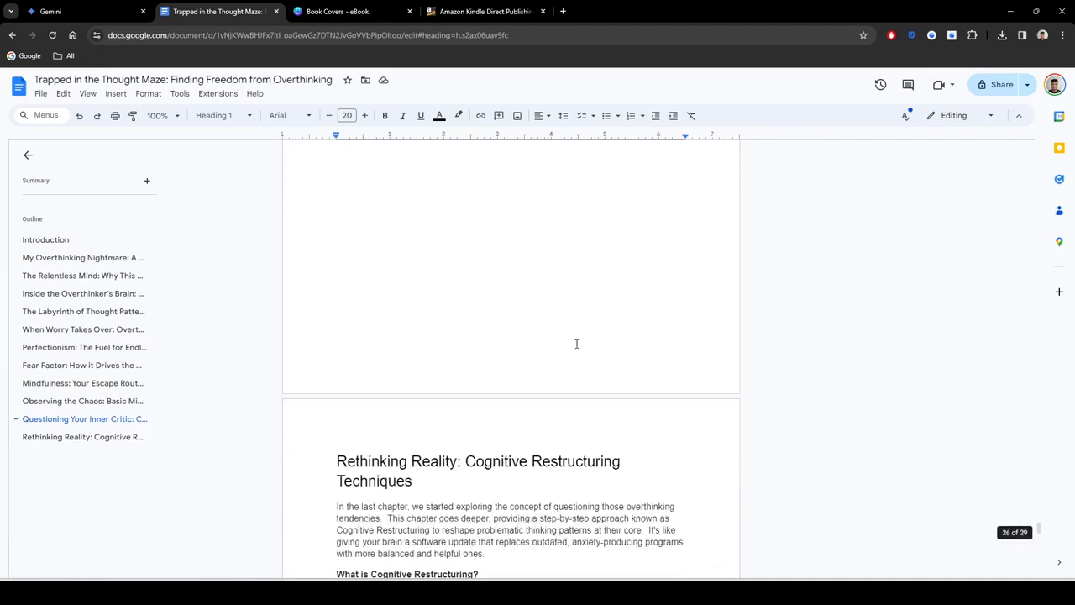
scroll(576, 343, down, 5)
scroll(524, 329, up, 3)
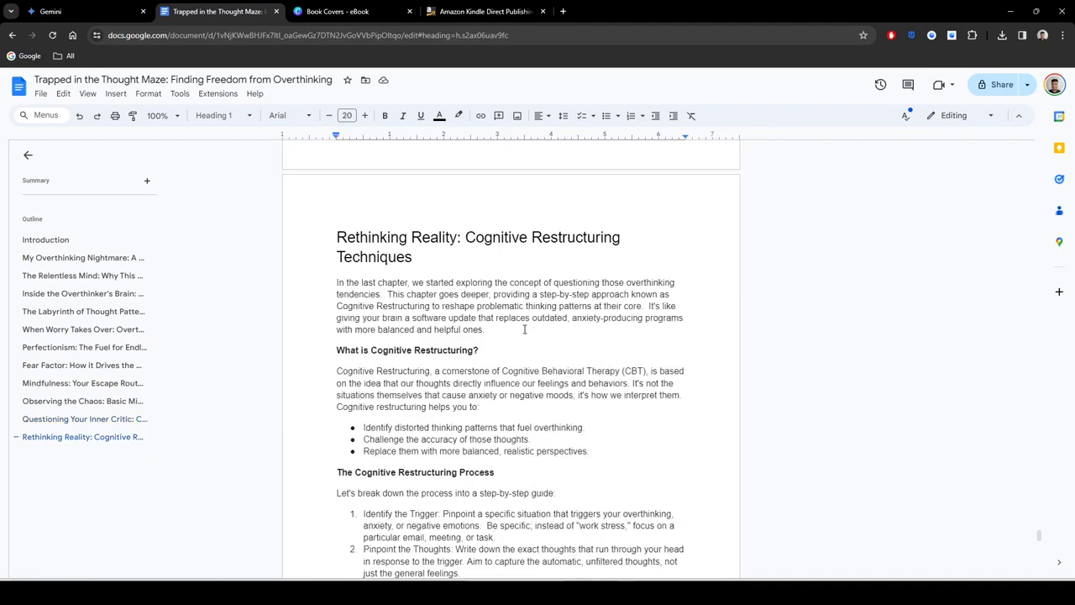
scroll(524, 329, down, 8)
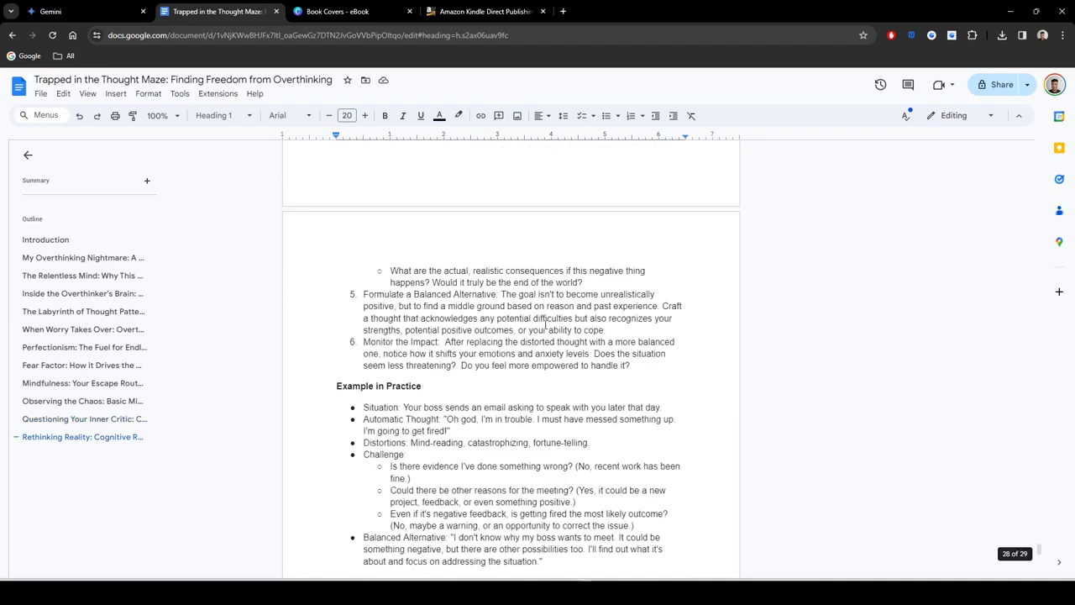
scroll(544, 324, up, 3)
scroll(454, 331, down, 3)
scroll(451, 341, down, 2)
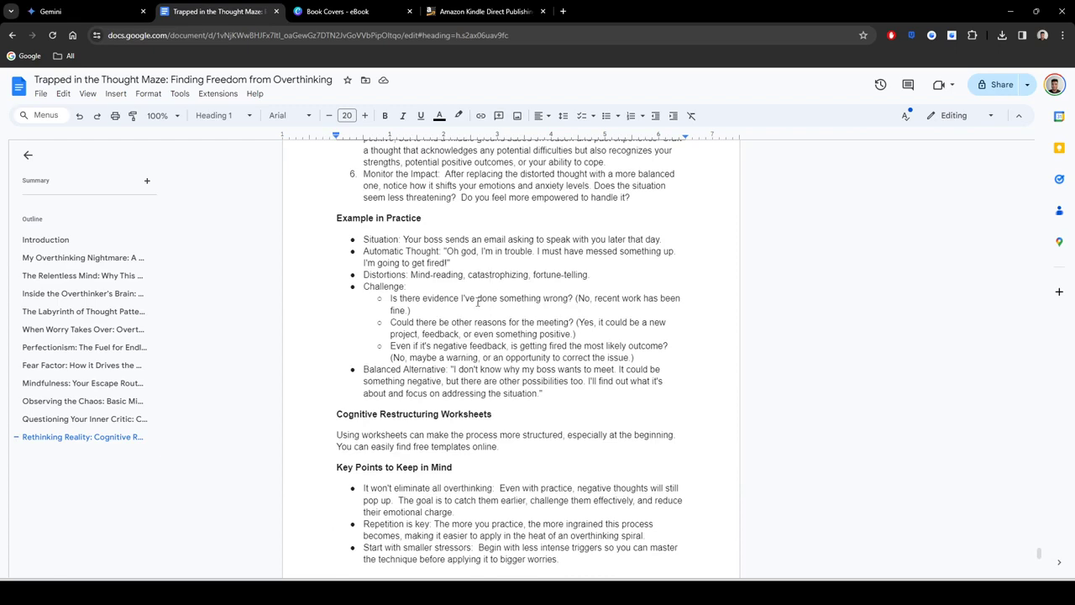
scroll(414, 302, down, 4)
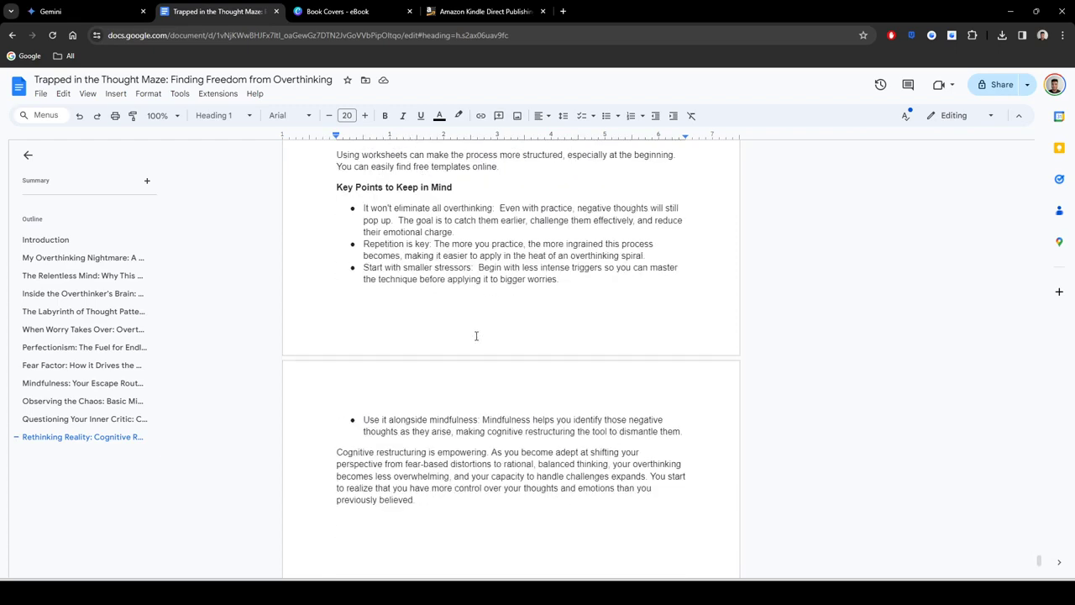
Step: Insert a page break after the closing paragraph of the "Rethinking Reality" chapter
scroll(476, 339, down, 1)
click(450, 385)
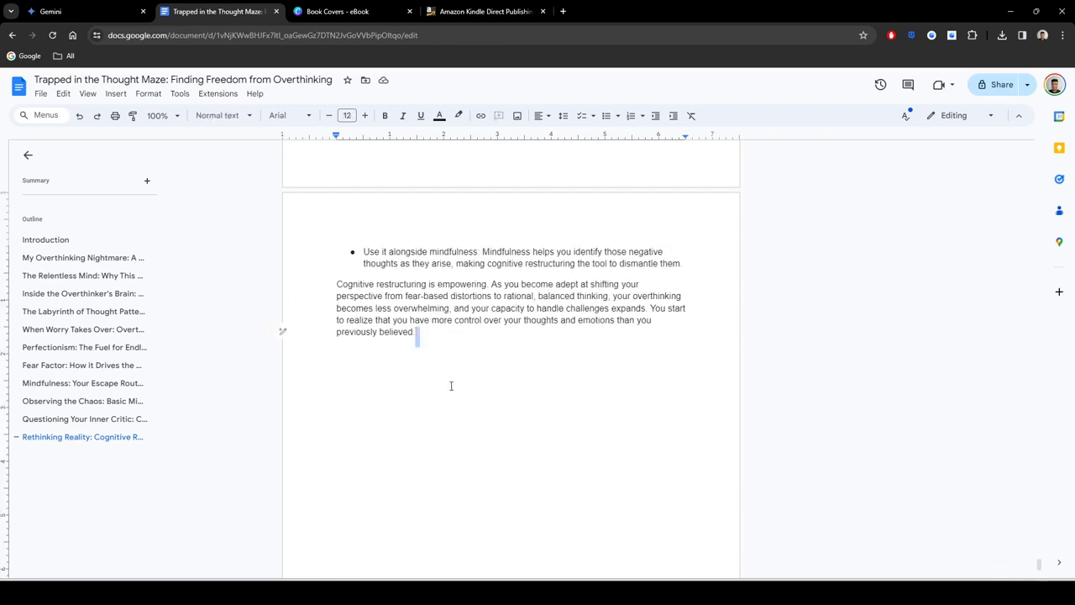
click(477, 341)
scroll(477, 341, up, 3)
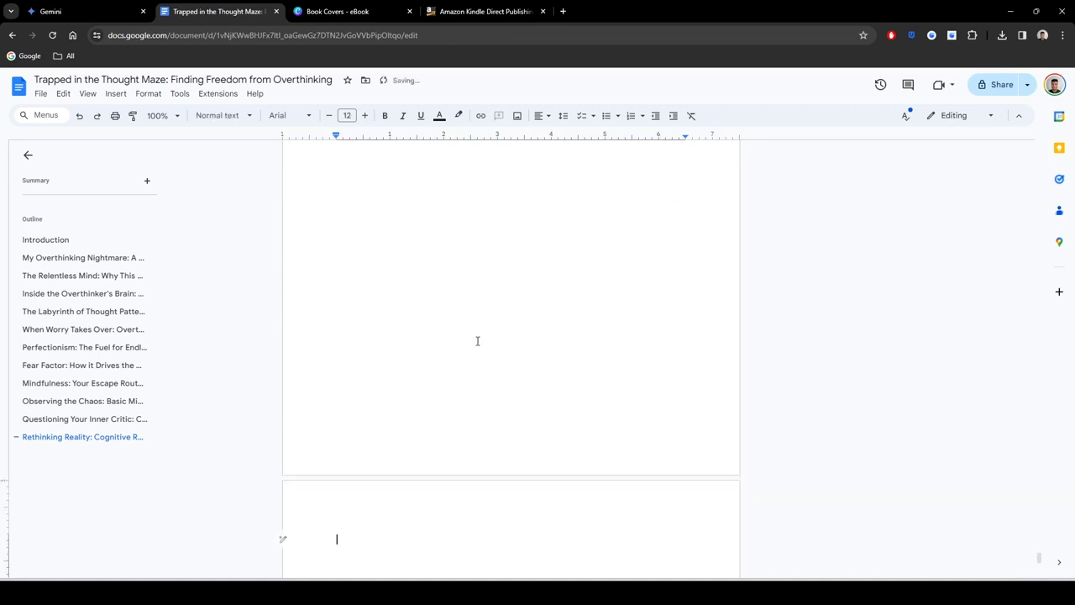
Step: Switch to Gemini and submit the prompt "write chapter 12, detailed and as long as possible"
click(82, 10)
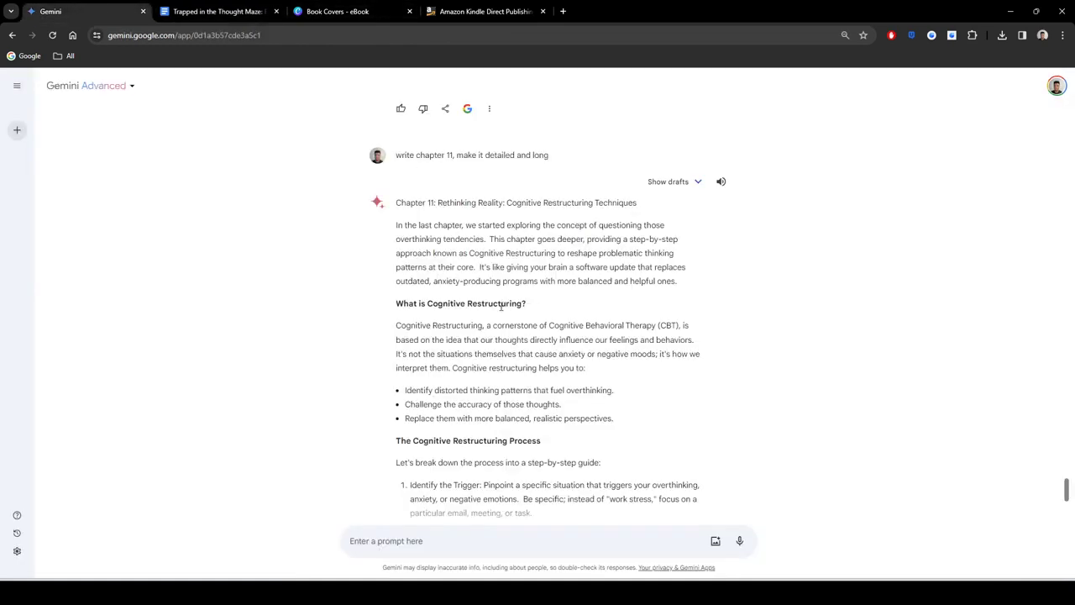
scroll(457, 420, down, 7)
text(wr)
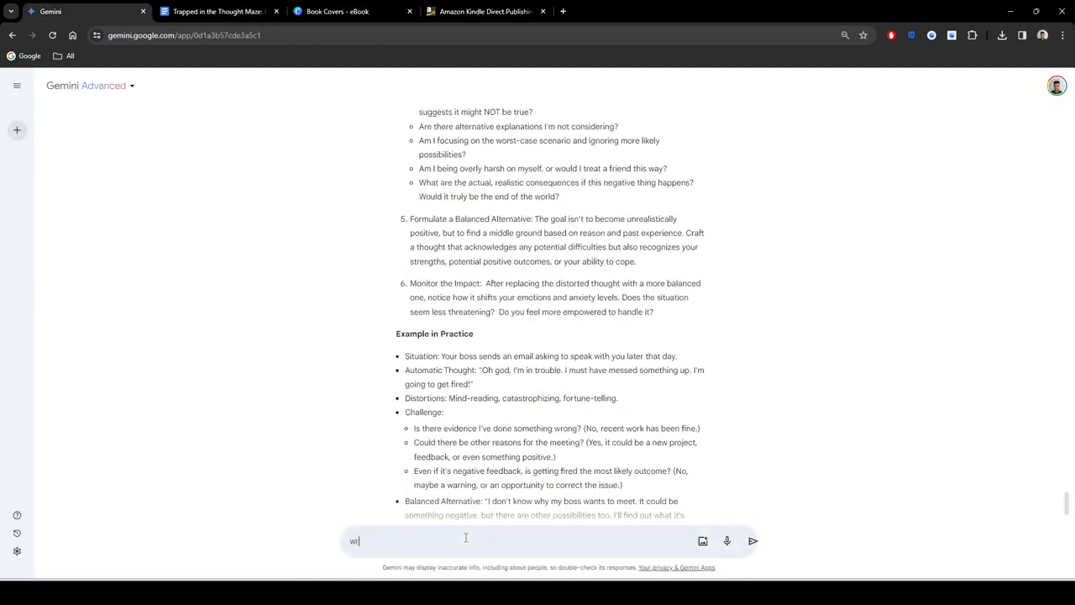
text(ite chapter 12, d)
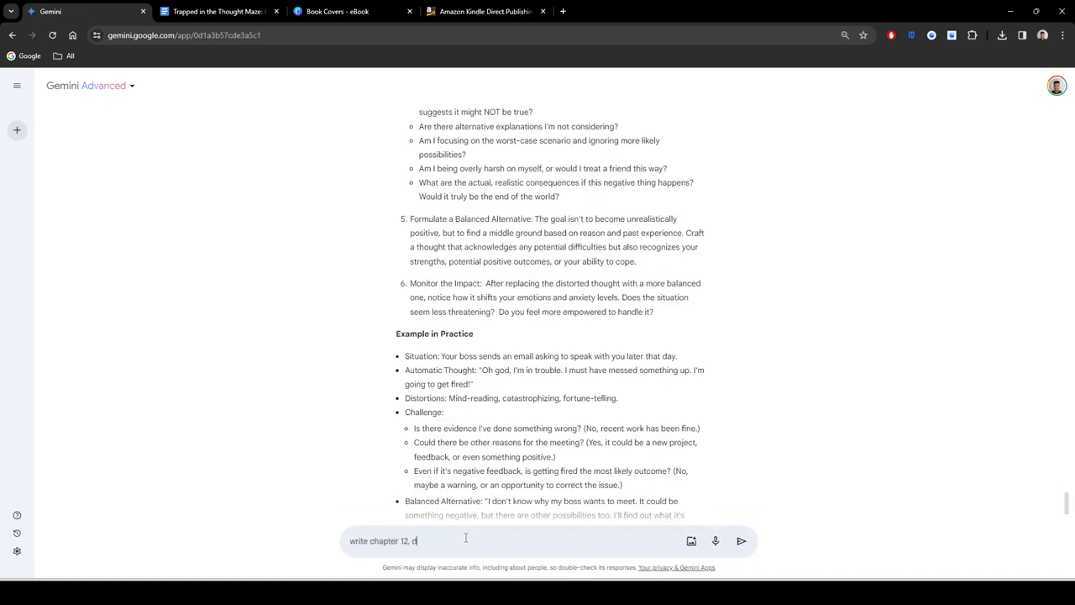
text(etailed and as long as possible)
key(Return)
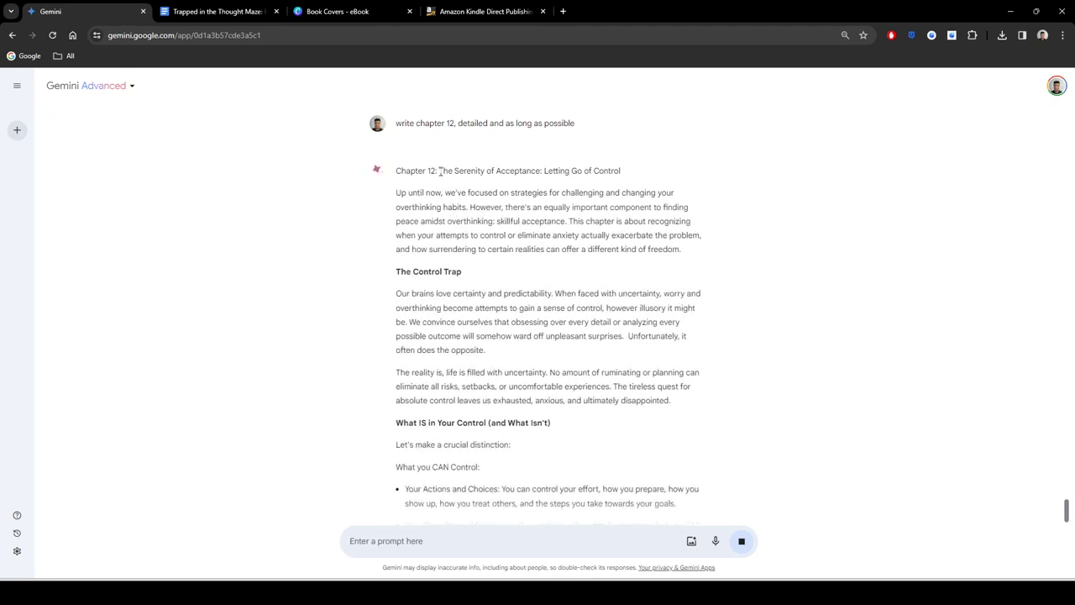
Step: Copy the chapter 12 text without its "Chapter 12:" label and paste it onto the new last page of the Google Docs manuscript
drag(439, 171, 593, 437)
drag(593, 438, 599, 523)
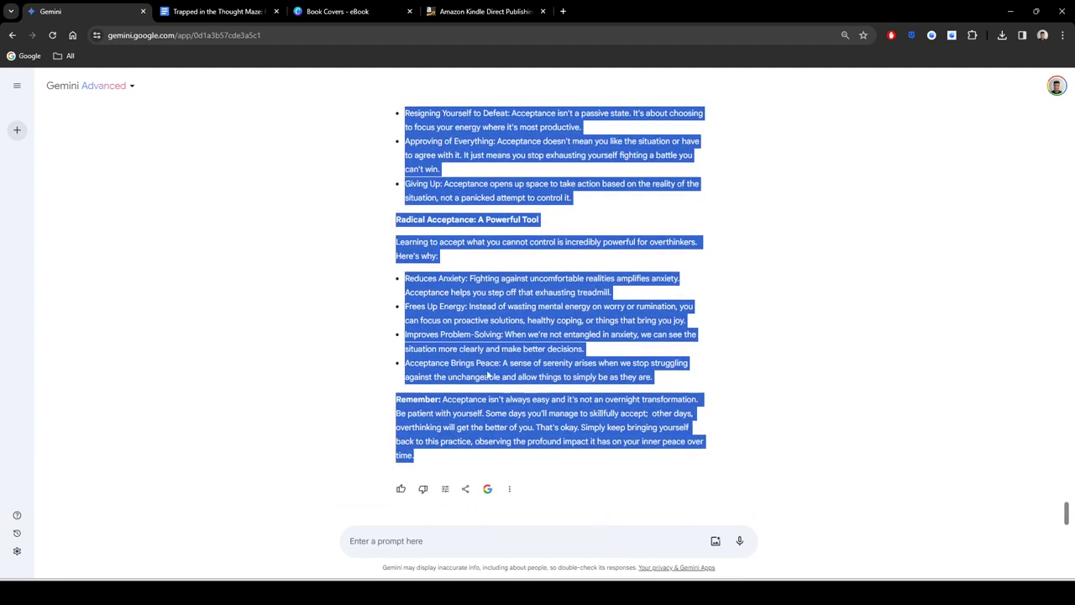
click(396, 307)
click(214, 11)
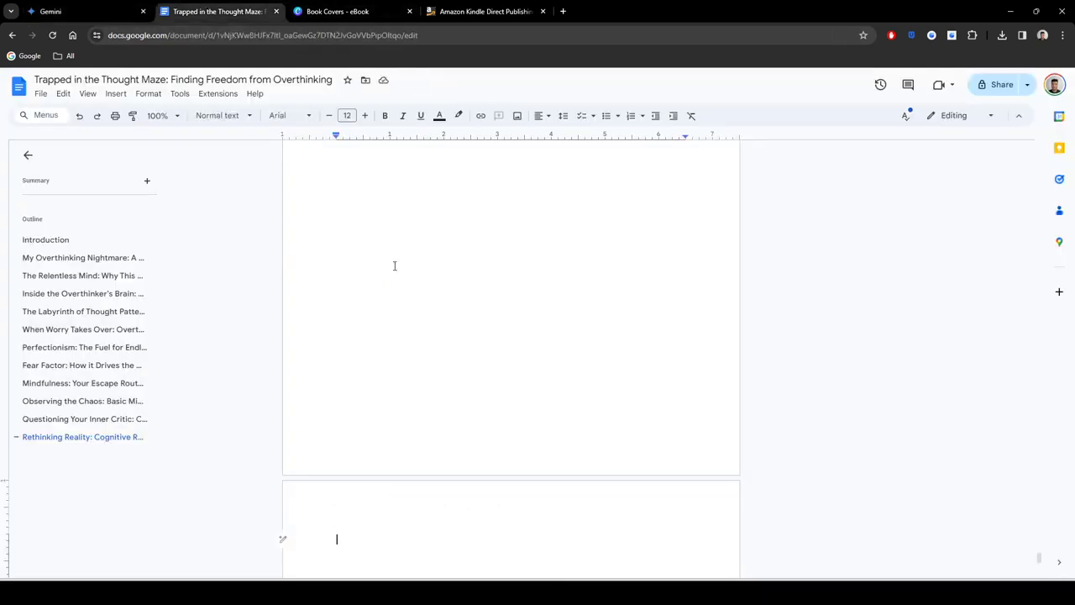
key(ctrl+v)
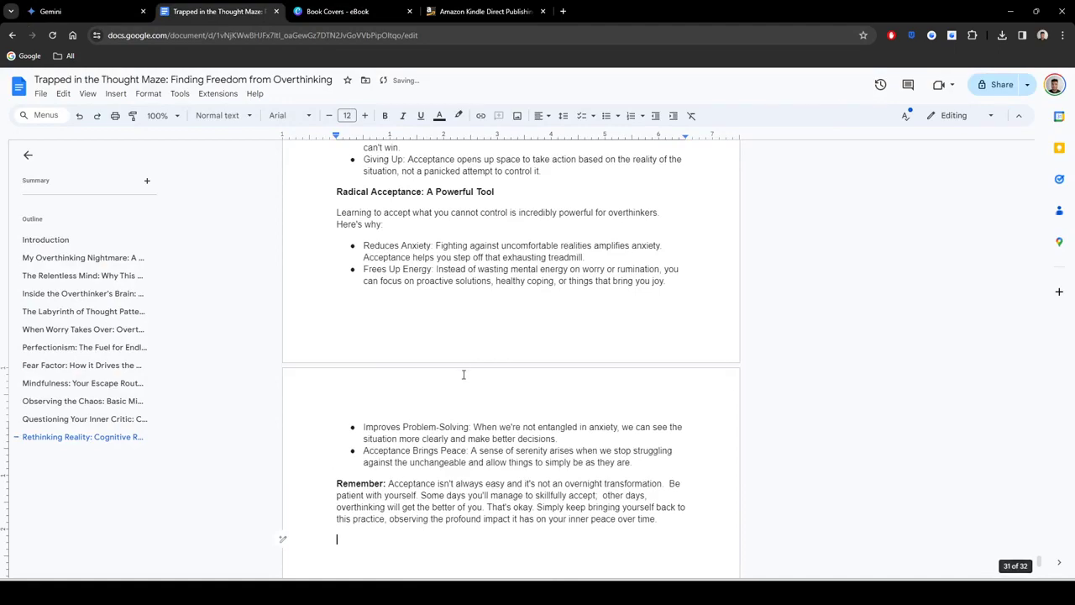
Step: Apply the Heading 1 style to the pasted chapter title "The Serenity of Acceptance: Letting Go of Control"
scroll(483, 355, up, 5)
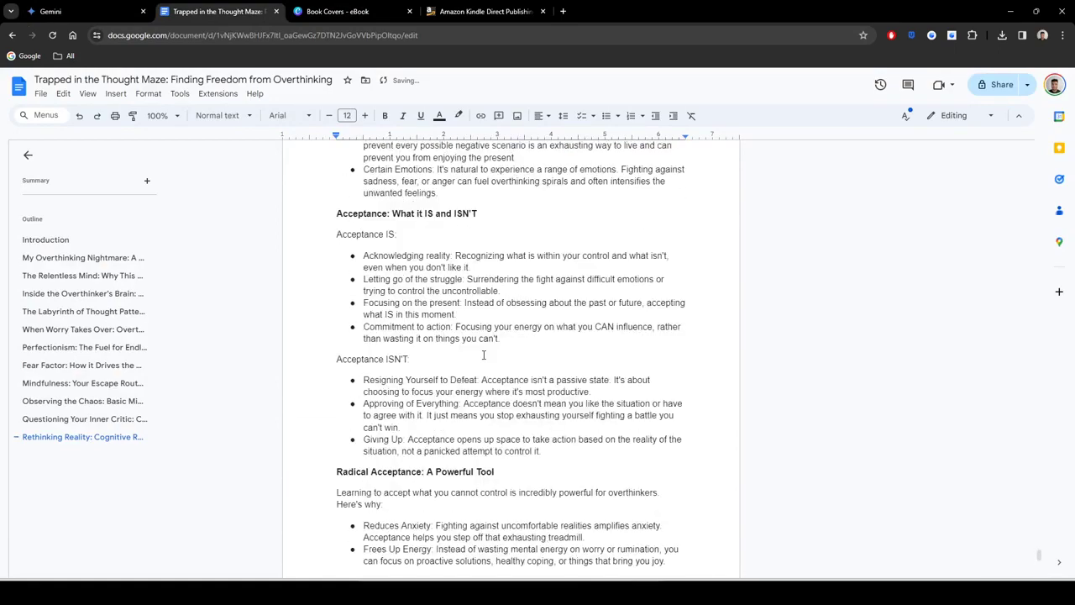
scroll(482, 354, up, 5)
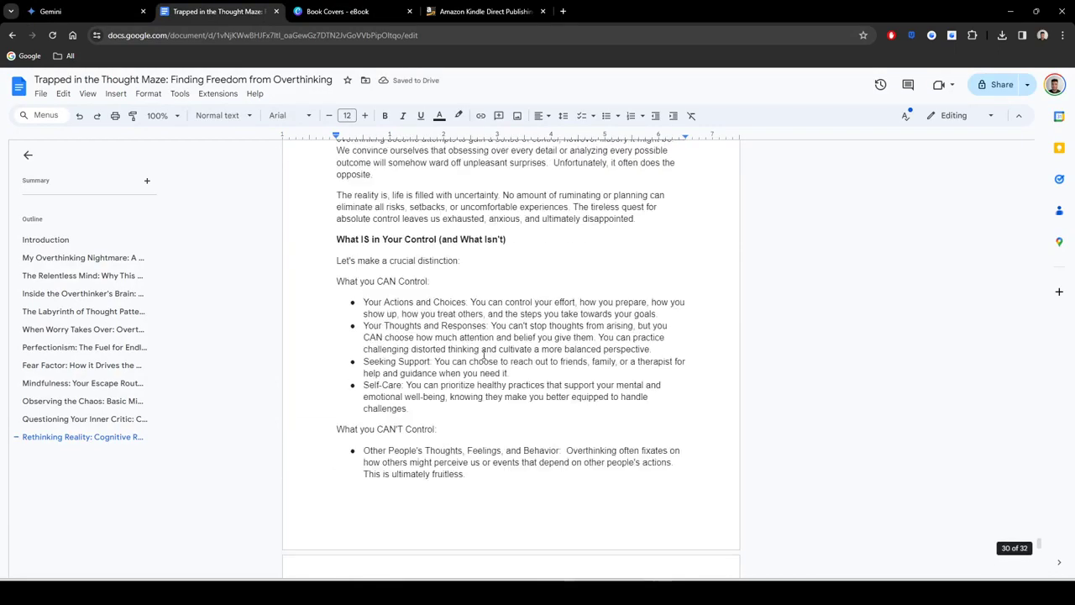
scroll(483, 354, down, 4)
scroll(483, 352, up, 7)
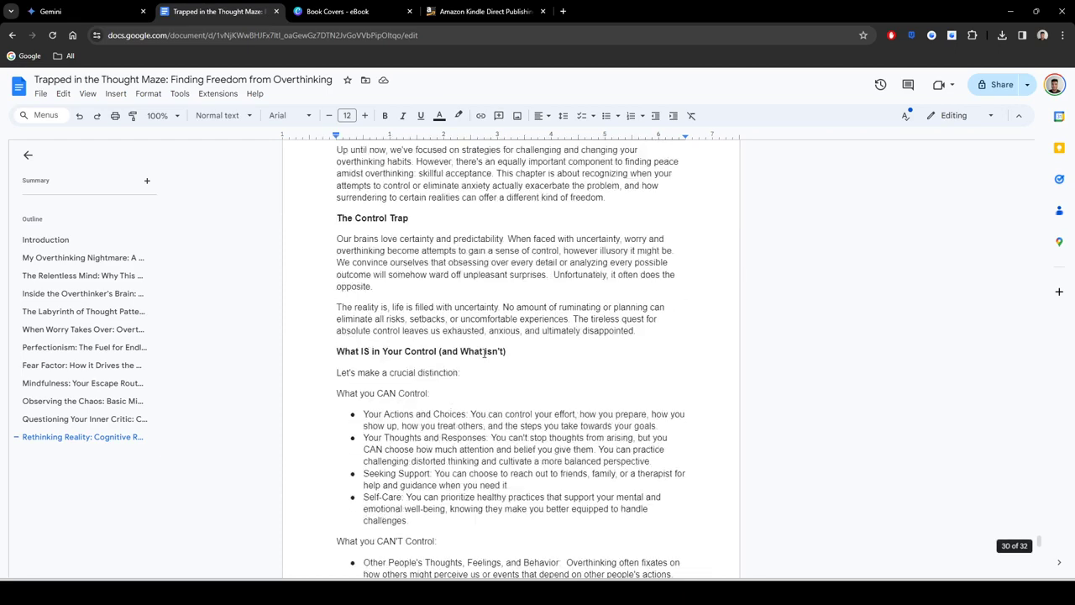
scroll(461, 361, up, 1)
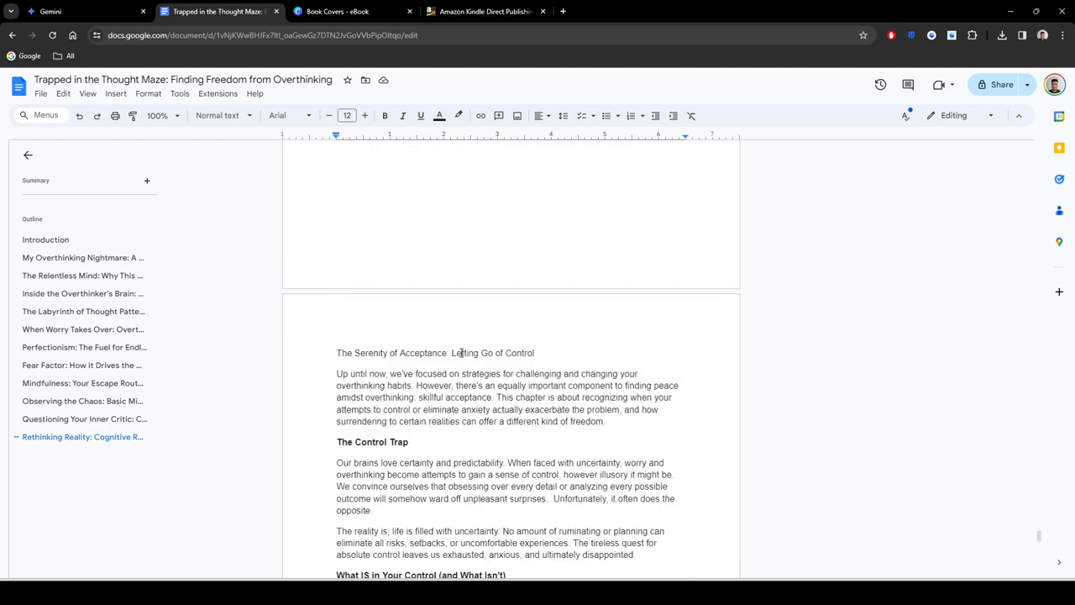
scroll(461, 353, down, 2)
scroll(471, 340, up, 1)
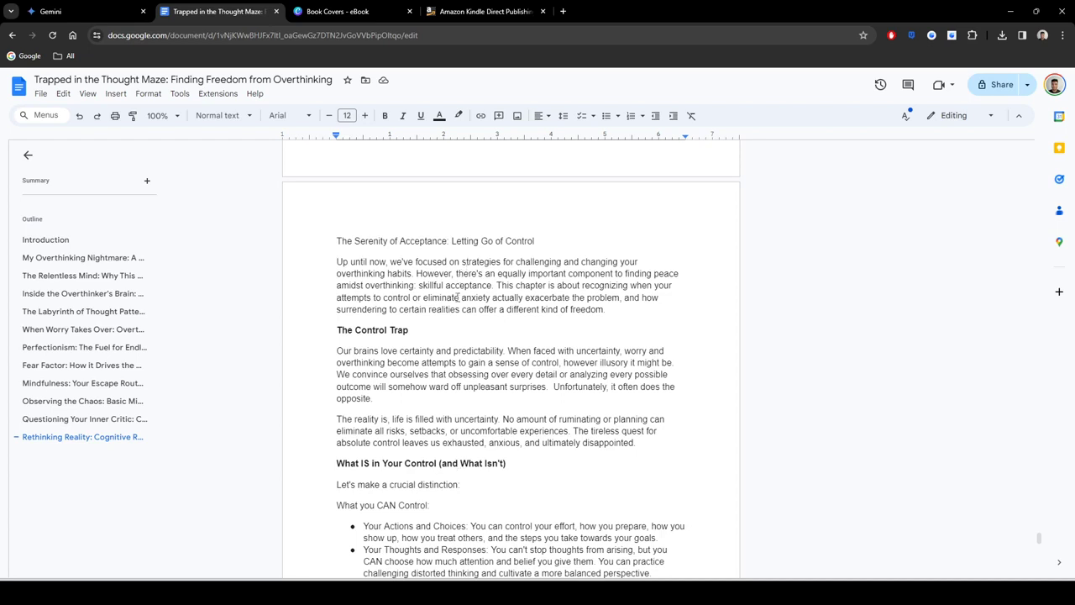
triple_click(283, 241)
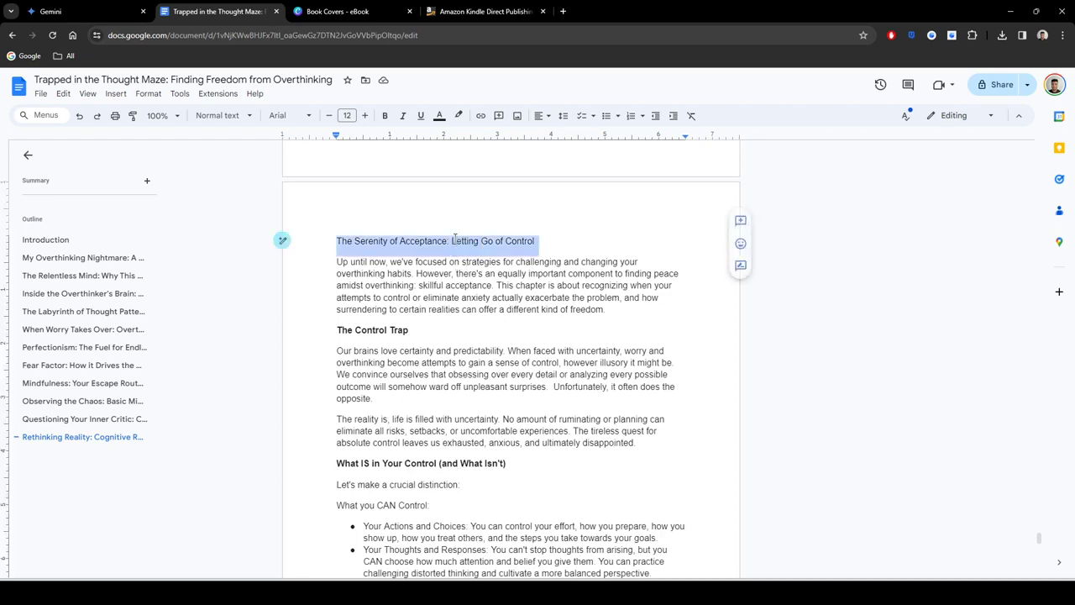
click(220, 115)
mouse_move(249, 203)
mouse_move(266, 267)
click(311, 252)
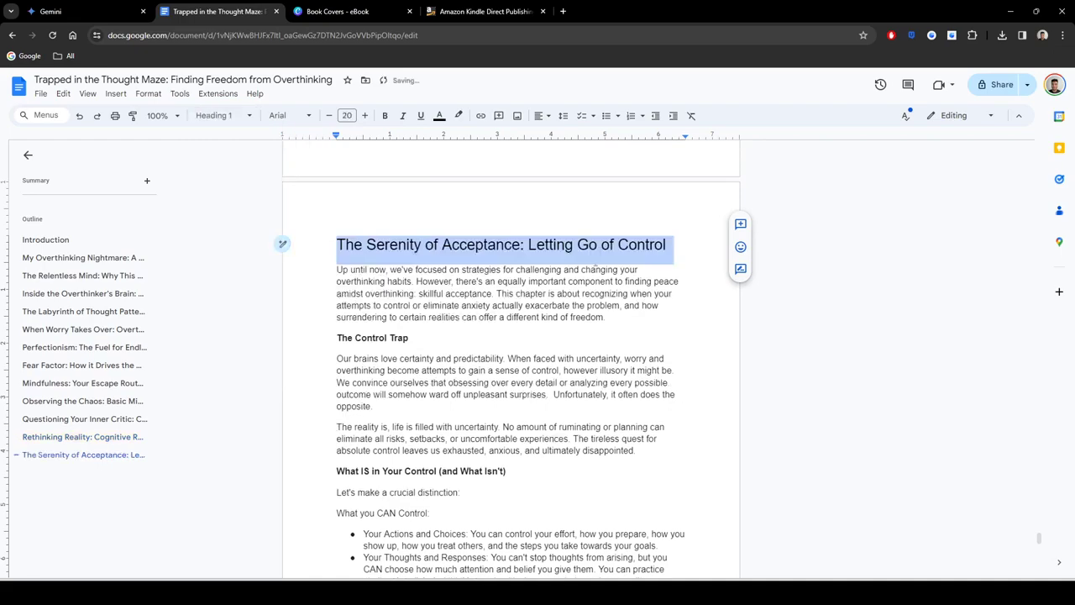
click(599, 245)
click(672, 244)
Step: Insert a page break after the closing "Remember" paragraph of the "Serenity of Acceptance" chapter
scroll(439, 311, down, 5)
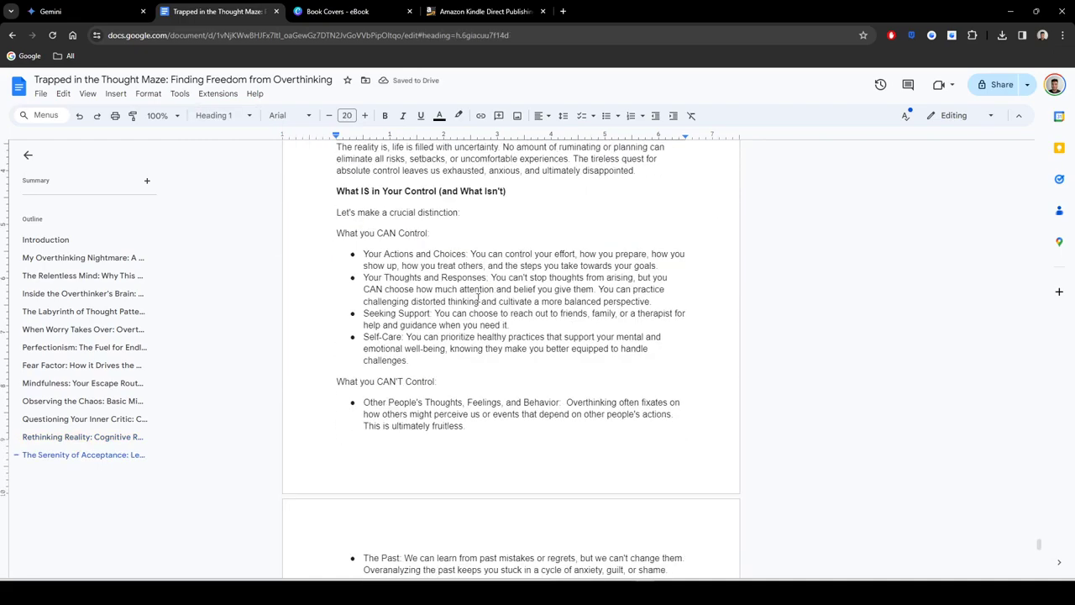
scroll(499, 304, up, 13)
scroll(512, 303, down, 6)
scroll(504, 302, down, 8)
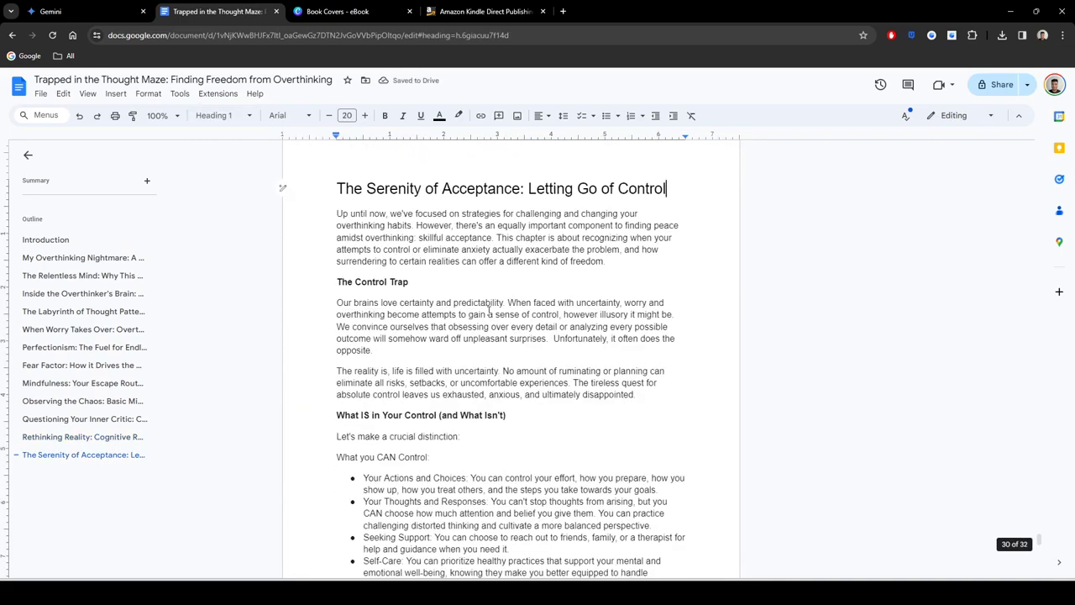
scroll(486, 298, down, 10)
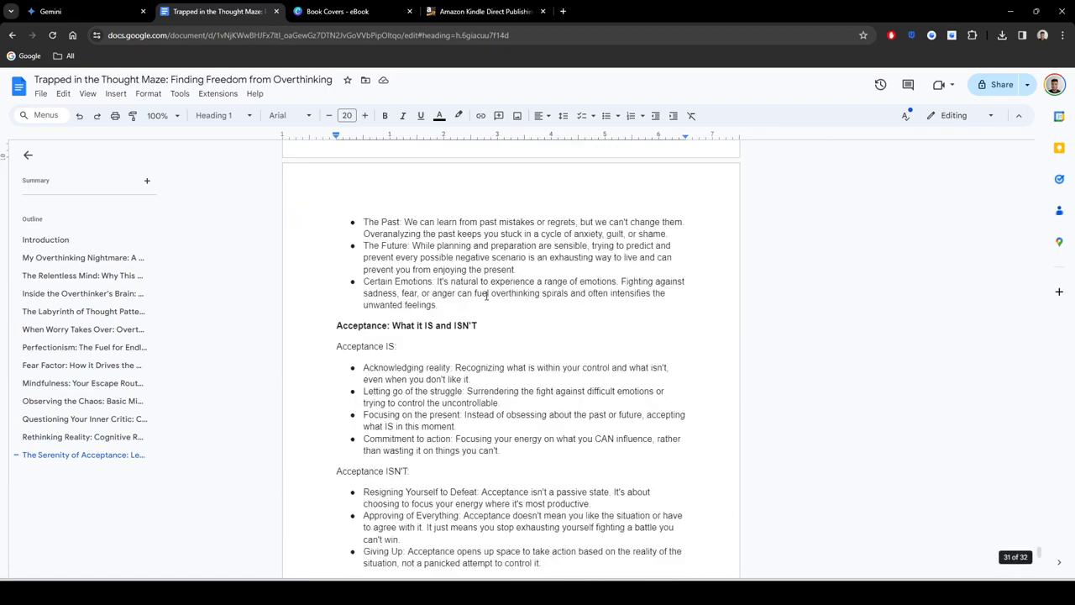
click(642, 286)
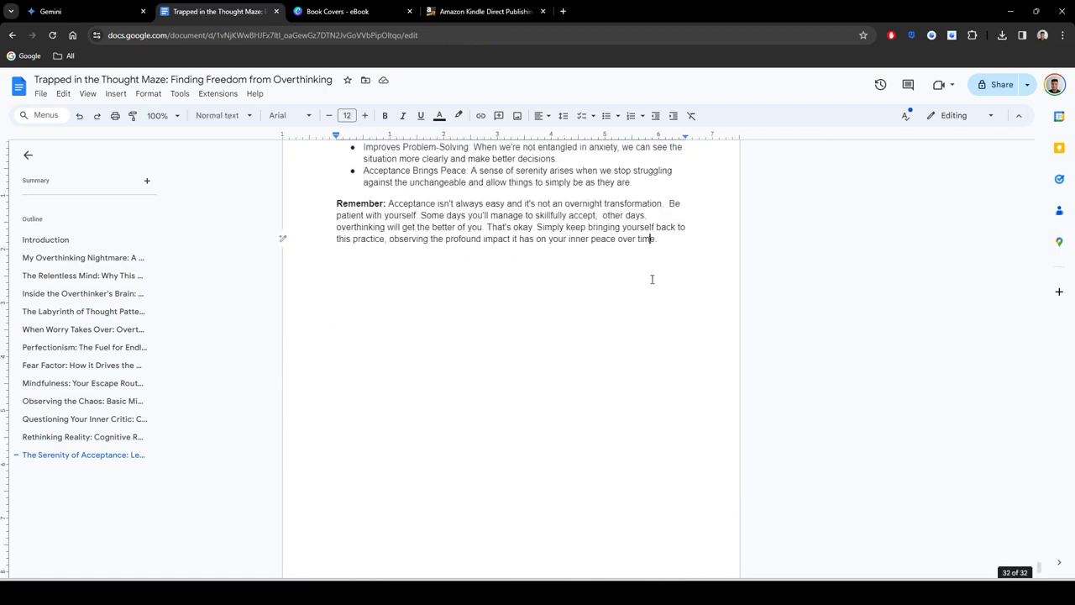
key(ctrl+Return)
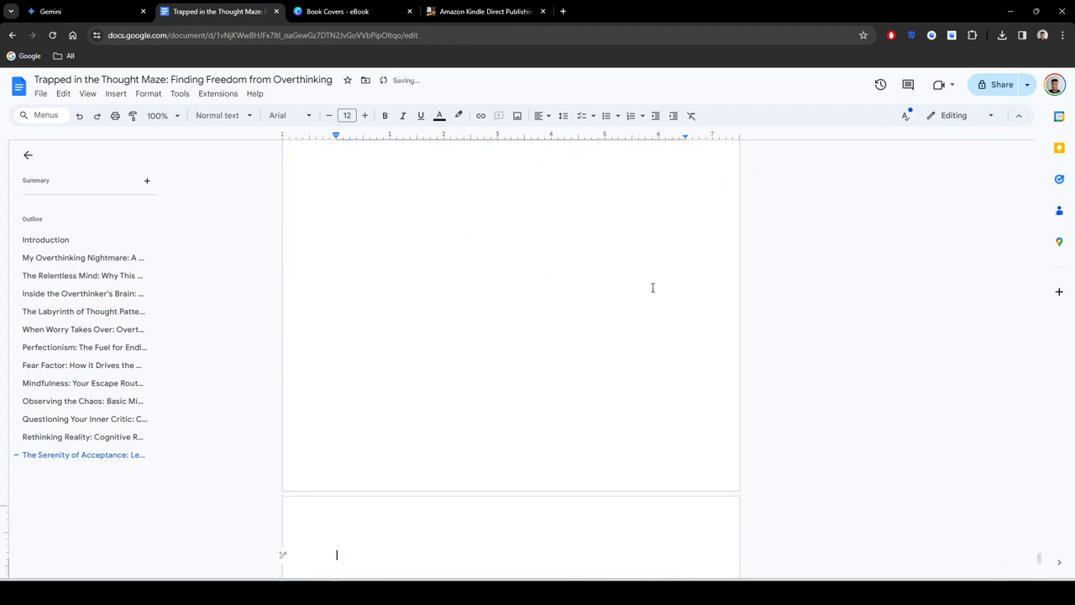
scroll(502, 309, down, 2)
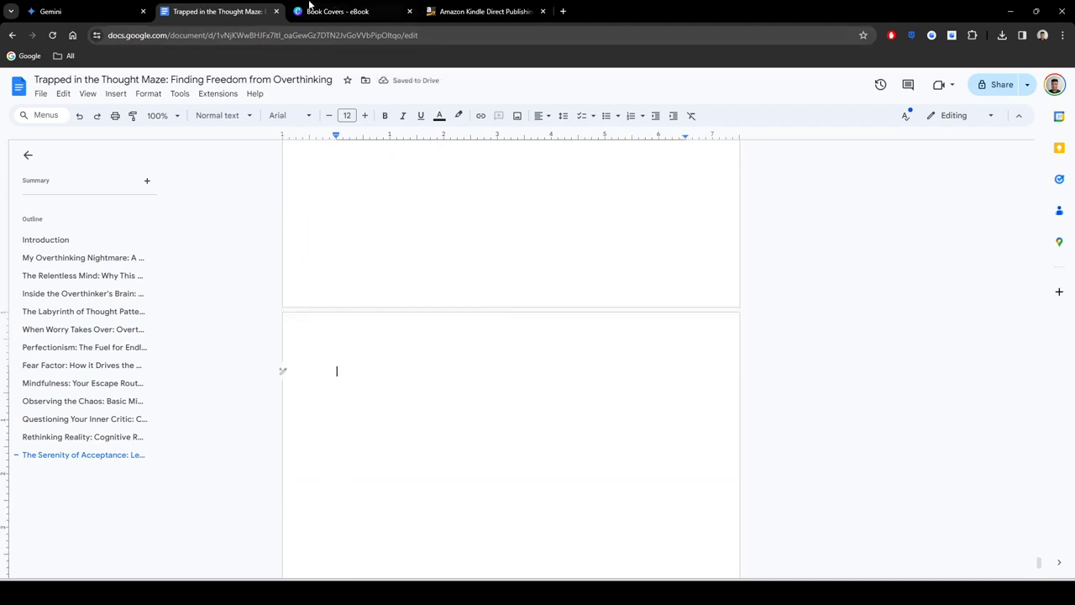
Step: Switch to Gemini and submit the prompt "write chapter 13, make it detailed and lengthy"
click(93, 10)
scroll(546, 347, up, 1)
scroll(546, 346, up, 15)
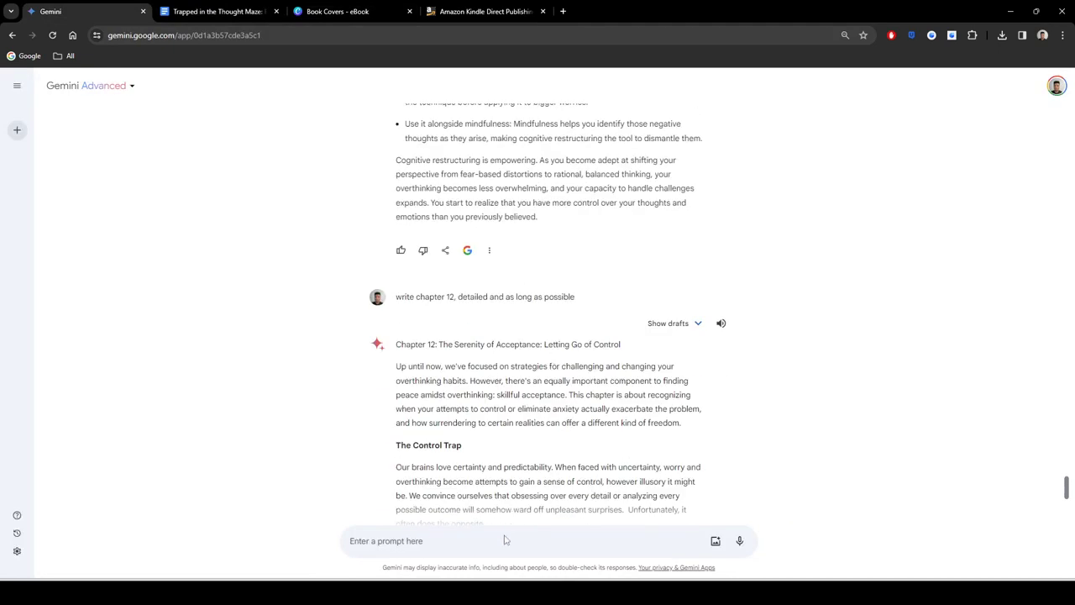
text(write chapter 13, make it detailed and lengt)
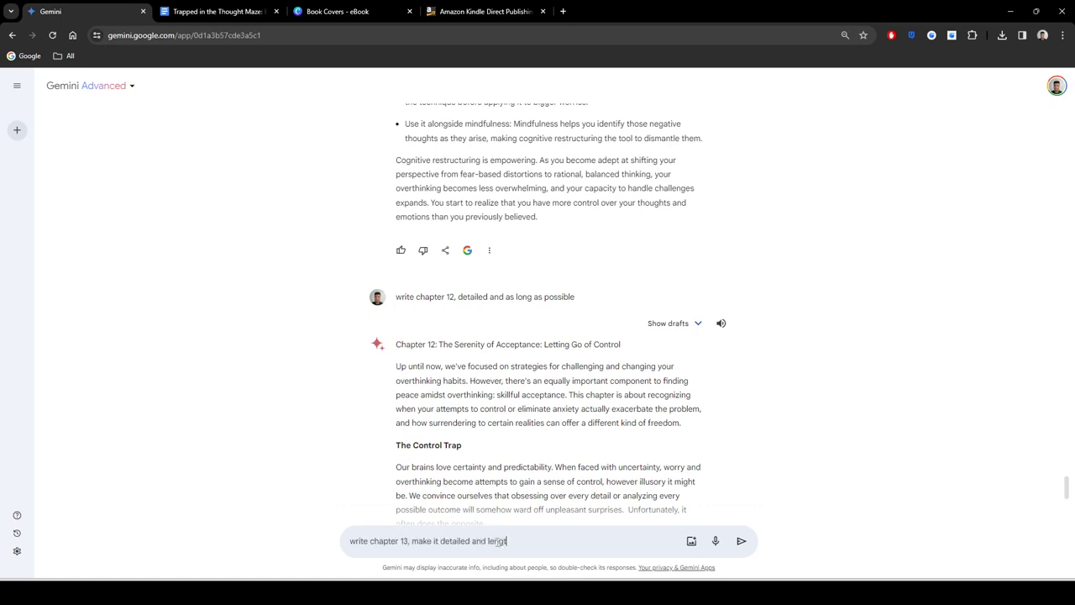
text(hy)
key(Return)
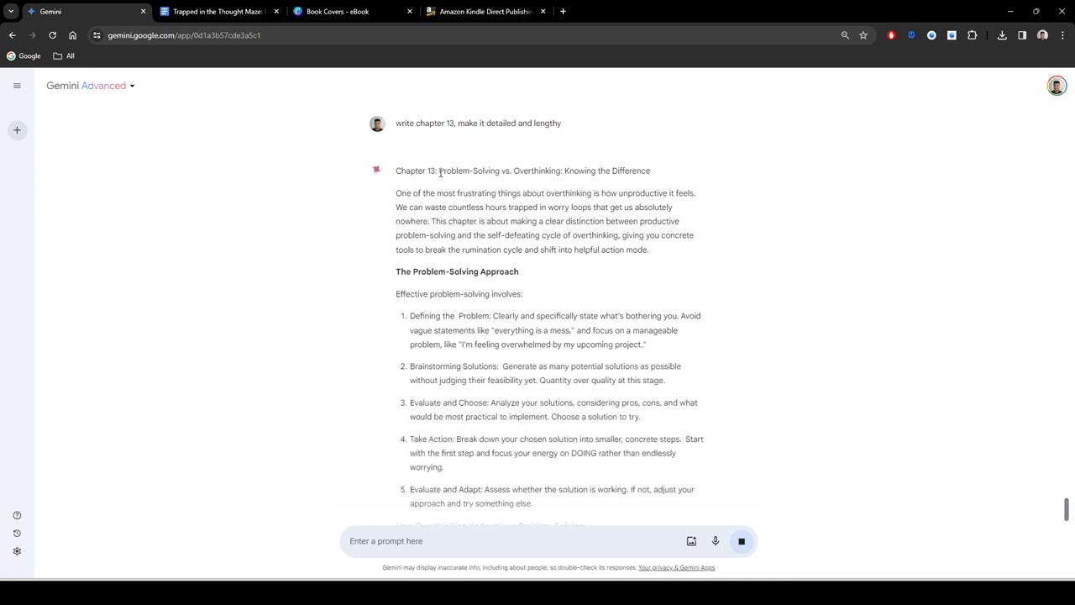
Step: Copy the chapter 13 text without its "Chapter 13:" label and paste it onto the blank last page of the Google Docs manuscript
drag(439, 172, 641, 456)
click(527, 359)
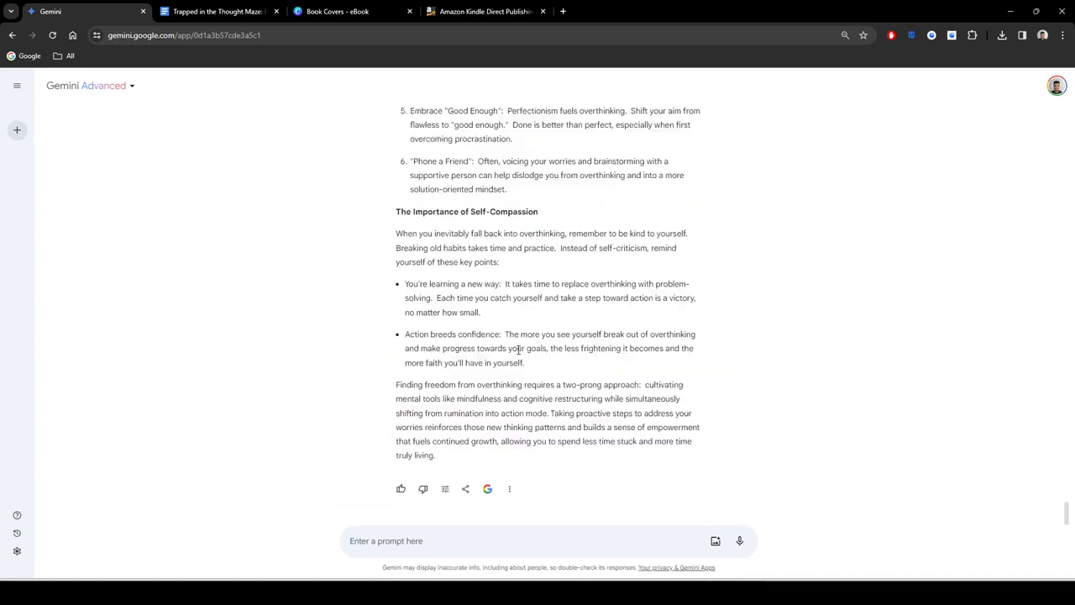
click(219, 11)
key(ctrl+v)
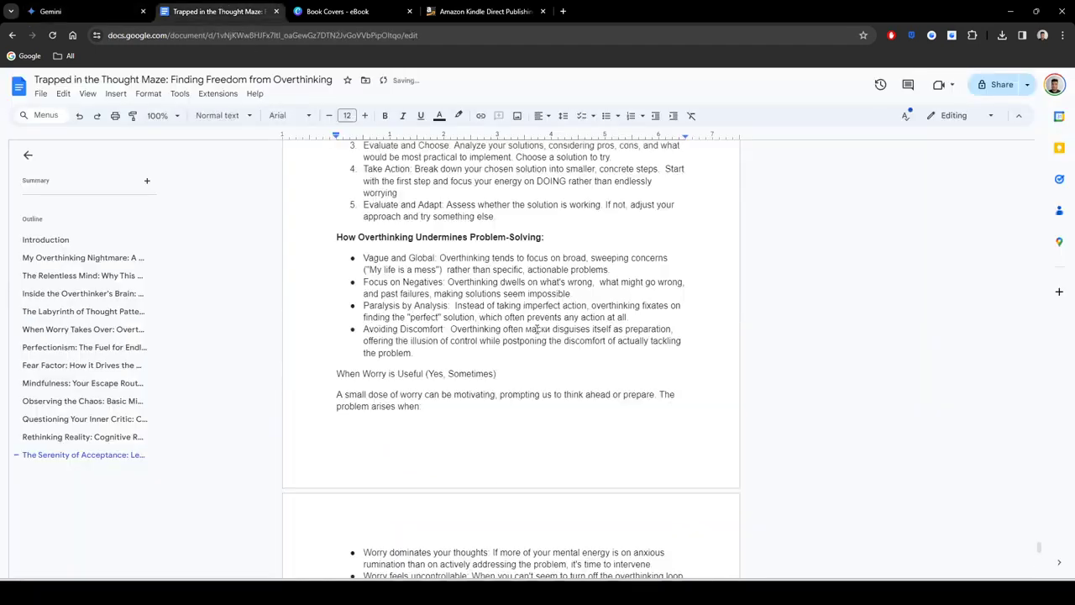
Step: Apply the Heading 1 style to the pasted chapter title "Problem-Solving vs. Overthinking: Knowing the Difference"
scroll(479, 387, up, 15)
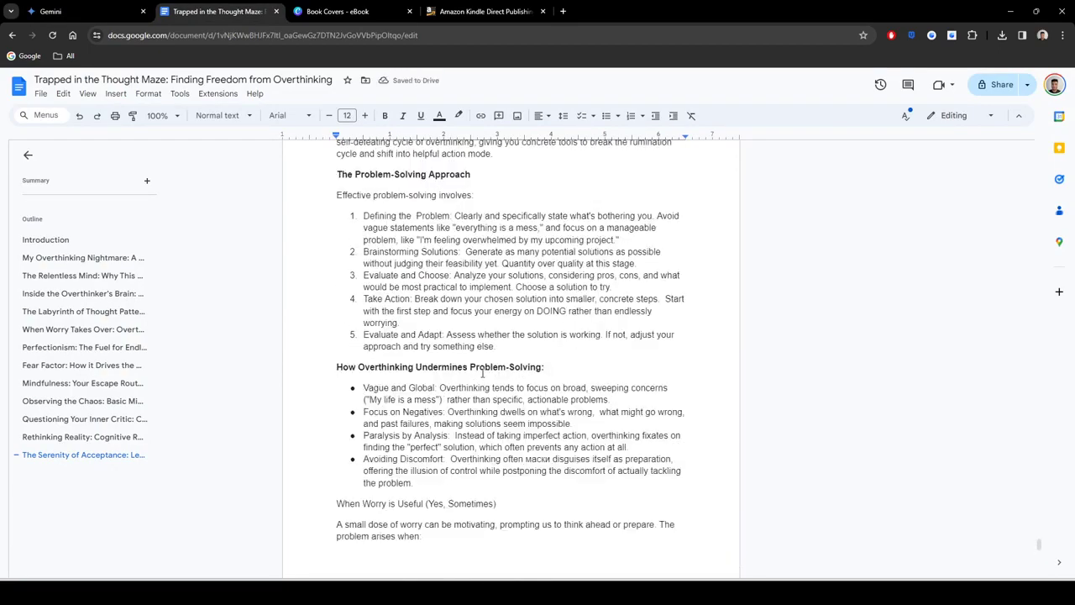
scroll(482, 375, up, 3)
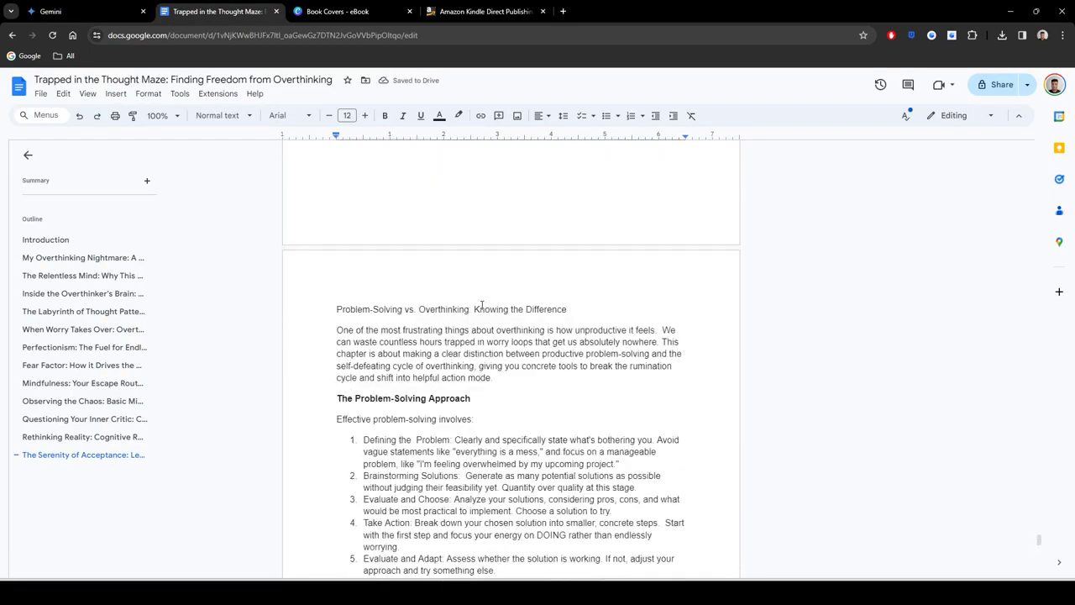
click(280, 307)
click(220, 115)
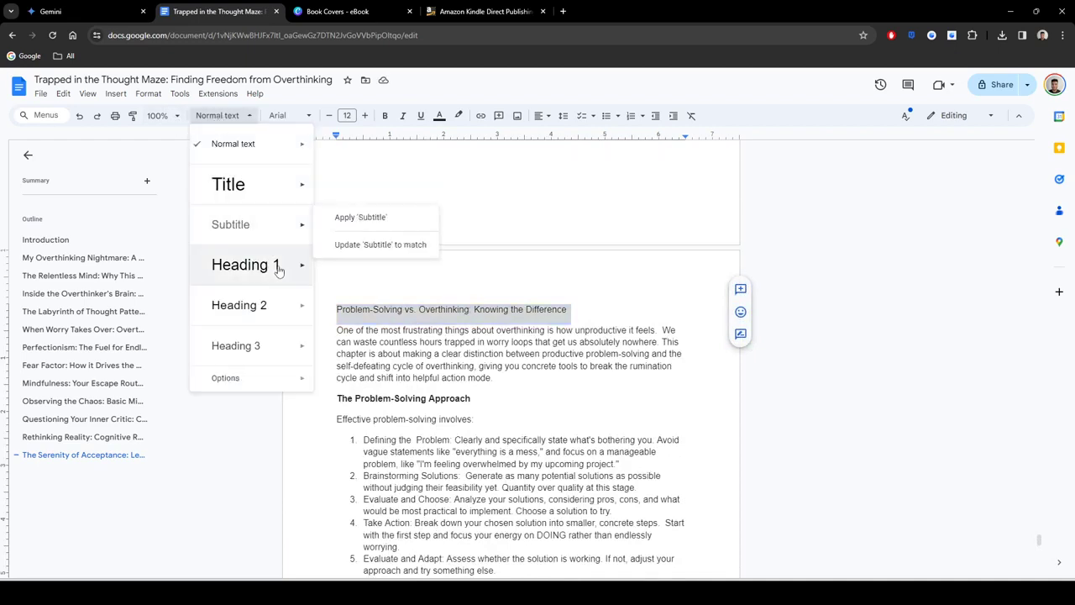
mouse_move(279, 267)
click(376, 257)
click(505, 341)
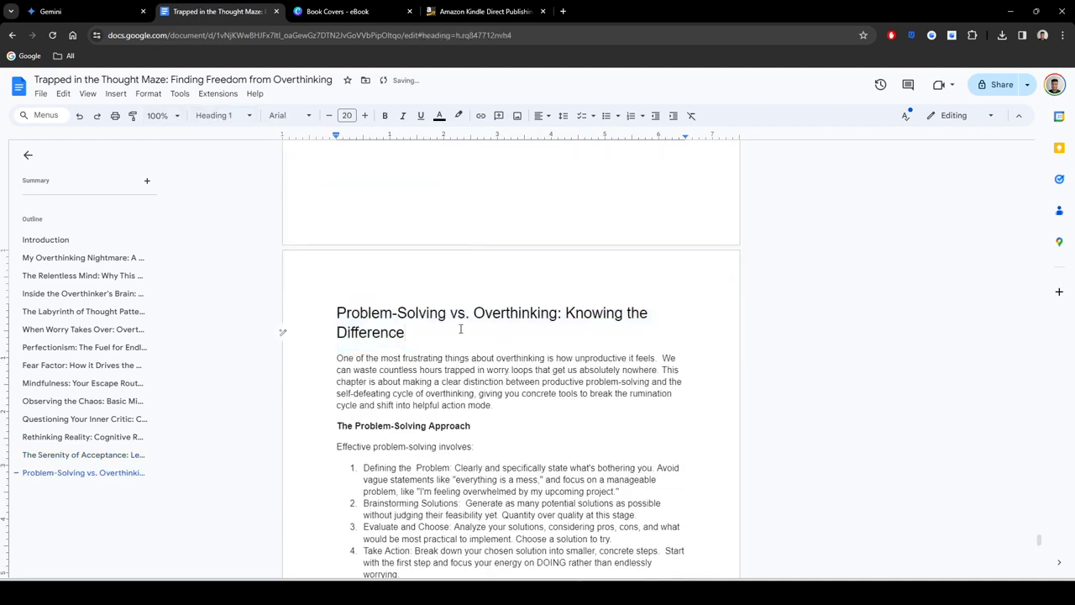
Step: Examine the page transition between the end of the "Serenity of Acceptance" chapter and the "Problem-Solving vs. Overthinking" title
scroll(460, 329, up, 5)
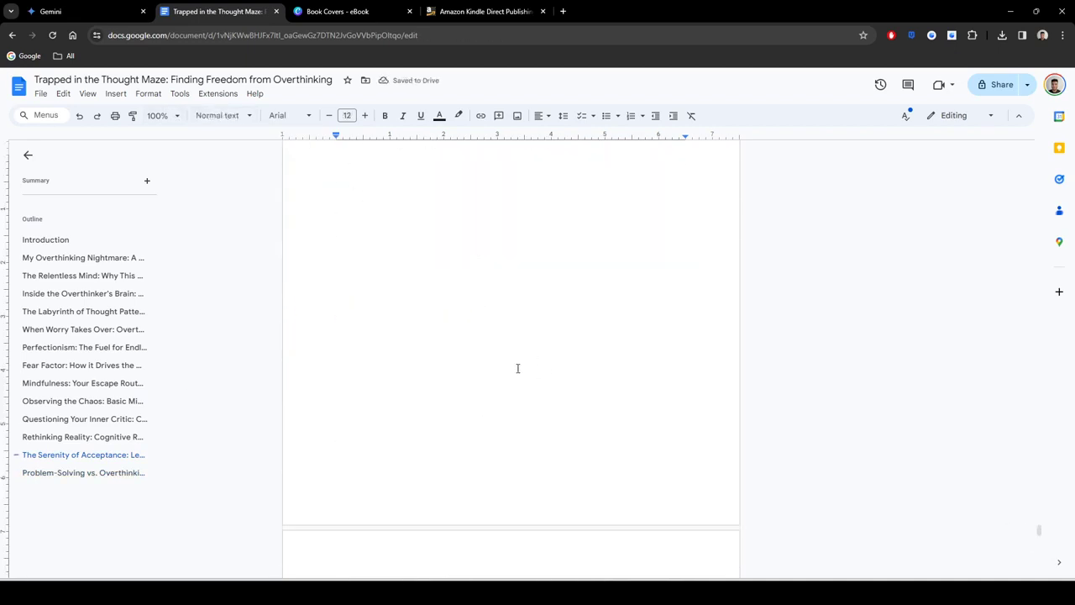
scroll(490, 356, down, 5)
click(429, 182)
click(363, 171)
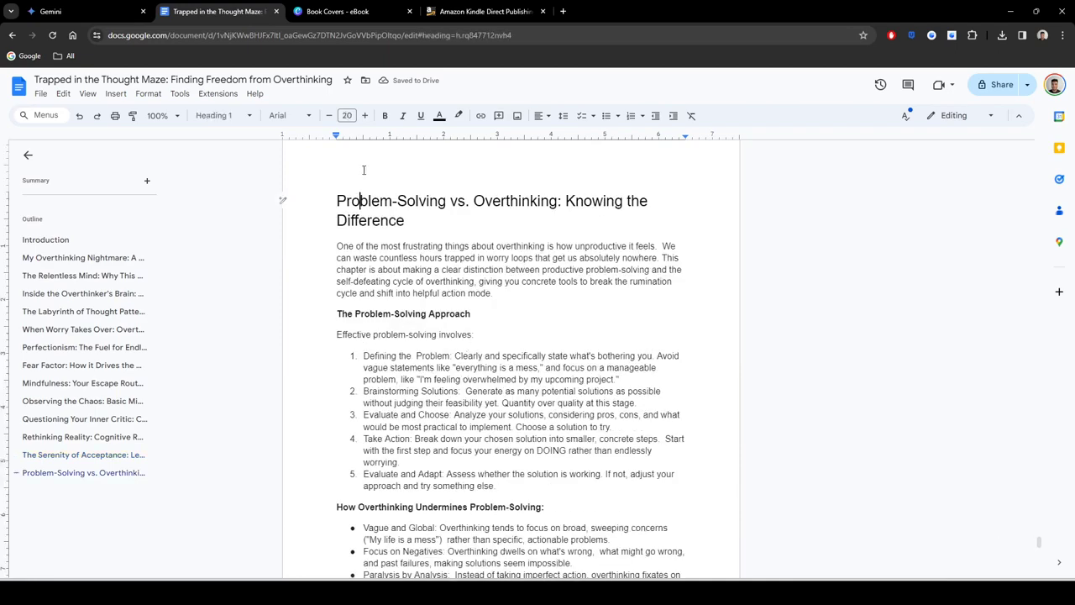
scroll(364, 171, up, 2)
click(378, 280)
scroll(479, 311, up, 8)
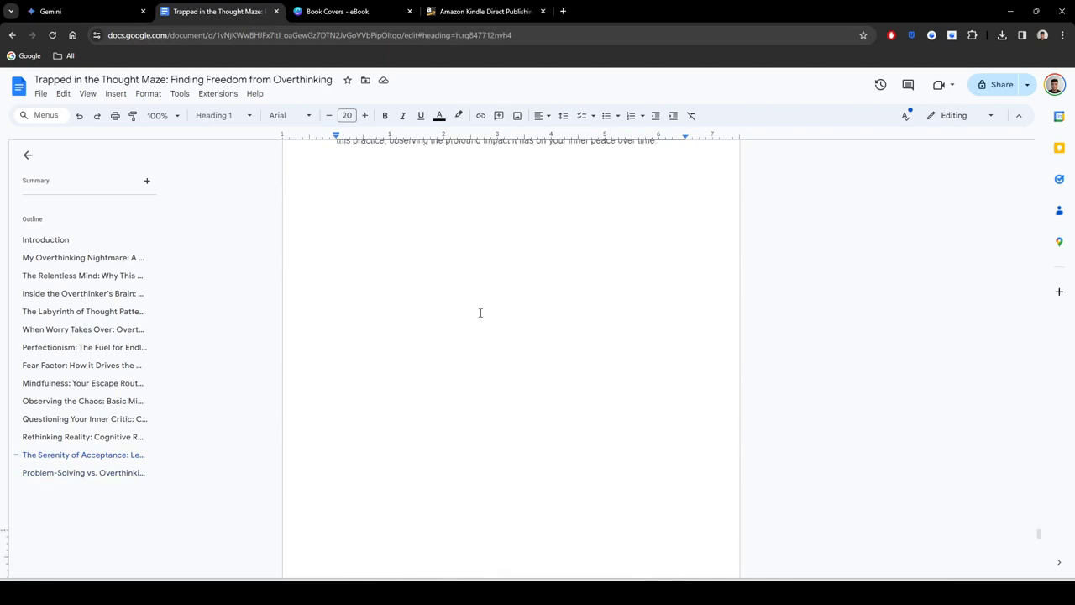
click(578, 358)
Step: Insert a page break after the closing "Finding freedom from overthinking" paragraph of the "Problem-Solving vs. Overthinking" chapter
scroll(550, 379, down, 2)
scroll(497, 321, down, 15)
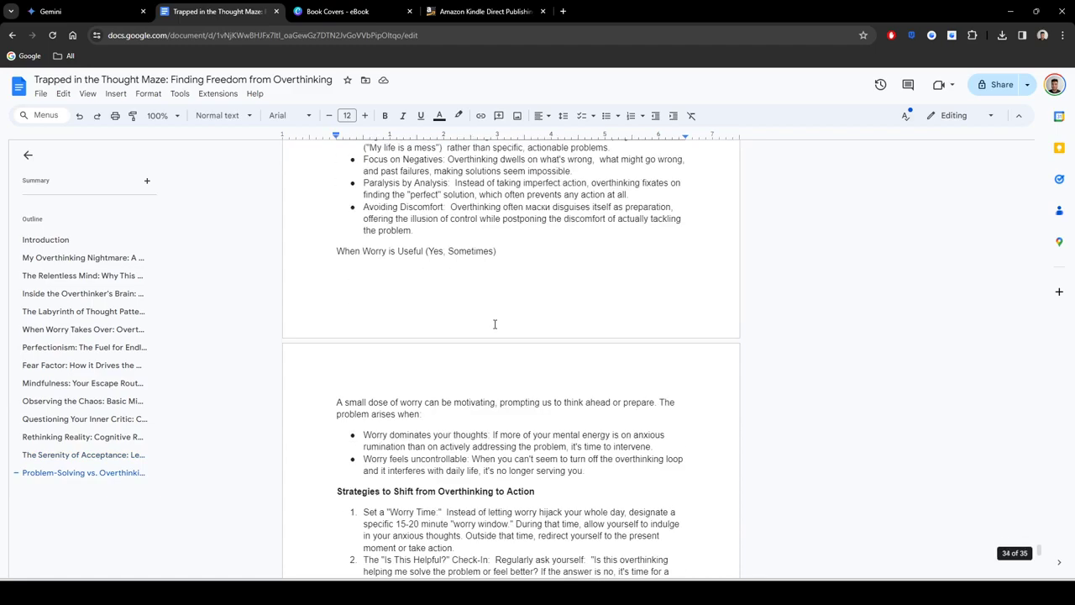
scroll(498, 322, down, 2)
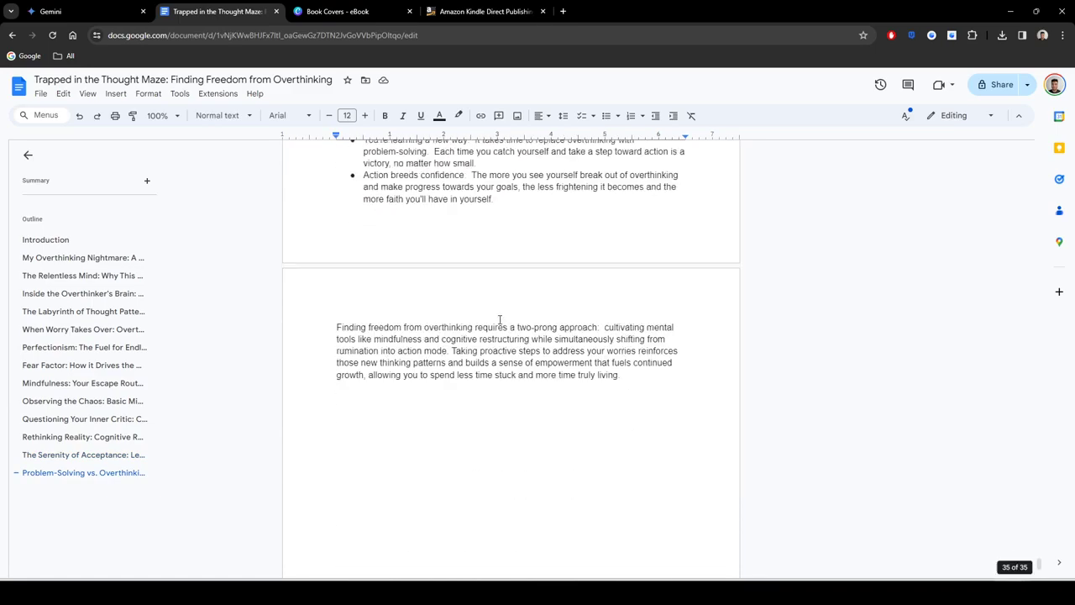
click(643, 393)
key(ctrl+Return)
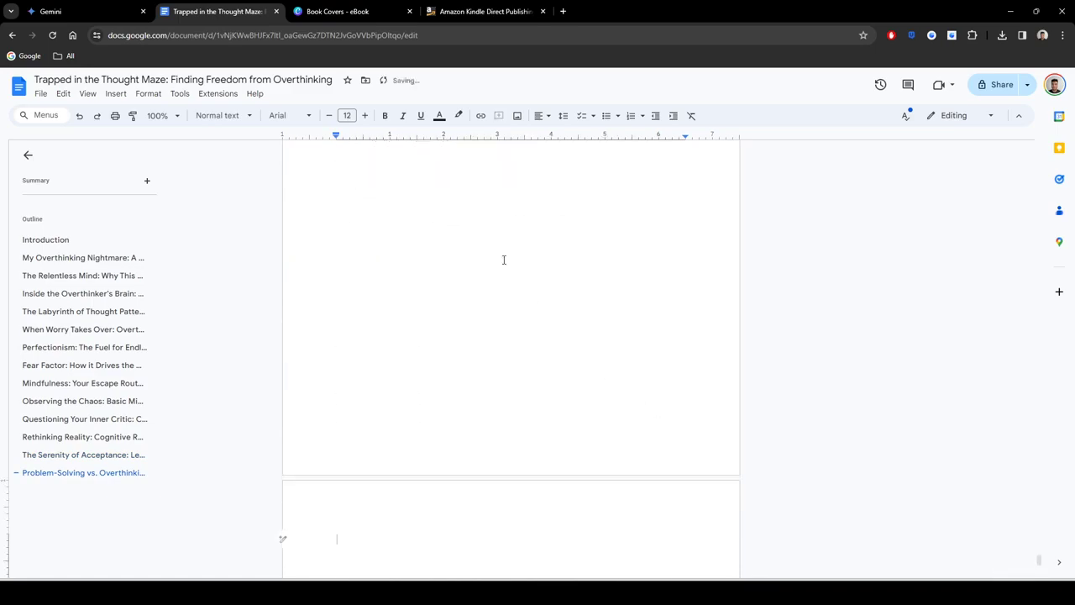
Step: Switch to Gemini and submit the prompt "write chapter 14, make it detailed and lengthy"
click(97, 8)
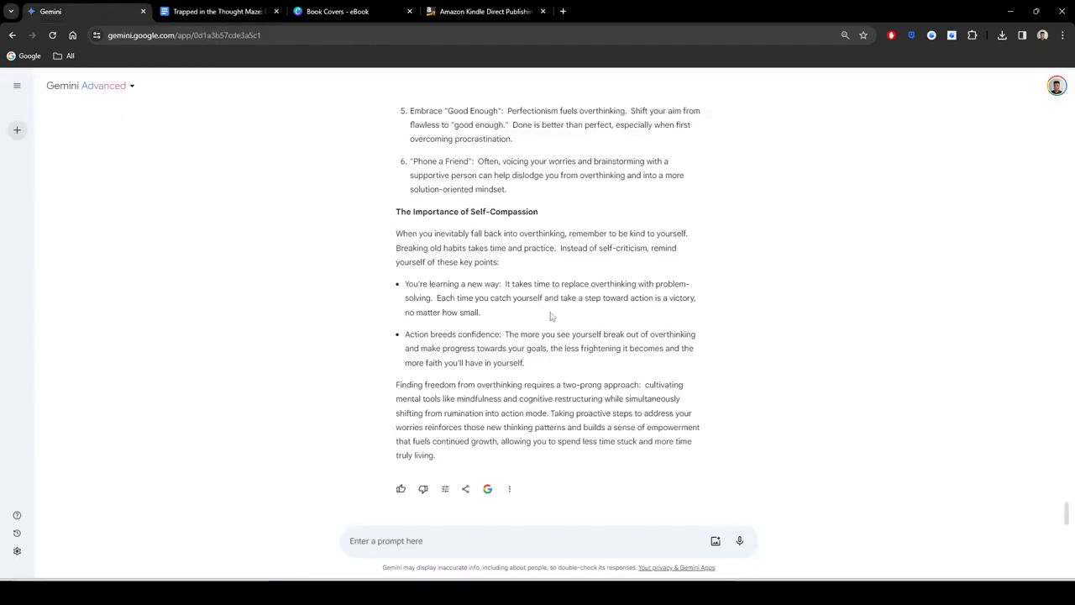
scroll(551, 316, up, 15)
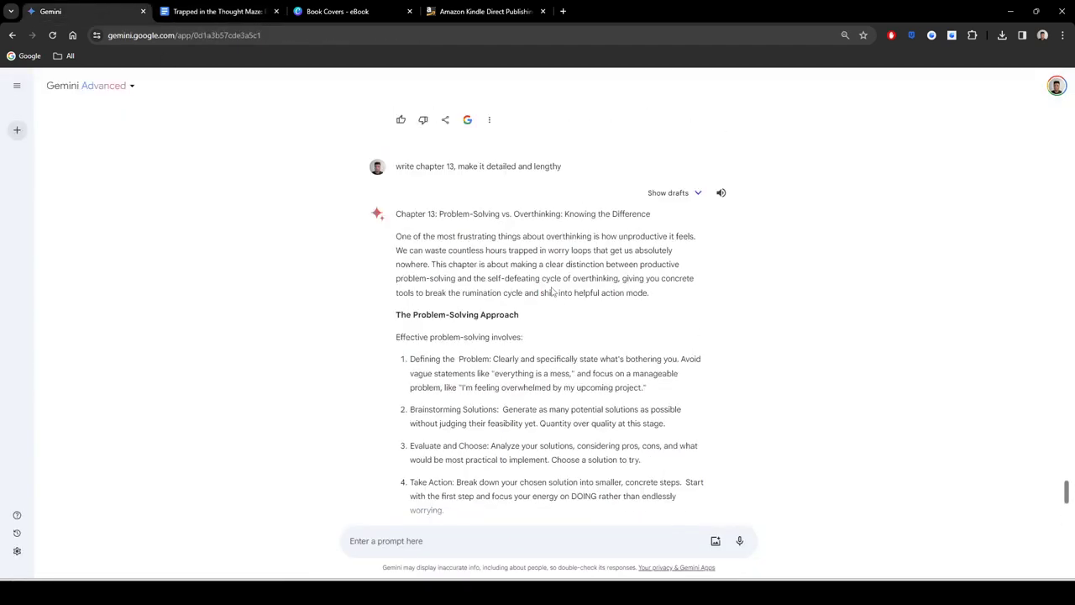
scroll(574, 387, down, 10)
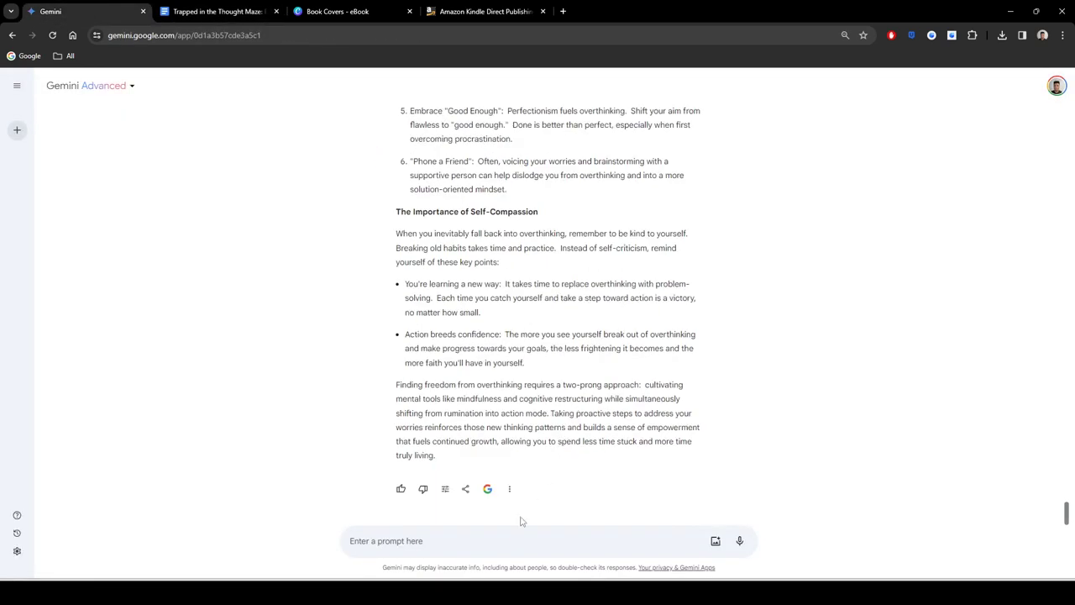
click(486, 532)
text(write chapter 14, make)
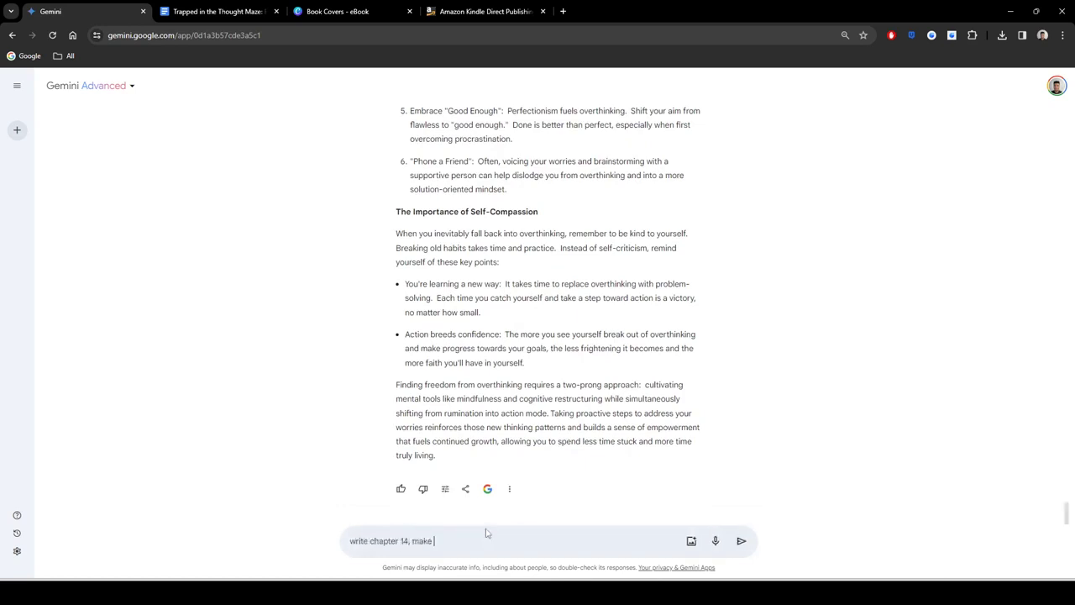
text( it detailed and lengthy)
key(Return)
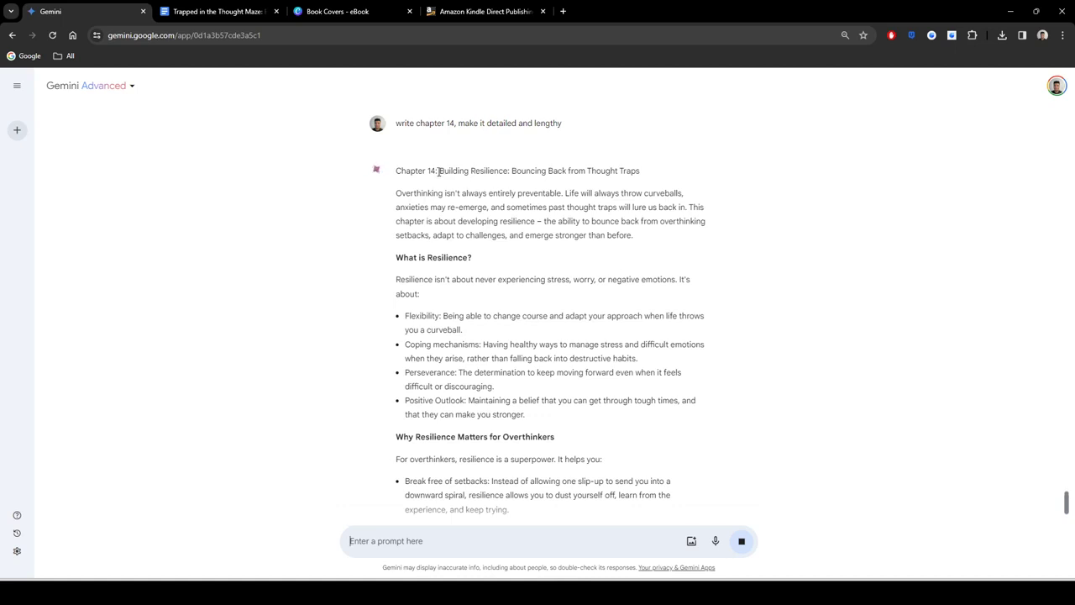
Step: Copy the chapter 14 text without its "Chapter 14:" label and paste it onto the blank last page of the Google Docs manuscript
drag(438, 171, 601, 452)
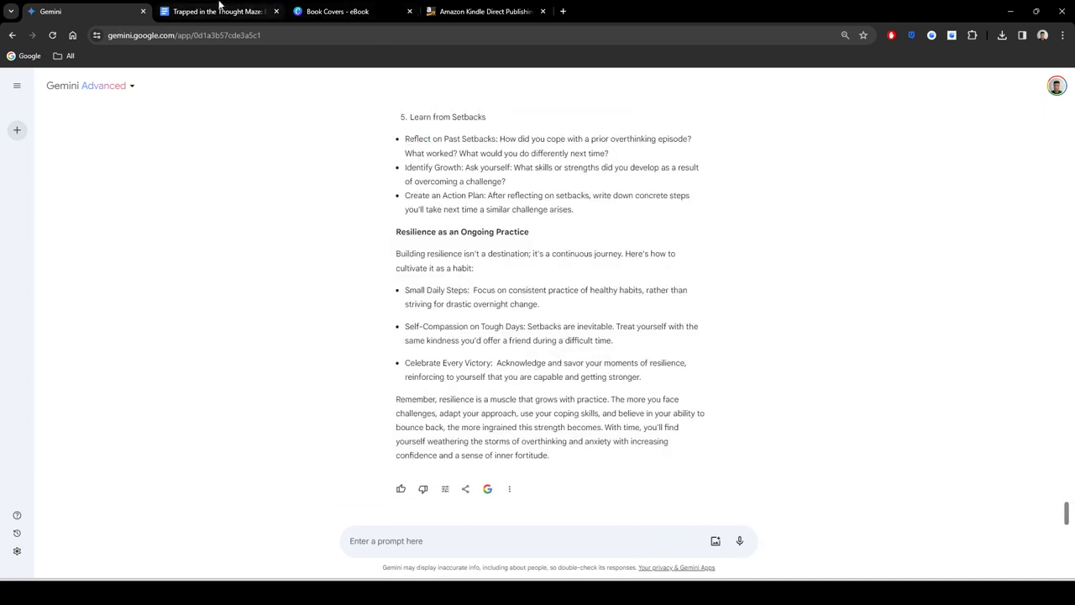
click(217, 11)
text(Self-Compassion on Tough Days: Setbacks are inevitable. Treat yourself with the same kindness you'd offer a friend during a difficult time. Celebrate Every Victory:  Acknowledge and savor your moments of resilience, reinforcing to yourself that you are capable and getting stronger. Remember, resilience is a muscle that grows with practice. The more you face challenges, adapt your approach, use your coping skills, and believe in your ability to bounce back, the more ingrained this strength becomes. With time, you'll find yourself weathering the storms of overthinking and anxiety with increasing confidence and a sense of inner fortitude.)
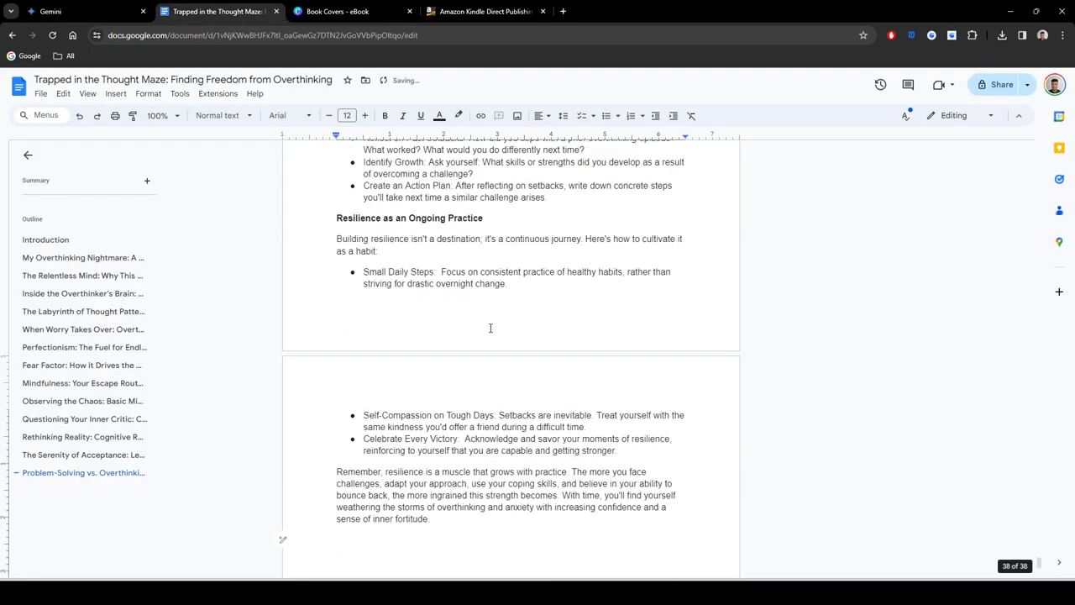
Step: Apply the Heading 1 style to the pasted chapter title "Building Resilience: Bouncing Back from Thought Traps"
scroll(466, 347, up, 12)
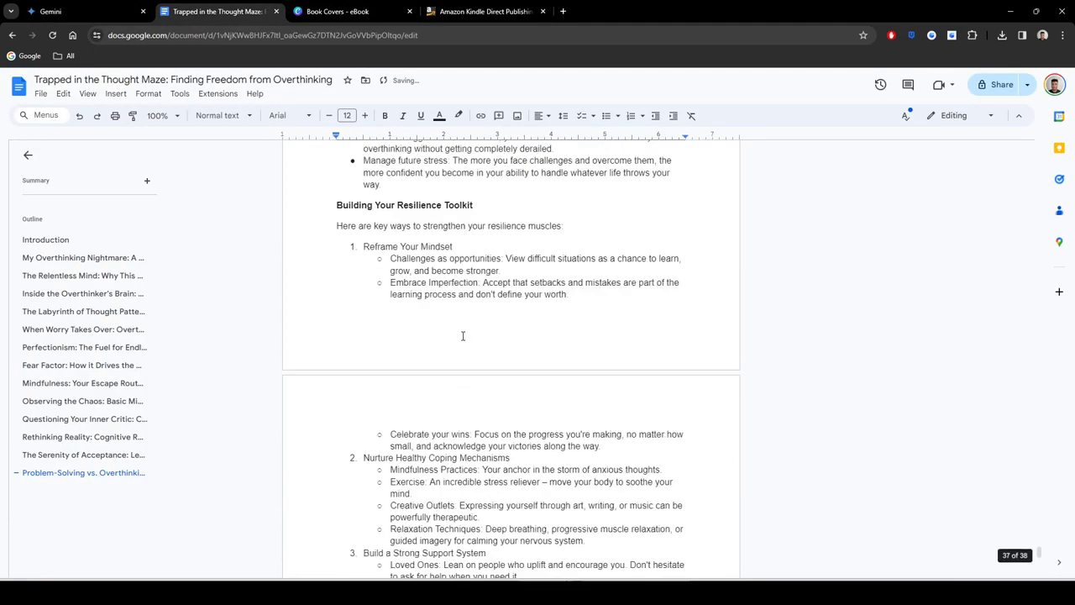
scroll(444, 313, up, 2)
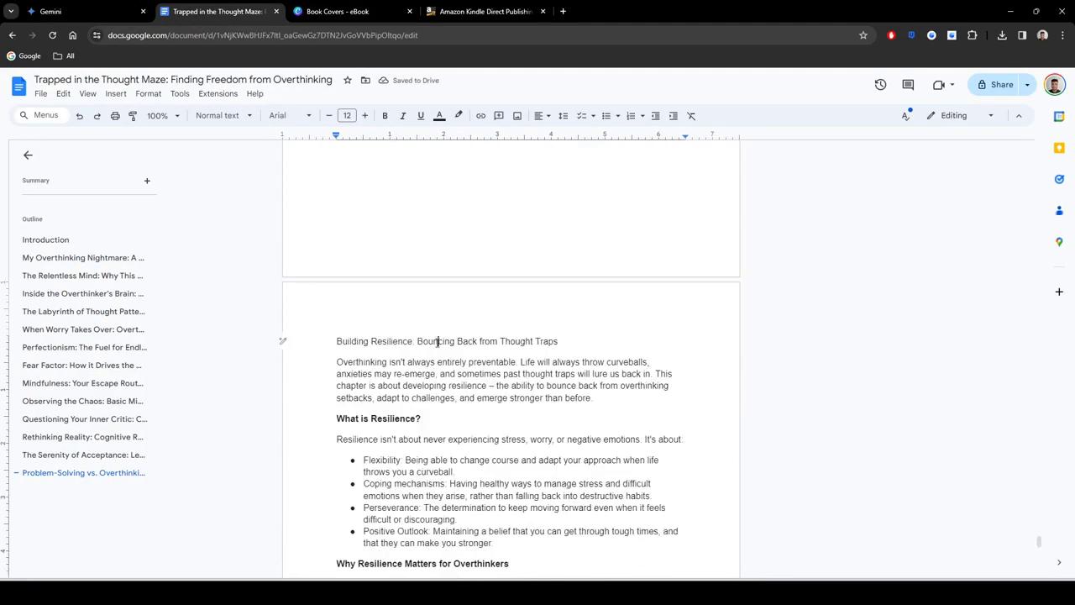
triple_click(438, 340)
click(251, 115)
mouse_move(276, 272)
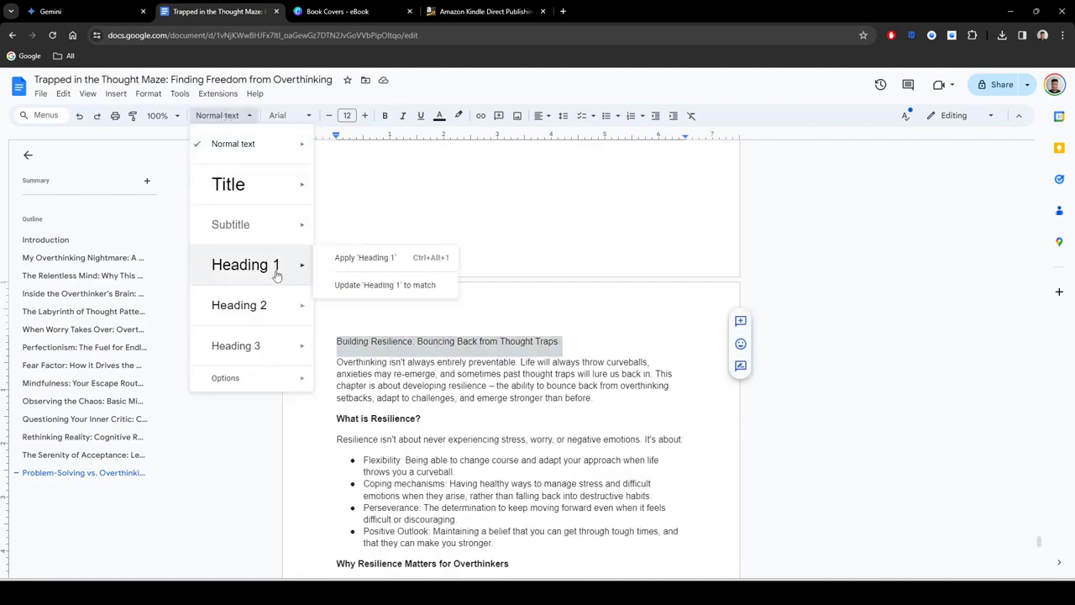
click(364, 258)
click(520, 364)
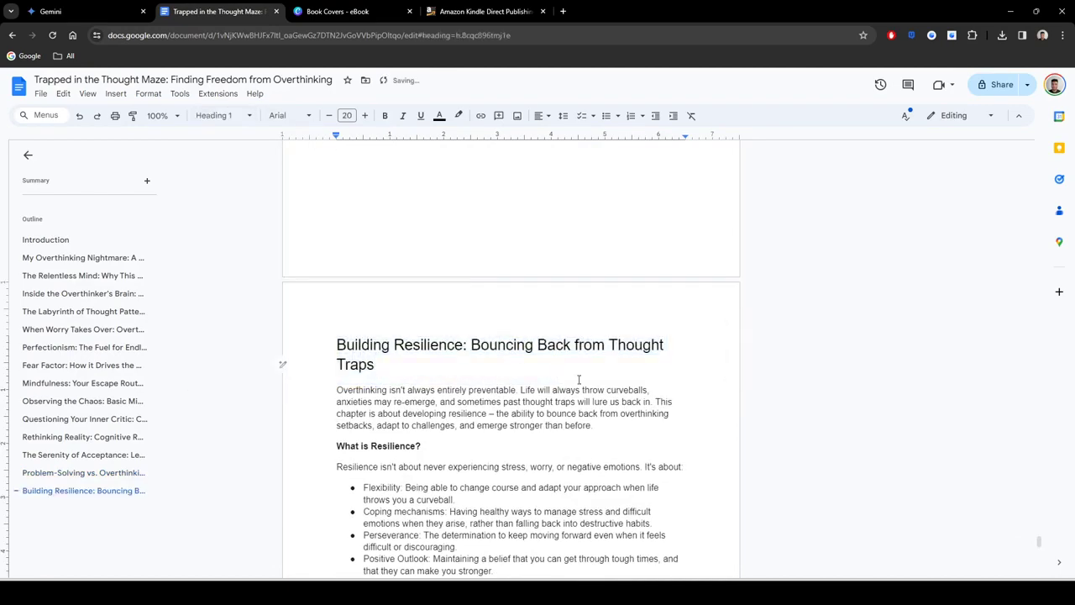
Step: Insert a page break after the closing "Remember, resilience is a muscle" paragraph of the "Building Resilience" chapter
scroll(568, 369, down, 4)
scroll(552, 351, down, 8)
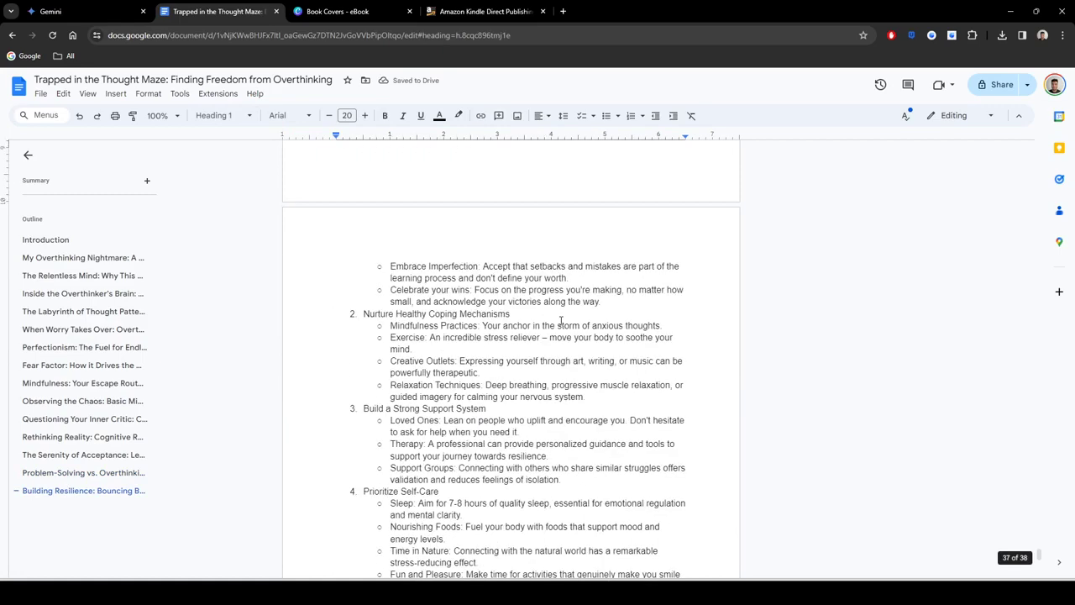
scroll(521, 323, down, 2)
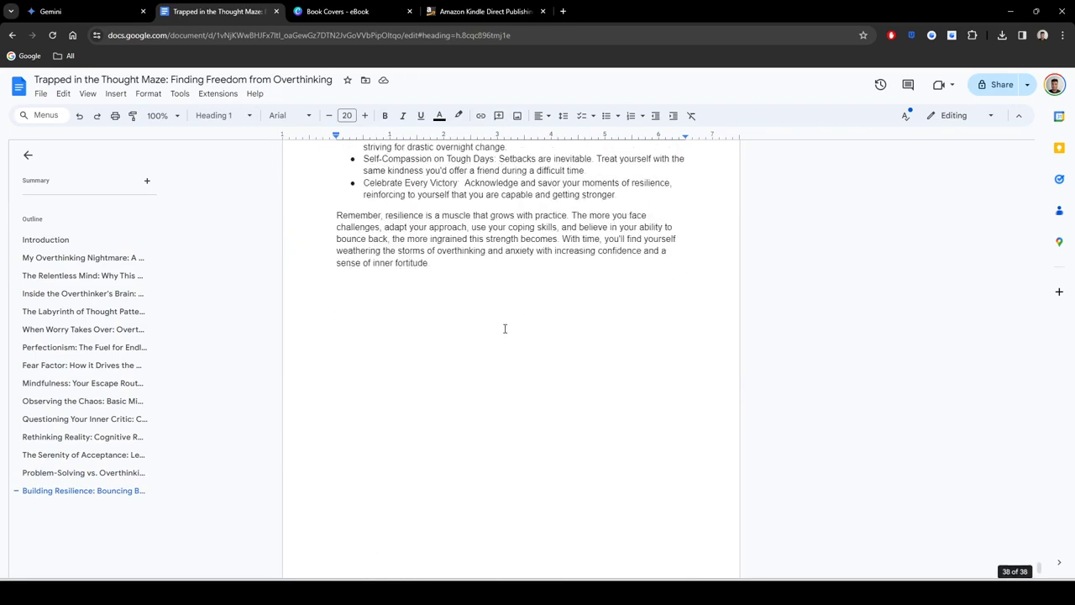
click(471, 265)
key(ctrl+Return)
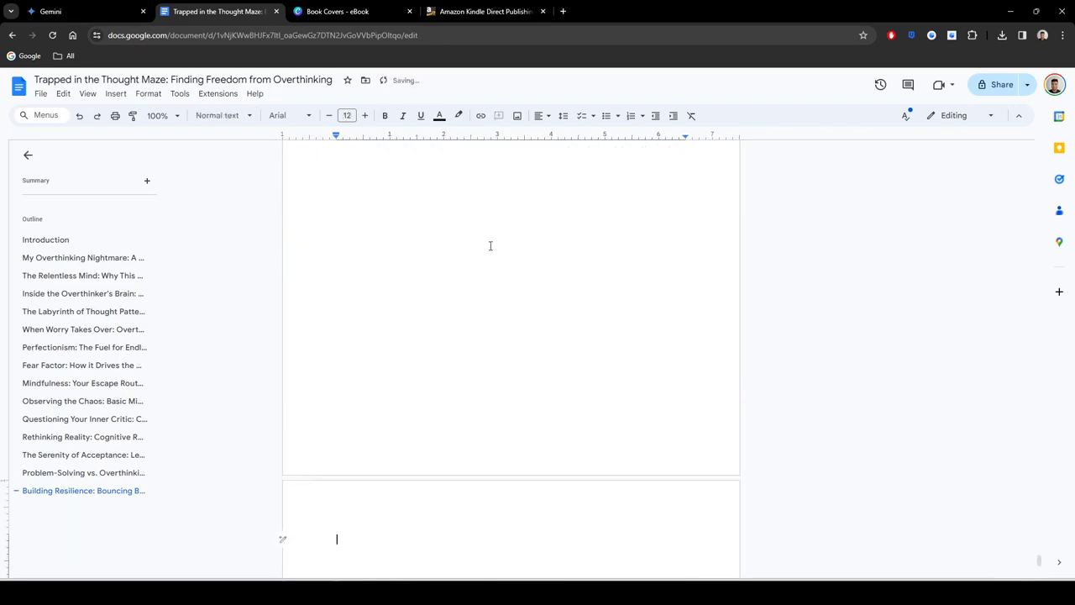
Step: Switch to Gemini and submit the prompt "write chapter 15, make it detailed and lengthy"
click(80, 7)
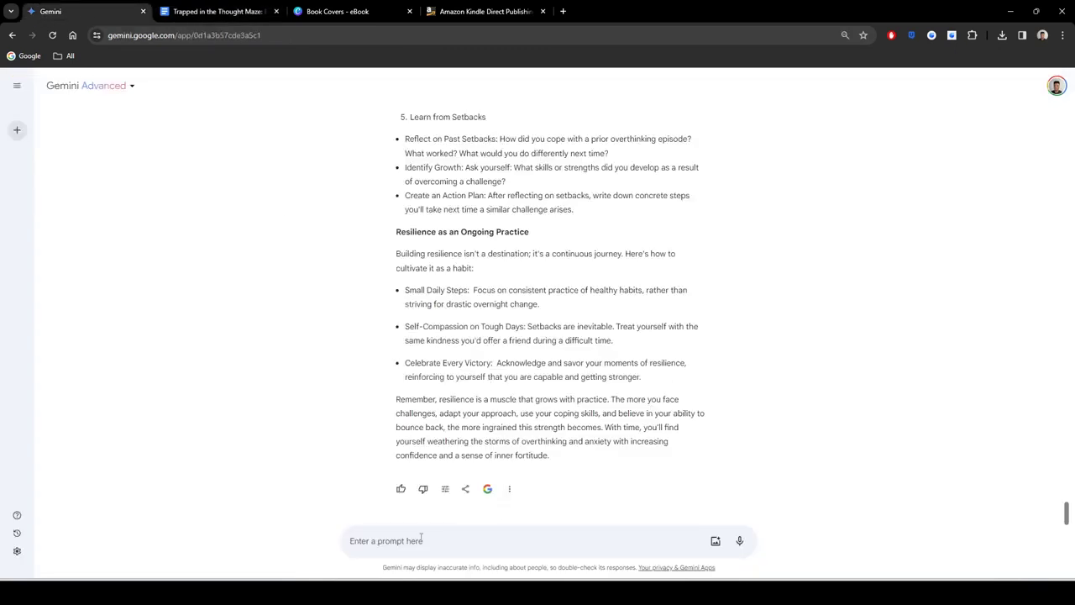
text(write chapter 15, make it detailed and lengthy)
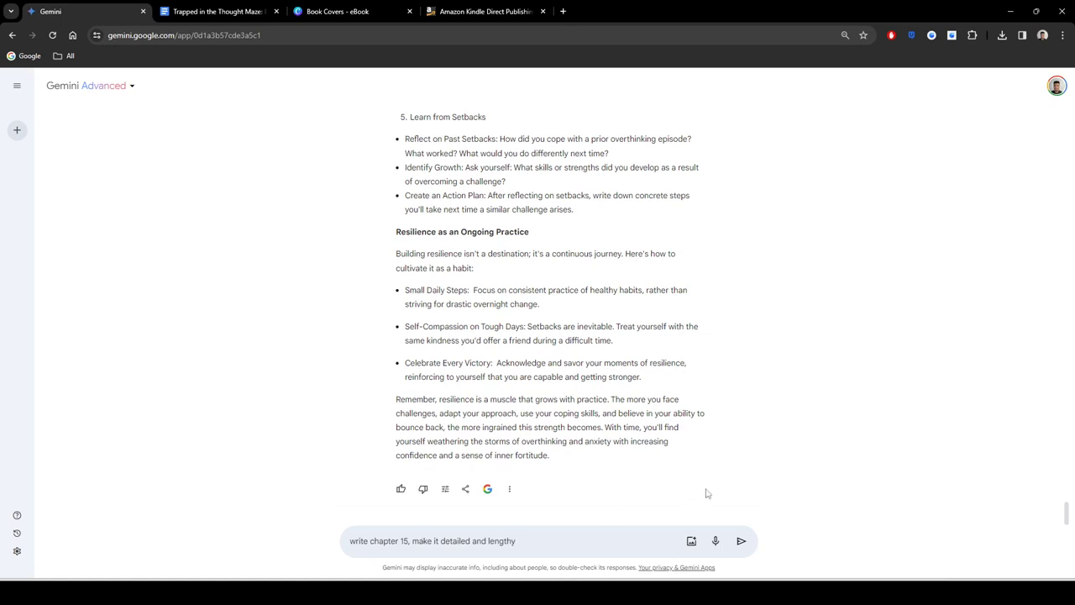
key(Return)
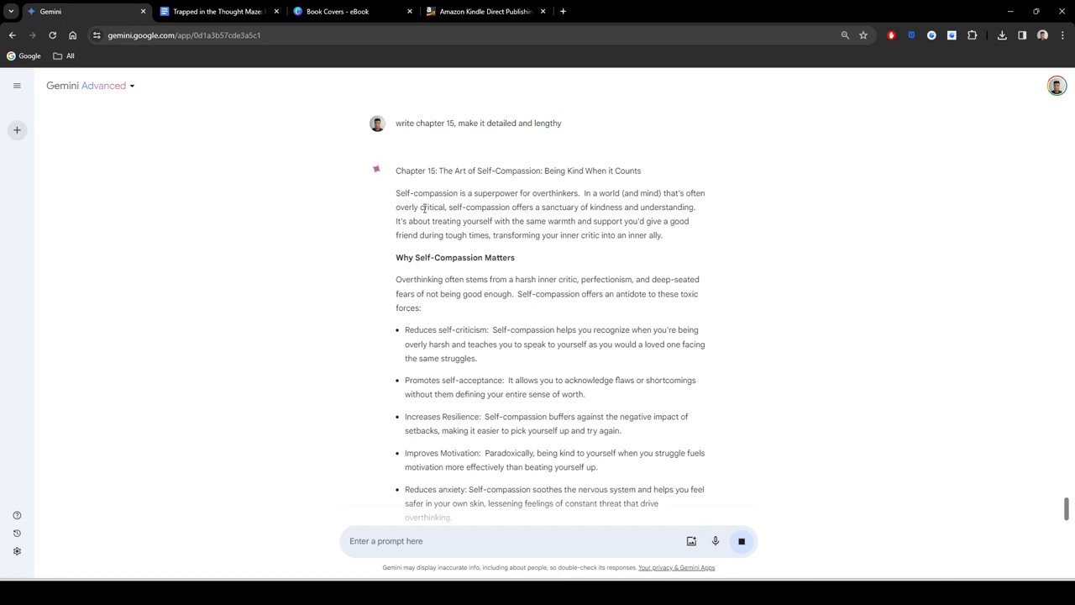
Step: Copy the chapter 15 text without its "Chapter 15:" label and paste it onto the blank last page of the Google Docs manuscript
drag(449, 180, 685, 438)
drag(698, 488, 594, 461)
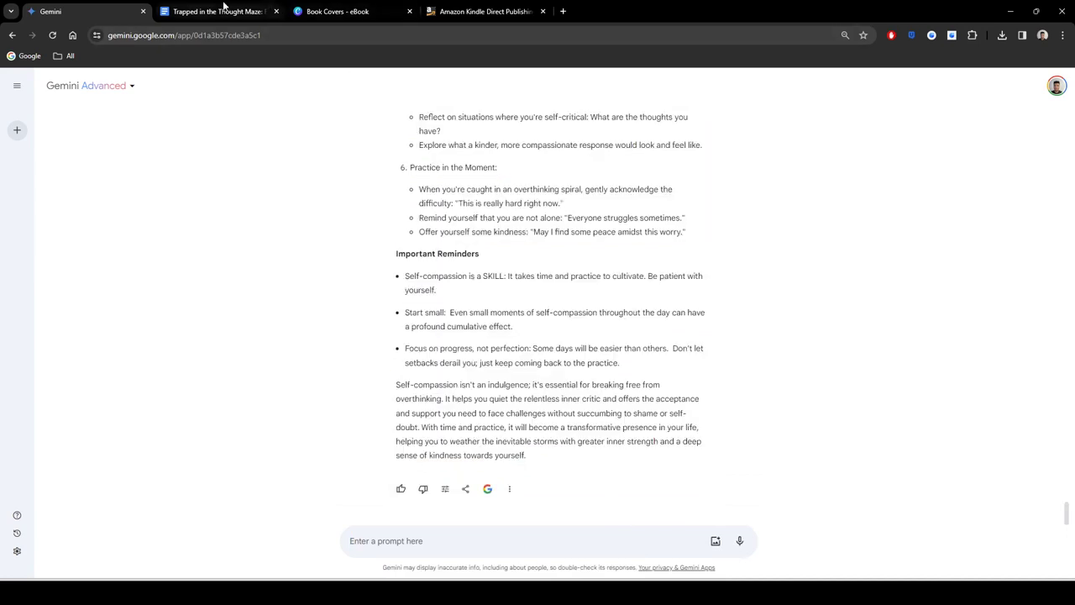
click(219, 10)
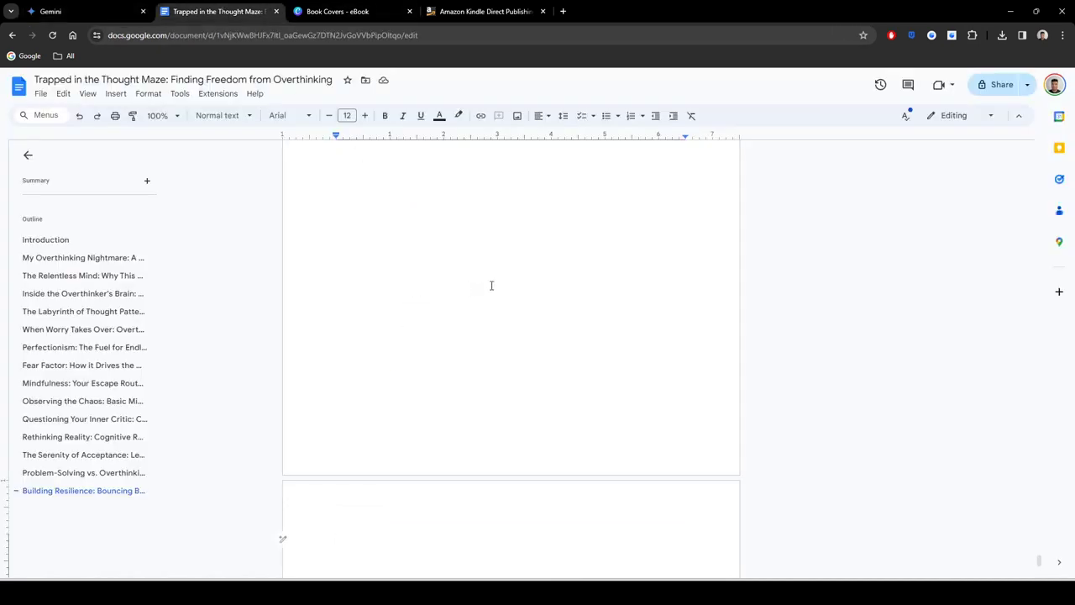
key(ctrl+v)
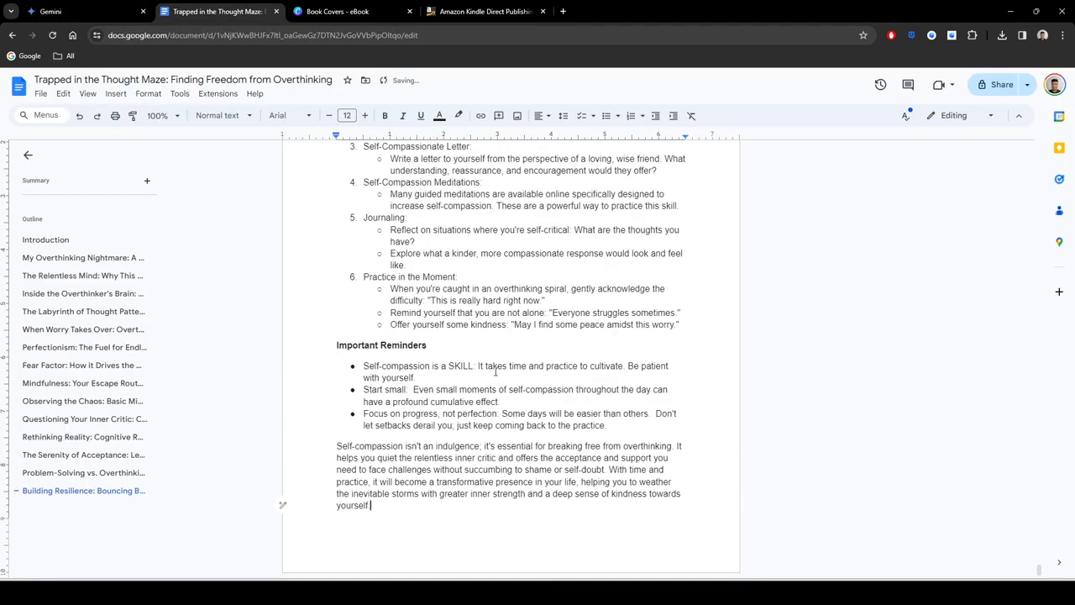
Step: Apply the Heading 1 style to the pasted chapter title "The Art of Self-Compassion: Being Kind When it Counts"
scroll(522, 400, up, 10)
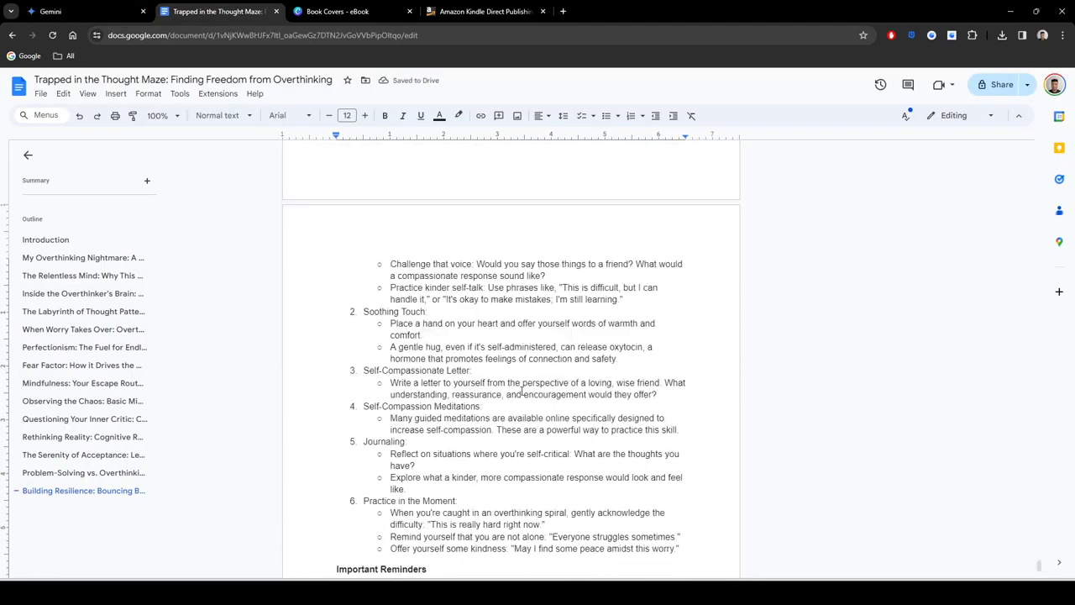
scroll(504, 375, up, 5)
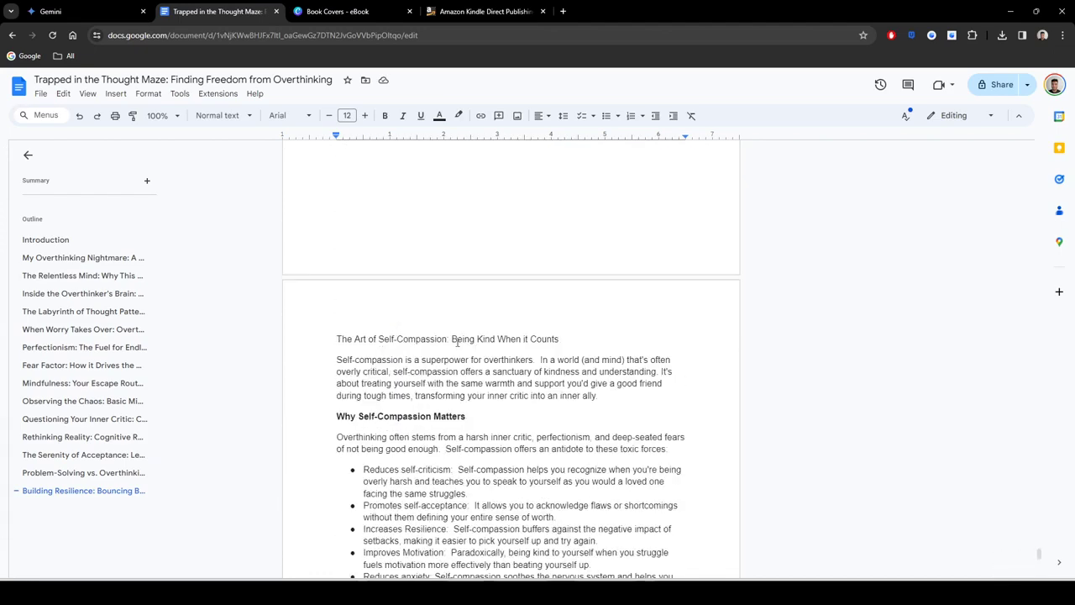
triple_click(449, 338)
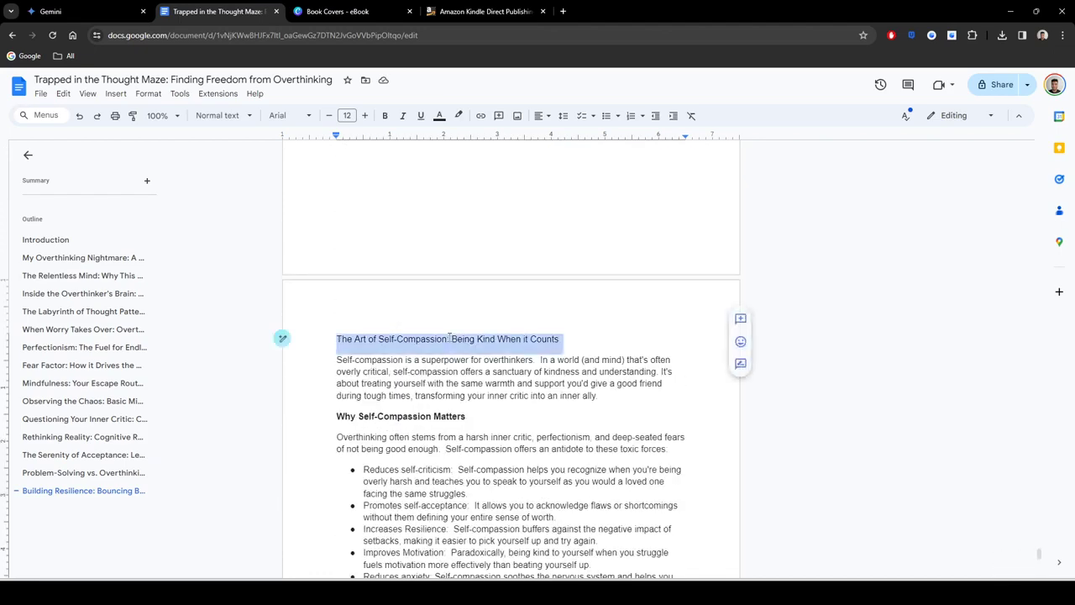
click(217, 115)
mouse_move(262, 275)
click(373, 258)
click(535, 362)
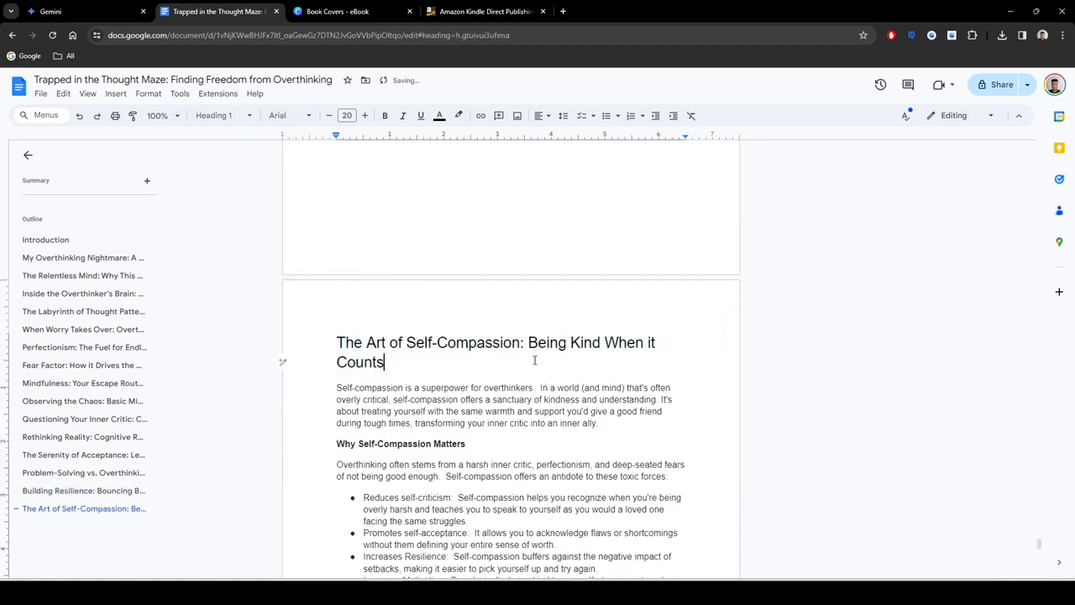
scroll(535, 345, up, 10)
scroll(520, 324, up, 3)
scroll(509, 306, down, 9)
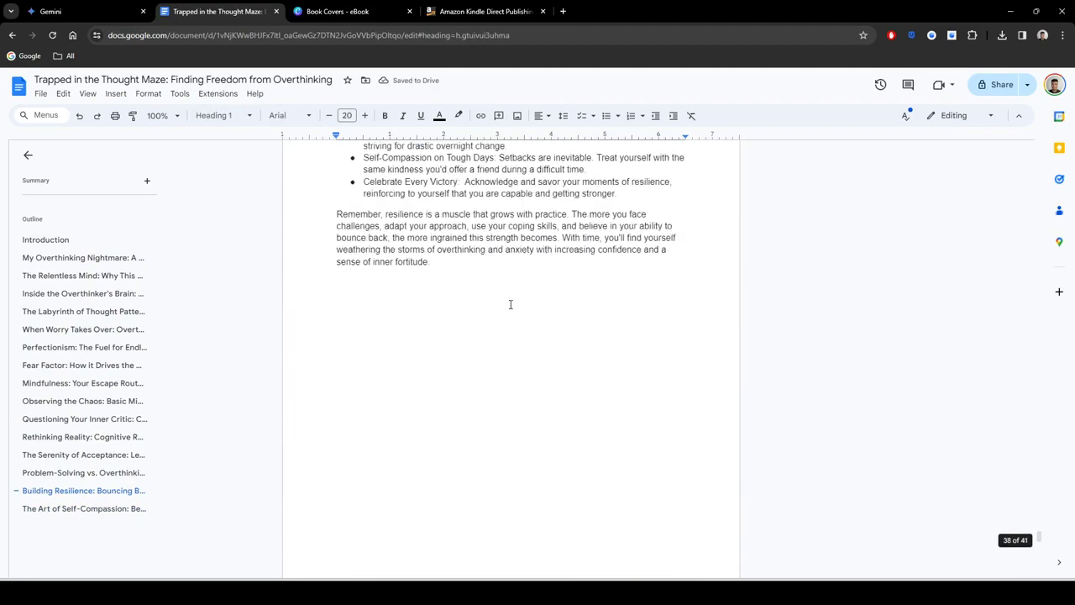
Step: Insert a page break after the closing paragraph of the "The Art of Self-Compassion" chapter
scroll(509, 308, down, 4)
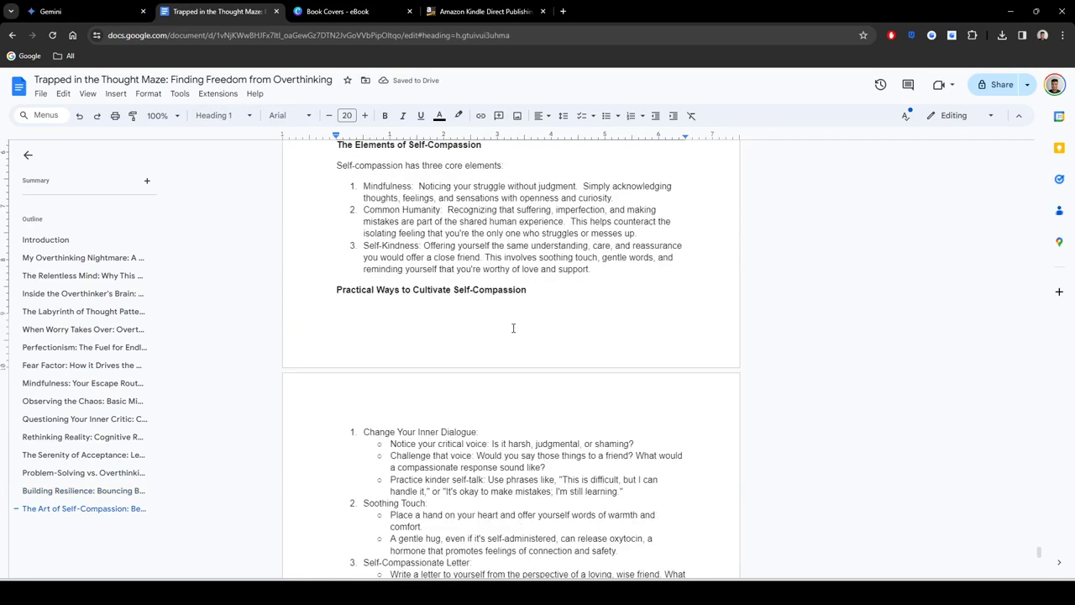
scroll(511, 328, up, 5)
scroll(517, 327, down, 15)
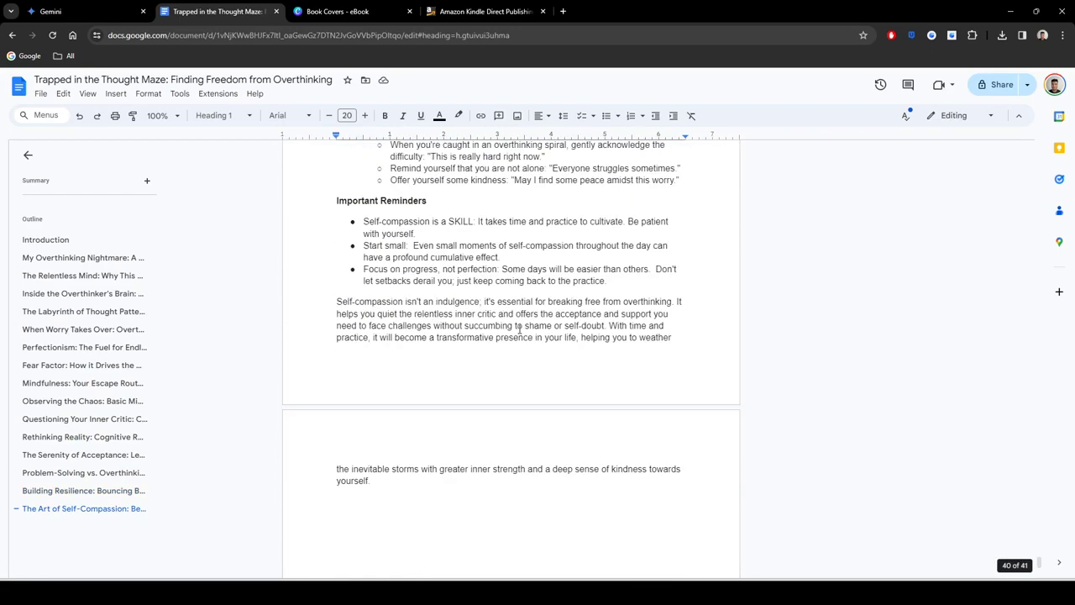
click(427, 266)
key(ctrl+Return)
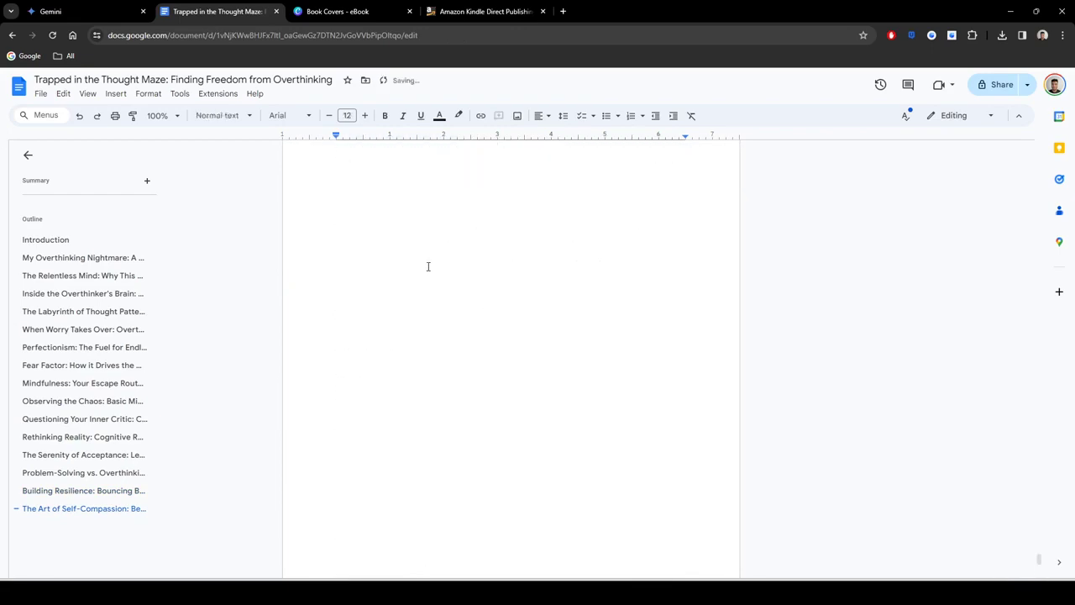
Step: Switch to Gemini, submit the prompt "write chapter 16, make it detailed and lengthy", and review the 20-chapter title list in the conversation
click(67, 11)
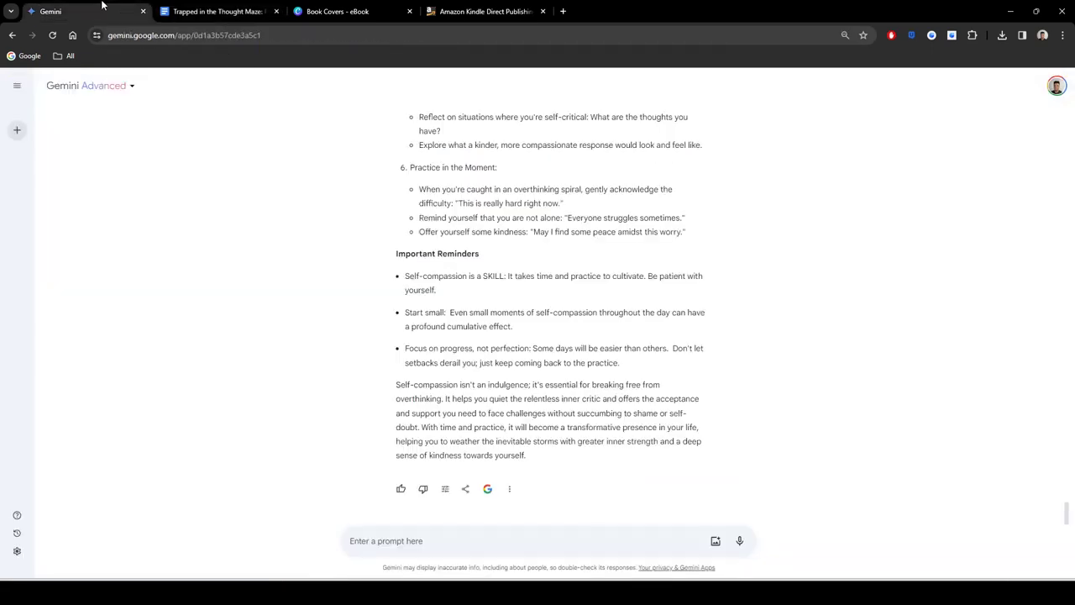
scroll(445, 344, up, 15)
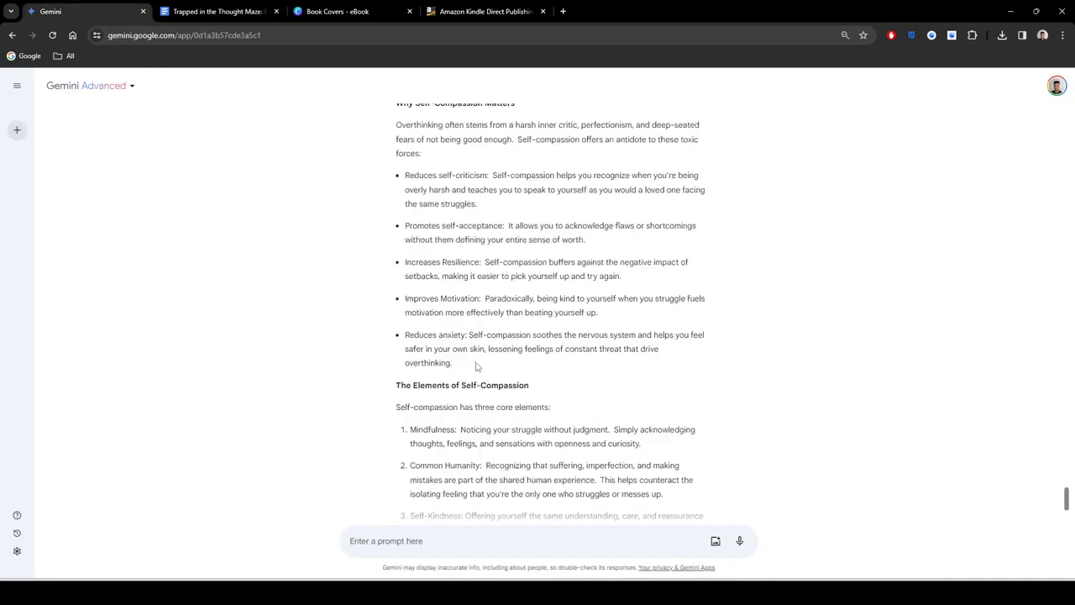
scroll(476, 367, down, 10)
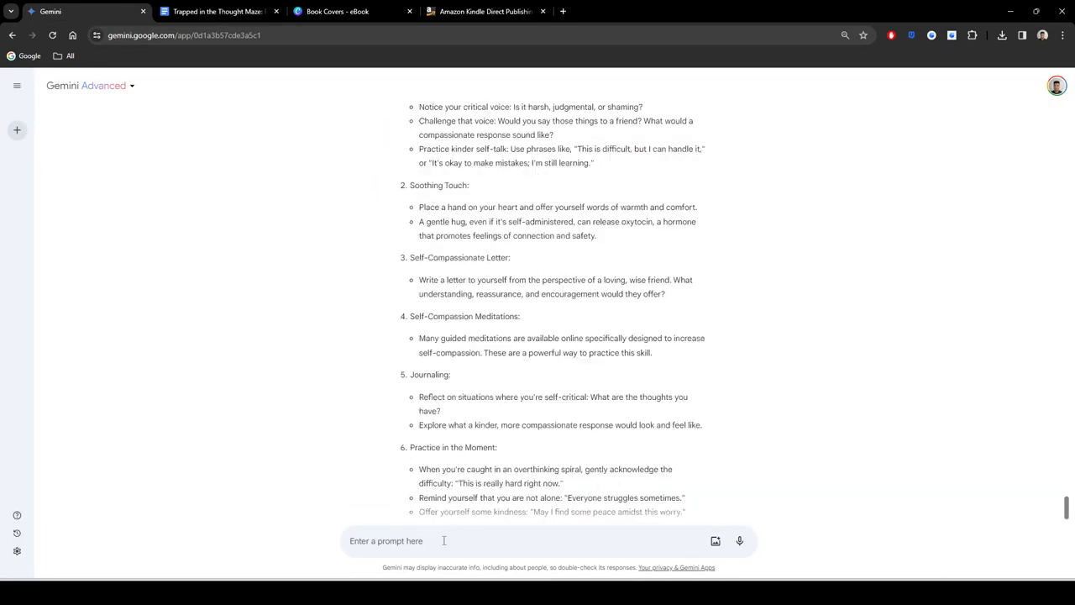
text(write chapter 16, make it detailed and lengthy)
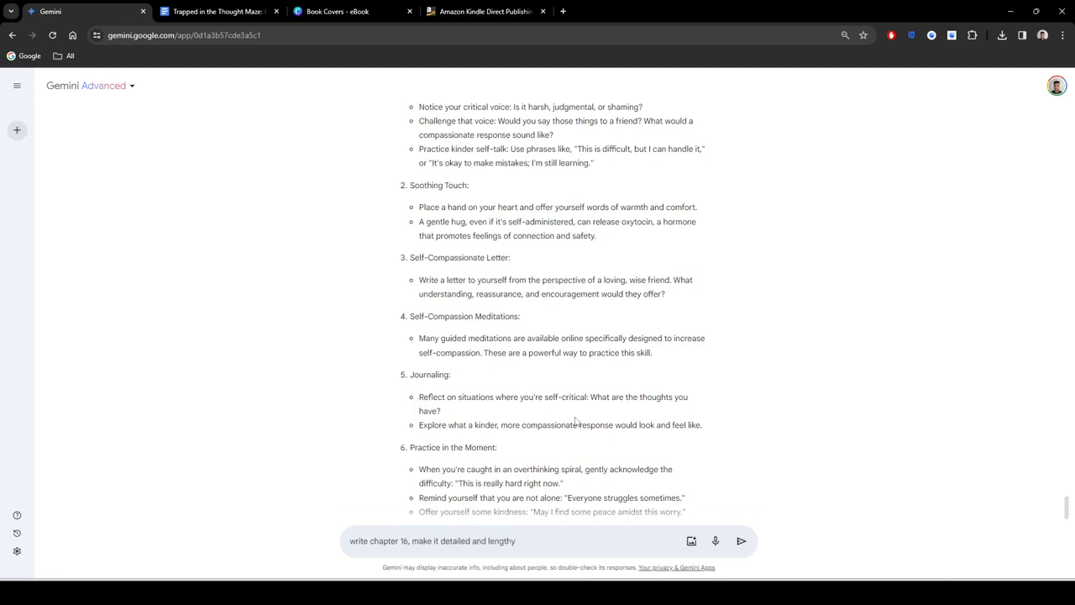
key(Return)
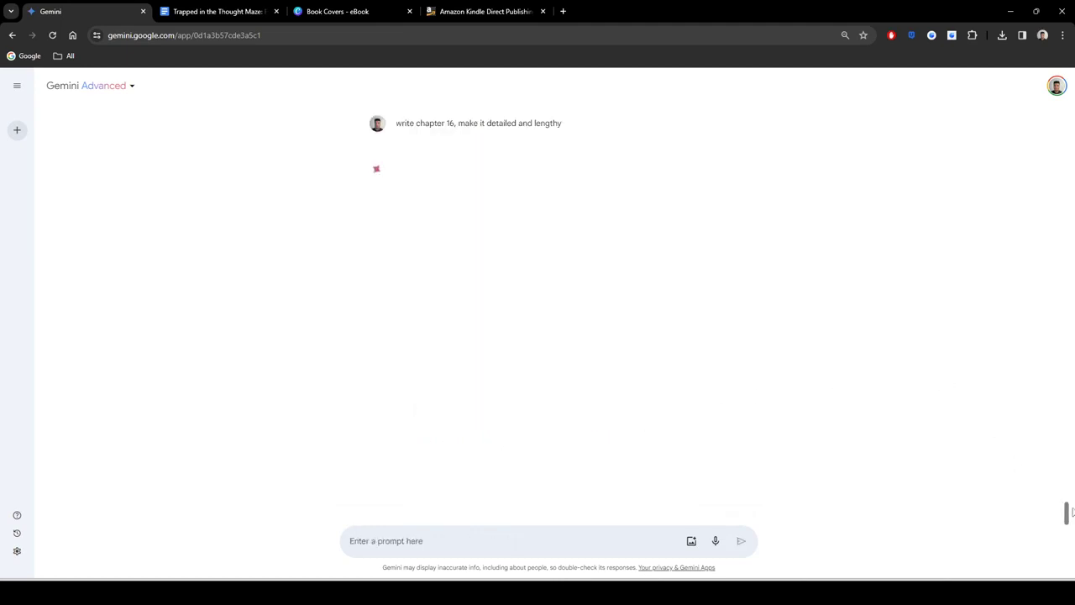
drag(1068, 508, 1066, 138)
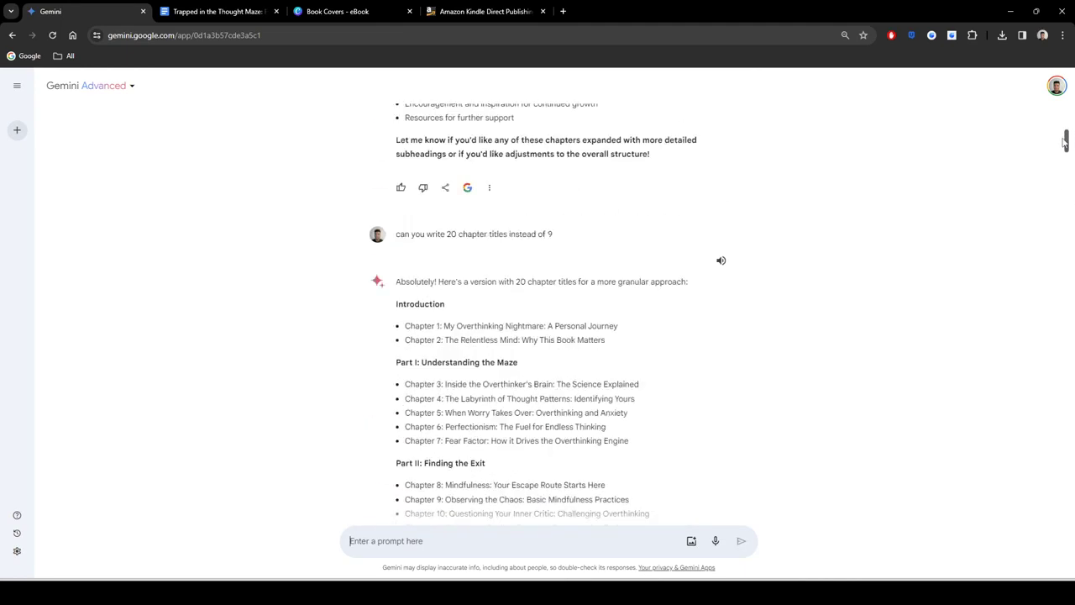
scroll(677, 365, down, 4)
scroll(543, 292, up, 1)
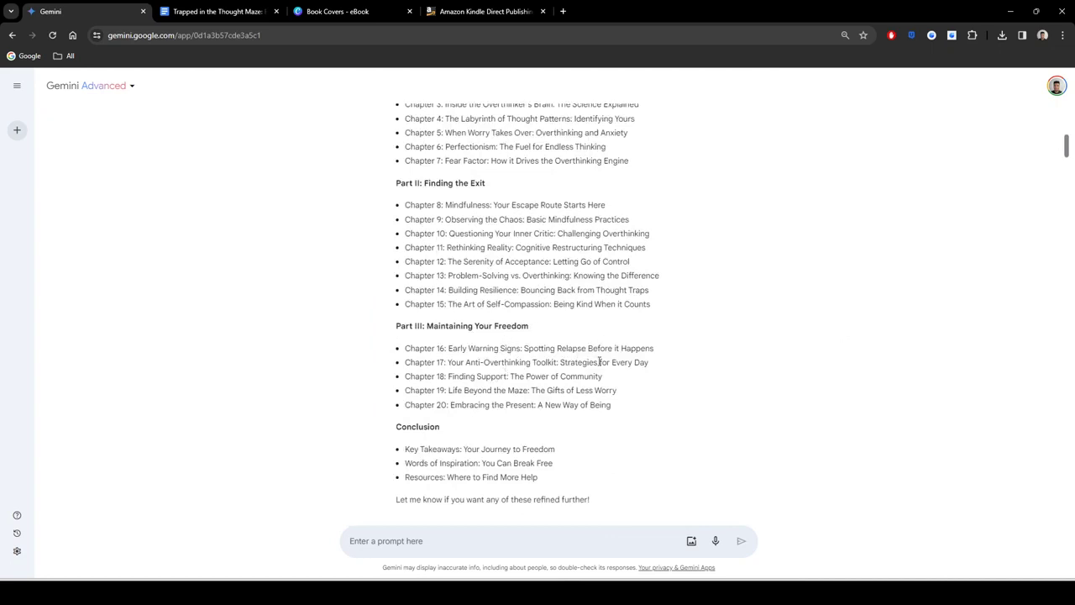
scroll(567, 373, down, 1)
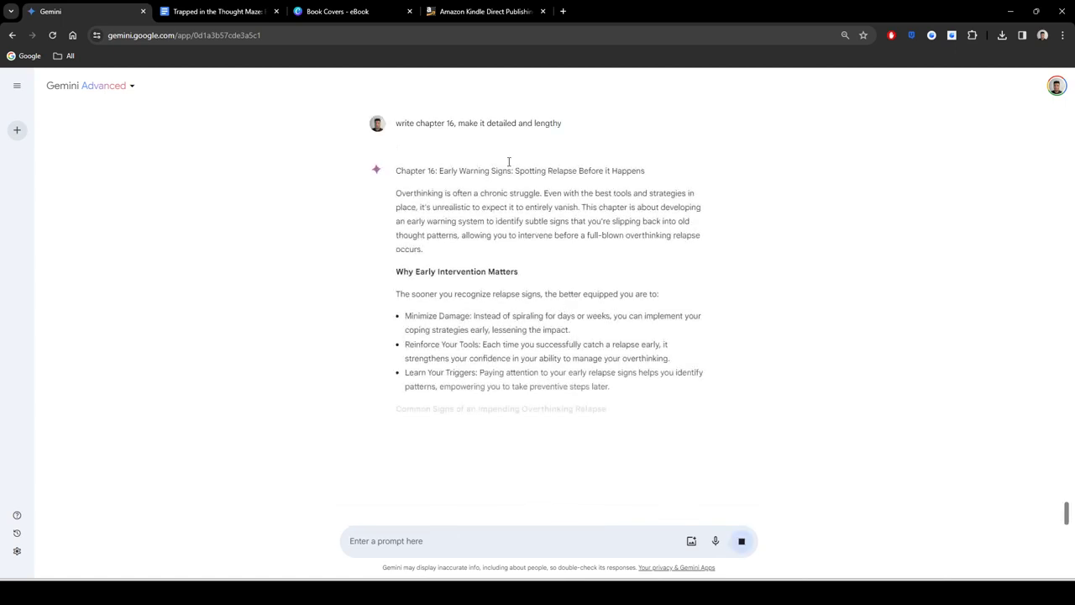
Step: Copy the chapter 16 text without its "Chapter 16:" label and paste it onto the blank last page of the Google Docs manuscript
drag(439, 172, 664, 489)
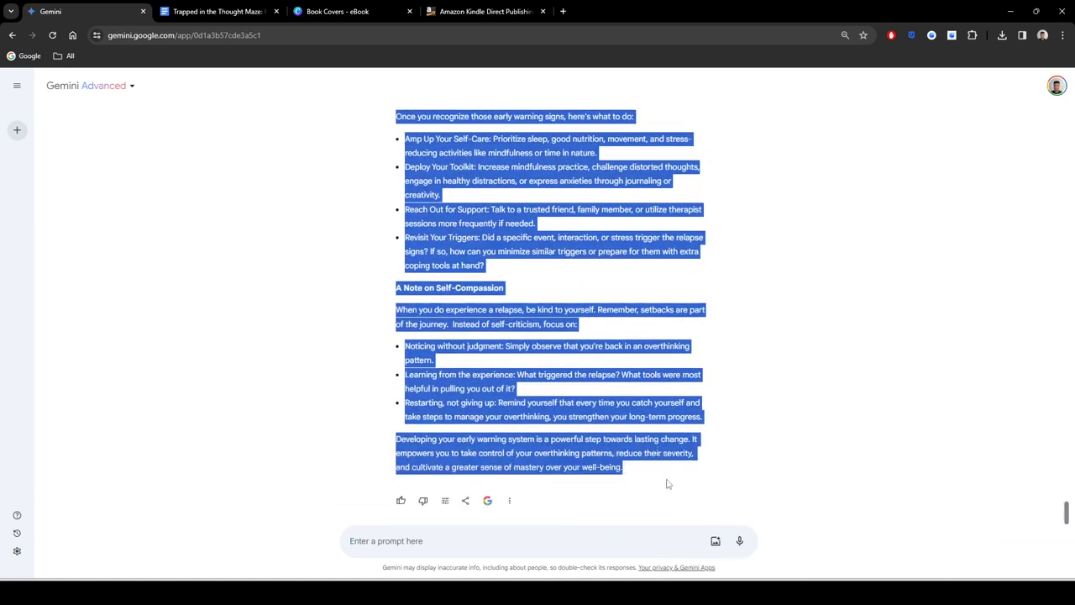
click(578, 389)
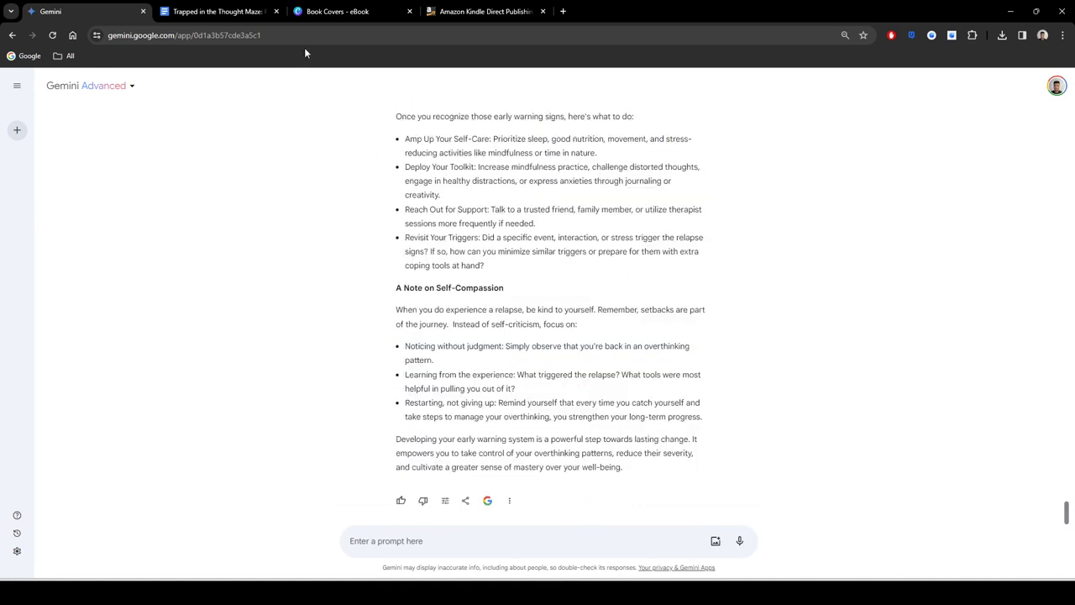
click(218, 11)
key(ctrl+v)
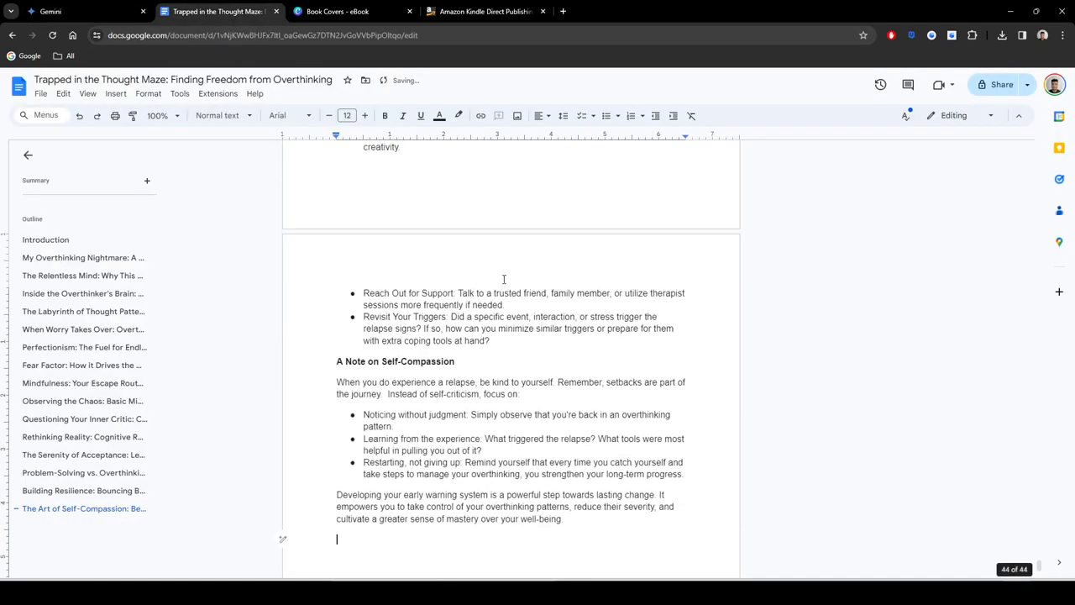
Step: Apply the Heading 1 style to the pasted chapter title "Early Warning Signs: Spotting Relapse Before it Happens"
scroll(487, 370, up, 20)
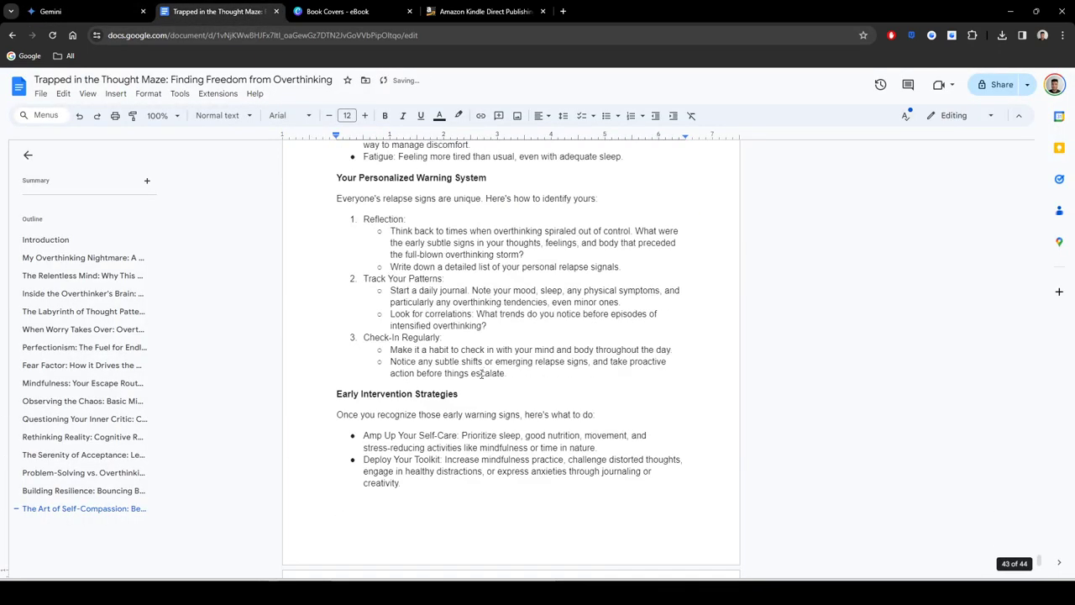
scroll(483, 370, up, 2)
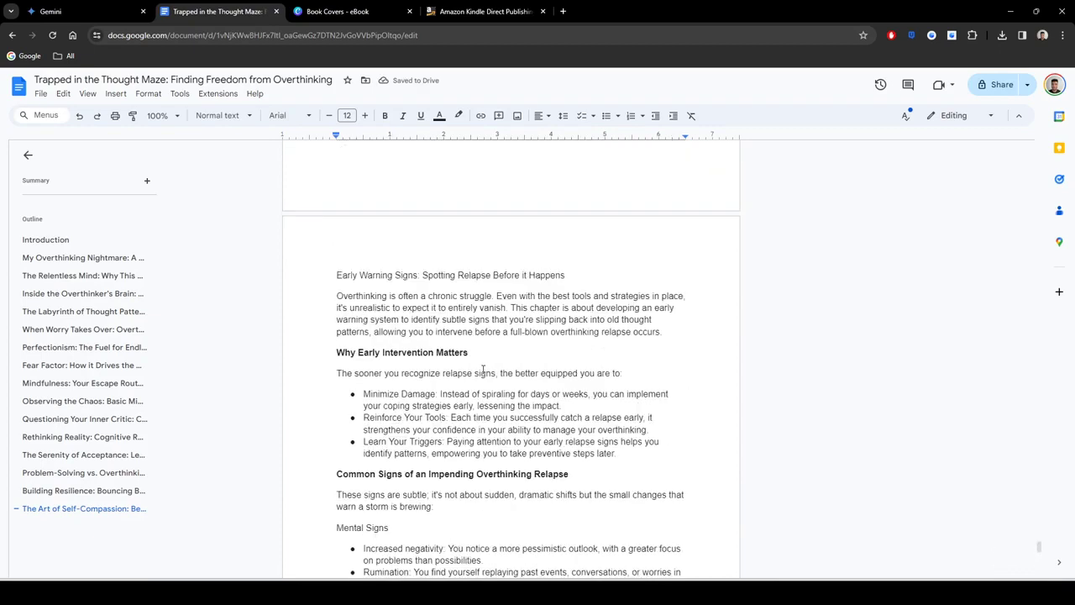
click(282, 331)
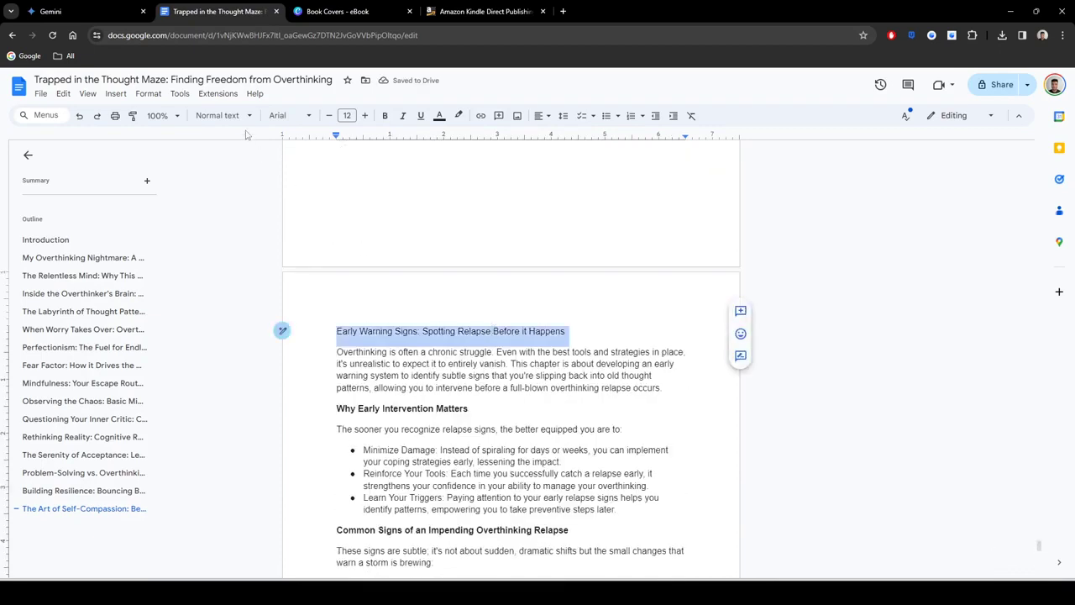
click(220, 115)
mouse_move(271, 267)
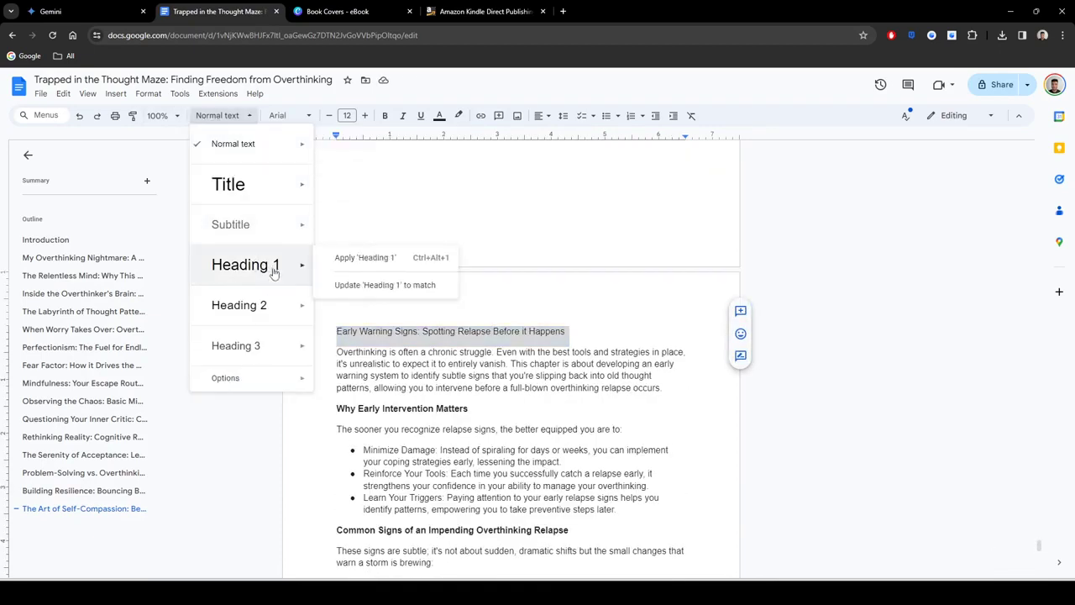
click(349, 255)
click(504, 372)
scroll(504, 372, down, 3)
scroll(504, 372, up, 3)
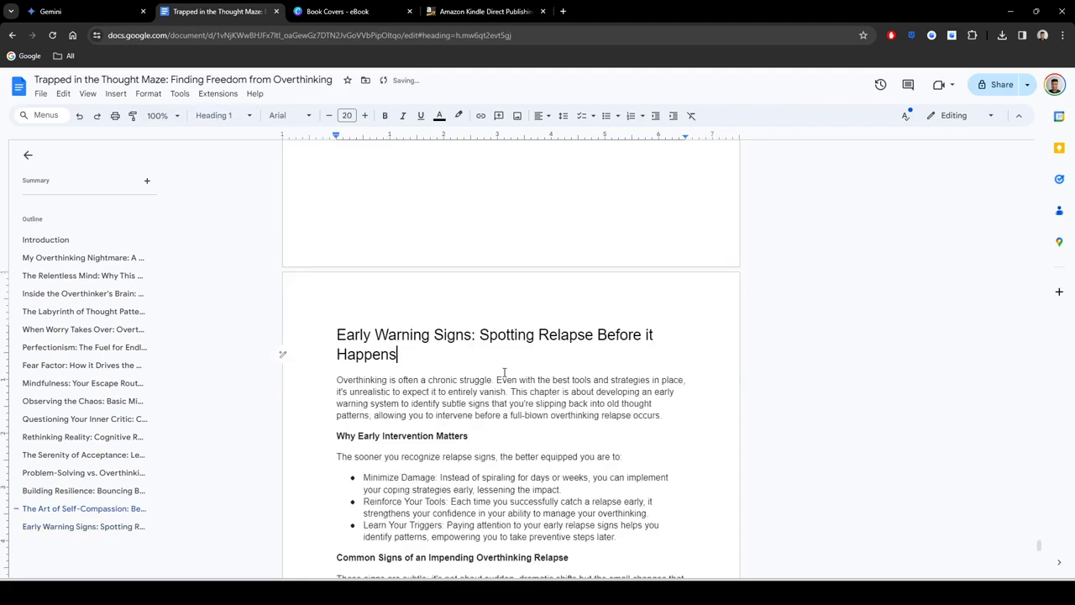
Step: Insert a page break after the closing "Developing your early warning system" paragraph of the "Early Warning Signs" chapter
scroll(504, 372, down, 1)
scroll(506, 366, down, 1)
scroll(495, 307, up, 10)
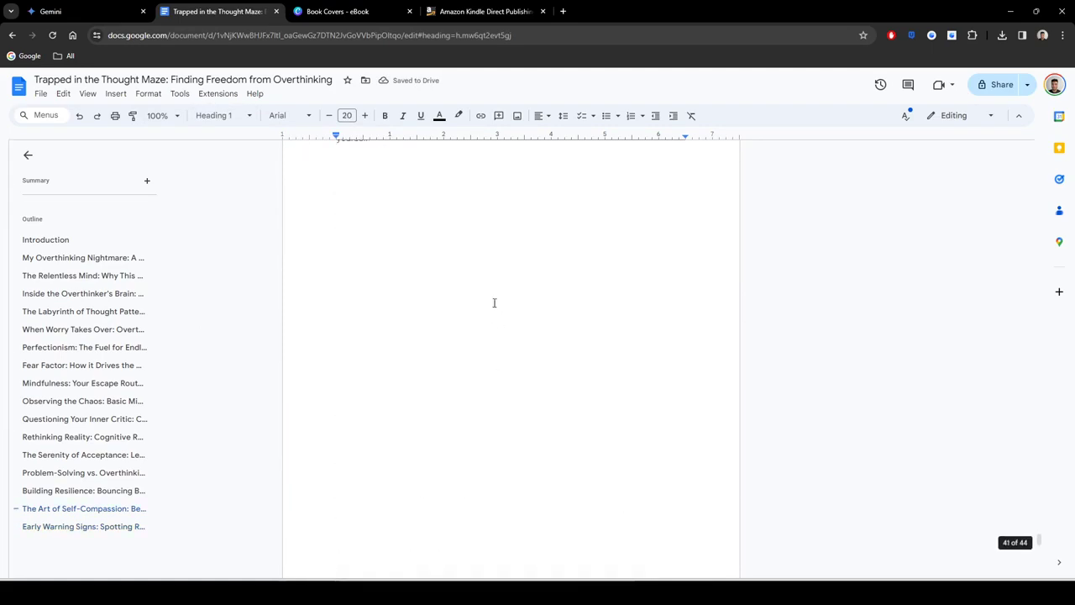
click(495, 303)
scroll(494, 305, up, 1)
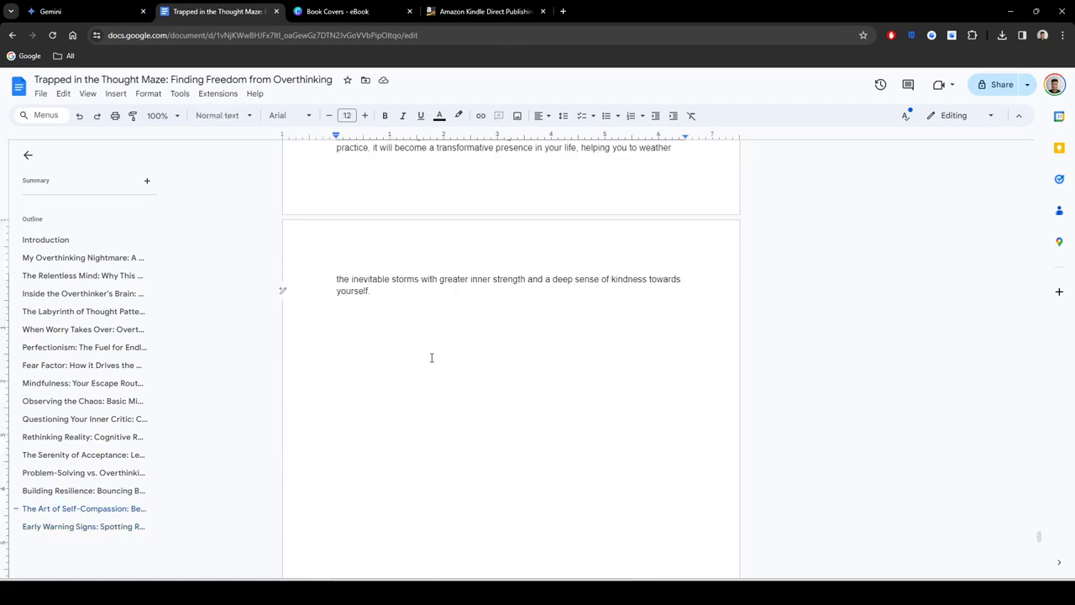
scroll(429, 351, down, 6)
click(413, 321)
scroll(414, 324, down, 7)
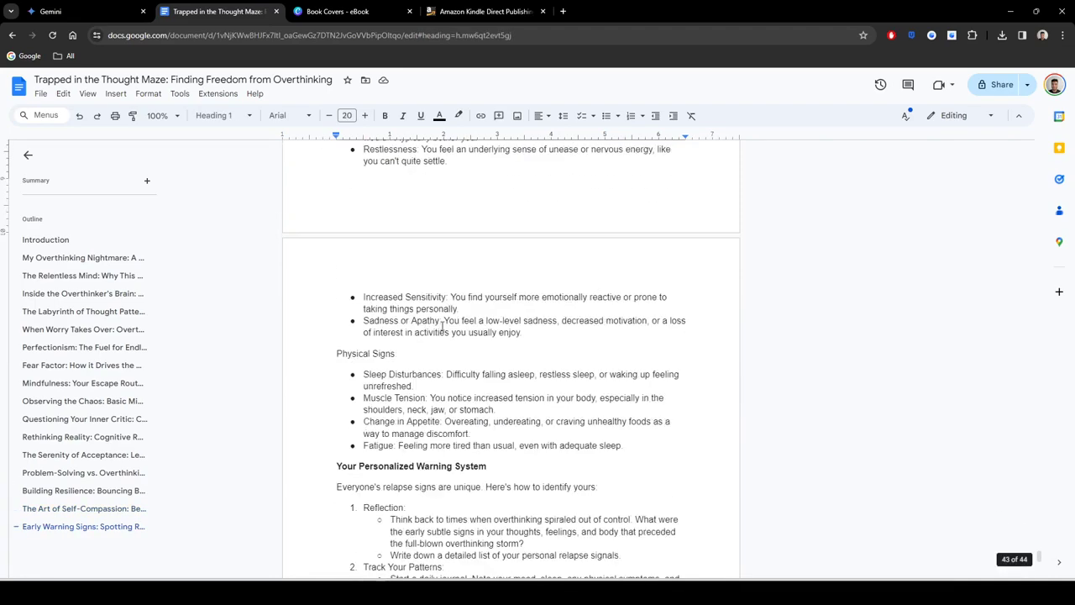
scroll(442, 327, down, 10)
click(590, 297)
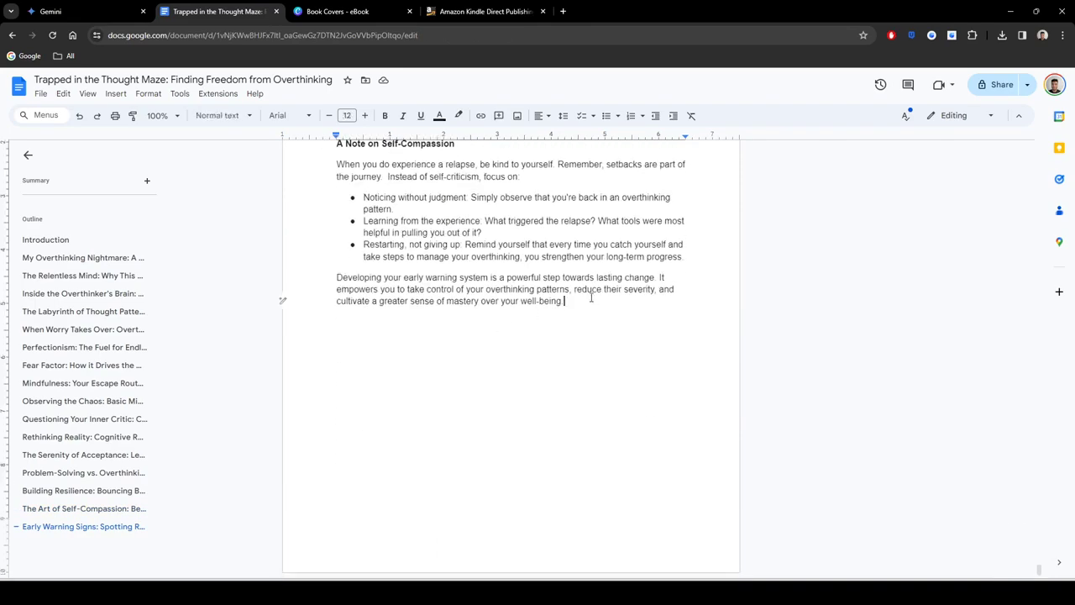
key(ctrl+Return)
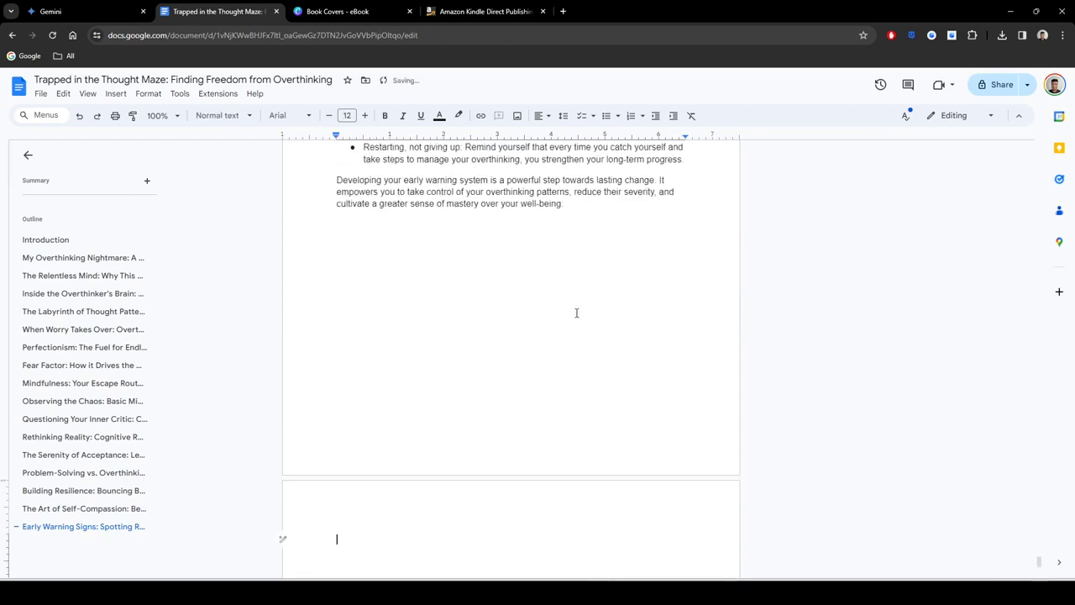
Step: Switch to Gemini and submit the prompt "write chapter 17, make it detailed and lengthy"
click(87, 6)
scroll(554, 369, up, 5)
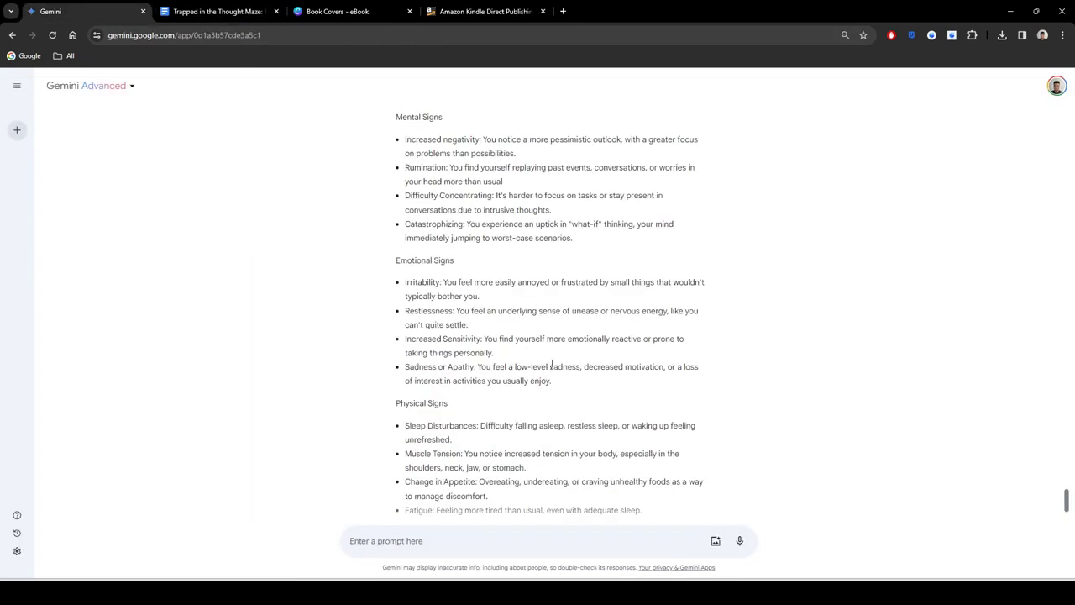
scroll(552, 364, up, 5)
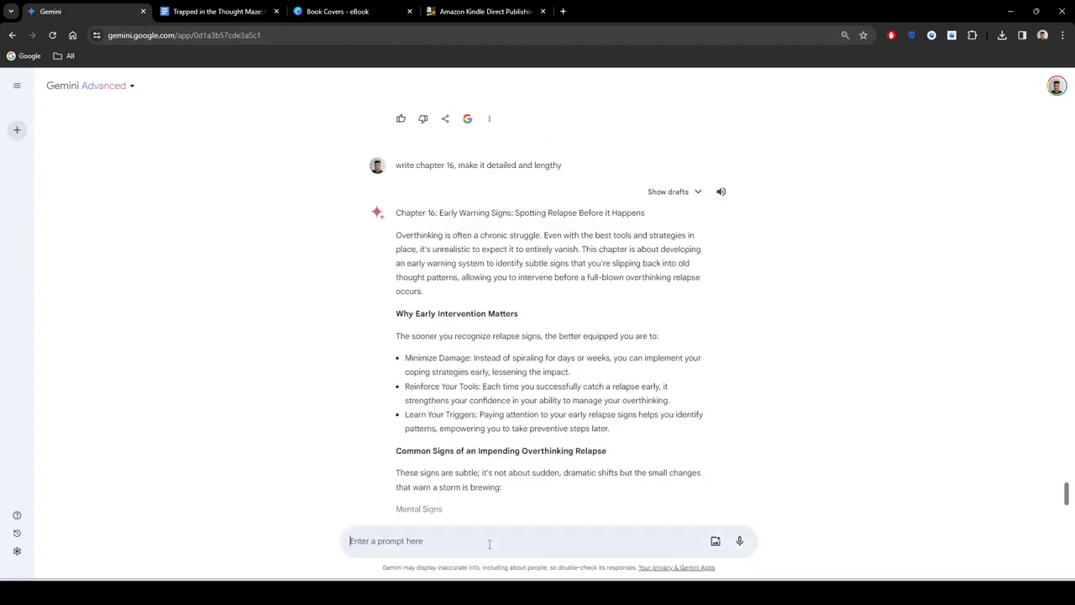
text(write)
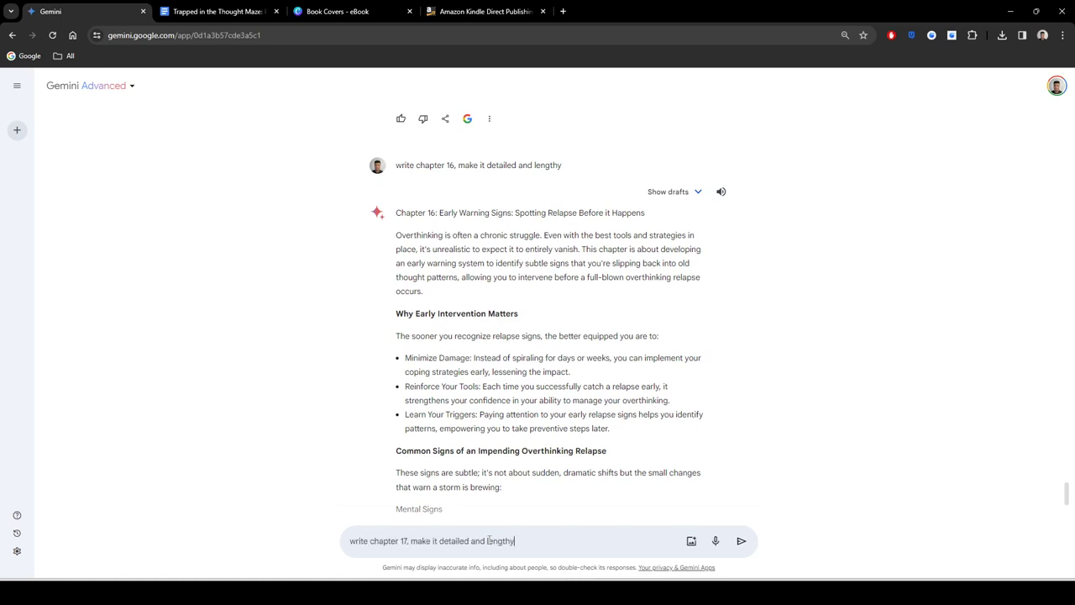
text(chapter 17, make it detailed and lengthy)
key(Return)
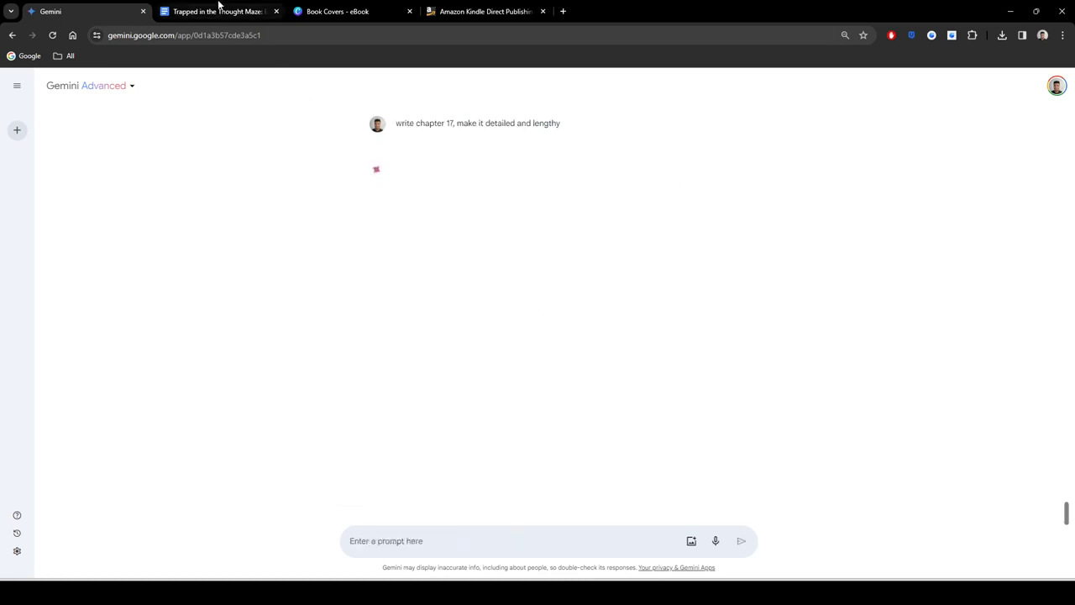
Step: Switch to Google Docs and look over the "Early Warning Signs" chapter through to the blank last page
click(216, 11)
scroll(541, 322, up, 2)
scroll(540, 322, up, 10)
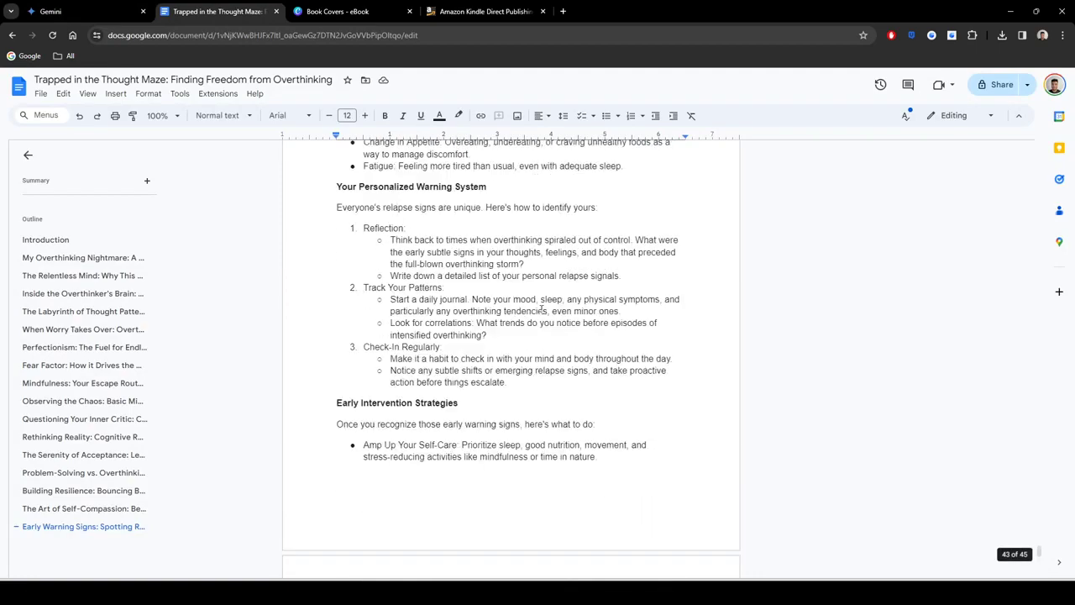
scroll(546, 311, up, 5)
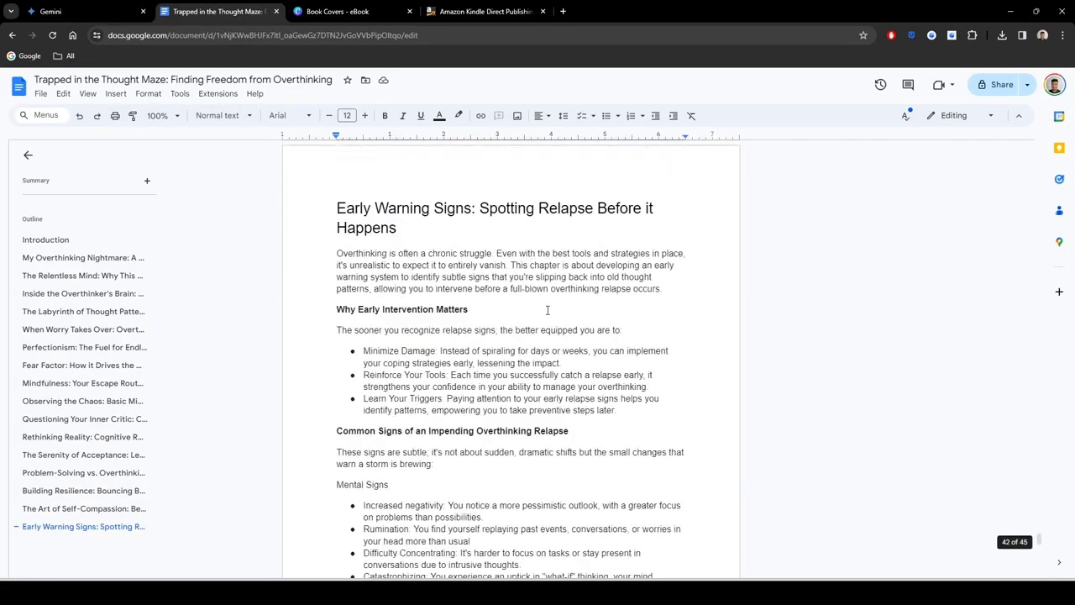
scroll(536, 283, down, 20)
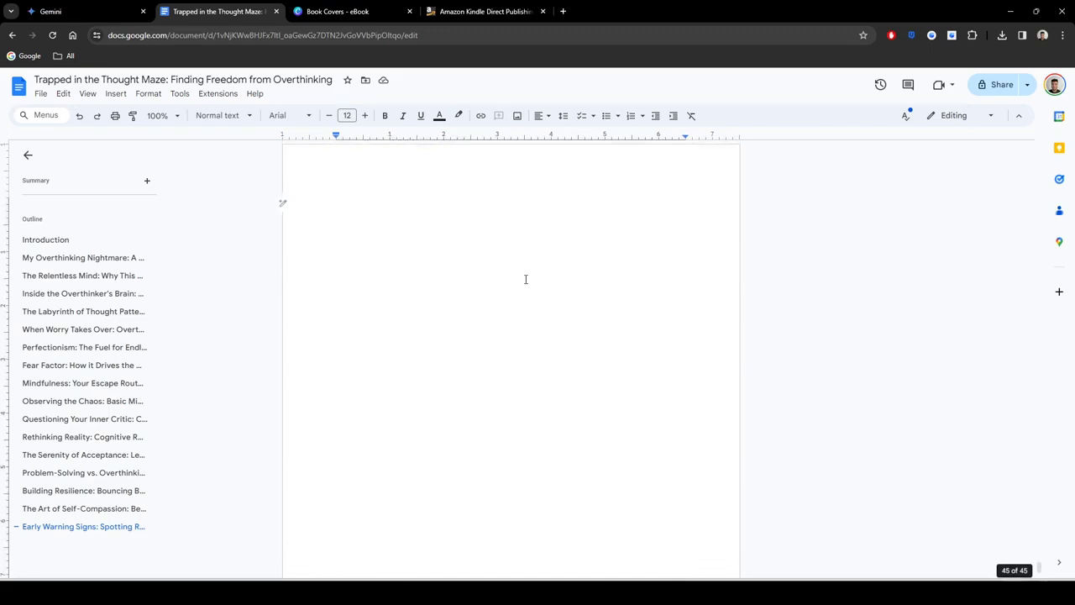
scroll(527, 279, down, 2)
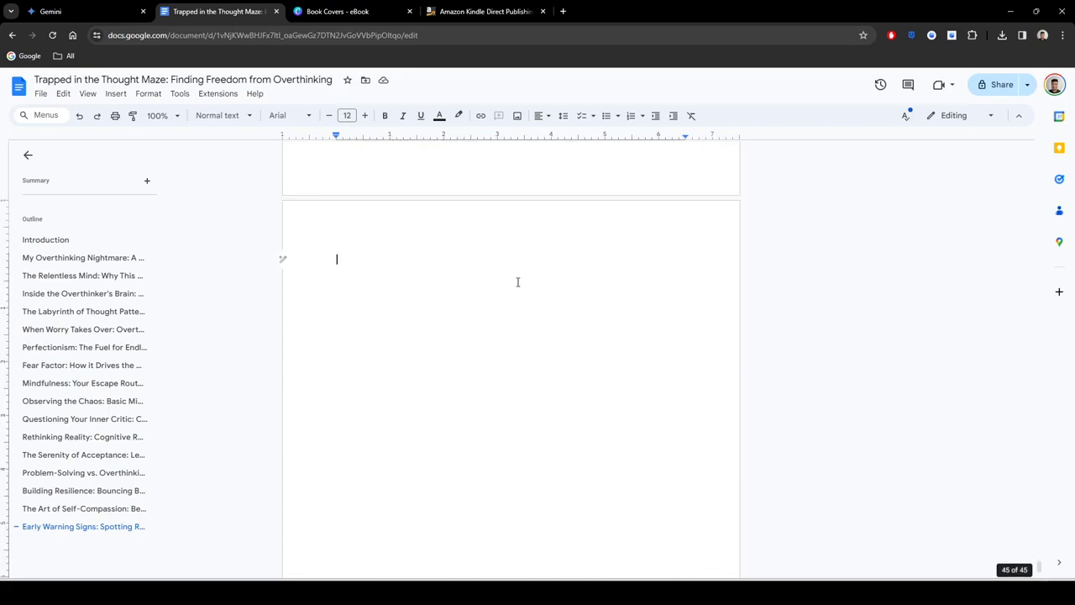
Step: Copy Gemini's chapter 17 text from the title after "Chapter 17:" to the closing paragraph and paste it onto the blank last page in Google Docs
click(91, 6)
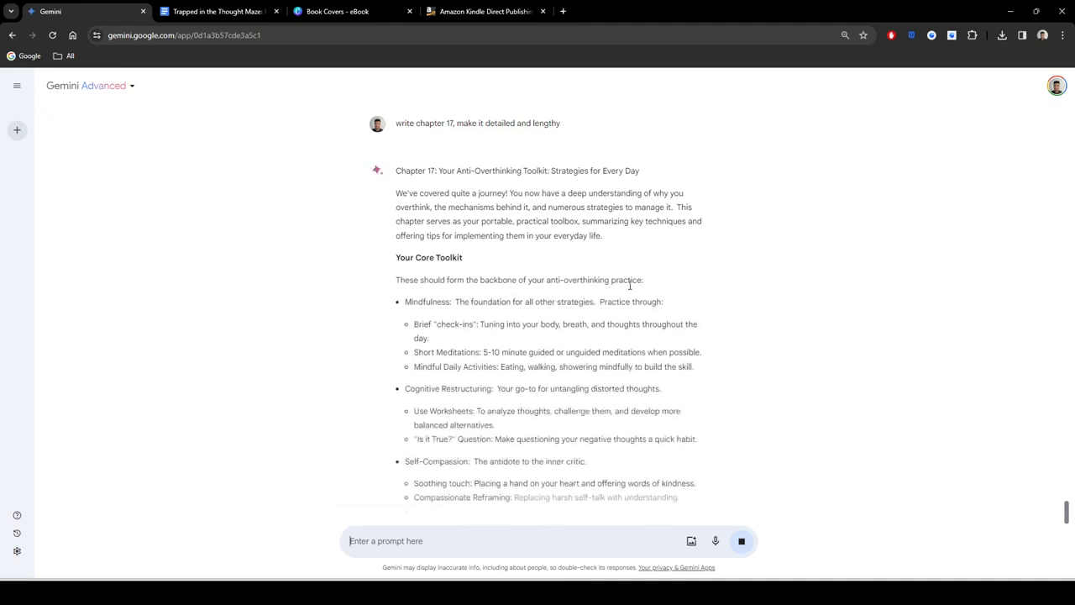
scroll(563, 324, down, 1)
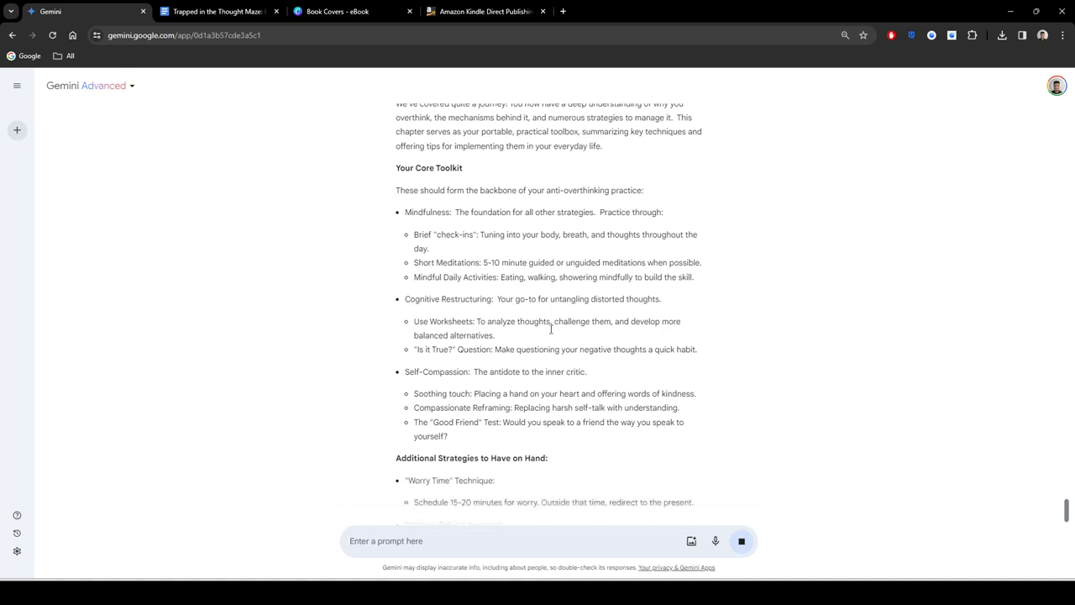
scroll(546, 325, down, 2)
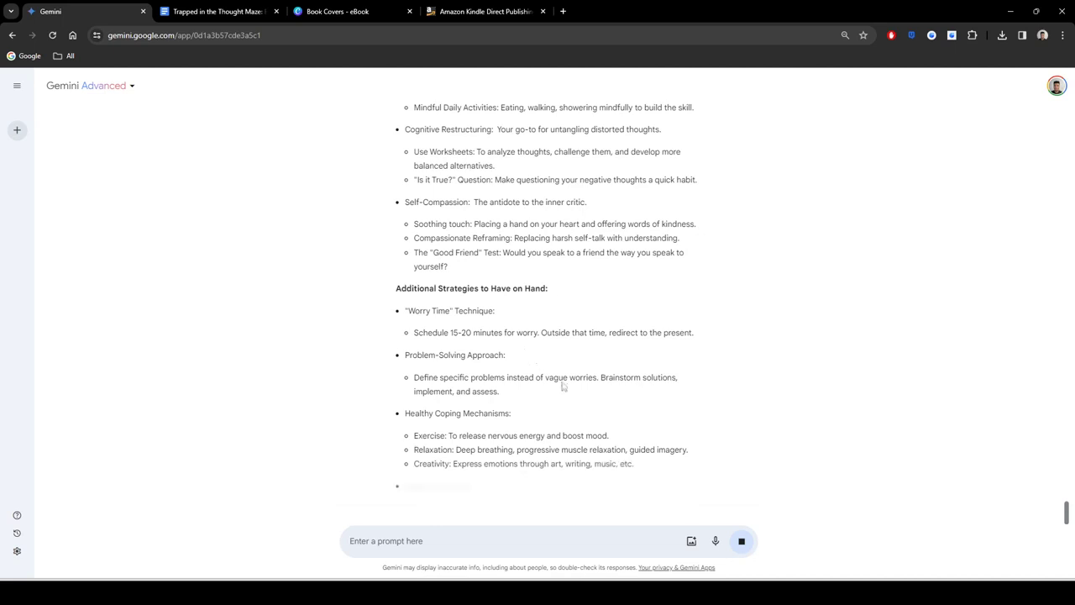
scroll(519, 378, up, 5)
scroll(454, 345, down, 2)
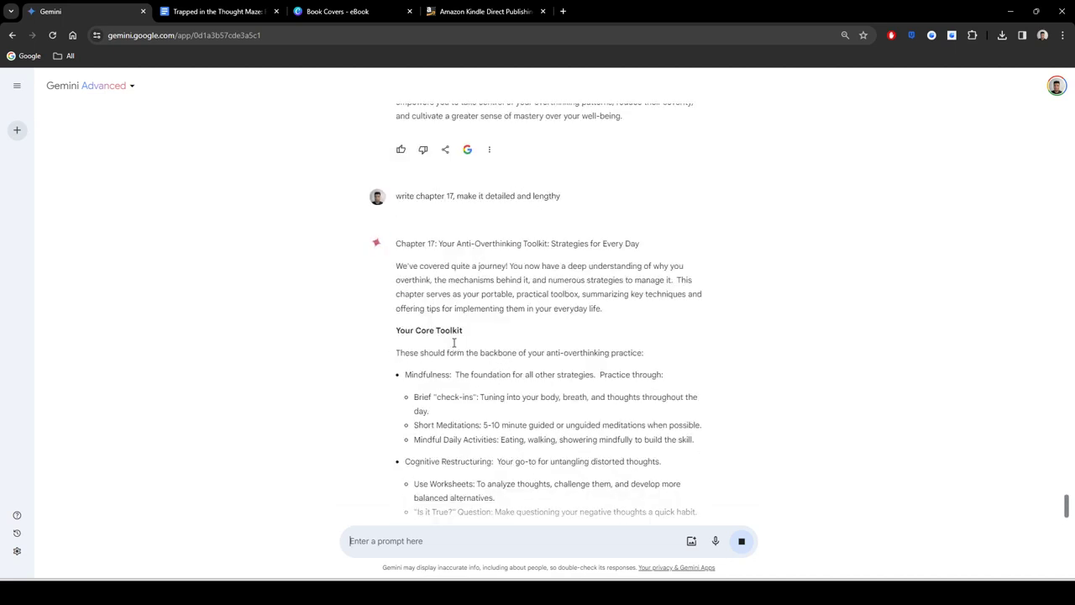
drag(438, 187, 626, 417)
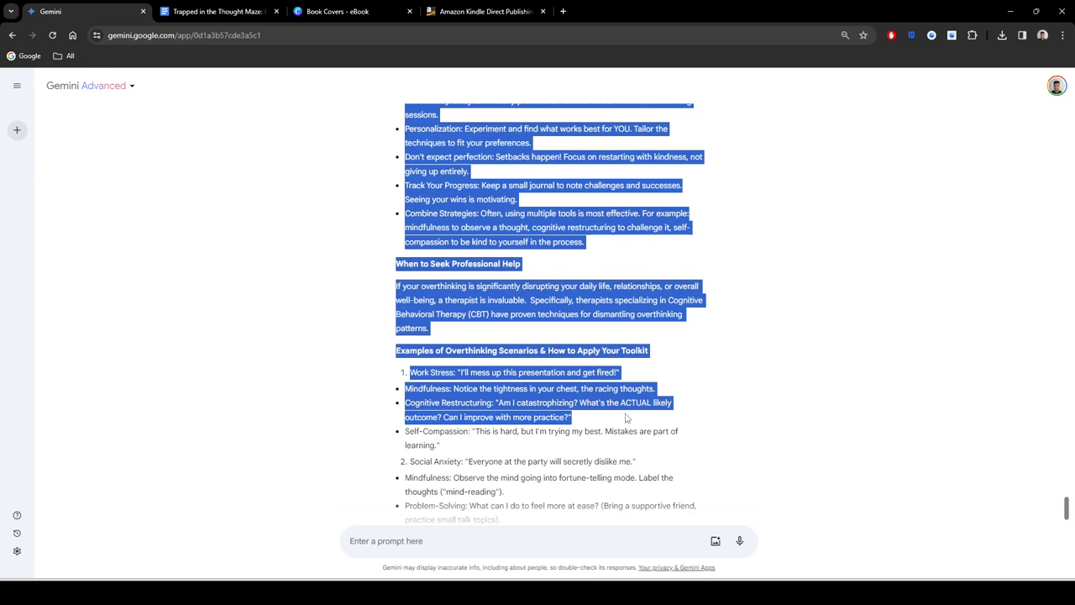
drag(625, 417, 690, 468)
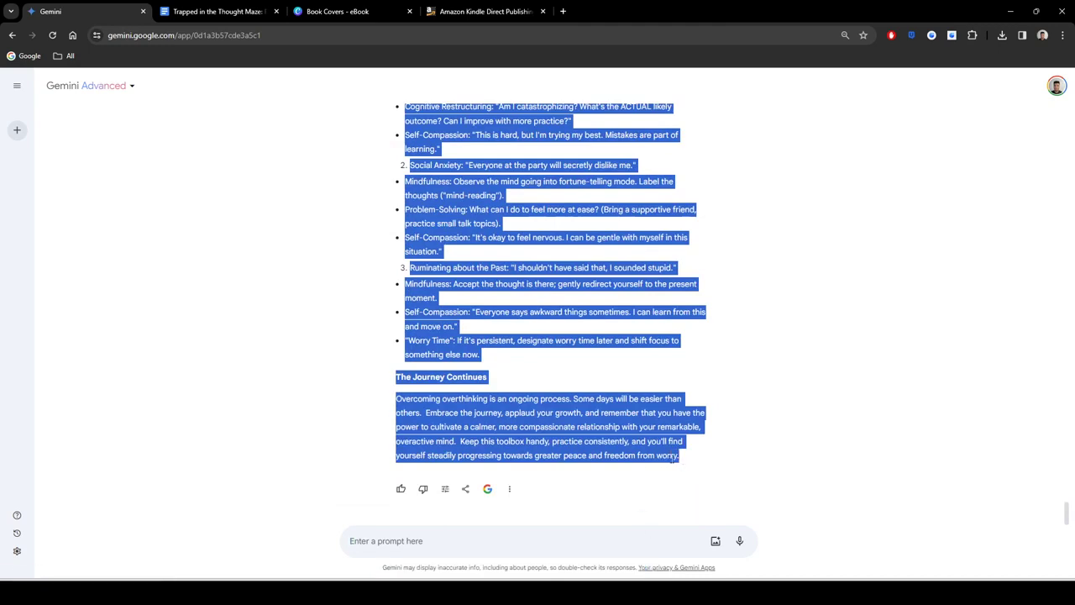
click(615, 419)
click(218, 11)
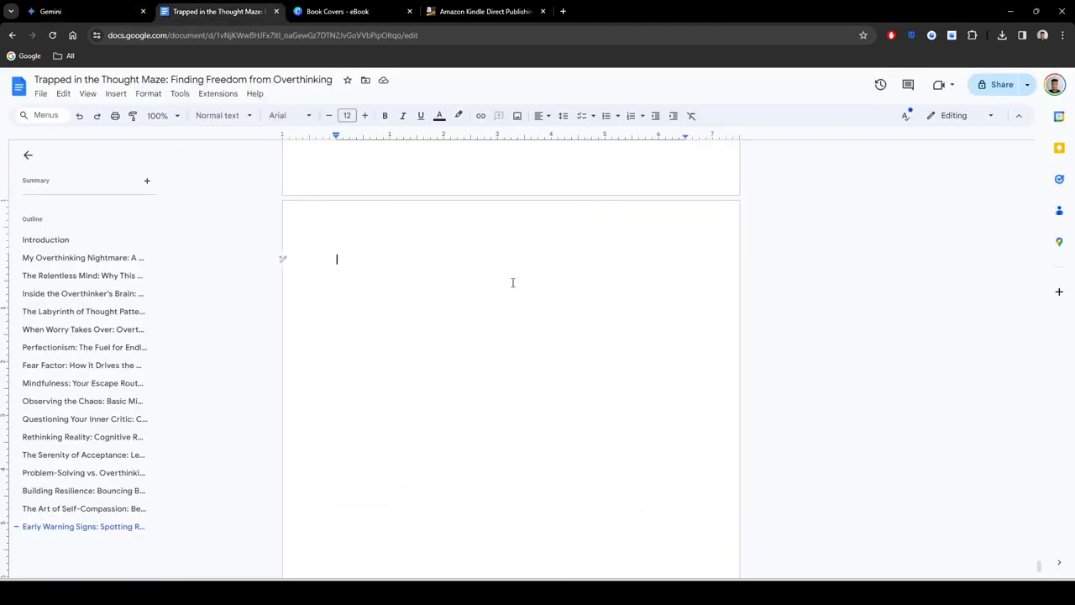
key(BackSpace)
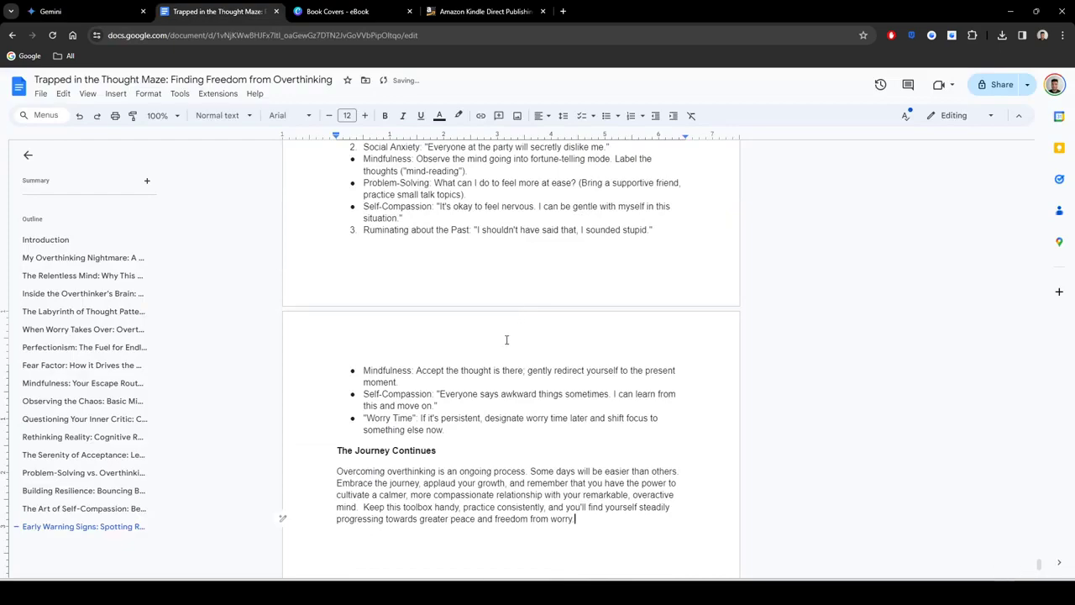
Step: Apply the Heading 1 style to the pasted chapter title "Your Anti-Overthinking Toolkit: Strategies for Every Day"
scroll(507, 341, up, 6)
scroll(504, 357, up, 5)
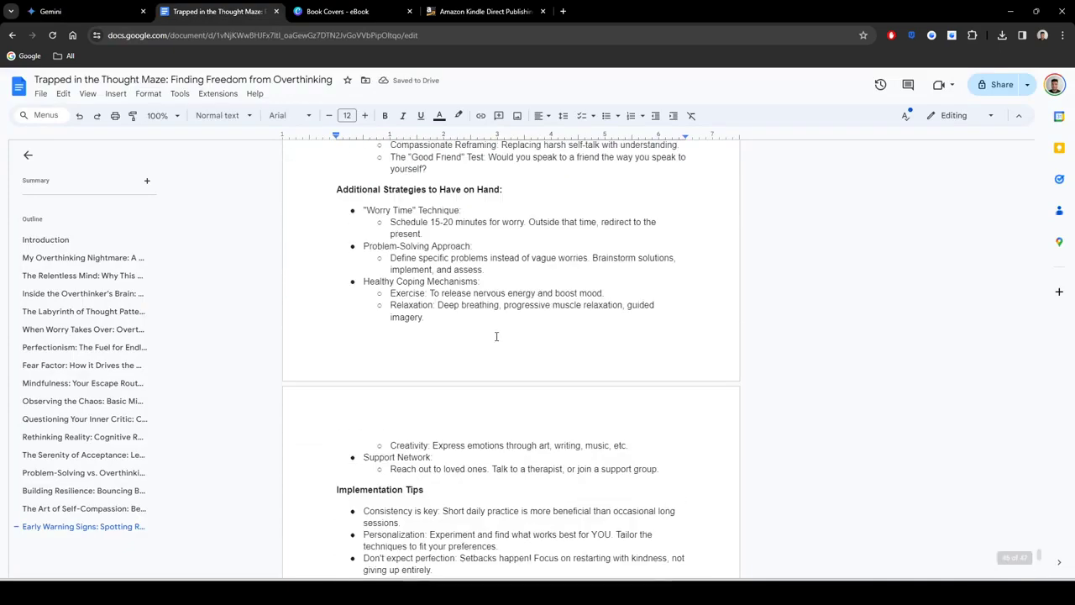
scroll(496, 336, up, 5)
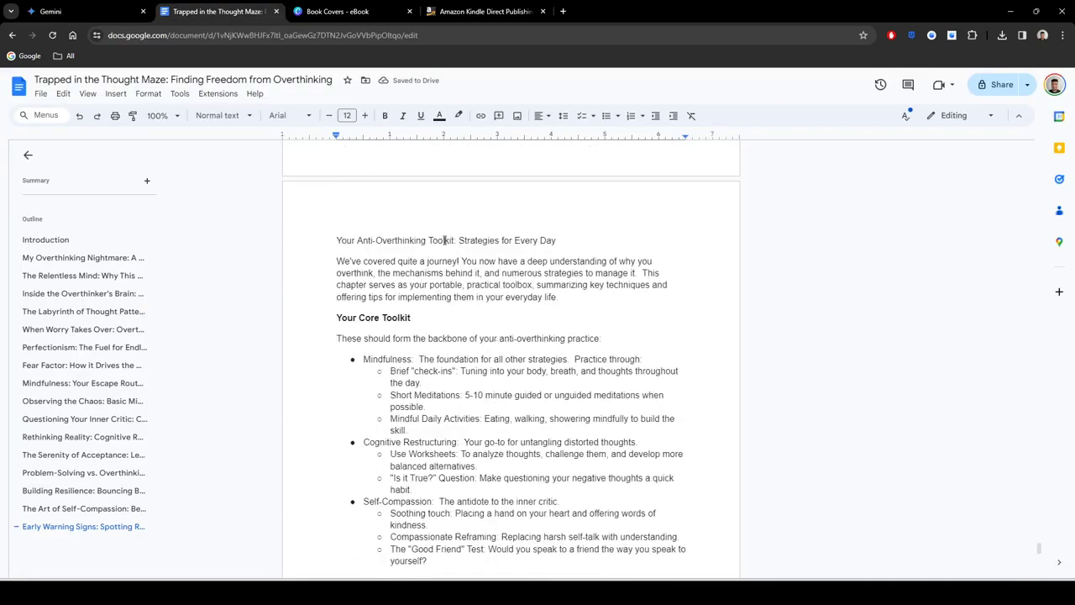
triple_click(283, 240)
click(220, 115)
mouse_move(259, 278)
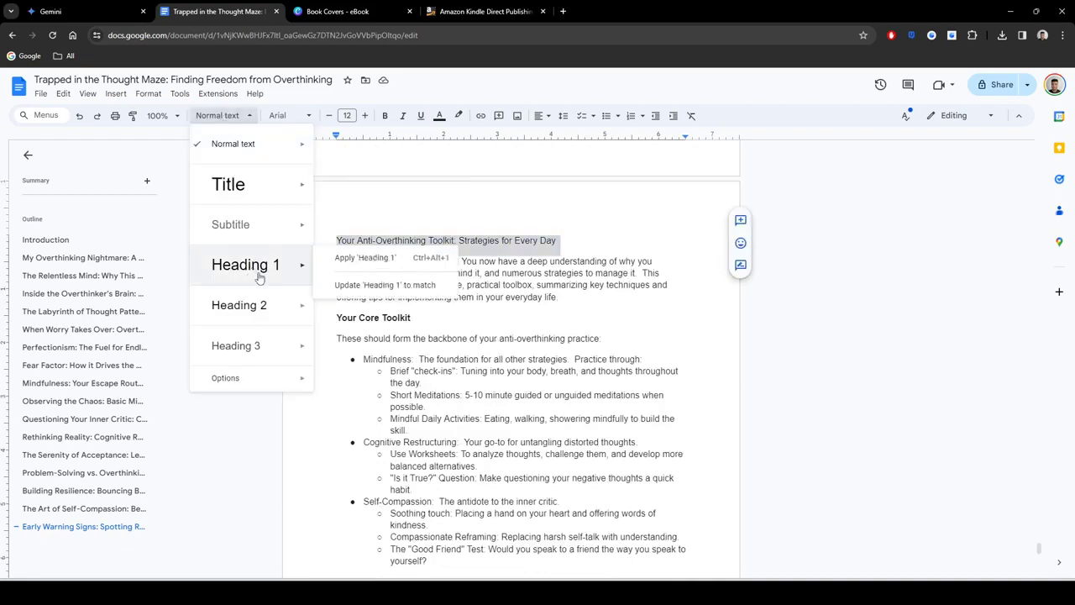
click(352, 258)
click(508, 275)
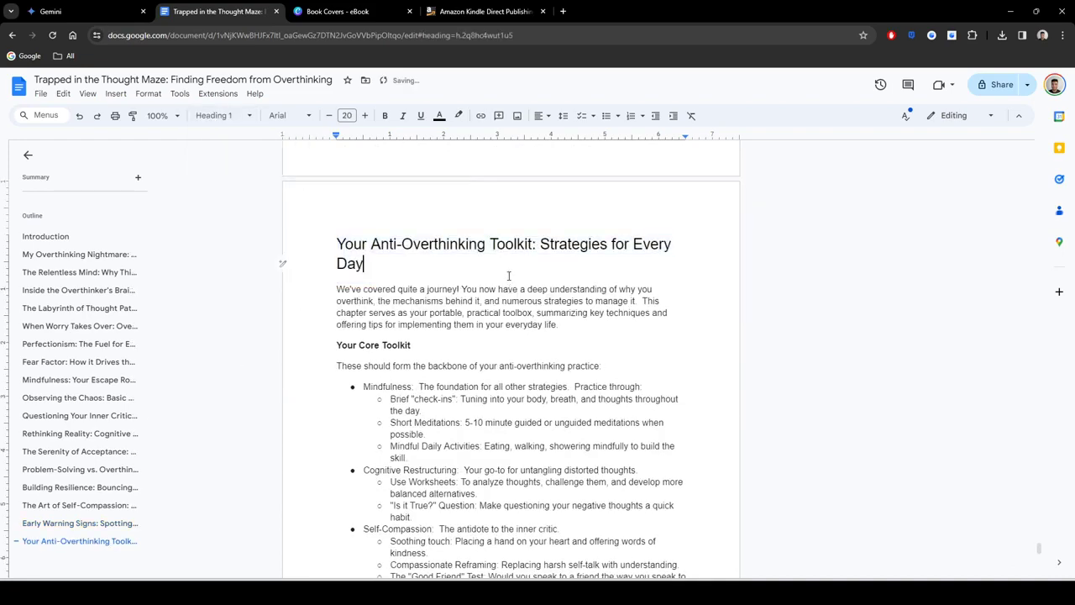
Step: Insert a page break after the closing "The Journey Continues" paragraph of the "Your Anti-Overthinking Toolkit" chapter
scroll(508, 275, down, 20)
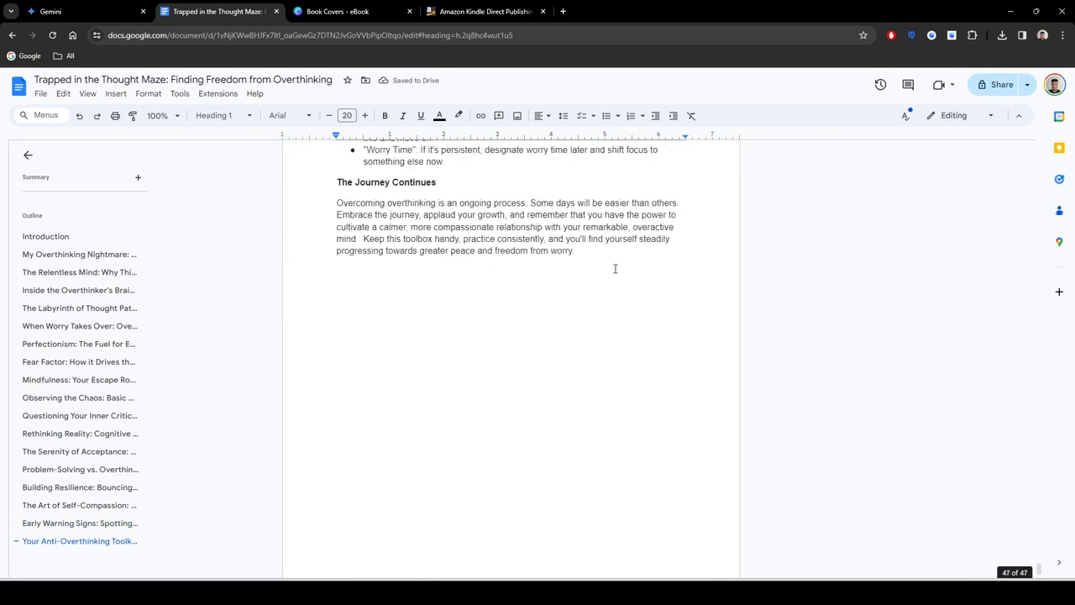
click(639, 261)
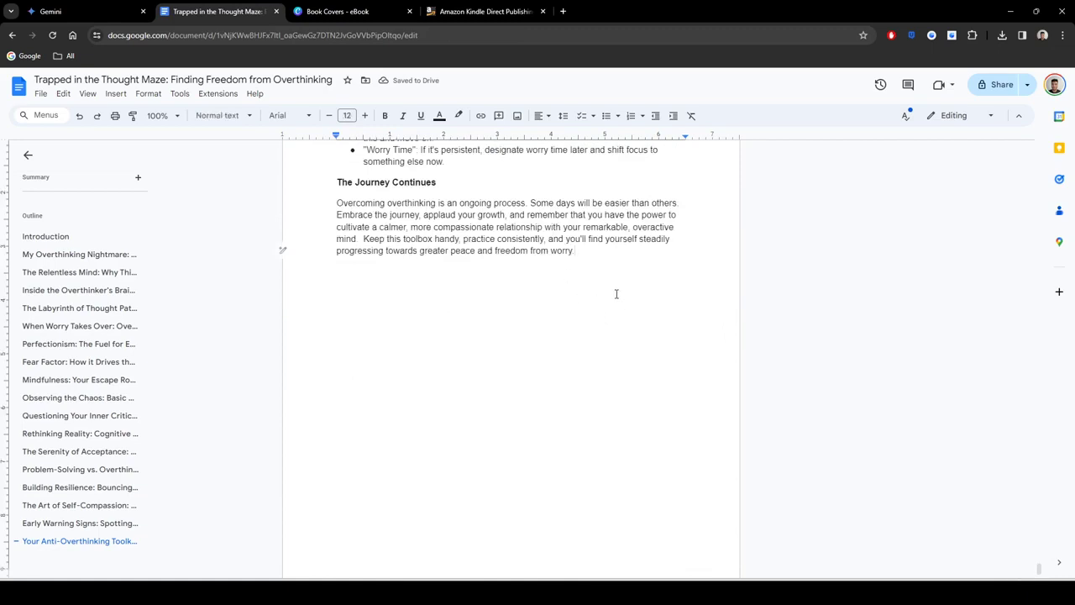
key(ctrl+Return)
scroll(496, 231, down, 1)
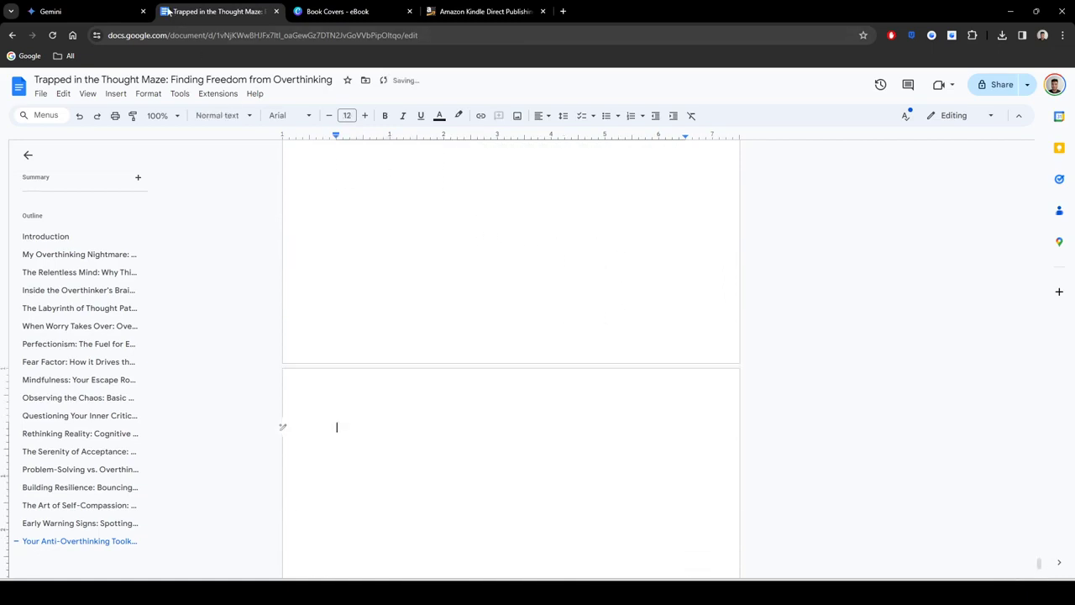
Step: Switch to Gemini and submit the prompt "write chapter 18, make it detailed and lengthy"
click(86, 8)
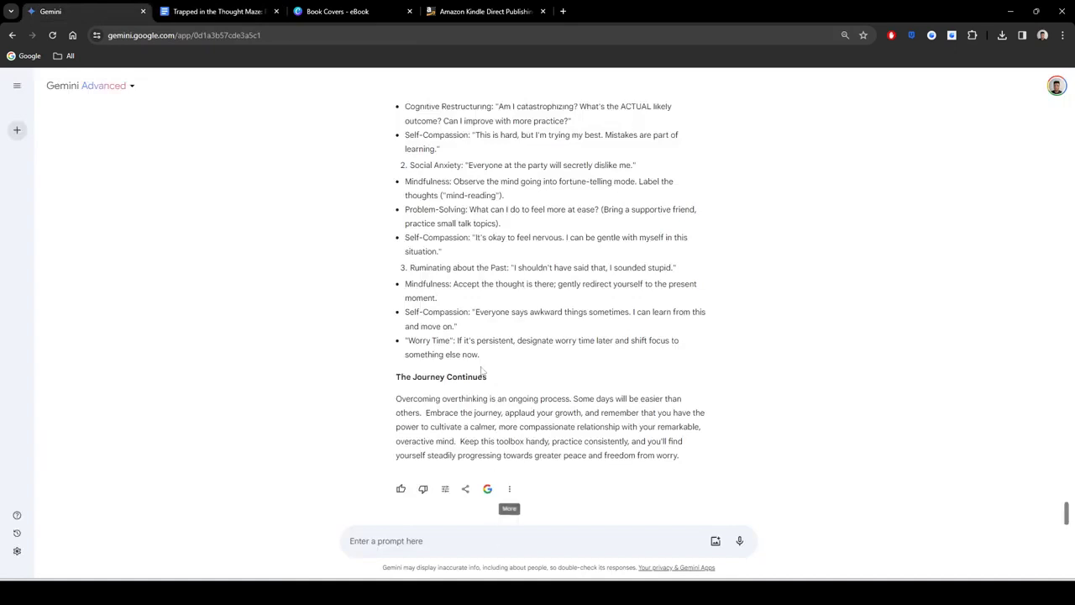
scroll(496, 375, up, 10)
scroll(507, 374, up, 3)
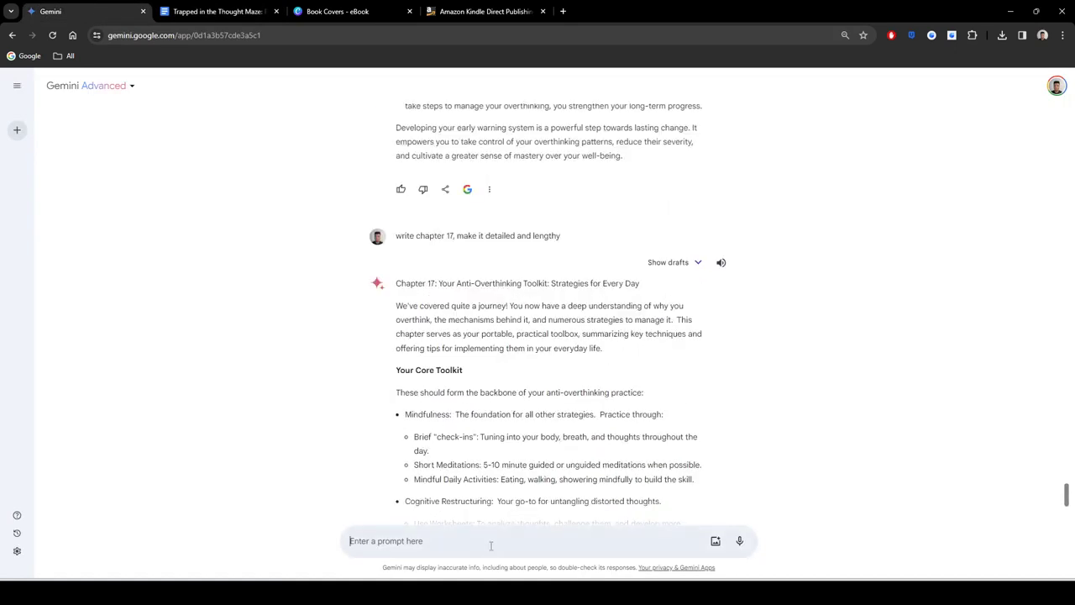
text(write chapter 18, make it detailed and lengthy)
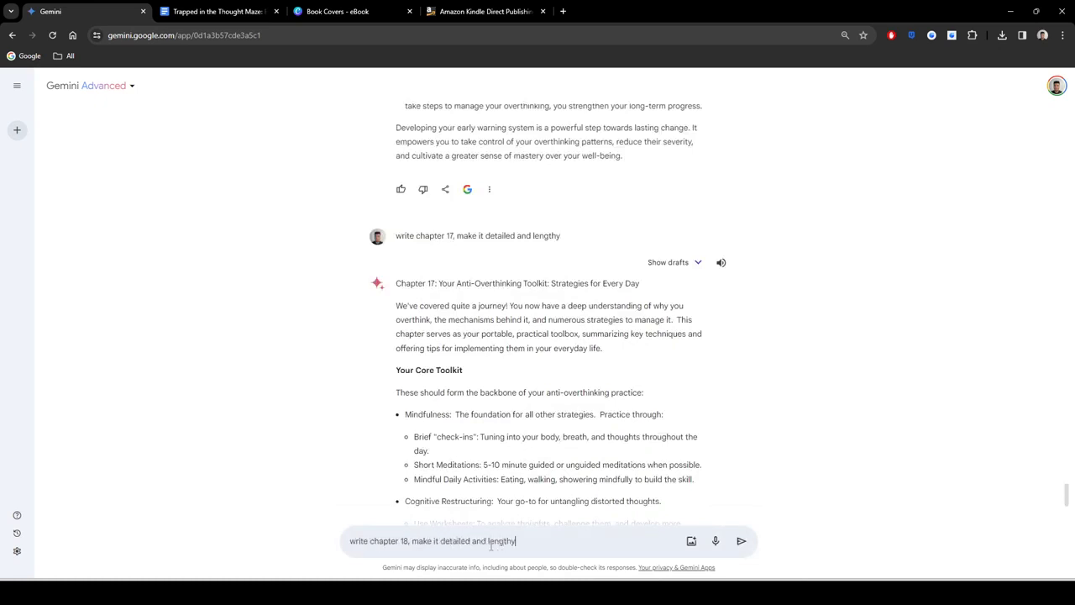
key(Return)
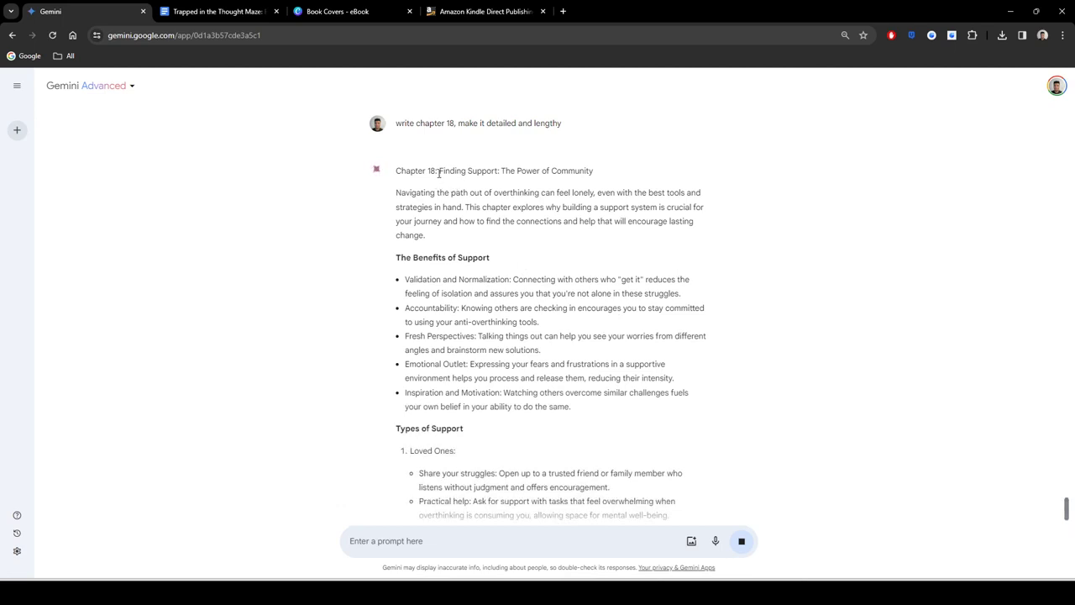
Step: Copy Gemini's chapter 18 text from the title after "Chapter 18:" to the closing paragraph and paste it onto the blank last page in Google Docs
drag(438, 170, 685, 477)
key(ctrl+c)
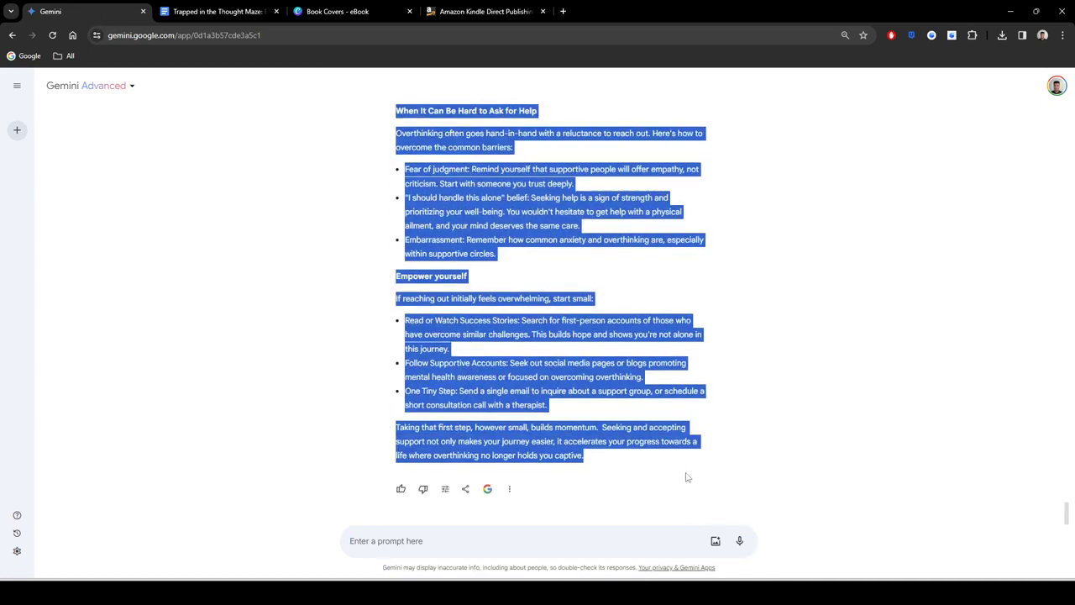
click(600, 403)
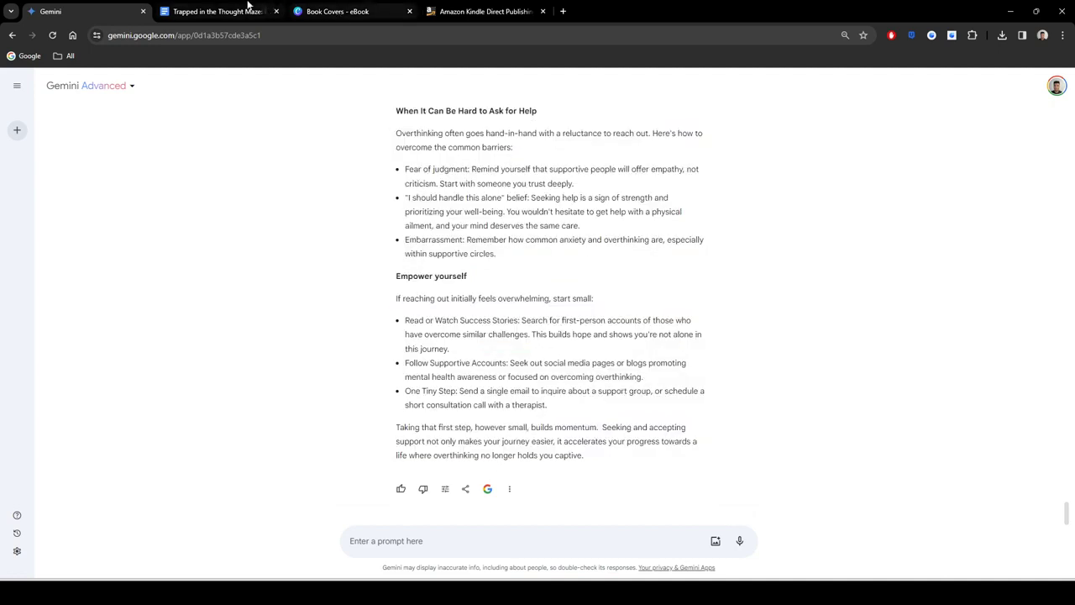
click(218, 10)
key(ctrl+v)
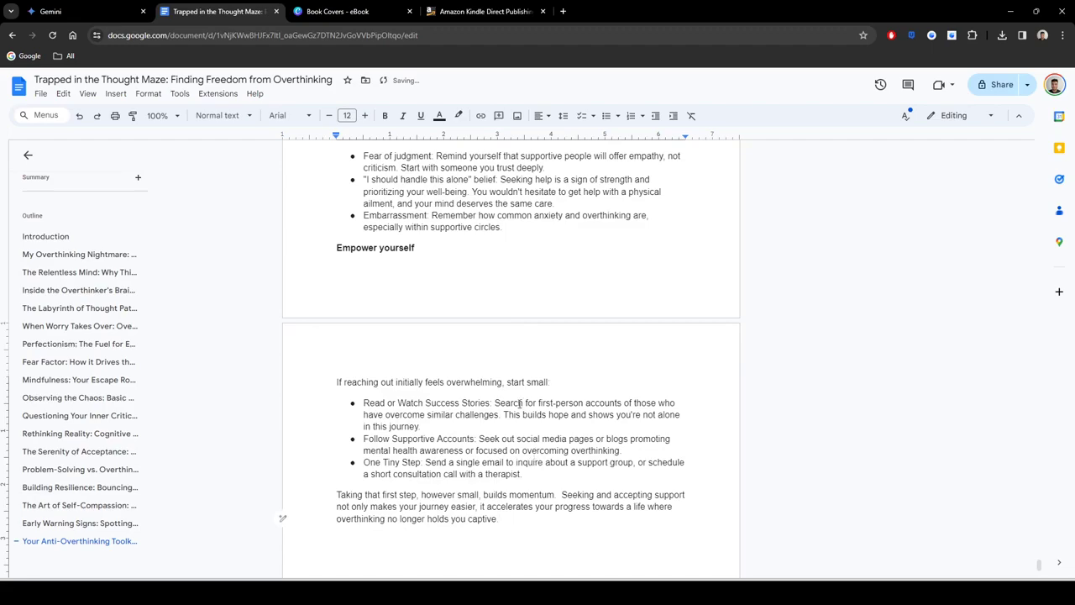
Step: Apply the Heading 1 style to the pasted chapter title "Finding Support: The Power of Community"
scroll(520, 404, up, 10)
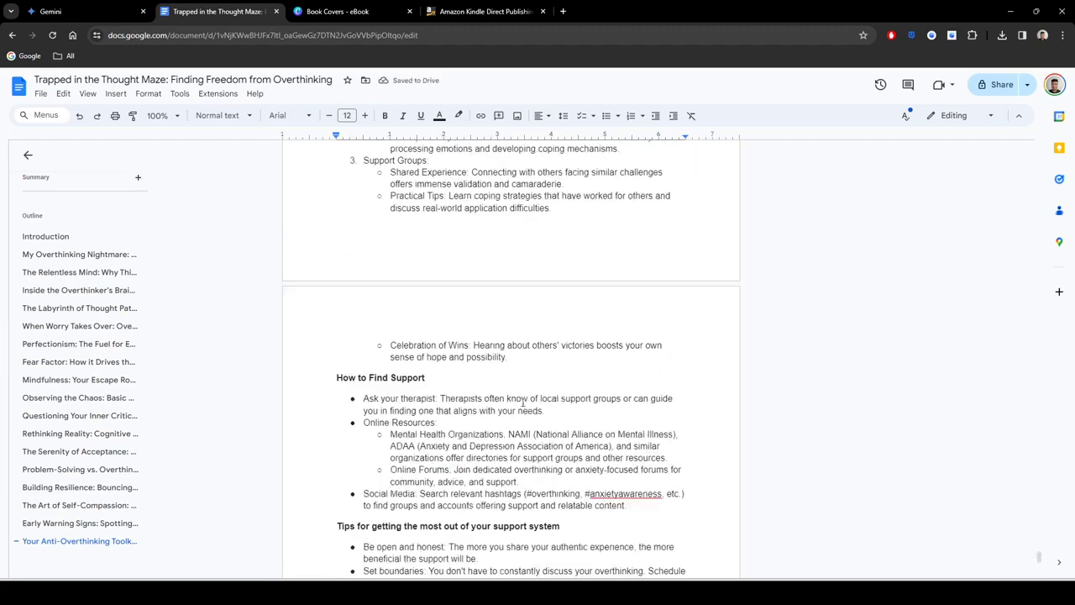
scroll(523, 404, up, 10)
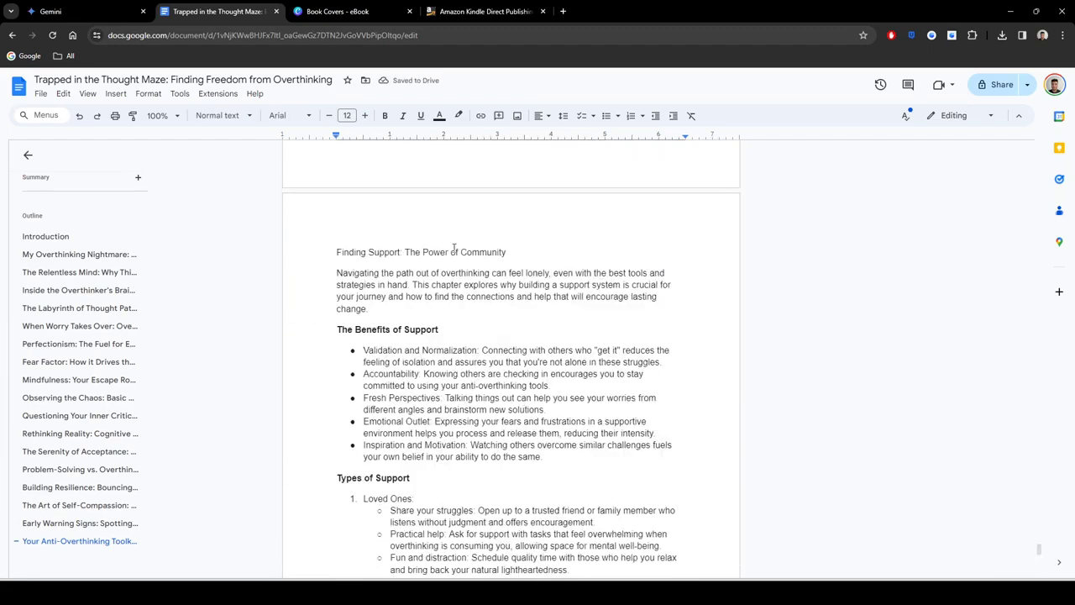
triple_click(451, 252)
click(217, 115)
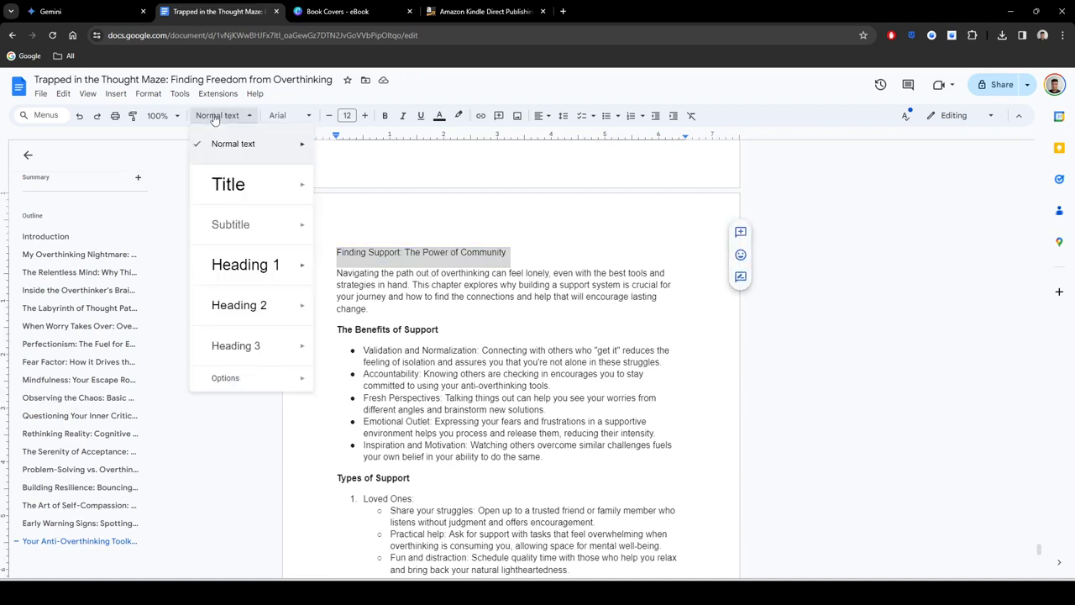
mouse_move(276, 269)
click(336, 255)
click(504, 316)
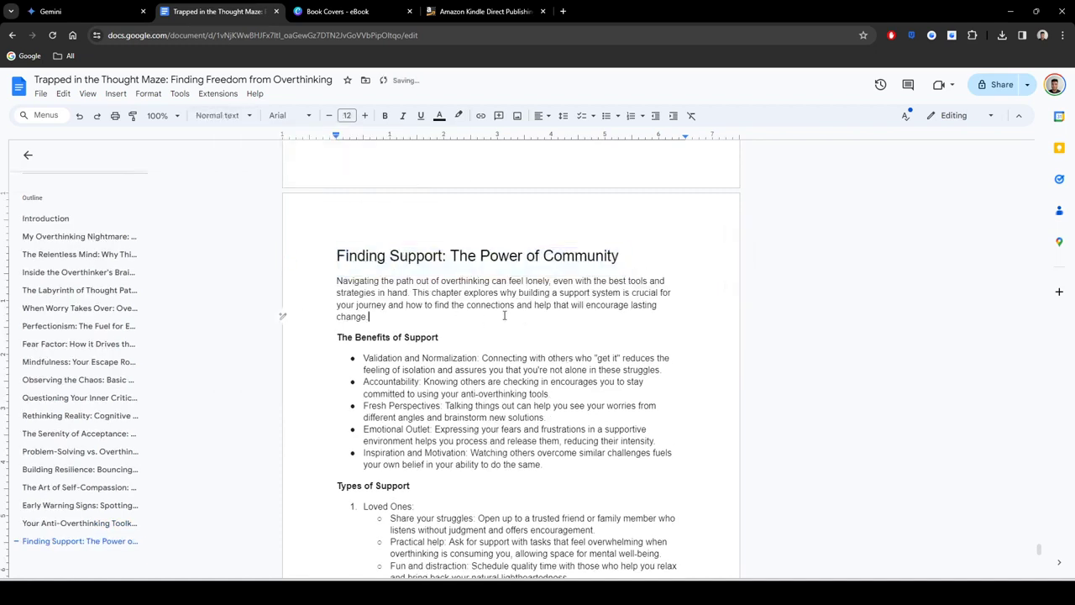
Step: Look over the "Your Anti-Overthinking Toolkit" and "Finding Support" chapters to check their pasted text and layout
scroll(494, 380, up, 8)
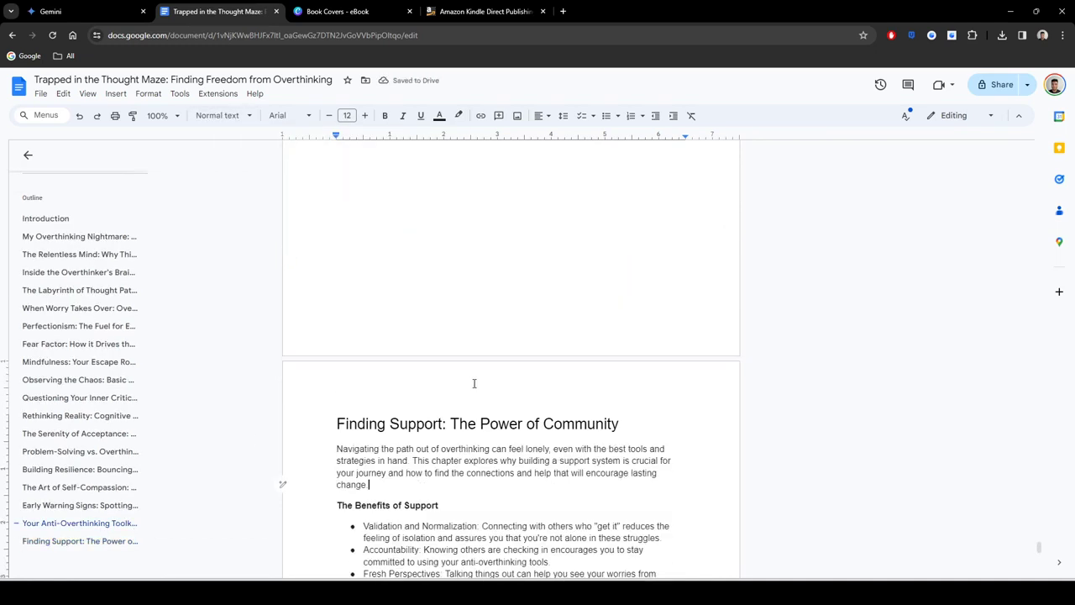
scroll(494, 380, up, 15)
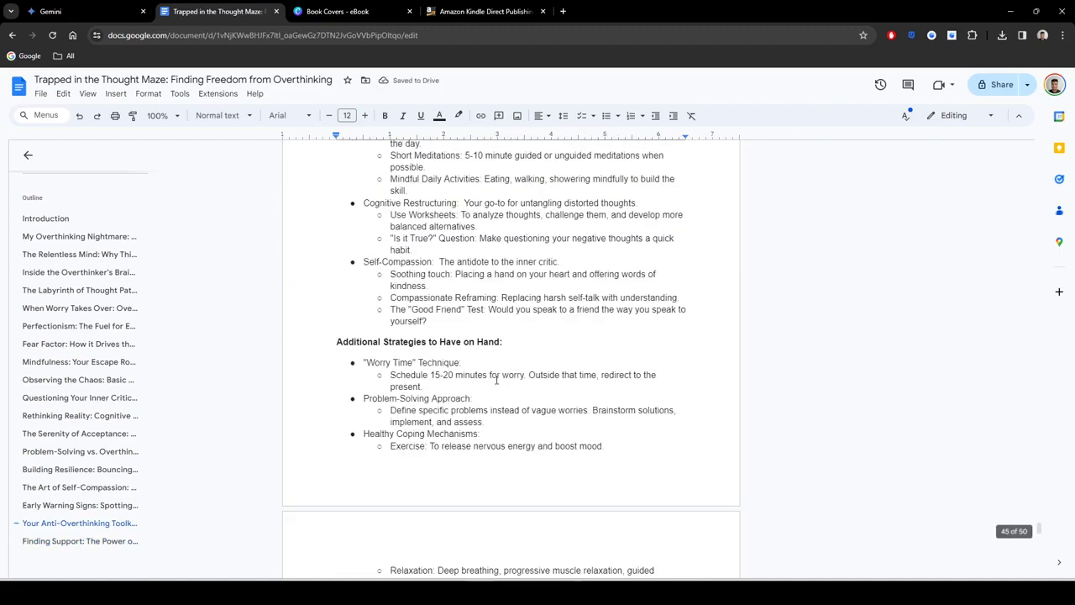
scroll(496, 380, up, 2)
scroll(496, 379, down, 14)
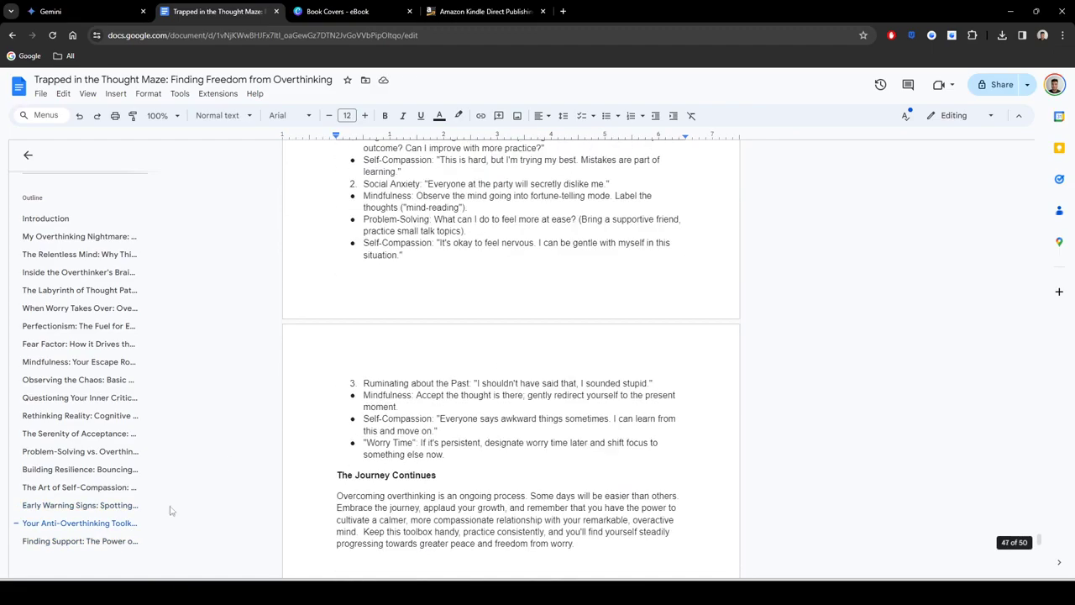
click(110, 542)
scroll(538, 370, down, 15)
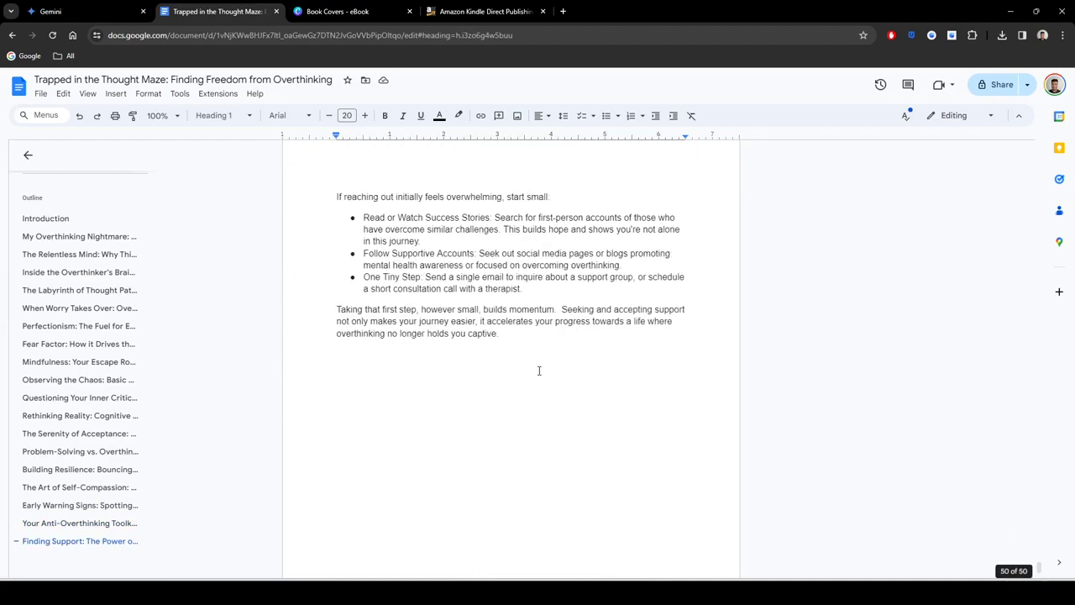
scroll(537, 370, up, 5)
scroll(534, 370, up, 10)
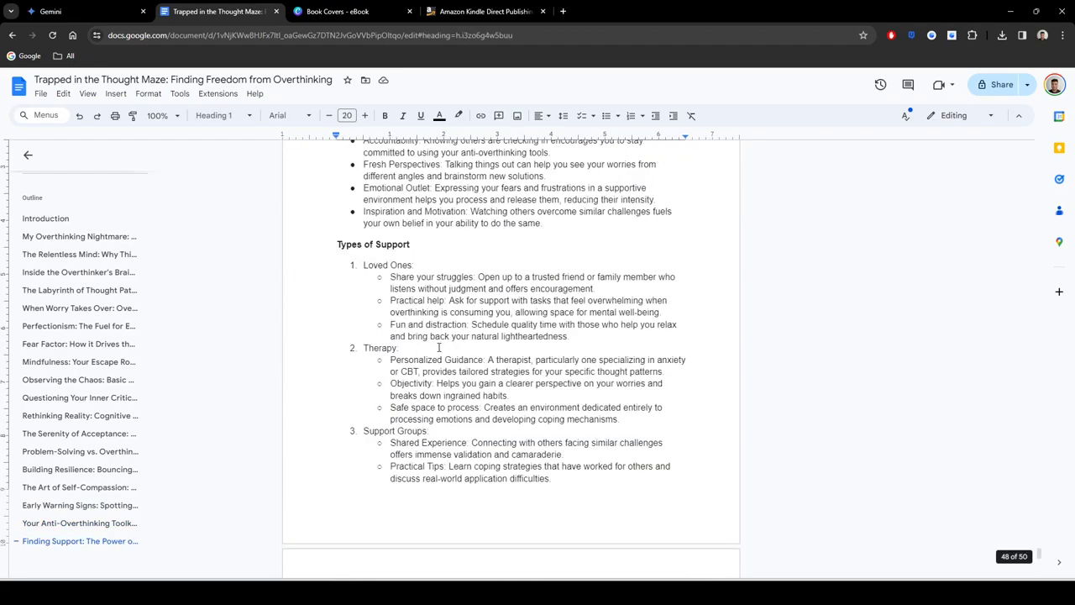
Step: Insert a page break after the closing "Taking that first step" paragraph of the "Finding Support" chapter
scroll(504, 353, down, 15)
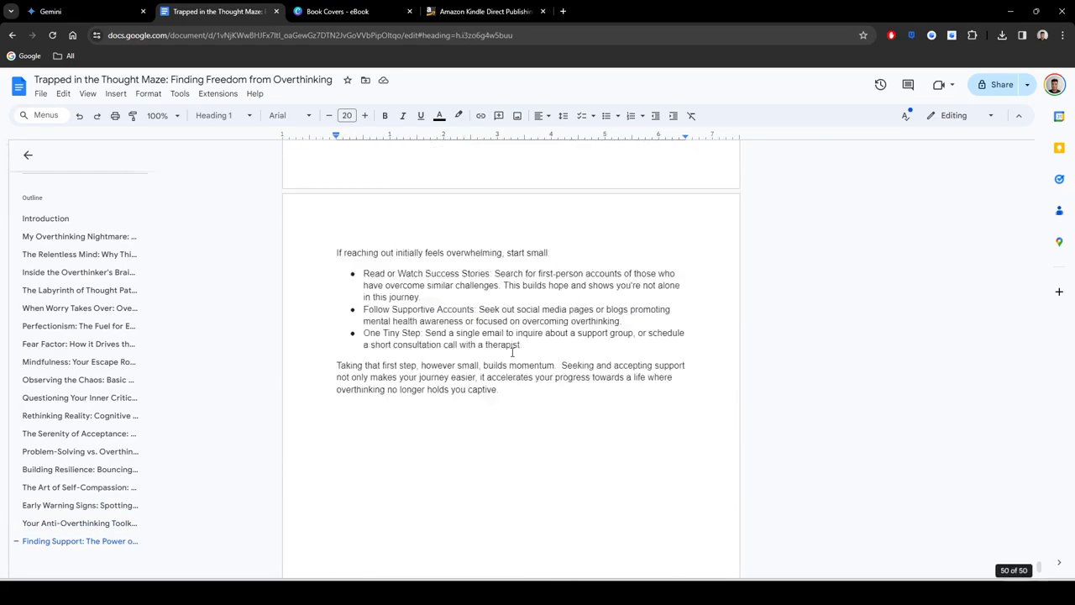
click(552, 312)
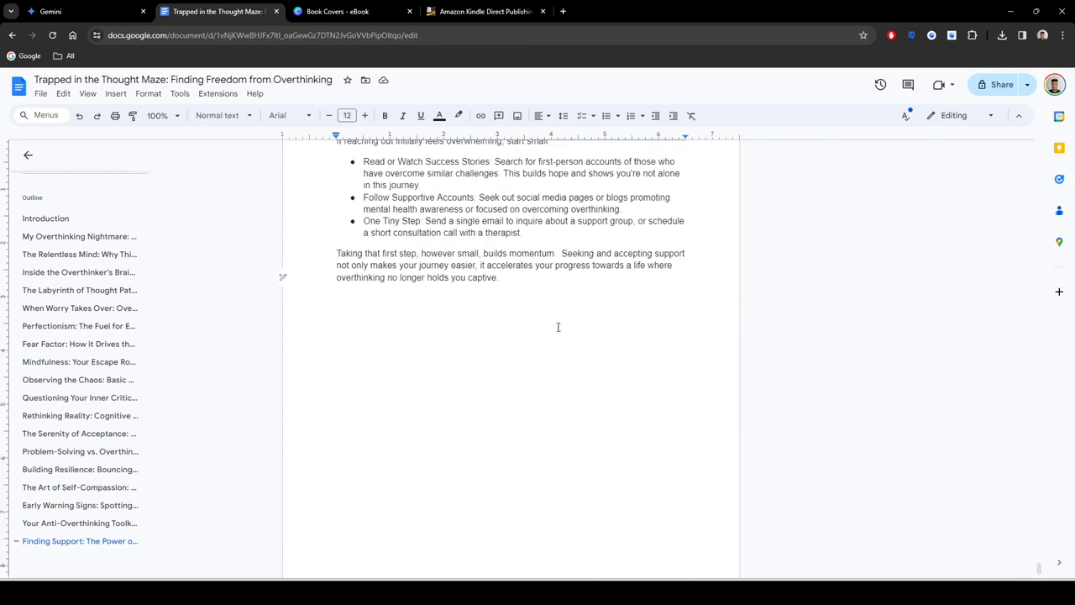
key(ctrl+Return)
Step: Switch to Gemini and ask it to "write chapter 19, make it detailed and lengthy"
click(138, 9)
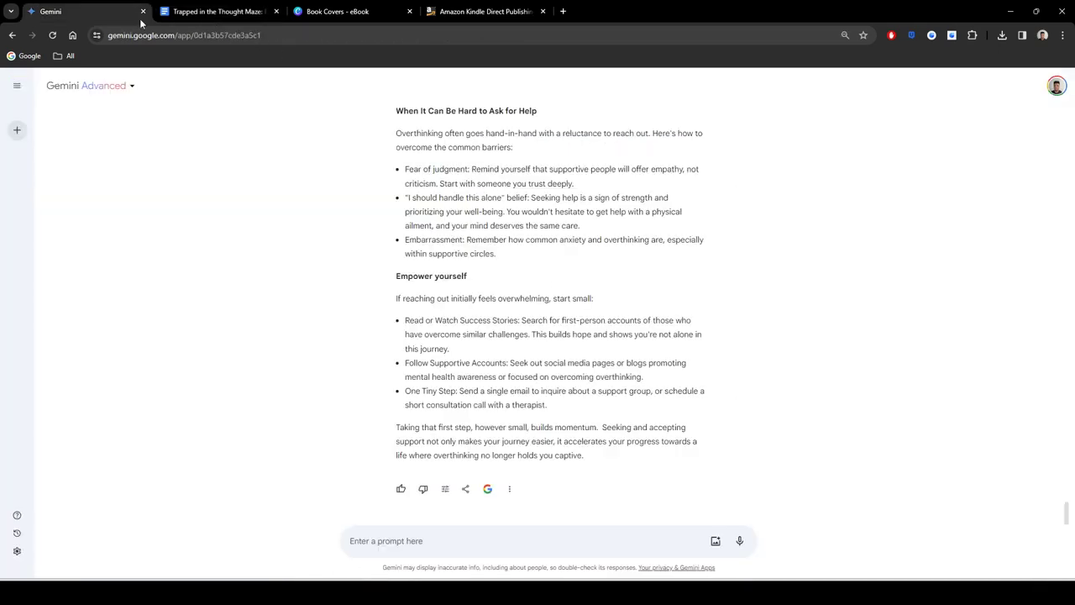
scroll(548, 299, up, 5)
scroll(547, 299, up, 8)
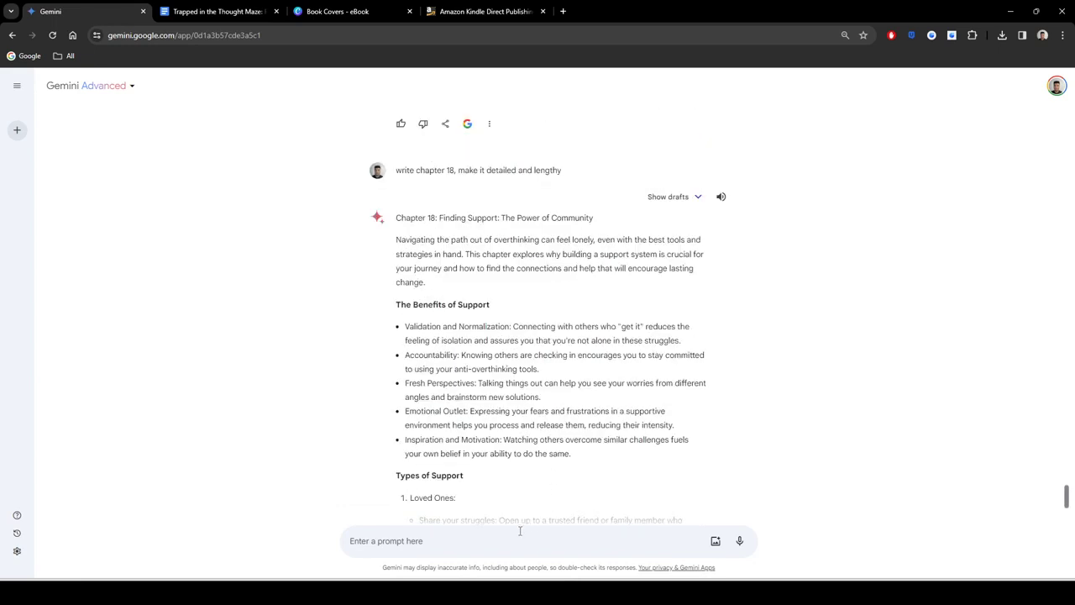
click(491, 544)
text(write)
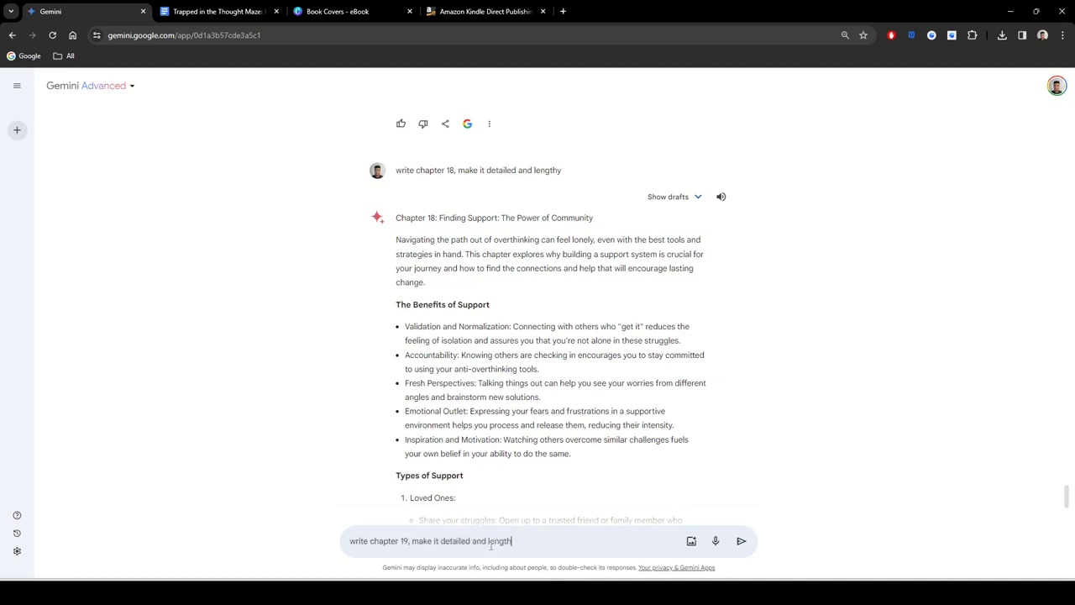
text(chapter 19, make it detailed and lengthy)
key(Return)
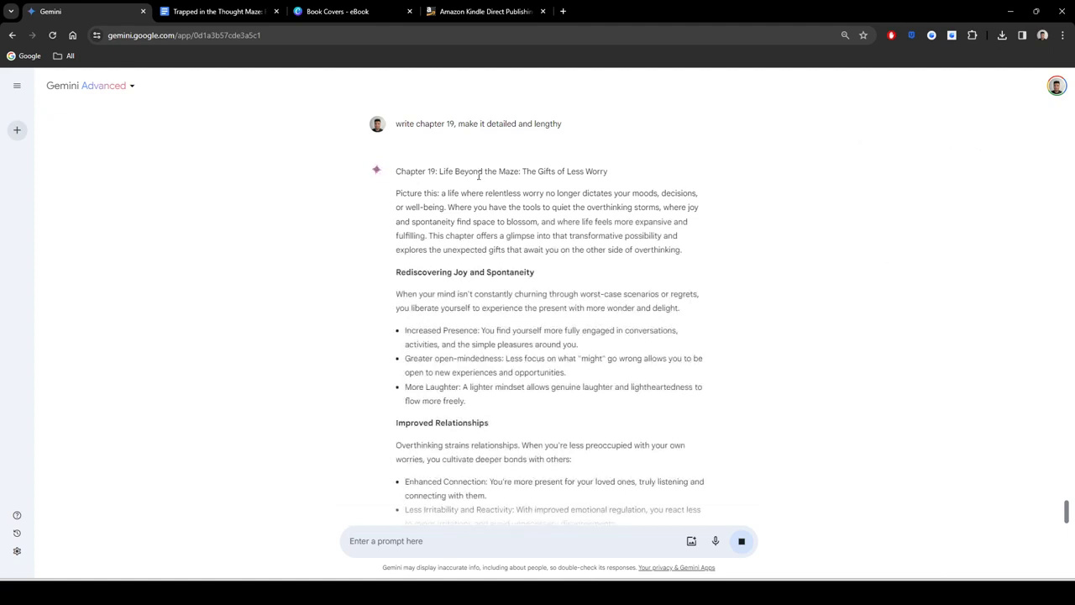
Step: Copy Gemini's chapter 19 text from the title after "Chapter 19:" to the closing paragraph and paste it onto the blank last page in Google Docs
drag(438, 170, 709, 561)
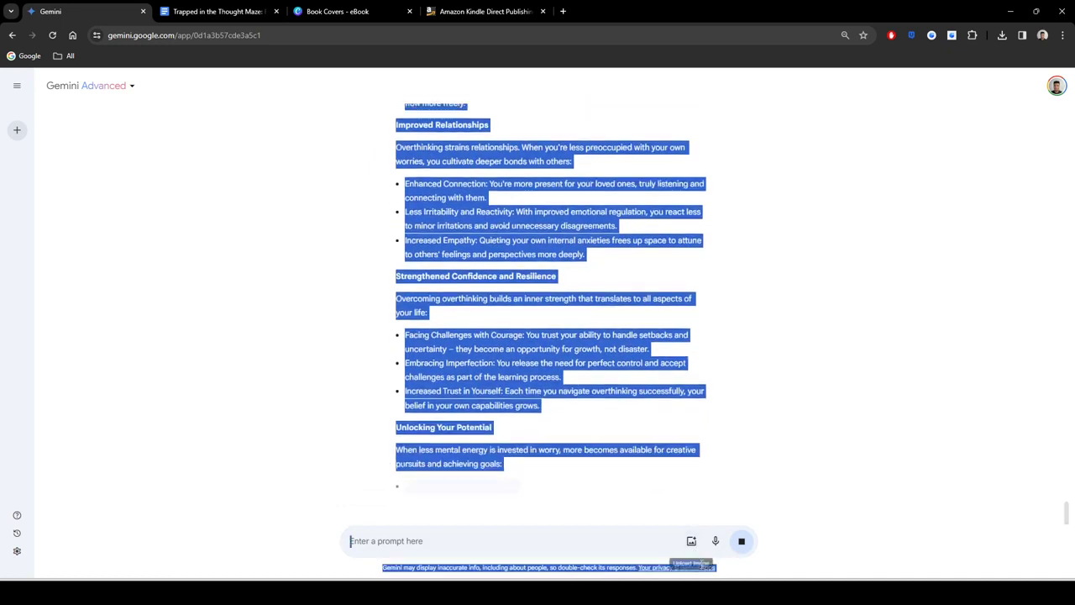
drag(665, 476, 678, 457)
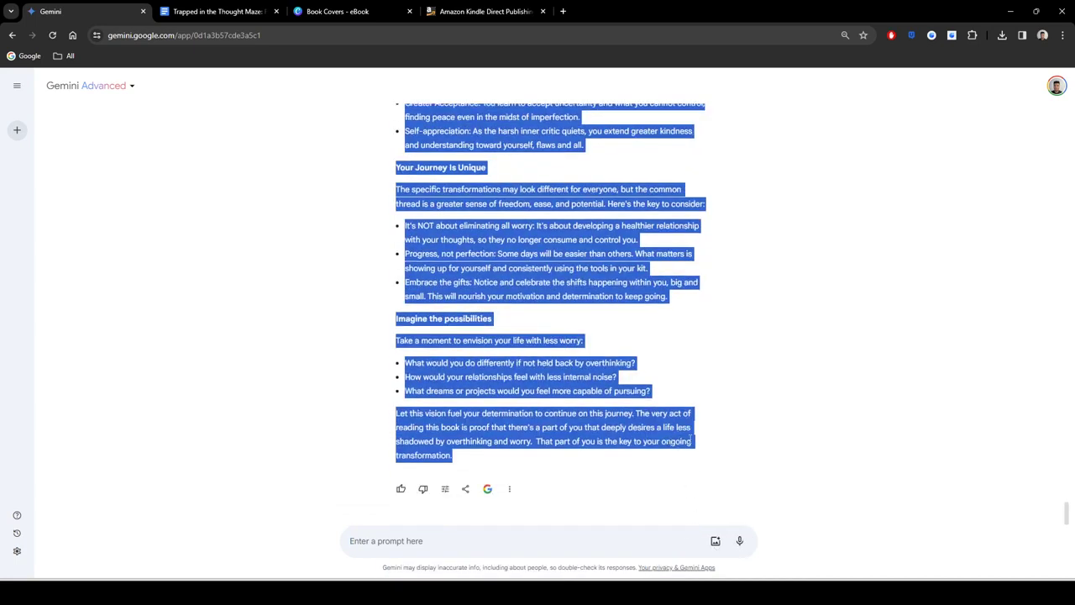
click(586, 341)
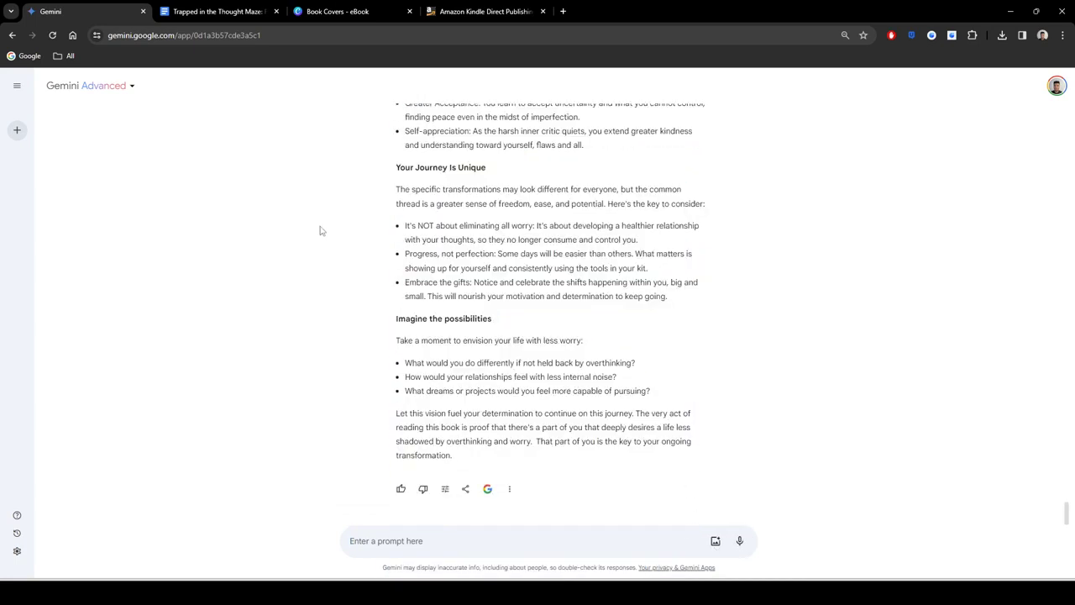
click(217, 11)
text(Imagine the possibilities Take a moment to envision your life with less worry: What would you do differently if not held back by overthinking? How would your relationships feel with less internal noise? What dreams or projects would you feel more capable of pursuing? Let this vision fuel your determination to continue on this journey. The very act of reading this book is proof that there's a part of you that deeply desires a life less shadowed by overthinking and worry. That part of you is the key to your ongoing transformation.)
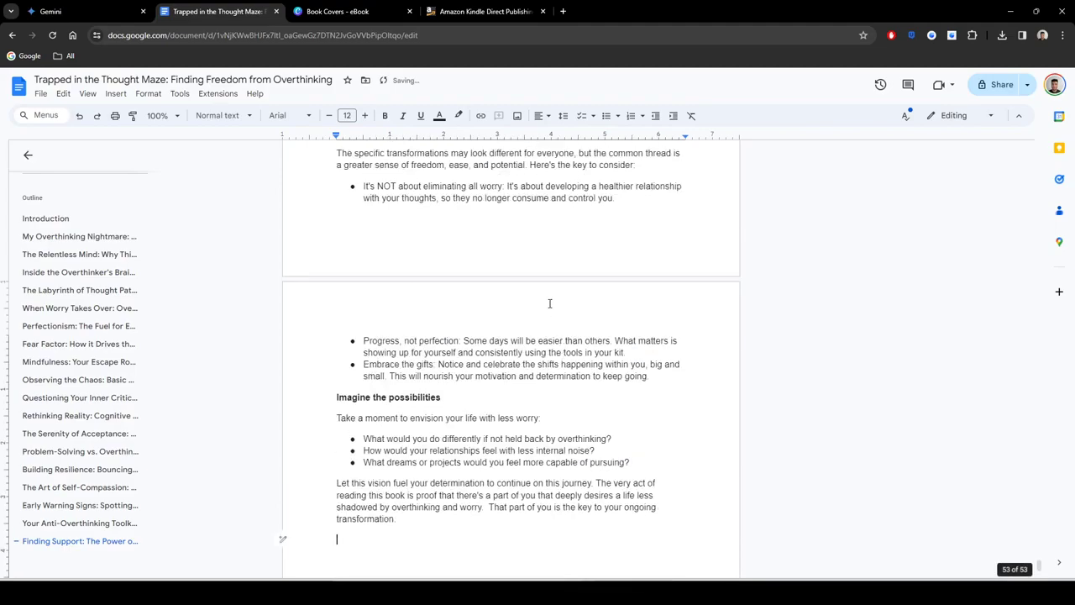
Step: Apply the Heading 1 style to the pasted chapter title "Life Beyond the Maze: The Gifts of Less Worry"
scroll(496, 395, up, 3)
scroll(497, 395, up, 10)
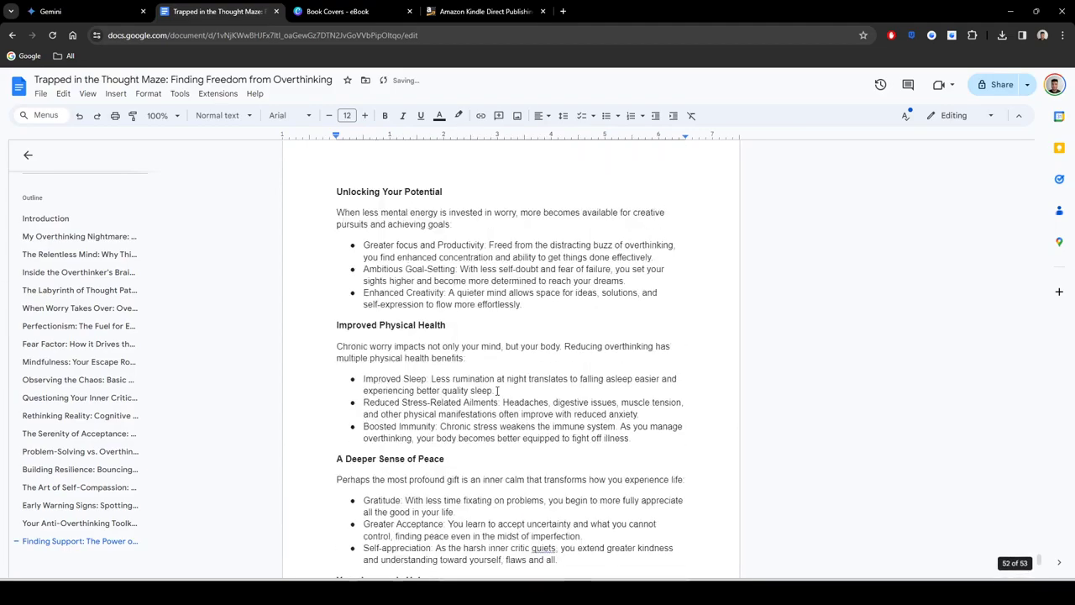
scroll(508, 379, up, 1)
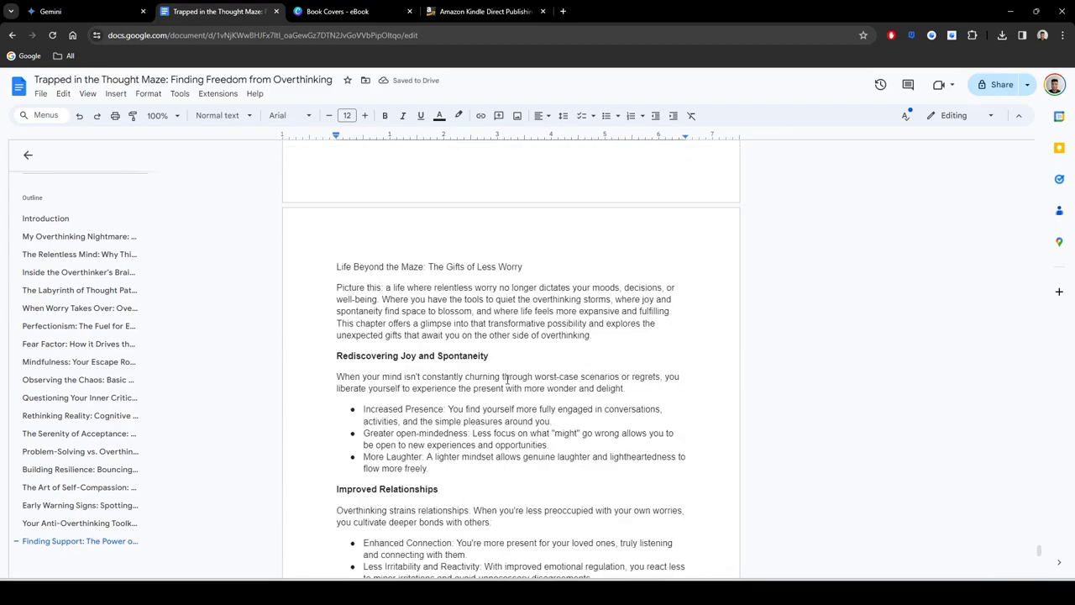
click(283, 267)
click(222, 115)
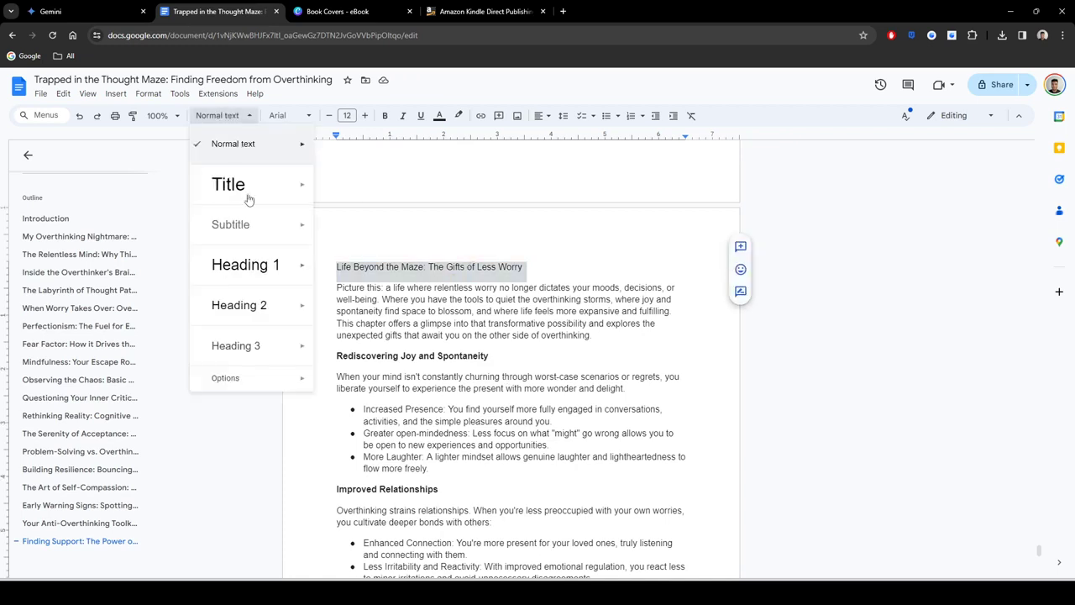
click(361, 255)
click(548, 330)
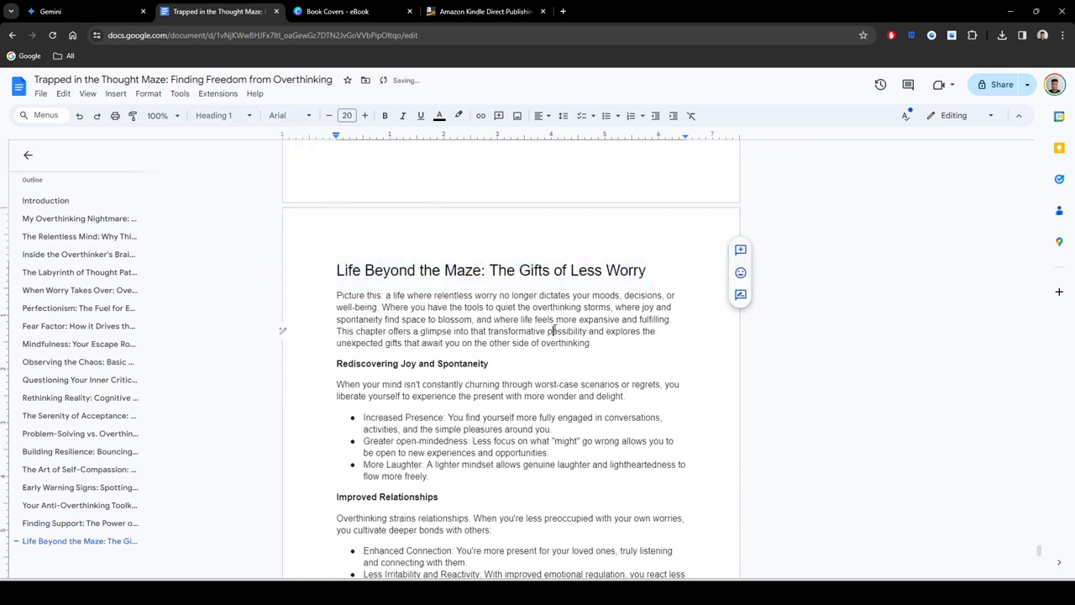
Step: Insert a page break after the closing "Let this vision fuel your determination" paragraph of the "Life Beyond the Maze" chapter
scroll(525, 314, up, 7)
scroll(532, 312, down, 8)
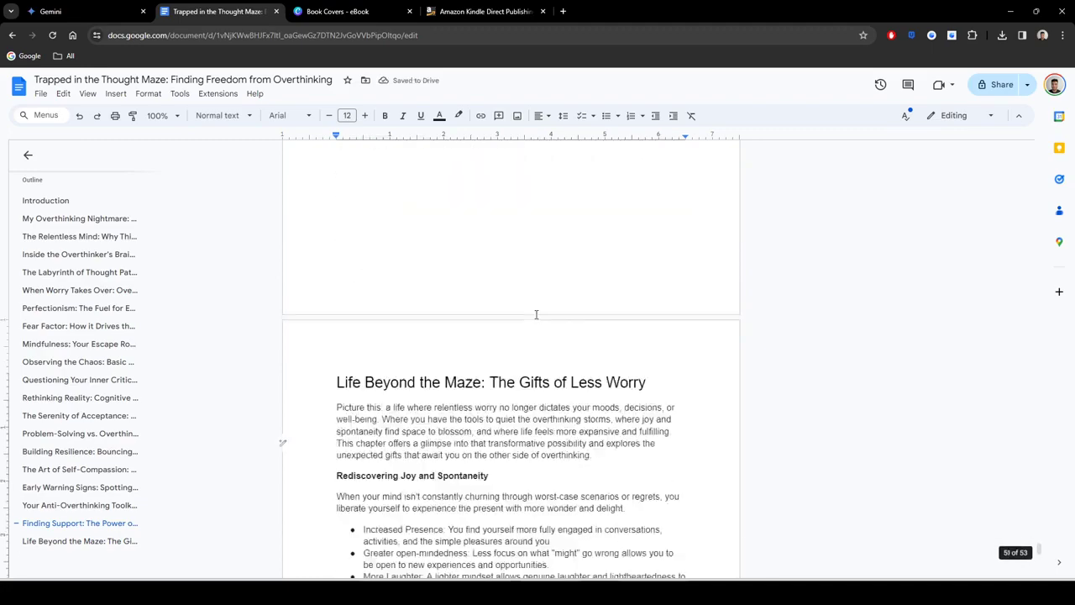
scroll(536, 316, down, 15)
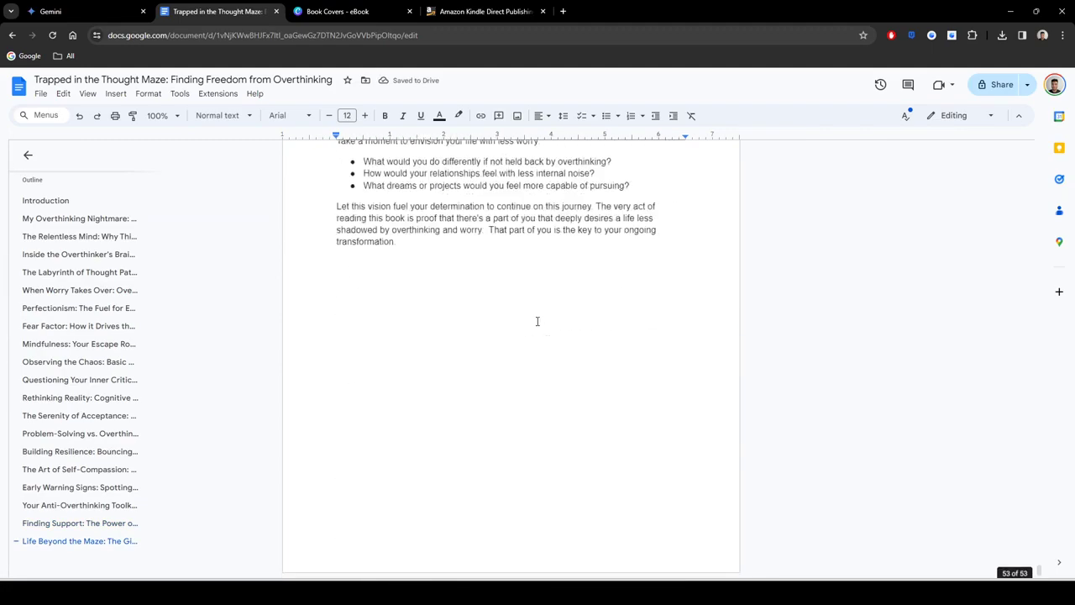
click(519, 312)
key(ctrl+Return)
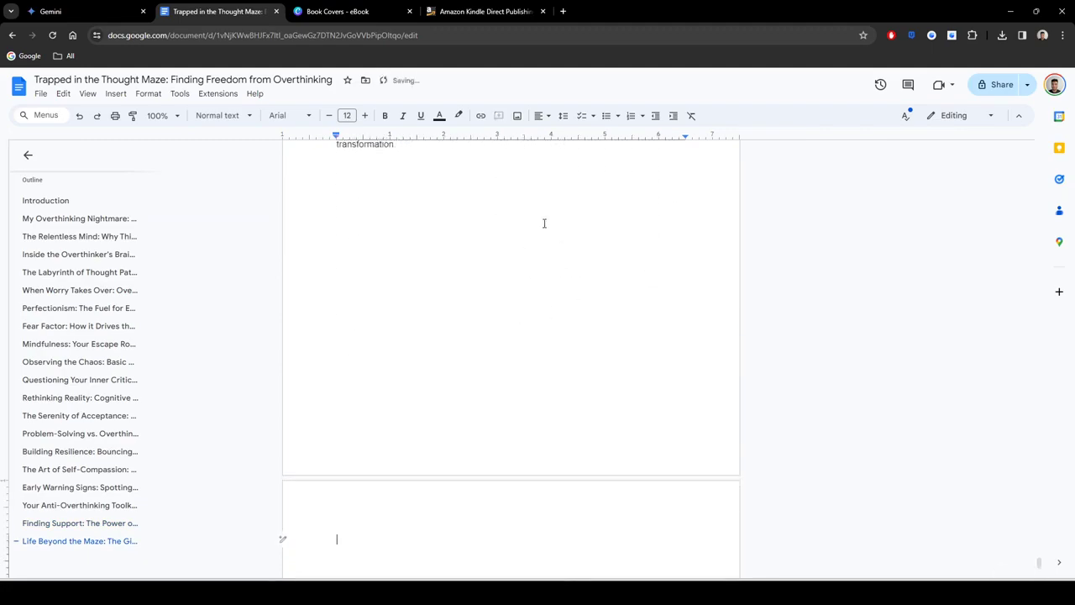
scroll(538, 351, down, 4)
scroll(544, 347, up, 6)
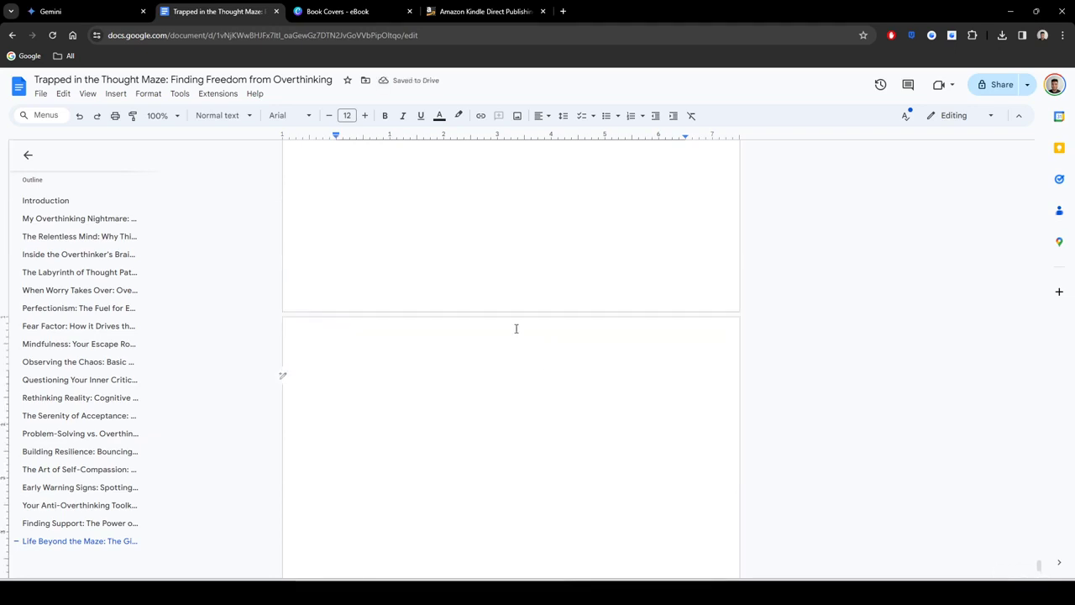
Step: Switch to Gemini and ask it to "write chapter 20, make it detailed and lengthy"
click(105, 12)
click(418, 538)
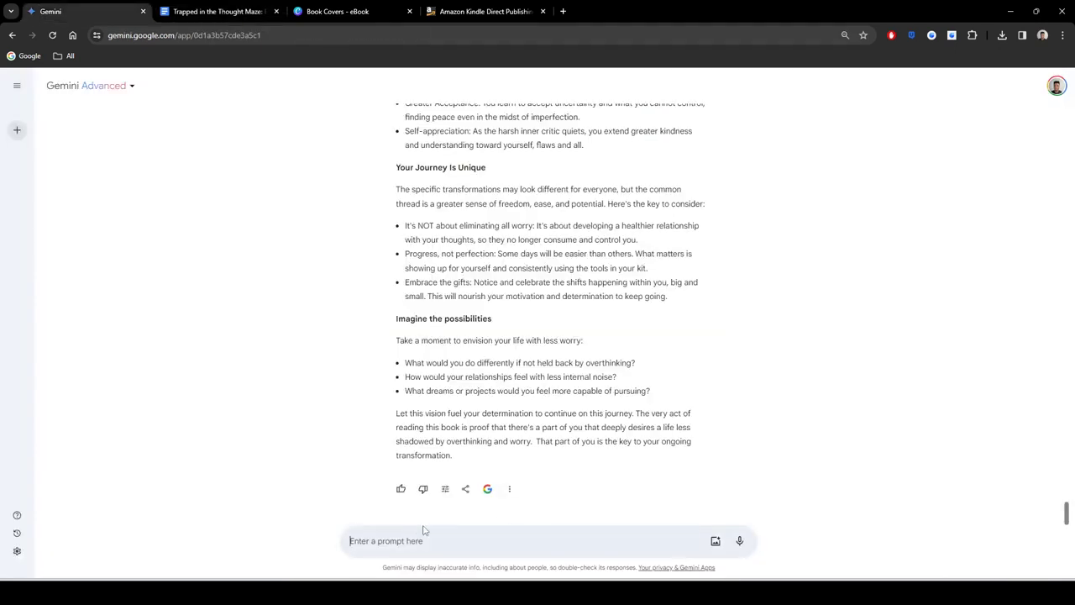
text(write chapter)
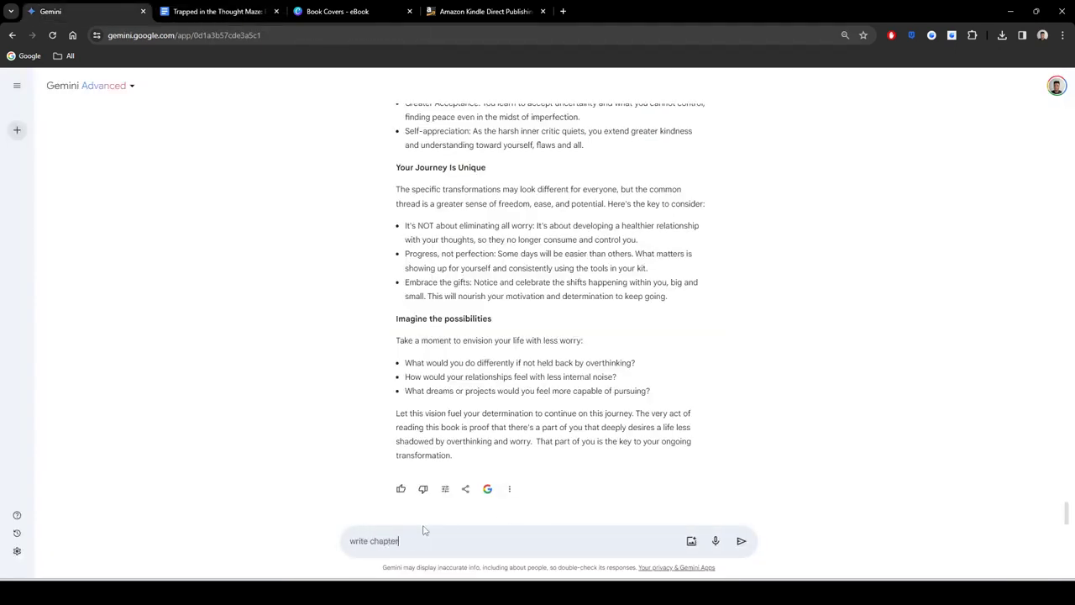
text( 20. make it detailed and lengthy)
key(Return)
scroll(546, 333, up, 7)
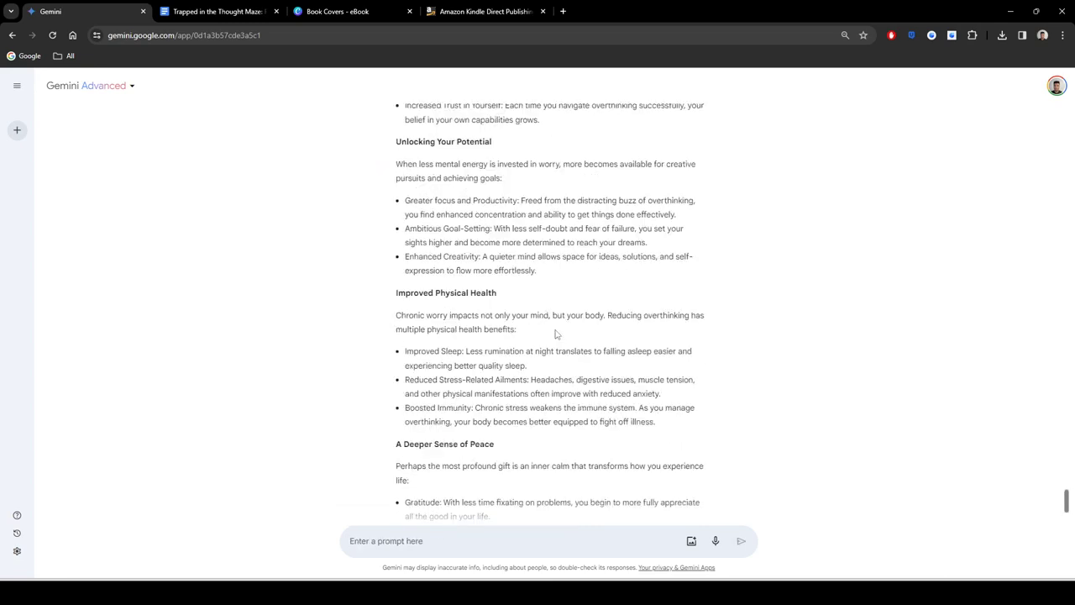
scroll(557, 328, up, 4)
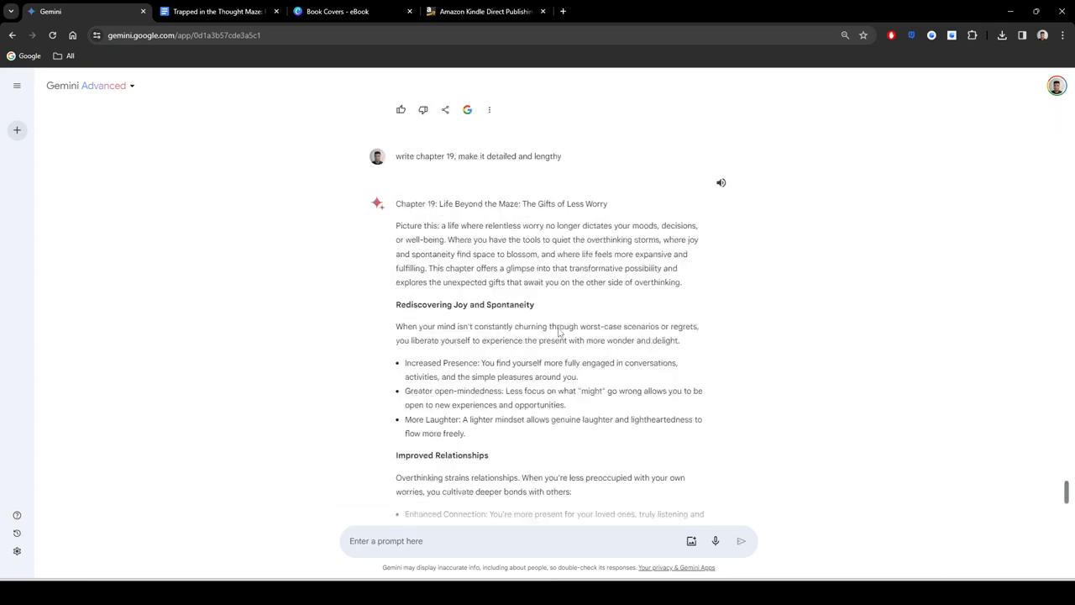
scroll(556, 329, down, 7)
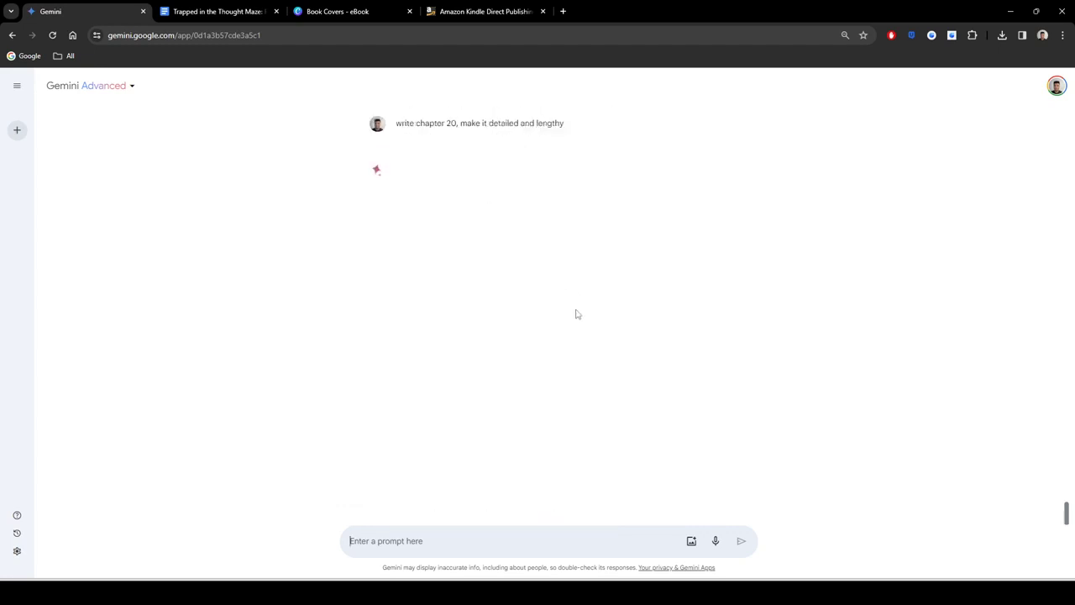
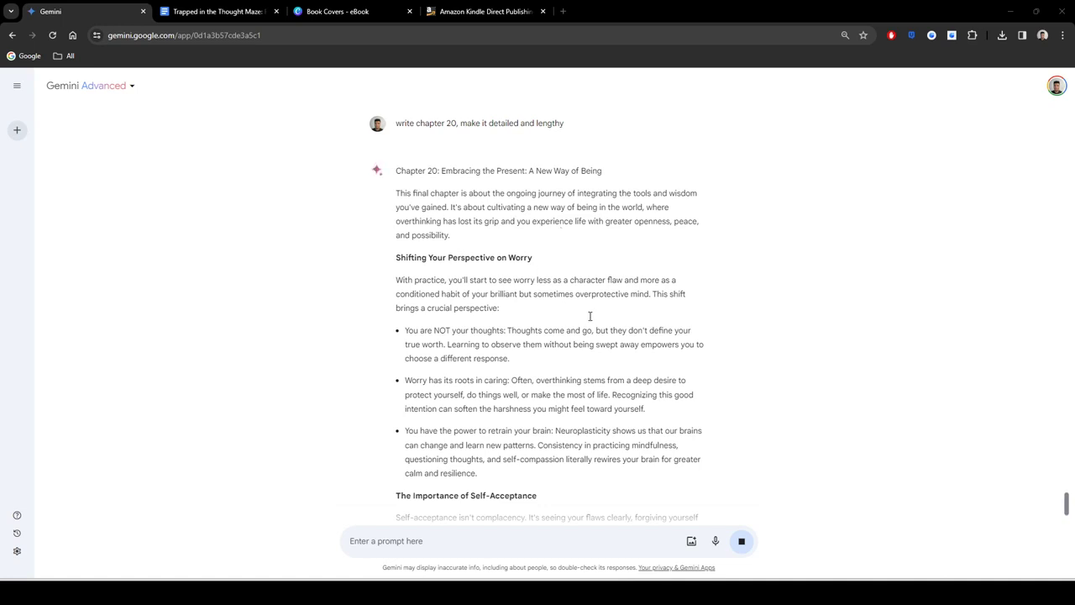
Step: Copy Gemini's chapter 20 text from the title after "Chapter 20:" to the closing paragraph and paste it onto the blank last page in Google Docs
scroll(588, 313, up, 2)
scroll(559, 307, down, 1)
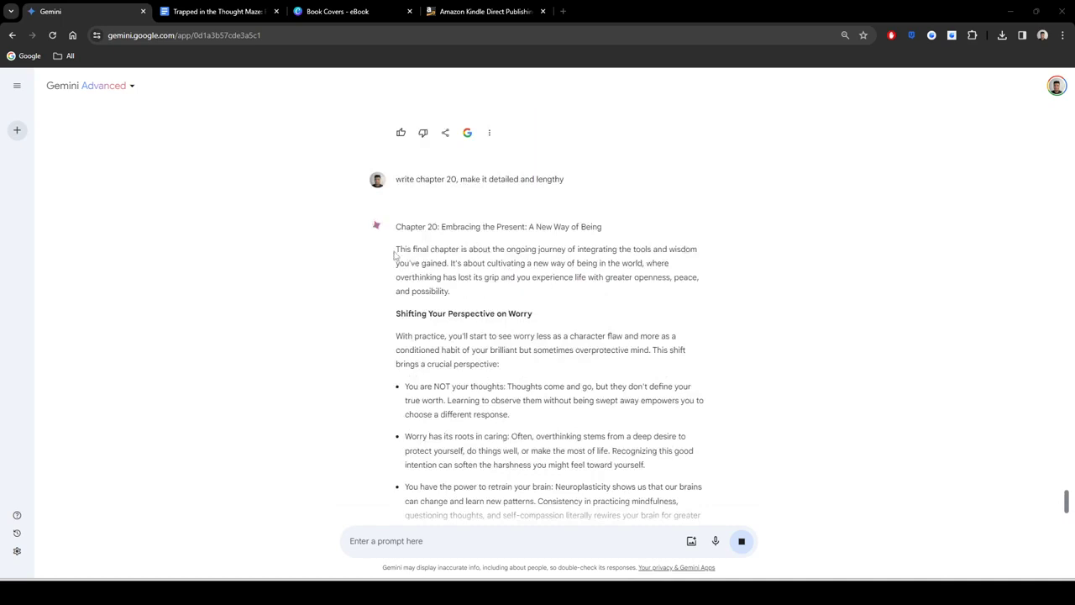
drag(397, 254, 468, 250)
drag(562, 290, 657, 457)
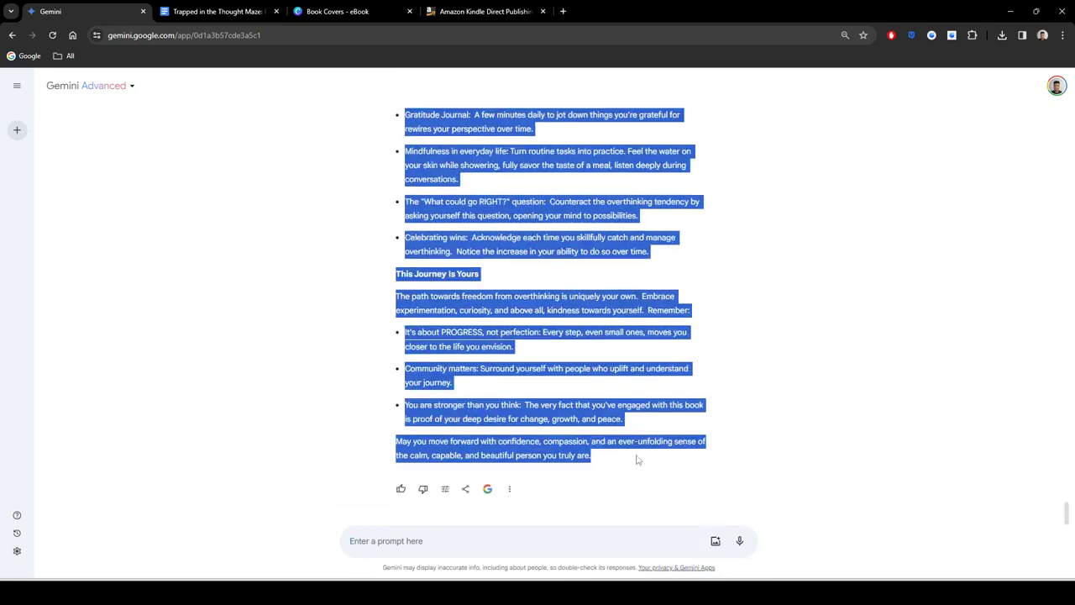
click(575, 399)
click(220, 9)
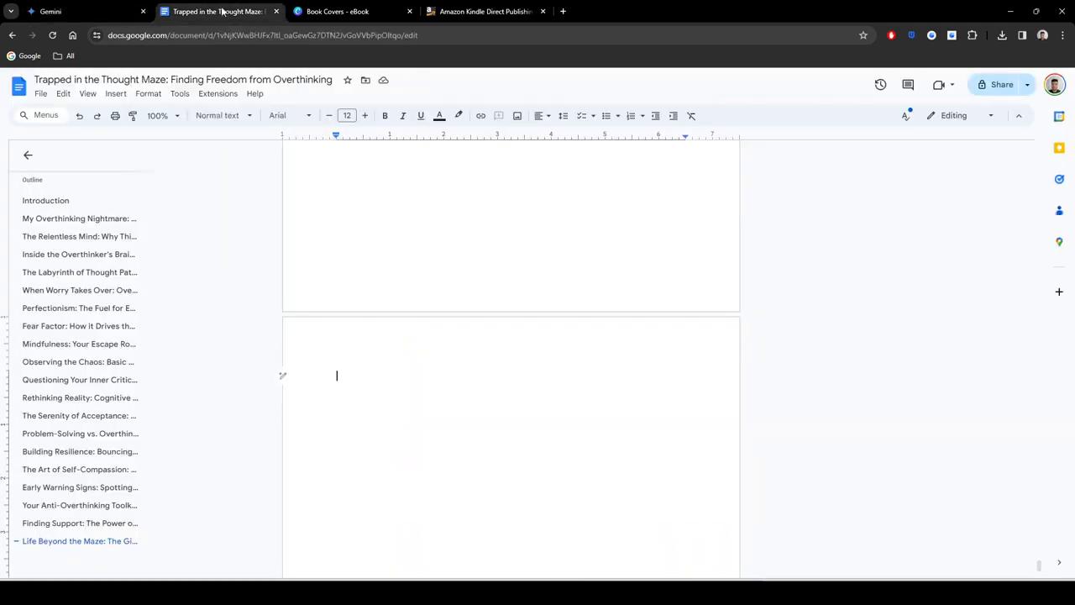
key(ctrl+v)
Step: Apply the Heading 1 style to the pasted chapter title "Embracing the Present: A New Way of Being"
scroll(518, 365, up, 15)
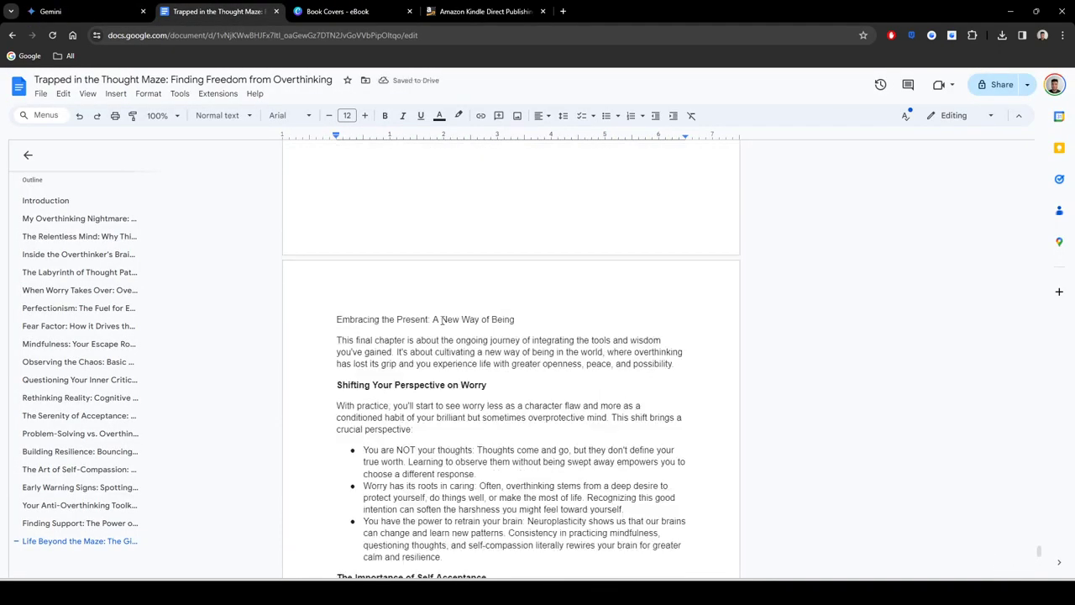
click(280, 319)
click(220, 115)
mouse_move(260, 265)
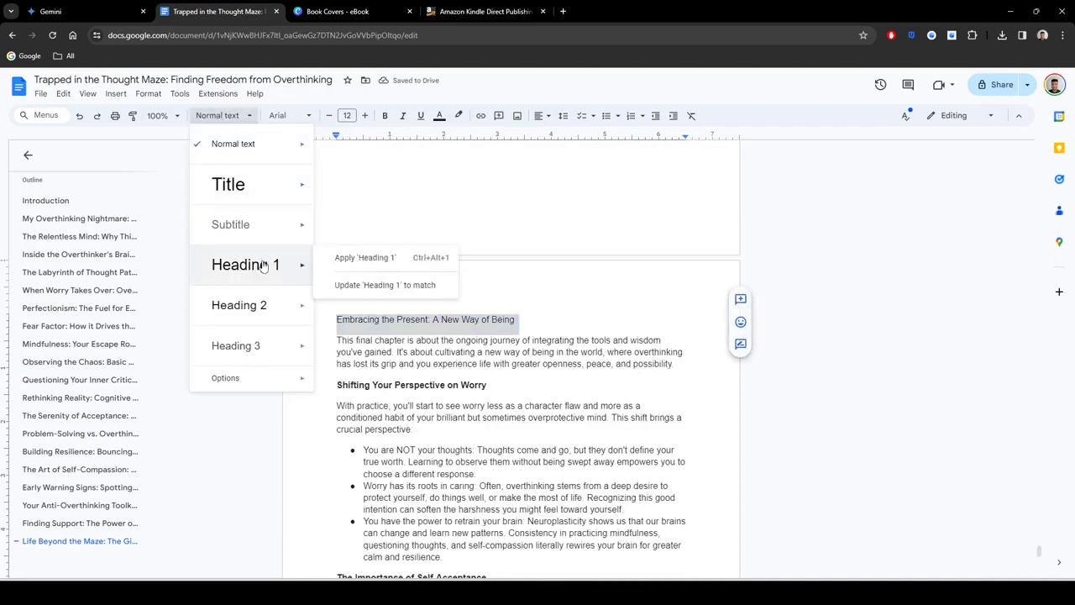
click(363, 260)
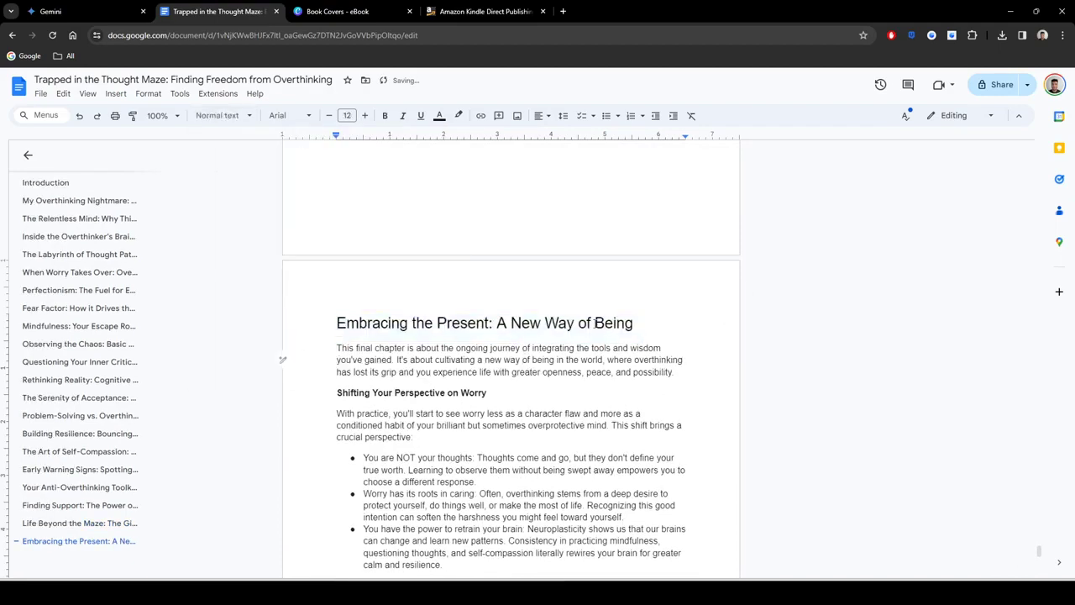
Step: Insert a page break after the closing "May you move forward with confidence" paragraph of the "Embracing the Present" chapter
scroll(538, 388, down, 20)
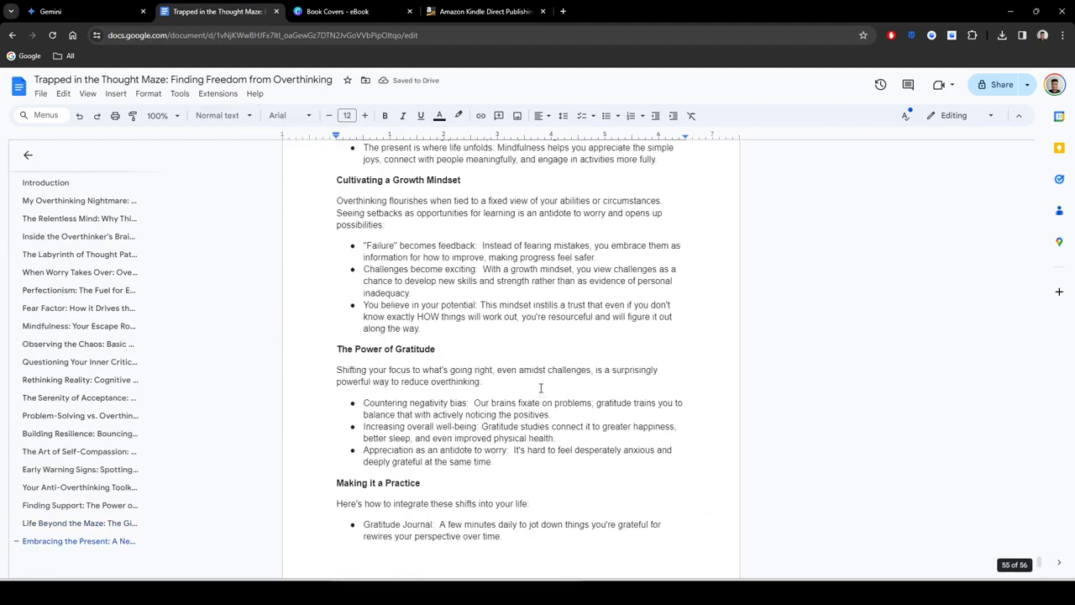
click(590, 292)
key(ctrl+Return)
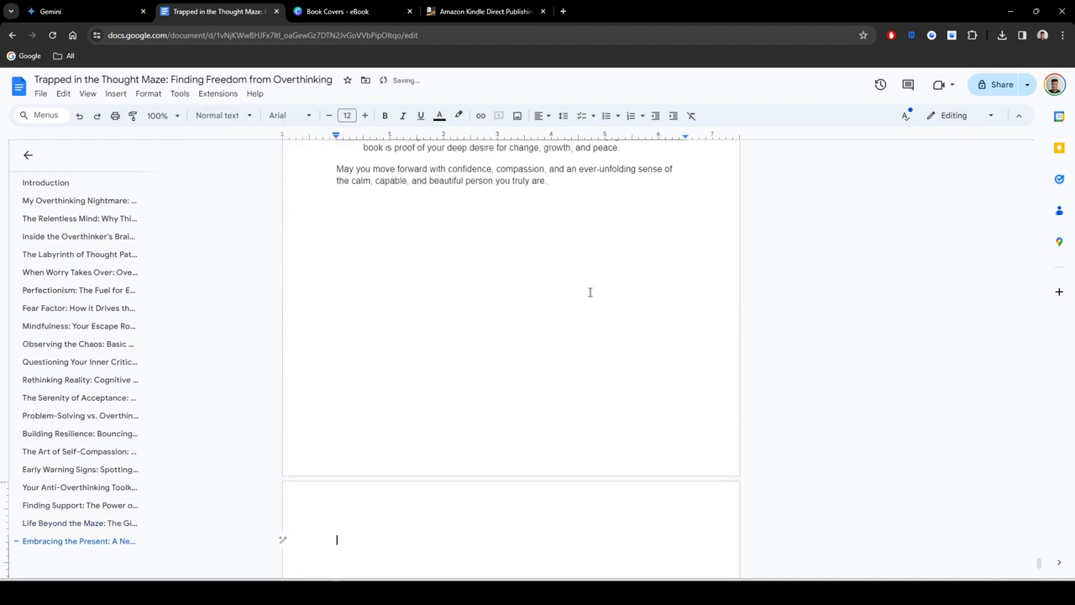
Step: Switch to Gemini and send the prompt "finally, write a conclusion chapter about this book"
click(50, 10)
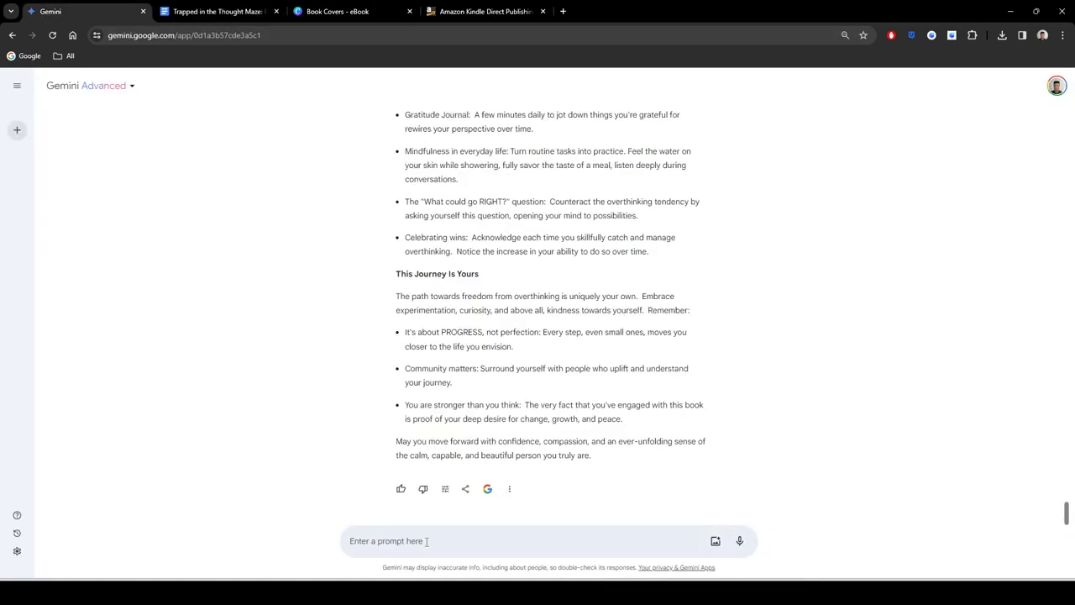
click(427, 541)
text(finally, writ)
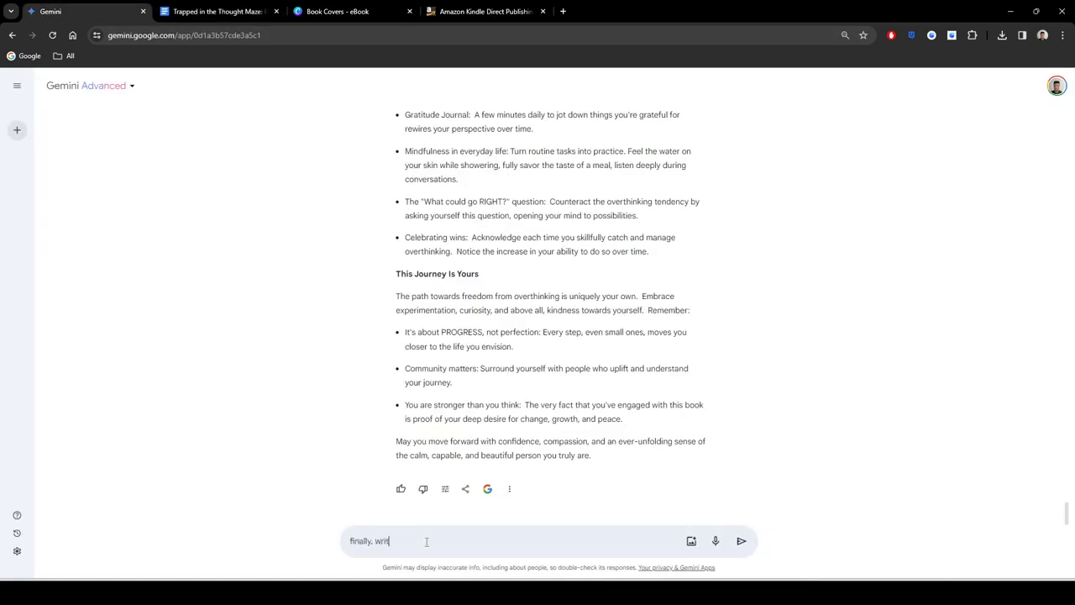
text(e a concl)
text(usion chapter about this book)
key(Return)
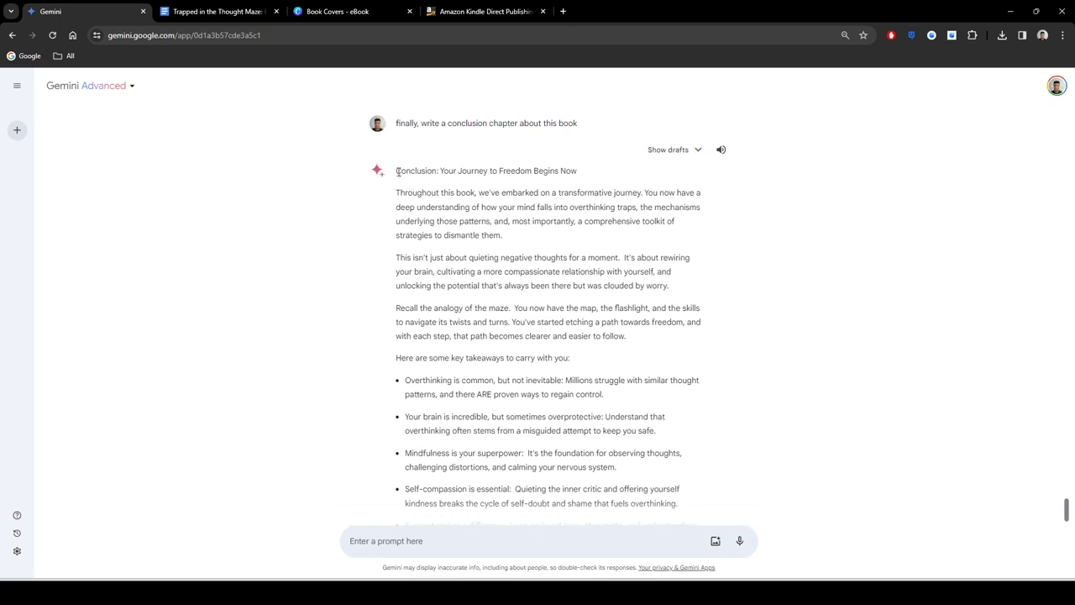
Step: Copy Gemini's whole conclusion chapter, from the title "Conclusion: Your Journey to Freedom Begins Now" to the closing "Remember, freedom from overthinking" paragraph
drag(397, 171, 670, 468)
key(ctrl+c)
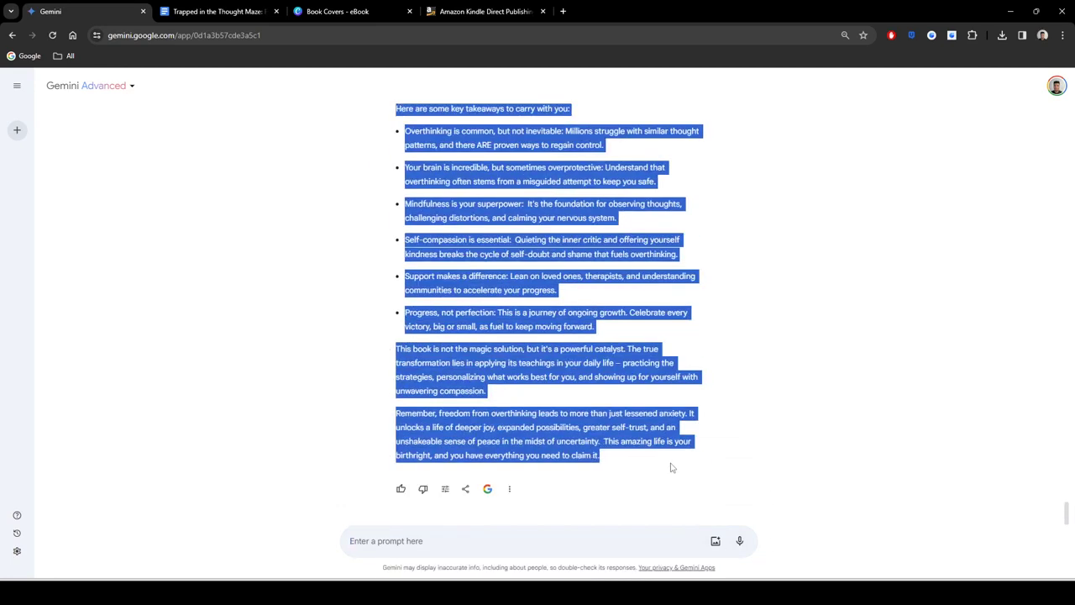
click(562, 391)
scroll(546, 352, up, 4)
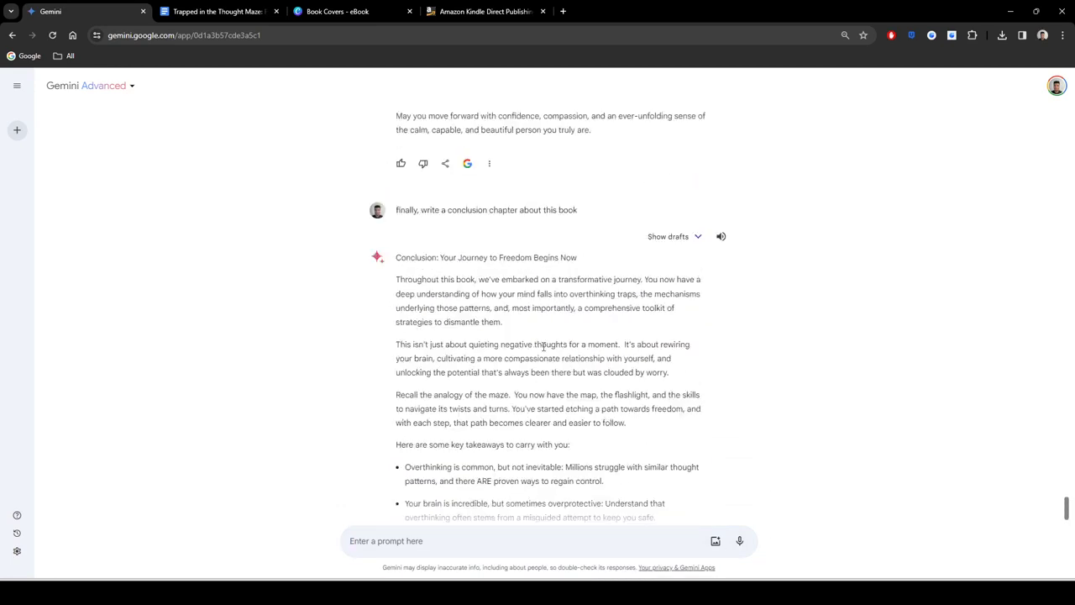
Step: Paste the conclusion chapter at the end of the Google Docs manuscript and remove the "Conclusion:" prefix from its title
click(220, 11)
key(ctrl+v)
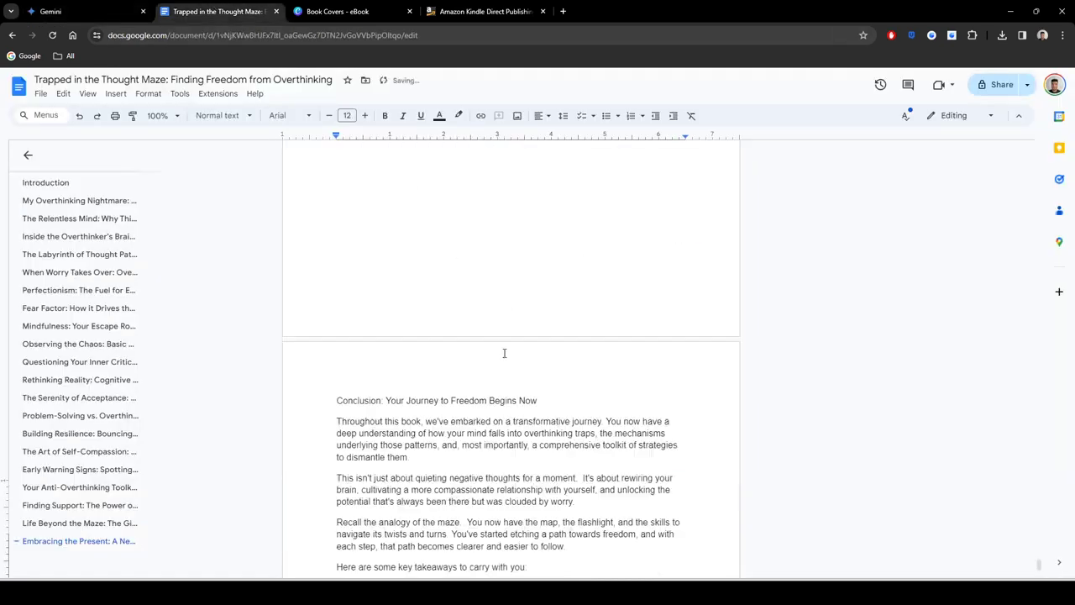
scroll(479, 376, up, 3)
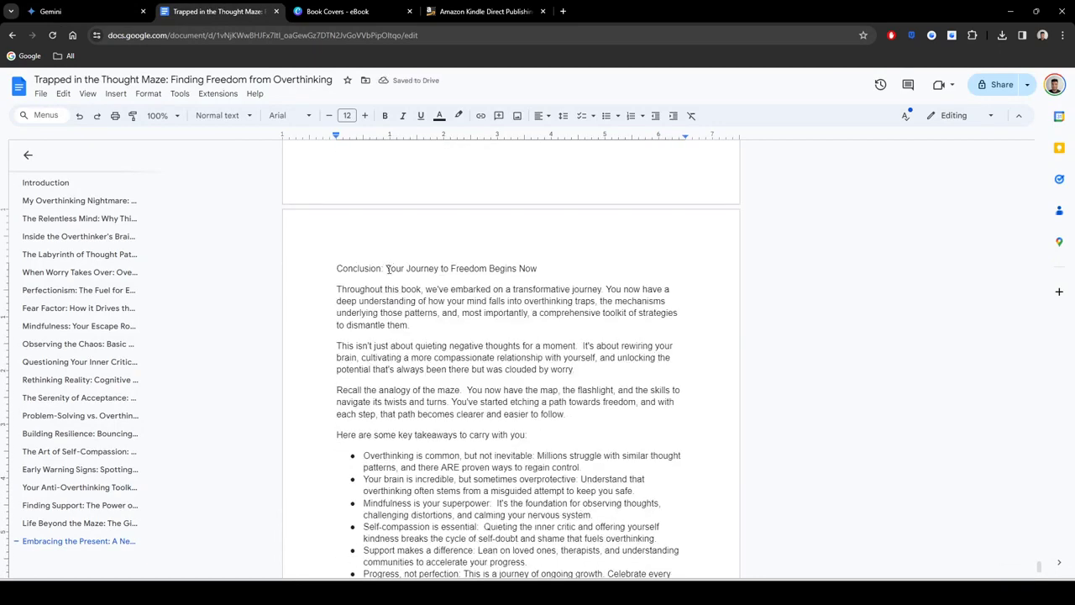
drag(386, 268, 337, 269)
key(BackSpace)
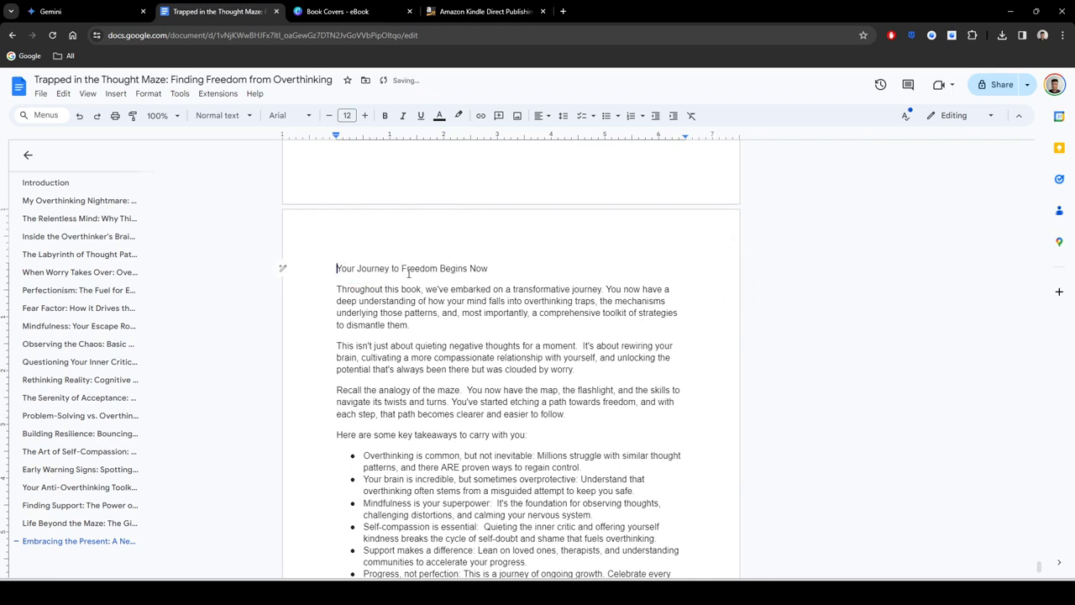
Step: Try to set up a separate "Conclusion" line above the title "Your Journey to Freedom Begins Now"
key(Return)
click(394, 256)
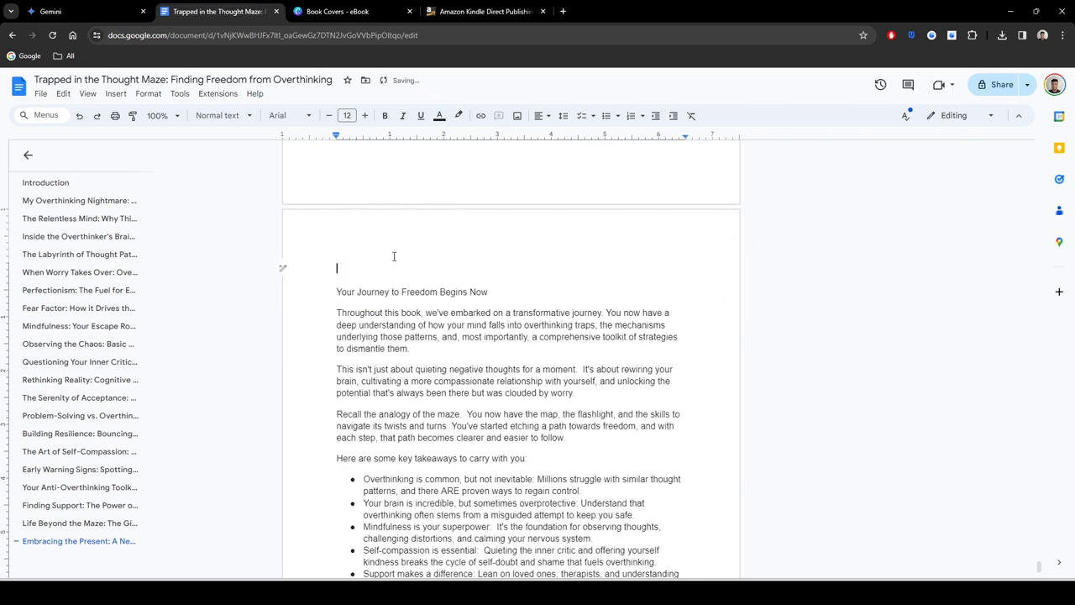
text(Conclusion)
double_click(370, 267)
key(BackSpace)
key(ctrl+v)
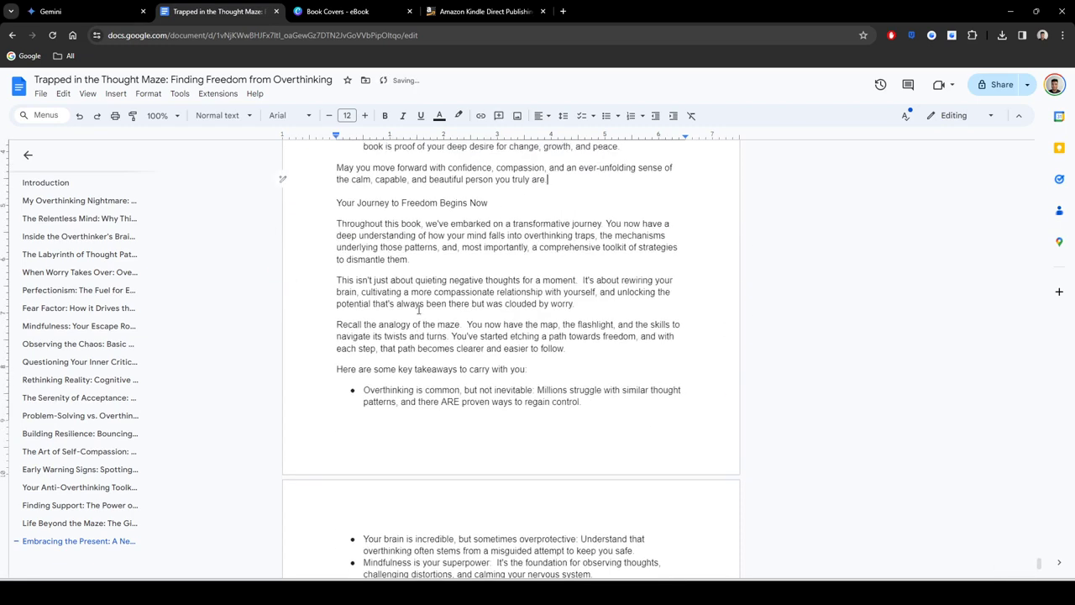
key(ctrl+z)
scroll(417, 307, down, 2)
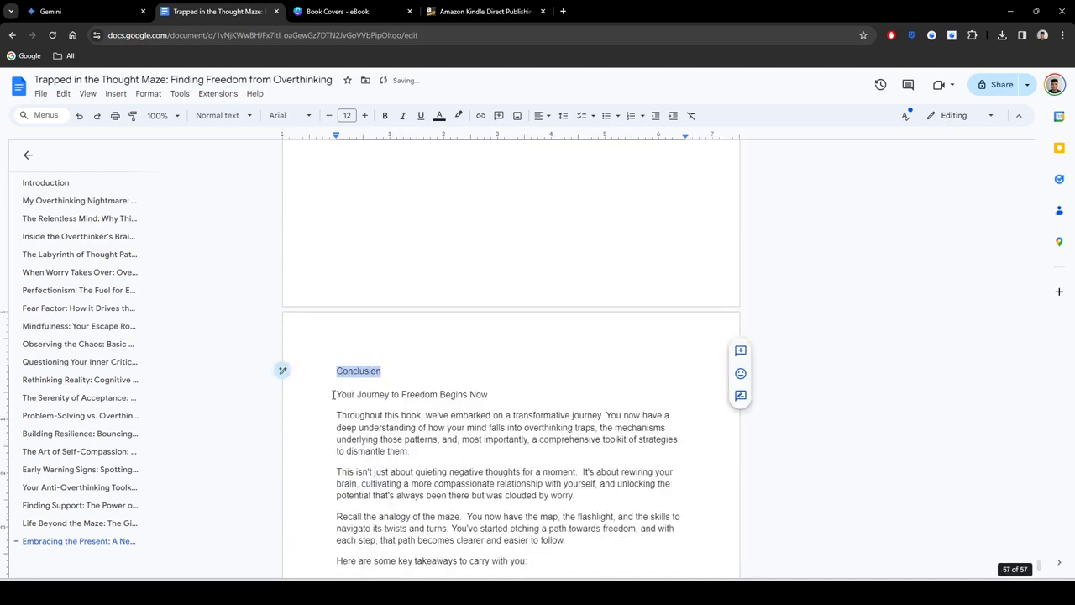
Step: Delete the separate "Conclusion" line above the title "Your Journey to Freedom Begins Now"
click(333, 394)
key(BackSpace)
key(BackSpace)
key(BackSpace)
key(BackSpace)
key(BackSpace)
key(BackSpace)
key(BackSpace)
key(BackSpace)
key(BackSpace)
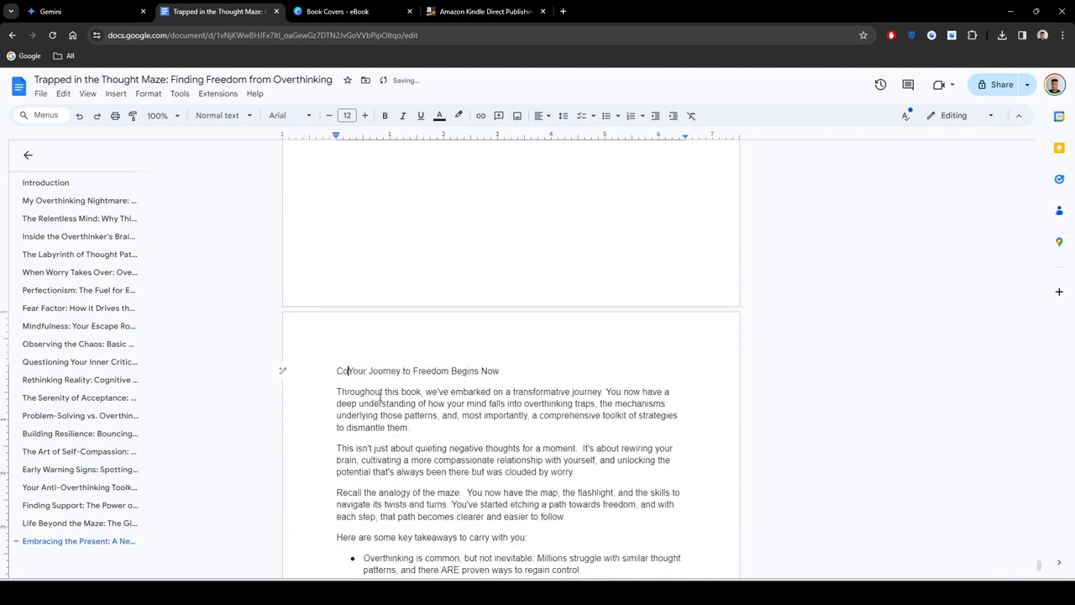
key(BackSpace)
key(BackSpace)
Step: Apply the Heading 1 style to the title "Your Journey to Freedom Begins Now" and go to that chapter from the outline
drag(495, 373, 277, 372)
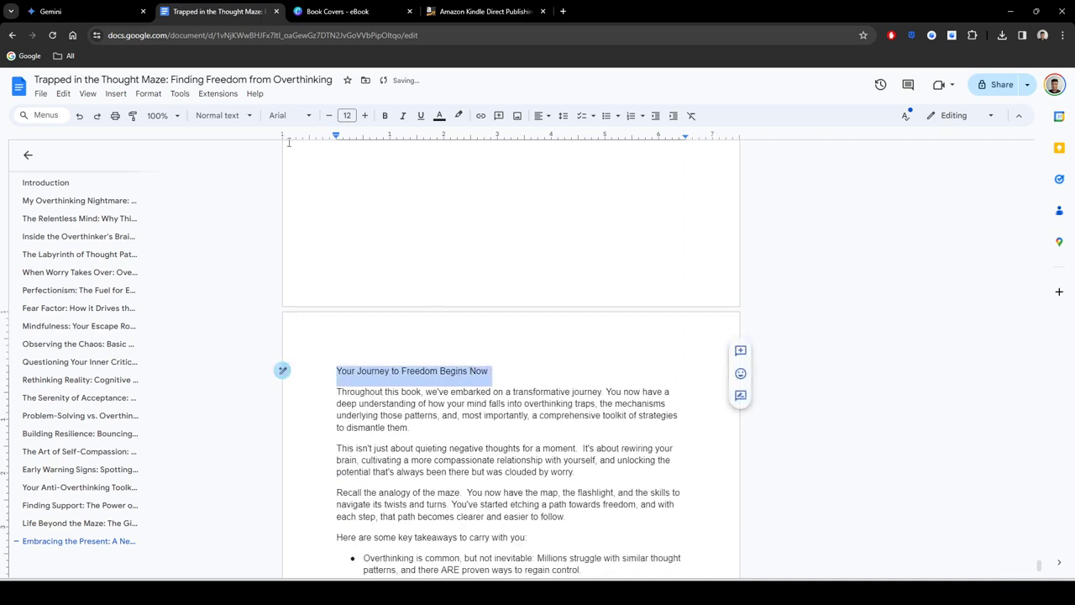
click(225, 115)
mouse_move(264, 267)
click(357, 257)
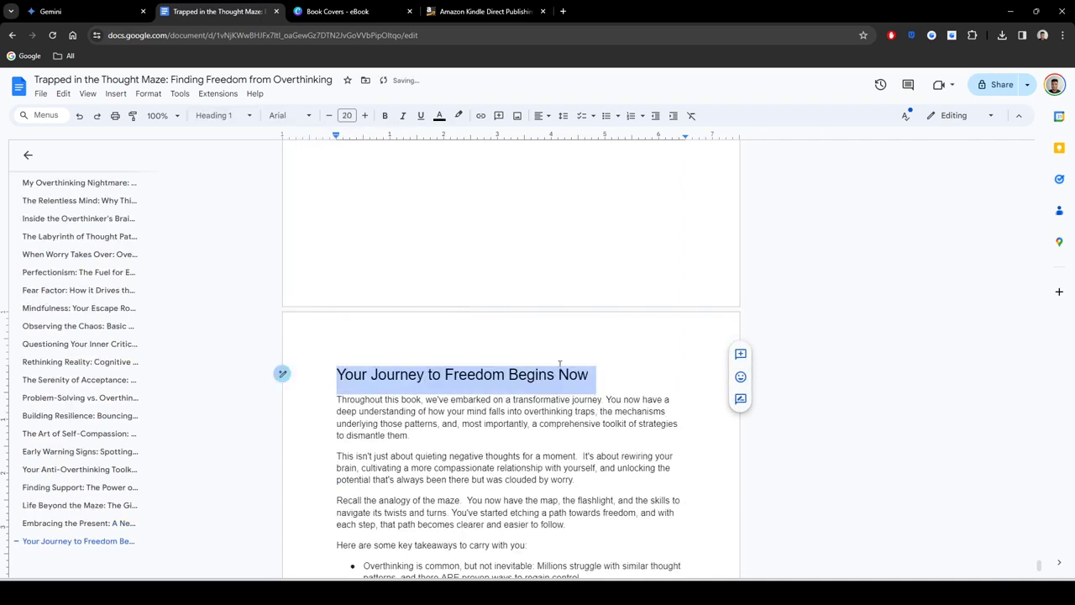
click(78, 541)
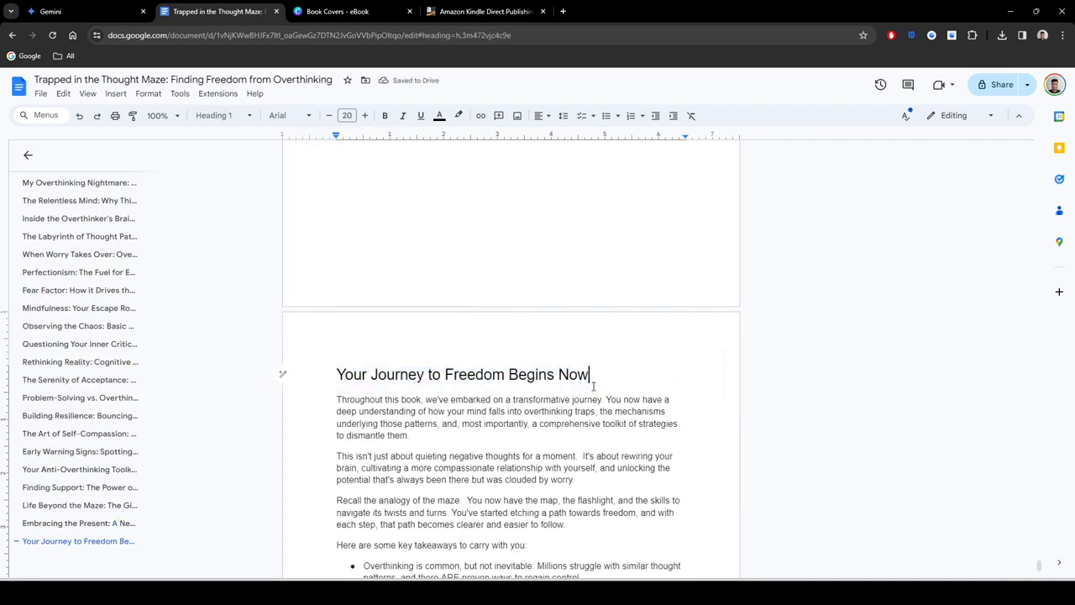
Step: Review the text and page layout of the last two chapters and return to the Introduction
scroll(574, 410, down, 3)
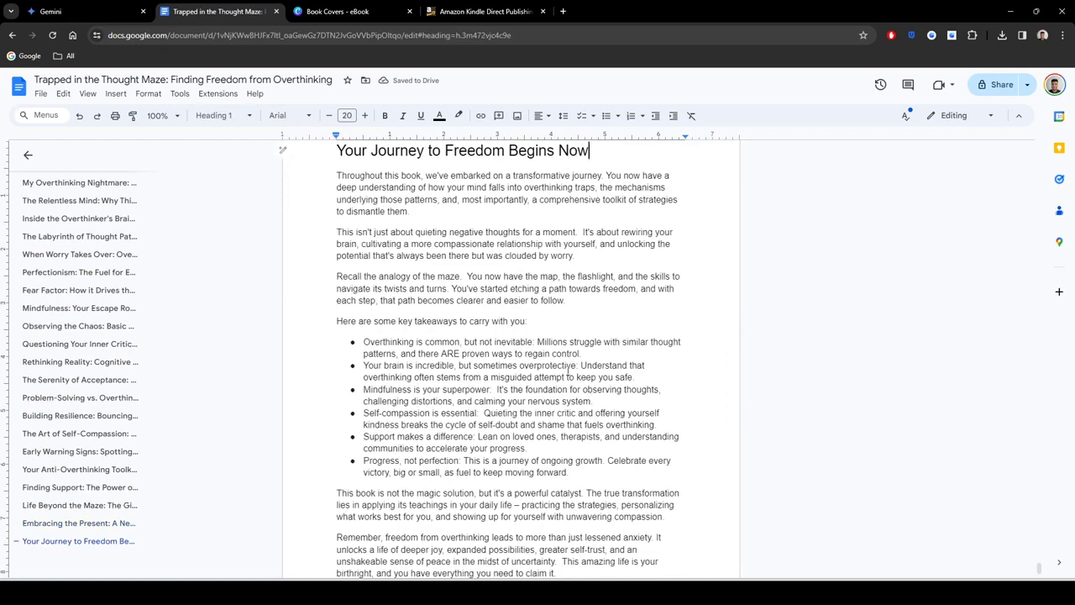
scroll(569, 372, down, 1)
scroll(579, 392, up, 15)
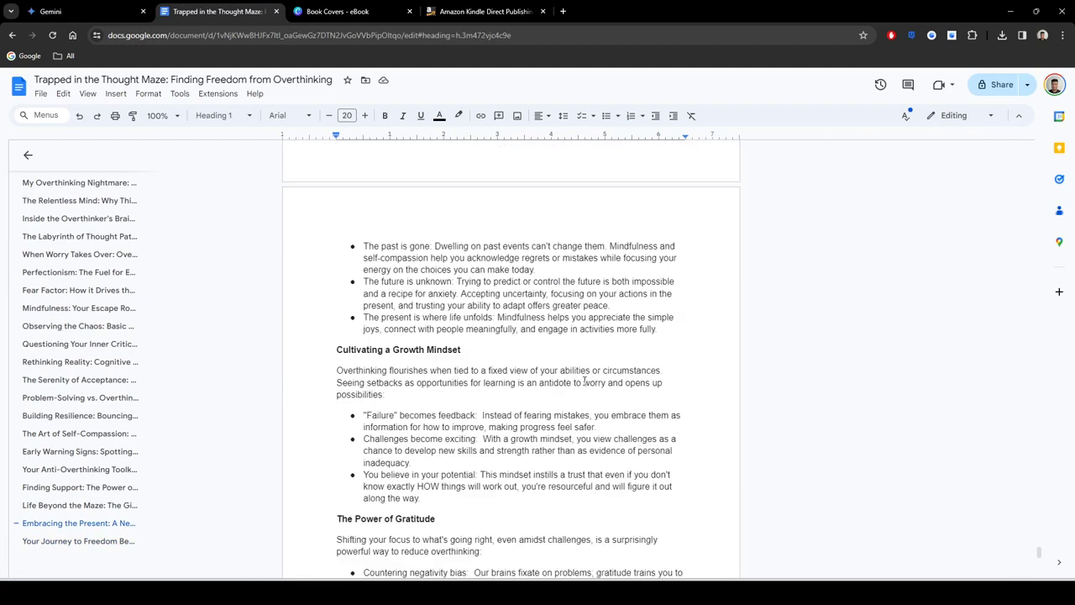
scroll(584, 381, down, 10)
scroll(504, 324, down, 5)
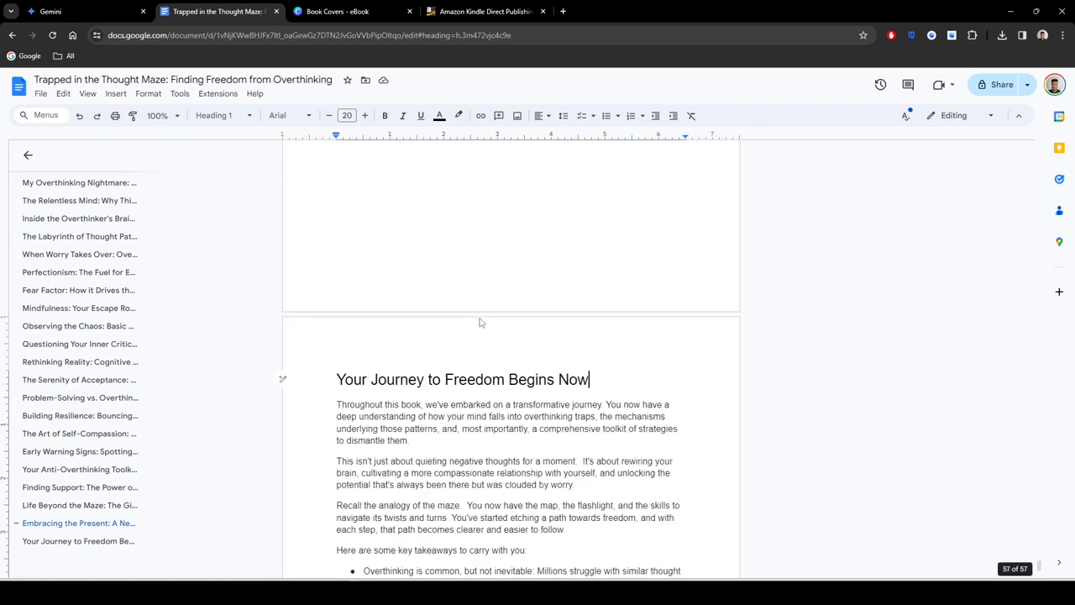
scroll(479, 313, up, 5)
scroll(496, 331, up, 15)
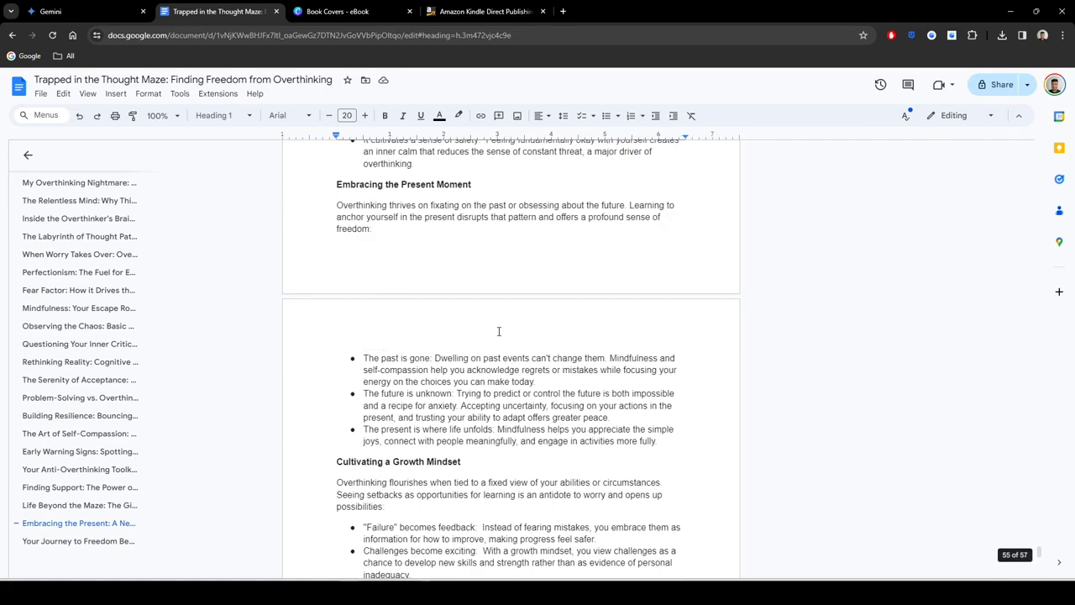
scroll(75, 244, up, 2)
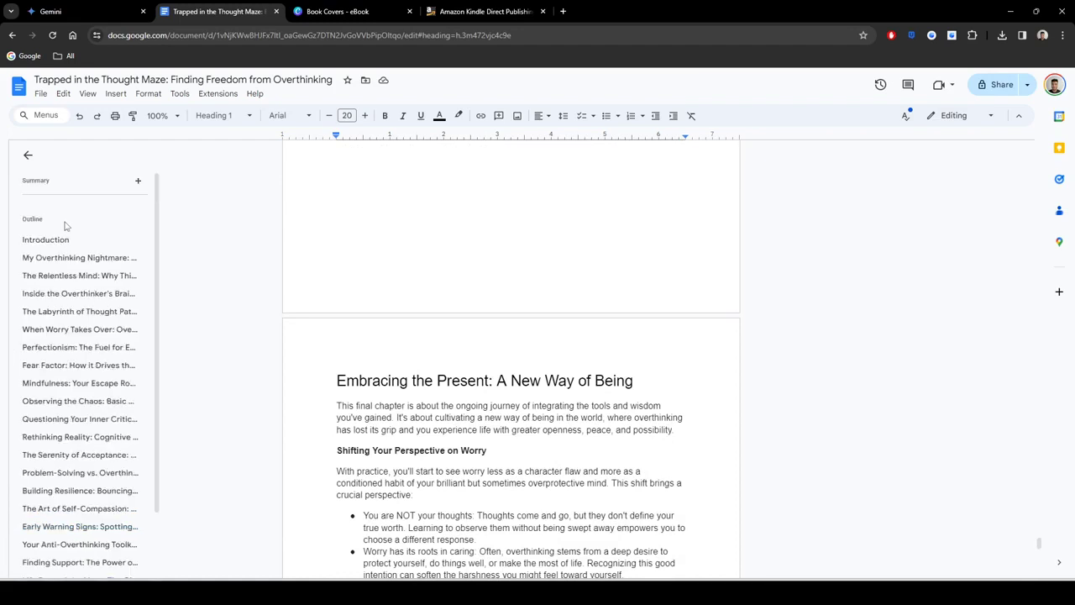
click(44, 240)
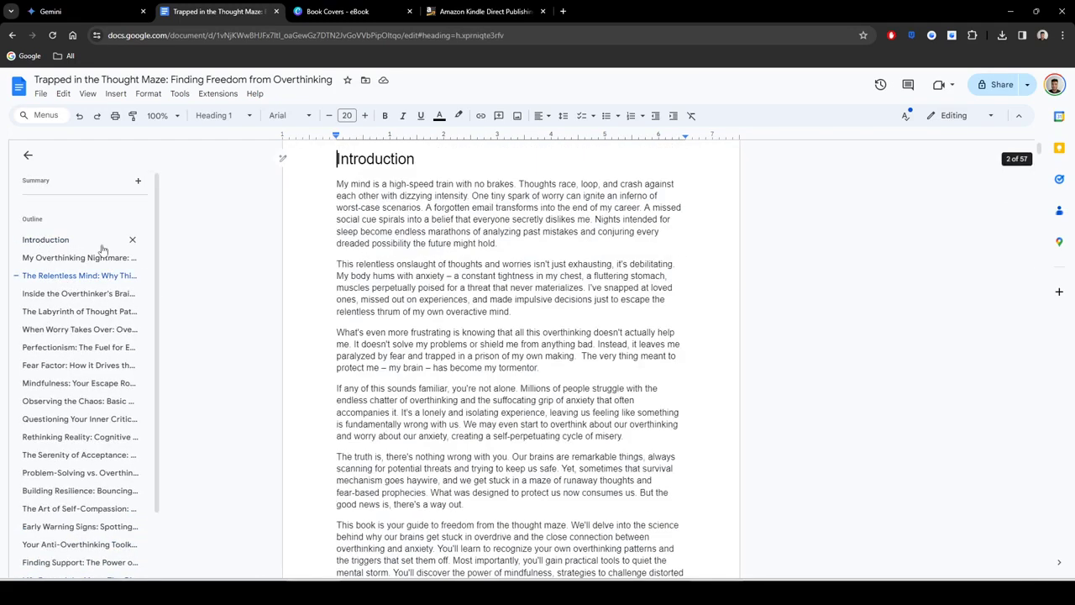
Step: Download the finished manuscript as a Microsoft Word (.docx) file
click(41, 93)
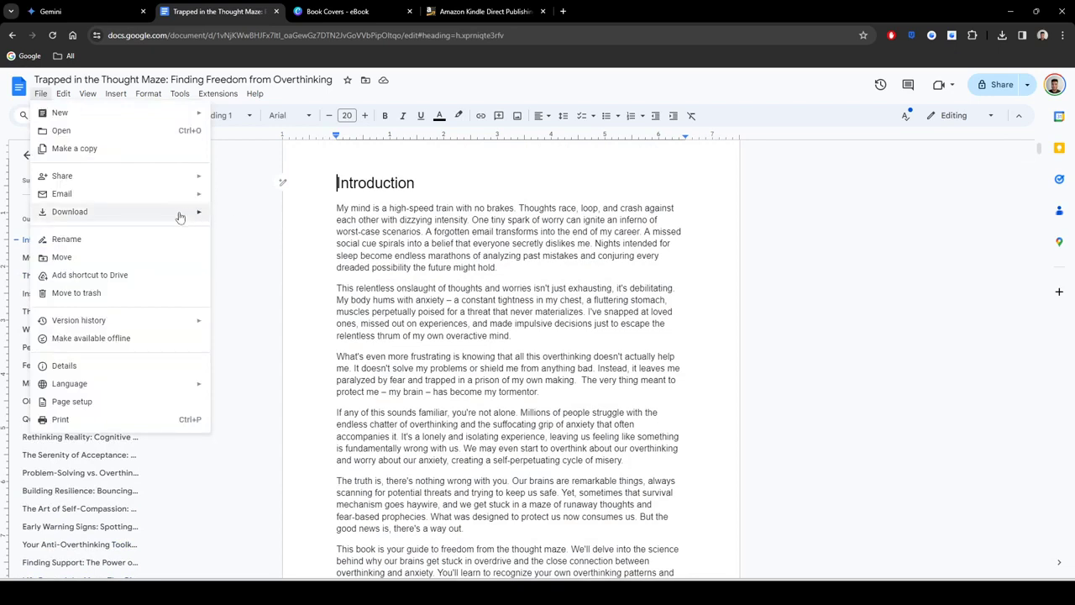
mouse_move(120, 217)
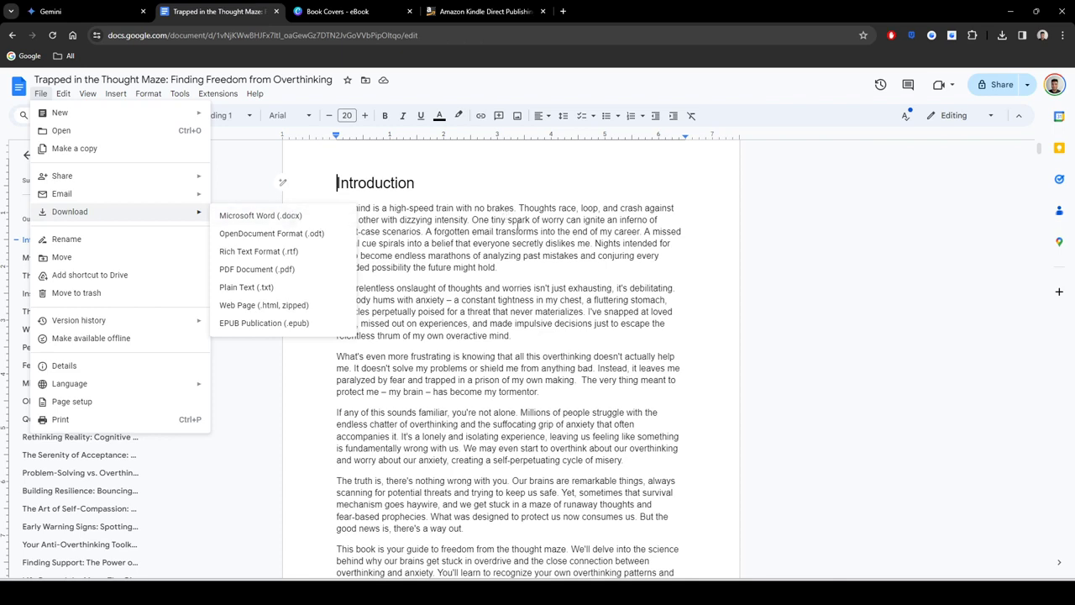
click(270, 215)
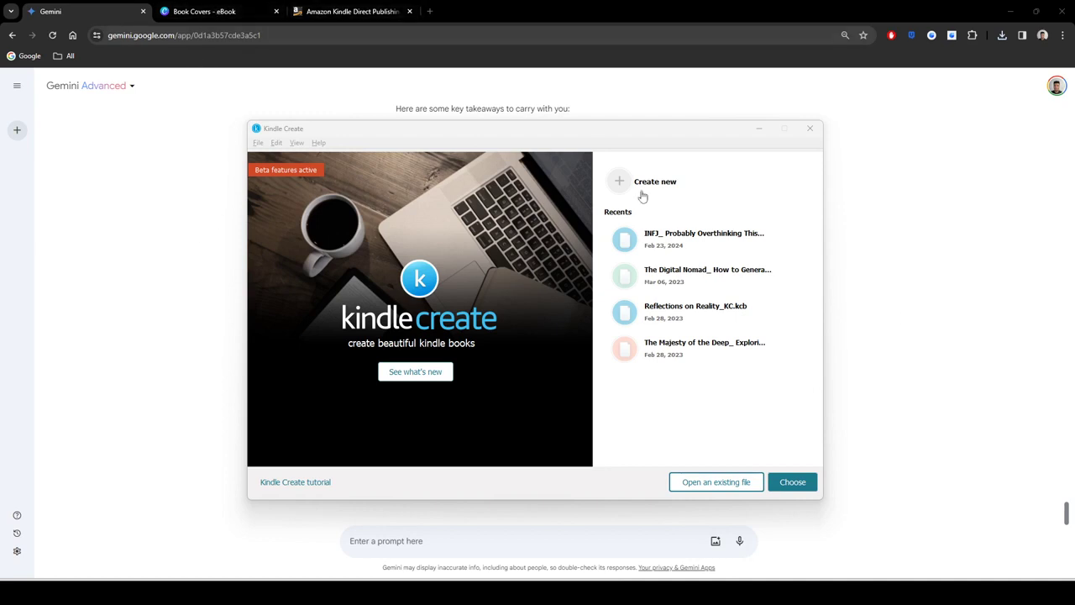
Step: Switch to Kindle Create and start a new book project
drag(563, 134, 558, 134)
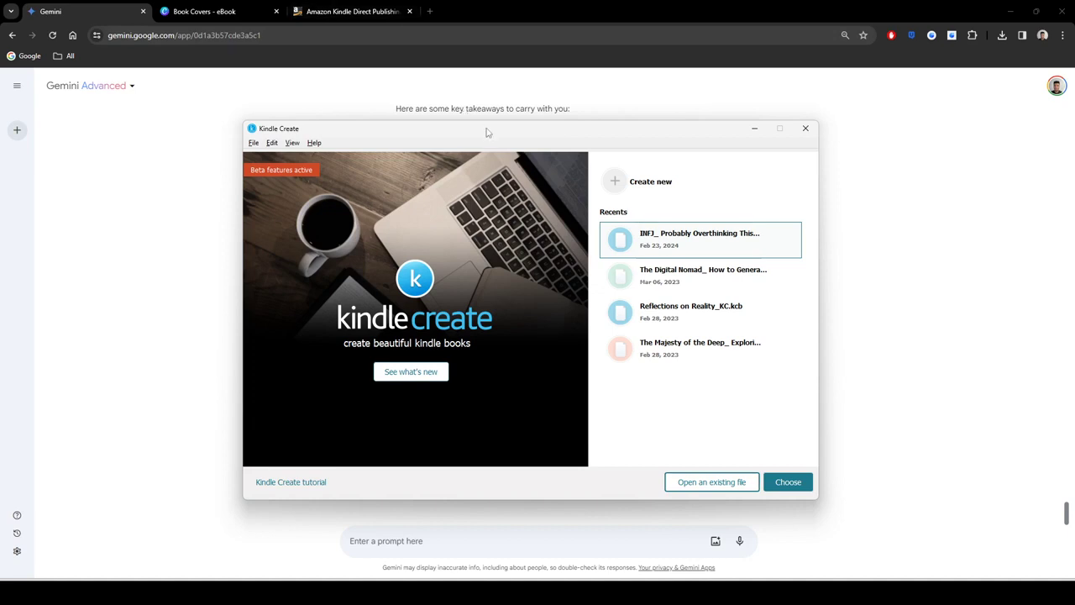
drag(489, 133, 454, 128)
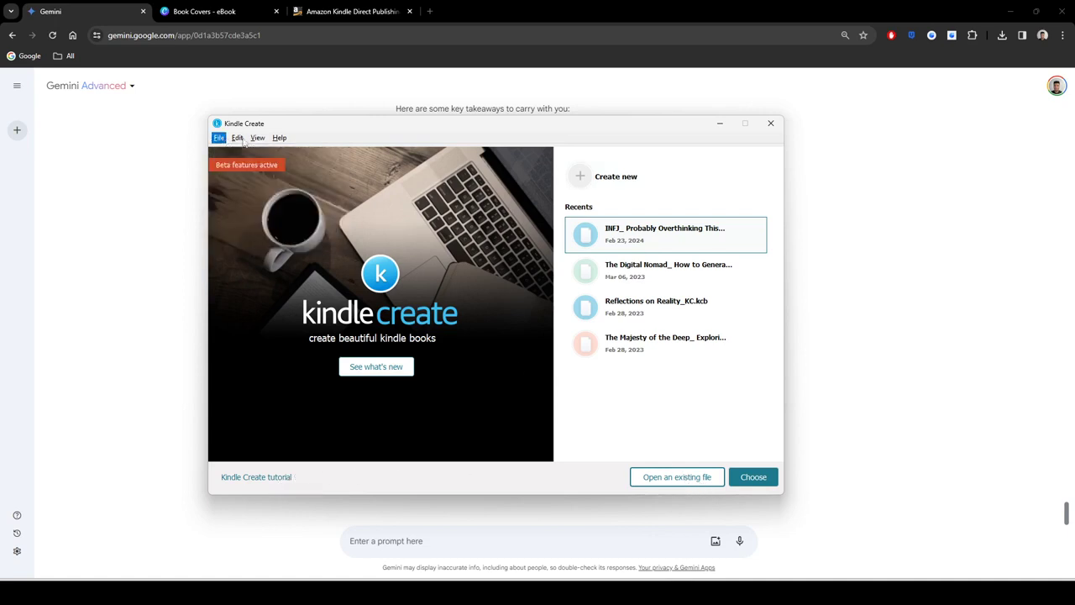
click(621, 183)
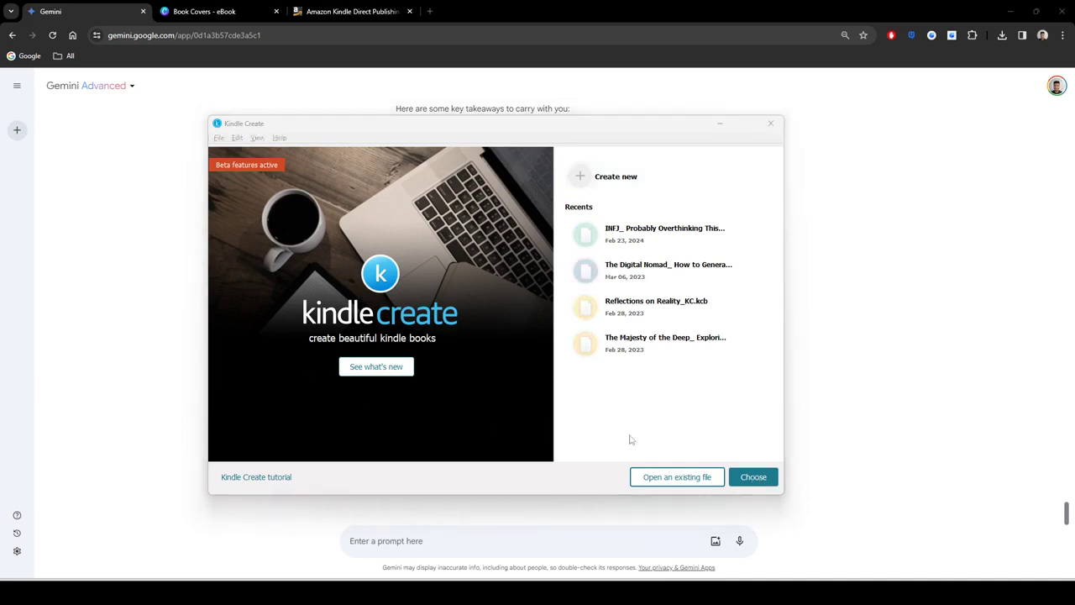
click(760, 479)
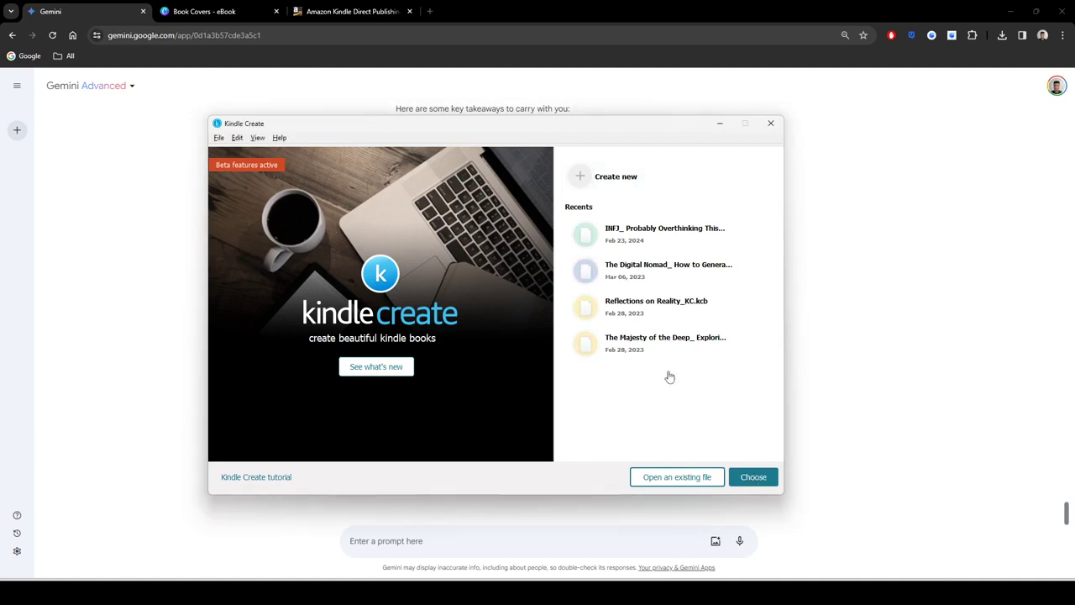
click(654, 177)
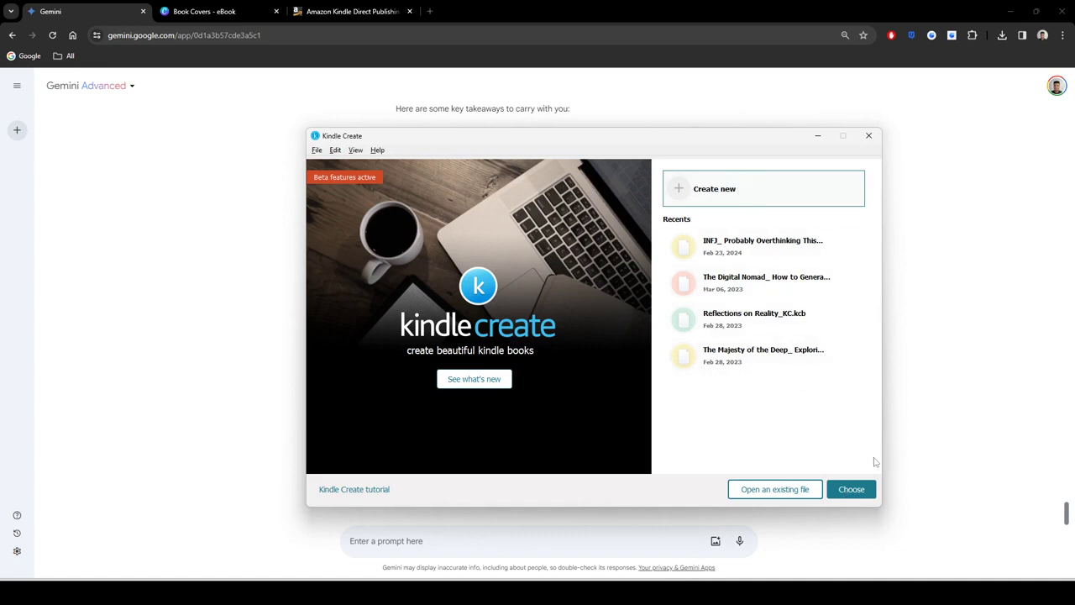
click(854, 491)
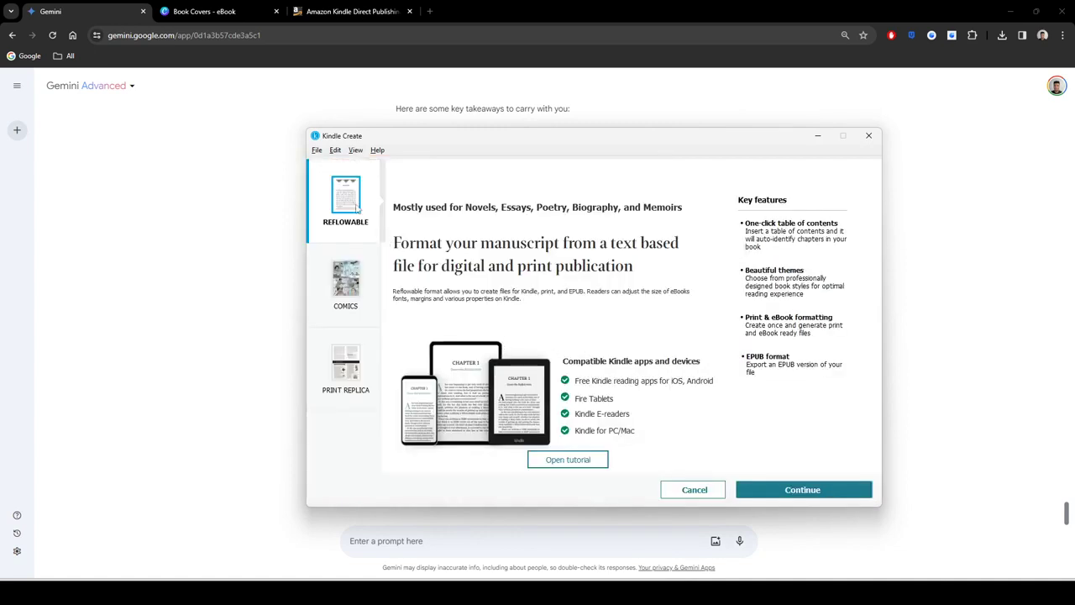
Step: Look through the Comics and Print Replica formats and choose Reflowable for the new book
click(357, 294)
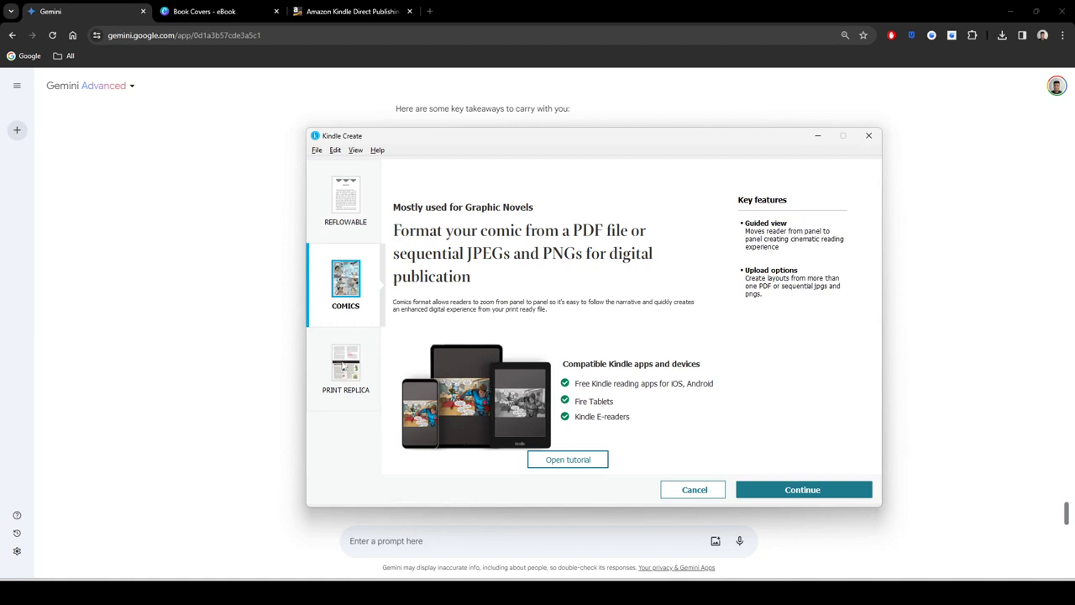
click(345, 368)
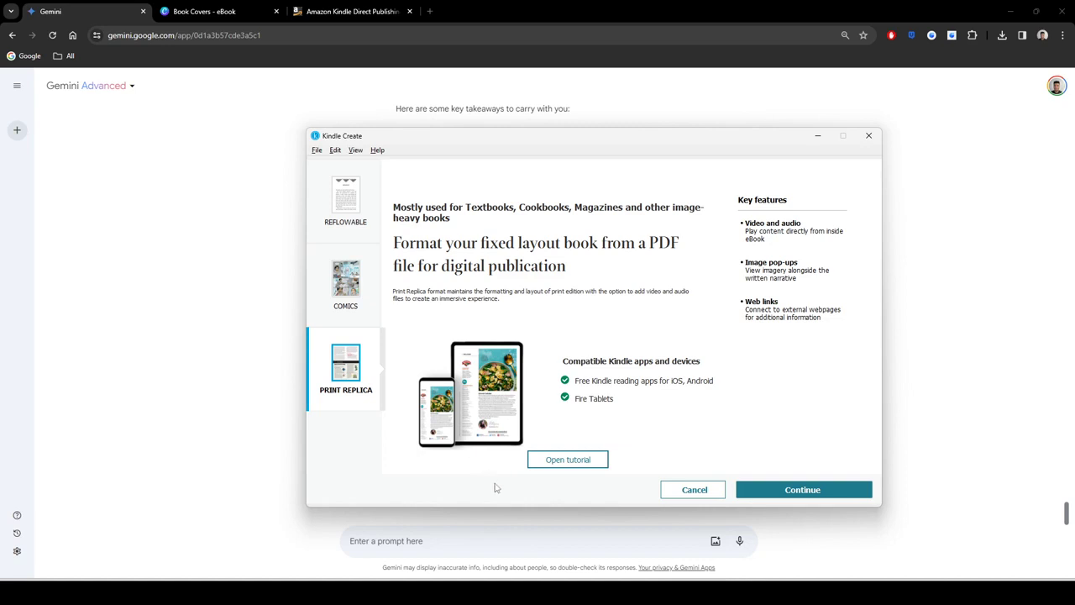
click(344, 224)
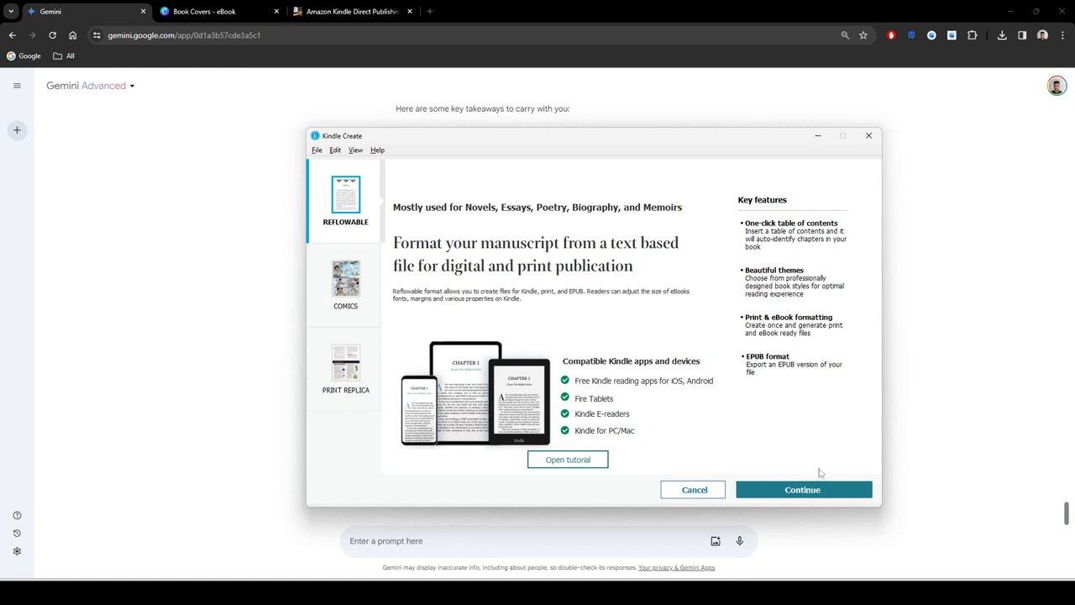
Step: Import the manuscript document into the Reflowable project and continue to the book editor
click(803, 489)
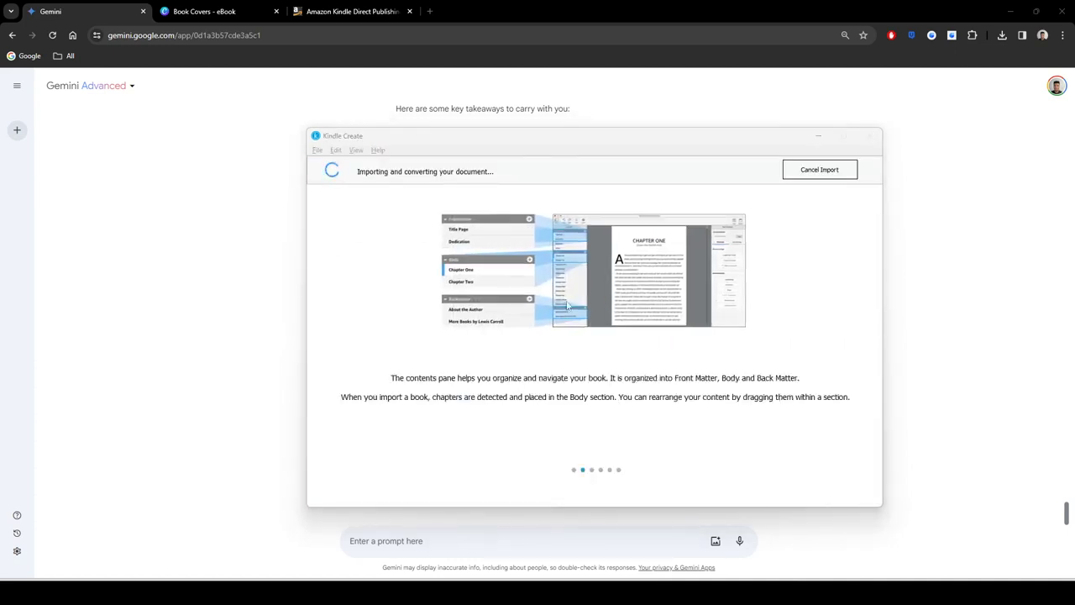
click(374, 251)
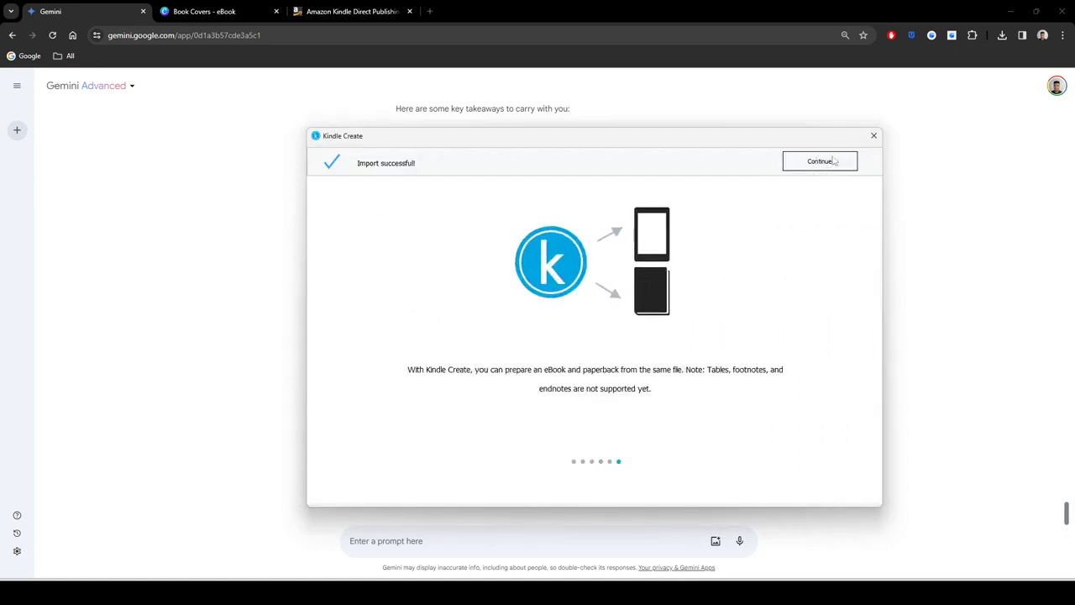
click(826, 160)
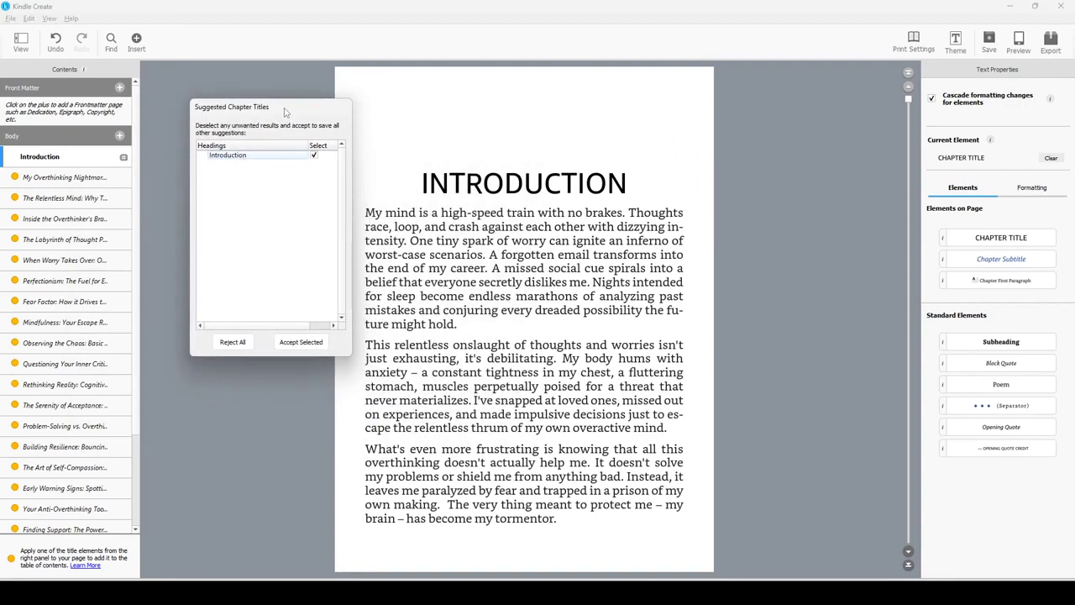
Step: Keep the suggested chapter title "Introduction" selected and accept it
drag(285, 108, 256, 106)
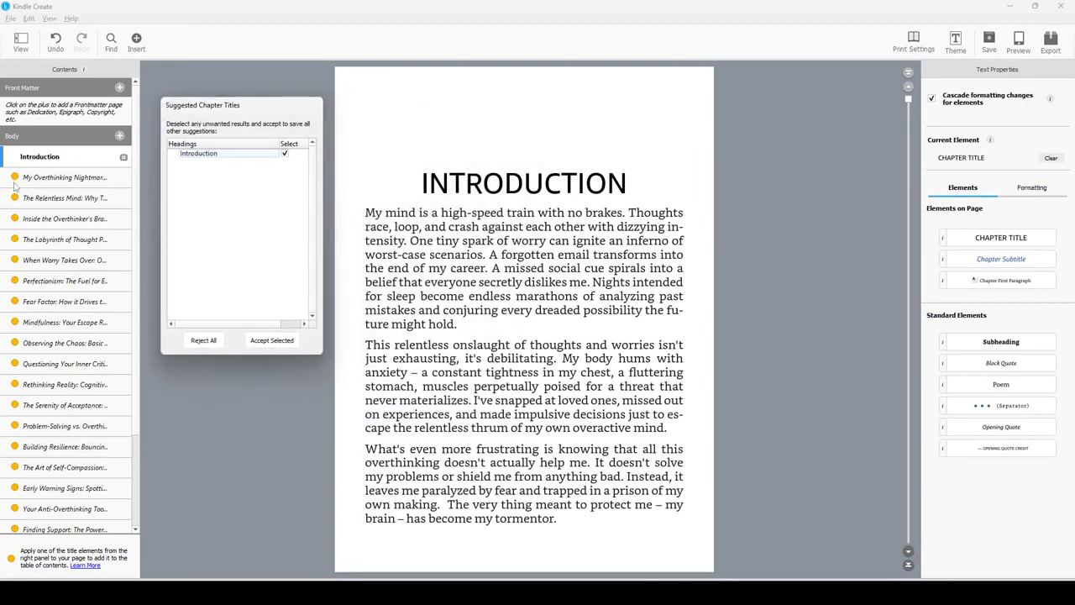
click(285, 153)
click(259, 155)
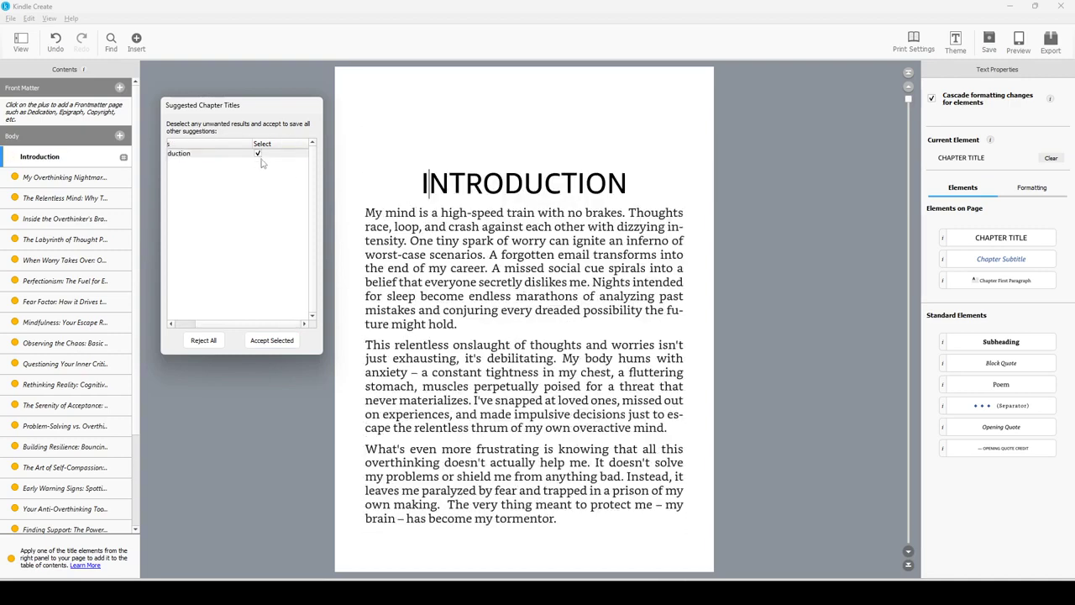
click(181, 325)
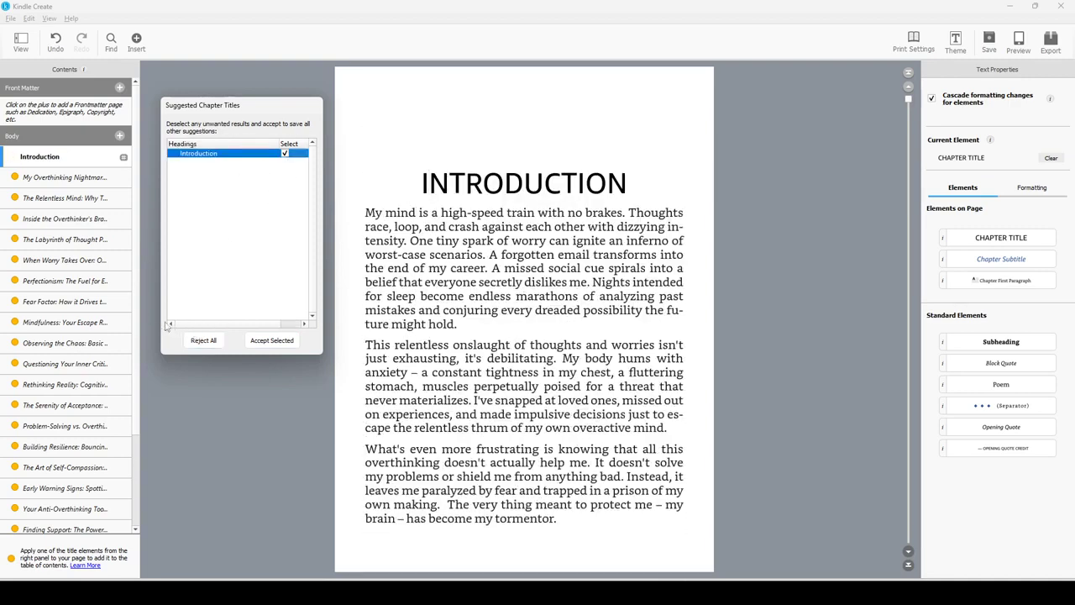
click(270, 341)
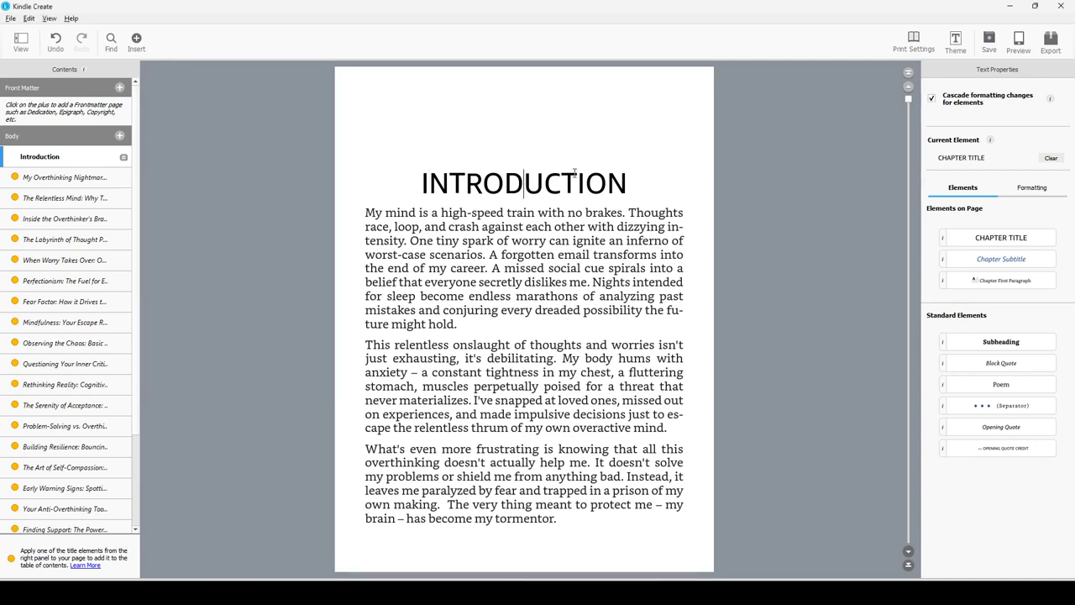
Step: Compare the "My Overthinking Nightmare" section with the Introduction and review the options available for that section
click(56, 179)
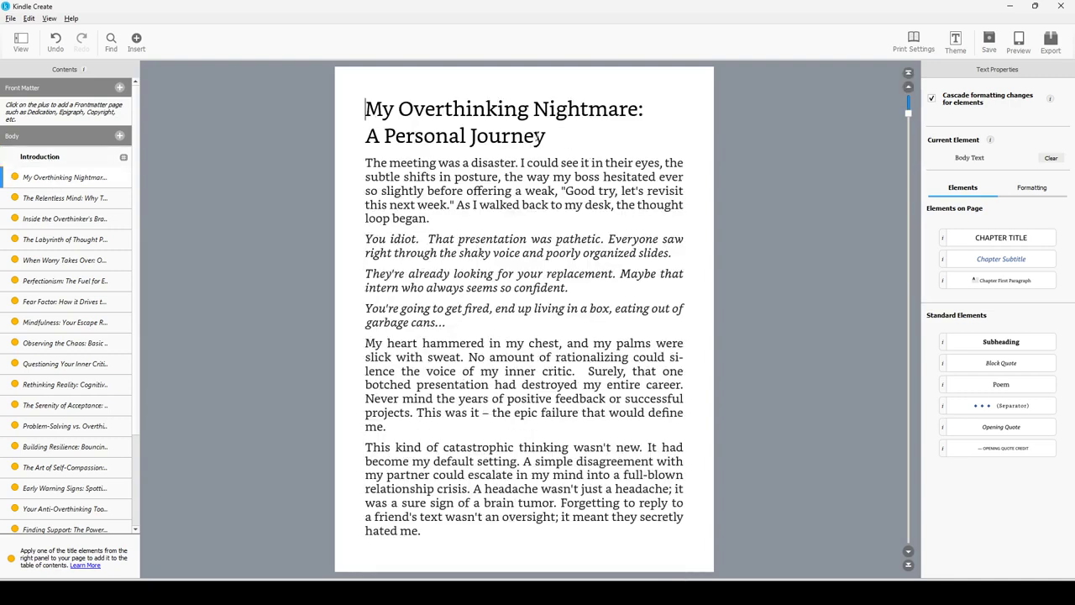
click(65, 160)
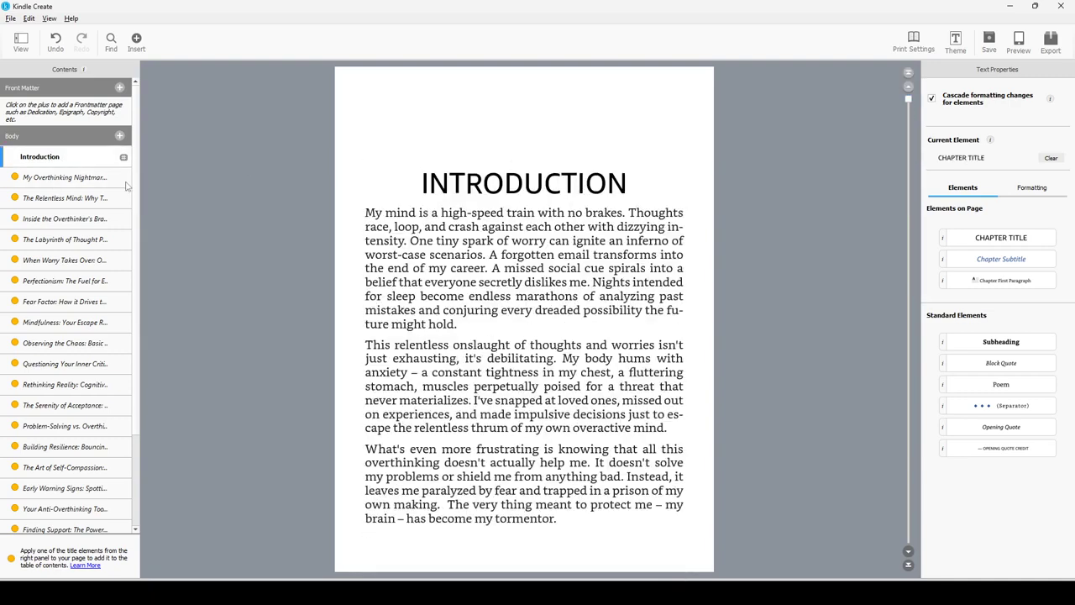
click(14, 179)
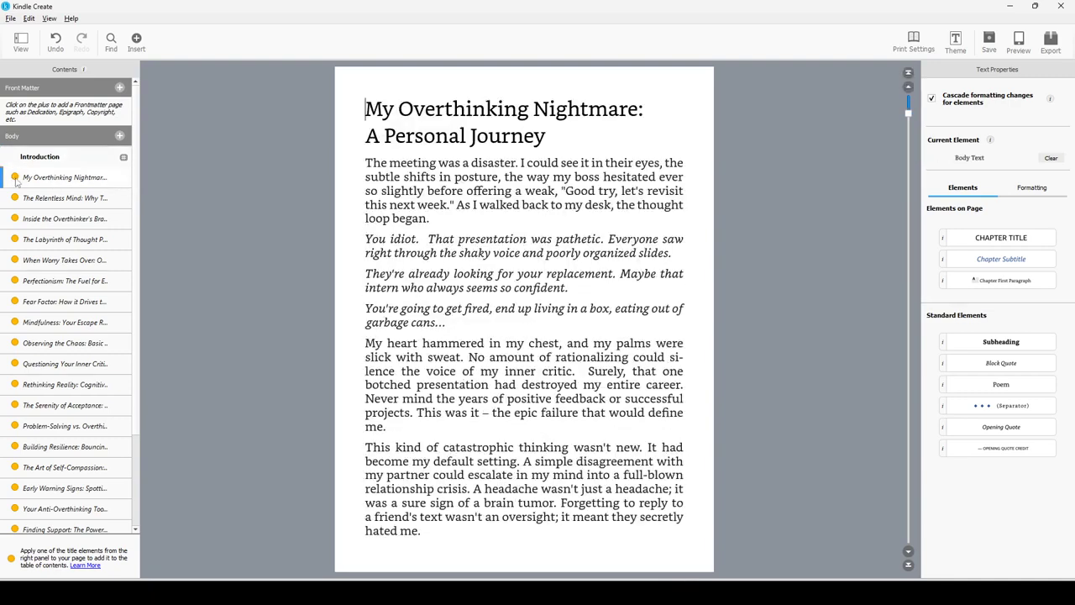
right_click(73, 180)
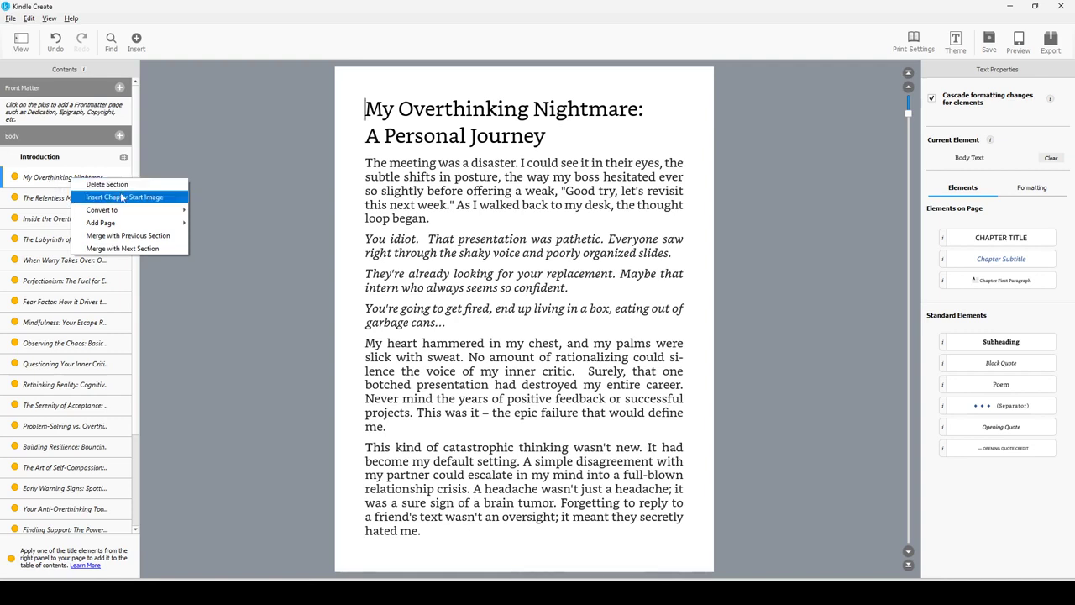
mouse_move(123, 214)
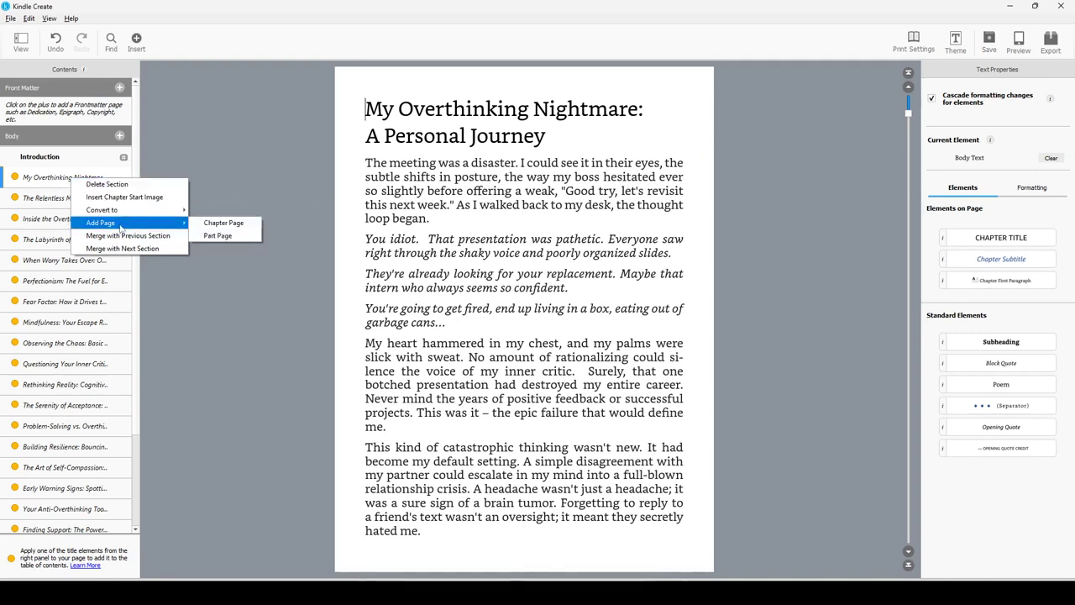
click(41, 183)
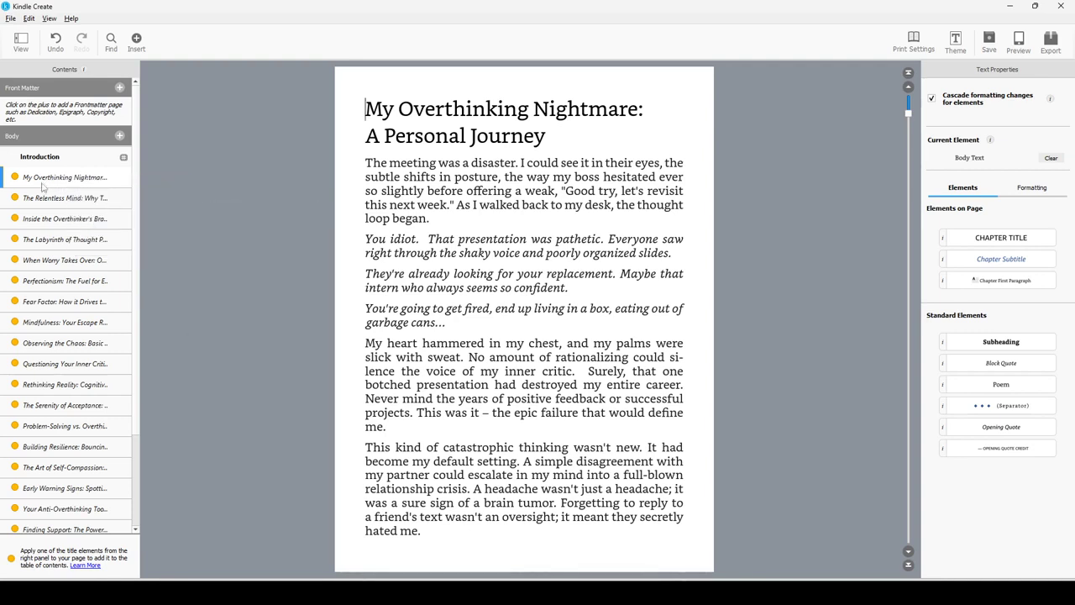
Step: Apply the Chapter Title element to the heading "My Overthinking Nightmare: A Personal Journey"
drag(552, 140, 335, 102)
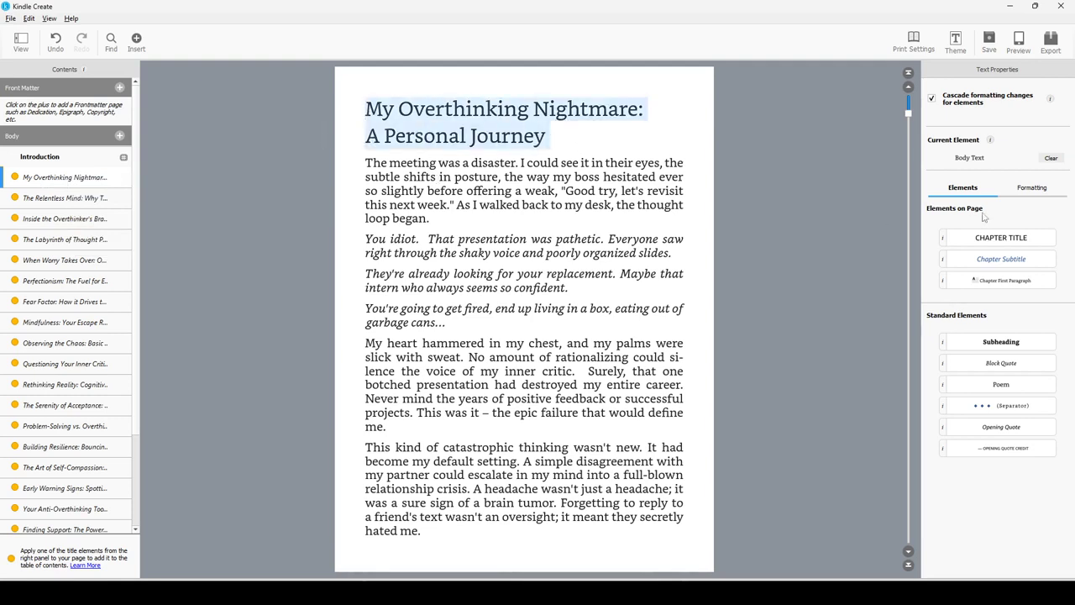
click(1033, 190)
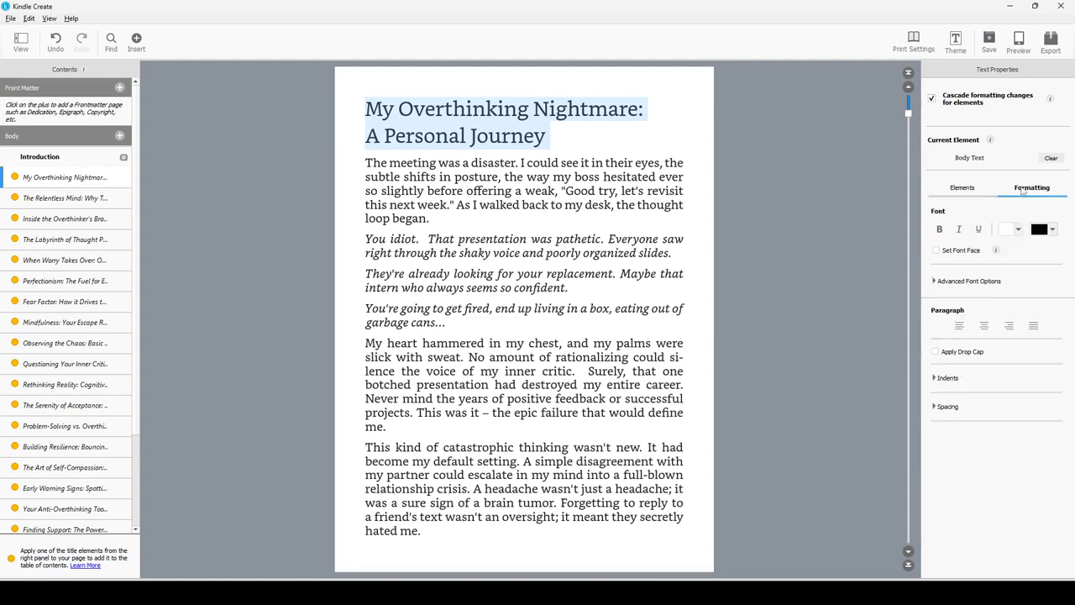
click(968, 192)
click(1035, 191)
click(963, 194)
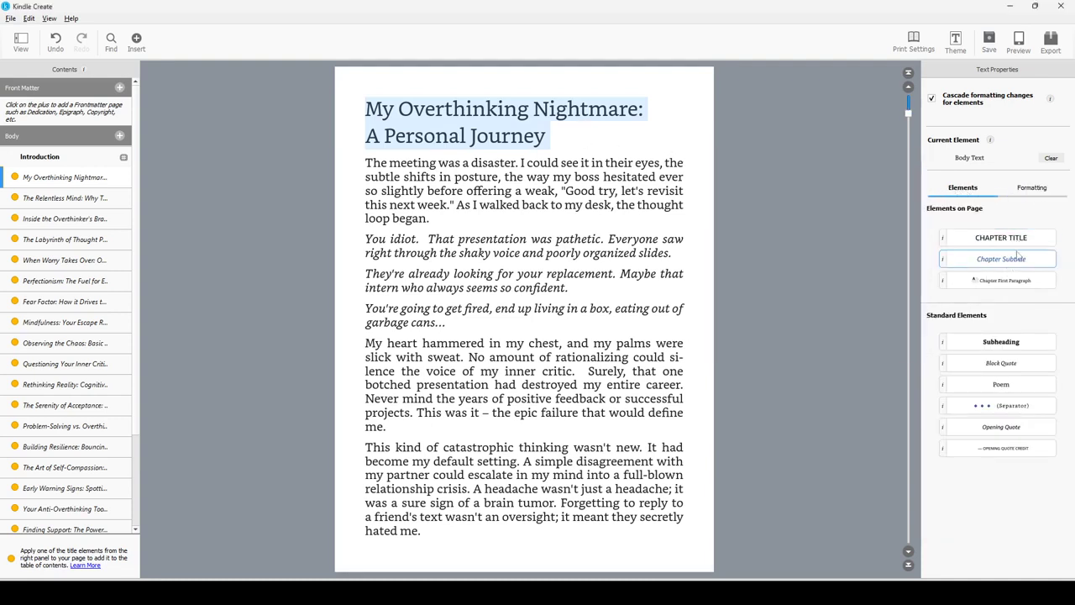
click(1007, 238)
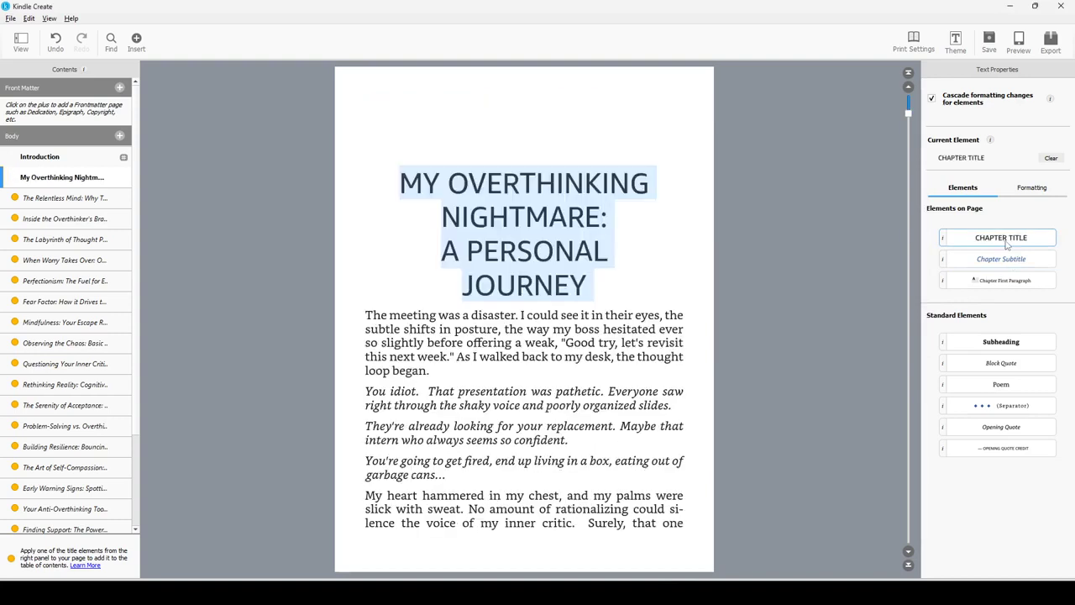
Step: Compare the Introduction page with the newly titled chapter and look over the remaining sections in the book's contents
click(49, 158)
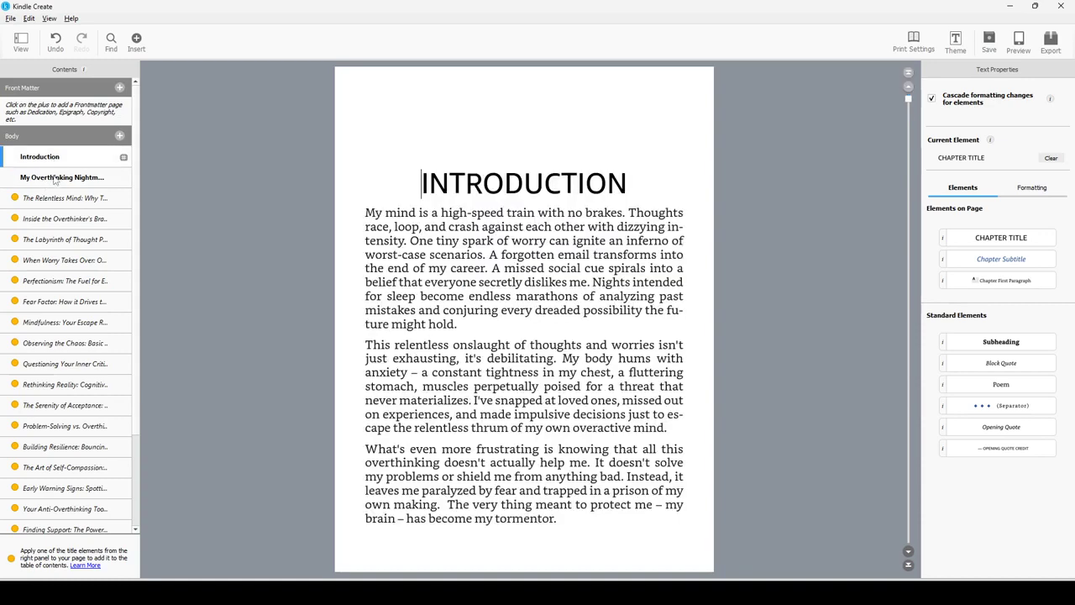
click(72, 178)
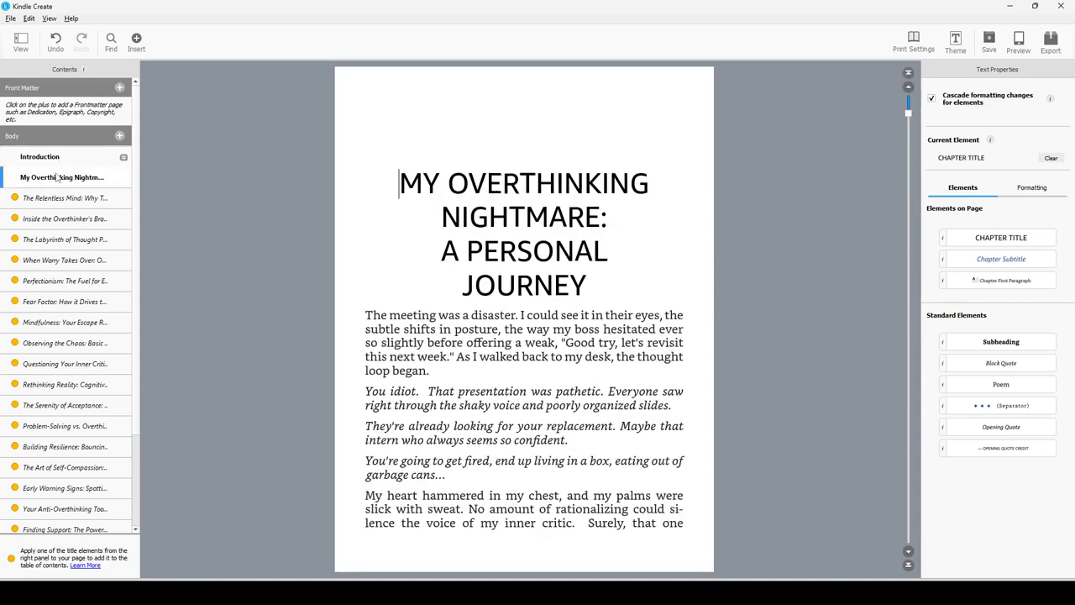
scroll(82, 350, down, 2)
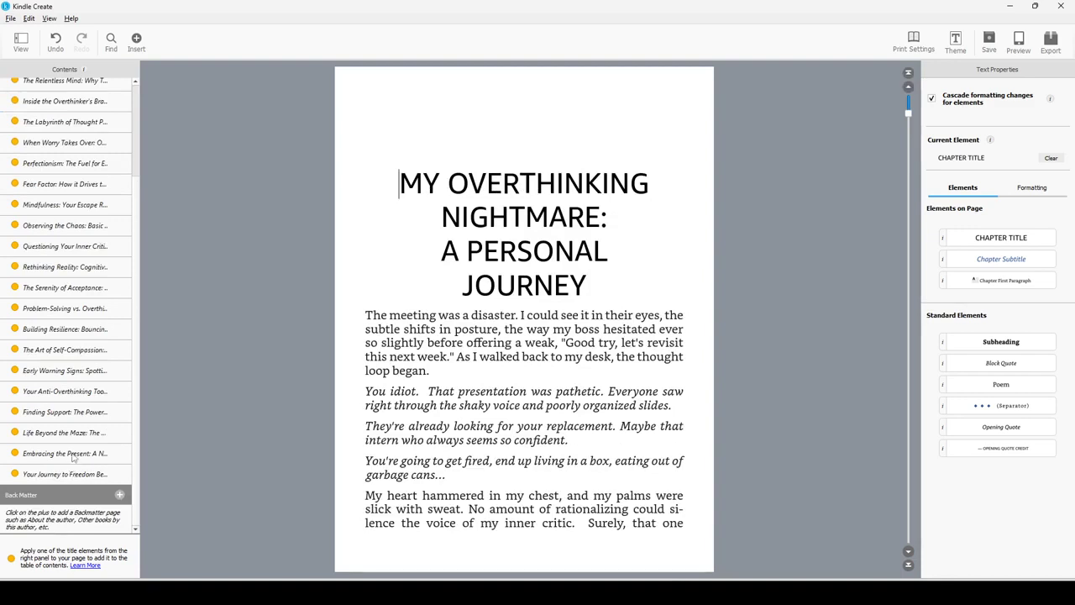
scroll(75, 458, up, 2)
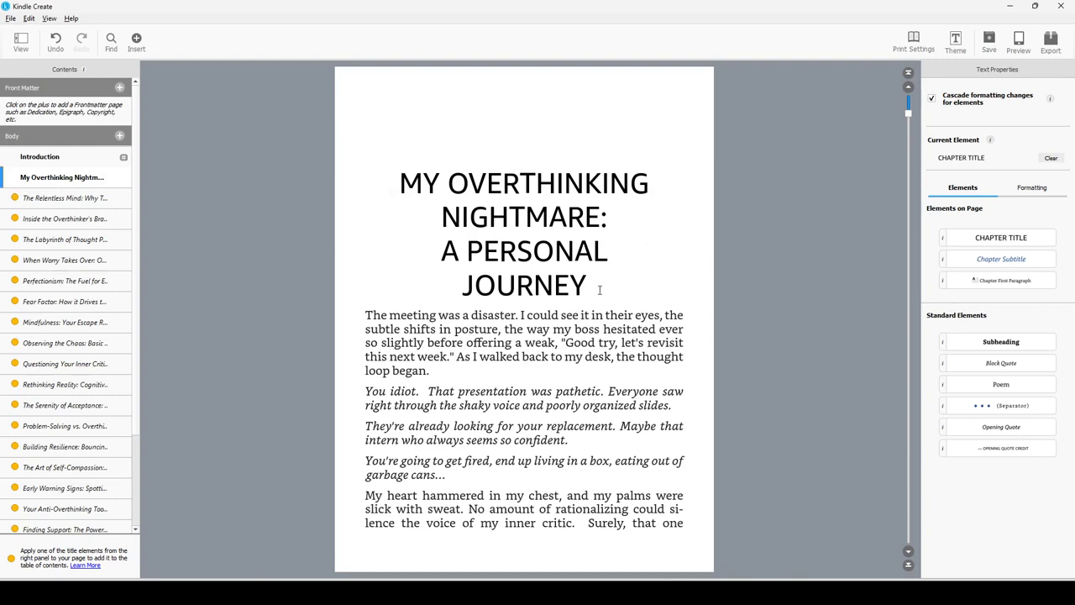
Step: Set the font size of the "My Overthinking Nightmare: A Personal Journey" chapter title to 20
drag(596, 286, 412, 176)
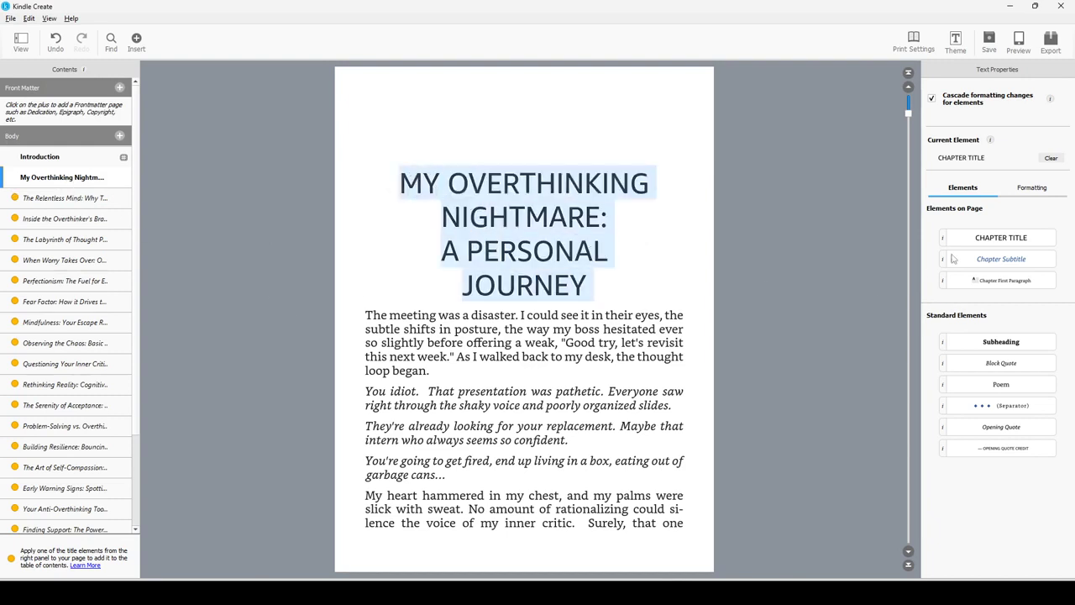
click(1032, 187)
click(1017, 230)
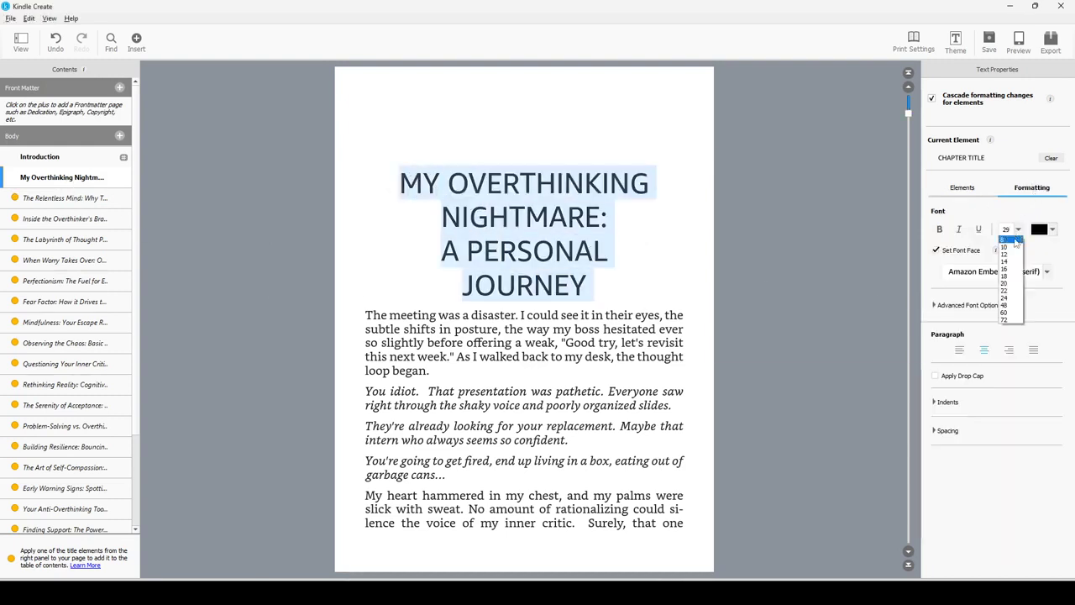
click(1012, 288)
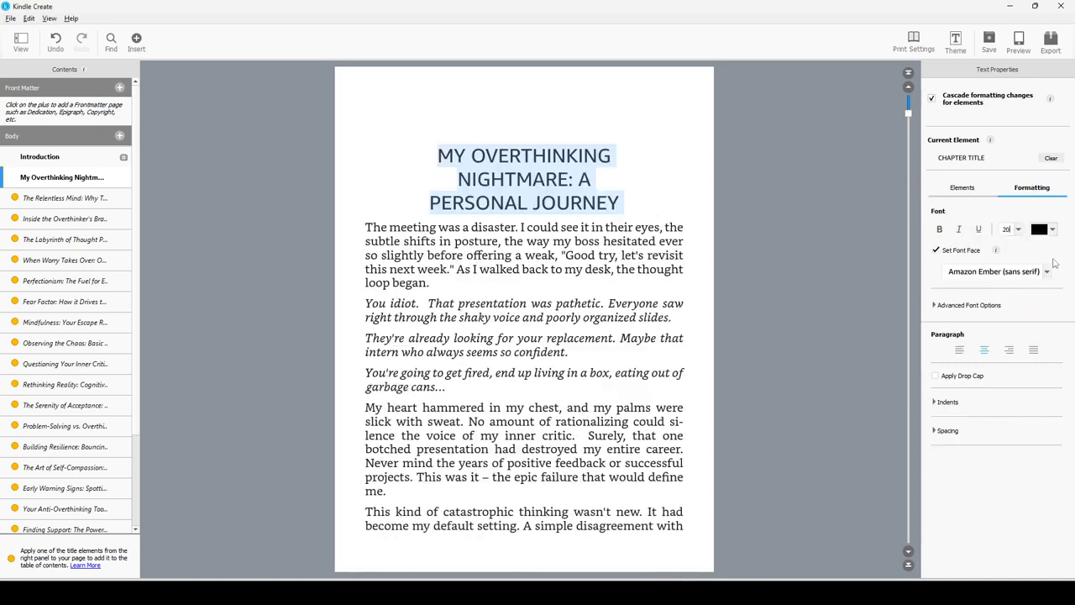
Step: Try font sizes 60, 12, 16 and 18 on the chapter title and return it to 20
click(1017, 230)
click(1012, 307)
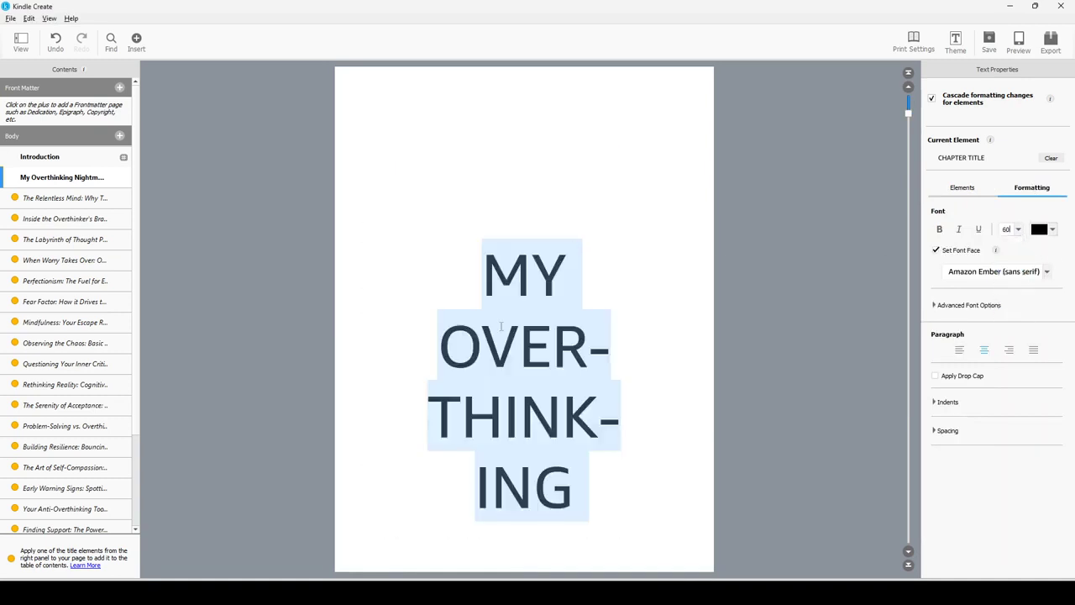
click(1017, 230)
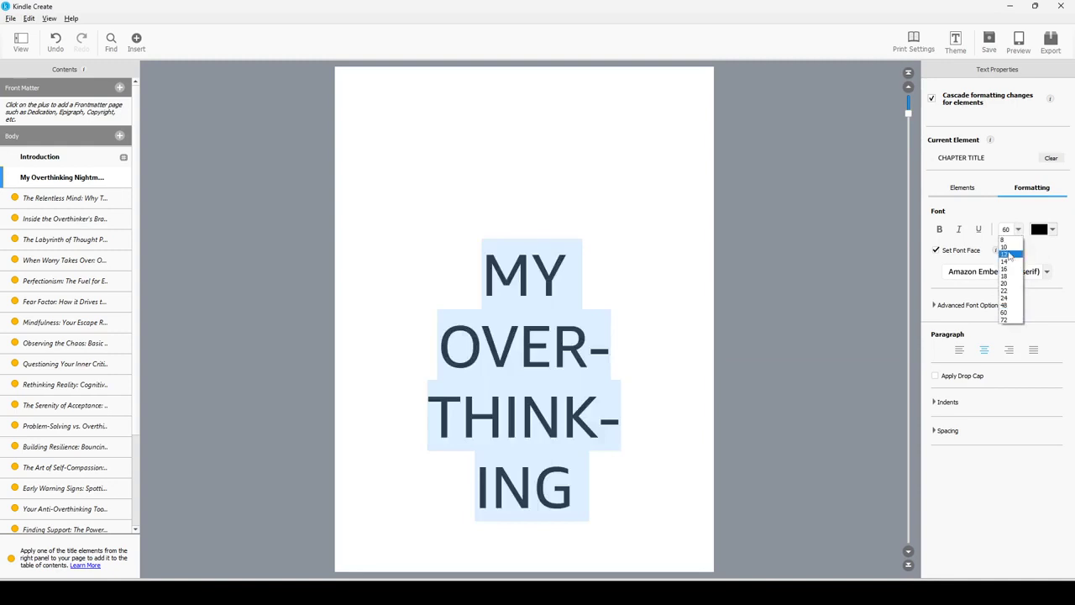
click(1012, 245)
click(1017, 230)
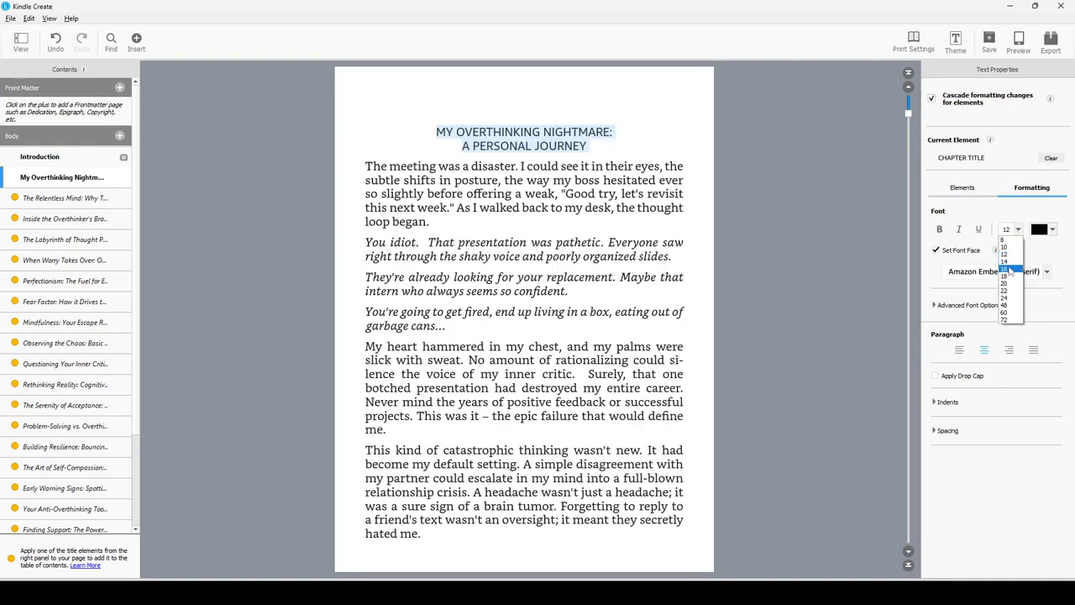
click(1012, 266)
click(1017, 229)
click(1012, 255)
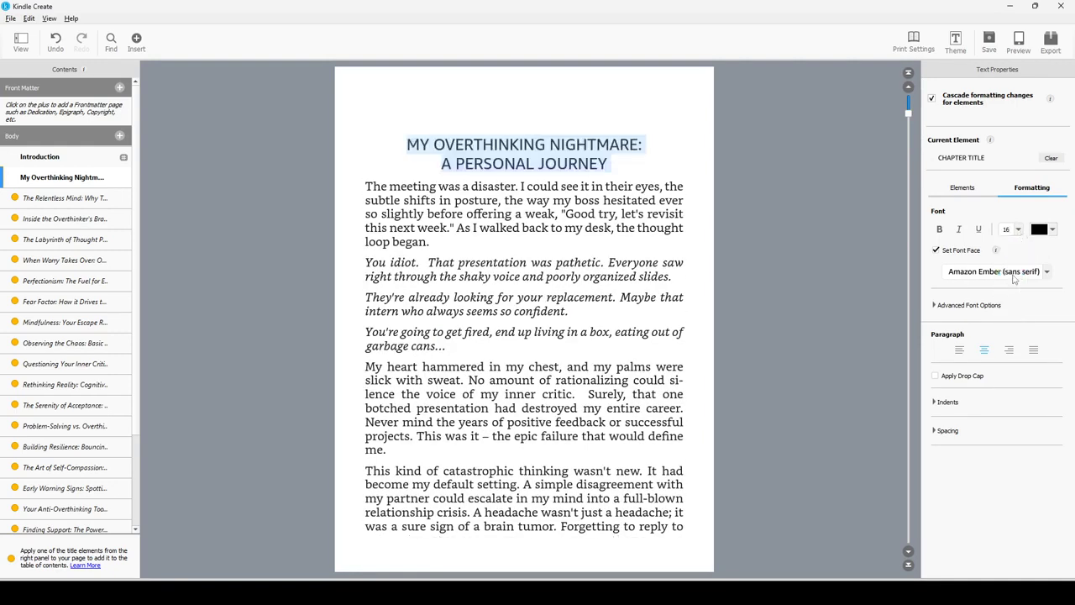
click(1017, 229)
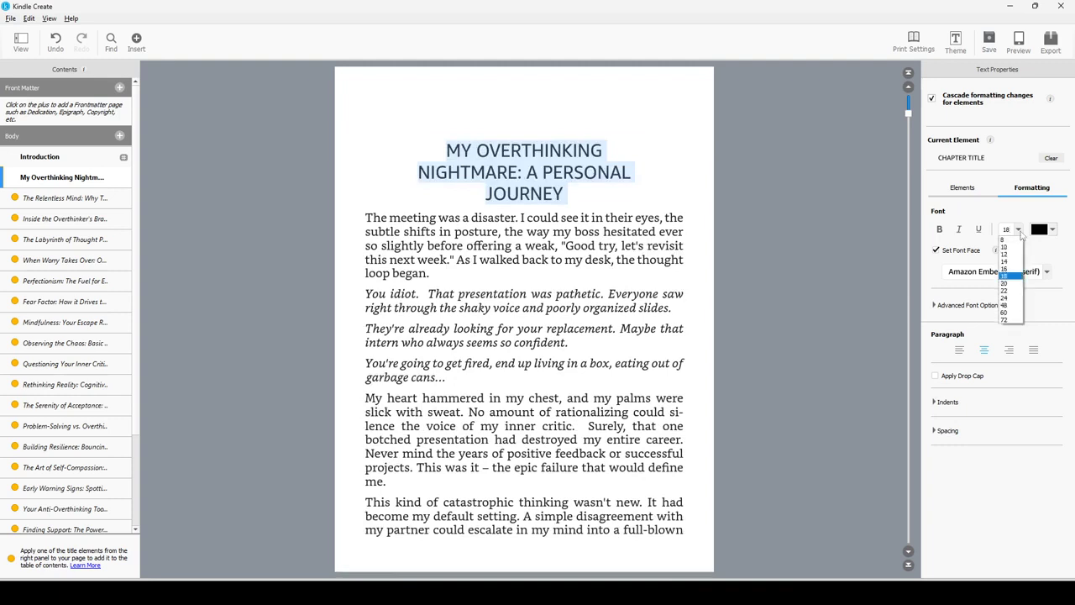
click(1011, 282)
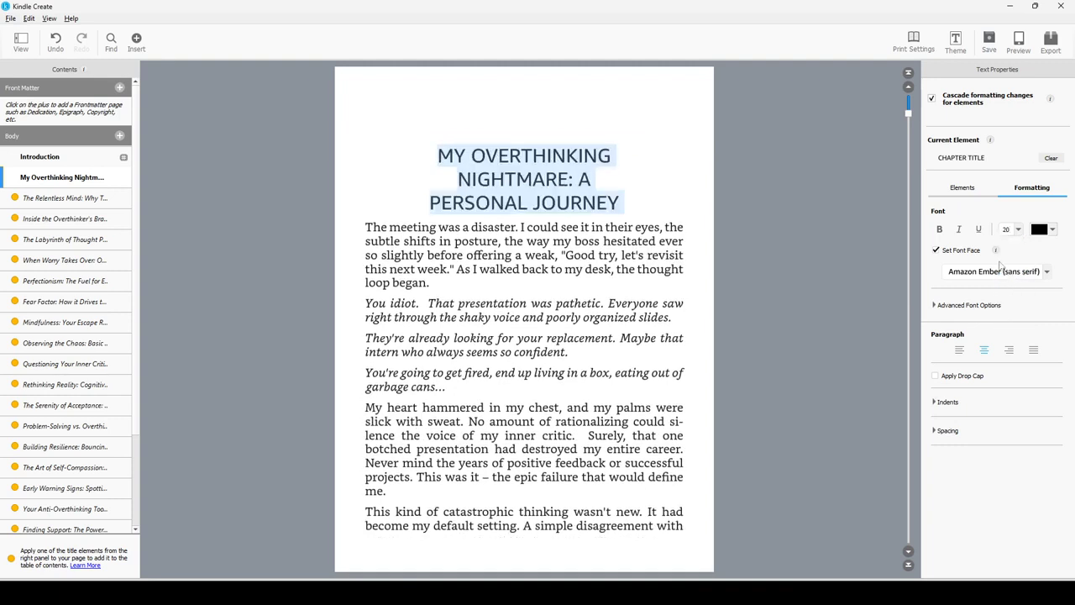
click(639, 204)
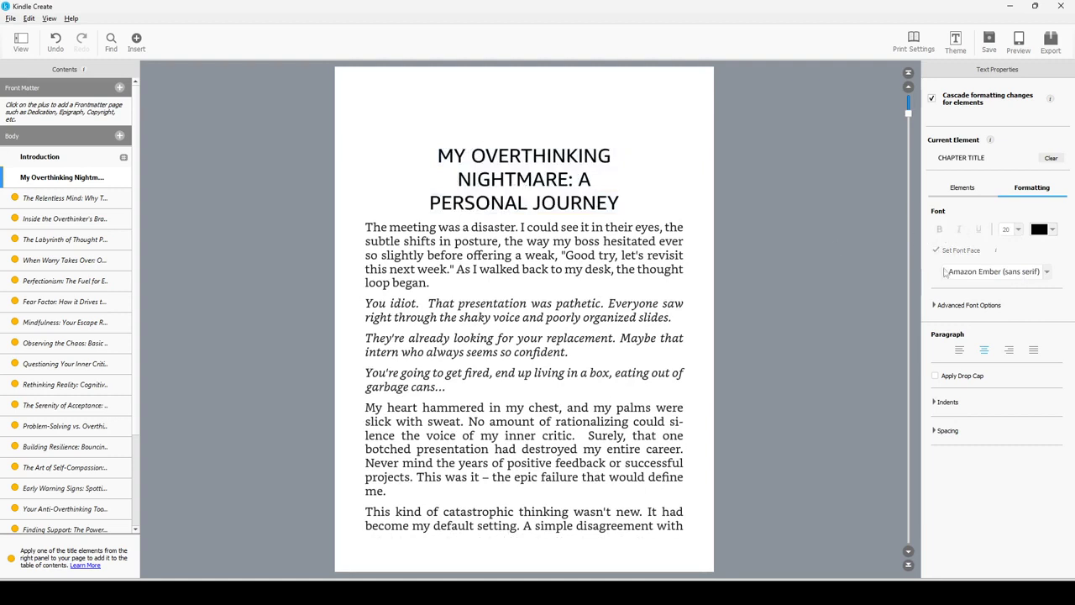
Step: Compare the element and formatting properties of the "My Overthinking Nightmare" chapter title with those of the Introduction title
click(963, 188)
click(1023, 190)
triple_click(619, 207)
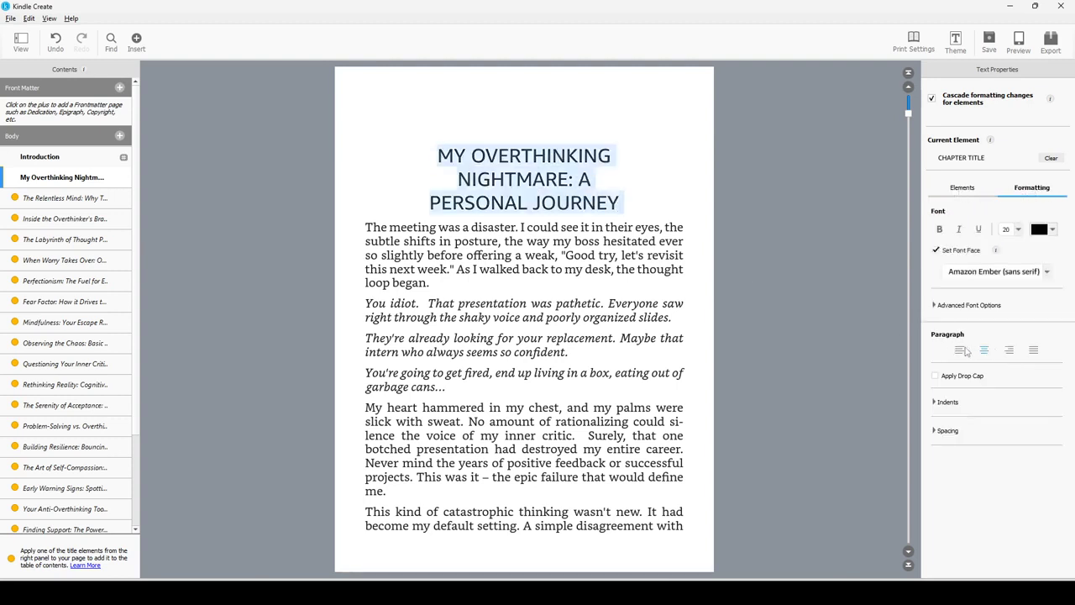
click(962, 190)
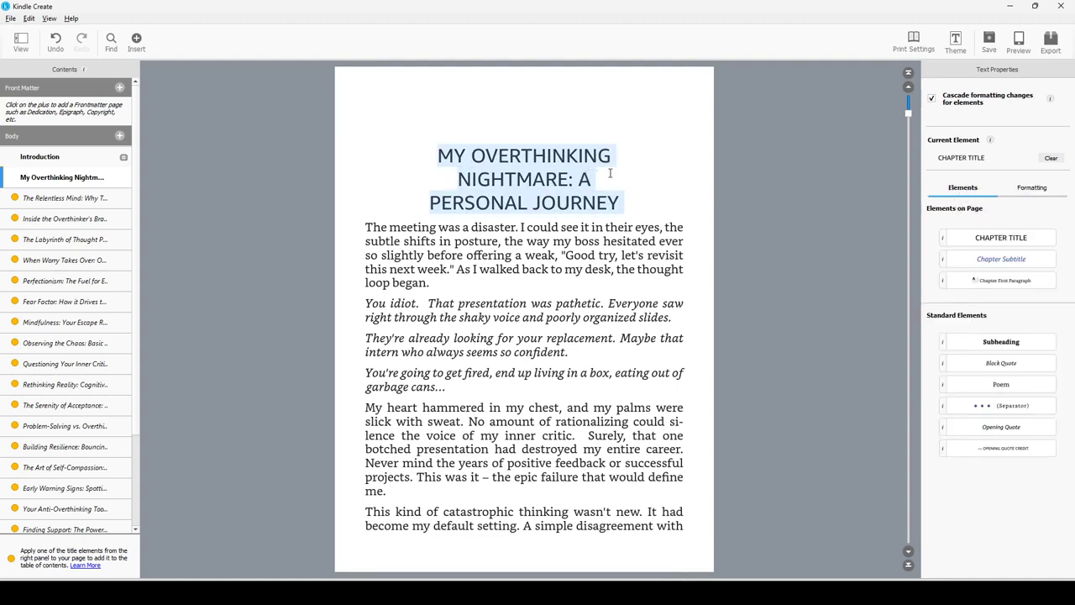
click(622, 204)
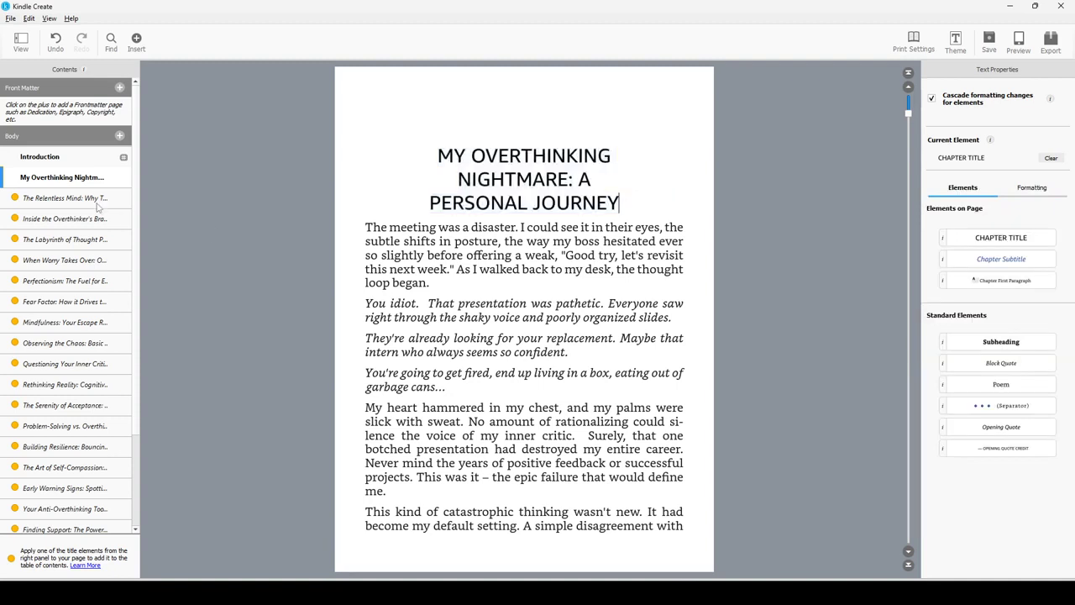
click(67, 164)
double_click(571, 156)
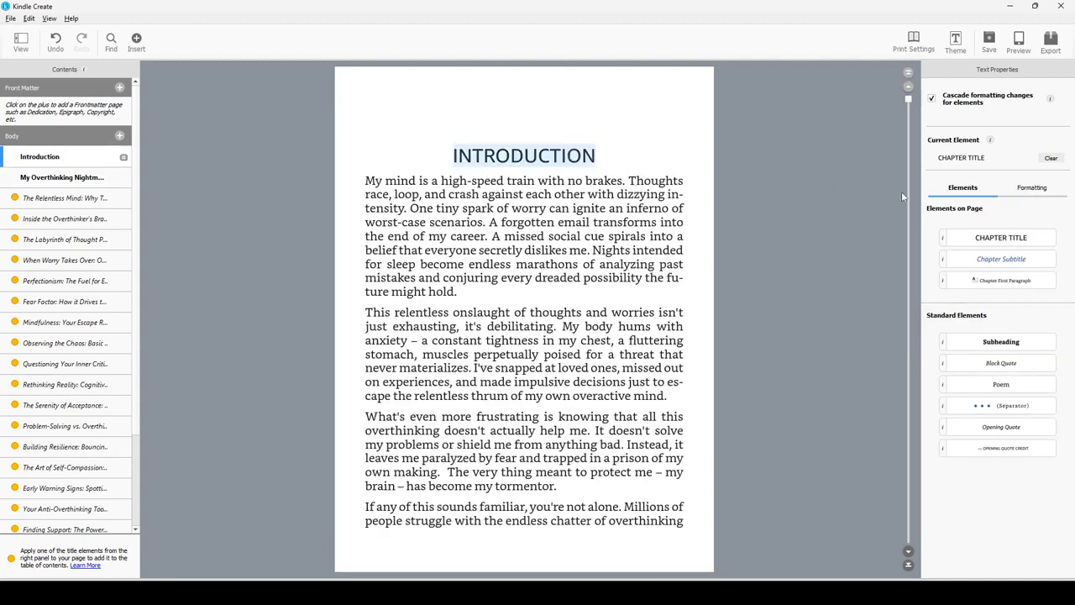
click(1040, 190)
click(80, 179)
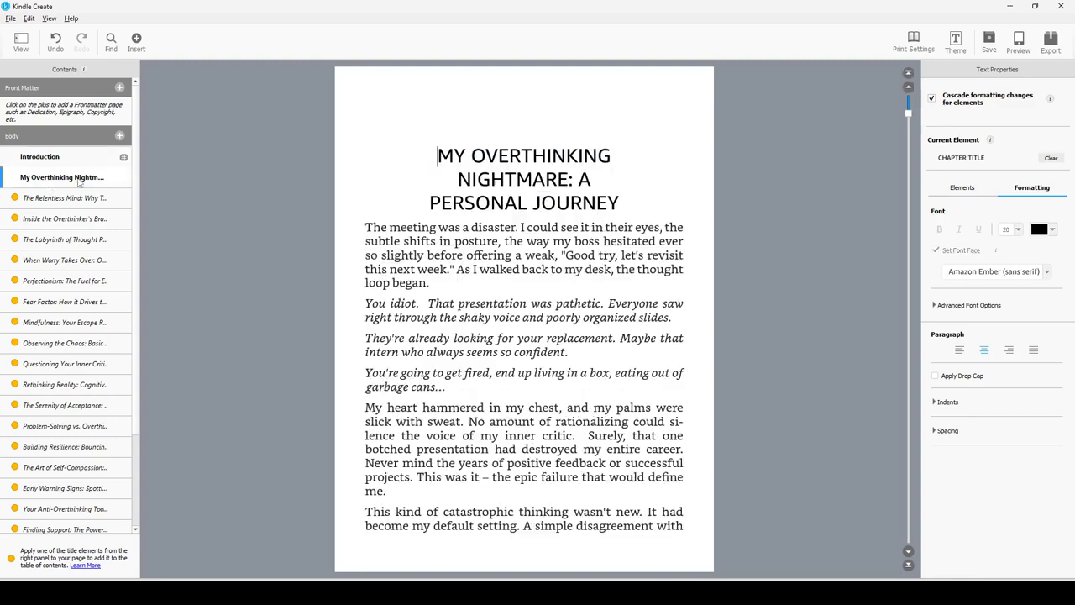
click(570, 181)
triple_click(606, 199)
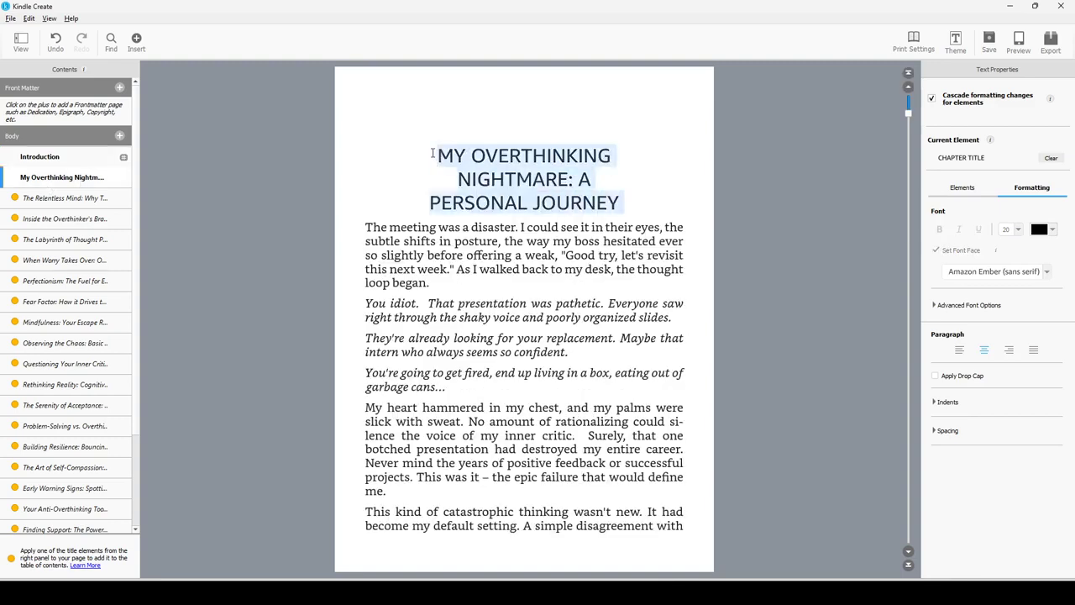
click(67, 161)
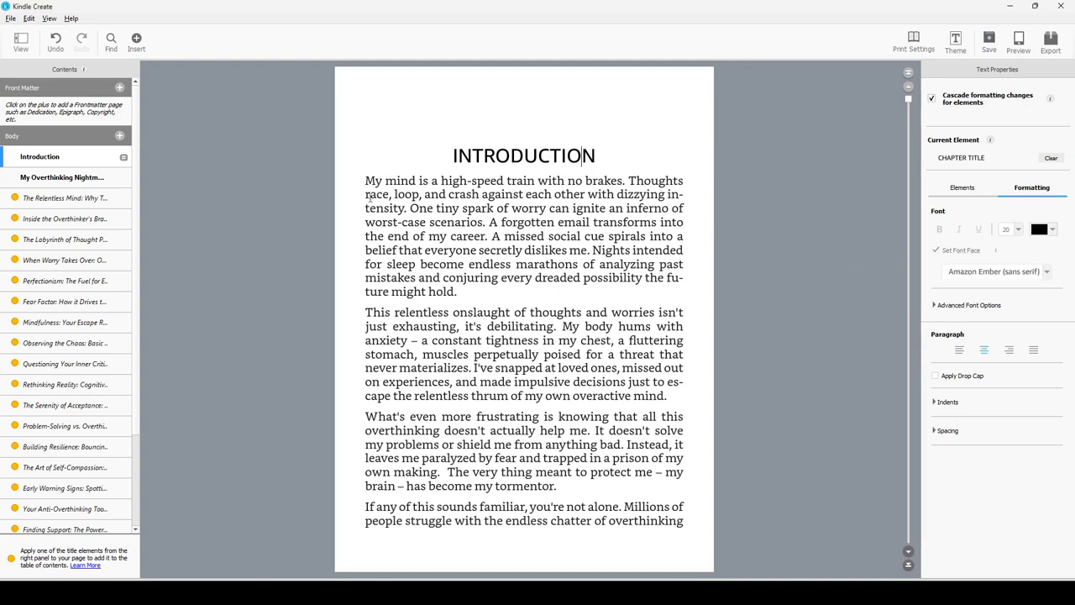
Step: Apply the Chapter Title element to the heading "The Relentless Mind: Why This Book Matters" in its section
click(50, 200)
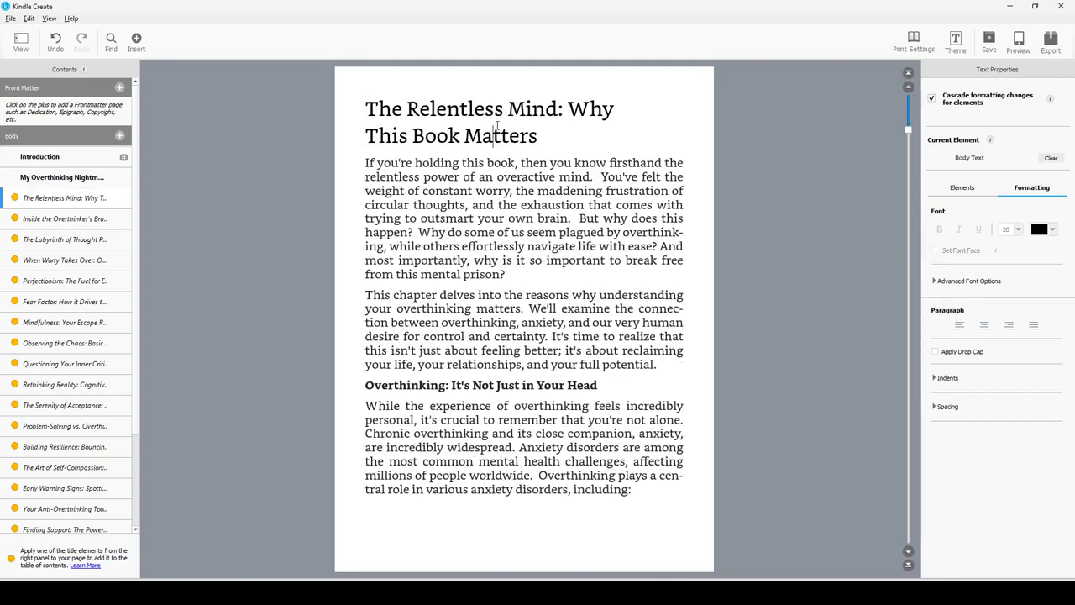
drag(365, 101, 538, 139)
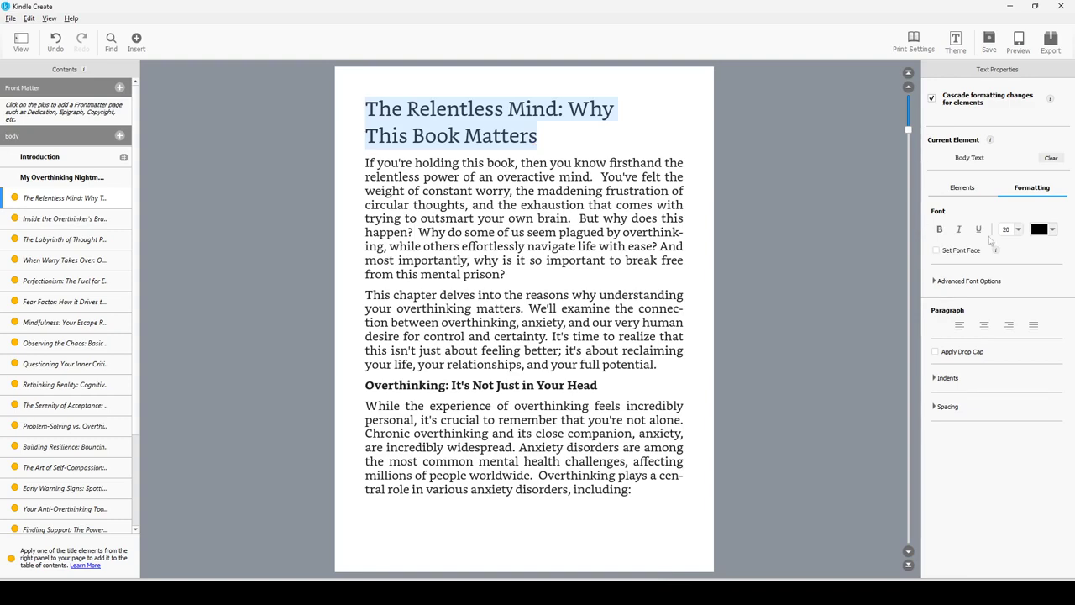
click(966, 191)
click(1014, 236)
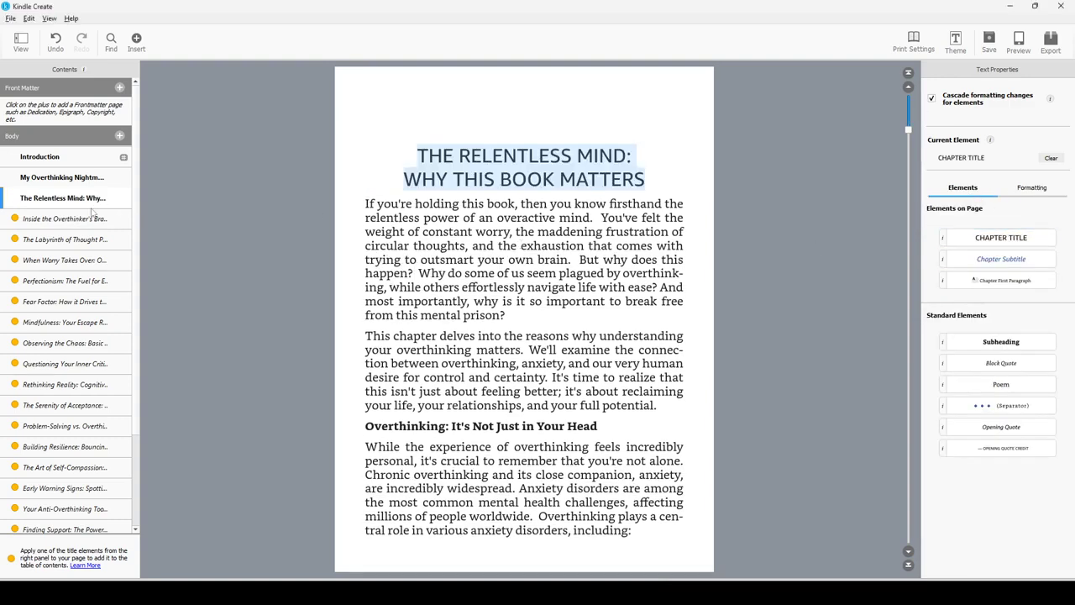
Step: Apply the Chapter Title element to the headings "Inside the Overthinker's Brain: The Science Explained" and "The Labyrinth of Thought Patterns: Identifying Yours"
click(67, 219)
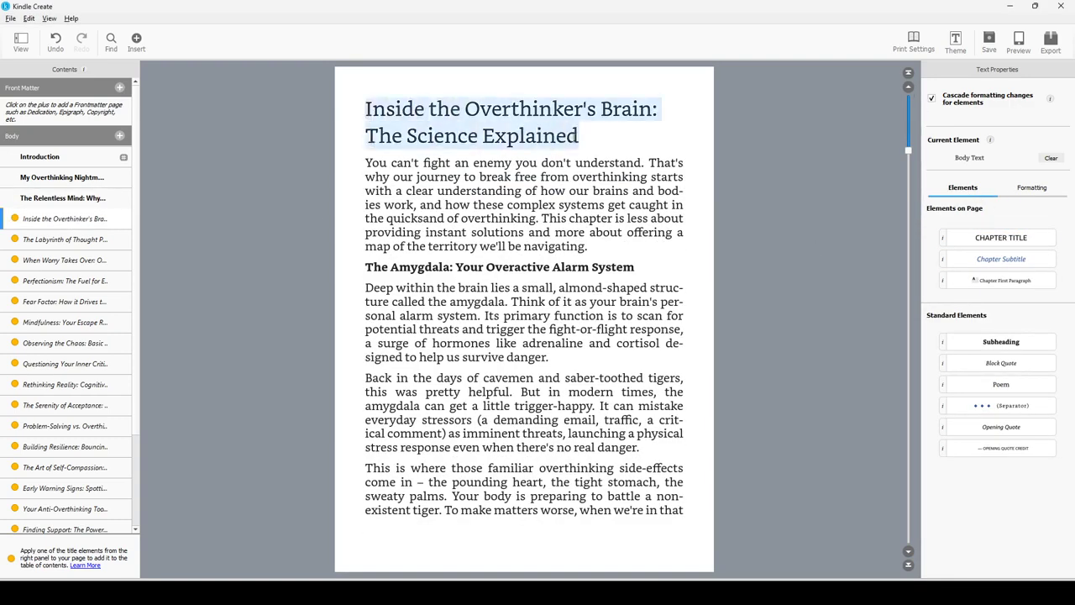
click(974, 239)
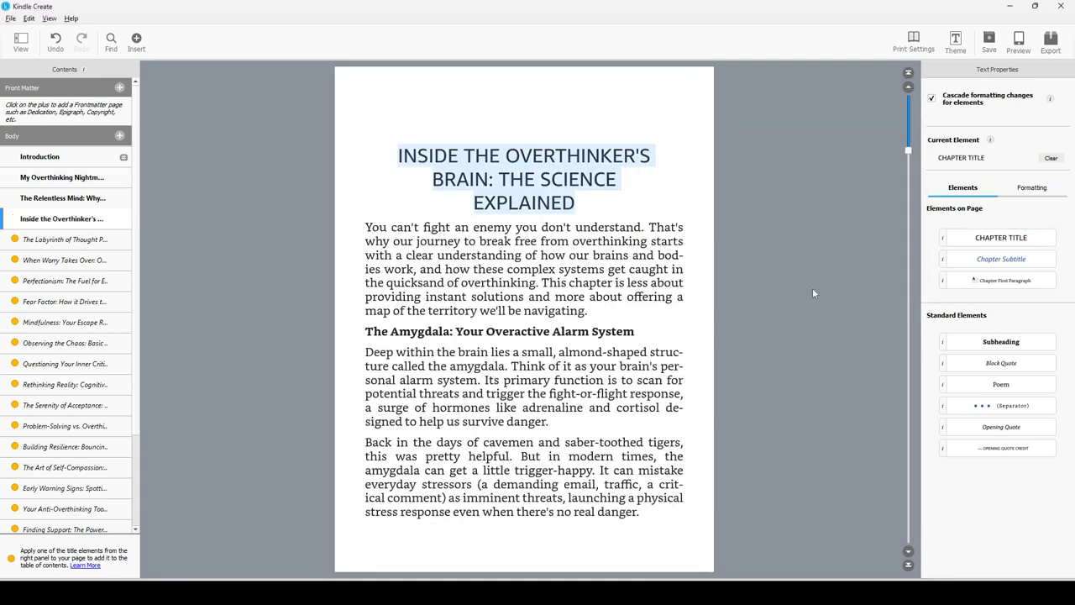
click(65, 239)
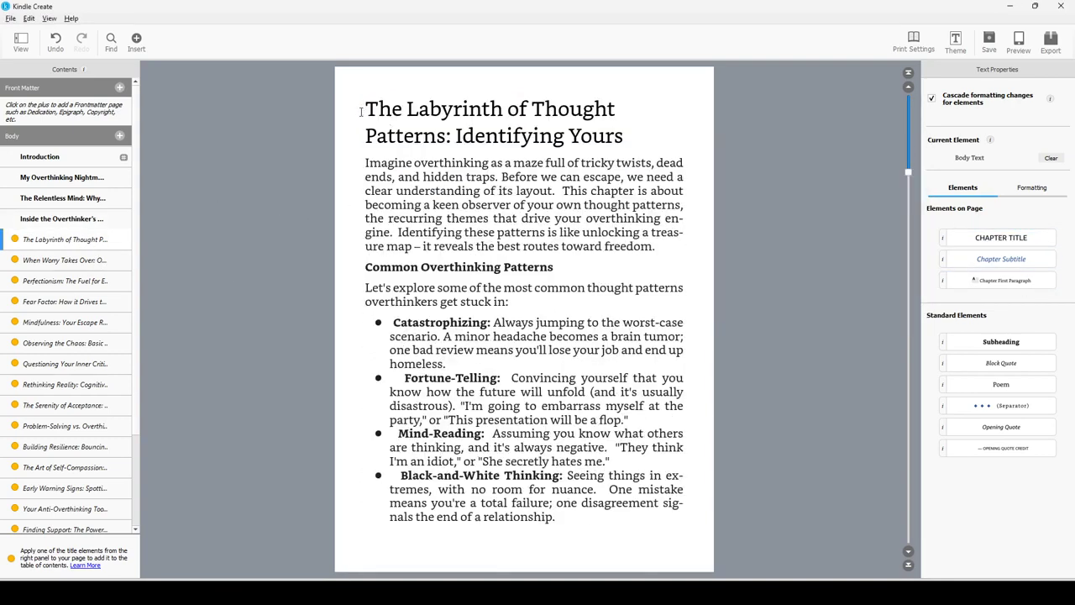
drag(366, 109, 625, 151)
click(1013, 243)
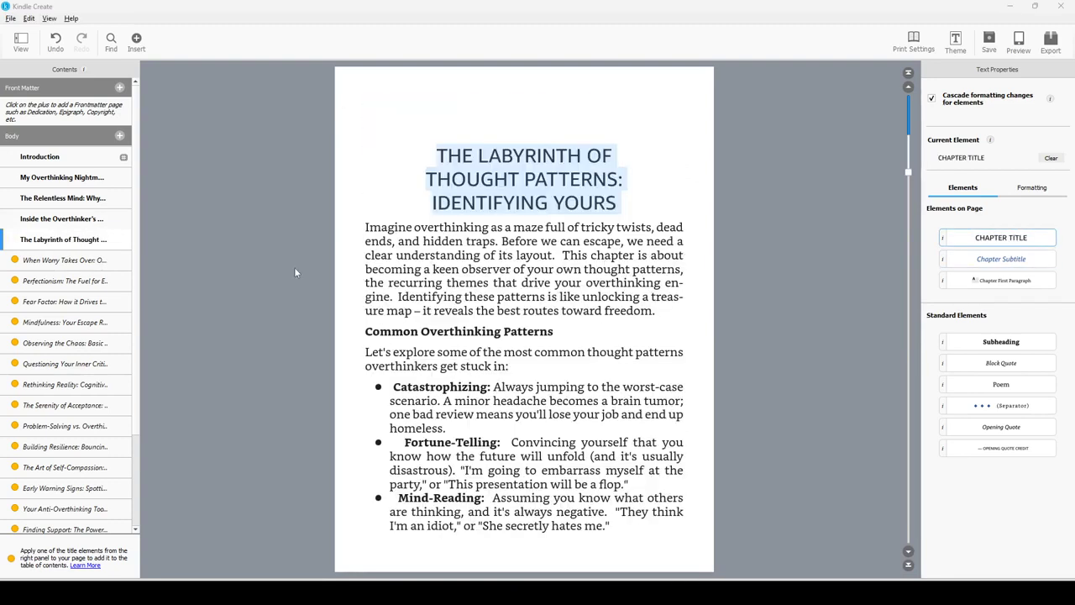
Step: Style the headings "When Worry Takes Over: Overthinking and Anxiety" and "Perfectionism: The Fuel for Endless Thinking" as chapter titles
click(89, 262)
drag(370, 114, 622, 146)
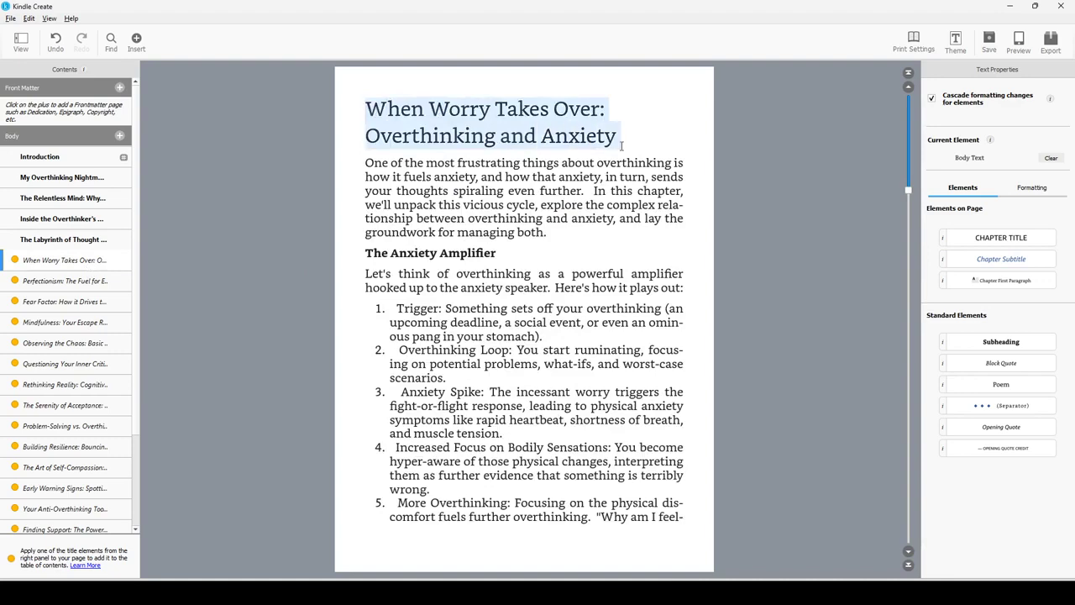
click(1000, 237)
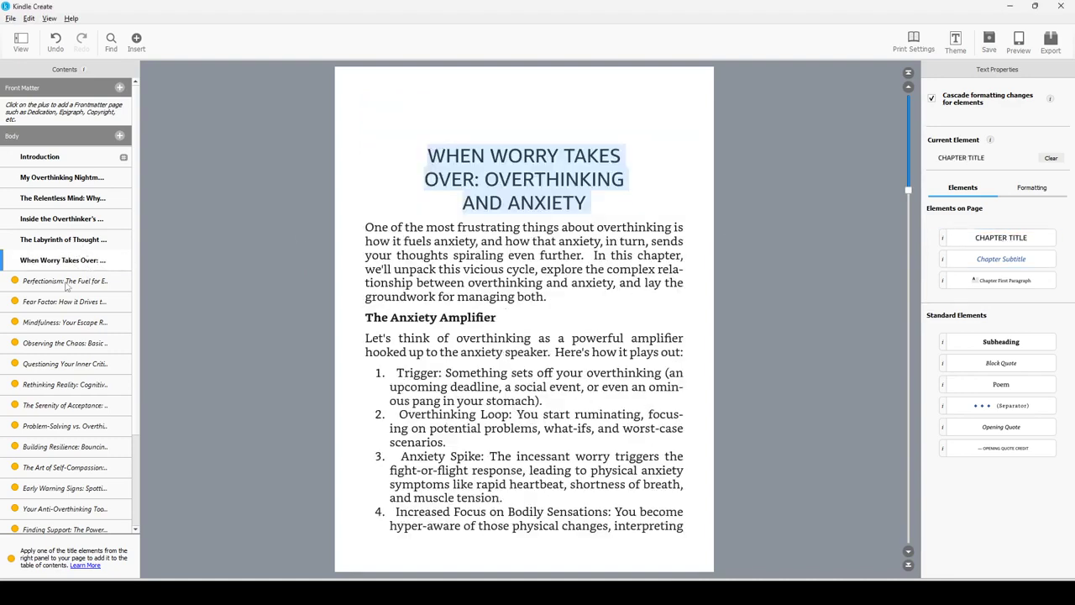
click(67, 286)
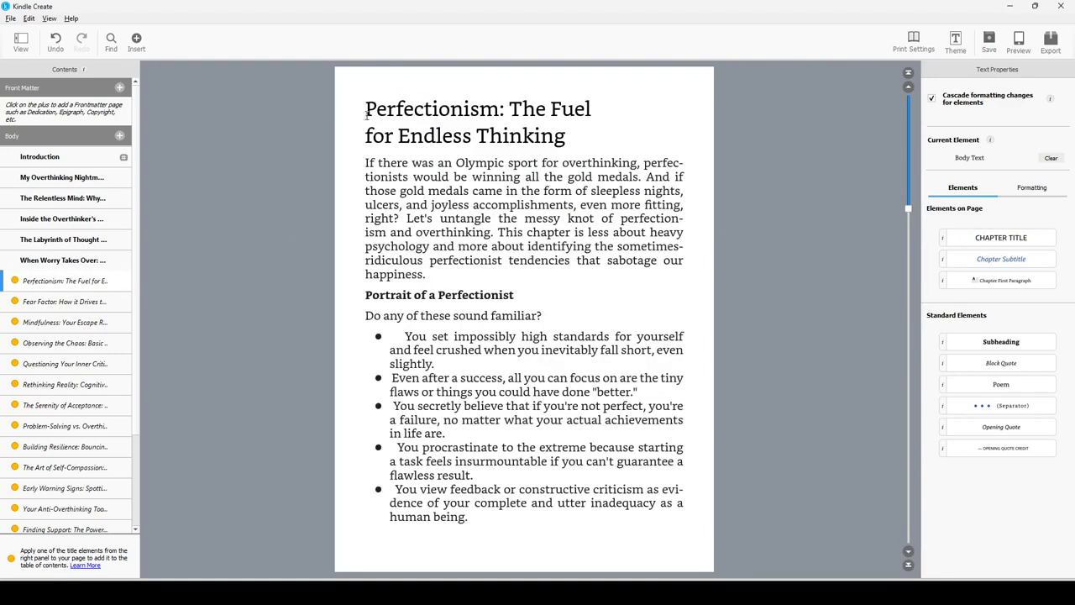
drag(366, 115, 580, 142)
click(1000, 238)
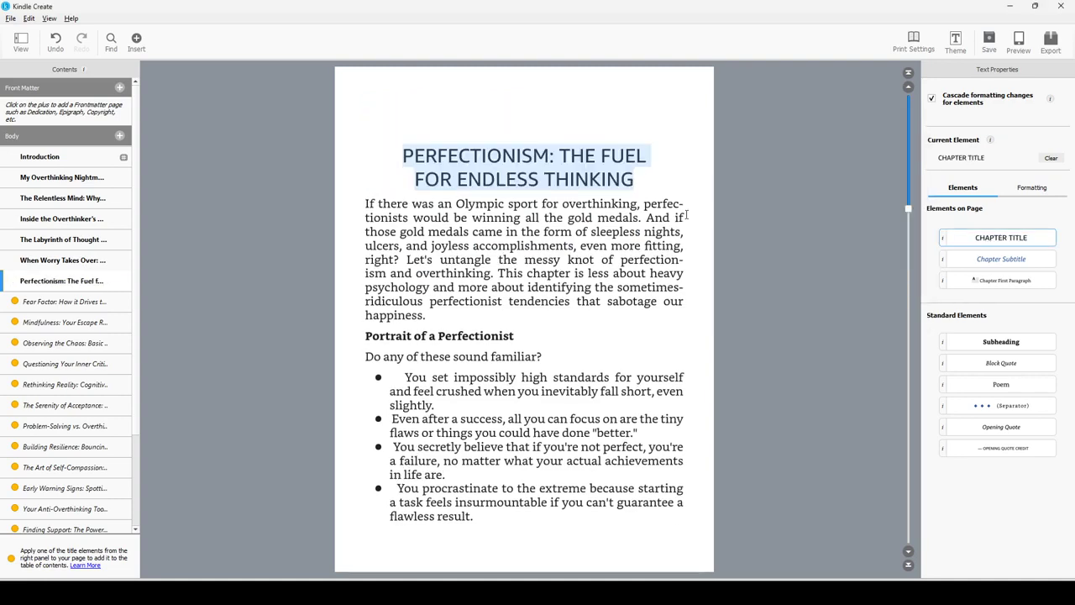
Step: Apply the Chapter Title element to "Fear Factor: How it Drives the Overthinking Engine" and "Mindfulness: Your Escape Route Starts Here"
click(72, 301)
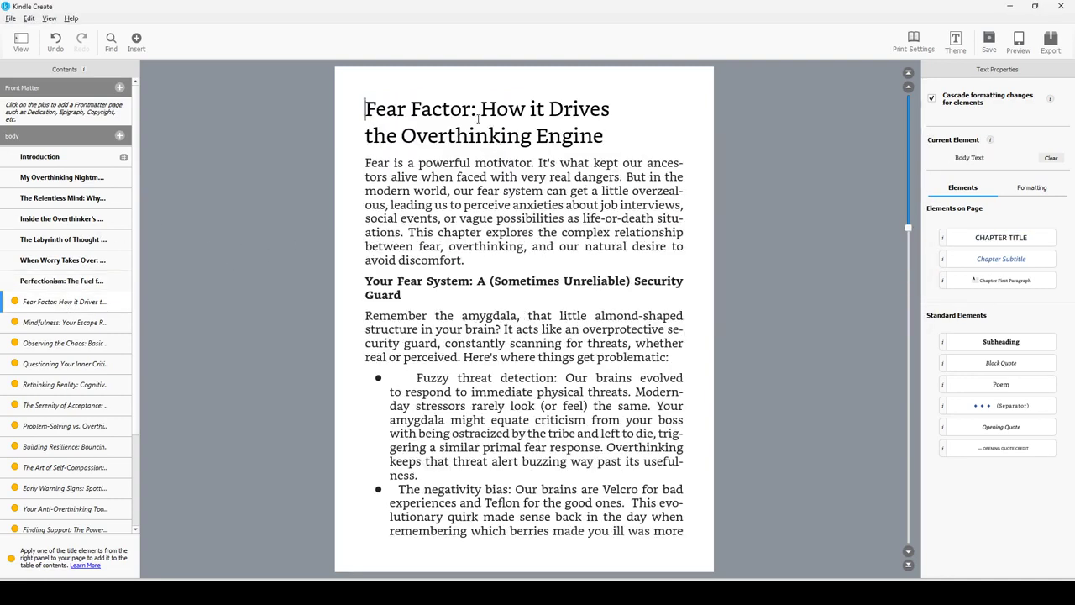
drag(367, 109, 602, 135)
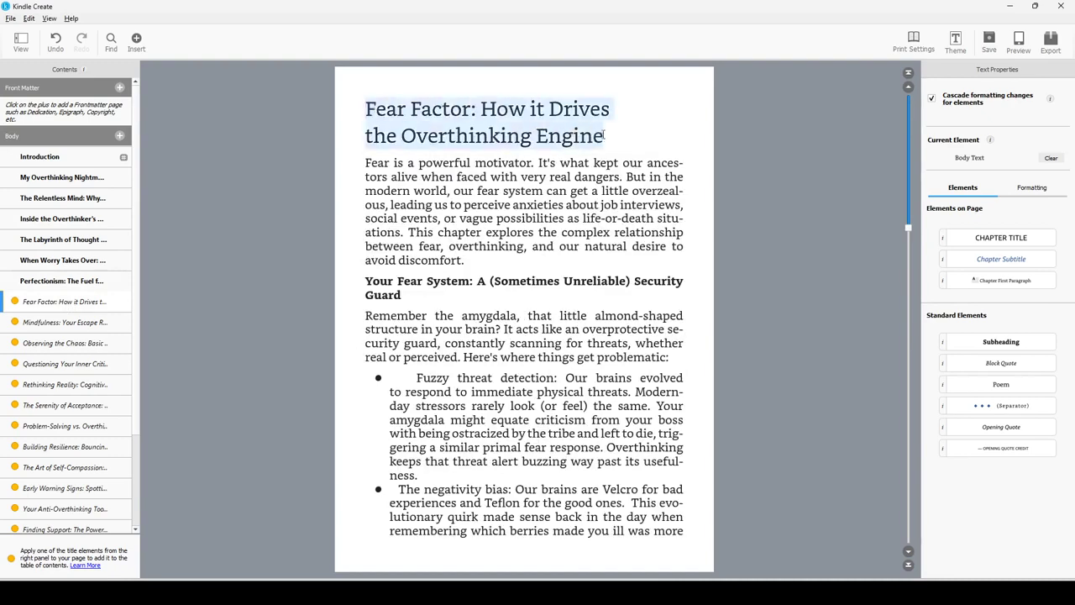
click(1000, 237)
click(74, 324)
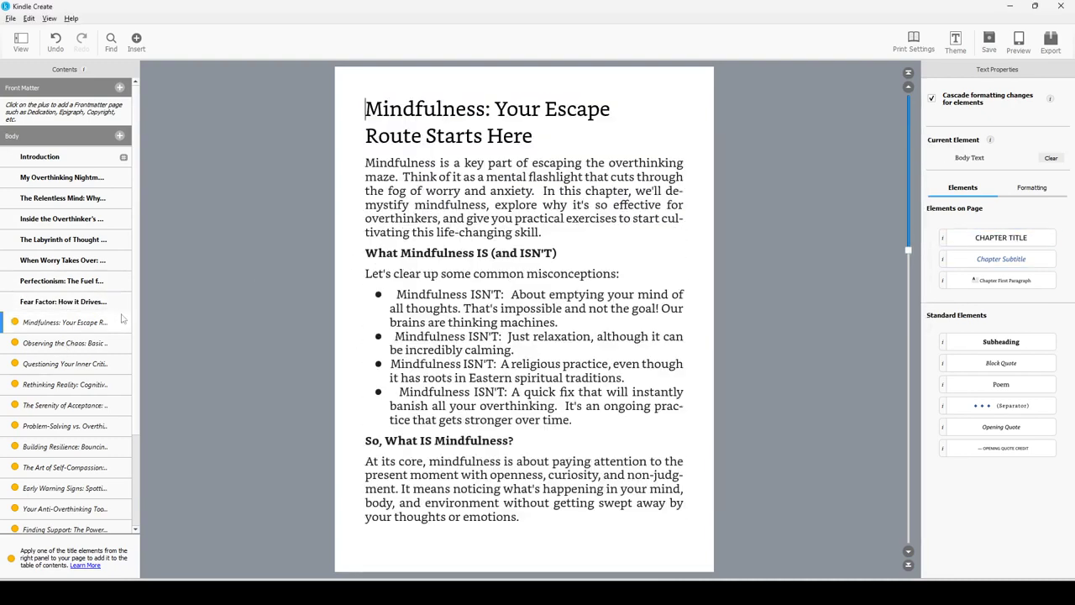
drag(357, 117, 535, 136)
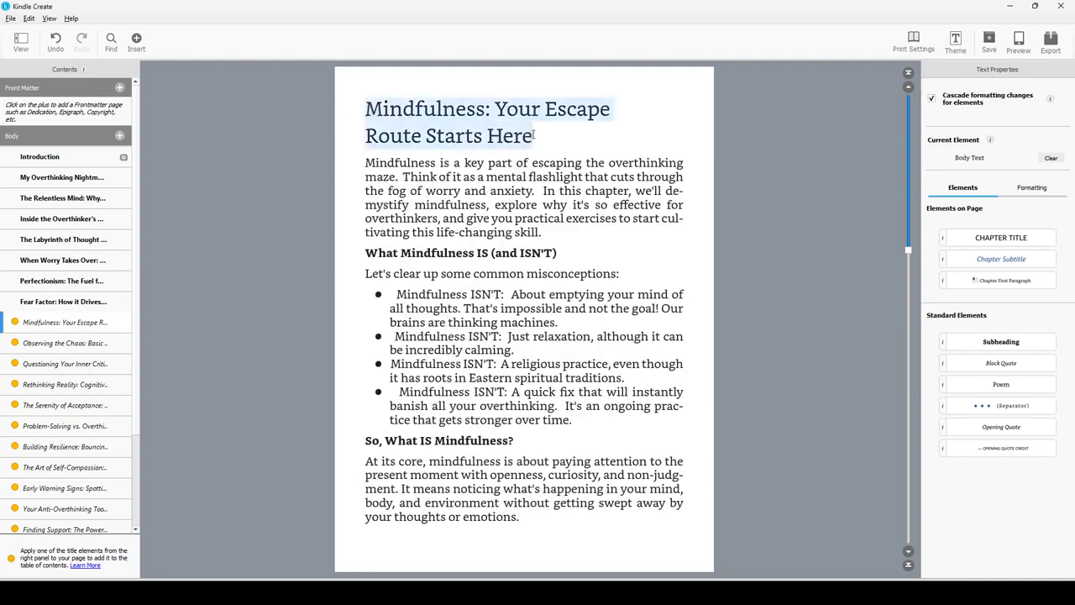
click(1000, 238)
Step: Style the headings "Observing the Chaos: Basic Mindfulness Practices" and "Questioning Your Inner Critic: Challenging Overthinking" as chapter titles
click(65, 351)
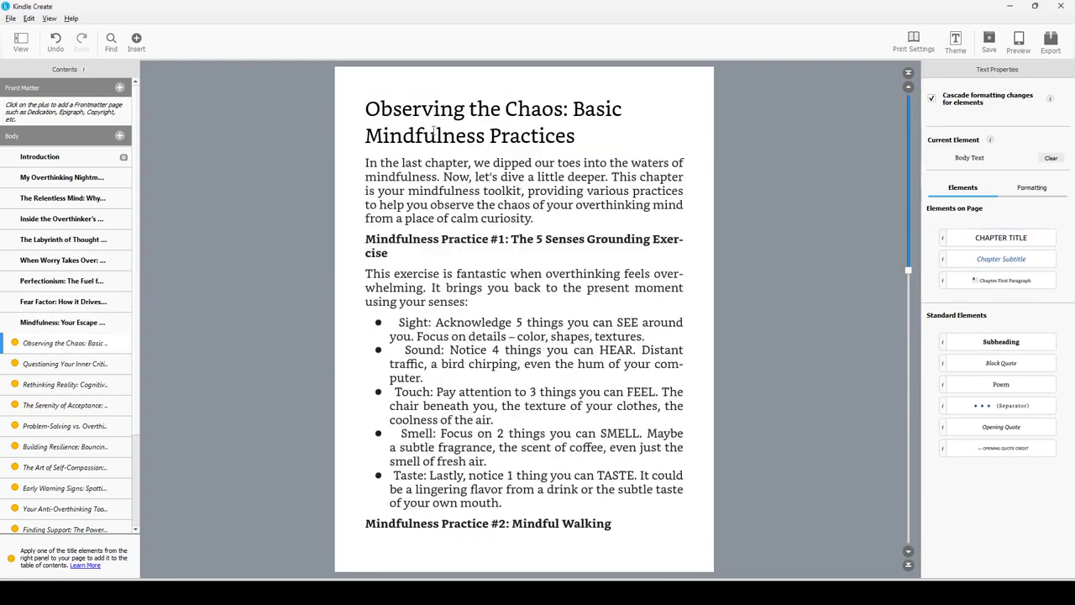
drag(365, 109, 576, 136)
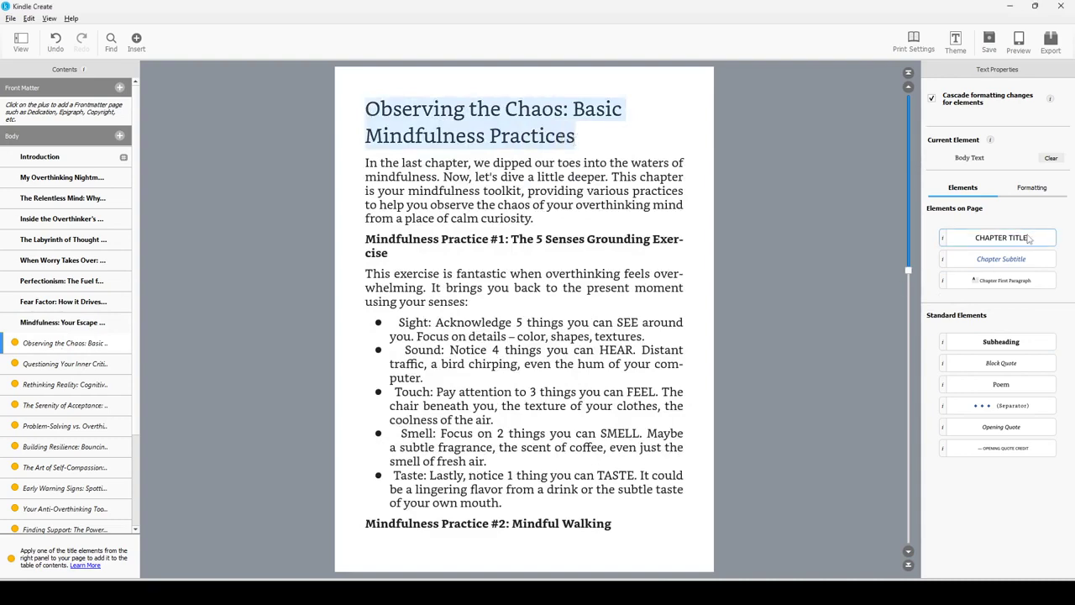
click(1000, 237)
click(65, 364)
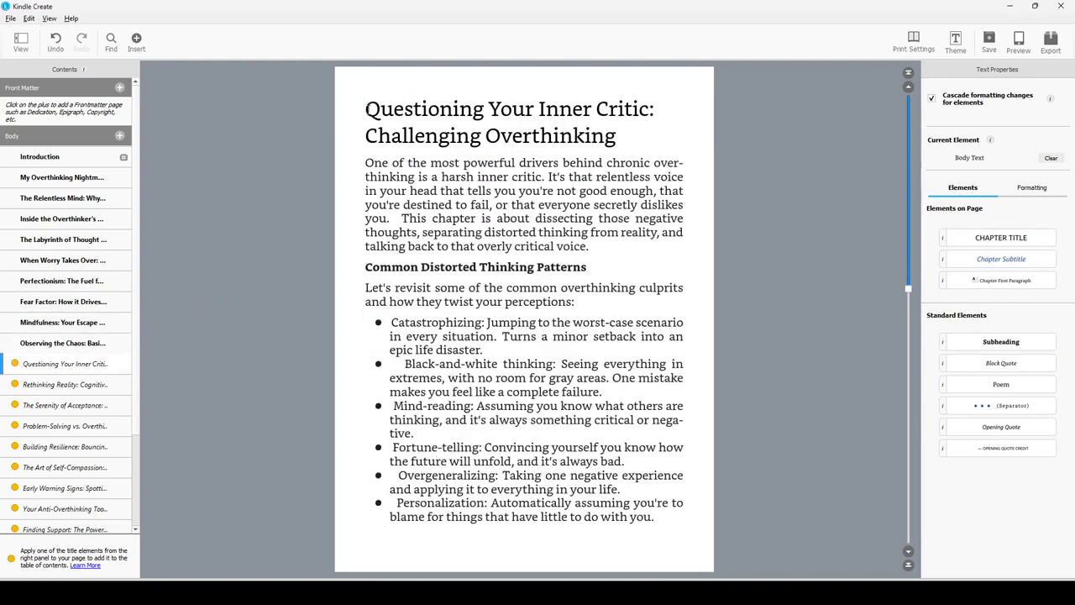
drag(365, 109, 596, 141)
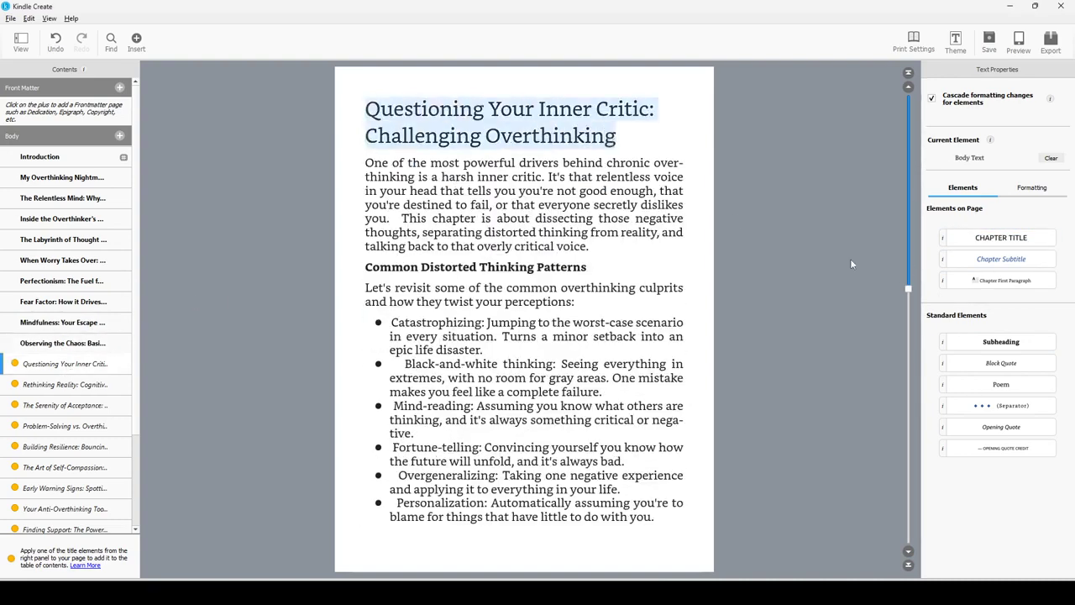
click(1000, 238)
Step: Apply the Chapter Title element to "Rethinking Reality: Cognitive Restructuring Techniques" and "The Serenity of Acceptance: Letting Go of Control"
click(100, 383)
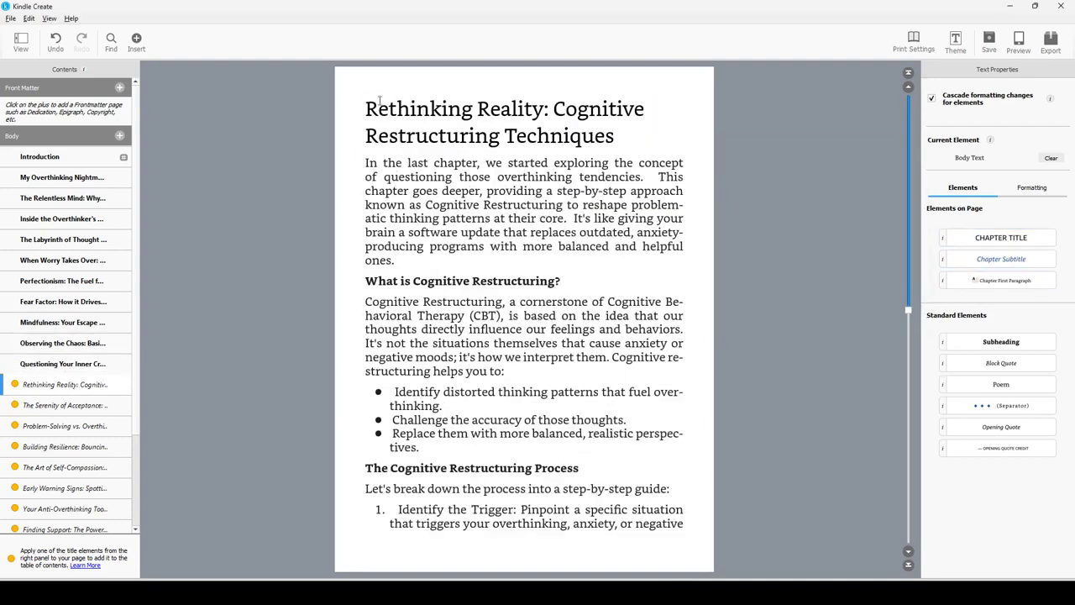
drag(365, 109, 615, 143)
click(1001, 237)
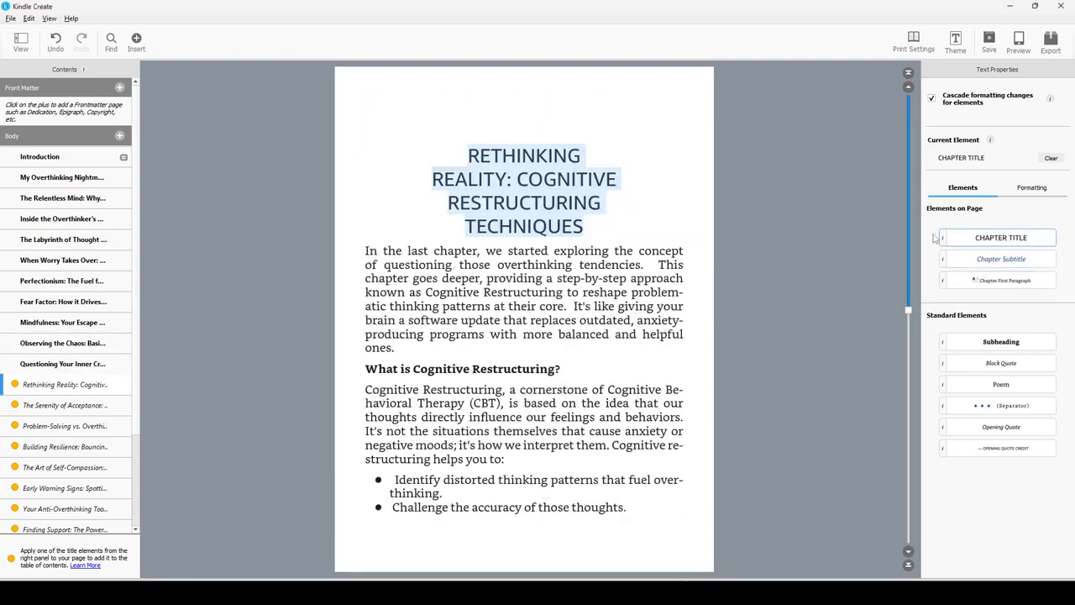
click(70, 410)
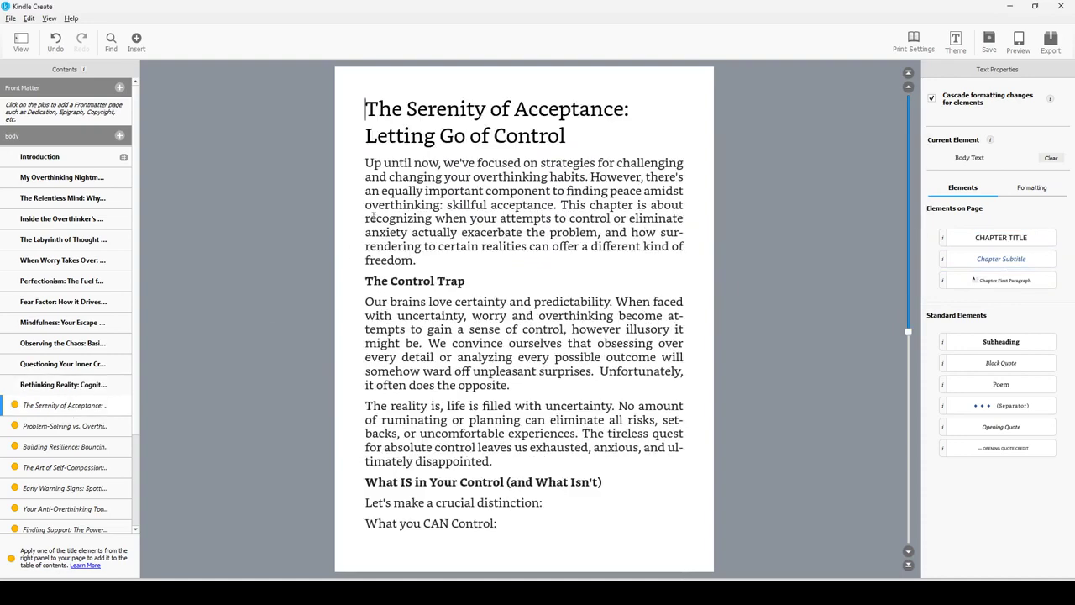
drag(370, 120, 563, 139)
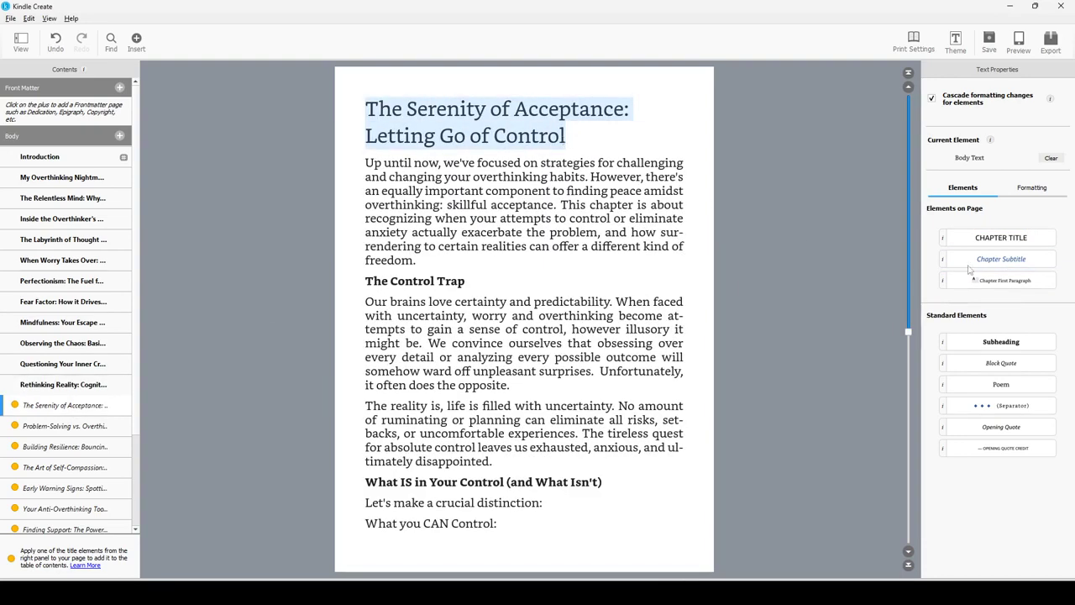
click(1000, 238)
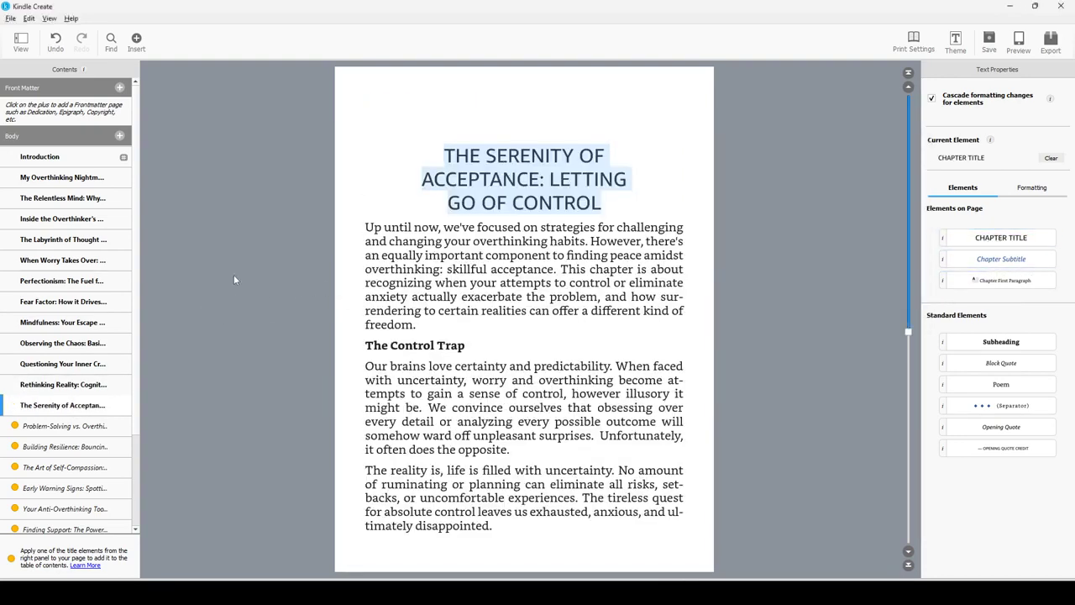
Step: Style the headings "Problem-Solving vs. Overthinking: Knowing the Difference" and "Building Resilience: Bouncing Back from Thought Traps" as chapter titles
click(59, 428)
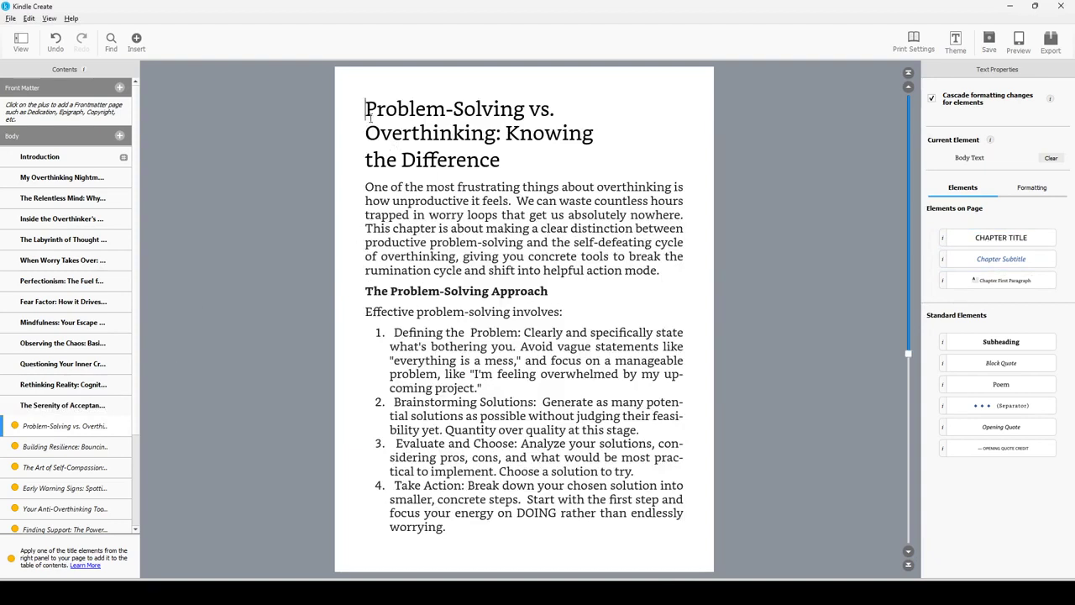
drag(367, 107, 504, 161)
click(1001, 236)
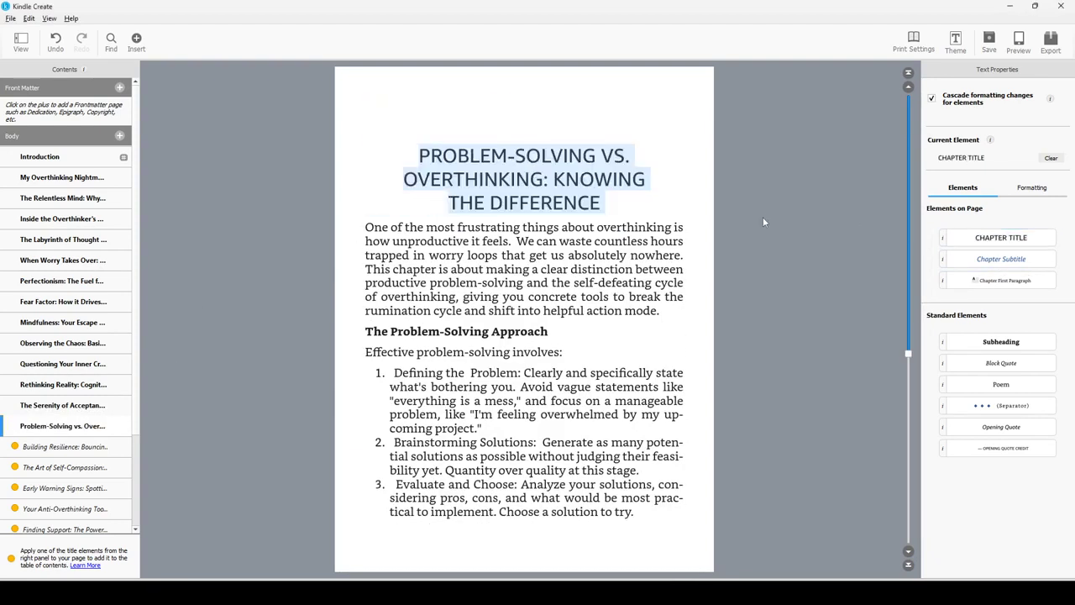
click(97, 445)
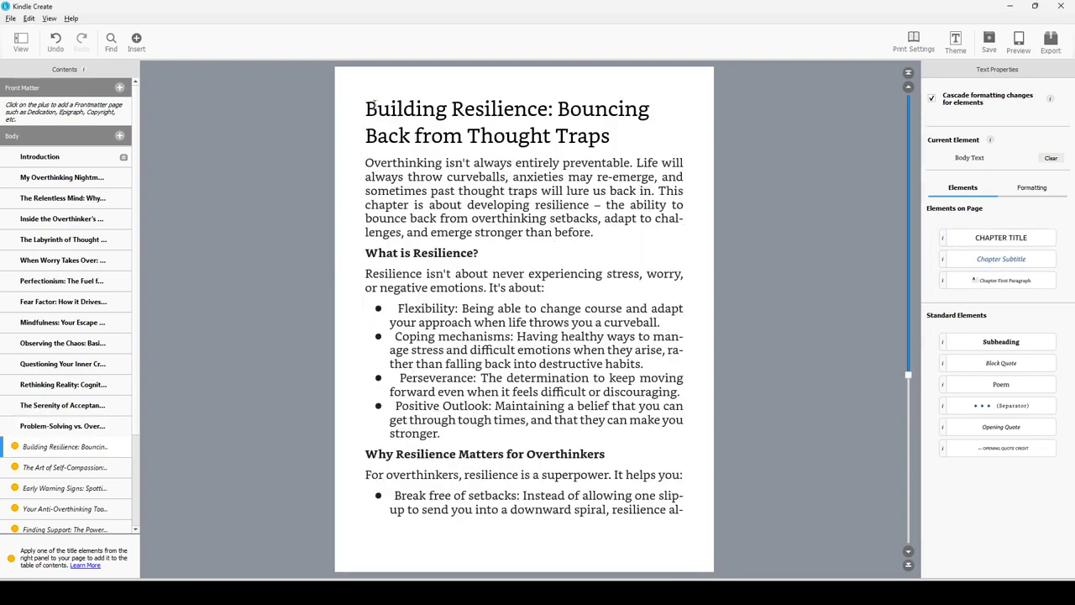
drag(364, 108, 623, 138)
click(1001, 237)
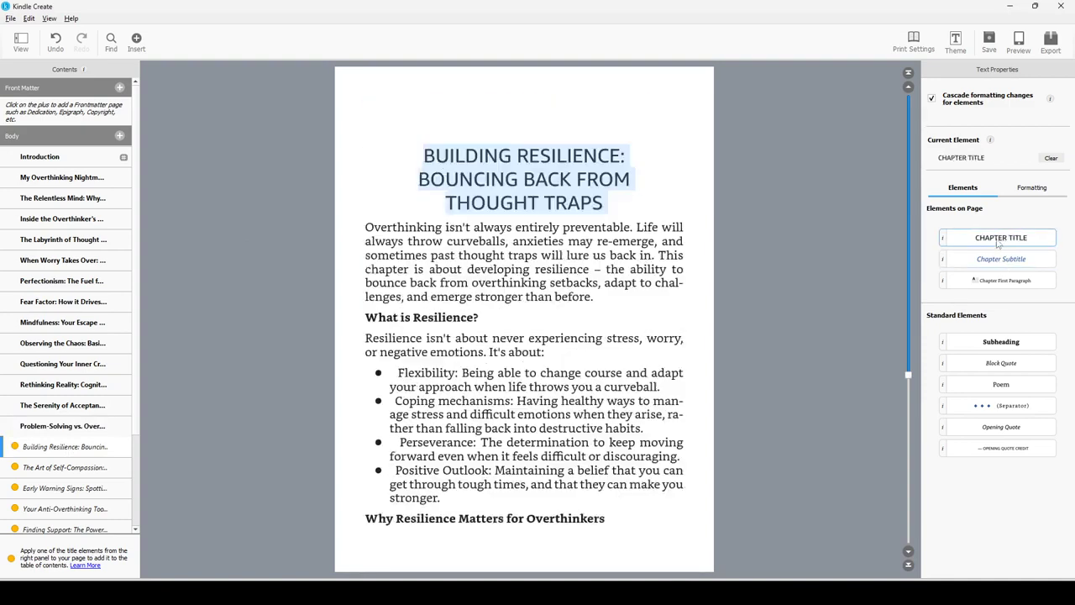
Step: Apply the Chapter Title element to "The Art of Self-Compassion: Being Kind When it Counts" and "Early Warning Signs: Spotting Relapse Before it Happens"
click(65, 467)
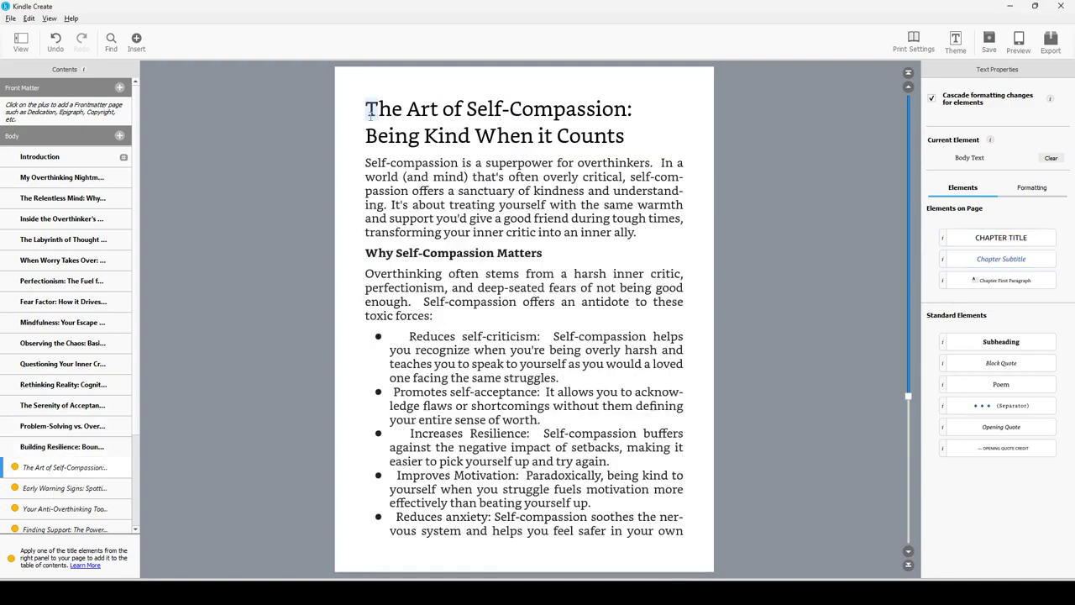
drag(367, 110, 623, 139)
click(1001, 237)
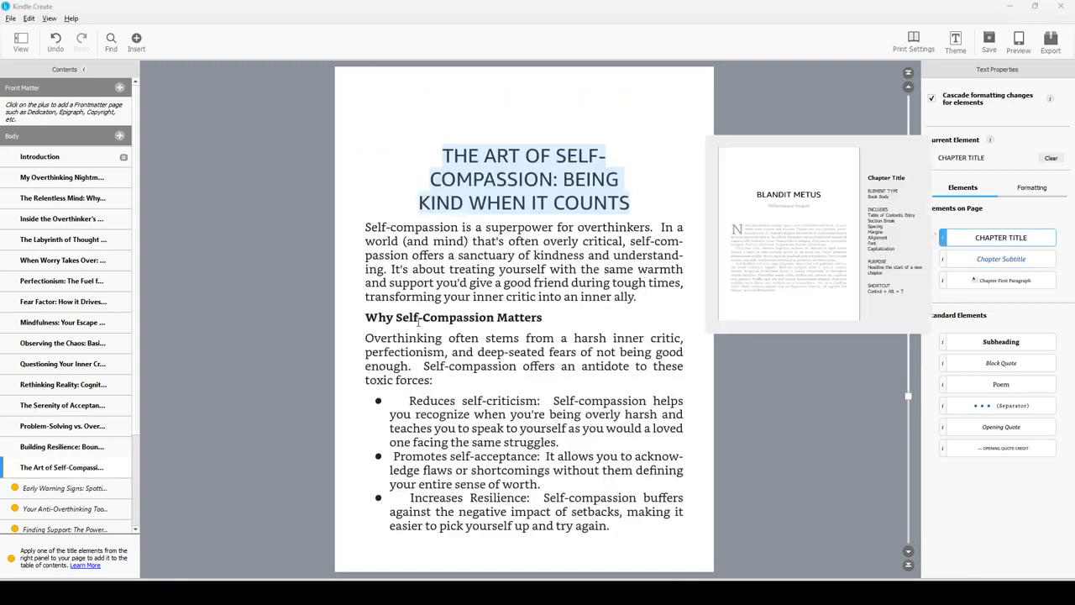
click(64, 488)
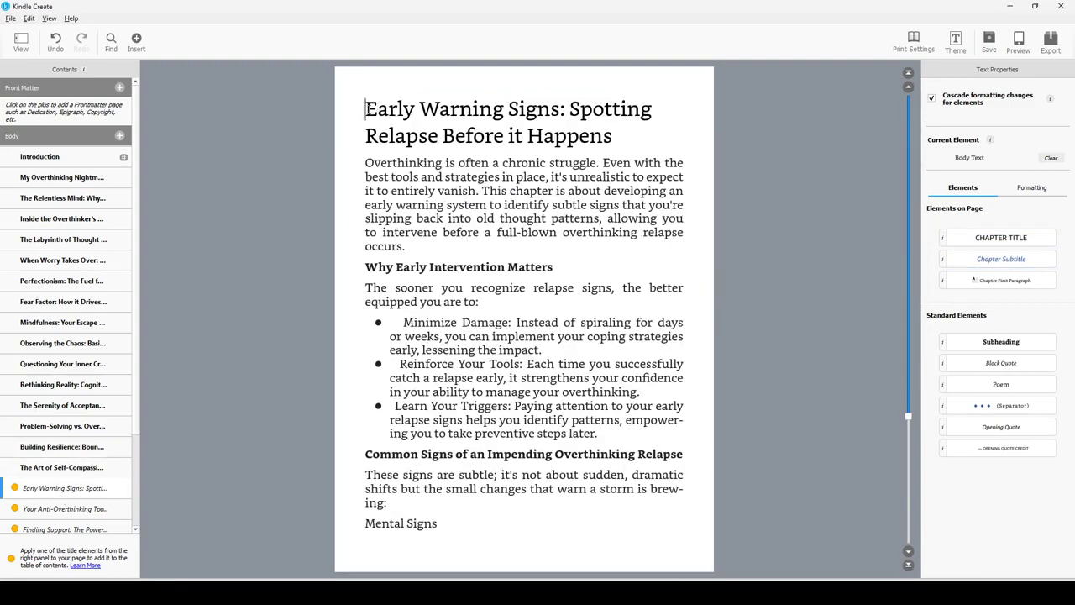
drag(367, 110, 613, 138)
click(1001, 237)
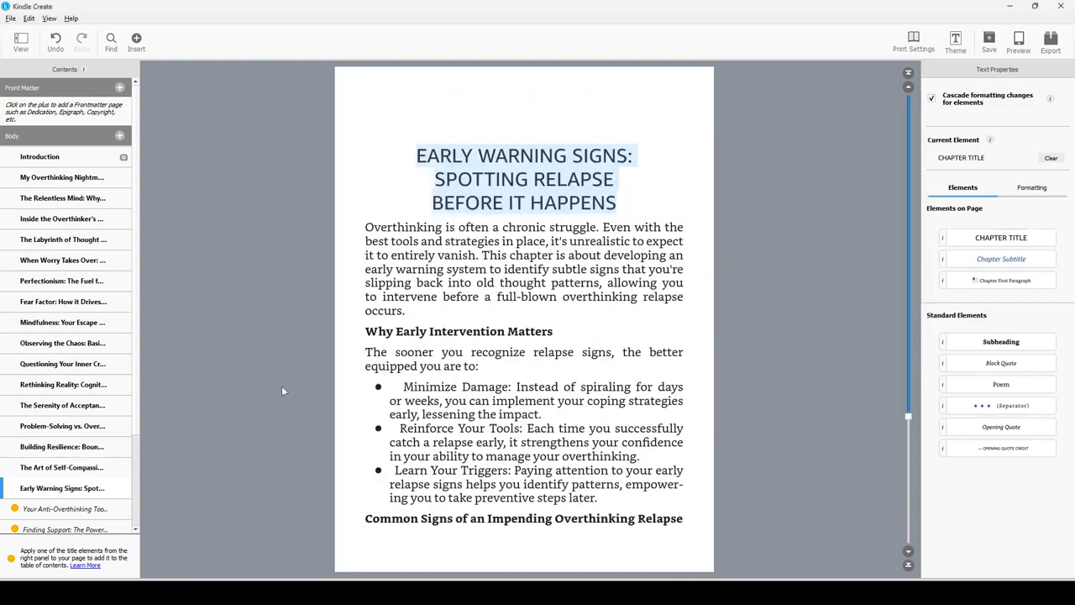
Step: Style the headings "Your Anti-Overthinking Toolkit: Strategies for Every Day" and "Finding Support: The Power of Community" as chapter titles
click(71, 508)
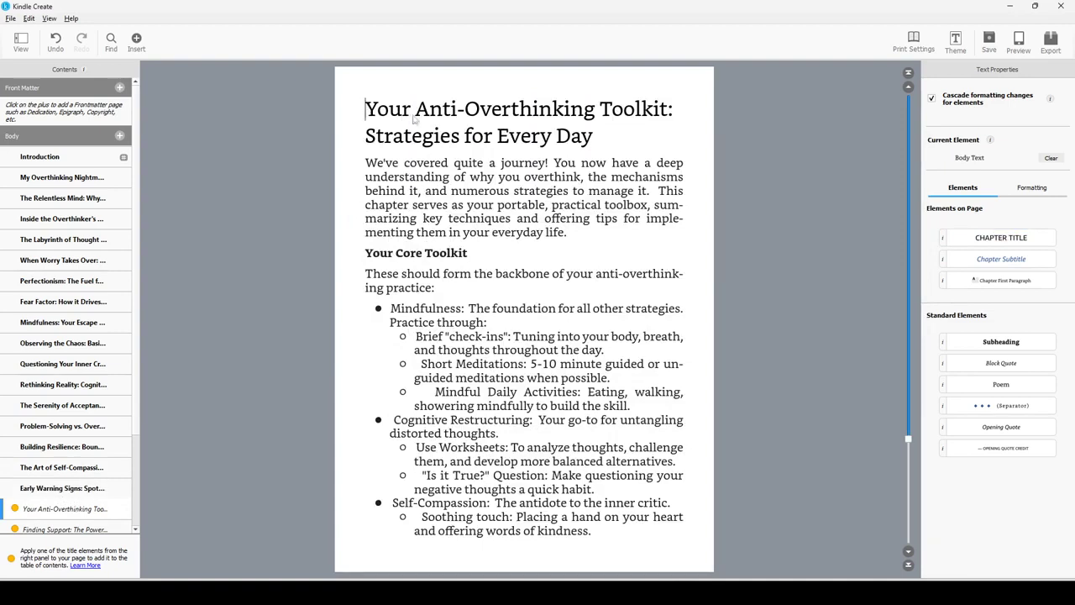
drag(592, 139, 366, 108)
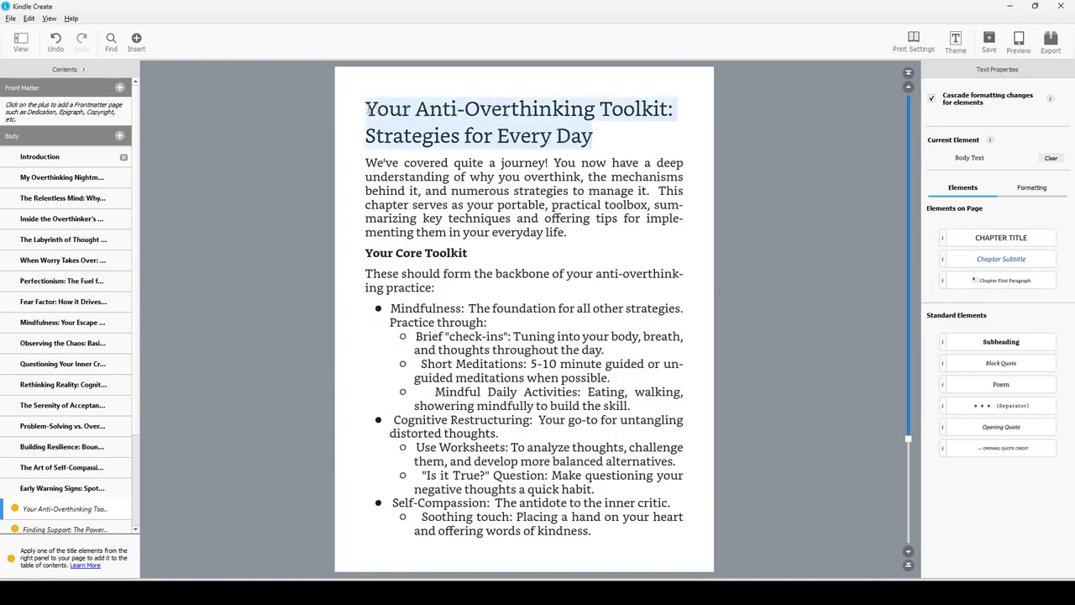
click(974, 238)
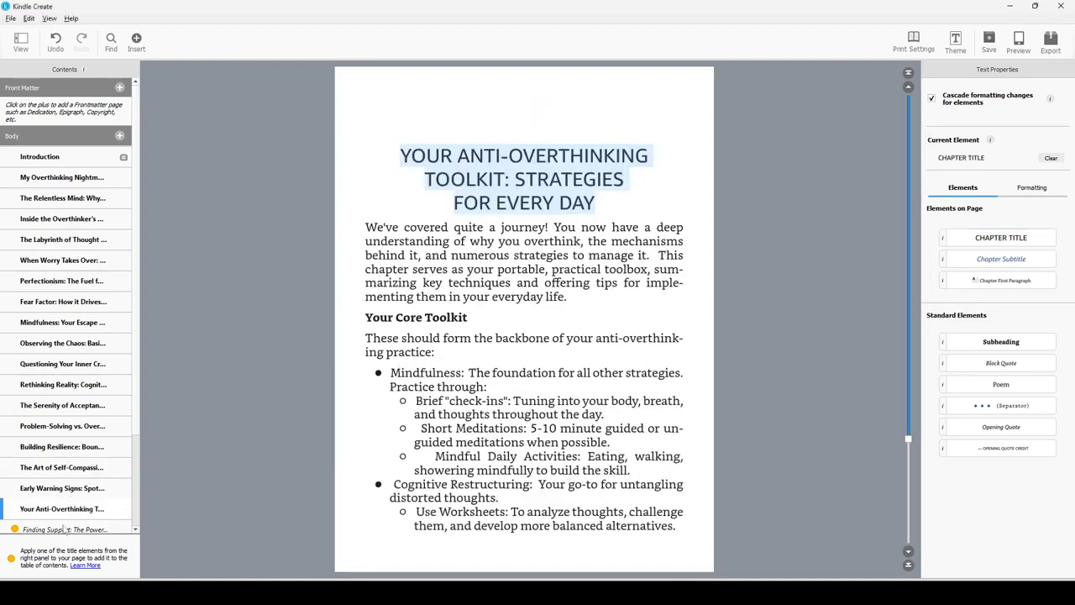
click(65, 529)
drag(366, 109, 566, 143)
click(994, 242)
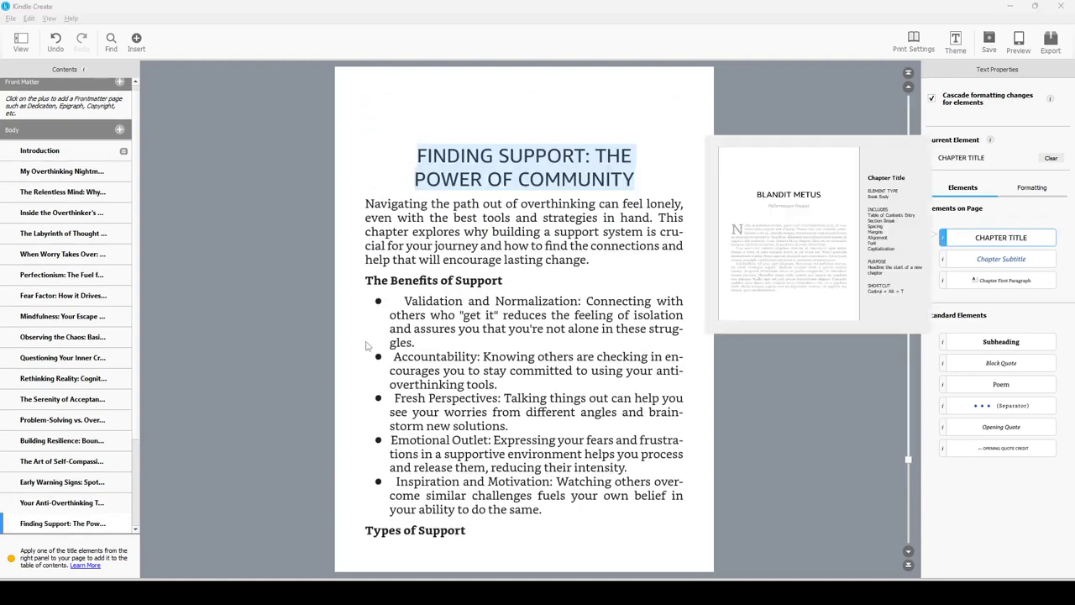
Step: Style the headings "Life Beyond the Maze: The Gifts of Less Worry" and "Embracing the Present: A New Way of Being" as chapter titles
scroll(64, 454, down, 3)
click(80, 436)
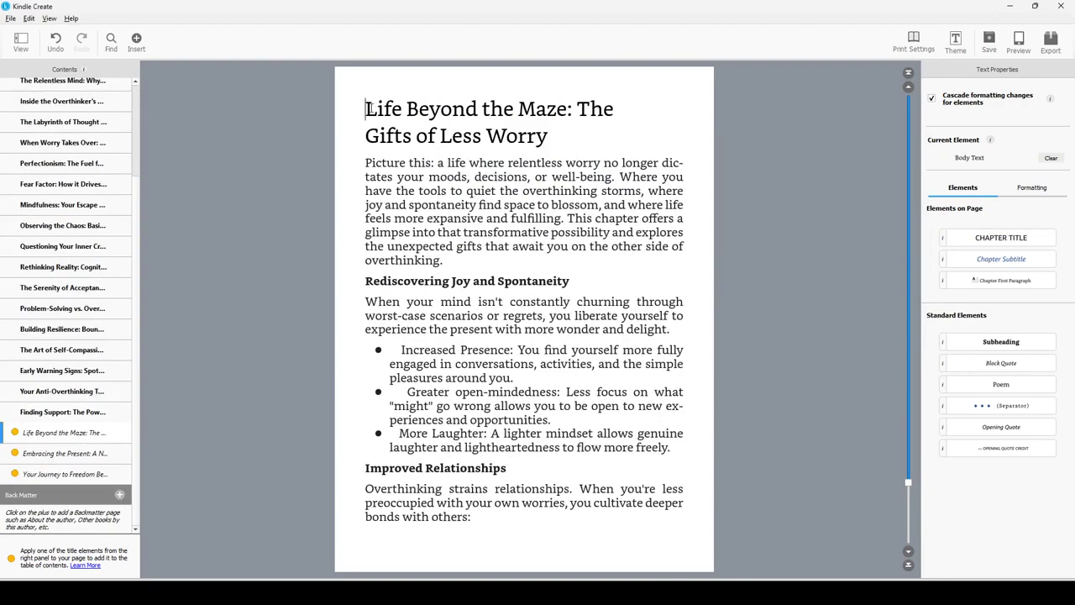
drag(366, 110, 538, 130)
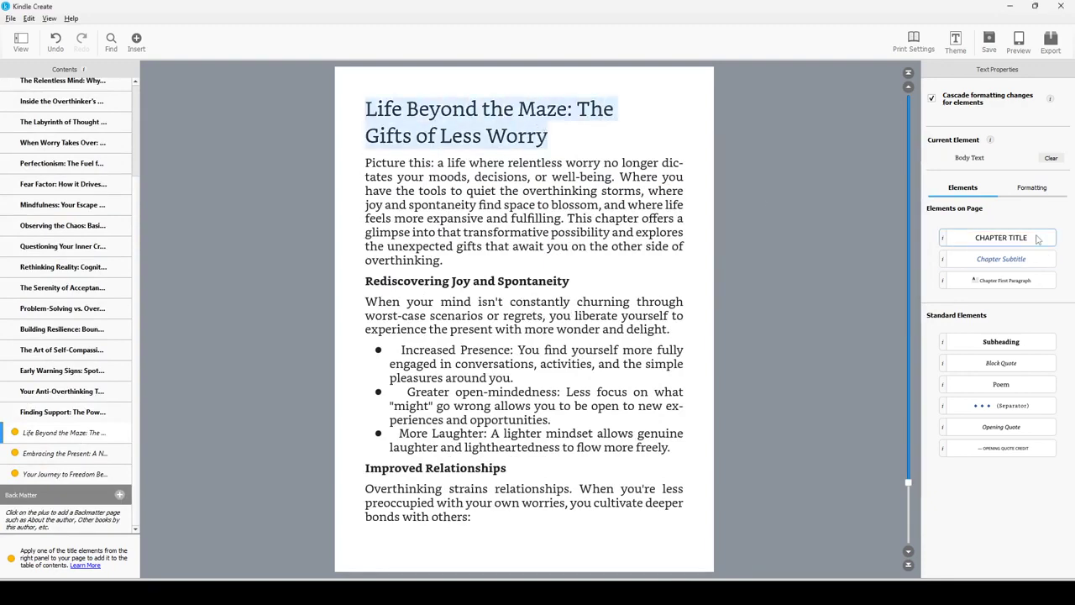
click(1000, 237)
scroll(58, 503, down, 3)
click(74, 456)
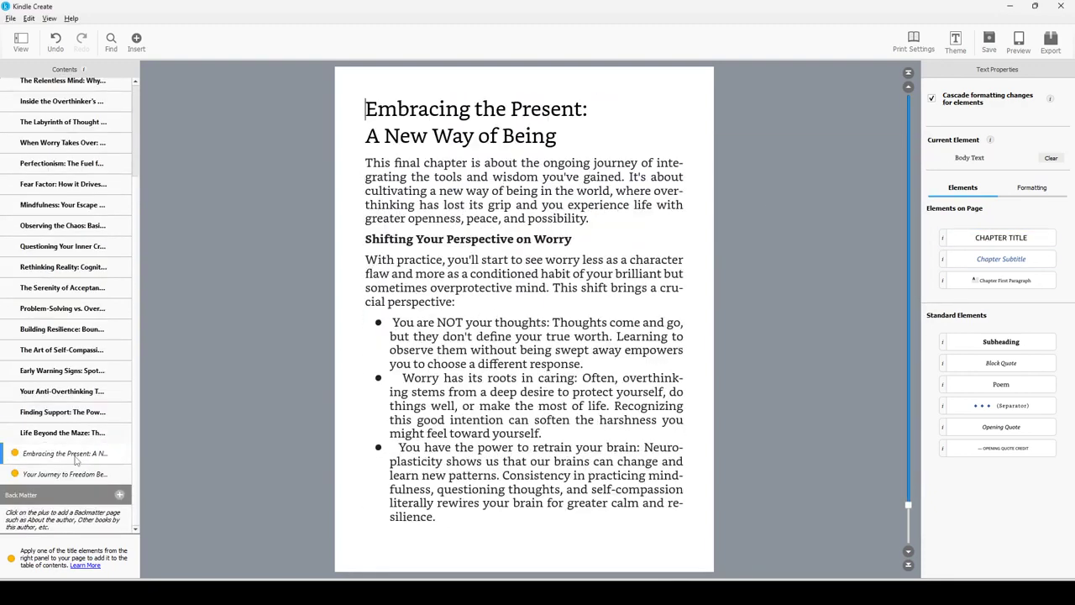
drag(367, 109, 553, 141)
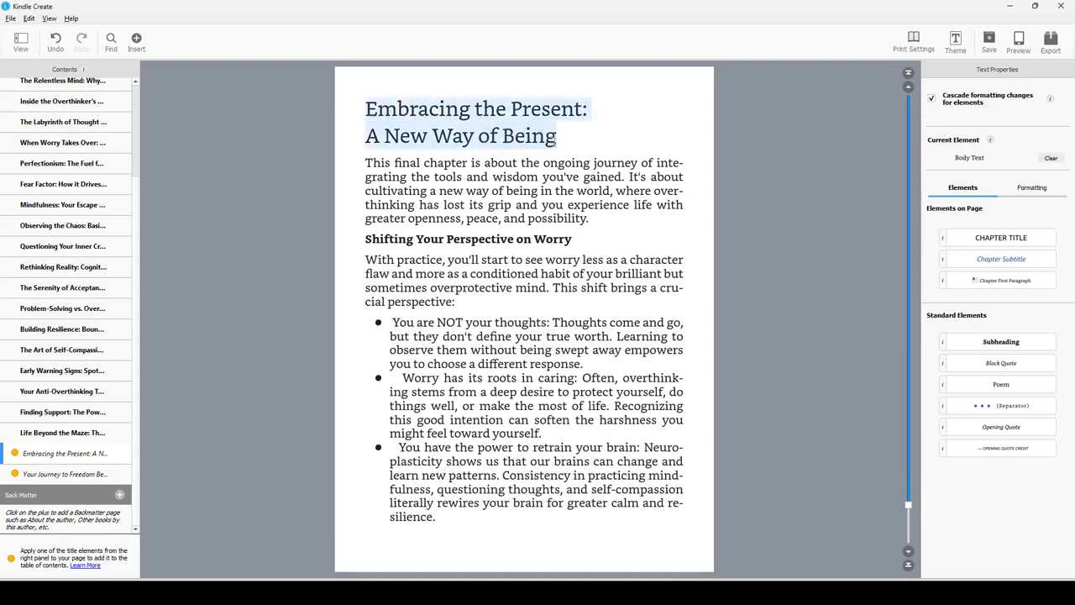
click(979, 237)
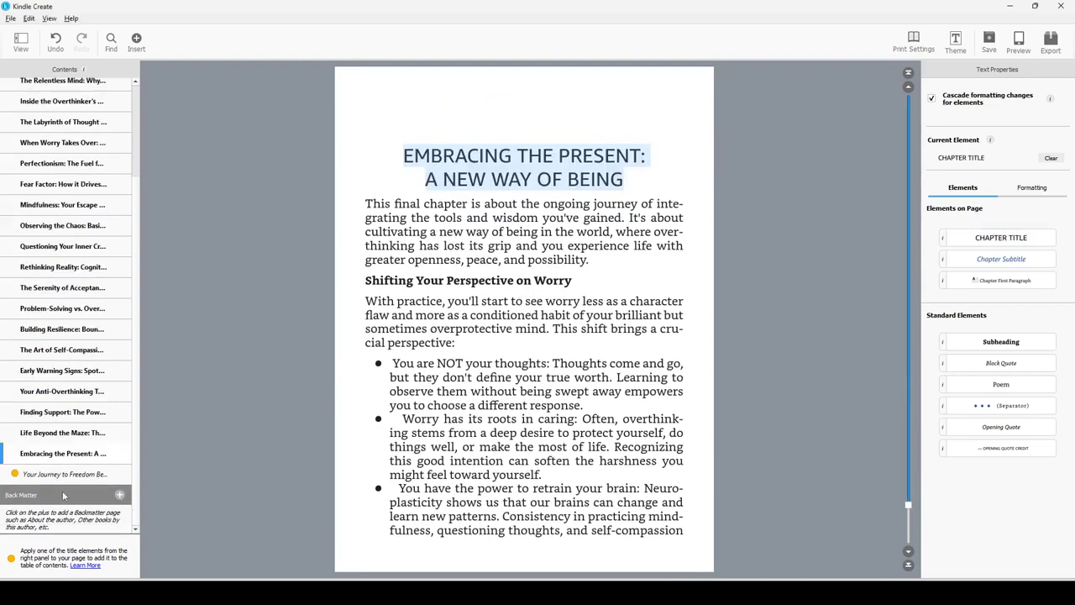
Step: Apply the Chapter Title element to the last body heading, "Your Journey to Freedom Begins Now"
click(84, 474)
drag(366, 109, 481, 140)
click(1000, 238)
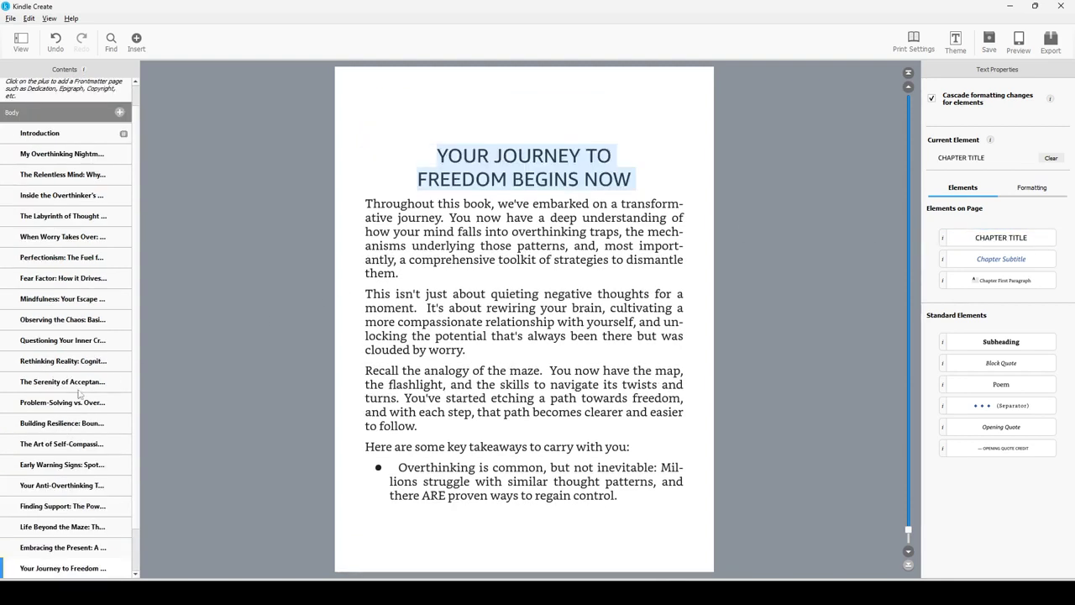
scroll(76, 437, down, 1)
scroll(76, 394, up, 2)
Step: Review the page layout from the Introduction through the opening of "The Relentless Mind: Why This Book Matters"
click(65, 161)
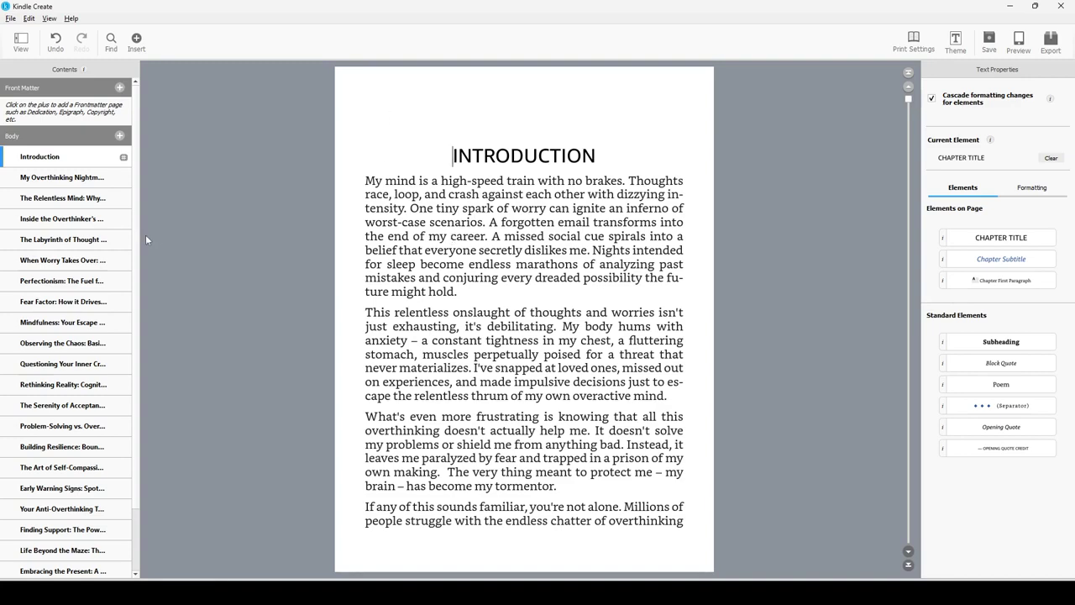
click(84, 179)
click(74, 163)
key(Page_Down)
key(Page_Down)
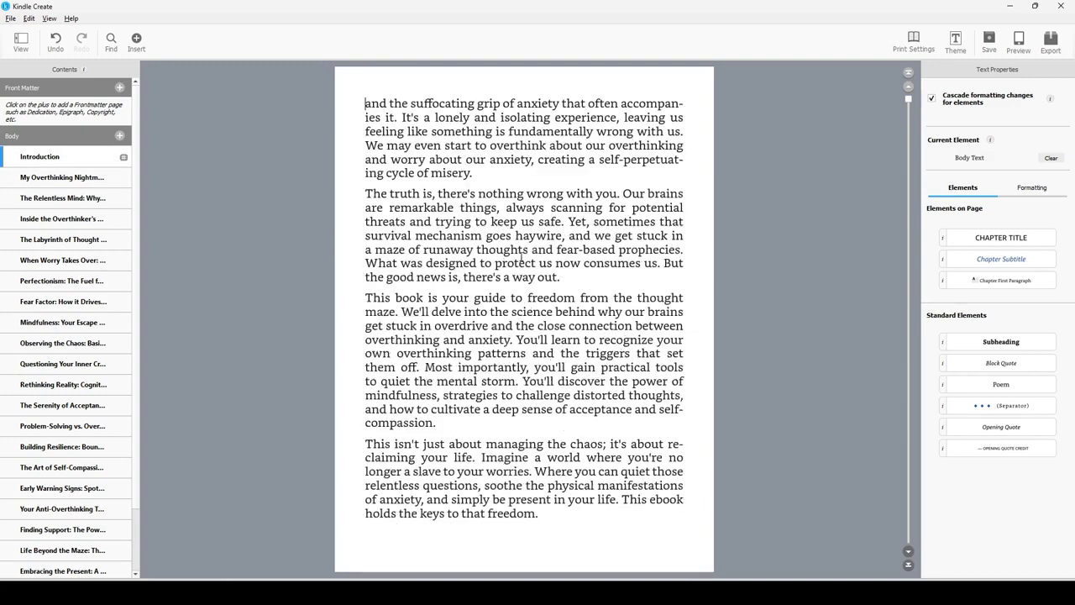
key(Page_Down)
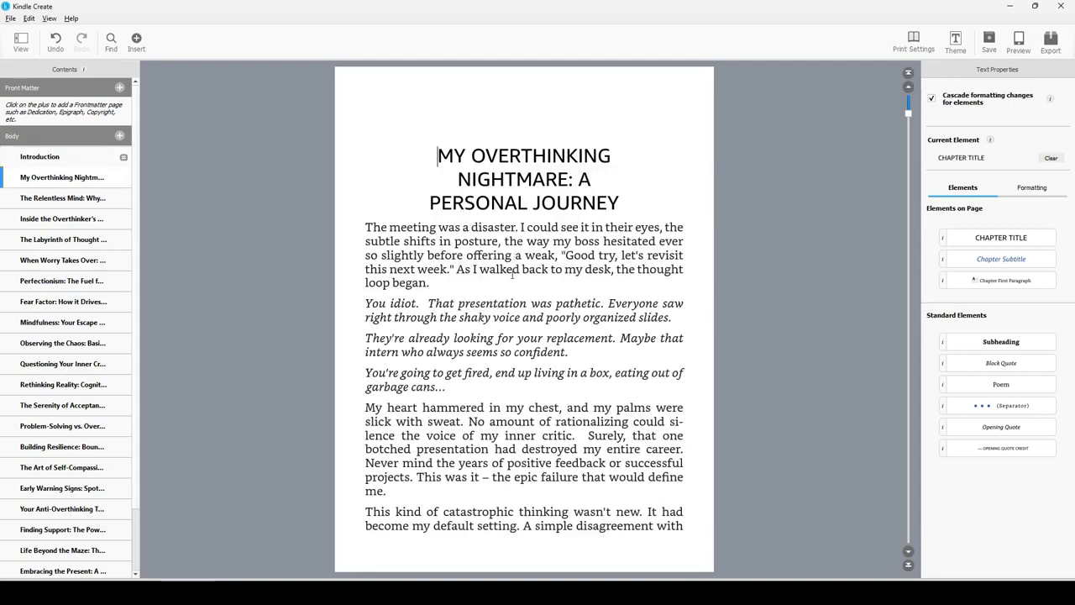
key(Page_Down)
key(Page_Down)
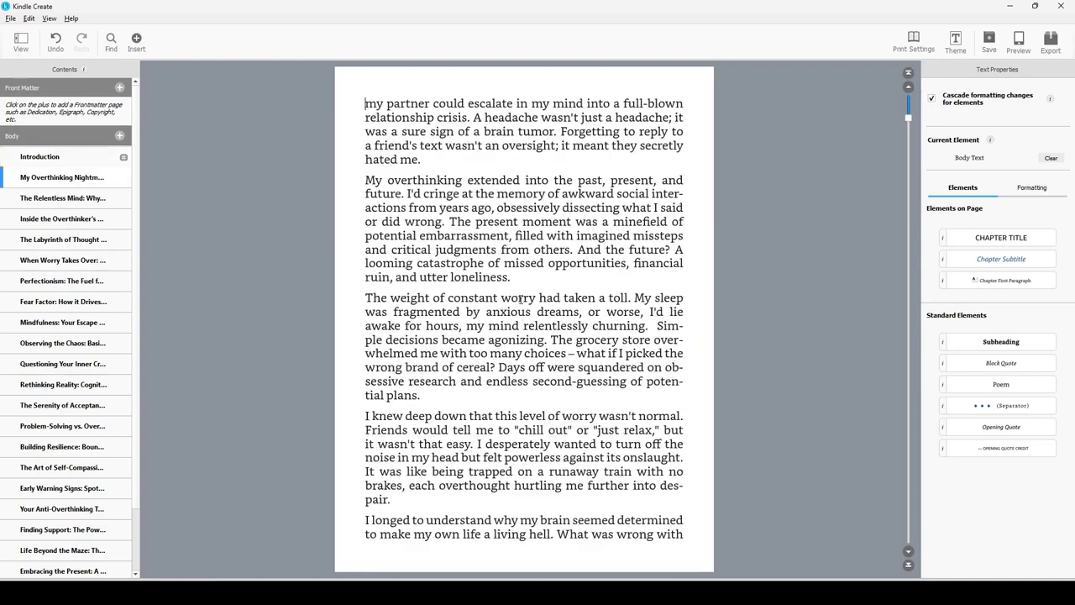
key(Page_Down)
key(Page_Down)
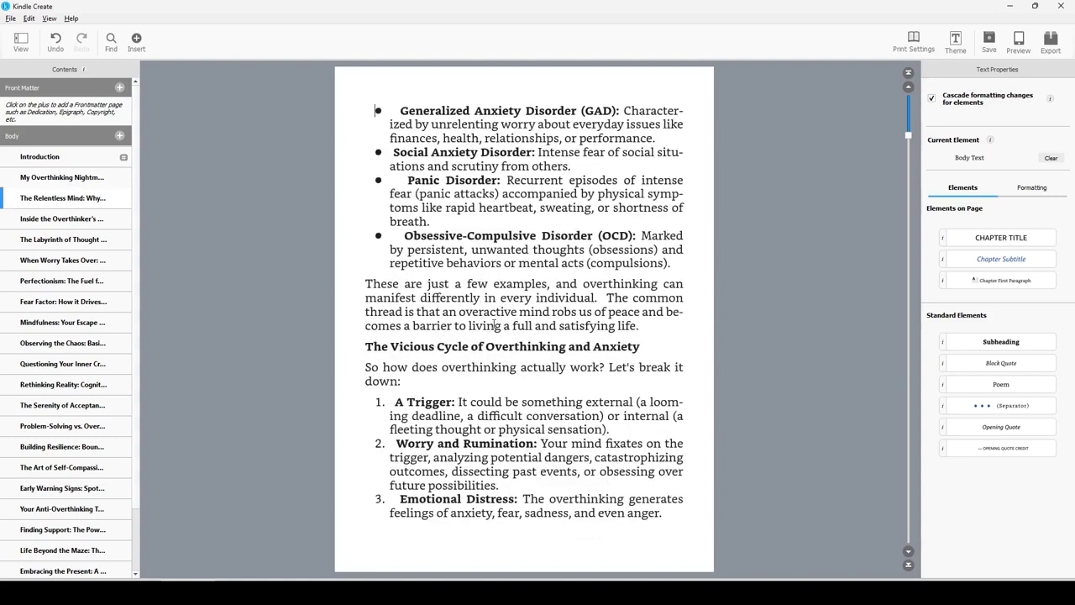
key(Page_Up)
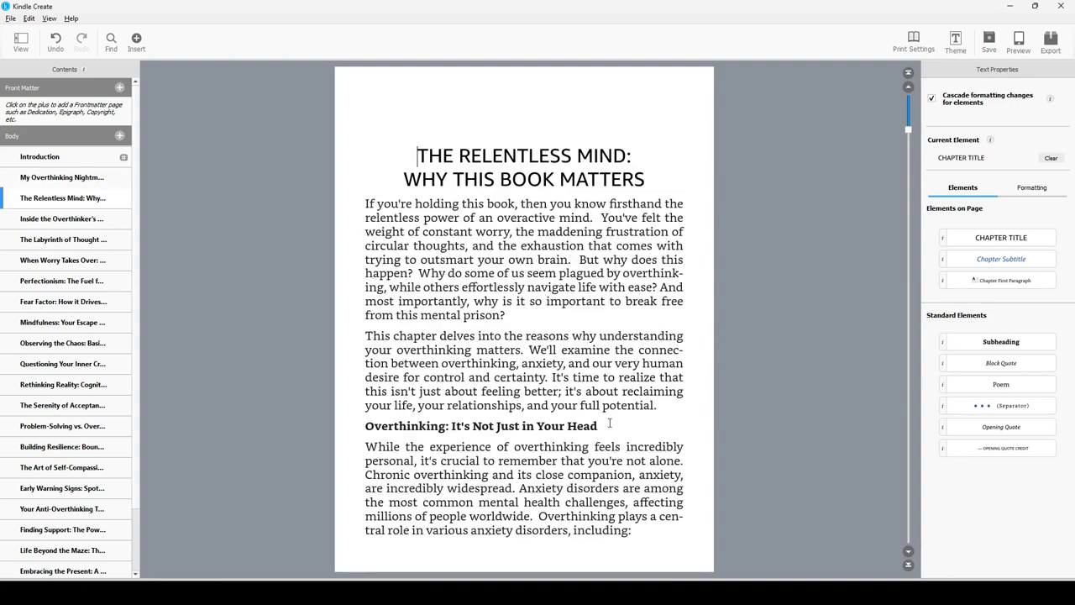
Step: Check headings and page breaks from "The Relentless Mind" through "Inside the Overthinker's Brain" and the thought labyrinth chapter
drag(601, 426, 365, 426)
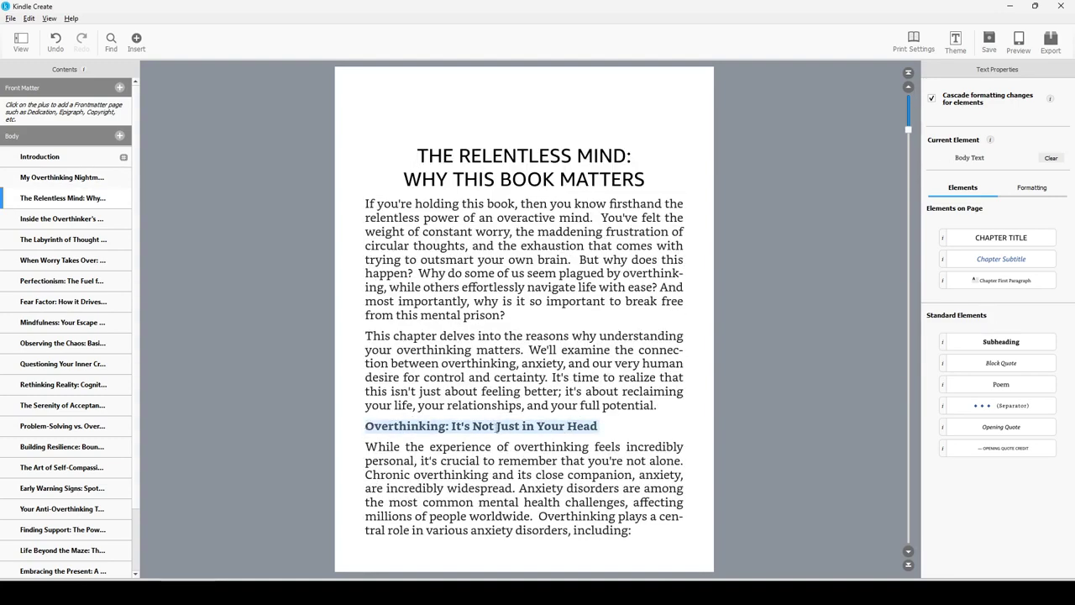
click(515, 475)
key(Page_Down)
key(Page_Down)
key(Page_Down)
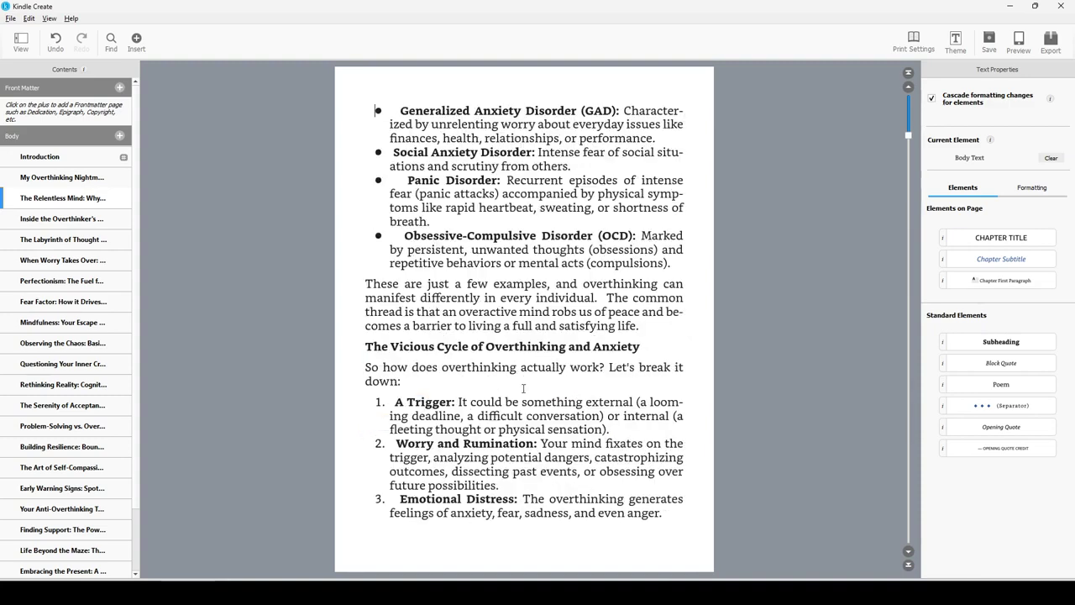
key(Page_Down)
key(Page_Down)
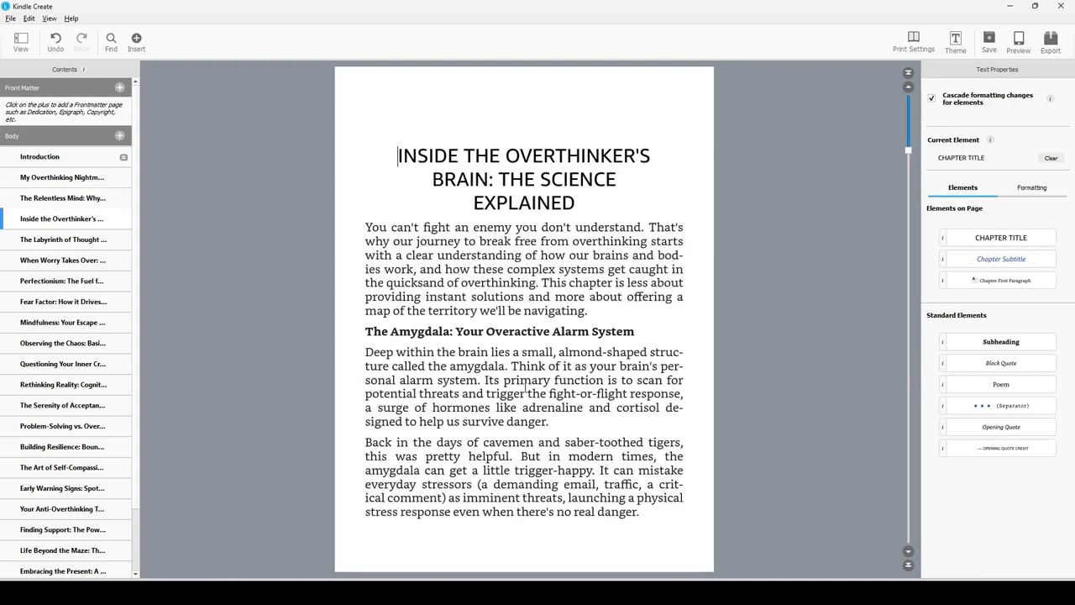
key(Page_Down)
key(Page_Down)
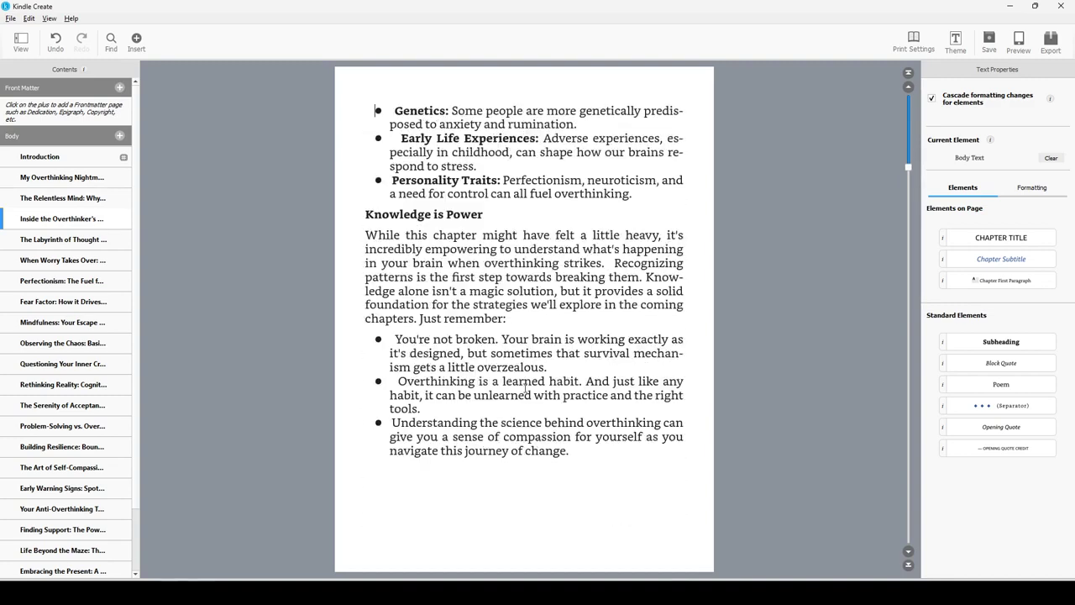
key(Page_Down)
key(Page_Down)
key(Page_Down)
key(Page_Down)
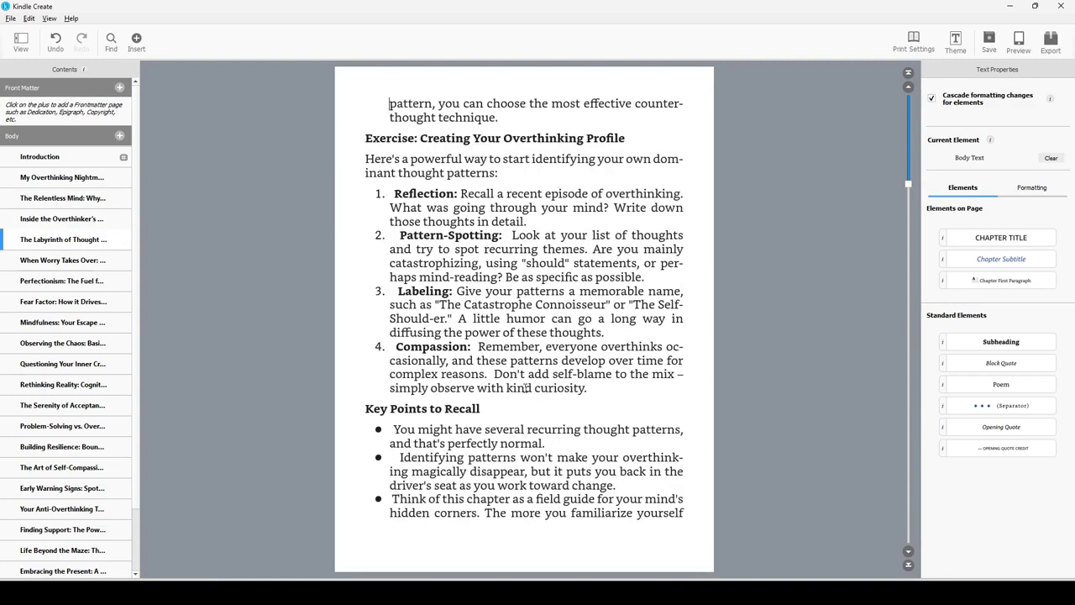
key(Page_Down)
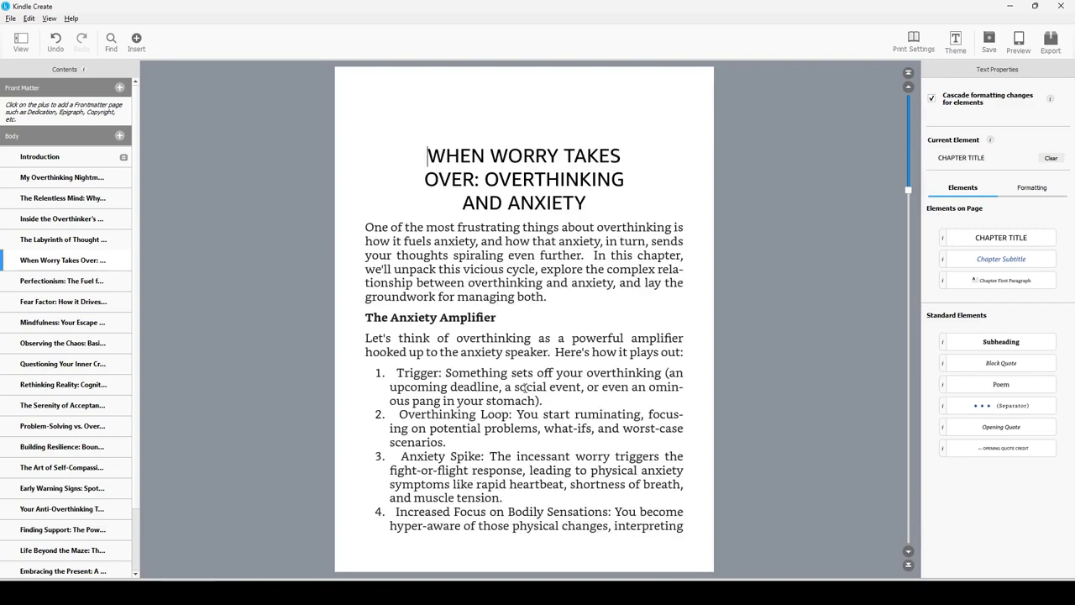
key(Page_Up)
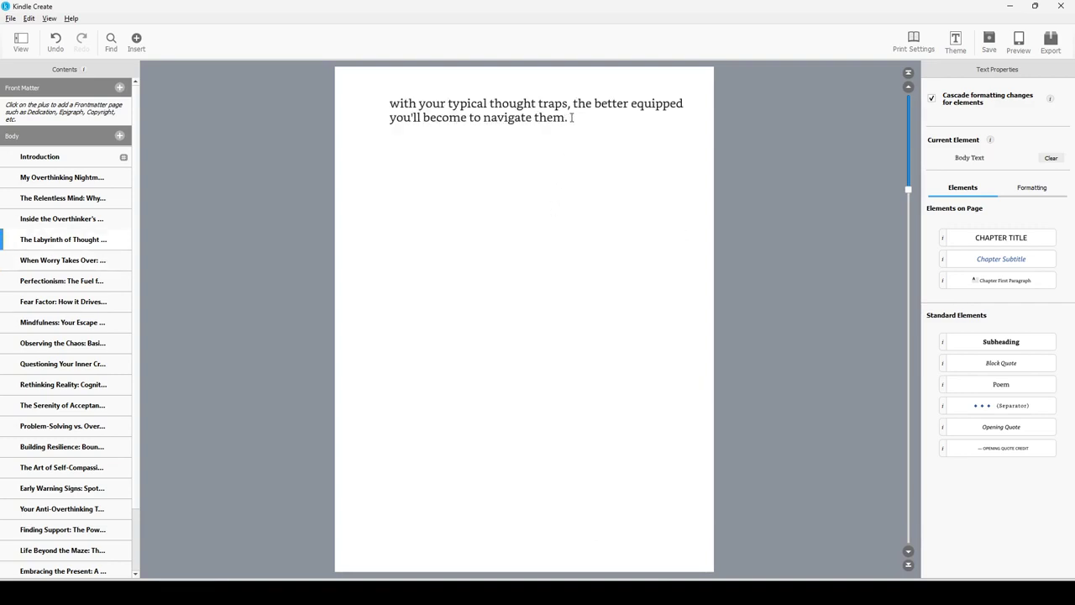
Step: Push the "Key Takeaways" heading in the chapter "When Worry Takes Over: Overthinking and Anxiety" onto the next page
key(Page_Down)
key(Page_Down)
key(Page_Down)
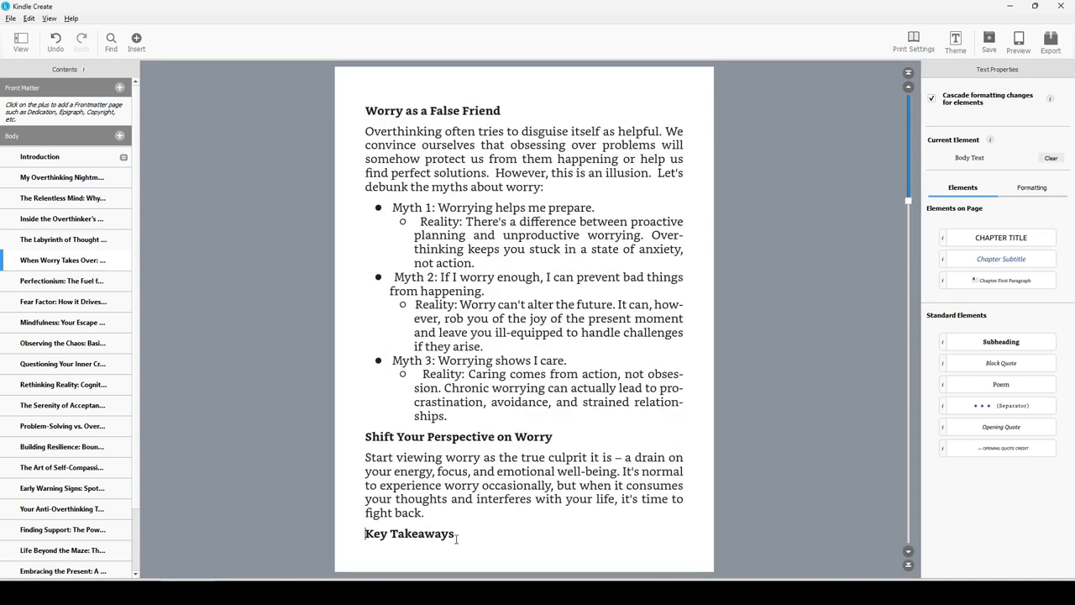
key(Page_Down)
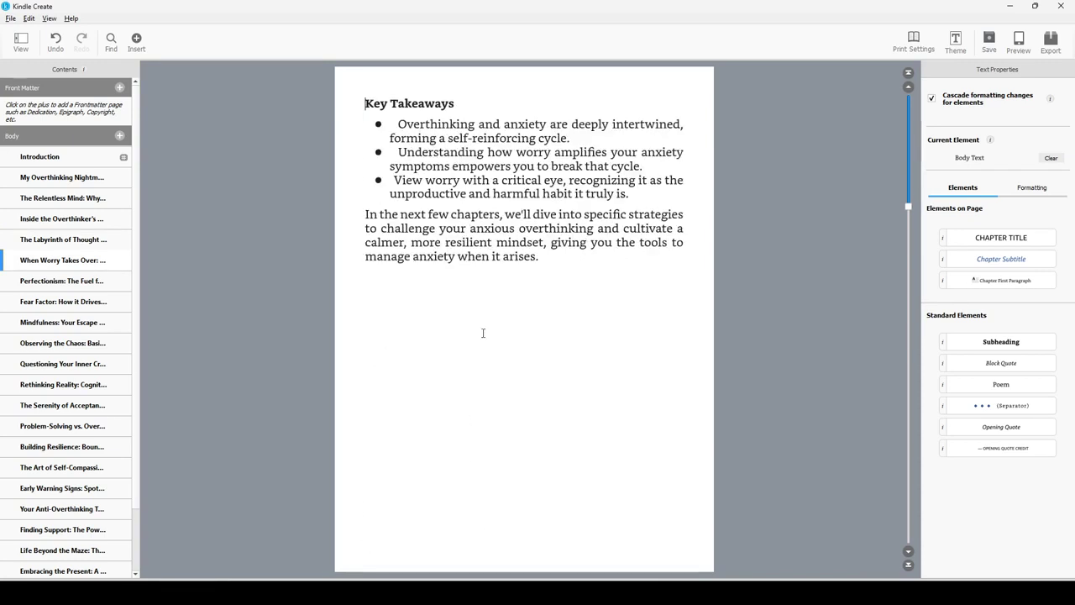
key(Page_Up)
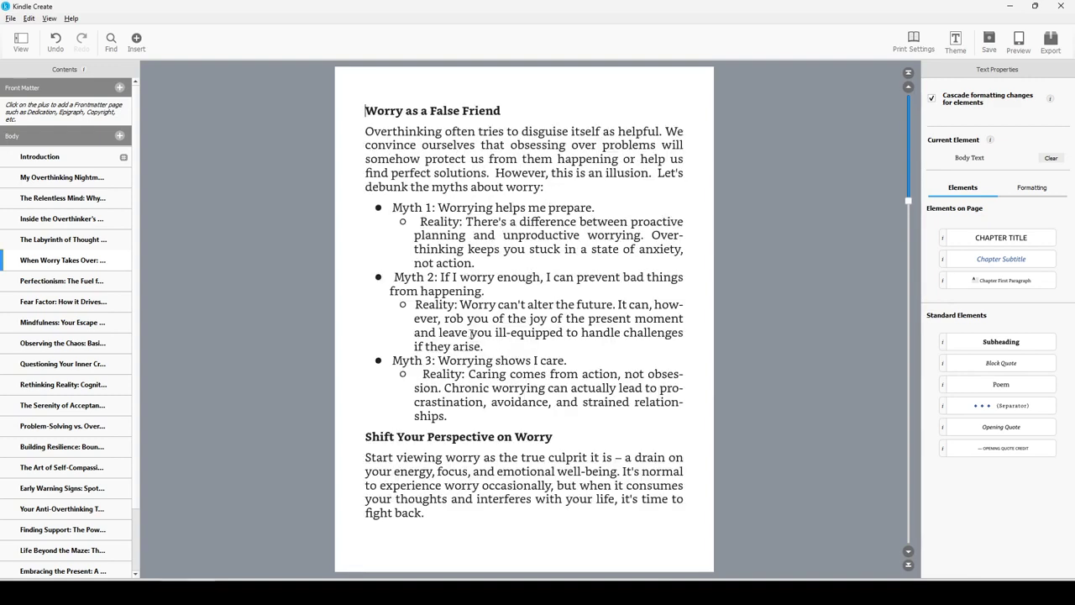
Step: Check the page layout from "Perfectionism: The Fuel for Endless Thinking" to the first page of "Mindfulness: Your Escape Route Starts Here"
key(Page_Down)
key(Page_Down)
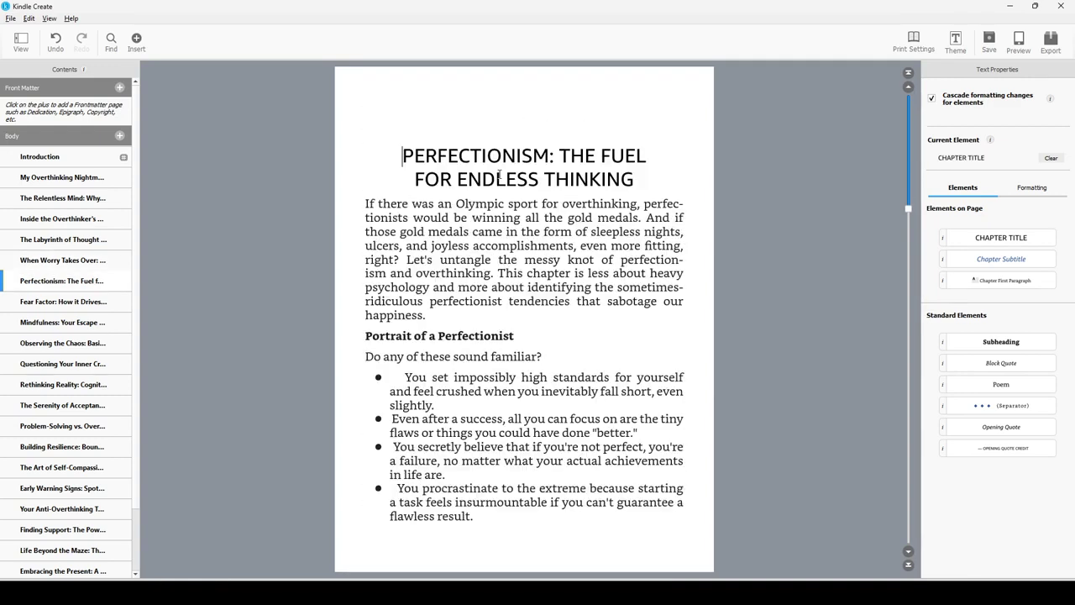
key(Page_Down)
key(Page_Down)
key(Page_Down)
key(Page_Down)
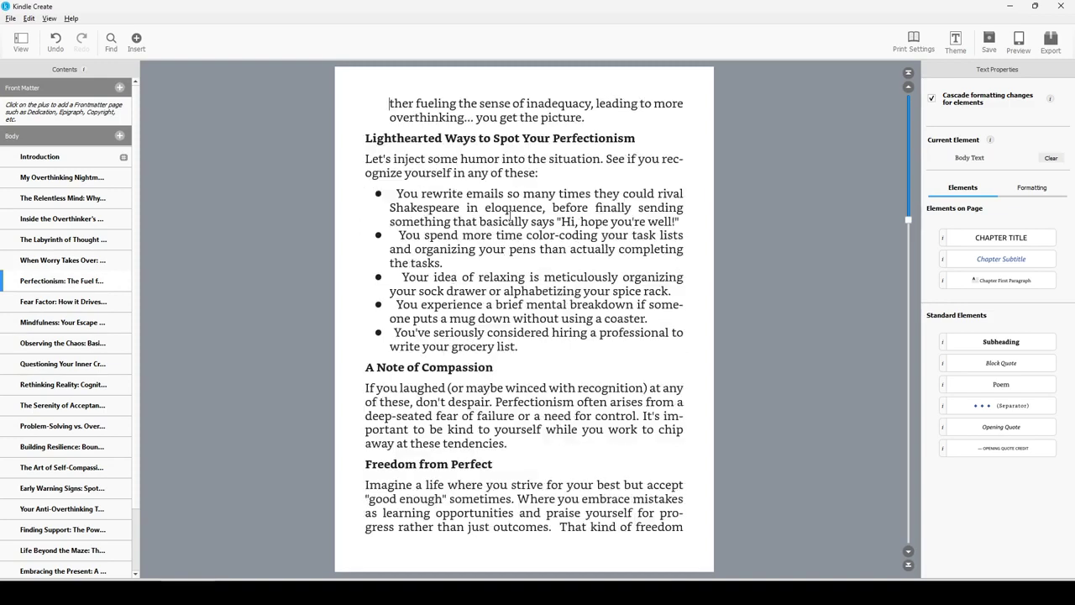
key(Page_Down)
key(Page_Down)
key(Page_Down)
key(Page_Down)
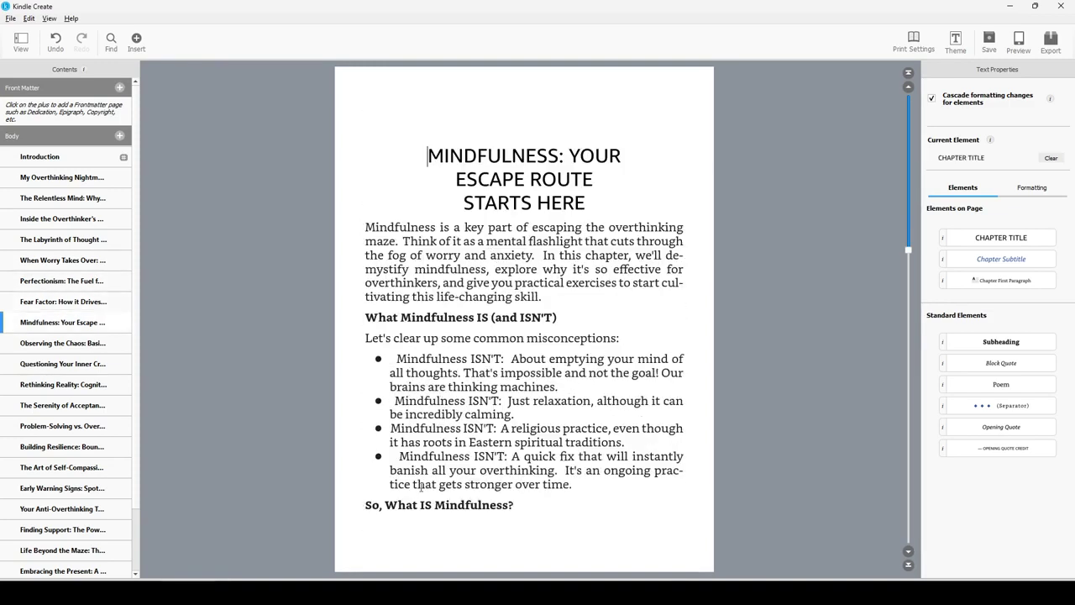
Step: Insert blank lines before the heading "So, What IS Mindfulness?" to push it onto the next page
click(372, 509)
key(Return)
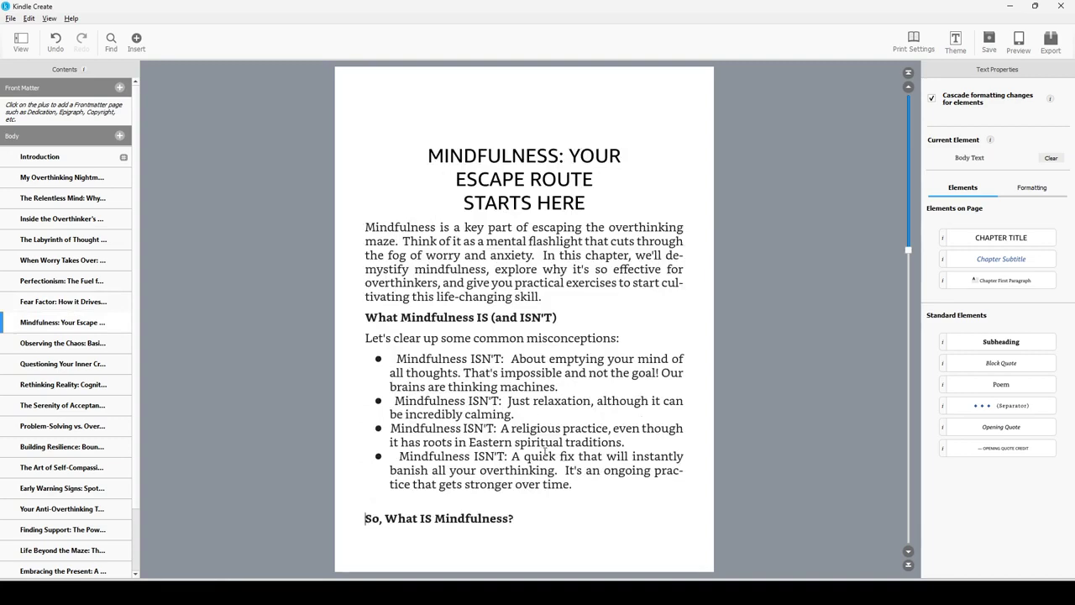
key(Return)
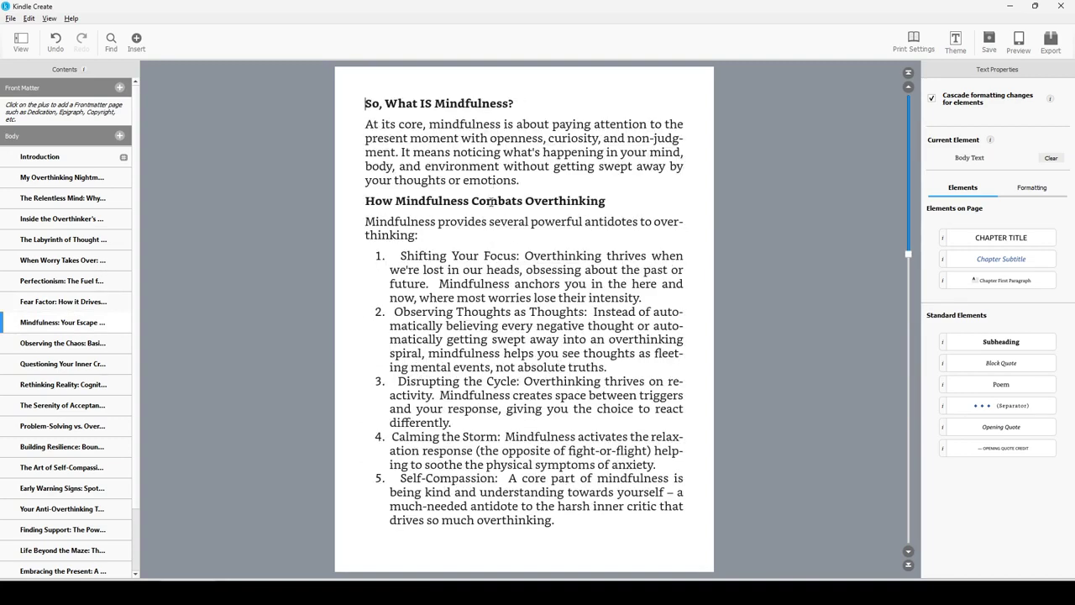
Step: Check headings and page breaks from "How Mindfulness Combats Overthinking" to the first page of "Early Warning Signs: Spotting Relapse Before It Happens"
scroll(499, 253, down, 1)
scroll(500, 253, down, 4)
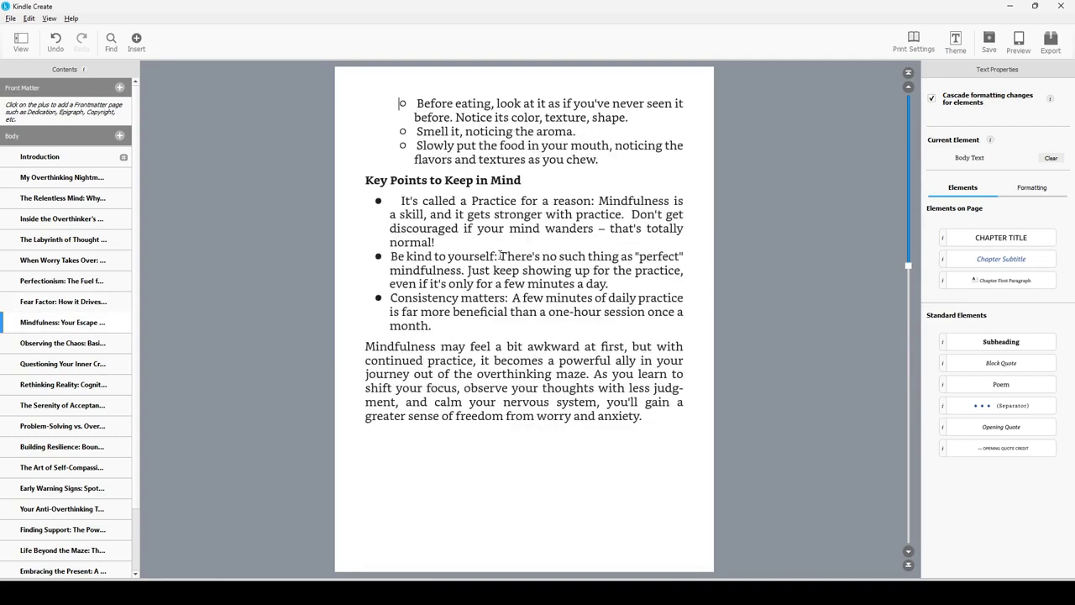
scroll(500, 252, up, 2)
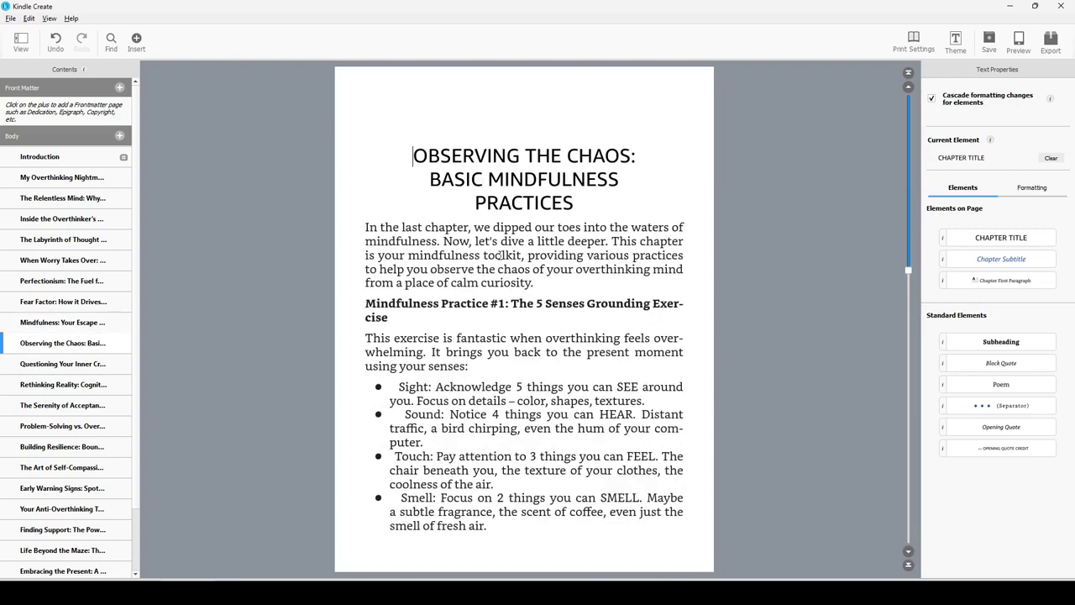
scroll(508, 267, down, 3)
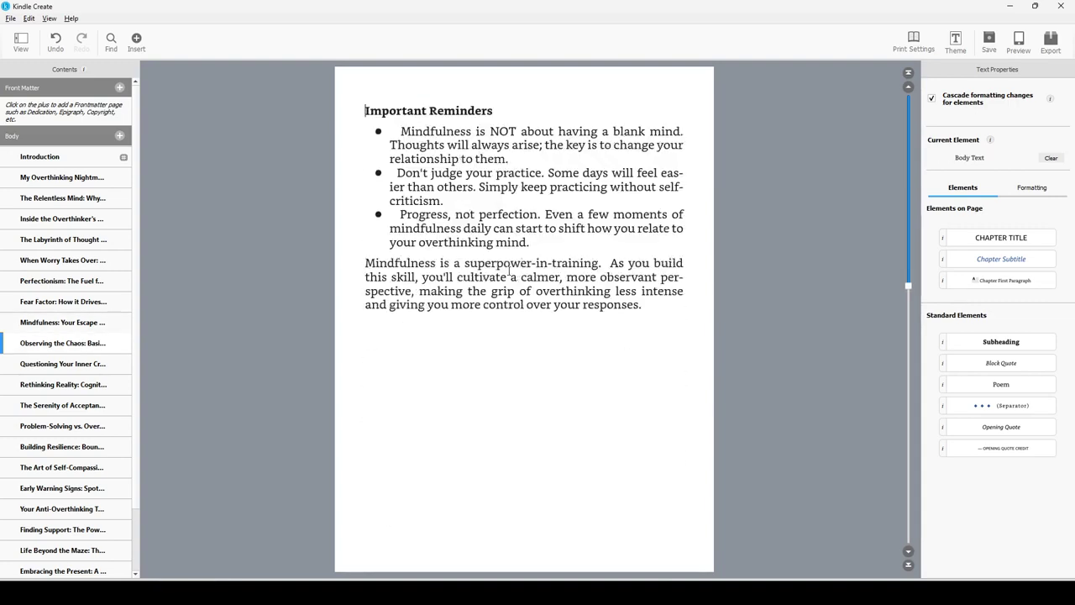
scroll(508, 267, down, 5)
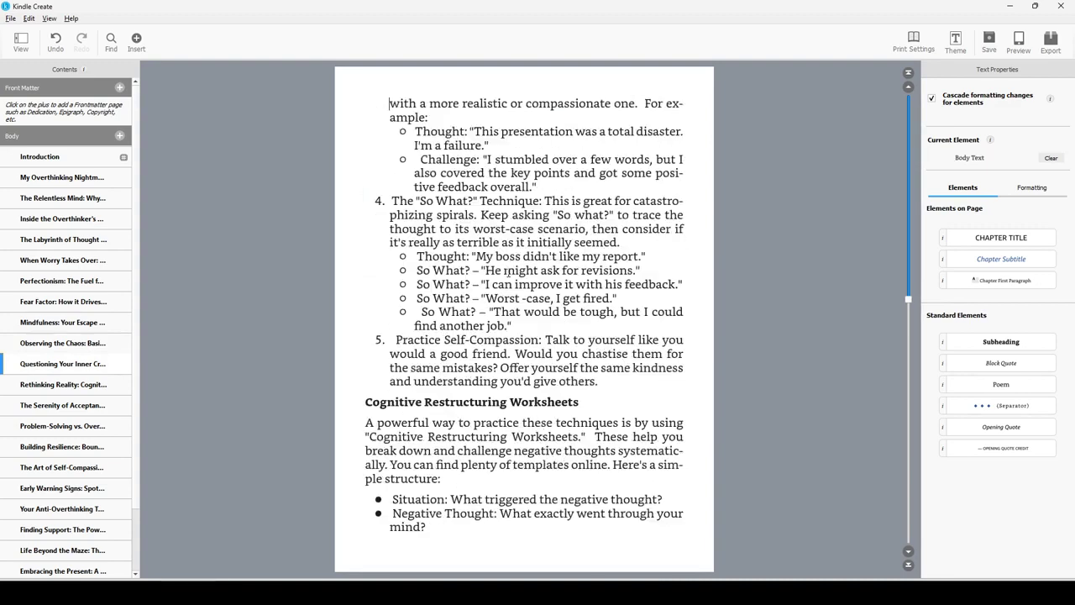
scroll(509, 271, down, 5)
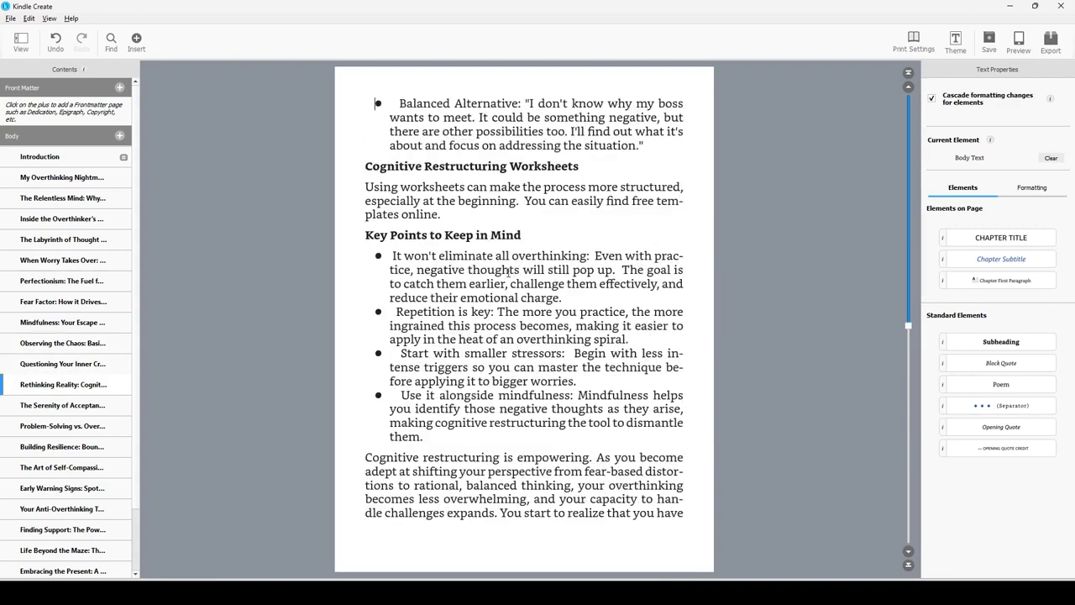
scroll(508, 272, down, 6)
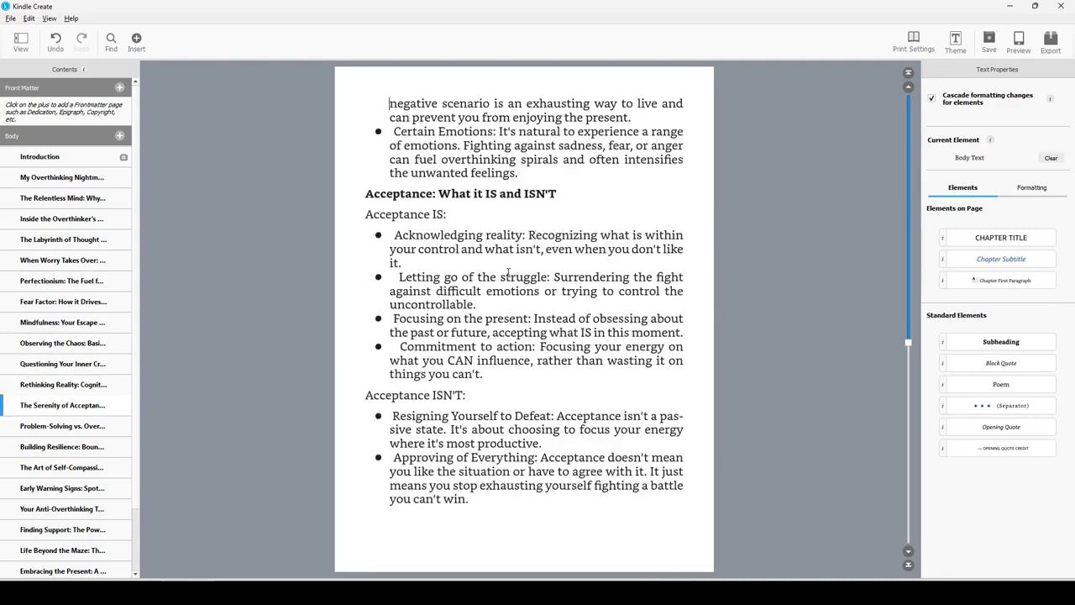
scroll(508, 268, down, 5)
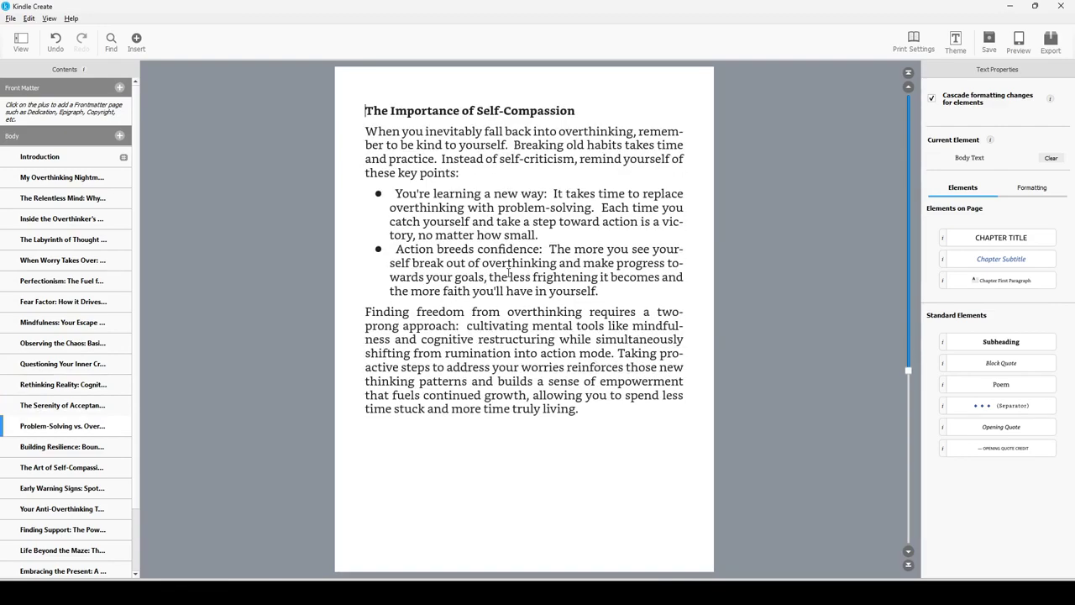
scroll(507, 271, down, 5)
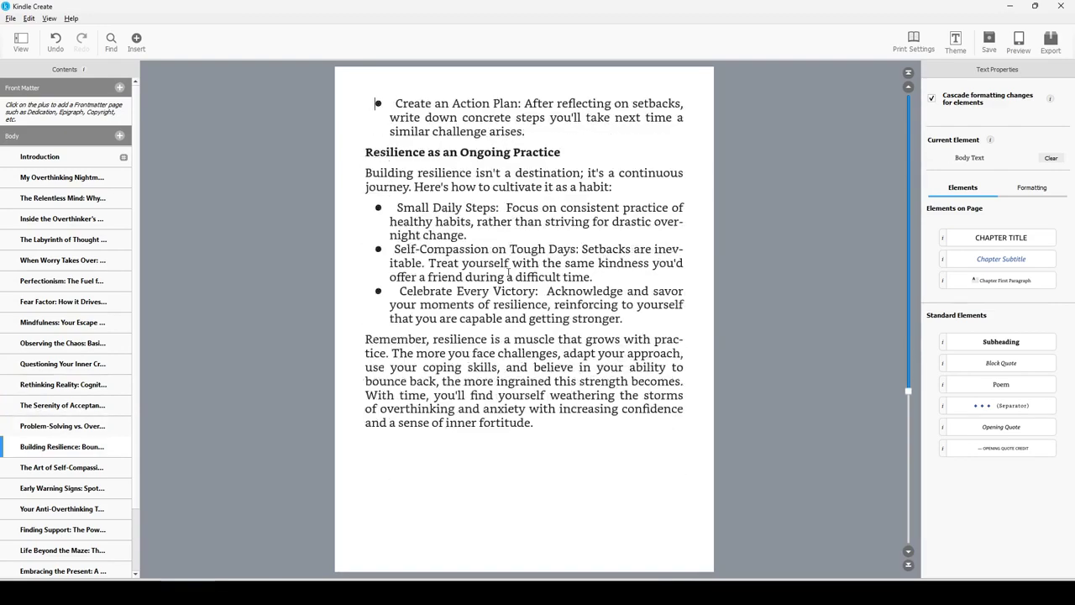
scroll(507, 272, down, 2)
scroll(508, 272, down, 3)
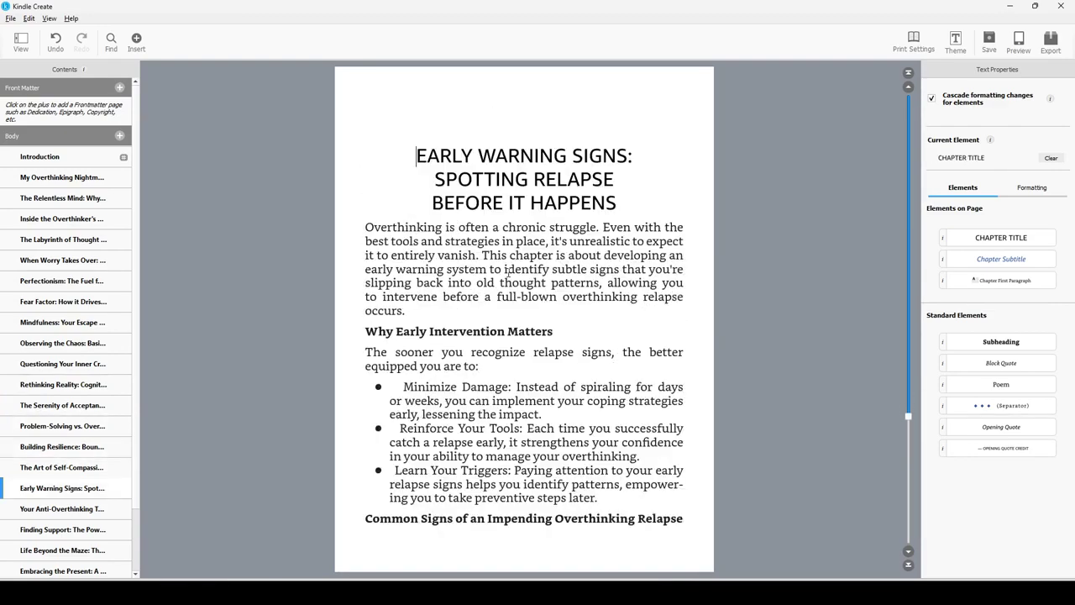
Step: Insert blank lines before "Physical Signs" in the "Early Warning Signs" chapter to push it onto the next page
scroll(508, 272, up, 1)
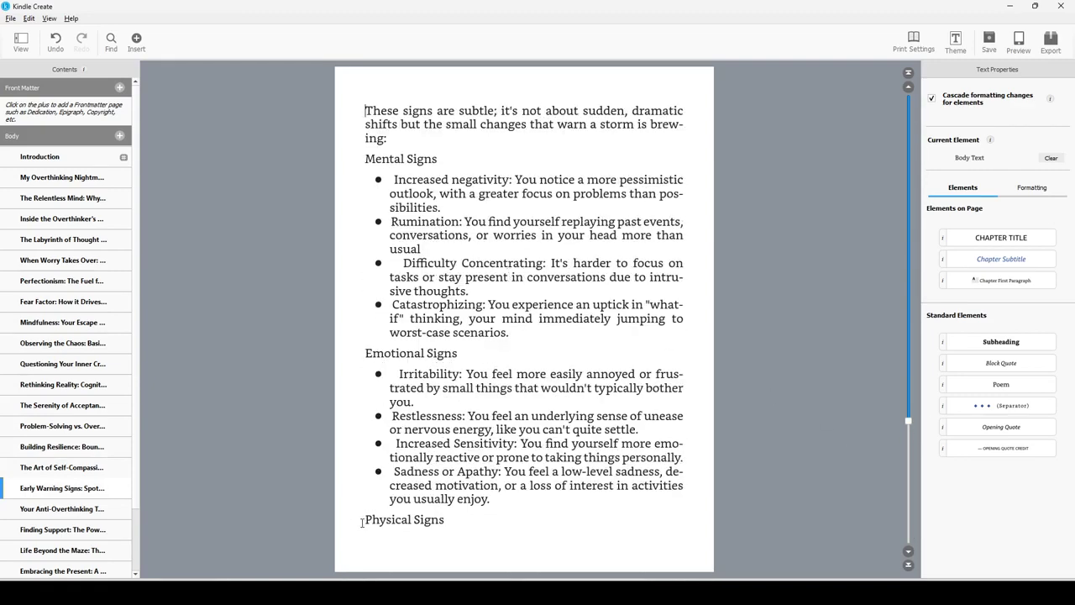
key(Return)
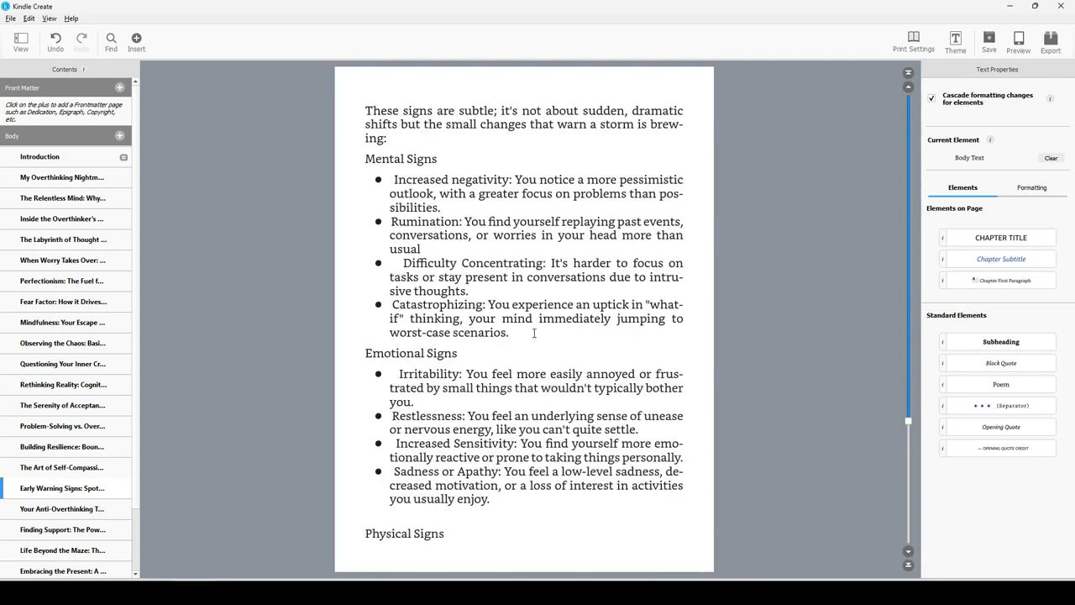
key(Return)
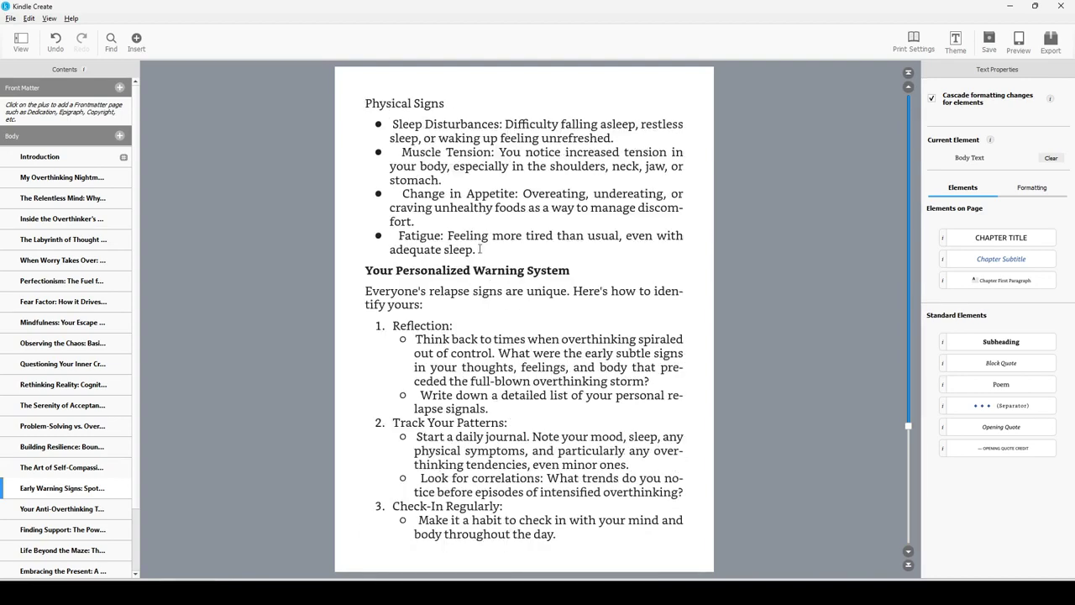
Step: Insert a blank line before the heading "Common Signs of an Impending Overthinking Relapse" at the end of the chapter's first page
scroll(479, 252, up, 2)
scroll(479, 254, down, 1)
scroll(479, 254, up, 1)
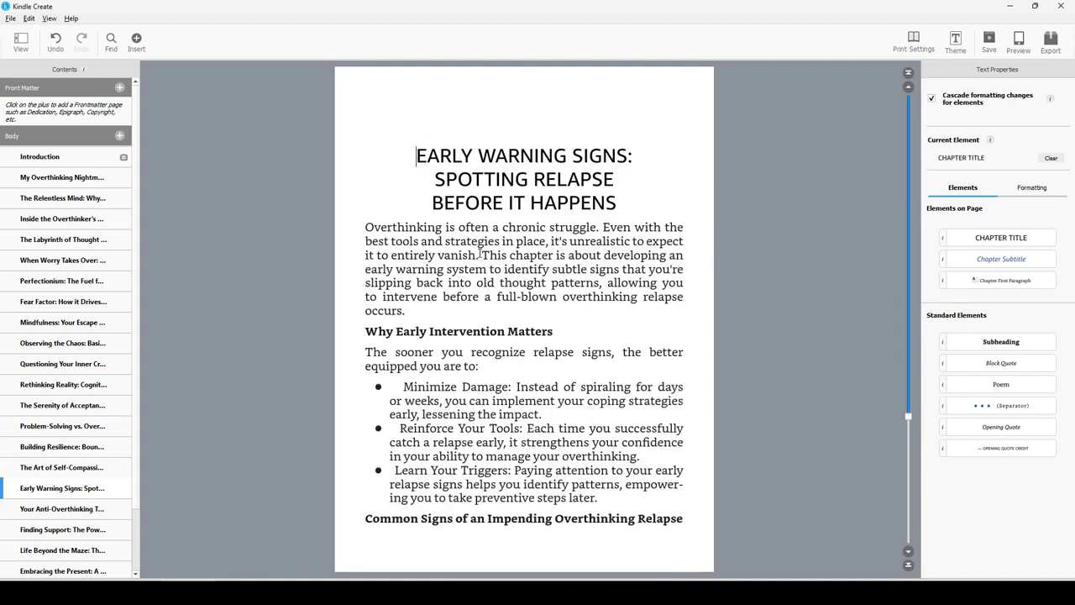
click(367, 518)
key(Return)
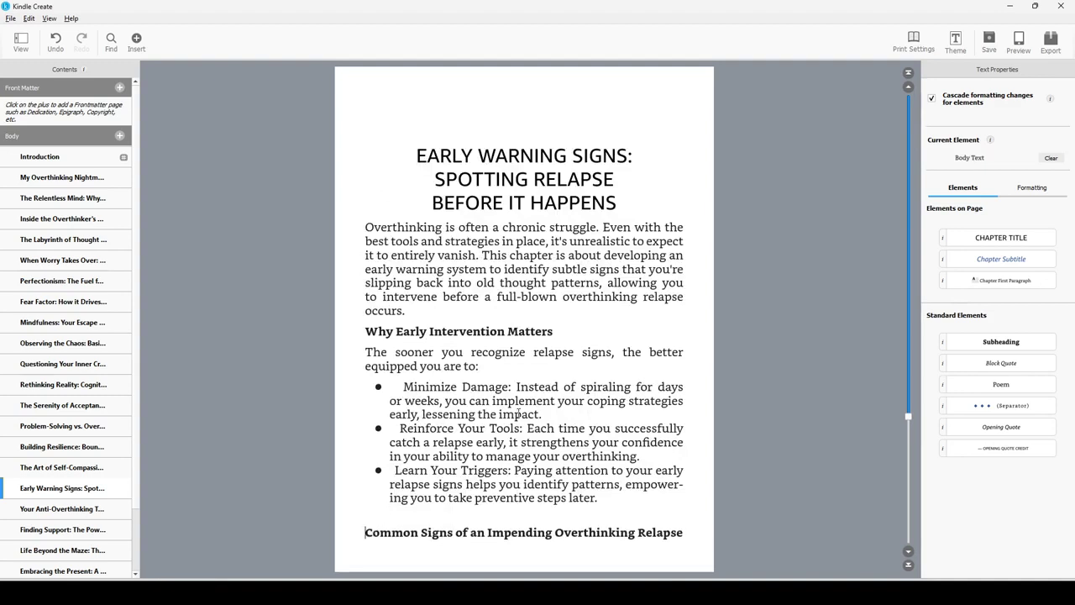
key(Delete)
text(C)
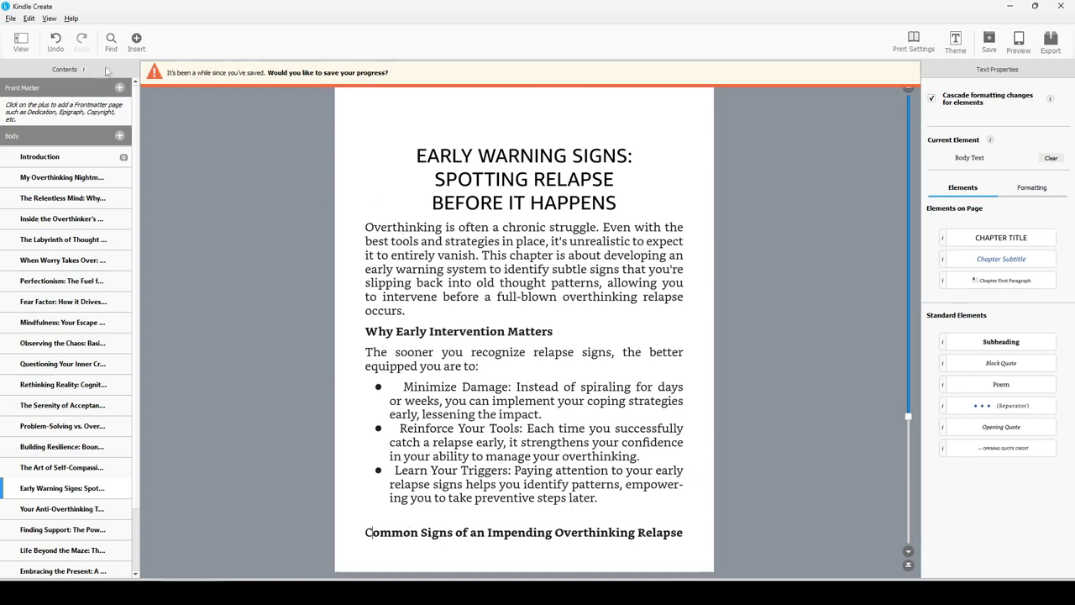
click(55, 44)
click(56, 44)
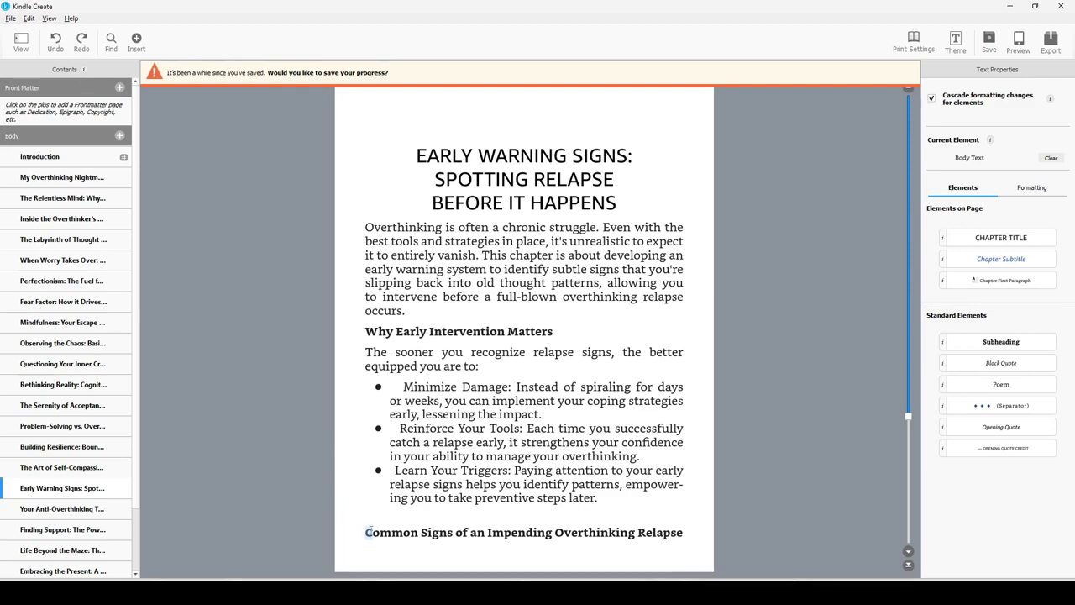
Step: Push the numbered item "Check-In Regularly:" in the "Early Warning Signs" chapter onto the next page
scroll(504, 395, down, 5)
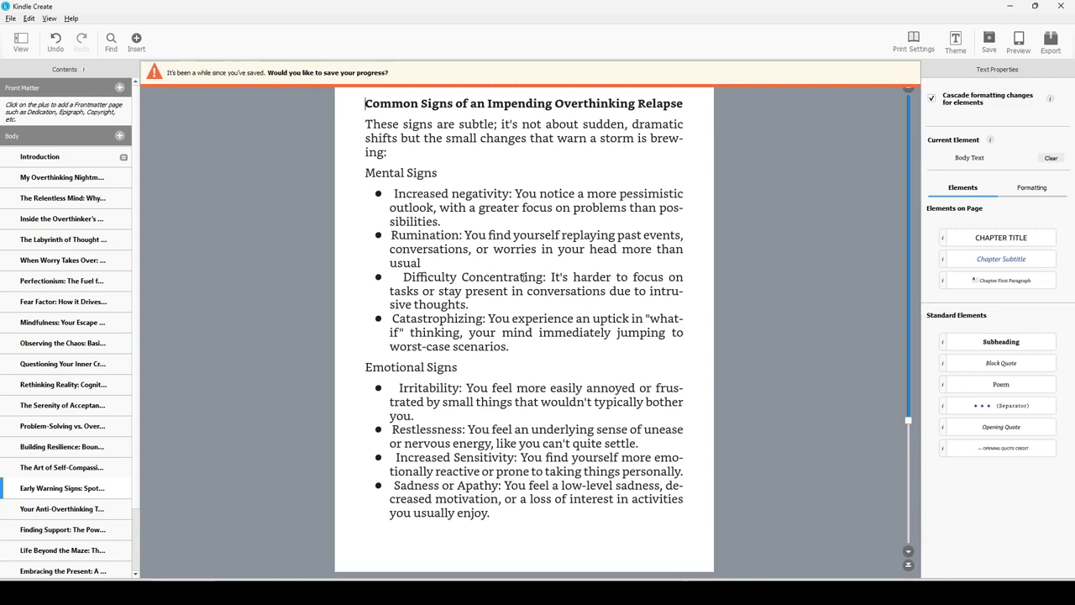
scroll(508, 274, down, 10)
scroll(517, 271, up, 1)
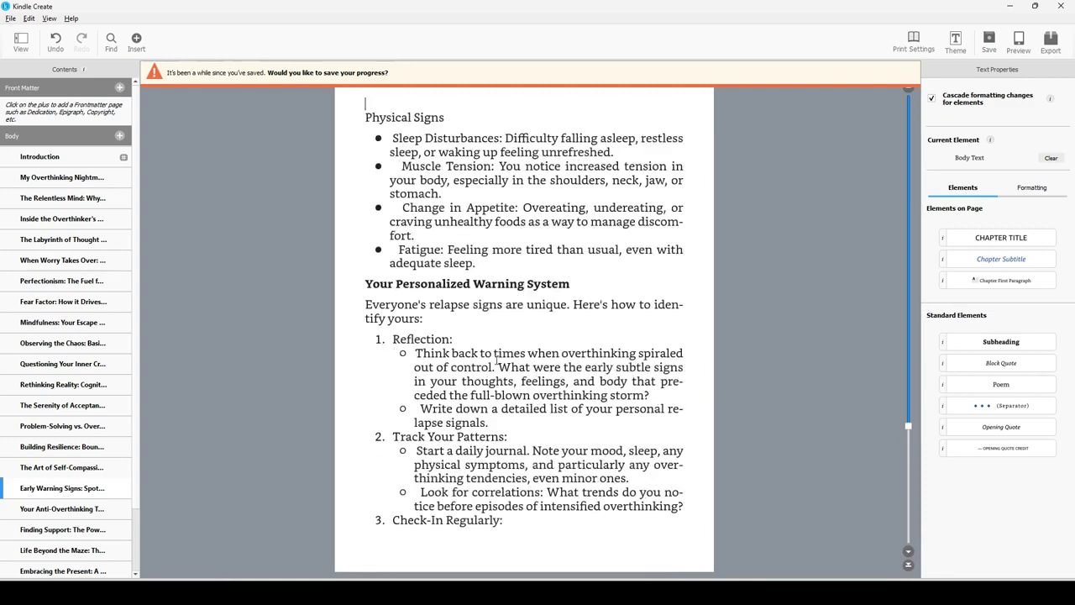
scroll(481, 364, down, 1)
scroll(502, 330, up, 1)
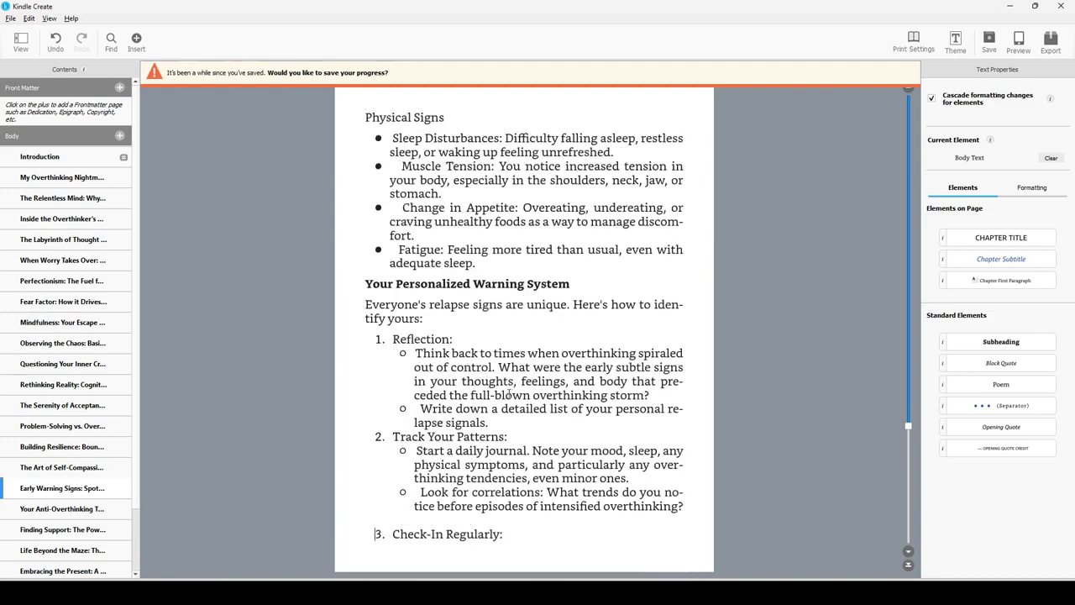
scroll(494, 399, down, 1)
scroll(472, 318, up, 1)
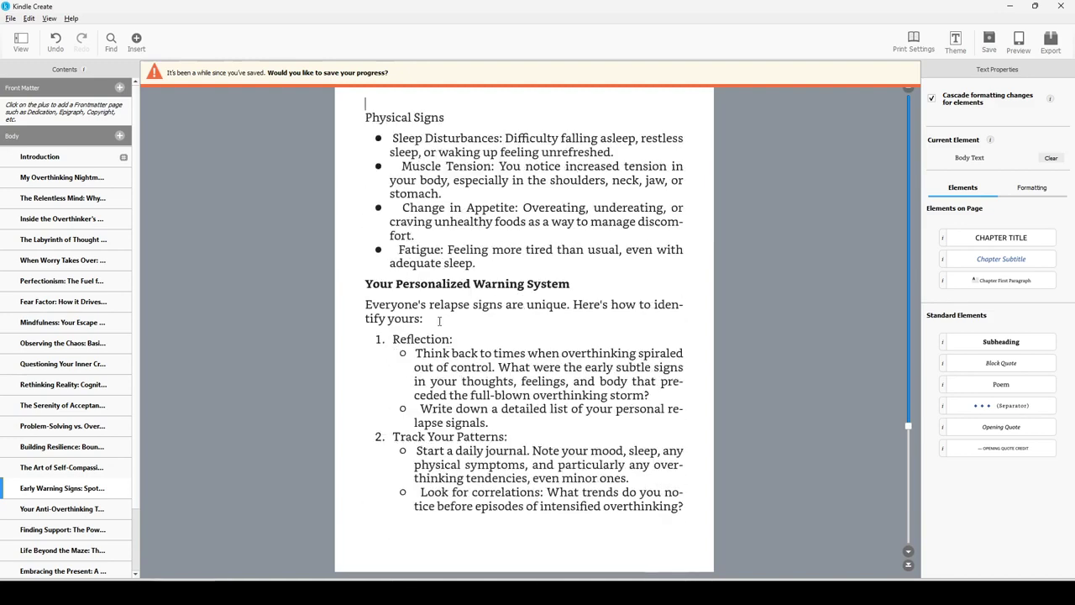
Step: Place the text cursor before the stranded heading "Types of Support" in the chapter "Finding Support: The Power of Community"
scroll(484, 417, down, 1)
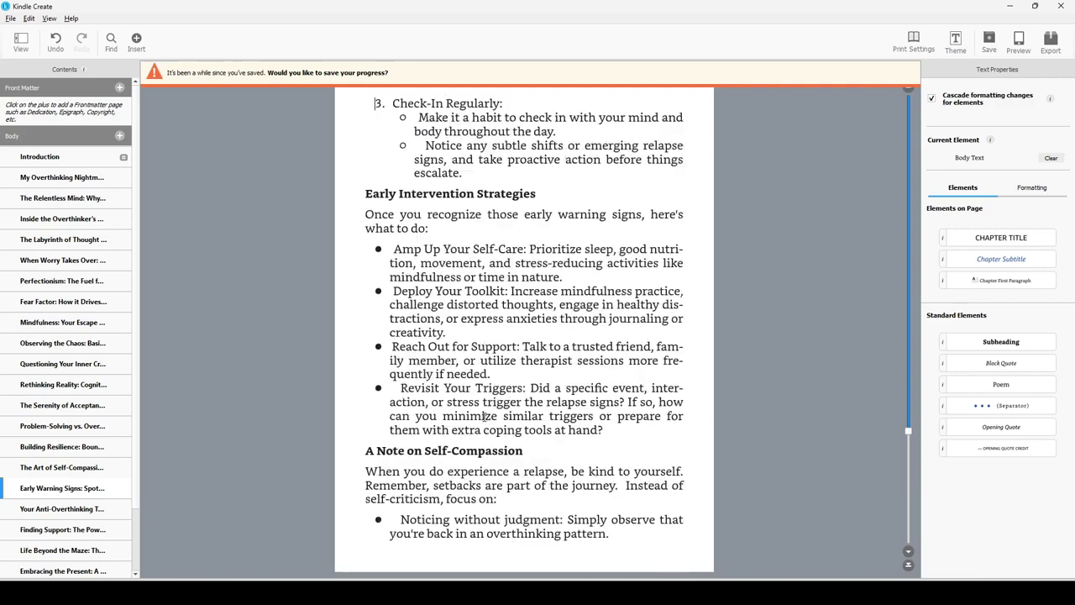
scroll(461, 370, down, 1)
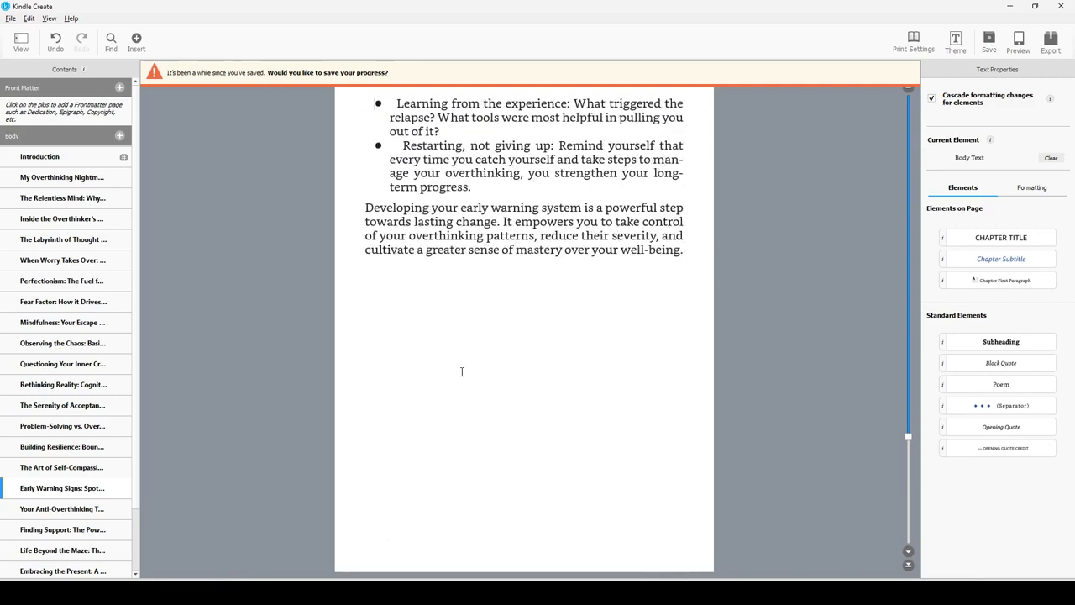
scroll(449, 343, down, 1)
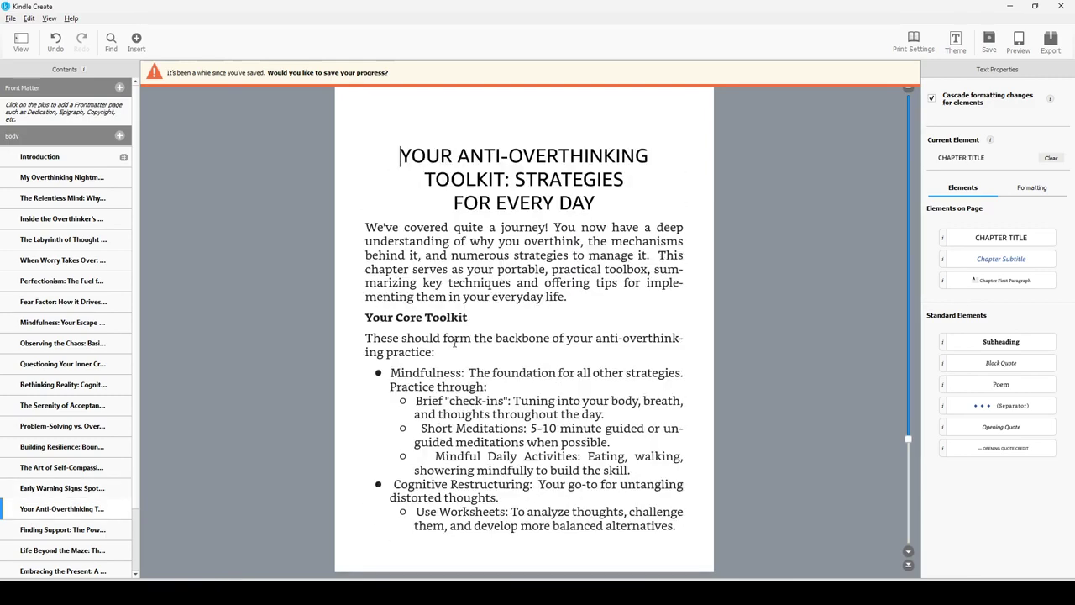
scroll(455, 341, down, 1)
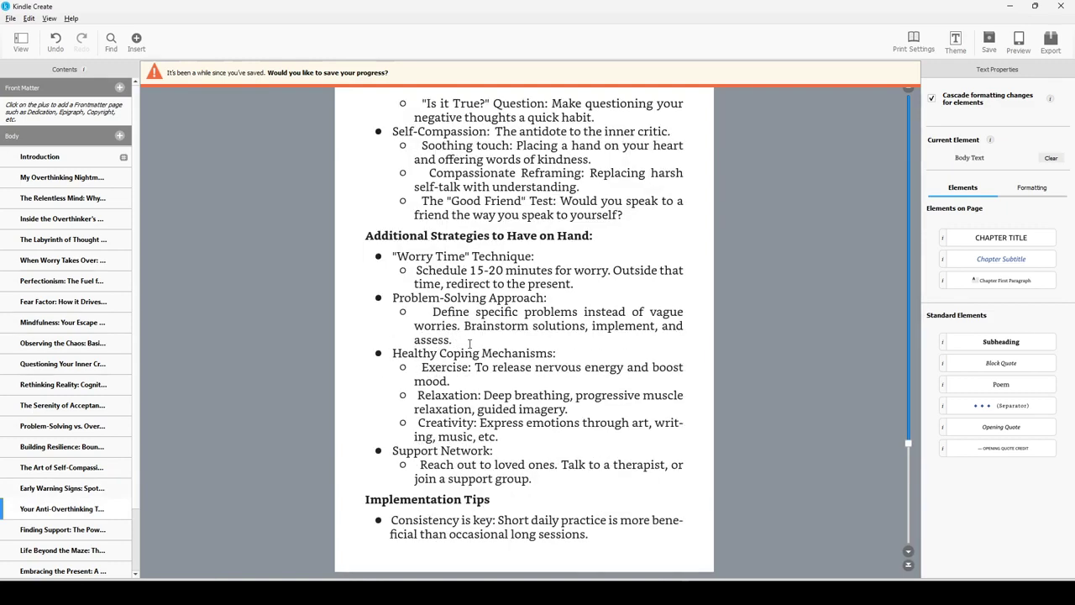
scroll(469, 343, down, 1)
scroll(469, 343, down, 2)
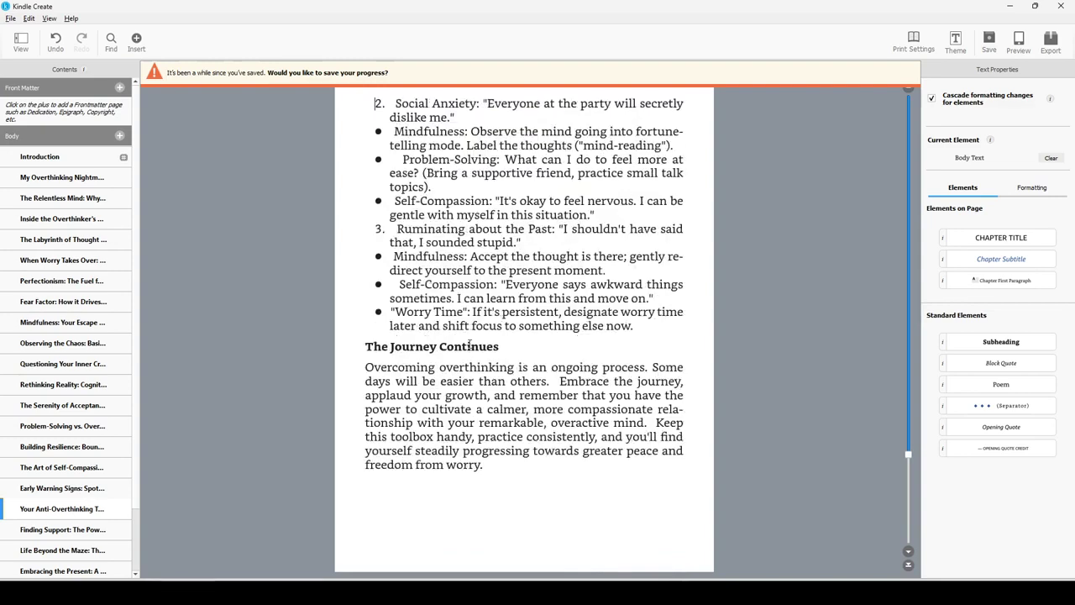
click(367, 534)
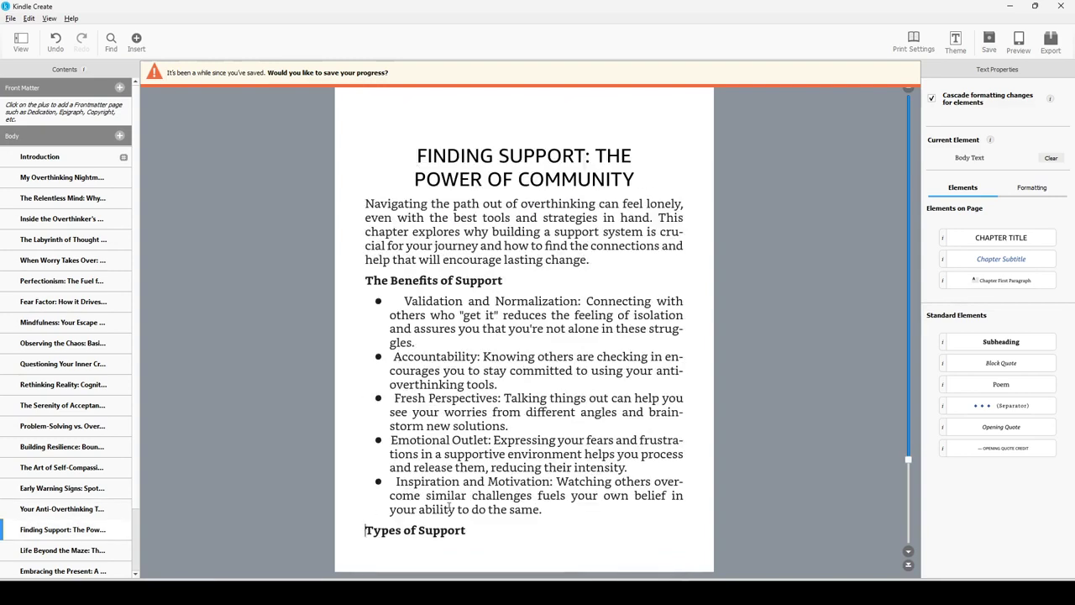
Step: Check the remaining "Finding Support" pages up to the first page of "Life Beyond the Maze: The Gifts of Less Worry"
scroll(542, 454, down, 1)
scroll(483, 338, down, 3)
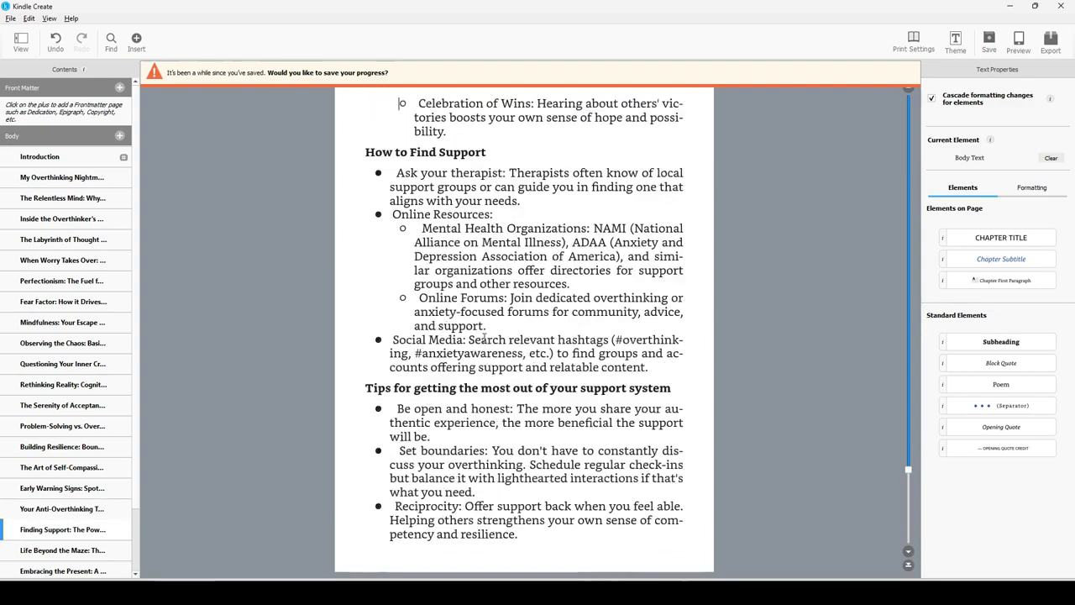
scroll(483, 337, down, 2)
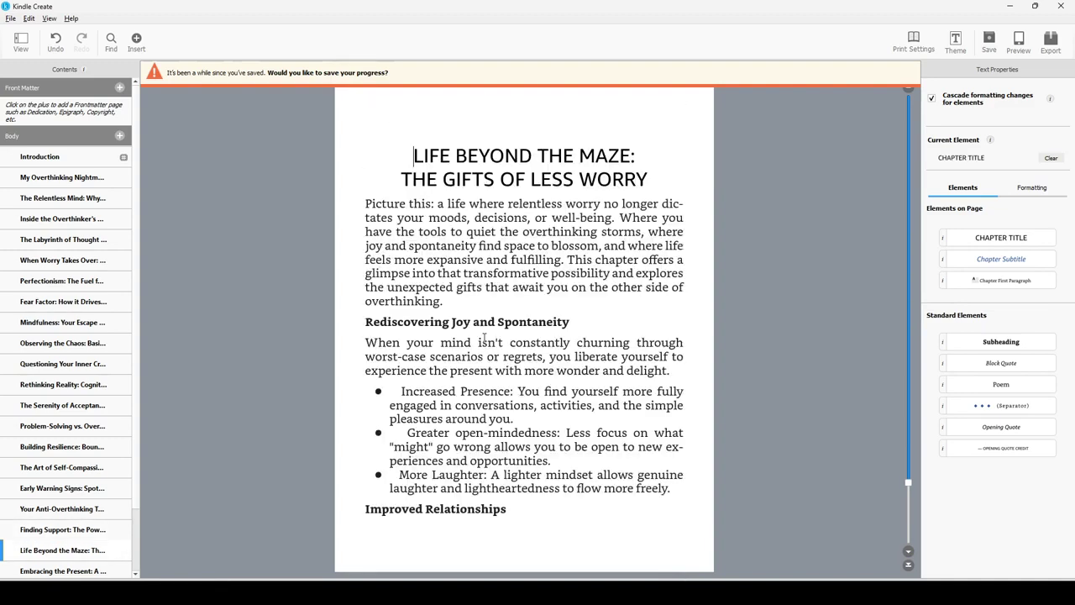
Step: Insert a line break before the "Improved Relationships" heading in the "Life Beyond the Maze" chapter to push it onto the next page
click(365, 510)
key(Return)
scroll(531, 387, down, 3)
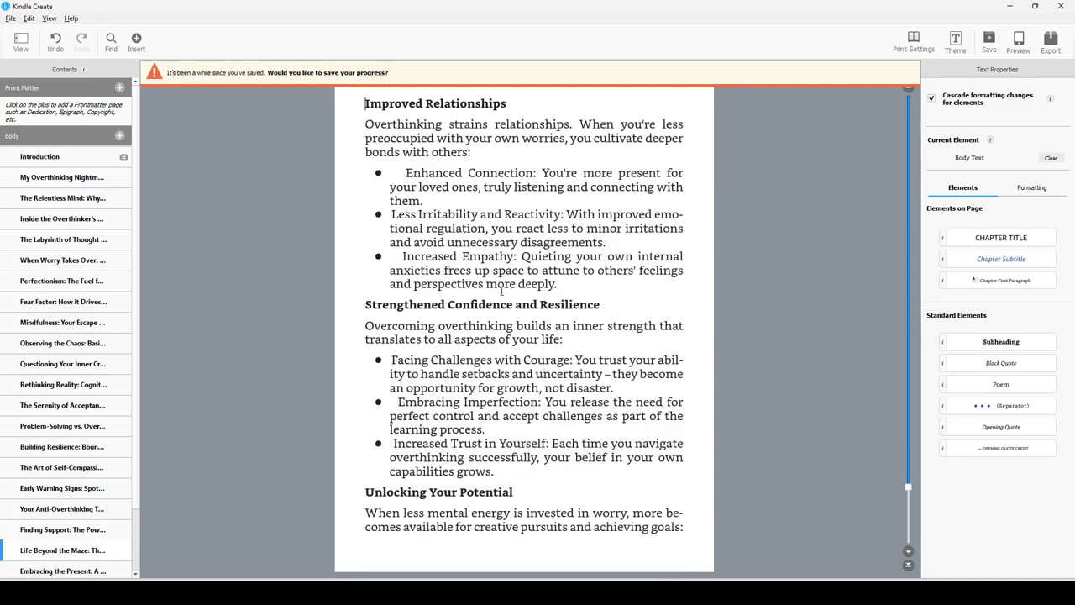
Step: Examine the page layout of the remaining chapters through "Your Journey to Freedom Begins Now" and return to the Introduction
scroll(486, 299, down, 3)
scroll(503, 288, down, 3)
scroll(503, 288, down, 3)
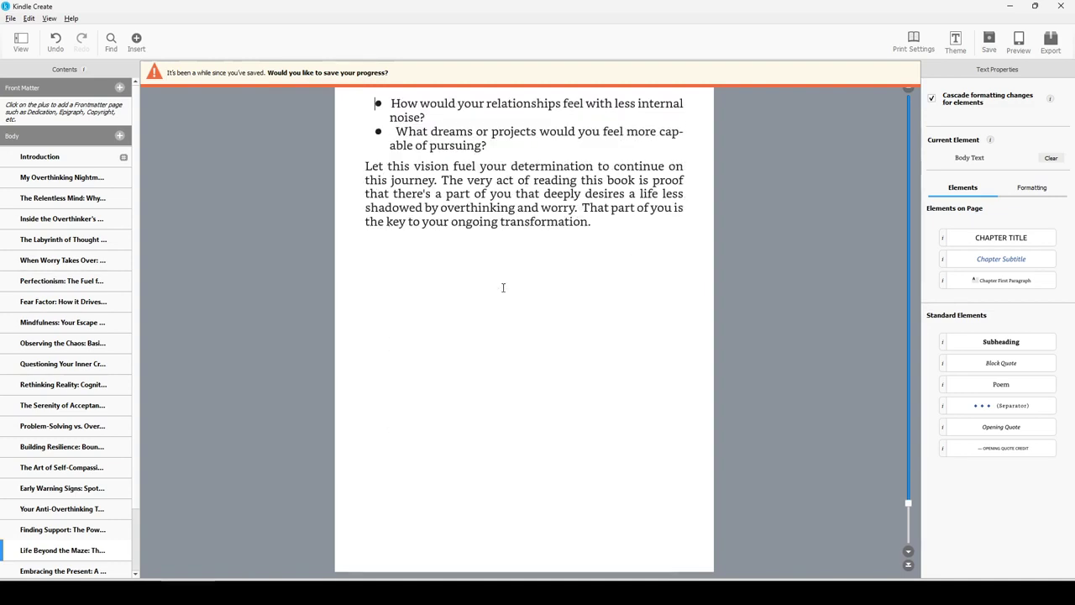
scroll(503, 288, down, 2)
scroll(503, 288, down, 3)
scroll(503, 288, down, 9)
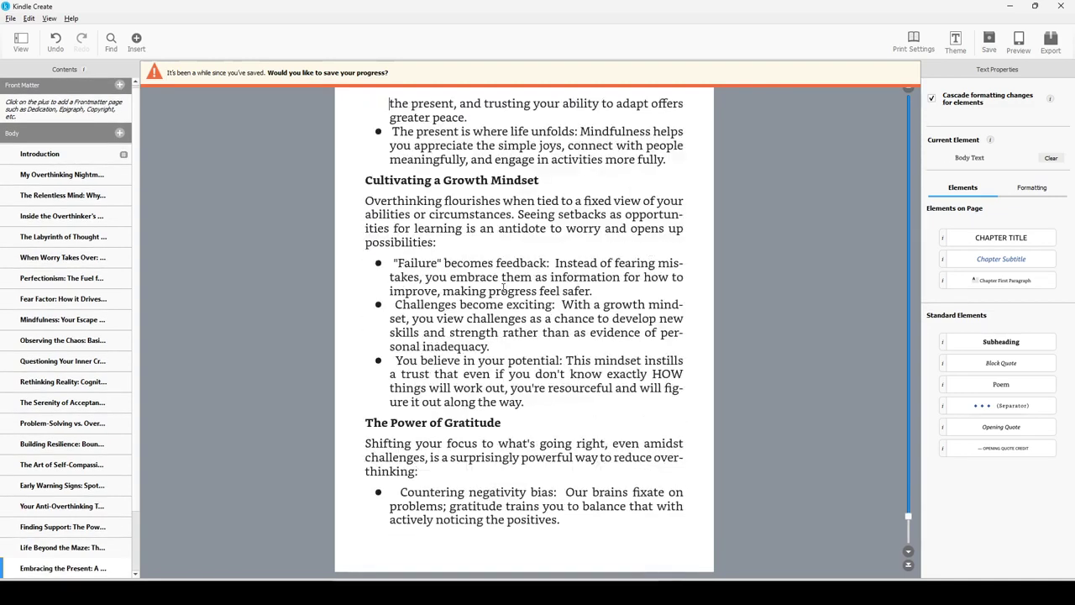
scroll(503, 288, down, 6)
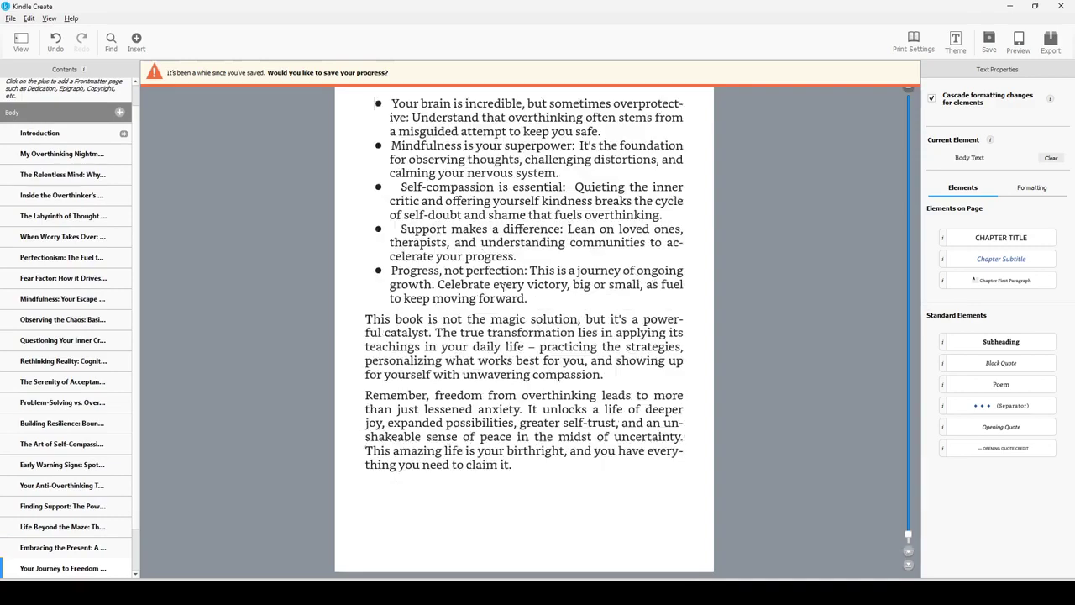
scroll(503, 288, up, 5)
scroll(503, 288, down, 5)
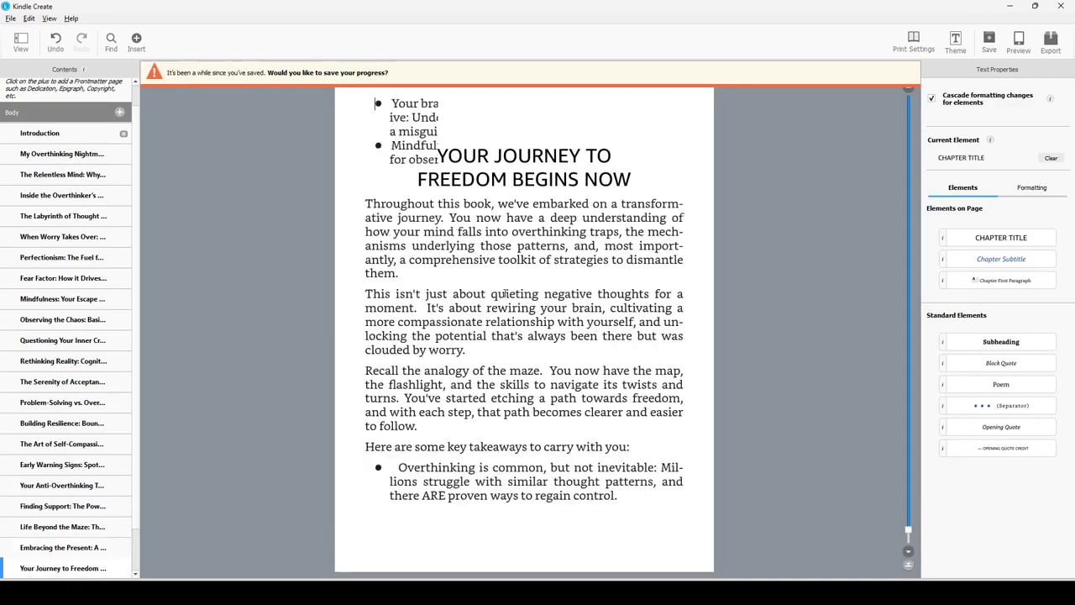
scroll(553, 311, up, 15)
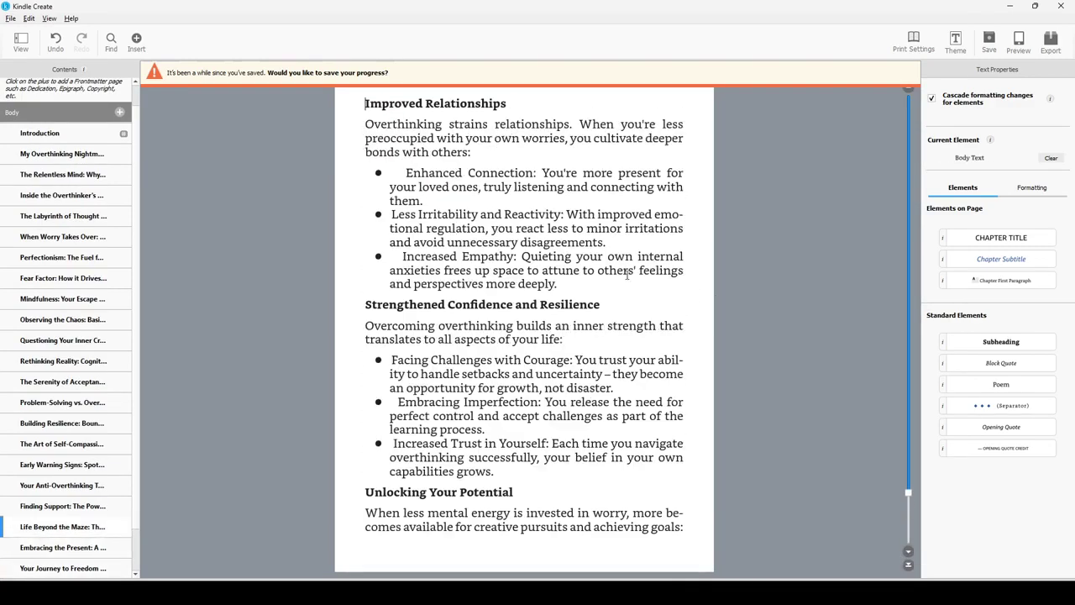
scroll(602, 283, up, 6)
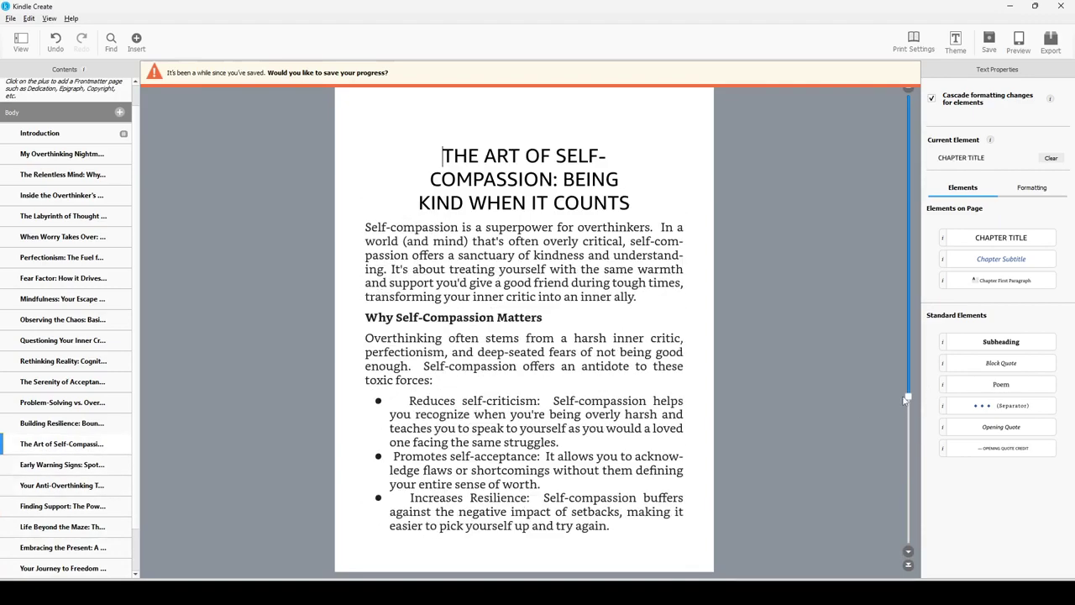
drag(907, 399, 907, 99)
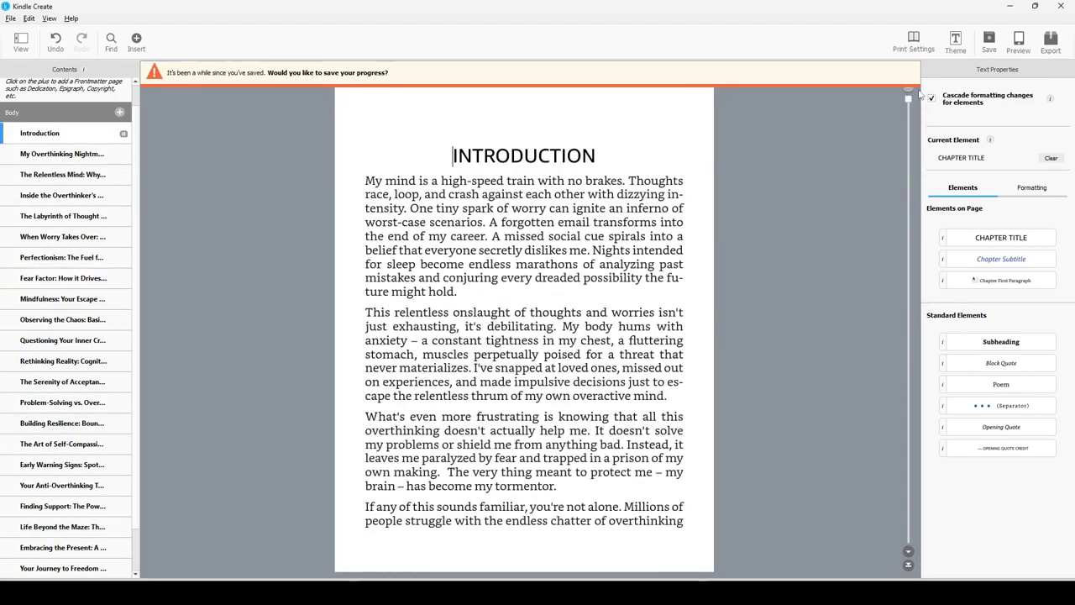
click(601, 199)
click(511, 312)
double_click(518, 339)
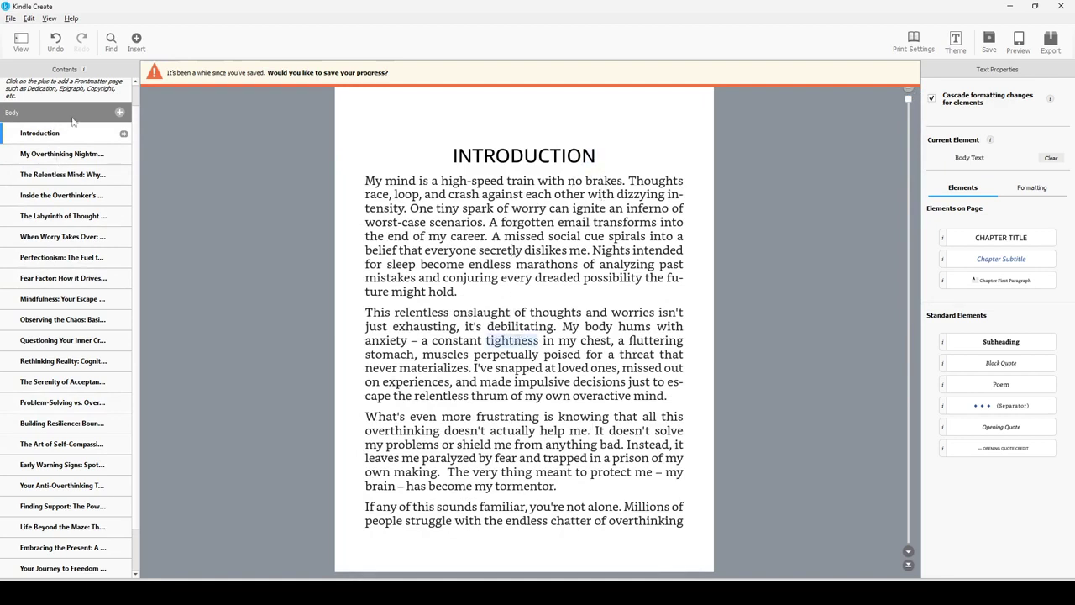
Step: Start a new Title Page in the front matter and make its book title ready for entry
scroll(110, 124, up, 1)
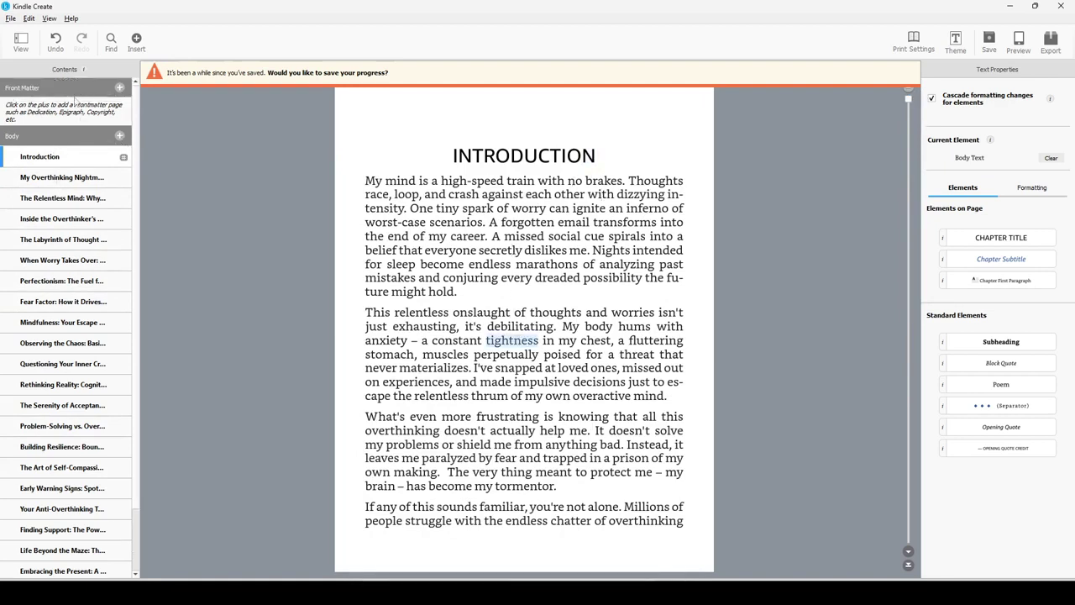
click(119, 88)
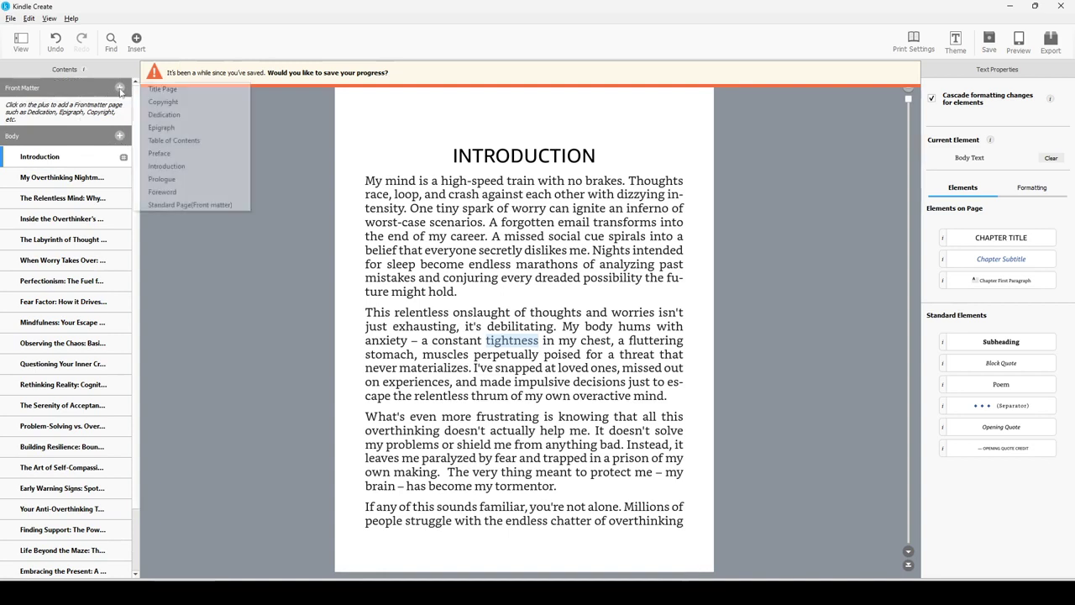
click(164, 88)
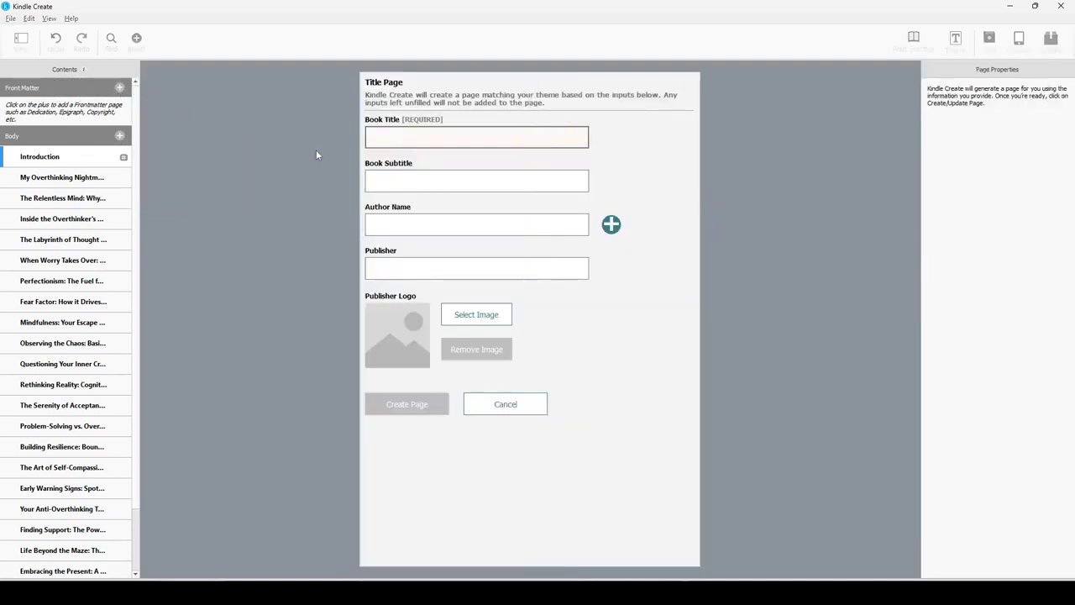
click(498, 138)
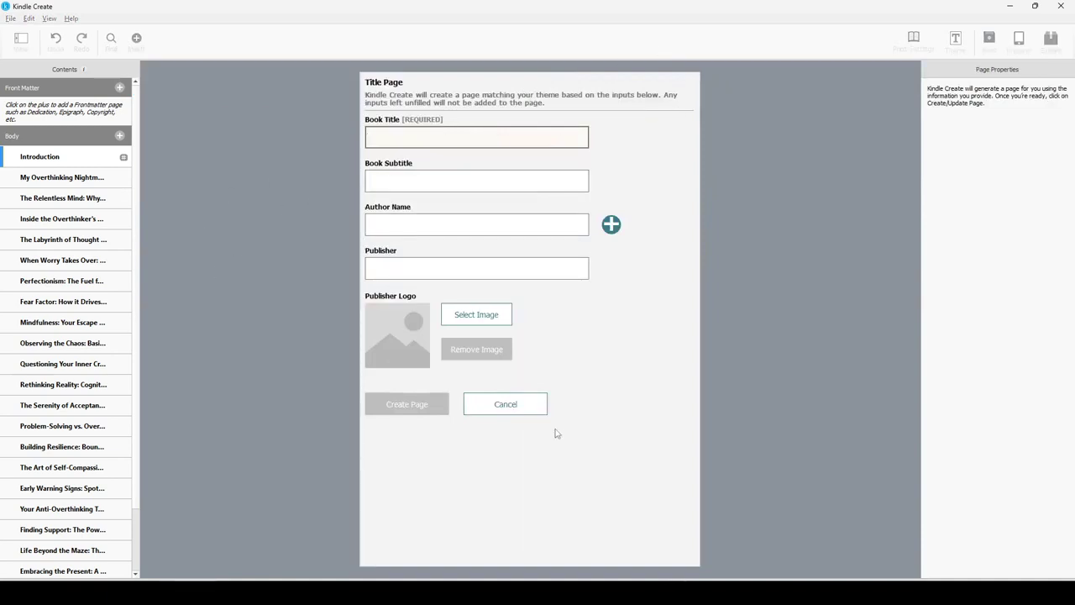
Step: Switch to the Gemini chat in Chrome and copy the ebook title "Trapped in the Thought Maze: Finding Freedom from Overthinking" from the outline prompt
click(554, 592)
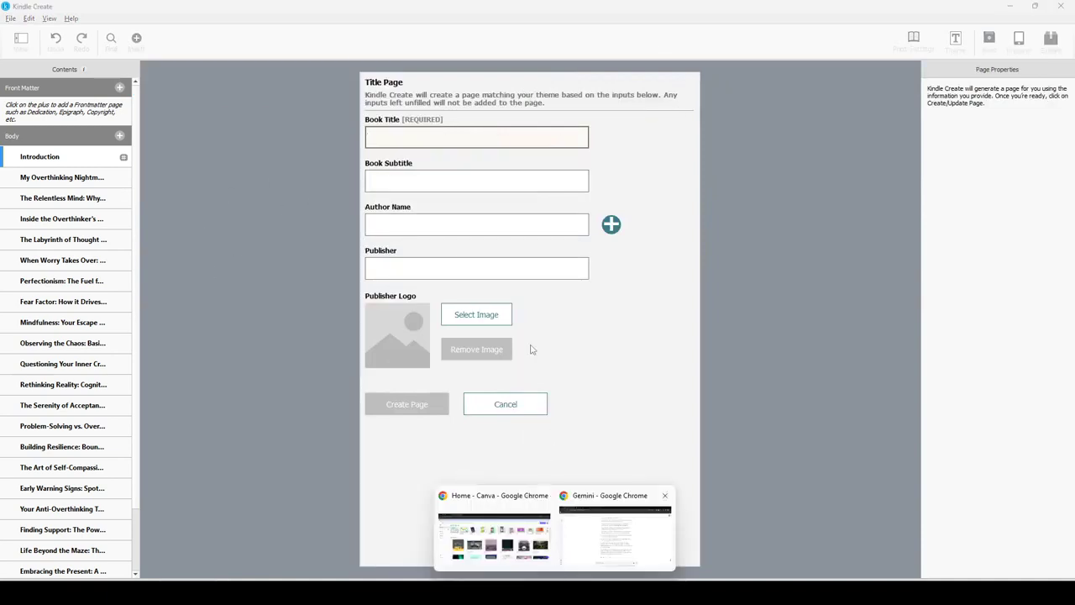
mouse_move(556, 592)
click(600, 537)
scroll(1059, 442, up, 3)
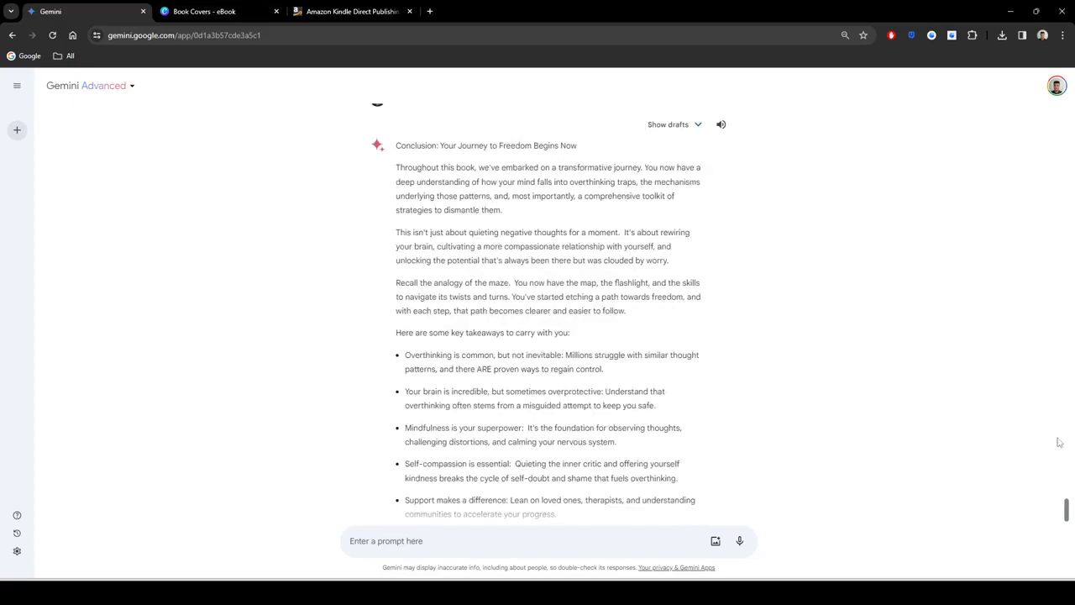
drag(1066, 512, 1063, 126)
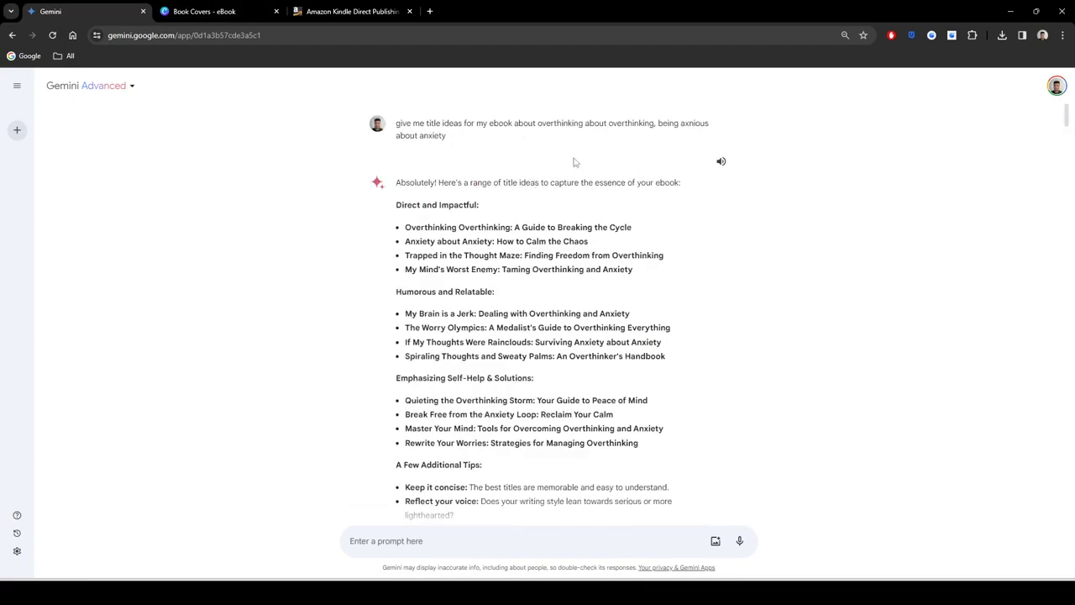
scroll(571, 231, down, 4)
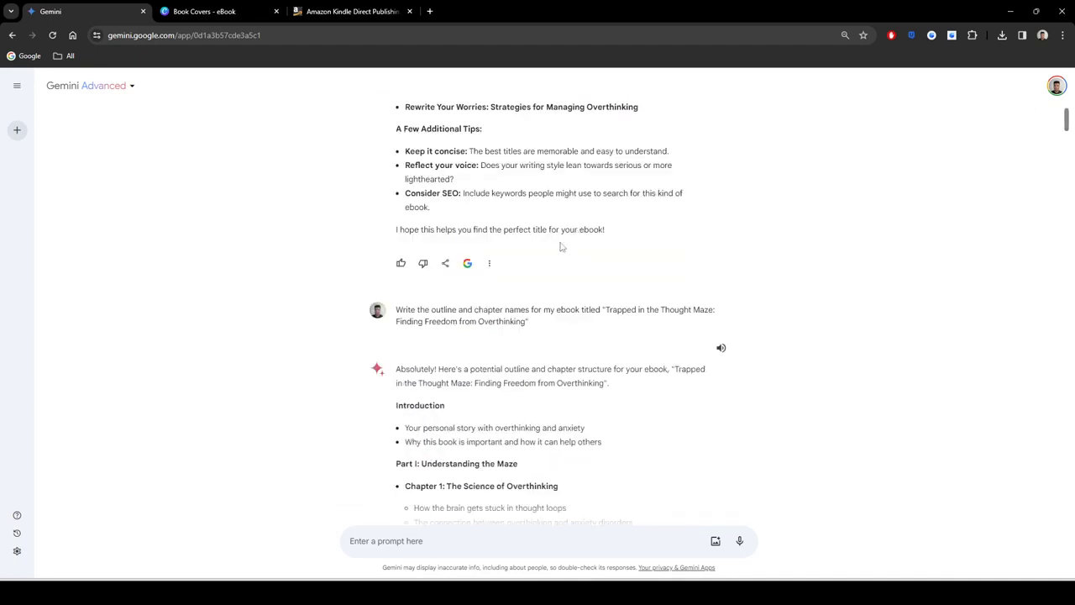
drag(605, 310, 607, 333)
key(ctrl+c)
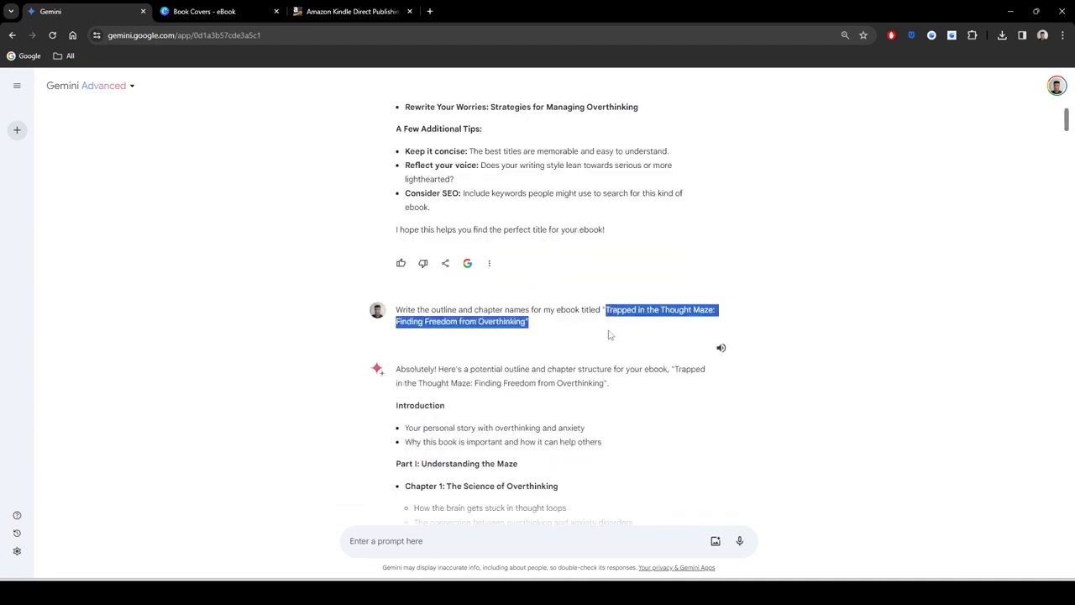
Step: Return to Kindle Create and set the book title to the copied "Trapped in the Thought Maze: Finding Freedom from Overthinking"
click(880, 328)
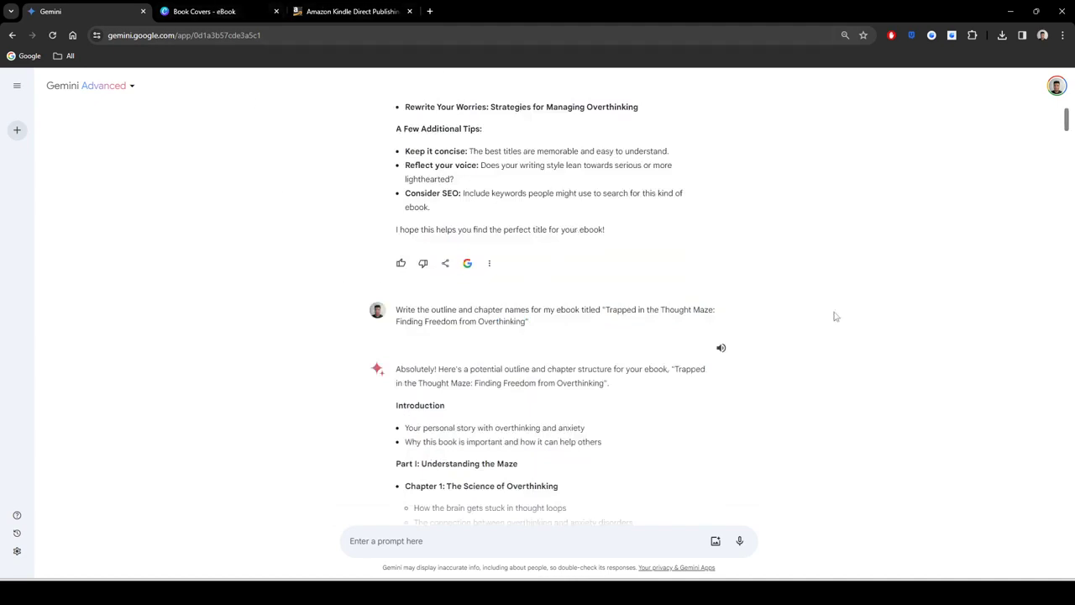
scroll(835, 317, down, 5)
drag(1067, 125, 1061, 486)
scroll(1061, 486, down, 10)
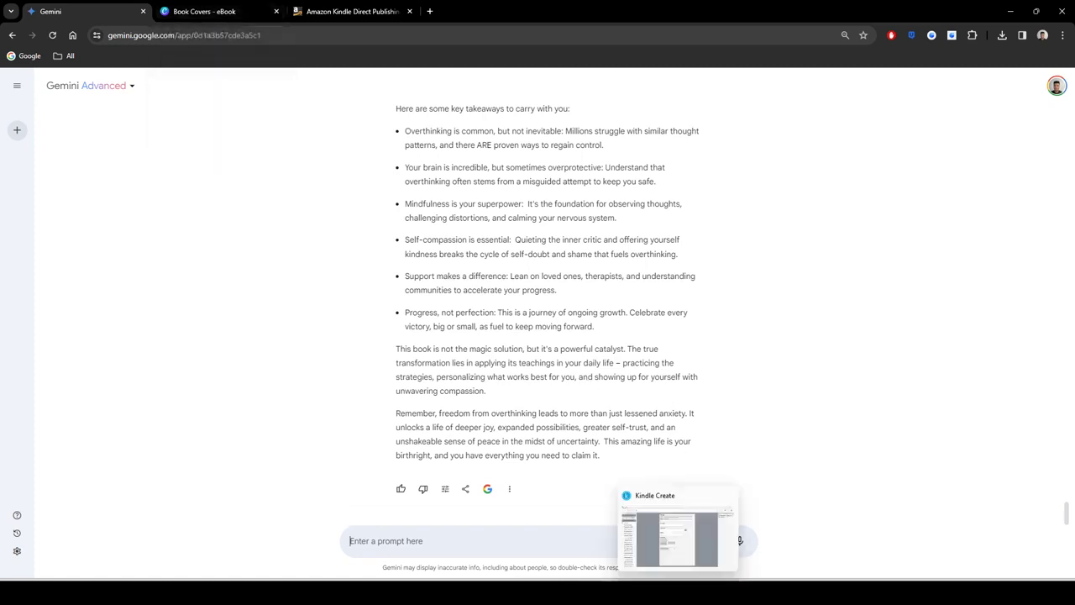
click(679, 533)
key(ctrl+v)
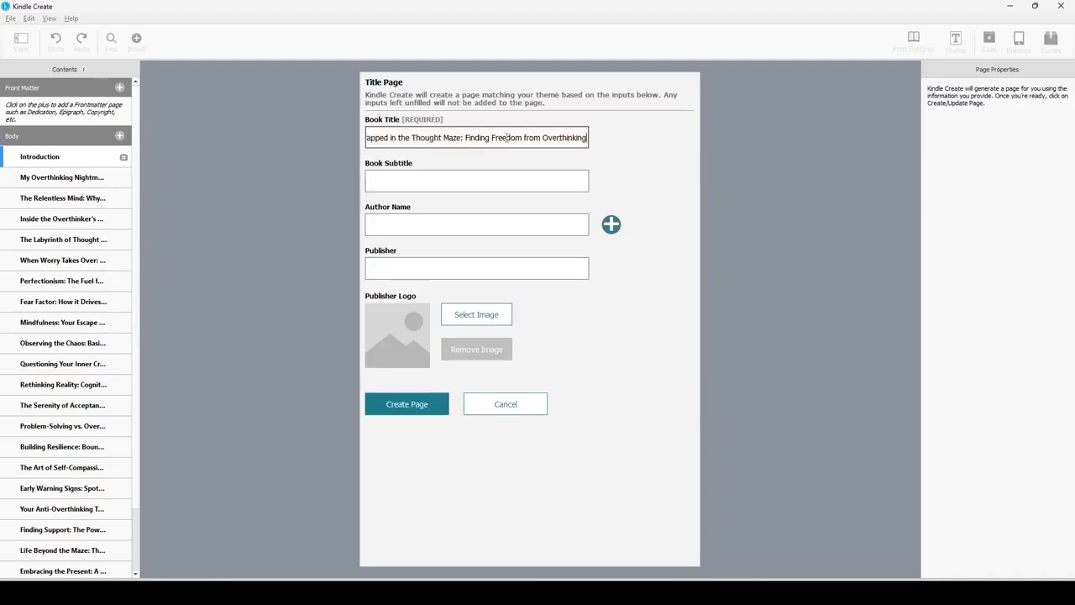
drag(467, 137, 316, 143)
click(447, 138)
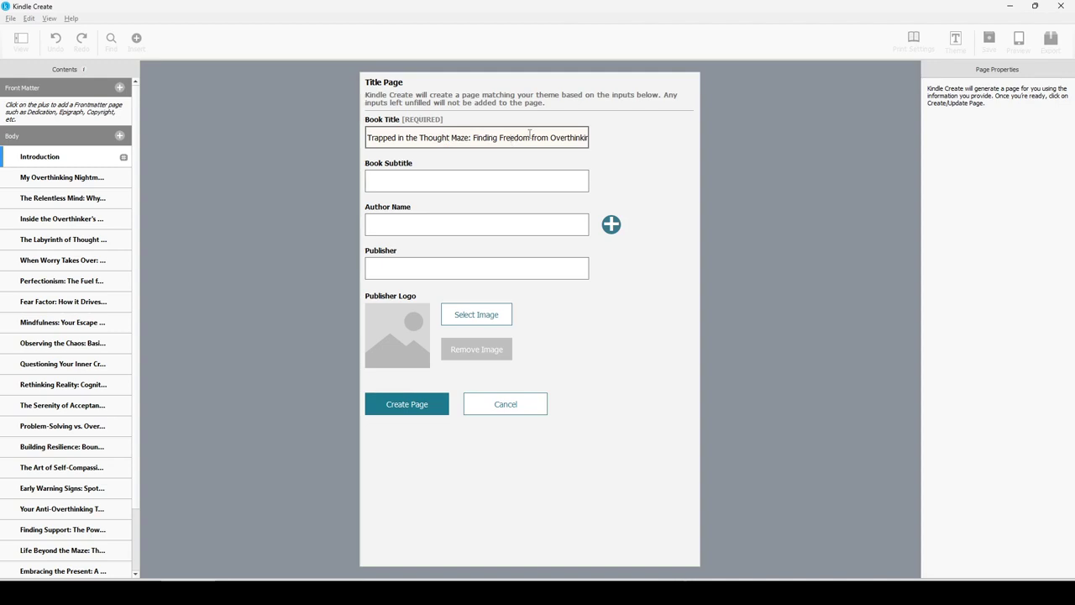
drag(529, 136, 605, 135)
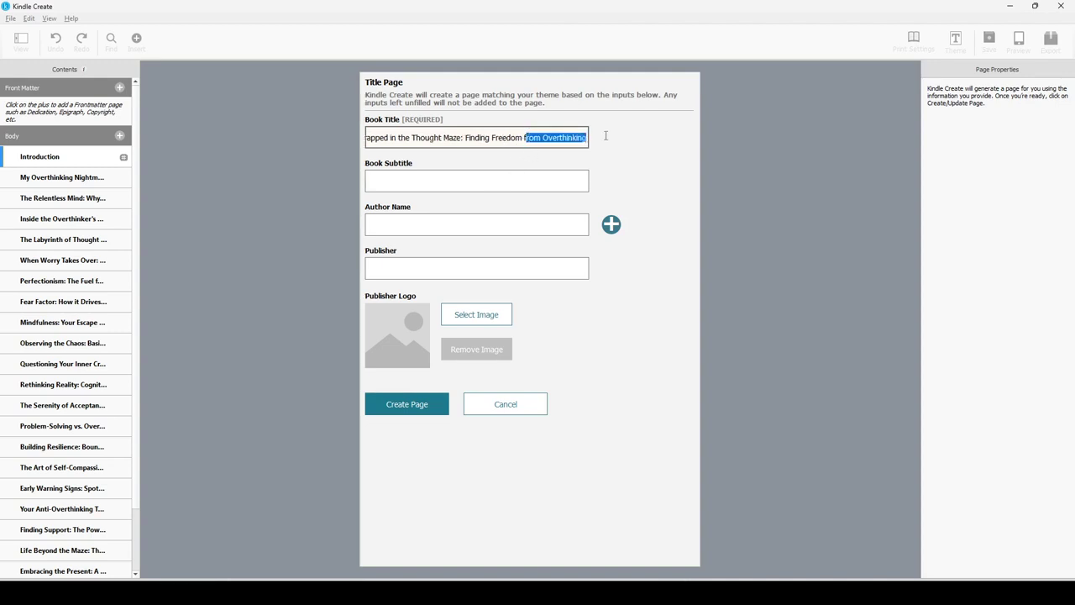
click(504, 138)
drag(473, 137, 362, 139)
click(460, 137)
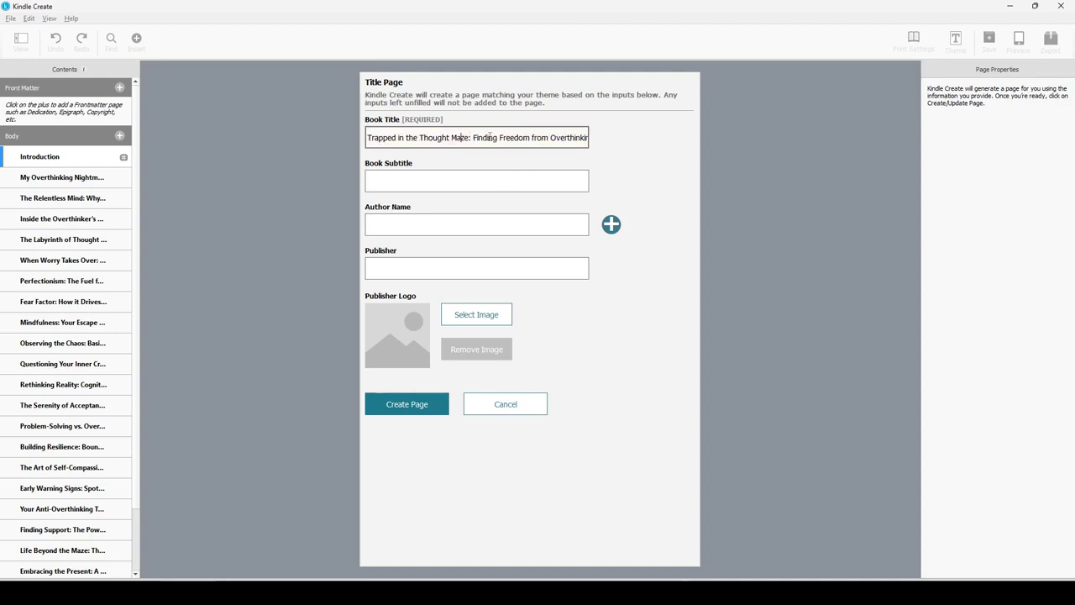
Step: Switch to the Gemini chat and ask it "can you generate some subtitle ideas for this book on amazon"
click(447, 180)
mouse_move(578, 560)
click(602, 526)
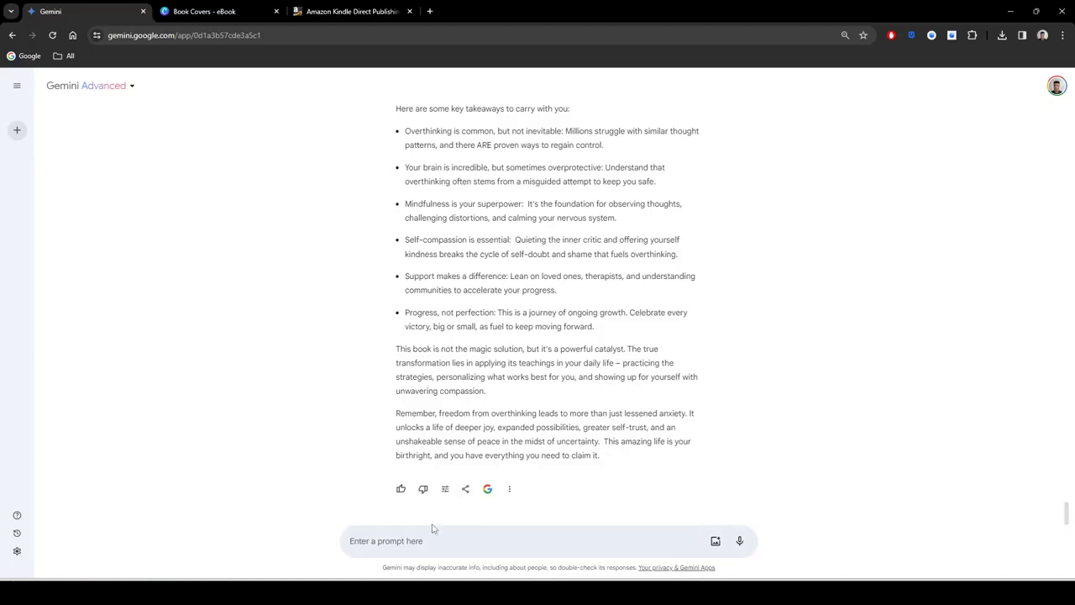
text(can you g)
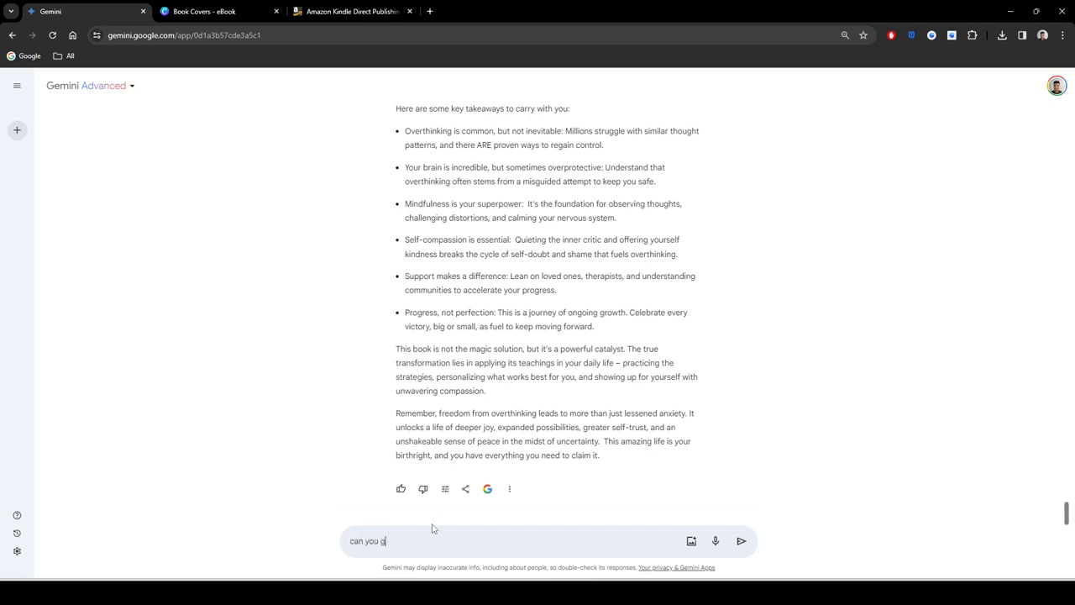
text(enerate some subtitle ideas for this book on amazon)
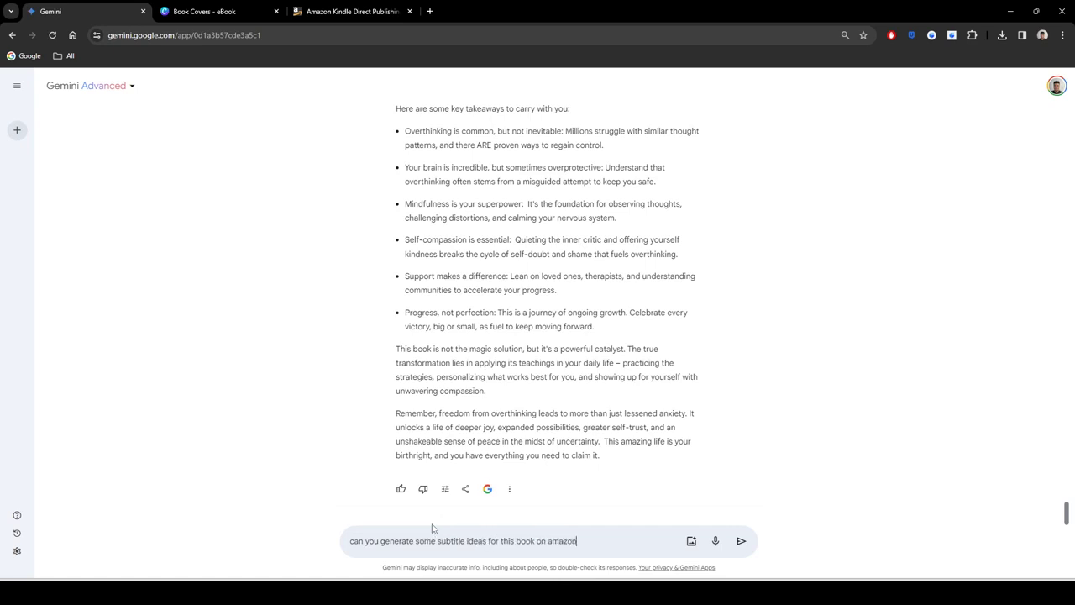
key(Return)
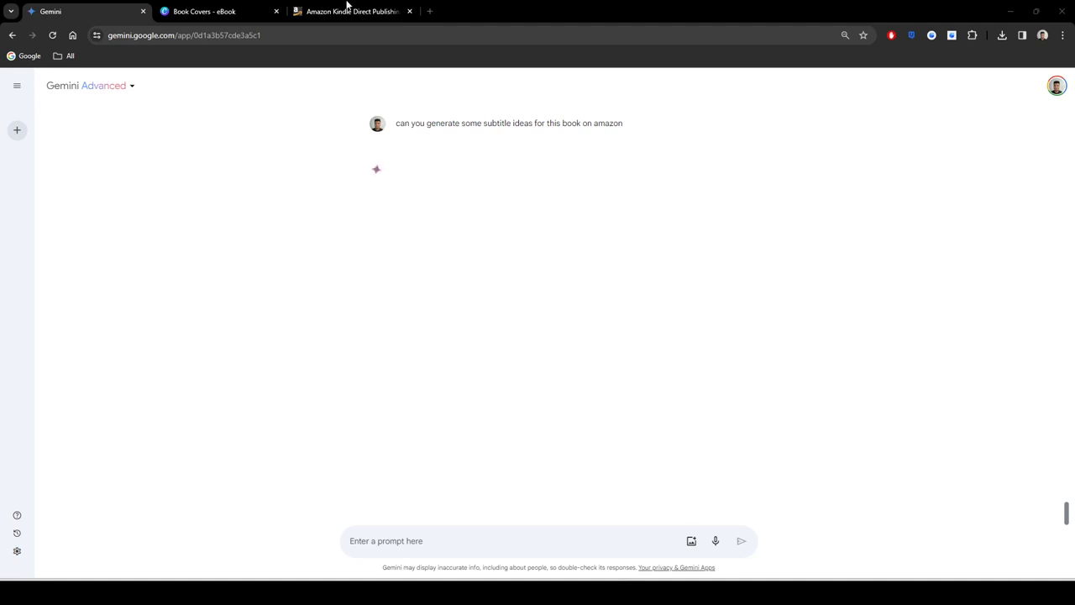
Step: Check the INFJ Kindle eBook's review status on the Kindle Direct Publishing bookshelf while Gemini generates its answer
click(370, 12)
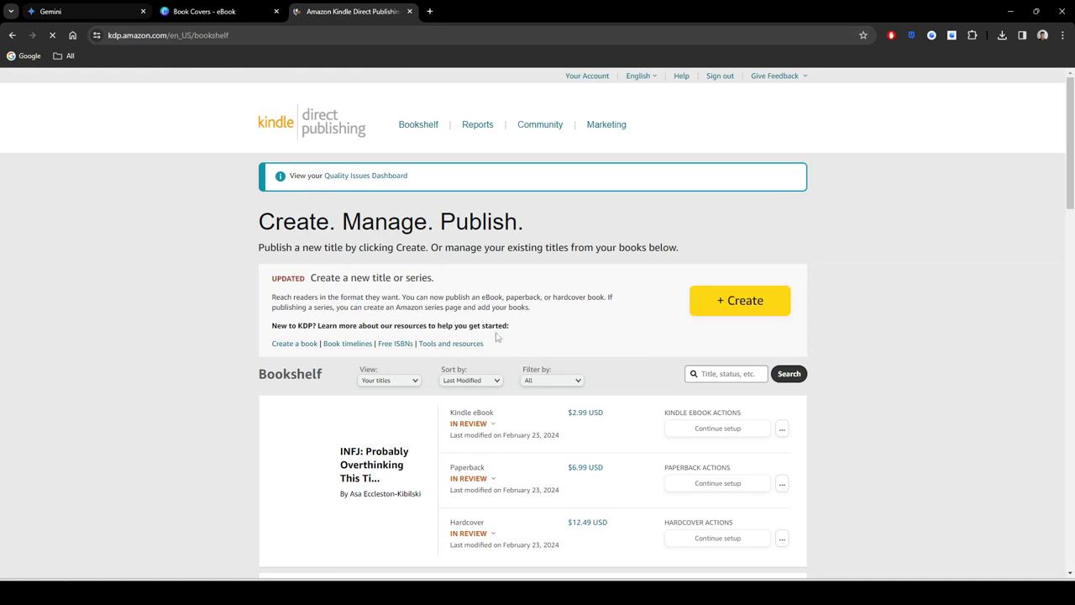
key(ctrl+1)
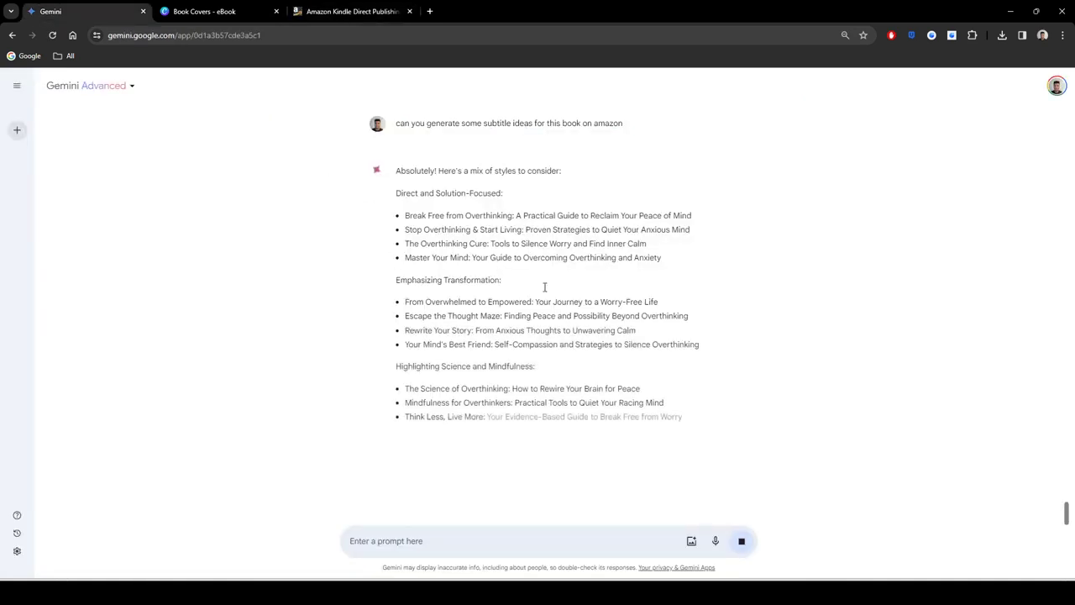
click(348, 10)
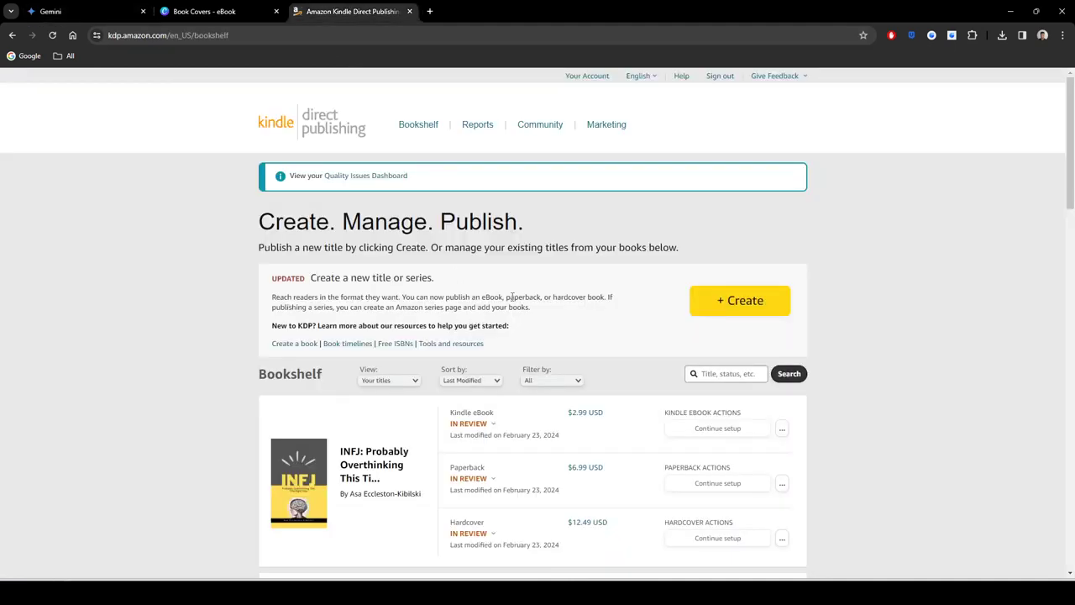
click(469, 430)
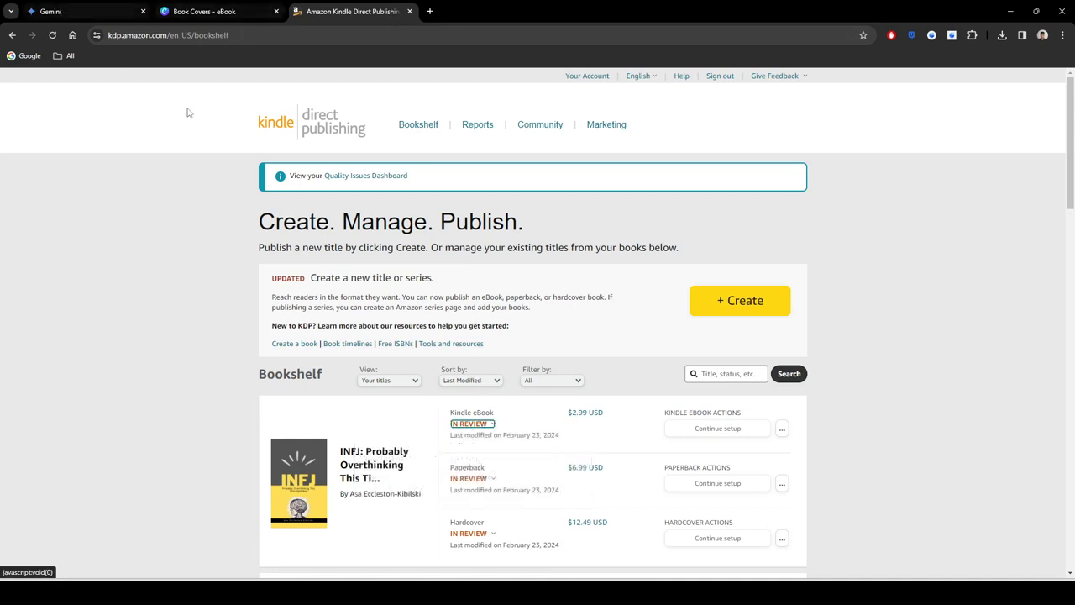
click(145, 366)
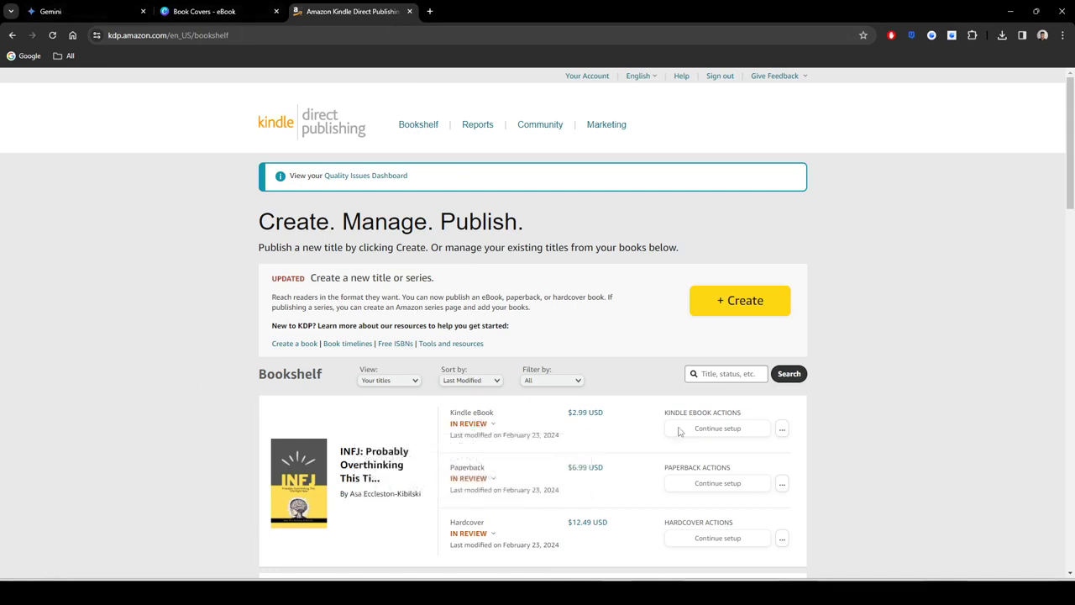
Step: Review the subtitle ideas in the Gemini chat and switch back to the Title Page form in Kindle Create
click(94, 9)
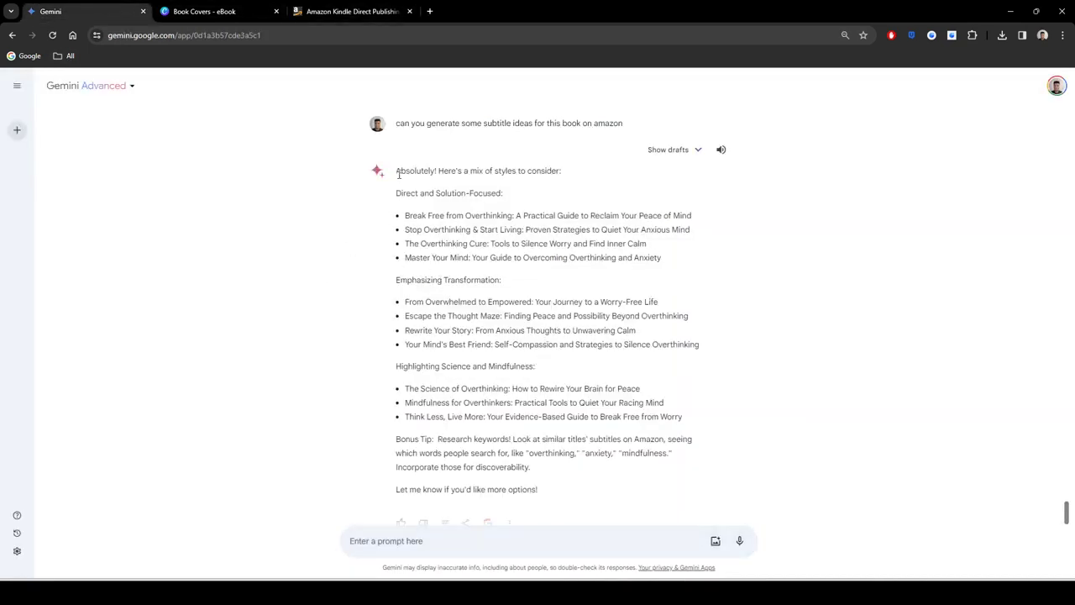
drag(396, 170, 428, 193)
click(434, 194)
click(694, 591)
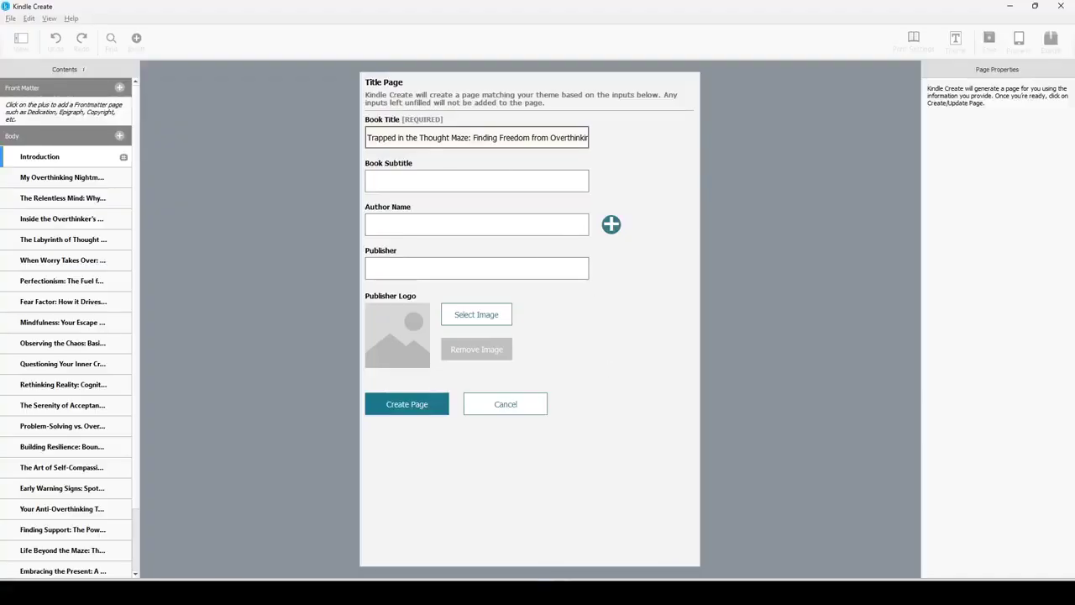
Step: Copy the subtitle "Think Less, Live More: Your Evidence-Based Guide to Break Free from Worry" from the Gemini chat into Kindle Create's Book Subtitle field
mouse_move(555, 592)
click(619, 495)
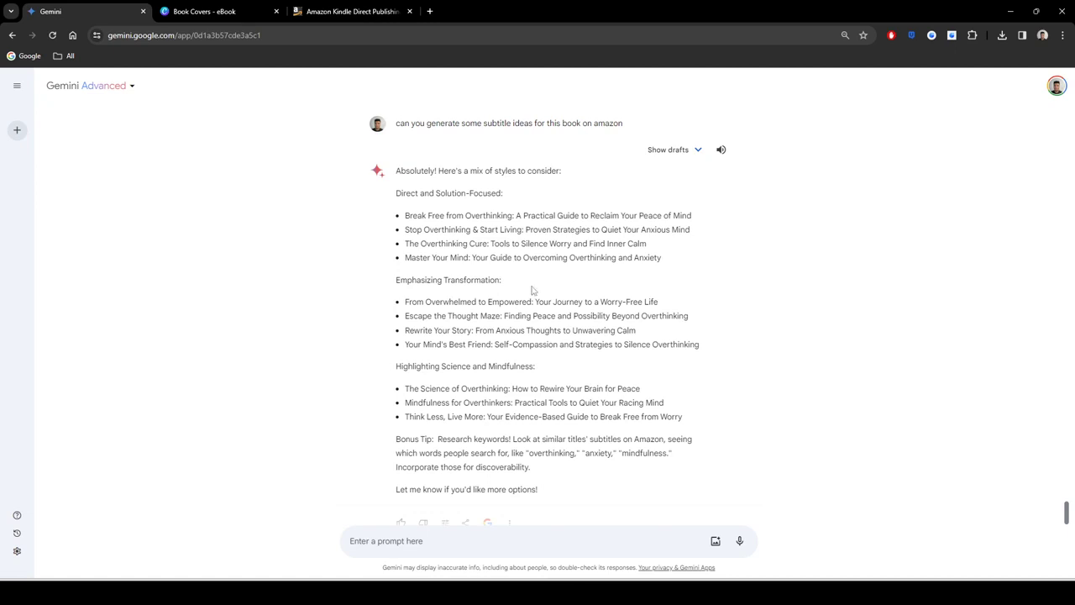
drag(487, 315, 509, 315)
click(537, 315)
drag(697, 346, 404, 346)
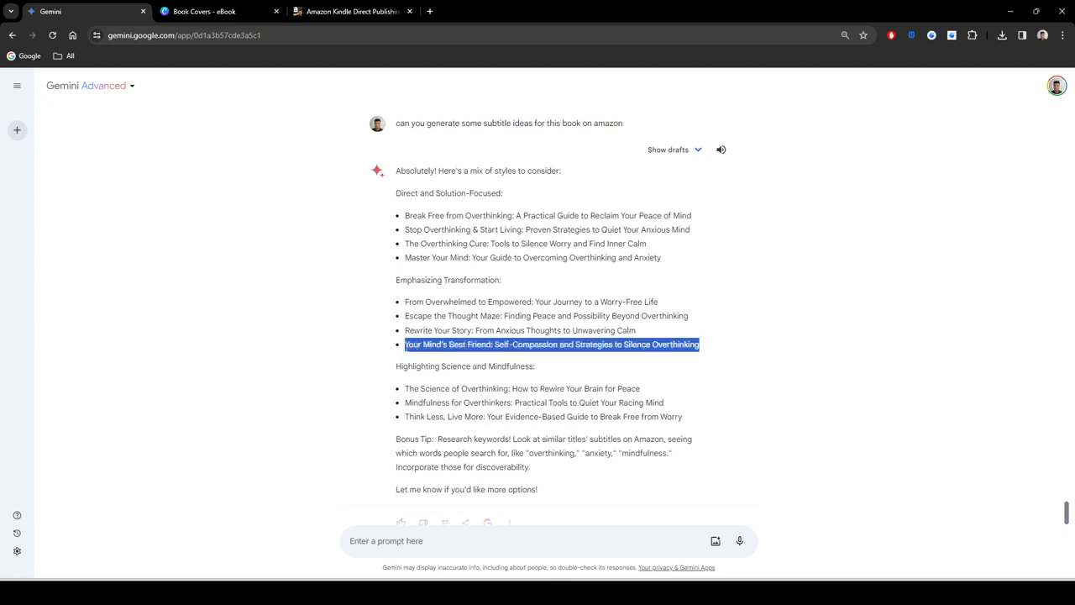
click(751, 377)
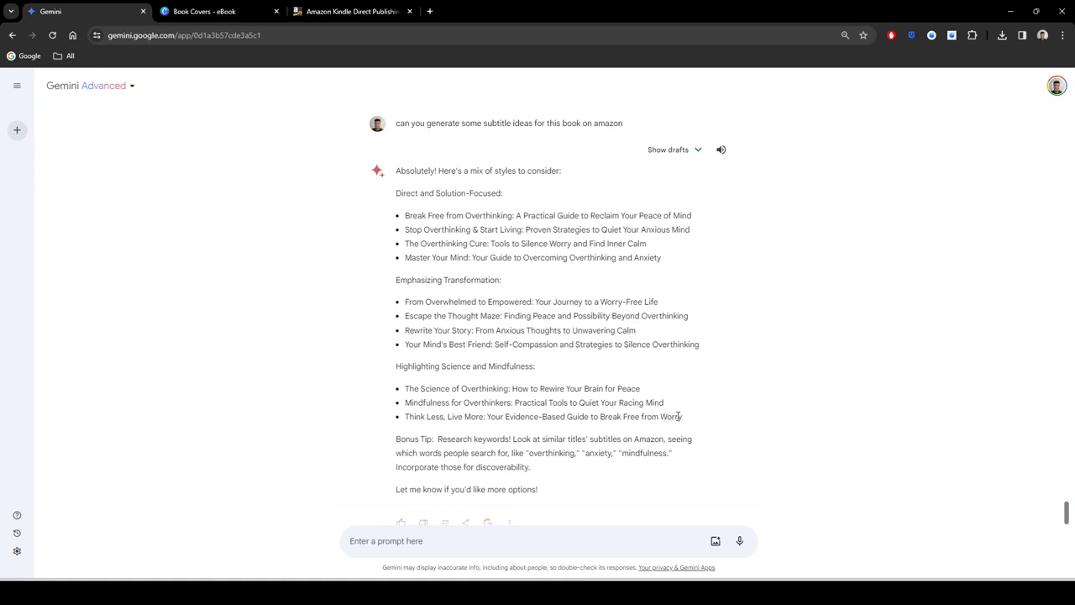
drag(683, 418, 400, 423)
key(ctrl+c)
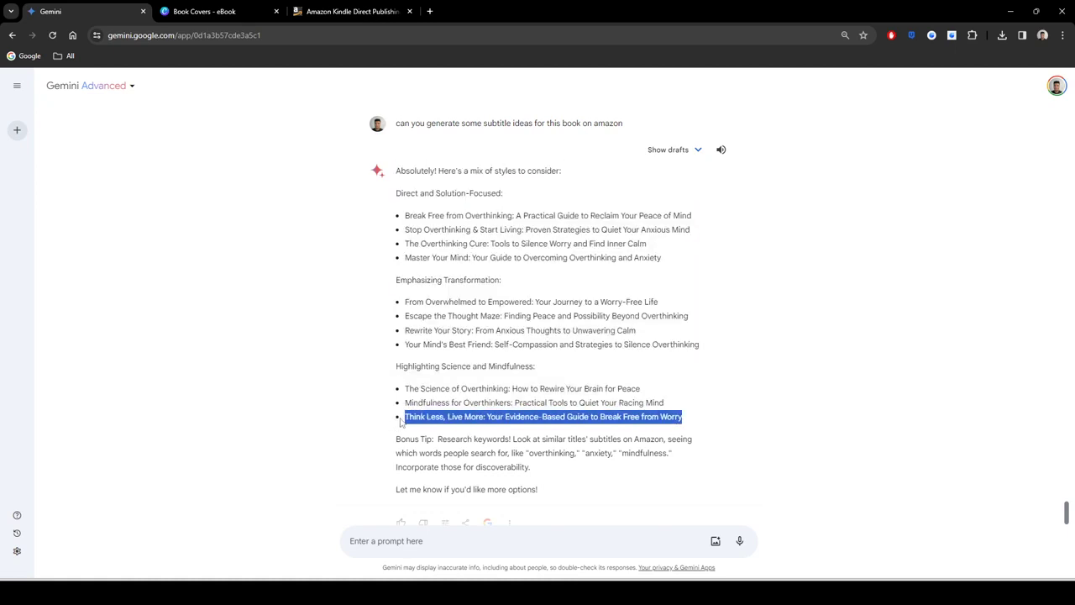
click(744, 357)
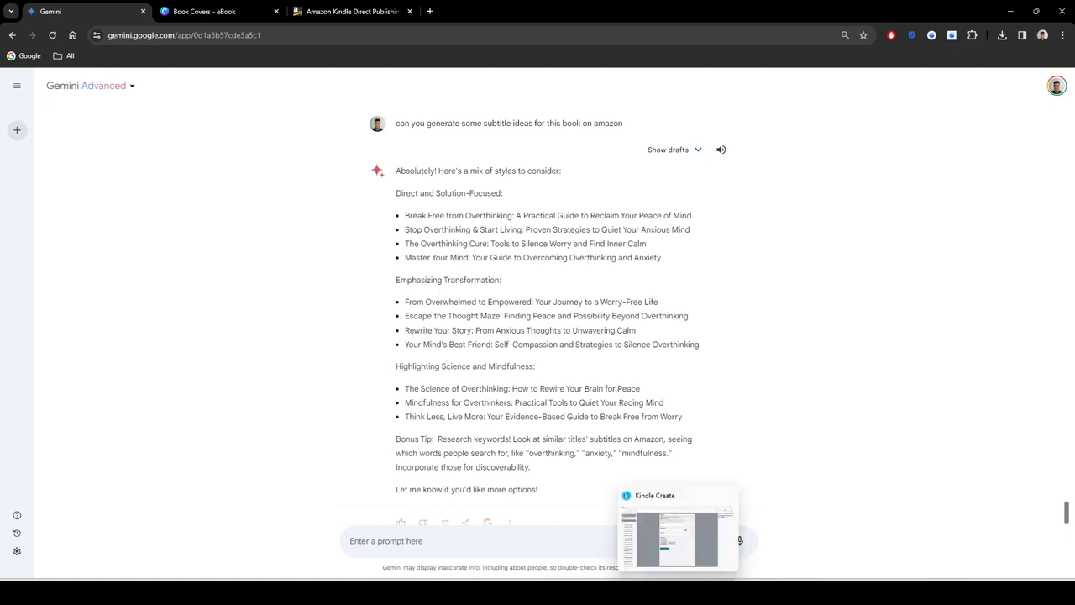
click(682, 593)
key(ctrl+v)
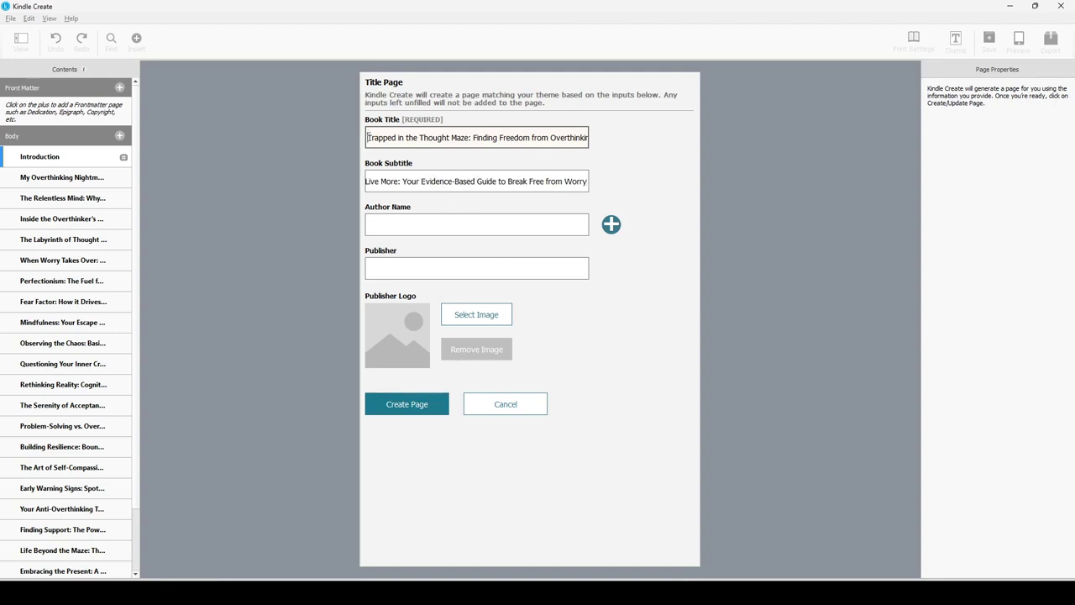
Step: Copy the full book title from the Title Page form and switch to the Kindle Direct Publishing bookshelf in the browser
drag(367, 133, 723, 138)
key(ctrl+c)
click(508, 140)
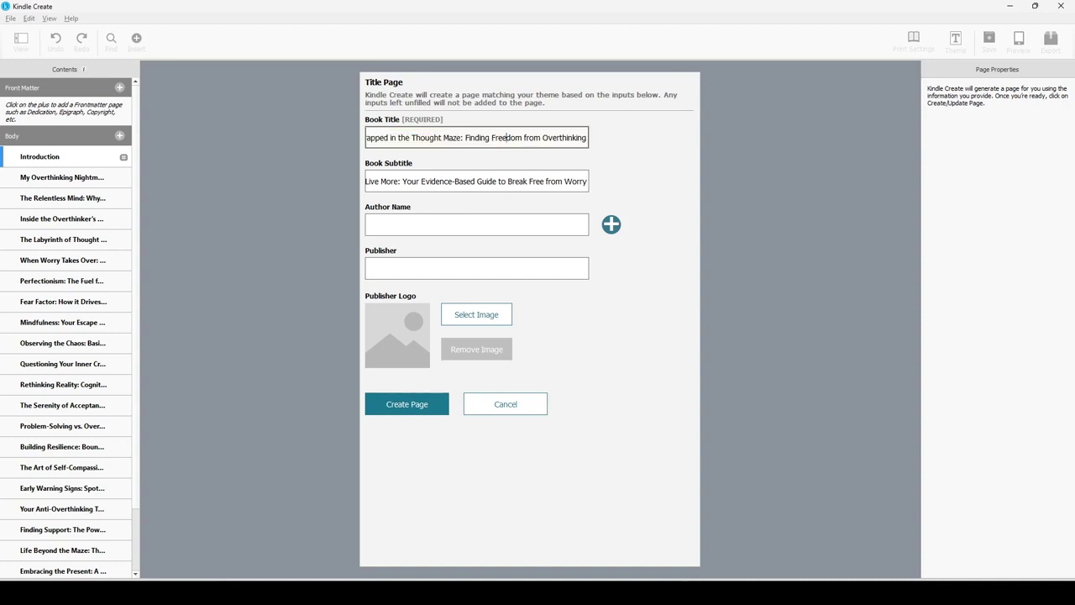
mouse_move(556, 593)
click(596, 537)
click(351, 11)
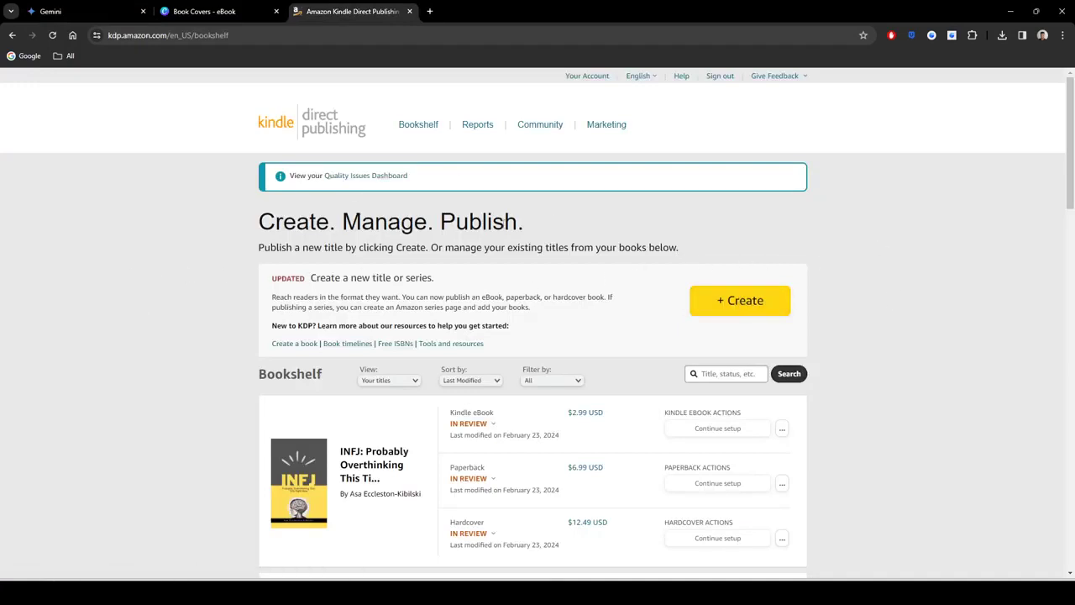
Step: Start creating a new Kindle eBook on Kindle Direct Publishing
click(746, 308)
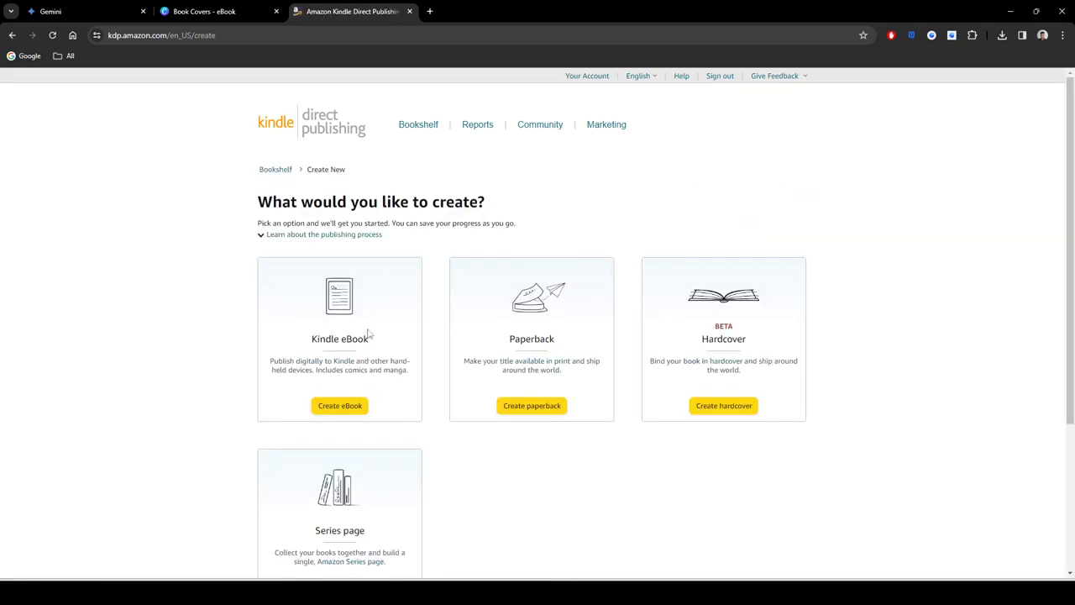
scroll(369, 336, down, 1)
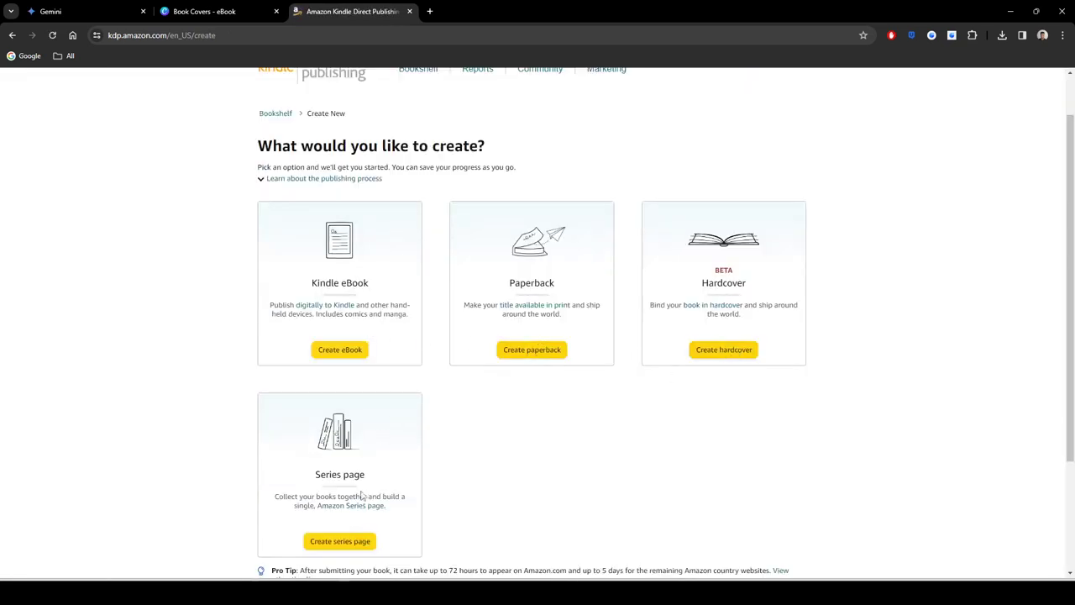
scroll(459, 418, down, 1)
scroll(458, 418, up, 1)
click(252, 13)
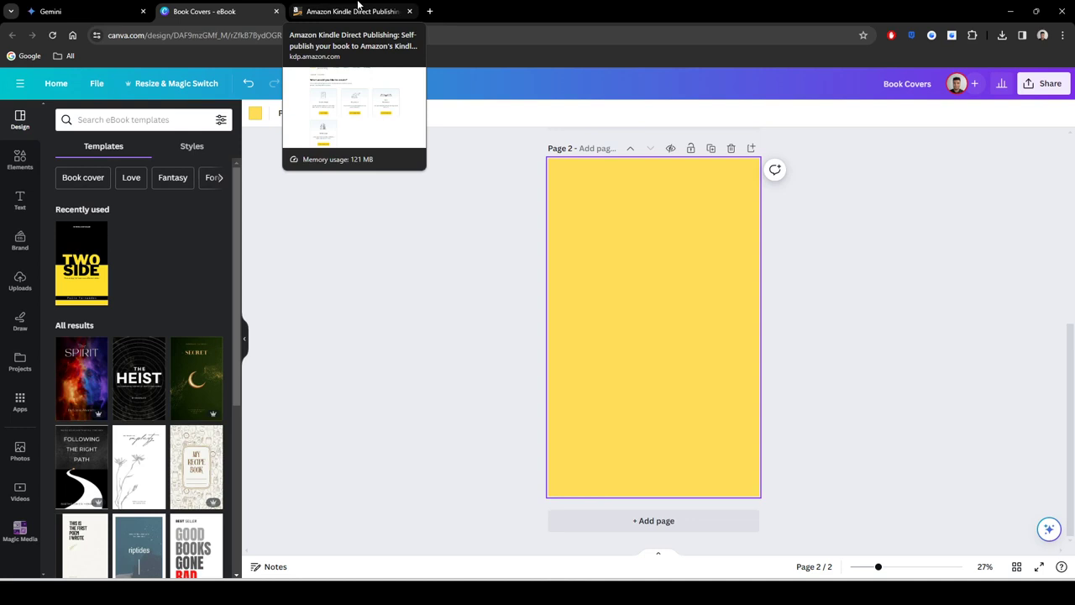
click(357, 11)
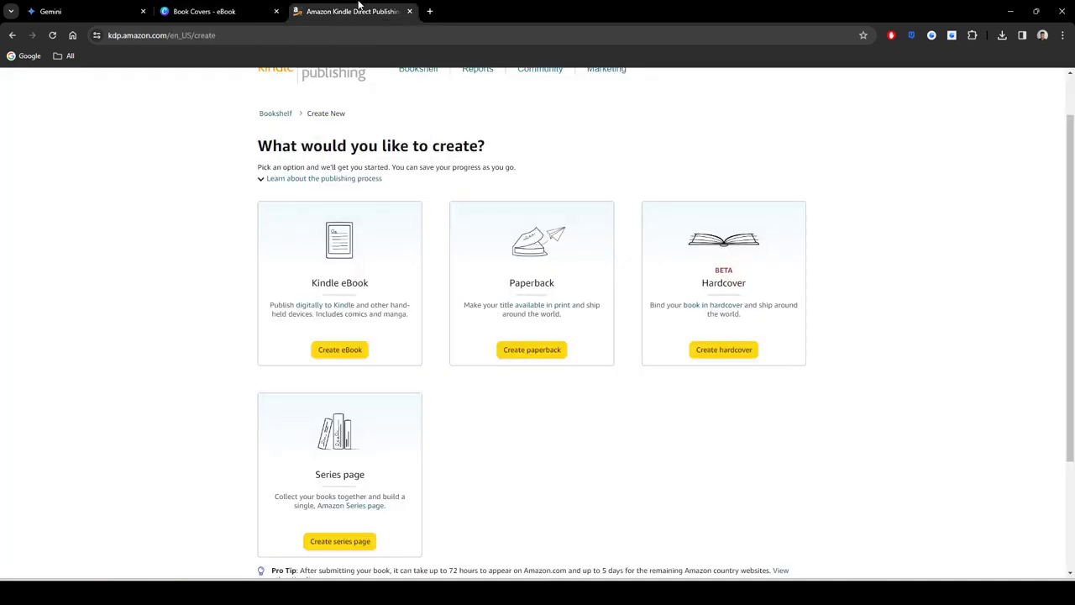
click(349, 352)
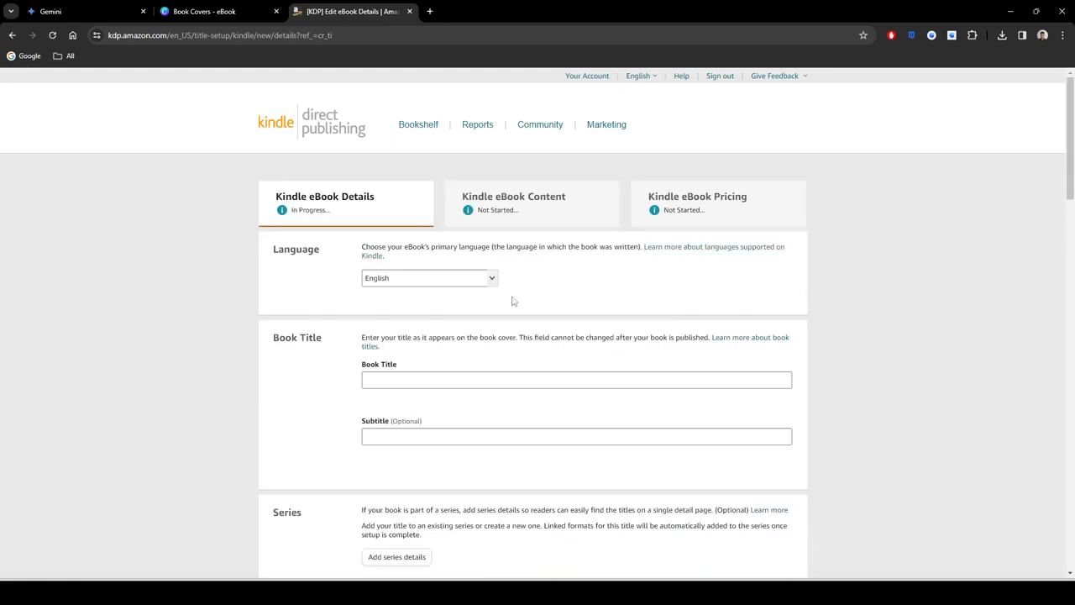
Step: Paste "Trapped in the Thought Maze: Finding Freedom from Overthinking" as the Book Title in the Kindle eBook details
click(493, 280)
click(524, 314)
scroll(504, 324, down, 1)
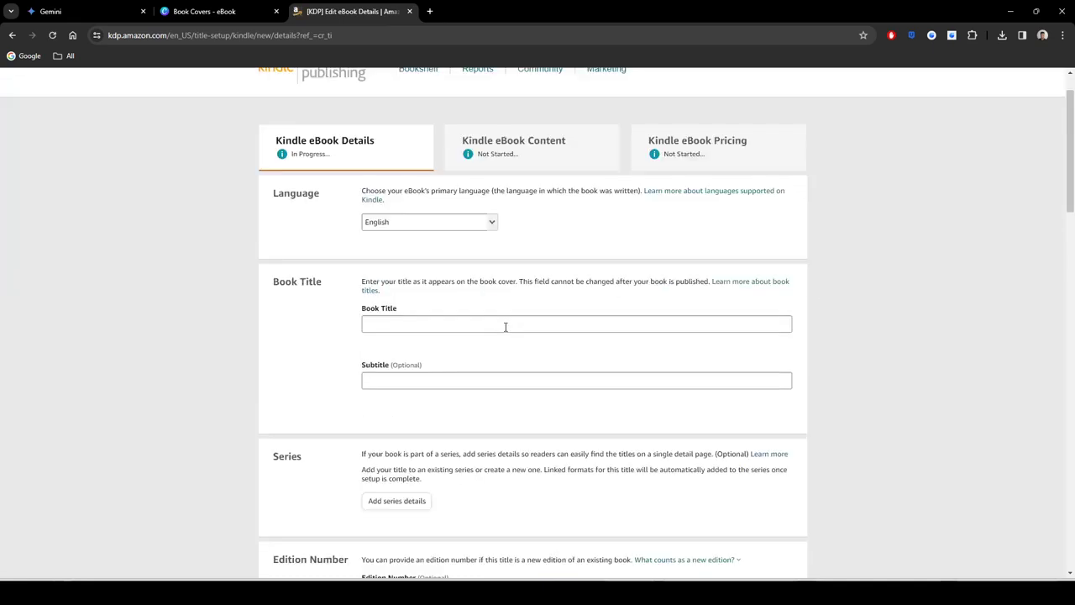
click(483, 324)
key(ctrl+v)
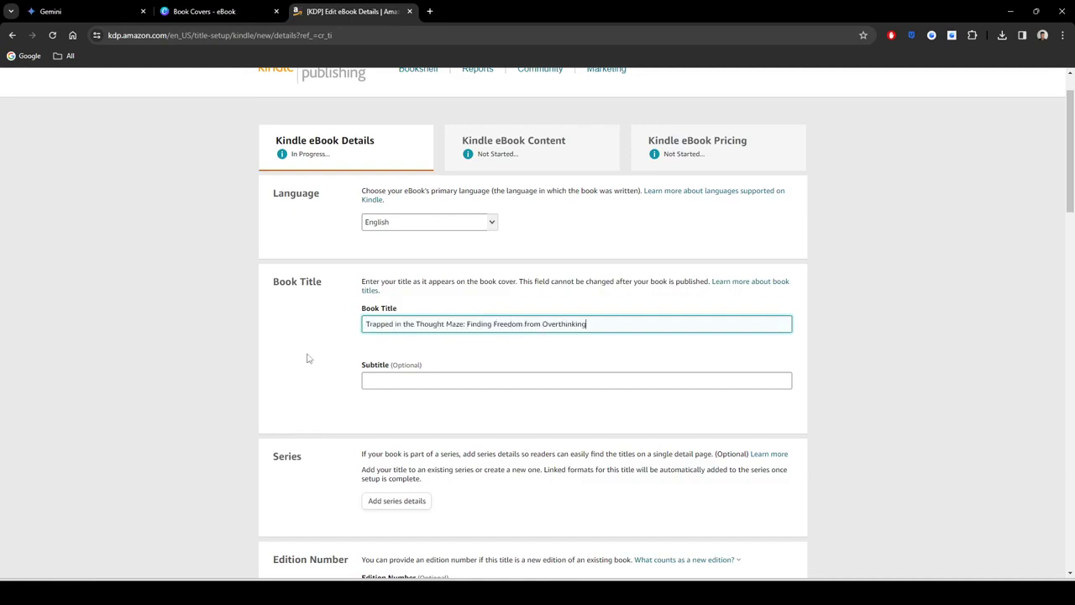
Step: Copy the subtitle "Think Less, Live More: Your Evidence-Based Guide to Break Free from Worry" from Kindle Create into the KDP Subtitle field
mouse_move(676, 592)
click(676, 537)
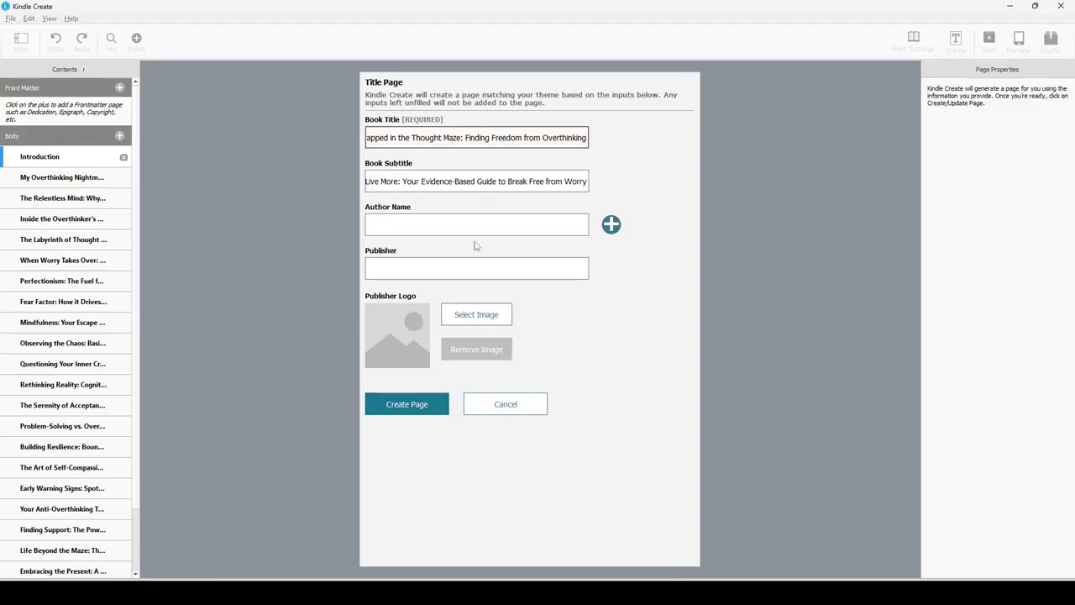
key(ctrl+a)
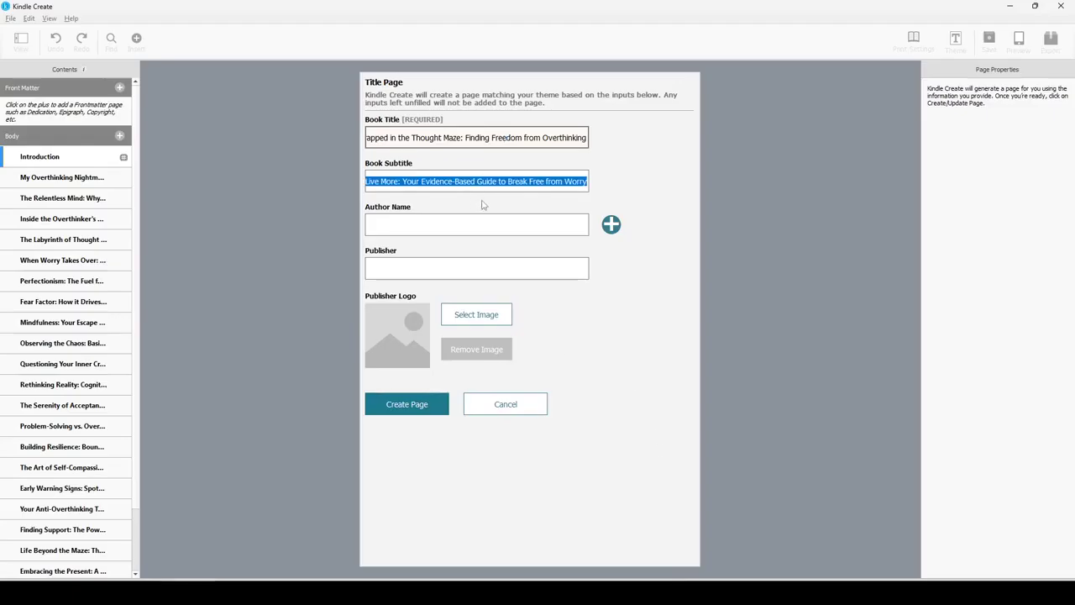
click(644, 301)
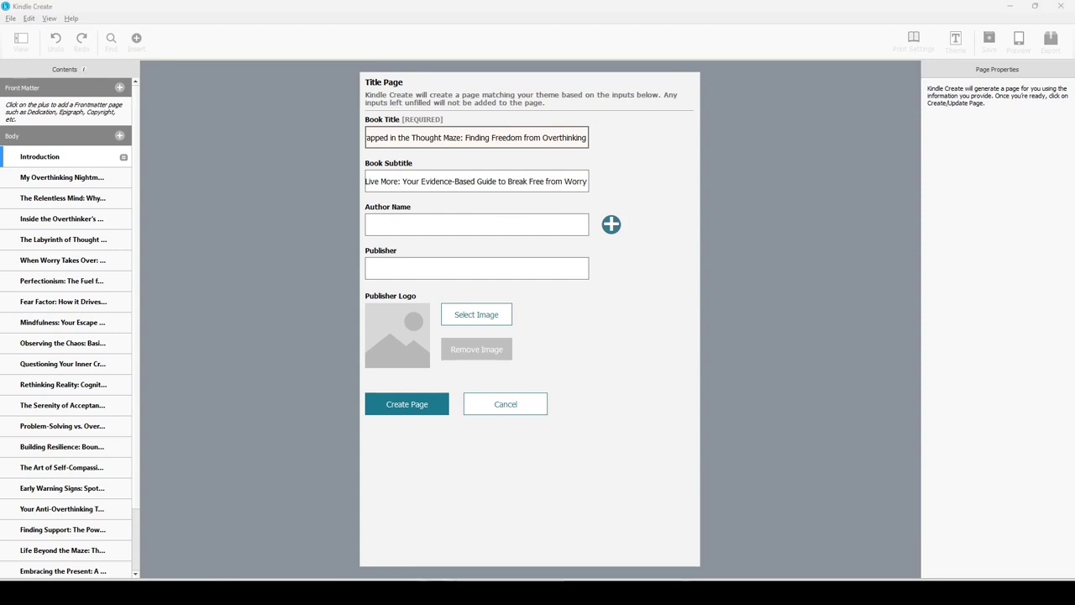
mouse_move(557, 593)
click(568, 537)
click(480, 373)
text(Think Less, Live More: Your Evidence-Based Guide to Break Free from Worry)
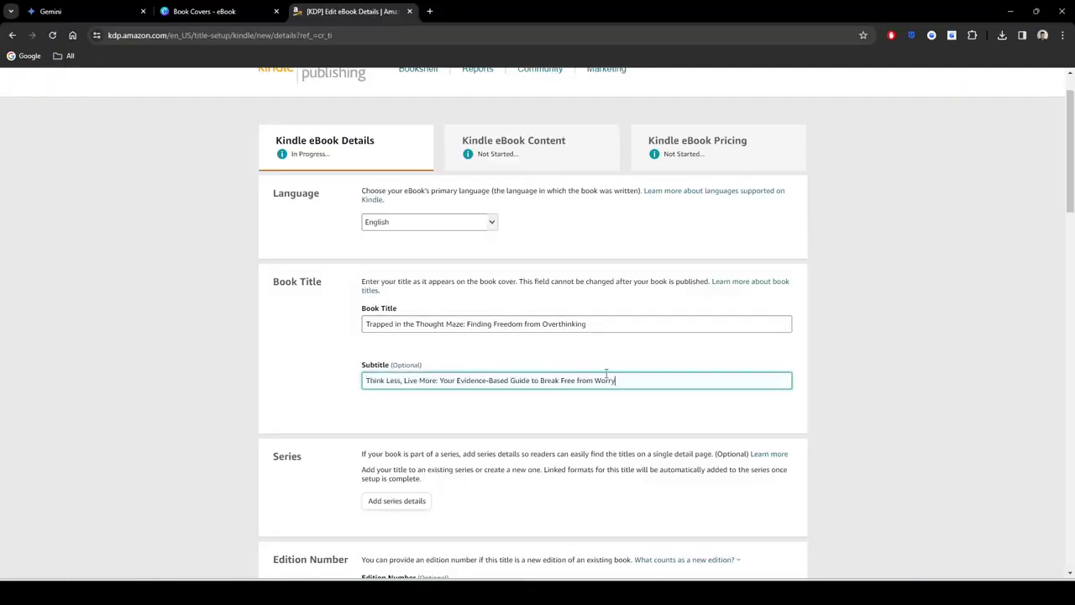
click(553, 285)
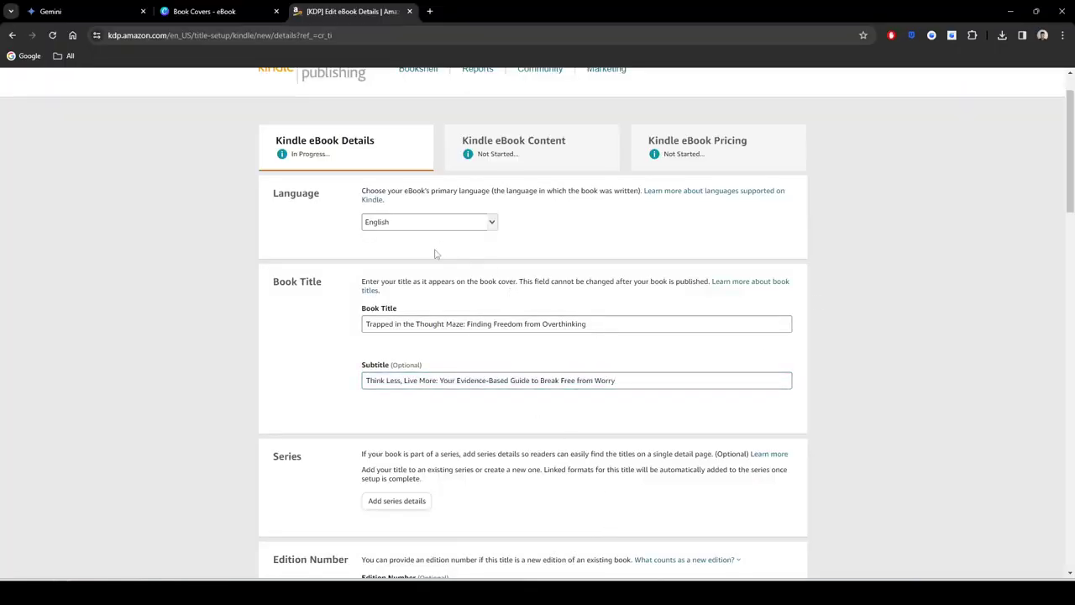
Step: Look through the Series, Edition Number, Author and Contributors sections of the eBook details down to the Description field
scroll(434, 251, down, 2)
scroll(411, 340, down, 1)
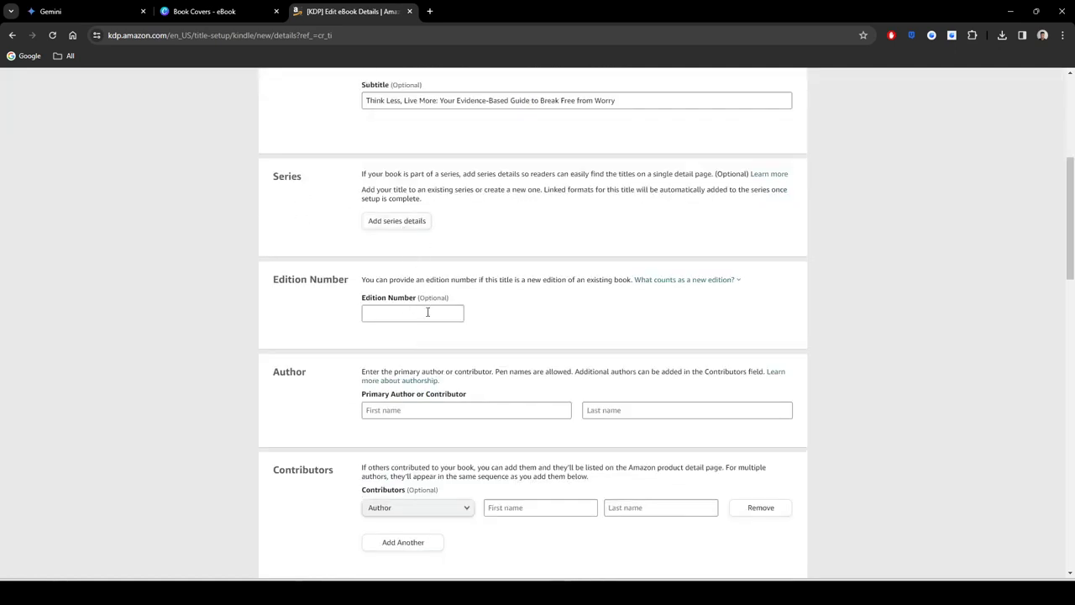
scroll(442, 274, down, 1)
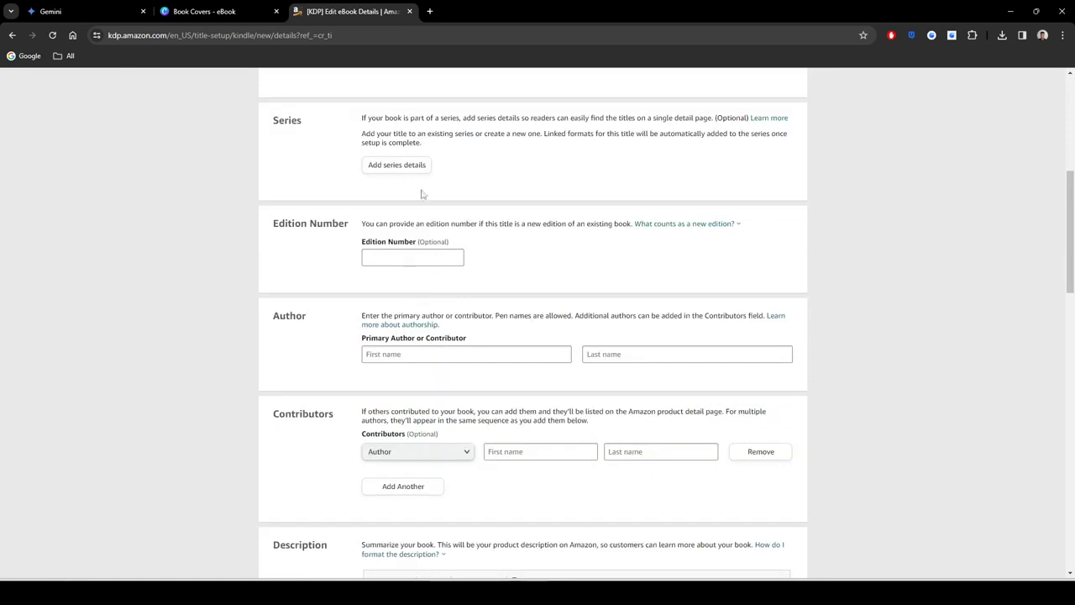
scroll(422, 192, up, 1)
scroll(429, 239, down, 2)
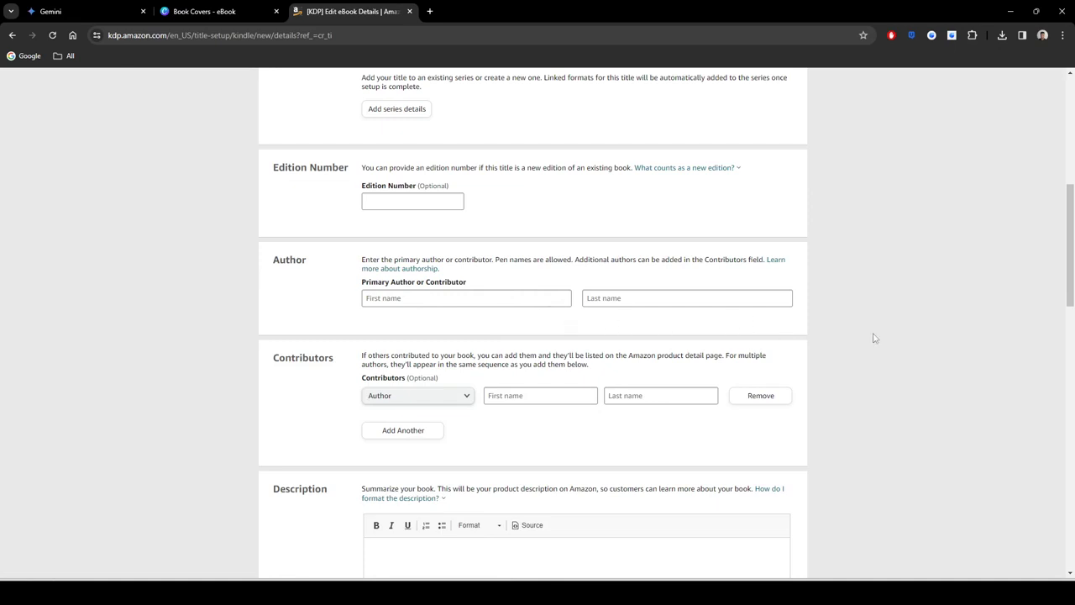
scroll(670, 366, down, 3)
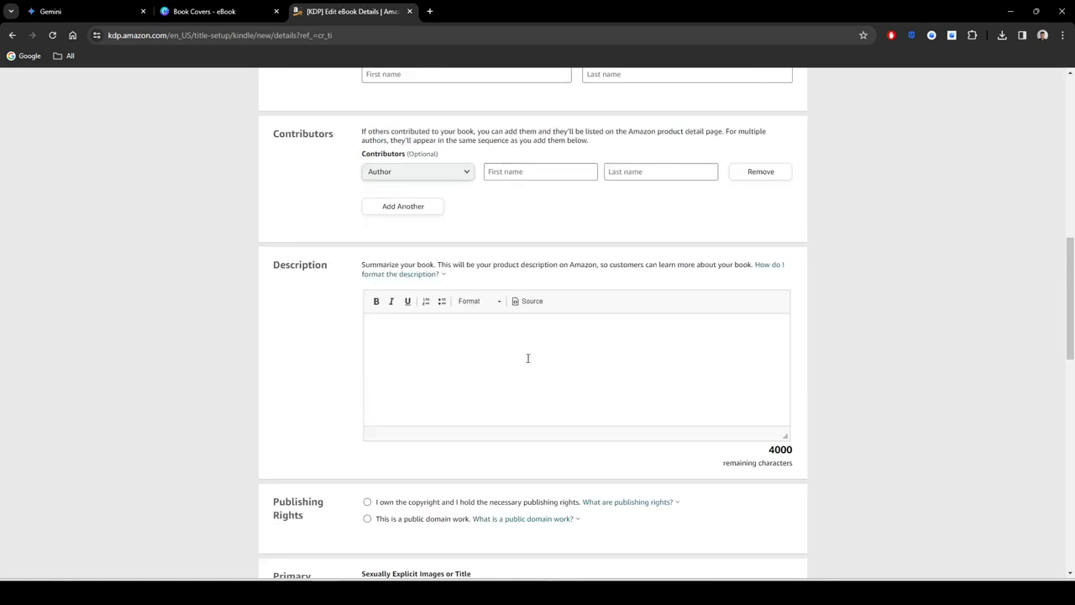
click(538, 350)
Step: Switch to the Gemini chat and ask it "write a description of this book for my amazon listing"
click(99, 10)
scroll(554, 378, down, 1)
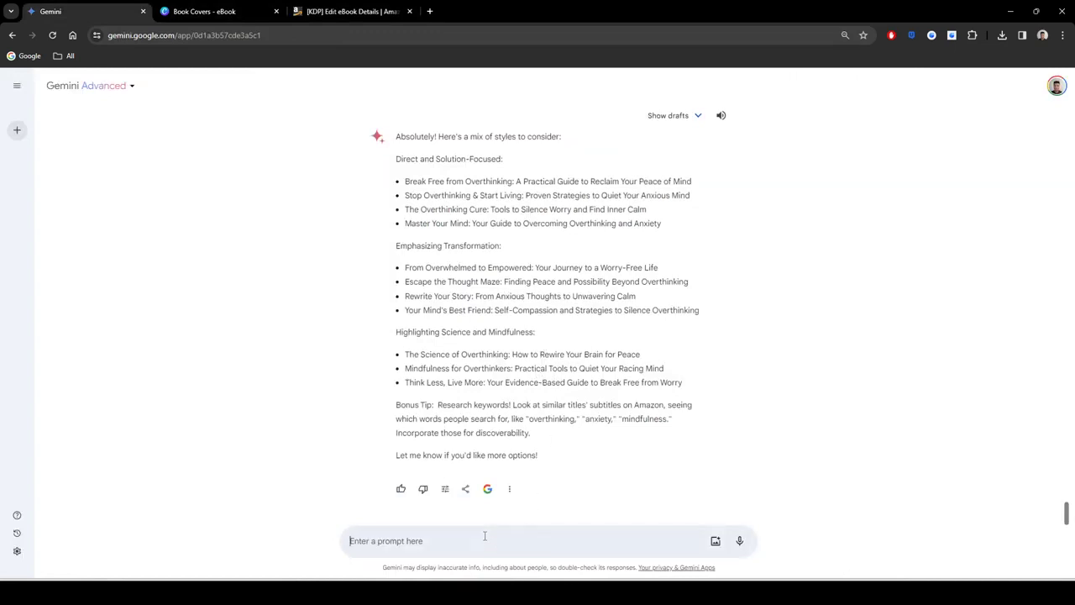
text(we)
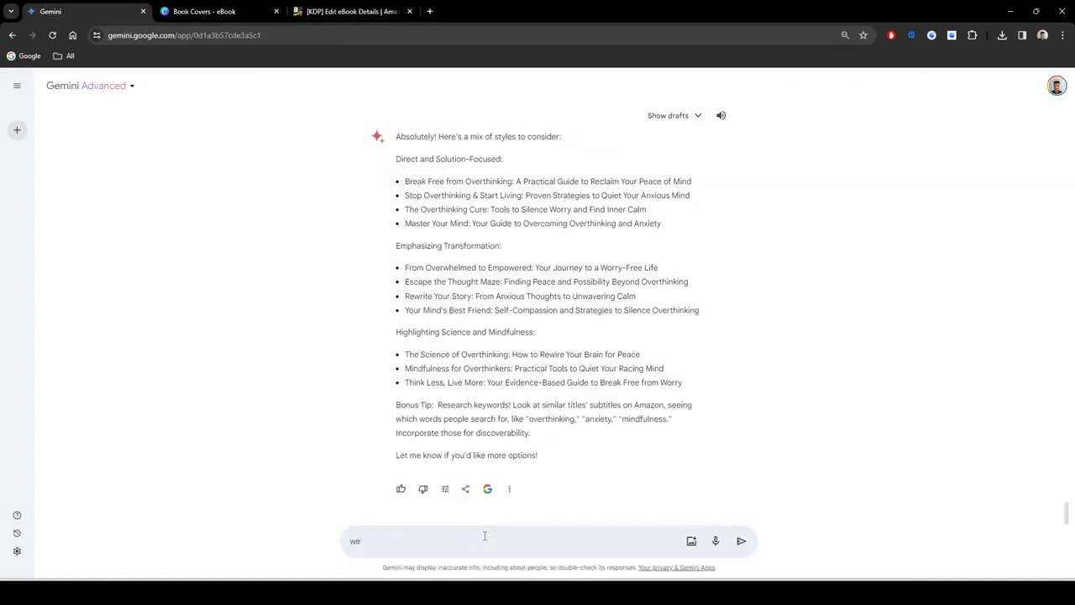
text(rite a description of this book for my amazon)
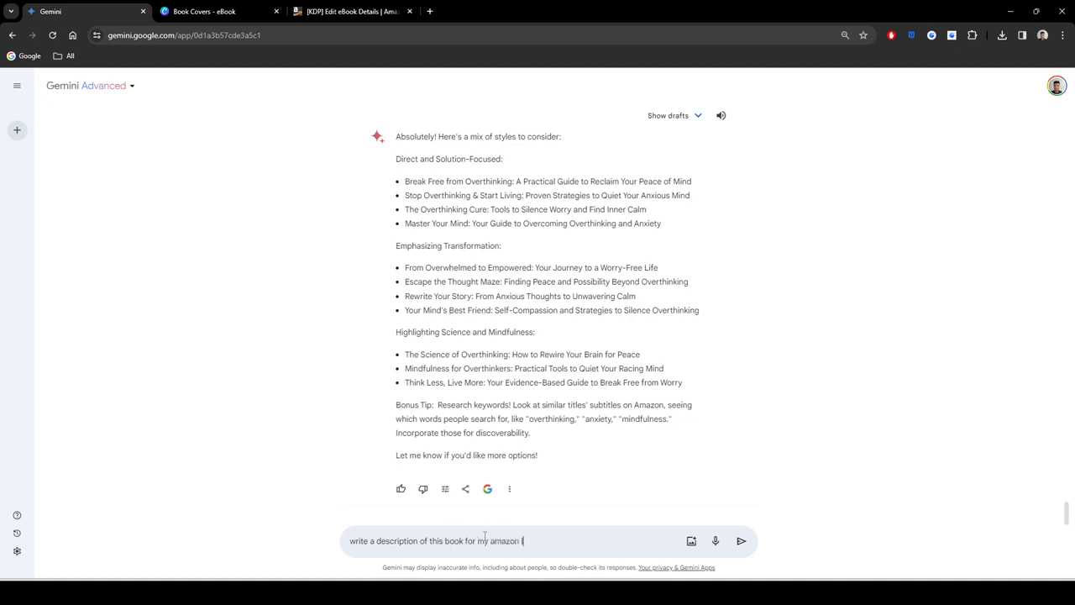
text( listing)
key(Return)
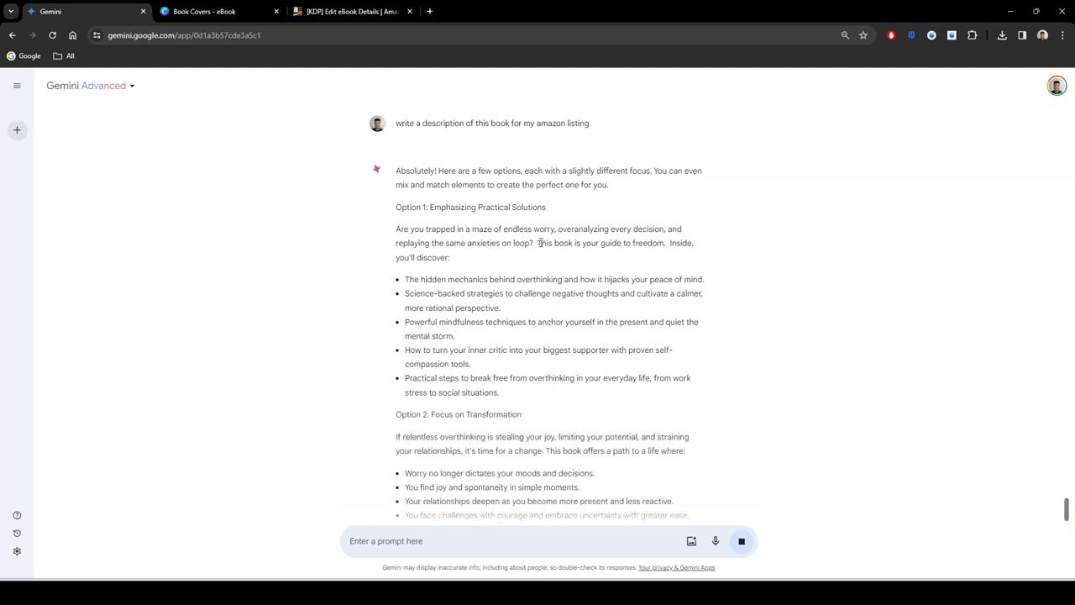
Step: Read through the generated description options and ask Gemini "can you write option 1 but with more detail"
scroll(528, 307, down, 2)
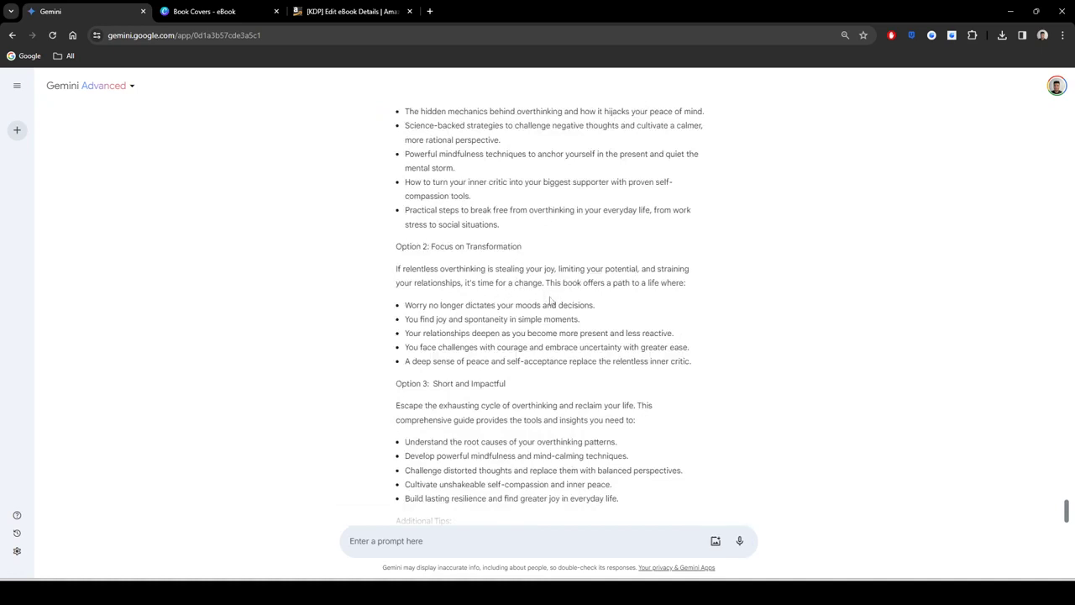
scroll(498, 282, down, 2)
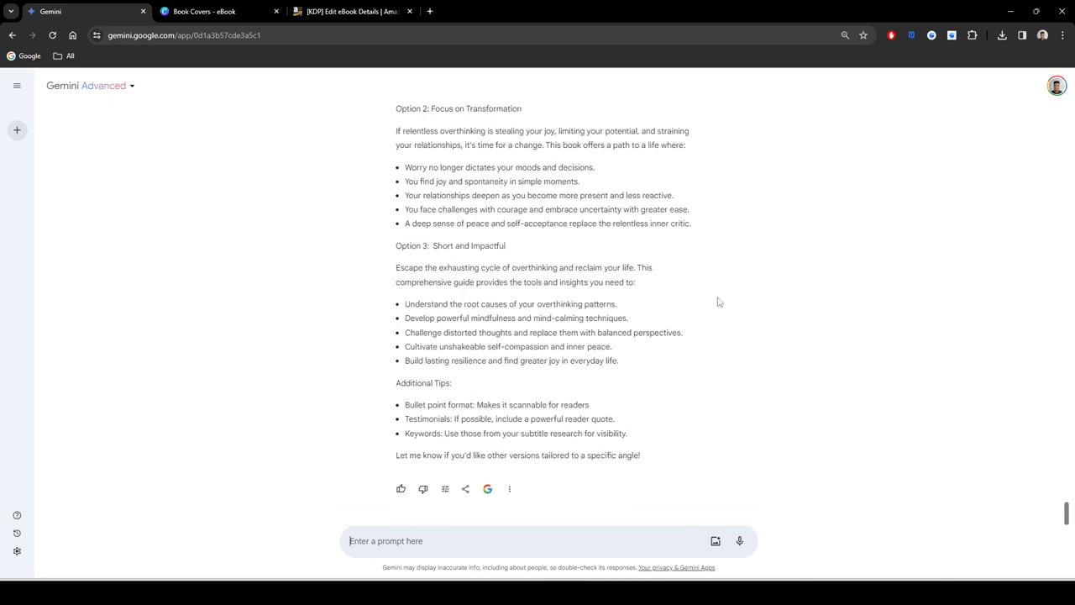
scroll(504, 309, up, 3)
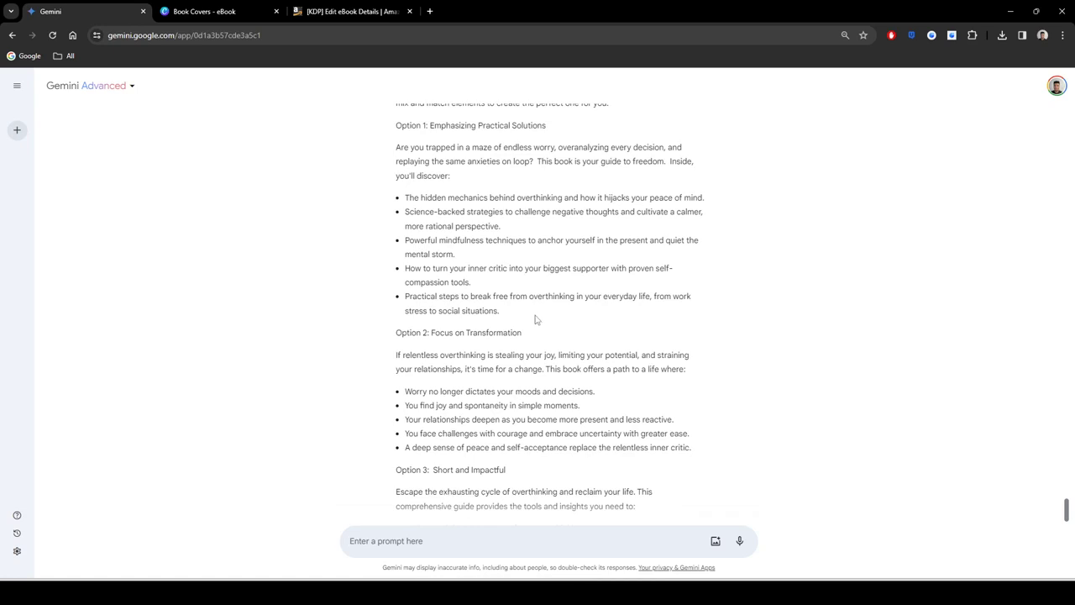
scroll(541, 317, up, 2)
scroll(554, 311, down, 5)
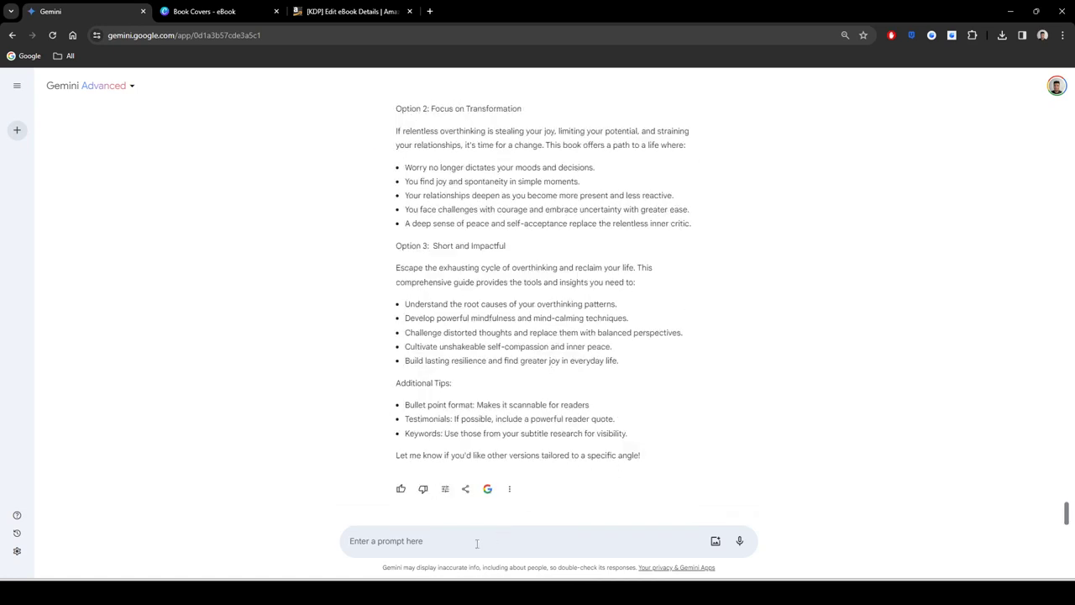
click(476, 544)
text(can you wr)
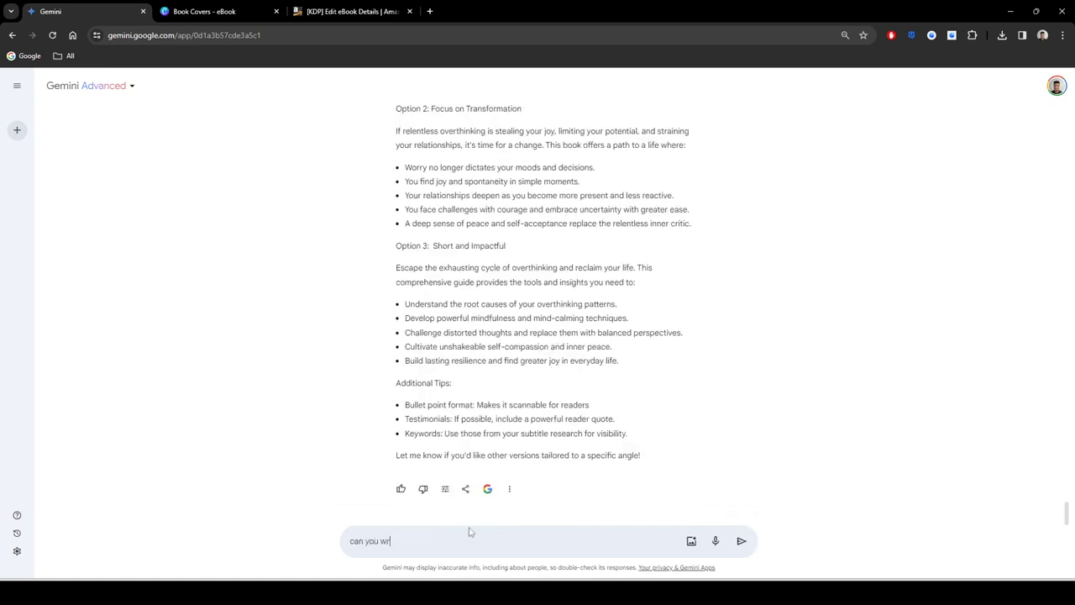
text(ite option 1 but with more detail)
key(Return)
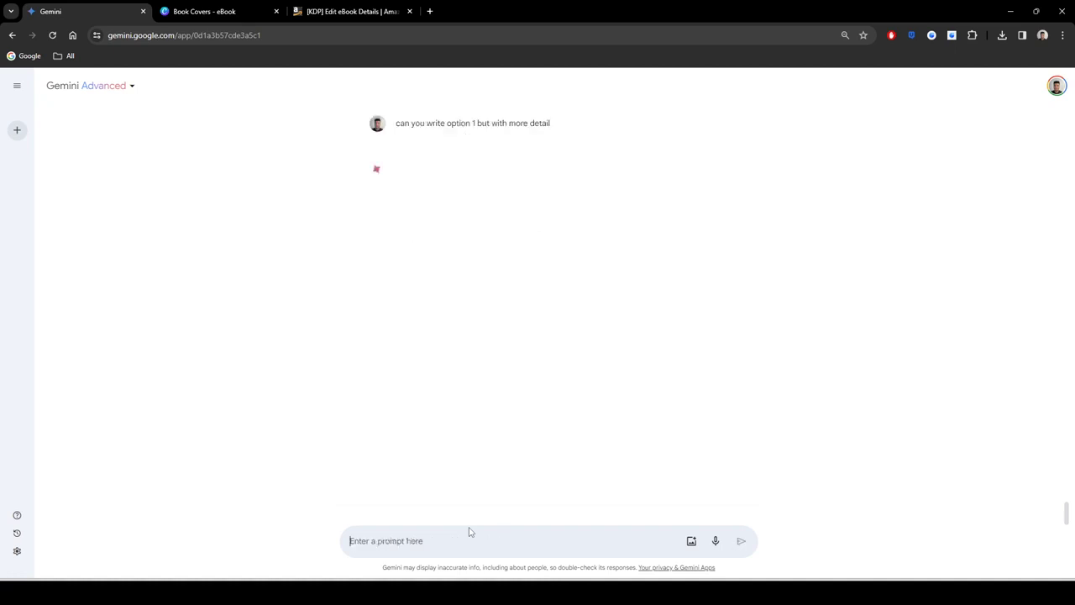
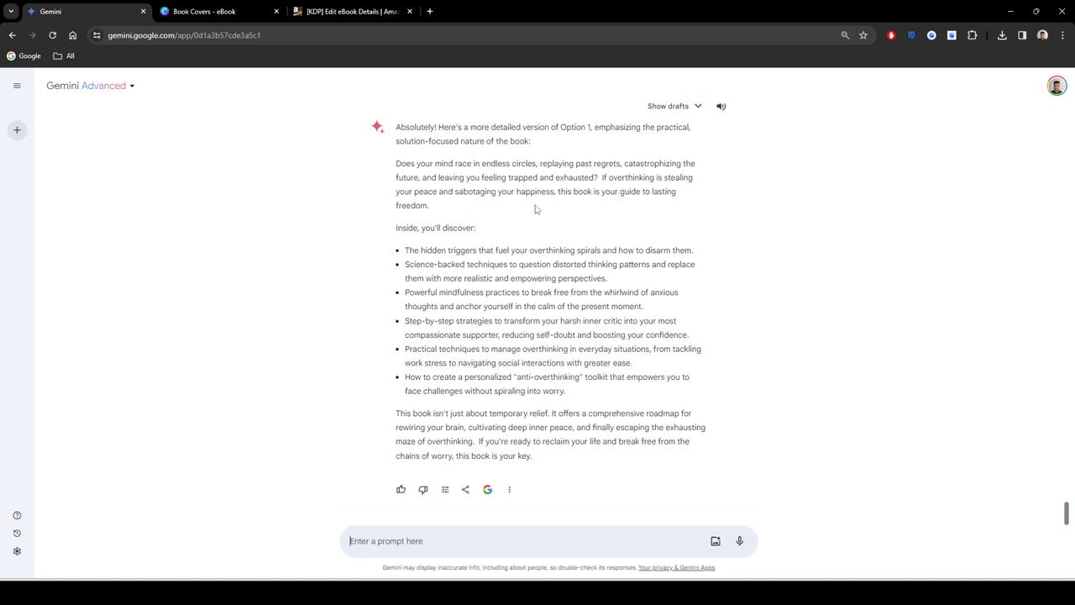
Step: Copy the full detailed Option 1 description text from the Gemini answer into the KDP Description field
drag(395, 165, 611, 454)
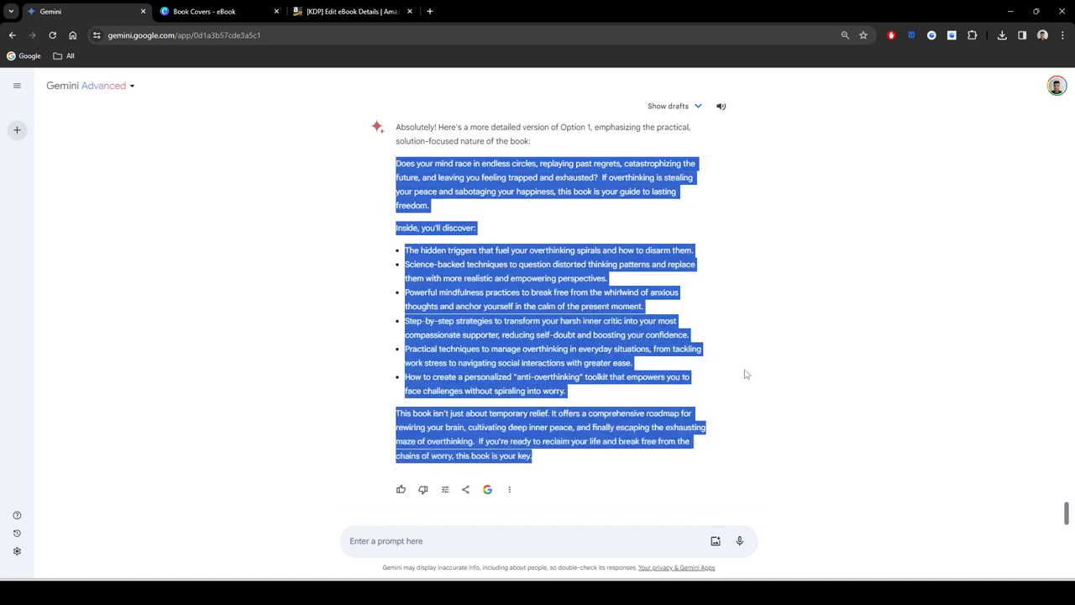
click(747, 372)
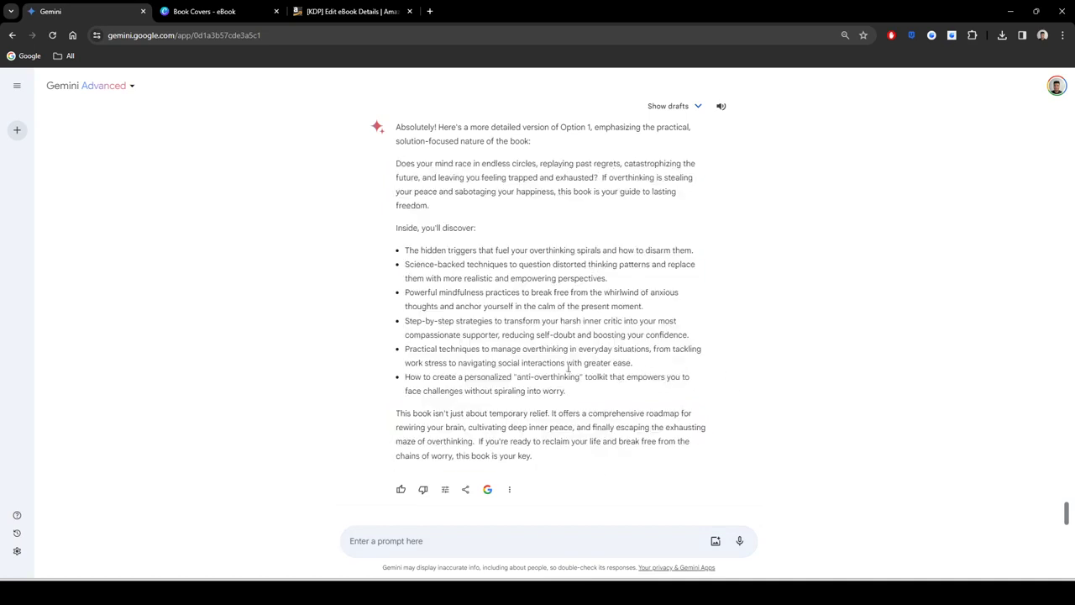
scroll(579, 366, up, 2)
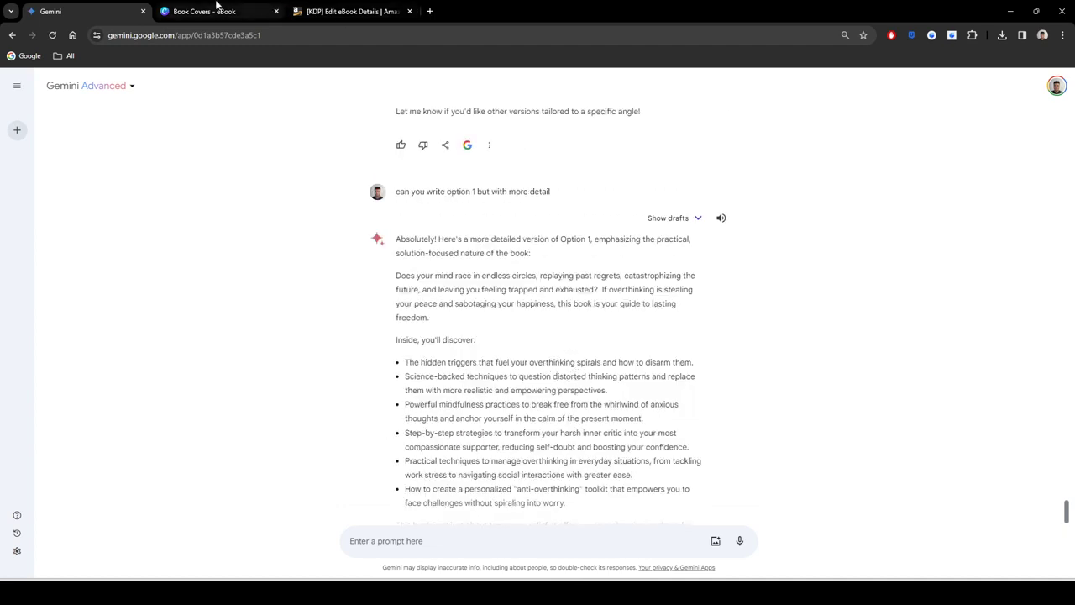
scroll(577, 380, down, 1)
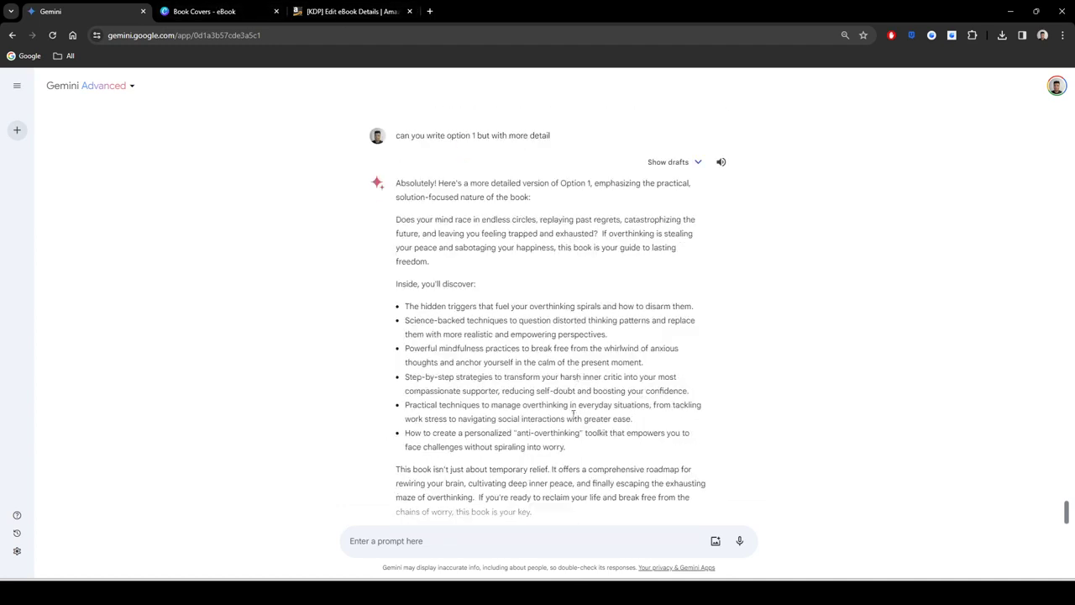
drag(578, 452, 398, 304)
click(622, 245)
scroll(537, 308, up, 2)
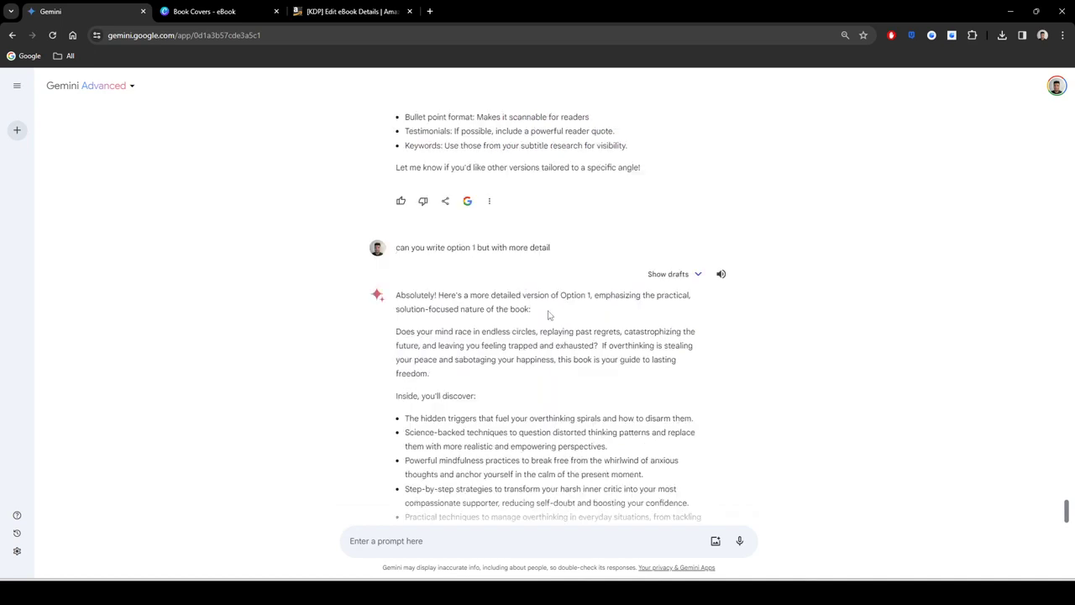
scroll(548, 310, down, 3)
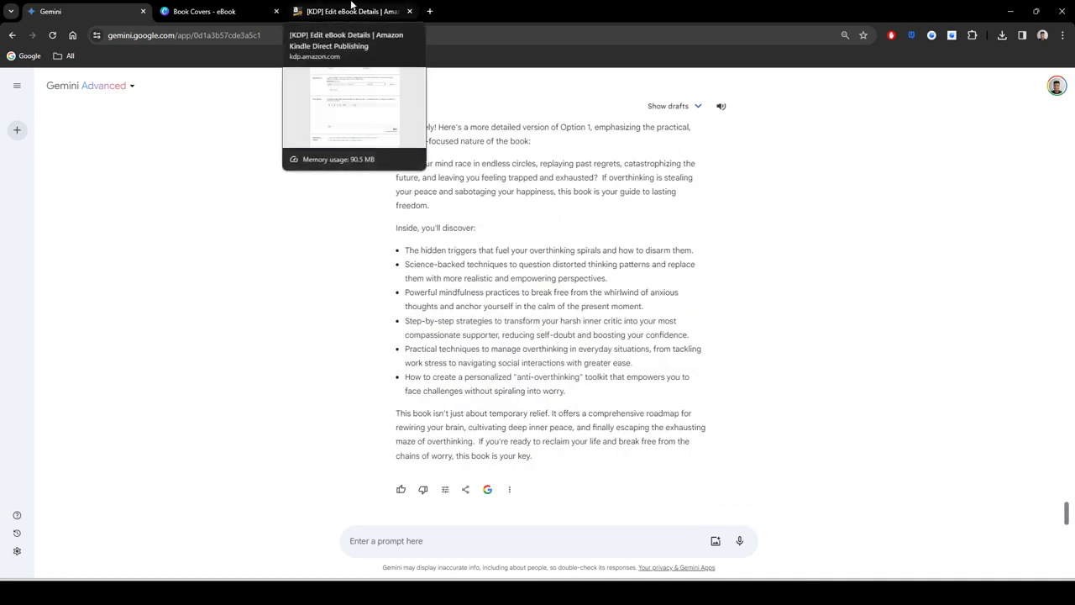
click(342, 7)
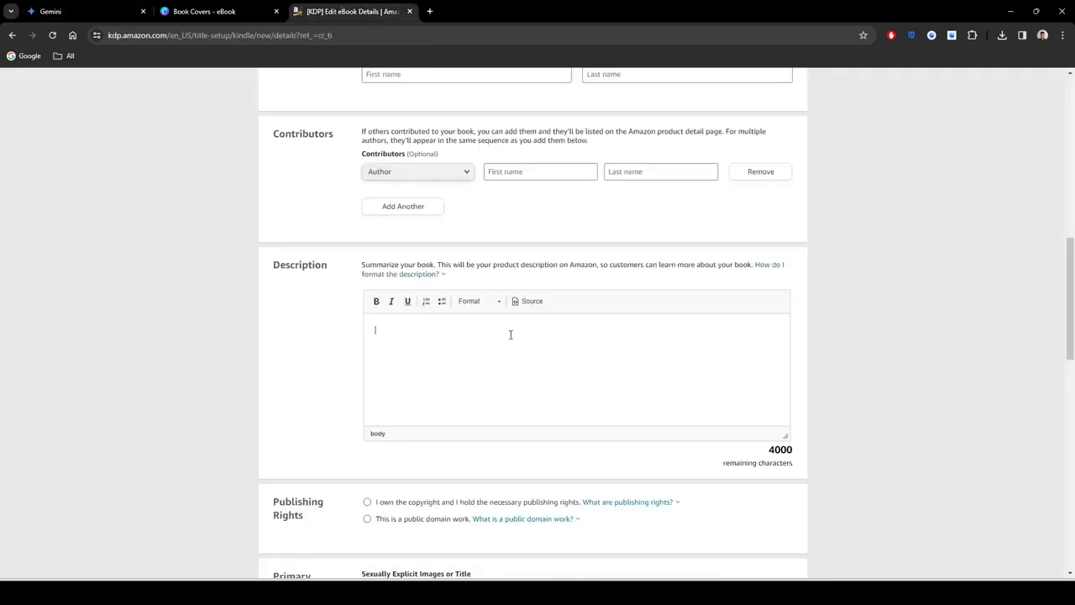
key(ctrl+v)
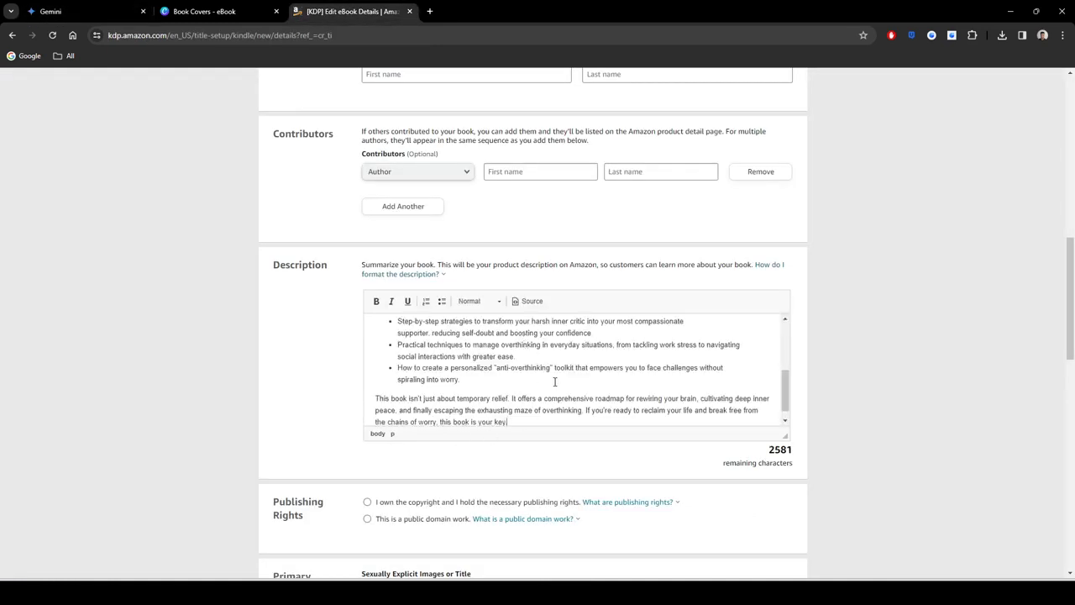
scroll(550, 379, up, 10)
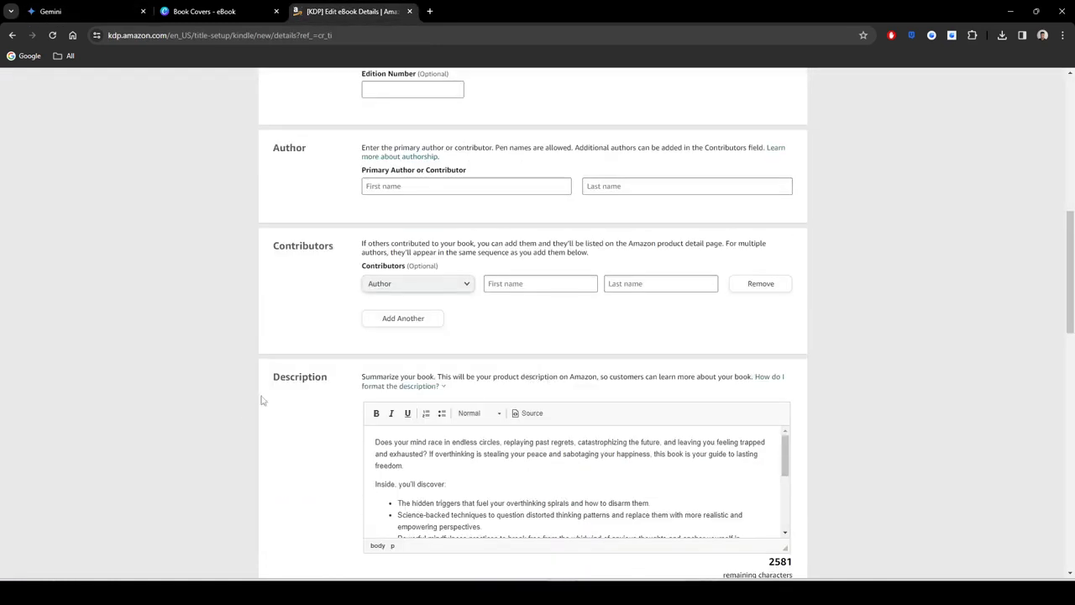
Step: Declare that you own the copyright and hold the necessary publishing rights, and answer No for sexually explicit images or title
scroll(226, 390, down, 3)
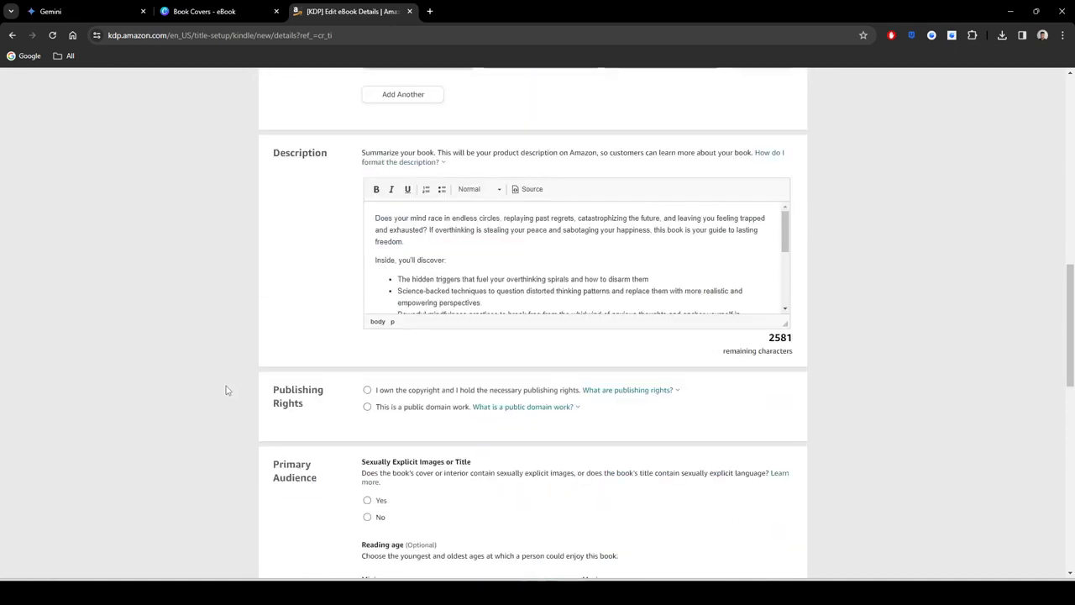
scroll(226, 388, down, 1)
click(441, 279)
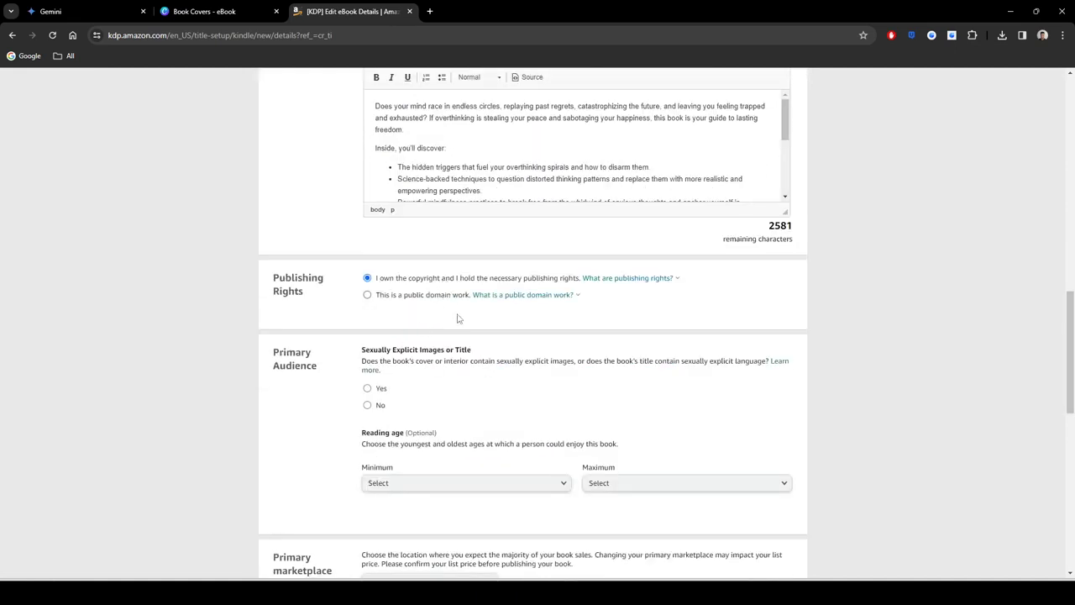
scroll(454, 347, down, 1)
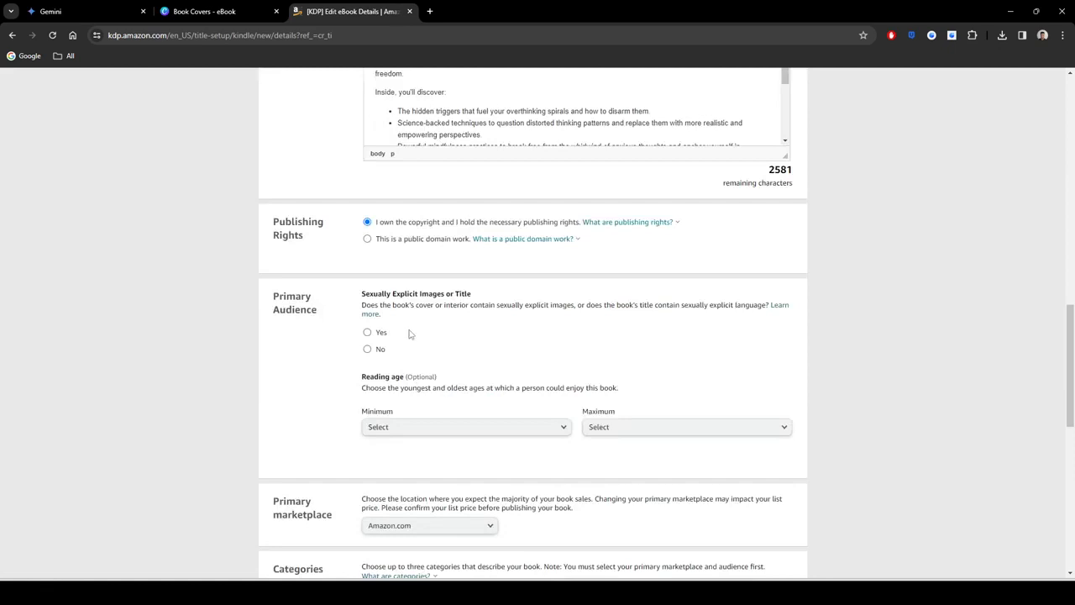
click(368, 349)
drag(374, 291, 418, 293)
click(481, 303)
Step: Look through the reading age, primary marketplace options, categories, keywords and pre-order sections of the eBook details
scroll(432, 388, down, 1)
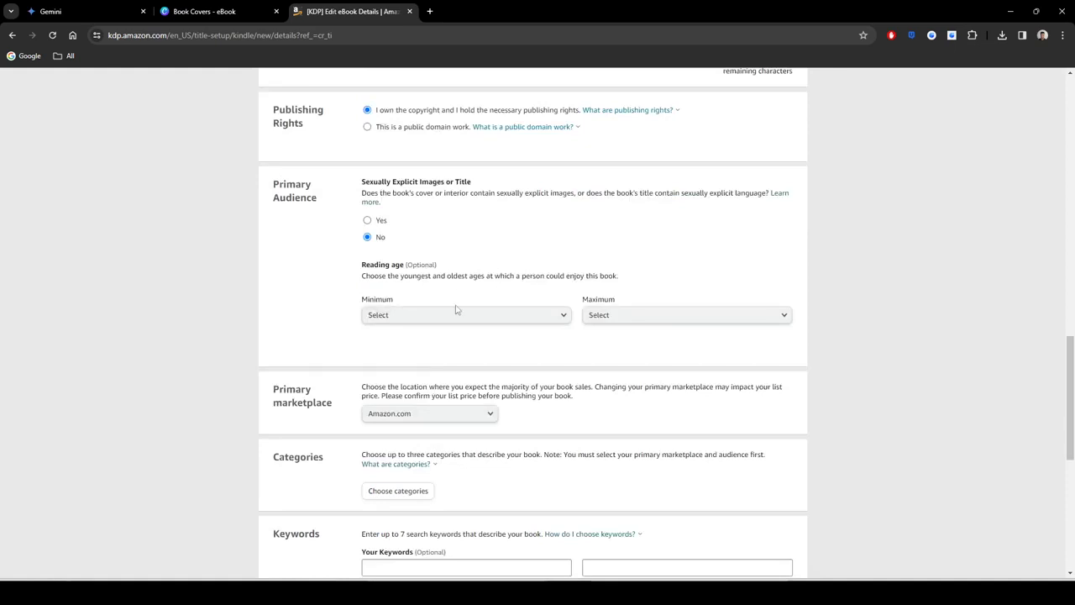
scroll(437, 306, down, 1)
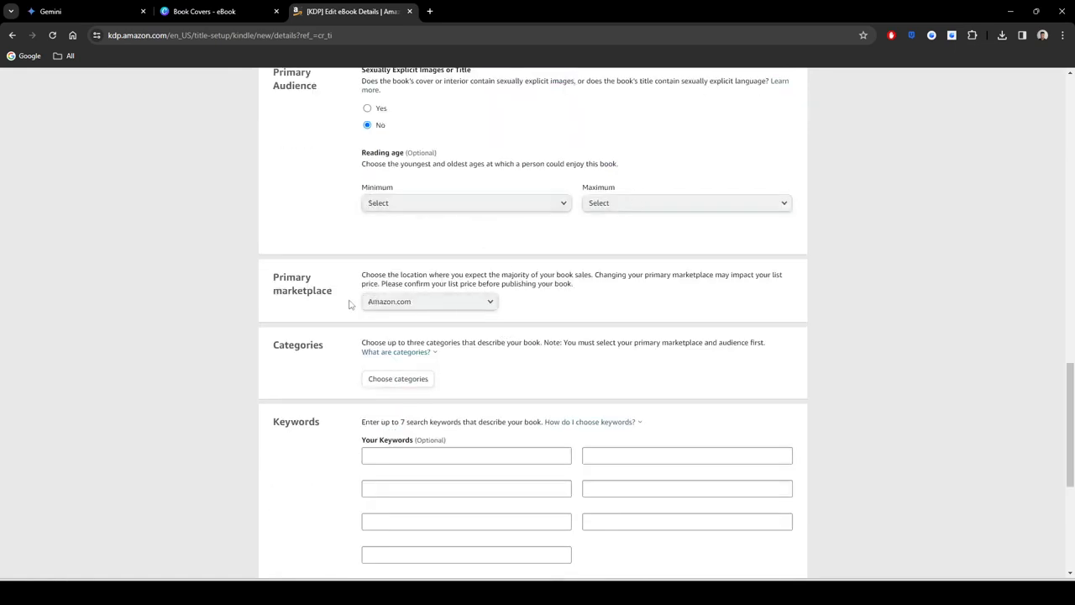
click(437, 304)
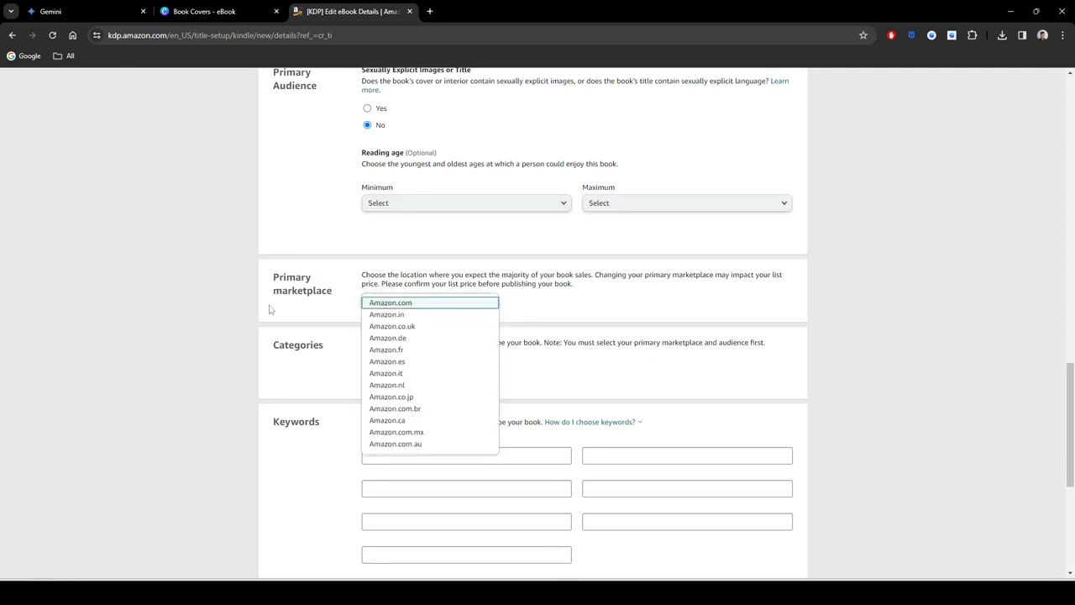
click(235, 316)
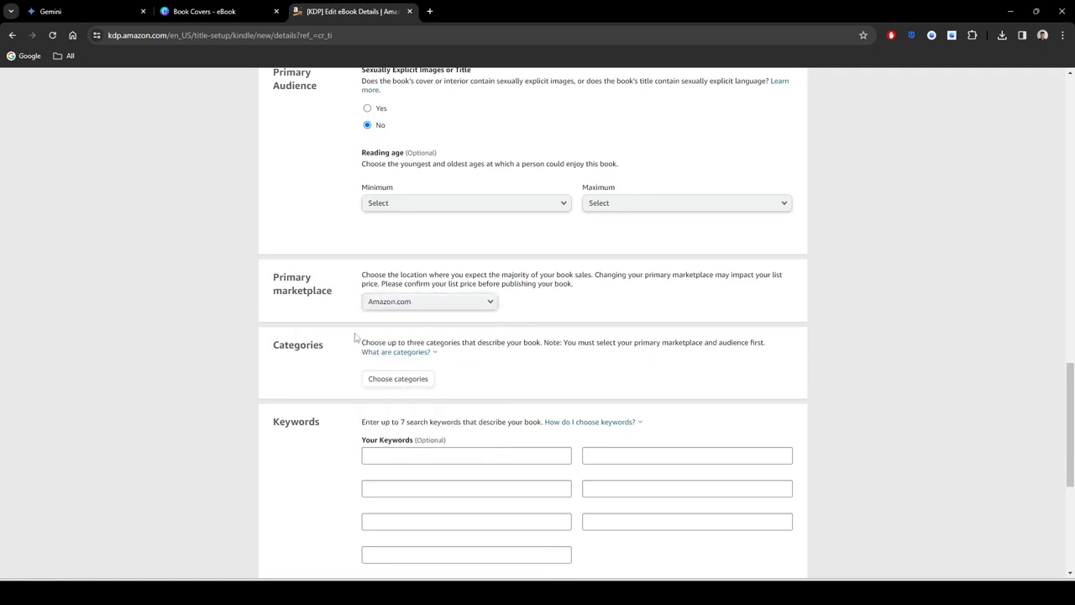
scroll(486, 357, down, 1)
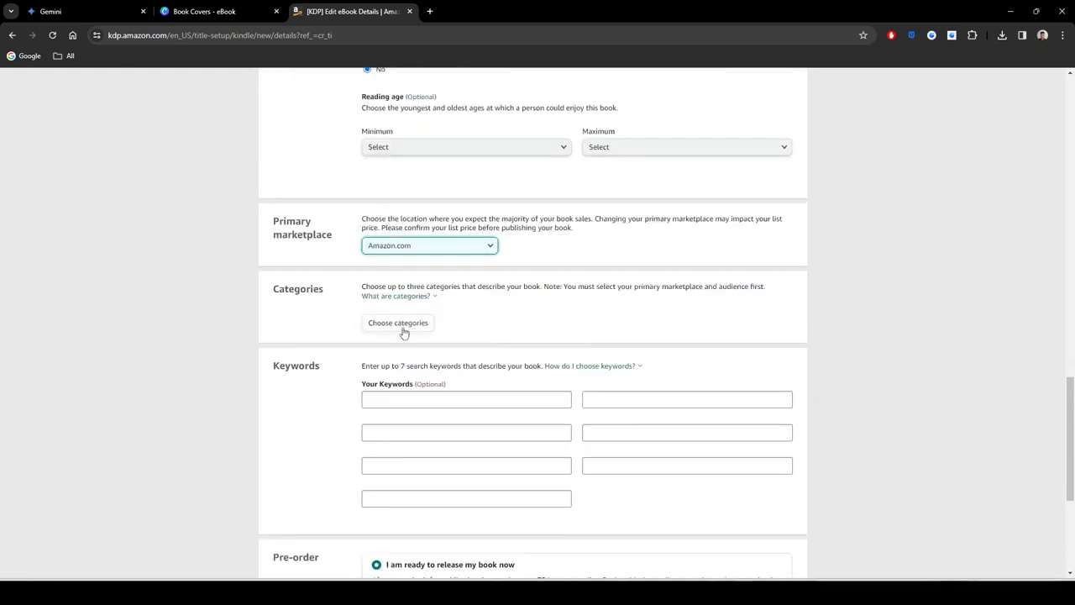
scroll(403, 333, down, 2)
scroll(437, 308, down, 3)
scroll(437, 310, up, 2)
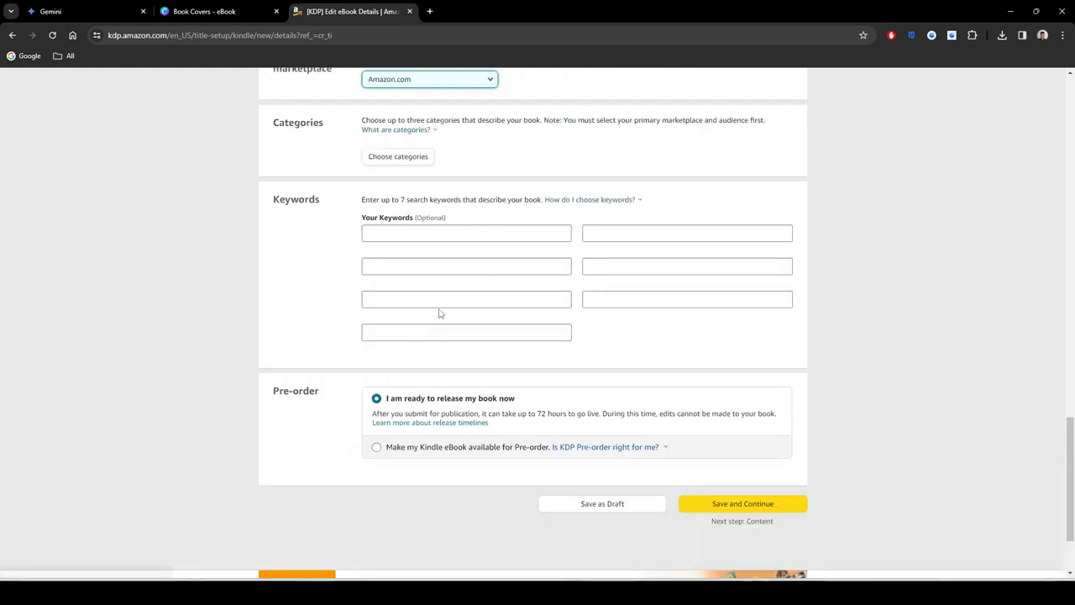
scroll(467, 348, up, 12)
scroll(547, 367, up, 6)
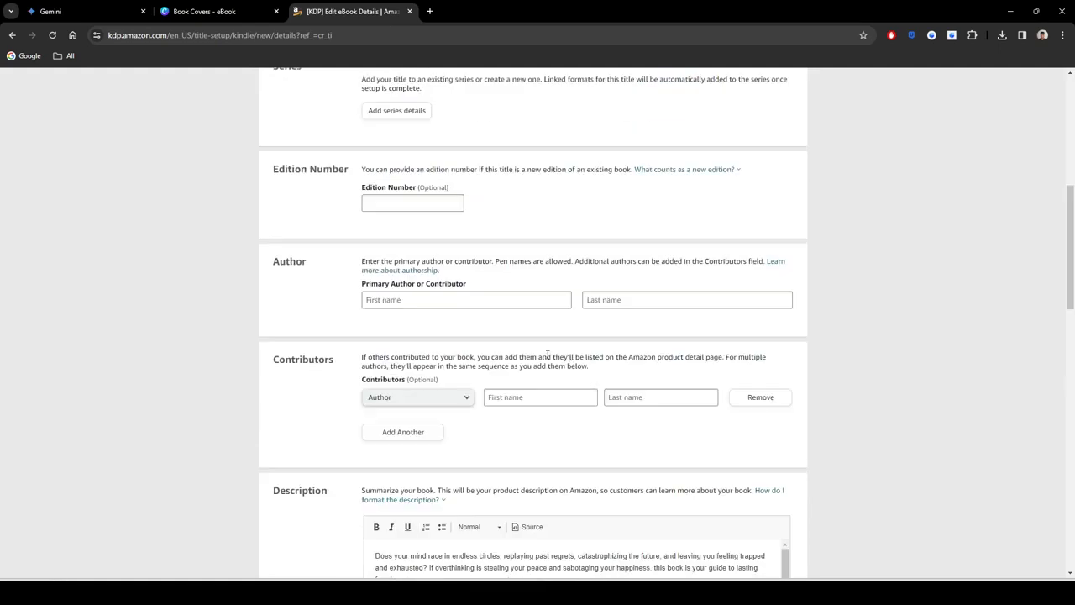
scroll(554, 367, down, 2)
scroll(554, 367, down, 10)
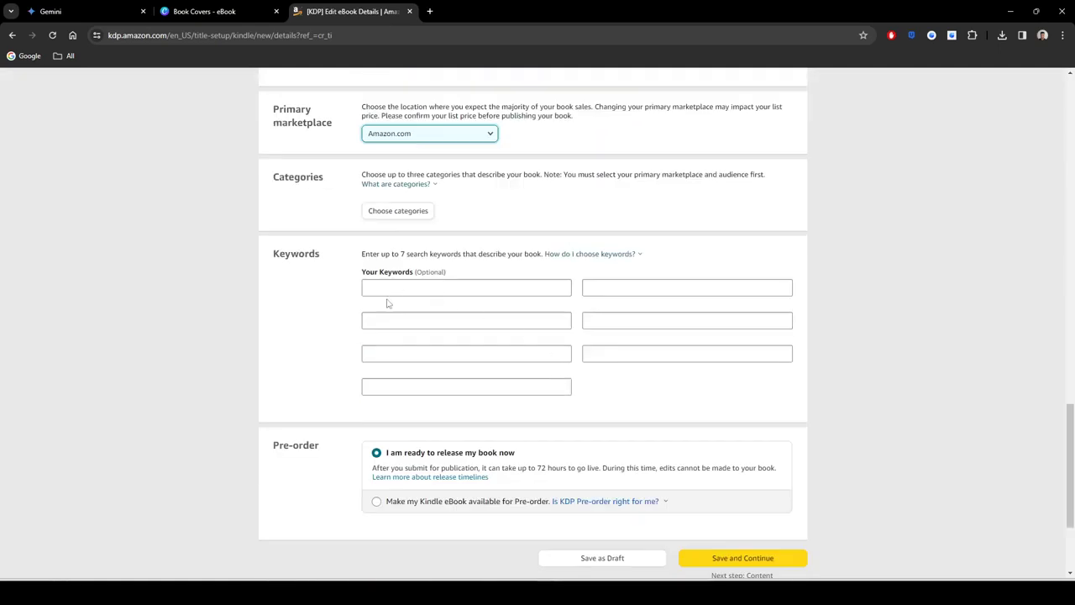
Step: Switch to the Gemini chat and examine the keyword tip in the earlier subtitle suggestions
click(82, 7)
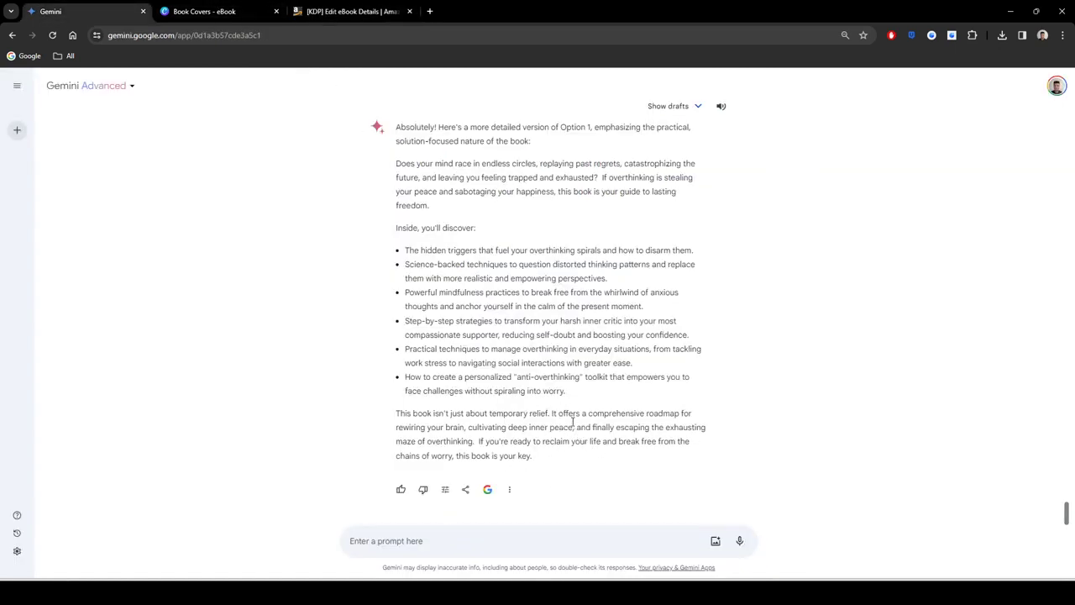
click(327, 6)
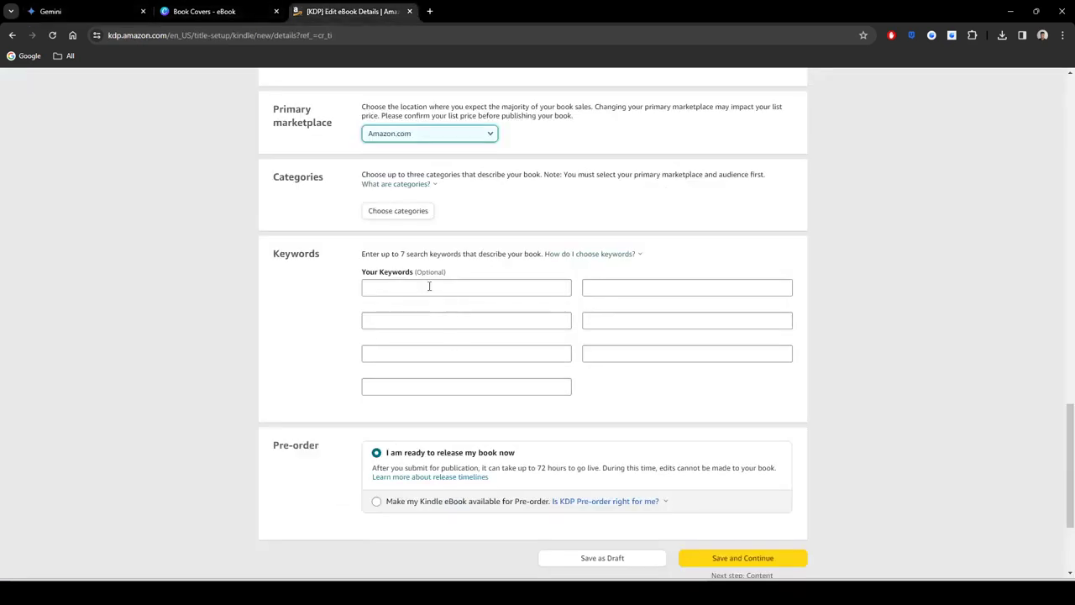
click(94, 6)
scroll(633, 421, up, 15)
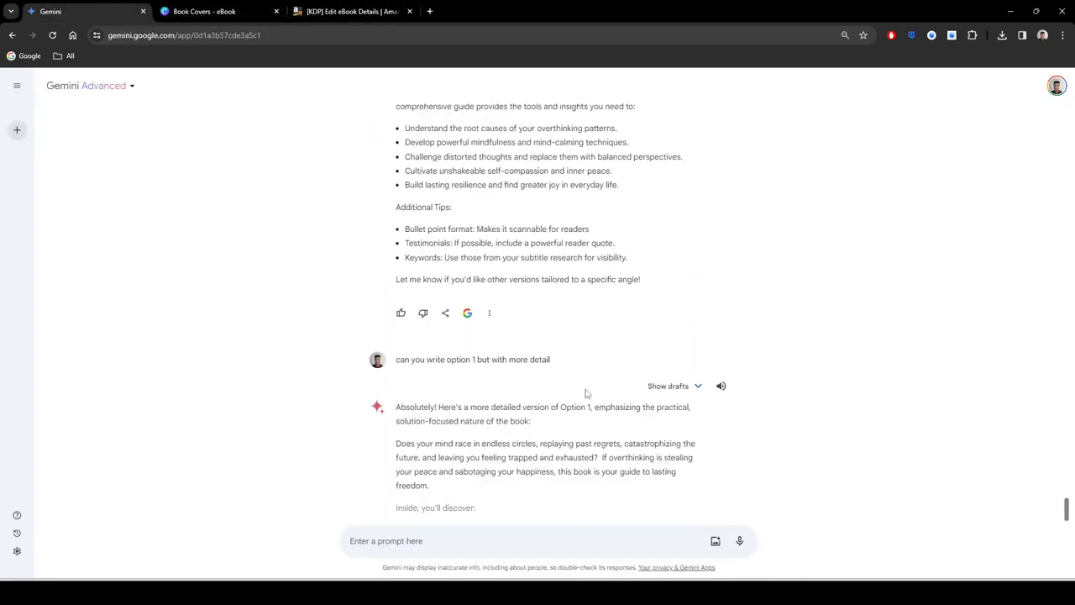
scroll(561, 367, up, 1)
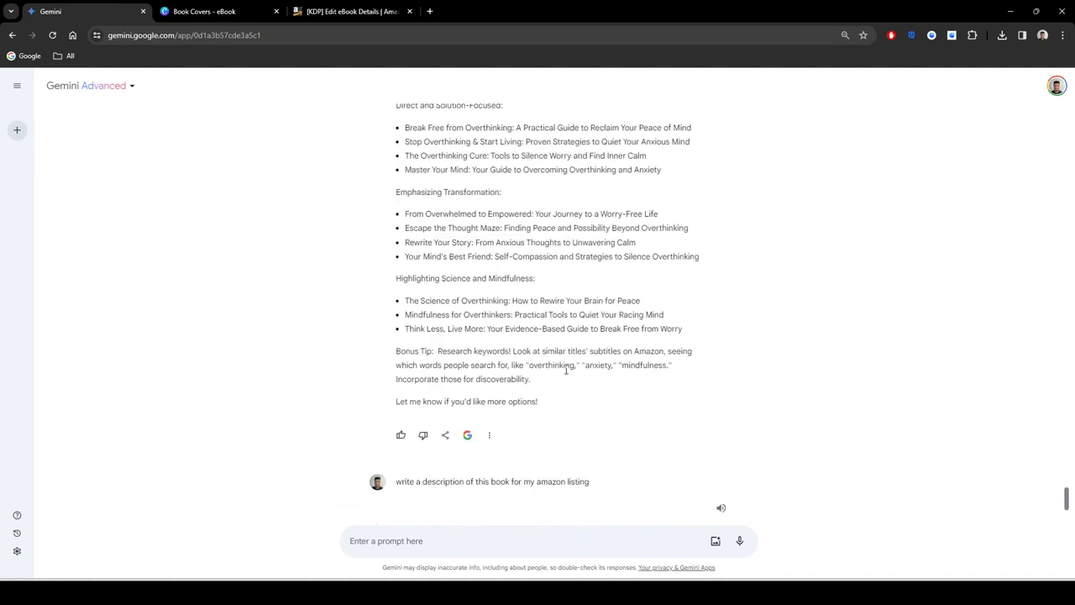
scroll(561, 378, up, 1)
double_click(555, 421)
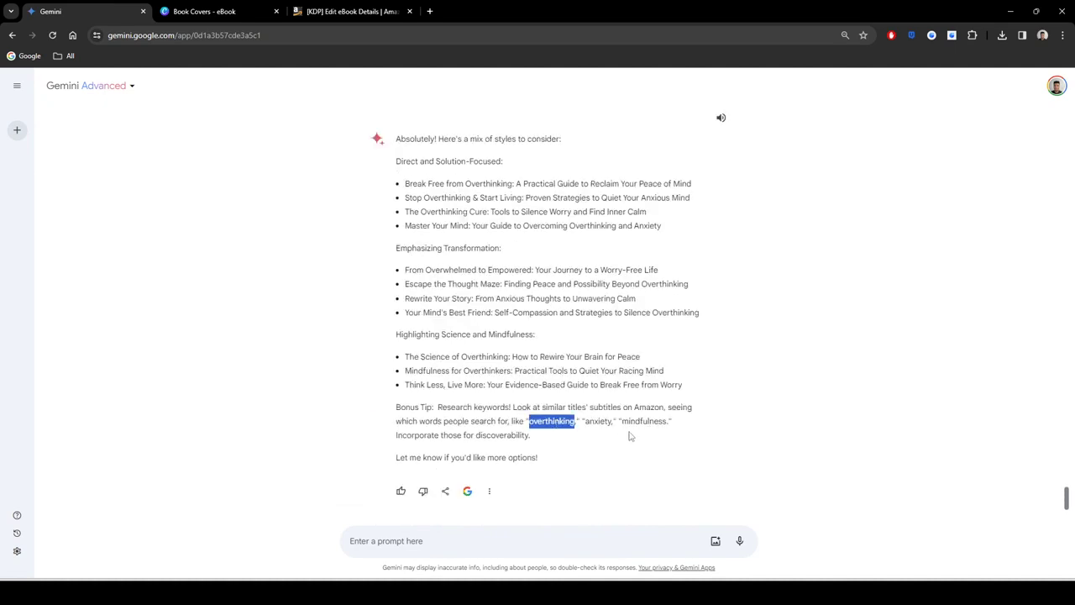
double_click(597, 422)
double_click(650, 420)
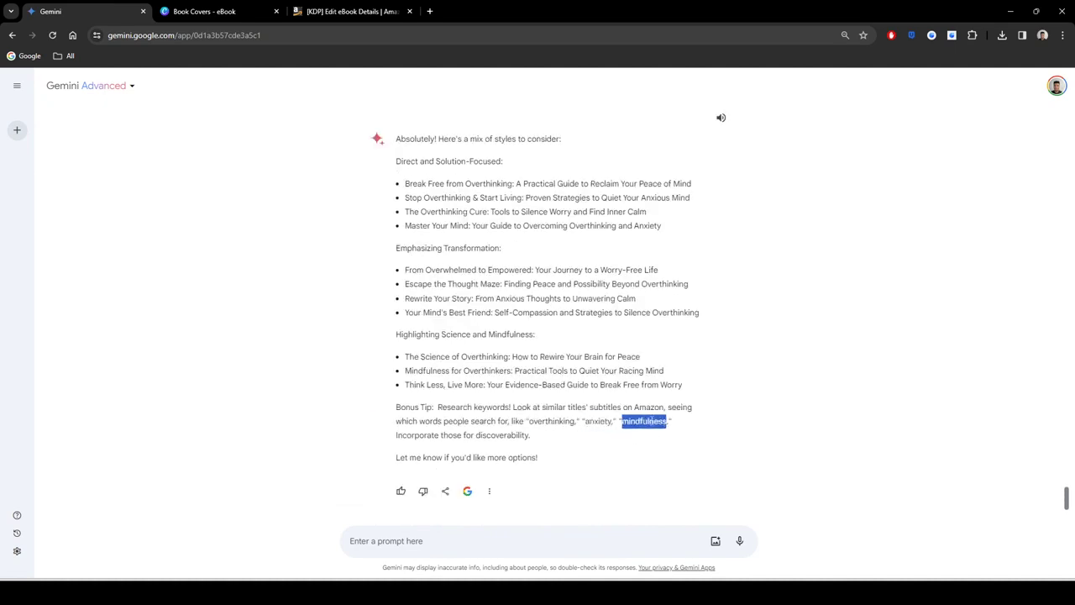
click(527, 435)
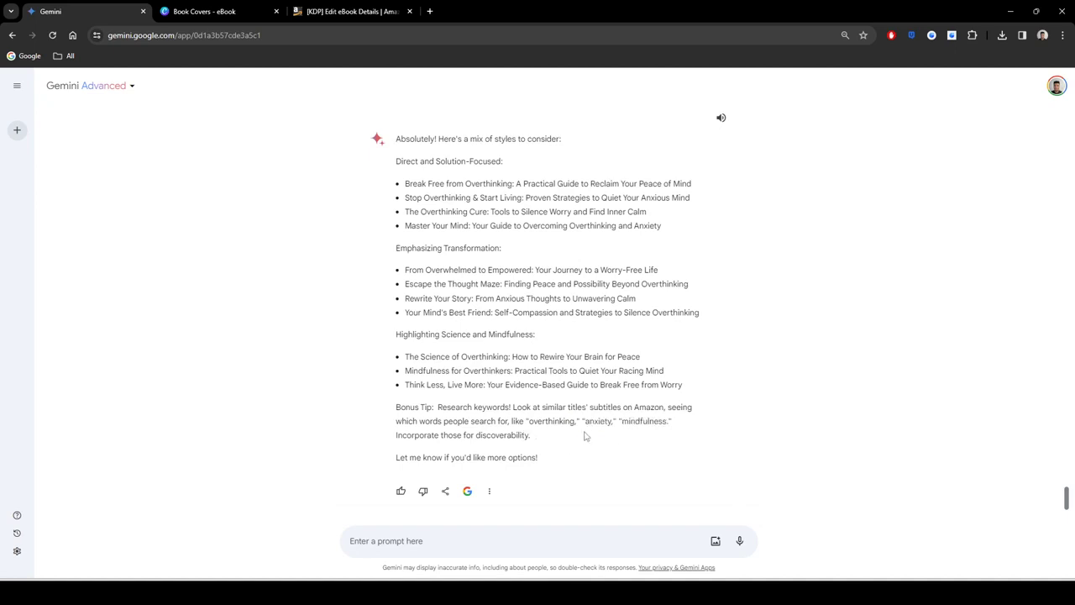
Step: Return to the KDP eBook details and review the sections from Description down to Pre-order
click(329, 11)
scroll(538, 319, up, 3)
scroll(544, 326, up, 3)
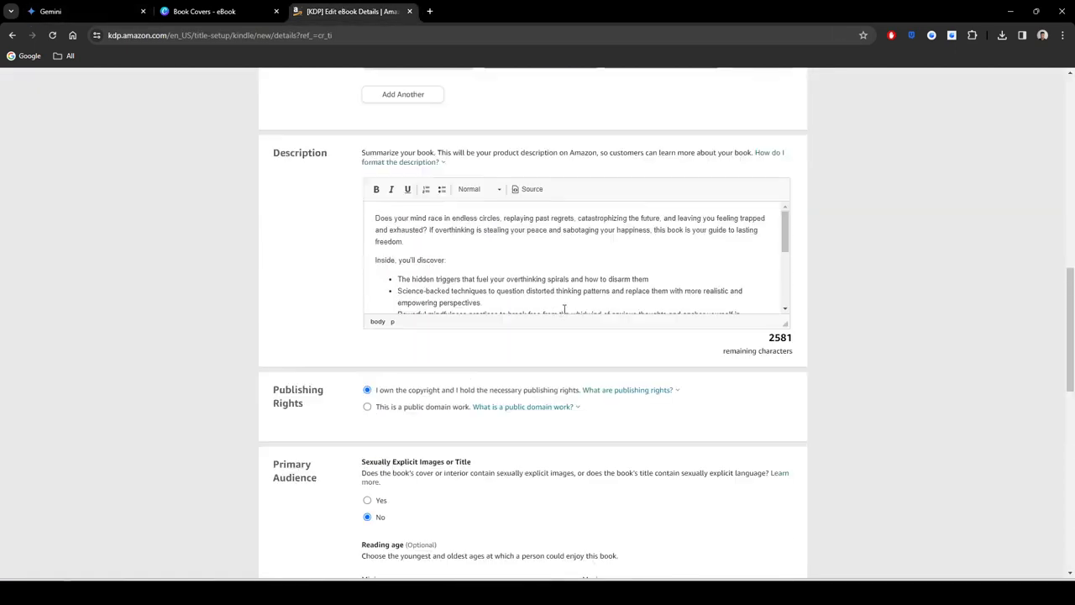
scroll(379, 274, down, 8)
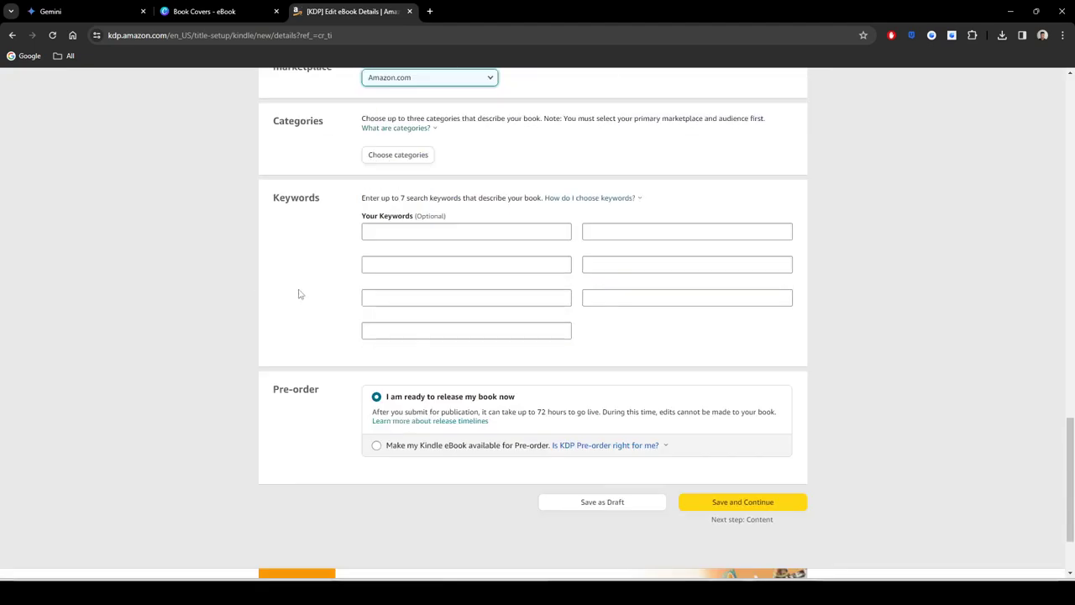
scroll(291, 311, up, 1)
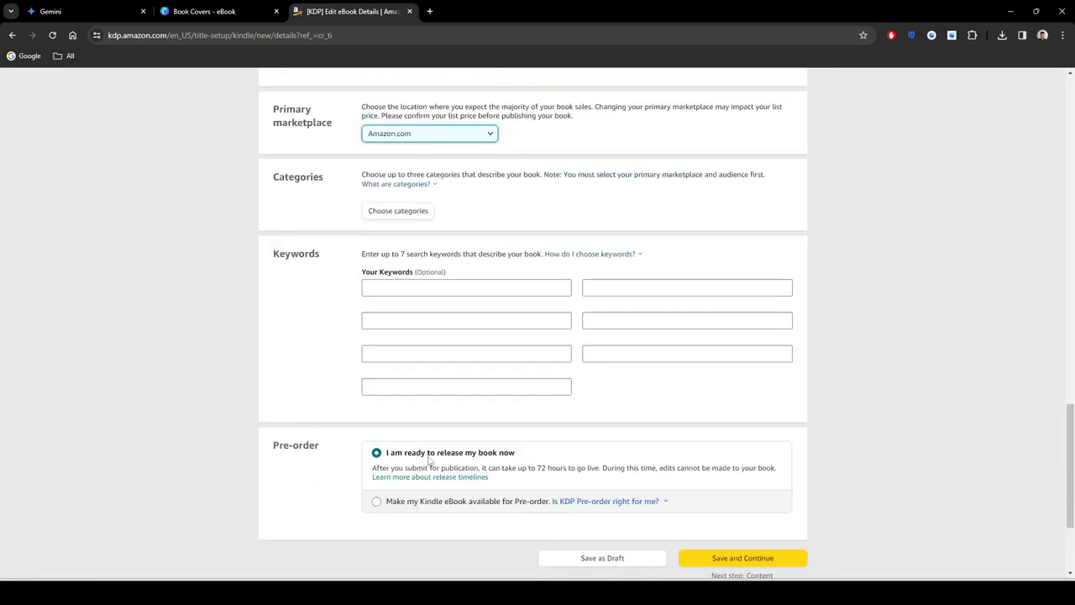
Step: Switch to Kindle Create, enter the author's name on the title page form and create the page
click(677, 592)
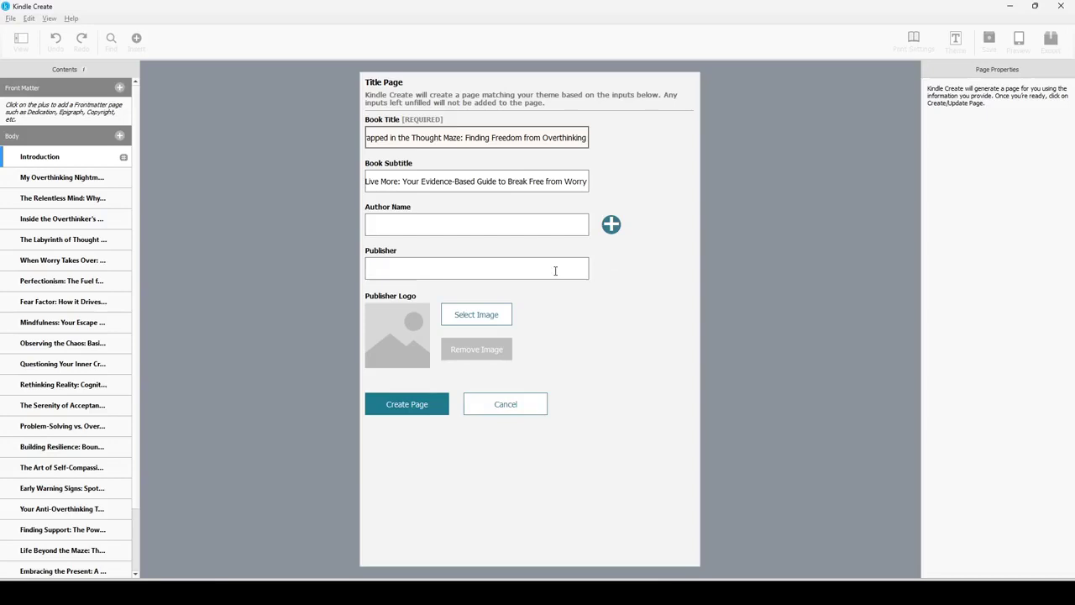
click(462, 224)
text(Asa)
click(407, 407)
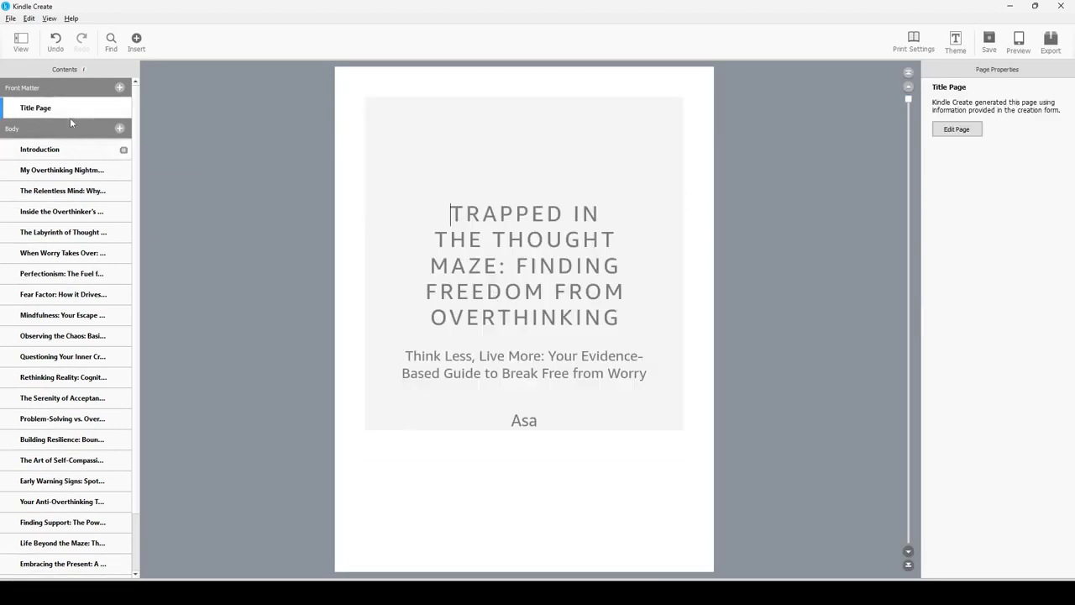
Step: Add a copyright page to the front matter and fill in the copyright owner's name and publication year 2024
click(119, 88)
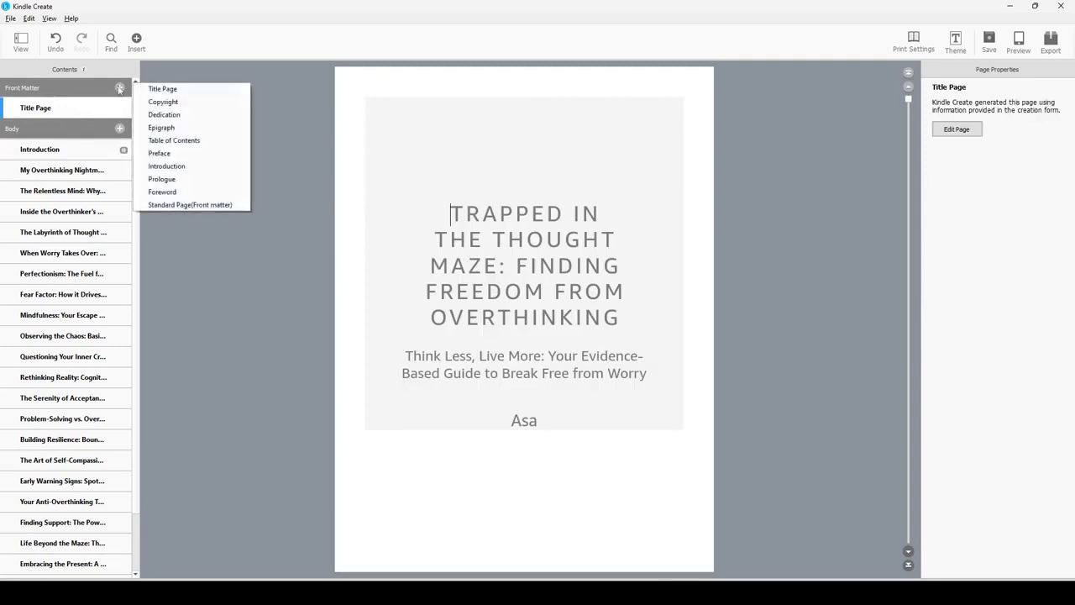
click(172, 102)
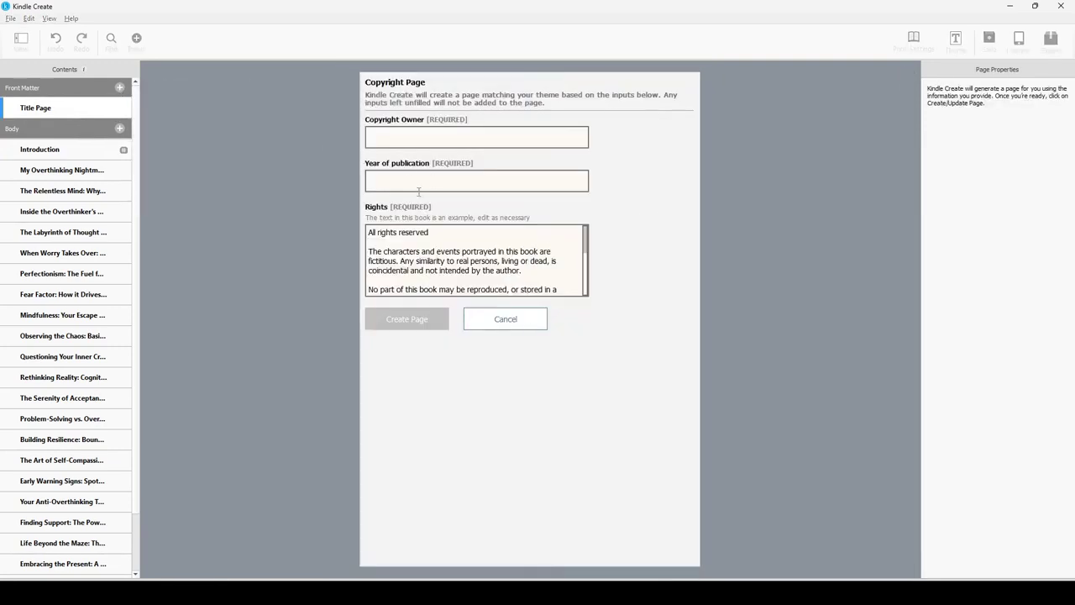
click(426, 139)
text(Asa)
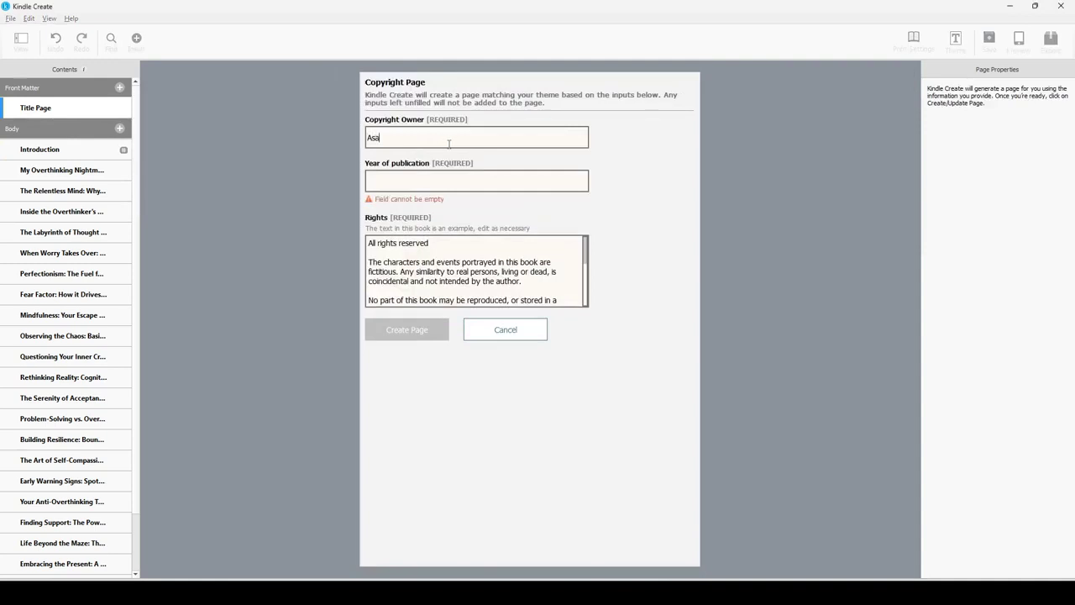
click(475, 177)
text(2024)
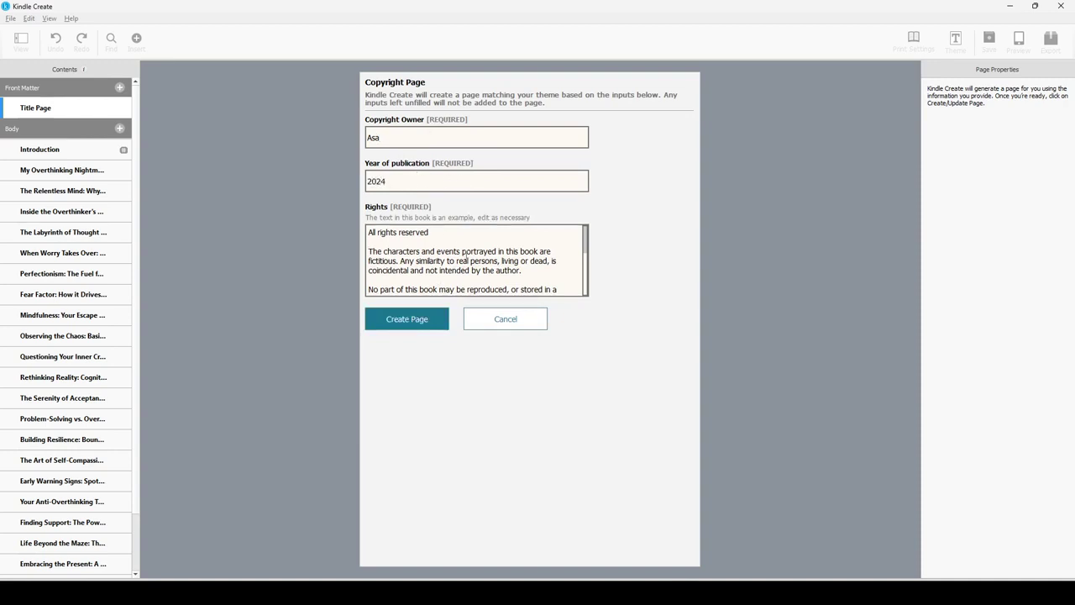
Step: Delete the sample ISBN, cover design, Library of Congress and printing lines from the rights text and create the copyright page
drag(586, 246, 368, 242)
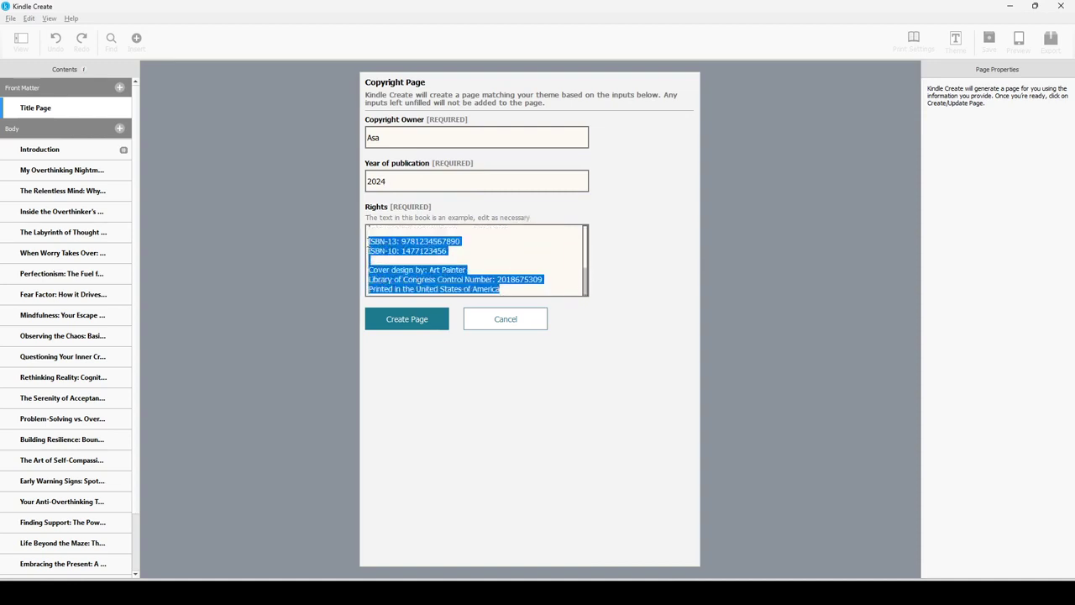
key(BackSpace)
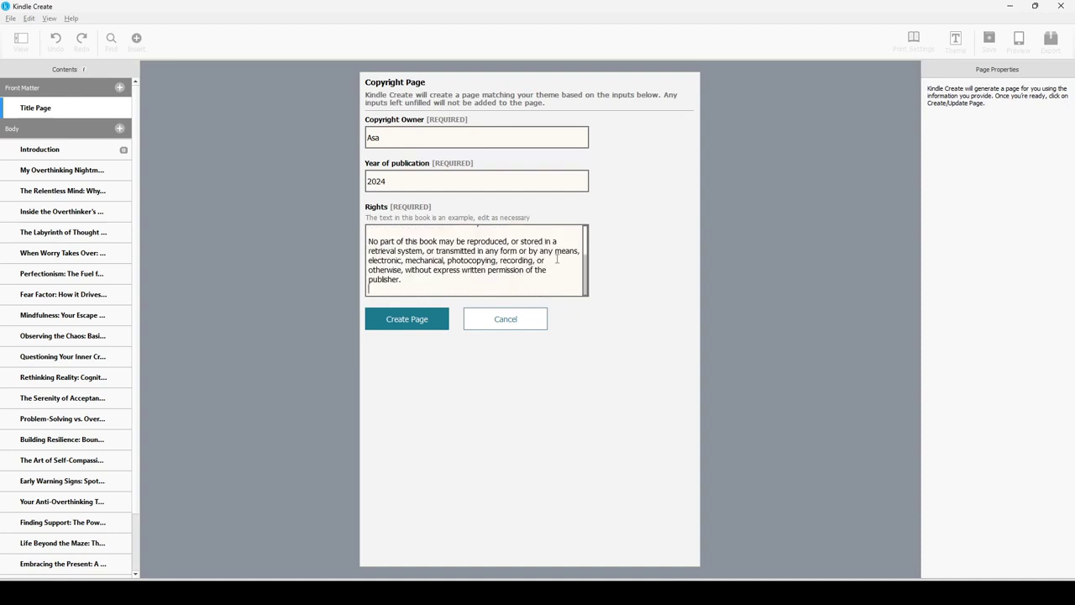
key(BackSpace)
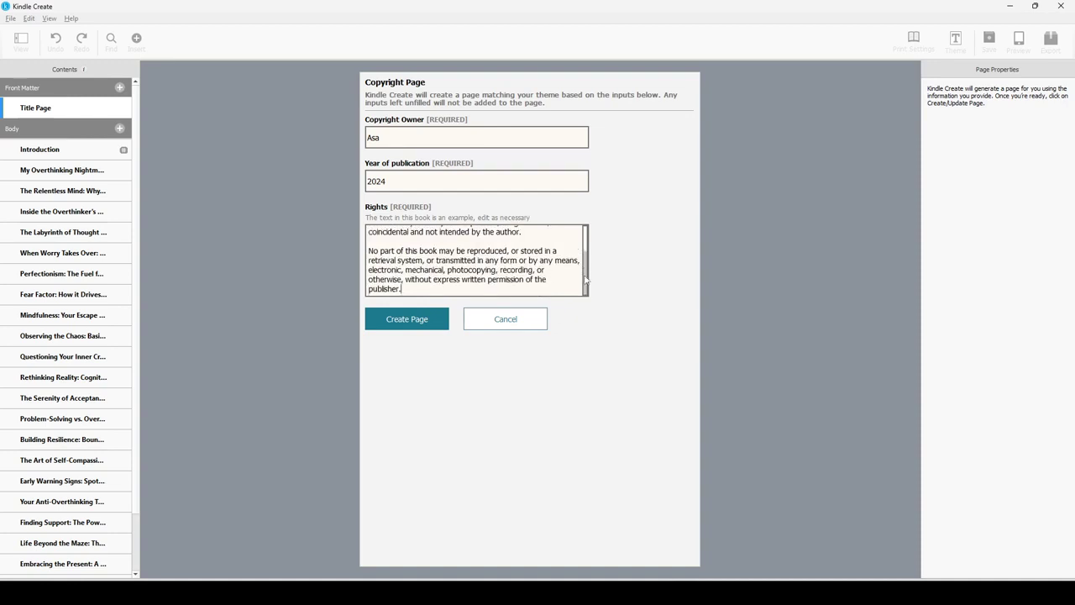
drag(585, 280, 579, 245)
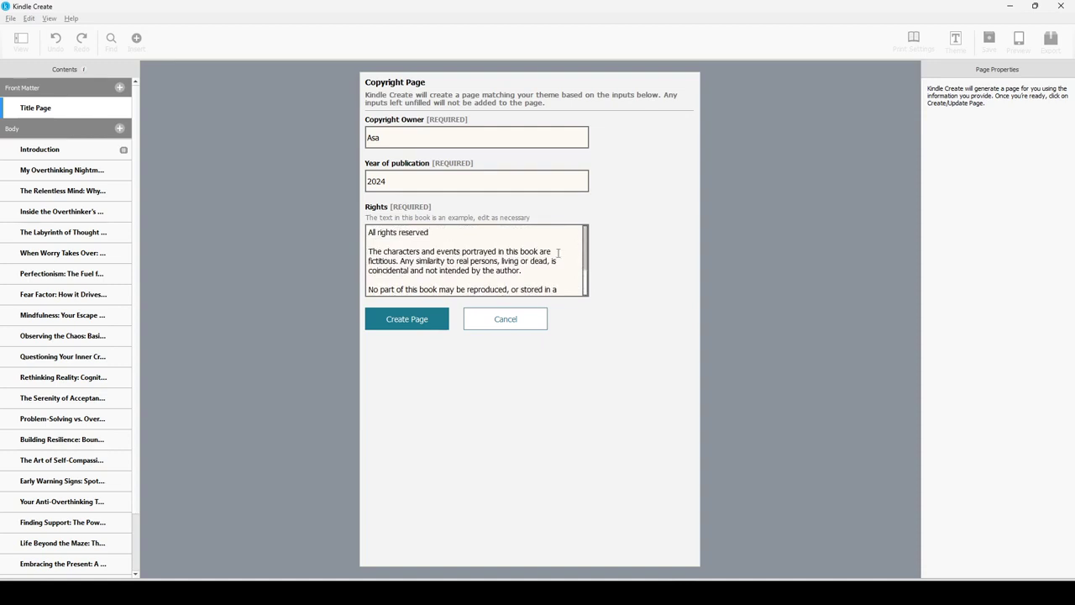
click(412, 319)
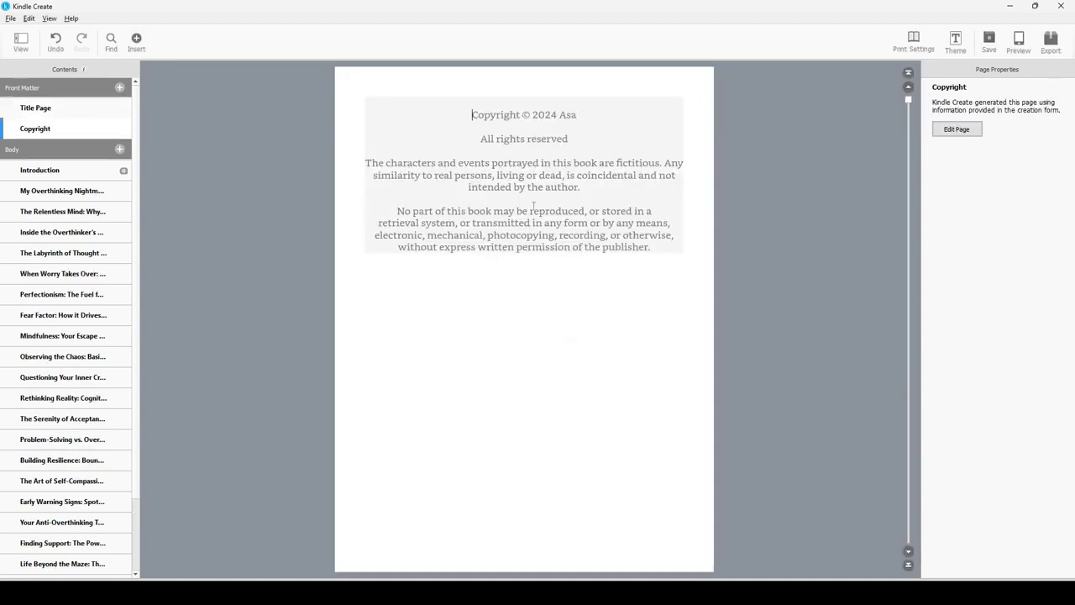
Step: Add a Table of Contents to the front matter, reviewing the full list of entries before generating it
click(119, 87)
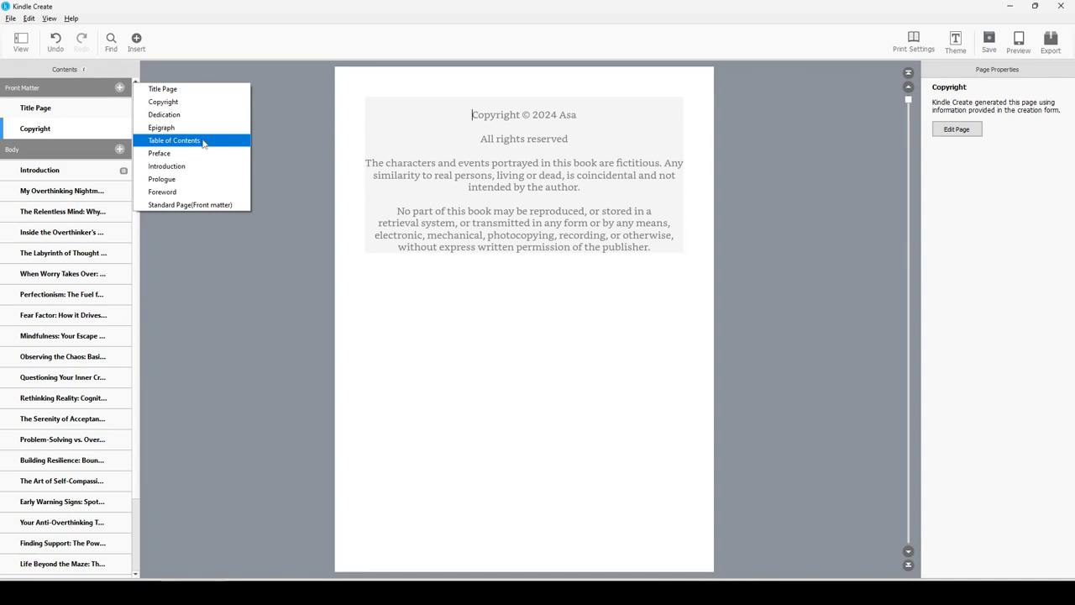
click(202, 143)
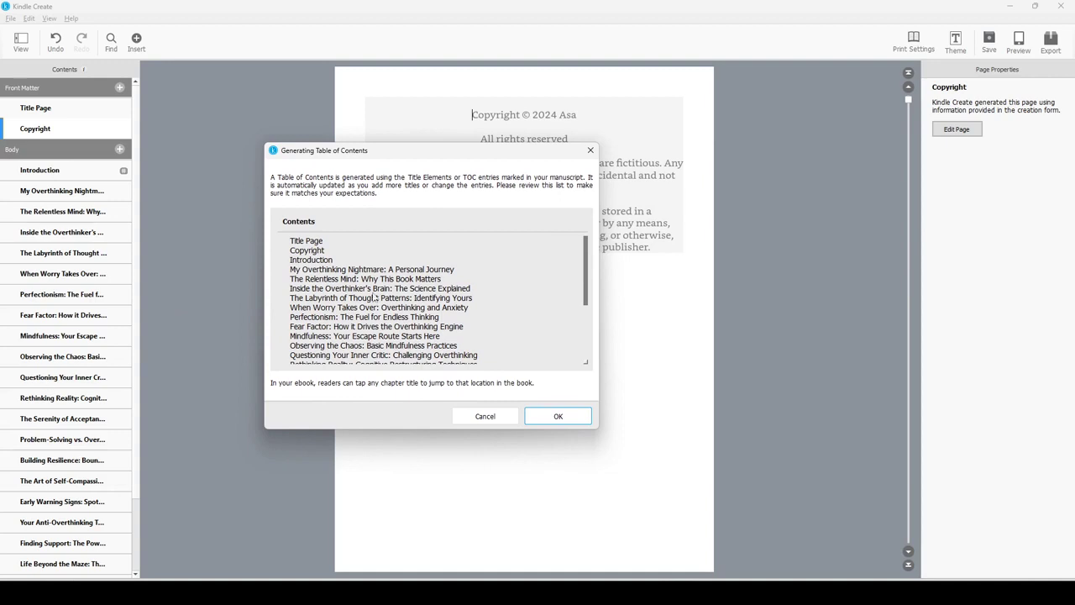
key(super+w)
click(579, 249)
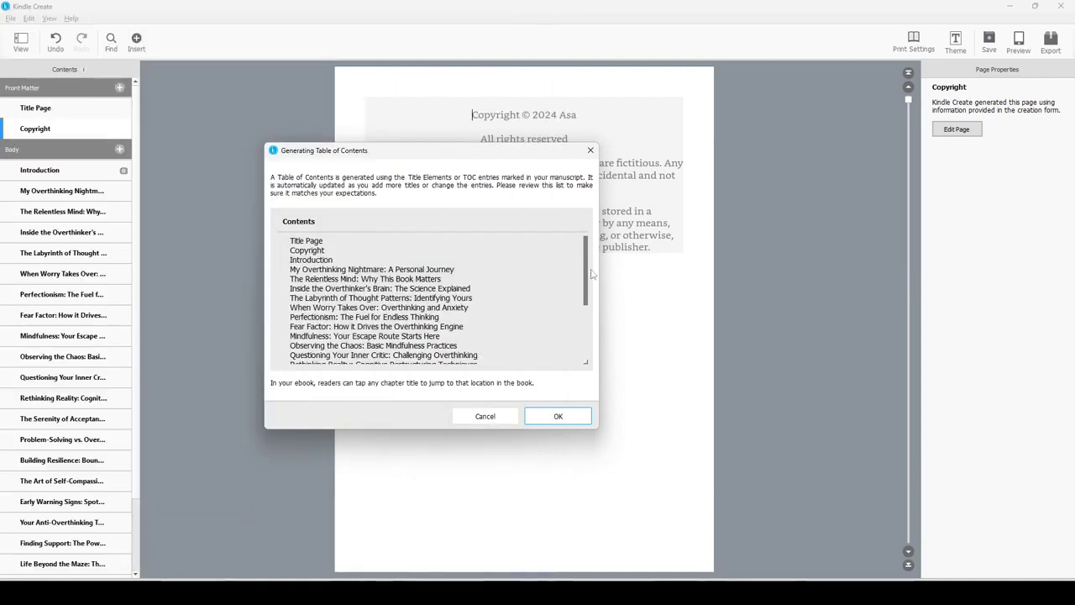
mouse_move(585, 271)
mouse_down()
mouse_move(589, 287)
mouse_move(593, 261)
mouse_up()
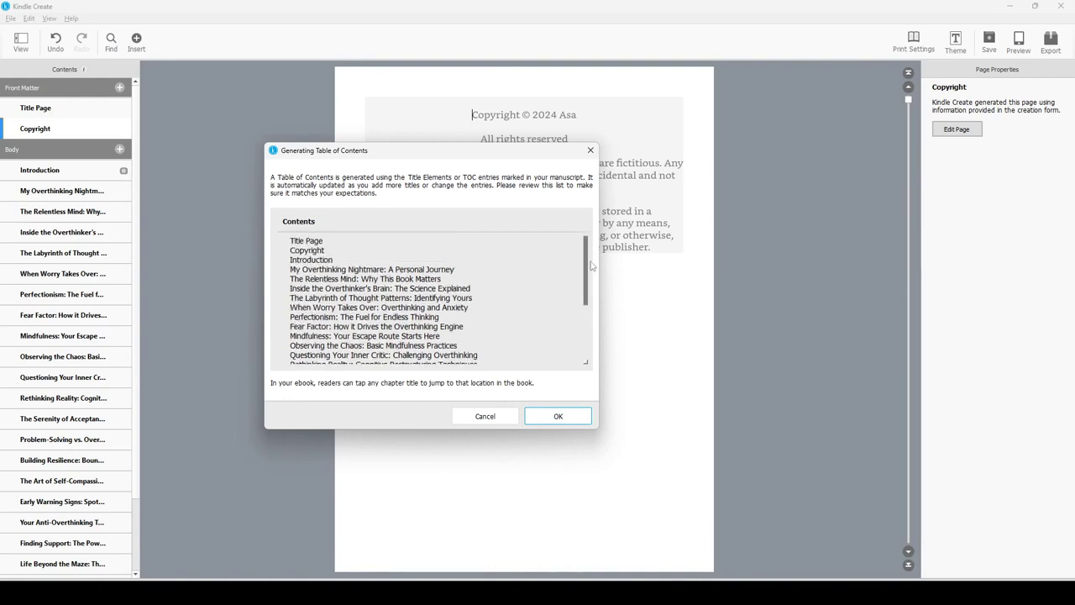
drag(590, 265, 581, 336)
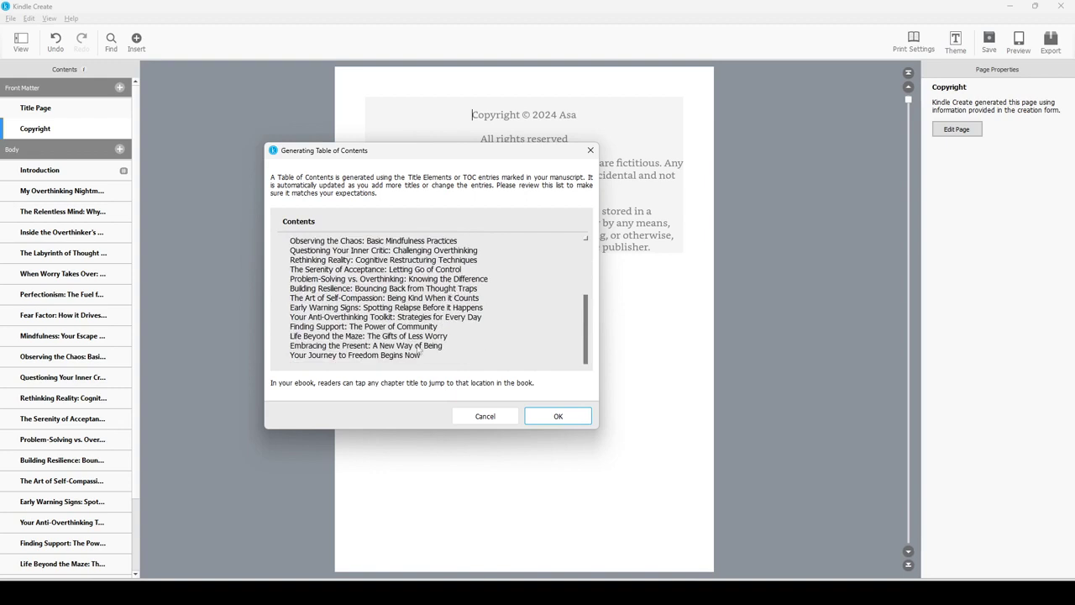
drag(590, 343, 601, 264)
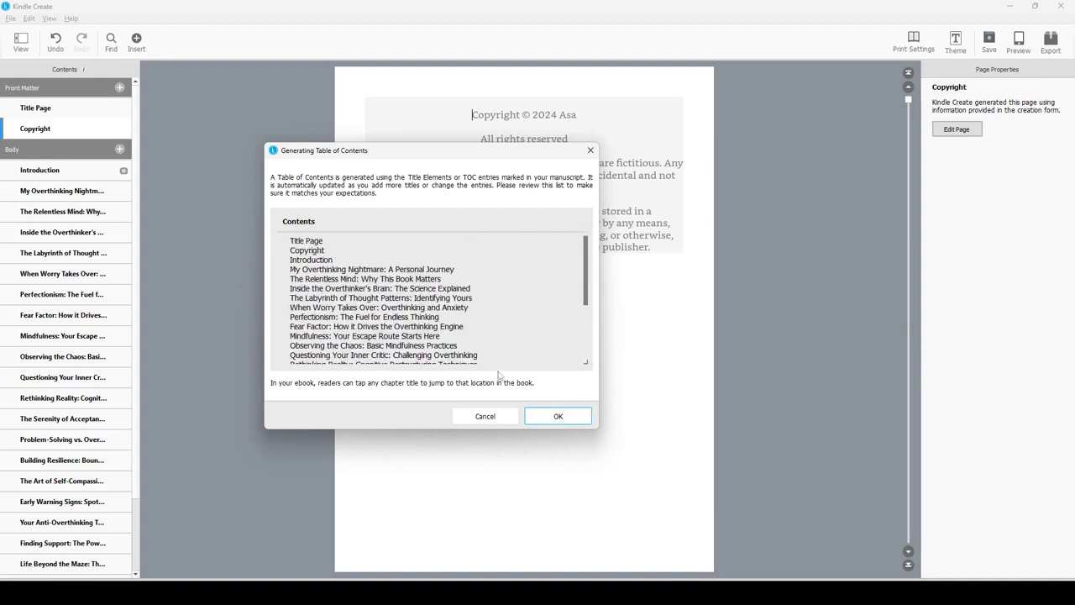
click(559, 415)
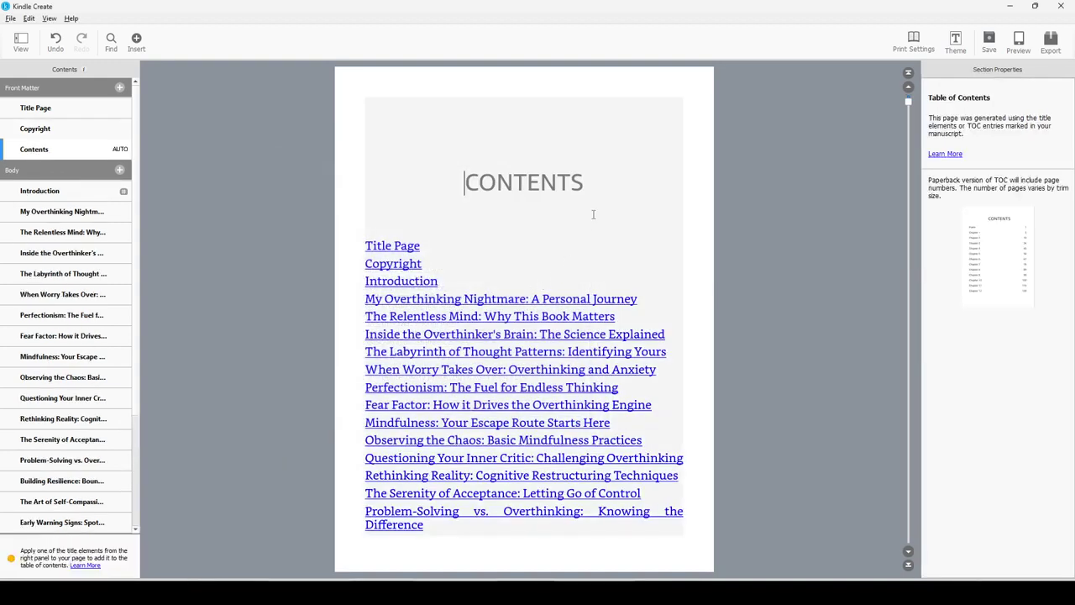
Step: Review the new Copyright page and both pages of the generated Contents
click(71, 112)
scroll(556, 240, down, 1)
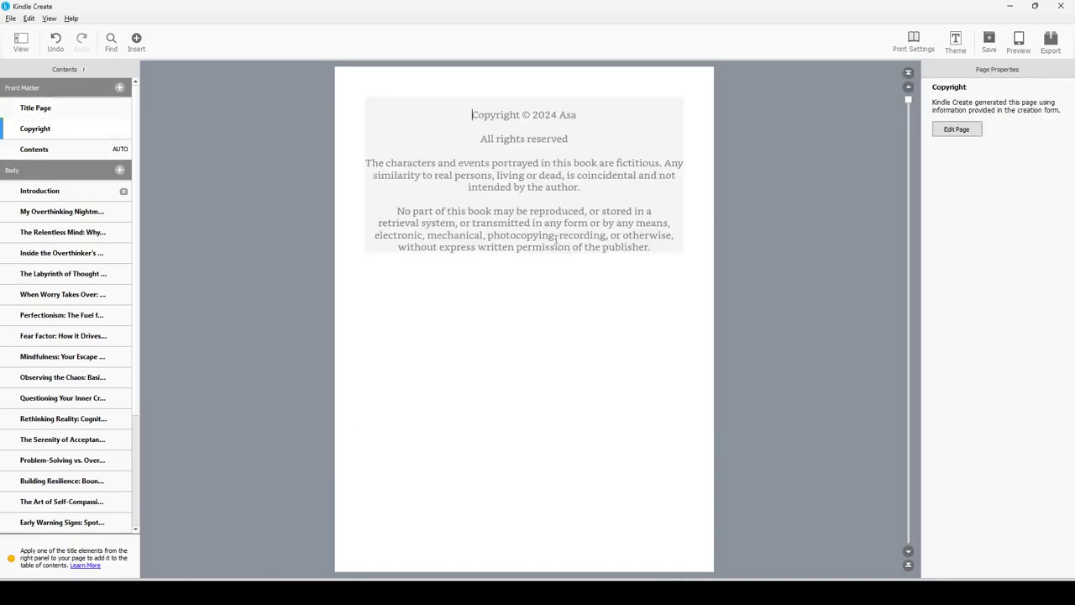
scroll(538, 207, down, 1)
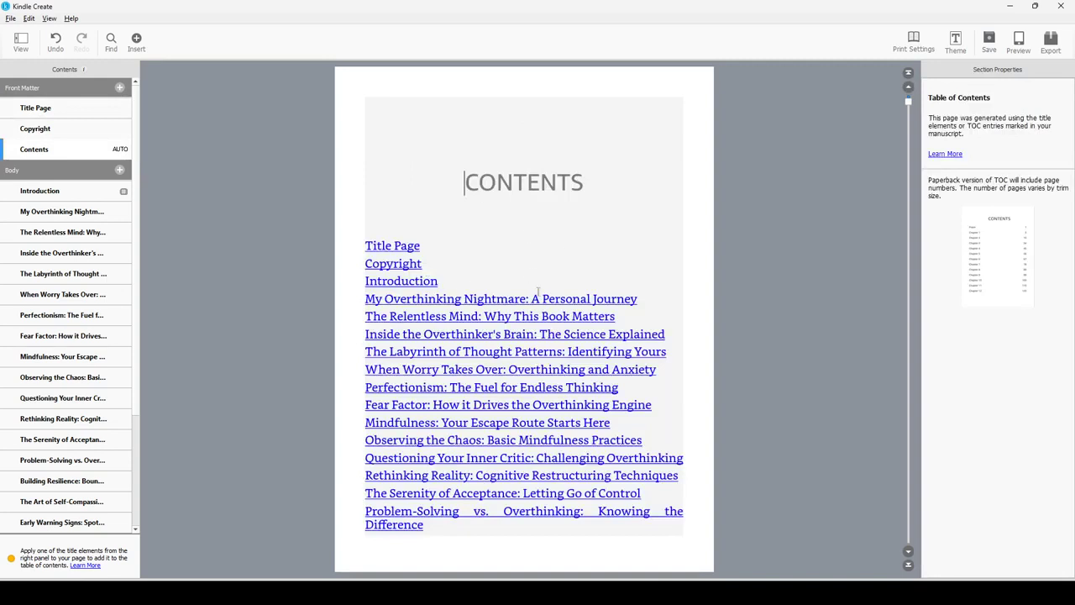
scroll(476, 299, down, 3)
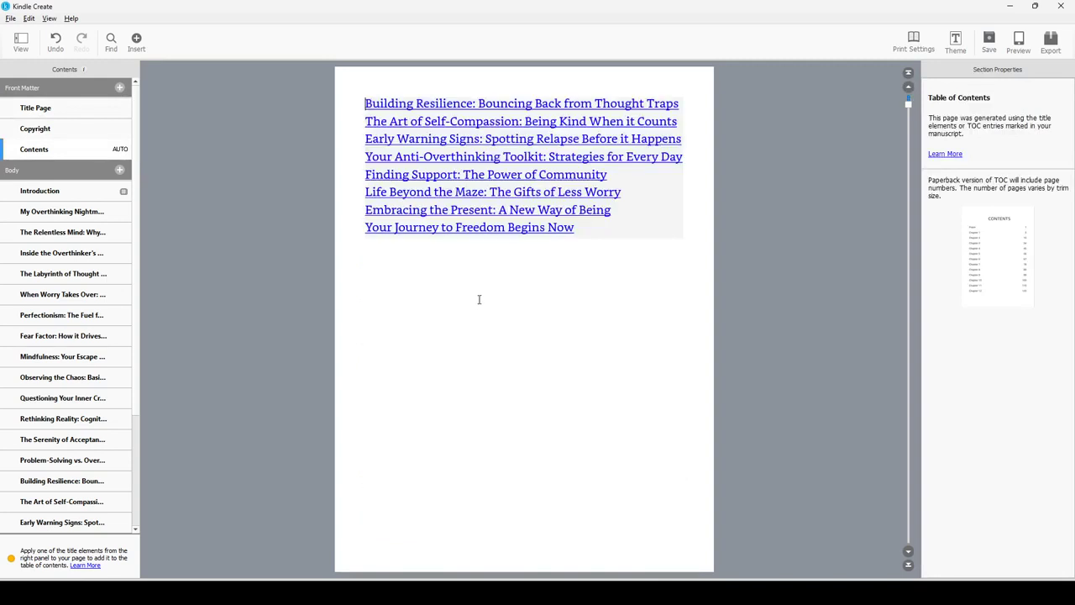
scroll(480, 300, up, 3)
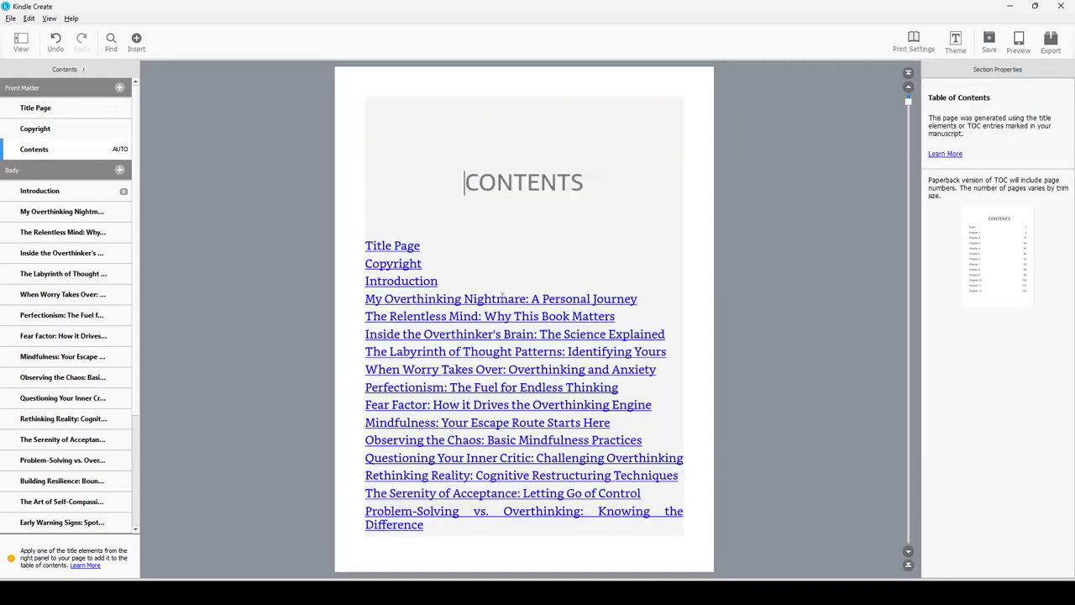
Step: Test the Contents links to Copyright and Your Journey to Freedom Begins Now, and return to the title page
click(420, 263)
scroll(512, 220, down, 4)
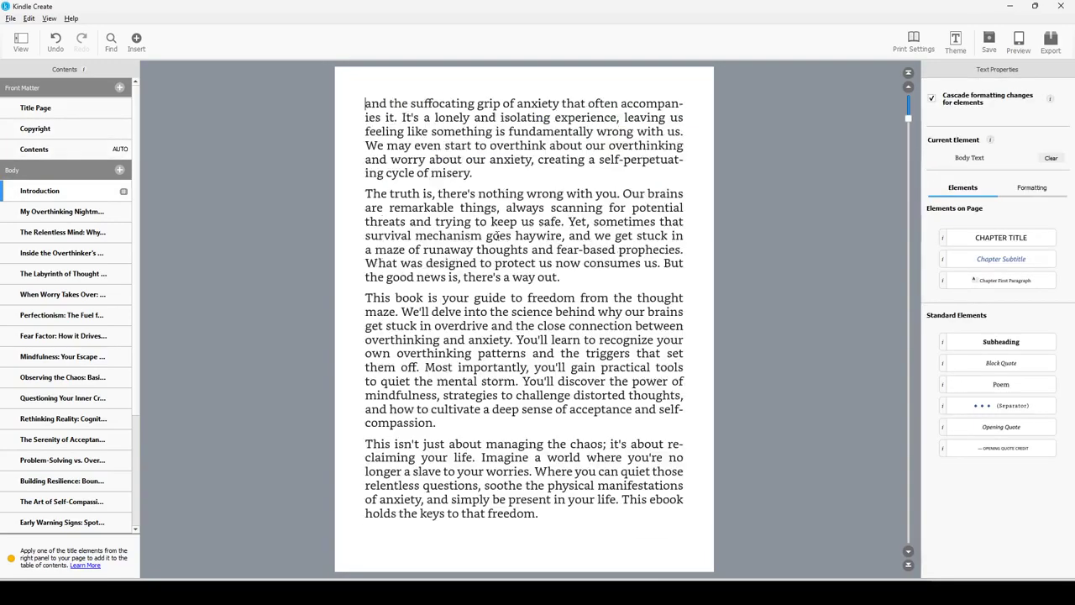
scroll(498, 236, up, 2)
click(508, 227)
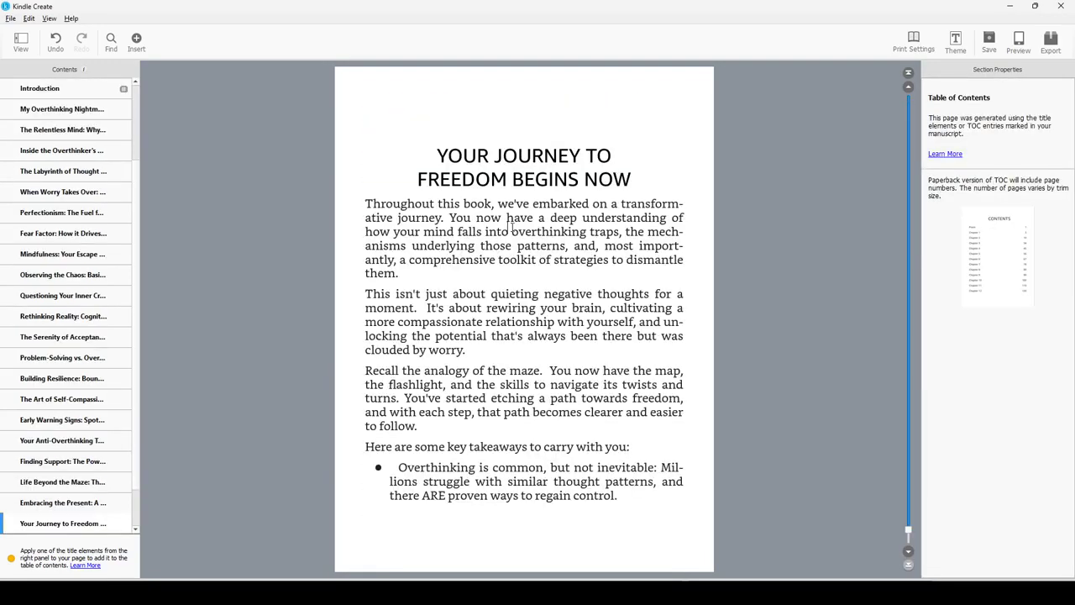
scroll(537, 252, down, 2)
scroll(530, 308, up, 20)
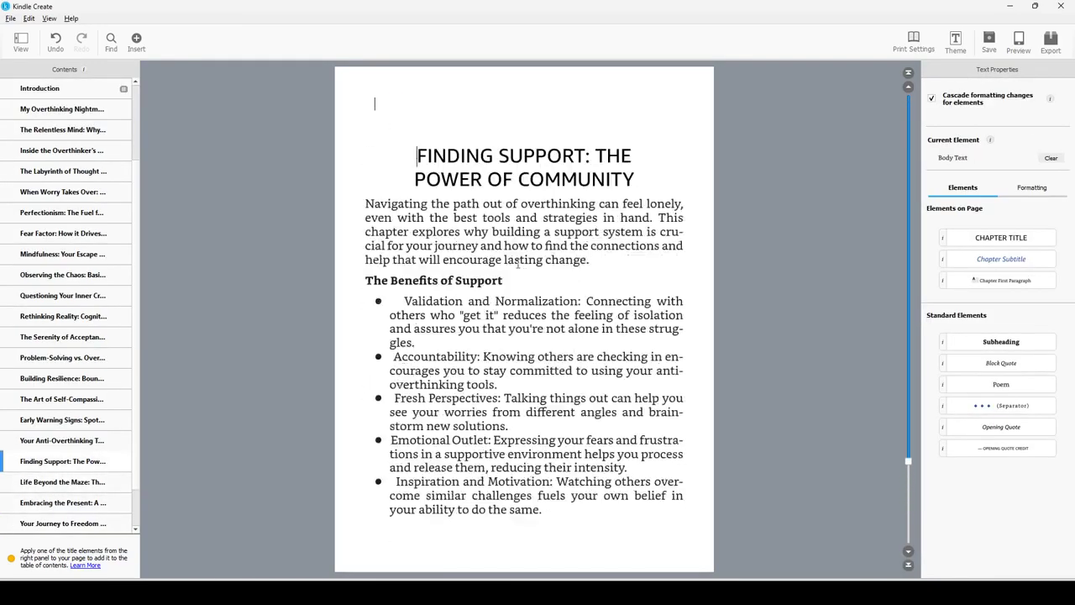
drag(908, 438, 908, 97)
Step: Look through the page types offered for the back matter without adding one, and return to the front matter list
scroll(79, 244, down, 3)
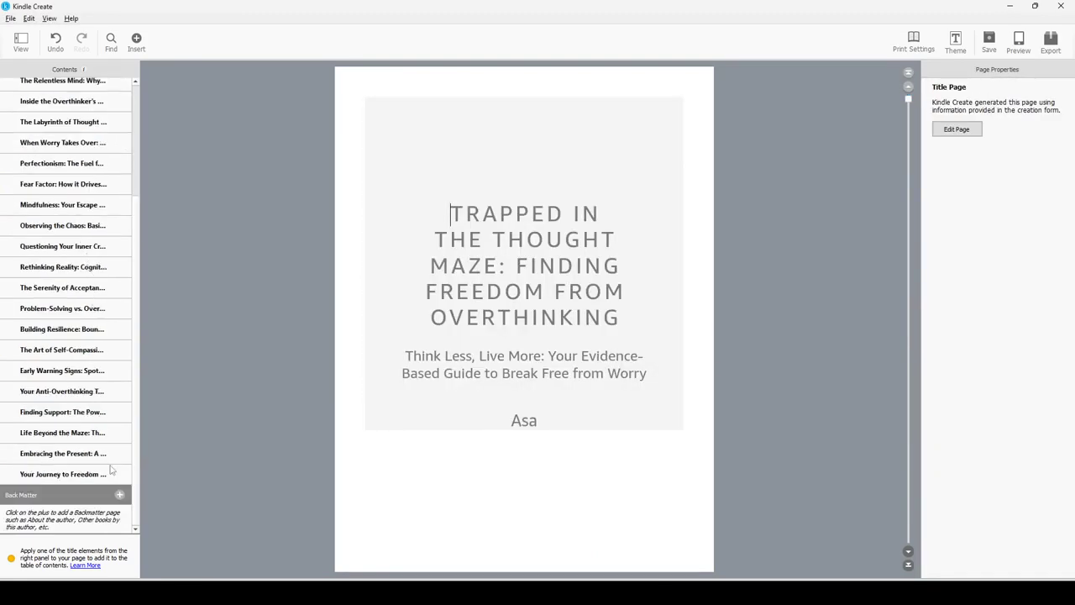
click(118, 496)
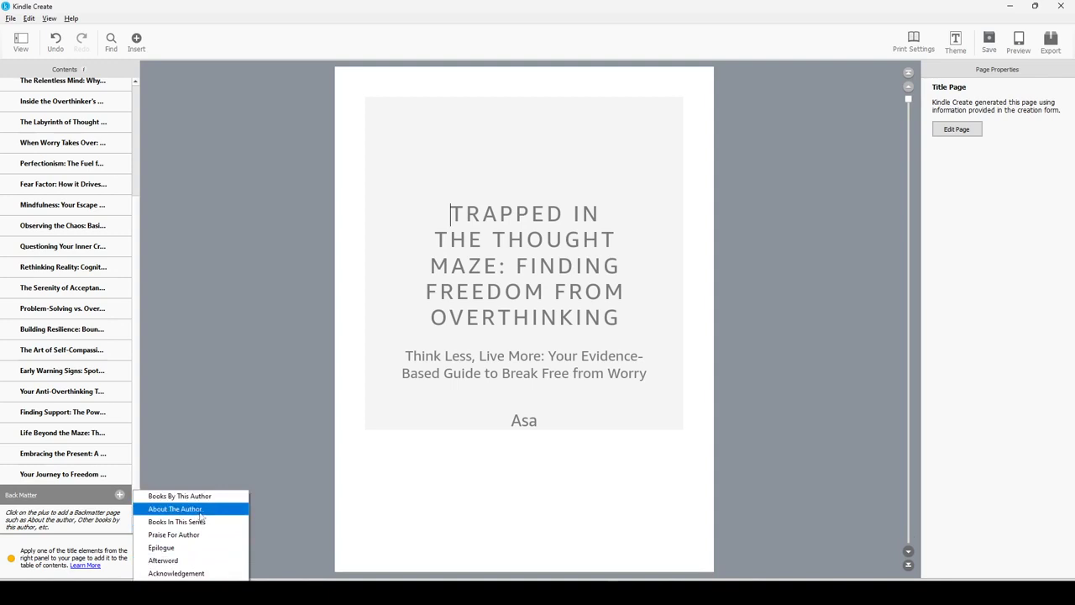
click(586, 415)
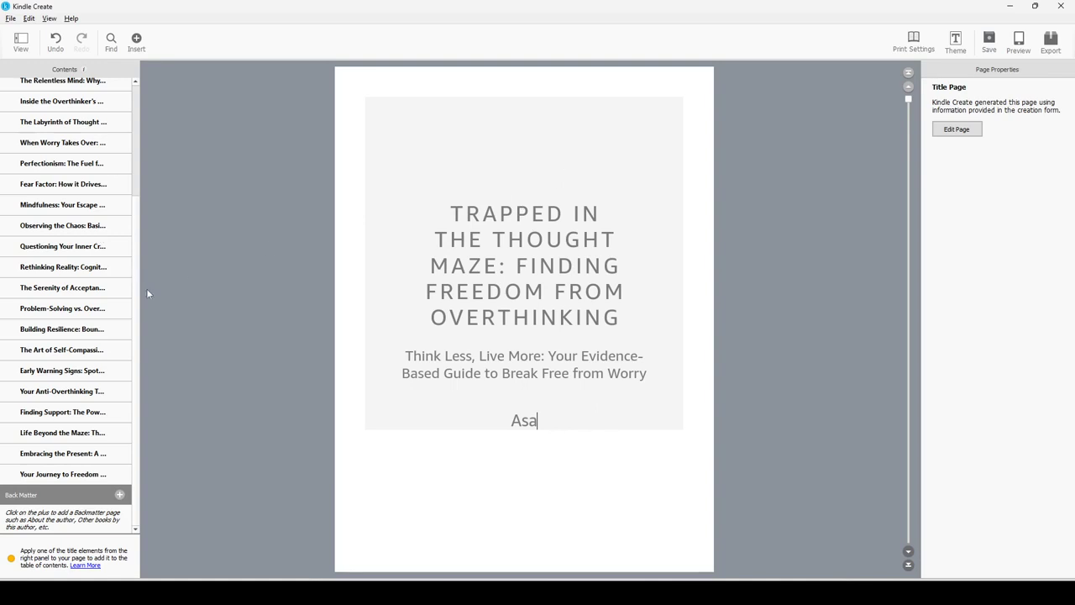
scroll(72, 345, up, 5)
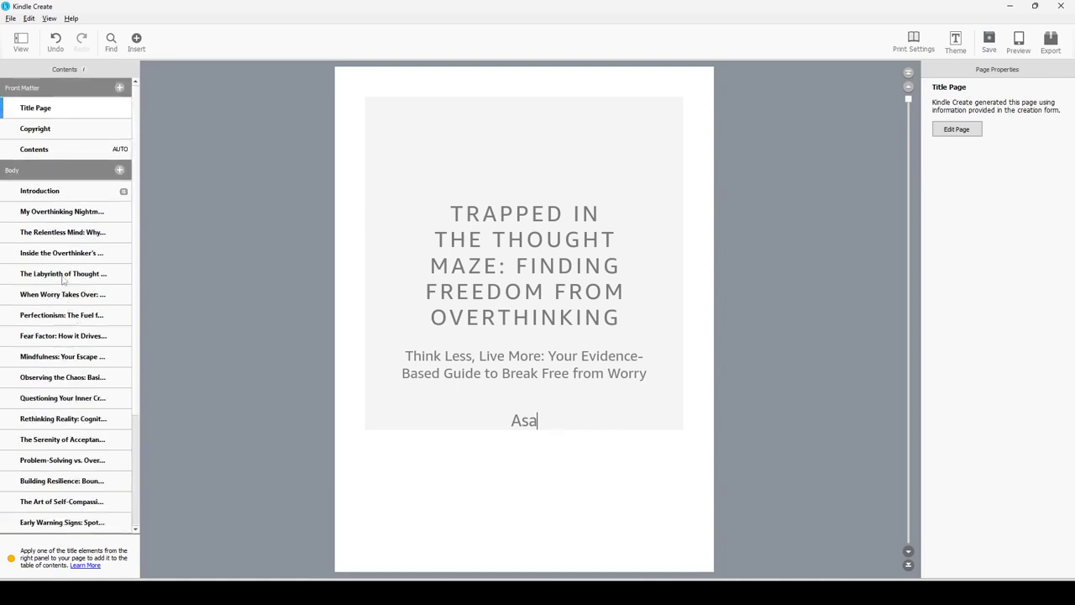
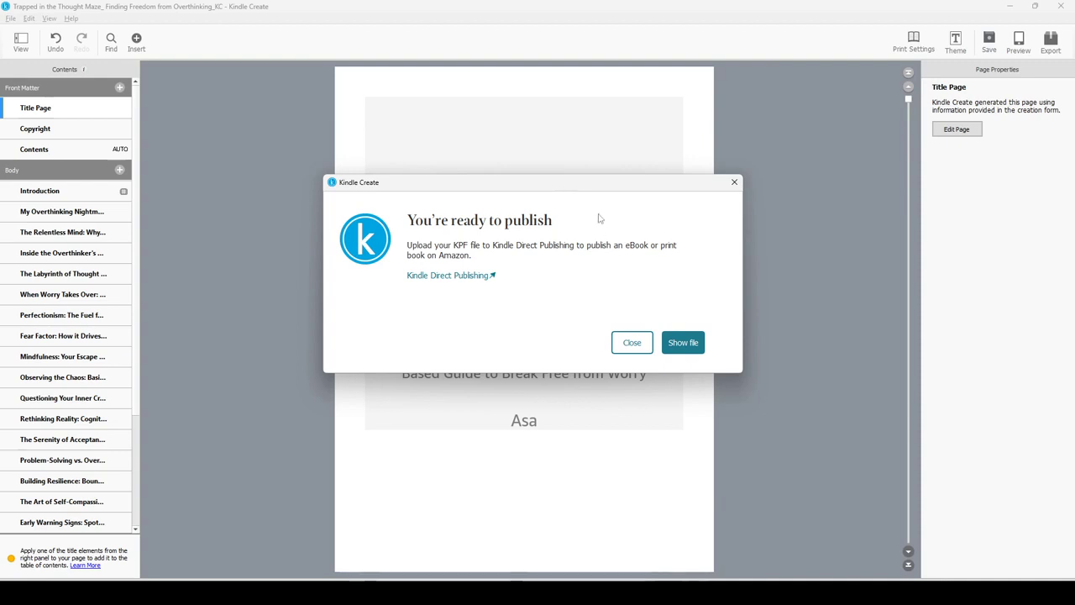
Step: Close the ready-to-publish notice, switch to the KDP eBook details and review the sections between Edition Number and Keywords
click(734, 182)
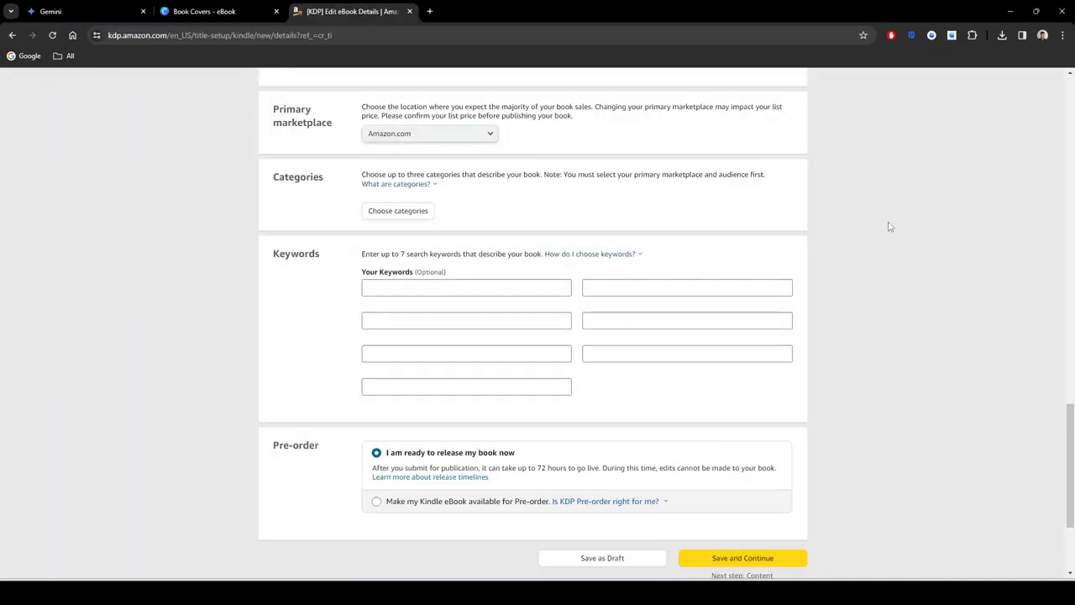
scroll(372, 283, up, 6)
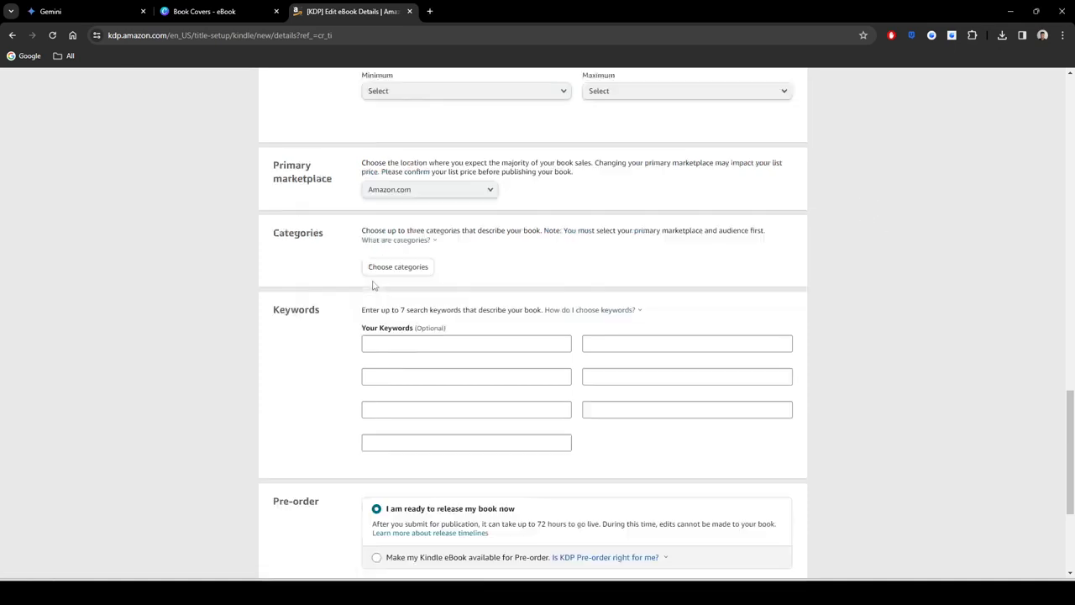
scroll(374, 288, up, 8)
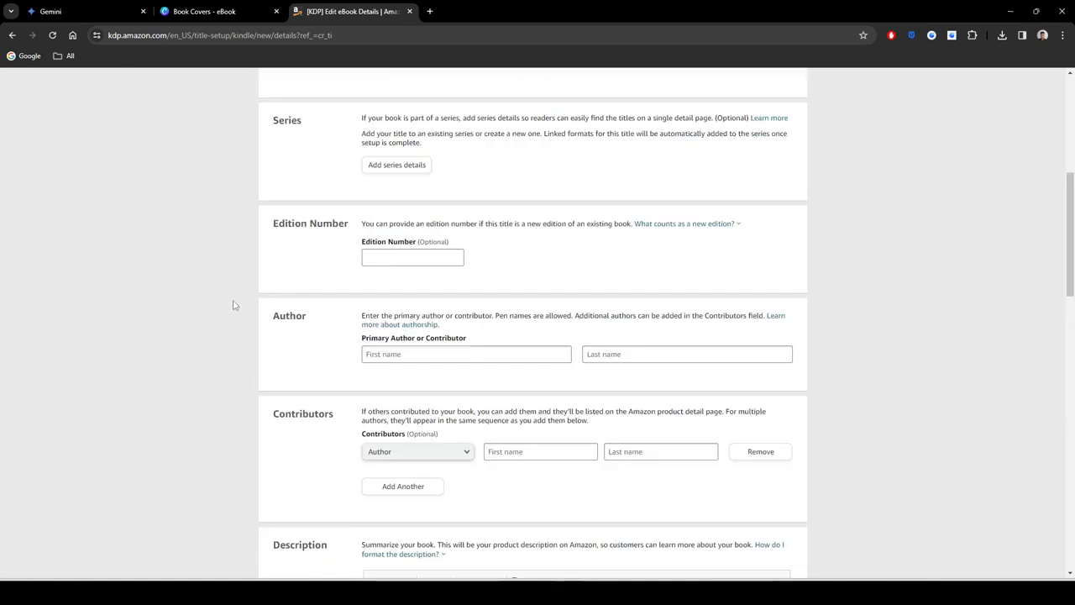
scroll(216, 328, up, 2)
scroll(210, 336, down, 10)
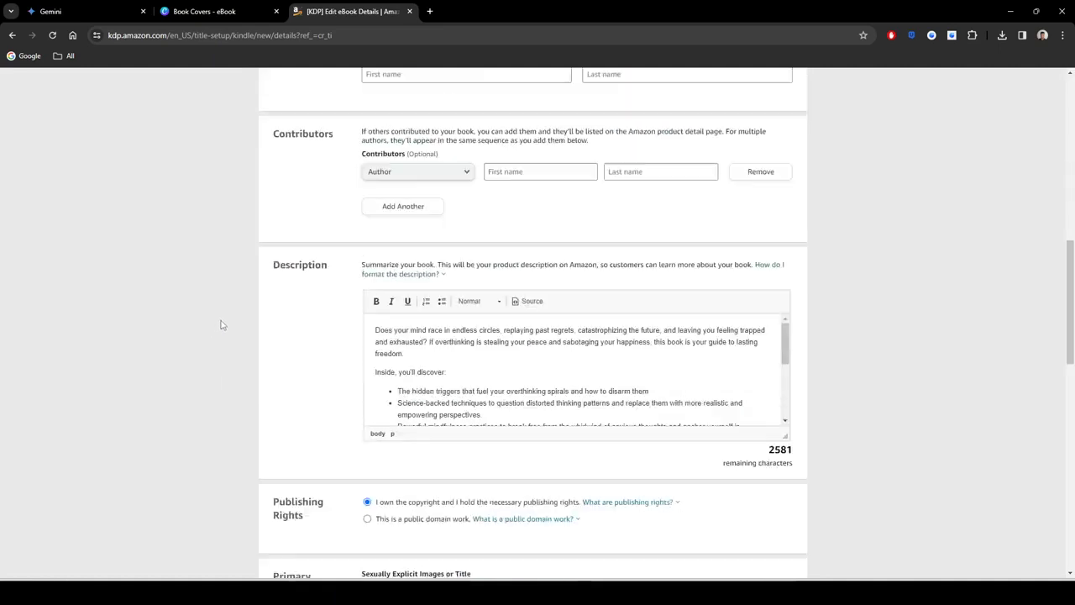
scroll(228, 314, down, 3)
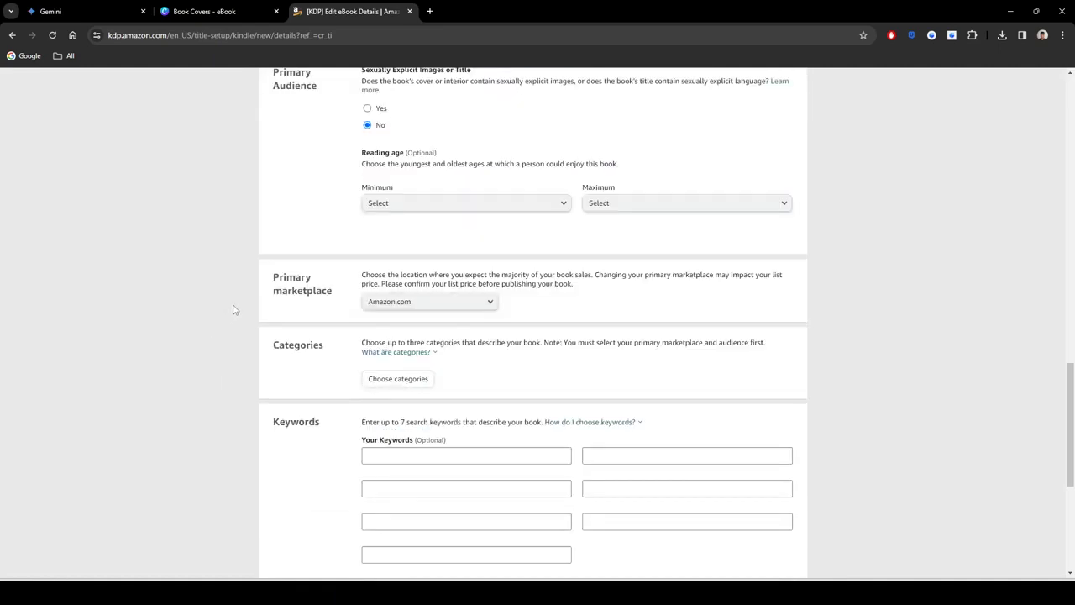
scroll(234, 326, up, 5)
scroll(235, 328, up, 3)
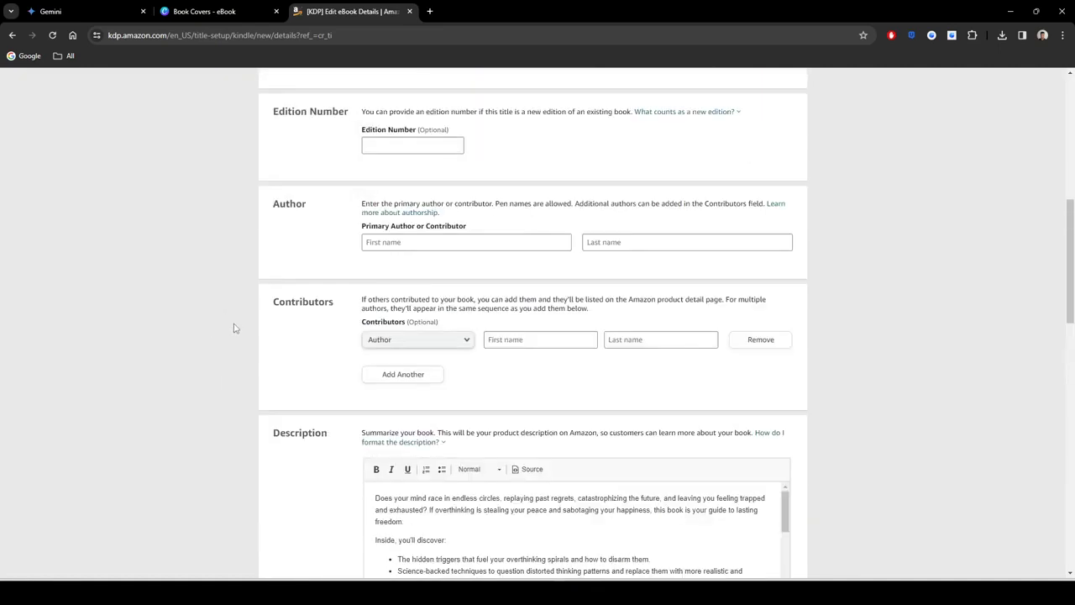
scroll(233, 327, up, 1)
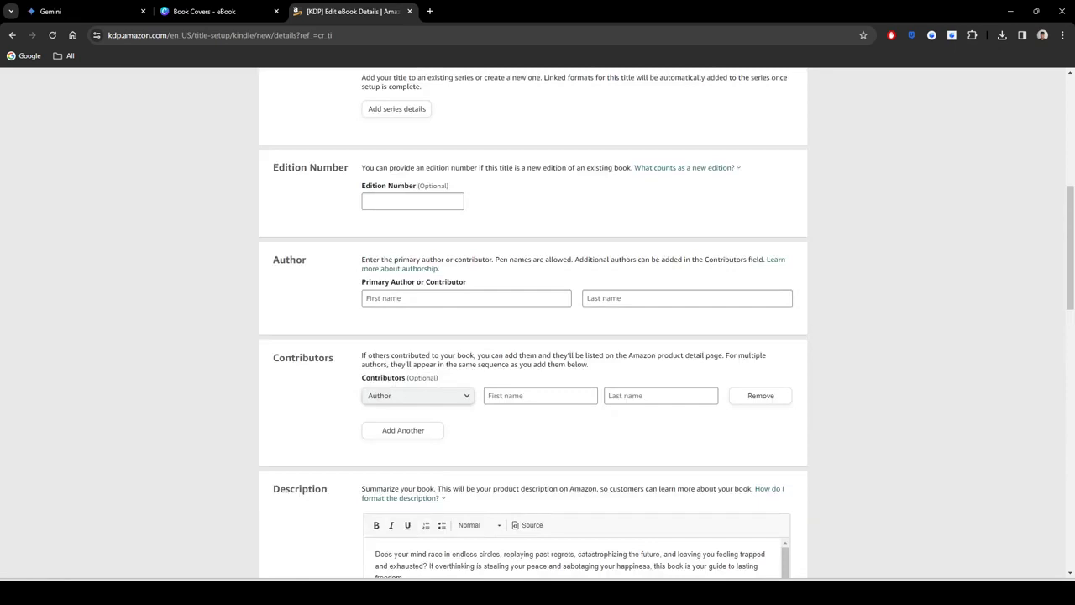
Step: Check the Categories section, switch to Gemini and ask "which categories on kdp best suit this book?"
scroll(67, 339, down, 9)
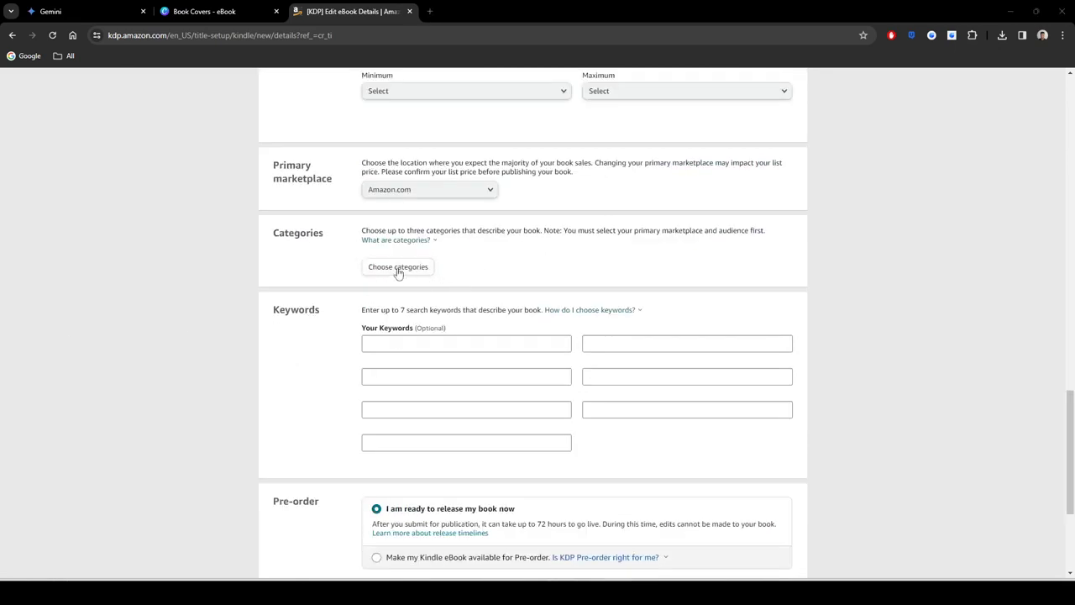
click(88, 8)
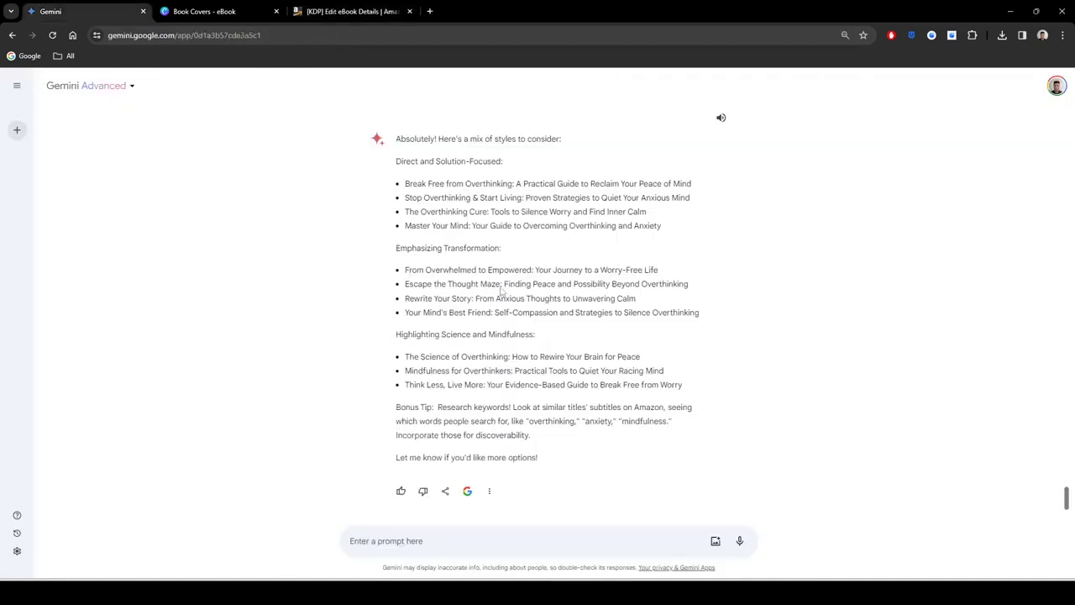
scroll(567, 417, down, 15)
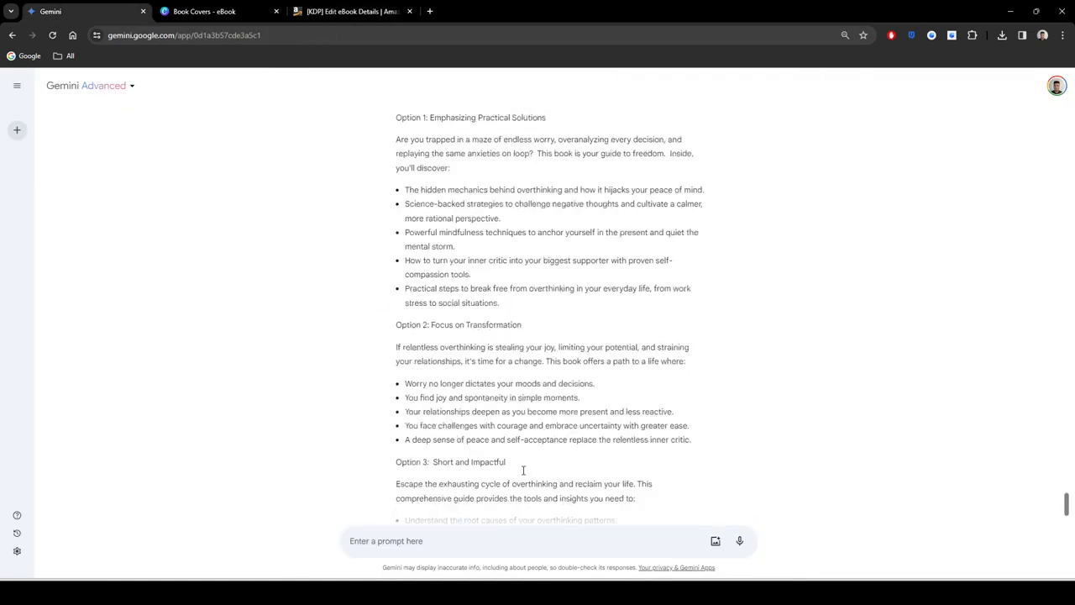
text(which categories on kdp best suit this b)
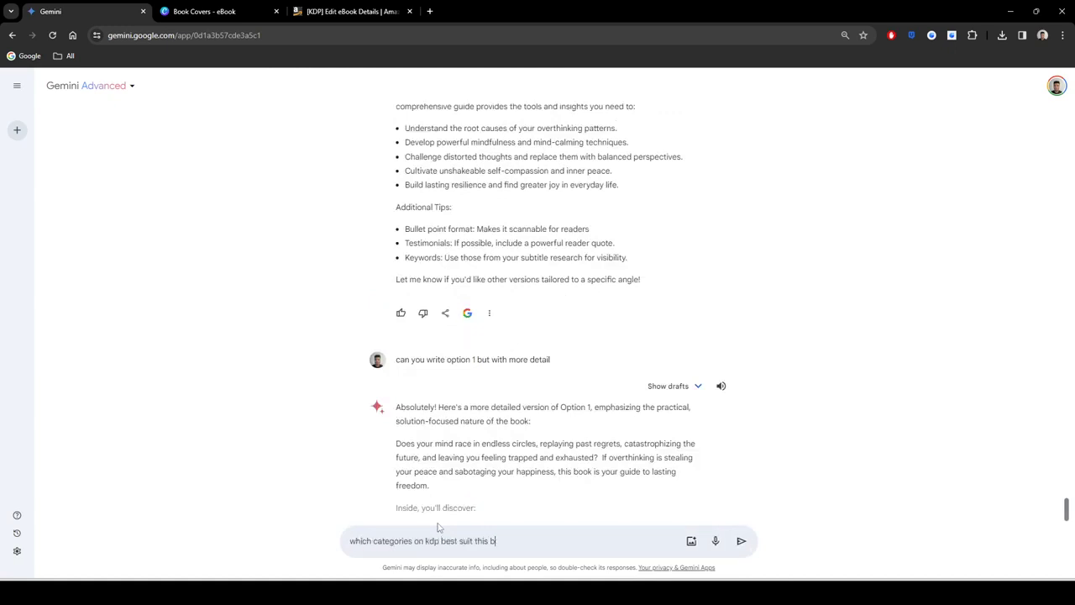
text(ook?)
key(Return)
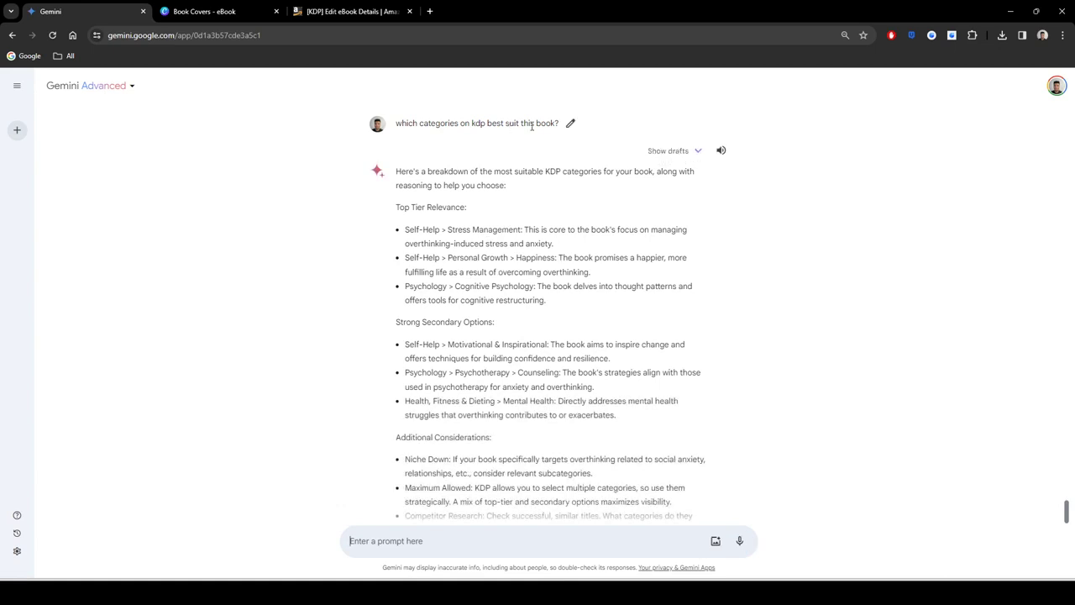
Step: Return to the KDP eBook details and choose the Self-Help category with the Stress Management placement
click(347, 8)
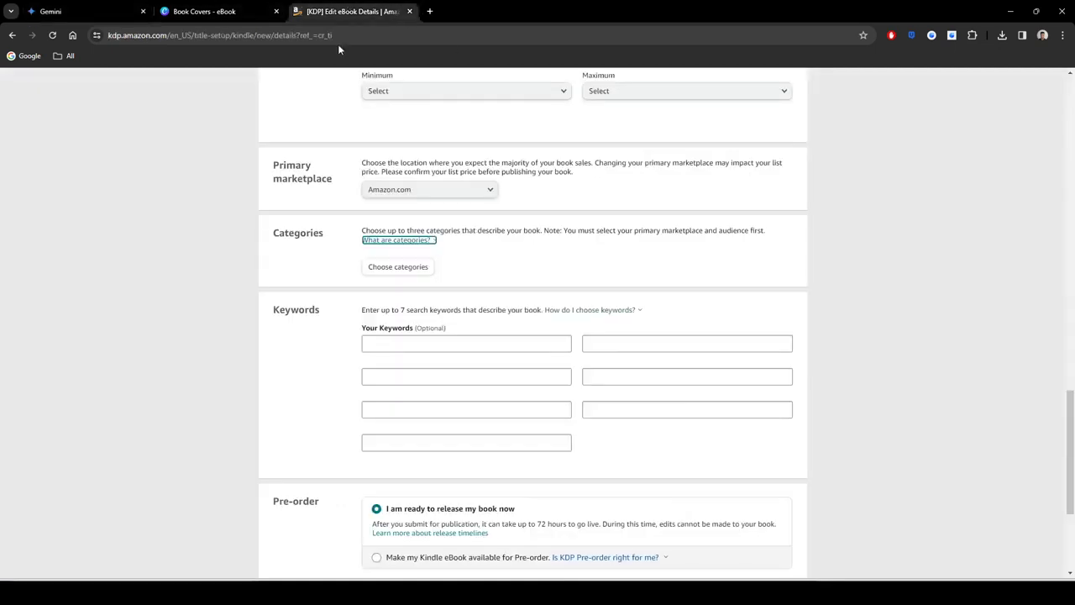
click(406, 269)
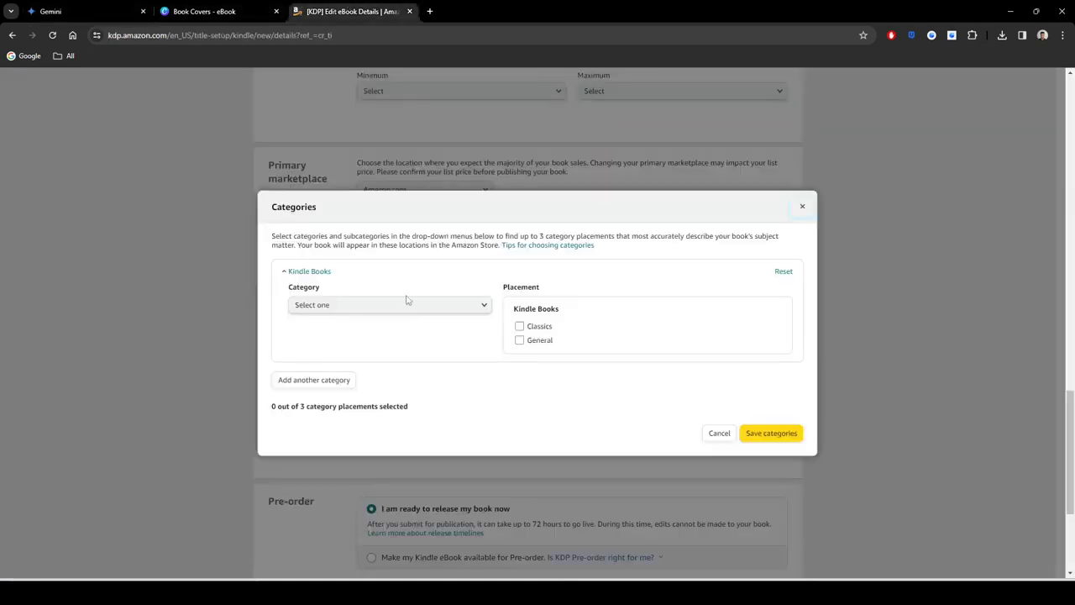
click(412, 308)
scroll(372, 413, down, 5)
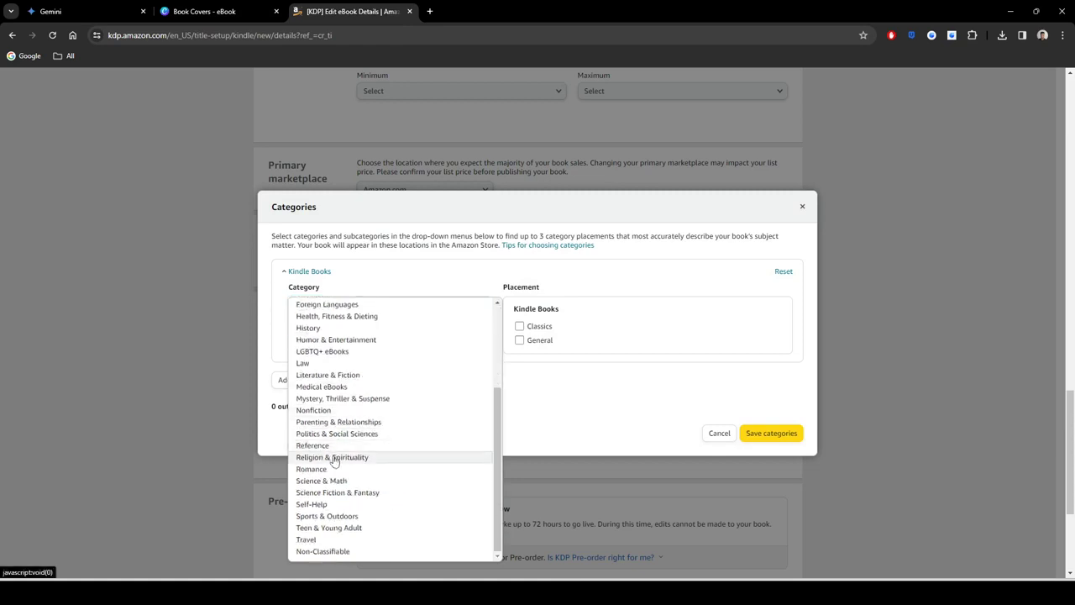
click(373, 502)
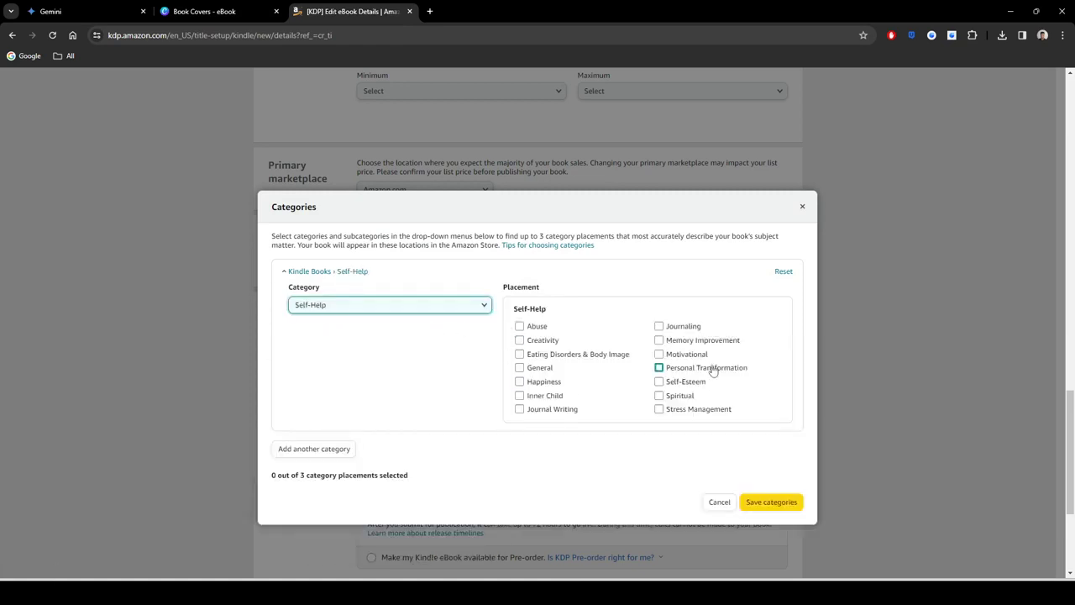
click(705, 414)
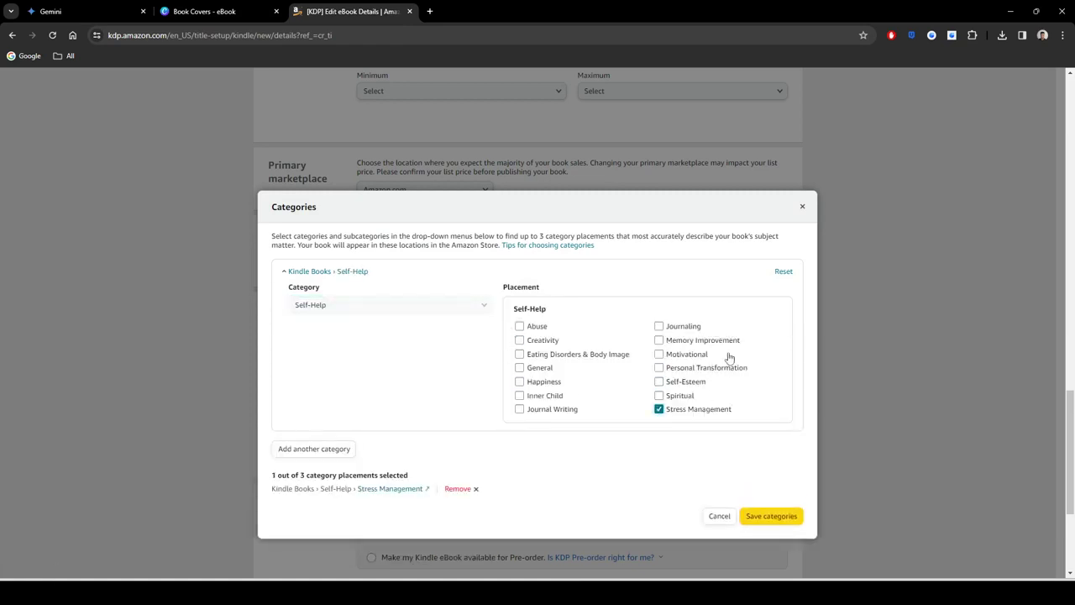
Step: Check Gemini's category suggestions and add the Happiness placement under Self-Help in KDP
click(68, 8)
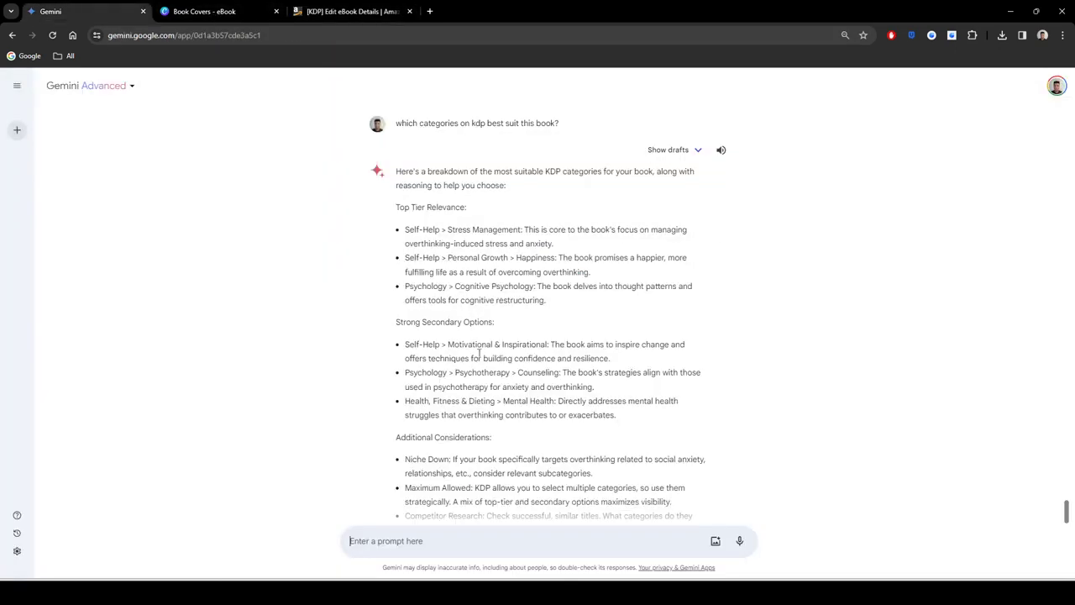
click(360, 10)
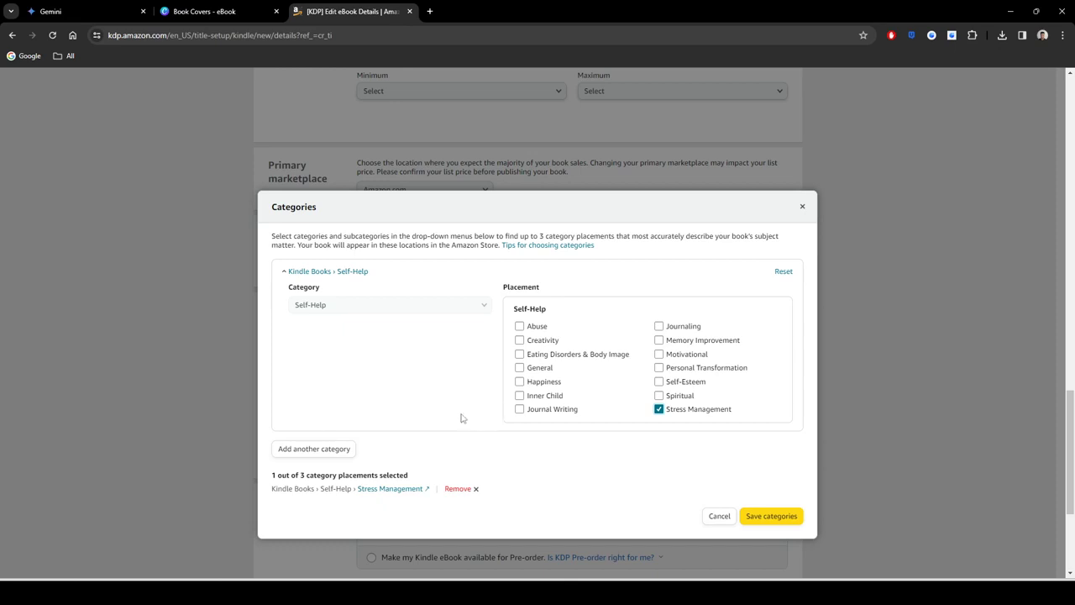
click(520, 382)
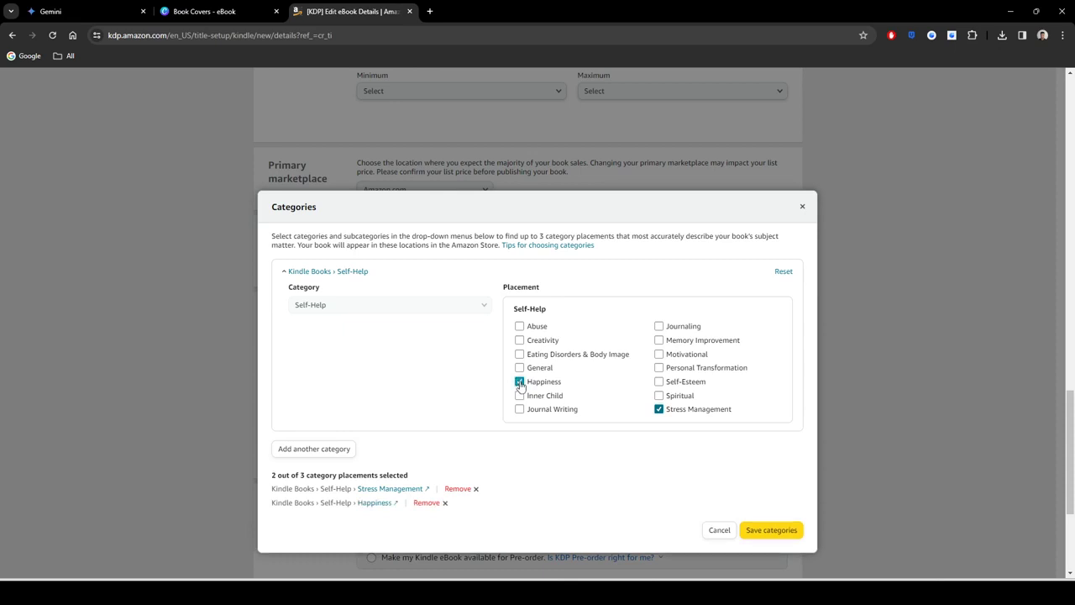
Step: Reread Gemini's category suggestions, return to the KDP categories and remove the Happiness placement
click(56, 8)
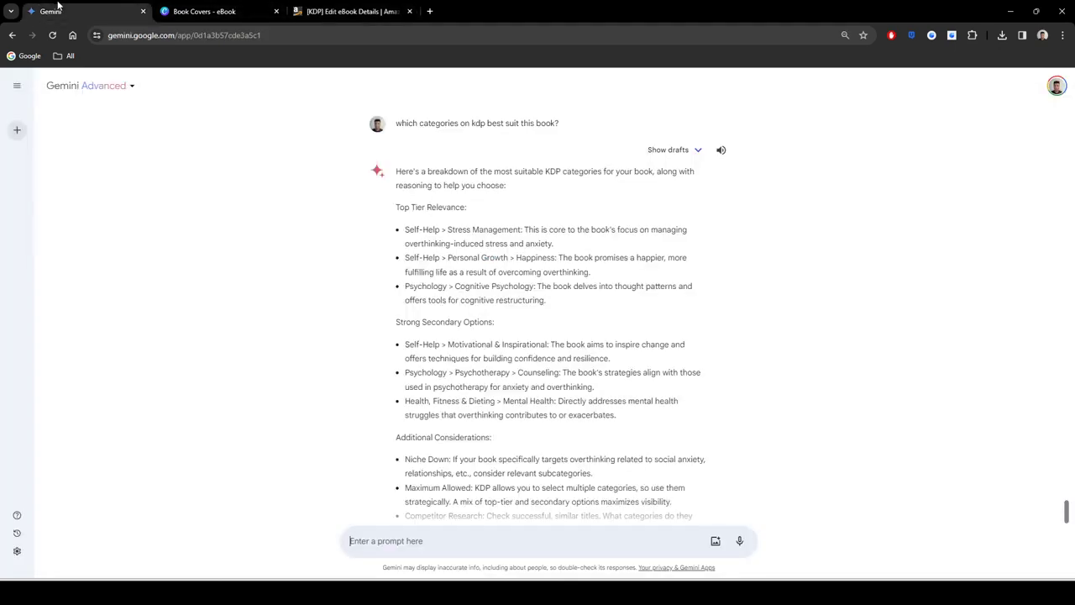
scroll(567, 379, down, 2)
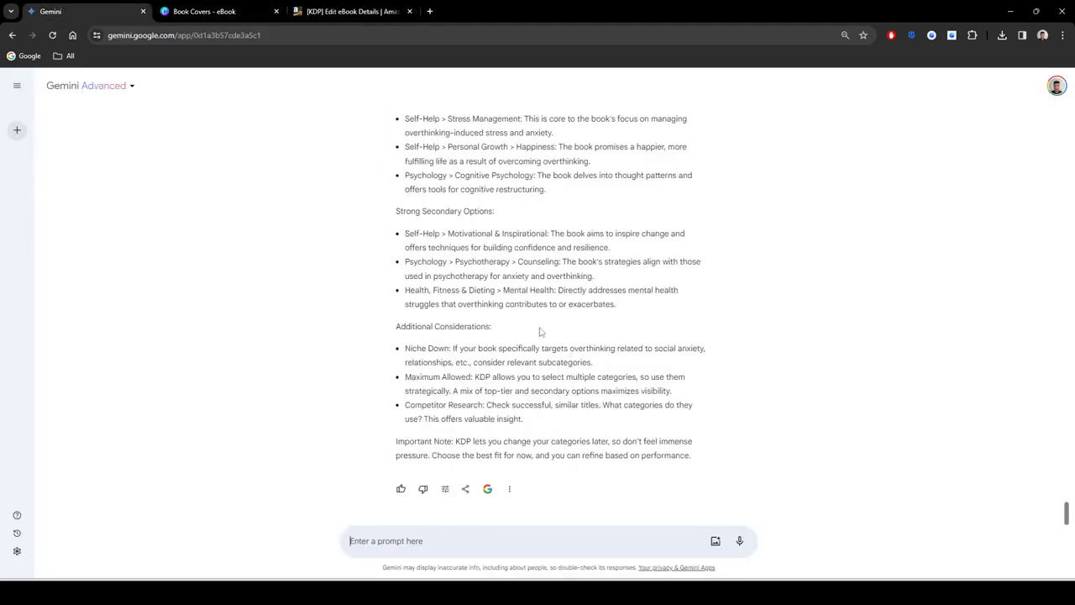
scroll(542, 329, up, 1)
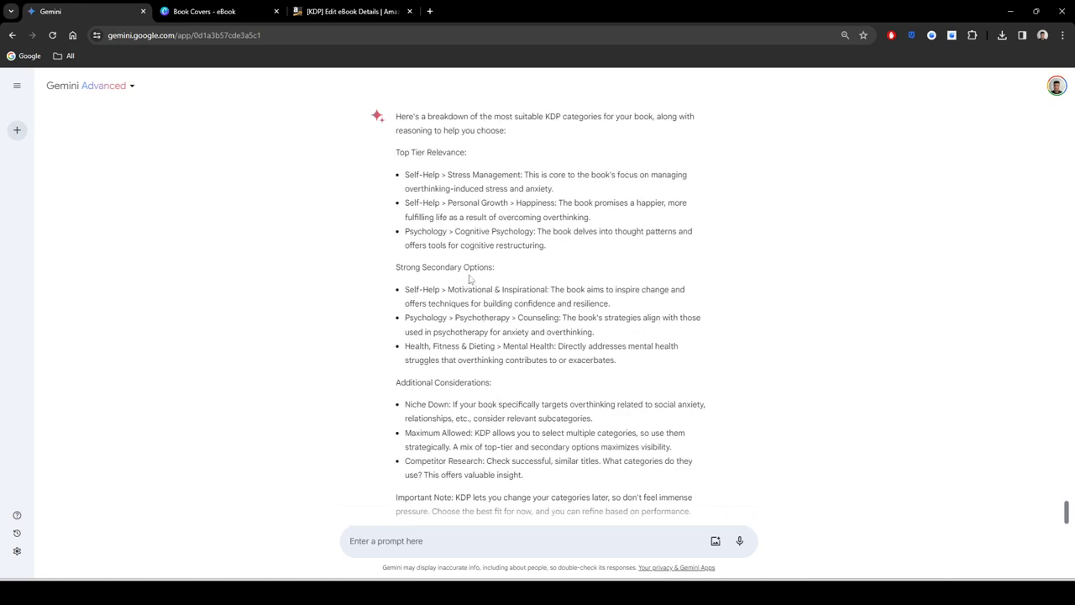
scroll(686, 304, up, 1)
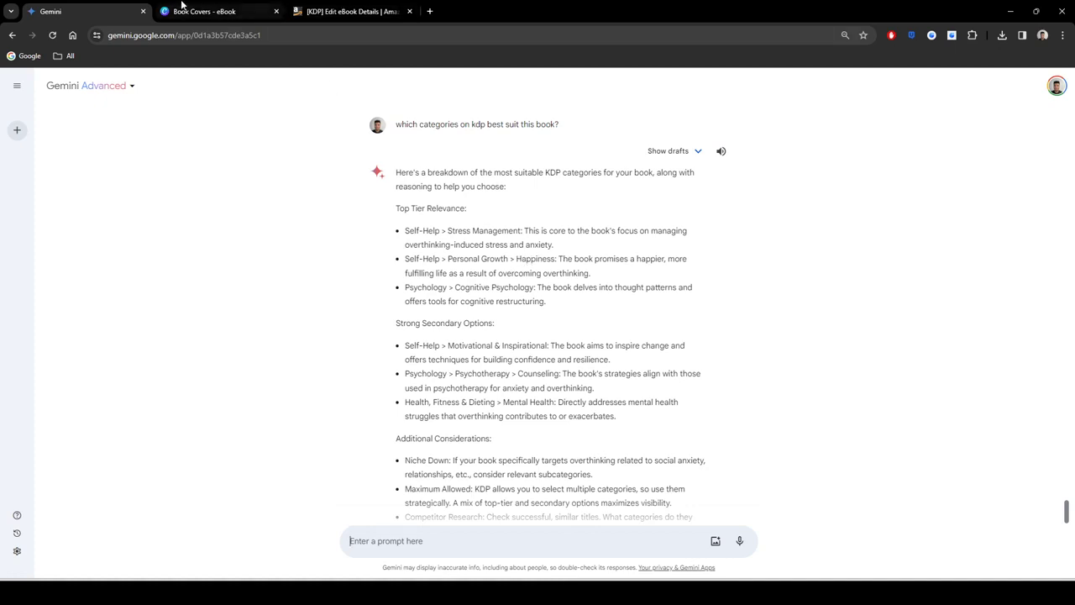
click(361, 10)
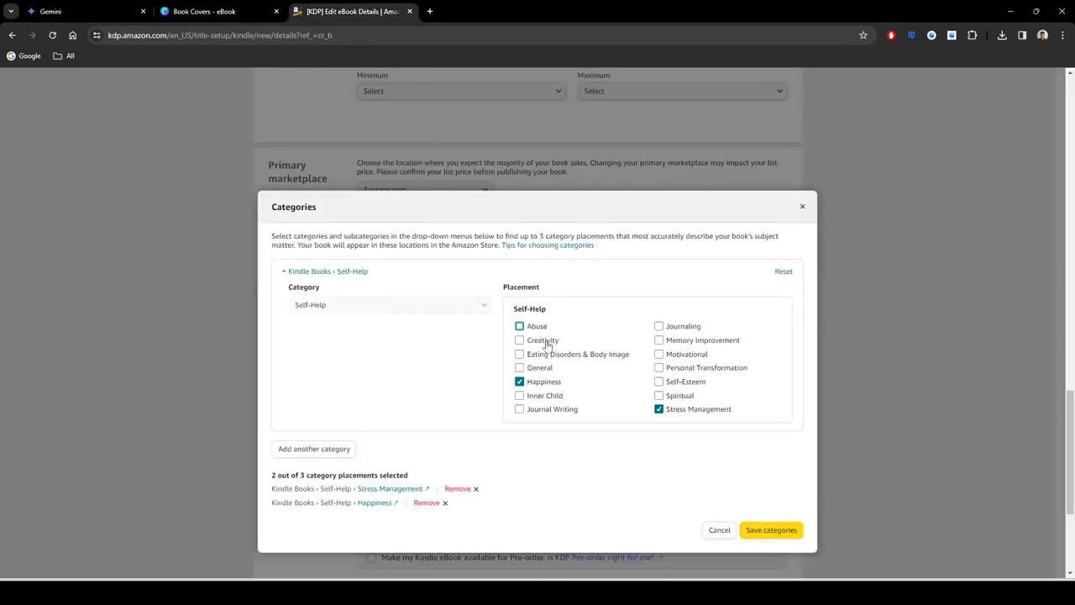
click(520, 382)
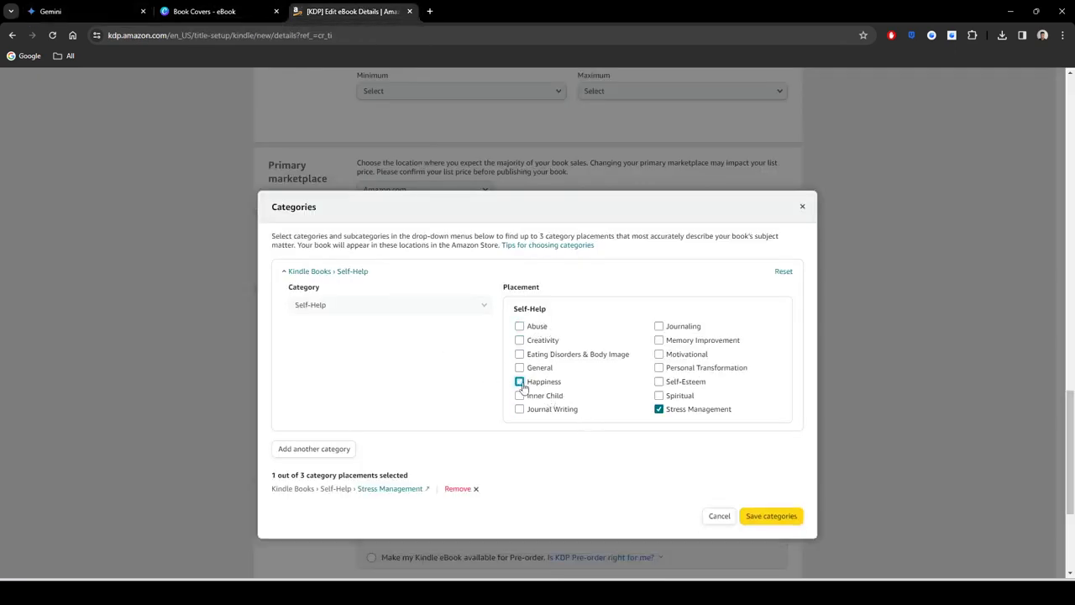
Step: Add a second category and set it to Health, Fitness & Dieting, comparing the available options with Gemini's suggestions
click(328, 451)
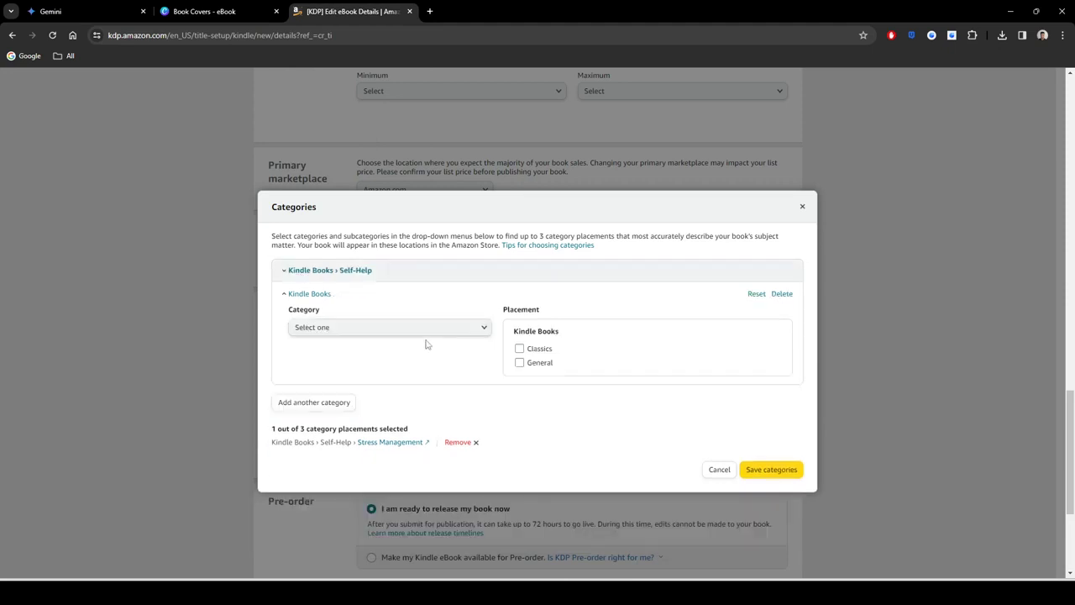
click(395, 332)
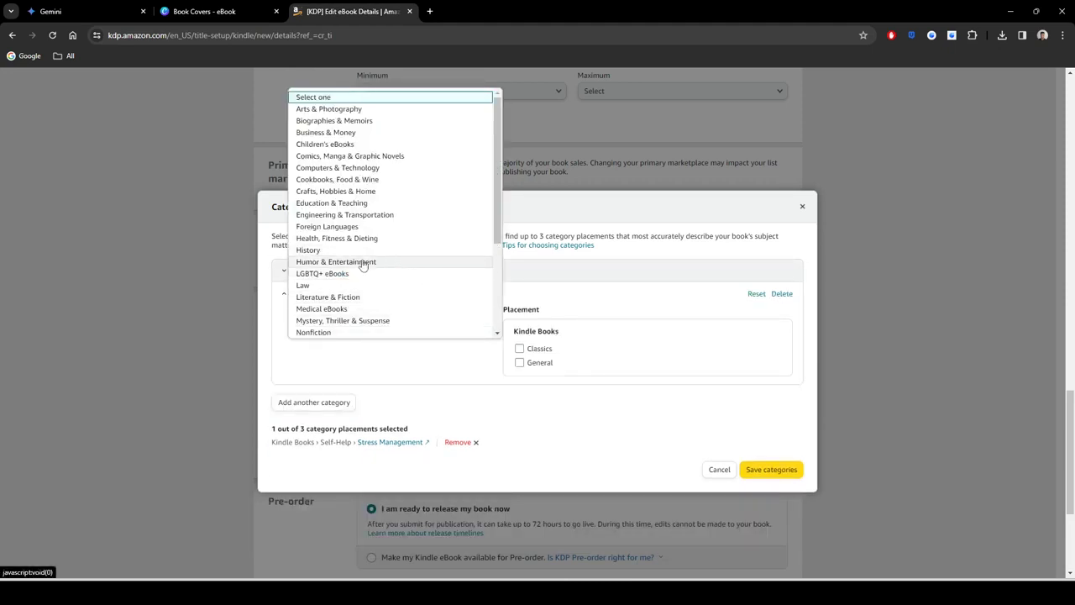
click(92, 11)
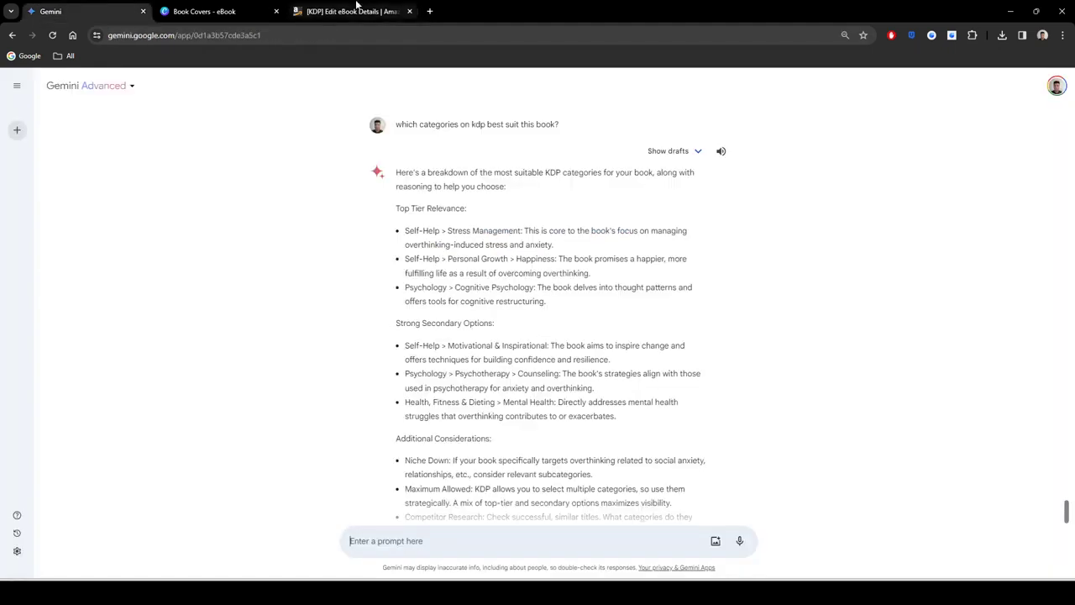
click(356, 8)
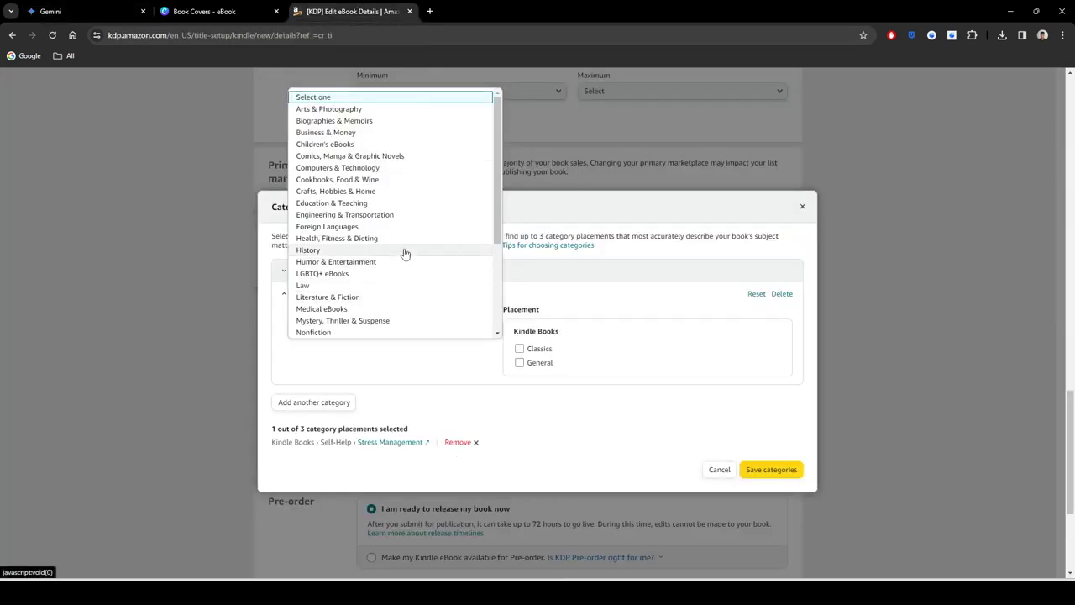
scroll(404, 252, down, 3)
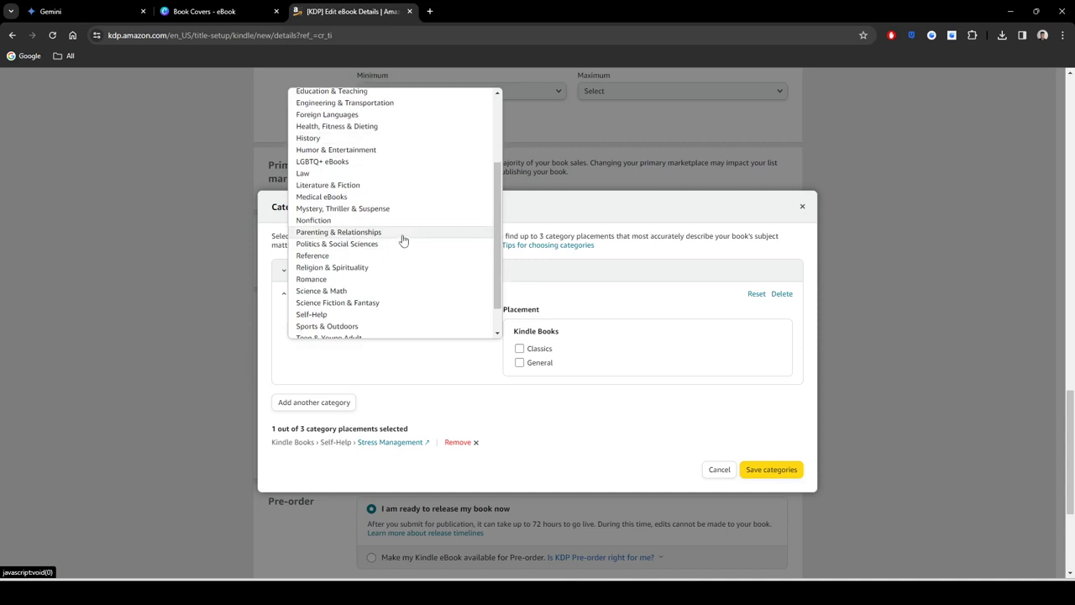
click(84, 9)
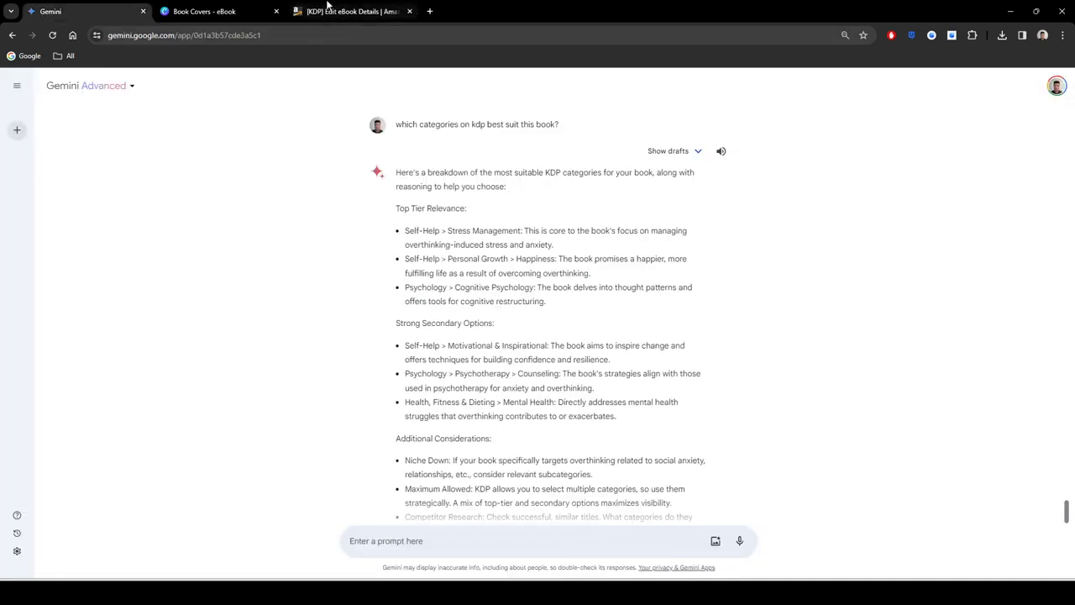
click(357, 11)
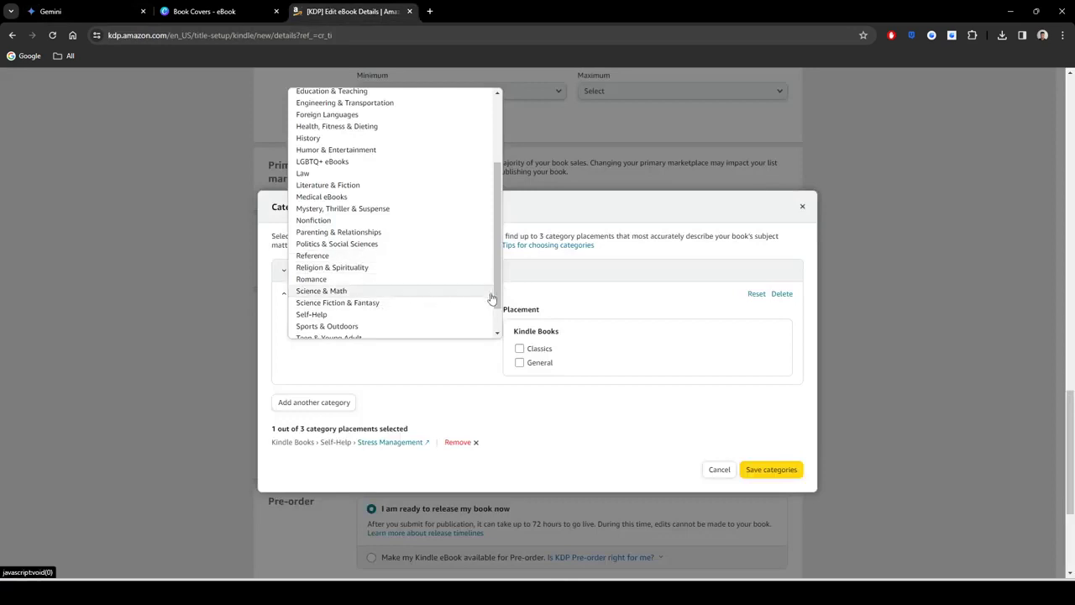
drag(492, 298, 408, 285)
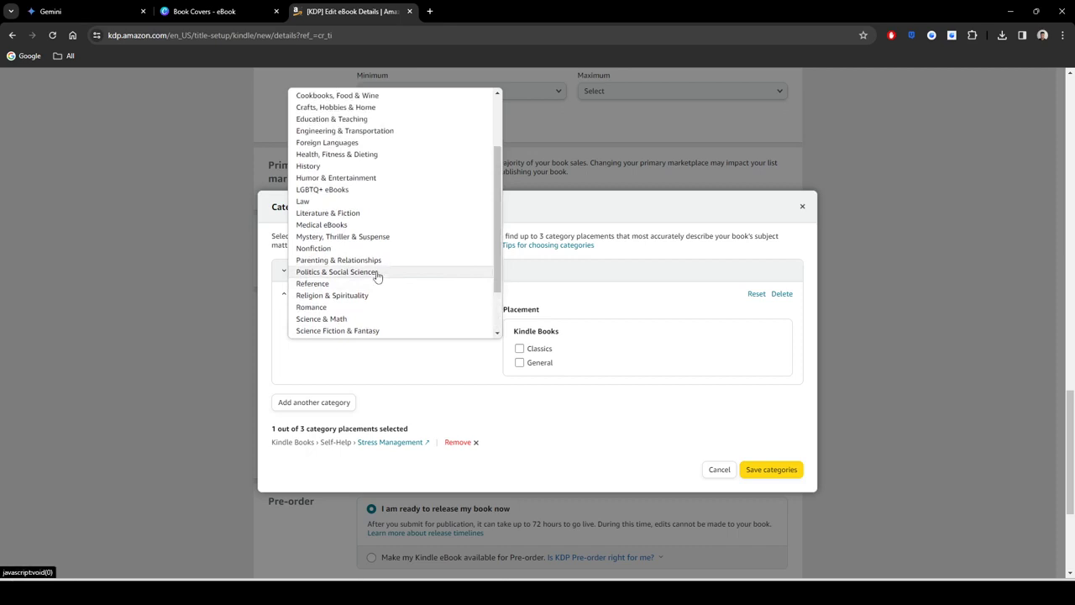
click(337, 154)
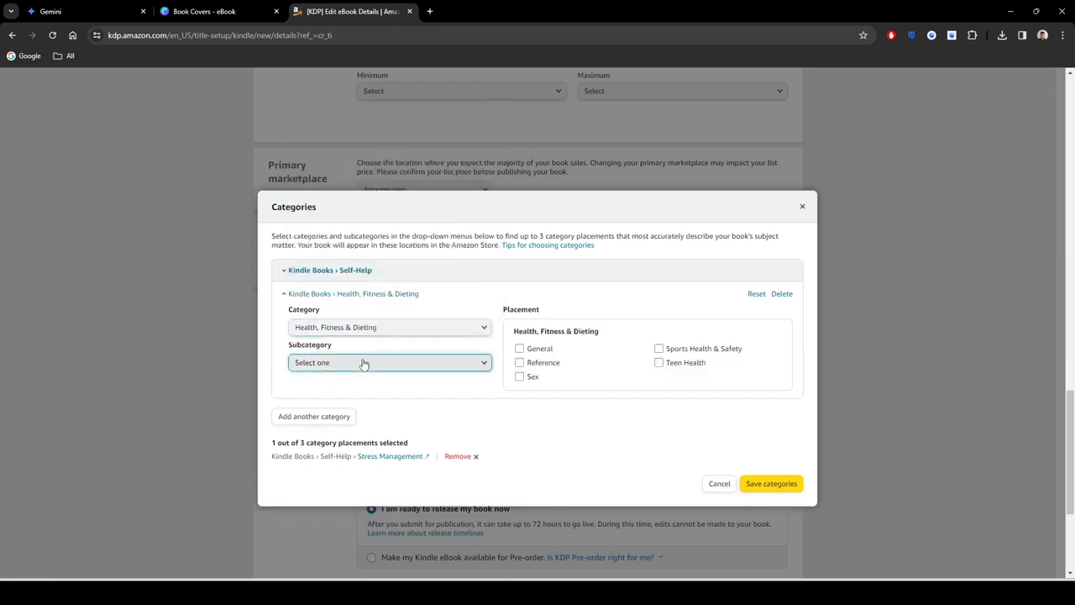
Step: Narrow the second category to Counseling & Psychology with Developmental Psychology beneath it
click(363, 363)
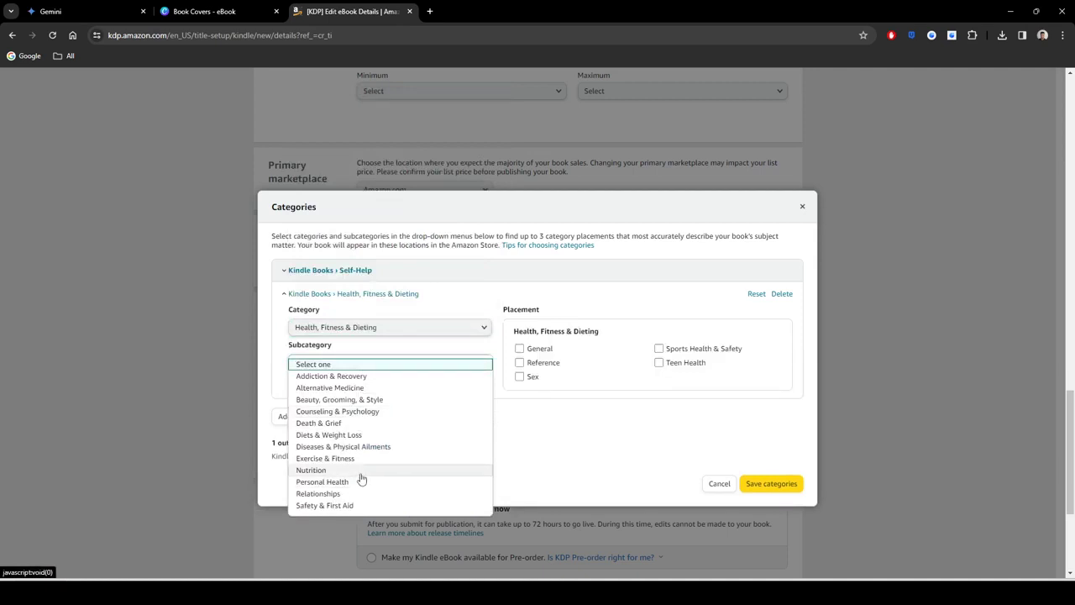
click(374, 413)
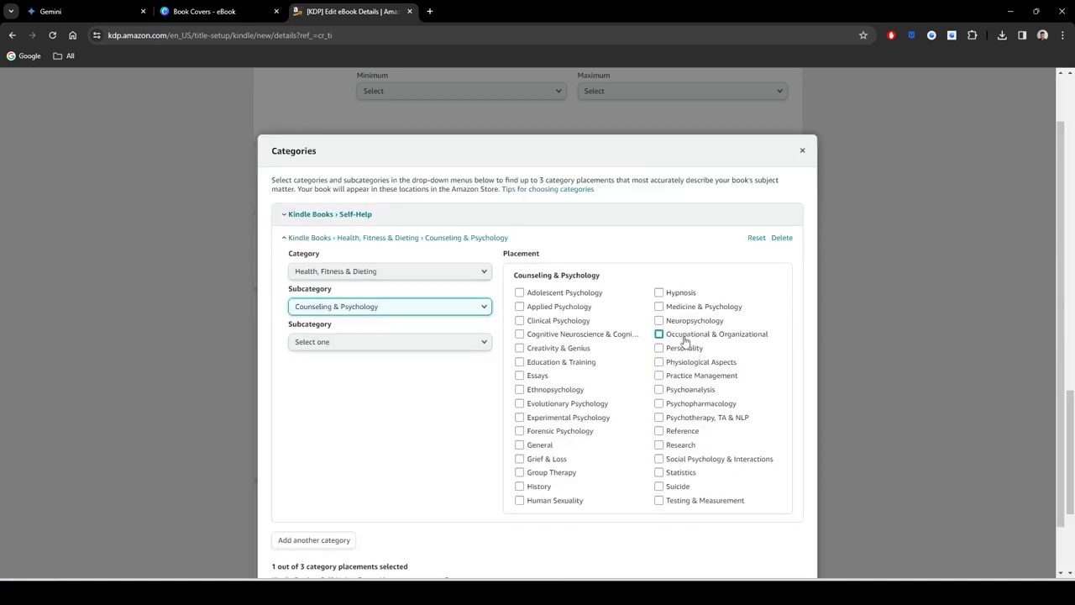
click(418, 348)
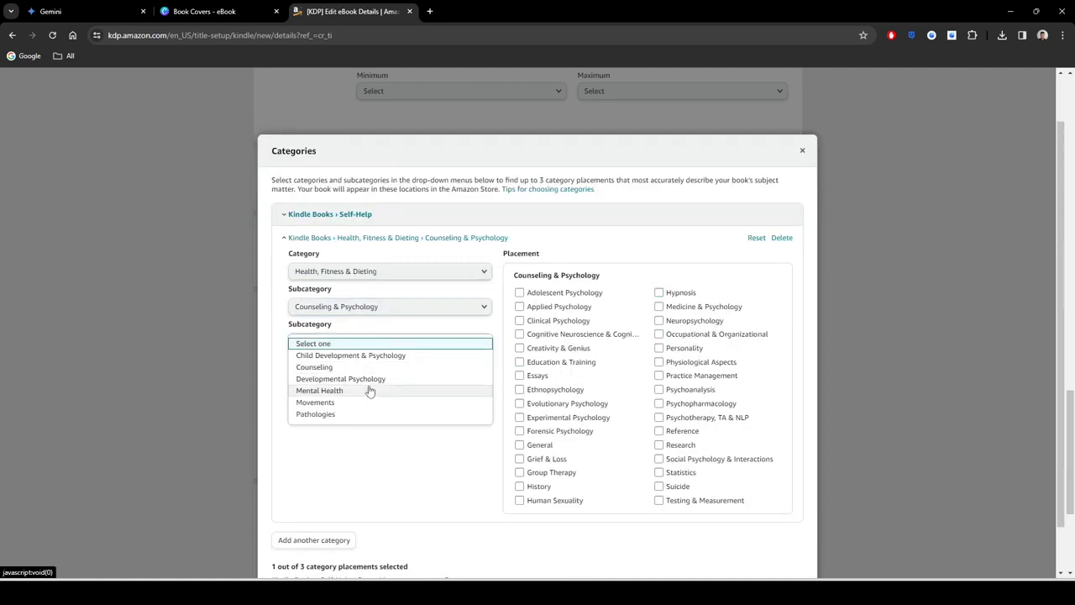
click(382, 379)
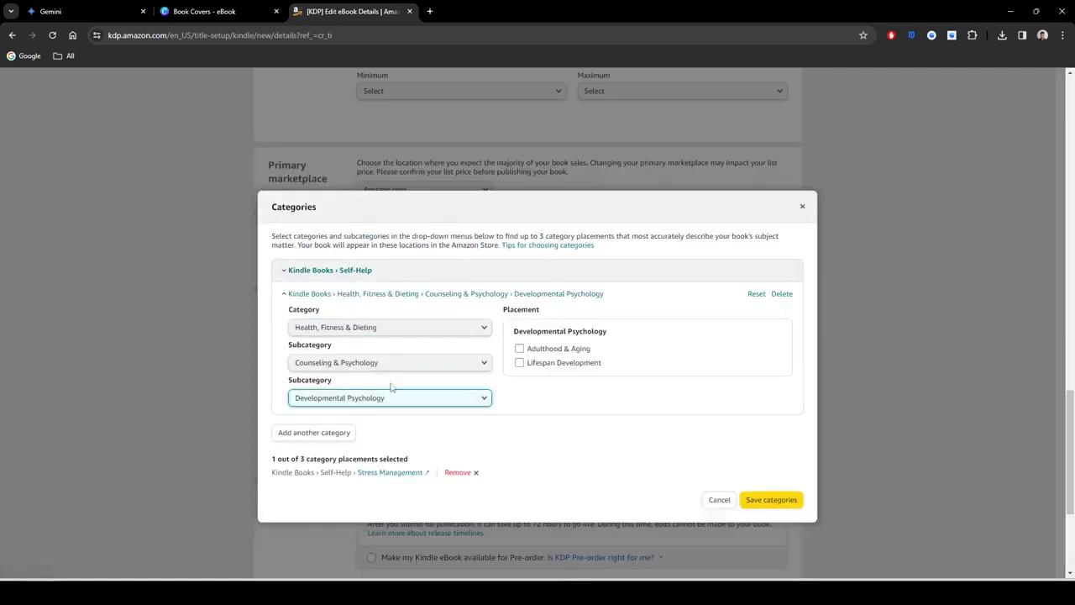
Step: Change the deepest subcategory to Mental Health and look over the subcategory alternatives, keeping Counseling & Psychology
click(391, 399)
click(357, 443)
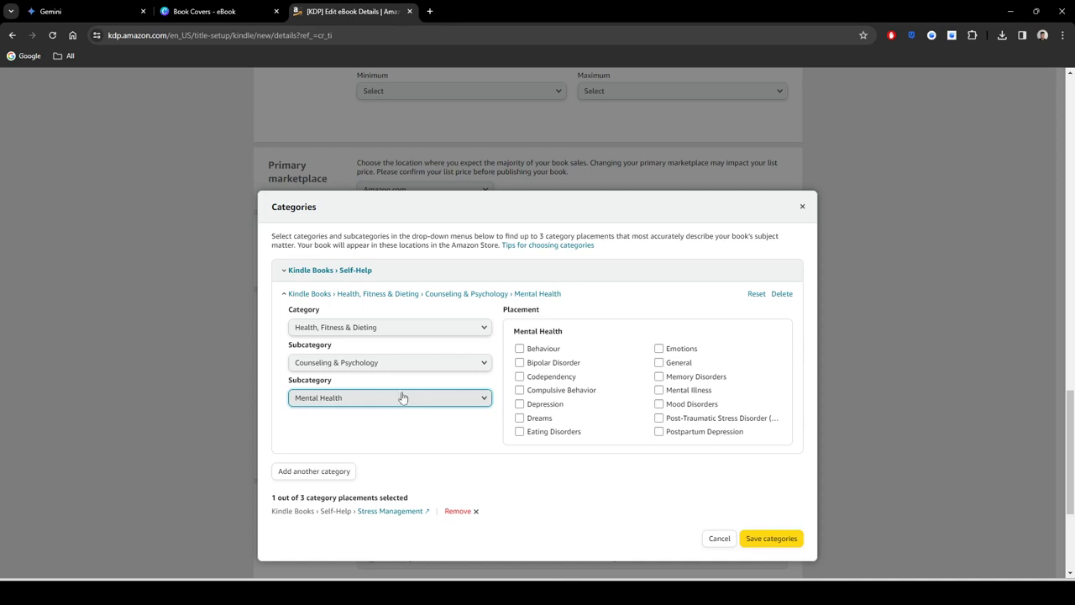
click(369, 365)
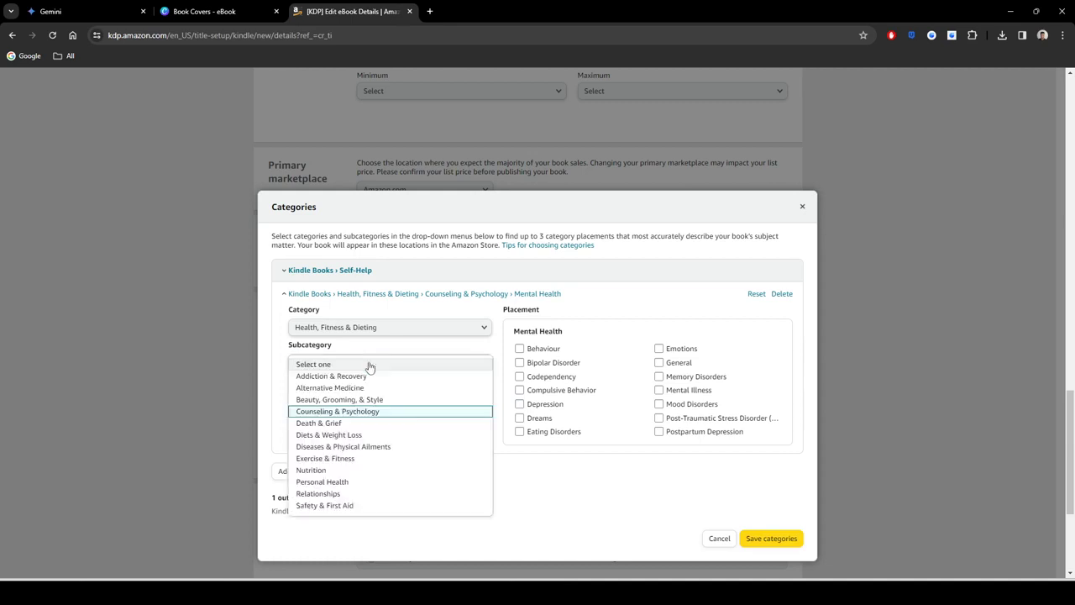
click(588, 491)
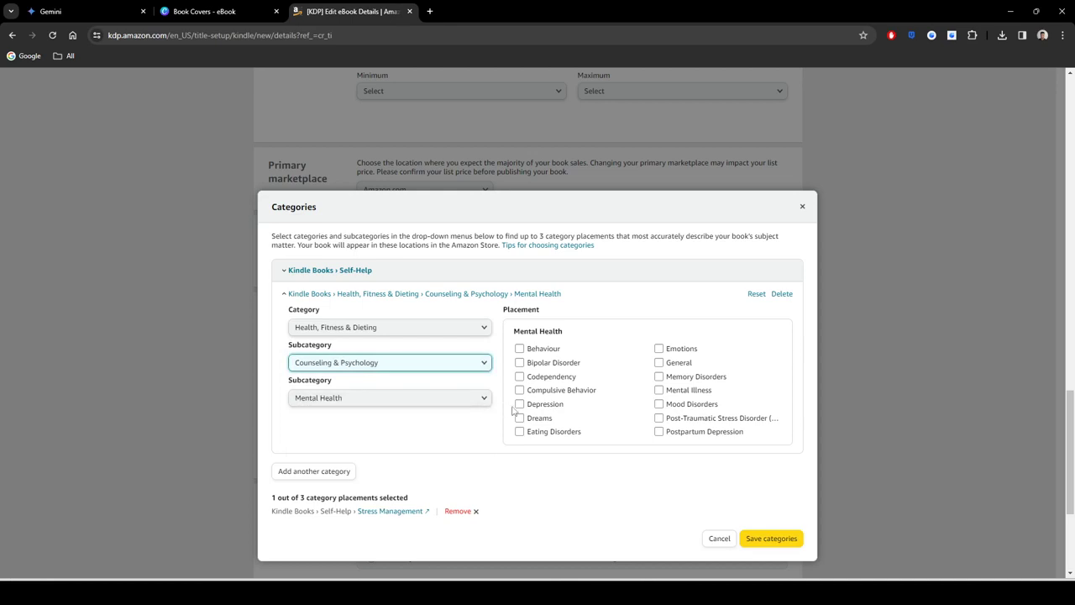
Step: Clear the deepest subcategory under Counseling & Psychology and select the Cognitive Neuroscience & Cognitive Neuropsychology placement
click(416, 400)
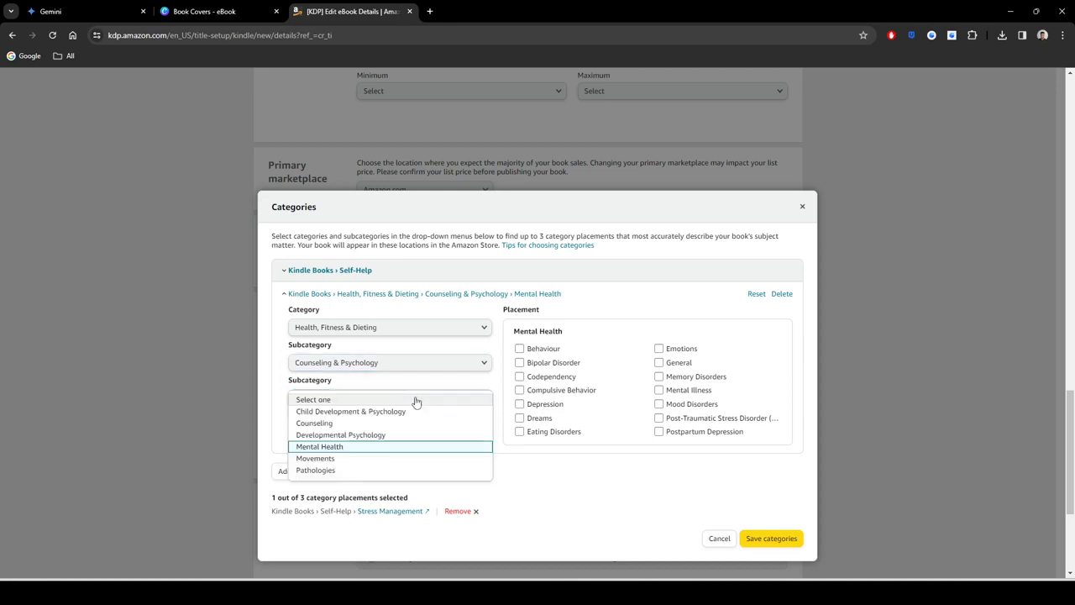
click(367, 400)
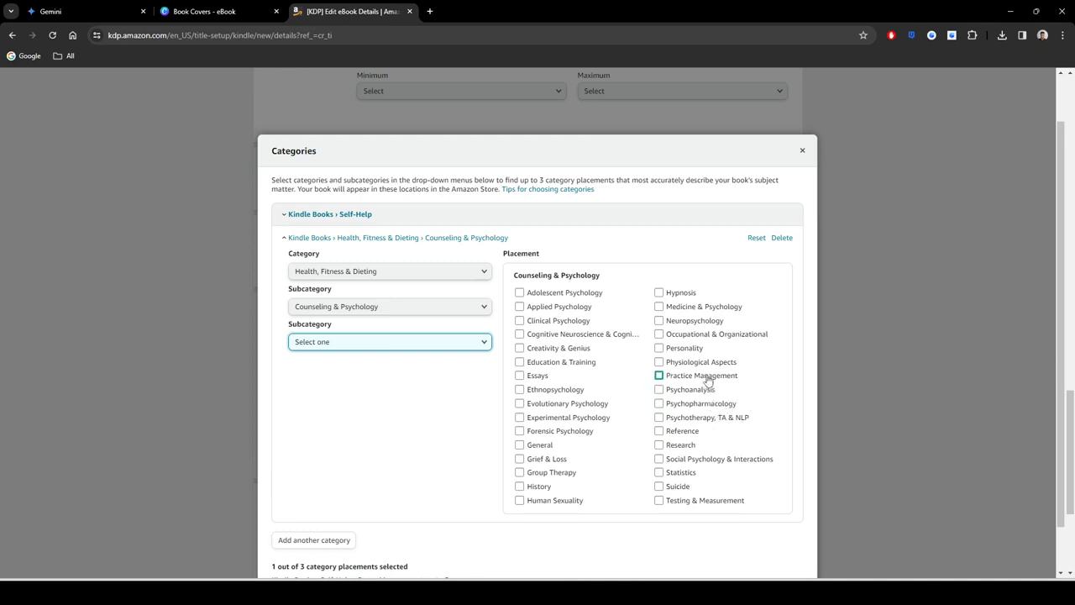
click(579, 337)
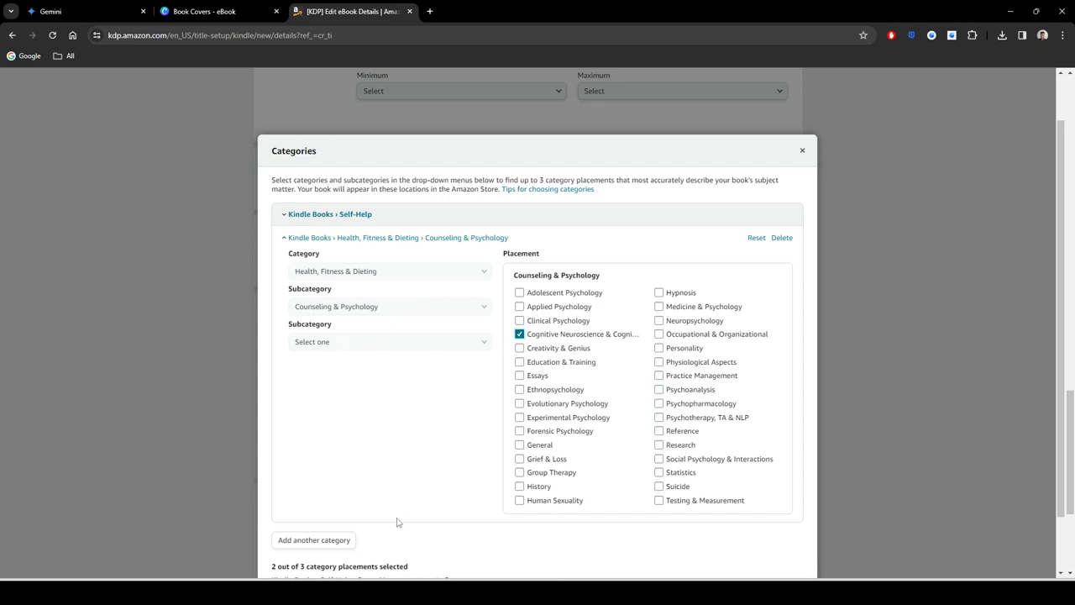
scroll(399, 522, down, 1)
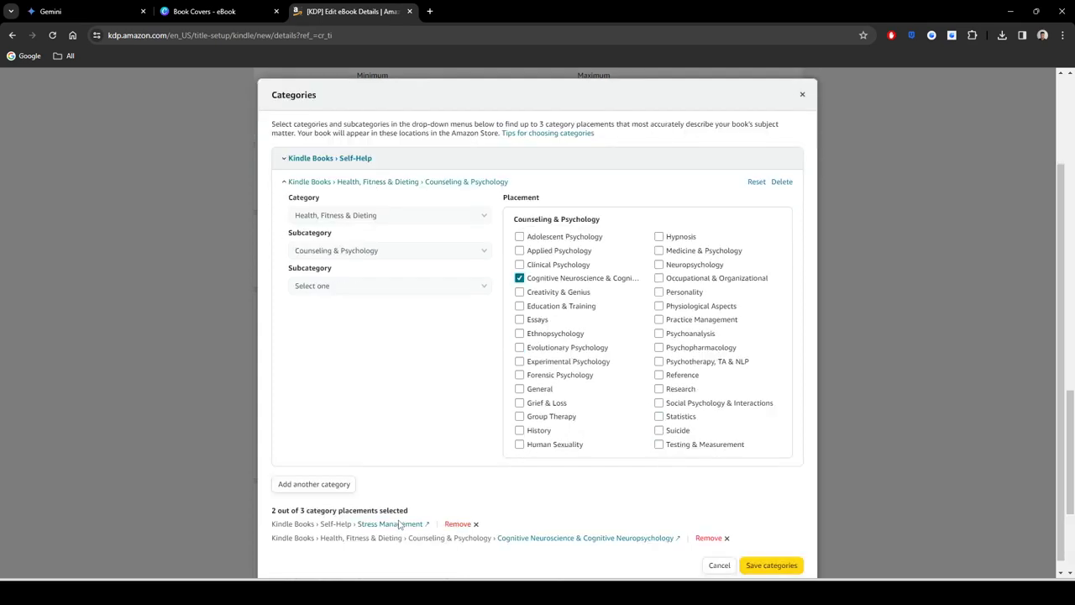
Step: Add a third category to the book's placements and set it to Nonfiction
click(321, 485)
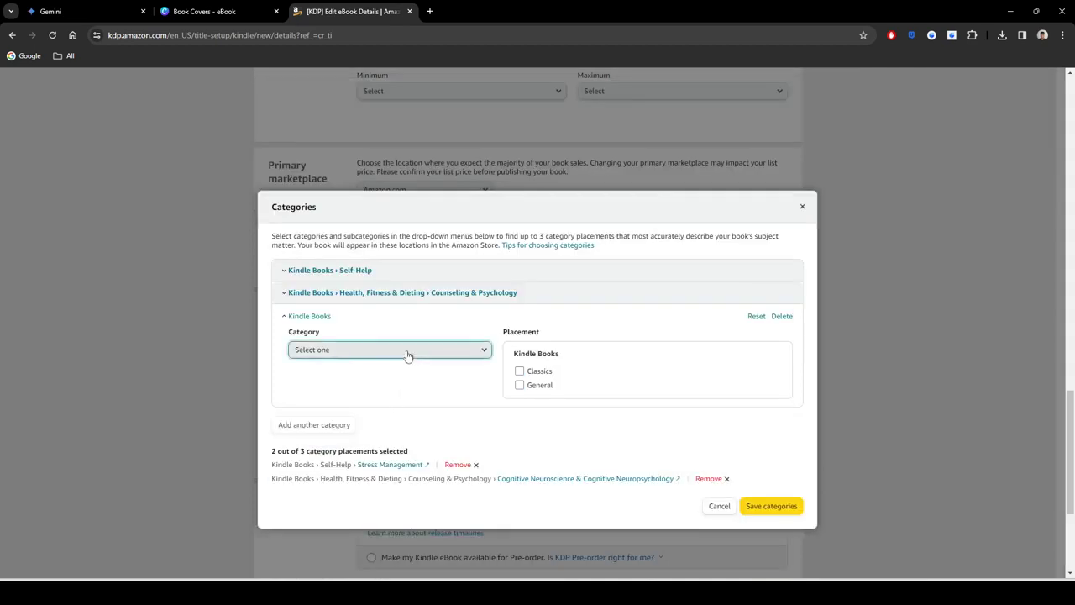
click(406, 353)
scroll(402, 328, down, 3)
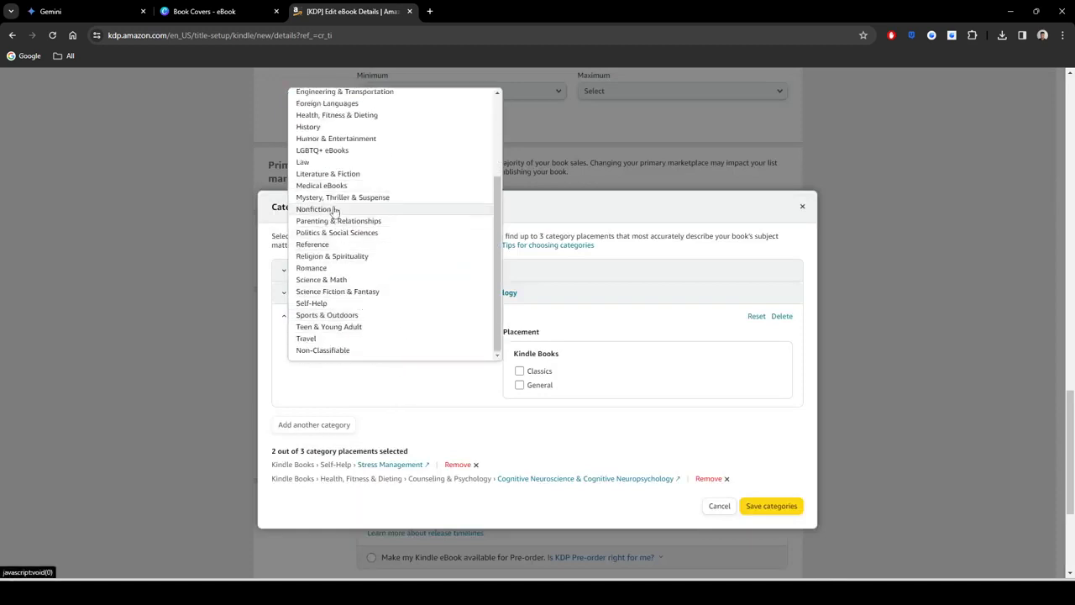
click(394, 214)
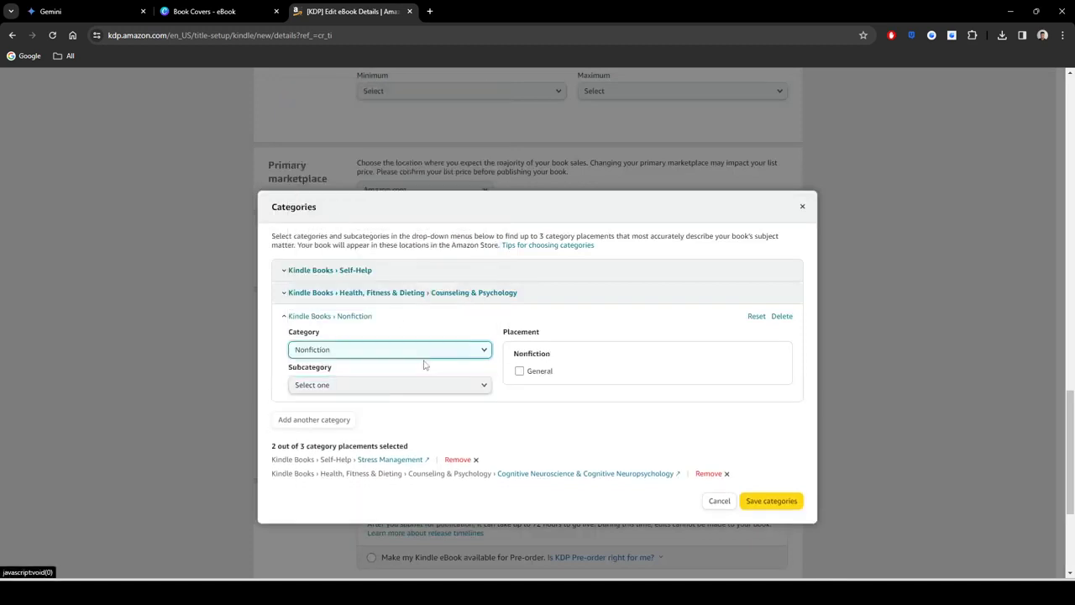
Step: Try narrowing the third category to Politics & Social Sciences with Social Sciences beneath it, and clear the deeper subcategory again
click(378, 384)
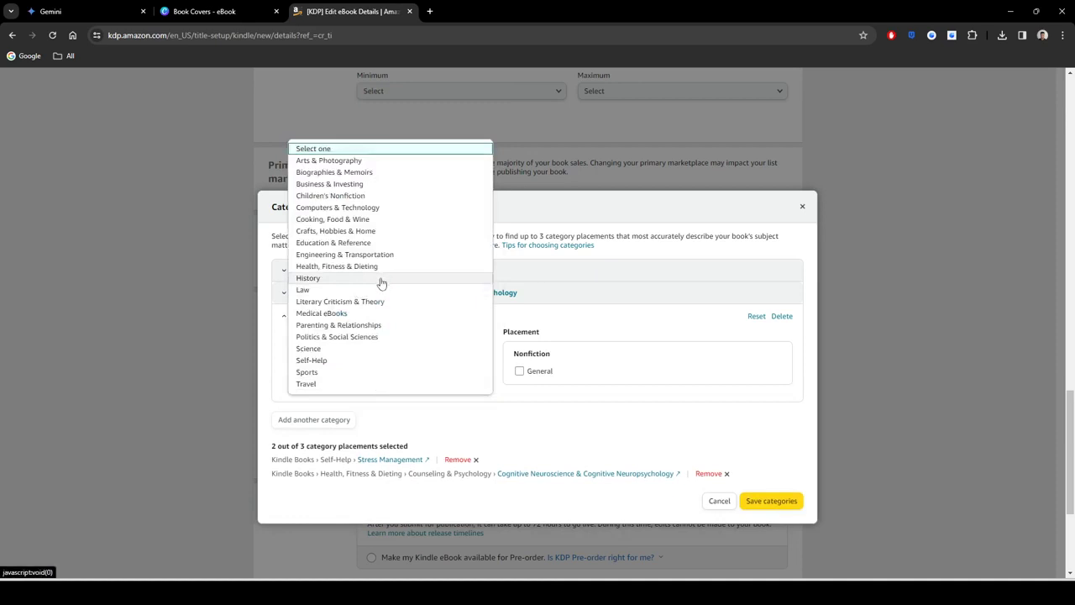
click(375, 337)
click(387, 421)
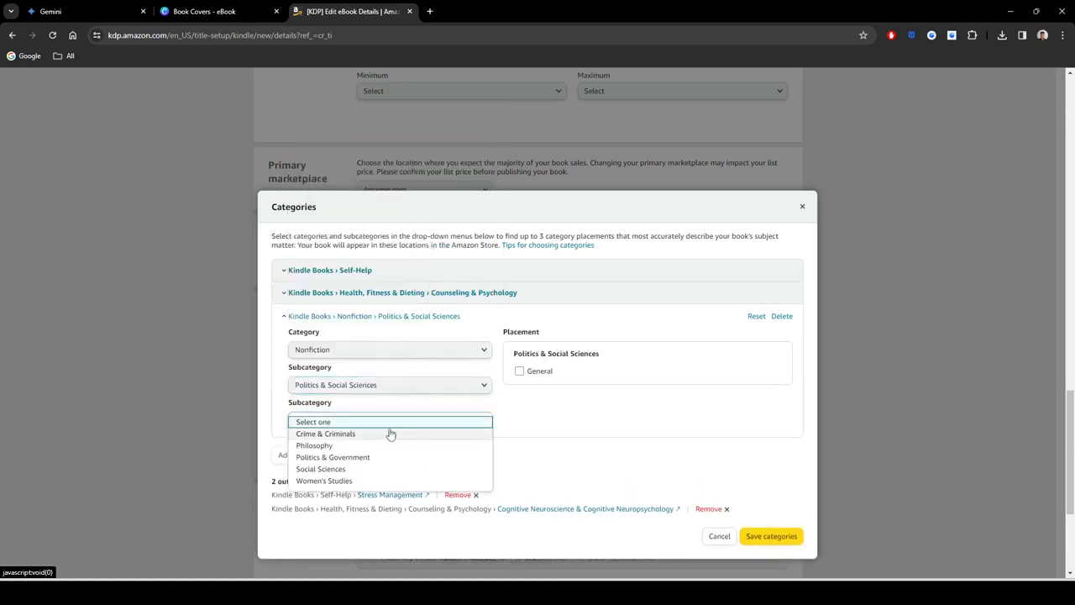
click(364, 470)
scroll(463, 471, down, 1)
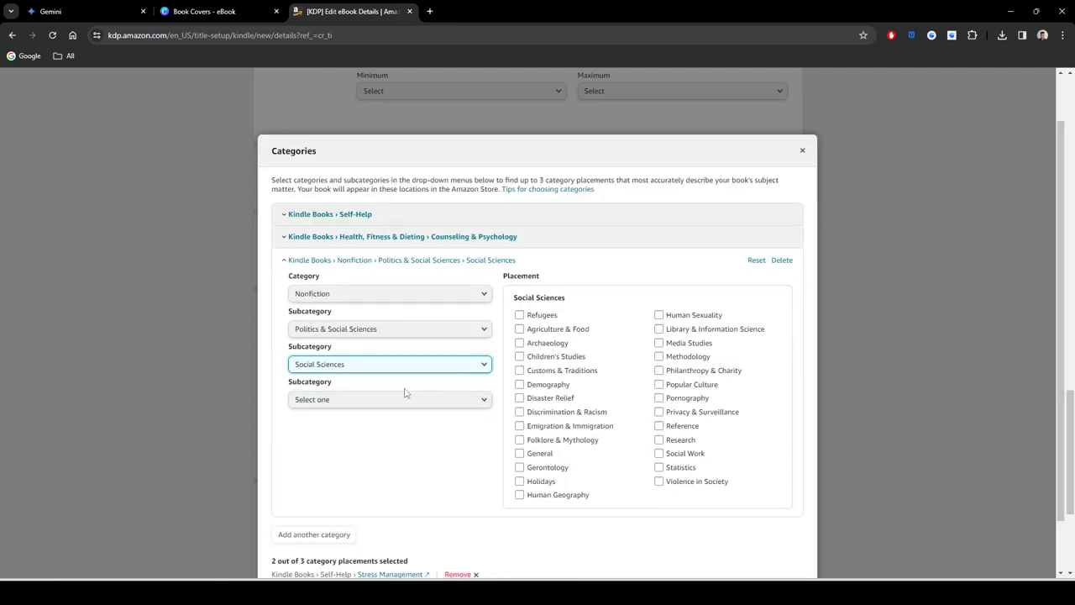
click(385, 366)
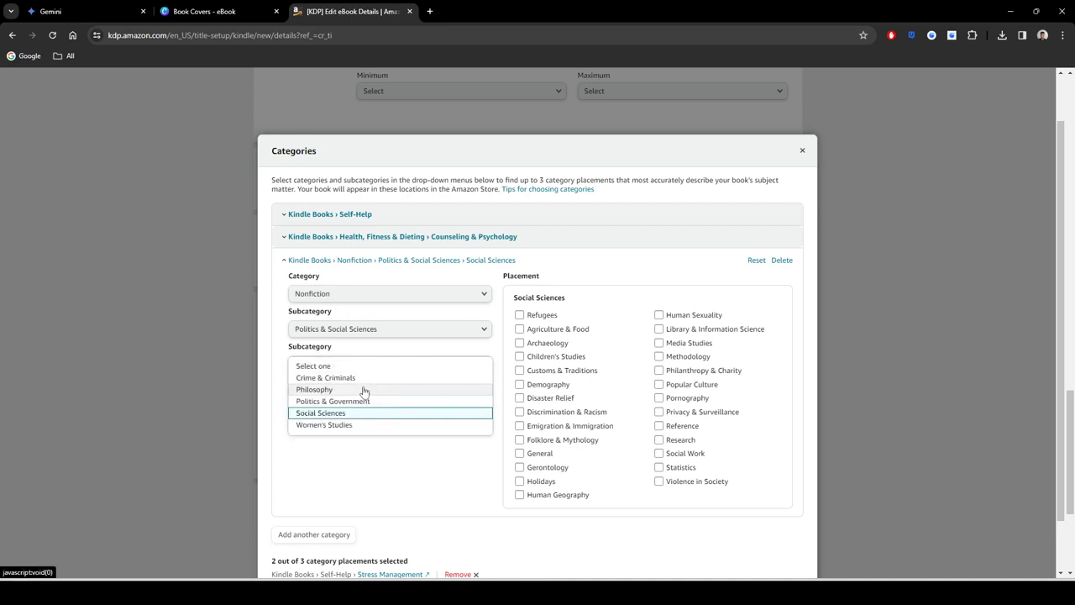
click(367, 365)
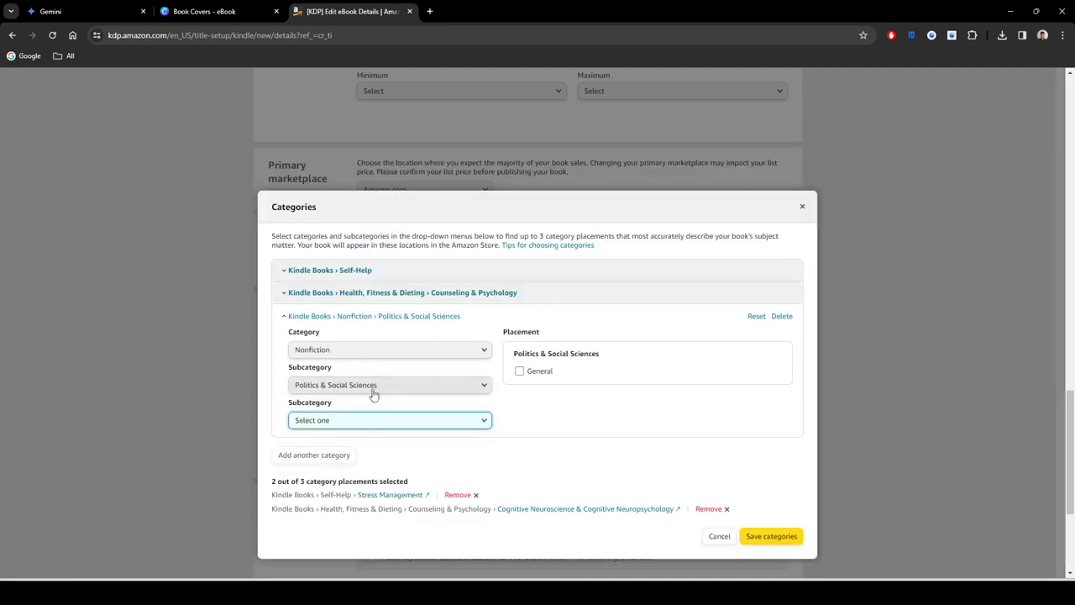
Step: Set the Nonfiction subcategory to Self-Help, select the Happiness placement and save the categories
click(380, 386)
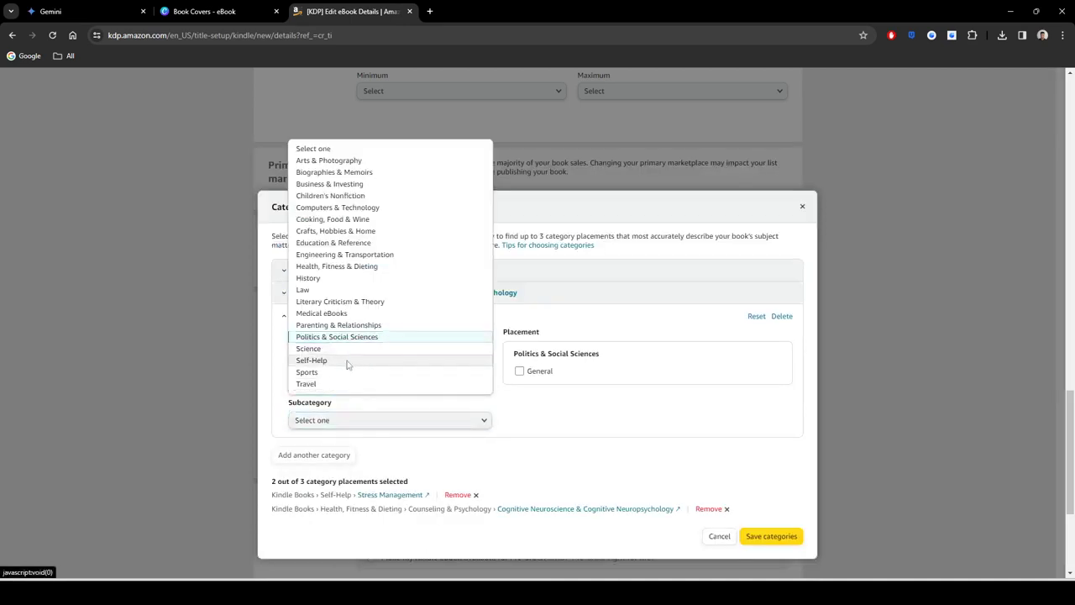
click(351, 360)
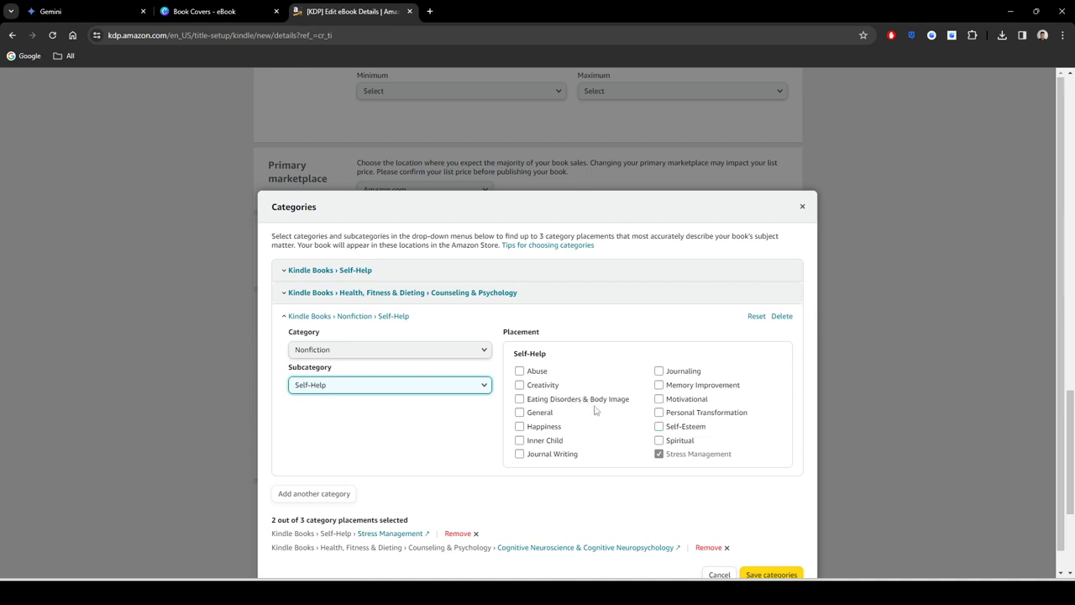
click(557, 427)
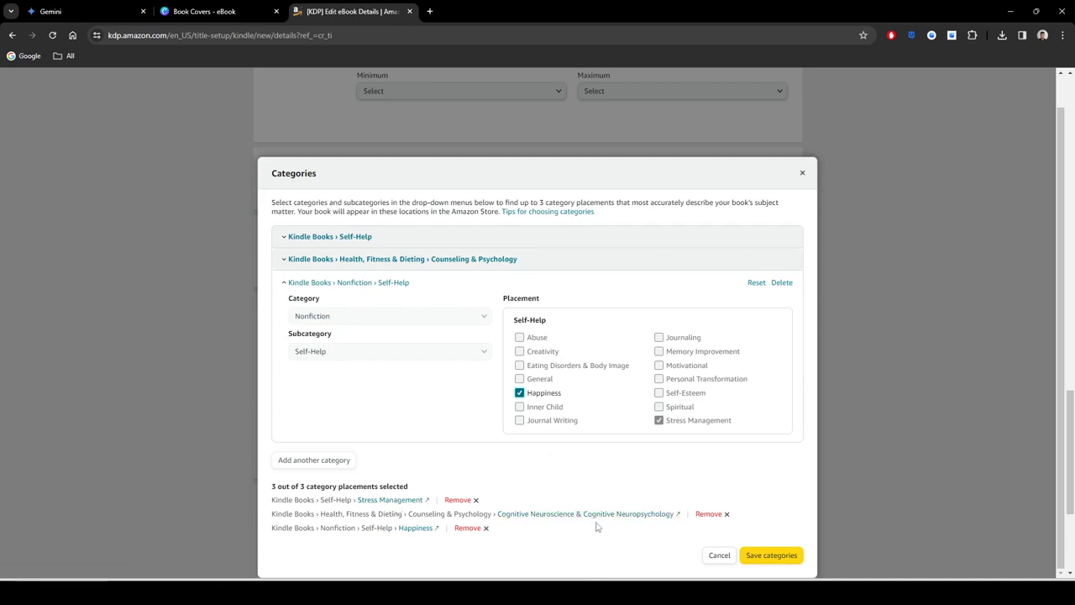
click(770, 555)
scroll(540, 395, down, 2)
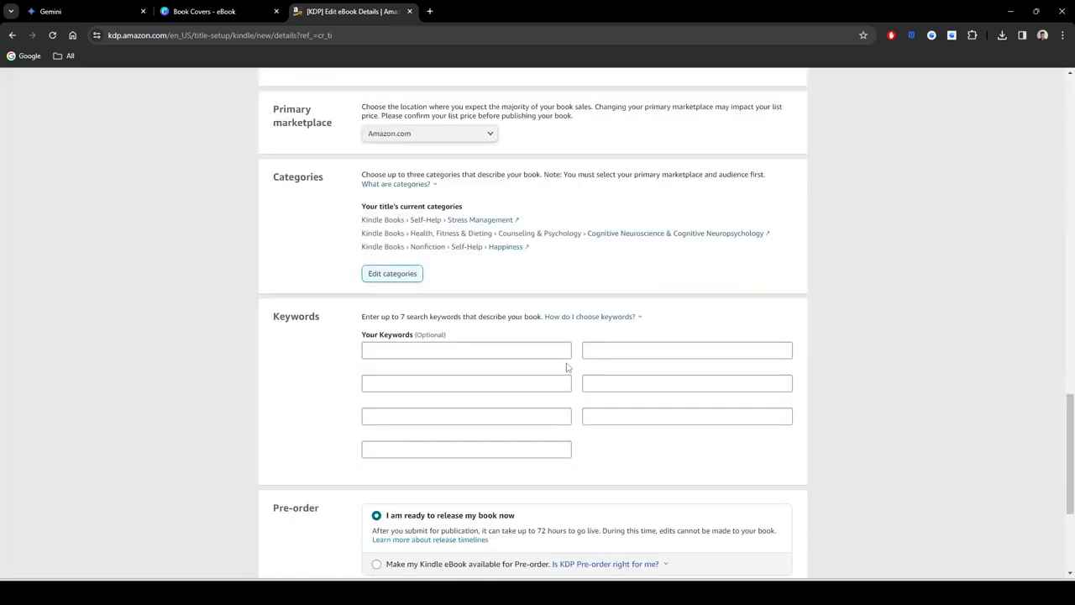
Step: Switch to Gemini and send the prompt "give me 7 keywords for the book on amazon"
click(66, 9)
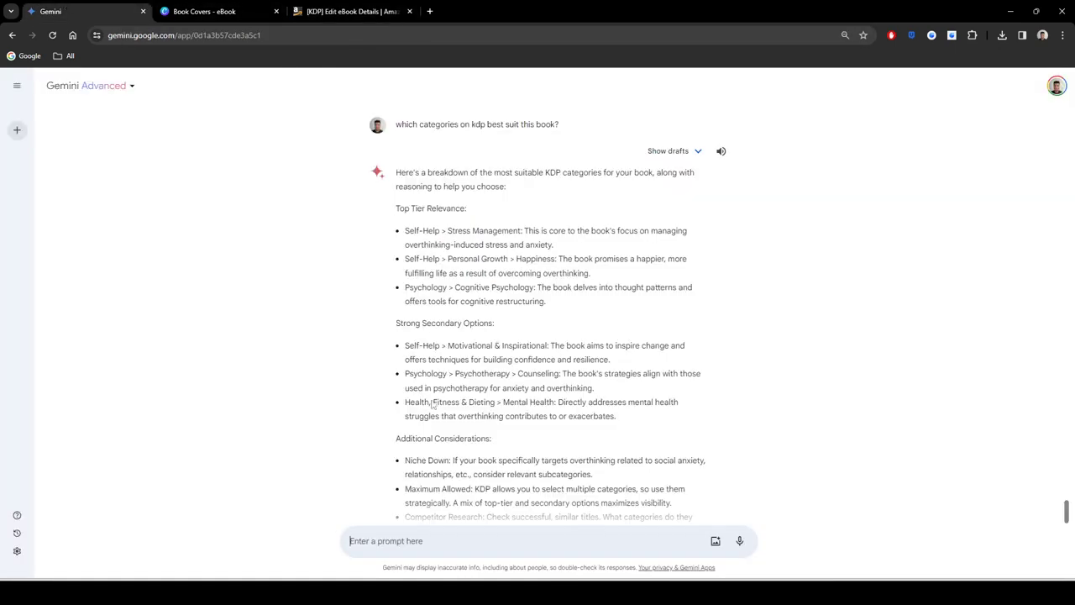
scroll(551, 392, down, 2)
text(give me 7 keywords for the book on am)
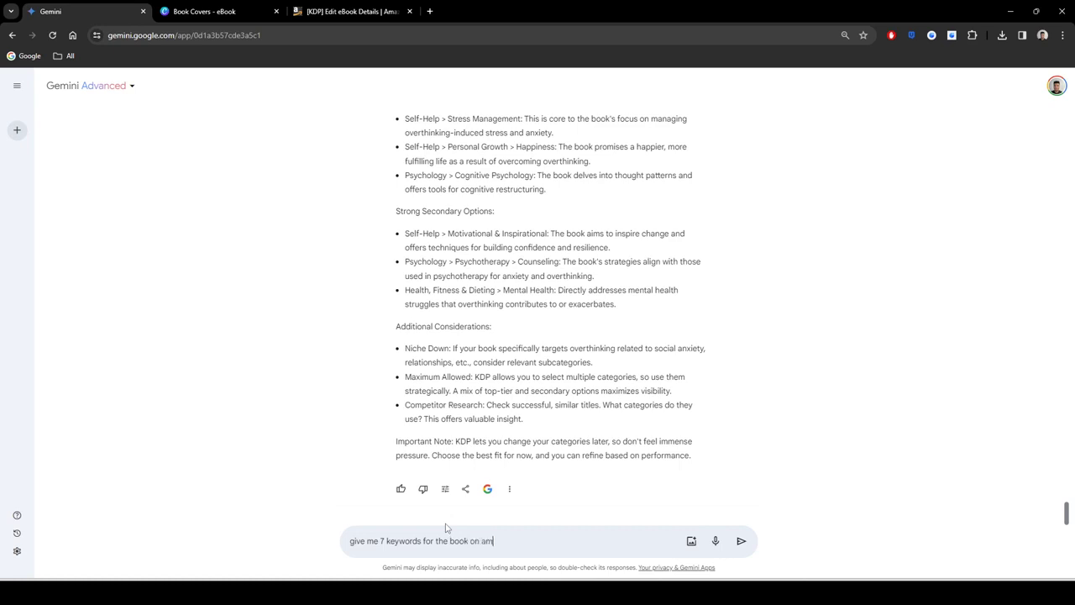
text(azon)
key(Return)
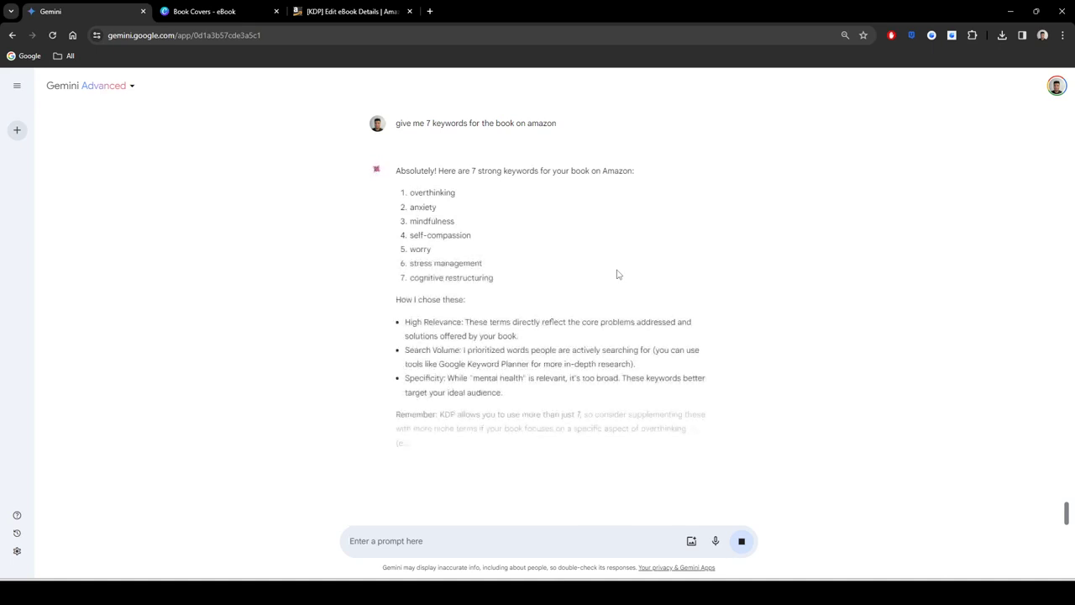
Step: Return to the KDP eBook details and enter "overthinking" and "anxiety" as the first two keywords
click(370, 8)
click(547, 292)
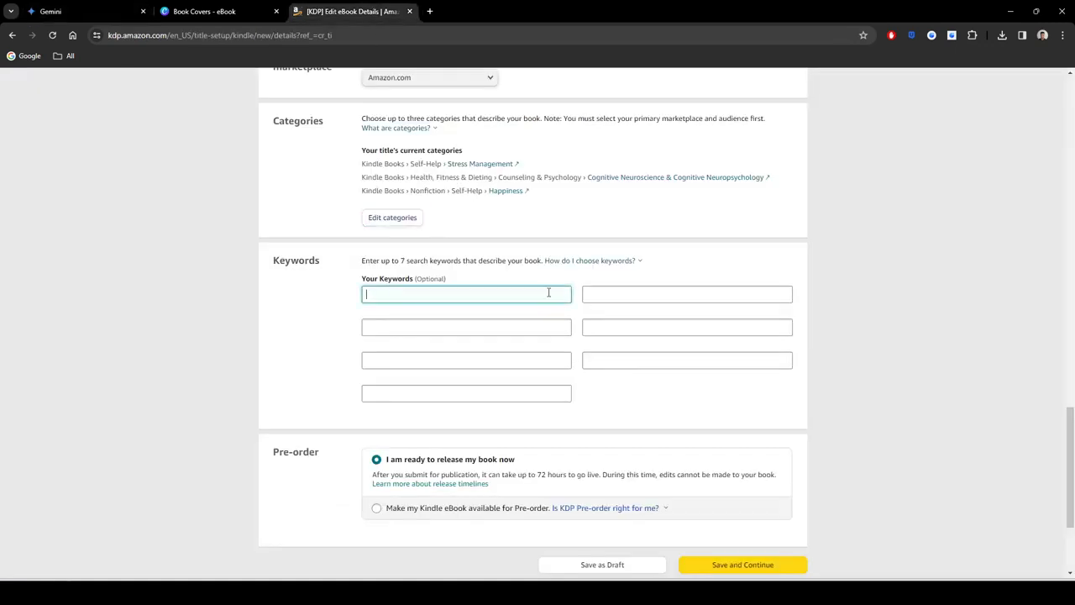
text(overthinking)
key(Tab)
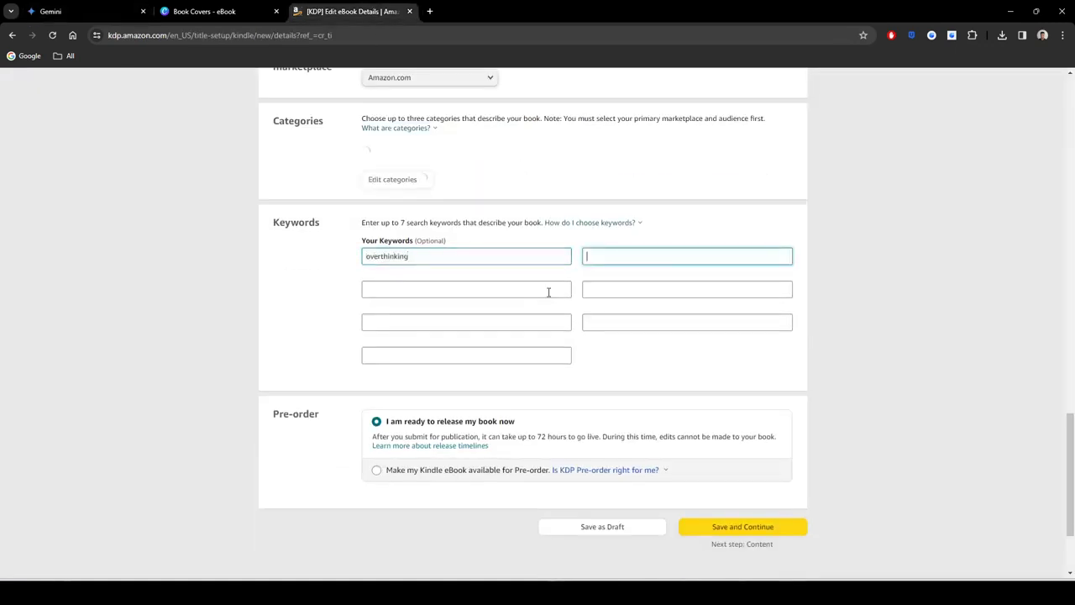
text(anxiety)
key(Tab)
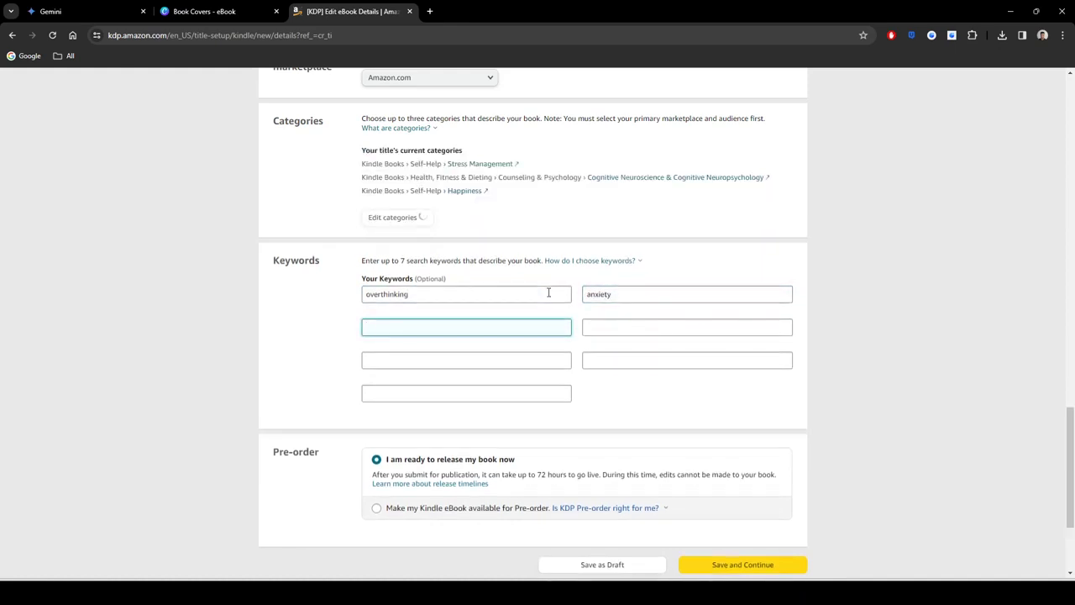
Step: Check Gemini's keyword list and enter "mindfulness" and "self-compassion" as the third and fourth KDP keywords
click(99, 8)
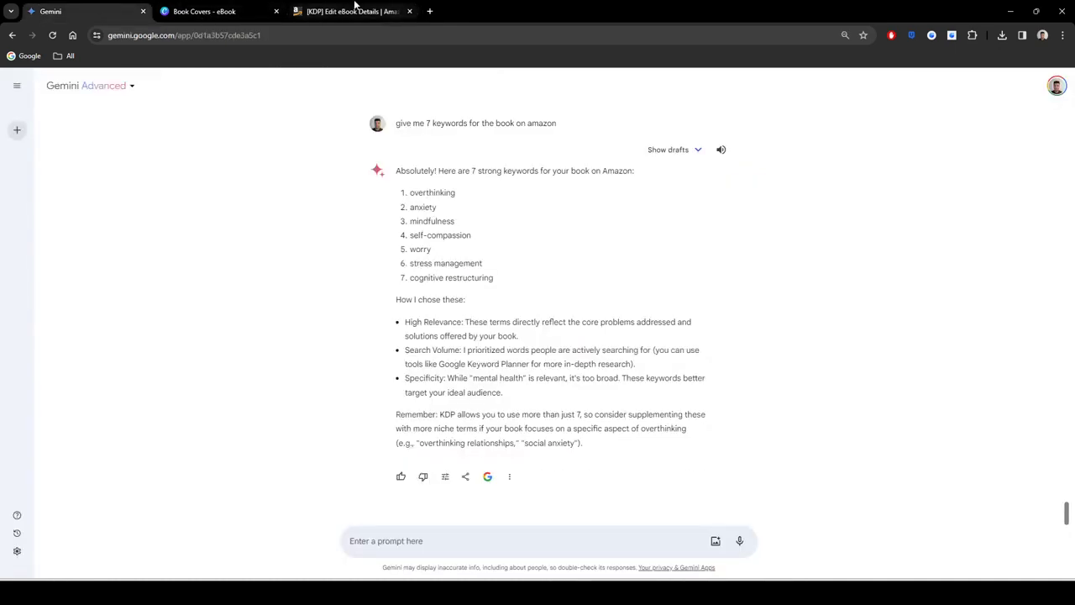
click(354, 9)
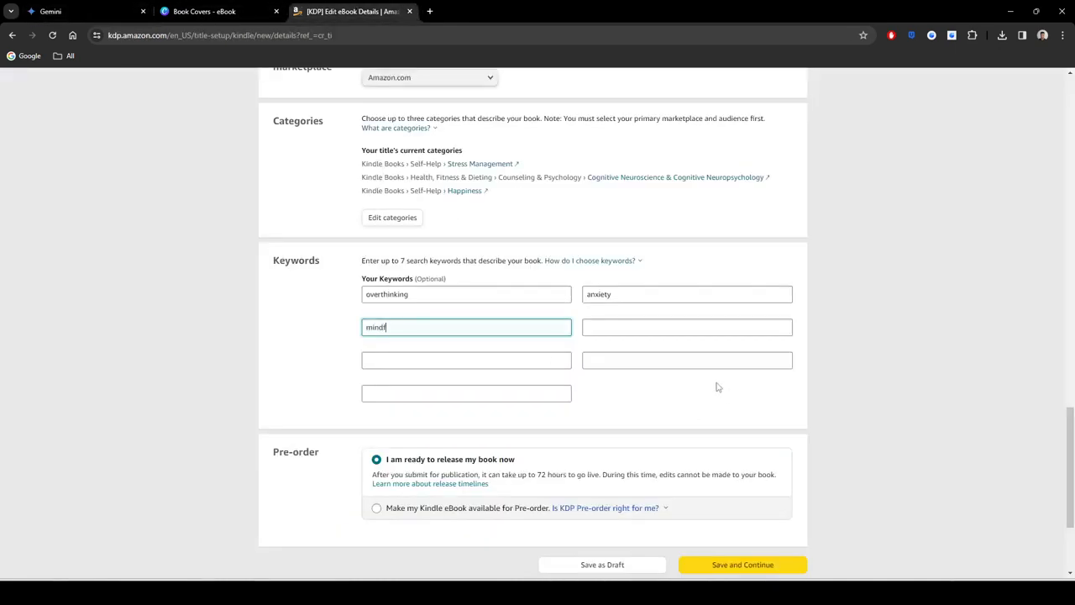
text(mindfulness)
key(Tab)
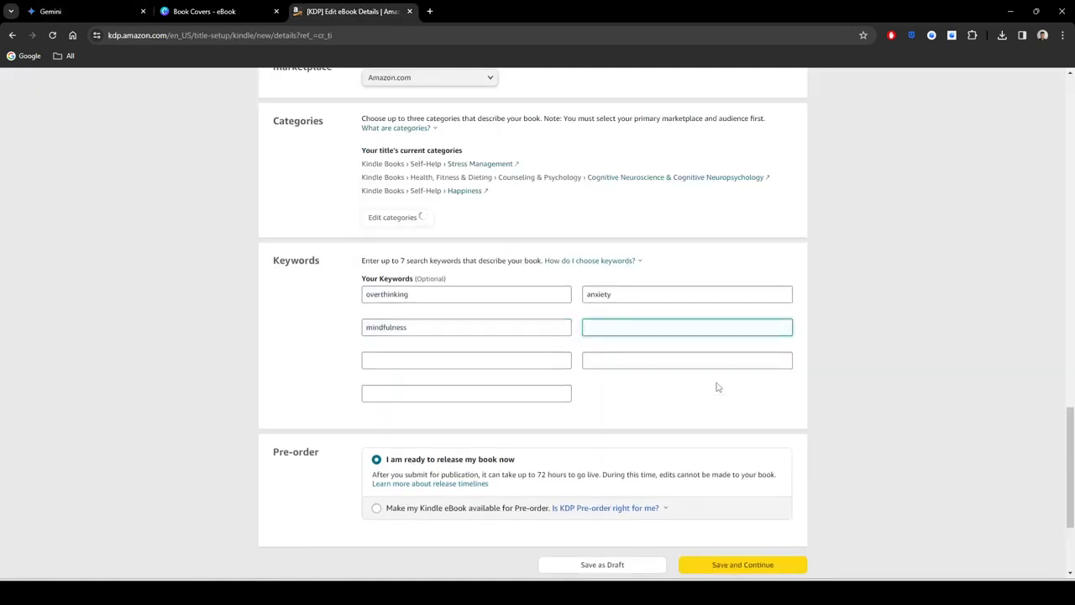
text(self-compassion)
key(Tab)
Step: Consult Gemini's list again and enter "worry" and "stress management" as the fifth and sixth KDP keywords
click(120, 10)
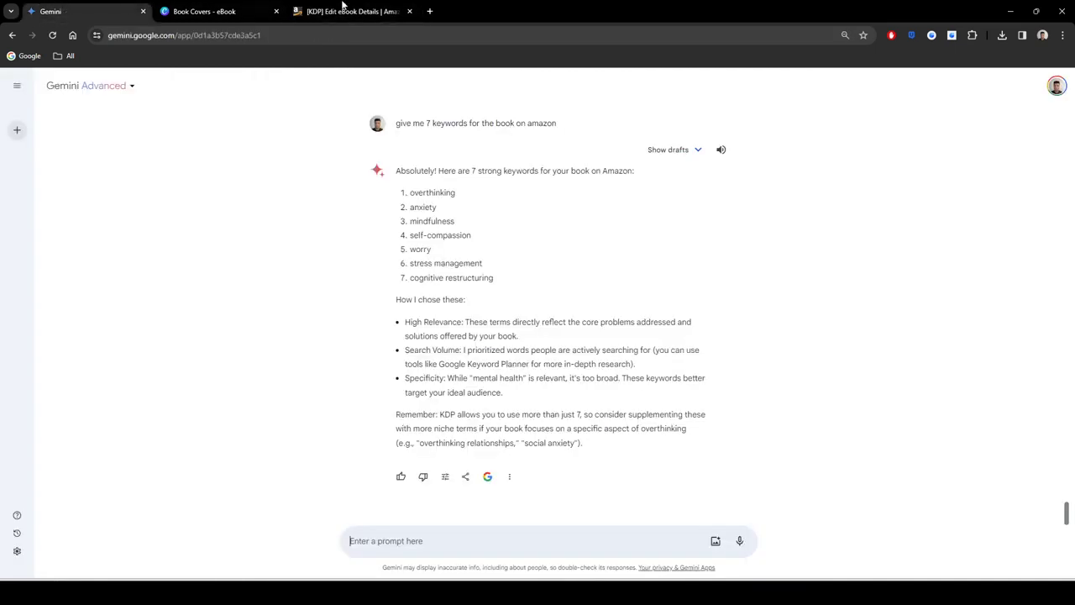
click(366, 7)
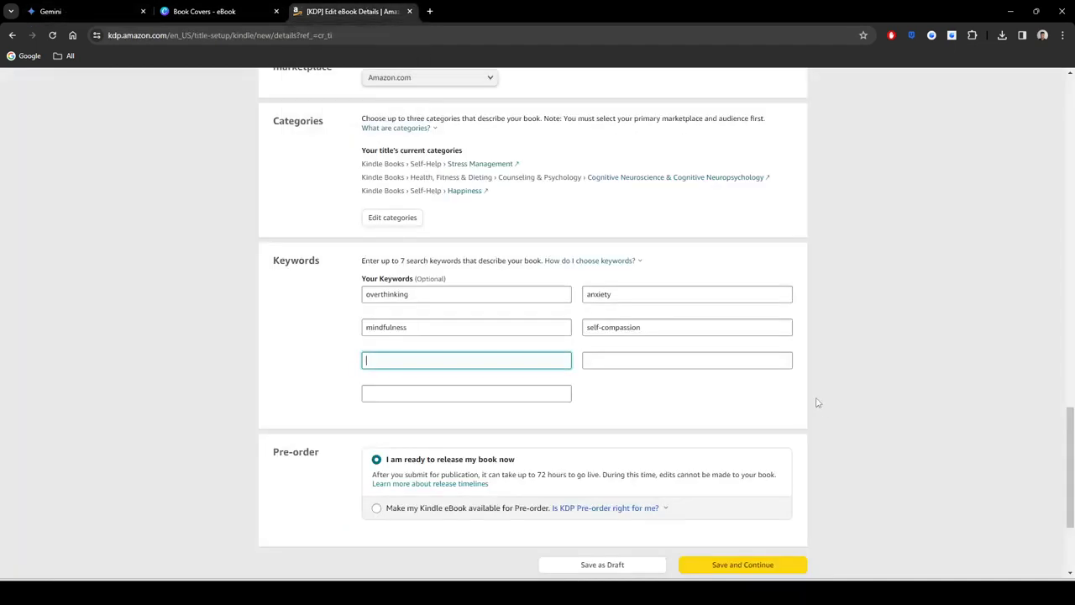
text(worry)
key(Tab)
text(stress manage)
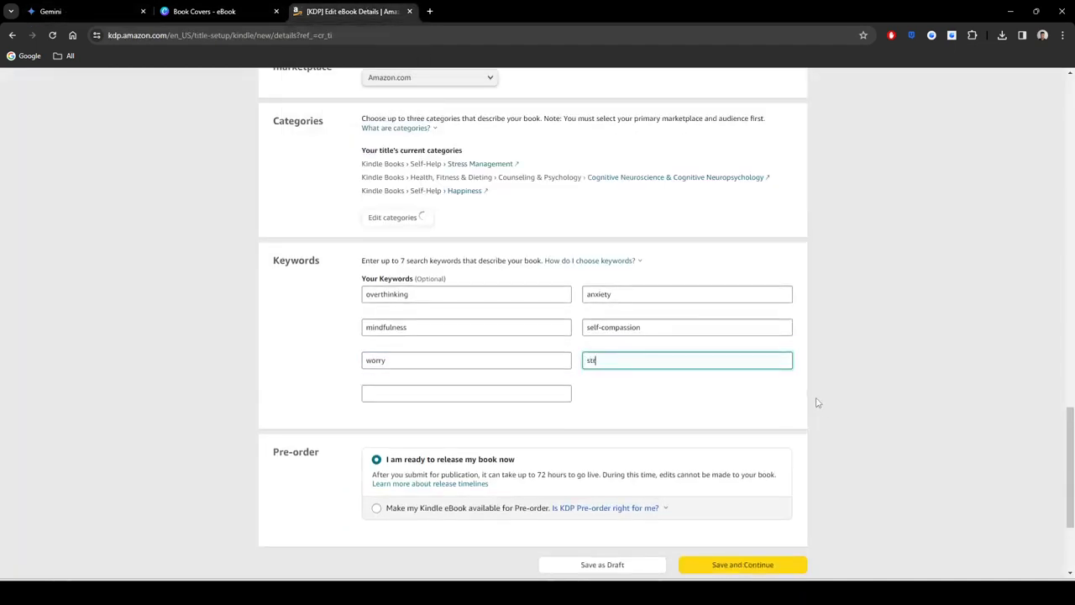
key(Tab)
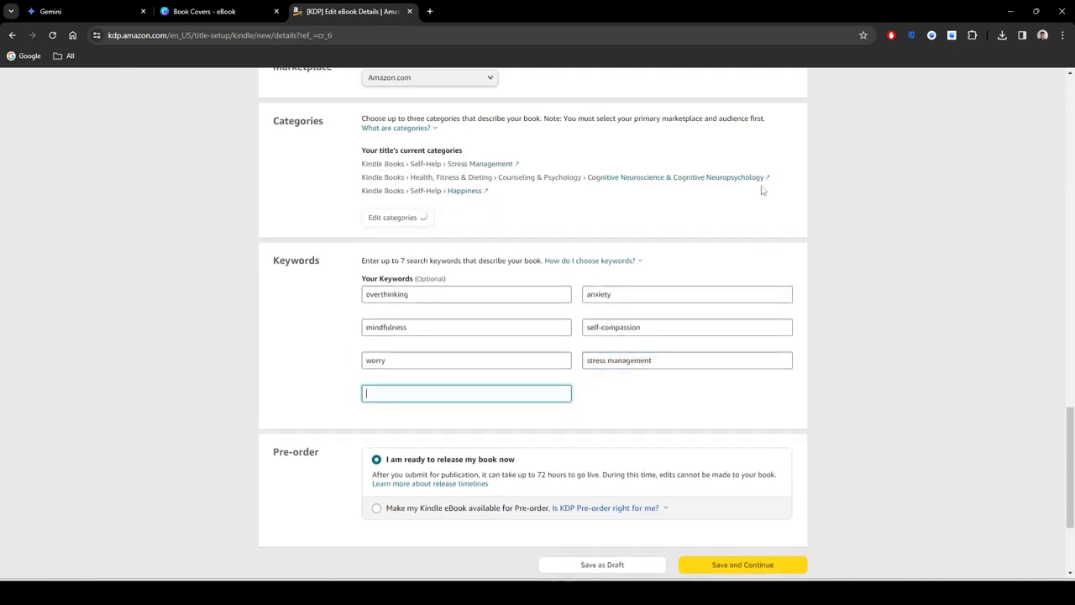
Step: Enter "cognitive" as the seventh KDP keyword, comparing it with the last entry of Gemini's list
click(93, 11)
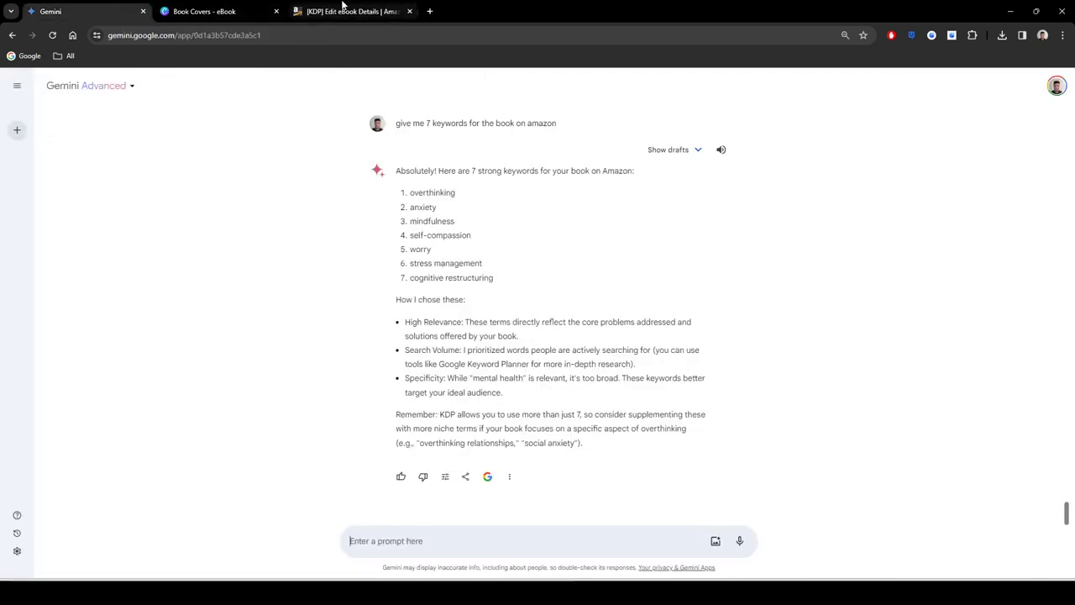
click(341, 9)
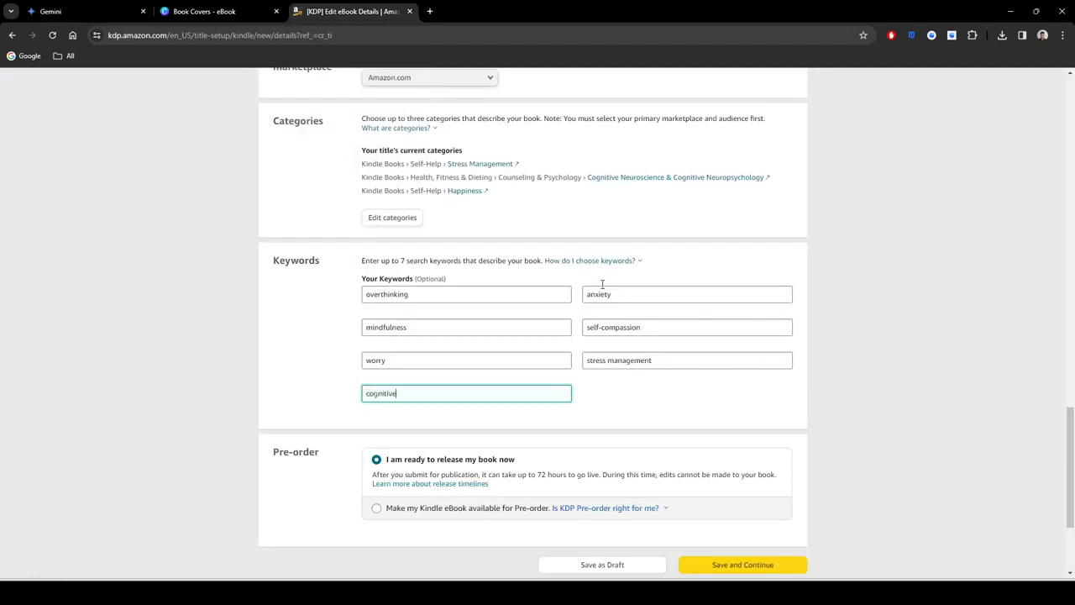
click(80, 11)
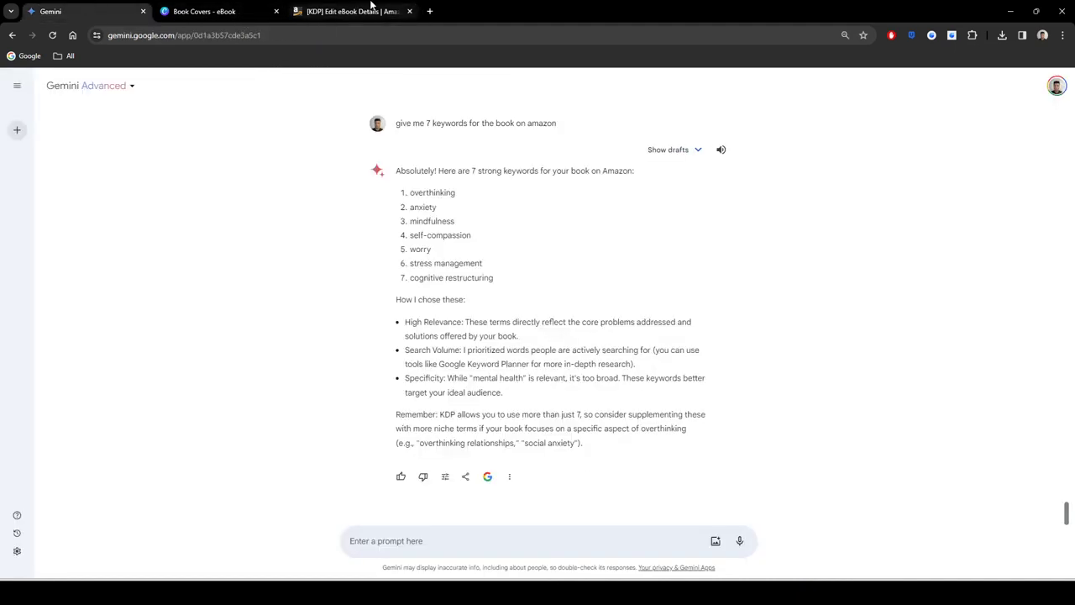
mouse_move(370, 5)
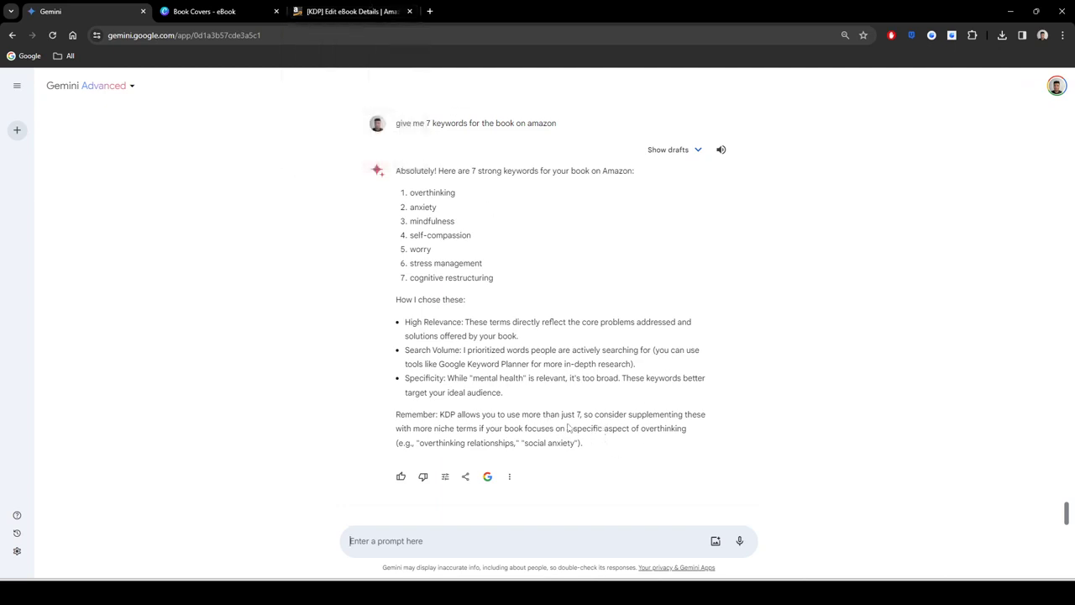
click(336, 8)
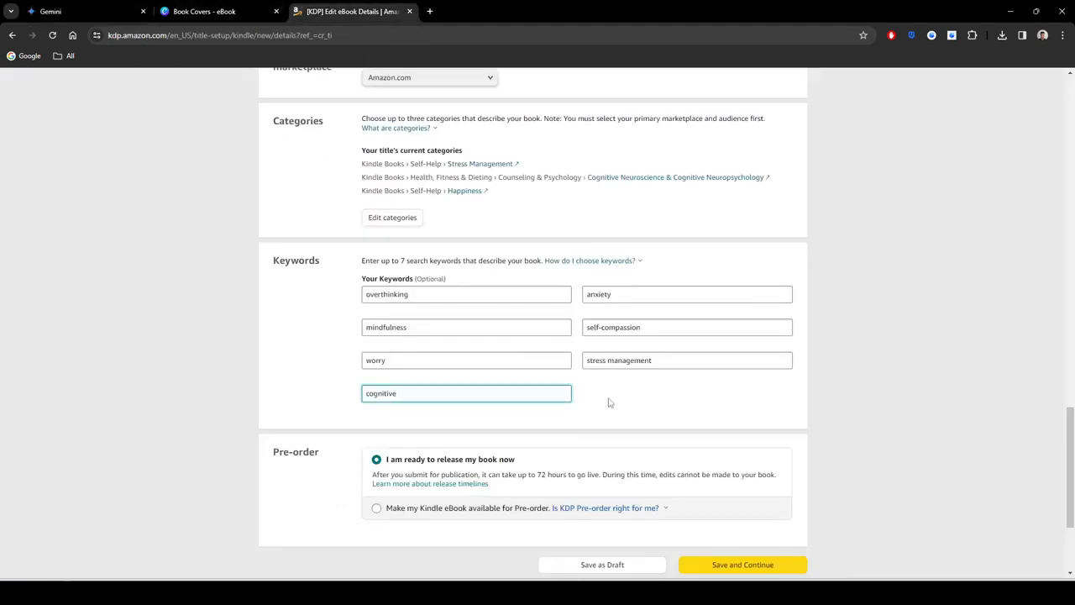
click(672, 413)
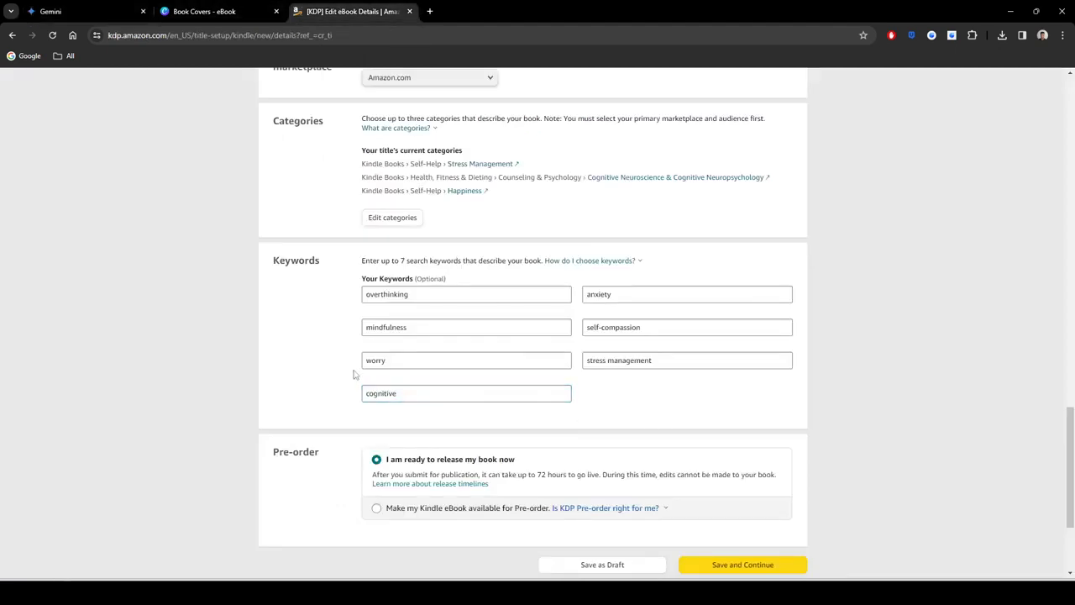
Step: Read KDP's guidance on choosing keywords and compare the seven entered keywords with Gemini's list
click(599, 262)
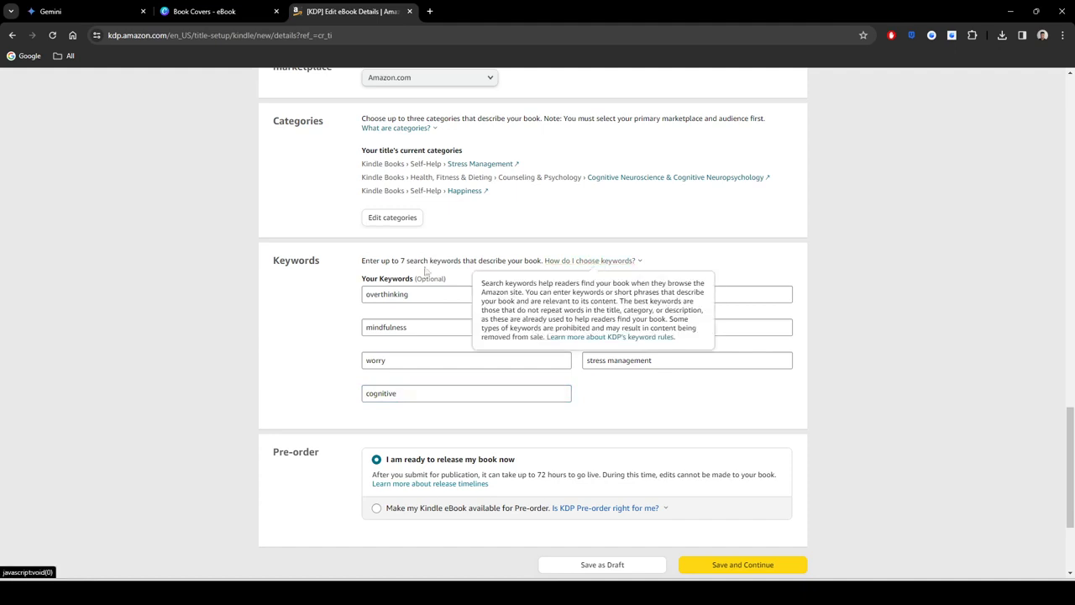
click(425, 262)
click(283, 338)
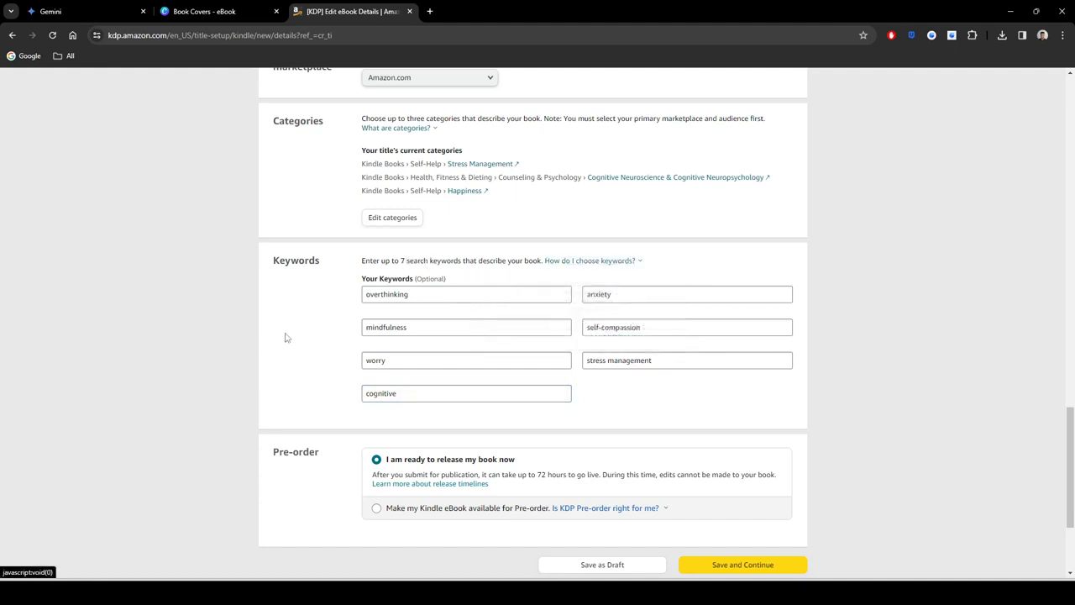
click(84, 9)
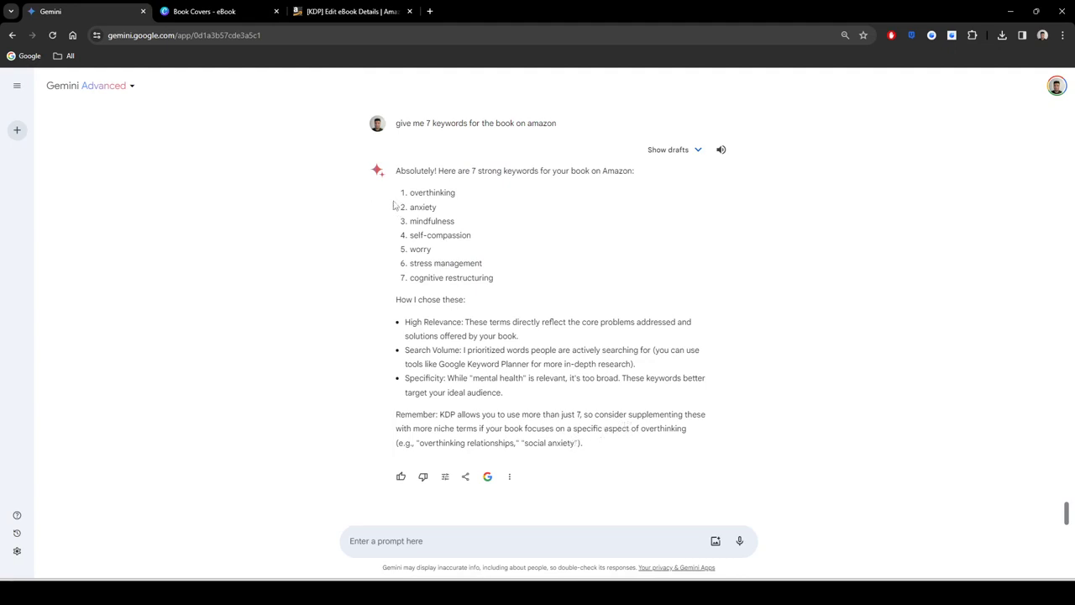
click(353, 10)
Step: Review the eBook details from the description to the pre-order option, save them and continue to the eBook Content page
scroll(680, 320, up, 6)
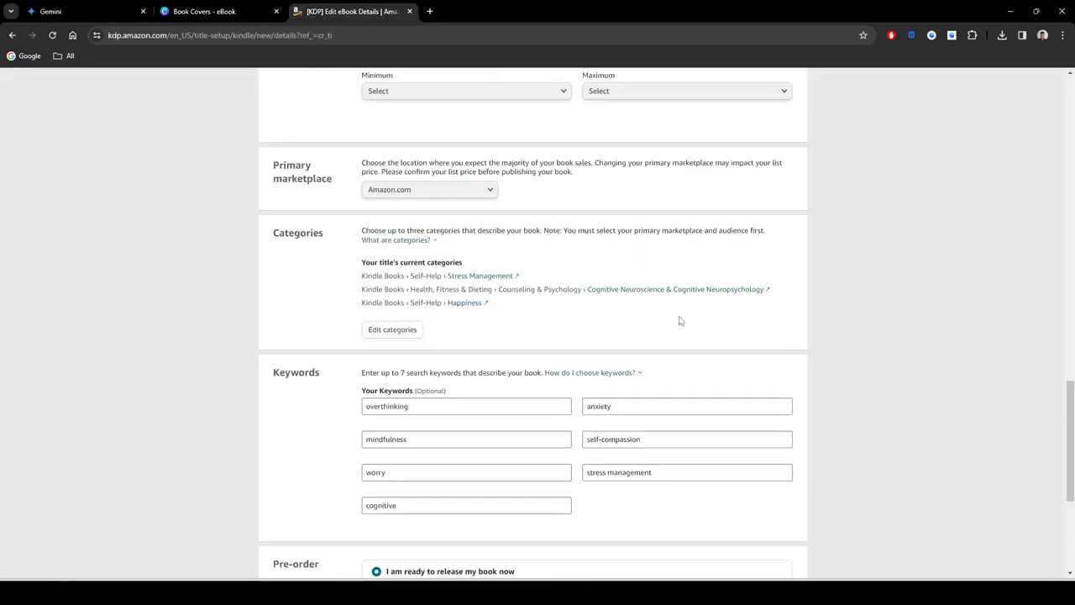
scroll(786, 347, up, 2)
scroll(819, 352, down, 8)
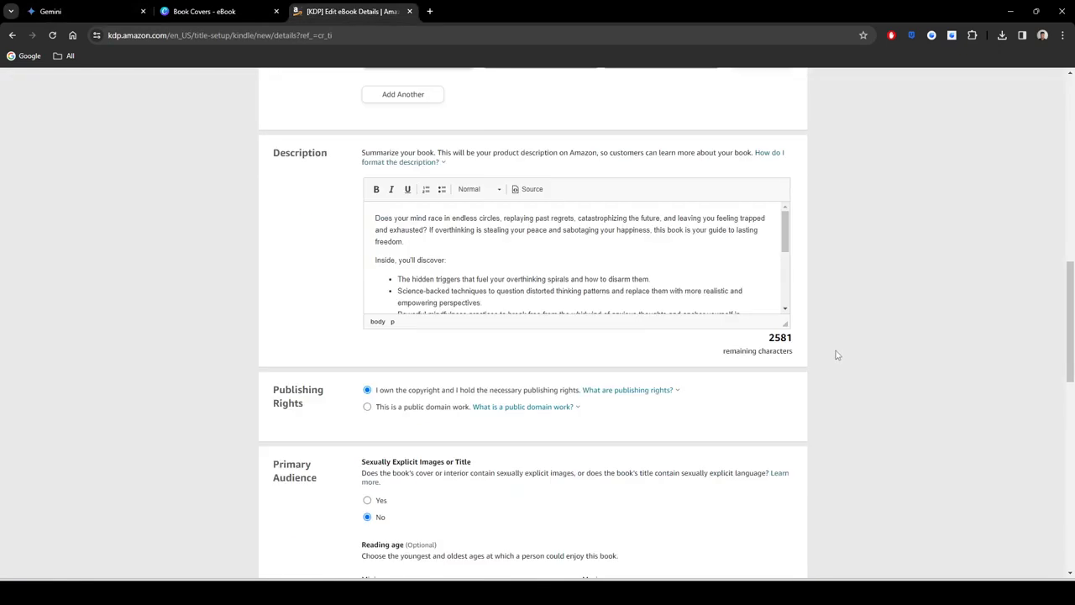
scroll(820, 352, down, 2)
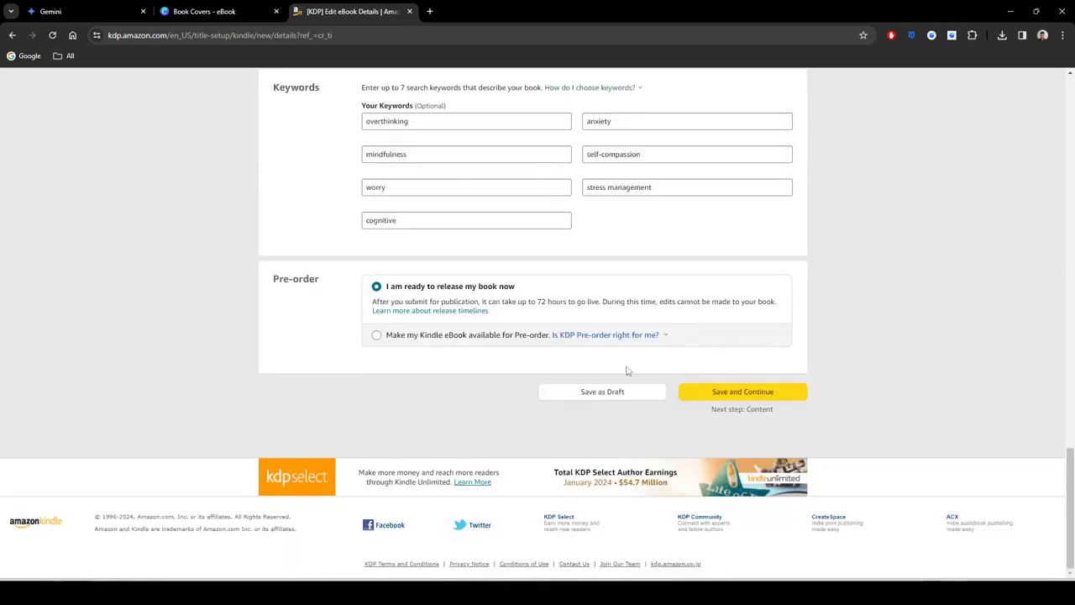
scroll(734, 353, up, 1)
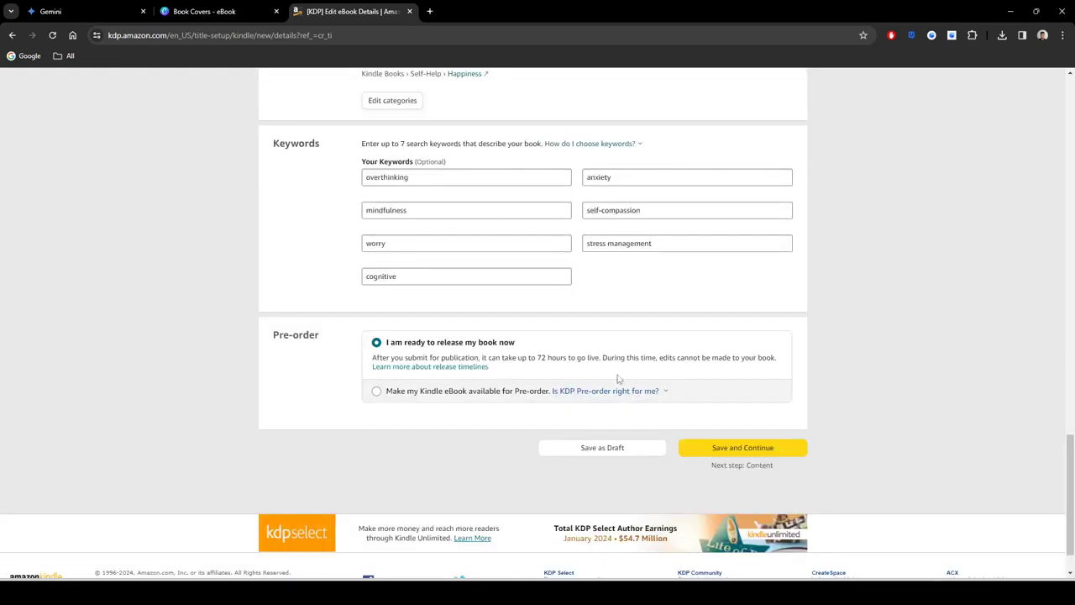
click(761, 450)
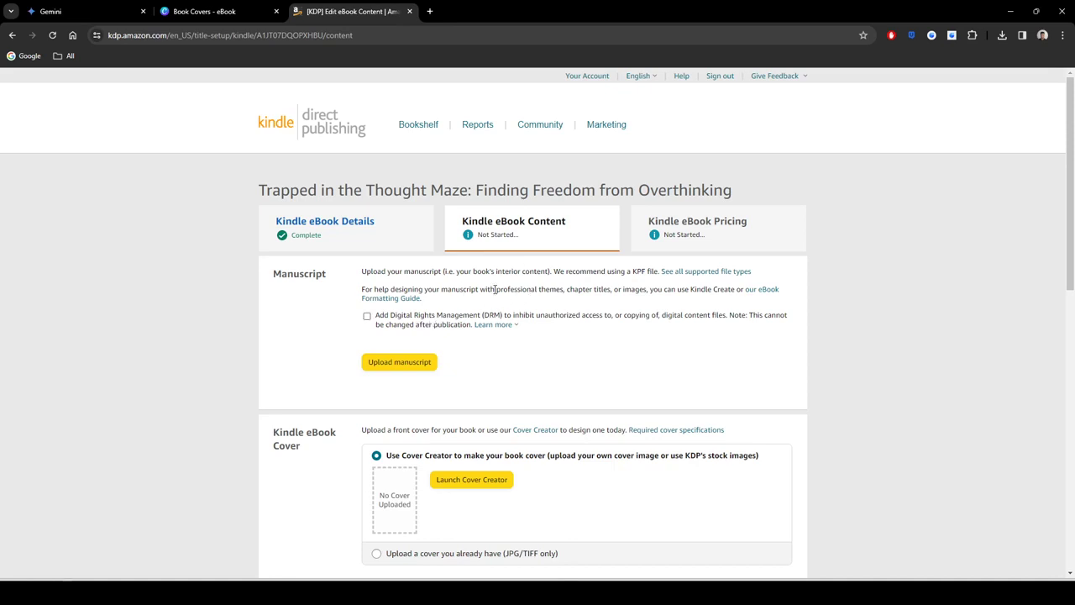
Step: Examine the manuscript upload requirements, highlighting the recommended KPF format, and look over the eBook cover options
double_click(639, 270)
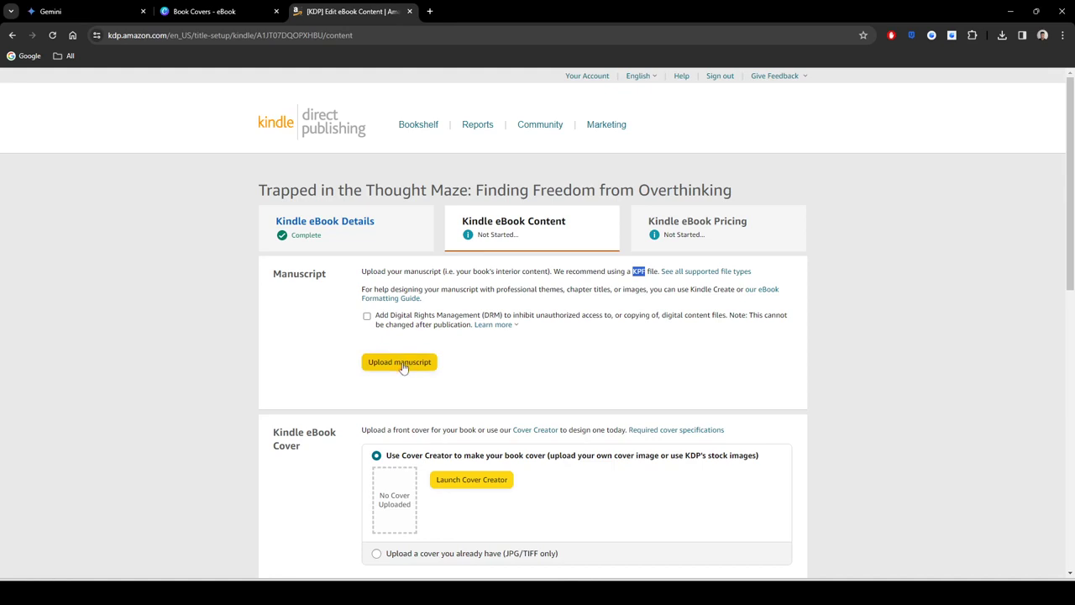
click(922, 295)
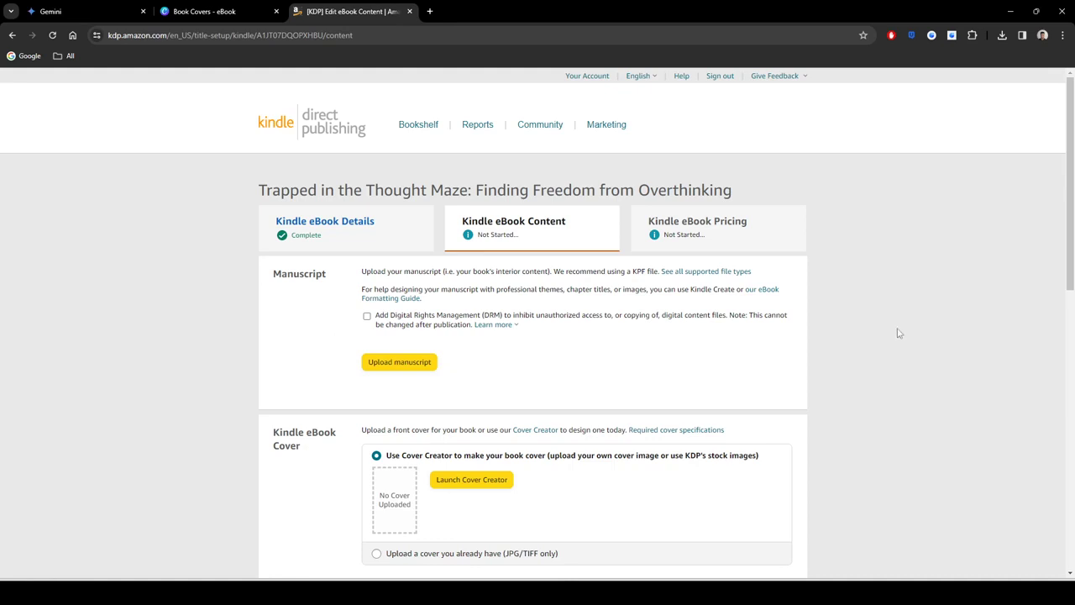
scroll(820, 317, down, 1)
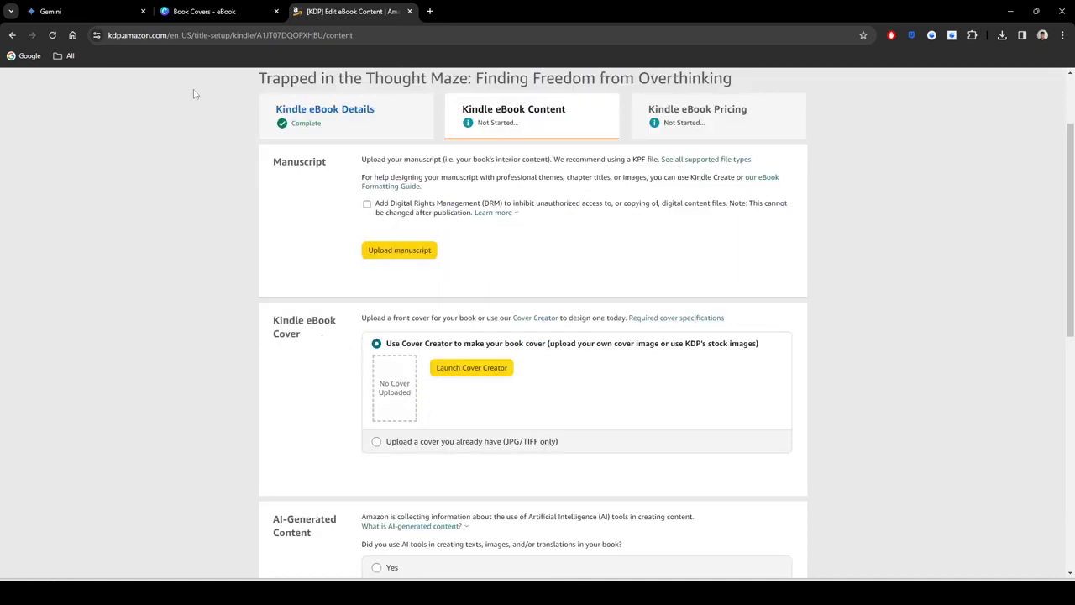
Step: Switch to the Book Covers design in Canva and browse the Book cover templates
click(207, 10)
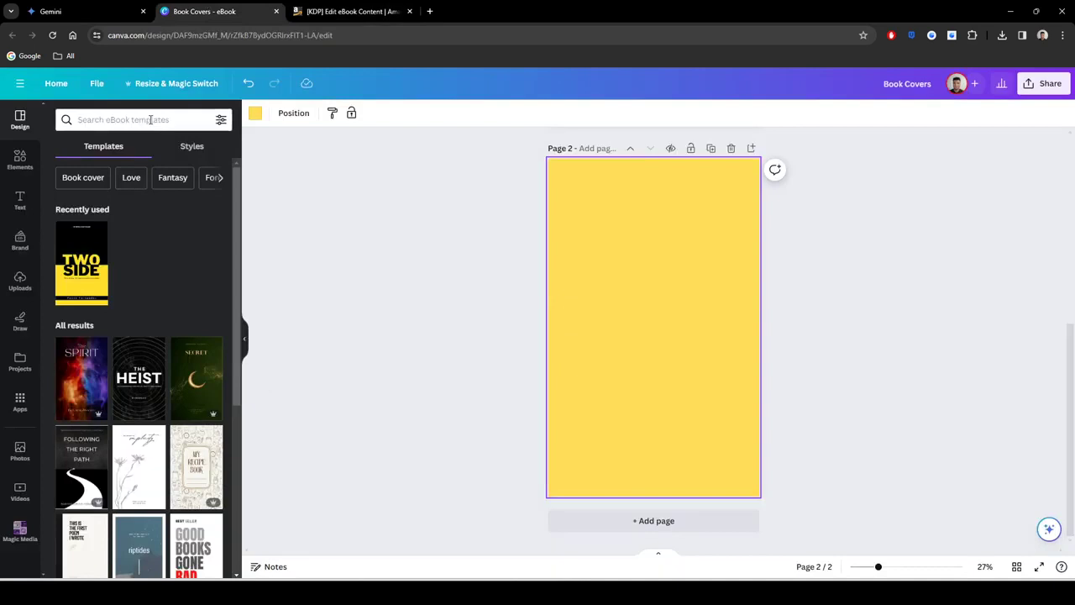
click(89, 178)
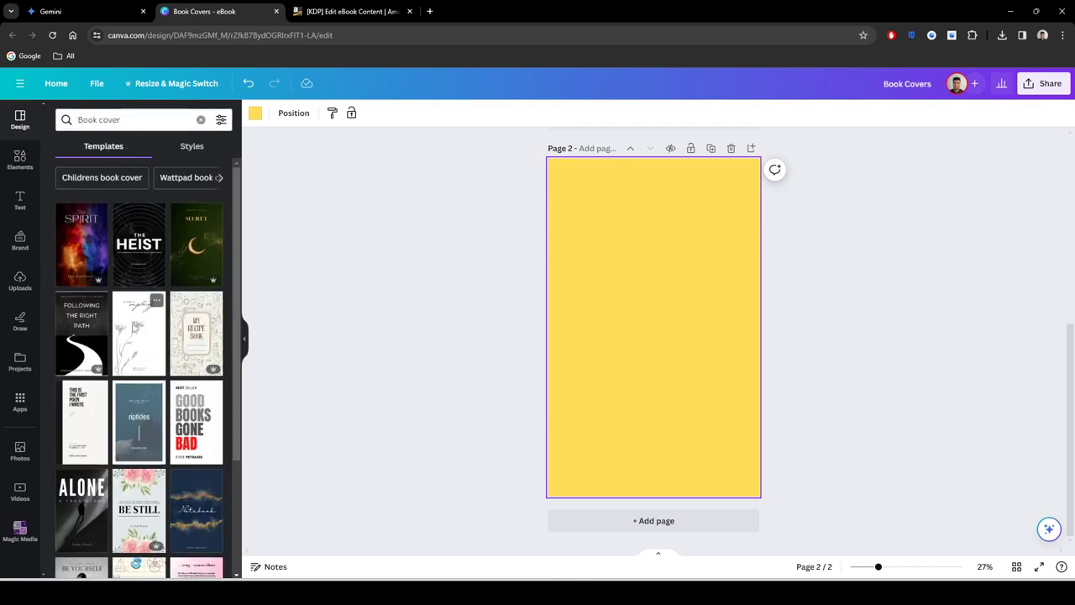
scroll(136, 316, down, 1)
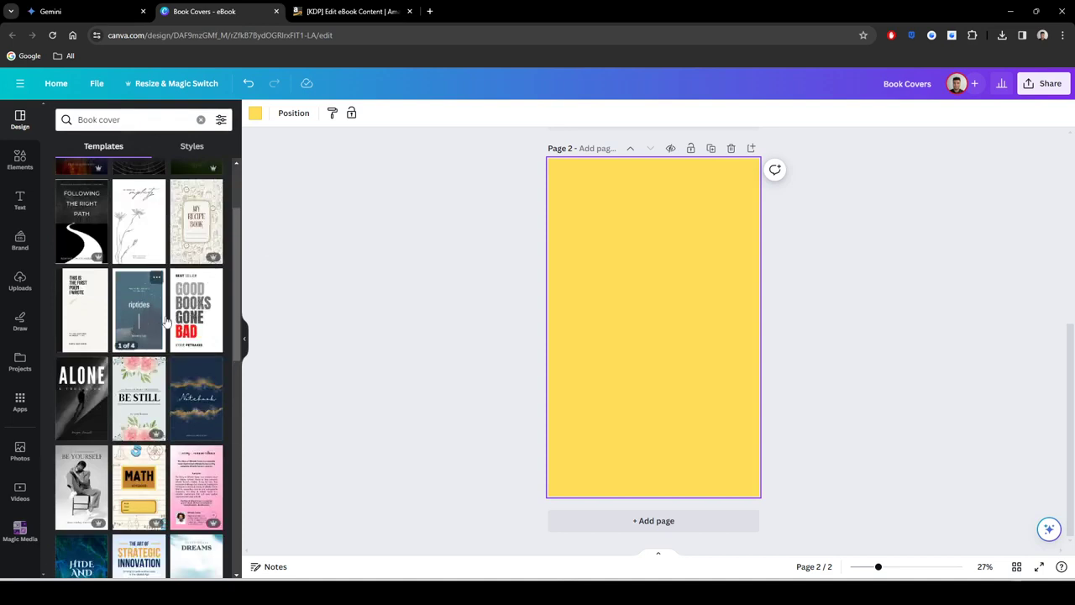
scroll(168, 328, down, 3)
scroll(166, 336, down, 2)
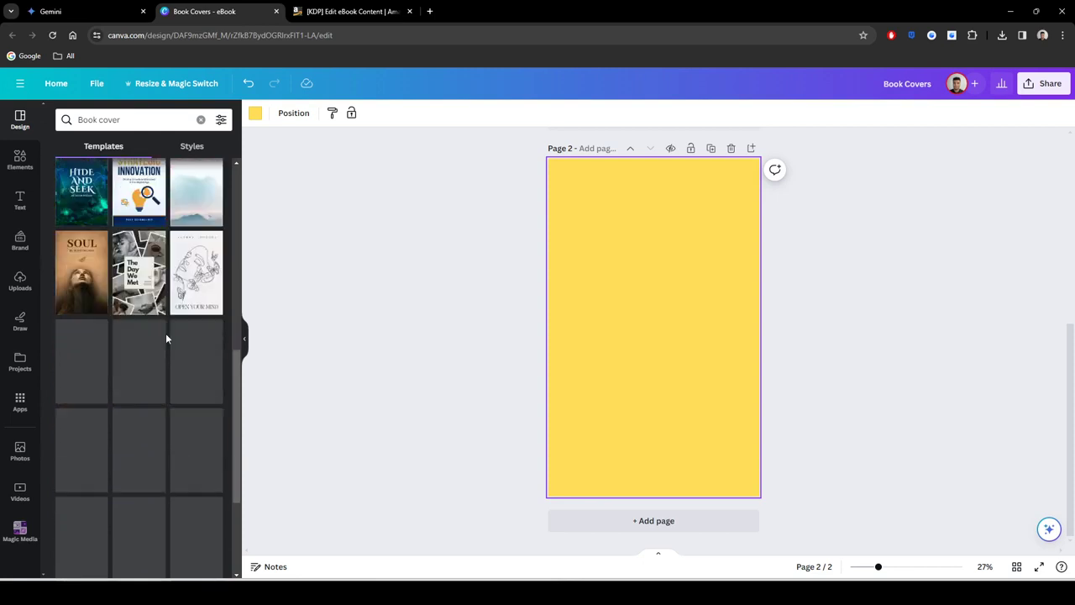
Step: Examine Magic Media's image generation options, dismissing the app permissions notice, and return to browsing the book cover templates
click(20, 532)
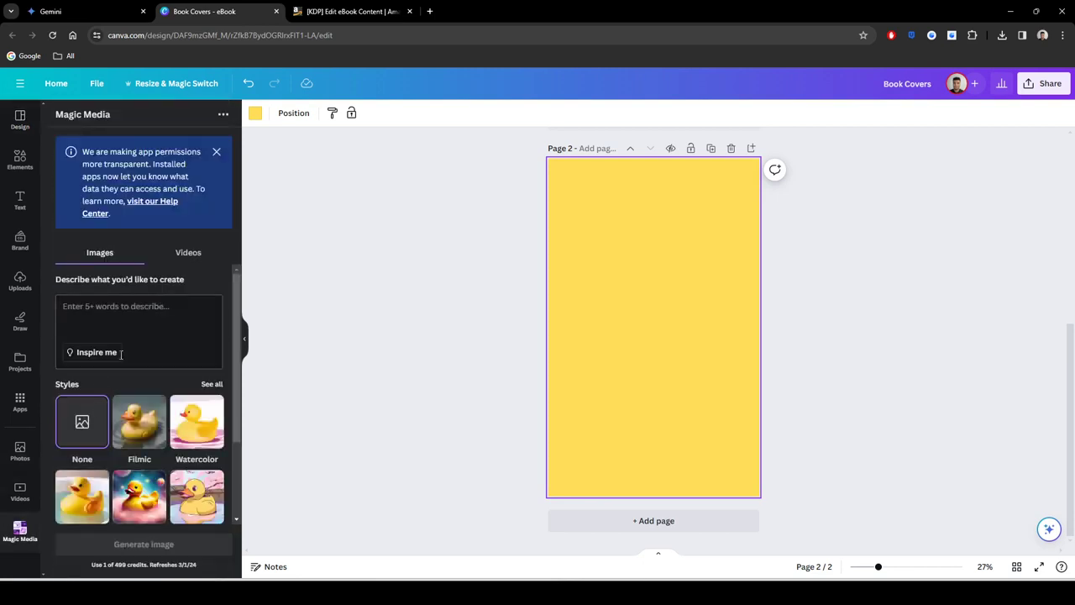
click(216, 151)
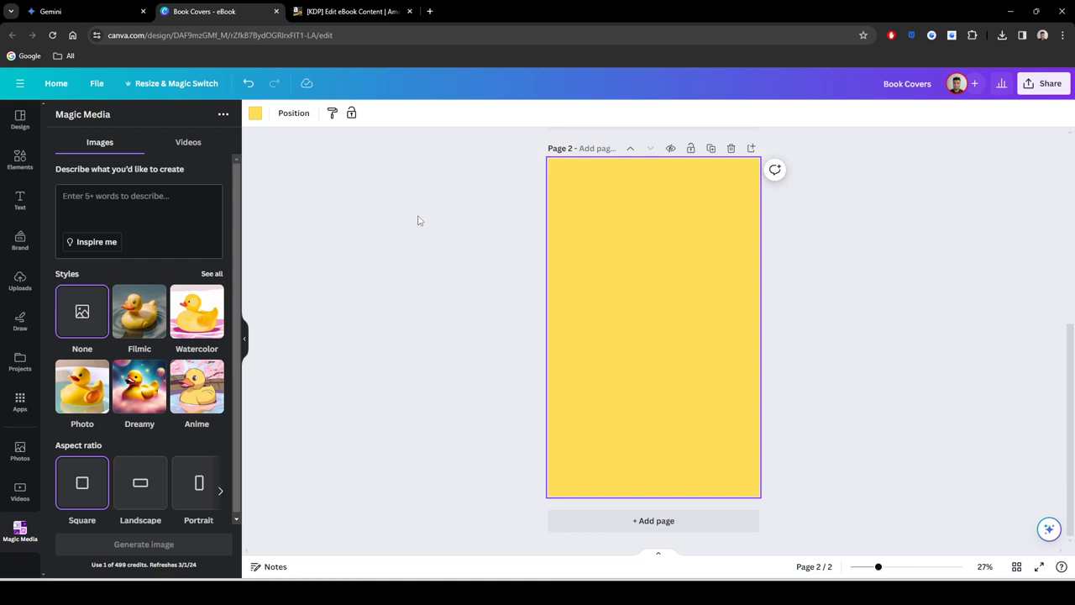
click(21, 122)
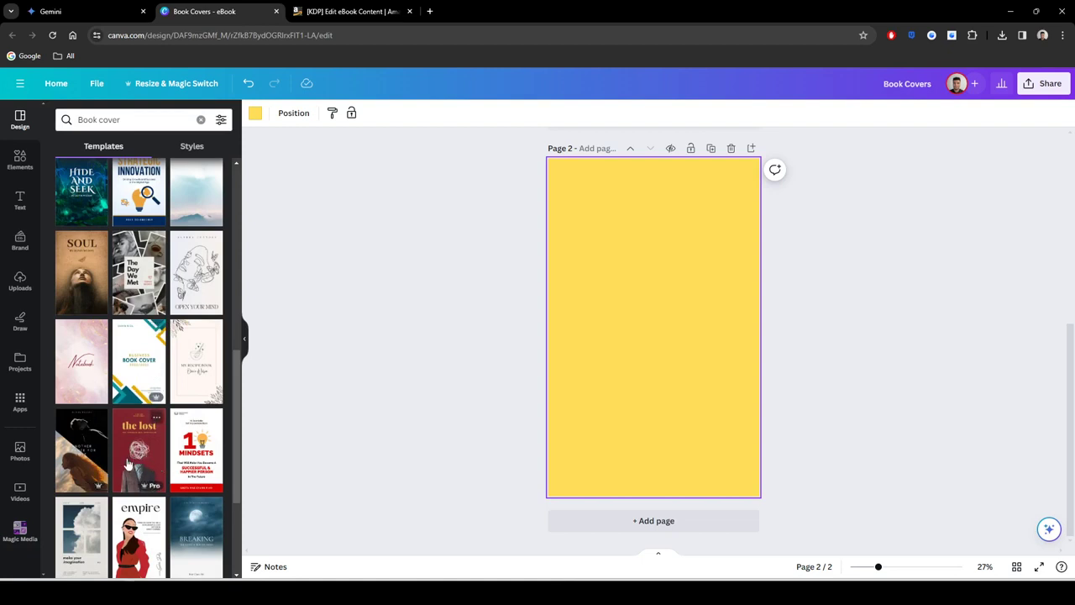
scroll(151, 445, down, 2)
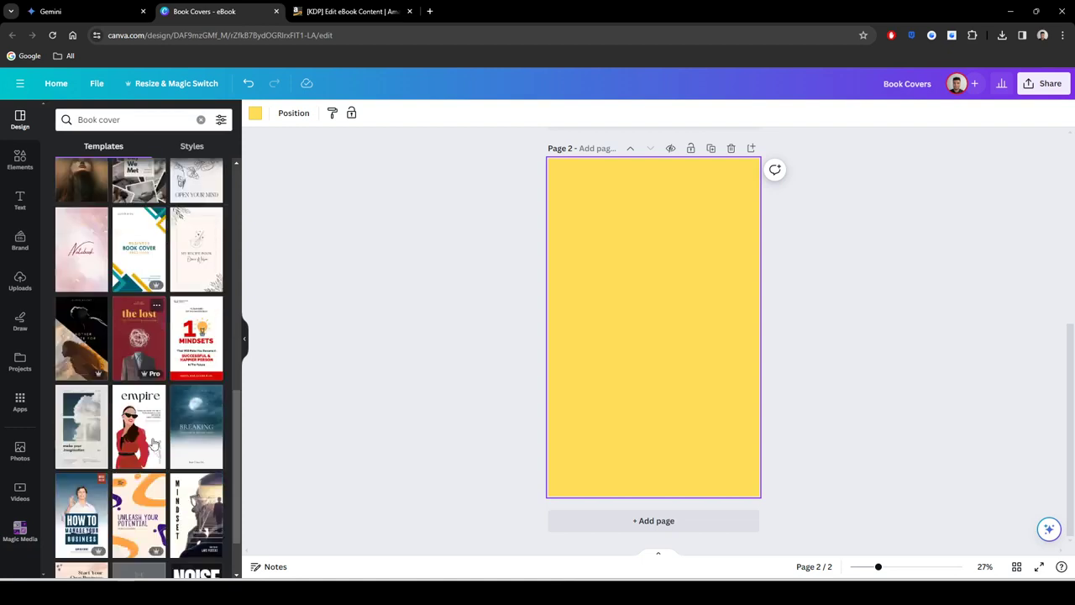
Step: View the "10 Mindsets" self-development template and apply the similar "The Art of Strategic Innovation" cover to page 2
click(207, 336)
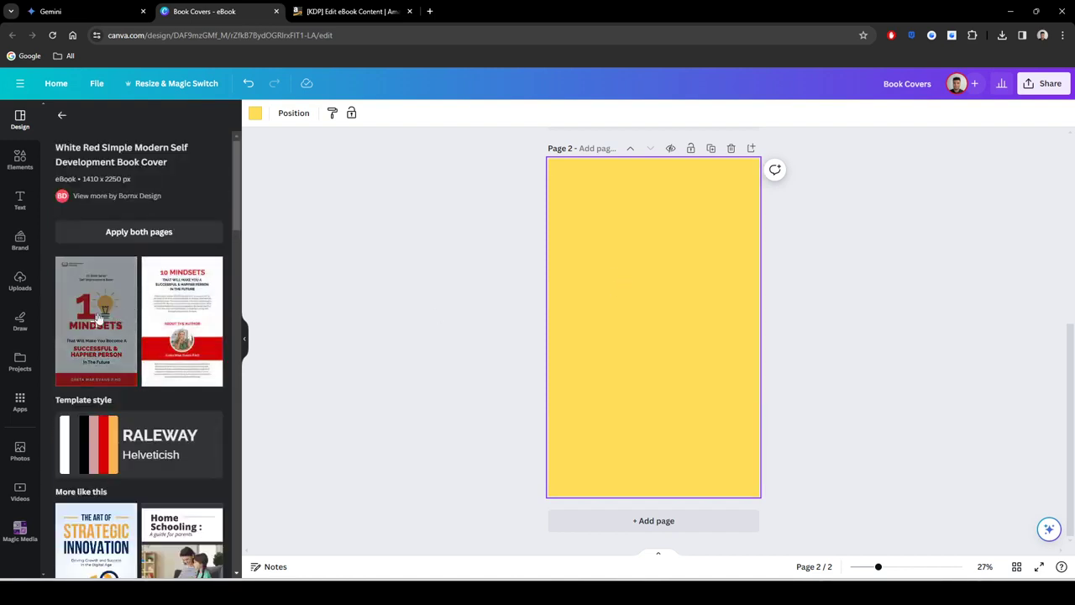
scroll(98, 315, down, 2)
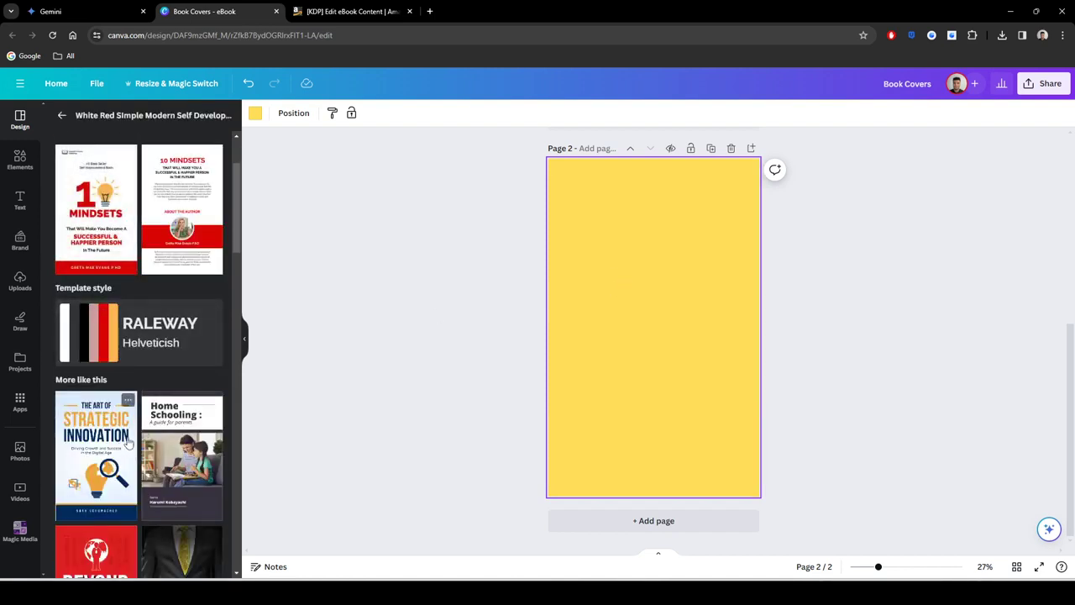
click(97, 7)
click(202, 11)
click(99, 445)
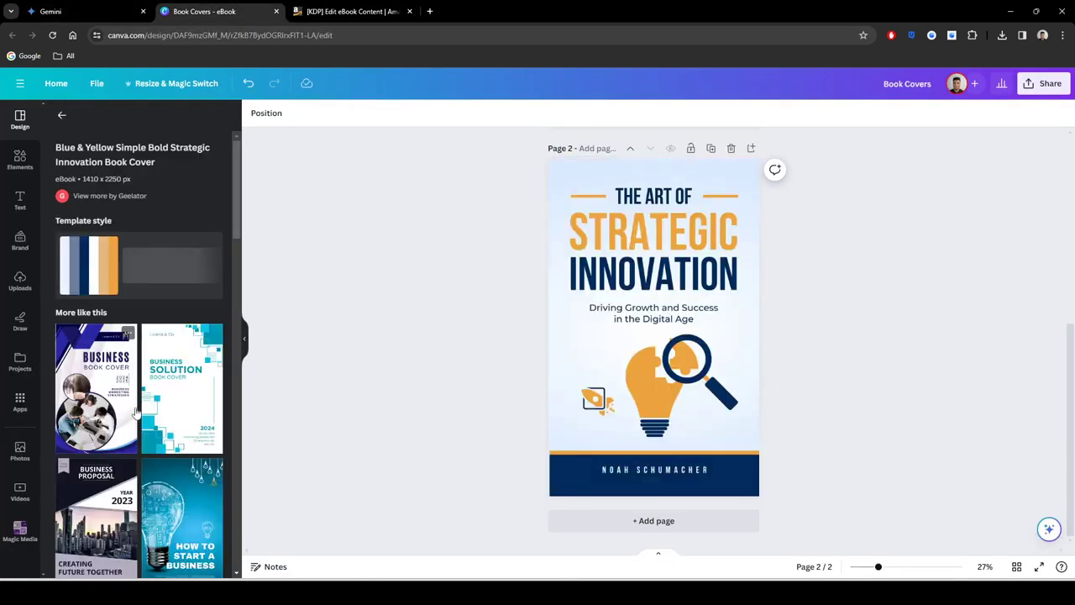
scroll(143, 378, down, 2)
scroll(142, 373, up, 2)
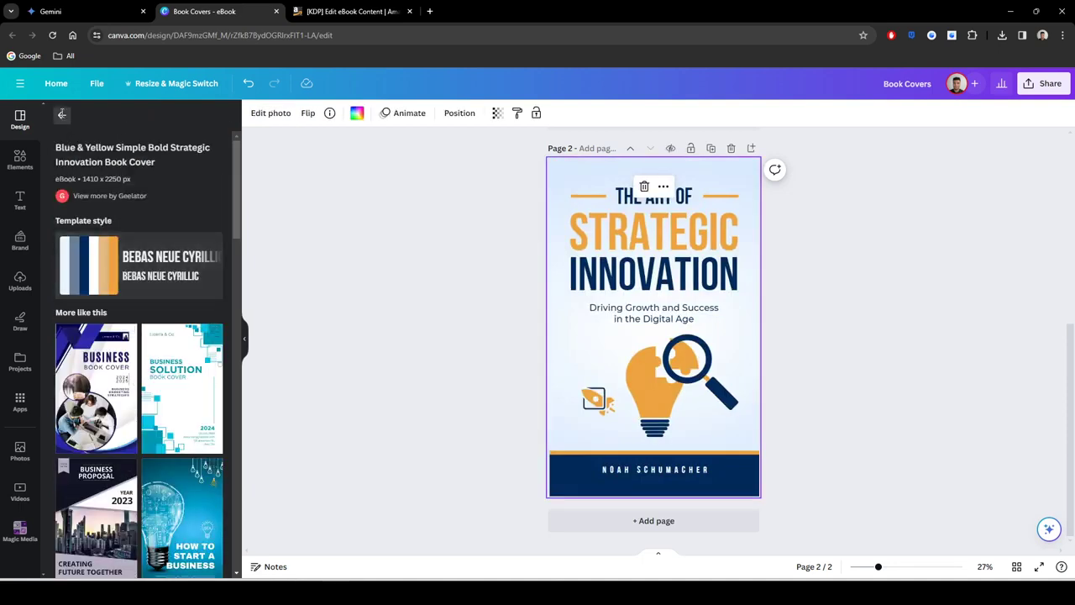
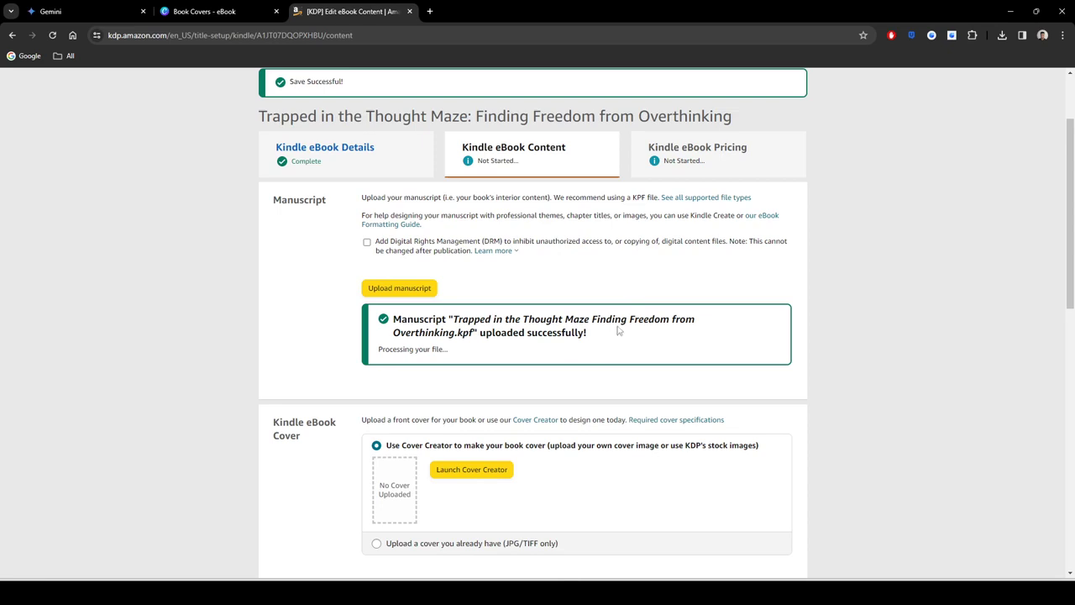
Step: On the KDP eBook Content page, enable Digital Rights Management for the uploaded manuscript and consult its explanation
click(438, 246)
click(487, 251)
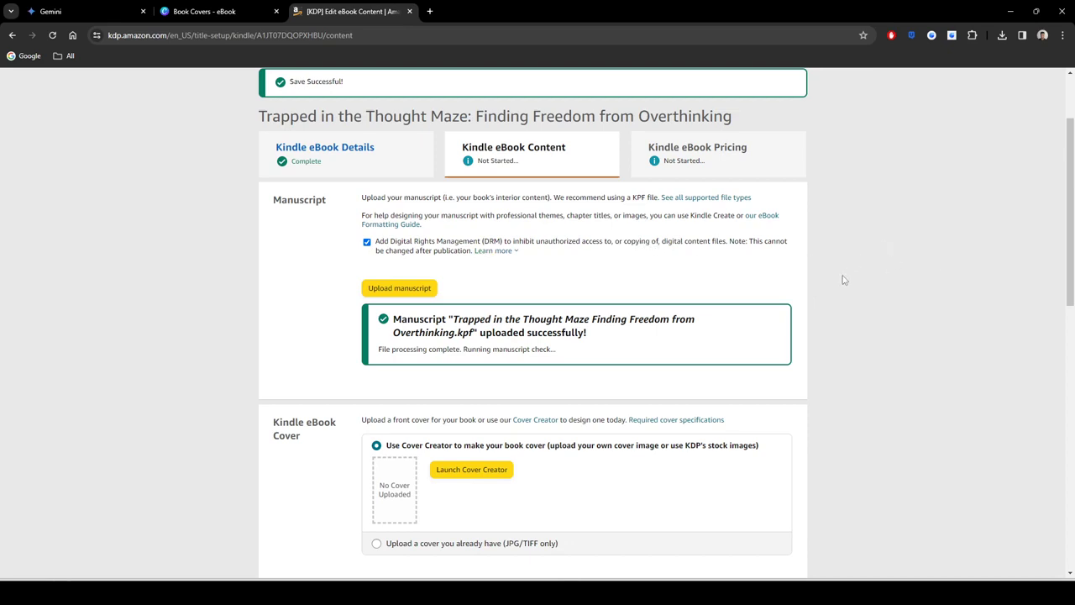
Step: Declare that AI tools were used in the book and set Texts to "Some sections, with minimal or no editing"
scroll(828, 278, down, 2)
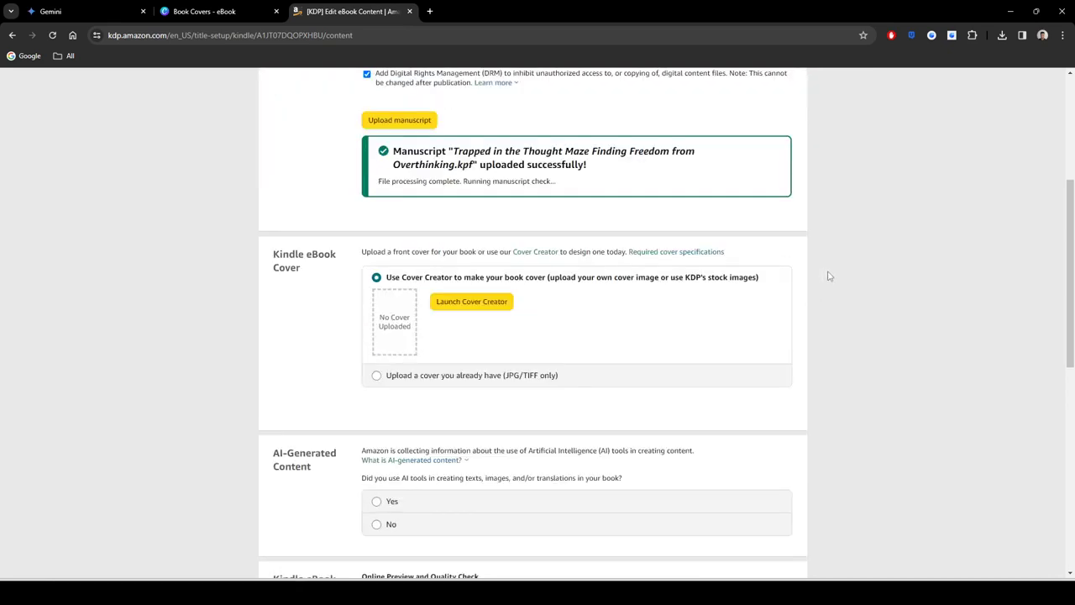
scroll(781, 307, down, 1)
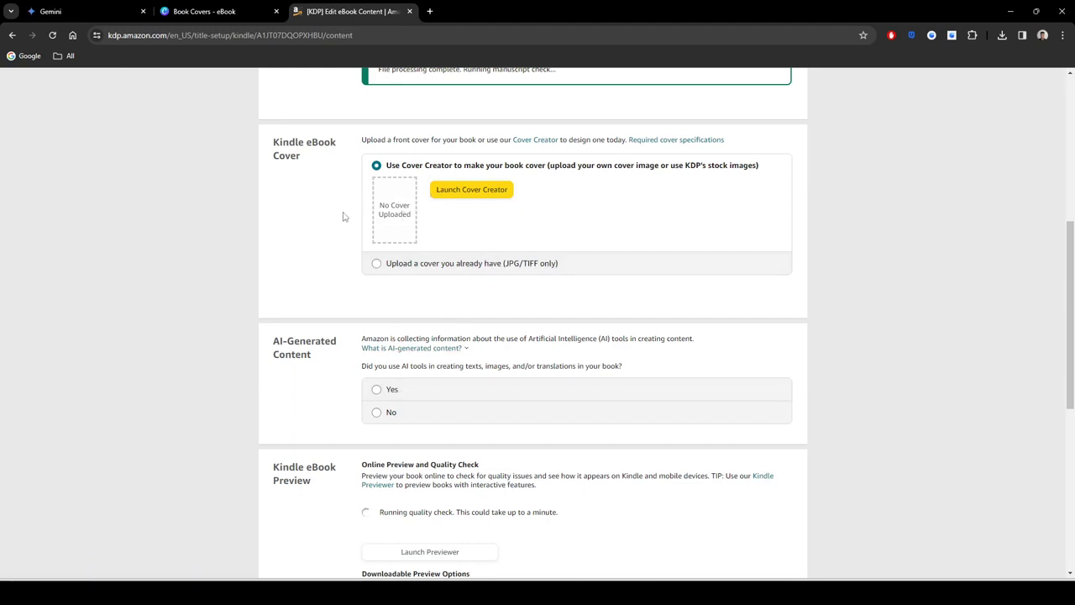
scroll(372, 285, down, 1)
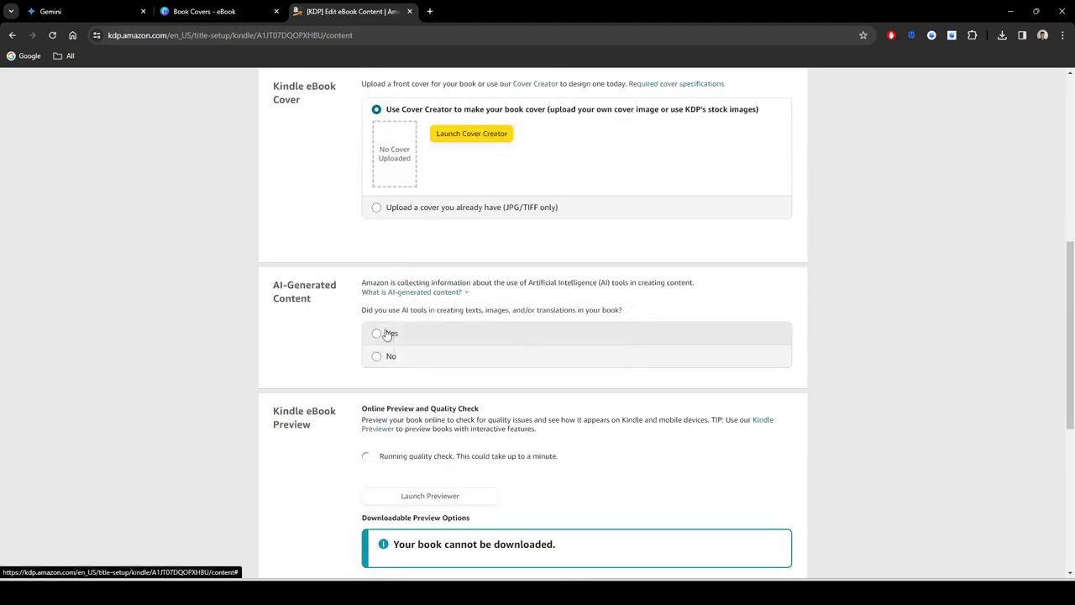
click(377, 333)
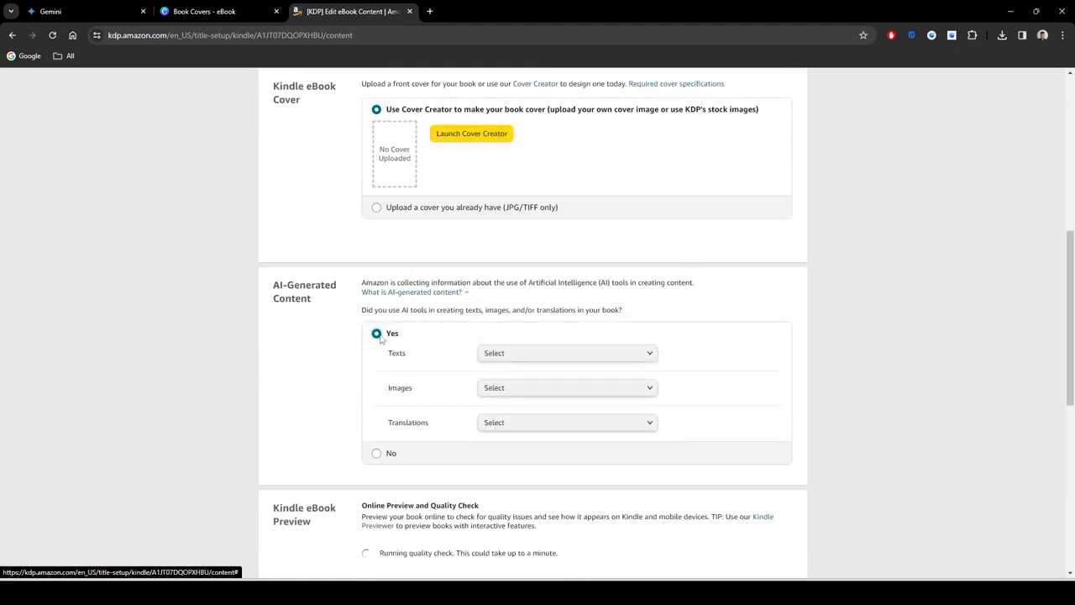
click(514, 353)
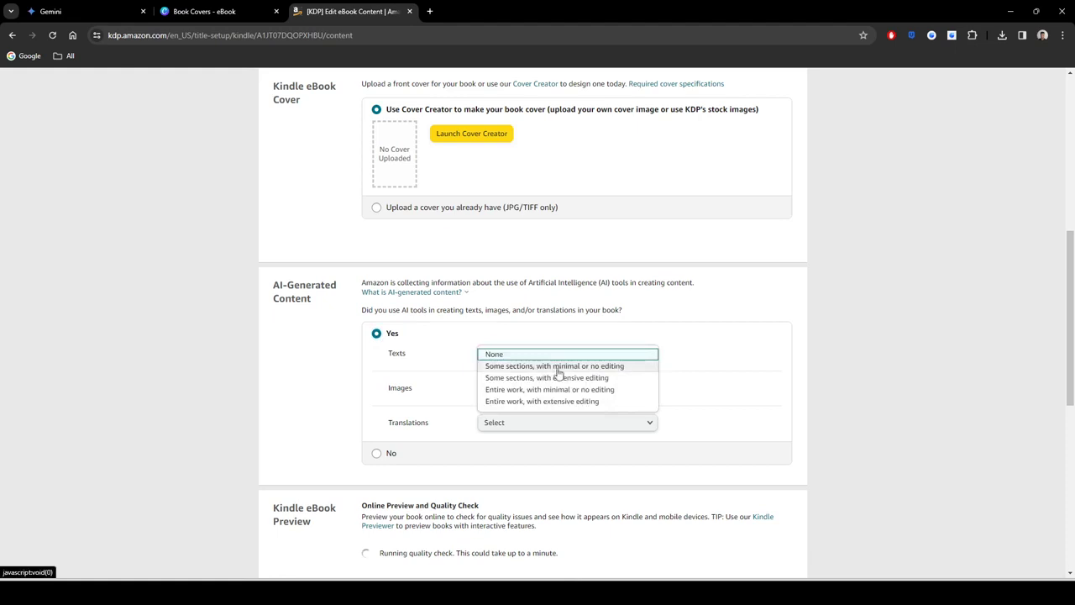
click(561, 366)
Step: Keep the AI-generated Texts option at "Some sections, with minimal or no editing" and name Gemini as the tool used
click(538, 353)
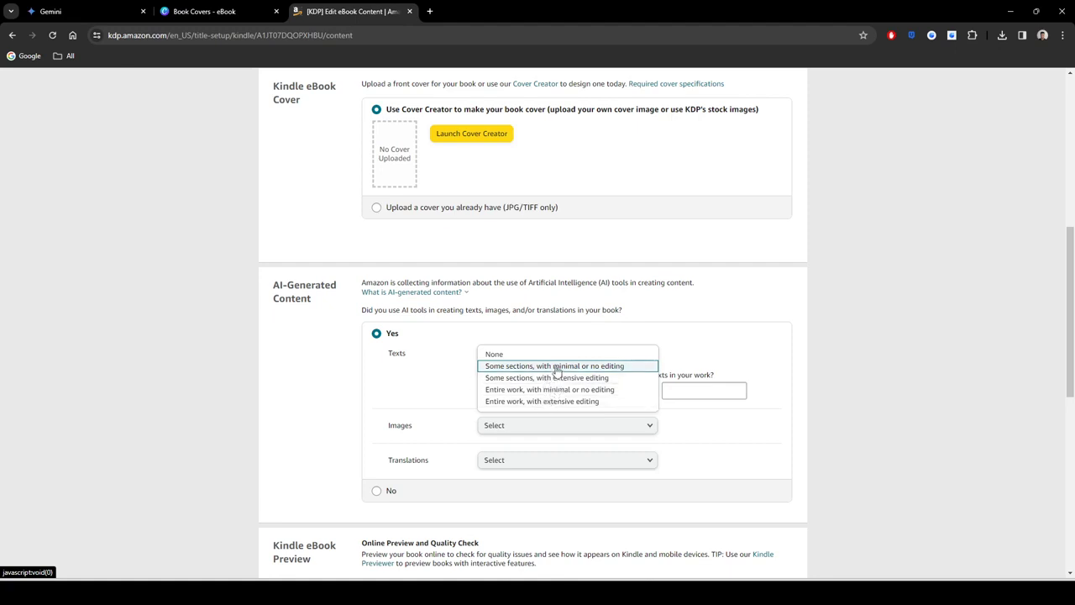
click(557, 366)
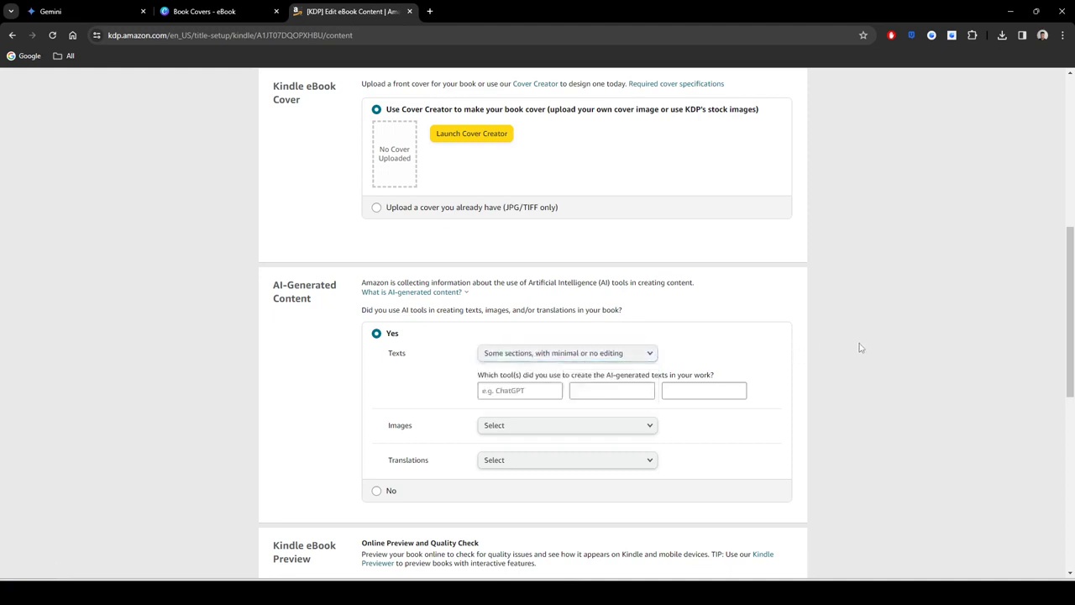
click(643, 353)
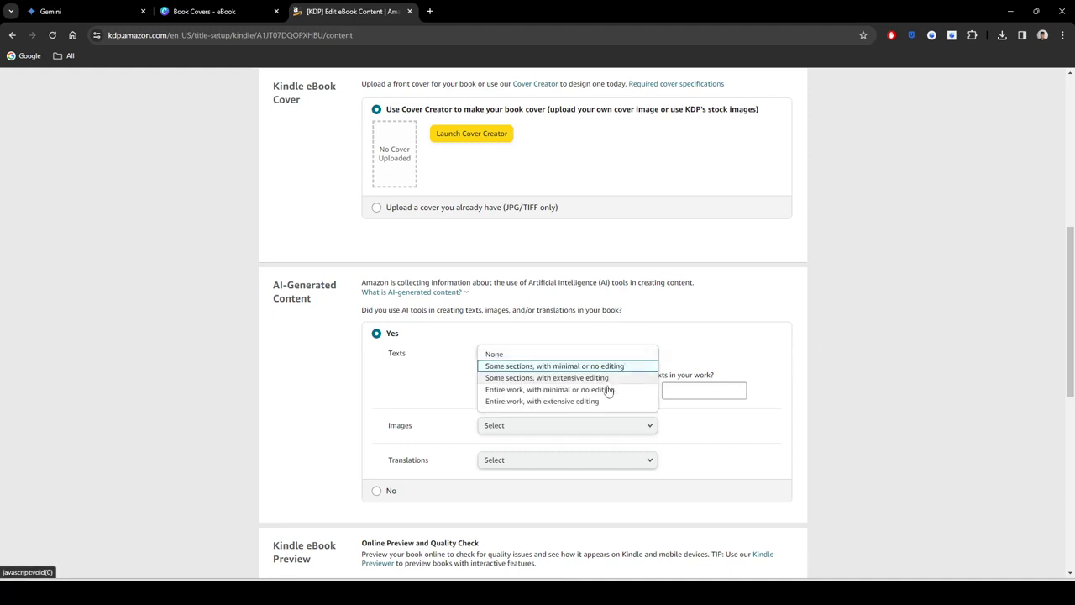
click(556, 367)
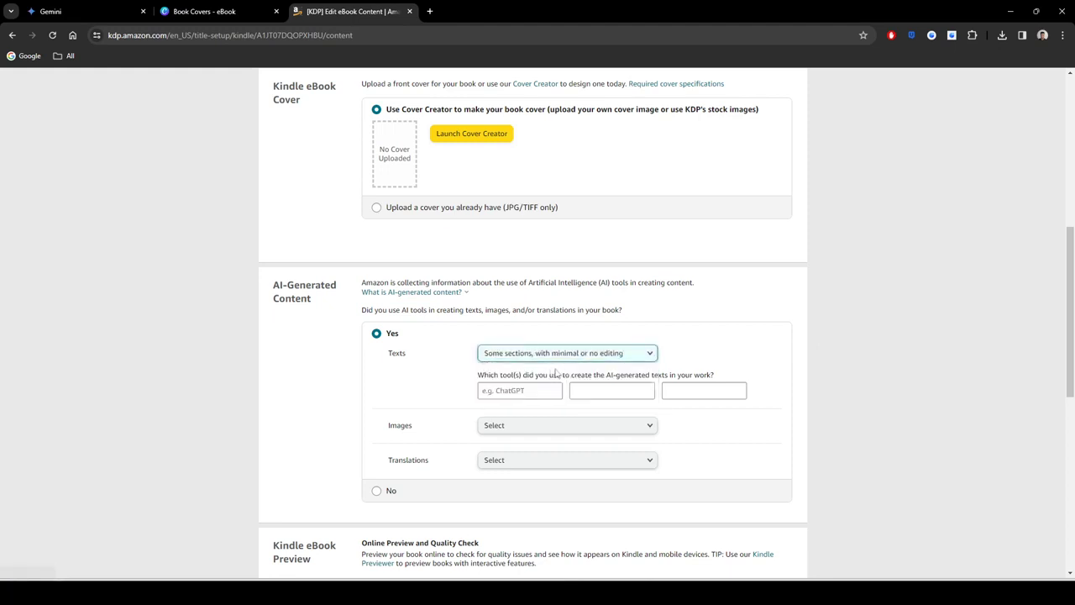
click(532, 393)
text(G)
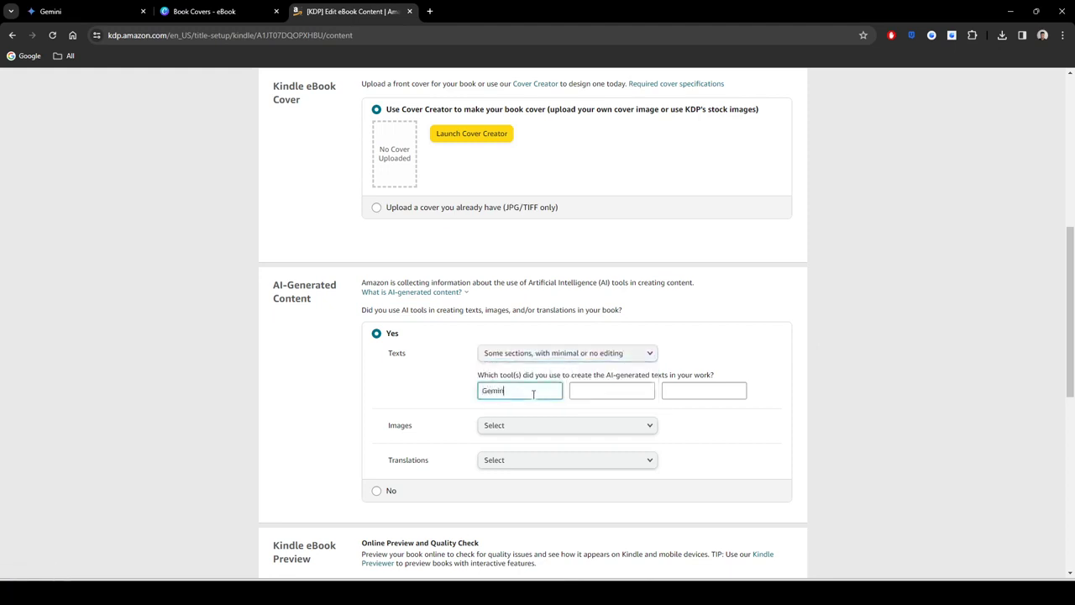
text(emini)
Step: Set both Images and Translations in the AI-Generated Content section to None
click(542, 425)
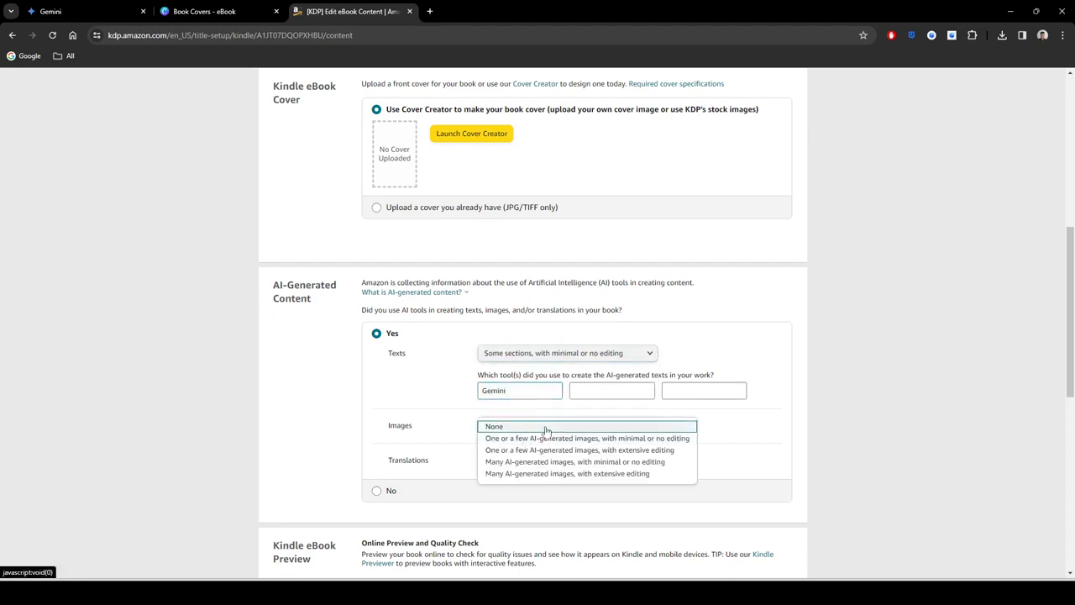
click(542, 429)
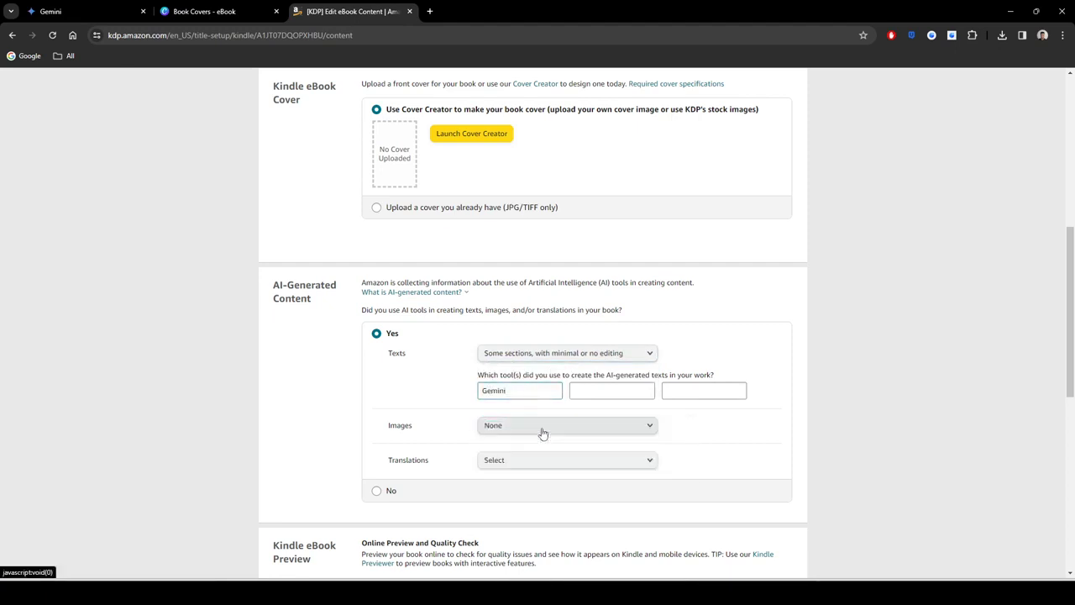
click(548, 462)
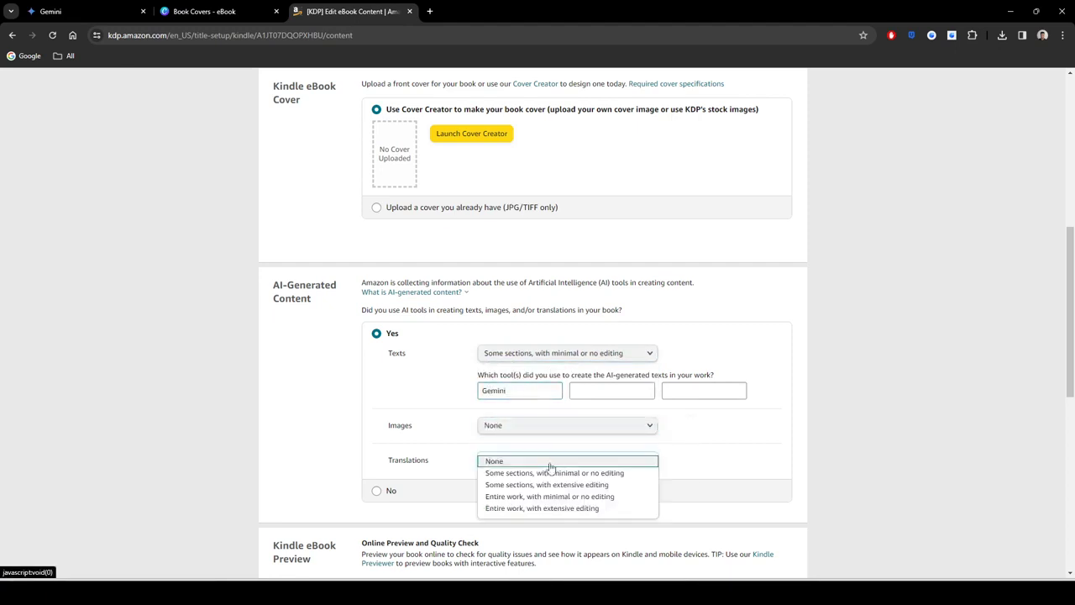
click(547, 469)
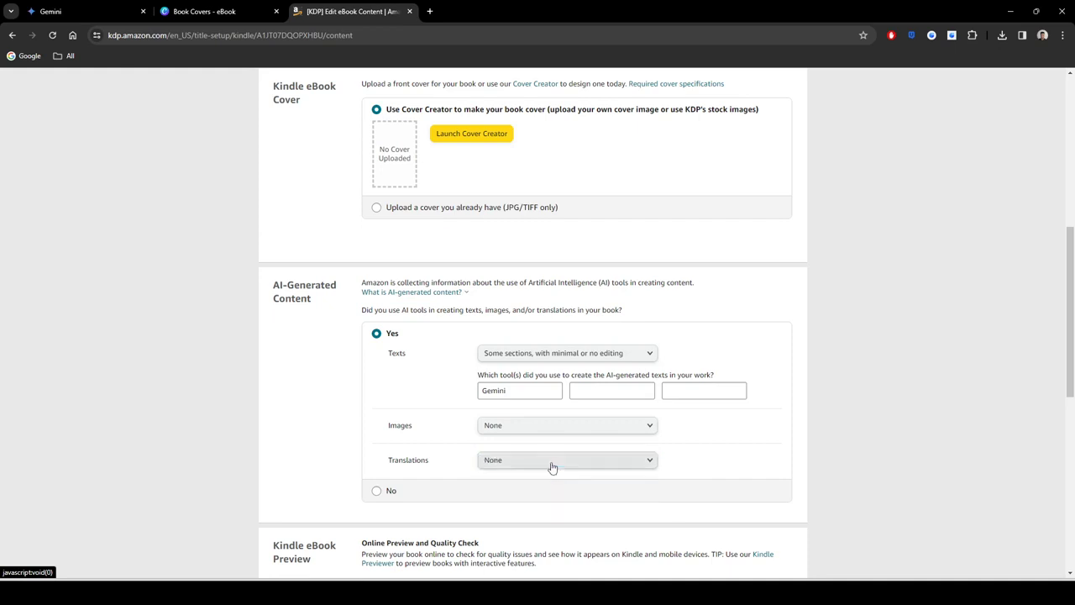
click(312, 429)
Step: Review the preview and ISBN sections, and choose to upload an existing JPG/TIFF cover for the Kindle eBook
scroll(190, 385, down, 4)
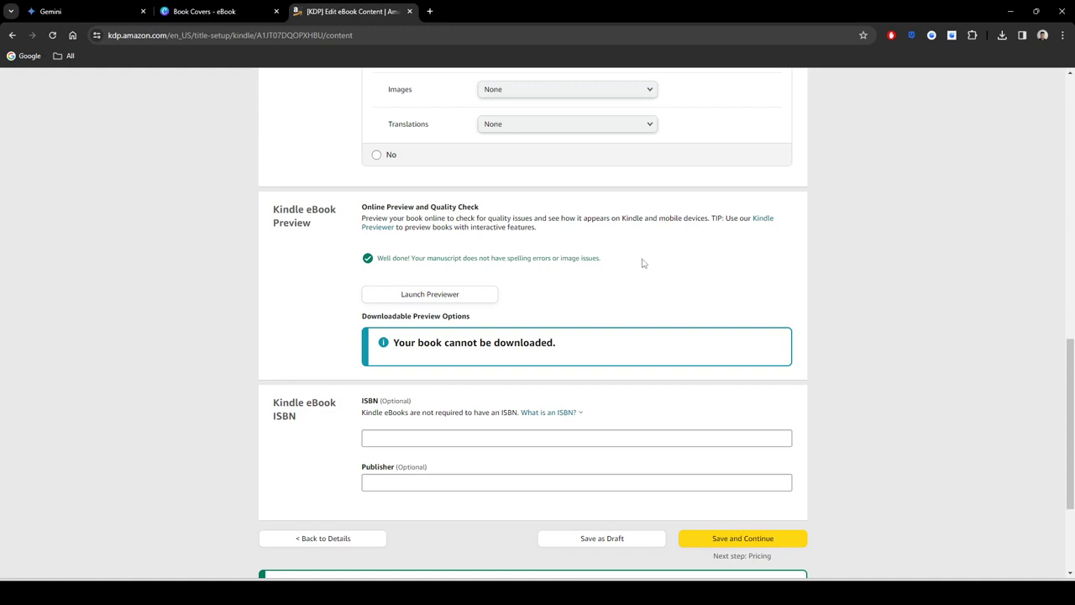
scroll(643, 263, down, 3)
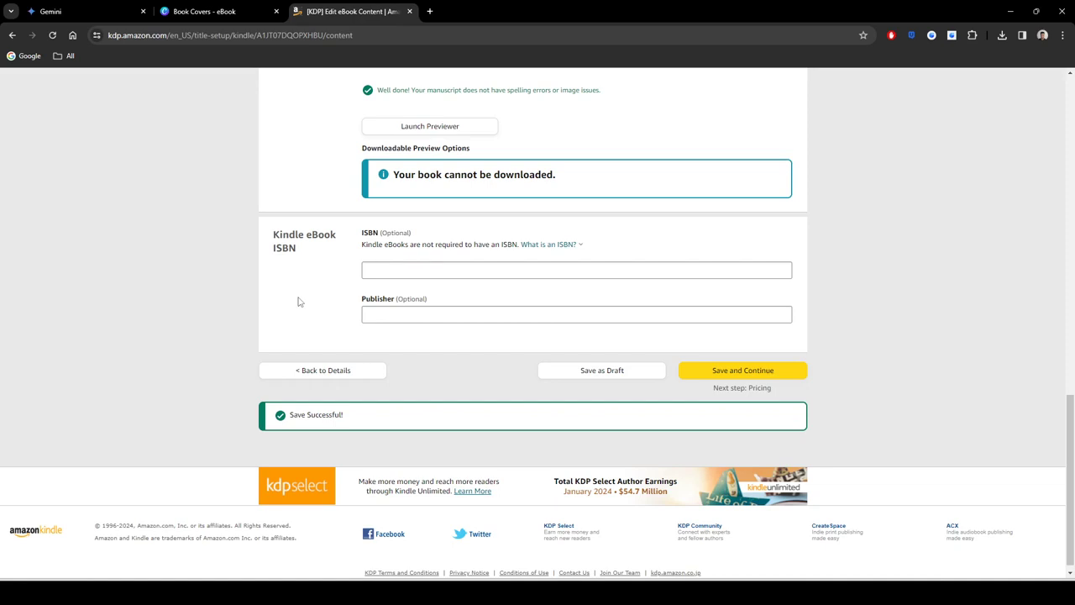
scroll(317, 324, up, 3)
scroll(327, 336, down, 3)
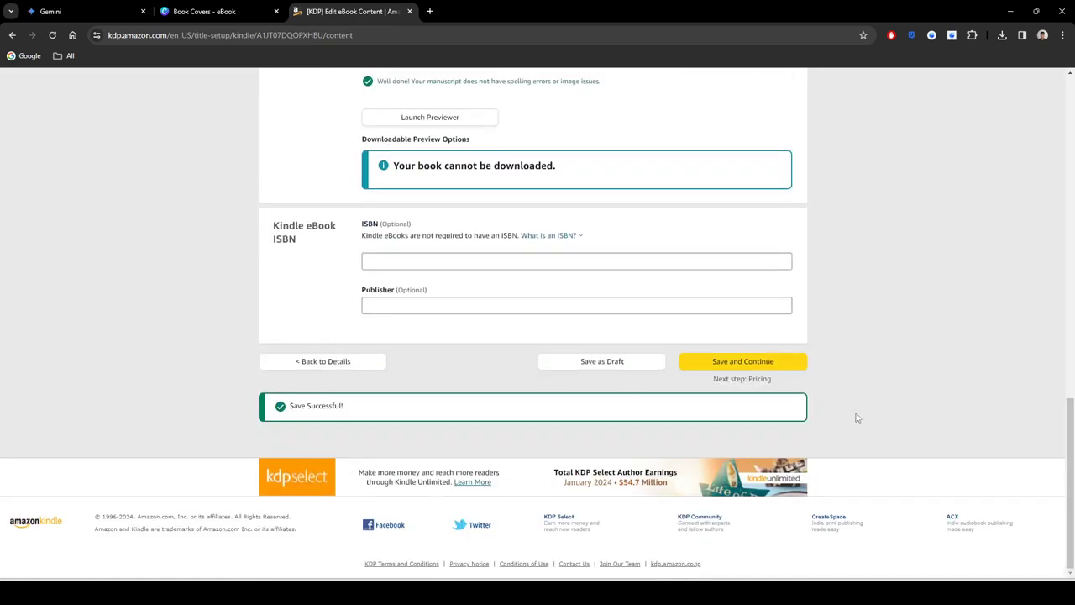
scroll(285, 311, up, 2)
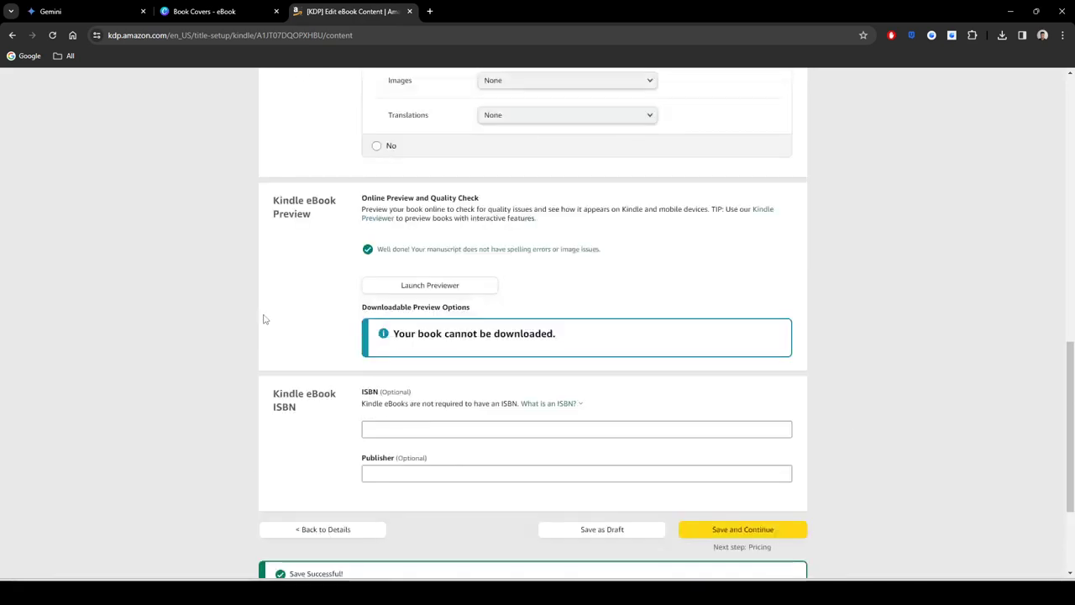
scroll(281, 313, up, 6)
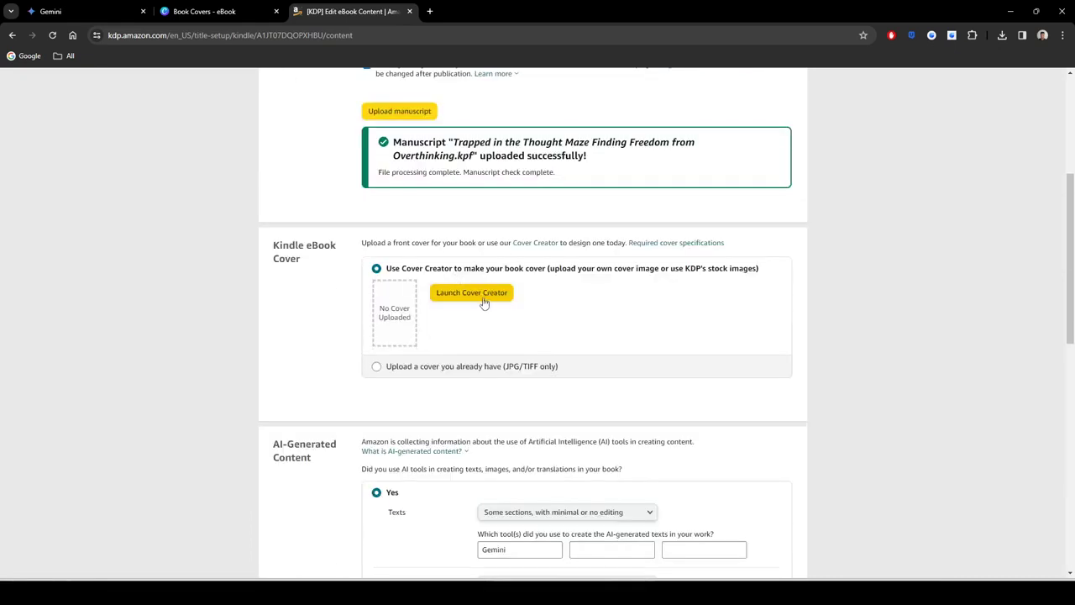
click(430, 369)
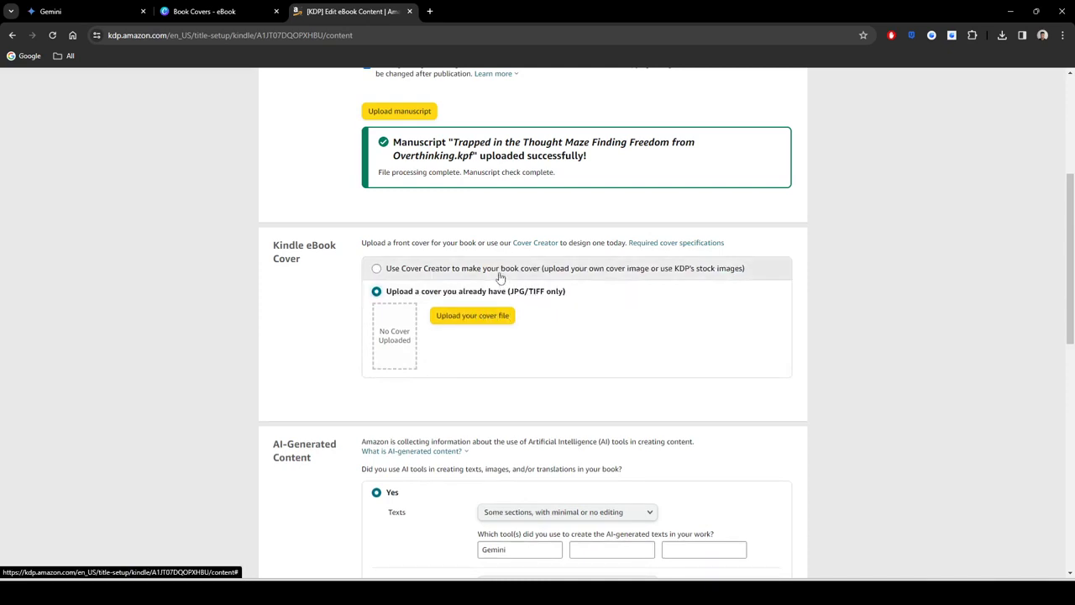
click(501, 277)
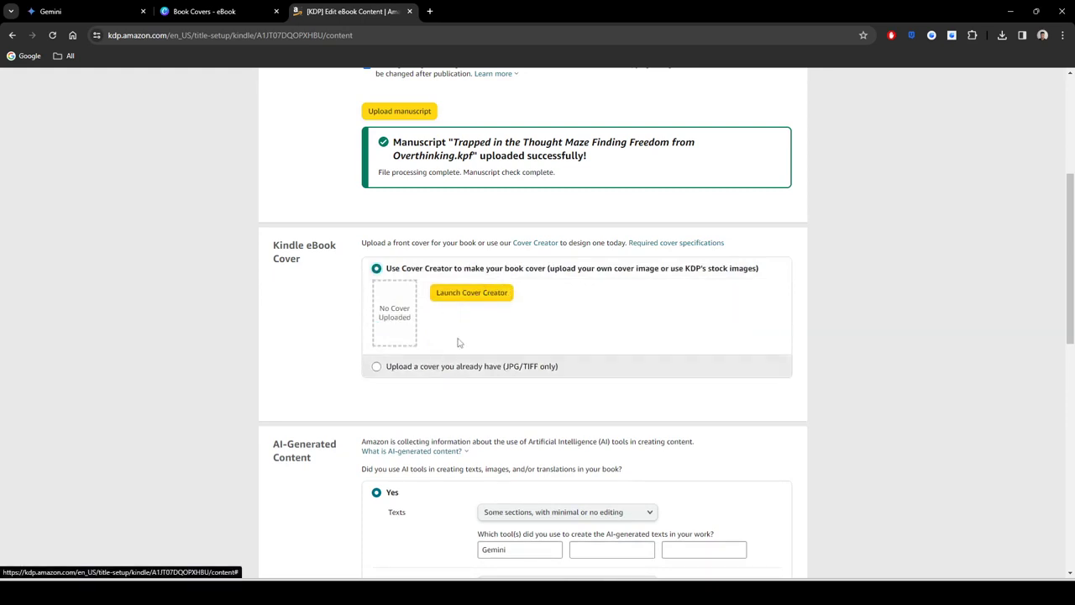
click(378, 368)
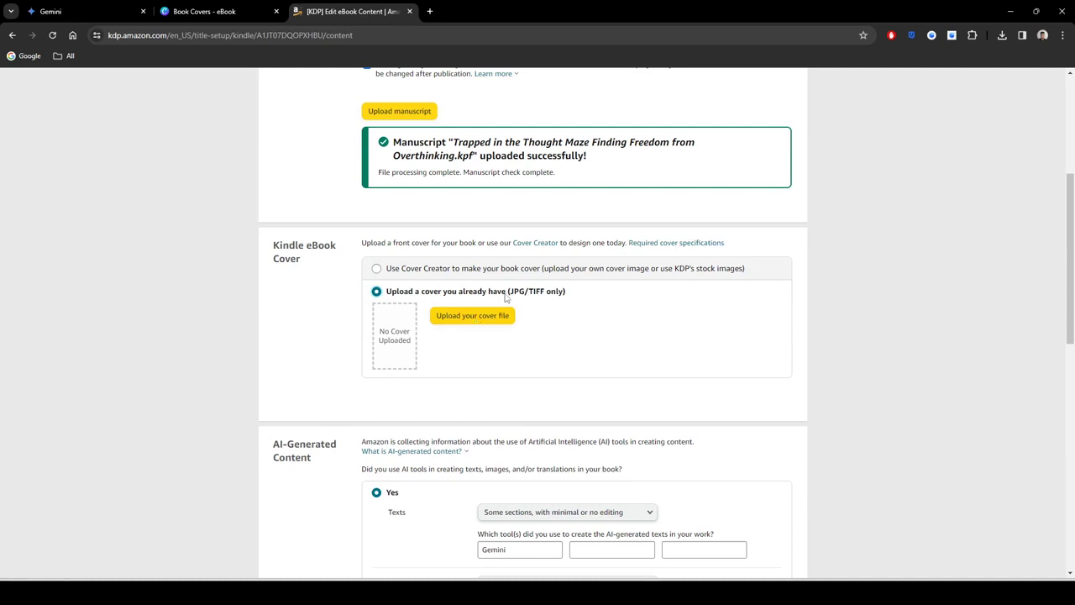
Step: Check the Canva cover draft and look up the ebook's full title in the Gemini chat
click(195, 11)
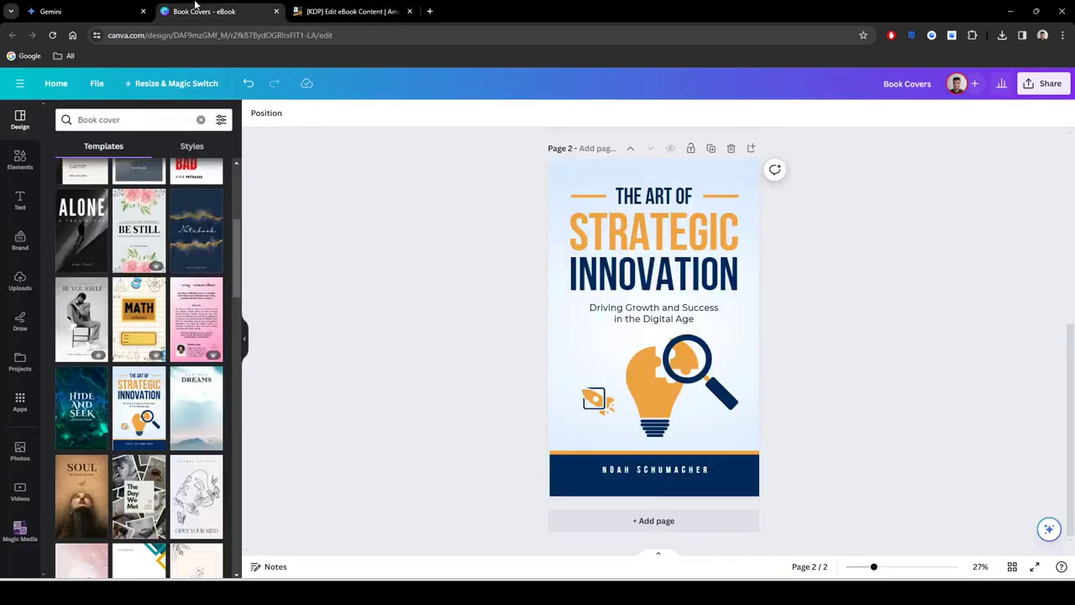
click(353, 11)
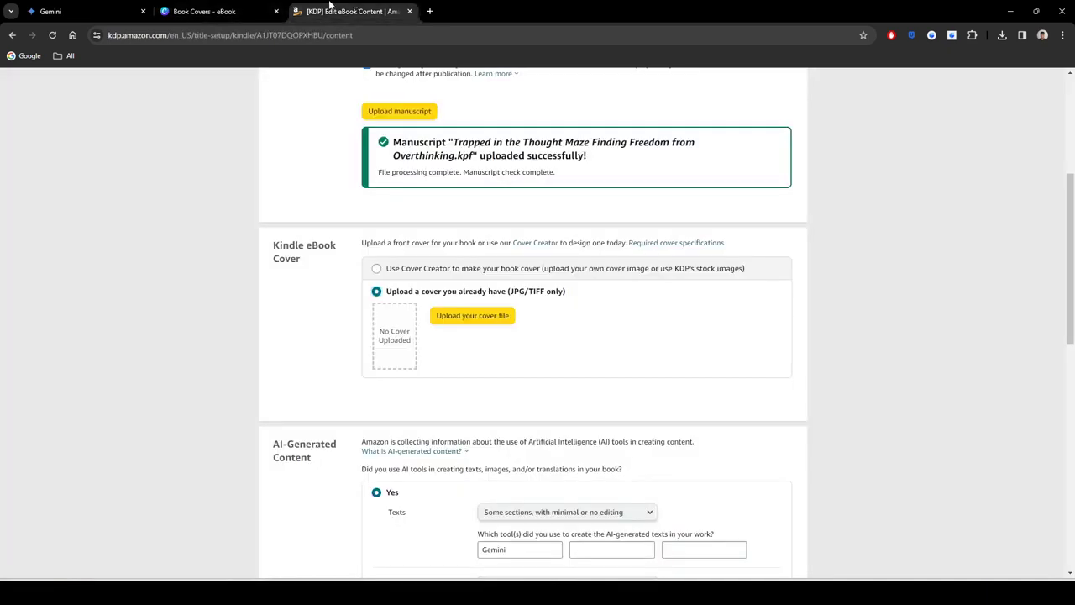
click(107, 7)
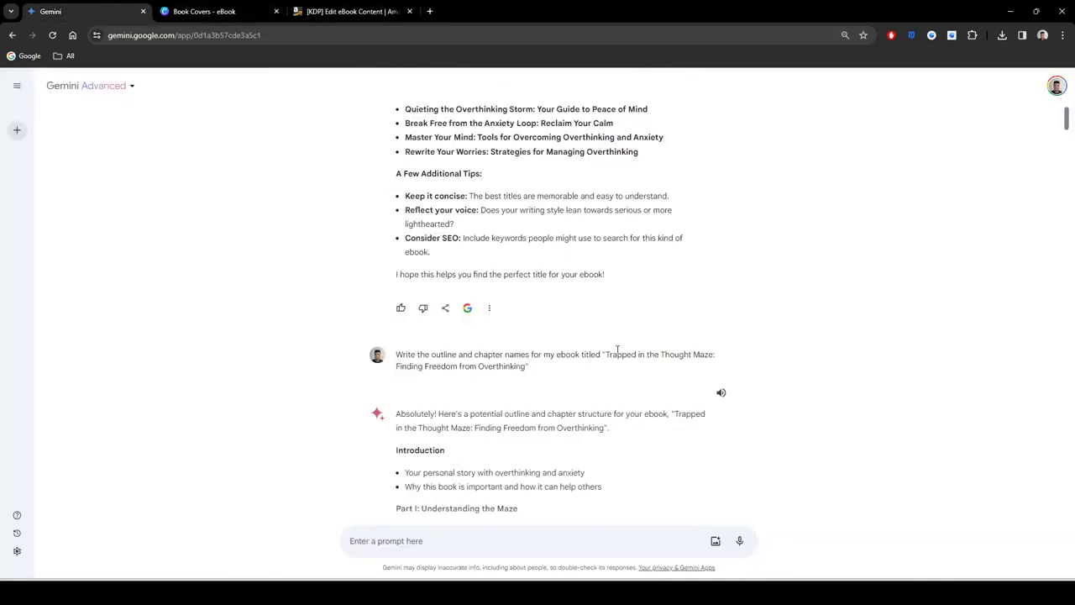
drag(624, 363, 527, 368)
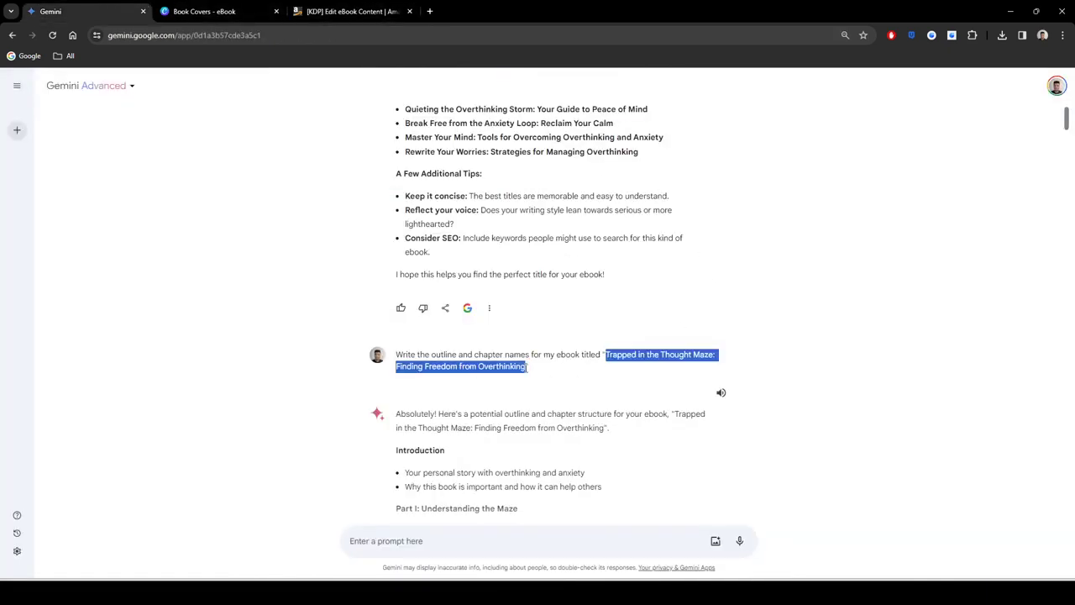
click(953, 323)
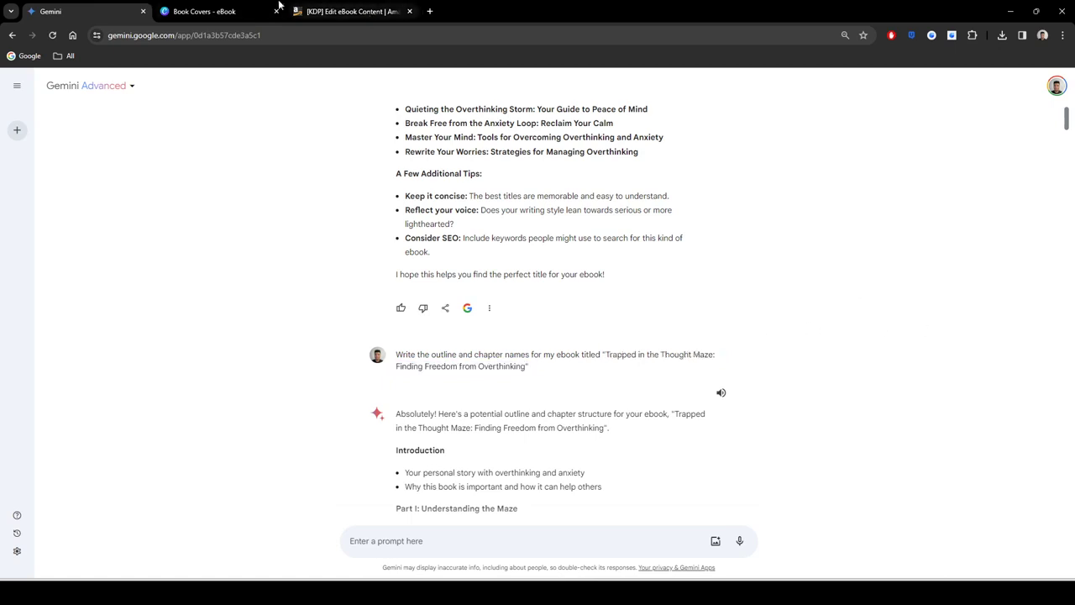
click(331, 6)
Step: In Canva's Magic Media, enter the prompt "make a book cover that has a white background and a maze made of hedges at the bottom of the page"
click(204, 11)
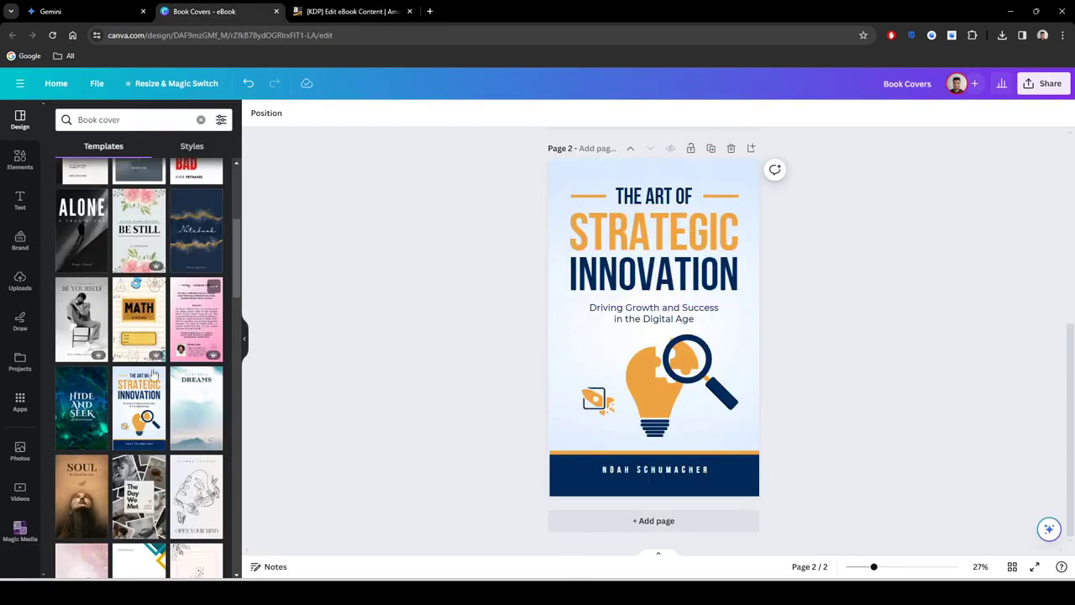
scroll(149, 380, up, 3)
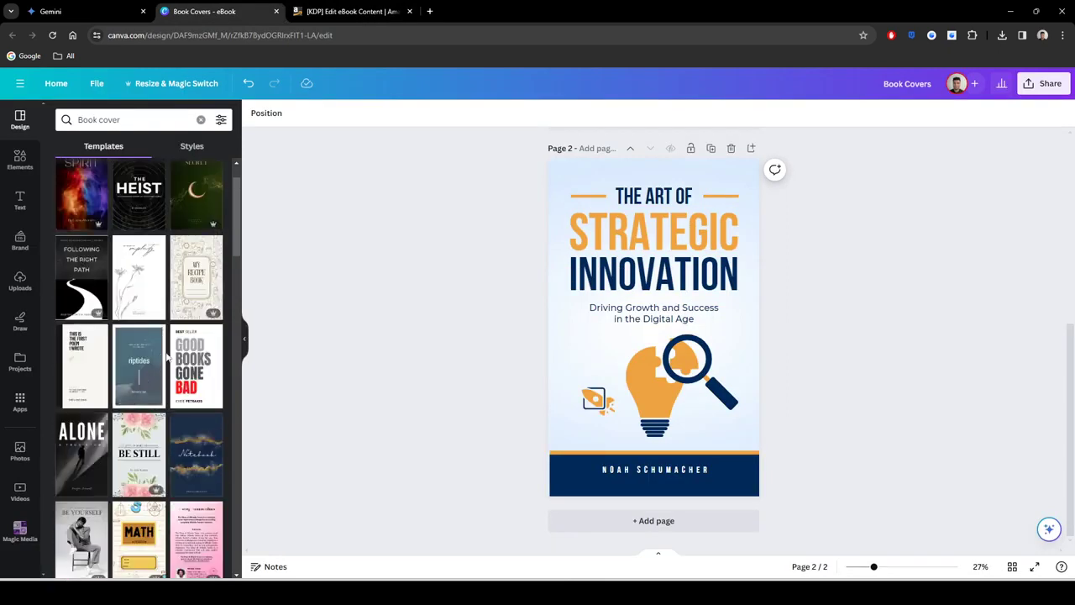
scroll(157, 331, up, 1)
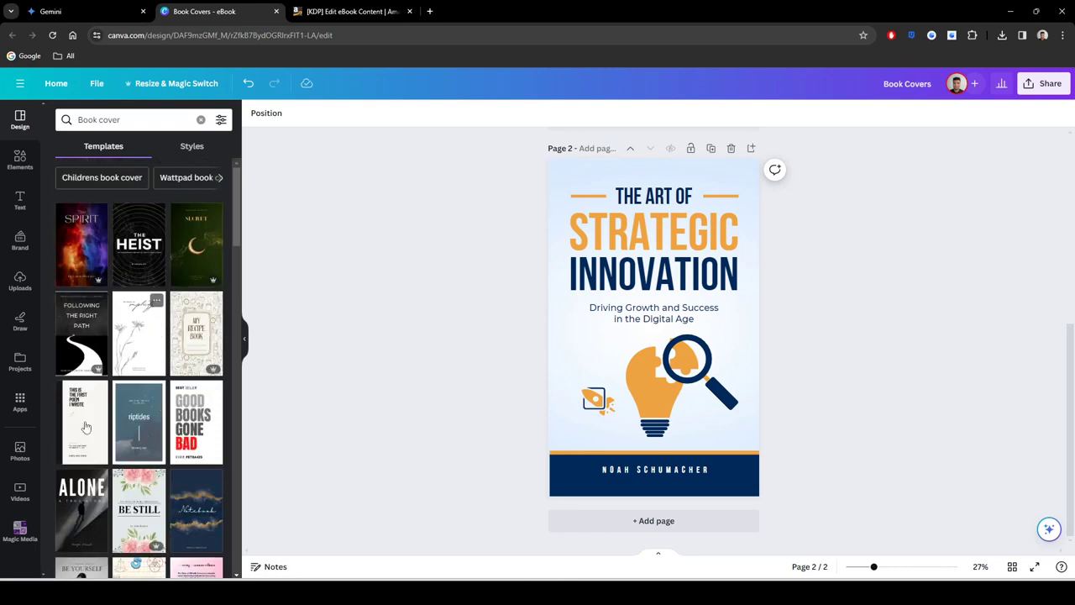
click(20, 530)
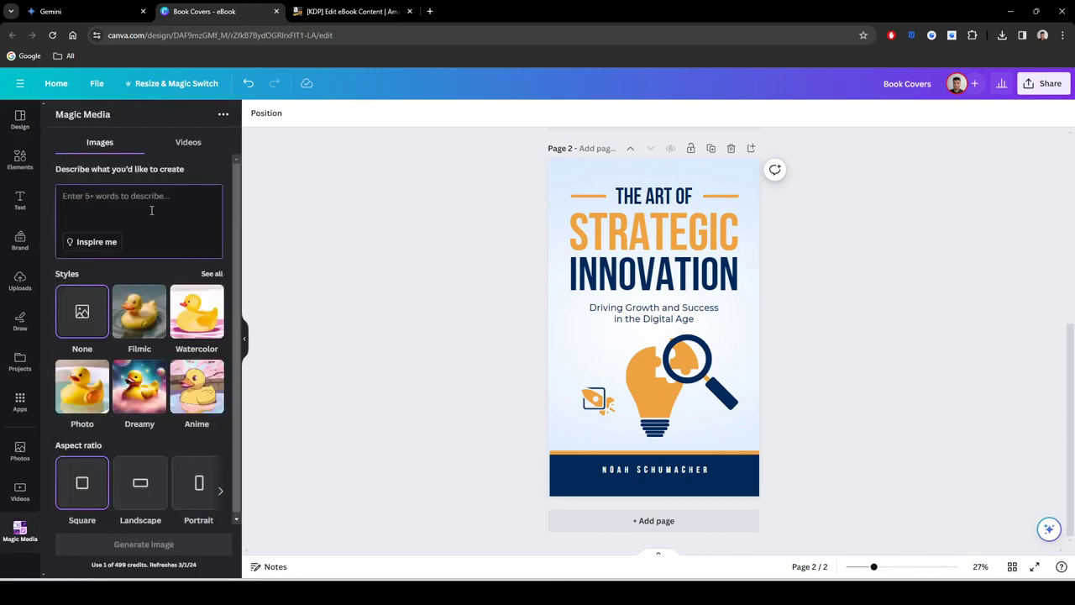
text(make a book cover that's whit)
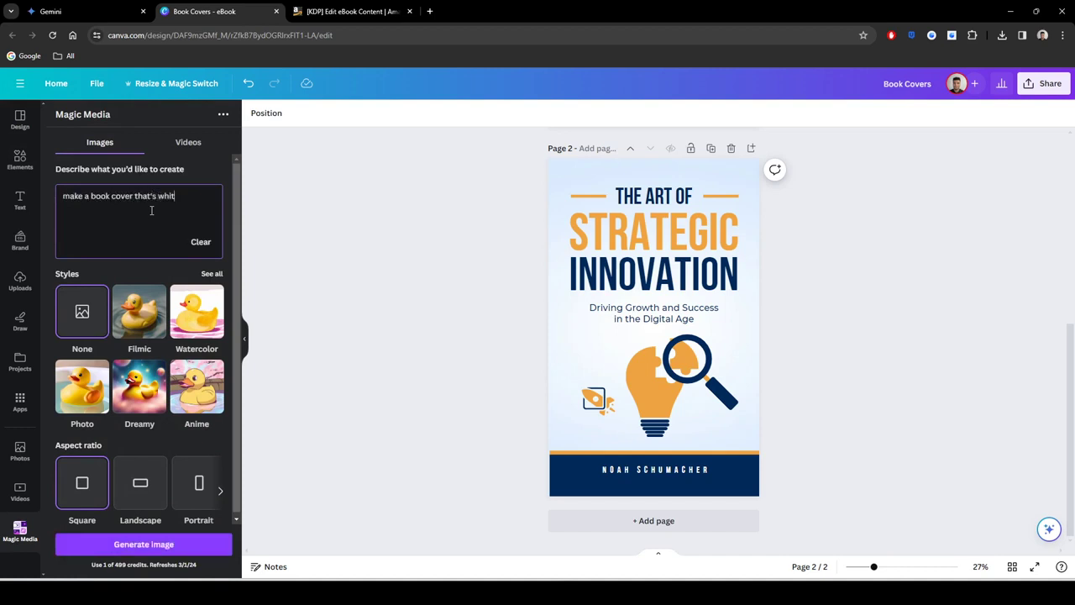
key(BackSpace)
key(BackSpace)
key(BackSpace)
key(BackSpace)
key(BackSpace)
key(BackSpace)
text(has a white backgro)
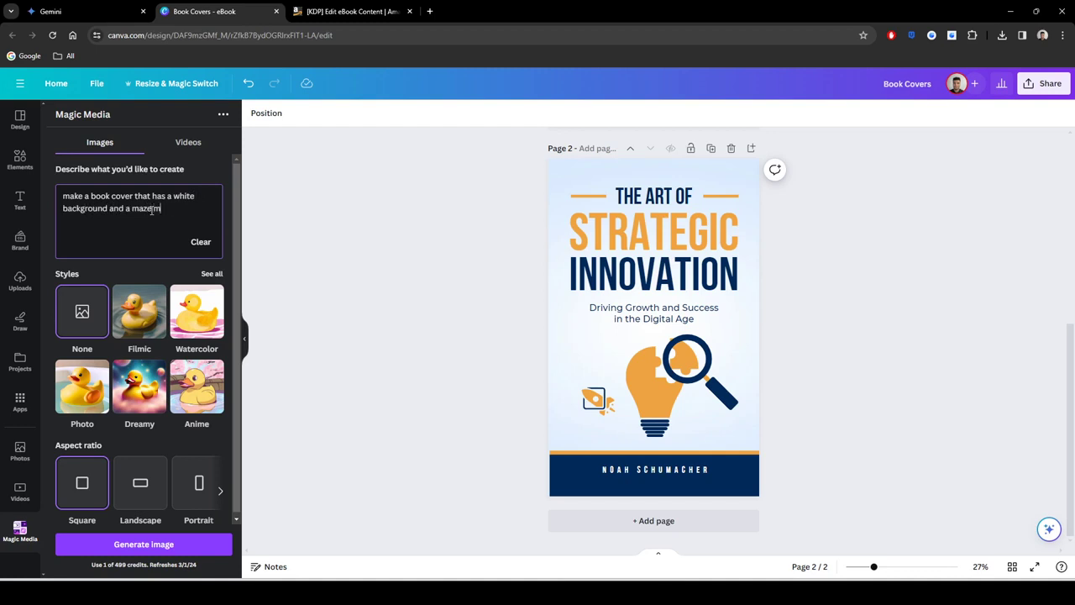
text(und and a maze made of hedges at the bottom of t)
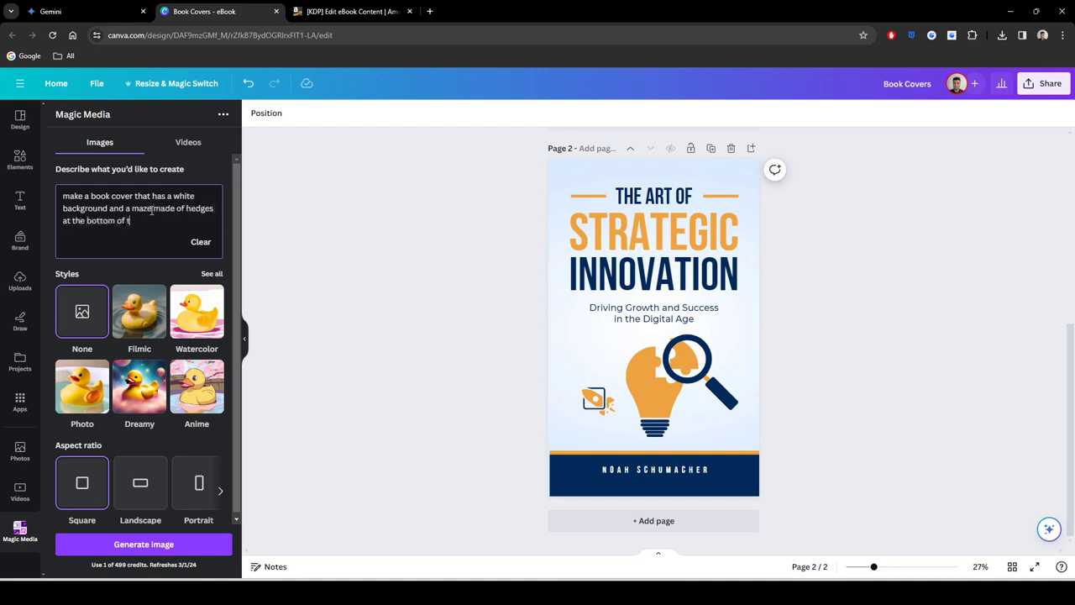
text(her)
text(page)
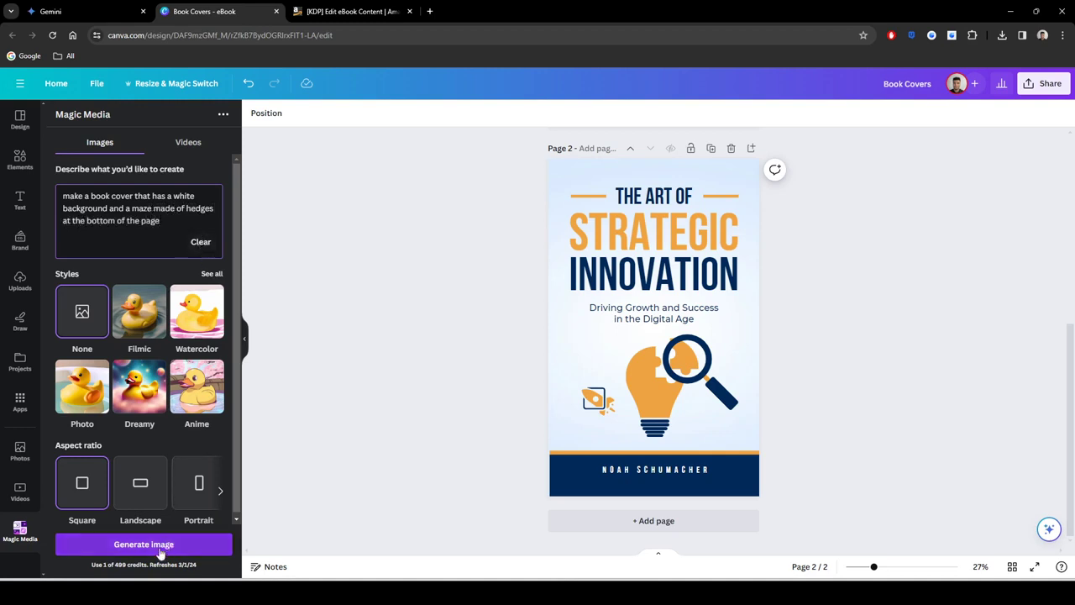
Step: Generate images from the maze prompt in the Portrait aspect ratio with no style
click(196, 489)
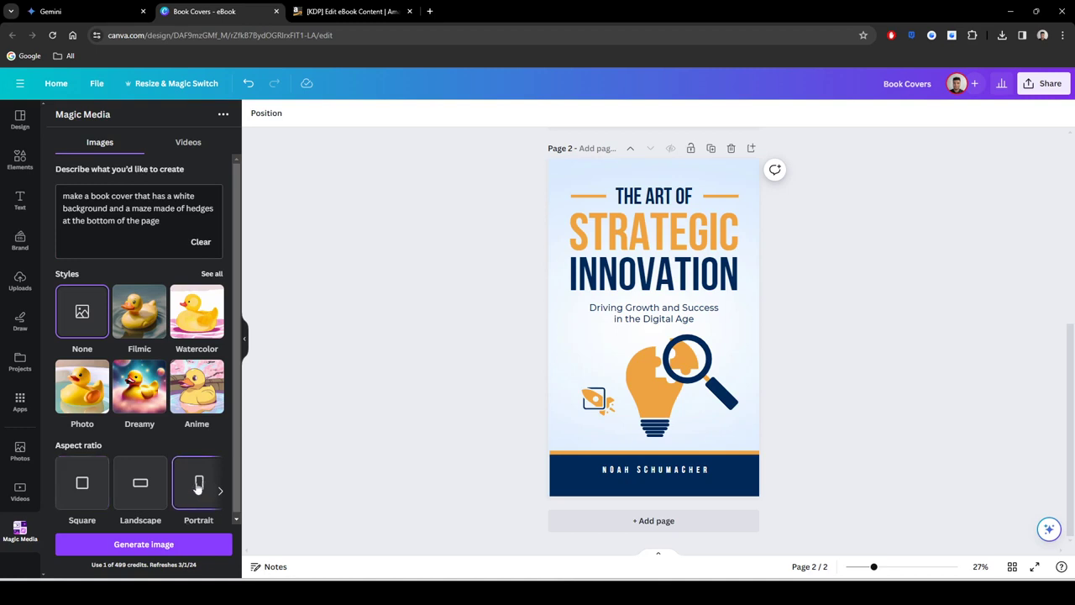
scroll(189, 462, down, 1)
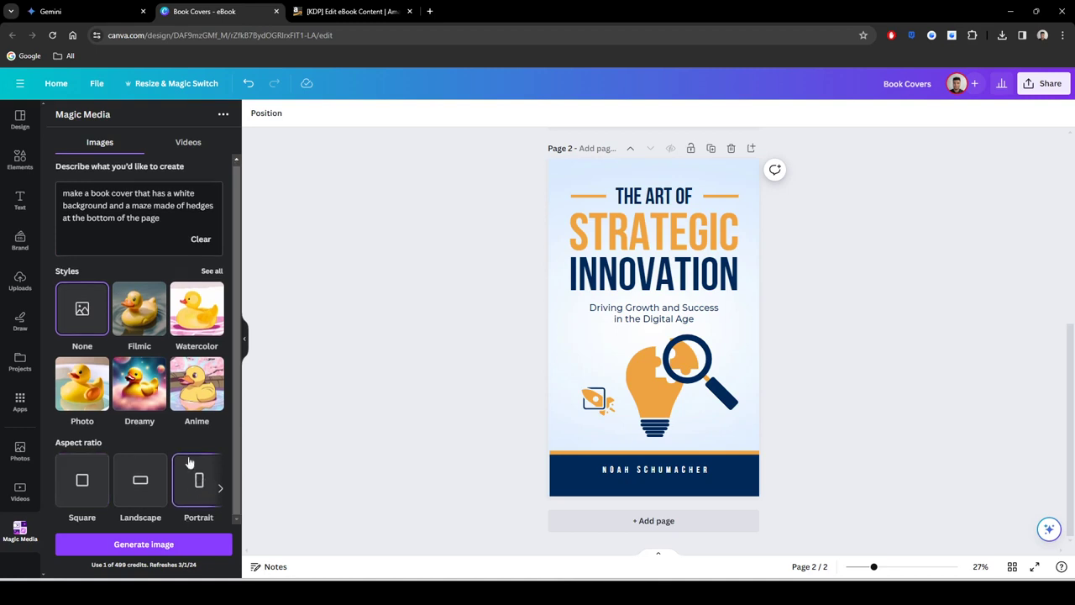
click(165, 545)
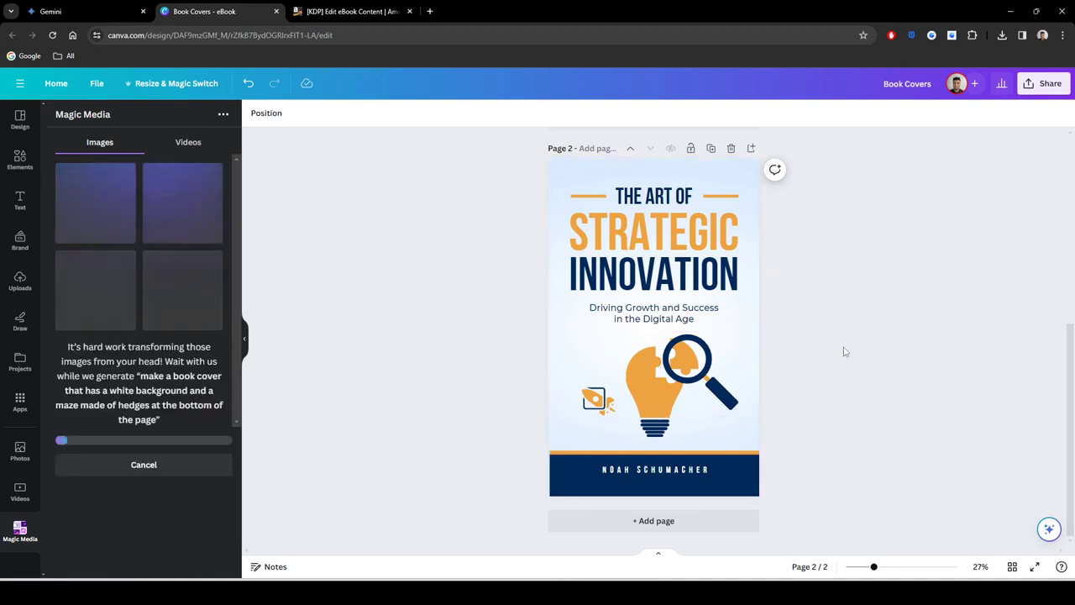
Step: Delete the light bulb, magnifying glass and rocket illustrations from the page 2 cover
click(687, 376)
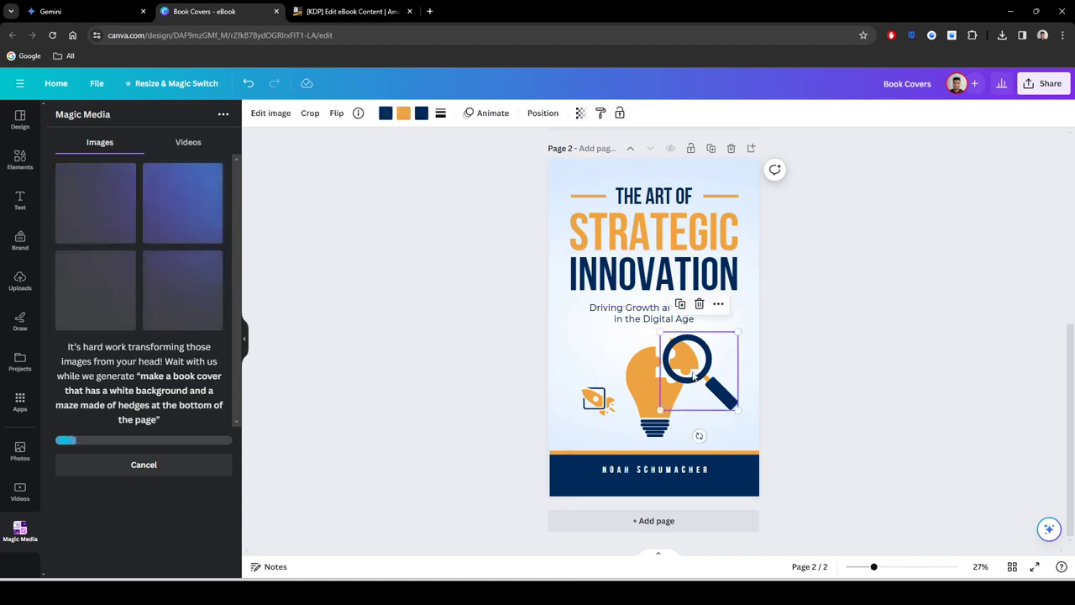
key(Delete)
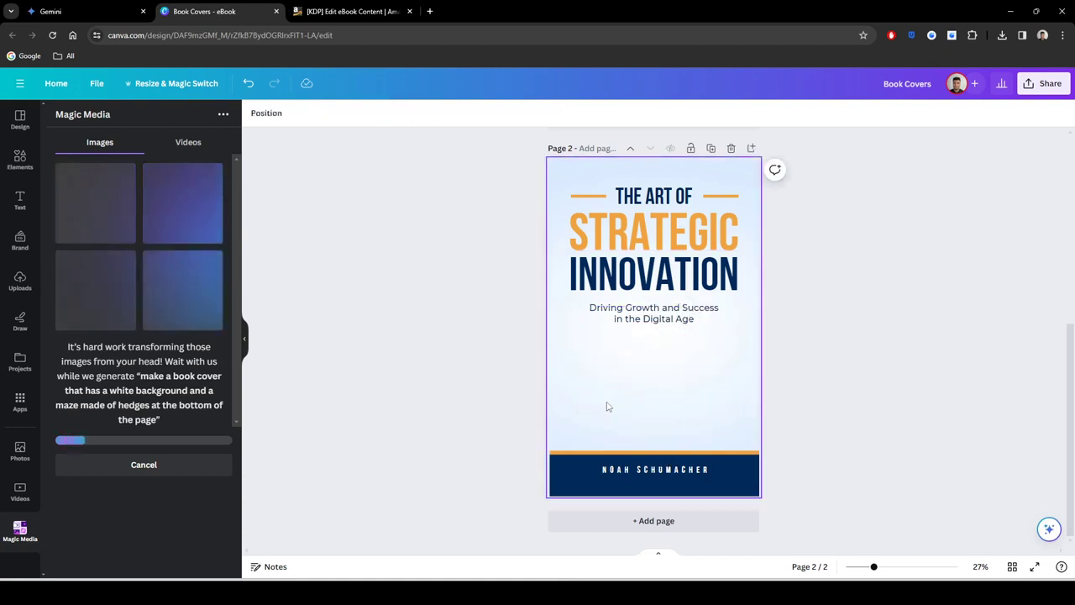
Step: Try the first generated image, with diagonal hedge rows, as the background of the page 2 cover
click(661, 474)
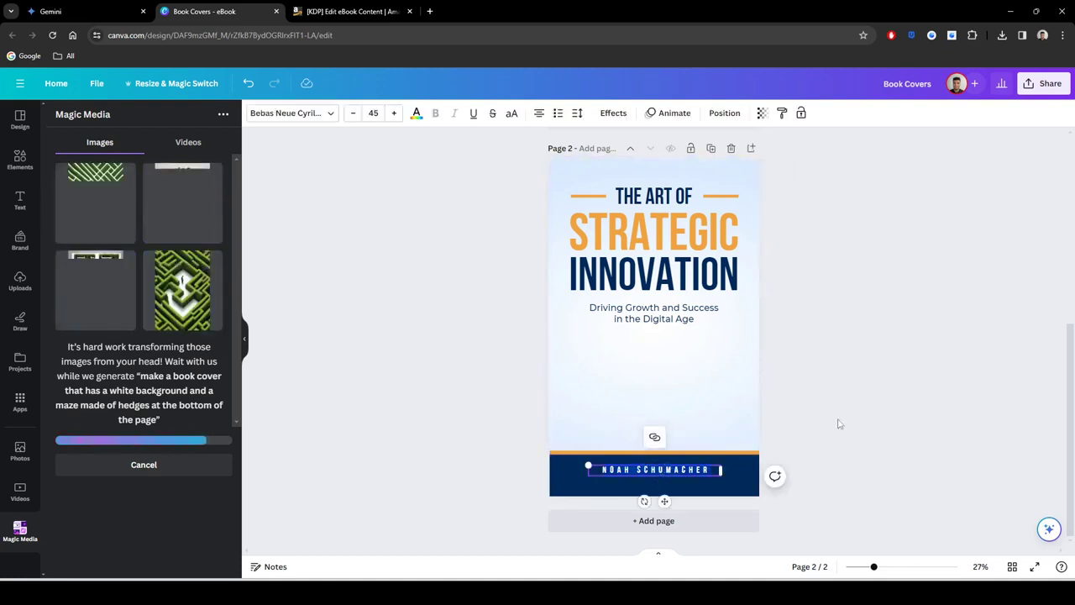
click(791, 431)
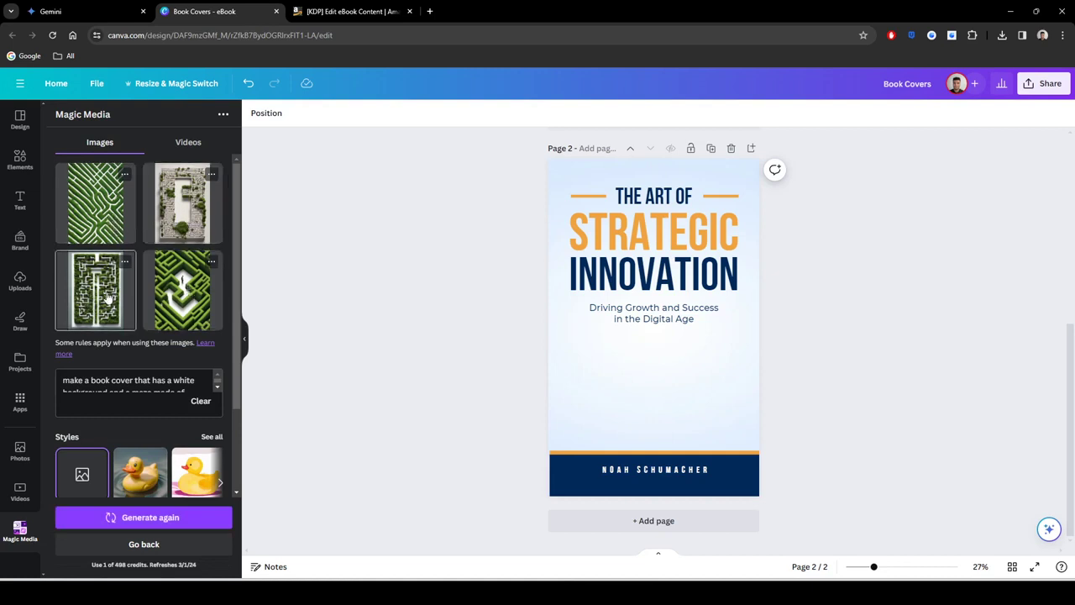
drag(101, 210, 659, 390)
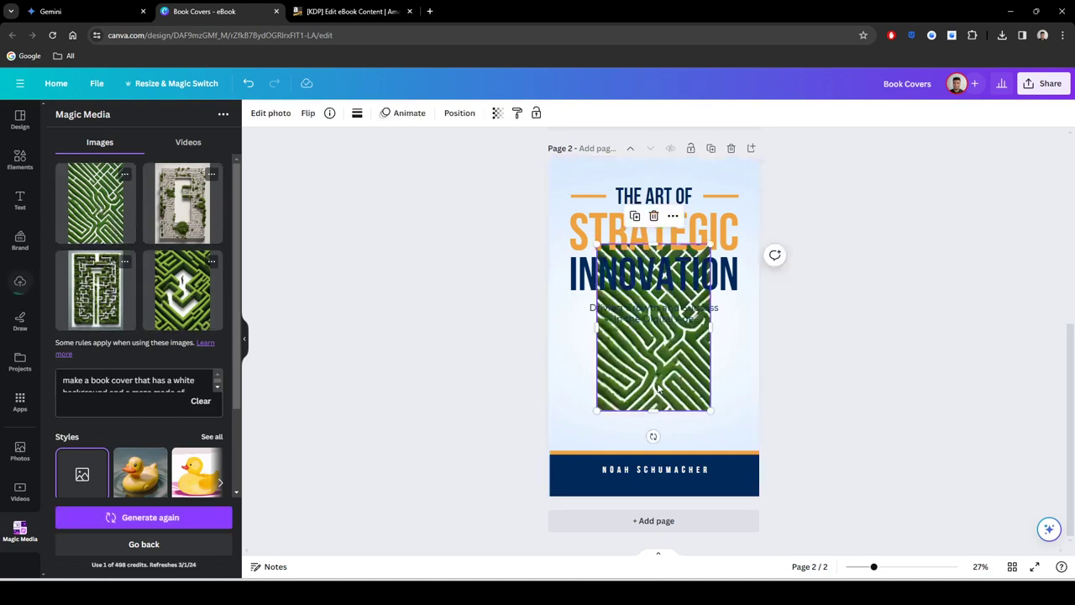
right_click(658, 388)
click(717, 534)
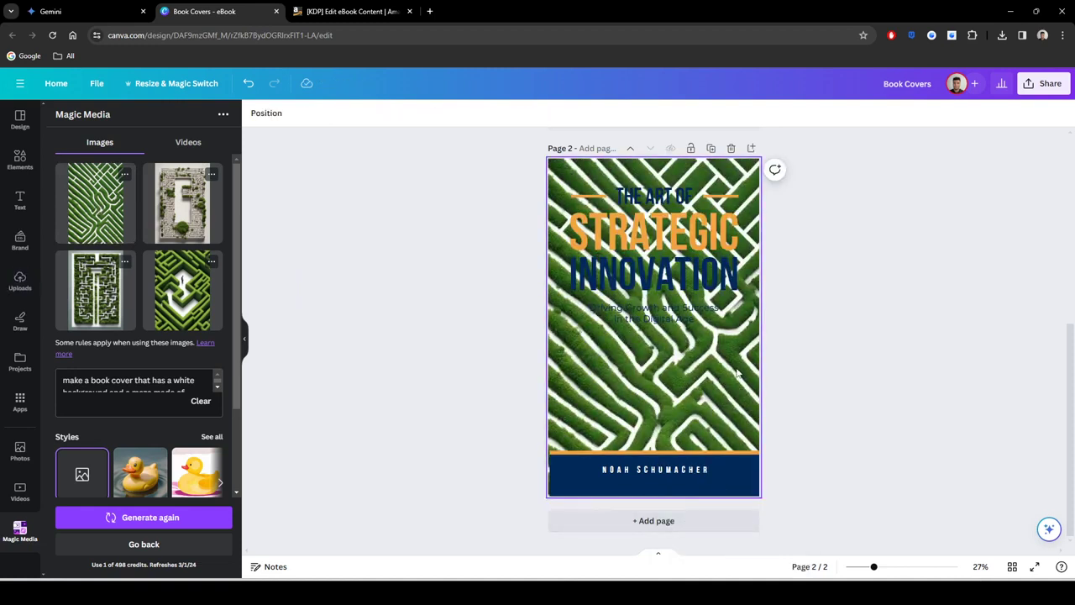
Step: Undo the background replacement and delete the hedge maze image from page 2
key(ctrl+z)
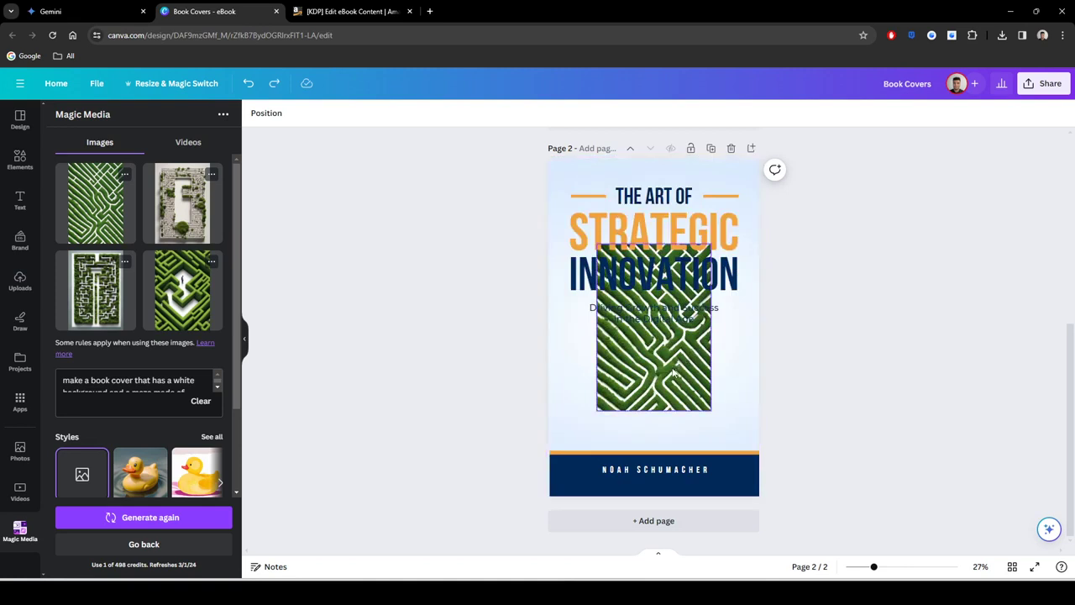
click(672, 377)
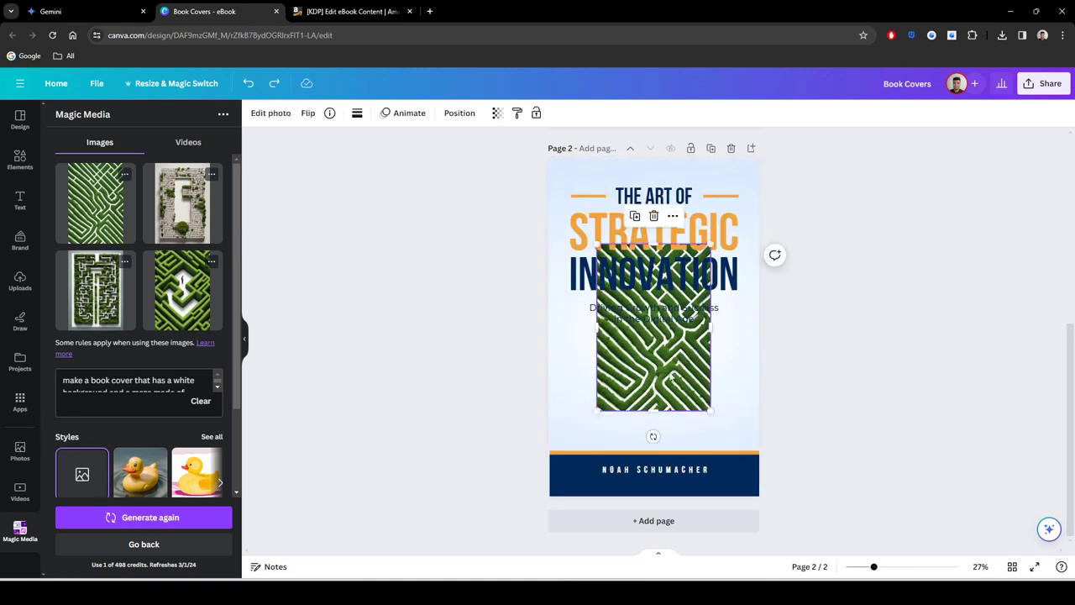
key(Delete)
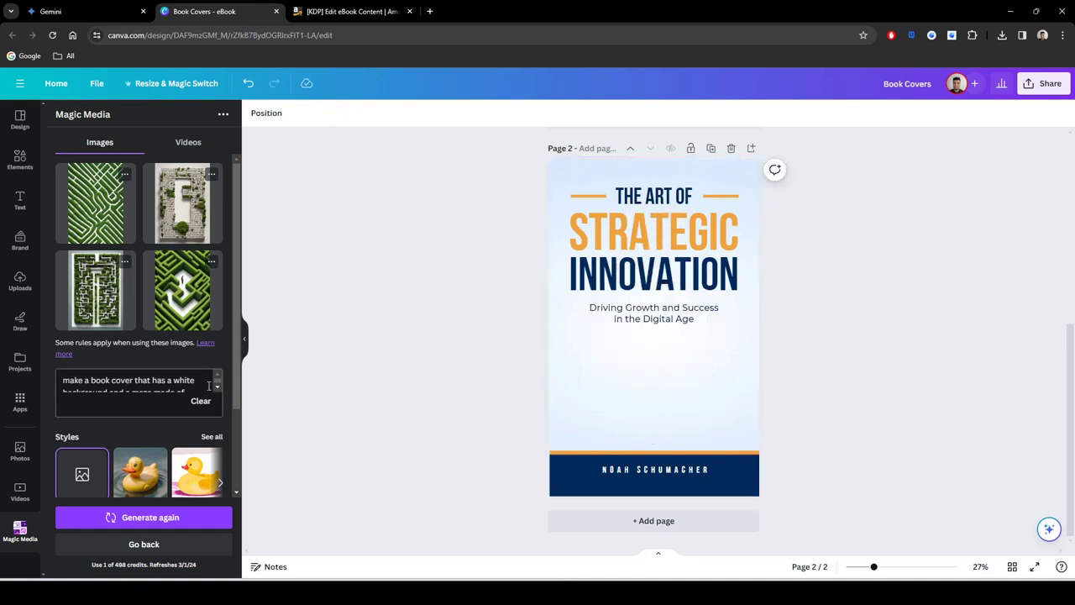
Step: Edit the end of the Magic Media prompt to read "hedges, only in the bottom half of the page"
click(217, 388)
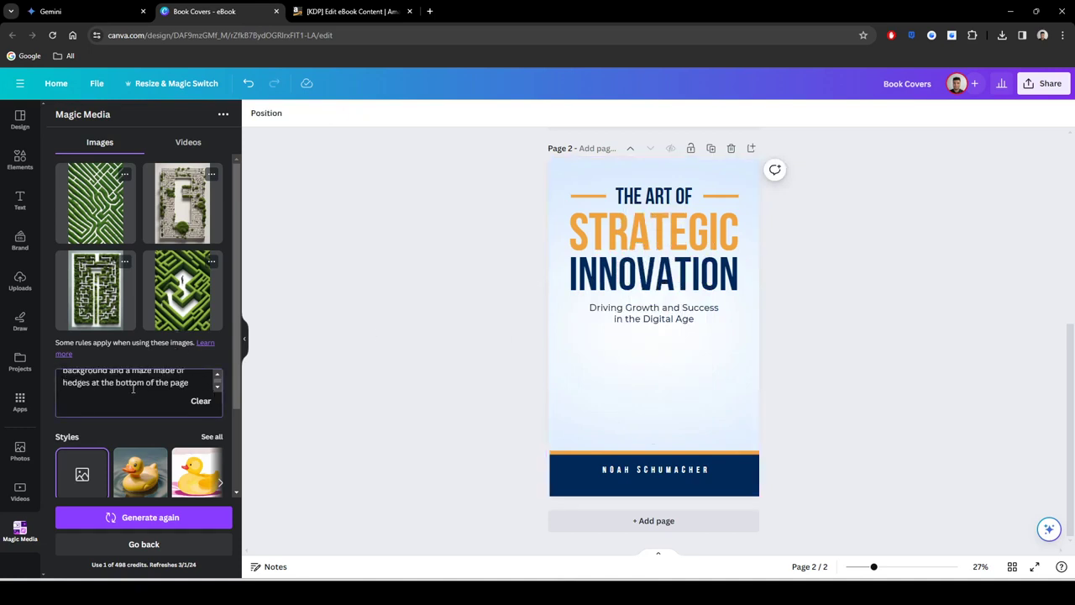
click(217, 377)
click(218, 388)
drag(115, 385, 89, 384)
key(BackSpace)
text(, only)
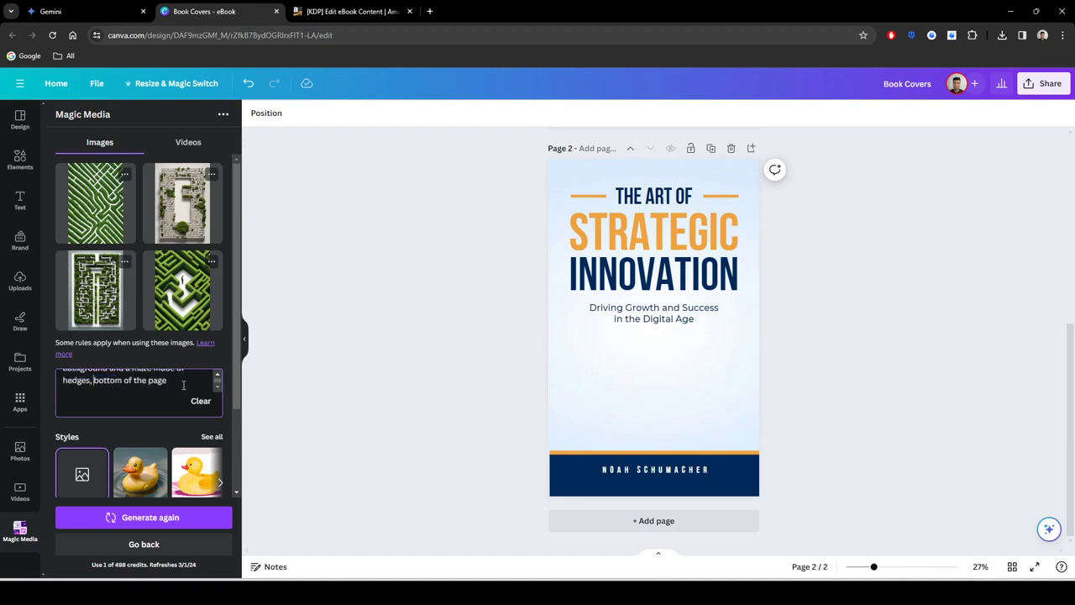
text( in the bottom )
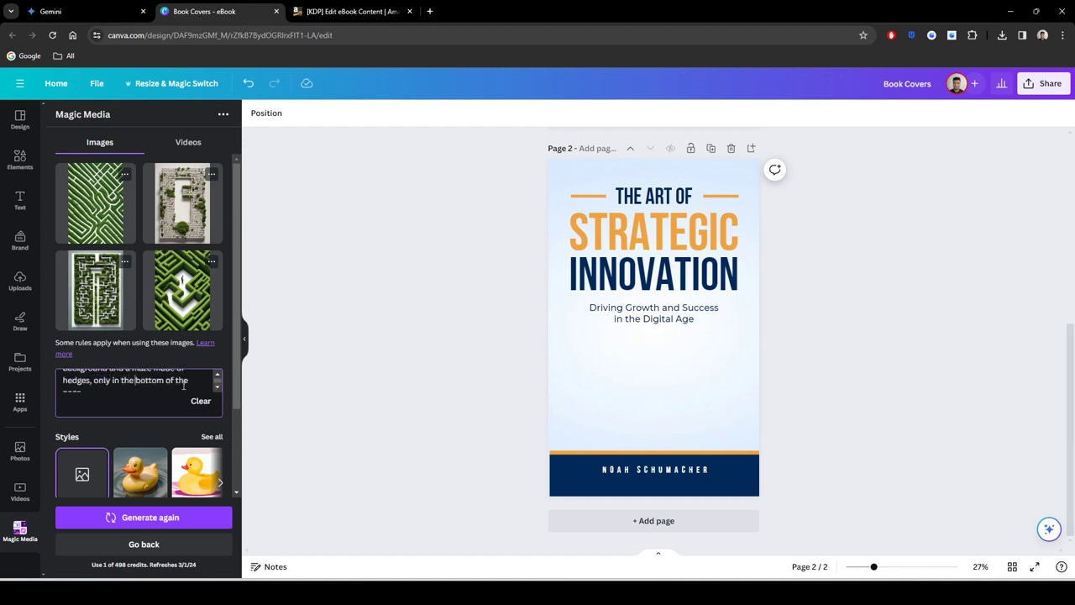
text(half)
Step: Change the prompt's last word to "cover" and generate a new set of images
click(216, 388)
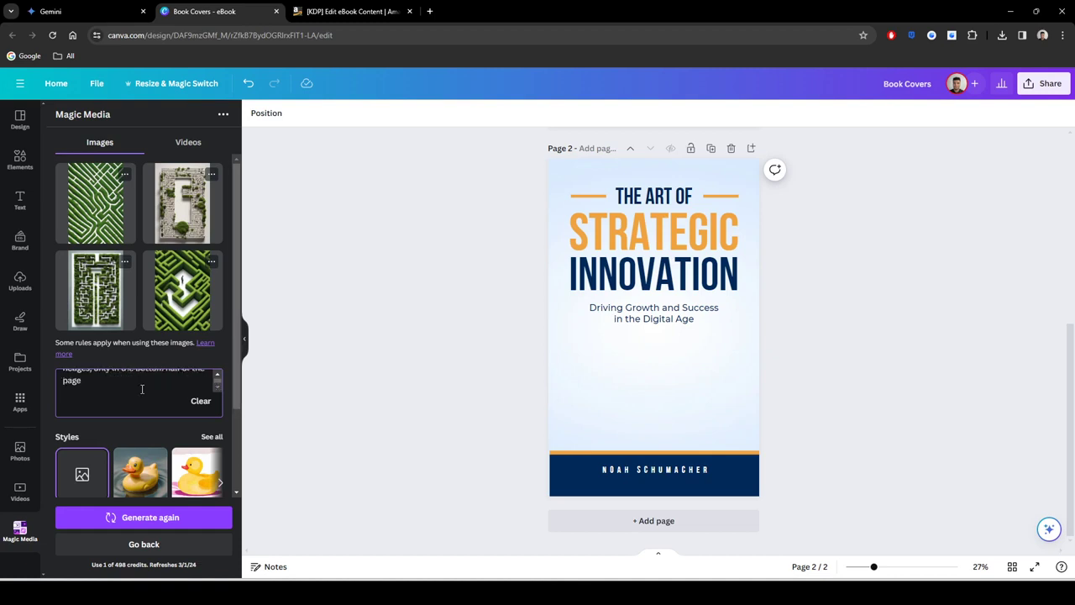
key(BackSpace)
key(BackSpace)
text(cove)
scroll(143, 385, up, 5)
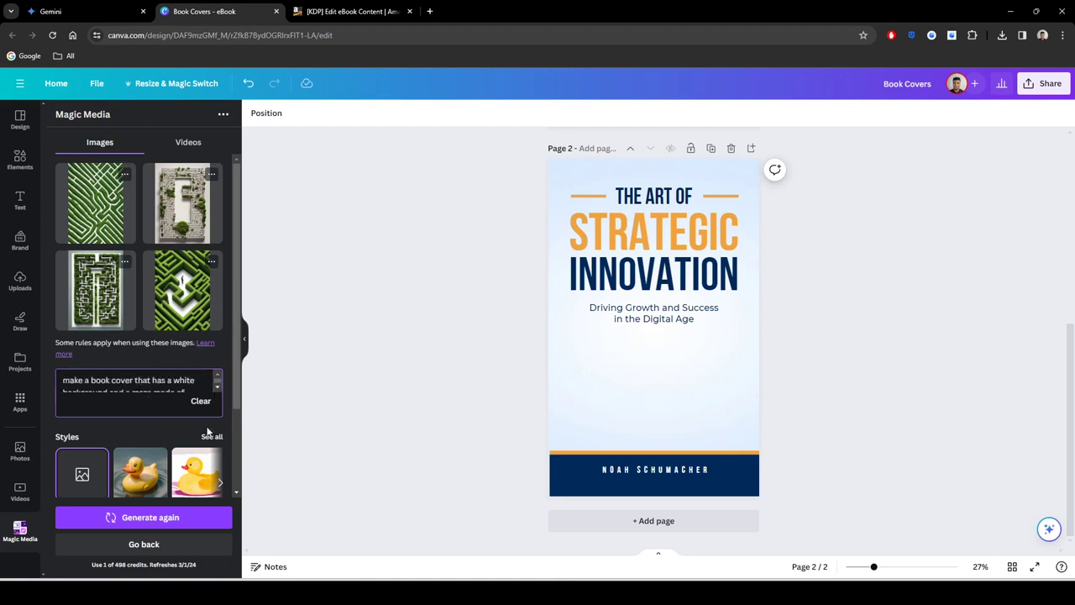
click(166, 518)
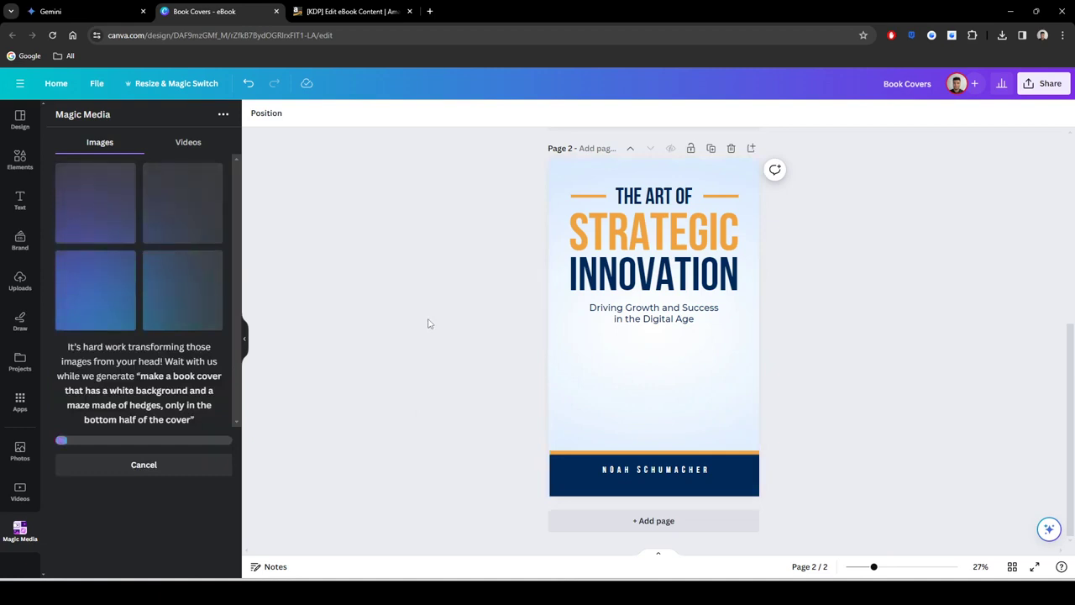
Step: Delete the "INNOVATION" text and replace "STRATEGIC" with the copied title "Trapped in the Thought Maze: Finding Freedom from Overthinking"
click(695, 238)
click(695, 238)
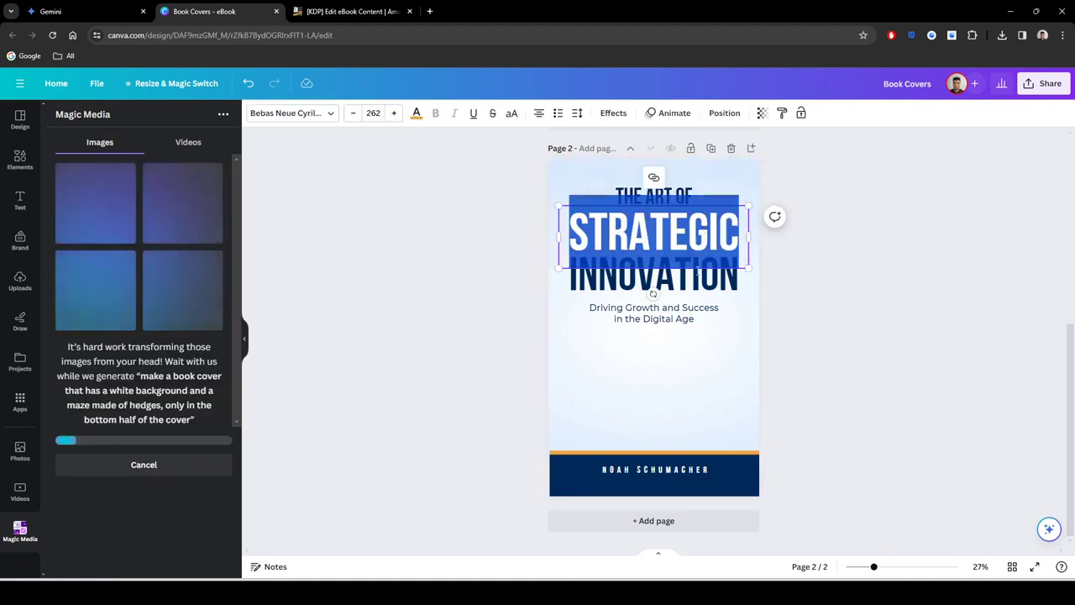
click(709, 281)
key(Delete)
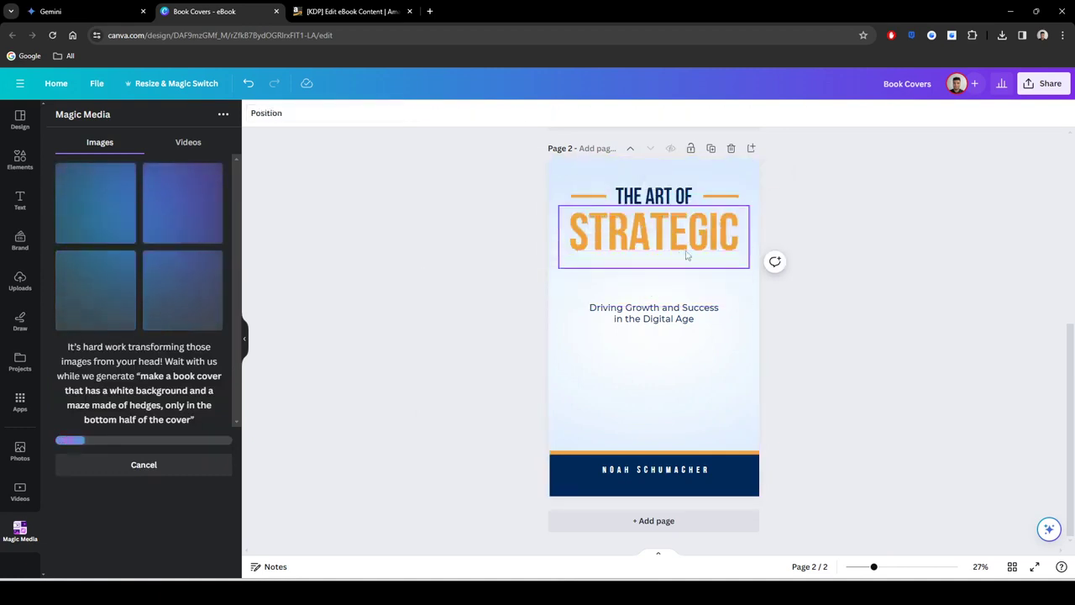
click(691, 239)
click(692, 239)
key(ctrl+v)
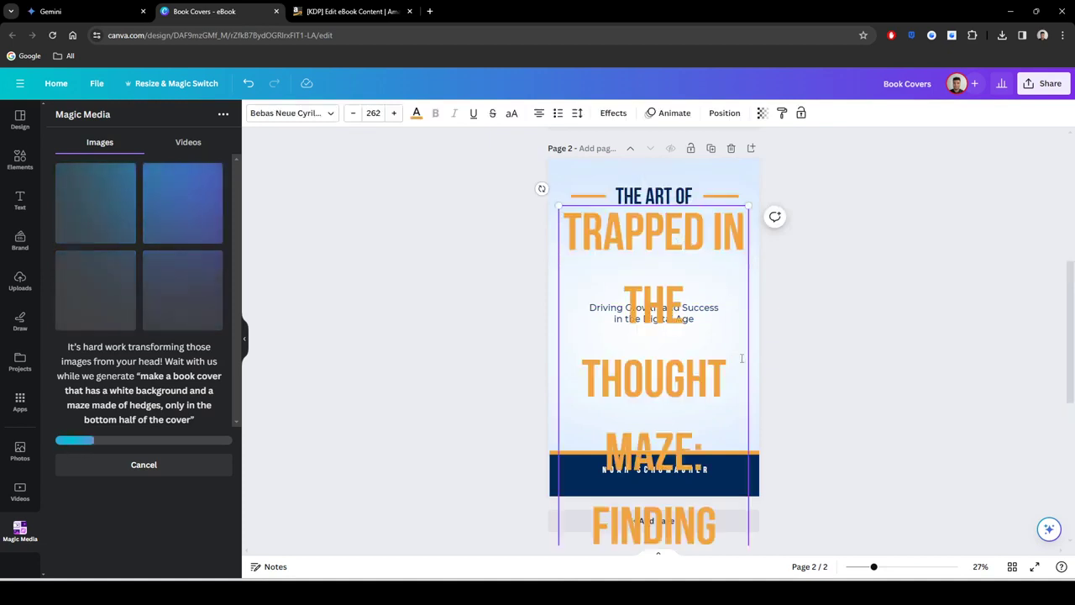
Step: Scale the title text to size 109, place it under "THE ART OF" and widen its box to span three lines
drag(747, 205, 704, 373)
click(918, 320)
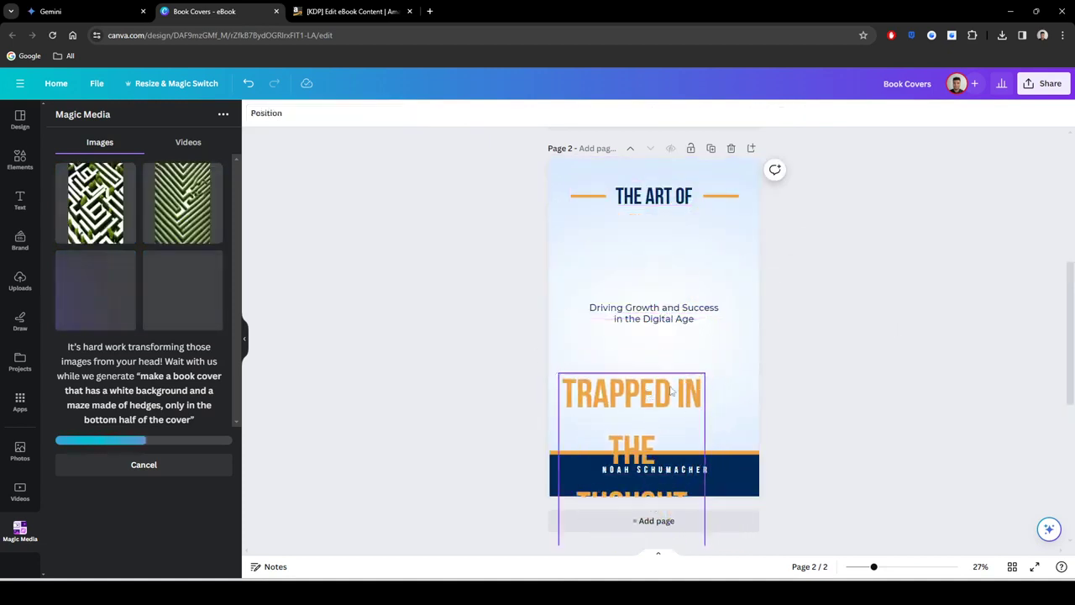
drag(661, 426, 661, 266)
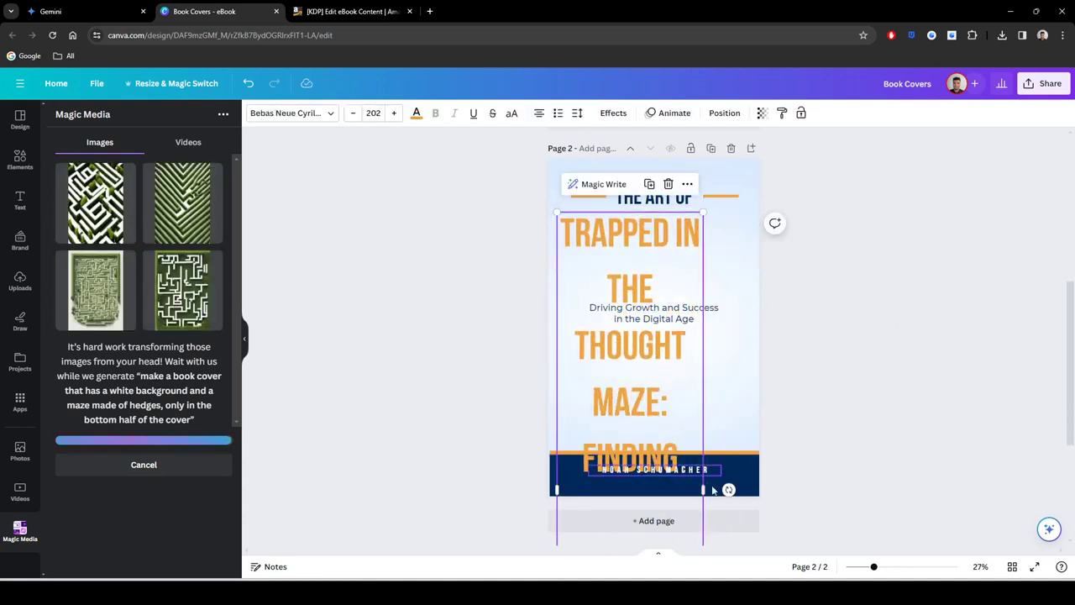
drag(705, 492, 760, 491)
drag(758, 211, 648, 355)
drag(625, 401, 634, 242)
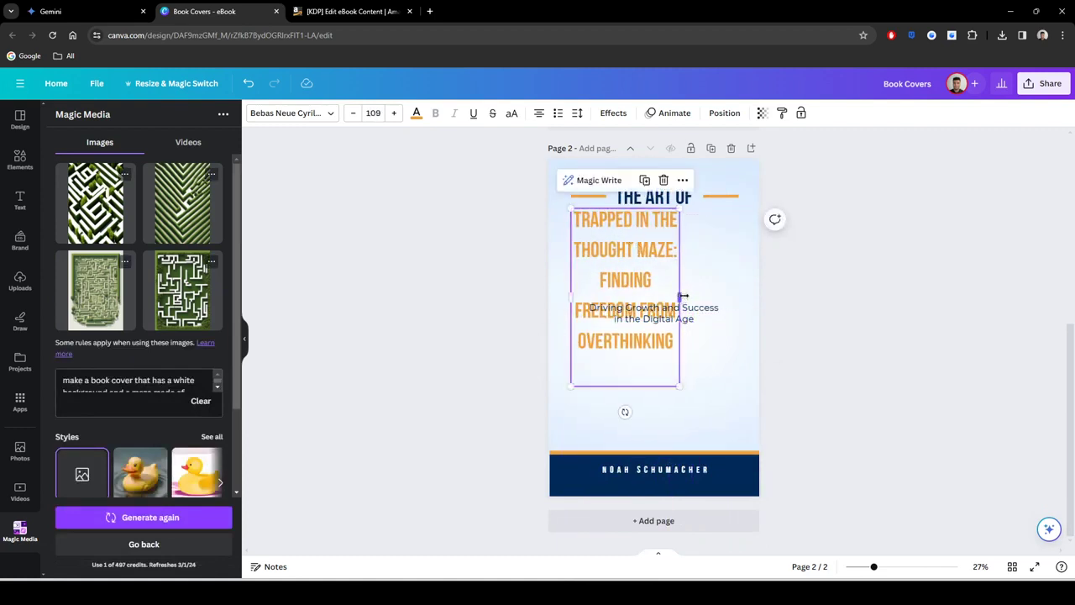
drag(683, 296, 740, 298)
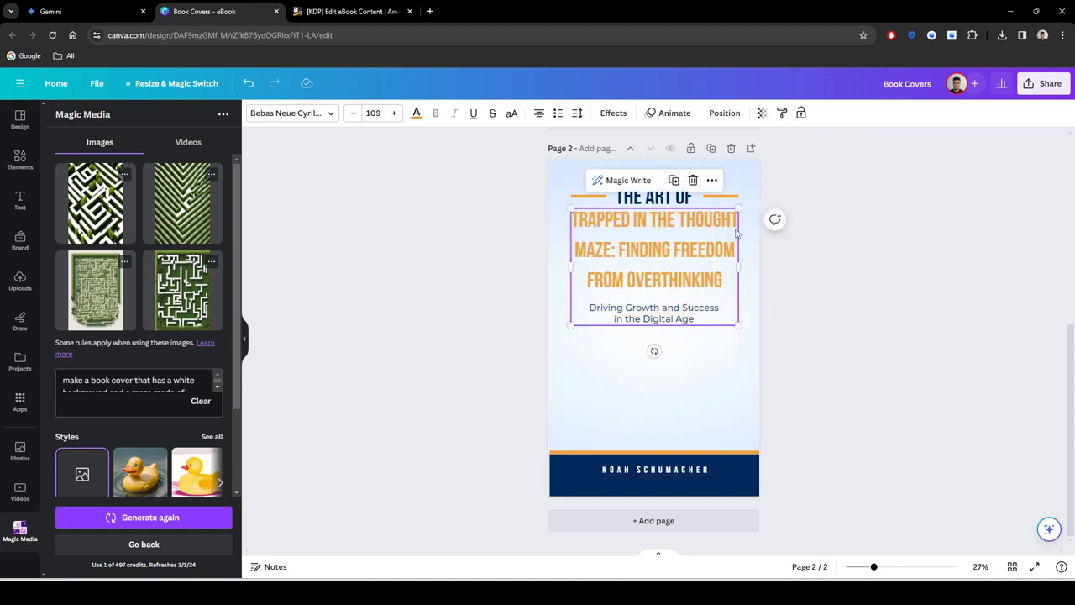
click(876, 240)
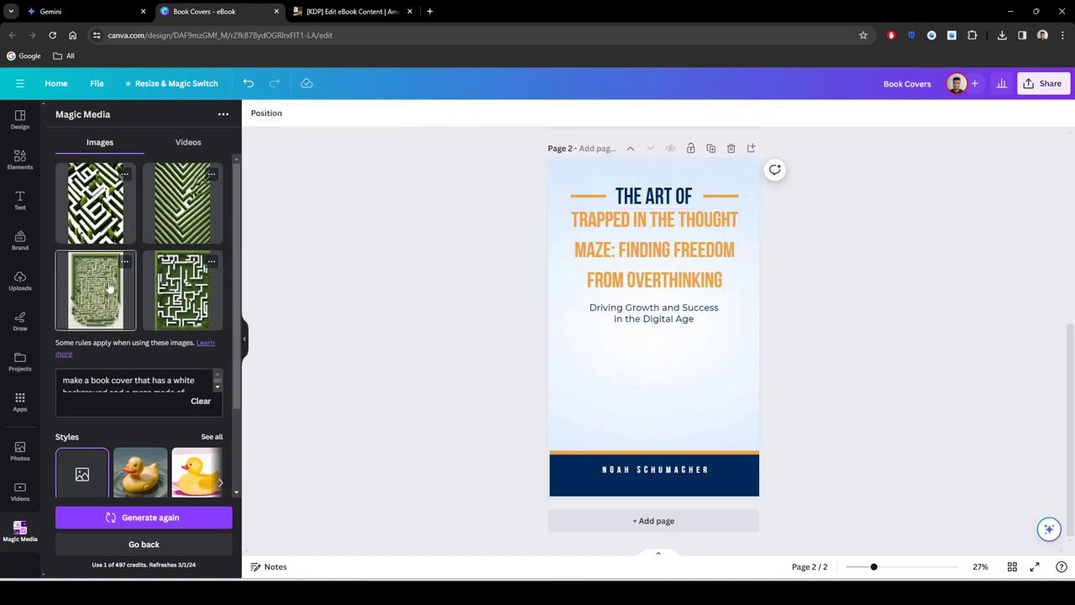
Step: Clear the Magic Media prompt and go back to the empty image generation form
drag(216, 383, 217, 392)
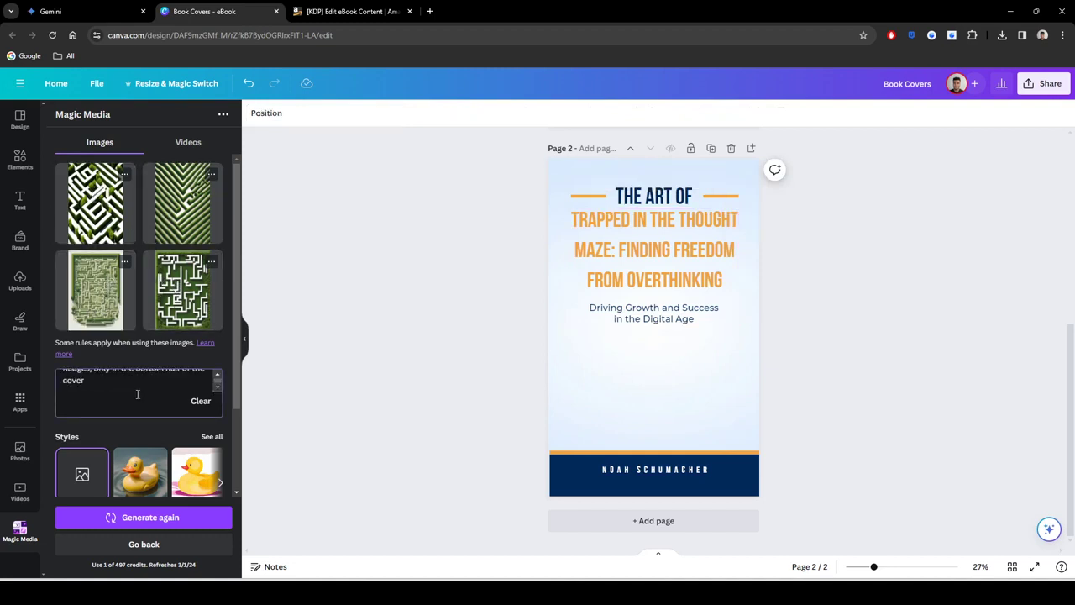
scroll(134, 432, down, 3)
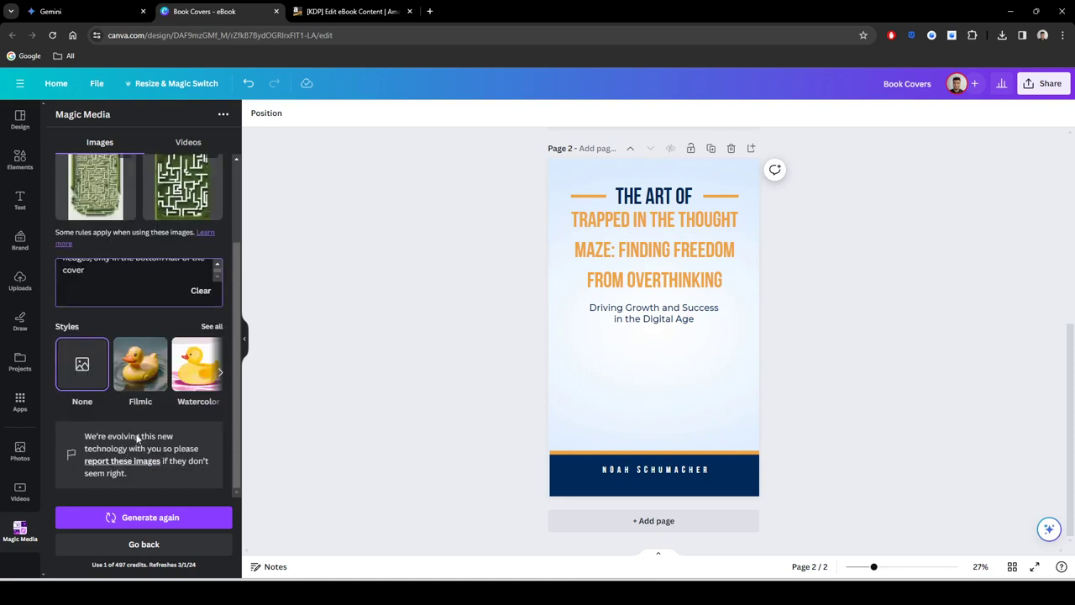
click(201, 291)
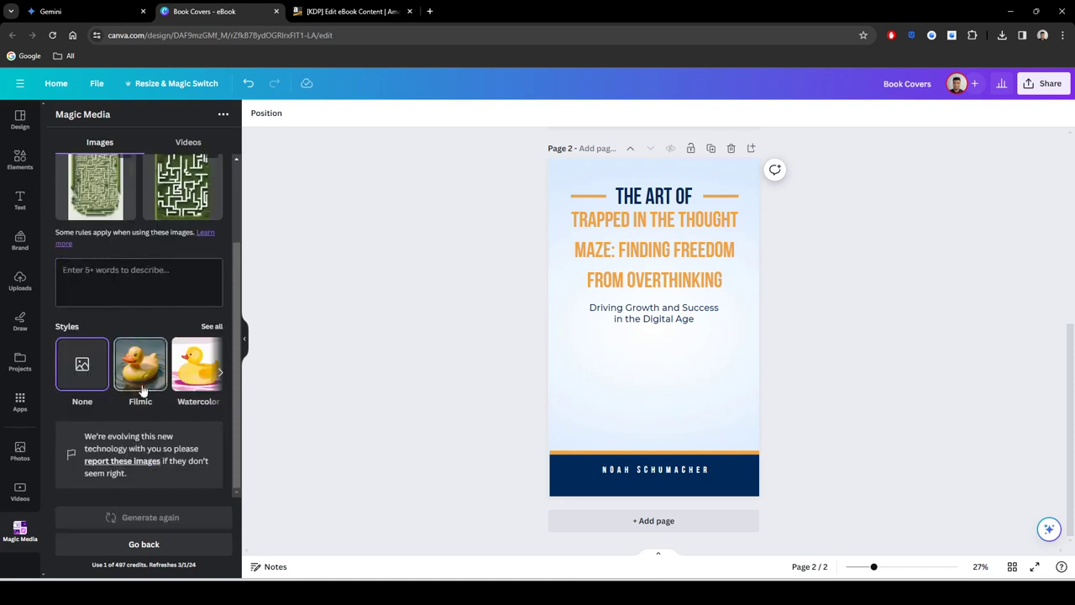
scroll(142, 388, up, 3)
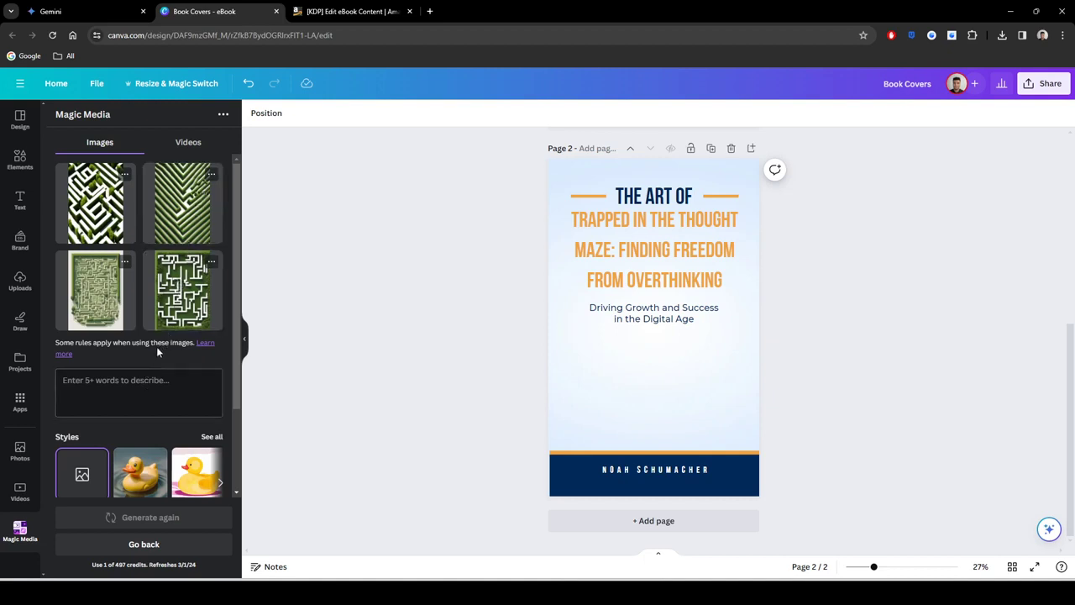
scroll(149, 346, down, 3)
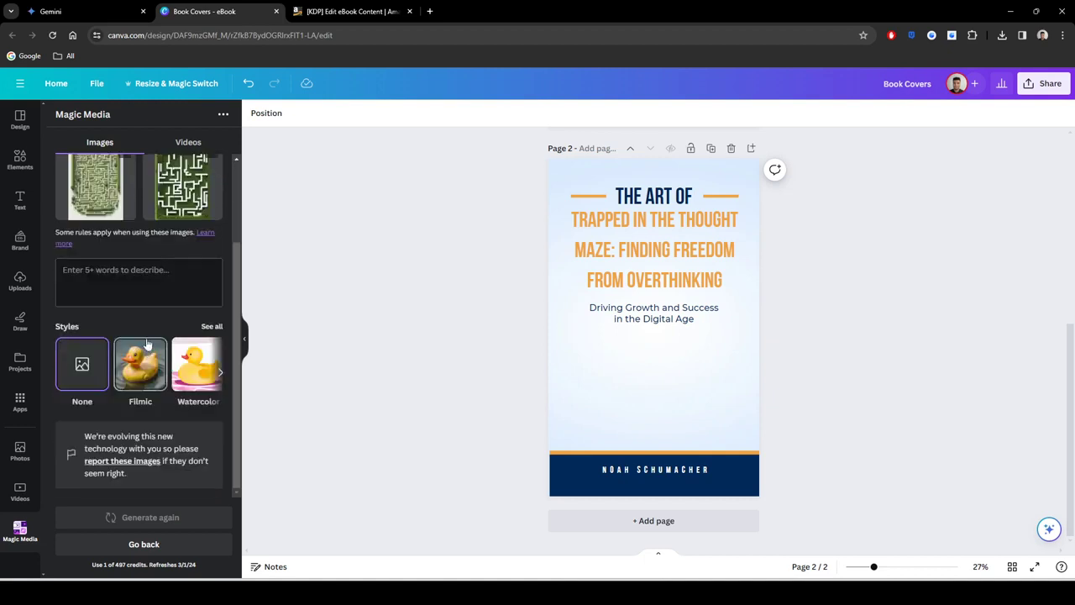
scroll(147, 345, up, 3)
click(147, 544)
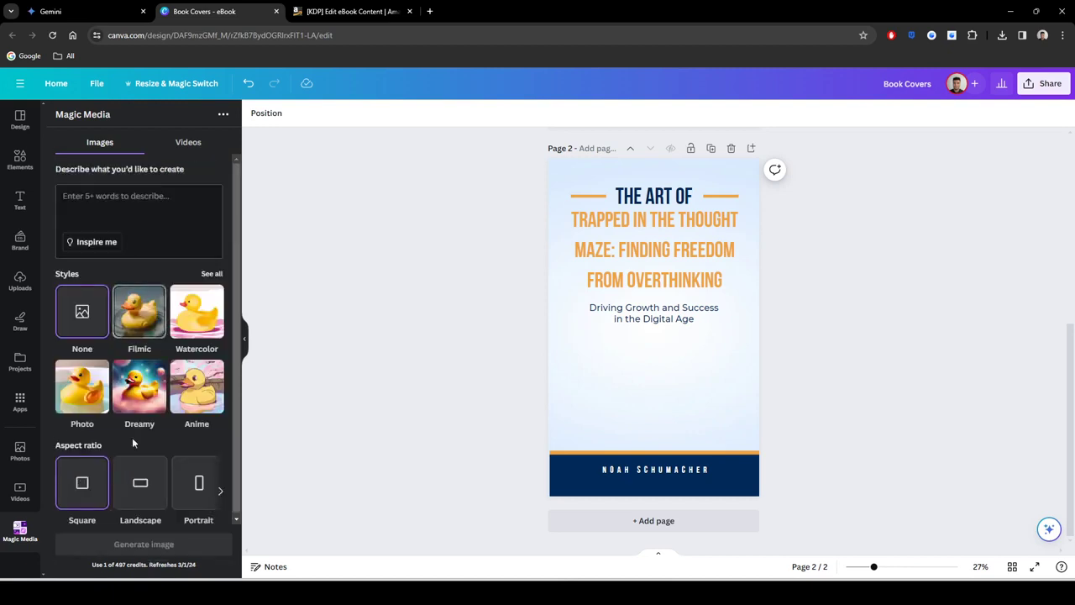
click(139, 206)
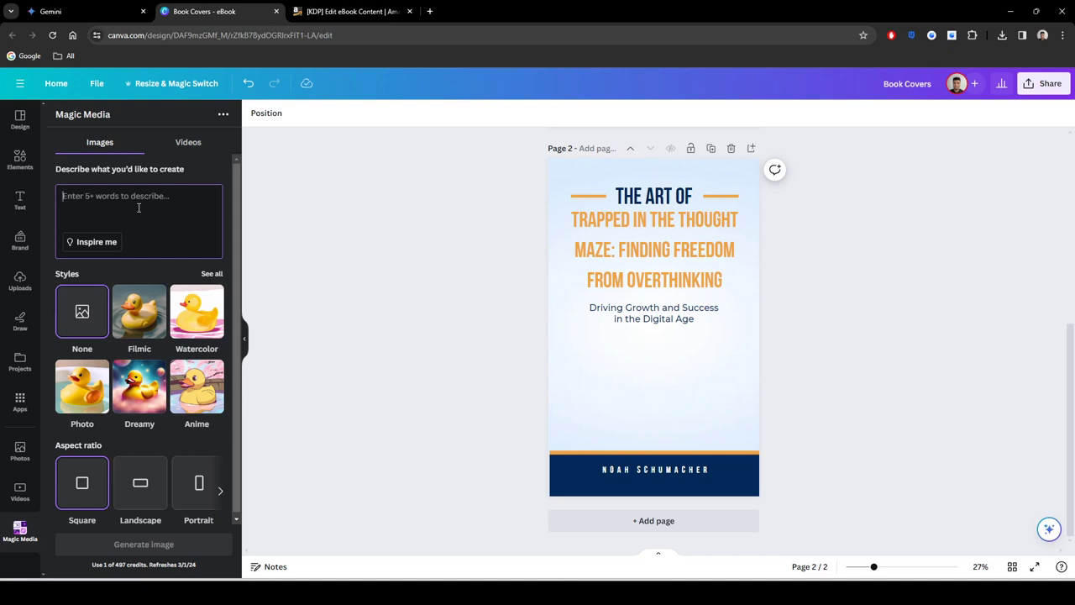
Step: Search Canva's elements for "maze" and show all matching photos
click(19, 158)
click(147, 120)
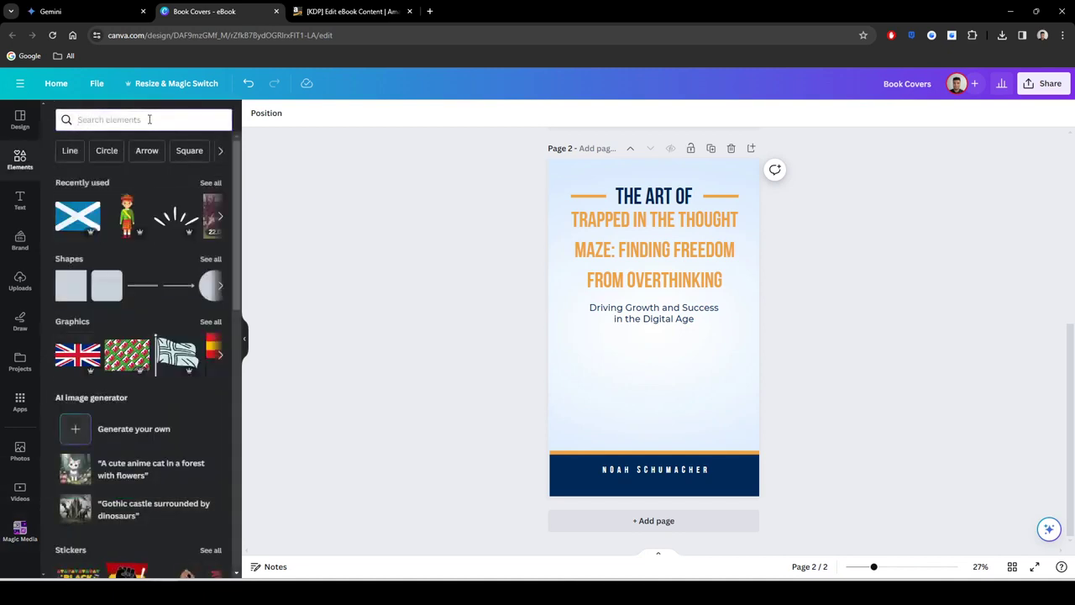
text(maze)
key(Return)
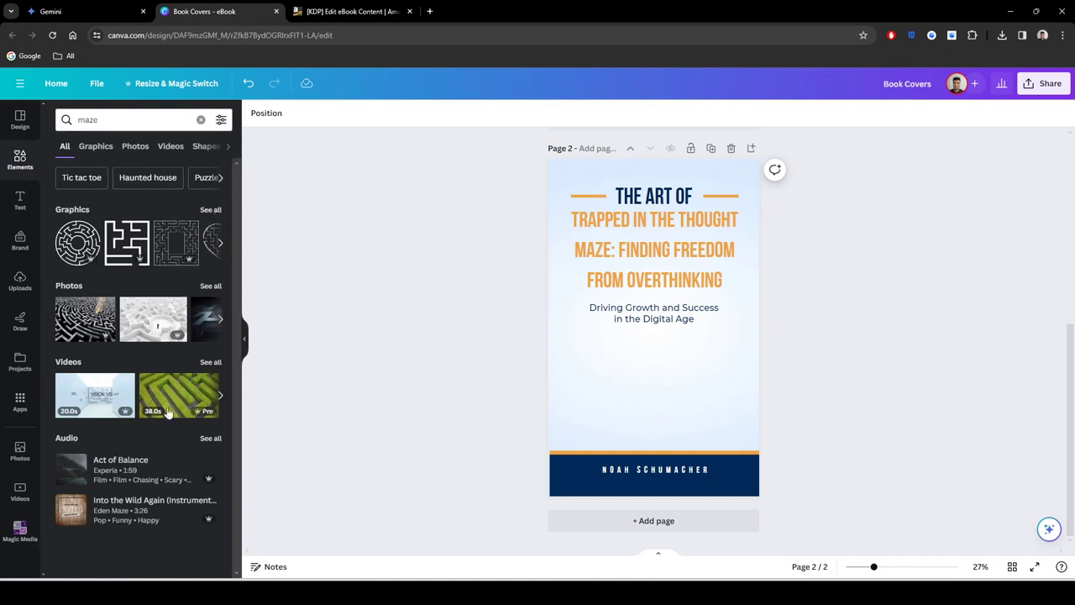
click(209, 287)
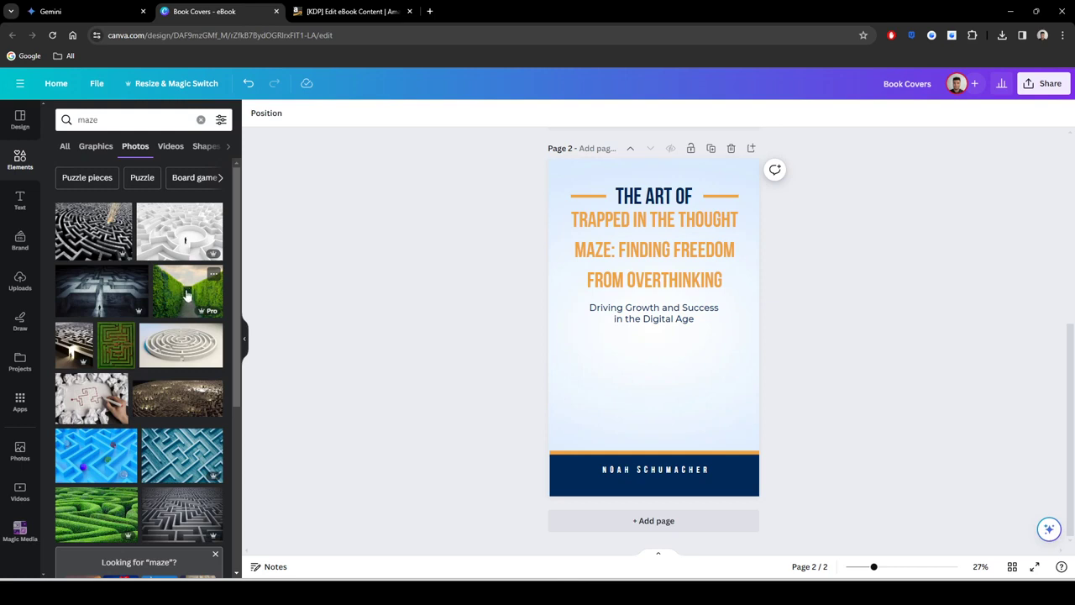
Step: Add the photo of a man facing a bright maze opening to page 2 and set it as the background
scroll(186, 296, down, 5)
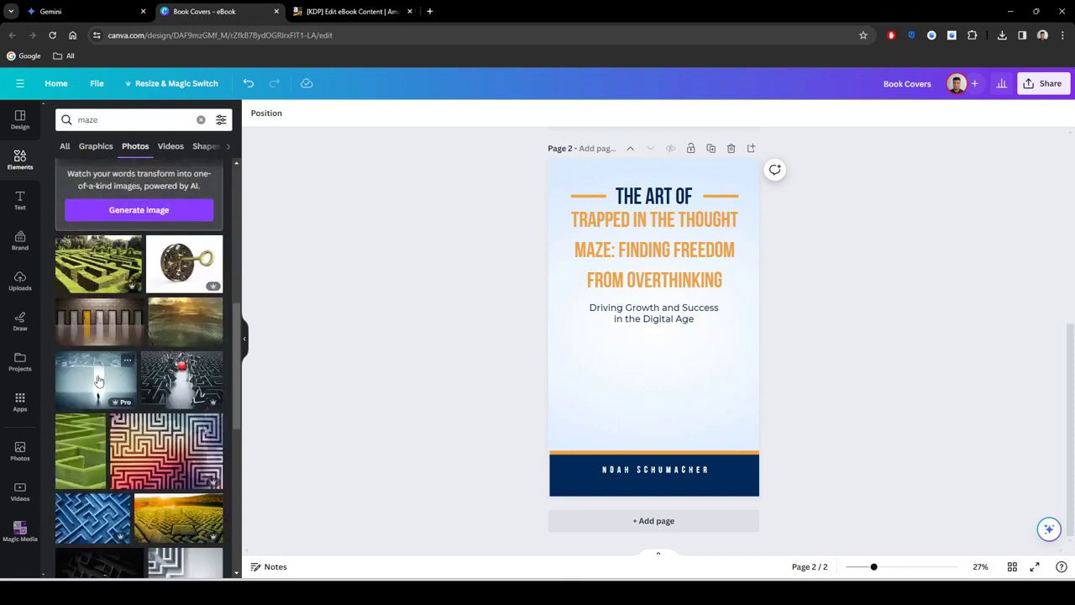
click(98, 380)
right_click(665, 363)
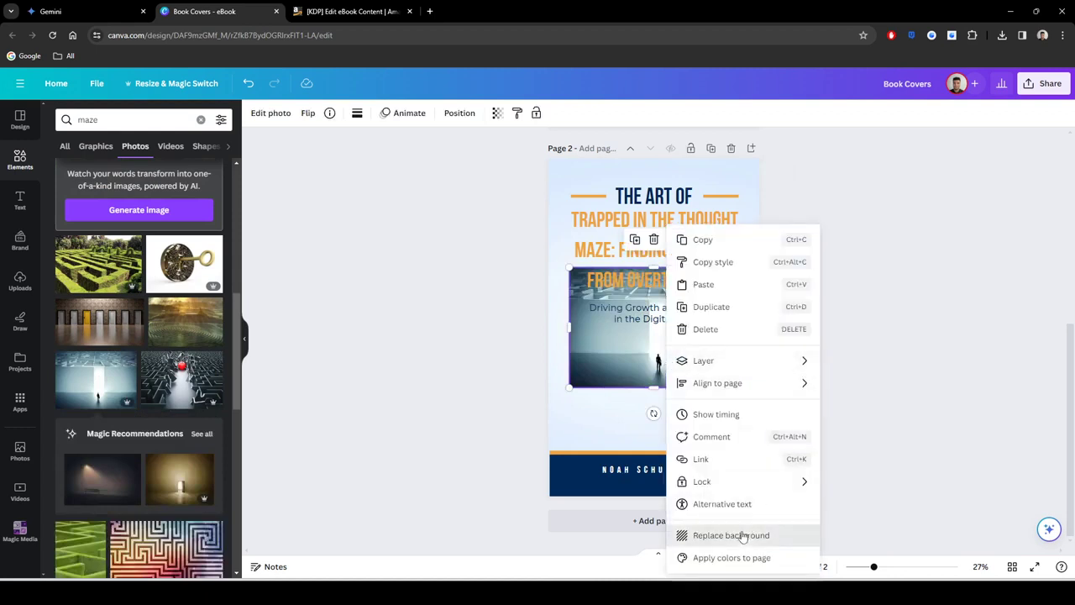
click(743, 536)
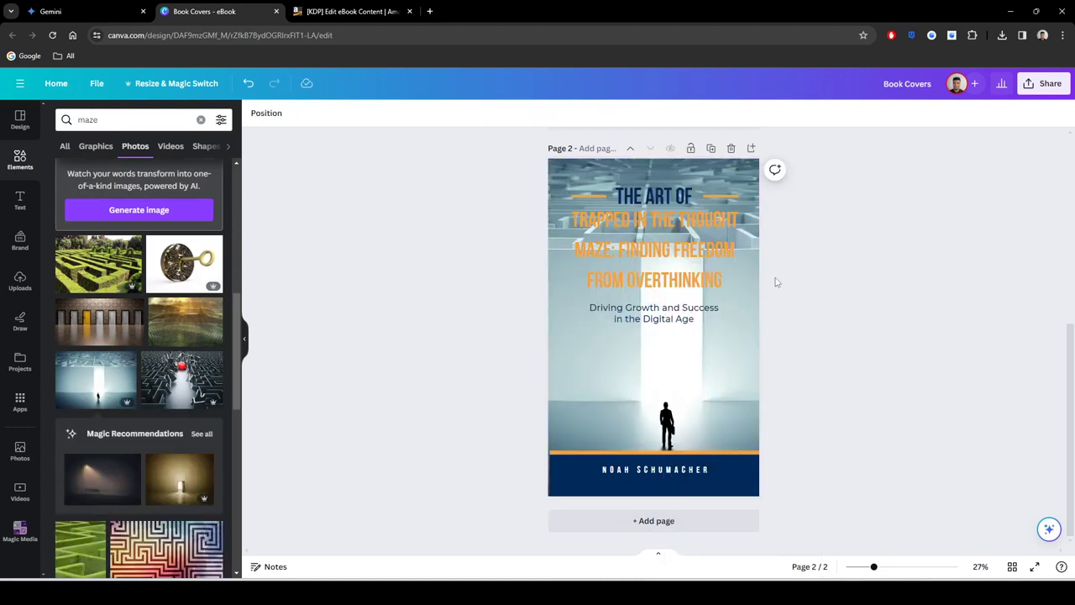
scroll(90, 422, down, 4)
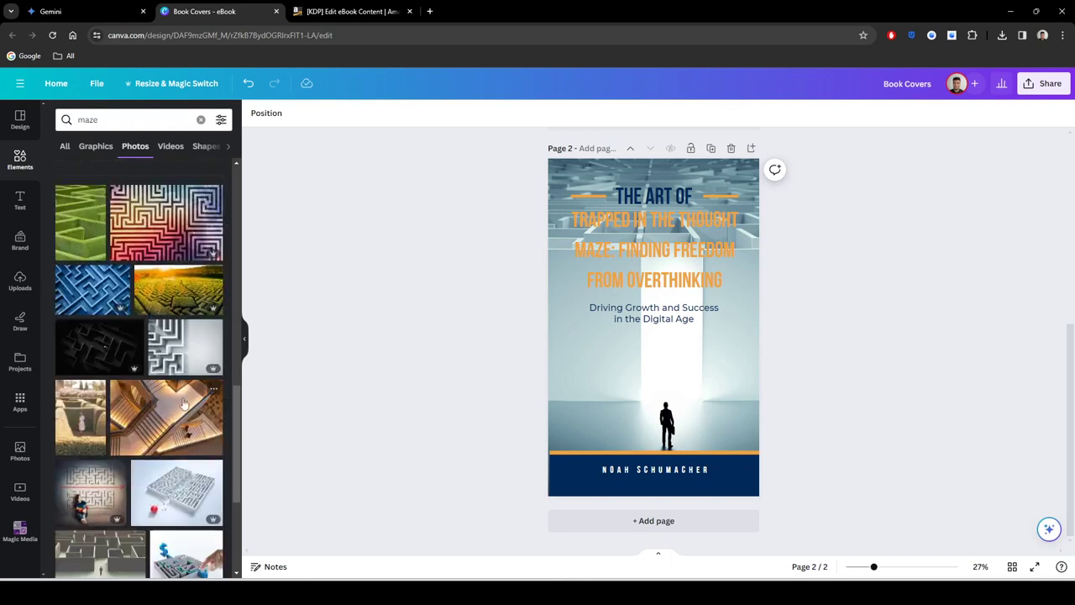
Step: Add the photo of a man walking toward grey maze walls to page 2 and set it as the background
scroll(130, 393, down, 2)
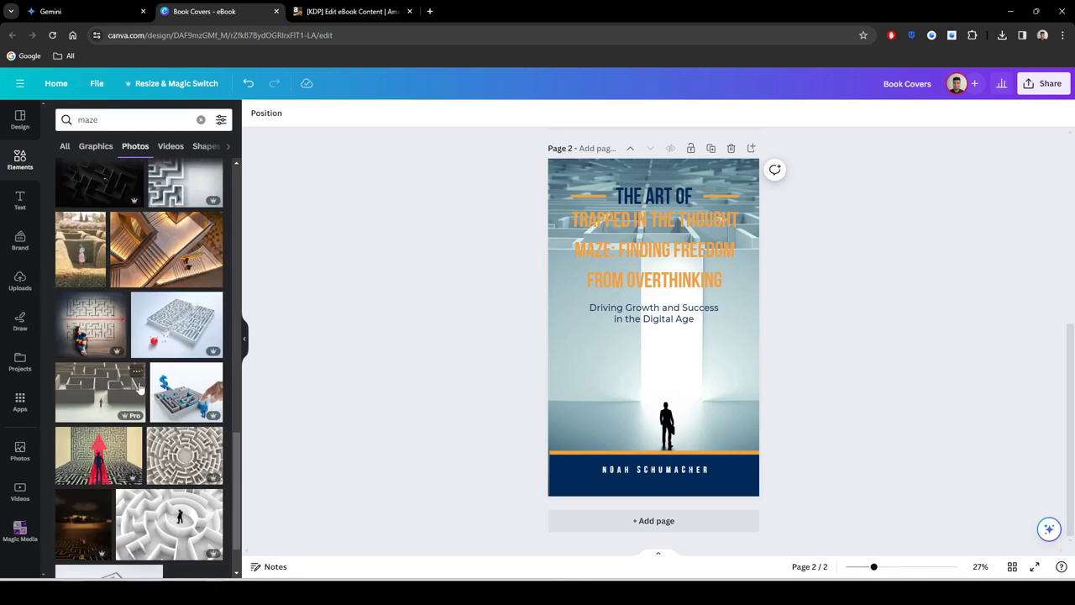
click(107, 401)
right_click(654, 336)
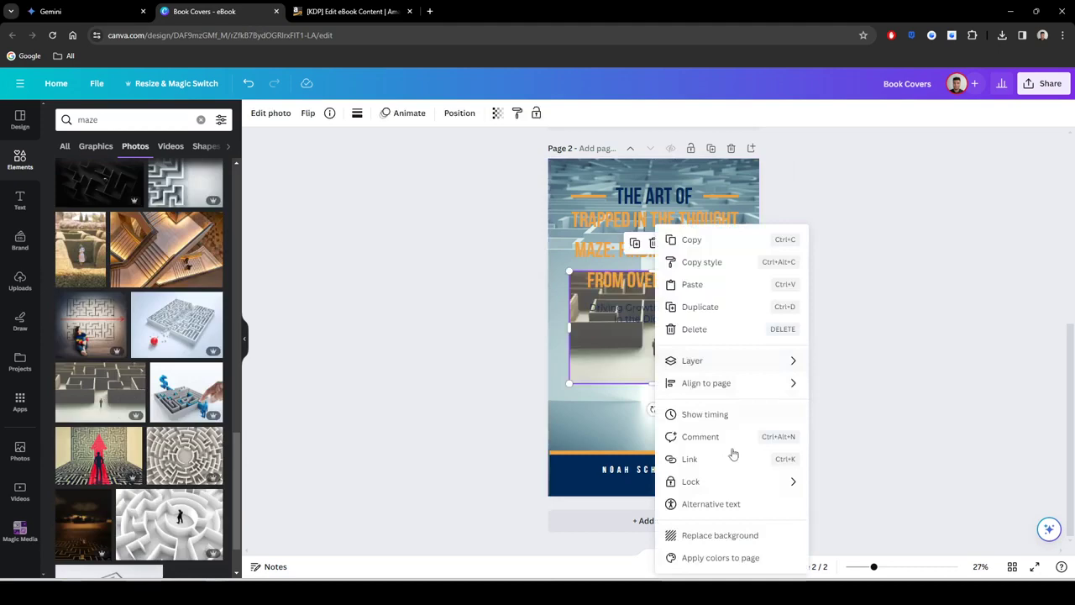
click(713, 539)
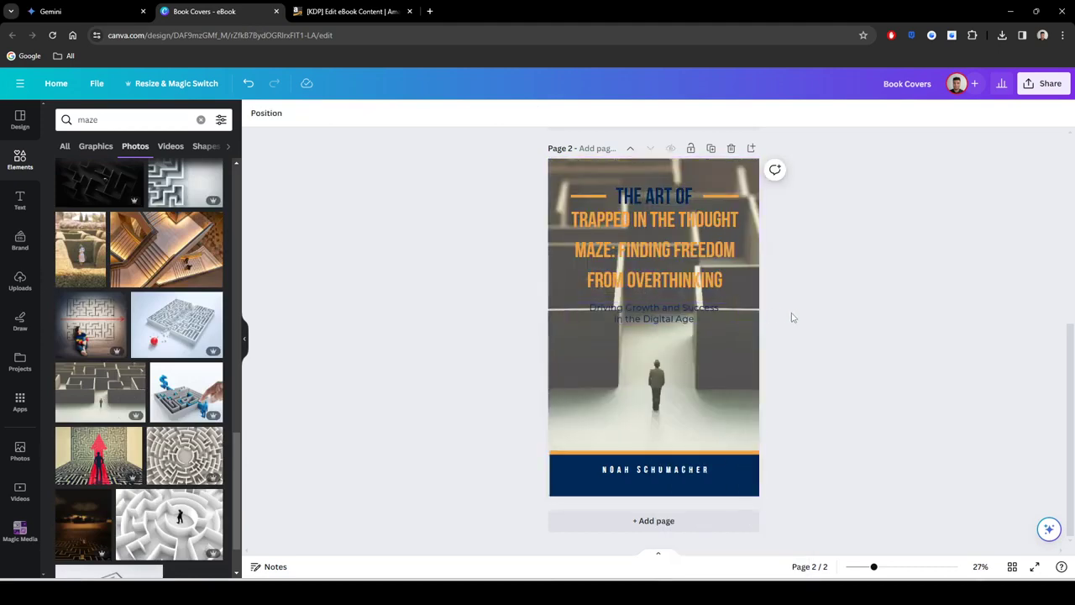
Step: Replace page 2's background with the photo of the green hedge maze
scroll(160, 378, down, 3)
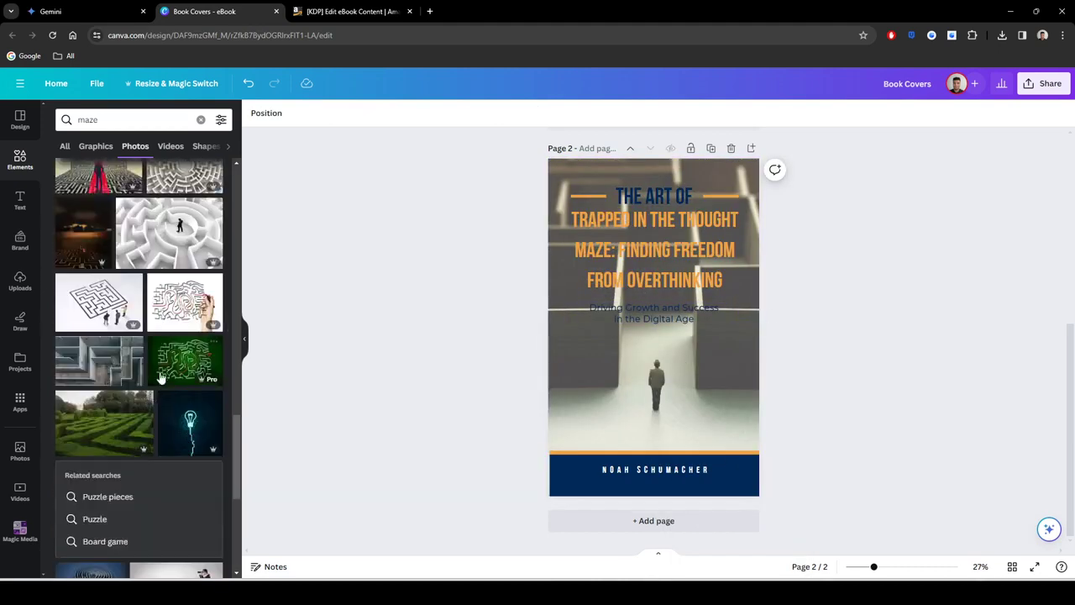
click(118, 424)
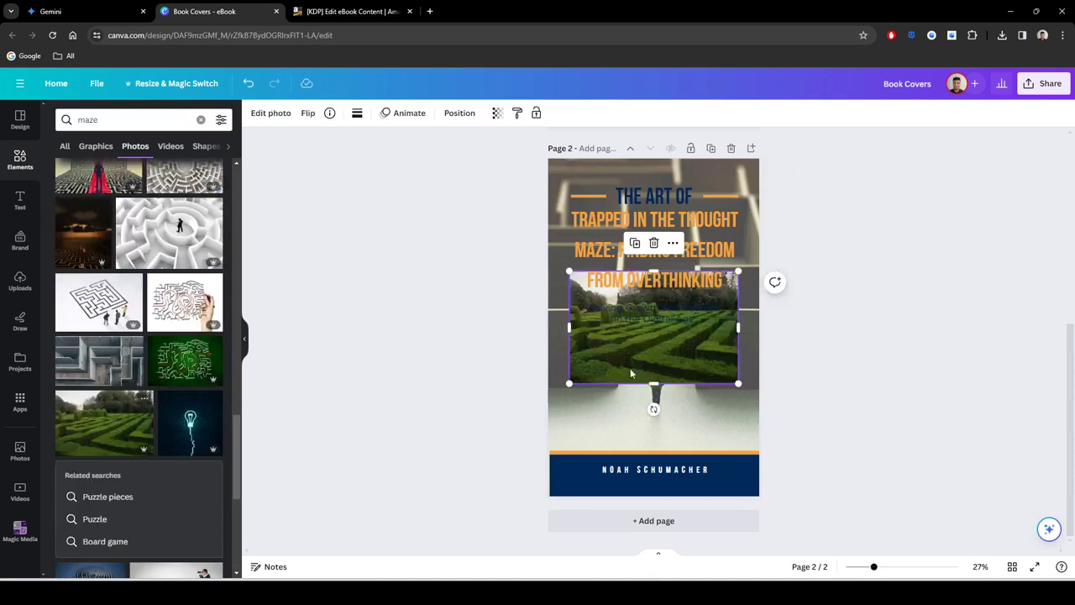
right_click(677, 348)
click(750, 541)
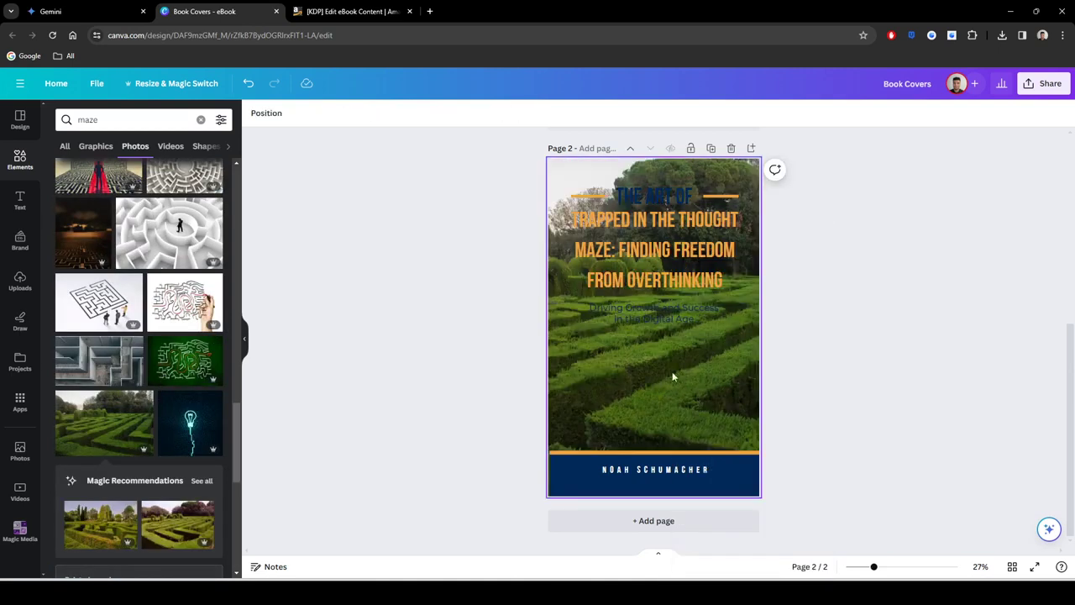
Step: Add the dark blue head-shaped maze photo to page 2 and make it the page background
scroll(141, 401, down, 3)
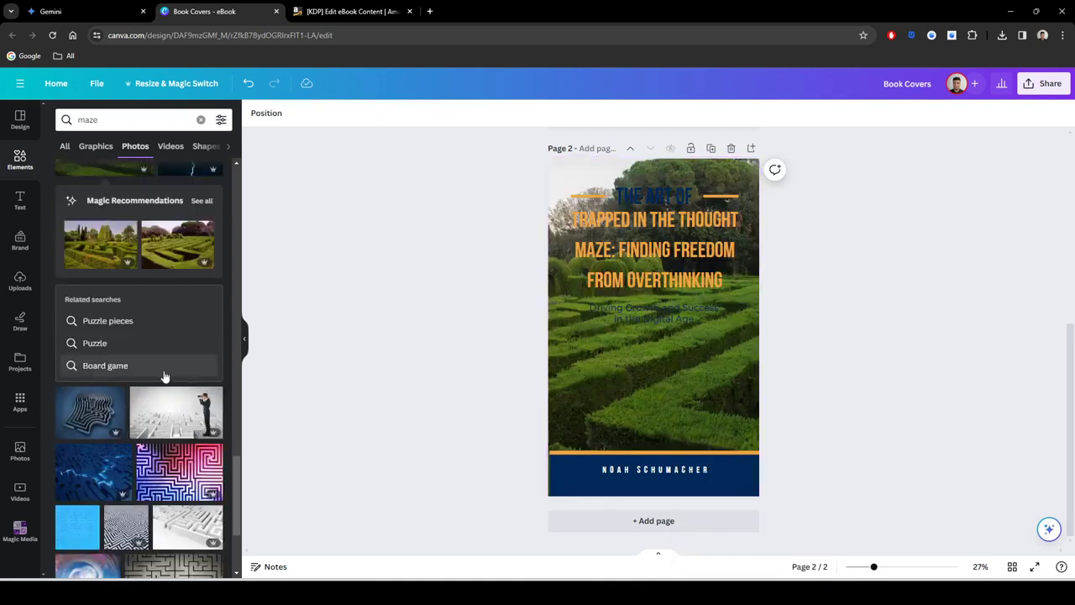
click(94, 420)
right_click(664, 362)
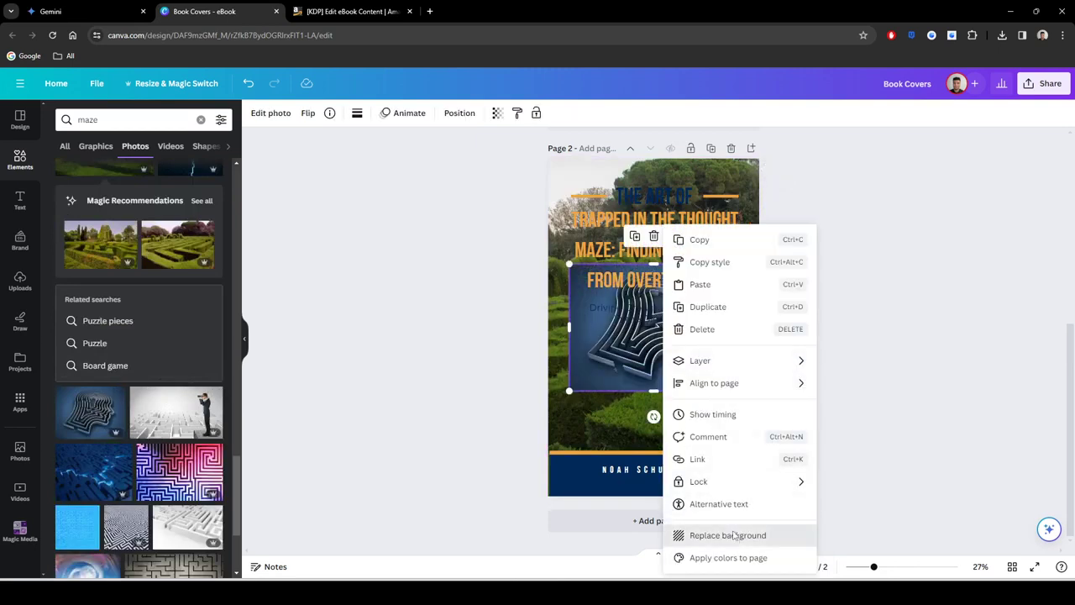
click(750, 532)
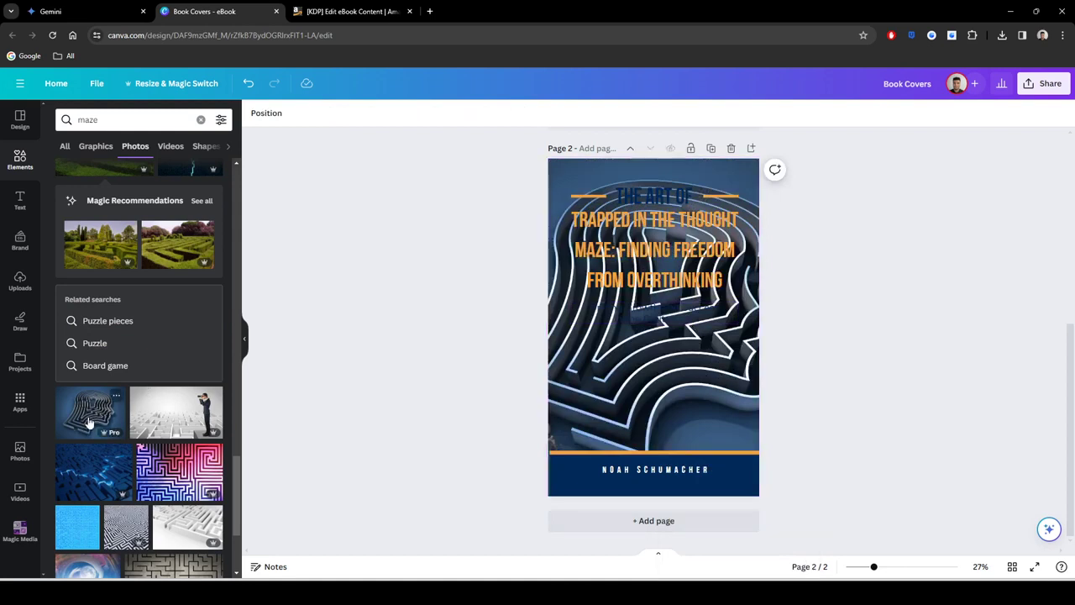
scroll(93, 416, down, 2)
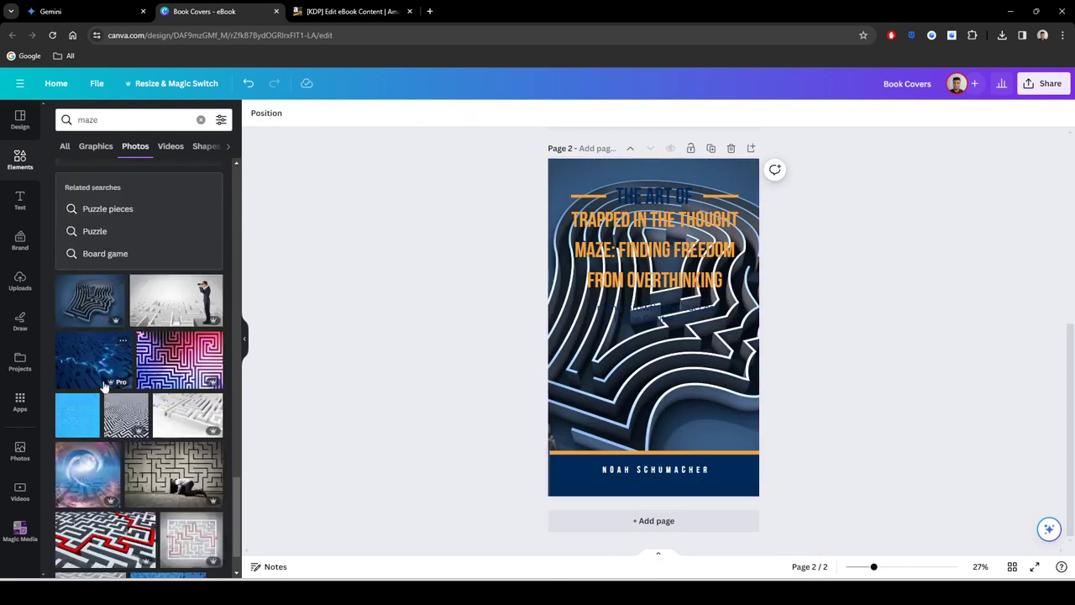
scroll(94, 314, down, 2)
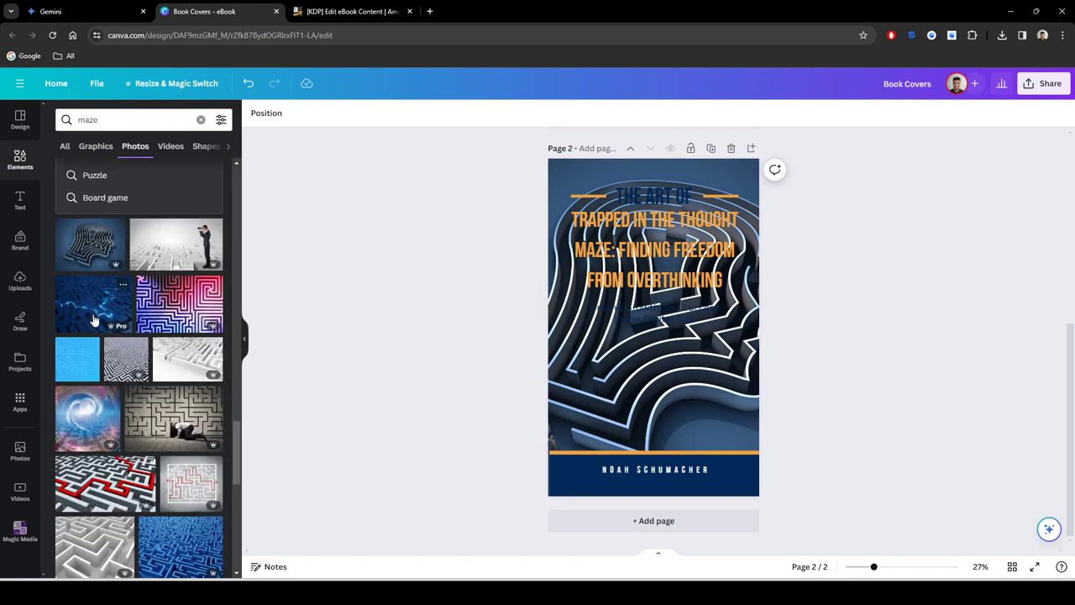
scroll(95, 321, up, 2)
scroll(95, 321, up, 1)
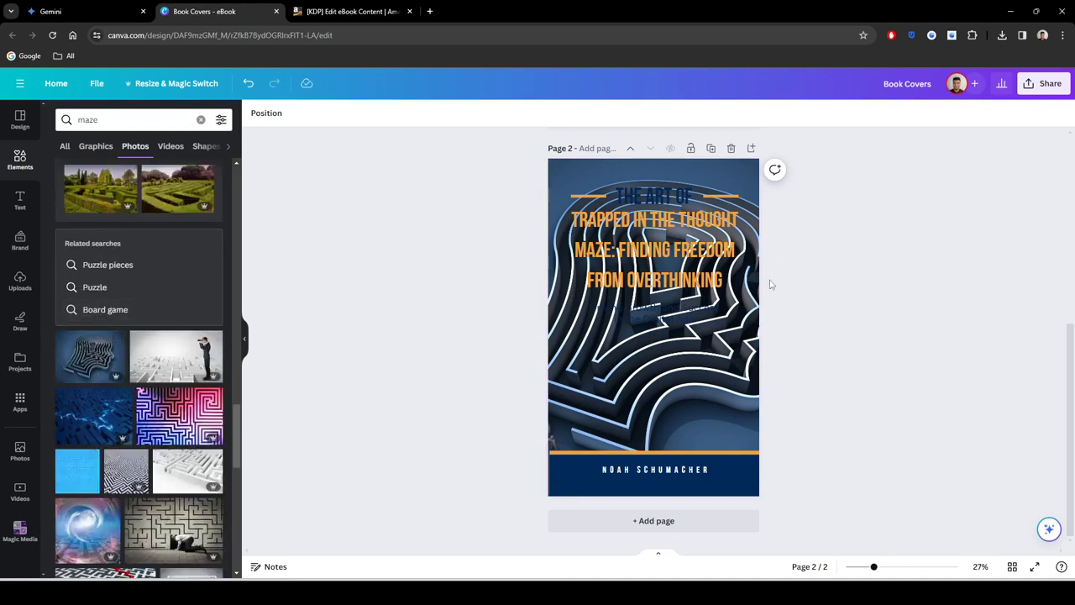
Step: Browse the book cover templates and apply the brown "SOUL" mystery novel cover to page 2
click(23, 122)
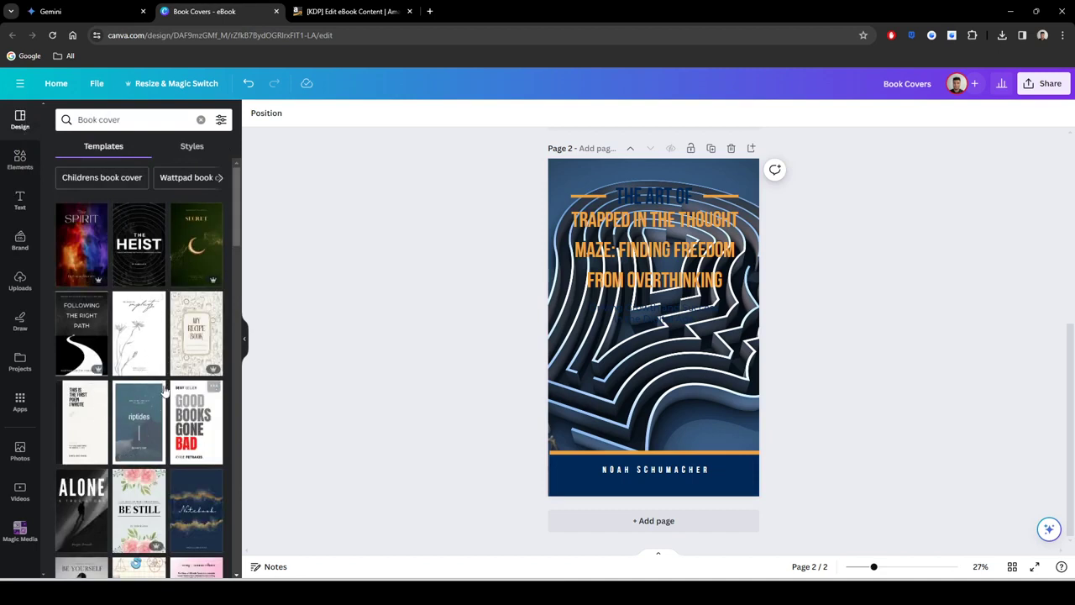
scroll(162, 387, down, 1)
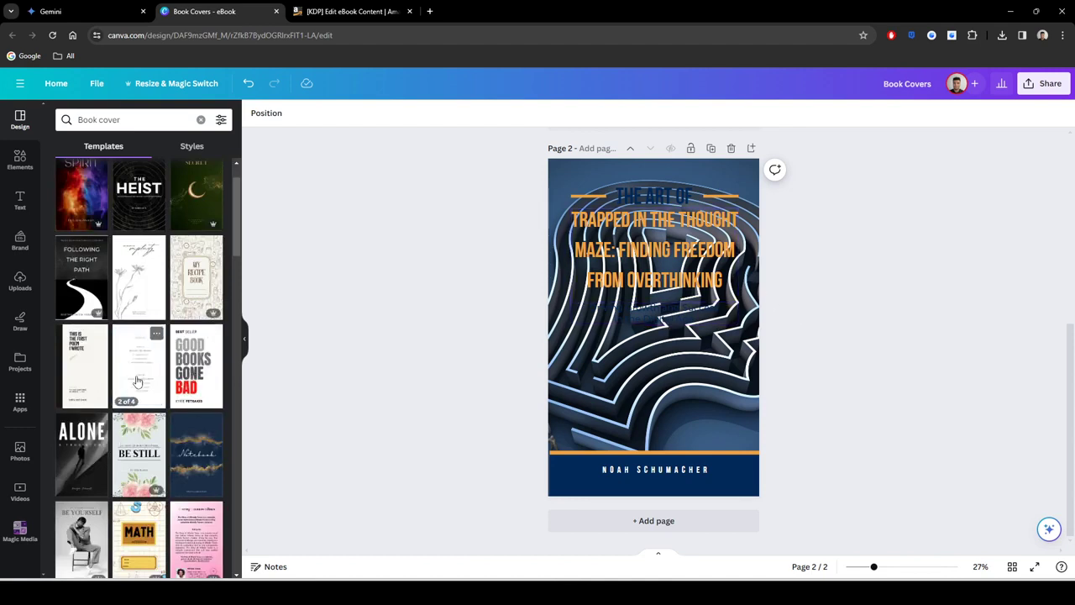
scroll(137, 382, down, 4)
scroll(137, 382, down, 1)
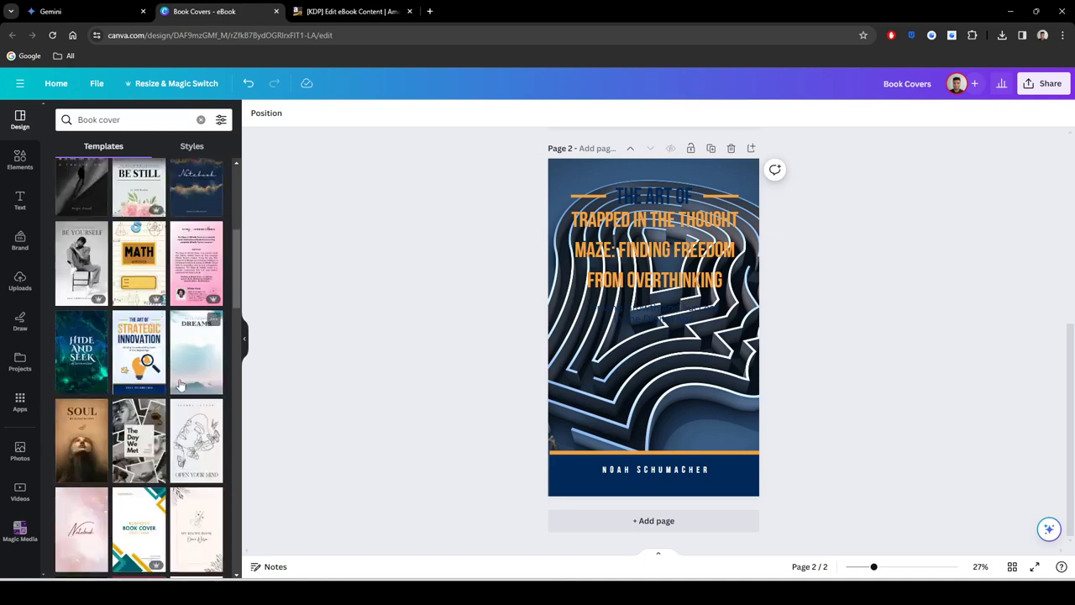
scroll(182, 370, down, 2)
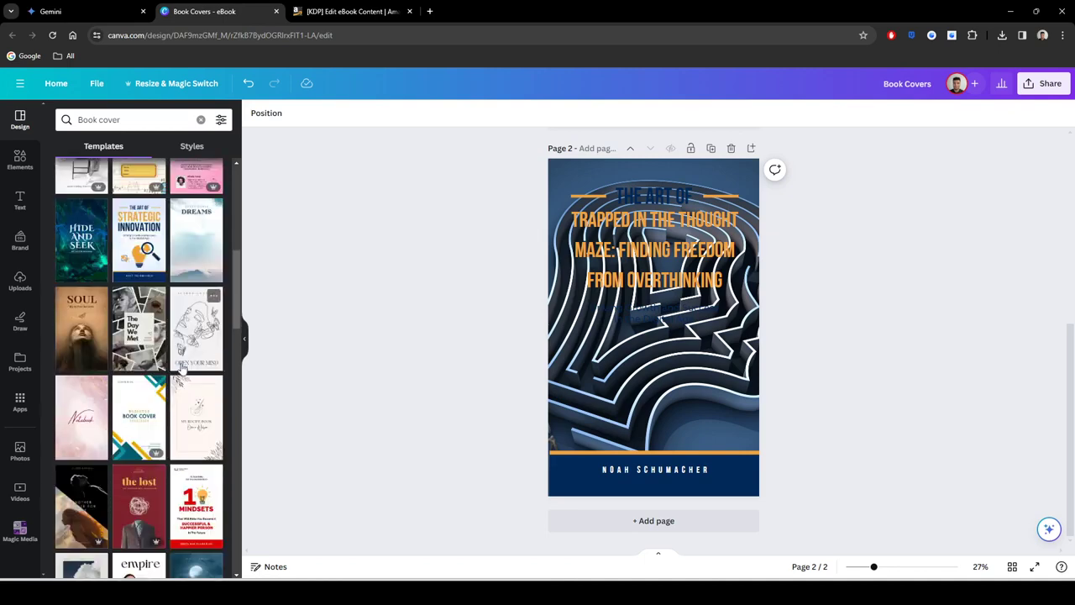
click(84, 347)
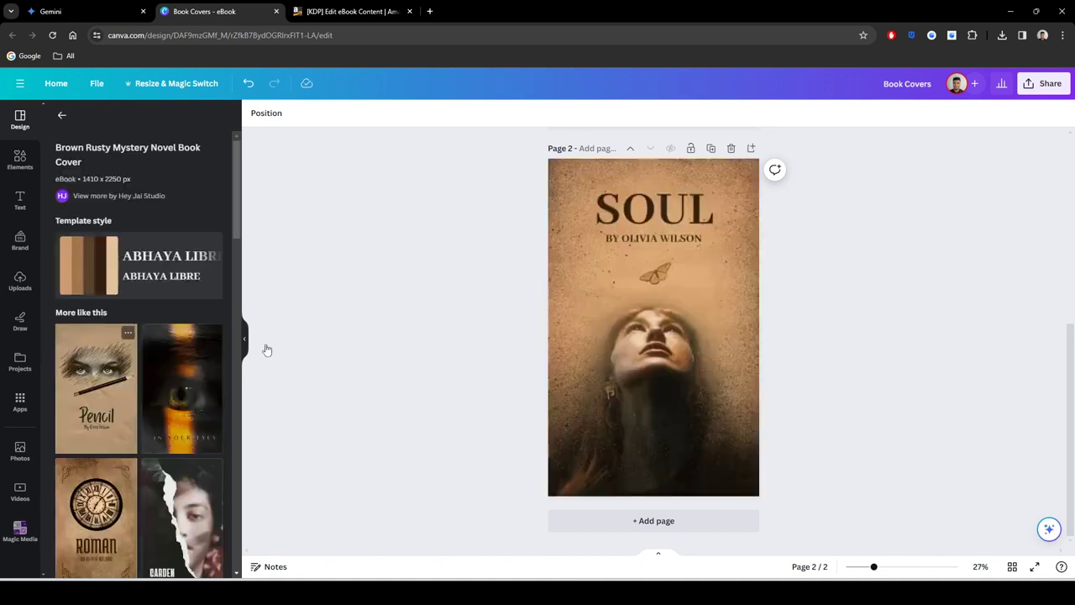
Step: Open the "SOUL" title text on page 2 for editing
click(656, 361)
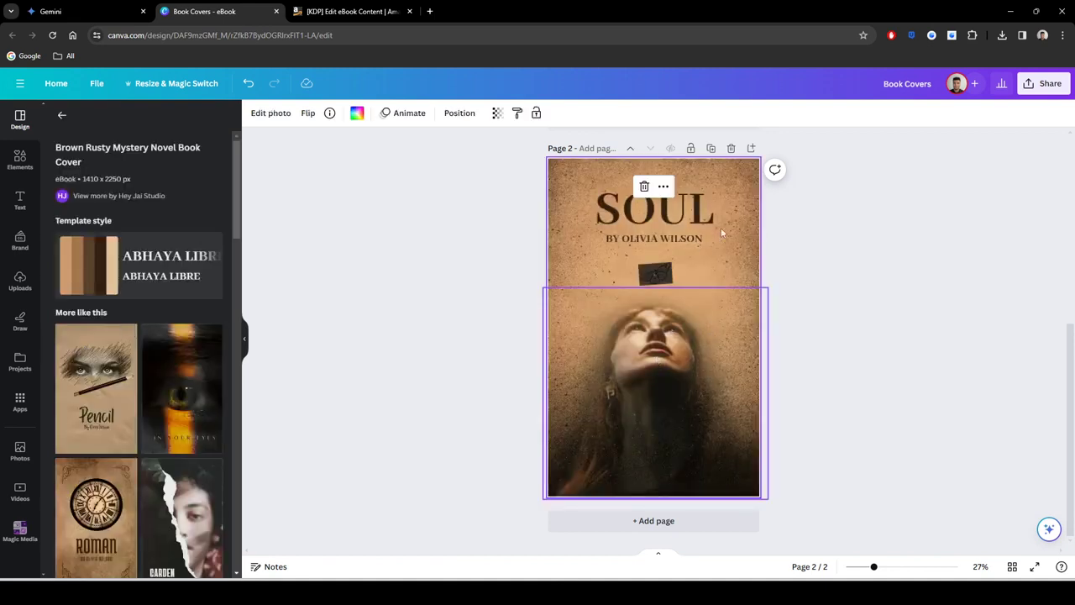
double_click(696, 208)
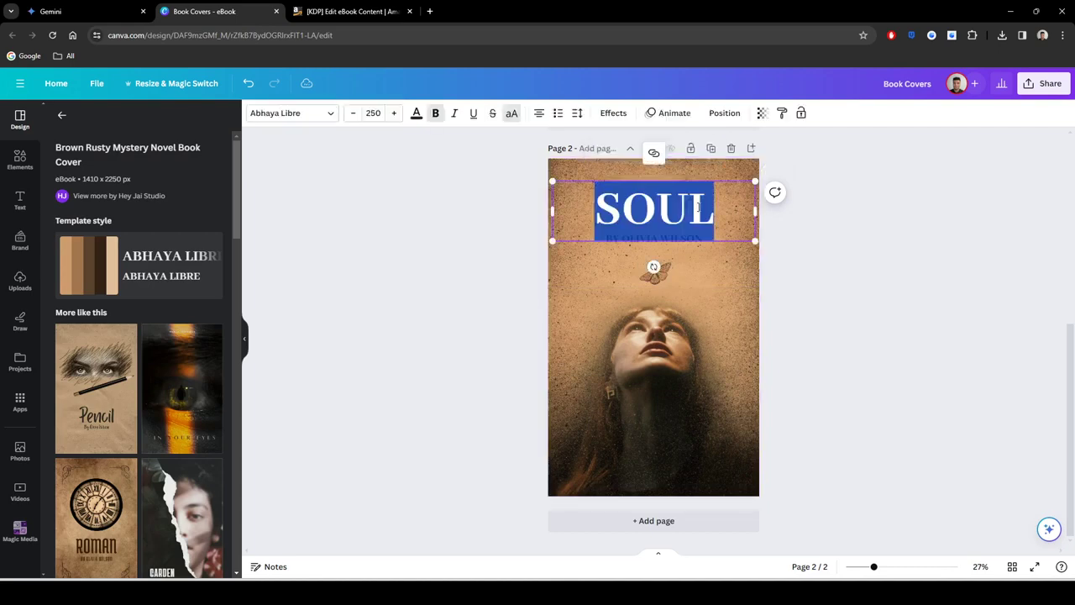
Step: Replace the SOUL heading with "Trapped in the Thought Maze: Finding Freedom from Overthinking" and scale it to font size 84.2 in the cover's upper area
key(ctrl+v)
drag(743, 196, 677, 379)
drag(679, 535, 793, 535)
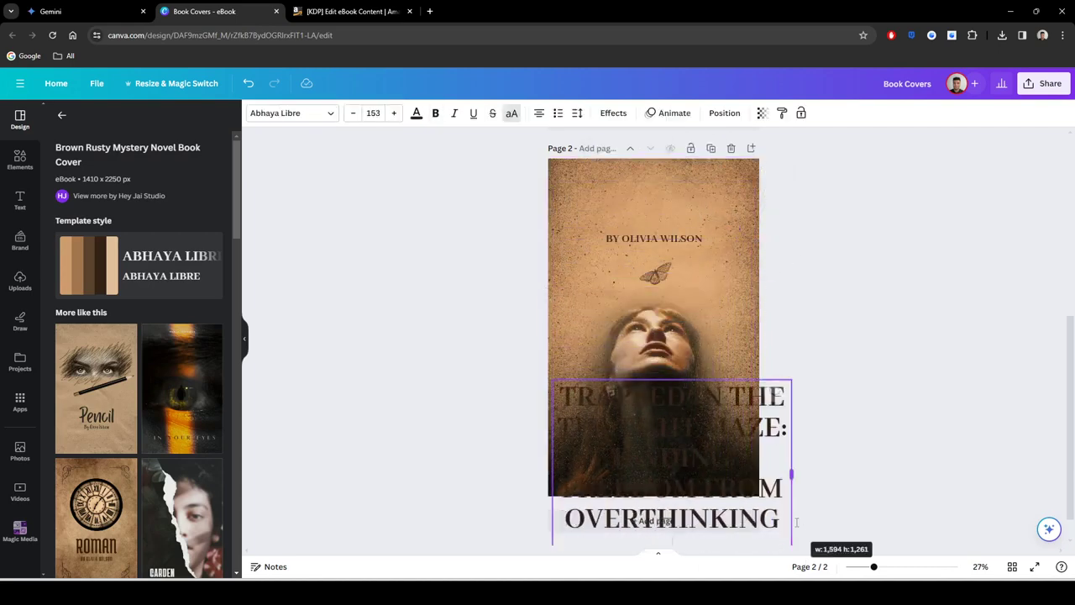
drag(693, 395, 686, 193)
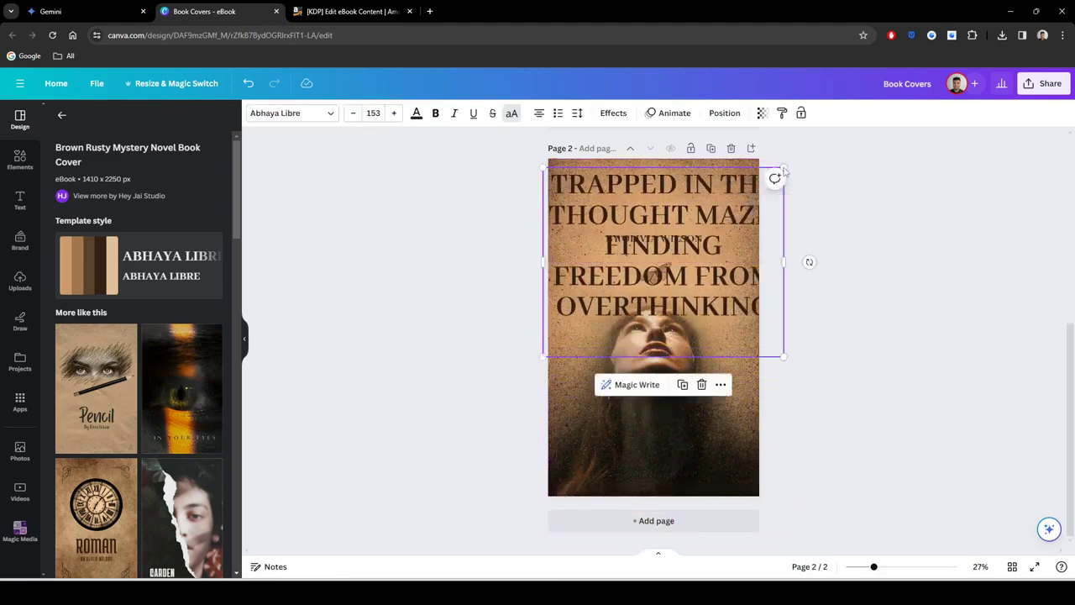
drag(783, 168, 676, 254)
click(870, 261)
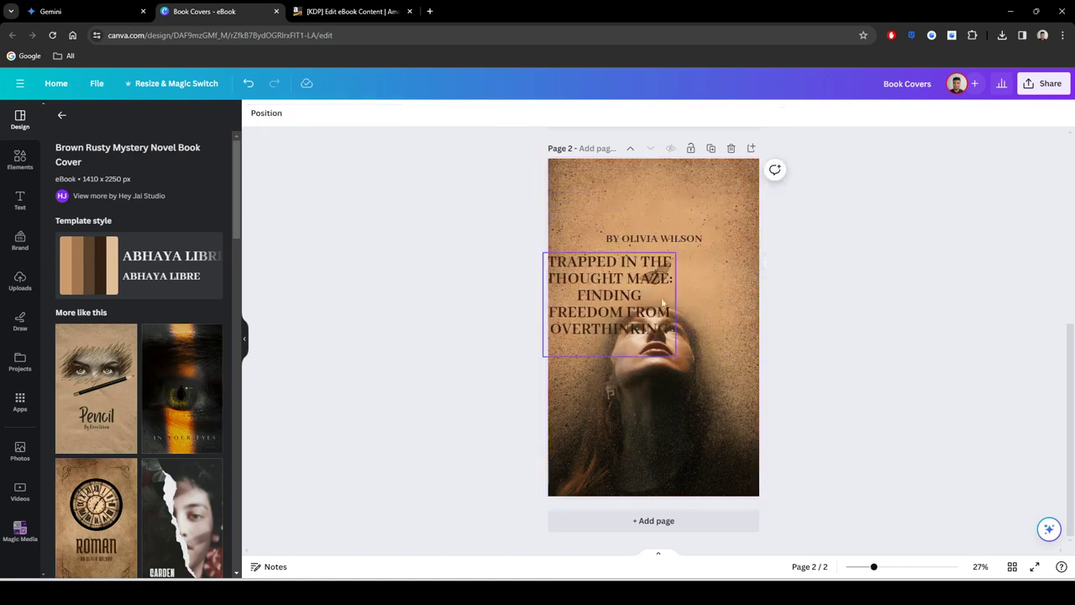
drag(662, 302, 654, 244)
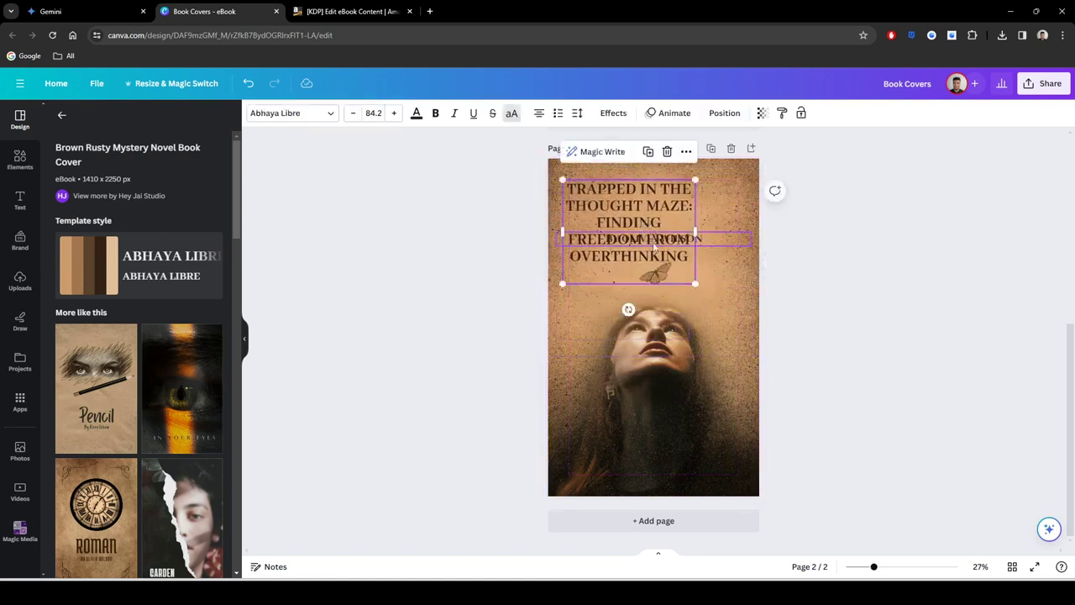
Step: Delete the subtitle, the colon and the trailing blank line from the heading, leaving "Trapped in the Thought Maze"
click(654, 245)
double_click(652, 256)
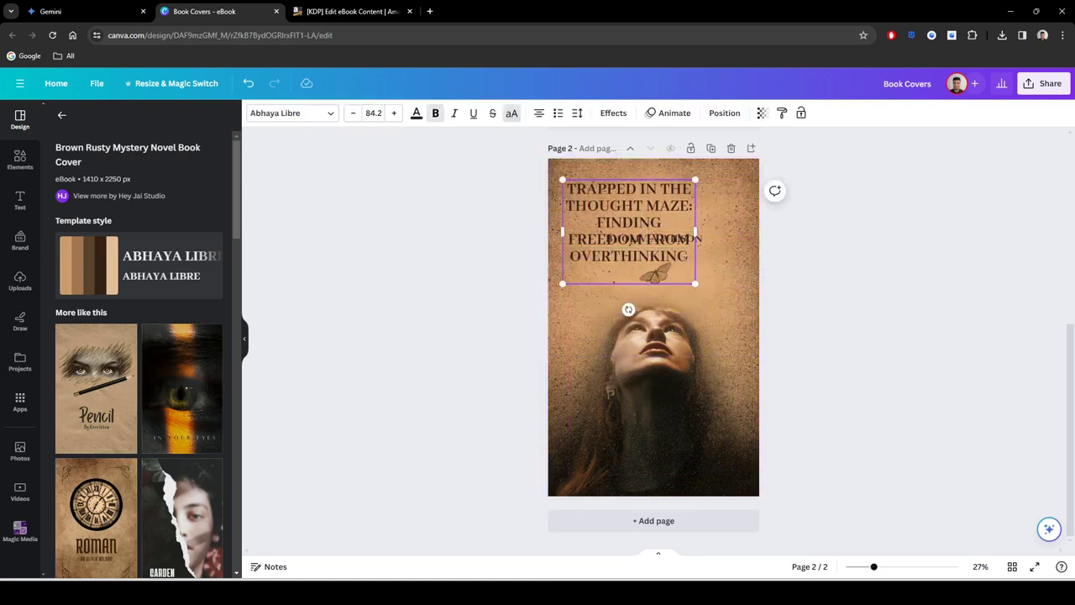
key(shift+Left)
key(shift+Left)
key(shift+Left)
key(shift+Left)
key(shift+Left)
key(shift+Left)
key(shift+Left)
key(shift+Left)
key(shift+Left)
key(shift+Left)
key(shift+Left)
key(shift+Left)
key(shift+Left)
key(shift+Left)
key(shift+Left)
key(shift+Left)
key(shift+Left)
key(shift+Left)
key(shift+Left)
key(shift+Left)
key(BackSpace)
key(BackSpace)
key(BackSpace)
key(BackSpace)
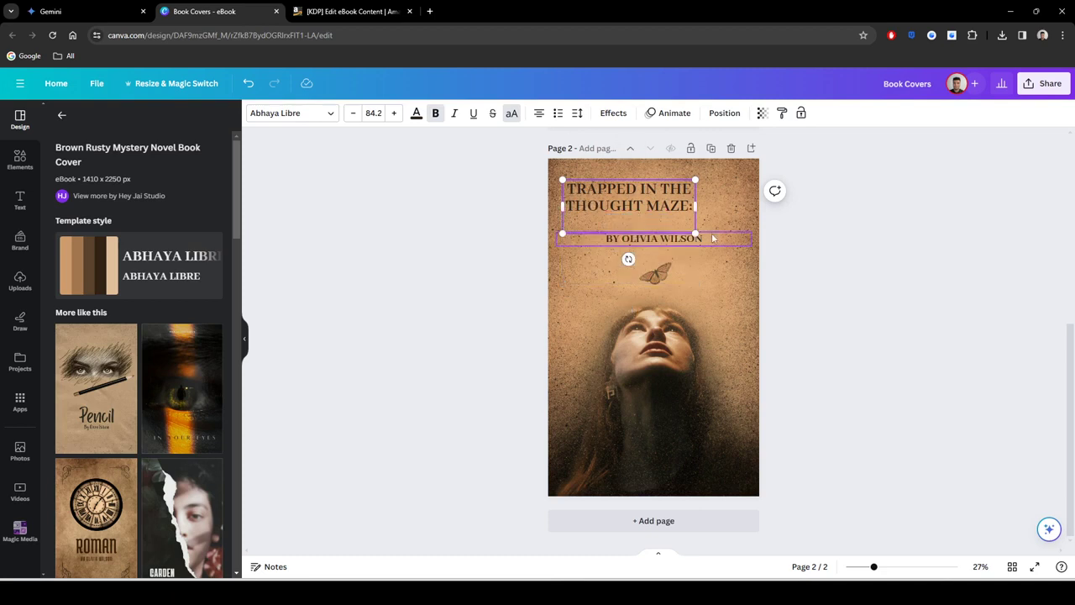
key(Down)
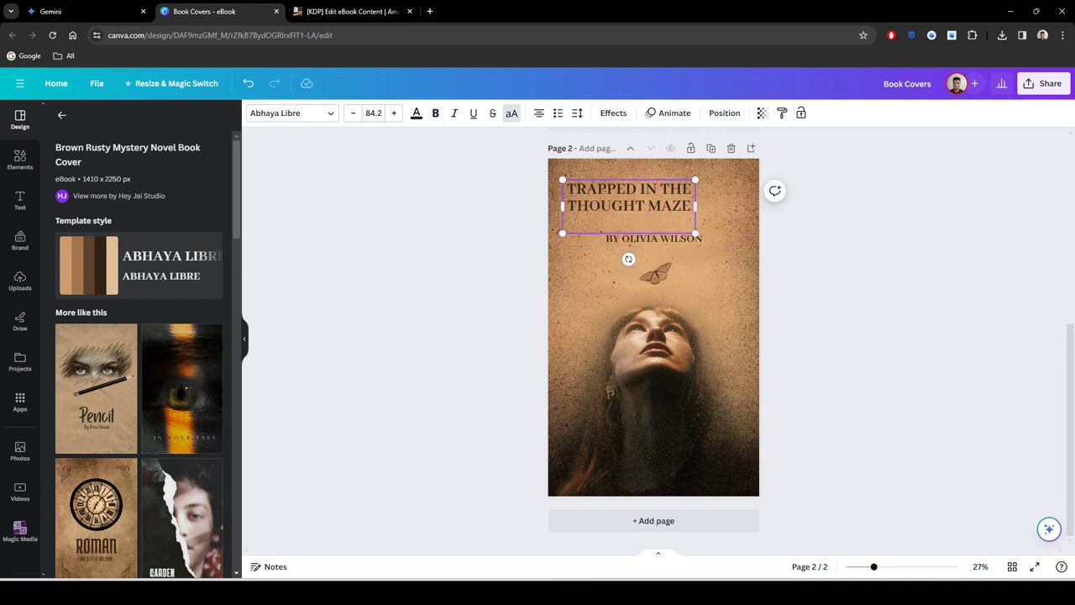
key(BackSpace)
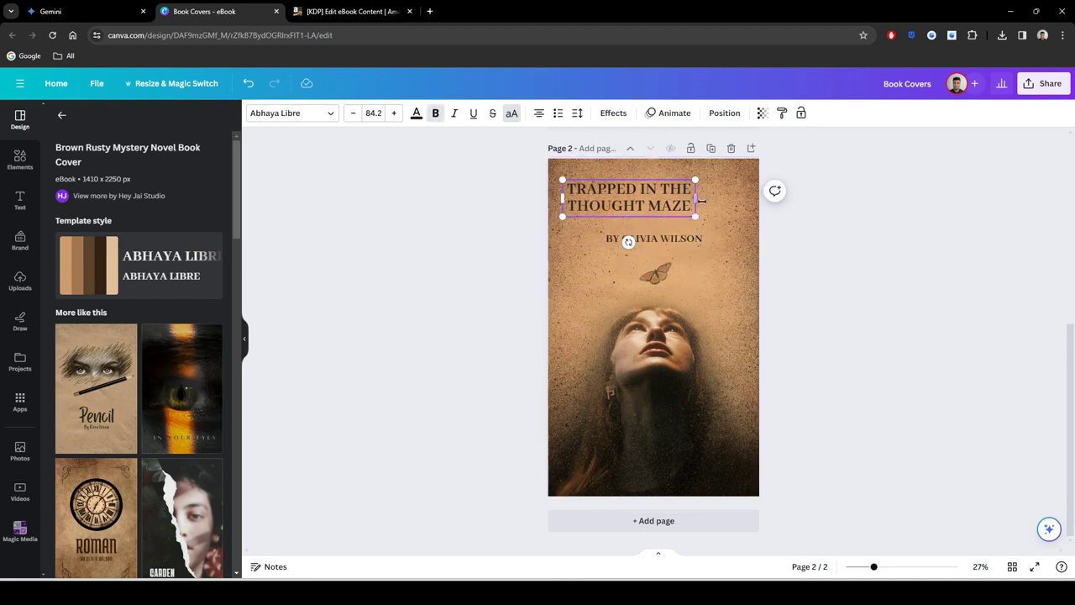
Step: Adjust the title box's width, center it horizontally on the cover and lower it to just above the author line
mouse_move(696, 197)
mouse_down()
mouse_move(739, 197)
mouse_move(687, 196)
mouse_up()
click(776, 214)
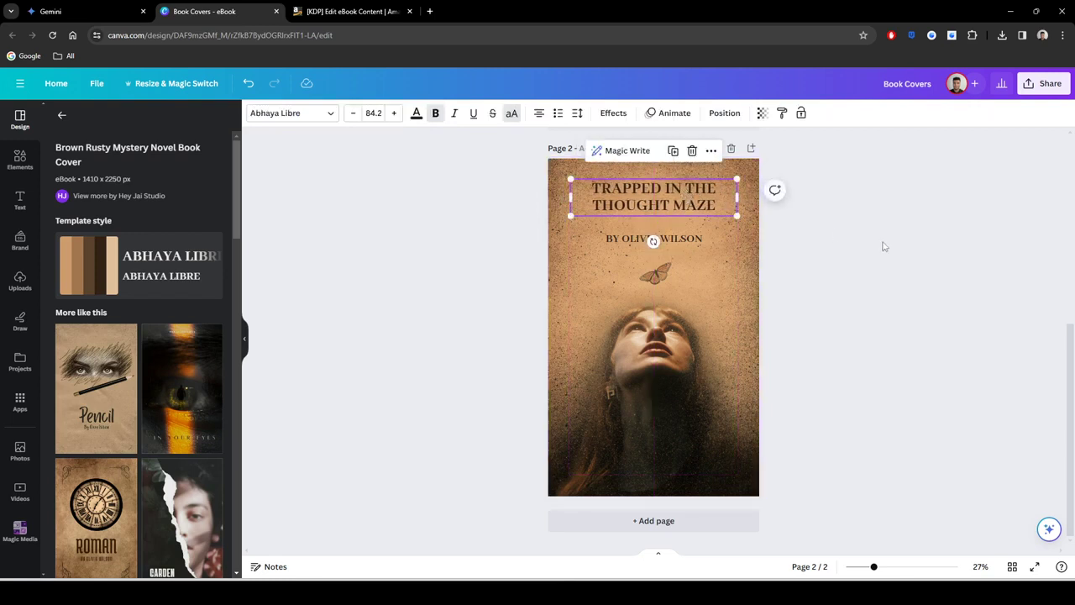
click(683, 247)
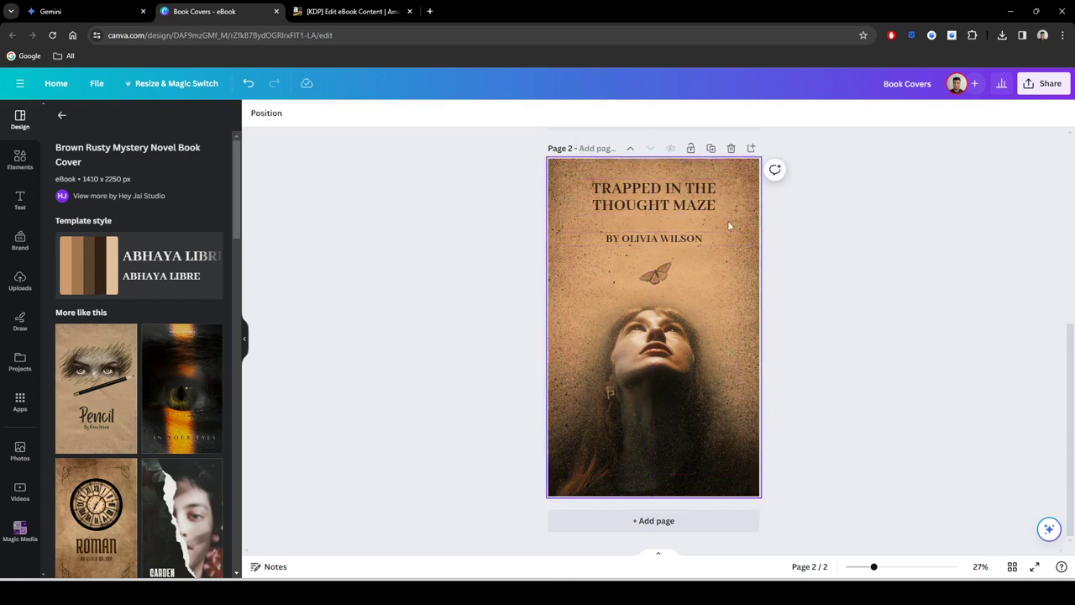
click(694, 208)
drag(694, 208, 694, 218)
click(832, 259)
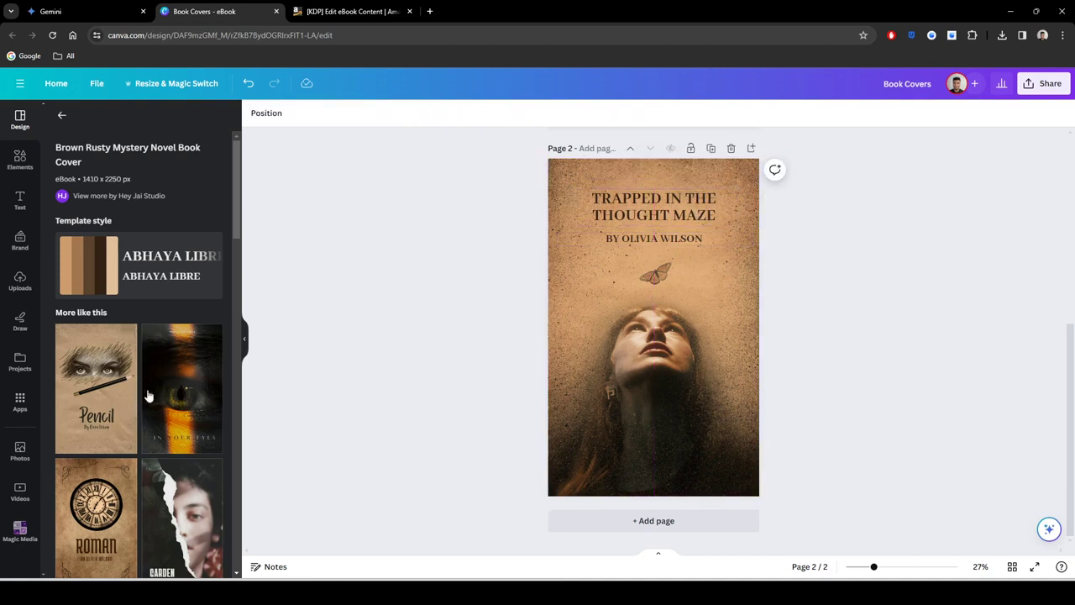
Step: Find the Black and Grey Dark Forest Aesthetic Book Cover ("Silence") among the similar templates and apply it to page 2
scroll(174, 384, down, 3)
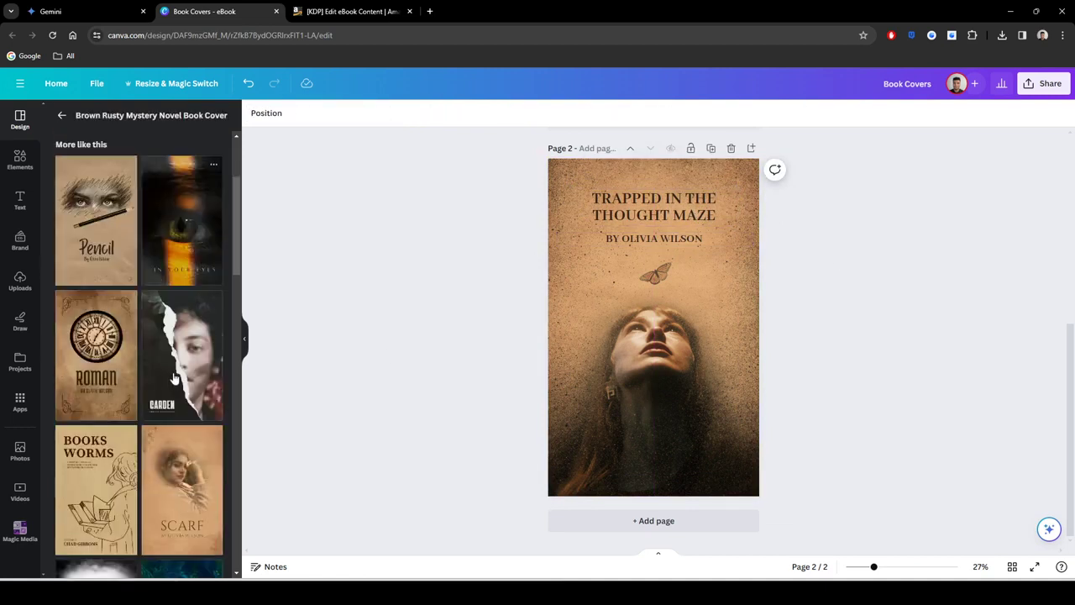
scroll(178, 344, down, 5)
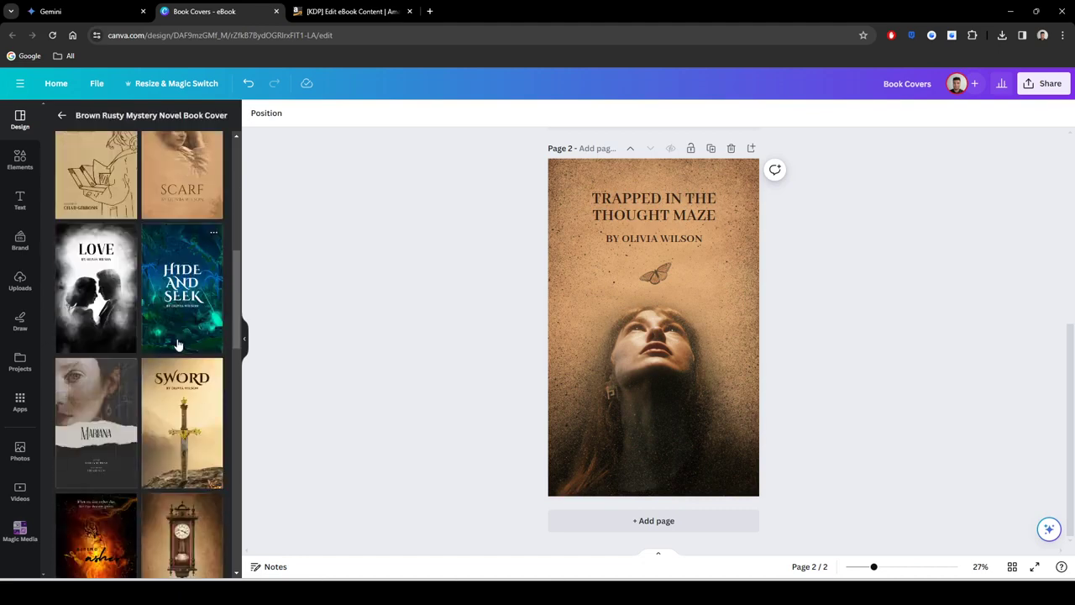
scroll(187, 306, down, 2)
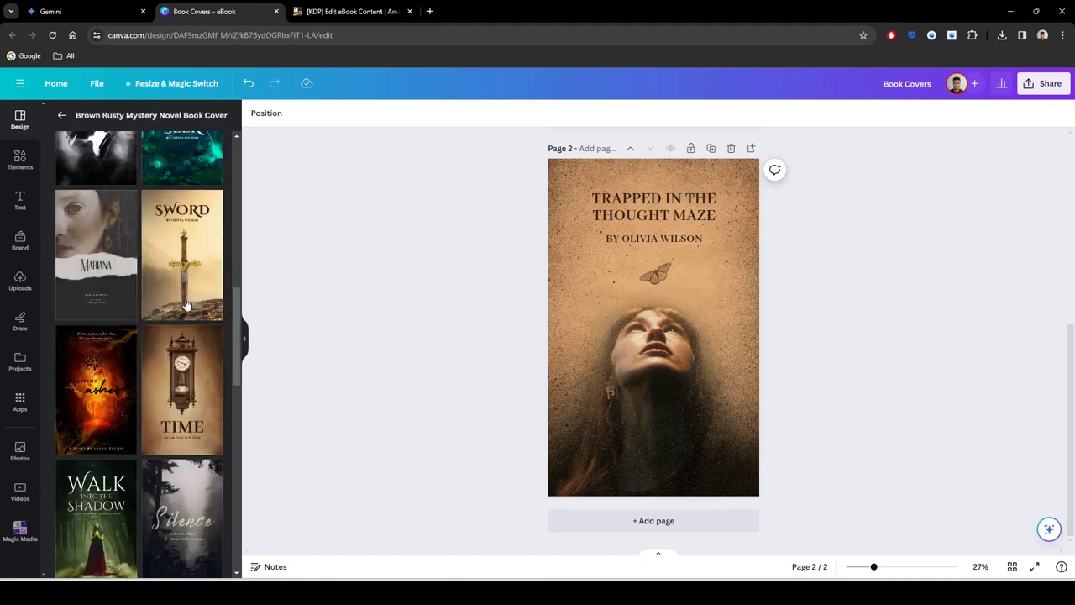
scroll(183, 307, down, 2)
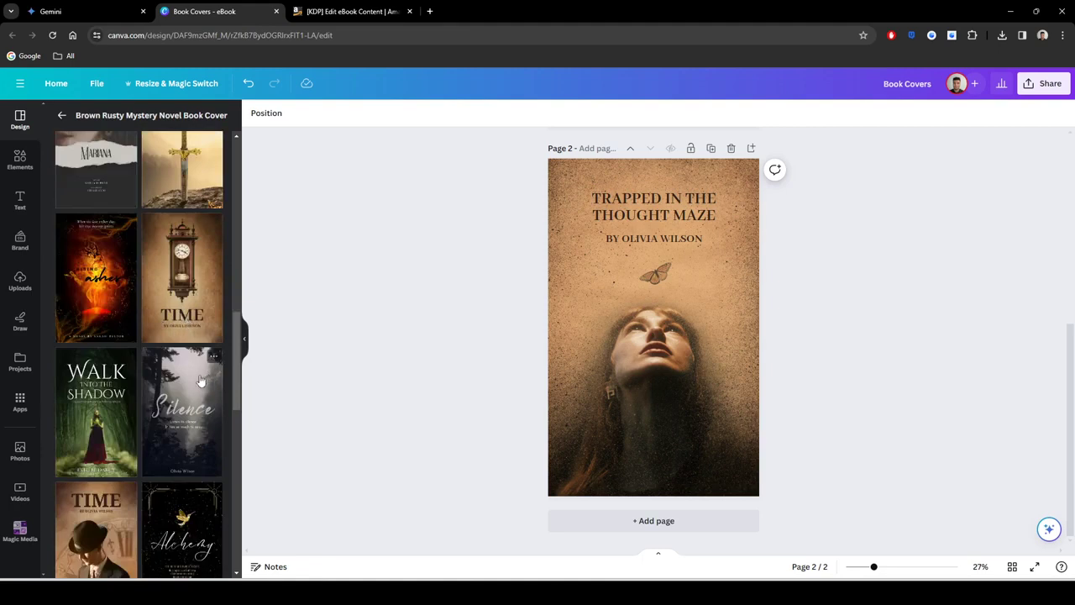
scroll(196, 382, down, 2)
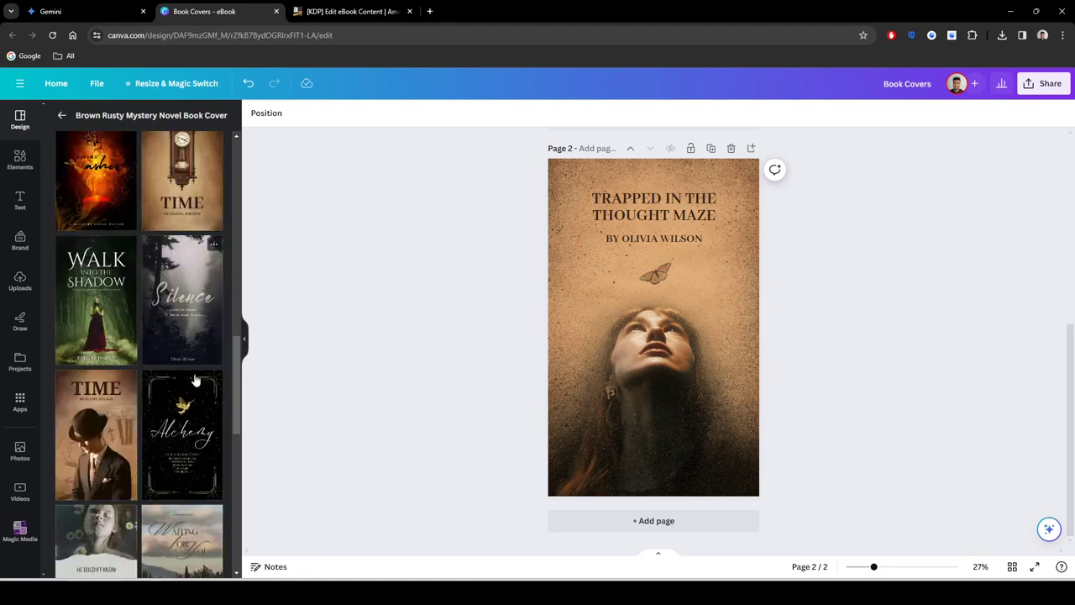
click(199, 304)
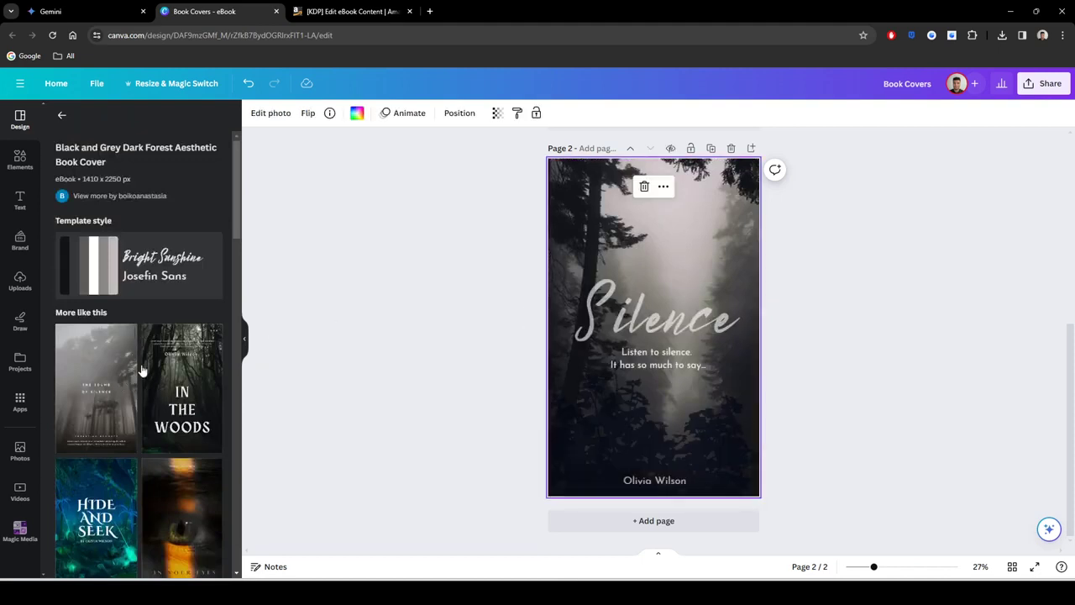
Step: Browse the templates similar to the dark forest cover for a better fit to the book
scroll(139, 373, down, 3)
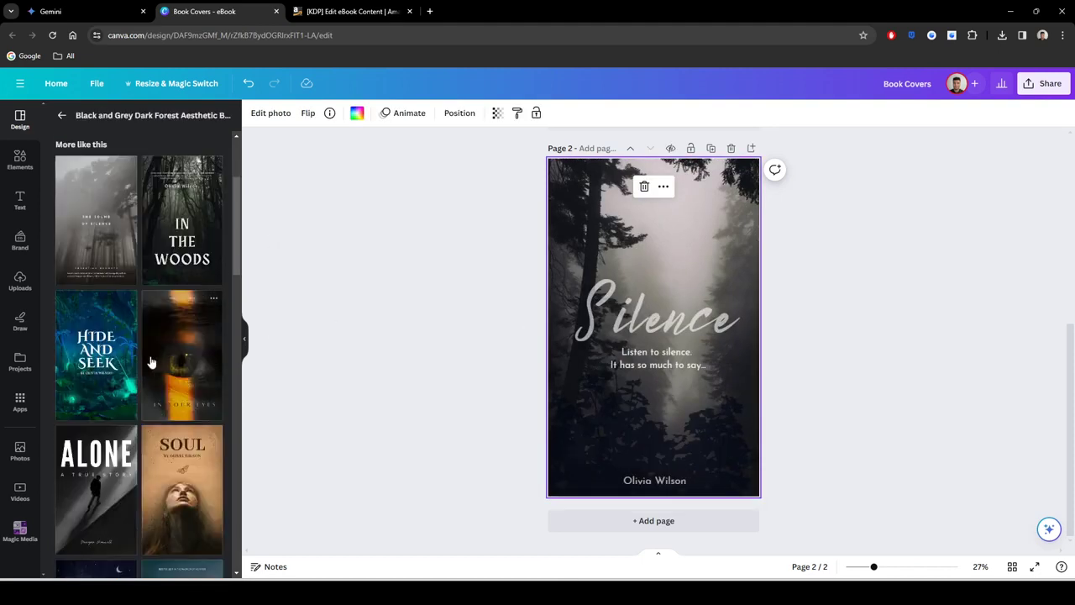
scroll(148, 361, down, 2)
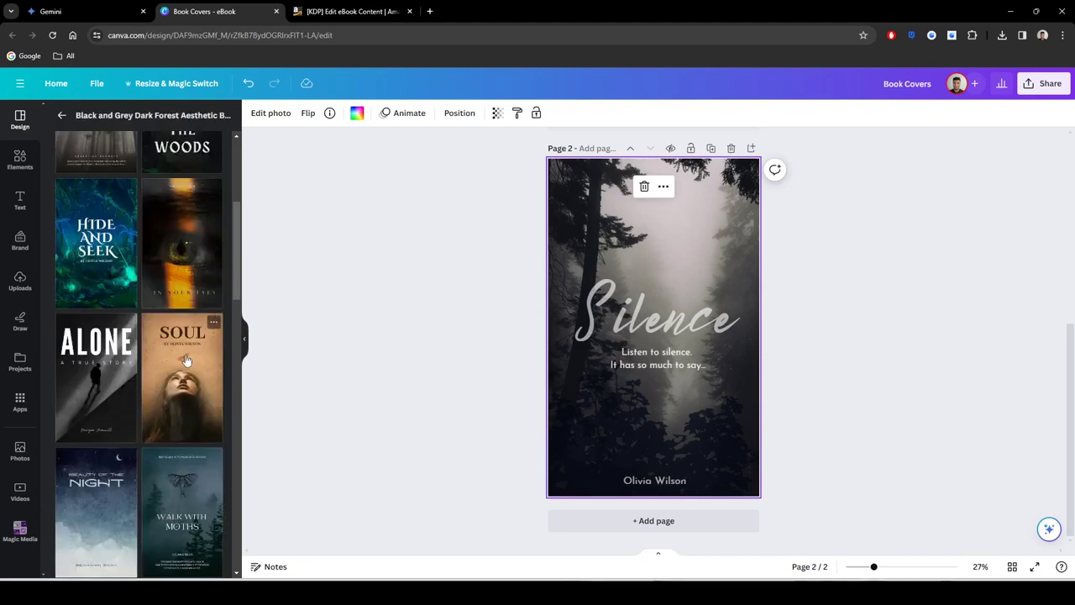
scroll(177, 357, down, 2)
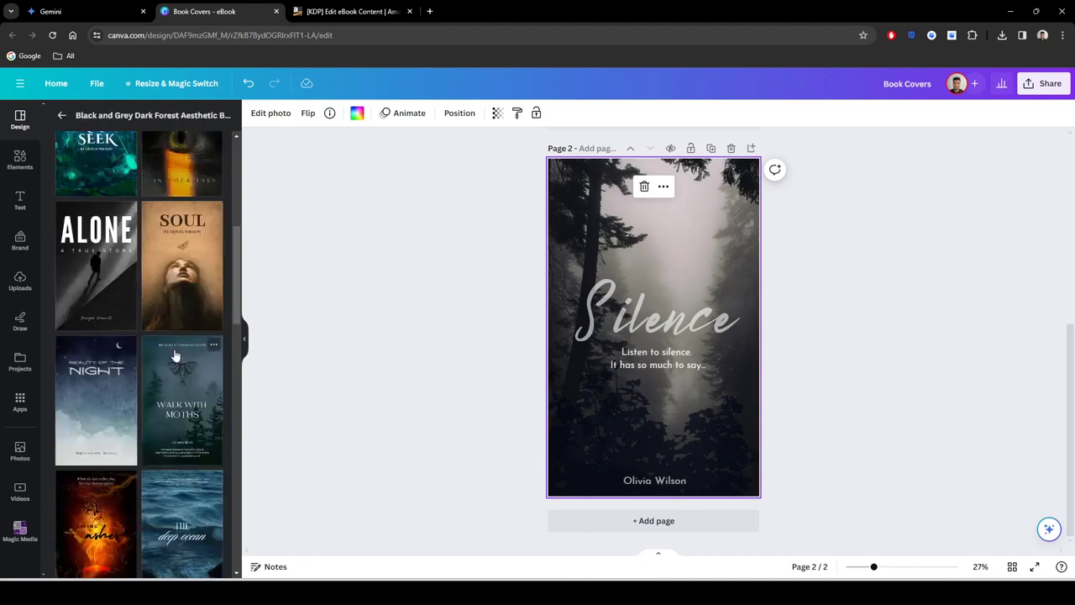
scroll(181, 363, down, 4)
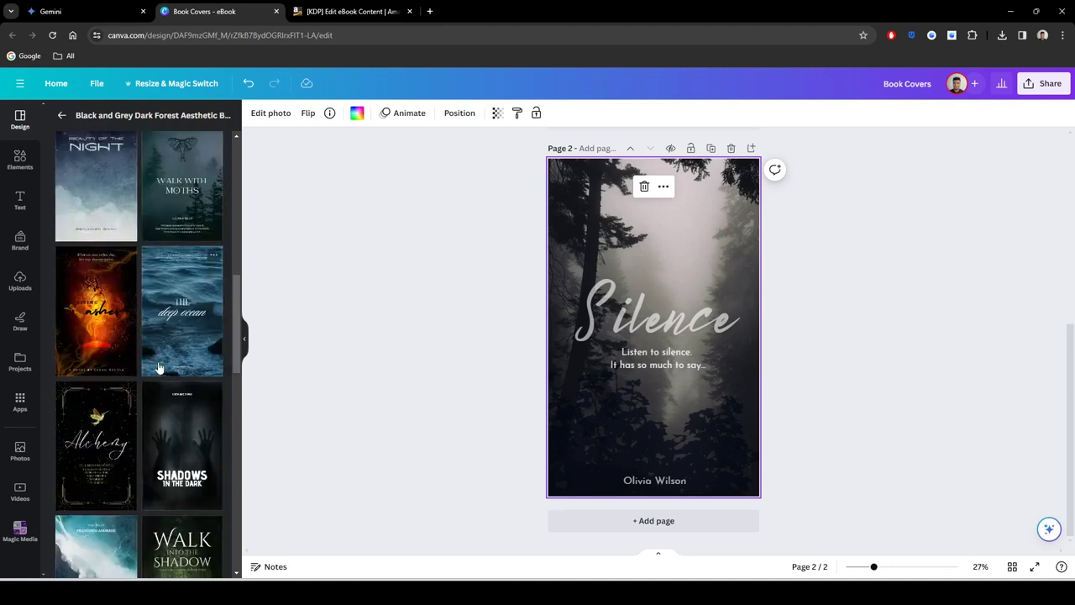
scroll(159, 367, down, 2)
scroll(176, 359, down, 1)
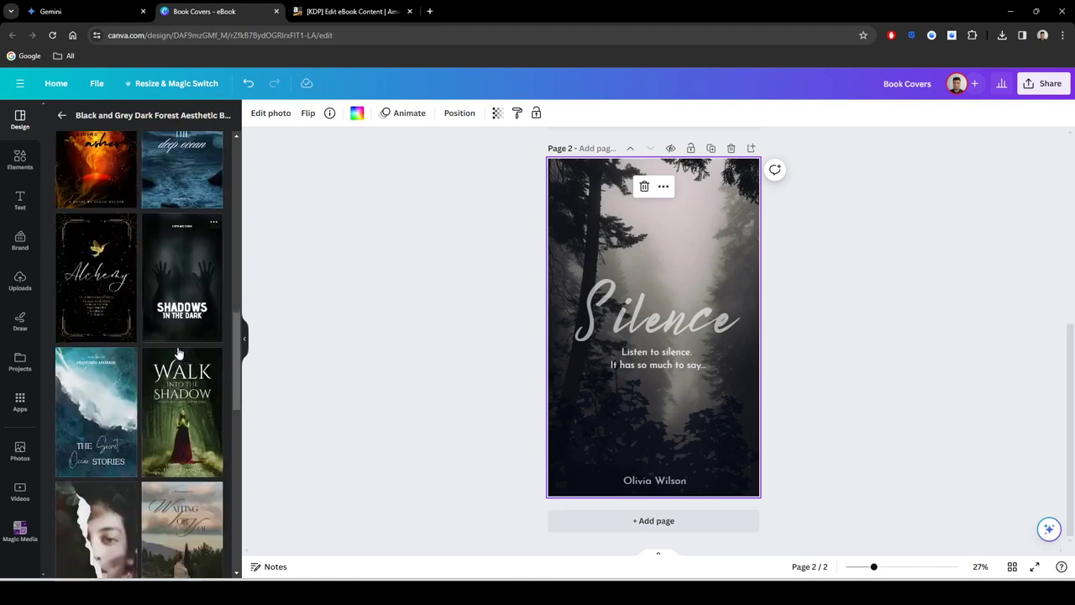
scroll(191, 315, down, 3)
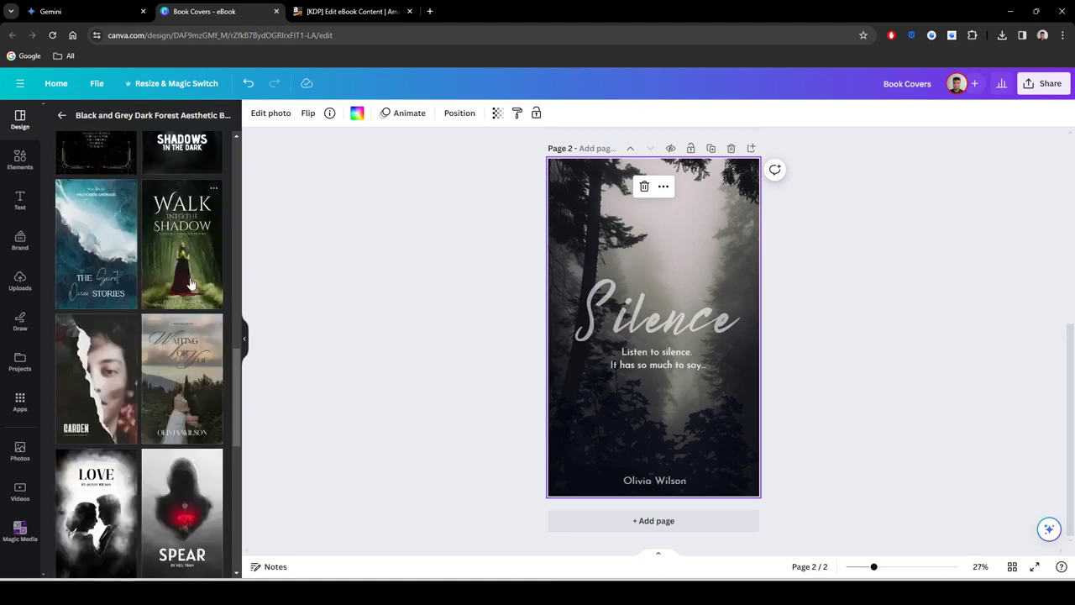
scroll(120, 354, up, 2)
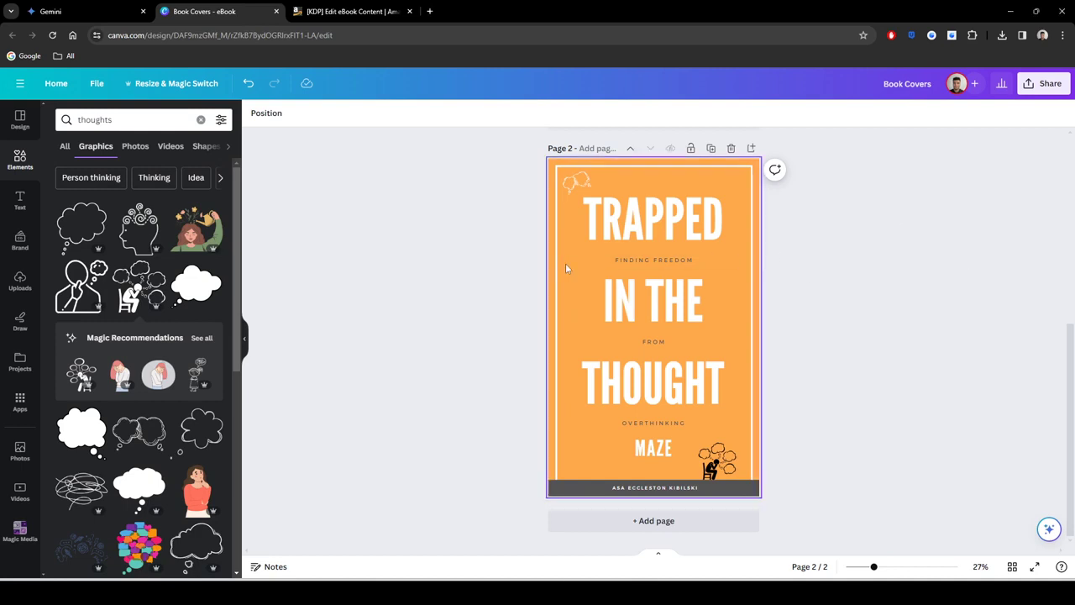
Step: Go back from the Bold Orange Business Guide template's details to the "Book cover long title" template results
click(19, 119)
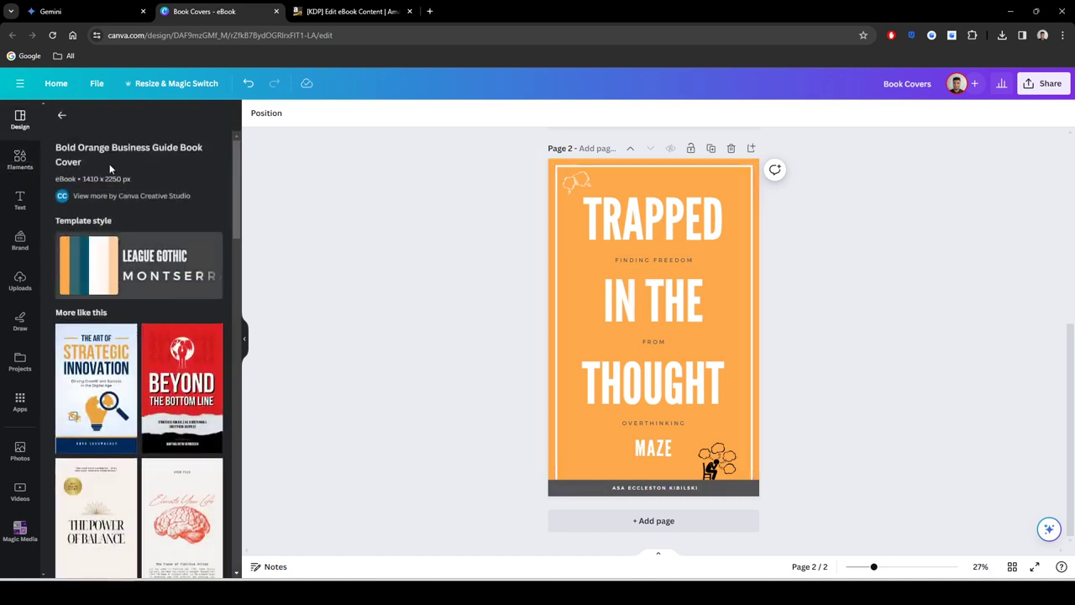
click(62, 115)
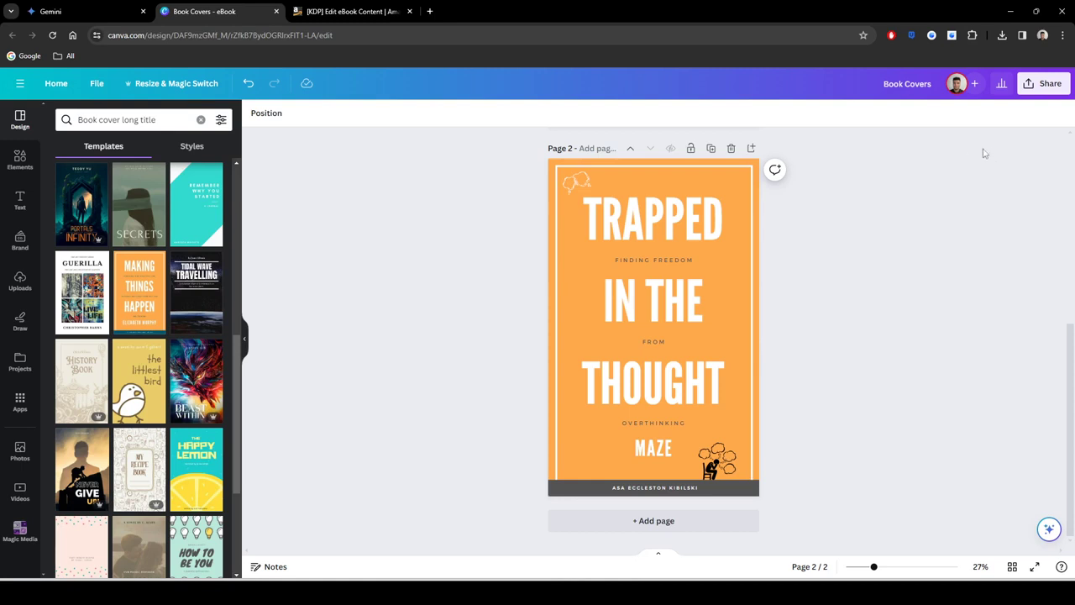
Step: Download the cover design with JPG as the file type
click(1044, 83)
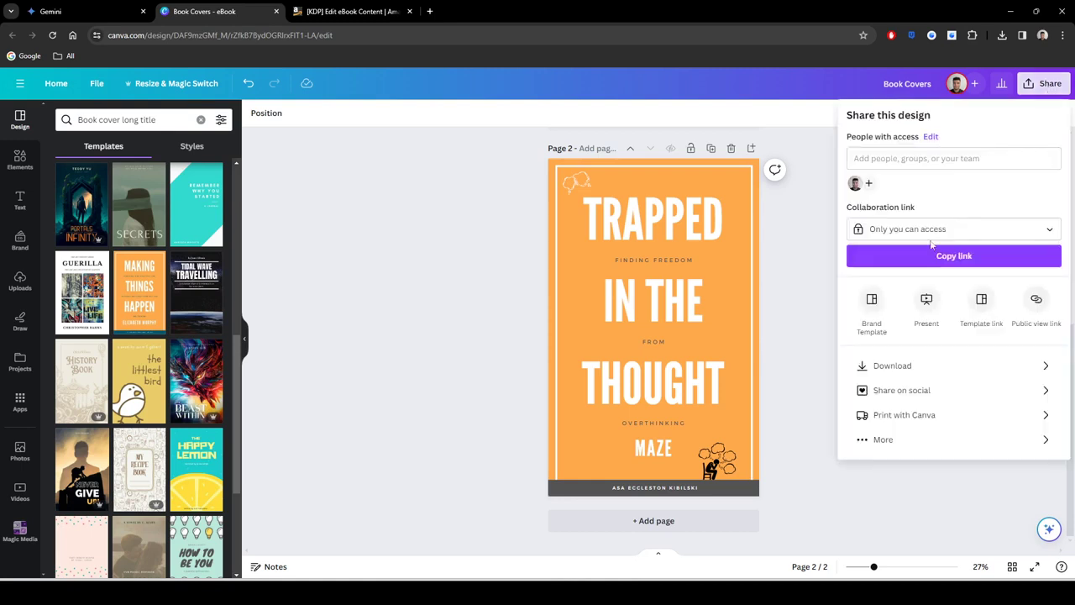
click(906, 368)
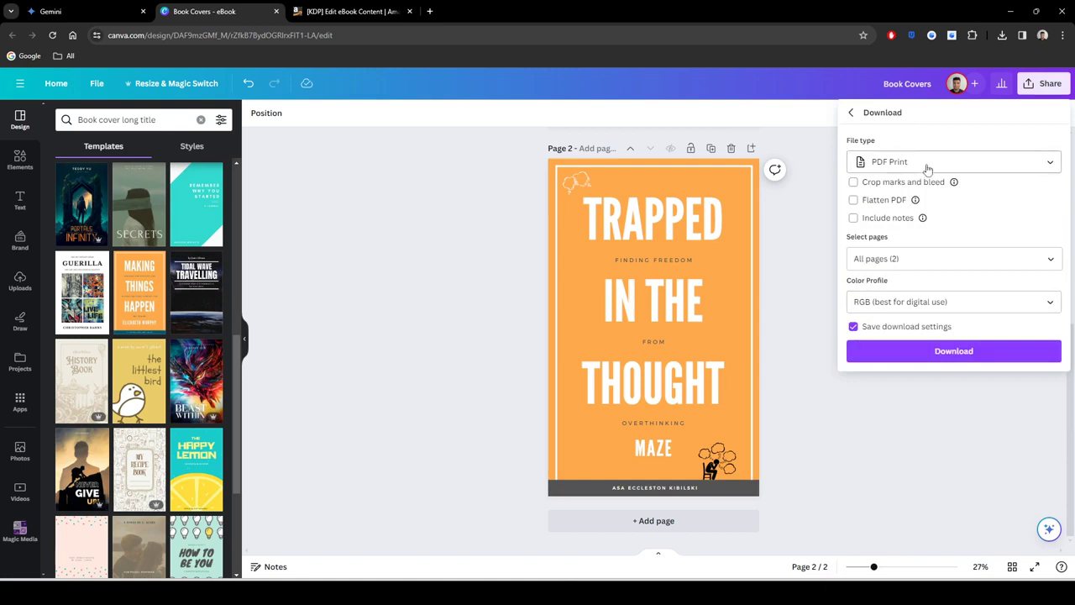
click(933, 163)
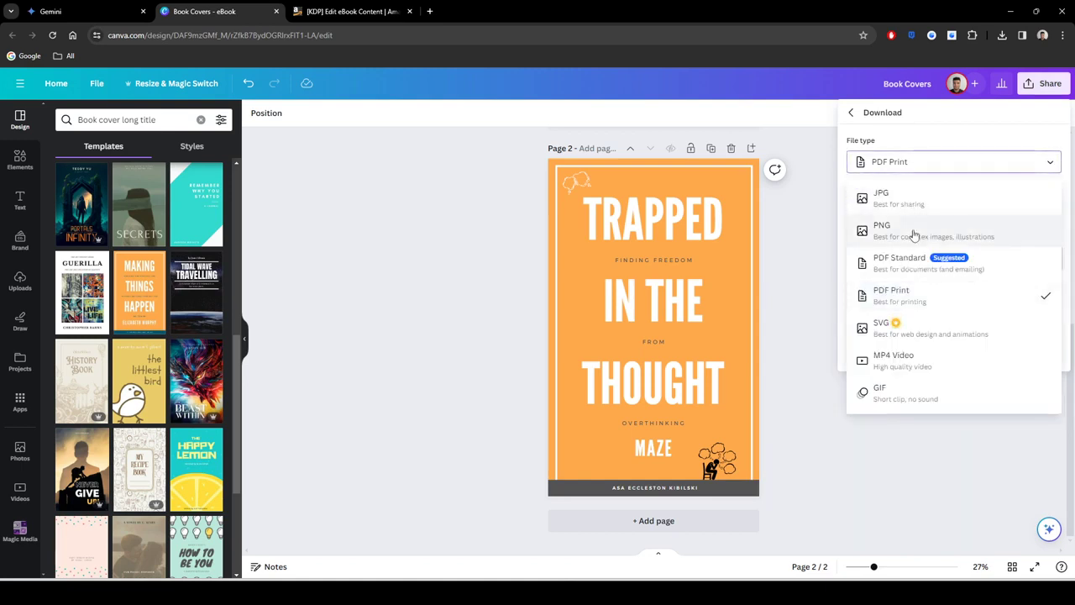
click(931, 202)
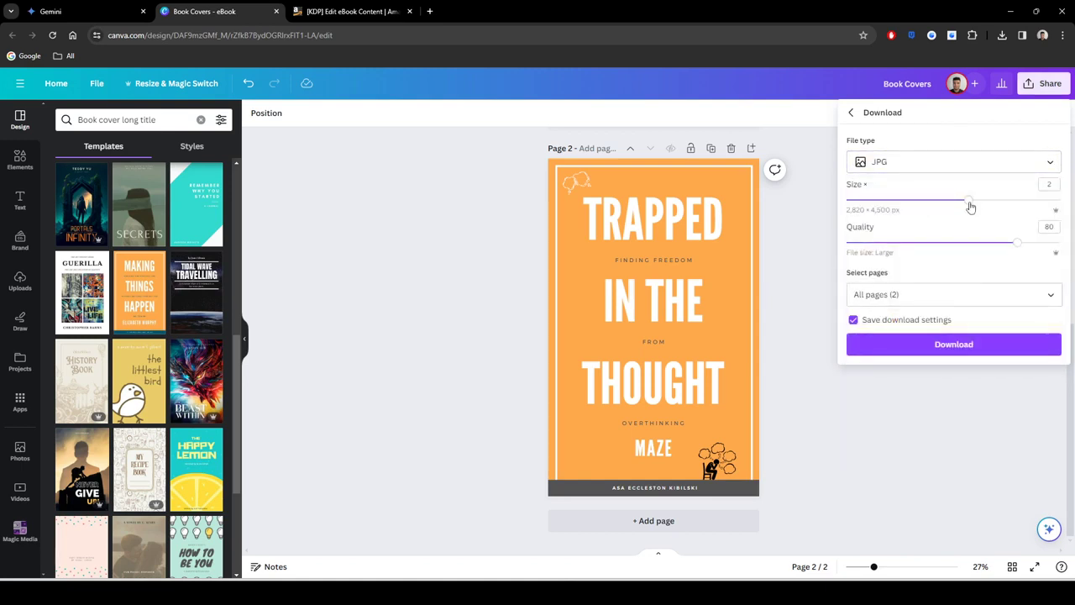
click(965, 171)
click(924, 230)
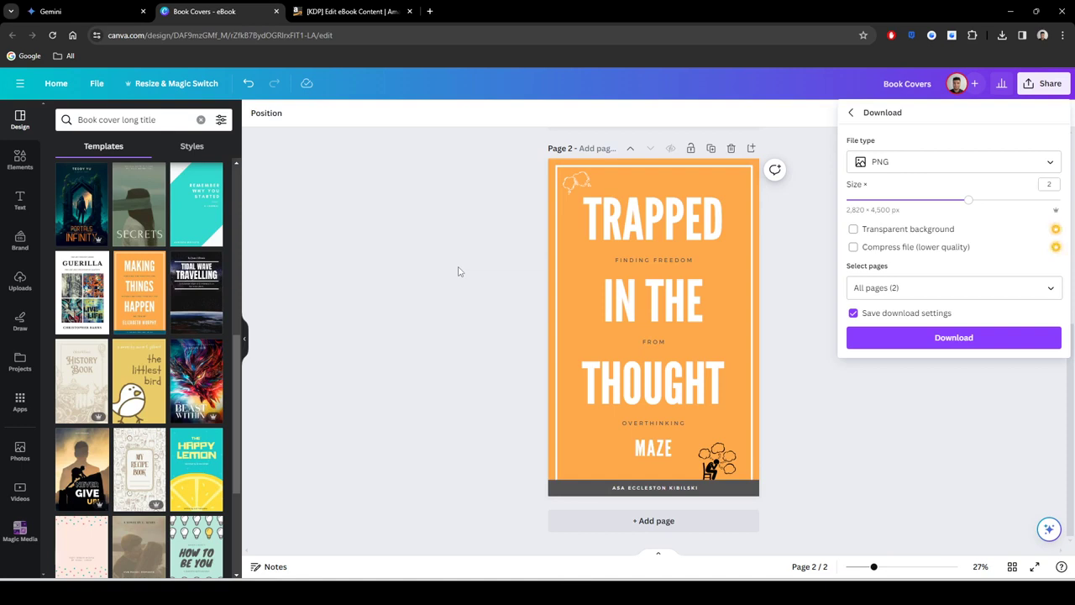
click(943, 165)
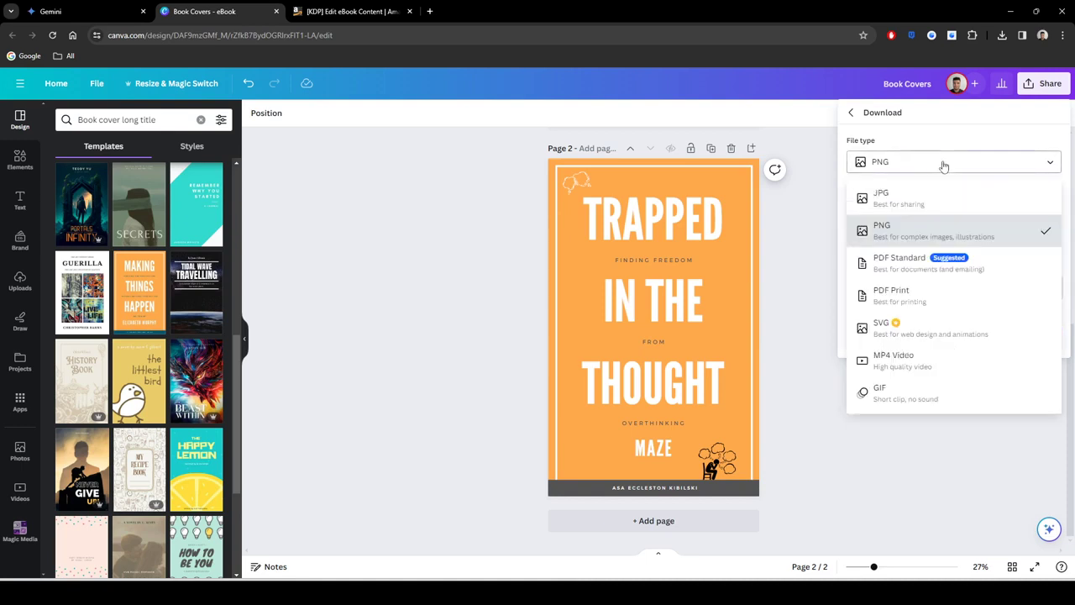
click(921, 202)
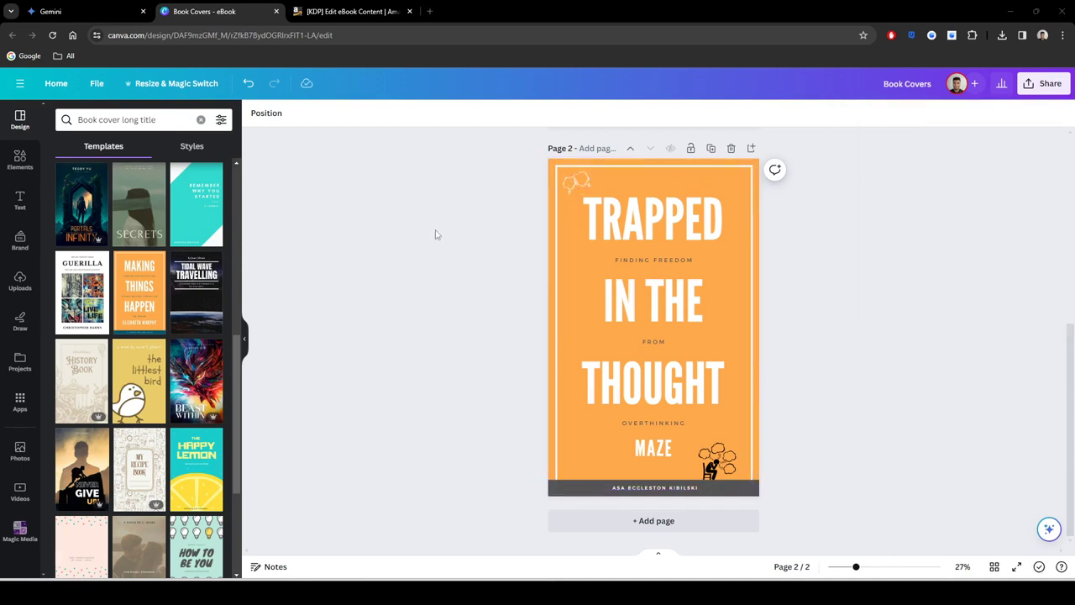
Step: Switch to the KDP eBook content page and upload the downloaded cover file as the Kindle eBook cover
click(344, 9)
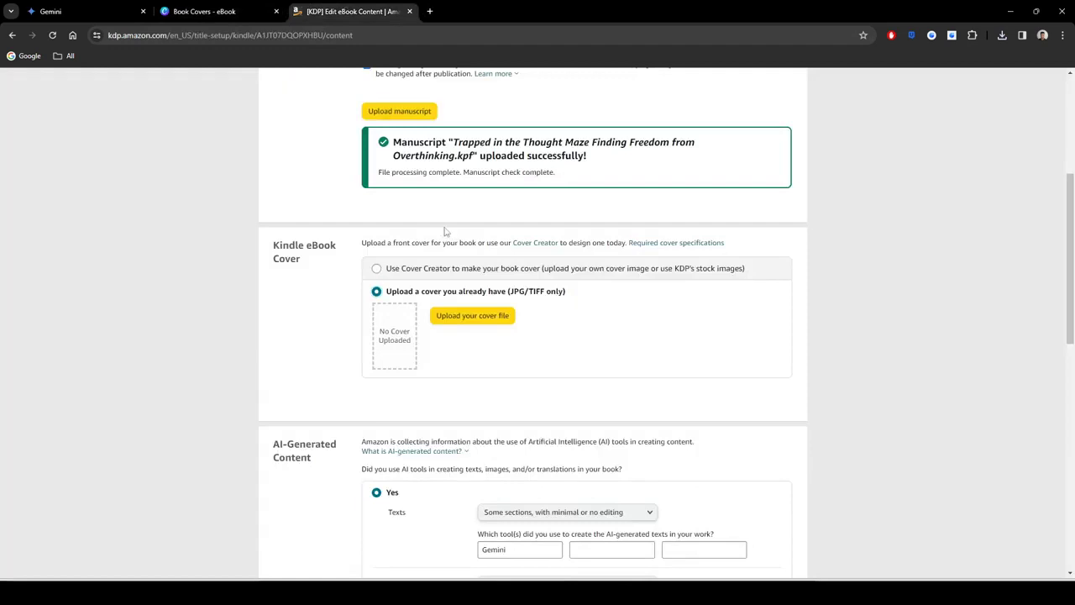
click(492, 316)
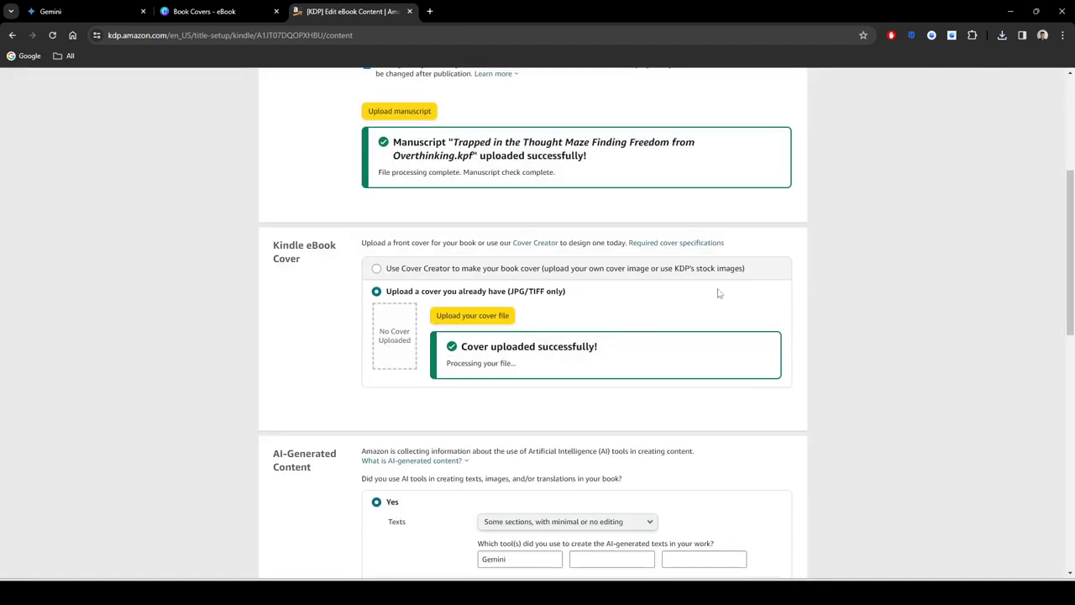
Step: Confirm that the AI-generated content answers are accurate for the changed manuscript and cover
scroll(847, 341, up, 3)
scroll(854, 333, down, 4)
scroll(842, 314, up, 3)
scroll(636, 378, down, 6)
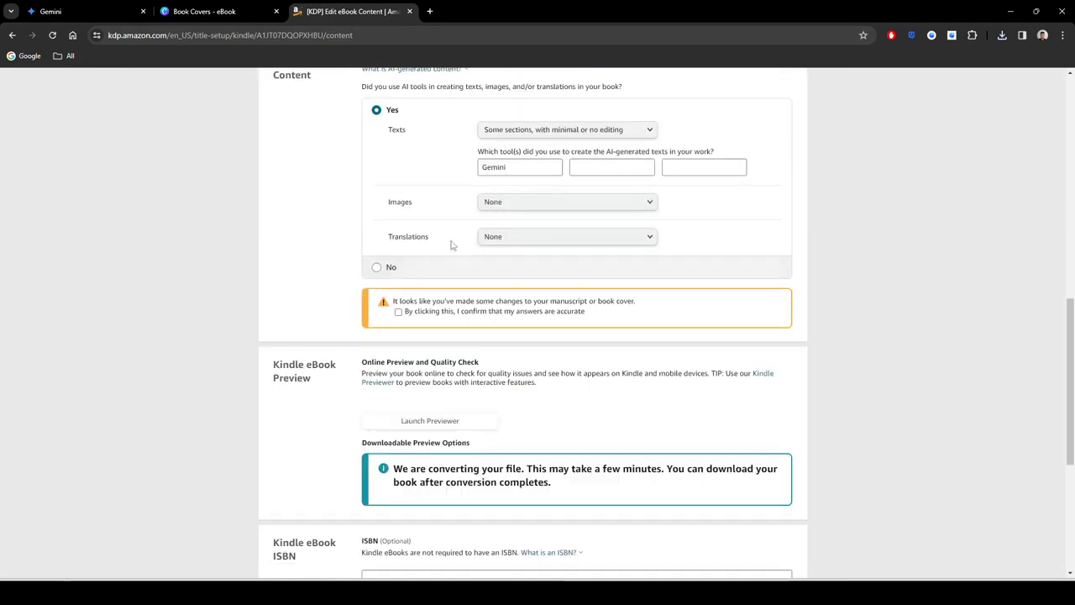
click(399, 311)
Step: Check the manuscript and cover upload status and the AI-generated content answers, including the Images options
scroll(315, 286, up, 4)
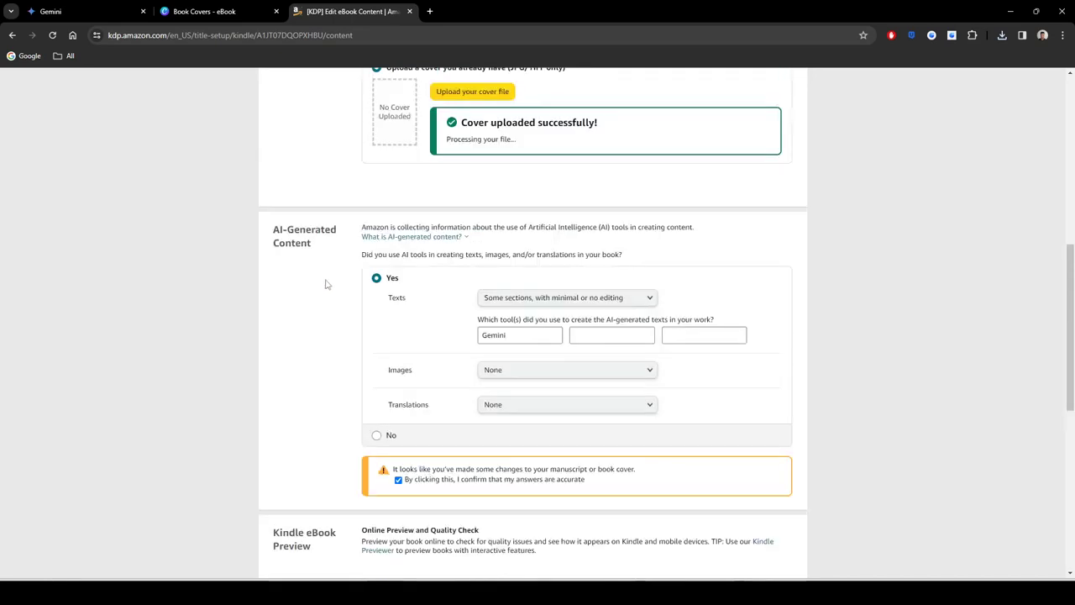
scroll(393, 225, up, 1)
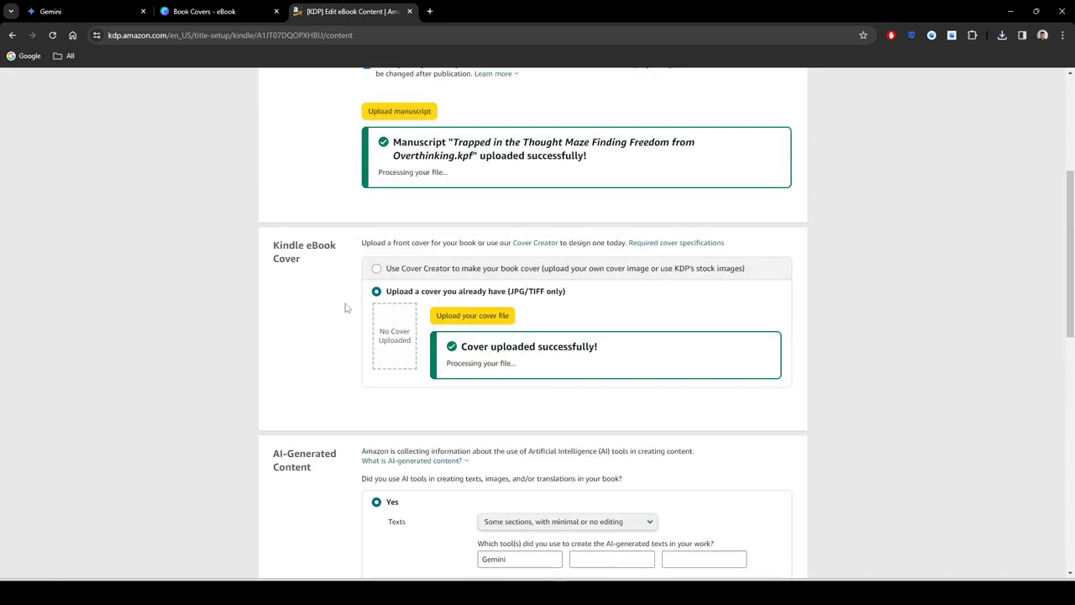
scroll(300, 324, down, 4)
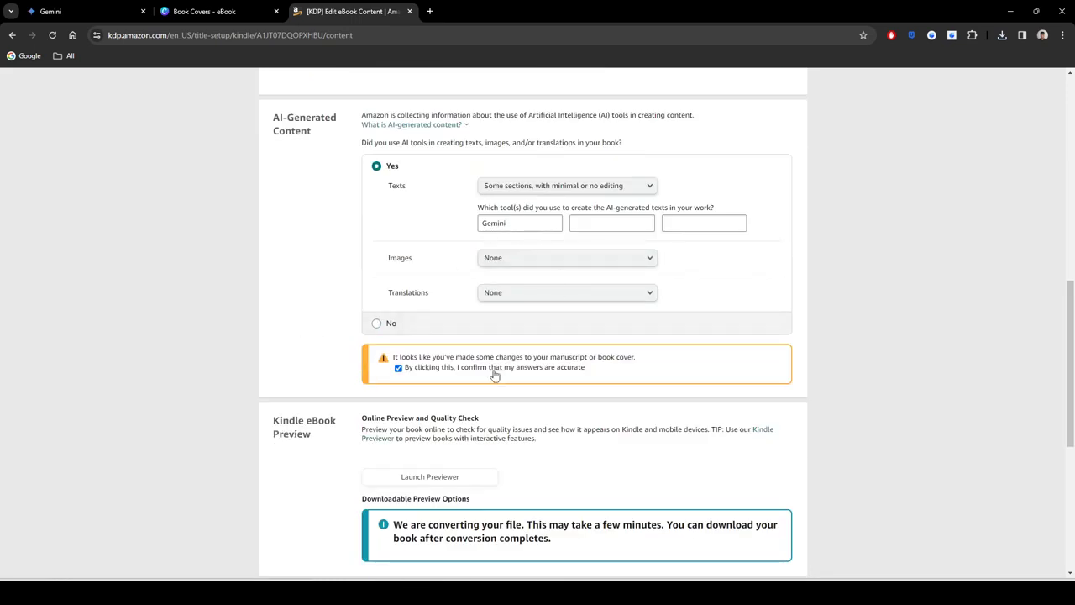
click(543, 262)
click(868, 272)
Step: Review the eBook preview and ISBN sections, then save the content page and continue to pricing
scroll(742, 277, down, 2)
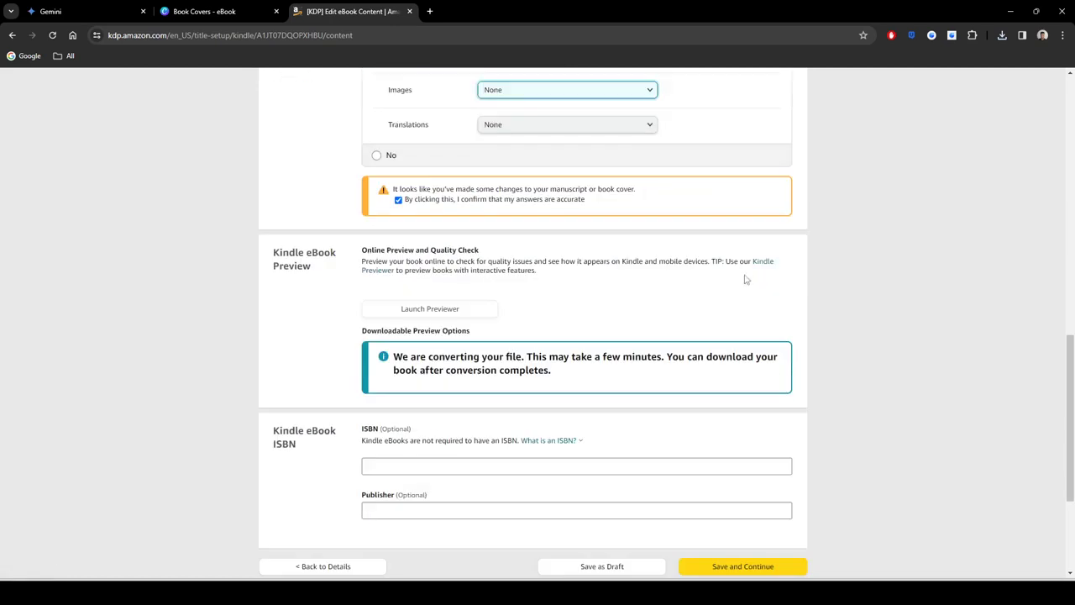
scroll(746, 300, up, 2)
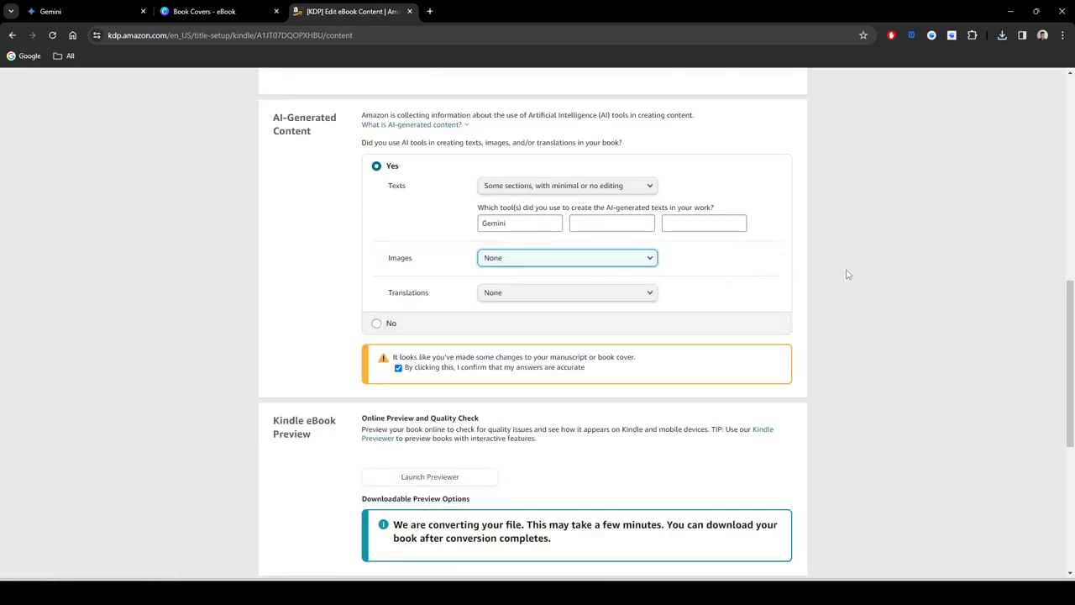
scroll(848, 274, down, 2)
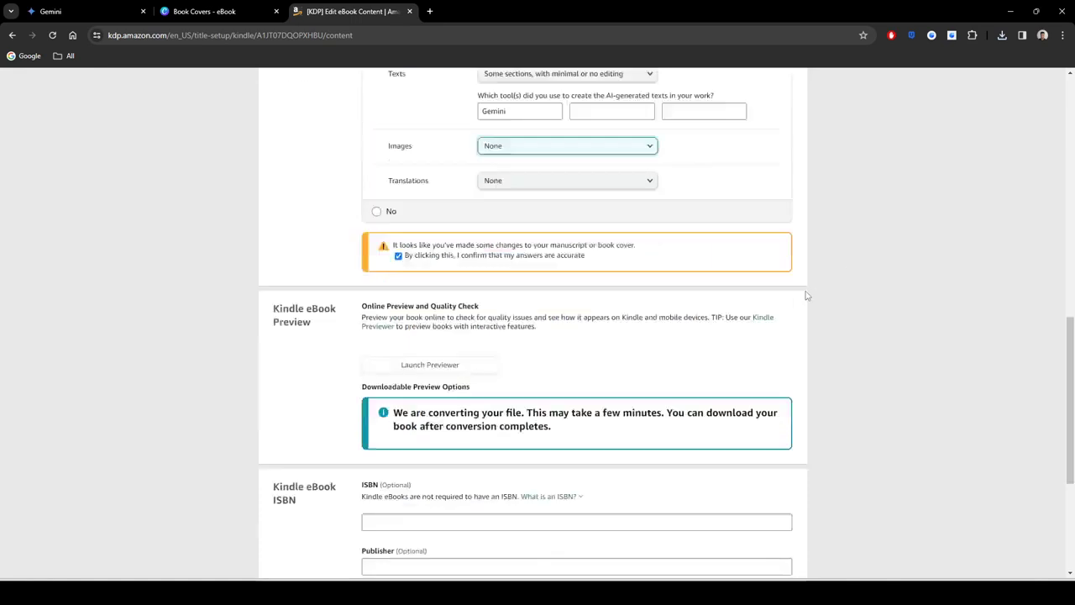
scroll(632, 311, down, 1)
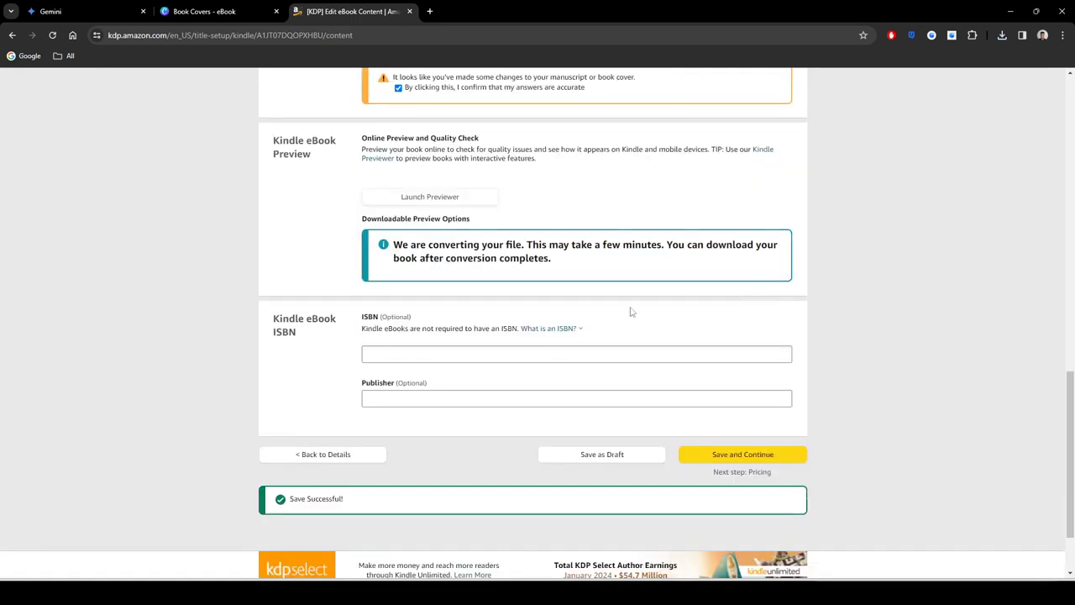
scroll(475, 272, up, 1)
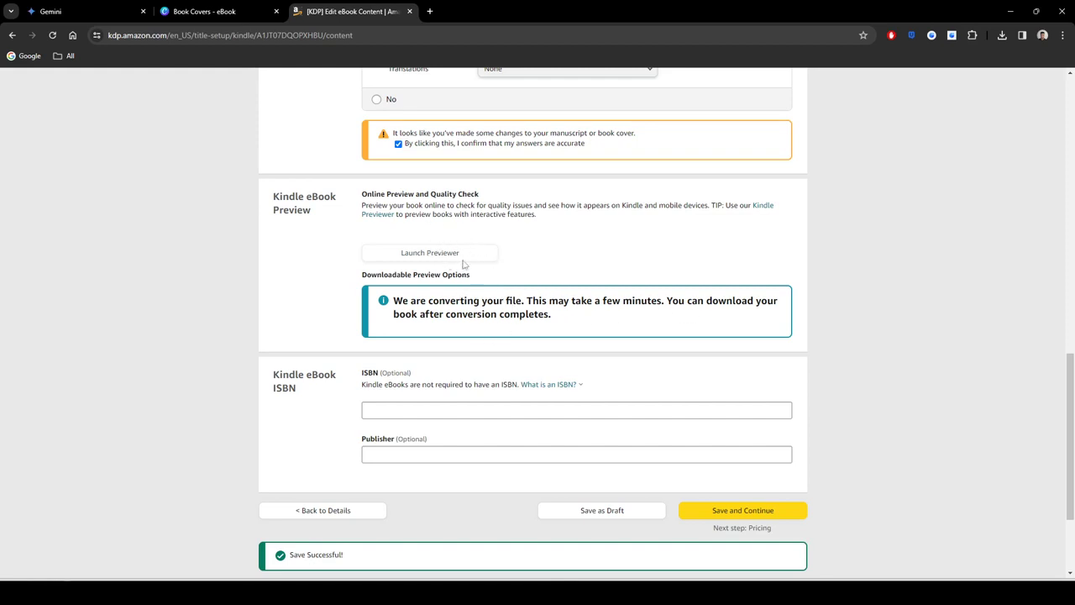
scroll(474, 256, down, 2)
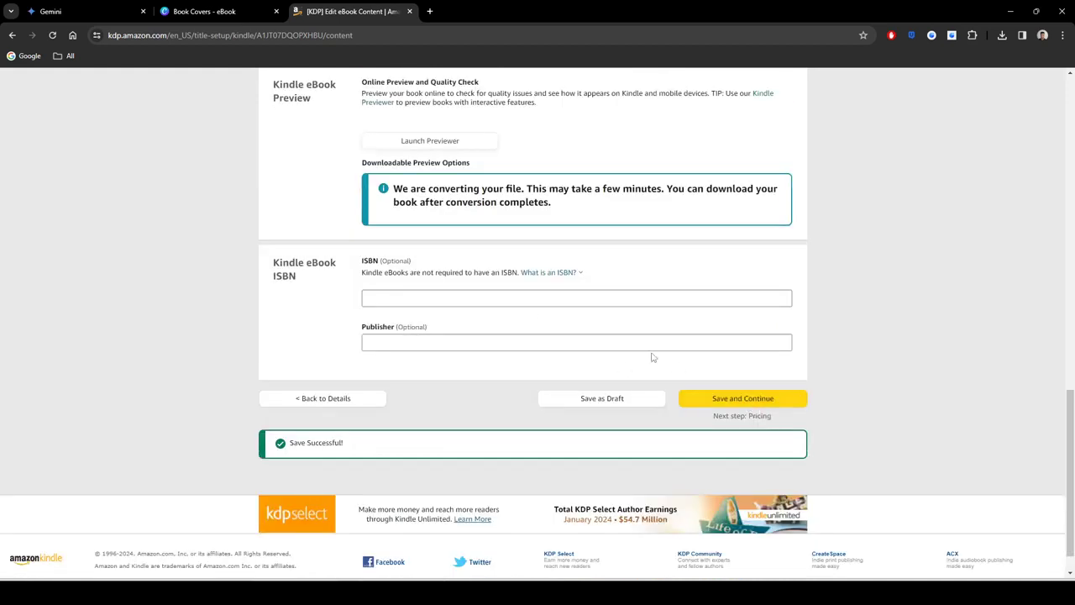
scroll(652, 357, up, 2)
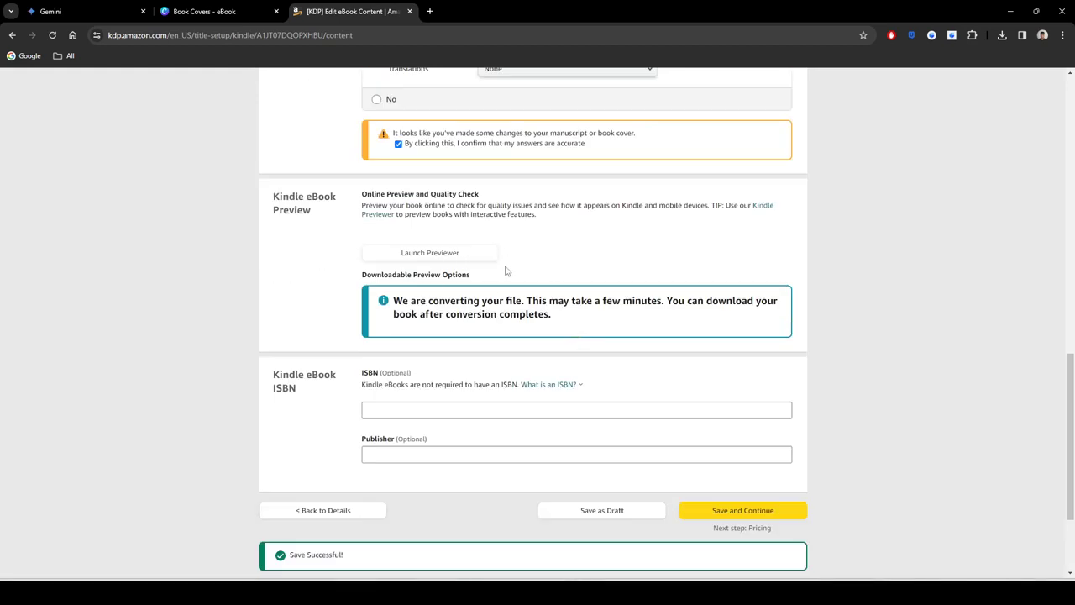
scroll(542, 298, down, 2)
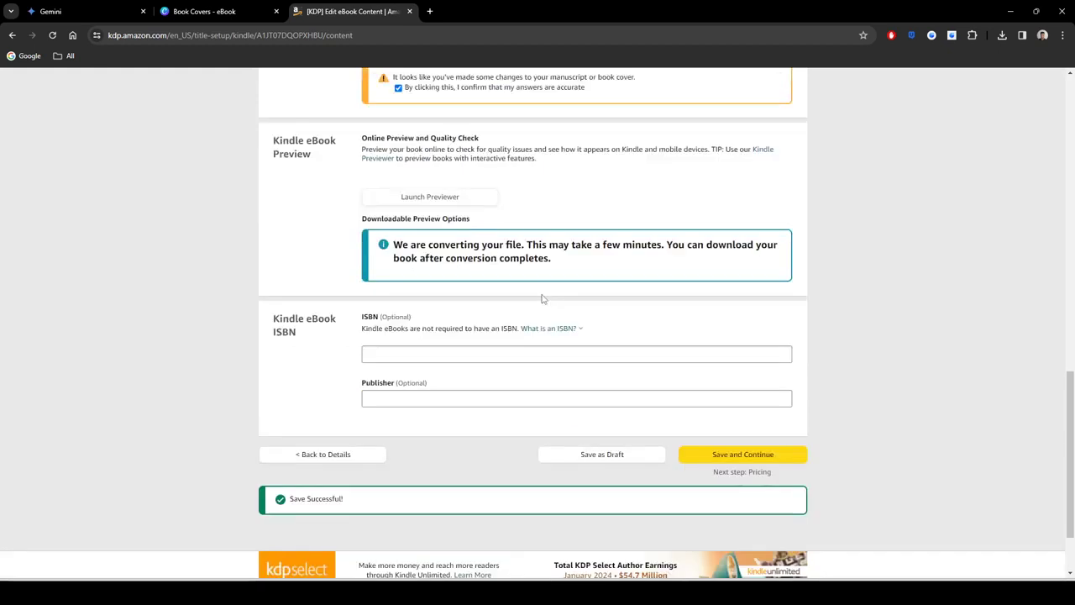
click(742, 398)
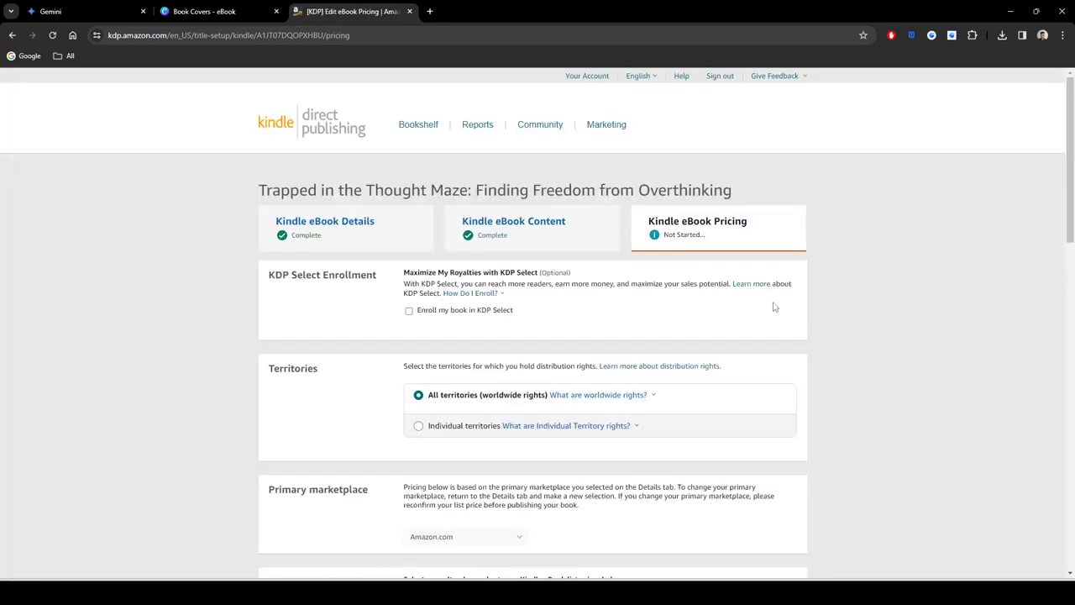
Step: Enroll the book in KDP Select
click(410, 311)
click(411, 313)
click(413, 315)
click(485, 294)
Step: Look at the individual territories choices and return the distribution rights to all territories (worldwide rights)
scroll(828, 311, down, 2)
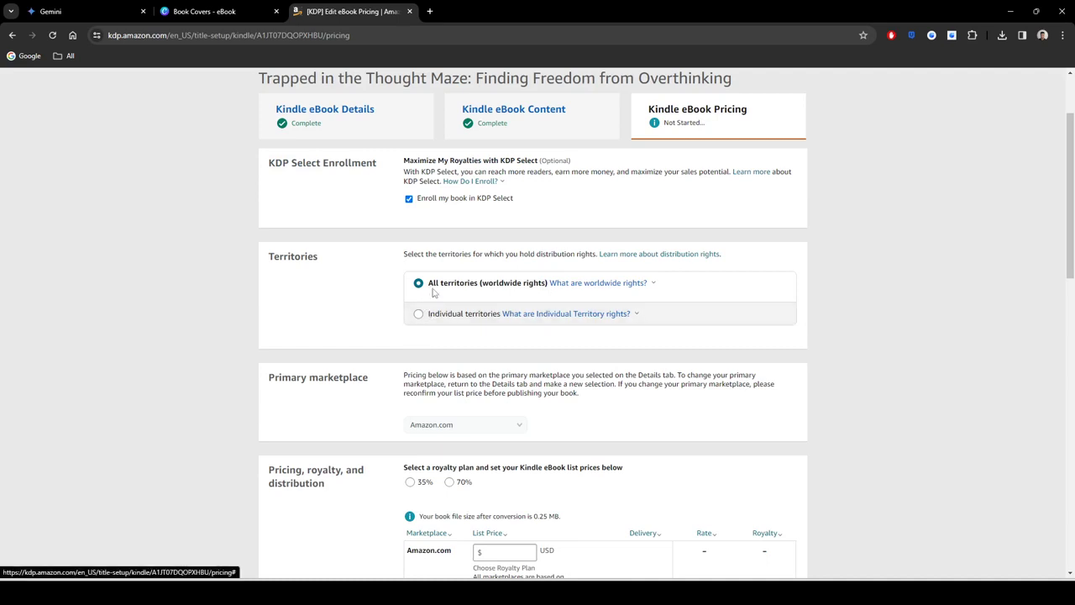
mouse_move(602, 289)
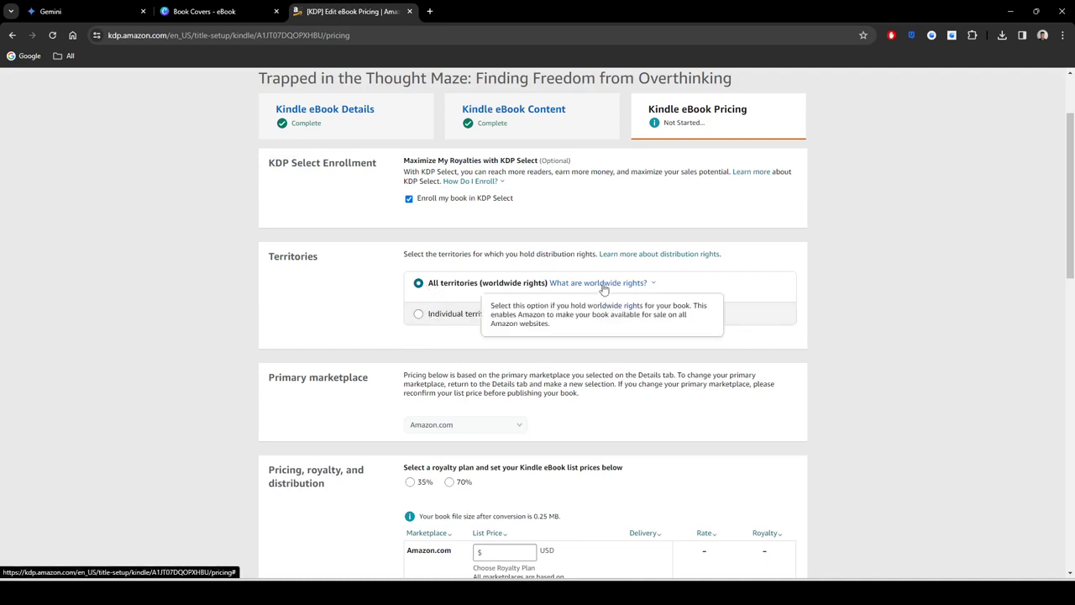
click(419, 315)
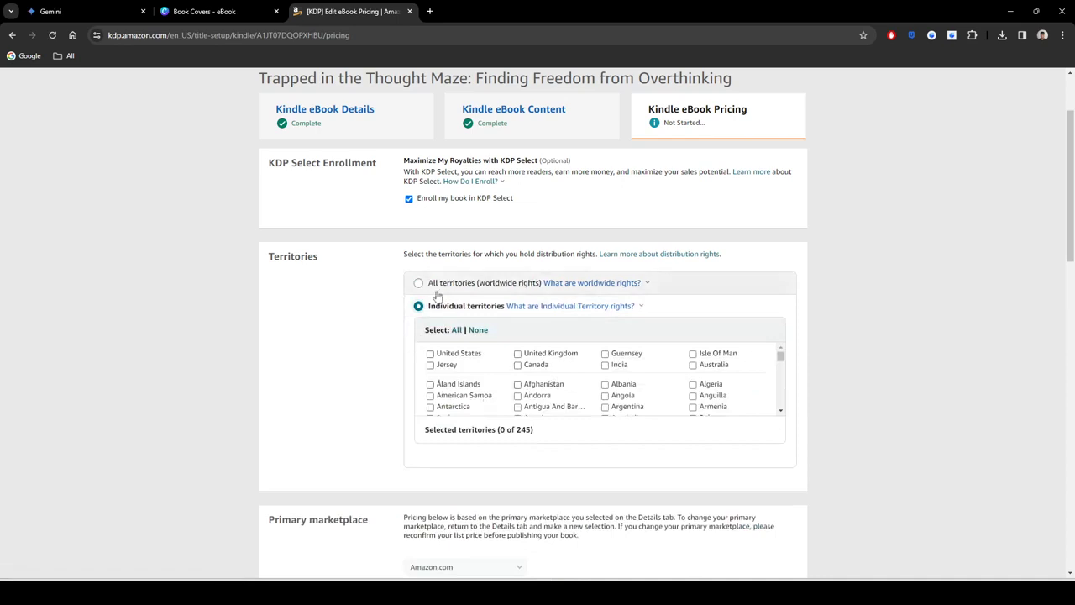
click(418, 283)
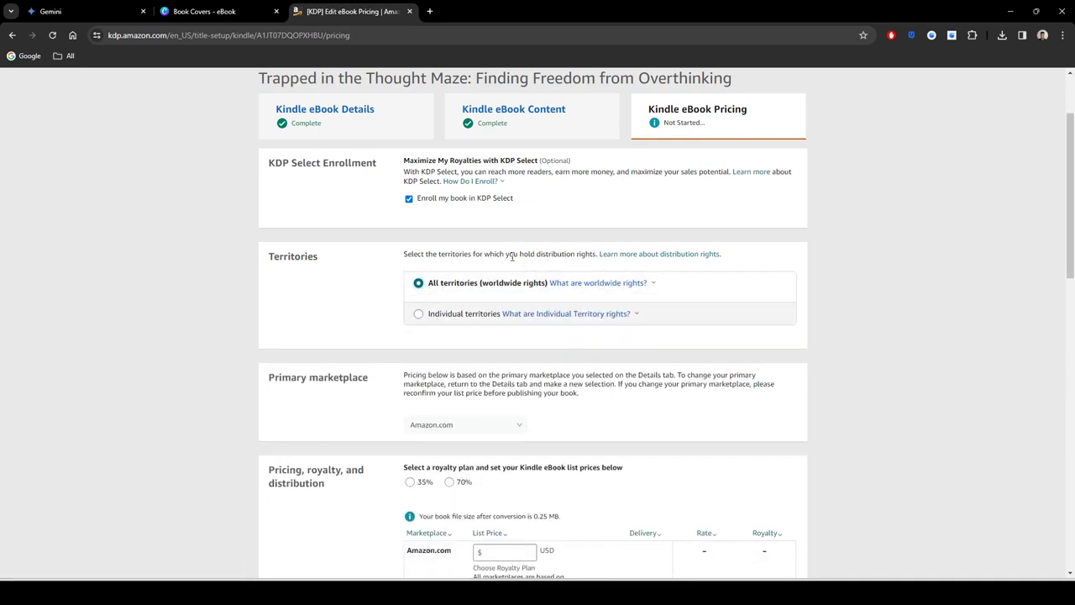
drag(510, 255, 595, 253)
click(913, 284)
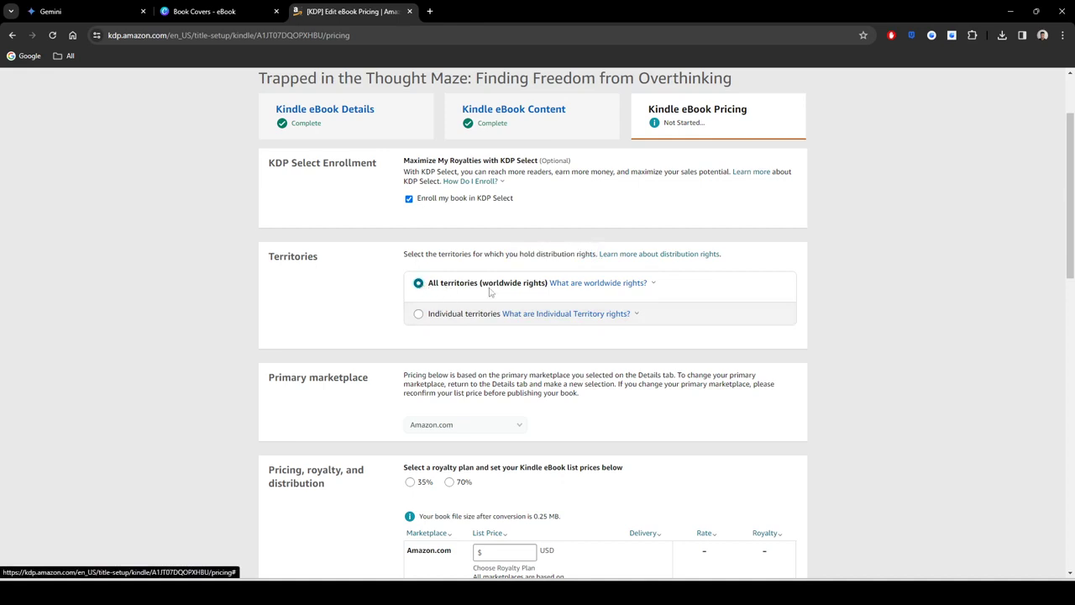
Step: Try the 70% and 35% royalty plans and compare the allowed Amazon.com list price ranges
scroll(319, 336, down, 2)
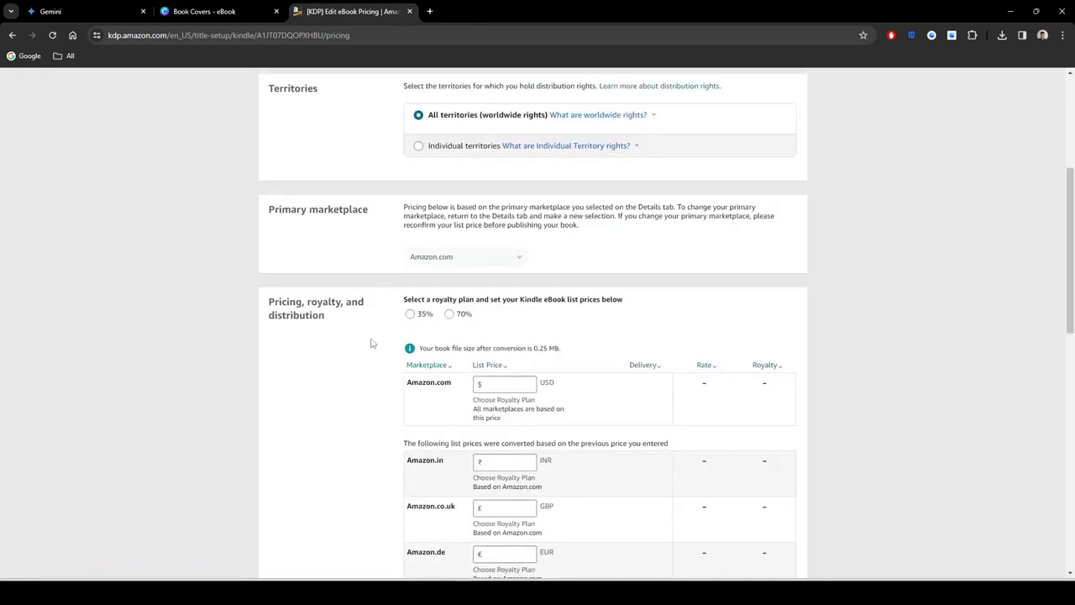
scroll(328, 317, down, 1)
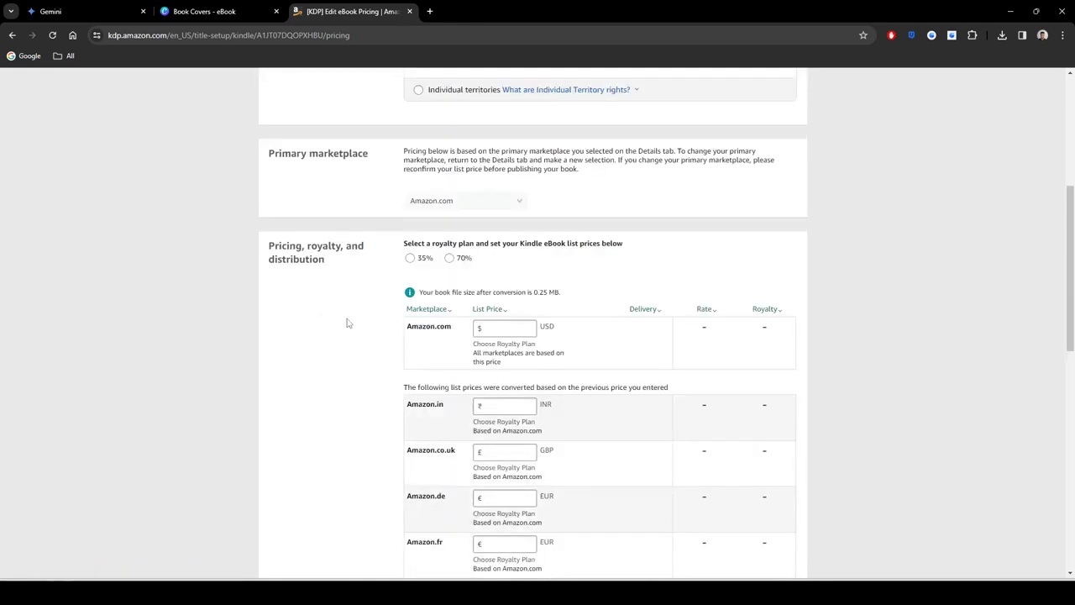
click(450, 259)
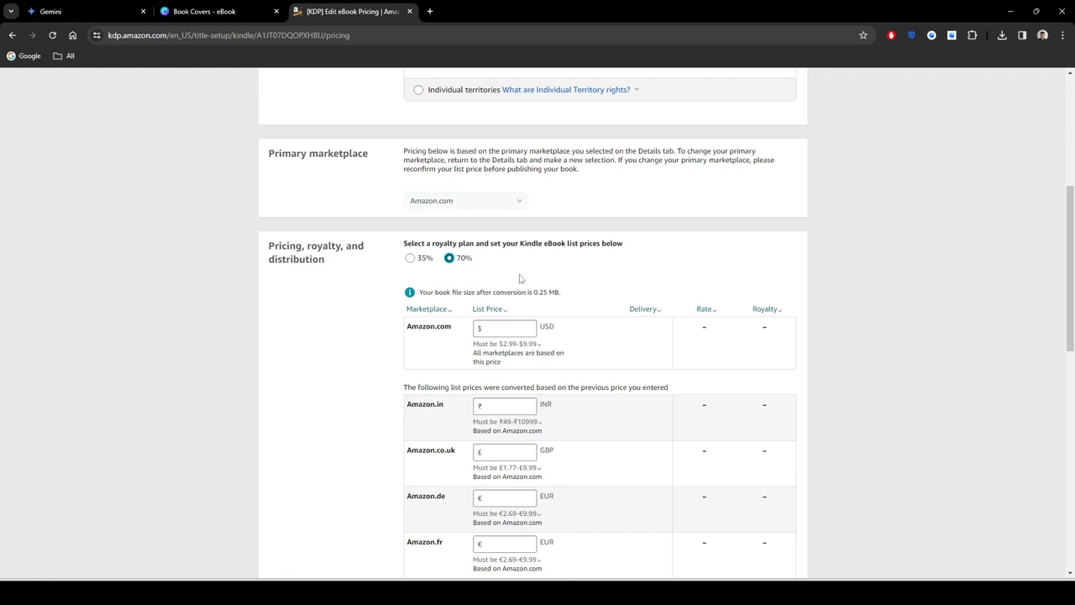
click(415, 260)
click(514, 345)
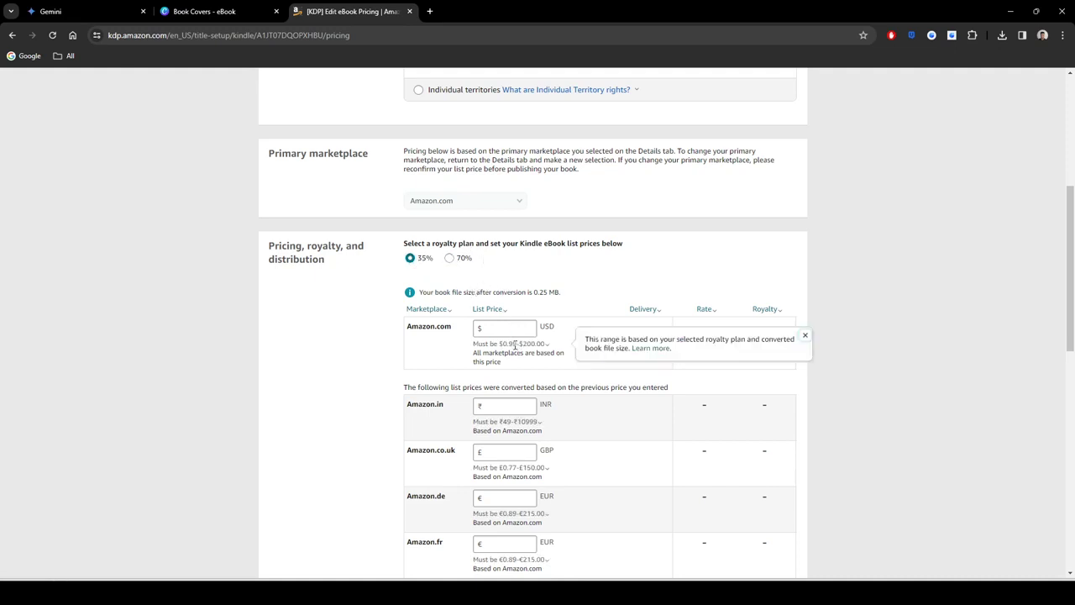
drag(514, 346, 499, 345)
click(511, 345)
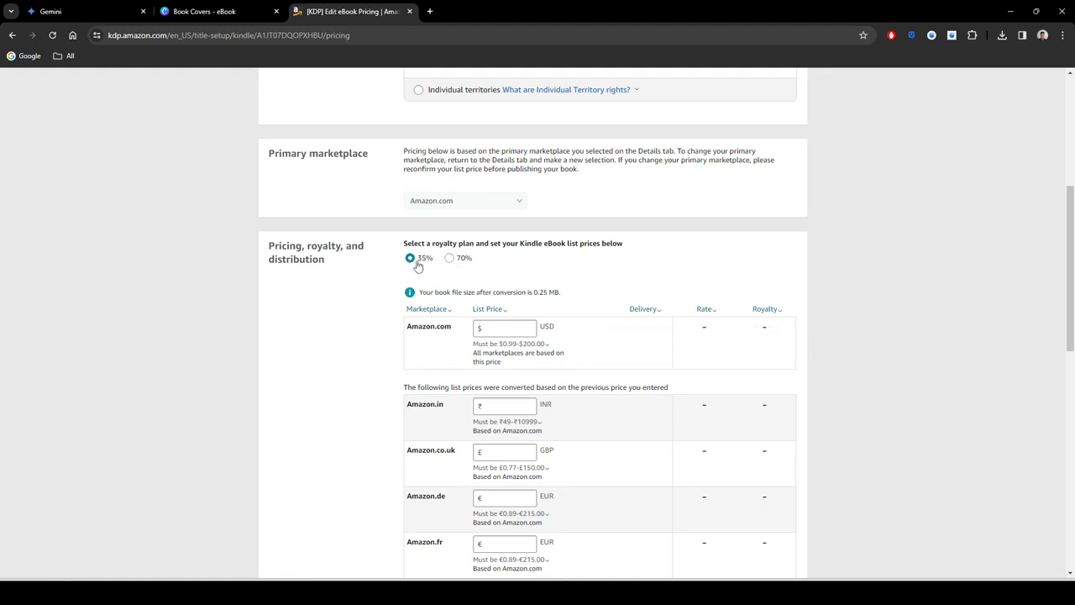
Step: Select the 70% royalty plan and check its allowed Amazon.com list price range
click(454, 262)
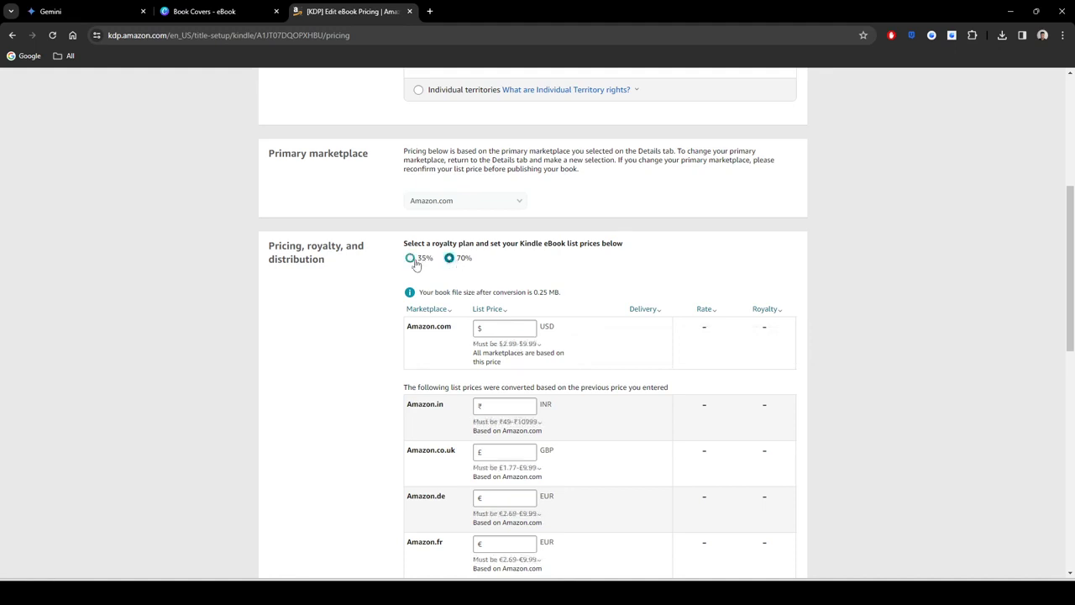
click(514, 345)
drag(498, 345, 511, 345)
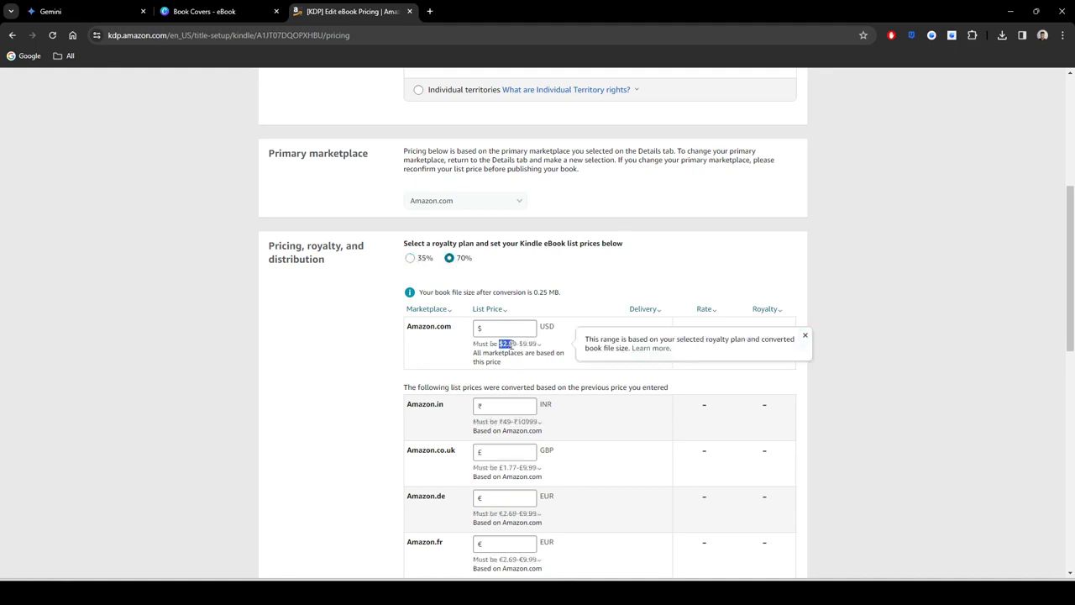
click(340, 348)
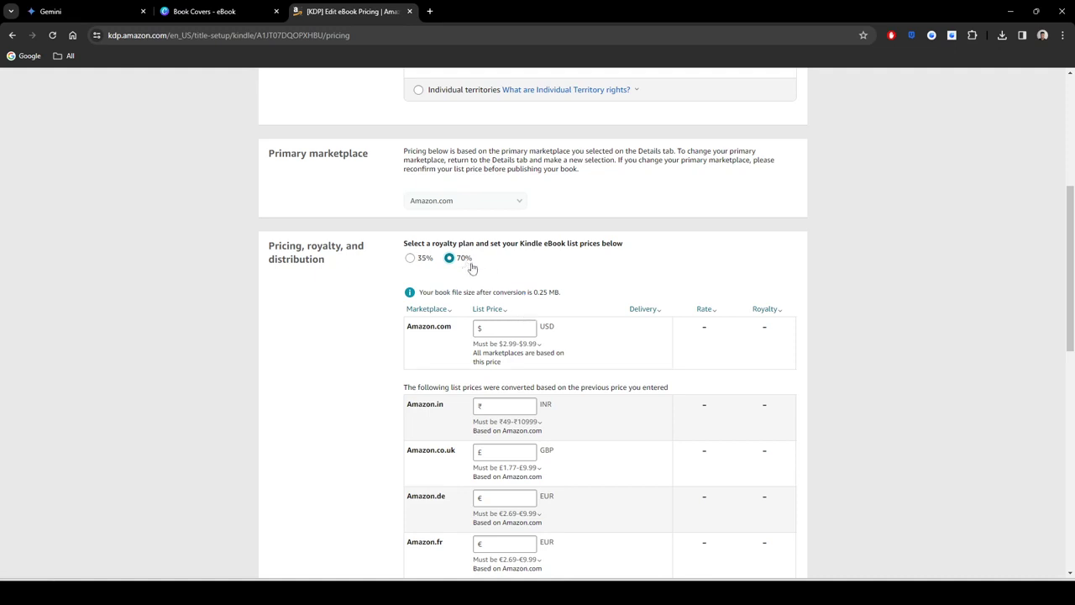
Step: Set the Amazon.com list price to 2.99 USD and examine the royalty at the 70% rate
click(512, 326)
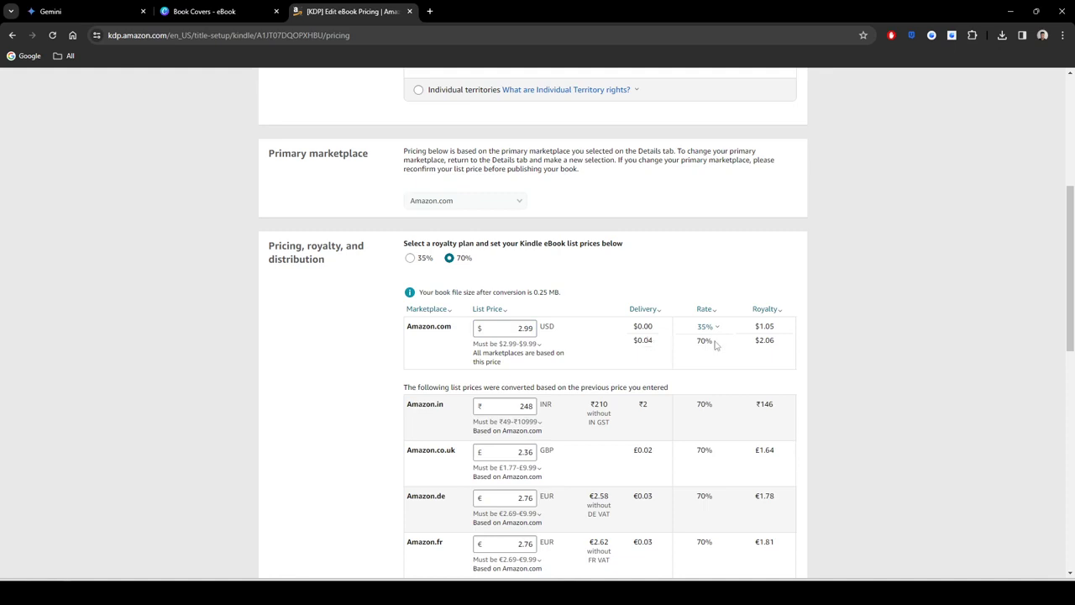
drag(712, 341, 780, 343)
click(767, 340)
click(855, 345)
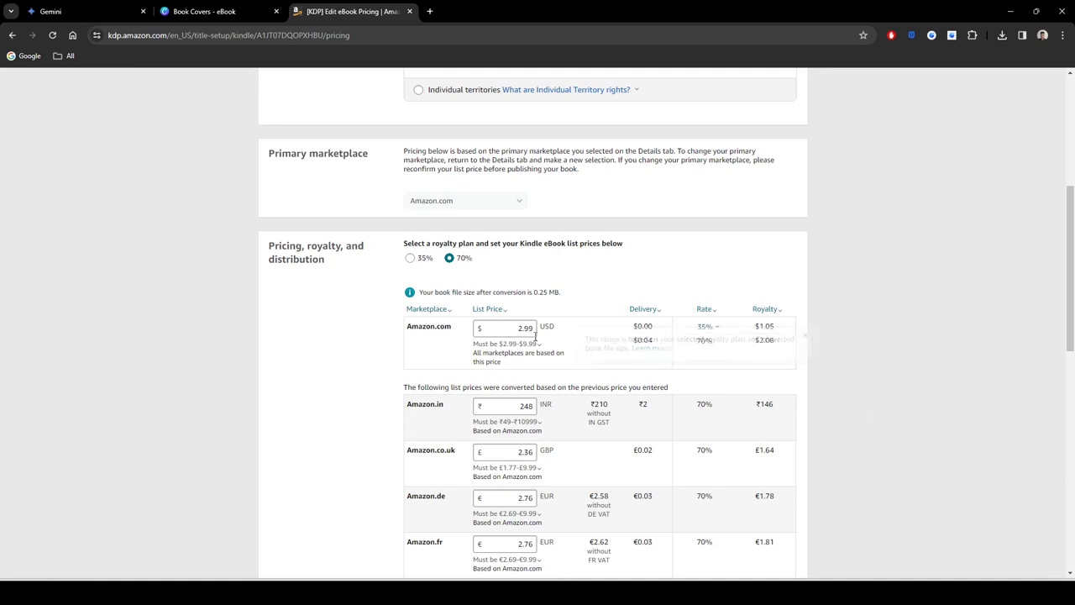
Step: Set the Amazon.co.uk list price to 1.99 GBP
scroll(825, 357, down, 2)
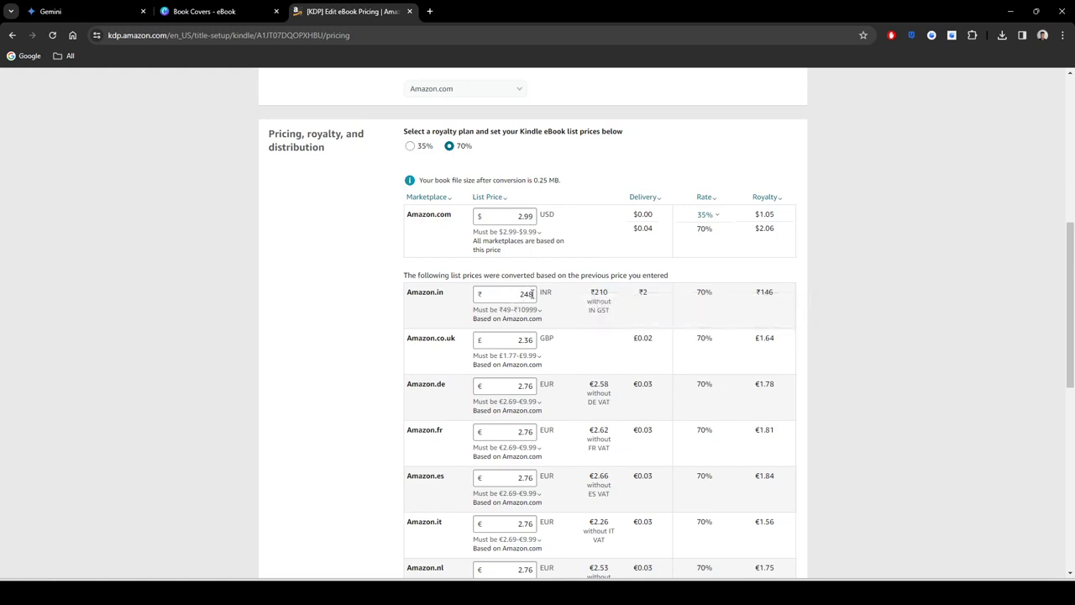
scroll(466, 309, down, 1)
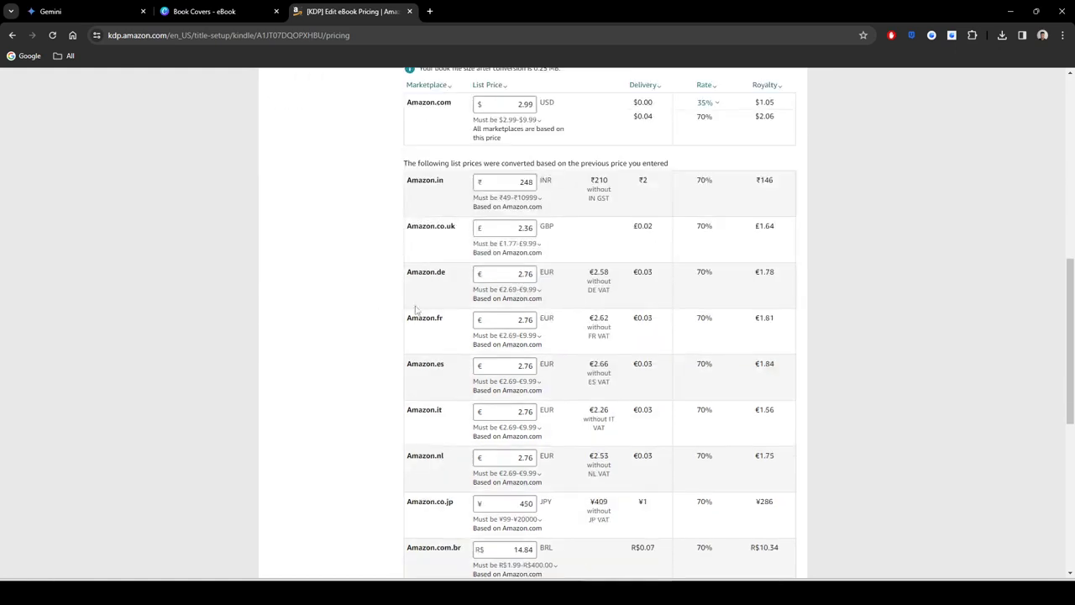
double_click(515, 229)
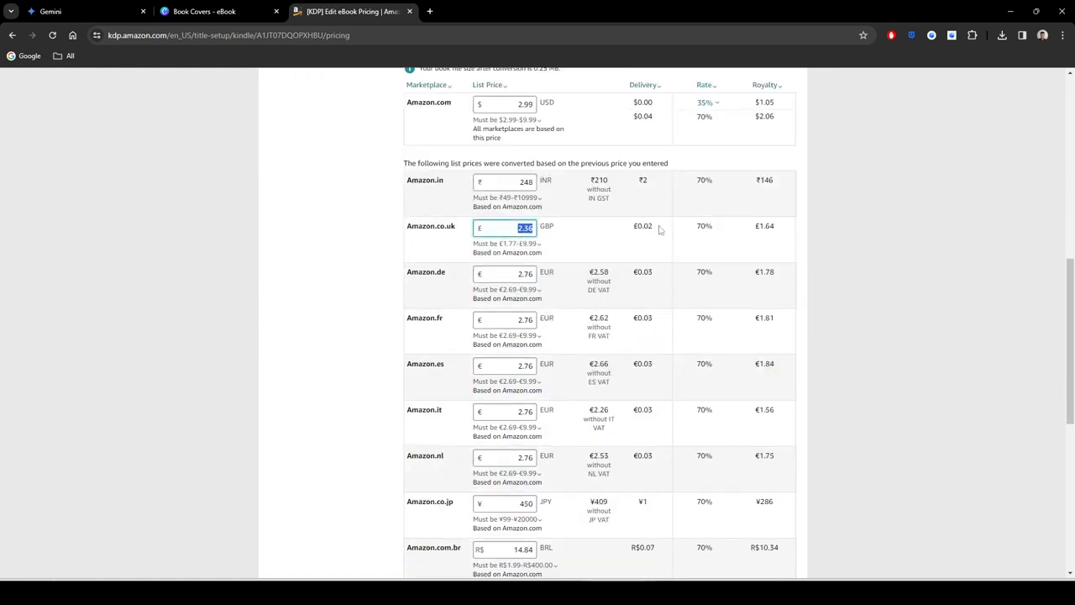
text(1.5)
click(934, 272)
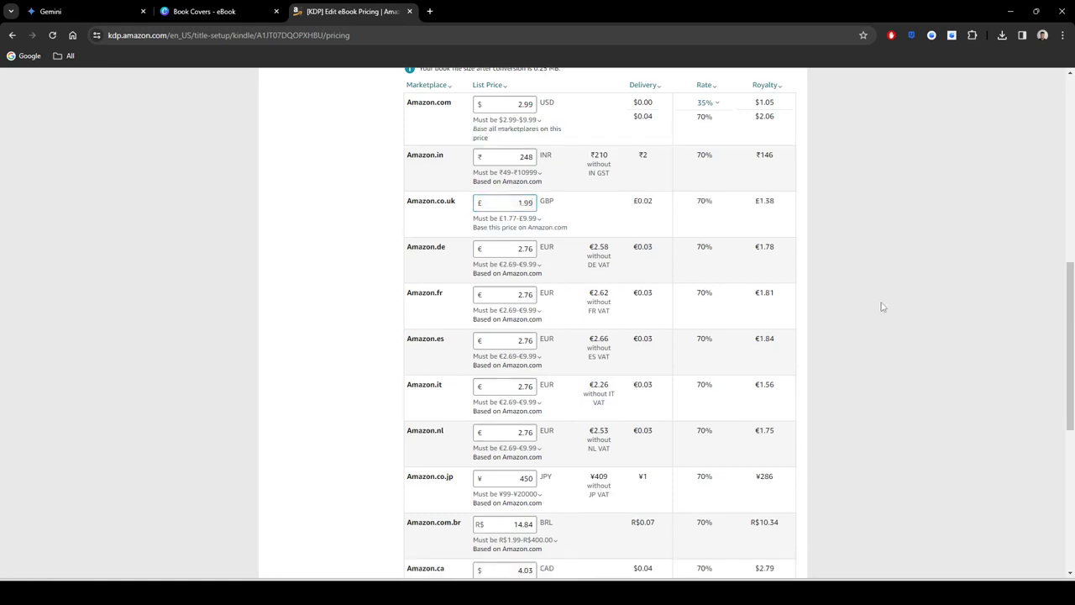
Step: Set the Amazon.de list price to 2.49 EUR
scroll(870, 314, up, 1)
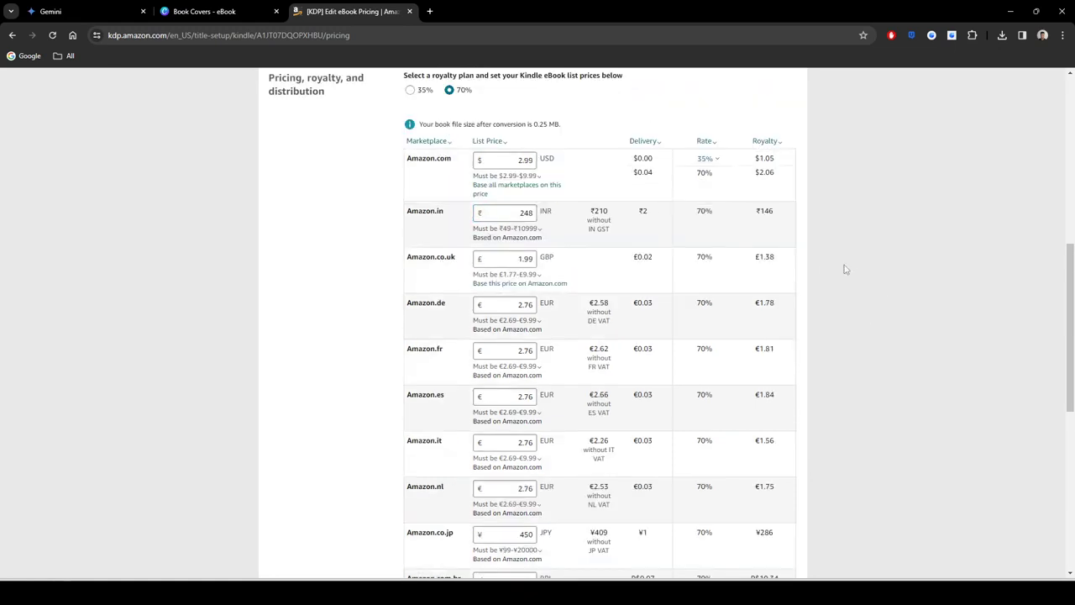
double_click(515, 305)
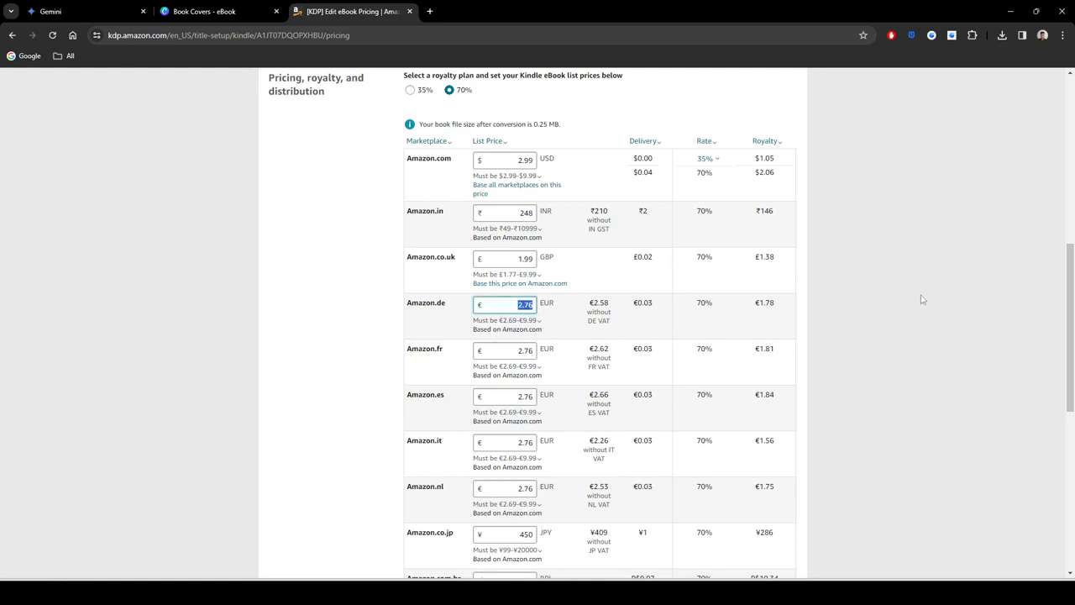
text(2)
key(Tab)
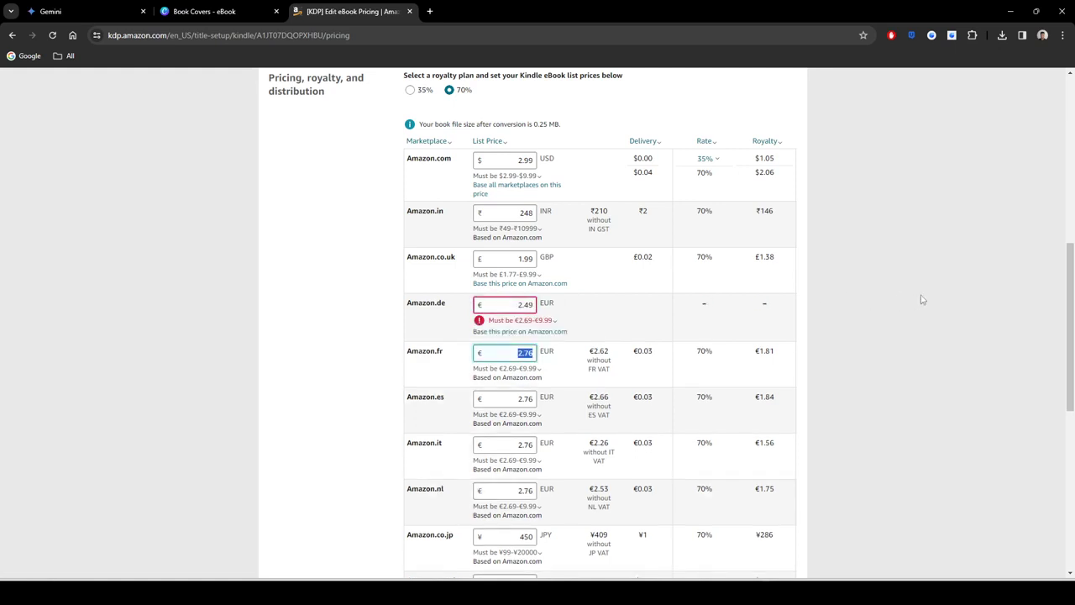
Step: Set the Amazon.de, Amazon.fr and Amazon.es list prices to 2.79 EUR each
text(2)
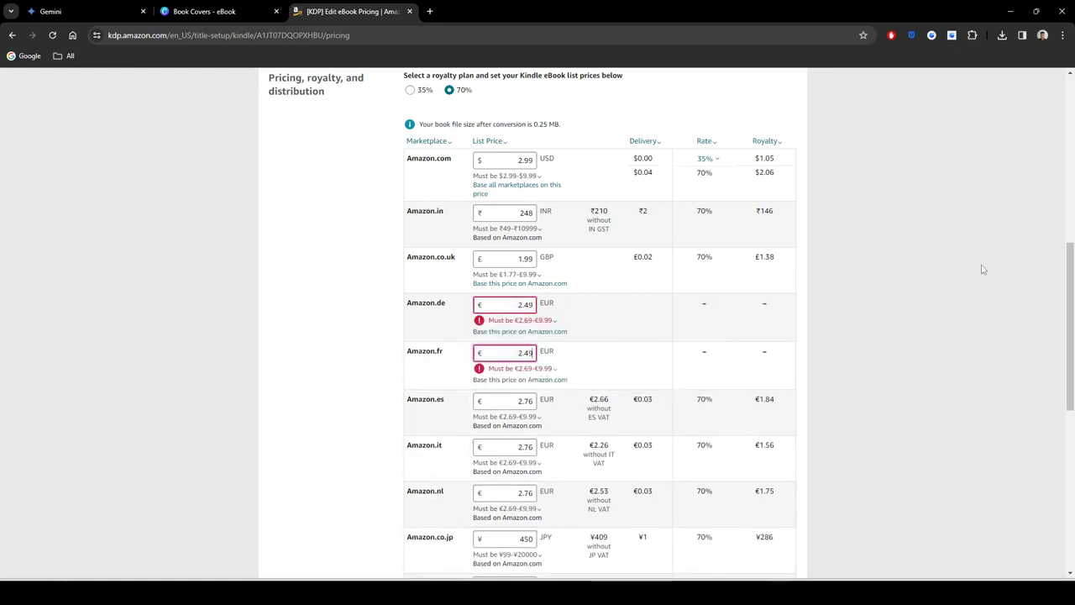
double_click(521, 303)
text(2.79)
key(Tab)
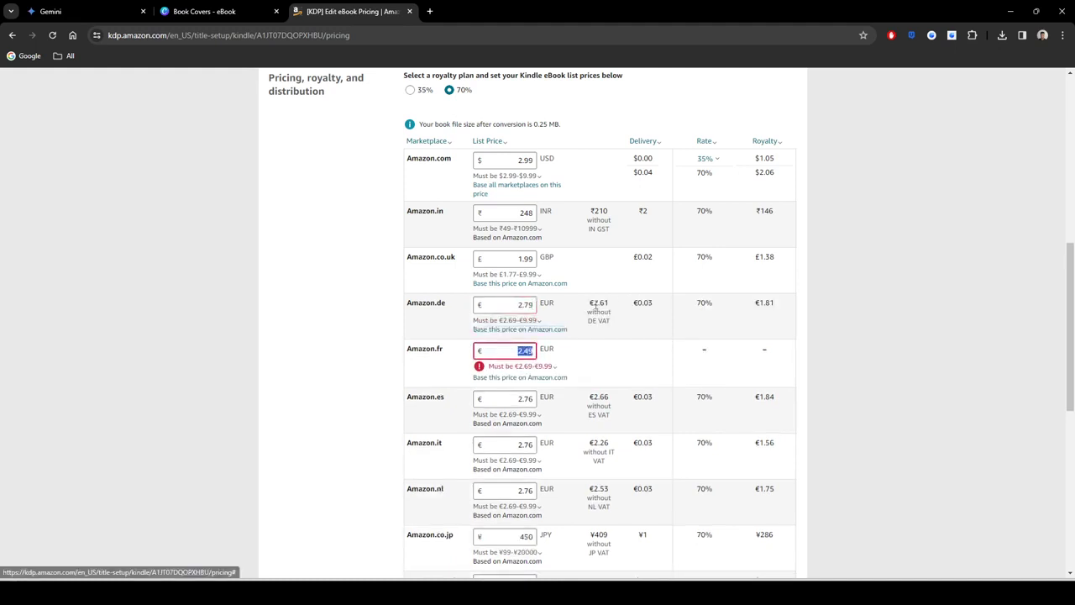
text(2.79)
key(Tab)
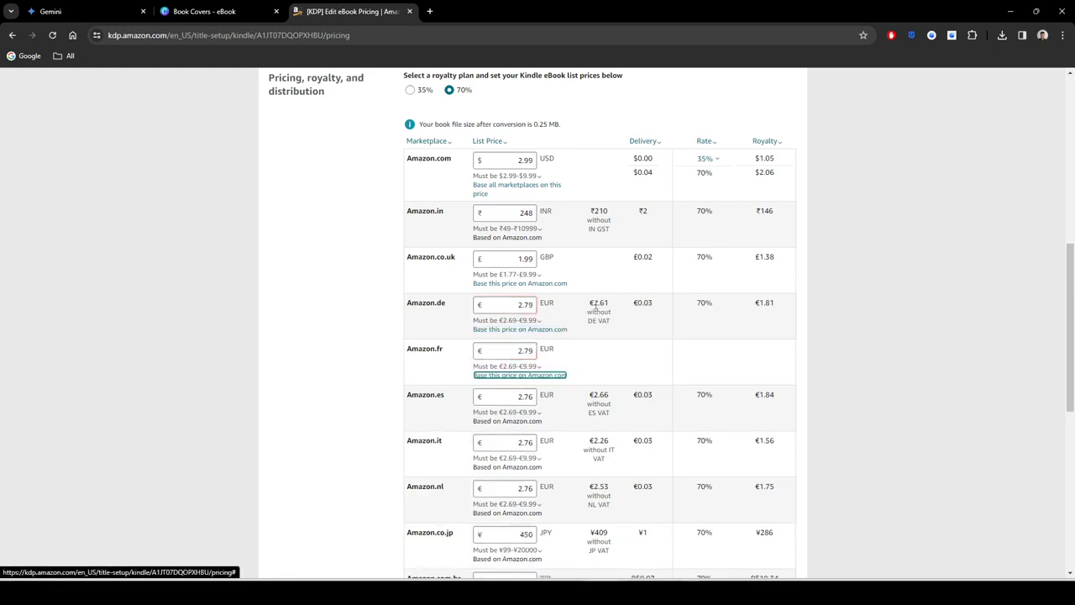
key(Tab)
text(2.79)
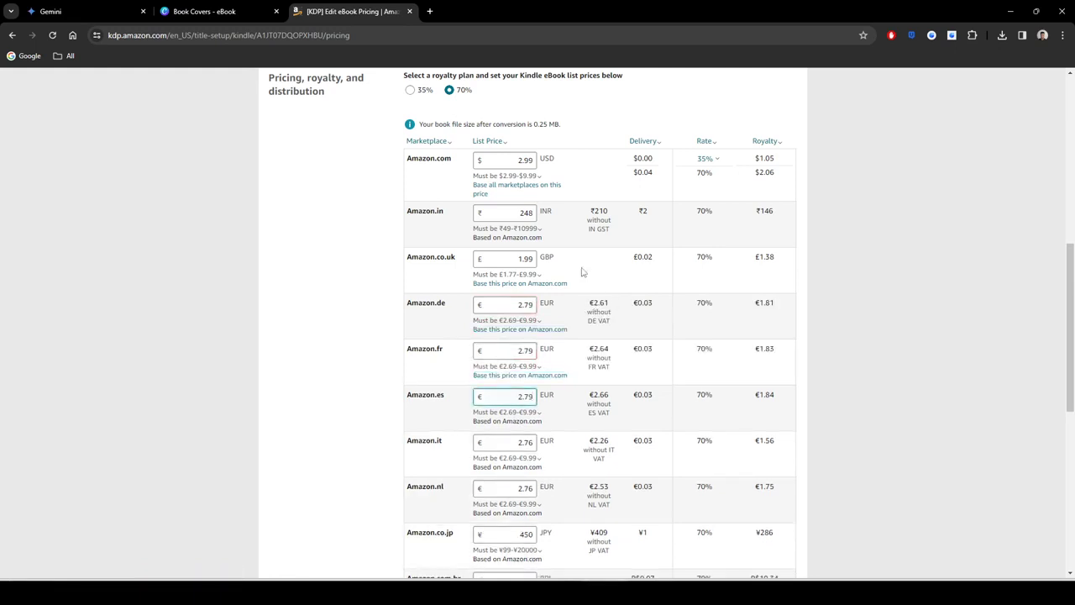
Step: Set the Amazon.it and Amazon.nl list prices to 2.79 EUR each
scroll(774, 394, down, 1)
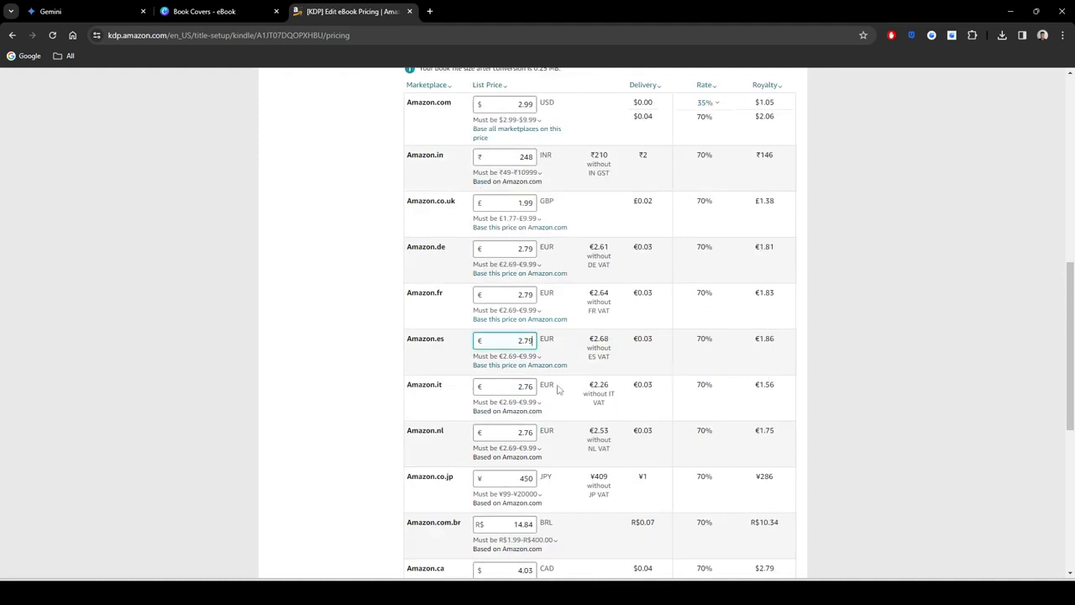
double_click(506, 388)
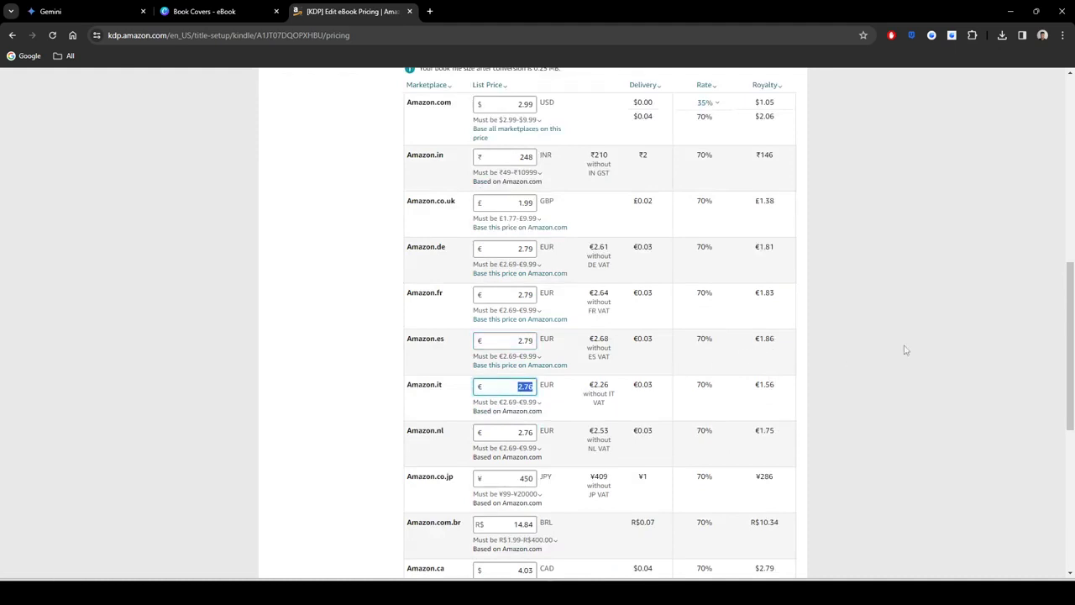
text(2.79)
key(Tab)
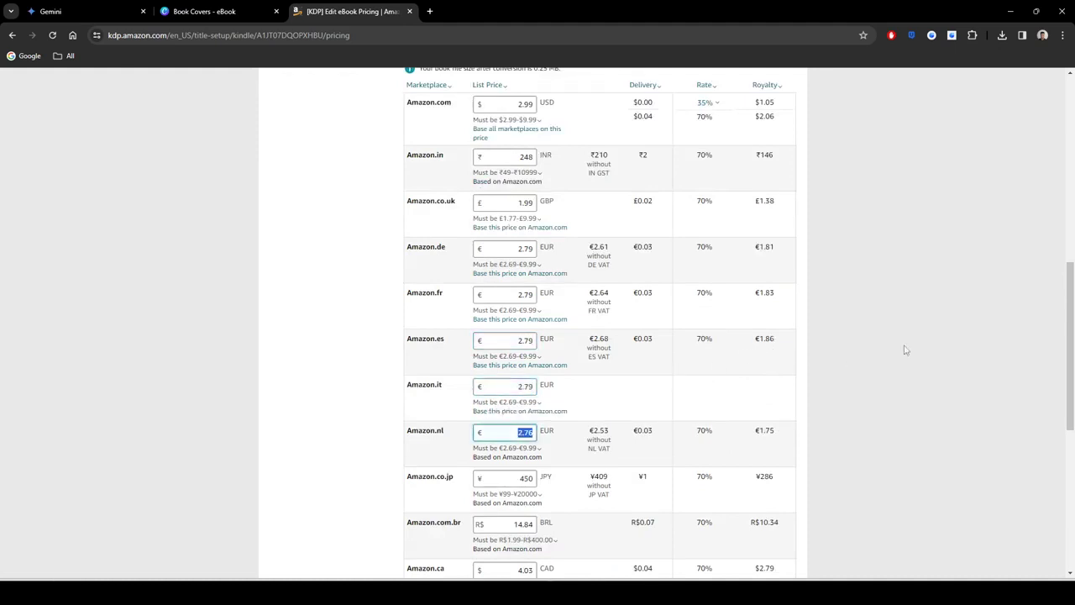
text(2.79)
key(Tab)
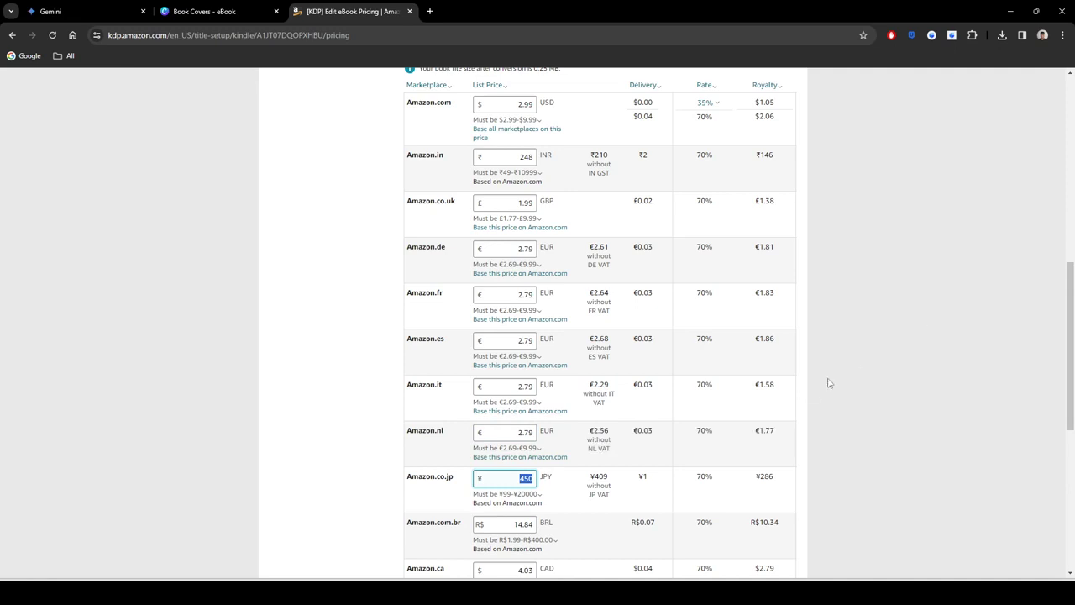
Step: Try 300 JPY as the Amazon.co.jp list price, and settle on 400 JPY
text(300)
click(872, 453)
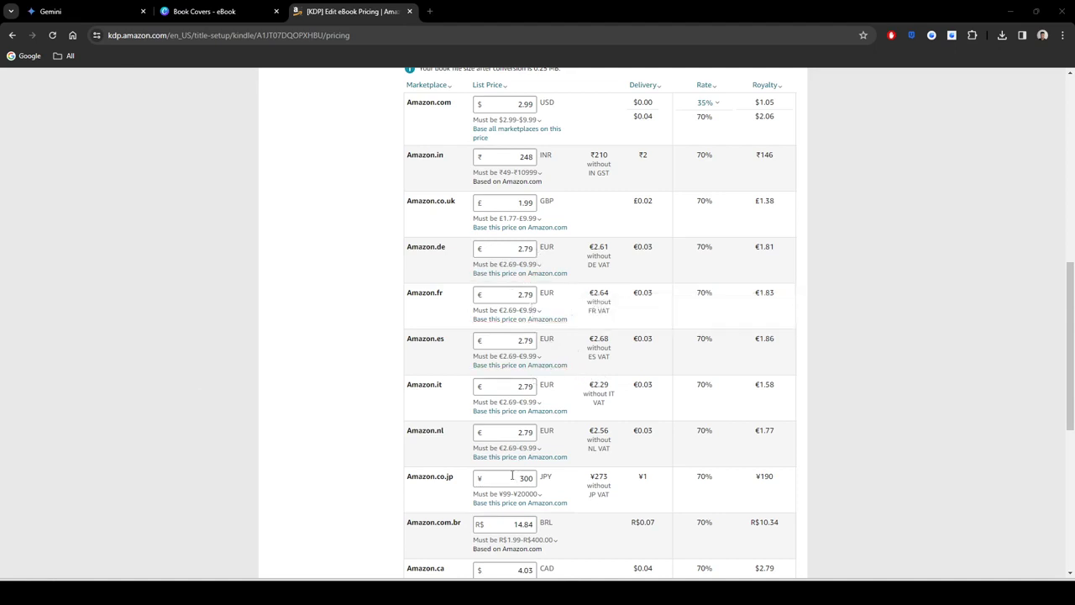
scroll(704, 472, down, 1)
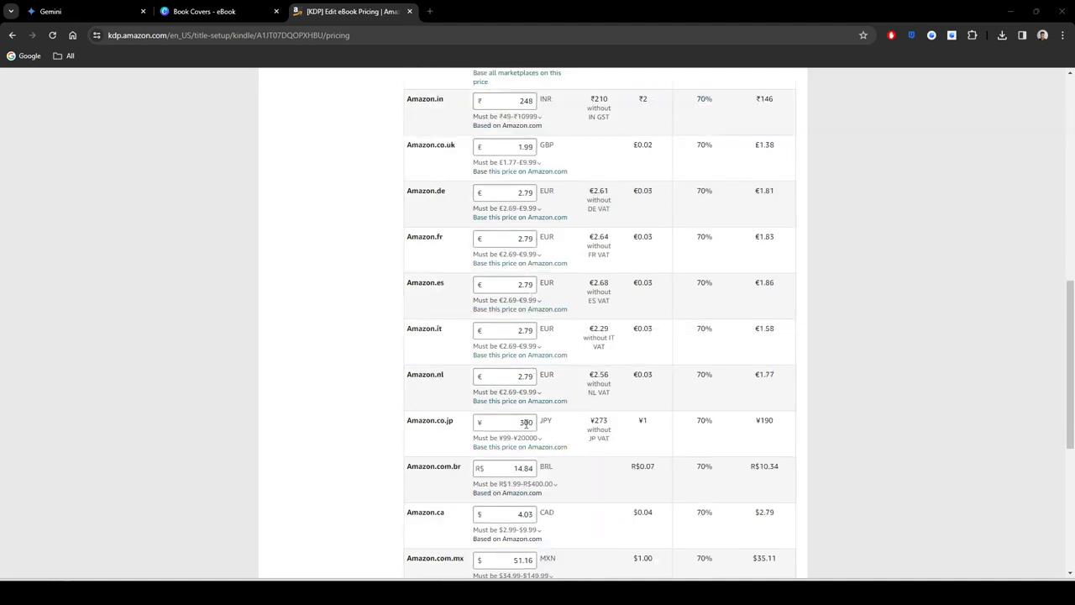
drag(515, 422, 603, 418)
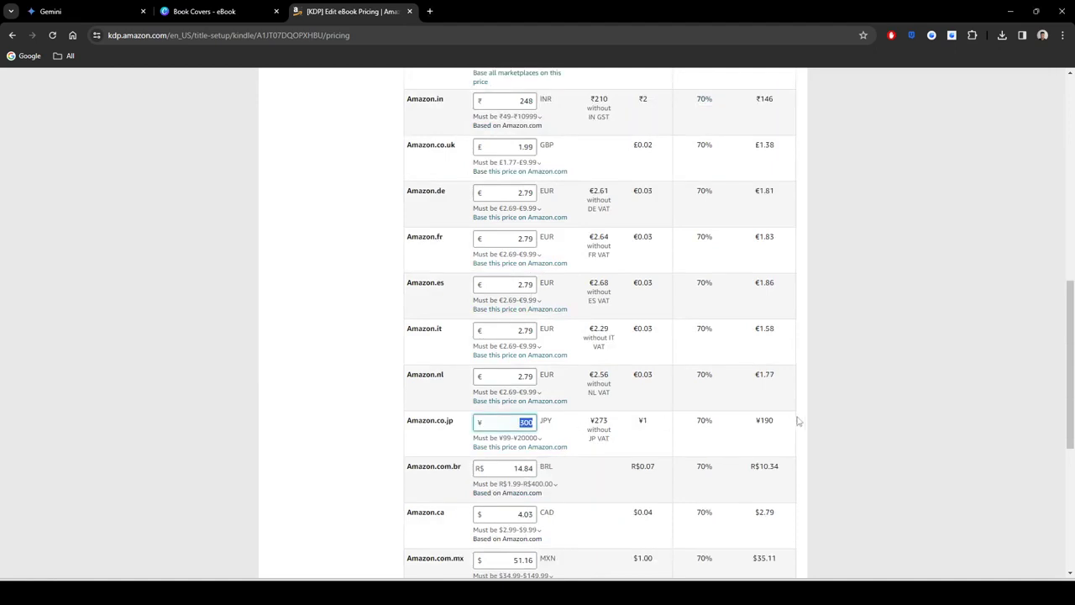
text(400)
click(927, 388)
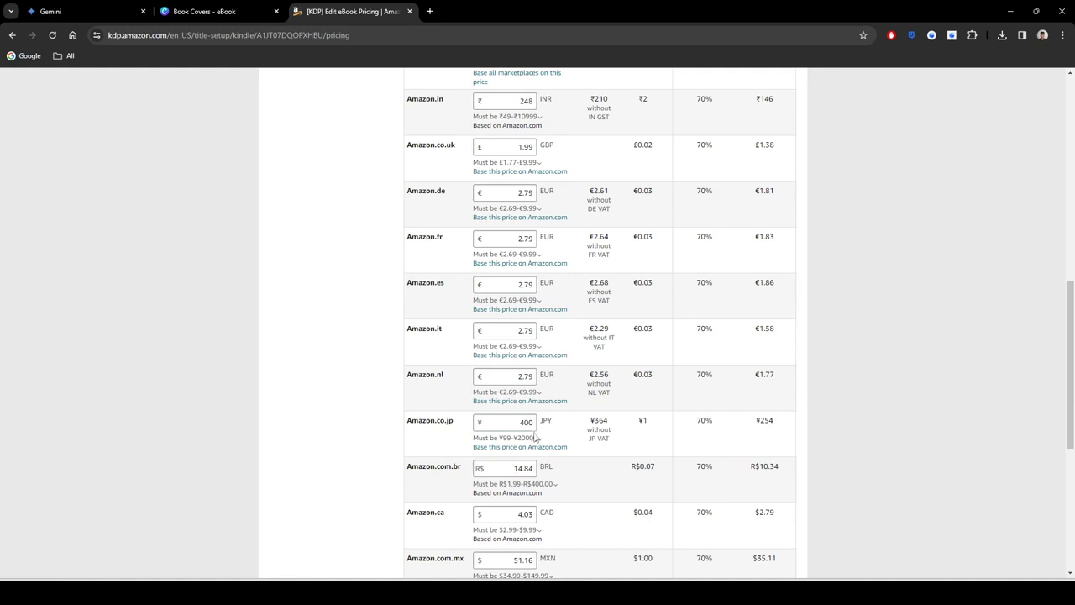
Step: Check the Amazon.com.br list price and its allowed range, and set the Amazon.ca list price to 3.49 CAD
mouse_move(529, 484)
drag(511, 470, 534, 467)
click(872, 463)
scroll(571, 473, down, 1)
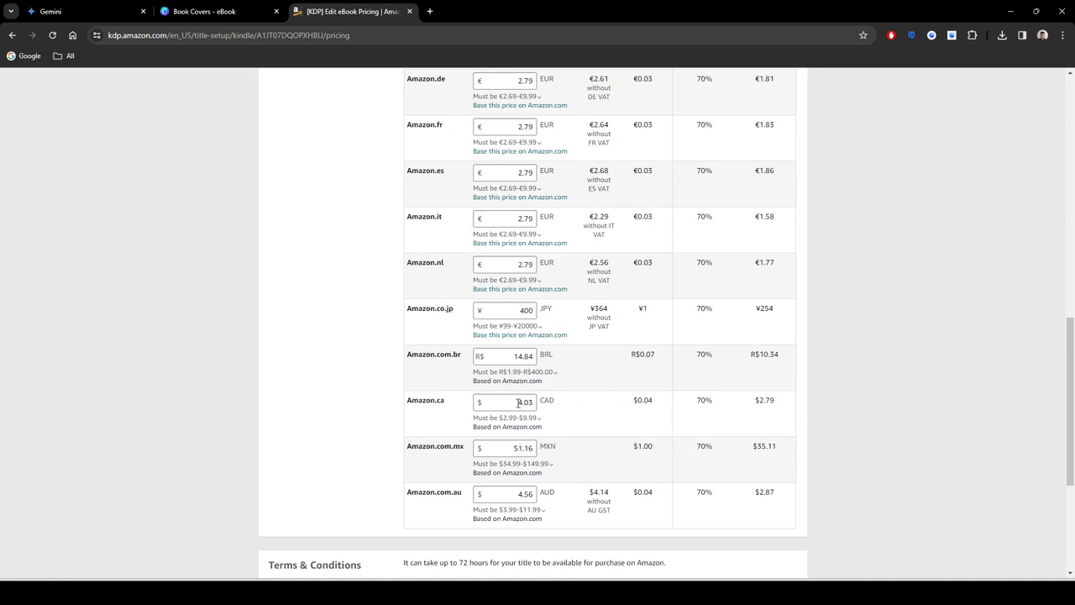
mouse_move(540, 422)
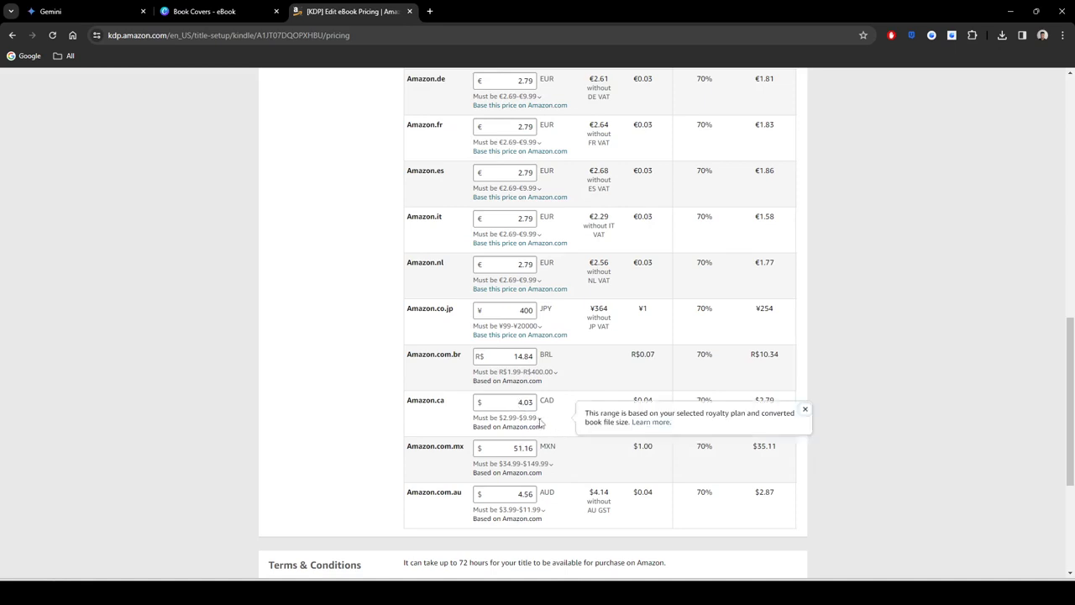
double_click(516, 403)
text(3.49)
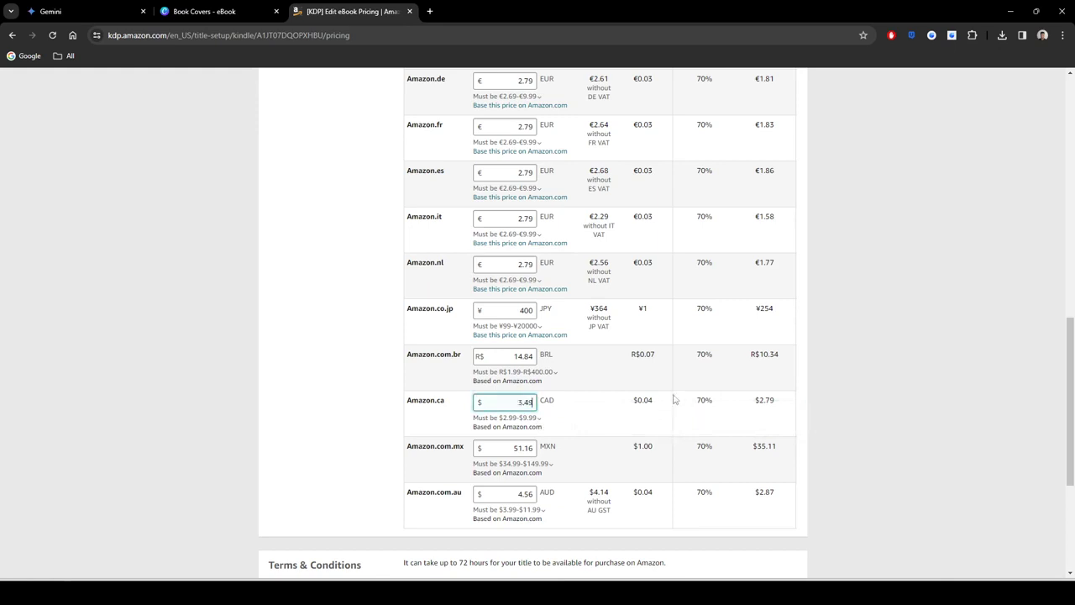
click(882, 393)
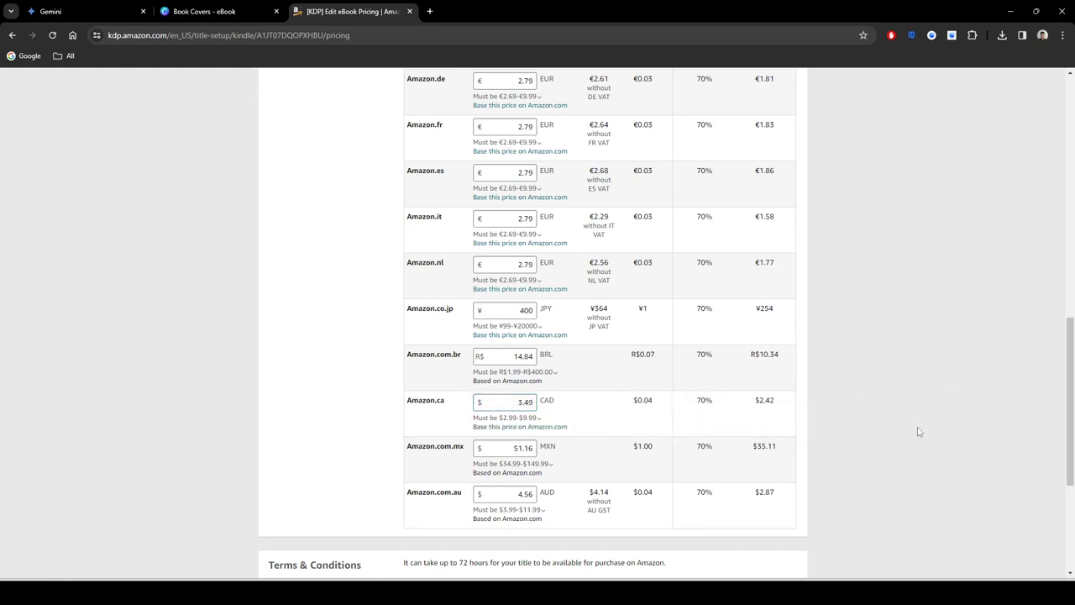
Step: Set the Amazon.com.mx list price to 37.99 MXN
click(531, 454)
click(875, 468)
double_click(504, 448)
text(37.99)
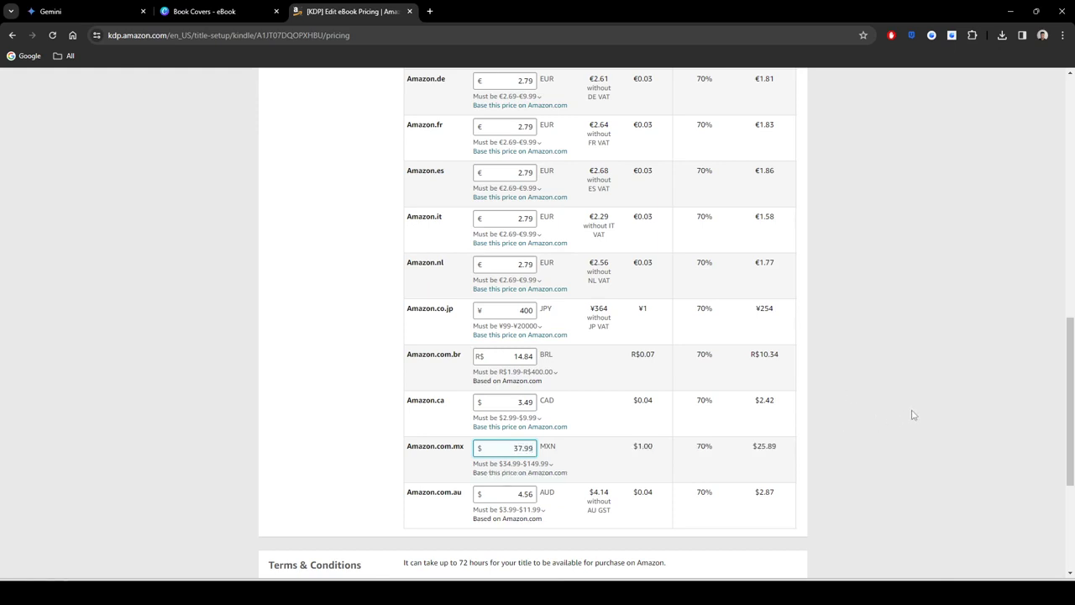
click(913, 412)
Step: Set the Amazon.com.mx list price to 39.99 MXN and check its royalty
mouse_move(550, 465)
double_click(506, 448)
text(4)
text(9.99)
click(931, 366)
drag(752, 452, 788, 453)
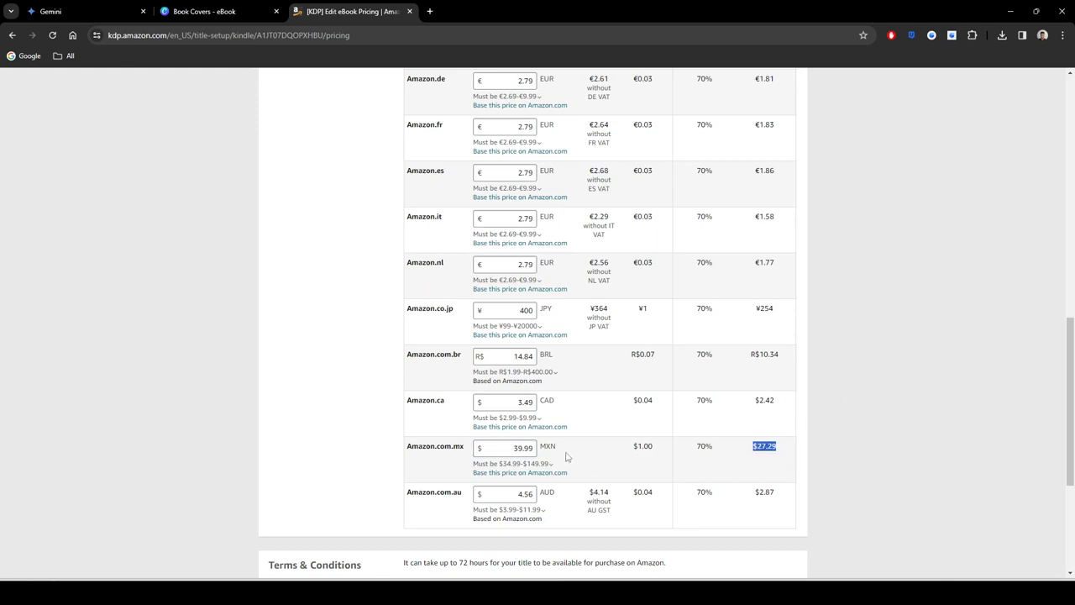
click(760, 452)
drag(754, 451, 783, 451)
click(738, 351)
Step: Review the enrollment, territories and marketplace prices, and publish the Kindle eBook
scroll(885, 393, down, 2)
scroll(868, 378, up, 7)
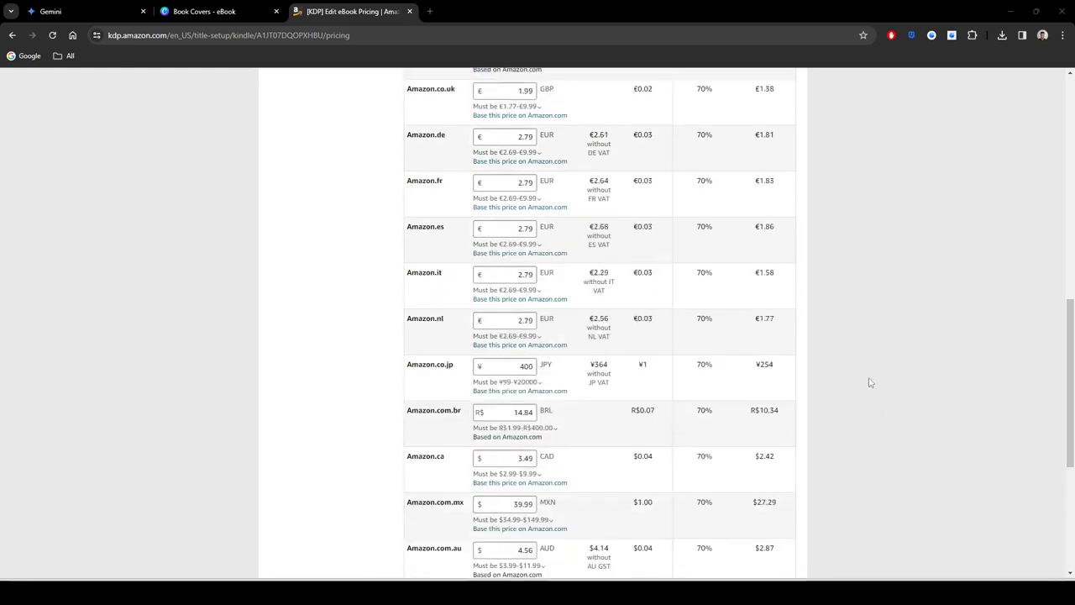
scroll(872, 376, up, 5)
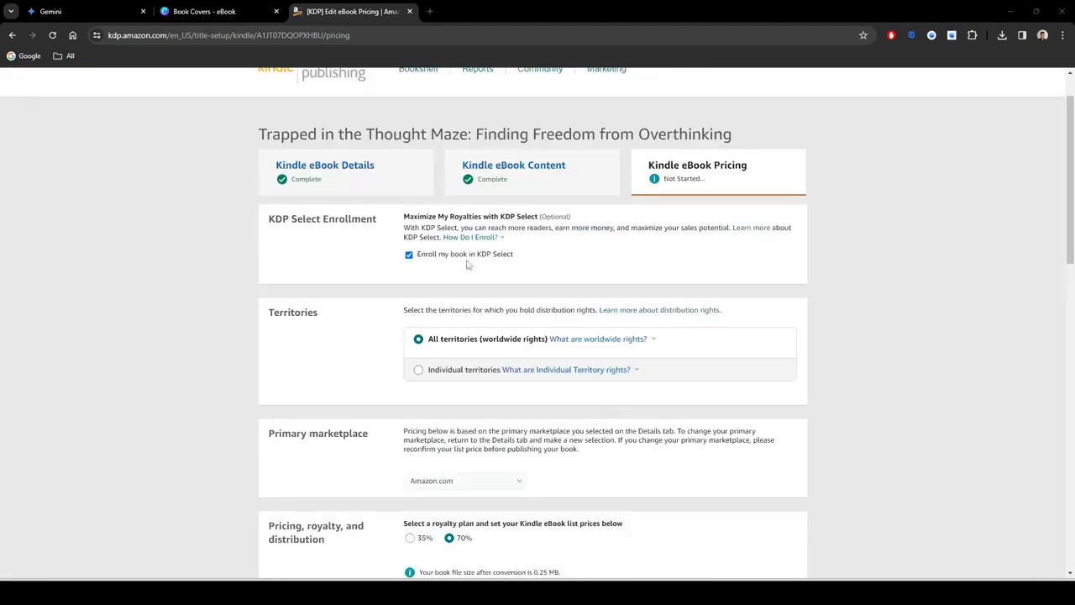
scroll(472, 286, down, 3)
scroll(835, 317, down, 9)
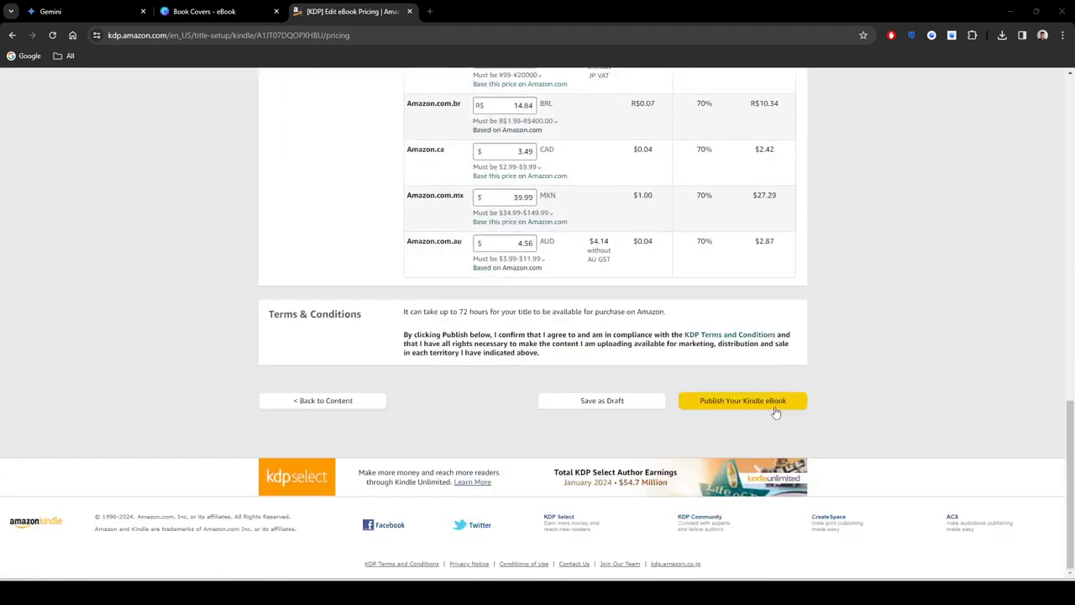
click(757, 402)
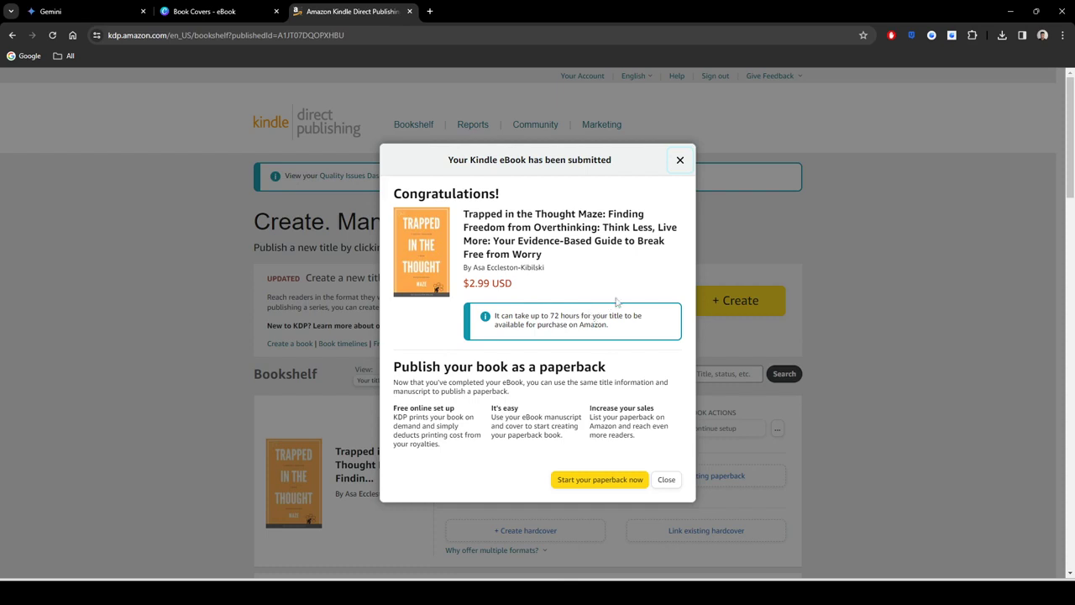
Step: Start the paperback edition of the submitted eBook and review its prefilled details from language through keywords
click(604, 485)
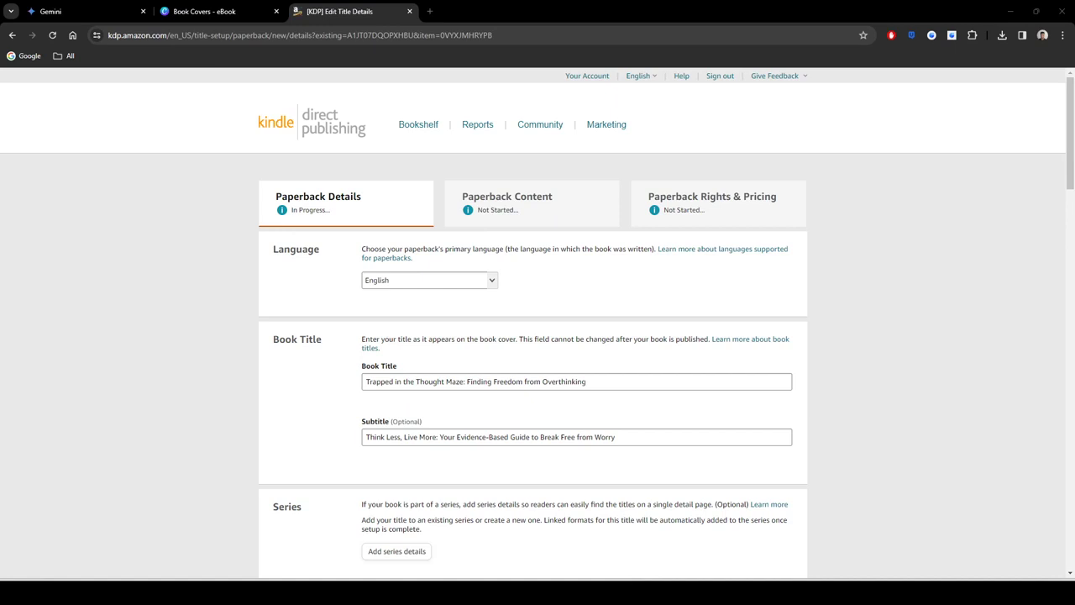
scroll(671, 327, down, 2)
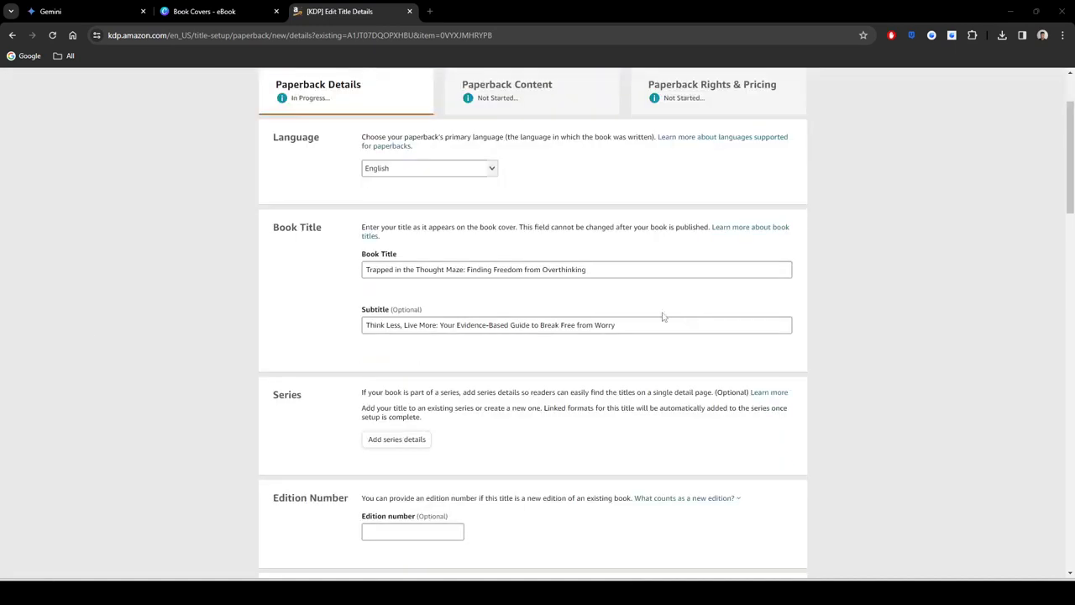
scroll(305, 325, down, 4)
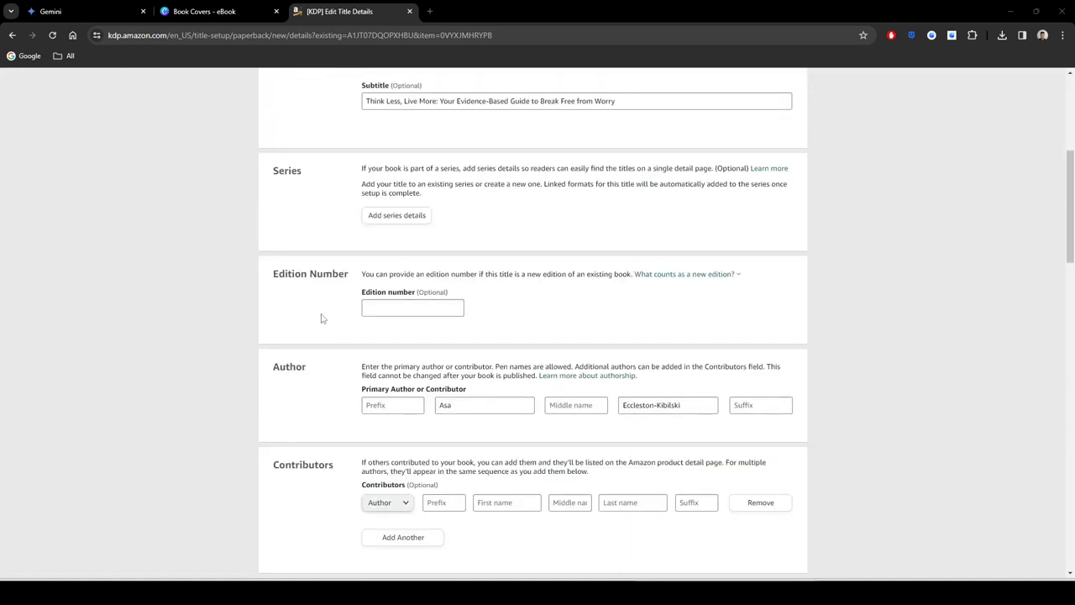
scroll(323, 319, down, 2)
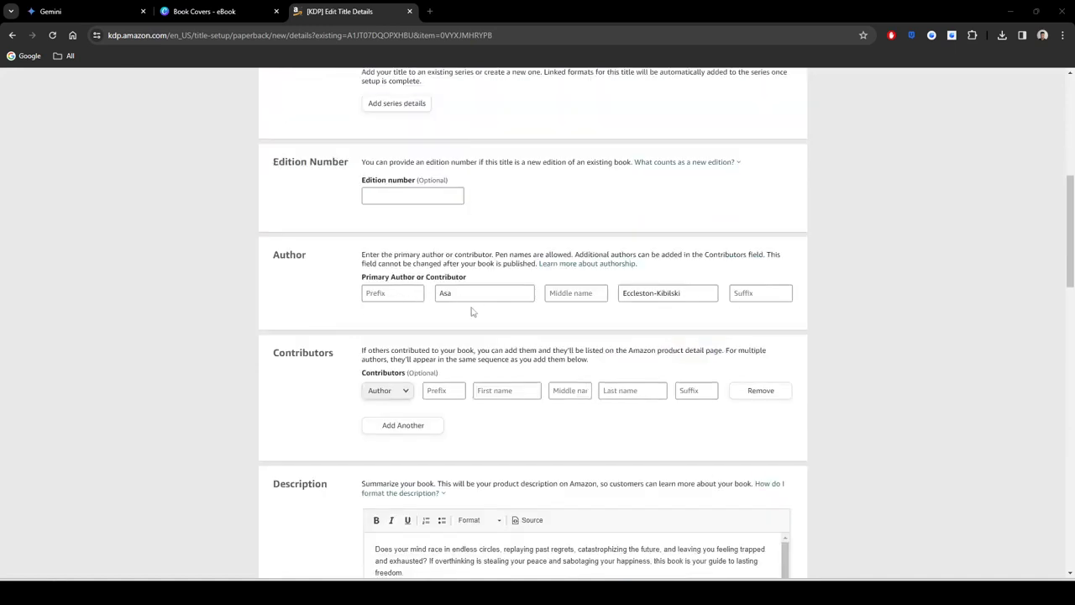
scroll(336, 305, down, 2)
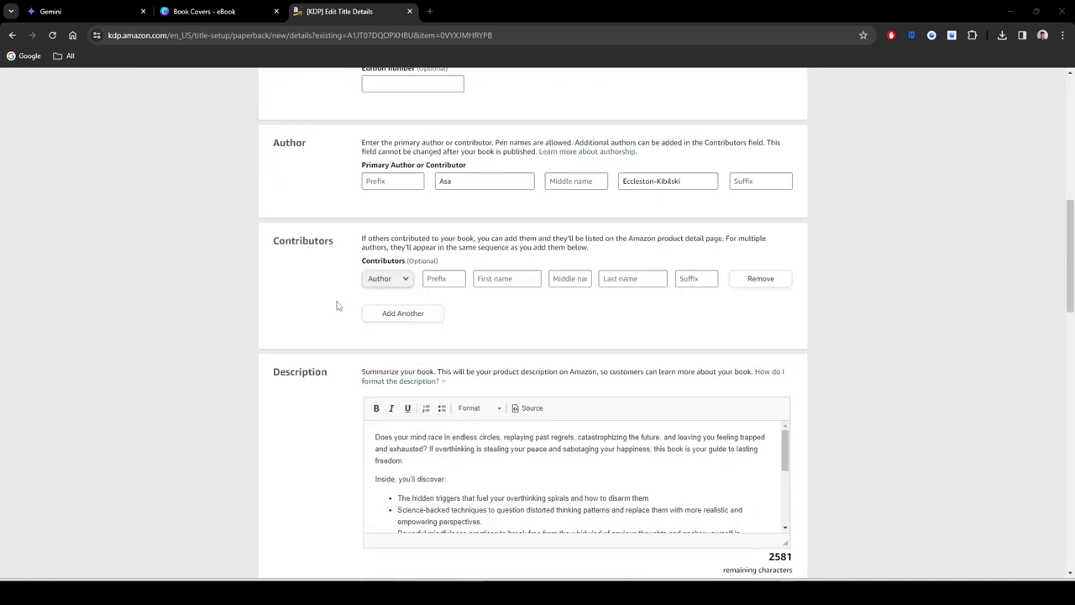
scroll(332, 257, down, 3)
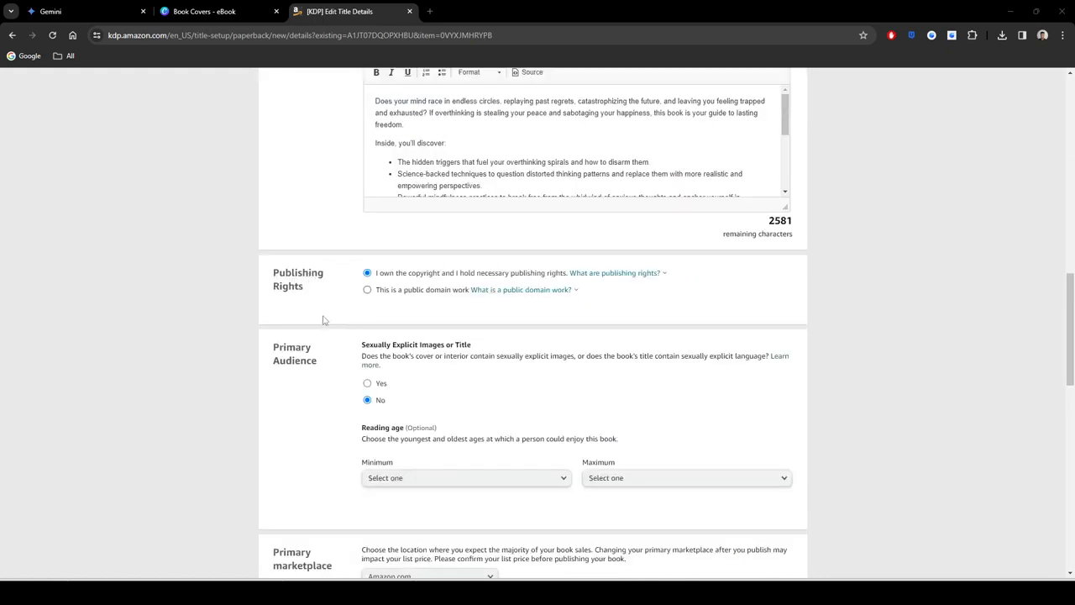
scroll(321, 319, down, 2)
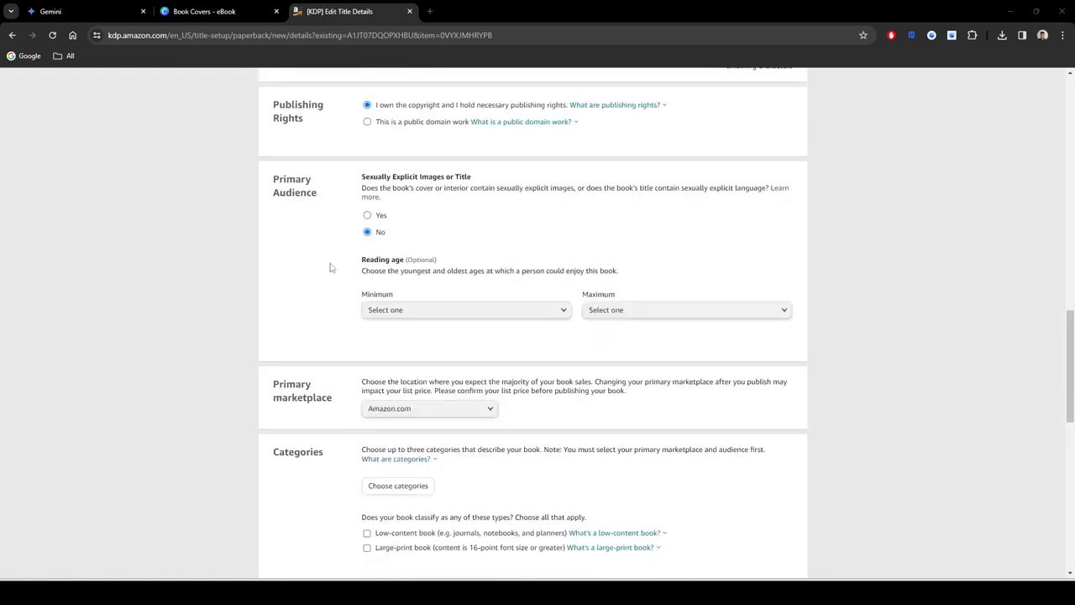
scroll(334, 277, down, 2)
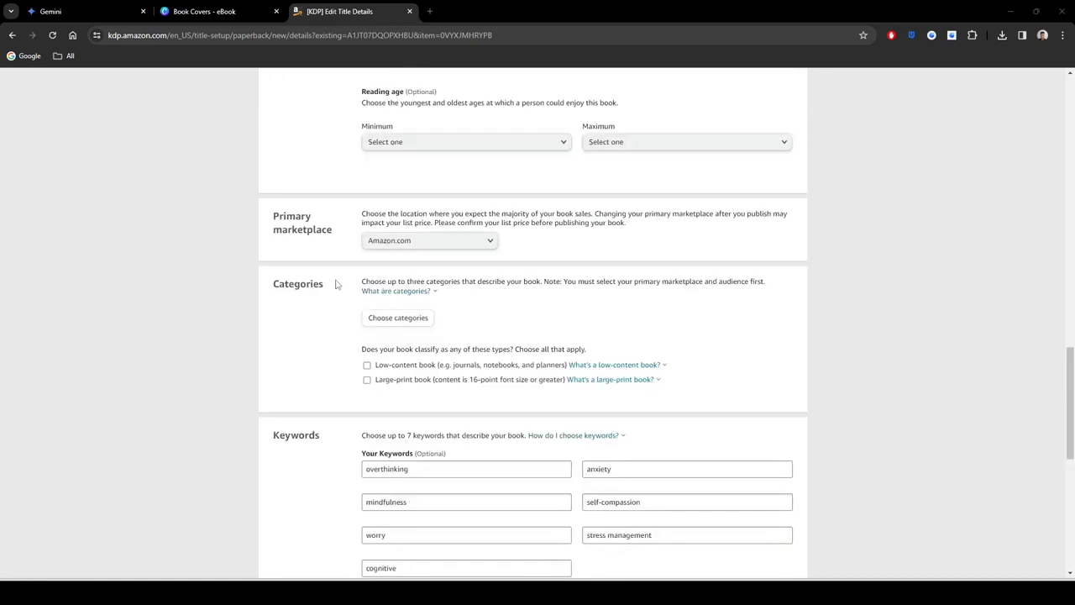
Step: Choose the Self-Help category for the paperback with the placements Happiness and Stress Management
click(411, 322)
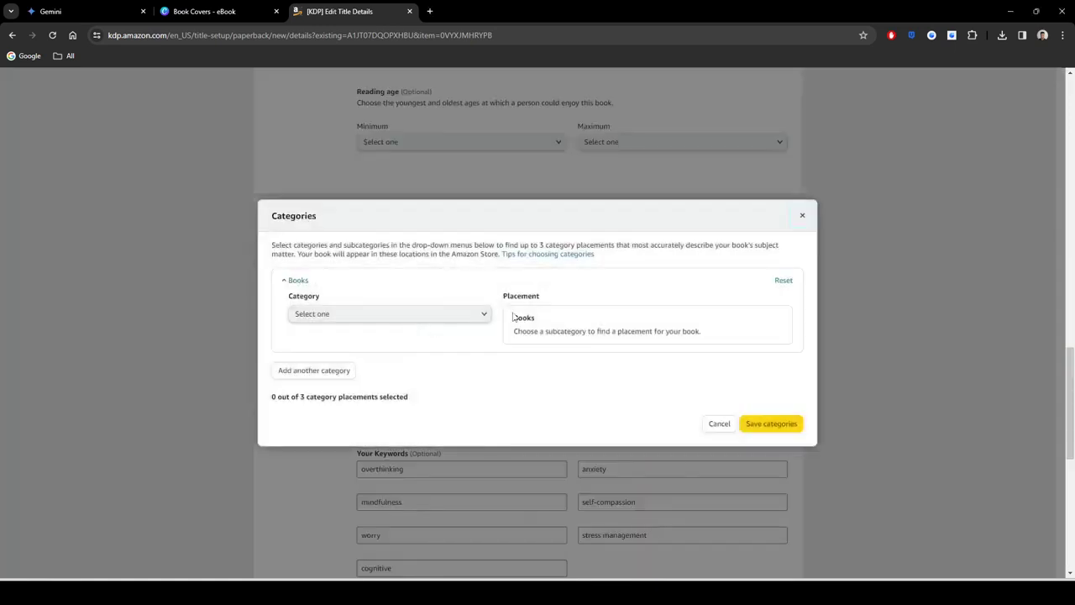
click(431, 314)
scroll(408, 452, down, 3)
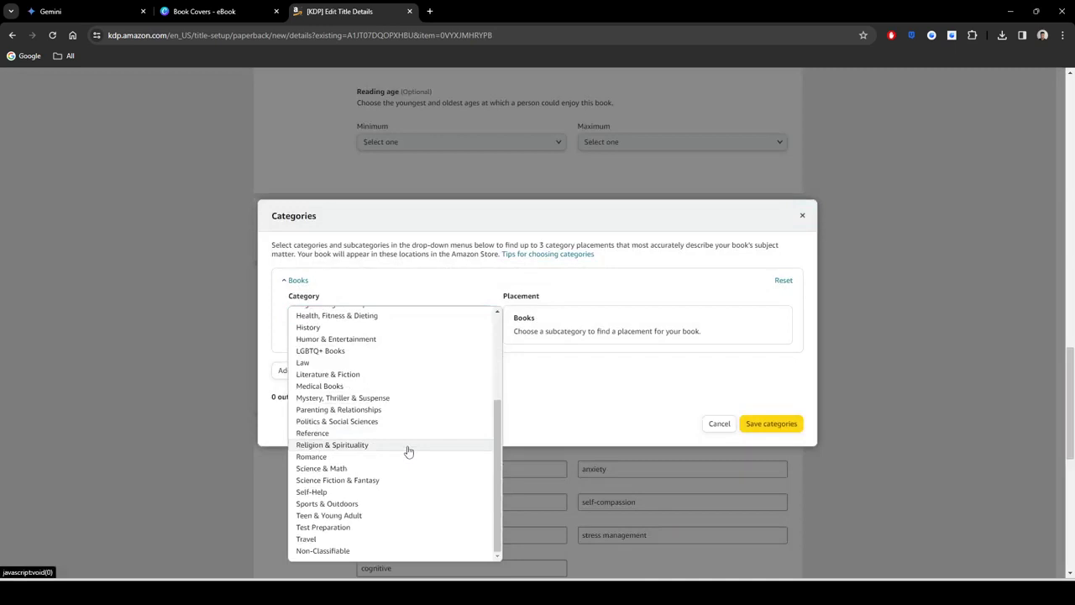
click(369, 492)
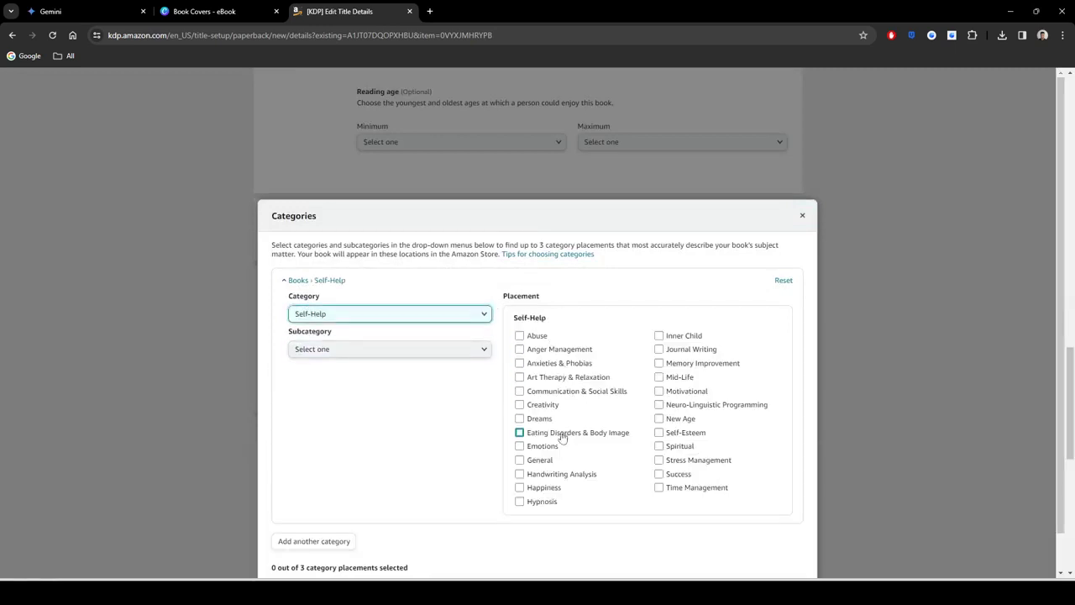
click(554, 489)
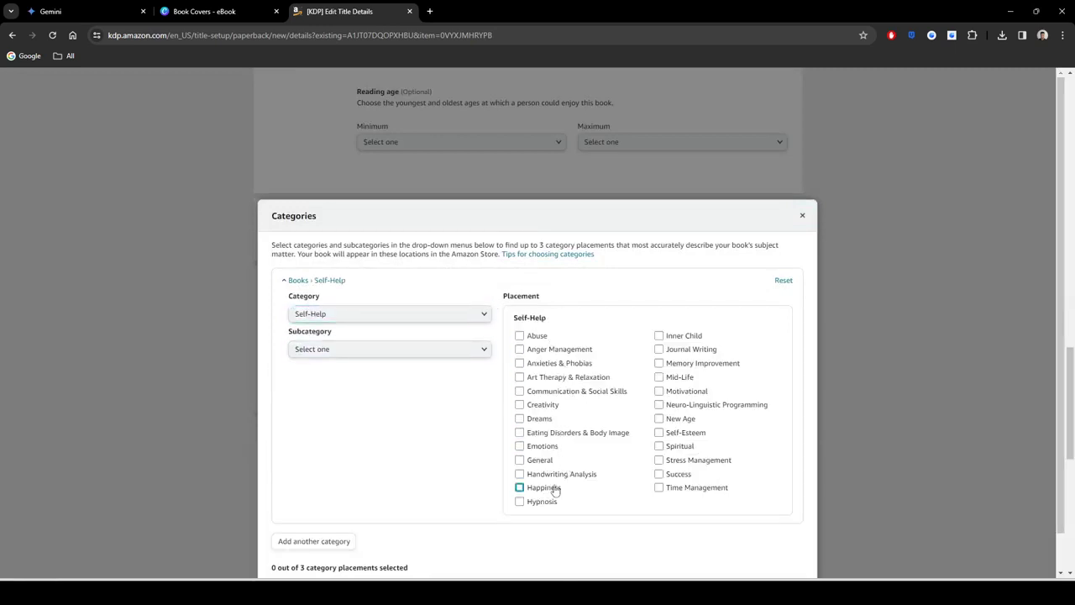
click(695, 464)
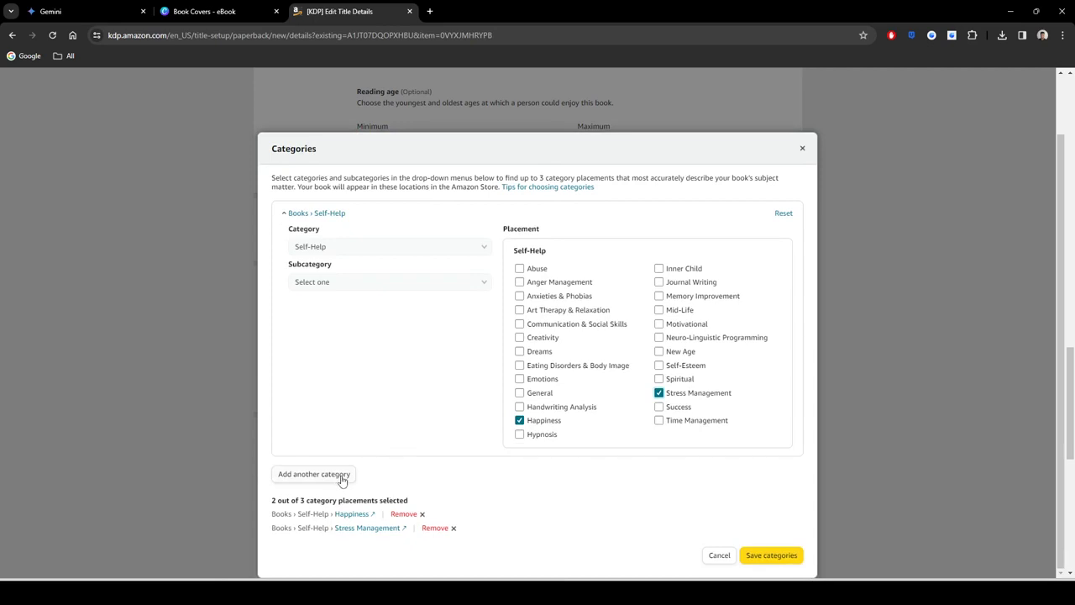
Step: Add another category entry for the paperback and set it to Health, Fitness & Dieting
click(342, 477)
click(378, 340)
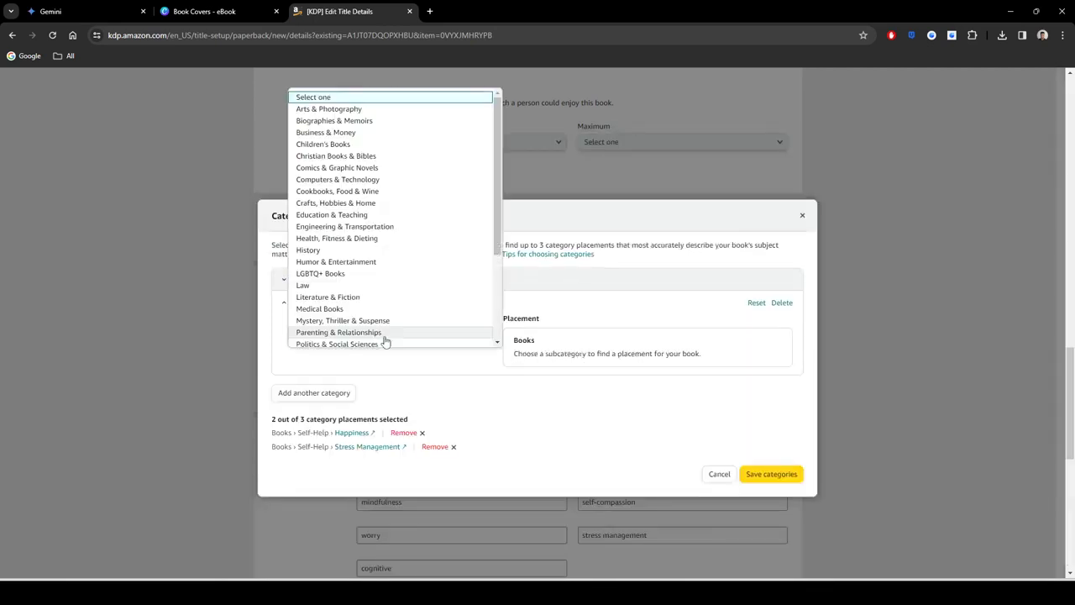
click(370, 238)
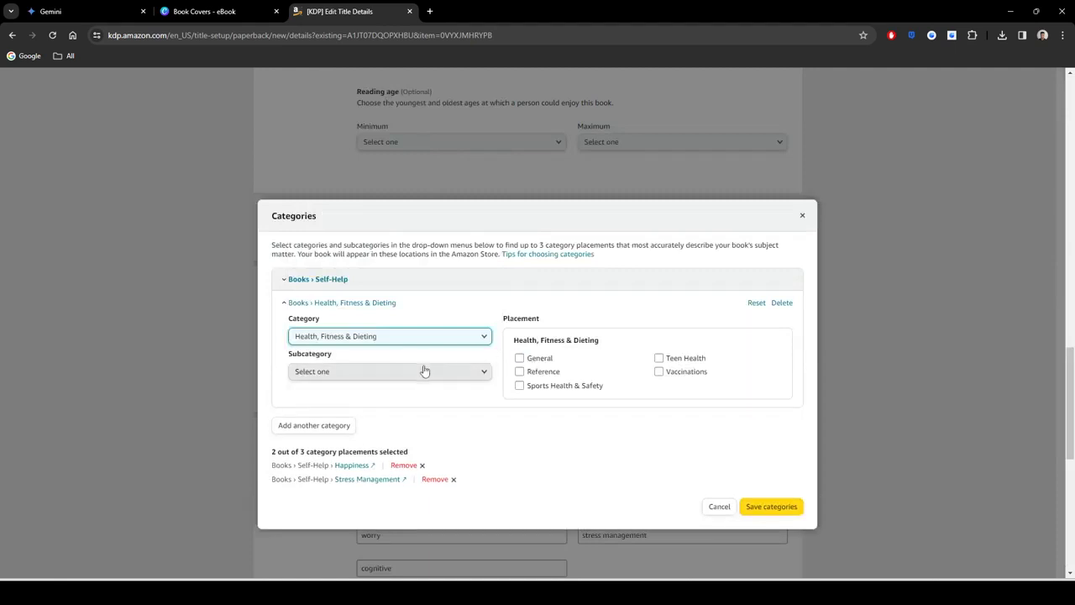
Step: Look through the main category list and the Health, Fitness & Dieting subcategories for a fitting third placement
click(422, 369)
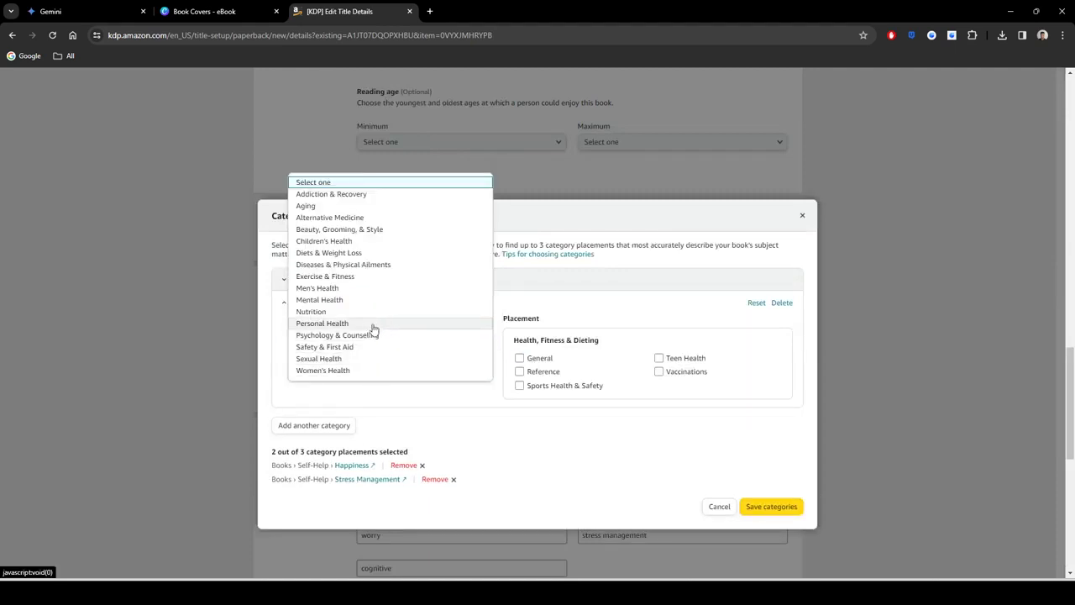
click(386, 420)
click(451, 336)
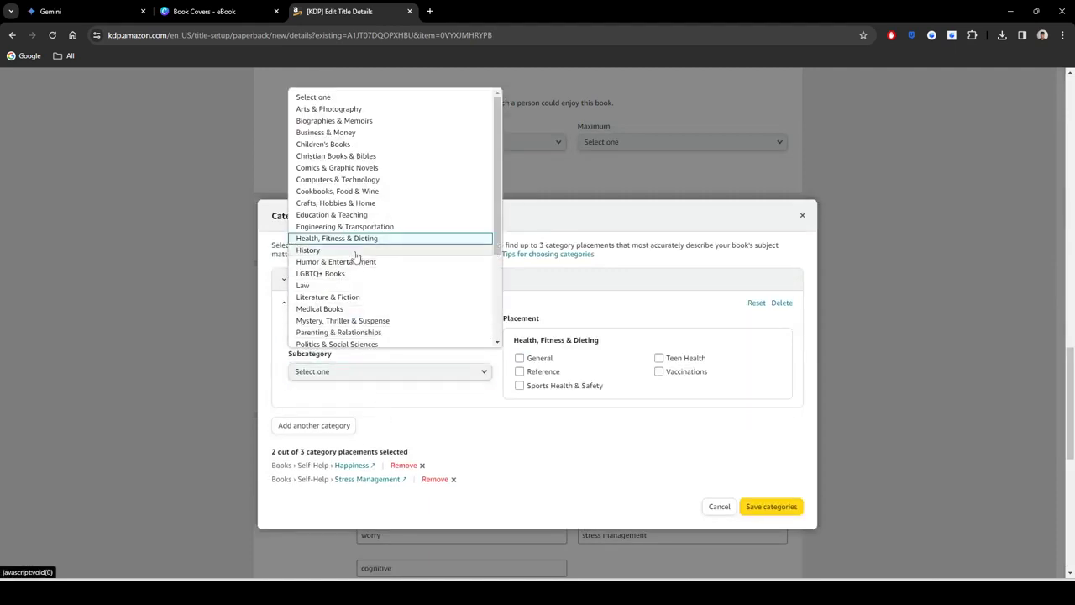
scroll(353, 255, down, 3)
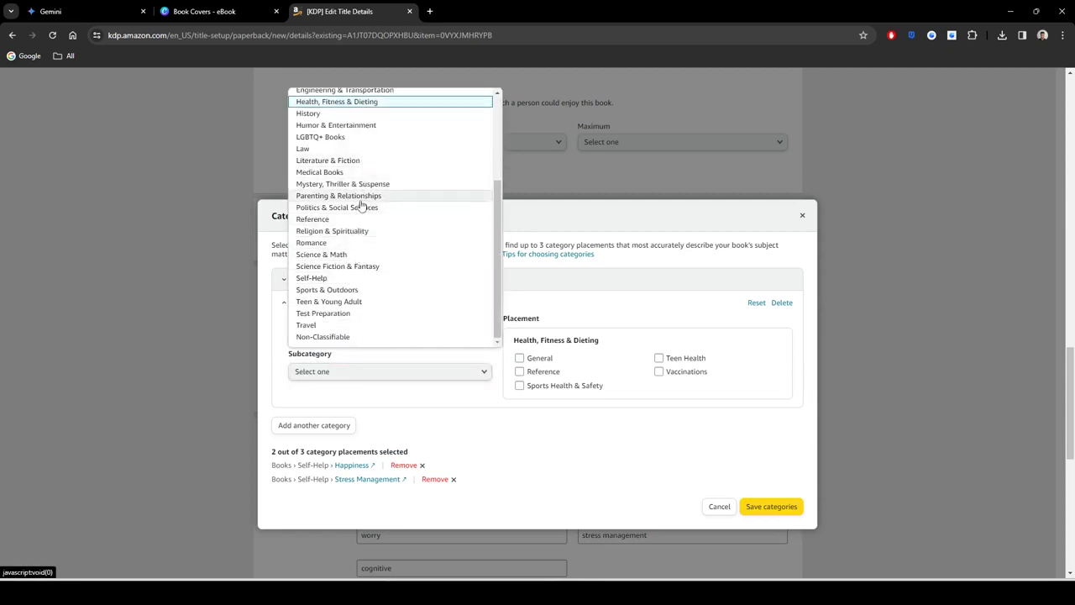
click(359, 394)
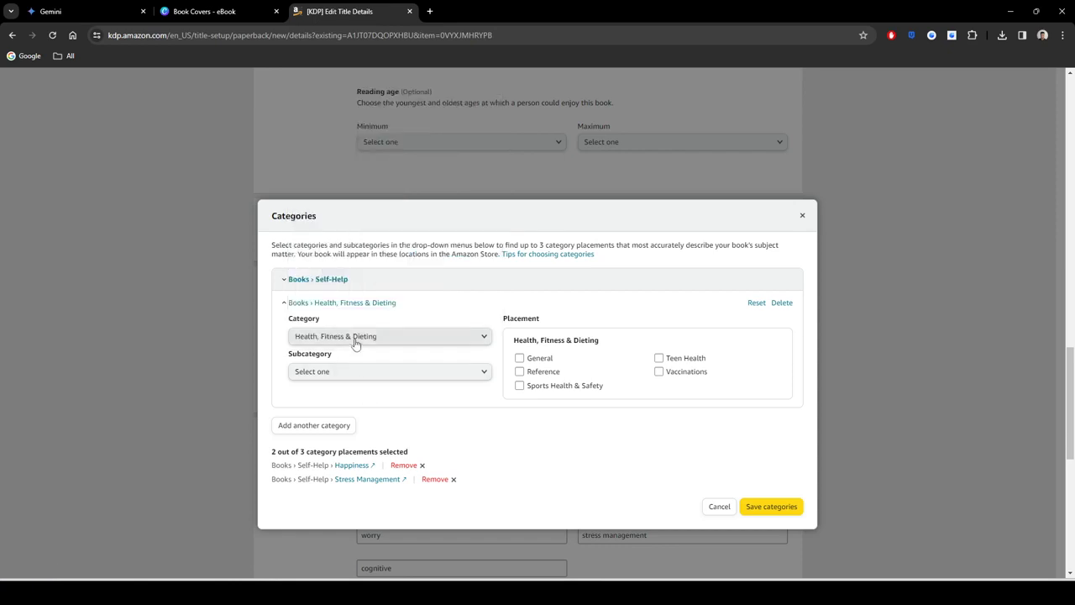
click(358, 338)
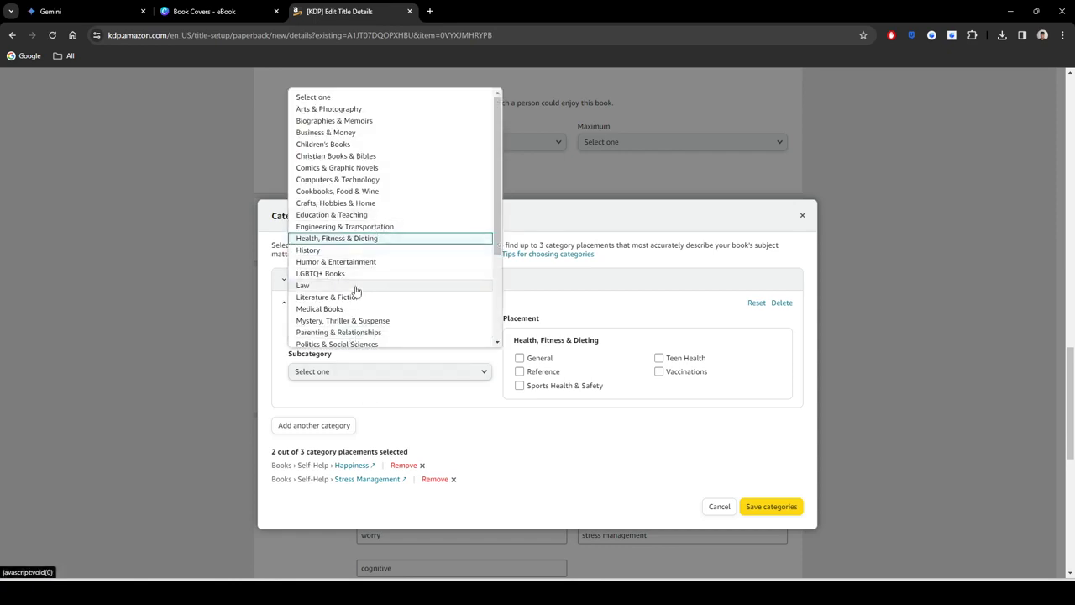
scroll(356, 304, down, 2)
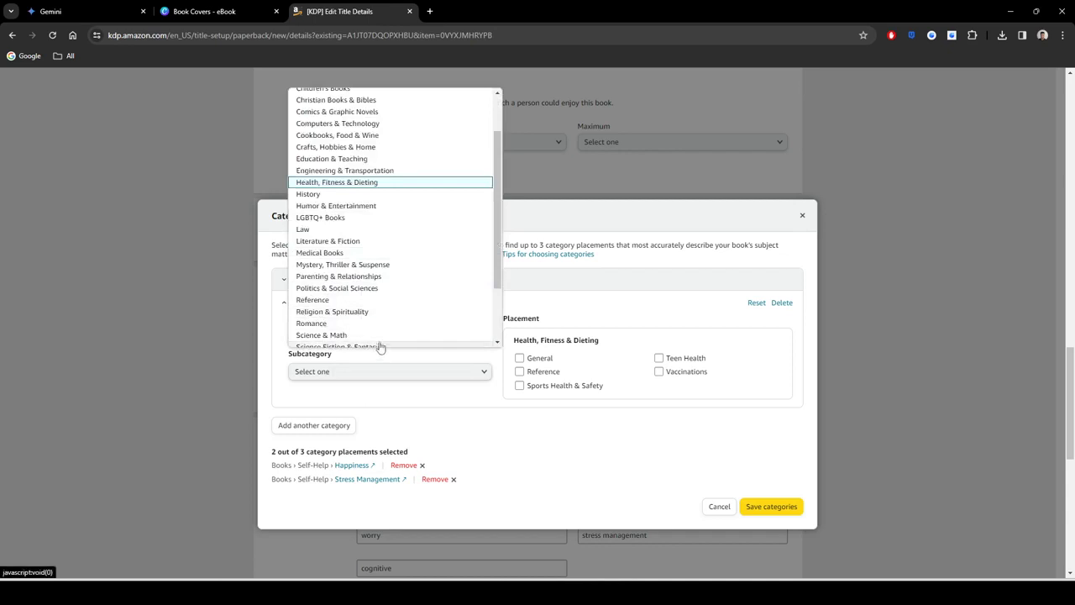
scroll(382, 336, down, 3)
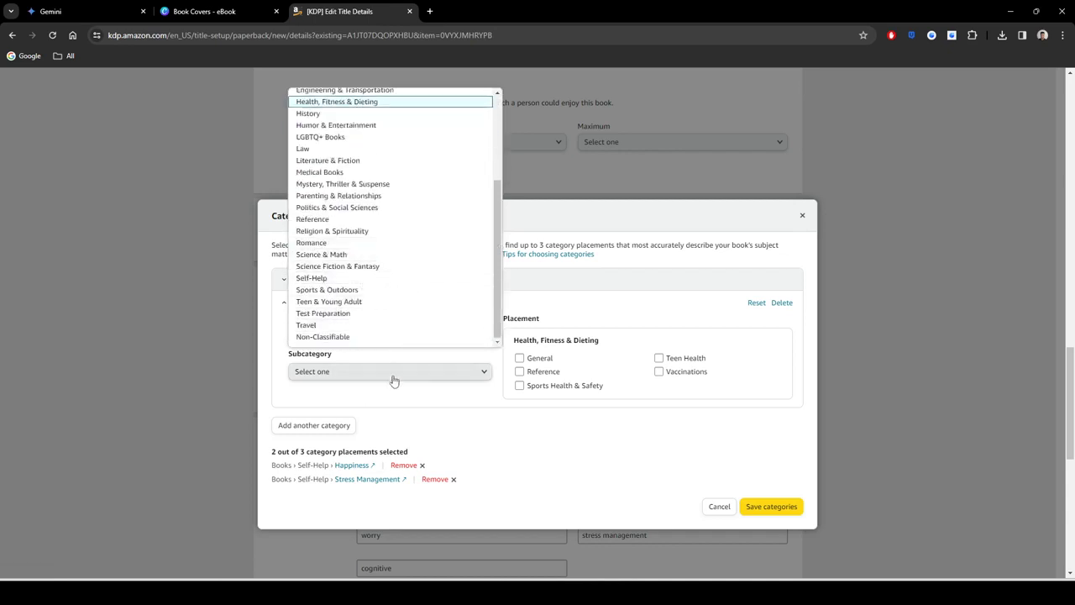
scroll(400, 280, up, 3)
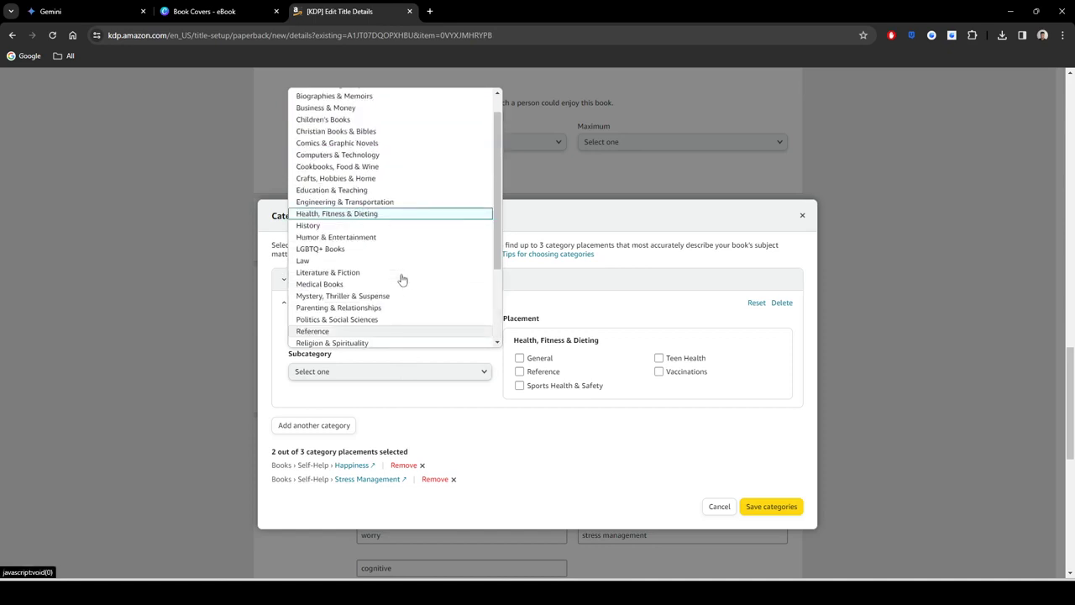
click(424, 402)
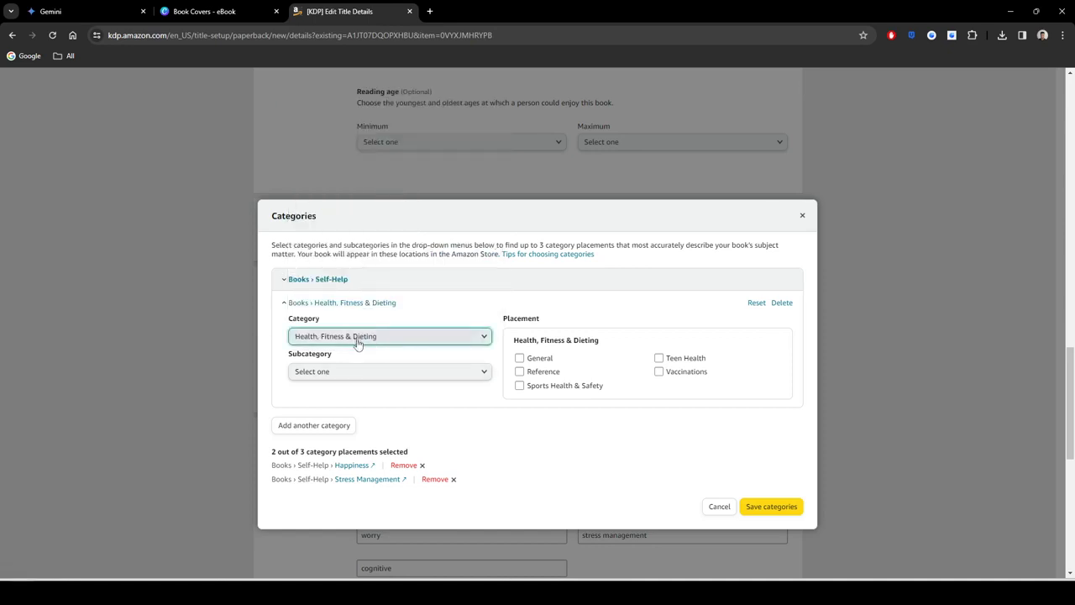
click(372, 371)
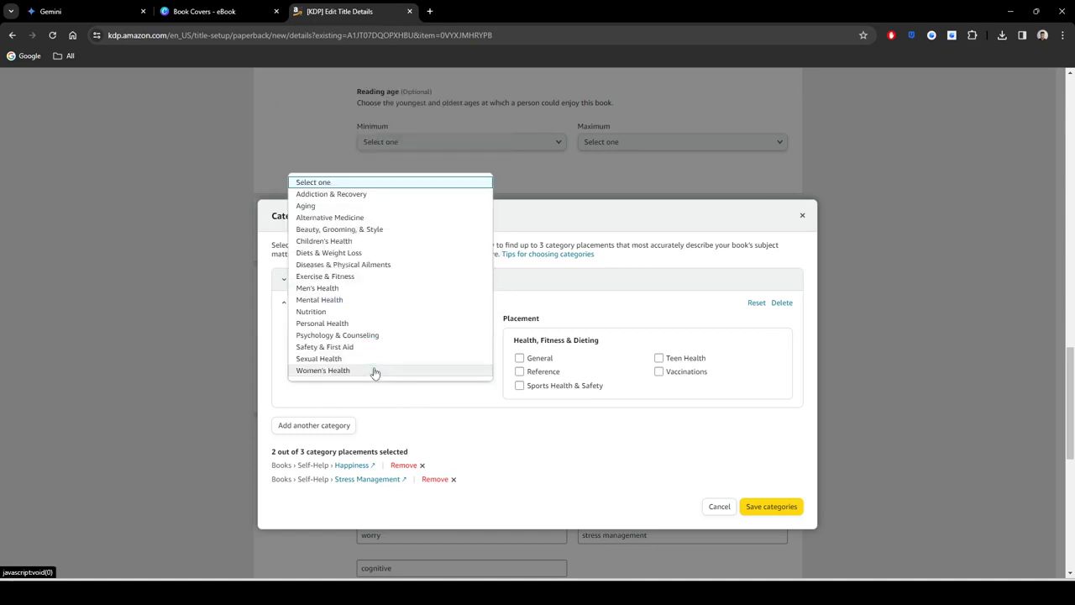
click(350, 183)
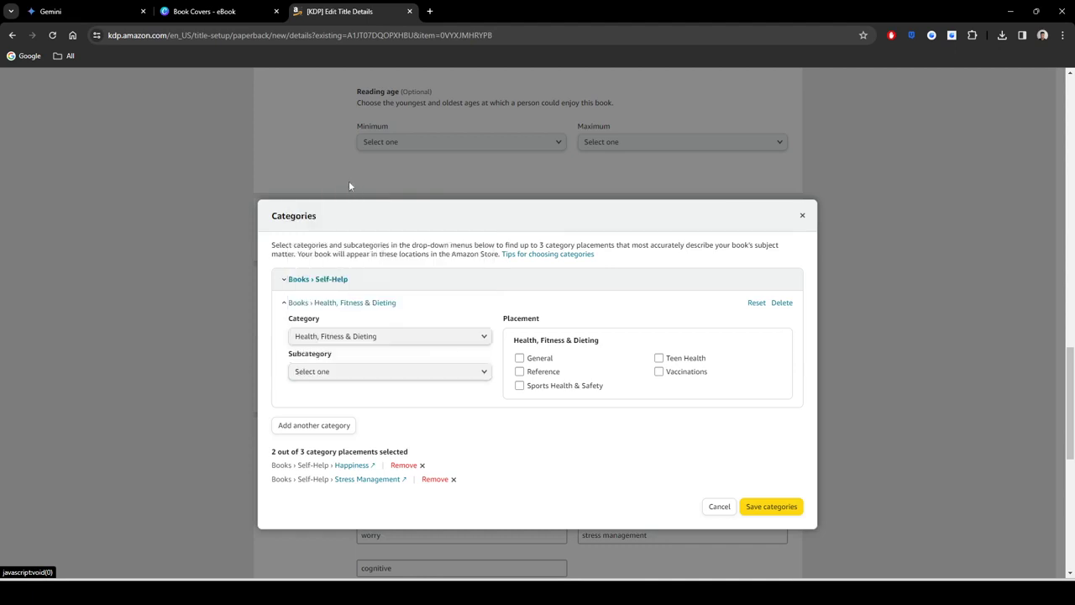
click(406, 336)
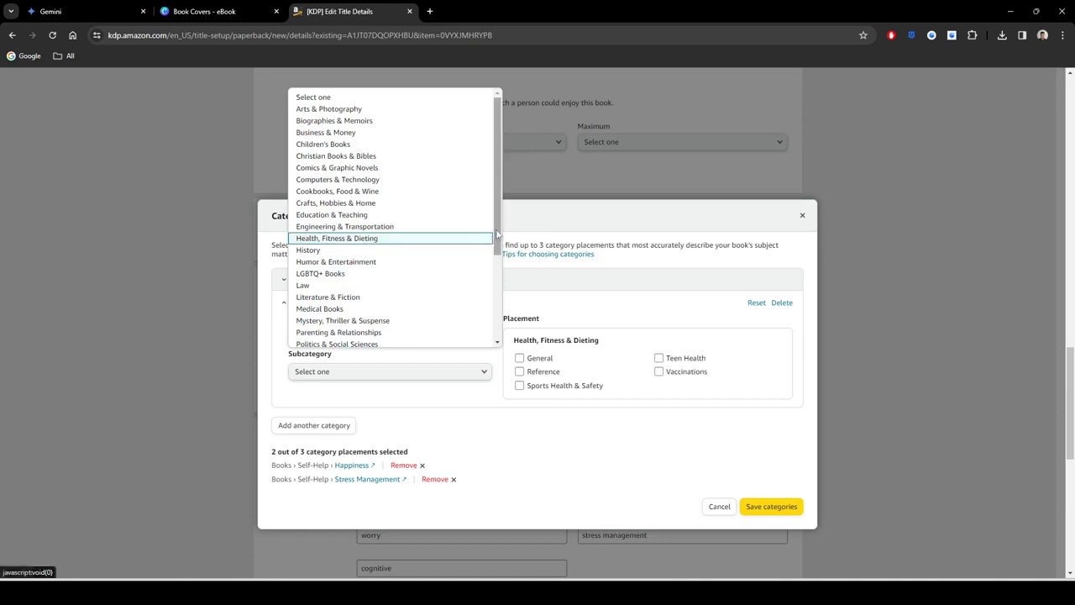
scroll(494, 247, down, 1)
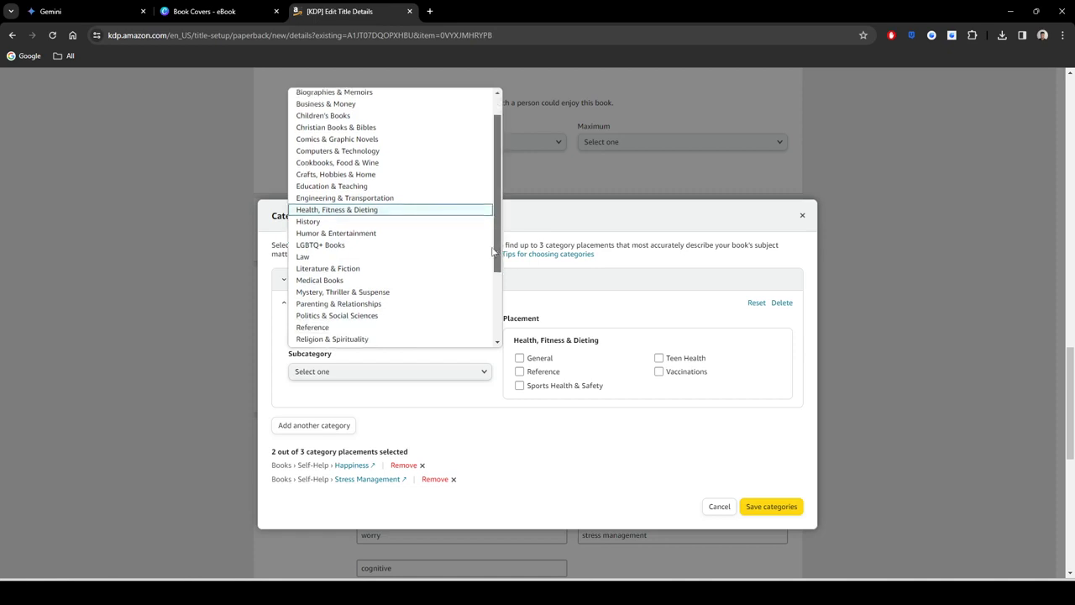
mouse_move(494, 250)
mouse_down()
mouse_move(487, 308)
mouse_move(484, 240)
mouse_up()
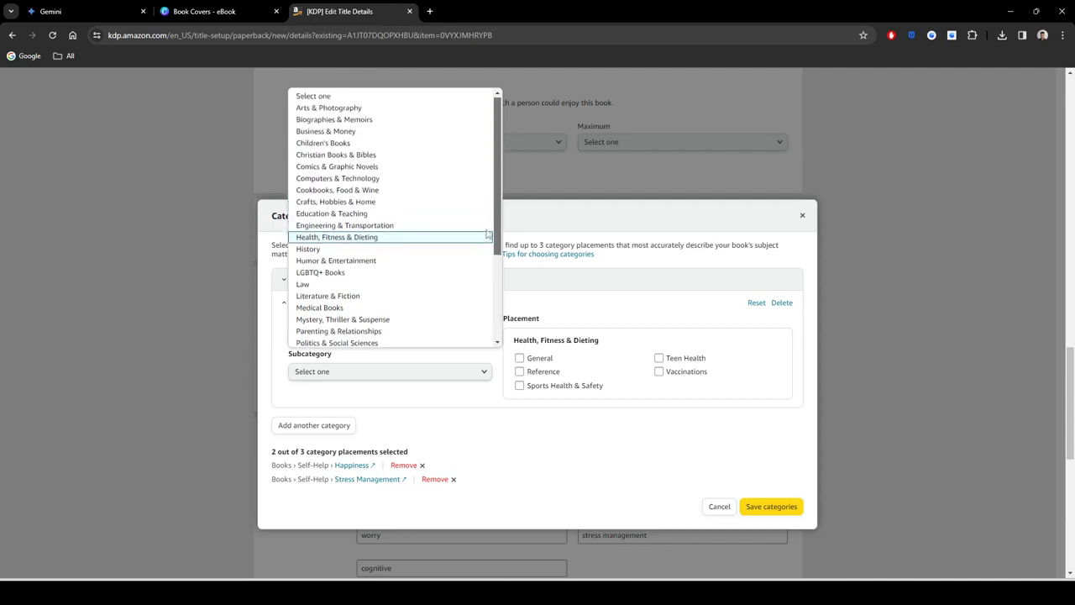
click(391, 244)
Step: Choose the Psychology & Counseling subcategory with the Mental Illness placement and save the paperback's categories
click(367, 373)
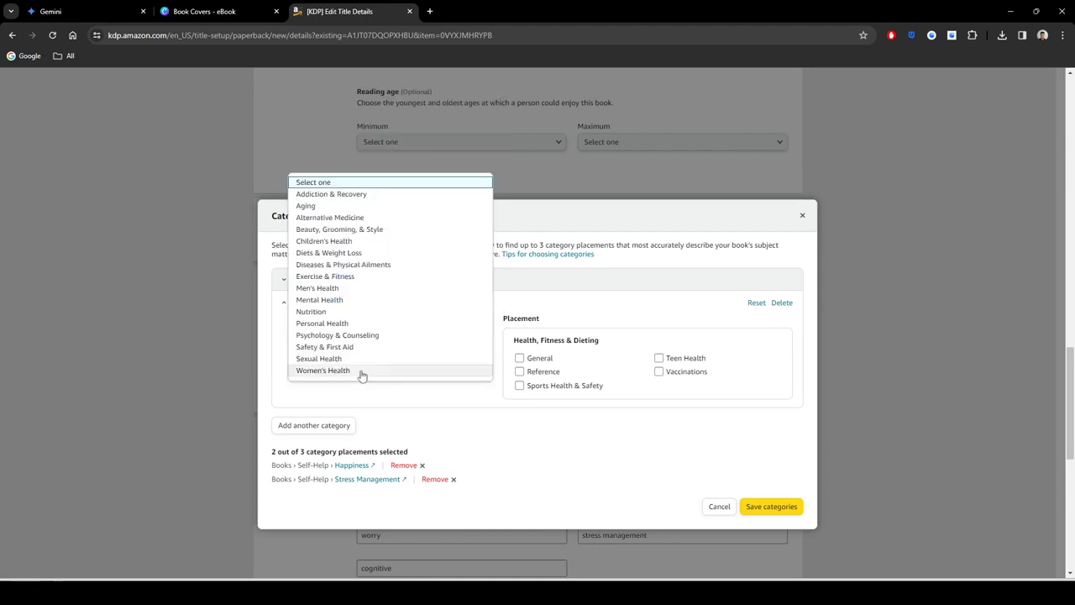
click(349, 335)
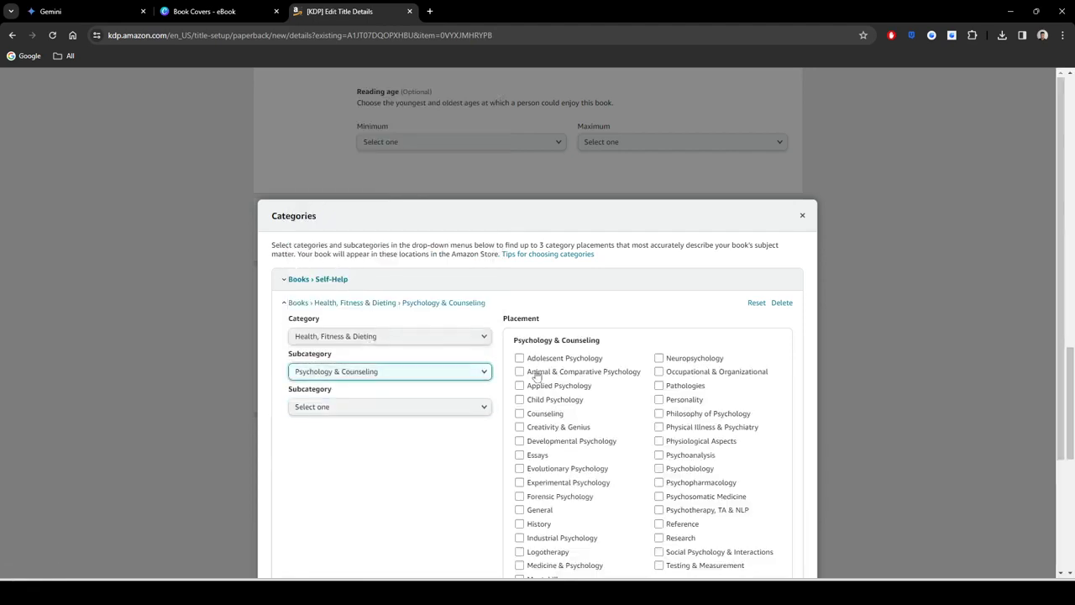
scroll(450, 403, down, 1)
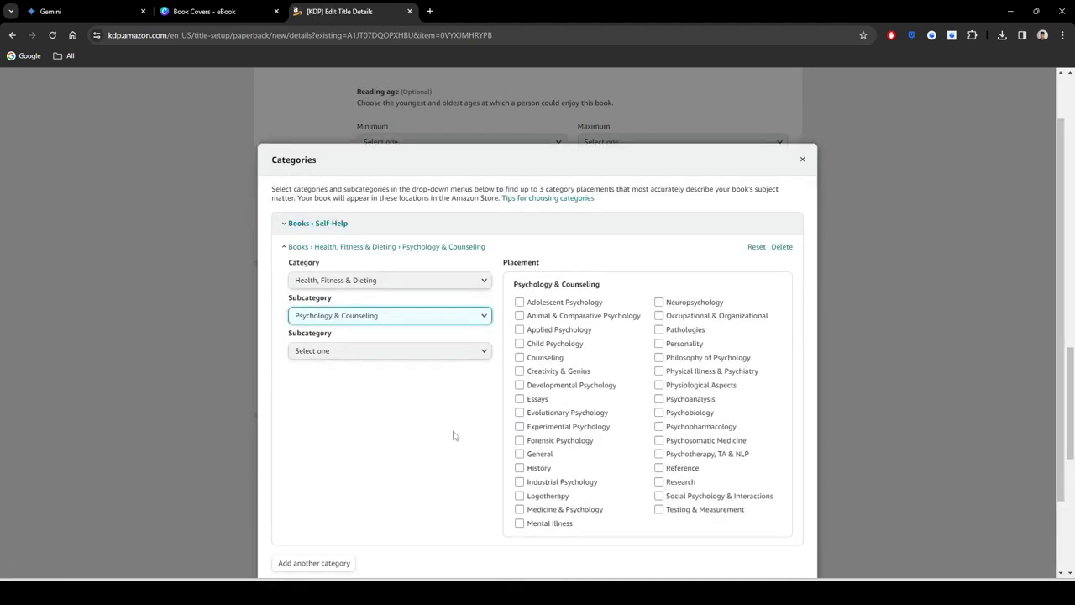
click(466, 358)
click(466, 359)
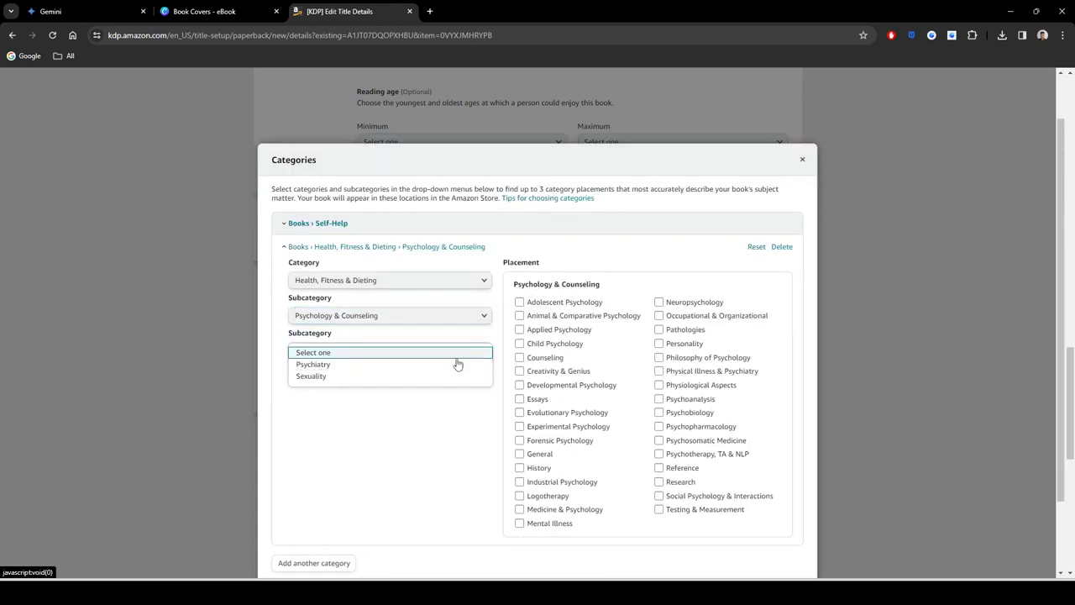
click(461, 417)
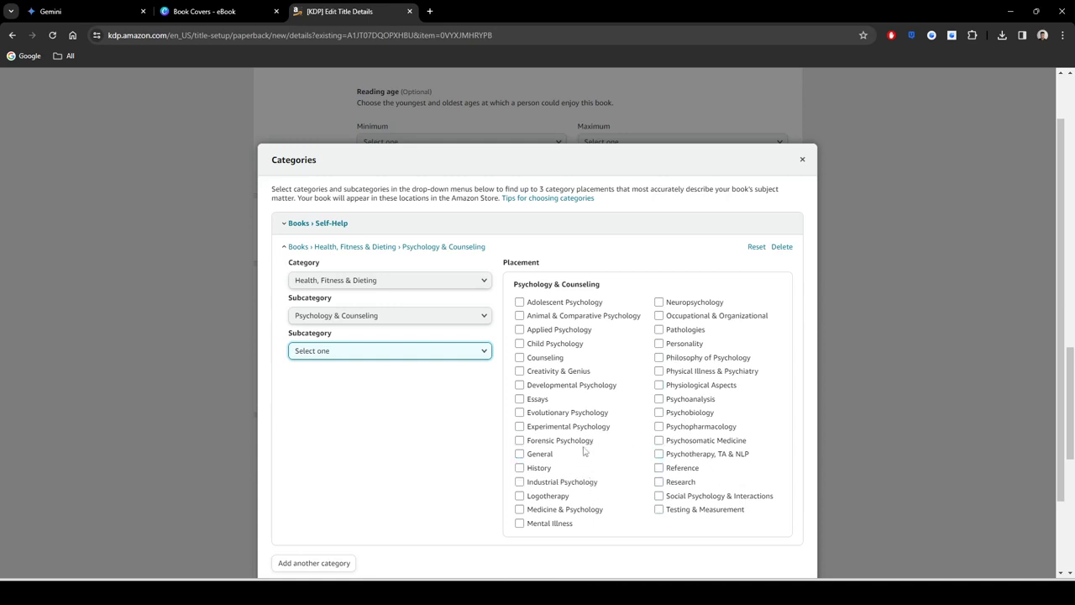
click(561, 524)
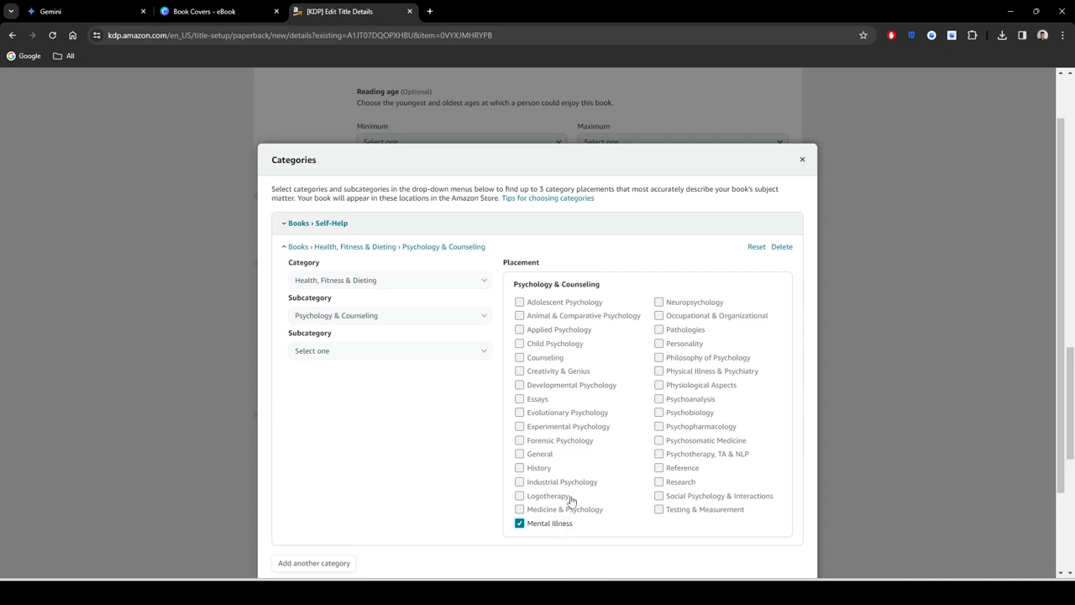
scroll(471, 384, down, 2)
scroll(468, 389, down, 5)
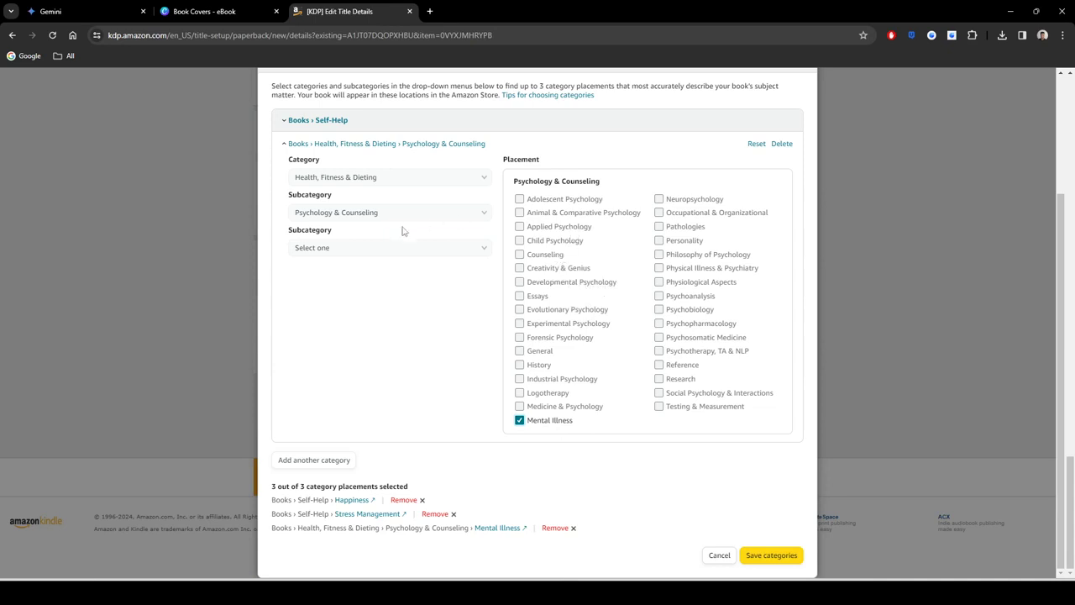
click(771, 554)
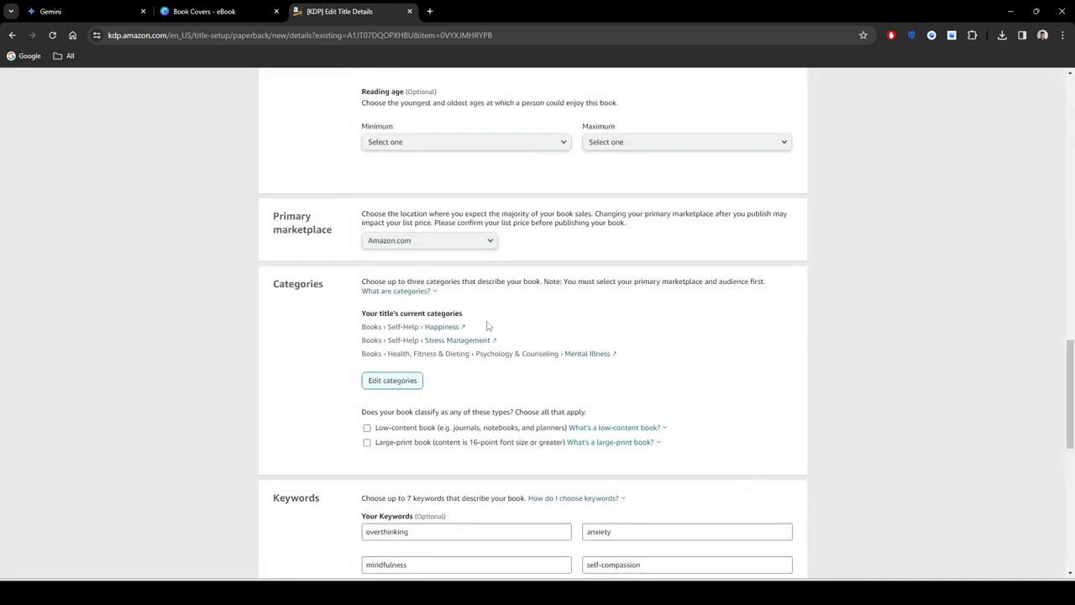
Step: Read the explanations of the large-print and low-content book types below the categories
scroll(283, 375, down, 3)
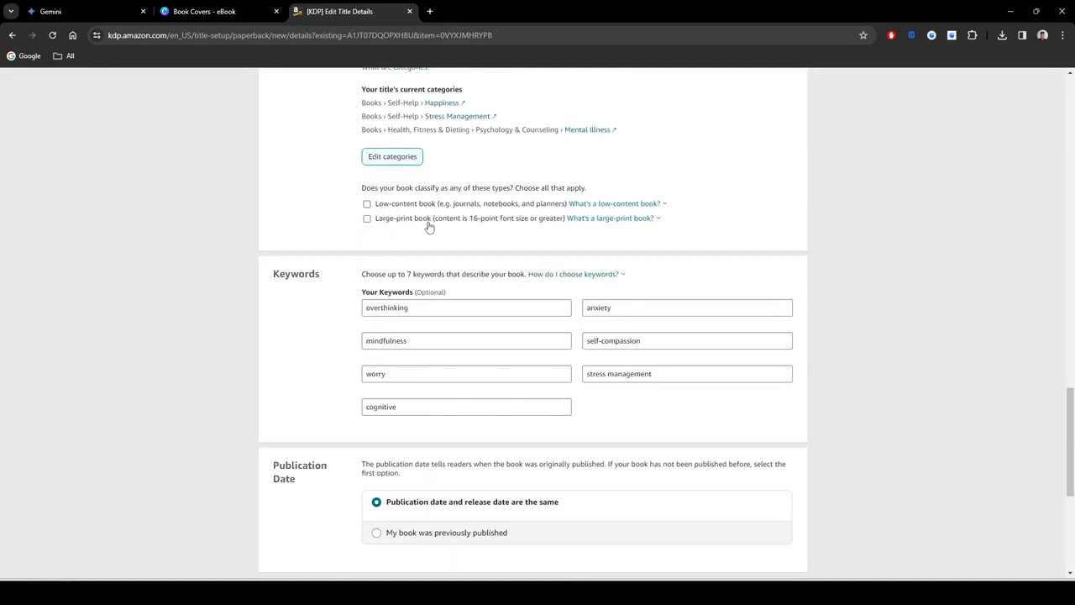
scroll(430, 233, up, 2)
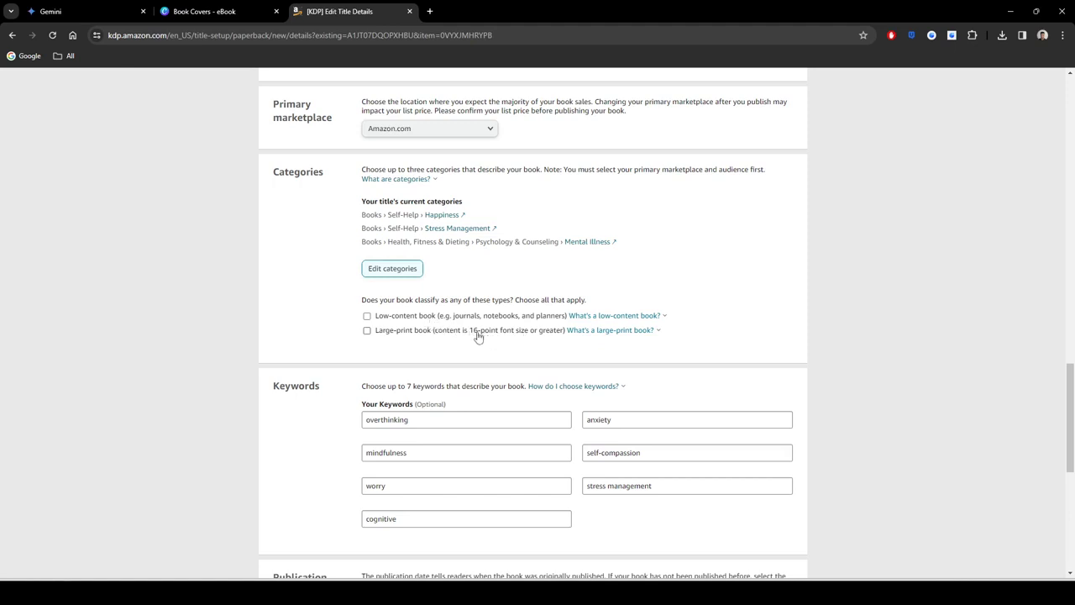
click(625, 334)
click(630, 317)
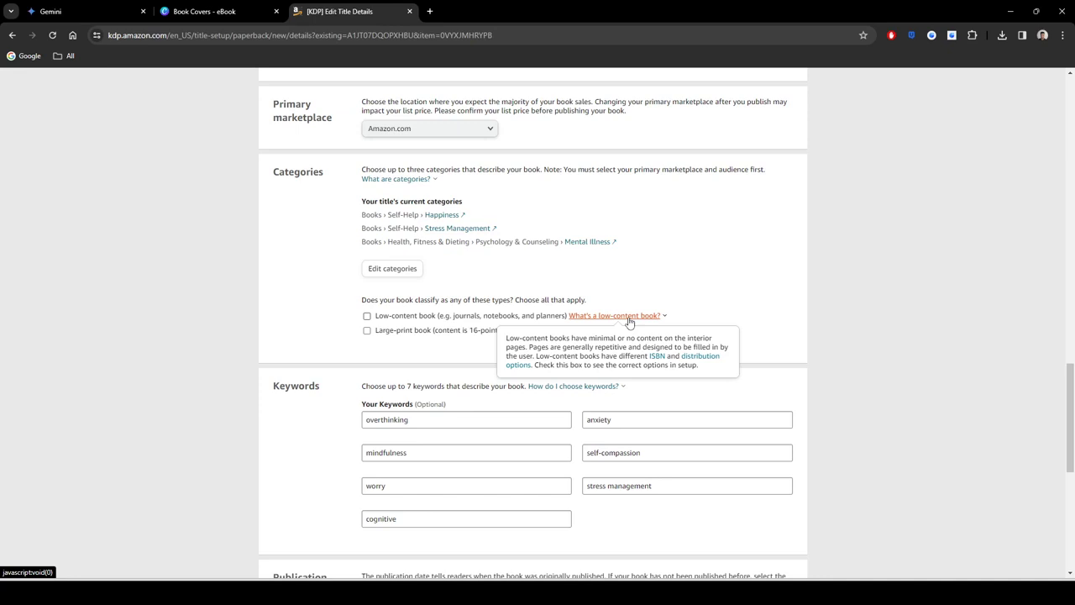
Step: Review the keywords, publication date and release date, and save the paperback details to continue to the content page
scroll(461, 364, down, 2)
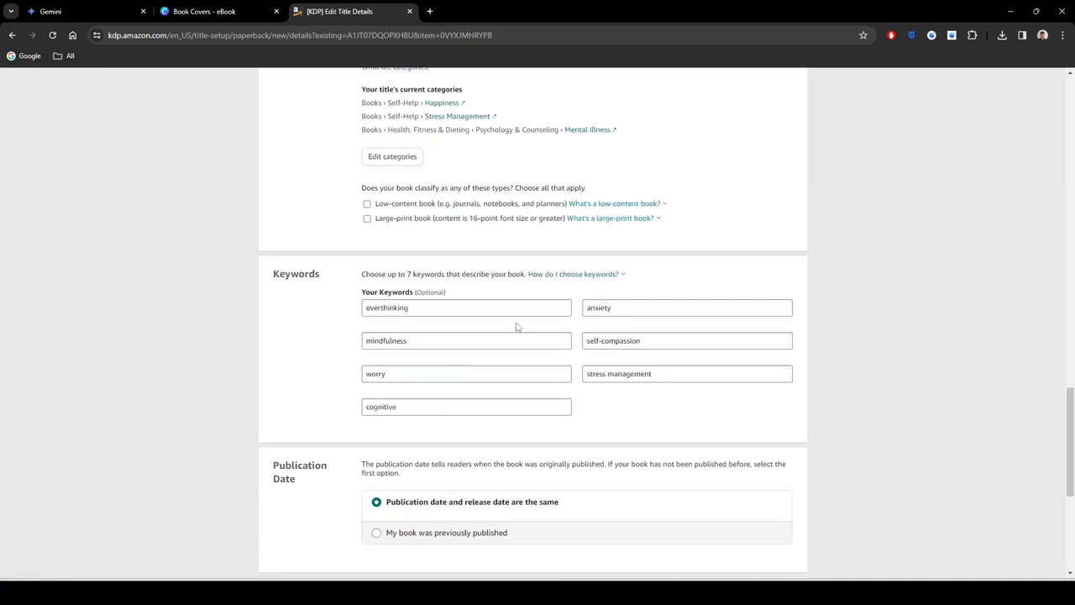
scroll(519, 327, down, 2)
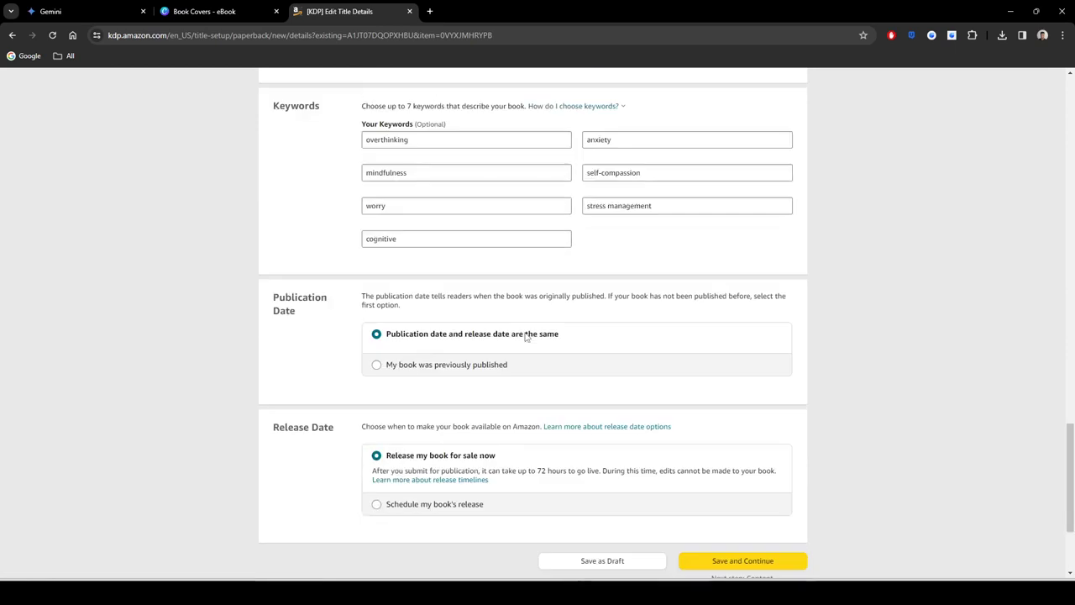
scroll(257, 359, down, 1)
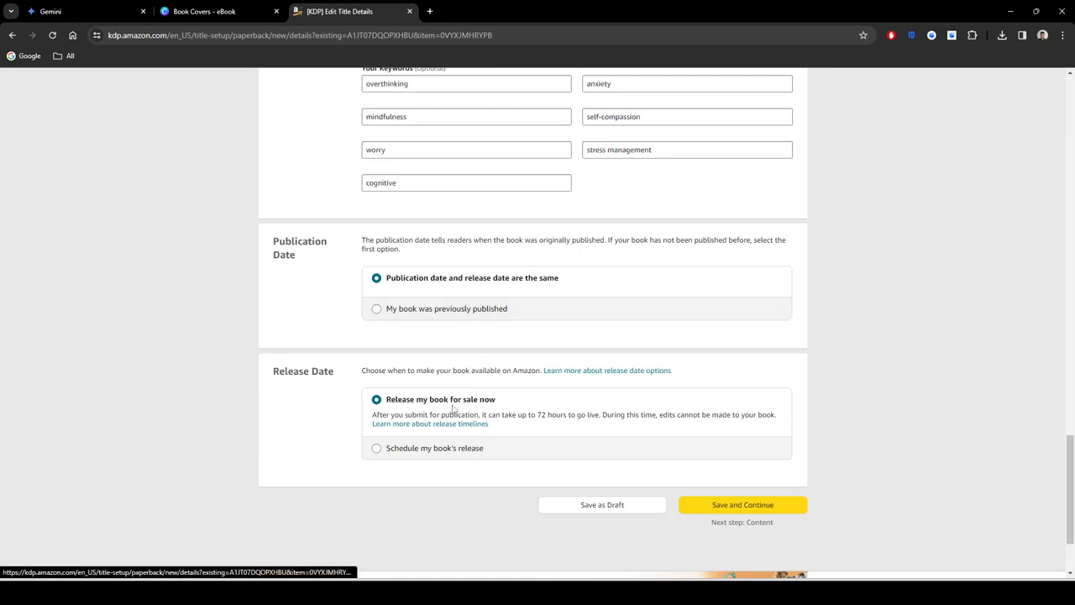
click(743, 504)
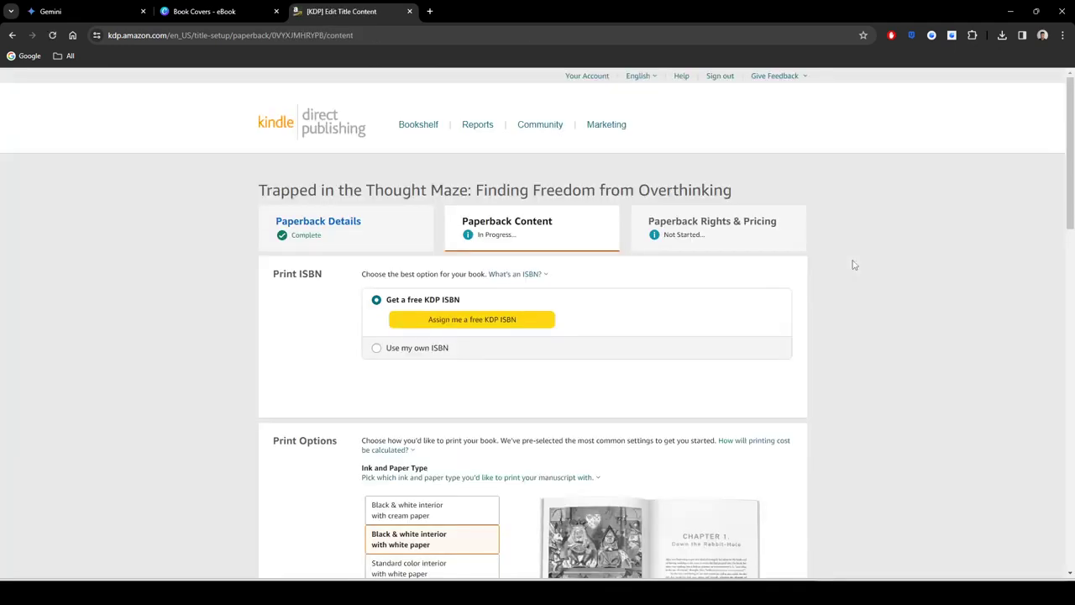
Step: Assign a free KDP ISBN to the paperback
click(504, 323)
click(839, 353)
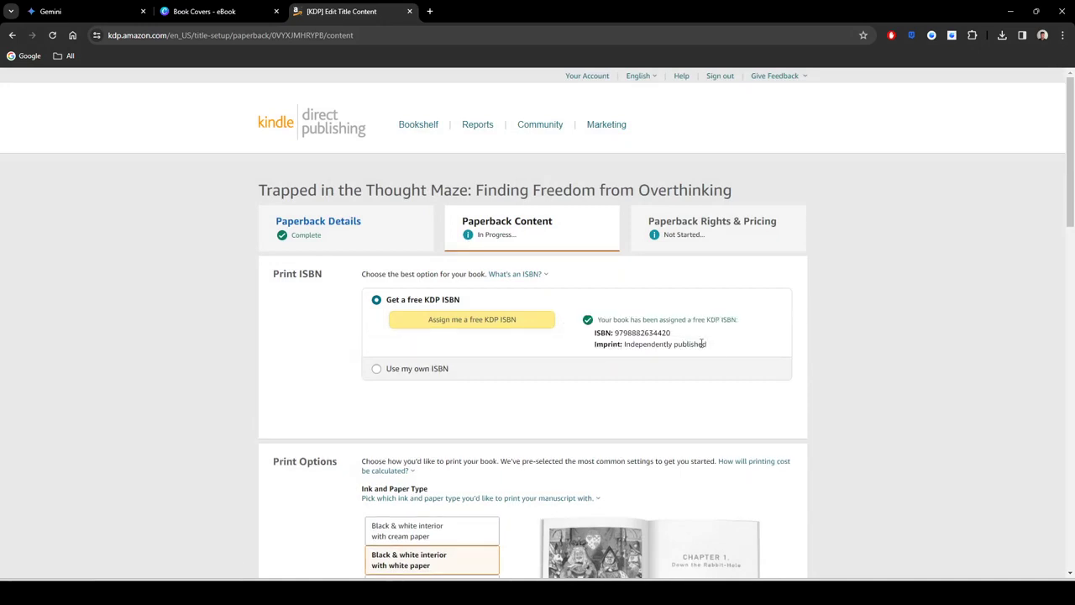
Step: Compare the ink and paper types for the paperback and keep the black & white interior with white paper
scroll(716, 344, down, 2)
scroll(502, 350, down, 1)
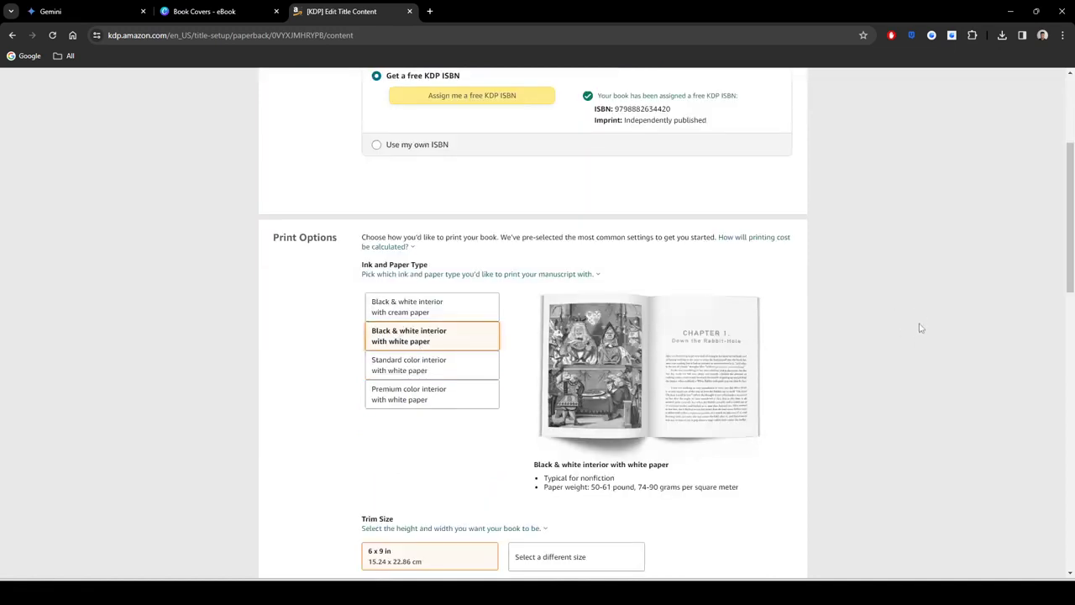
click(472, 391)
click(473, 363)
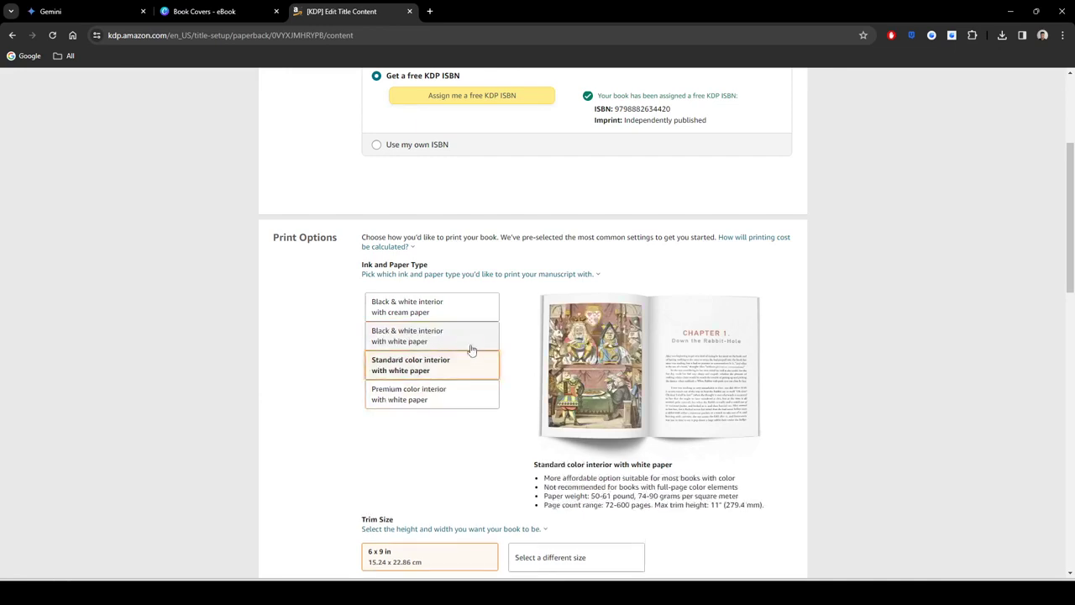
click(460, 336)
click(468, 311)
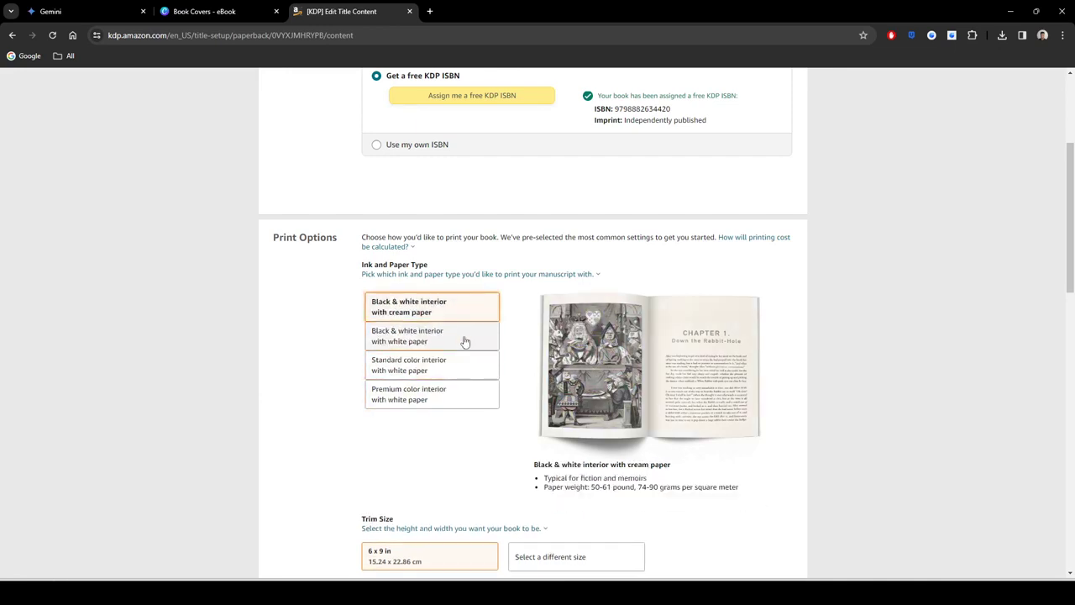
click(465, 339)
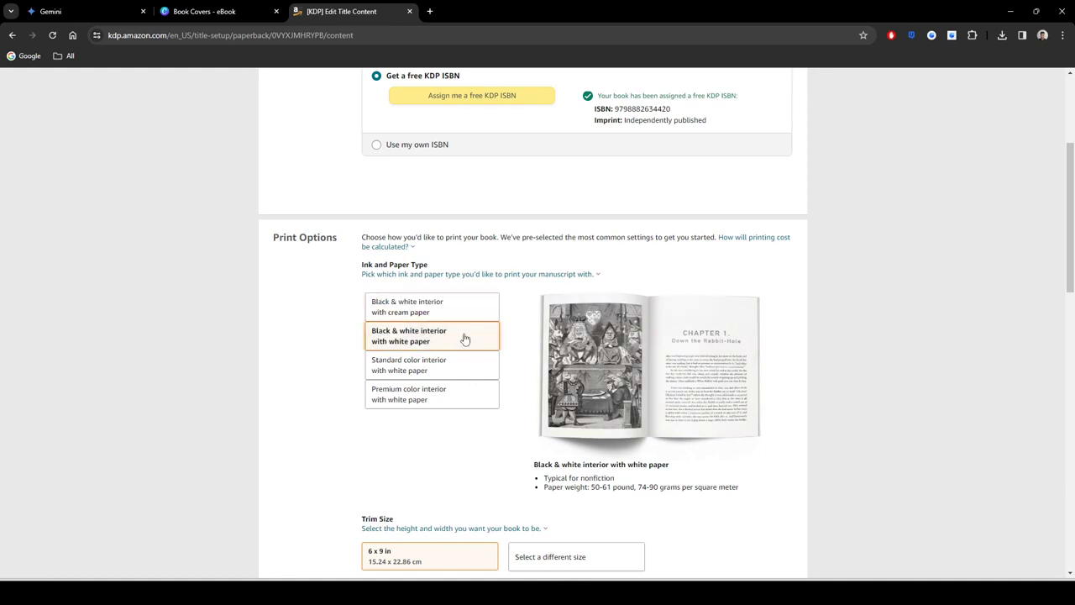
click(456, 312)
click(470, 337)
click(484, 317)
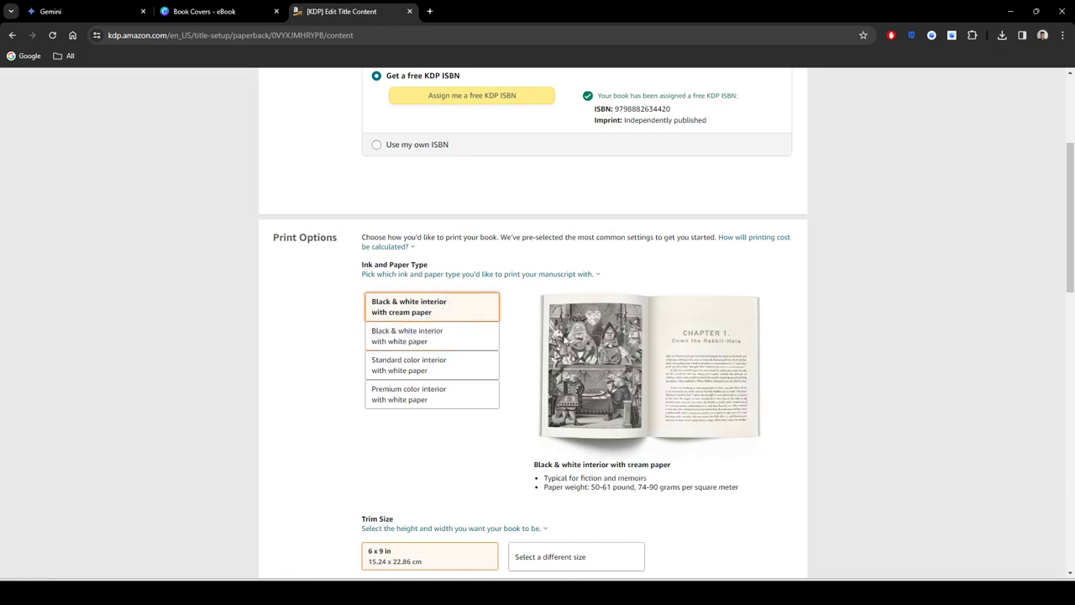
click(417, 338)
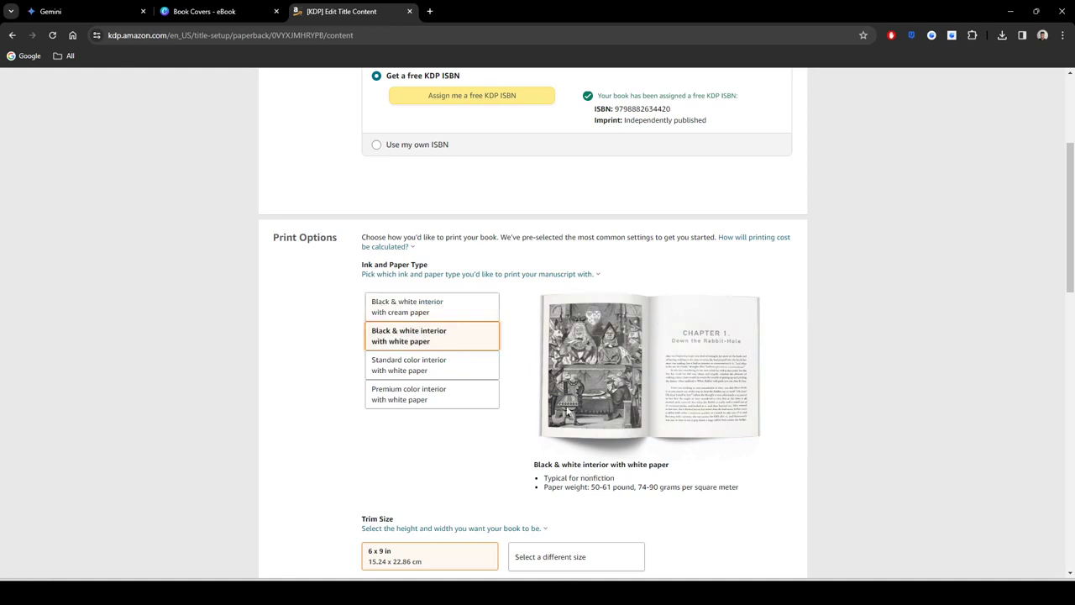
Step: Review the available paperback trim sizes and keep 6 x 9 in
scroll(457, 414, down, 2)
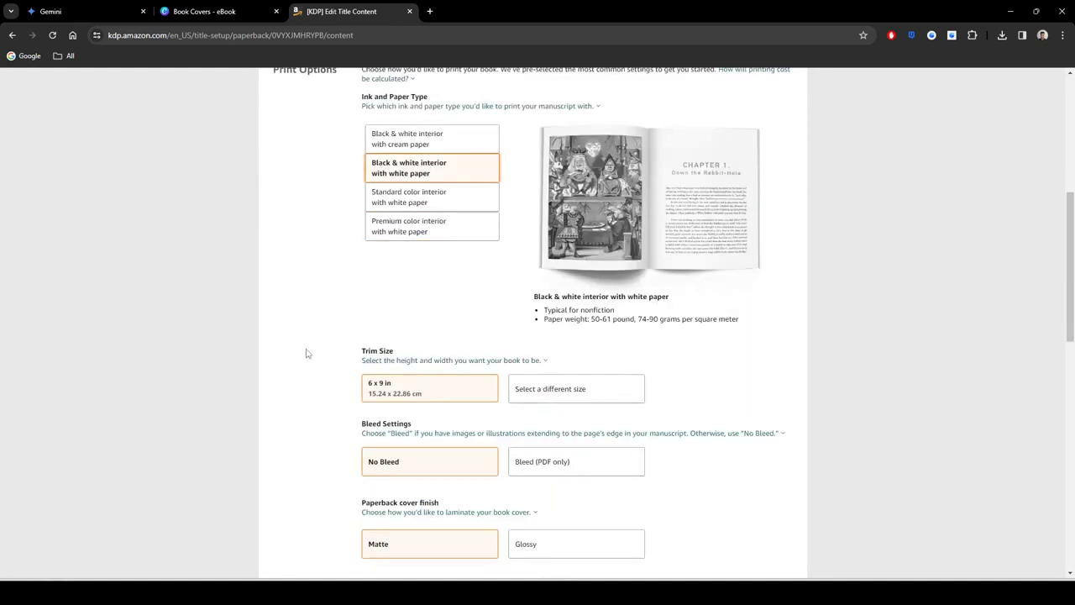
scroll(311, 348, down, 1)
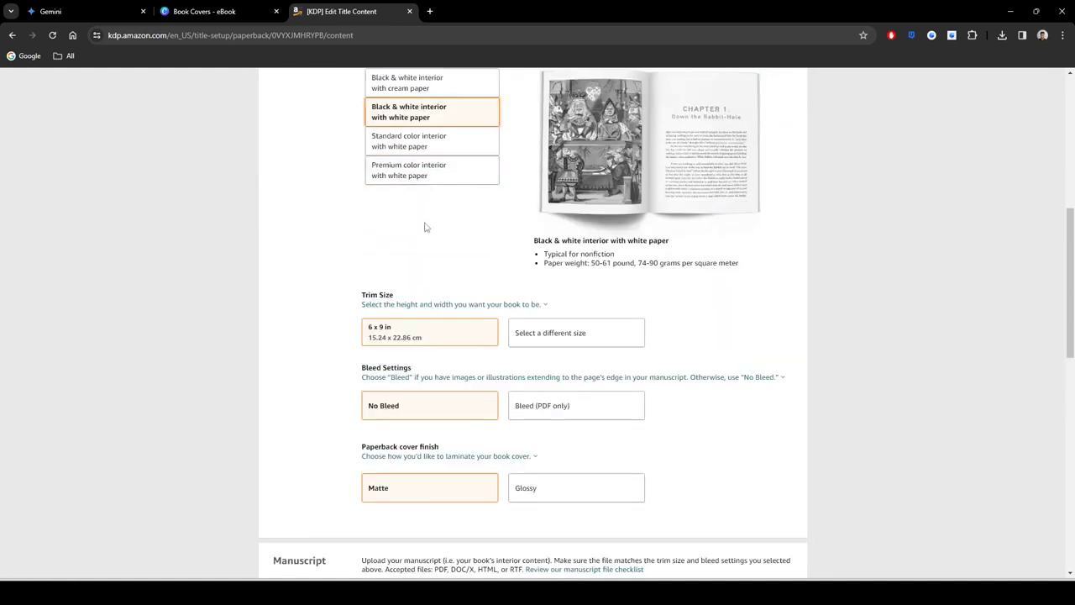
scroll(427, 227, up, 1)
scroll(420, 204, down, 1)
scroll(364, 333, down, 2)
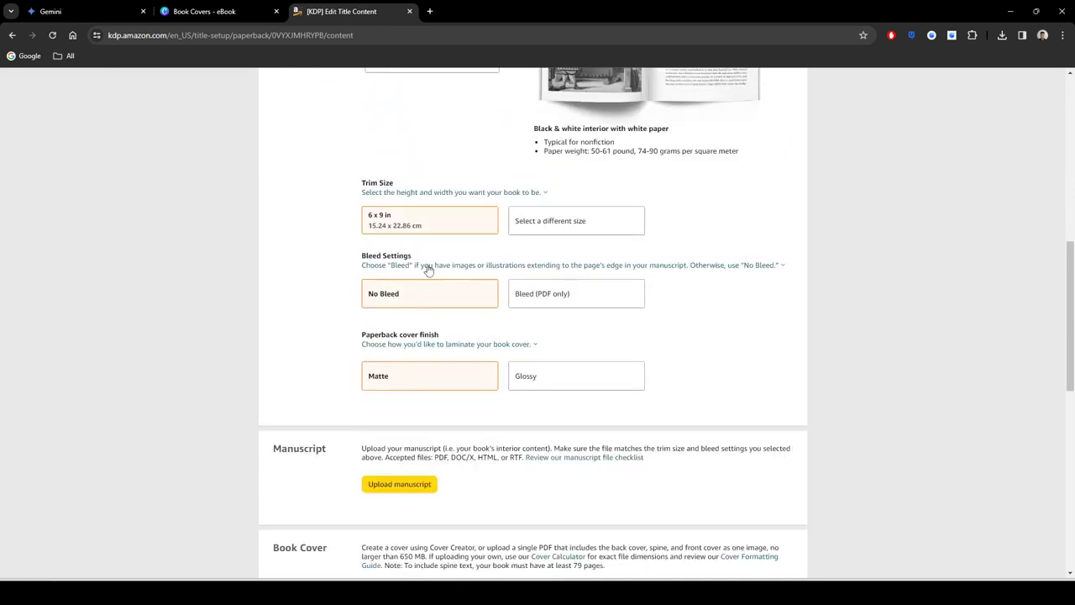
click(570, 221)
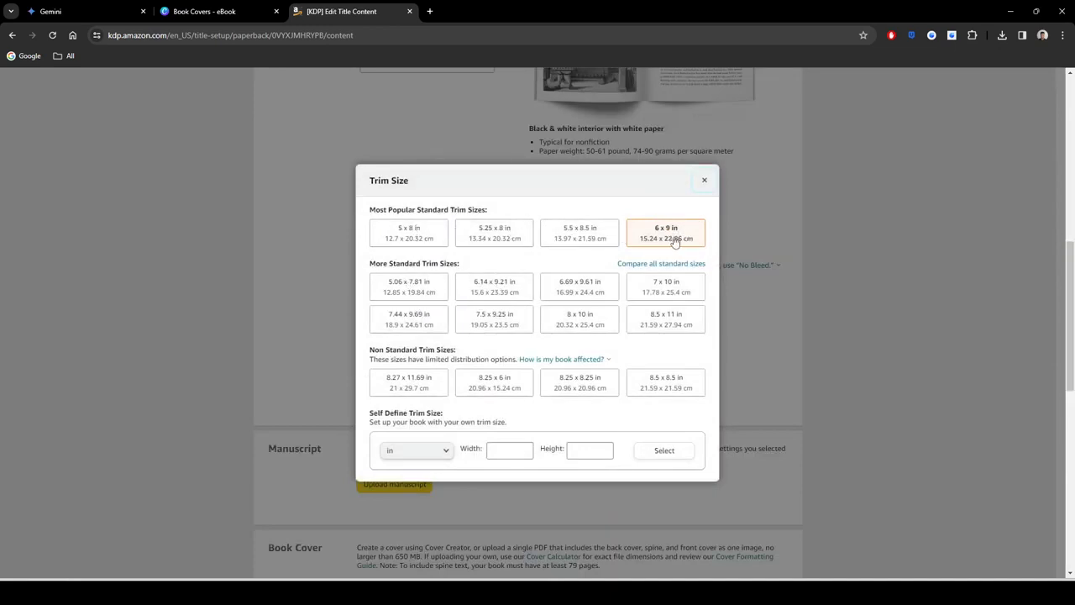
click(704, 183)
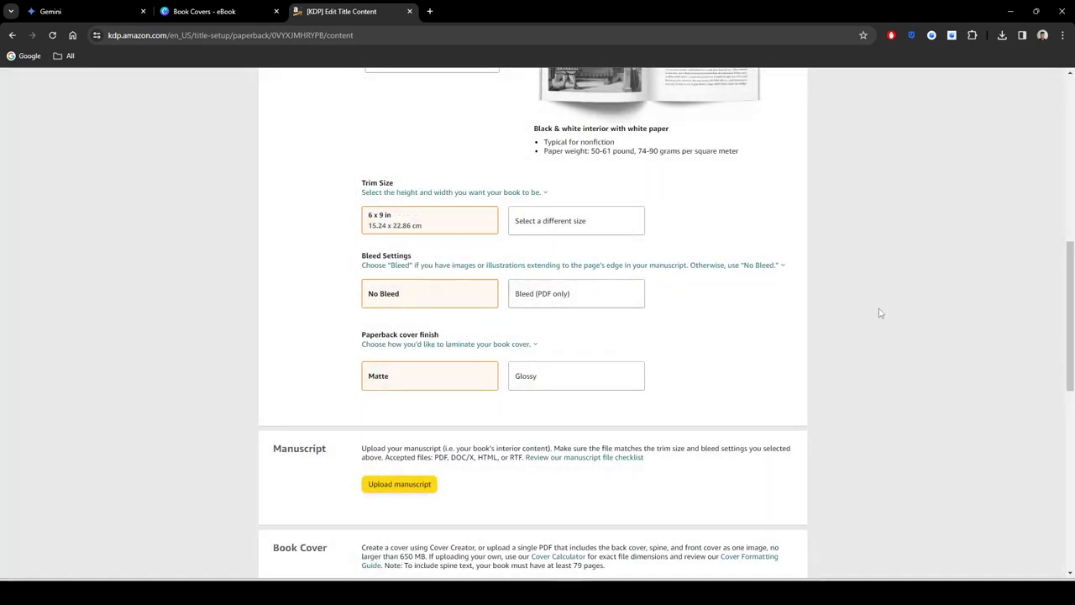
Step: Read the explanations of the bleed settings and cover finish, keeping No Bleed and Matte
click(474, 266)
click(407, 299)
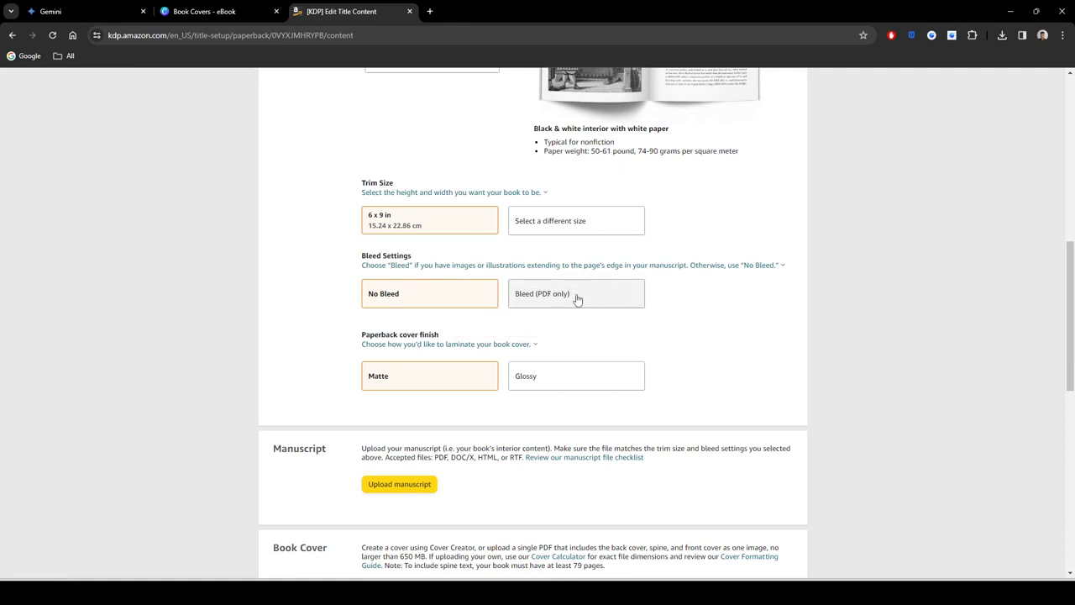
click(470, 267)
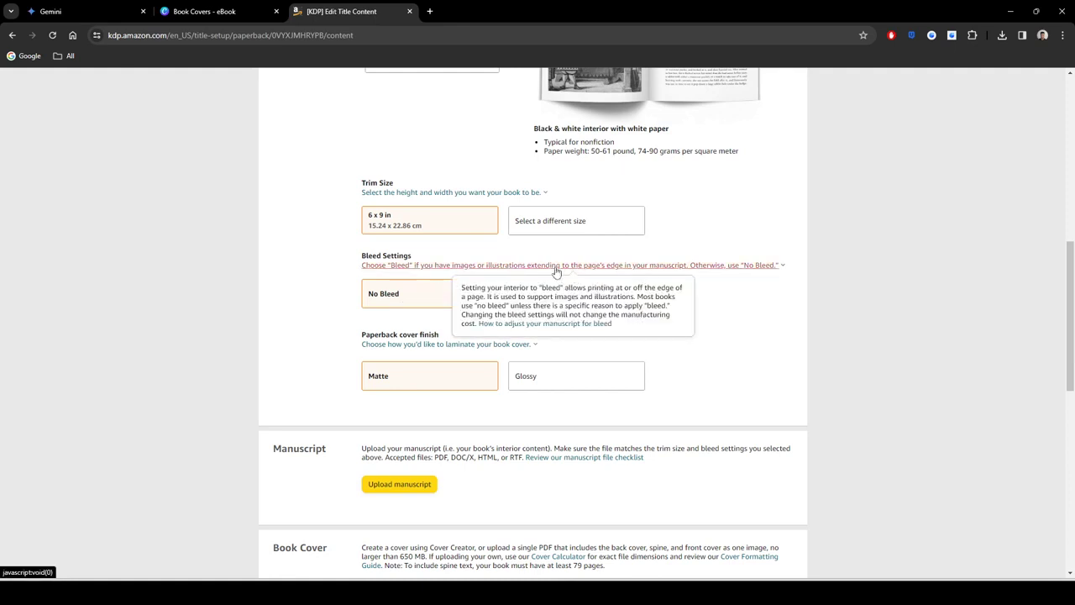
click(848, 339)
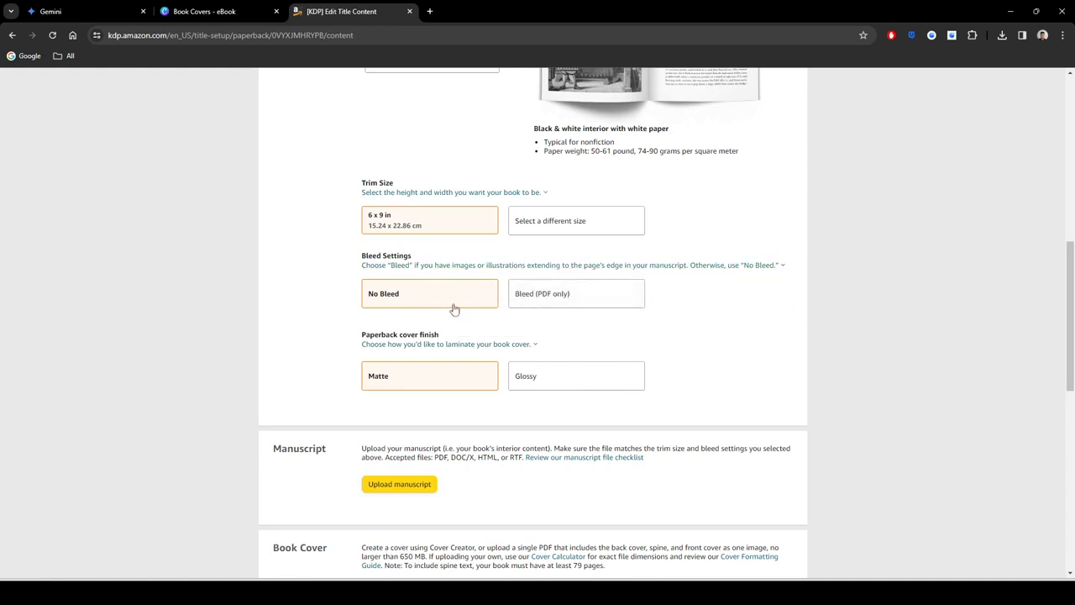
click(517, 346)
Step: Compare the two book cover options and keep the one that uses Cover Creator
scroll(718, 332, down, 2)
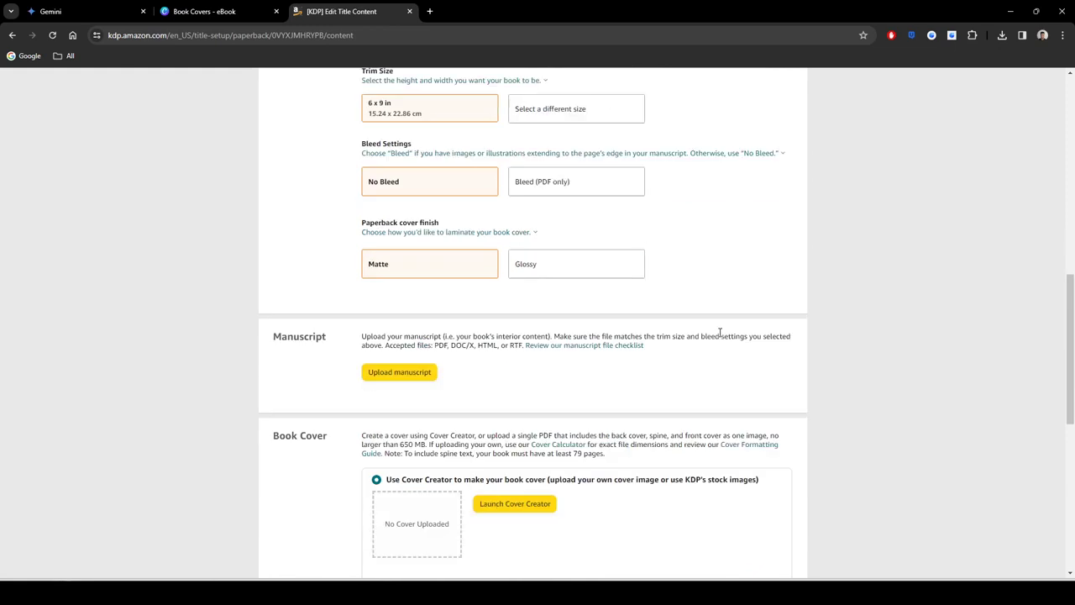
scroll(496, 345, down, 1)
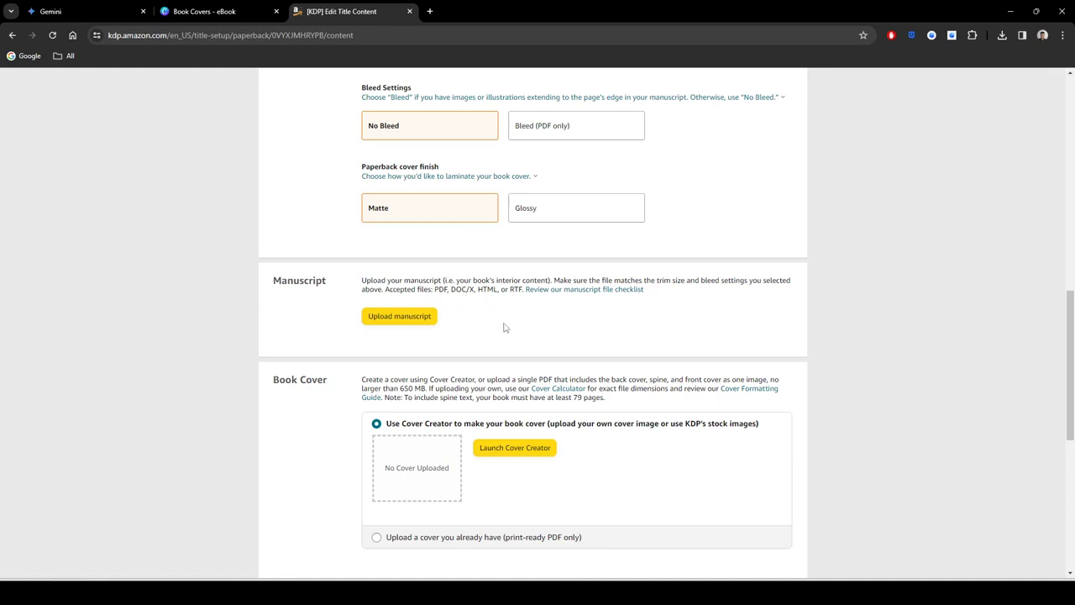
scroll(530, 317, down, 1)
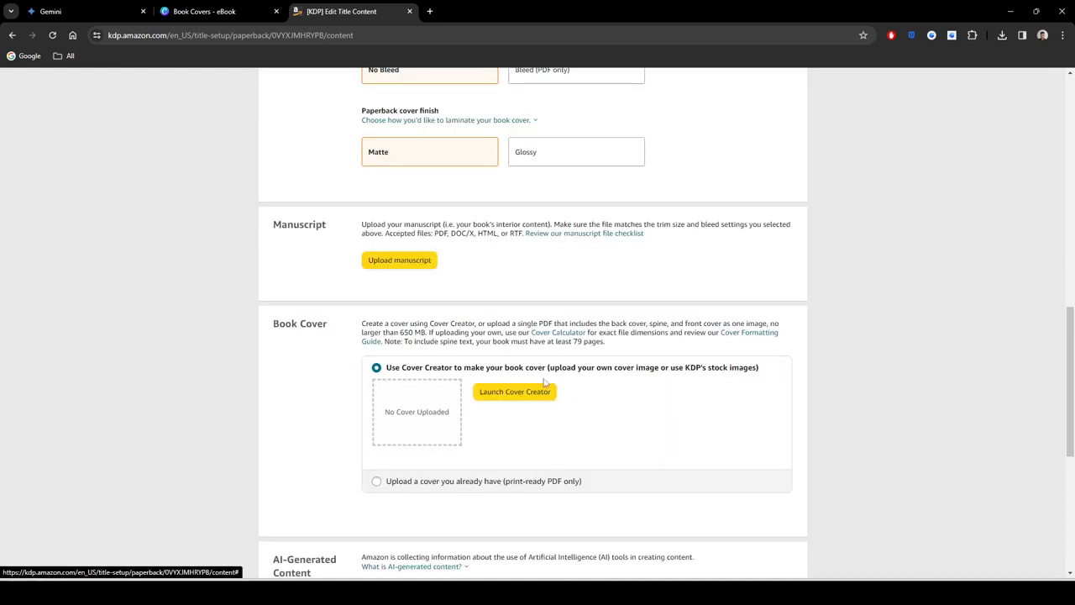
click(472, 481)
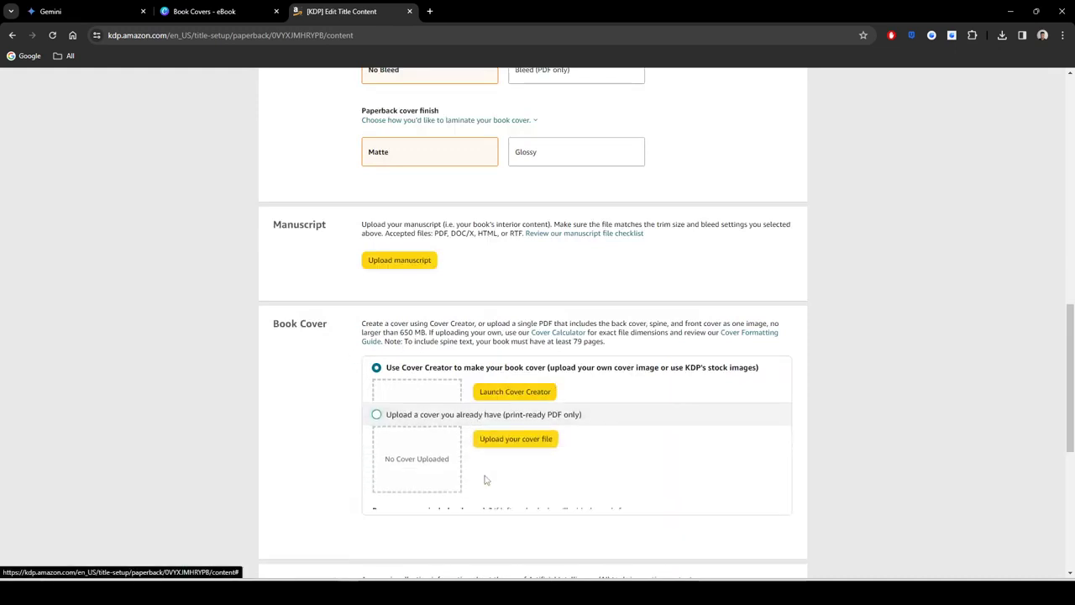
click(518, 375)
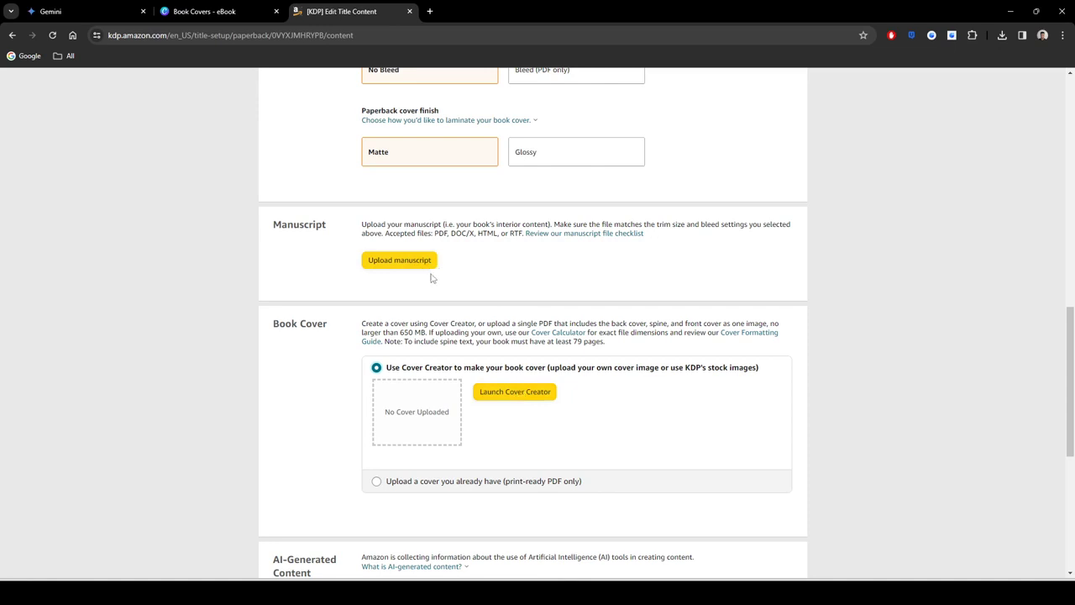
Step: Review the accepted manuscript file formats, the AI-generated content question and the book preview section
drag(477, 233, 452, 236)
click(603, 280)
drag(475, 236, 525, 235)
click(528, 281)
click(686, 279)
scroll(606, 257, down, 4)
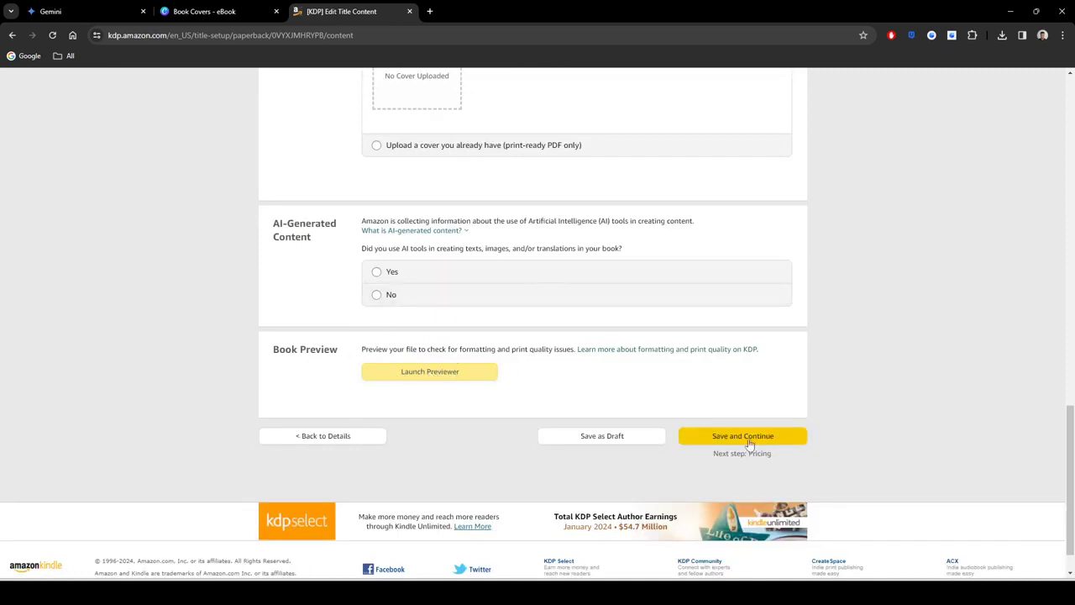
scroll(559, 384, up, 4)
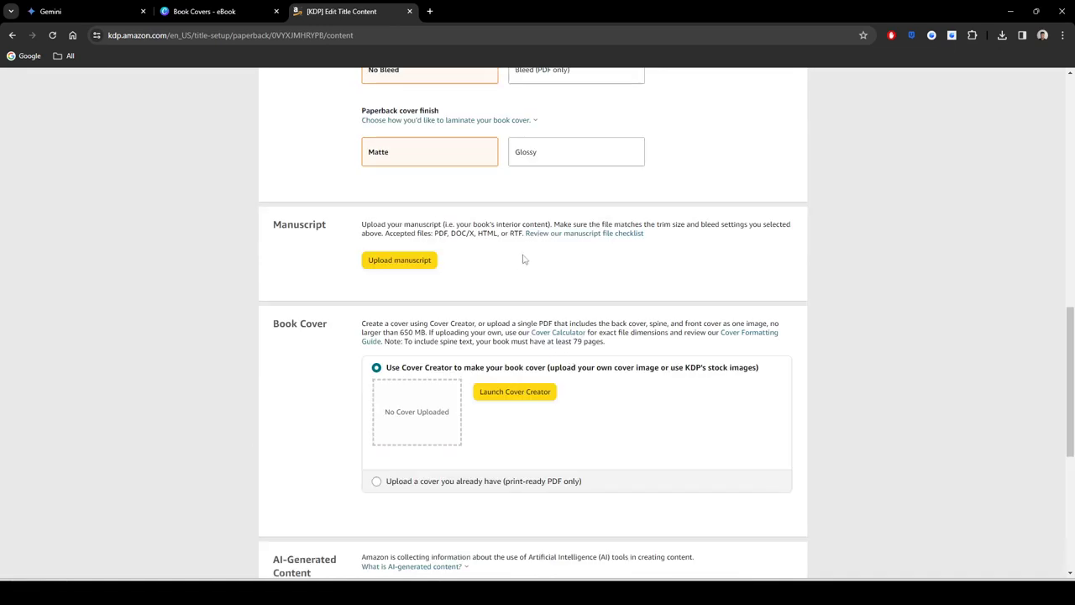
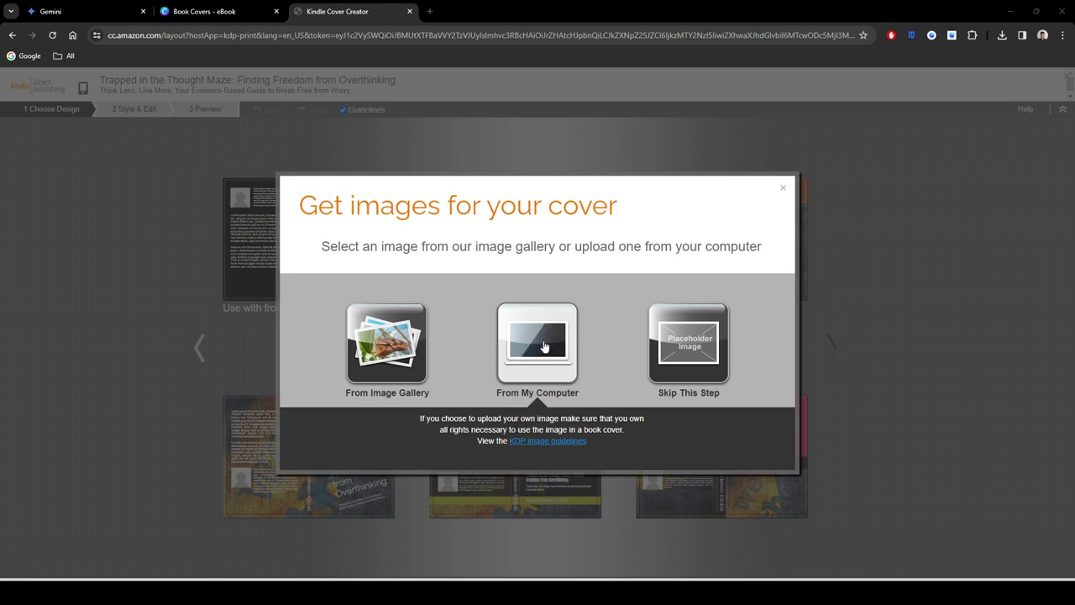
Step: Upload the front cover image from the computer in Cover Creator and choose the "Use with front cover image" design
click(543, 346)
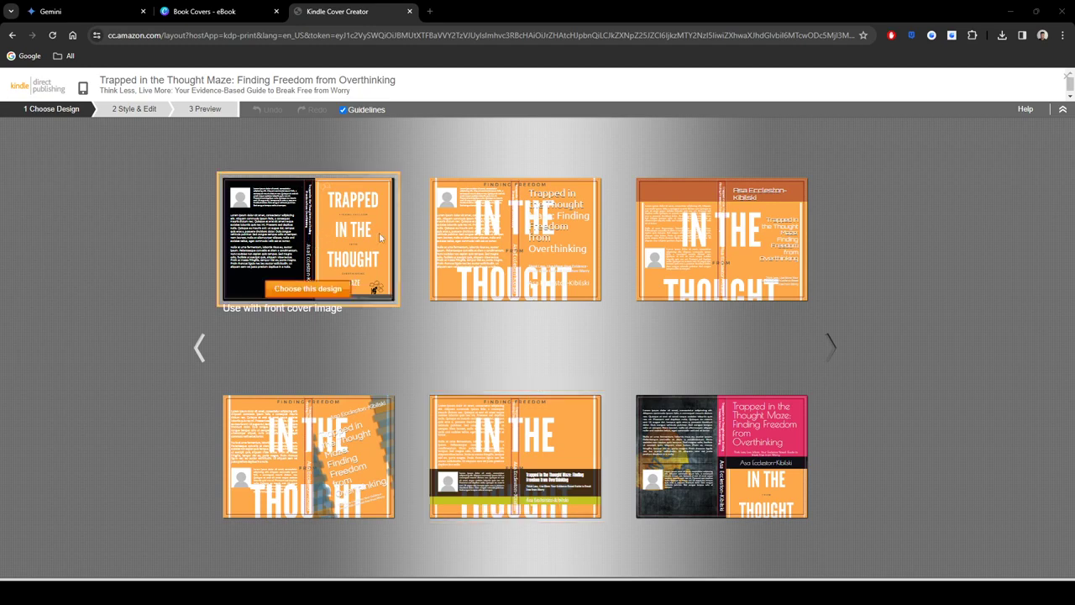
click(310, 291)
Step: Try resizing the front cover image beyond the page edges, and reset its position
click(714, 269)
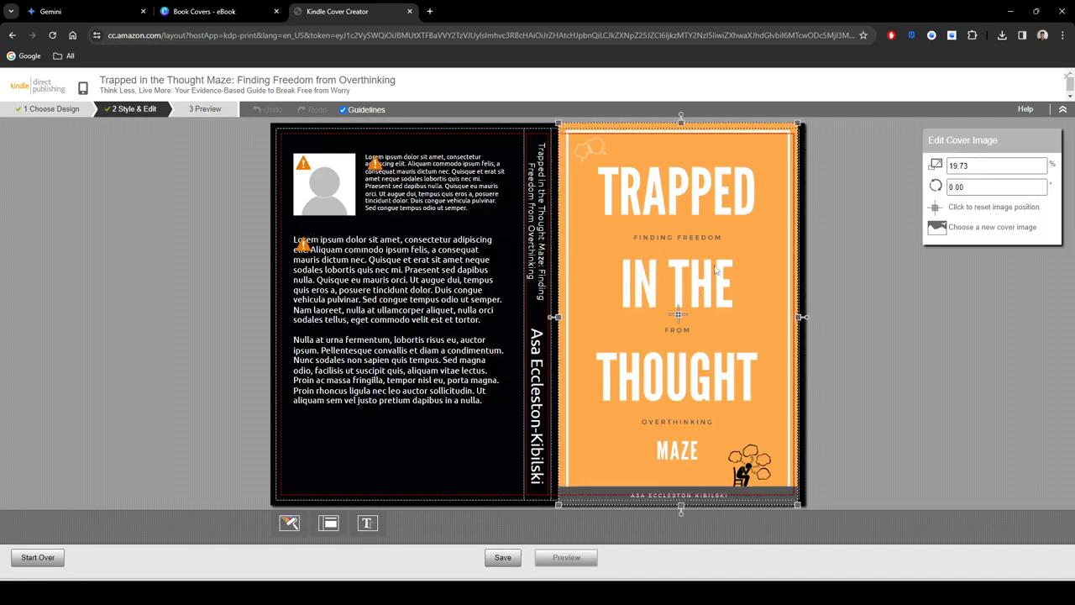
drag(798, 124, 813, 123)
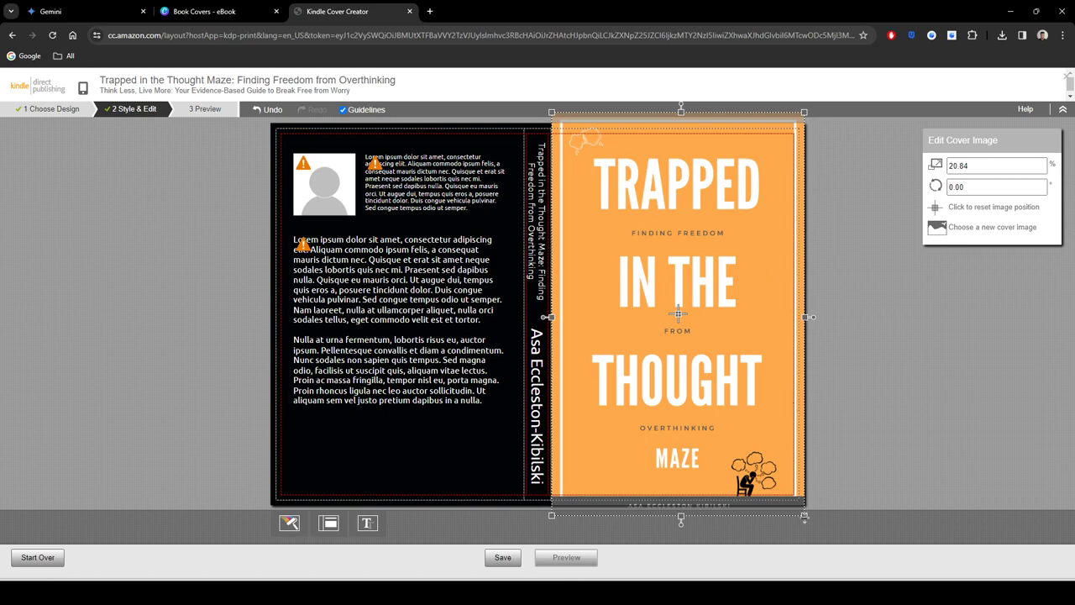
drag(805, 515, 803, 513)
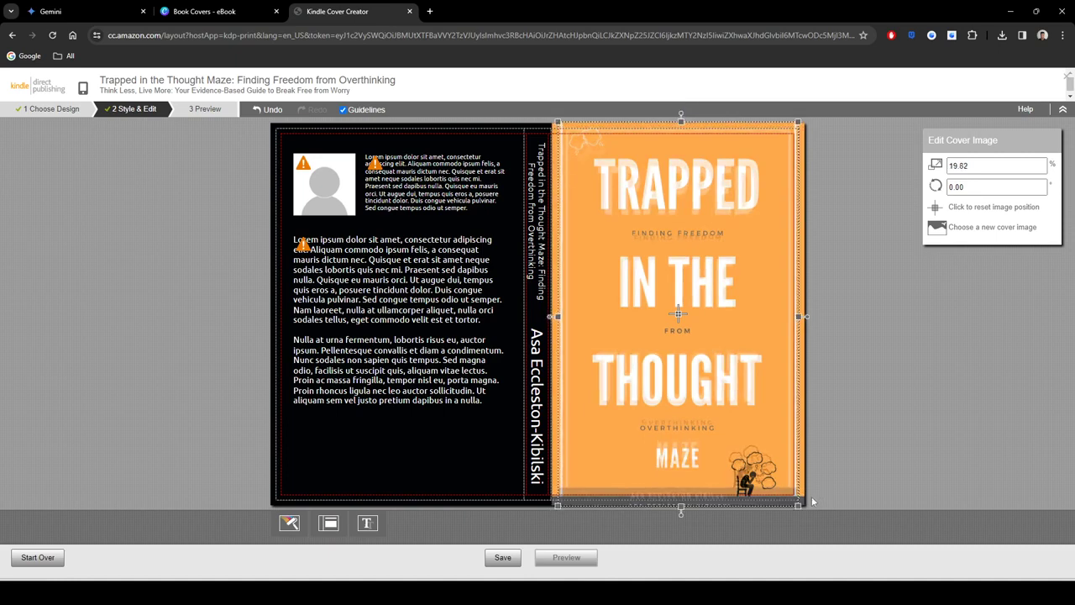
click(800, 511)
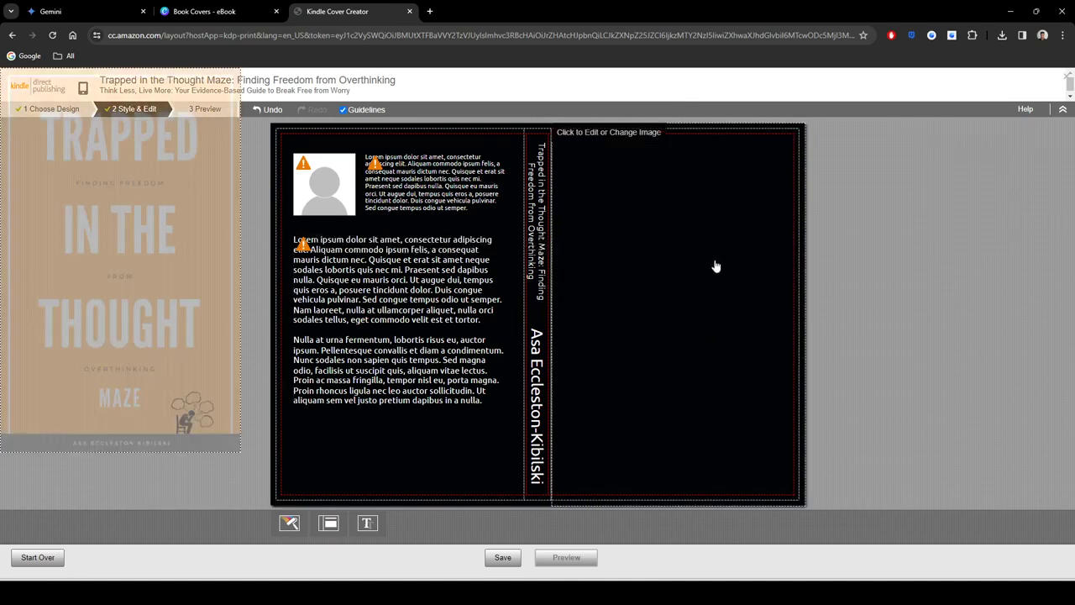
click(704, 272)
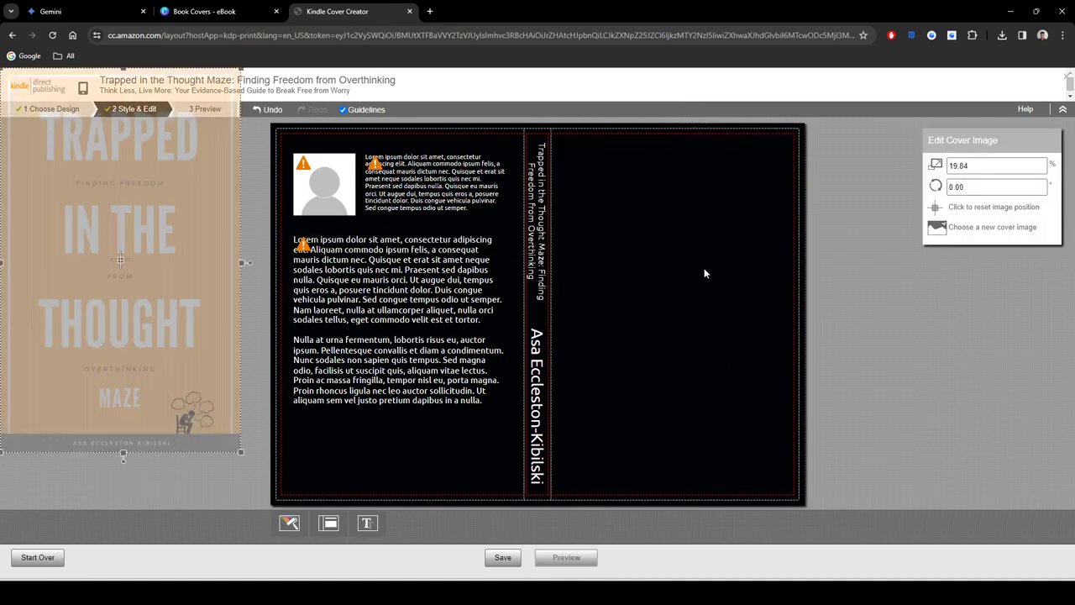
click(993, 208)
click(885, 316)
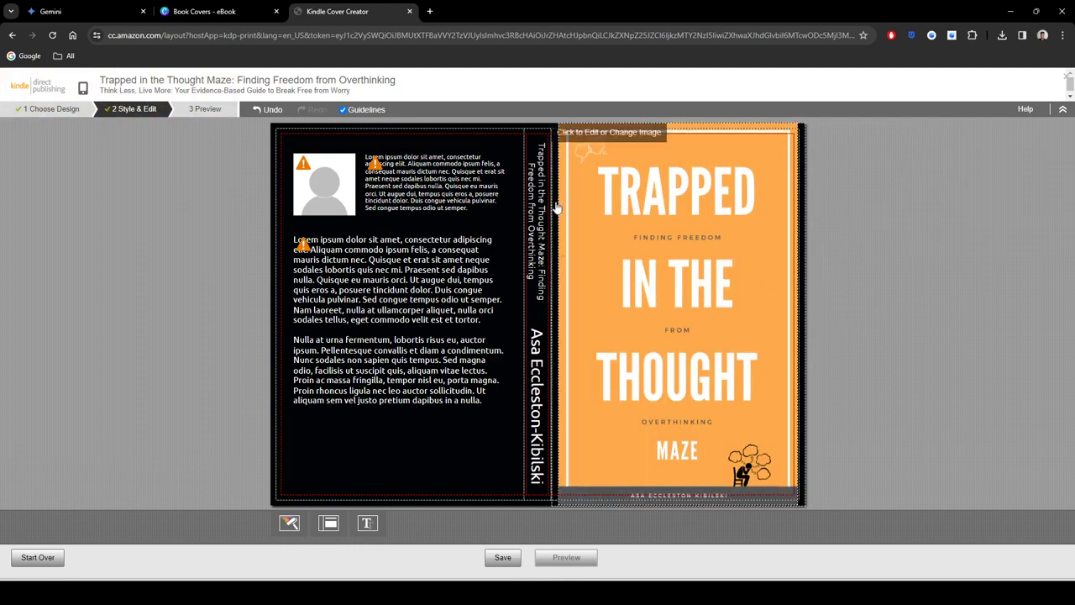
Step: Enlarge the front cover image to 20.42% and reposition it toward the page's outer and lower edges
click(722, 226)
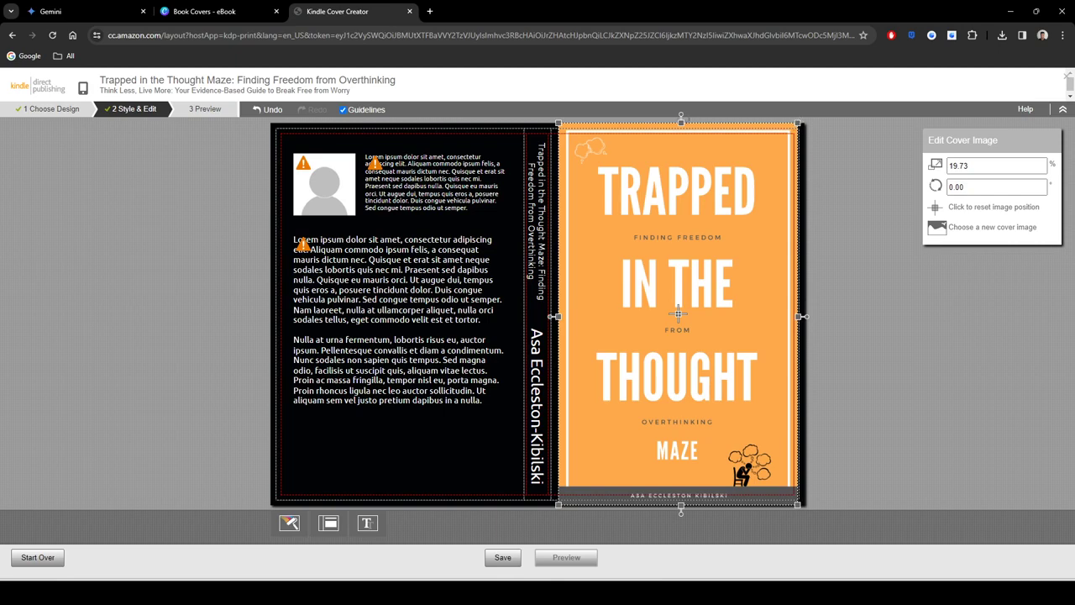
drag(681, 122, 689, 109)
click(706, 146)
click(706, 146)
click(700, 144)
drag(798, 121, 806, 123)
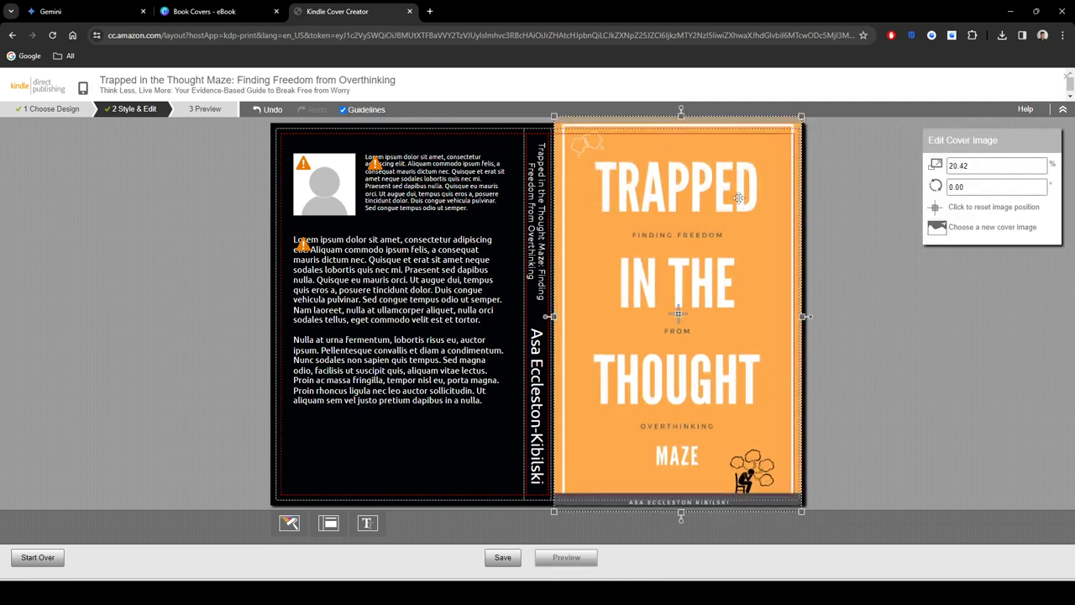
drag(739, 198, 739, 188)
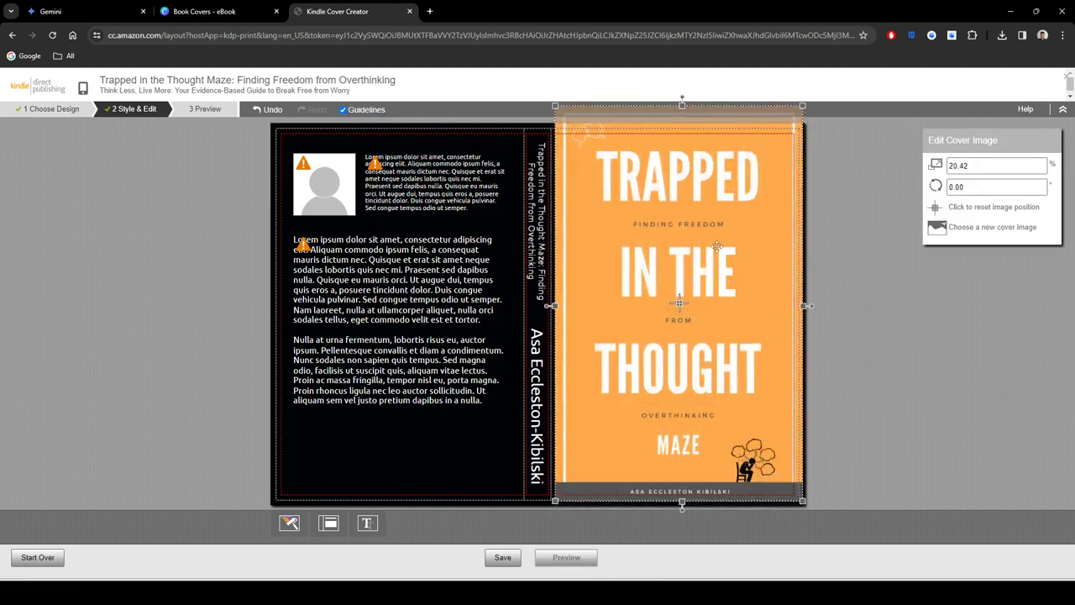
drag(715, 247, 717, 251)
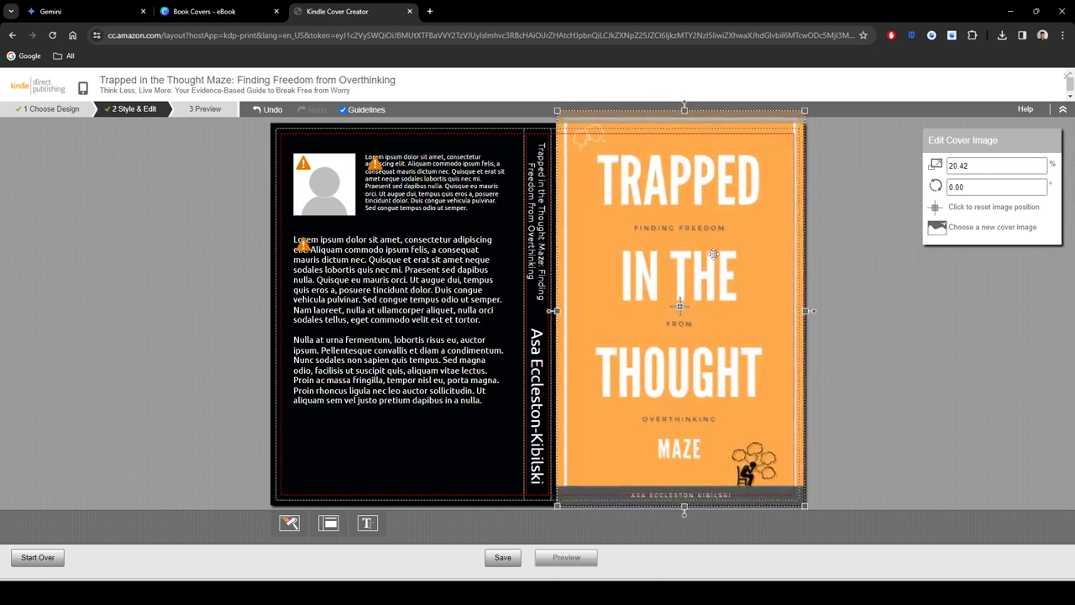
click(884, 309)
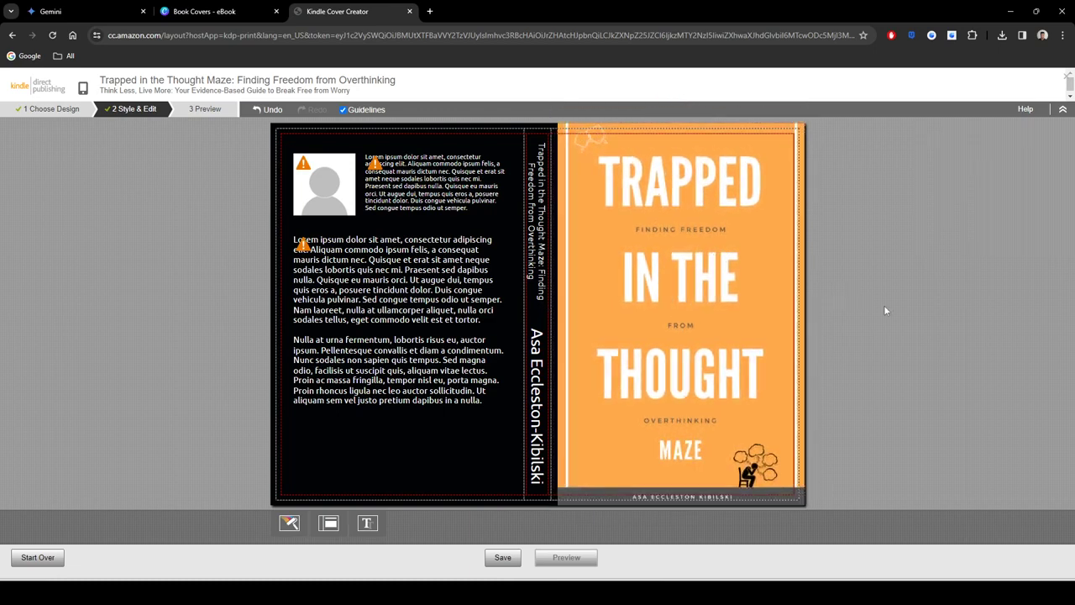
Step: Enlarge the front cover image to 21.25% and shift it so it fills the front page and the author line stays within view
click(702, 329)
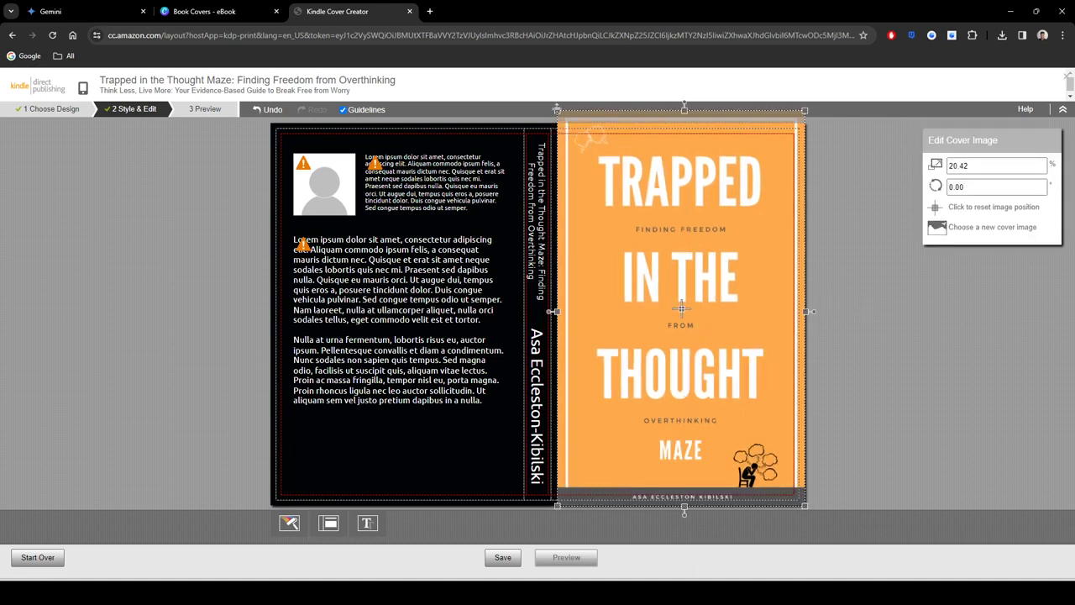
drag(557, 110, 549, 102)
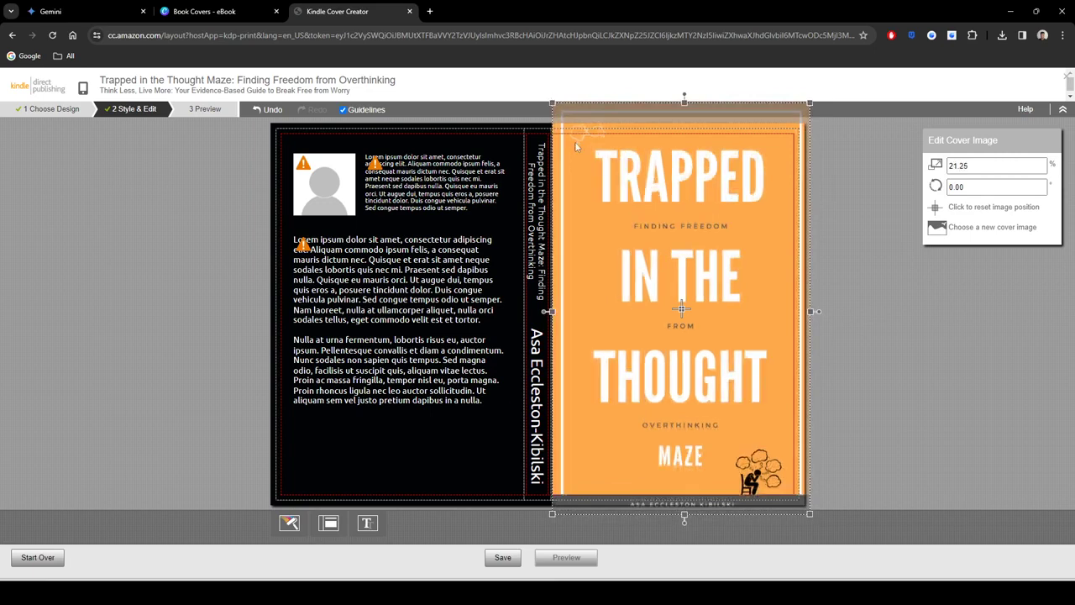
click(860, 300)
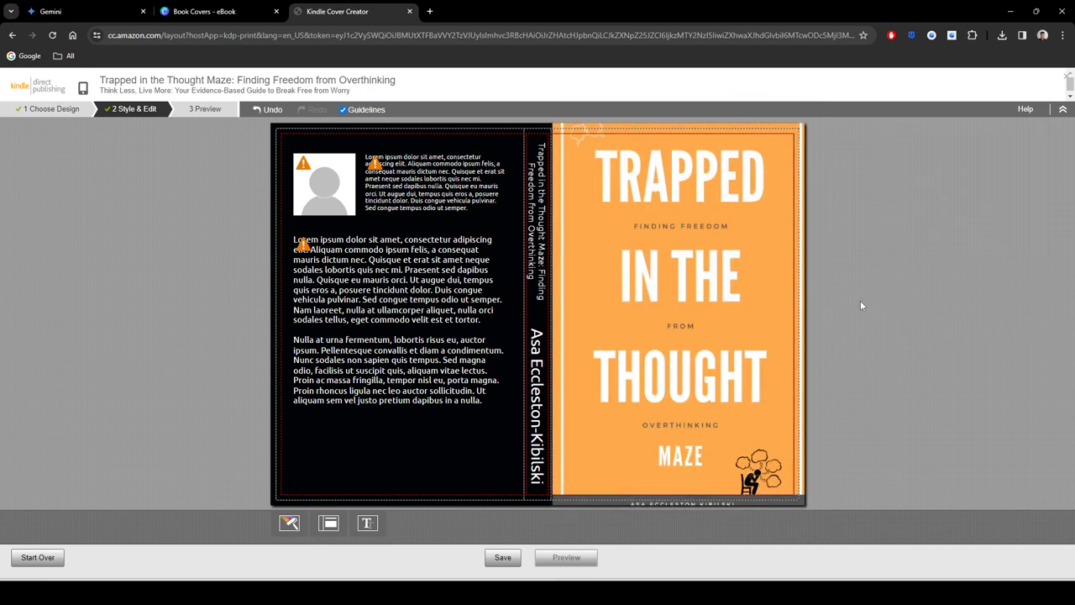
click(731, 314)
drag(709, 328, 709, 319)
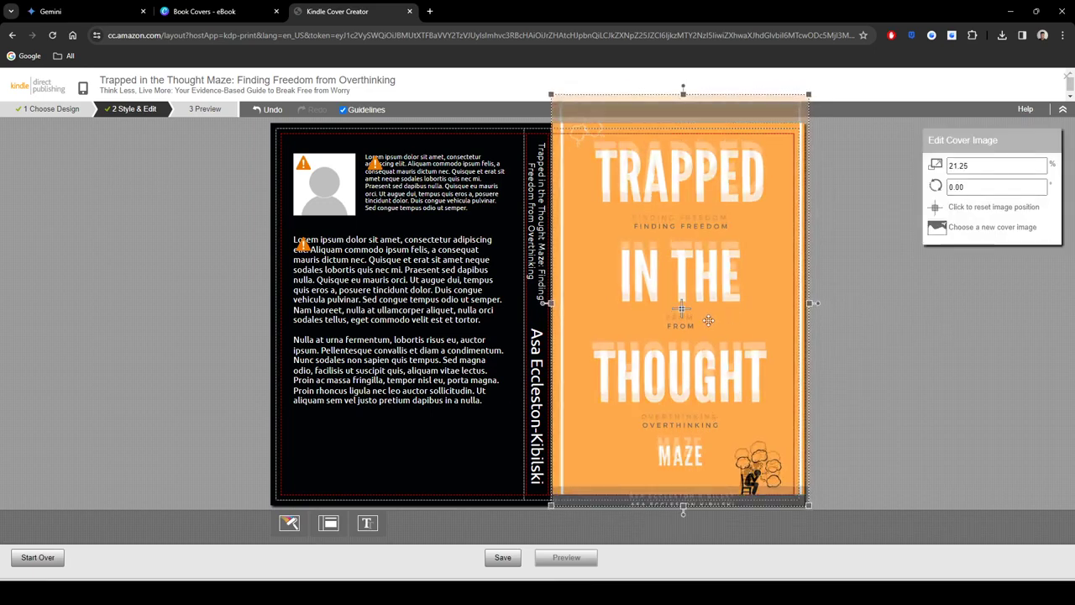
click(1008, 378)
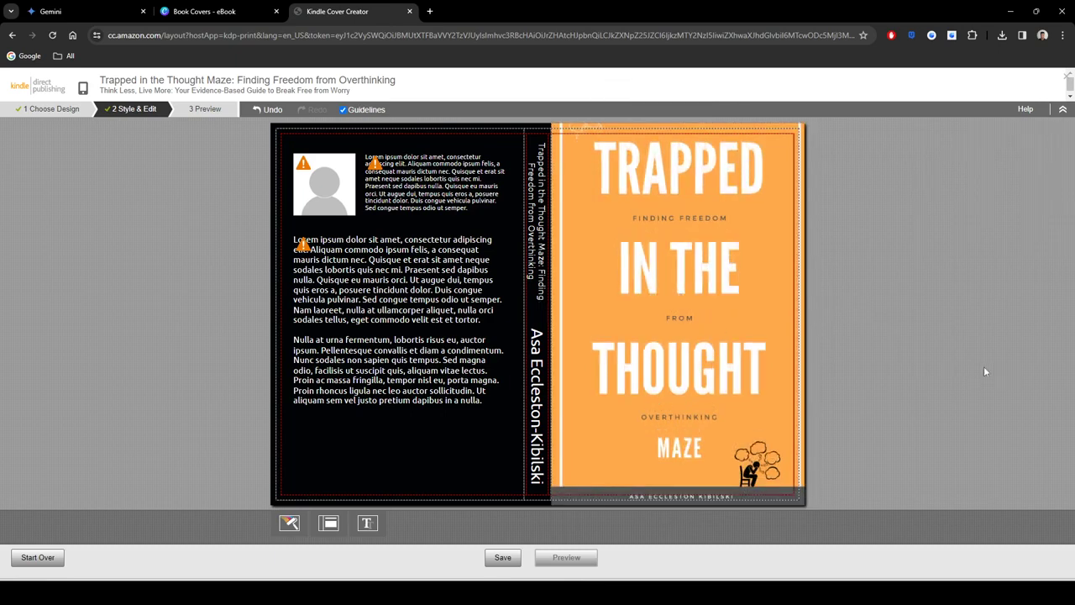
click(765, 350)
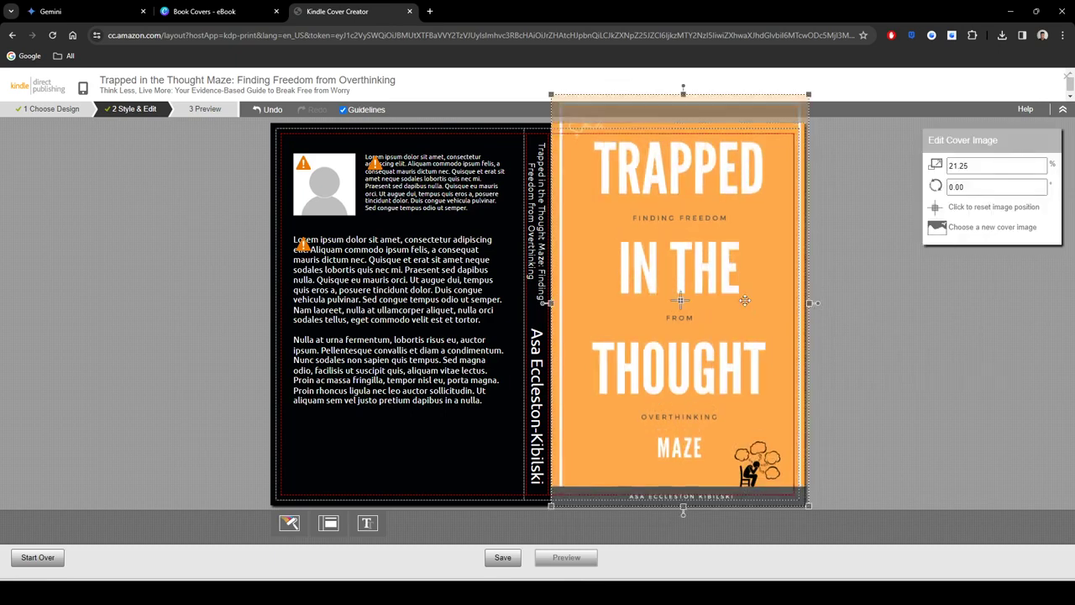
drag(745, 299, 743, 300)
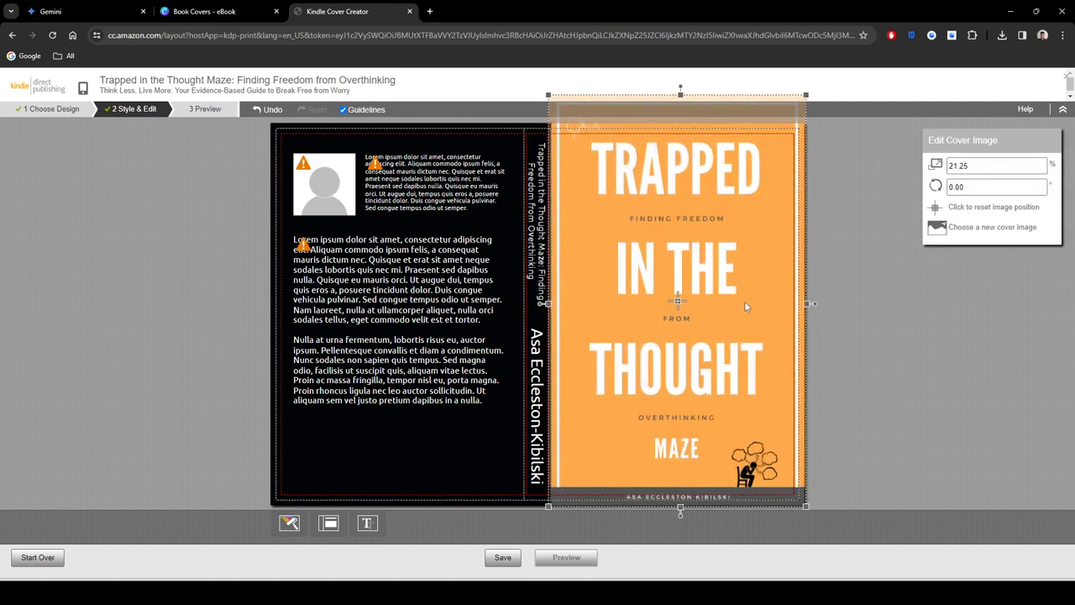
click(927, 329)
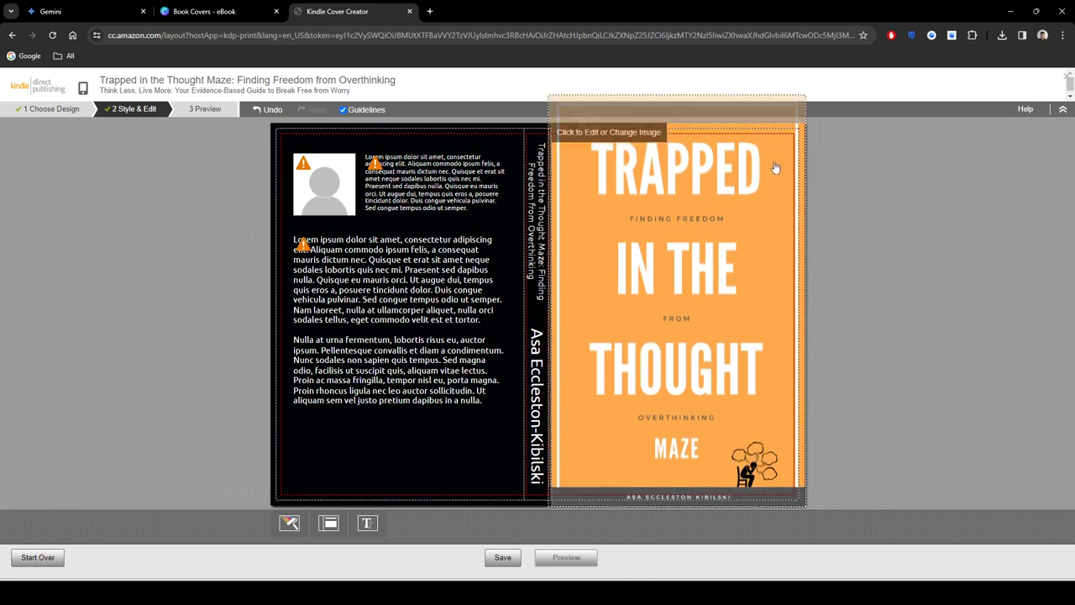
click(772, 217)
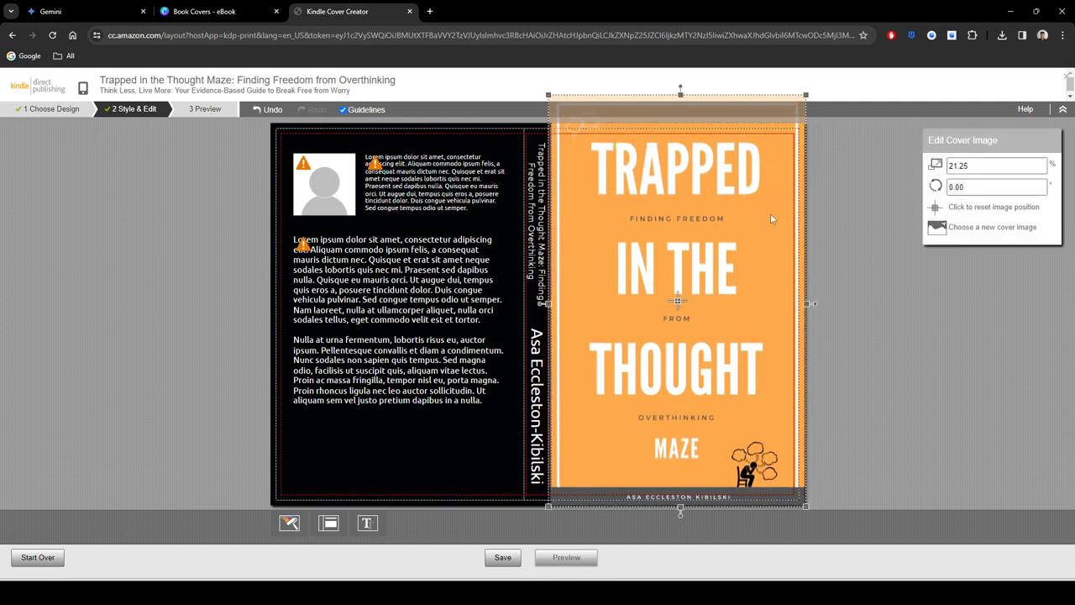
click(878, 326)
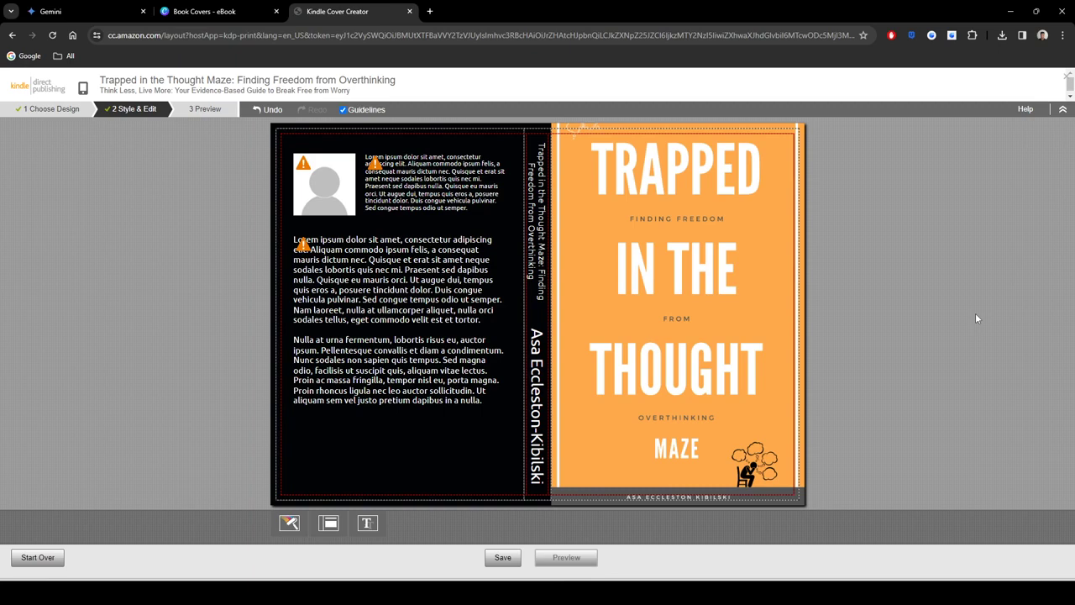
Step: Try to preview the cover, return to editing, and open and dismiss the image options for the author photo placeholder
click(577, 560)
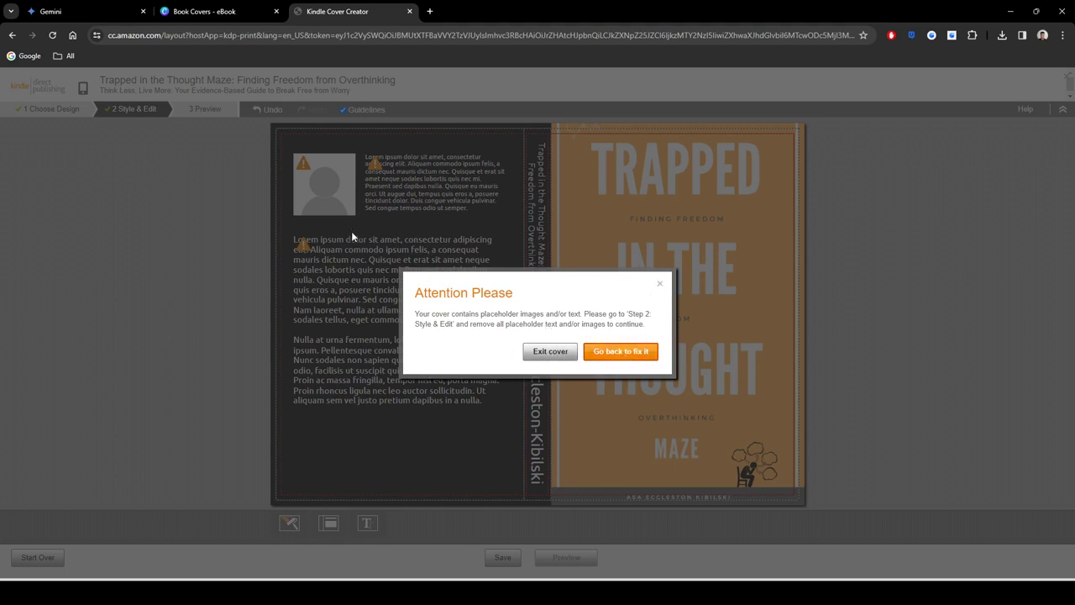
click(627, 354)
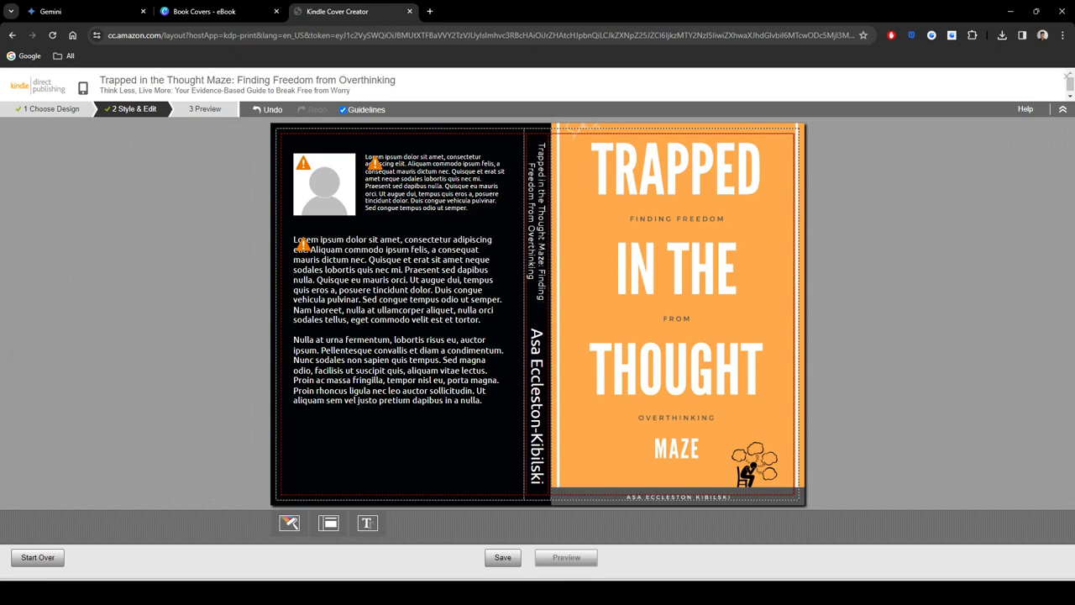
click(330, 196)
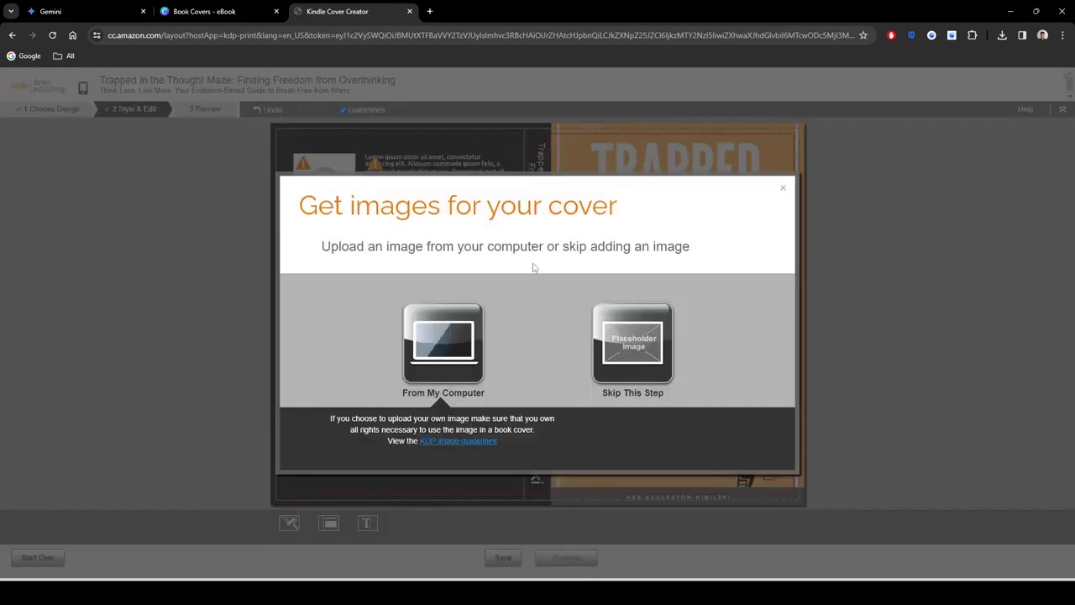
click(782, 187)
Step: Clear the placeholder description from the back cover and undo the last change
click(351, 340)
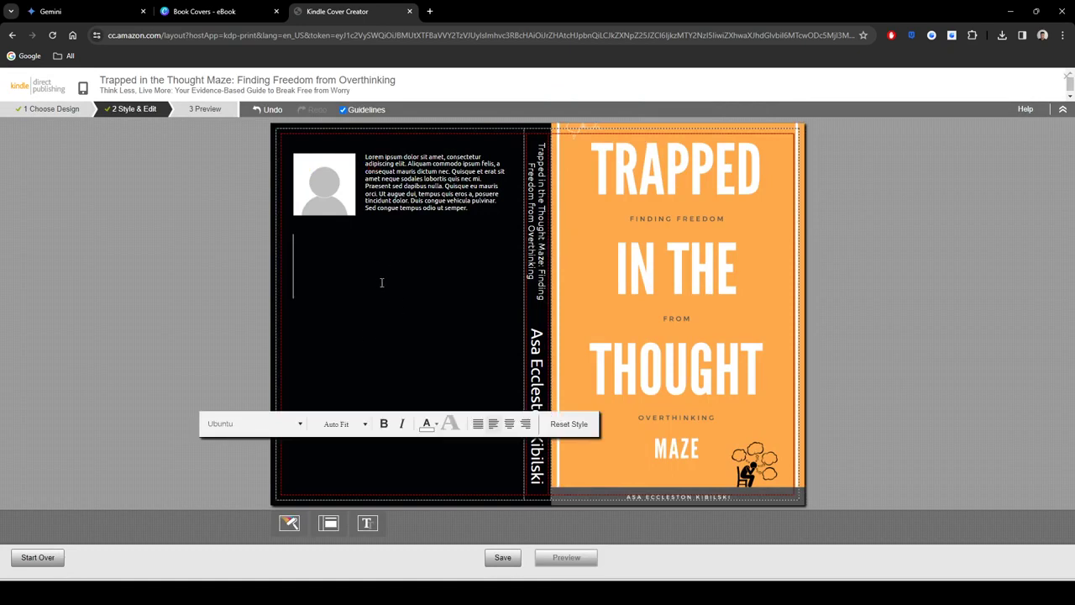
click(96, 290)
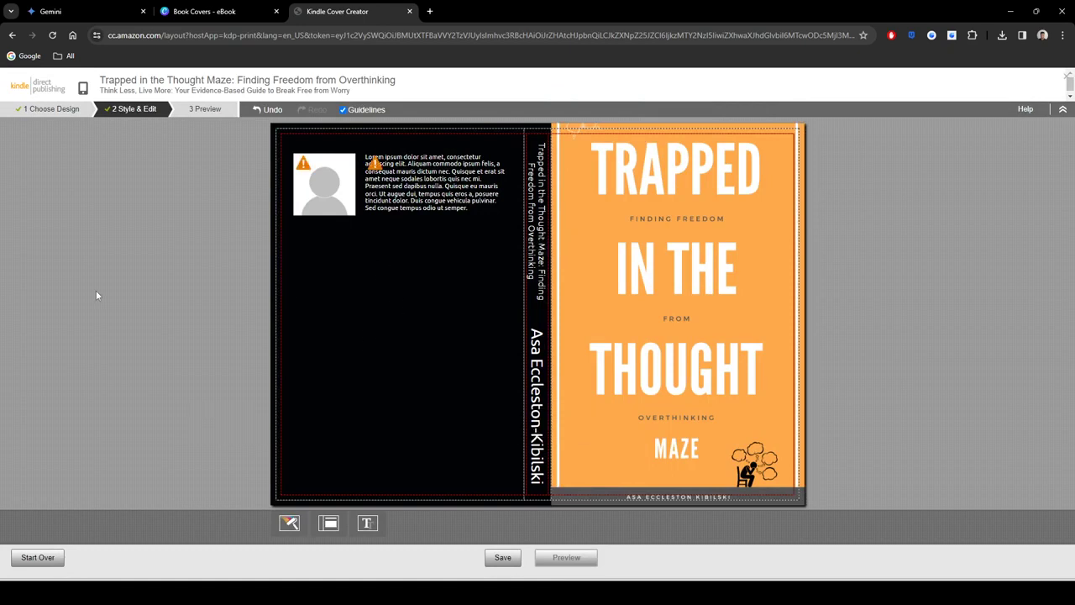
click(269, 112)
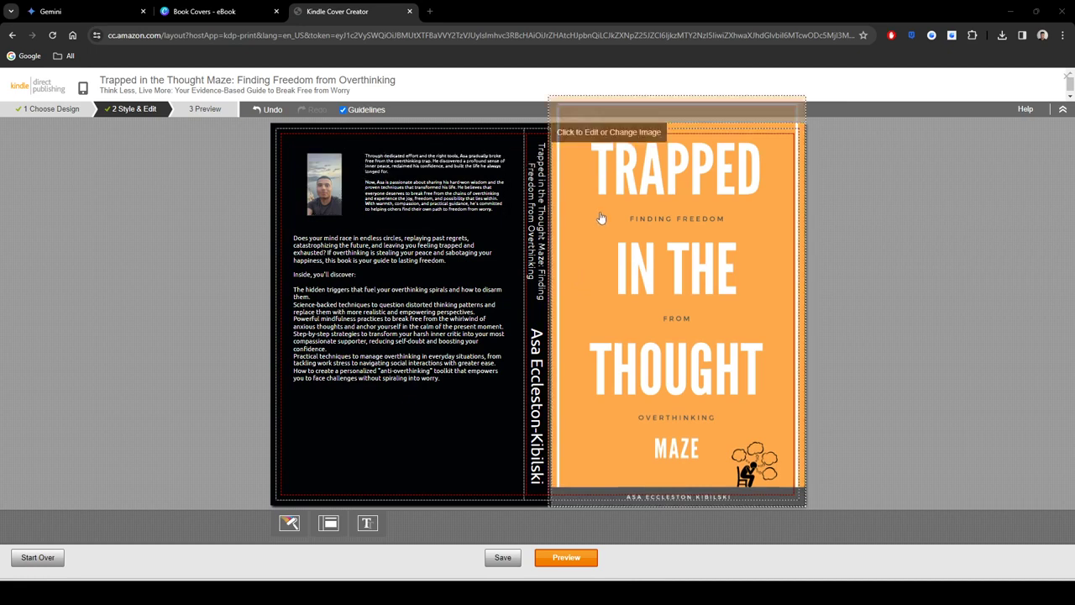
Step: Try several yellow, orange and peach shades as the secondary color for the back cover and spine
click(289, 522)
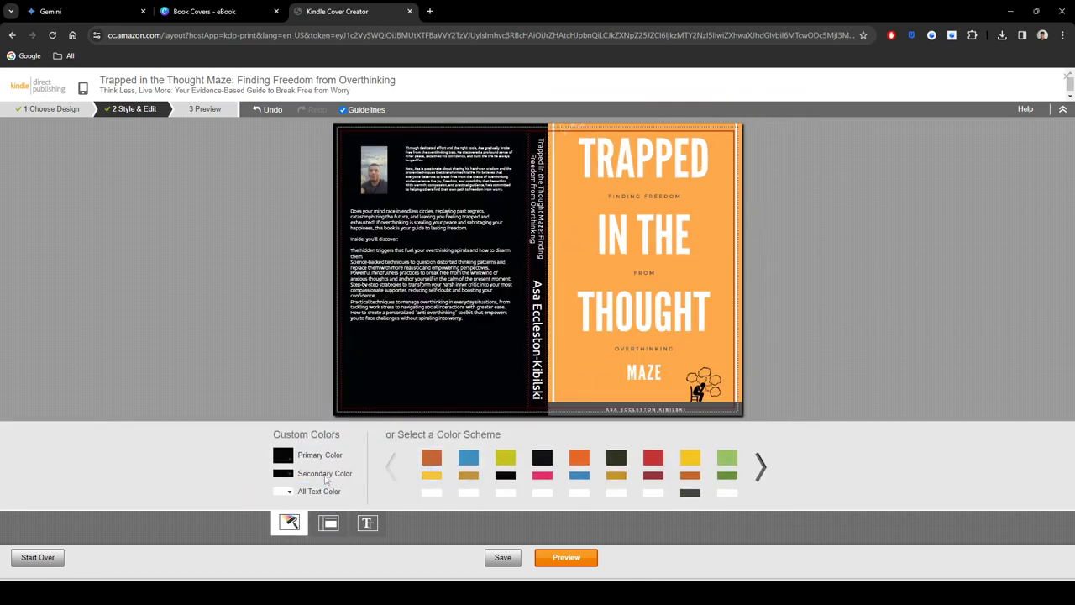
click(286, 476)
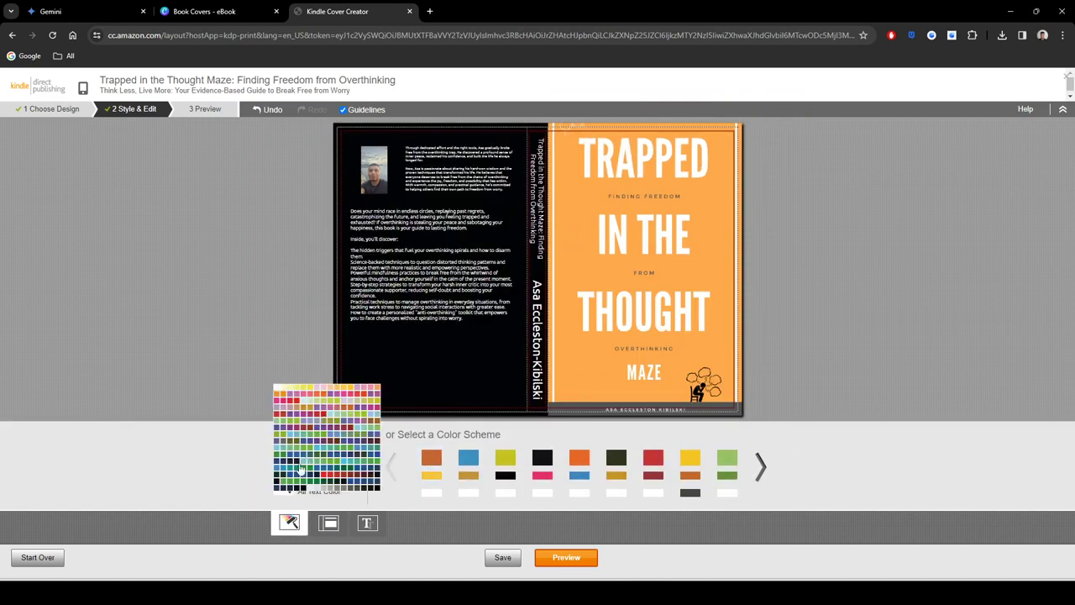
click(285, 476)
click(340, 392)
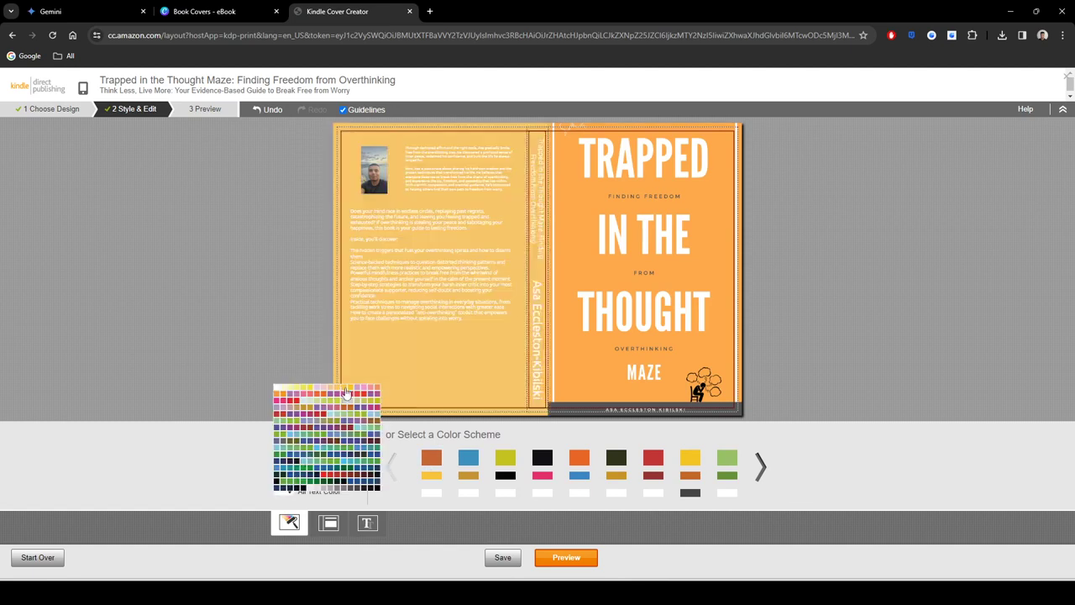
click(346, 392)
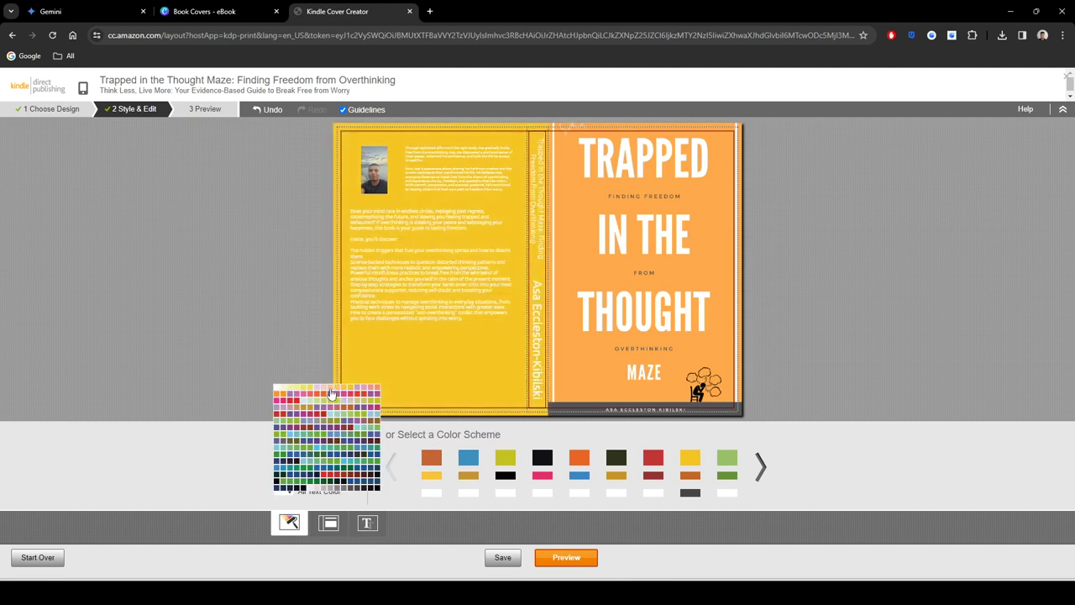
click(332, 390)
click(374, 392)
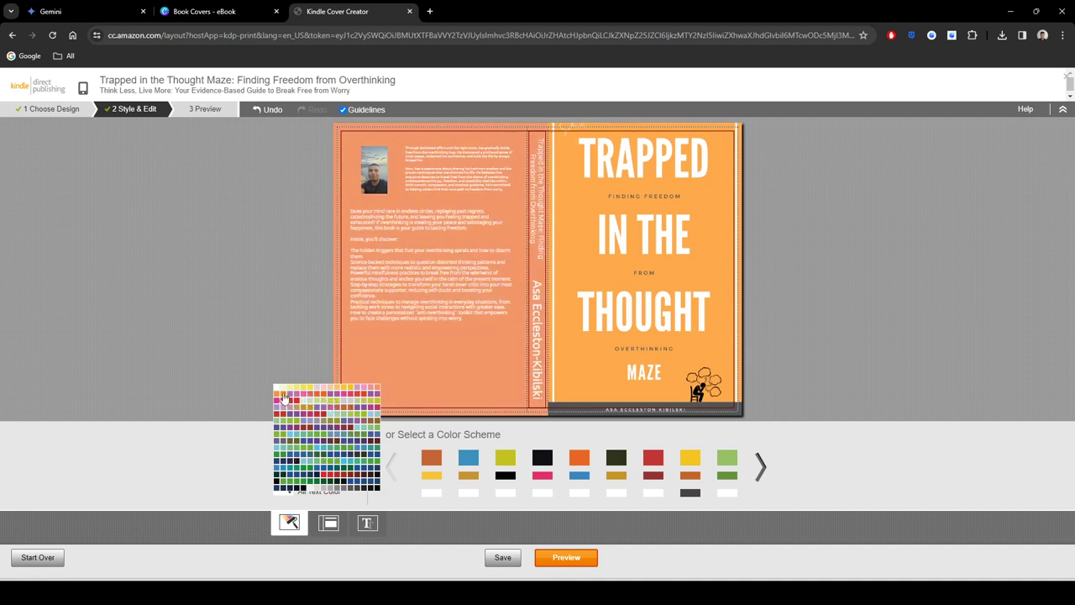
click(285, 397)
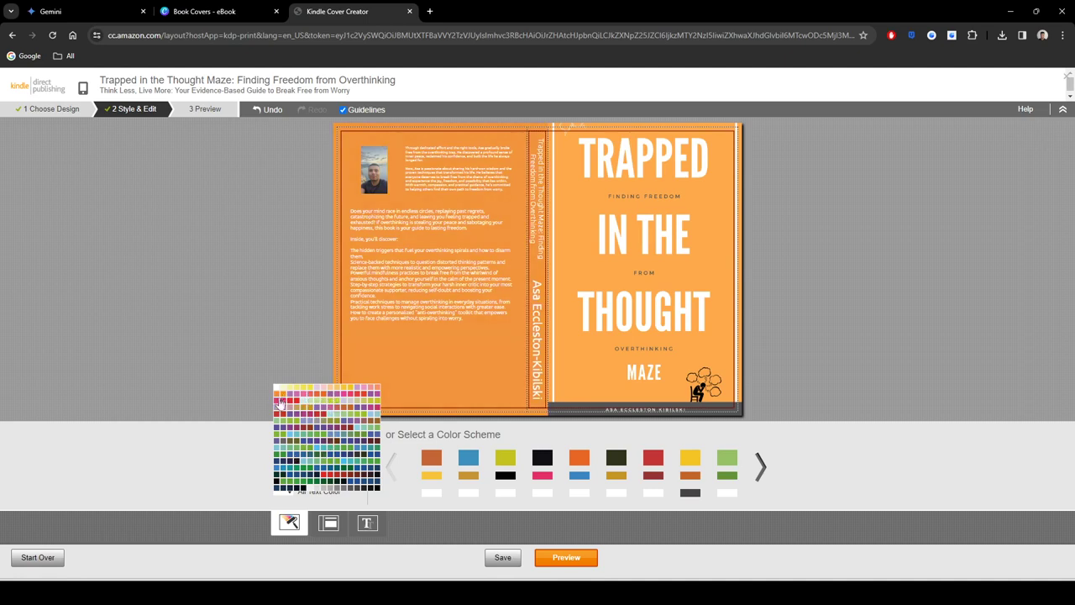
click(299, 409)
click(306, 411)
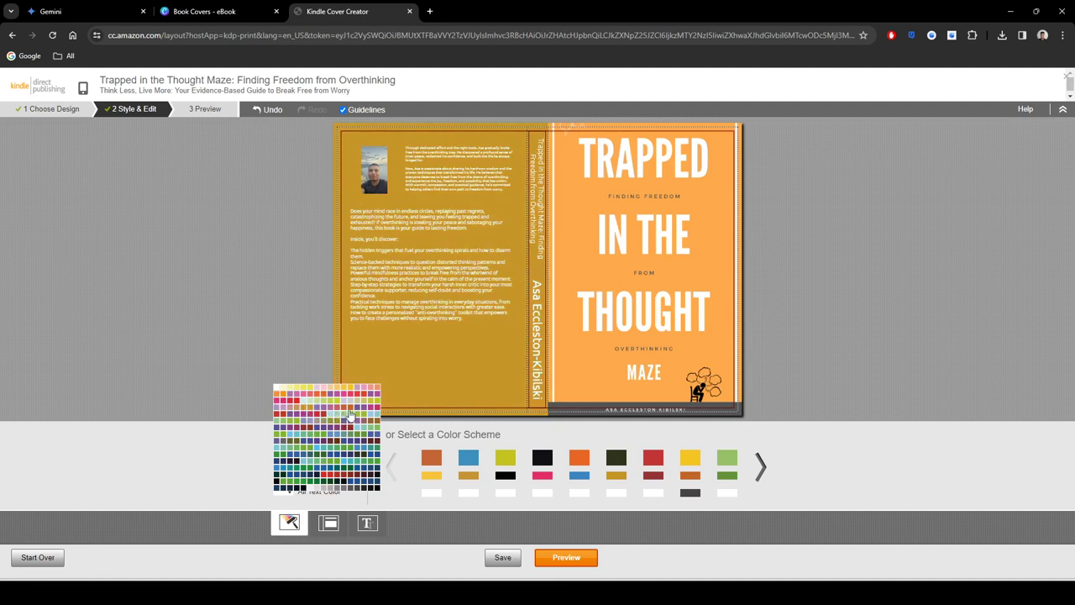
click(331, 392)
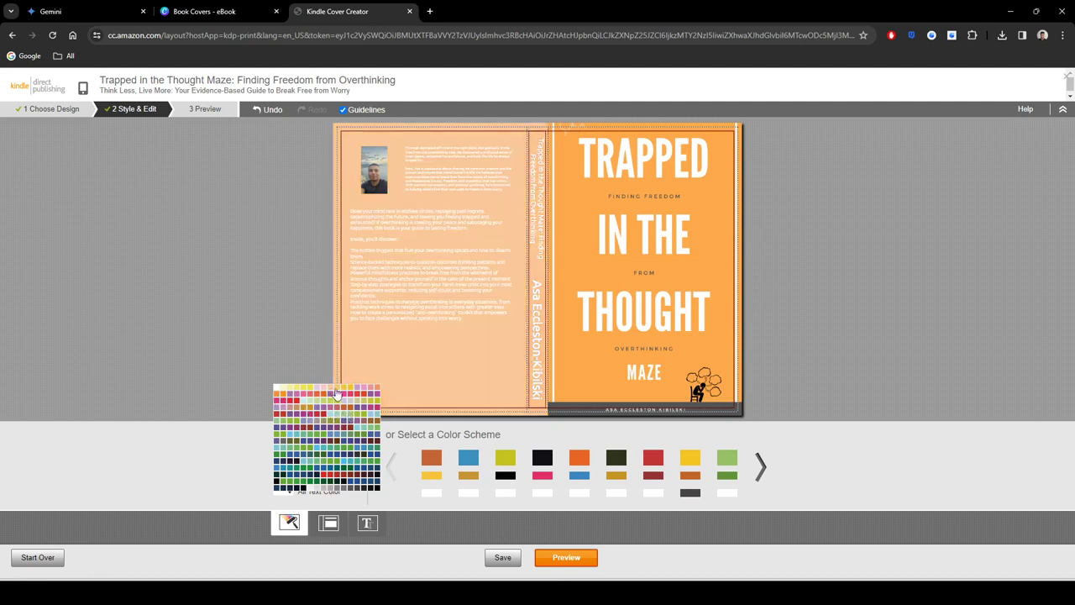
click(336, 392)
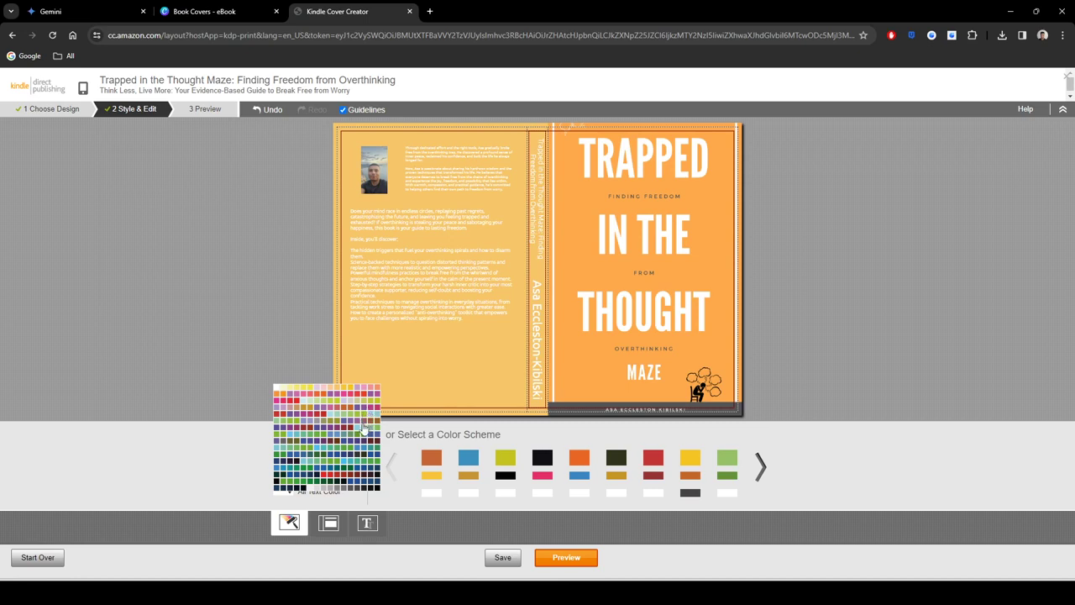
Step: Set the secondary color to a dark grey for the back cover and spine, matching the band beneath the front cover artwork
click(340, 487)
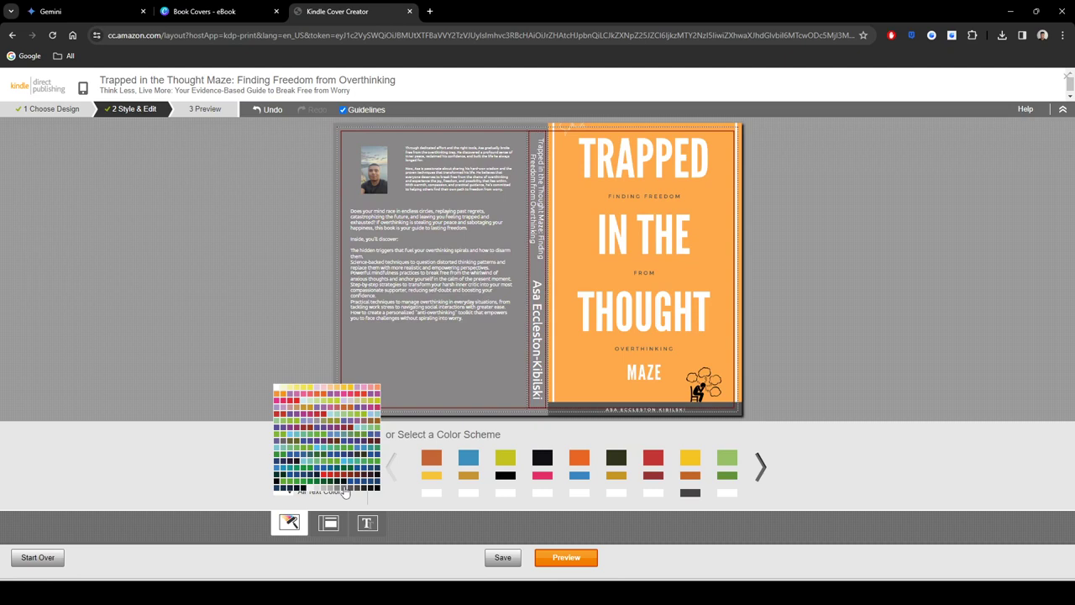
click(345, 488)
click(350, 487)
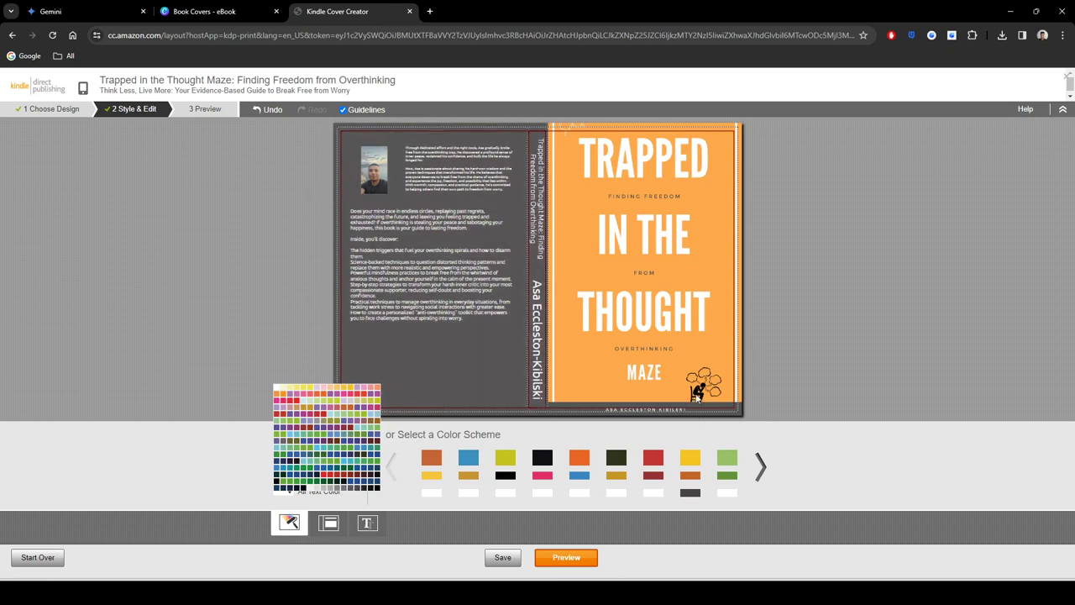
click(869, 241)
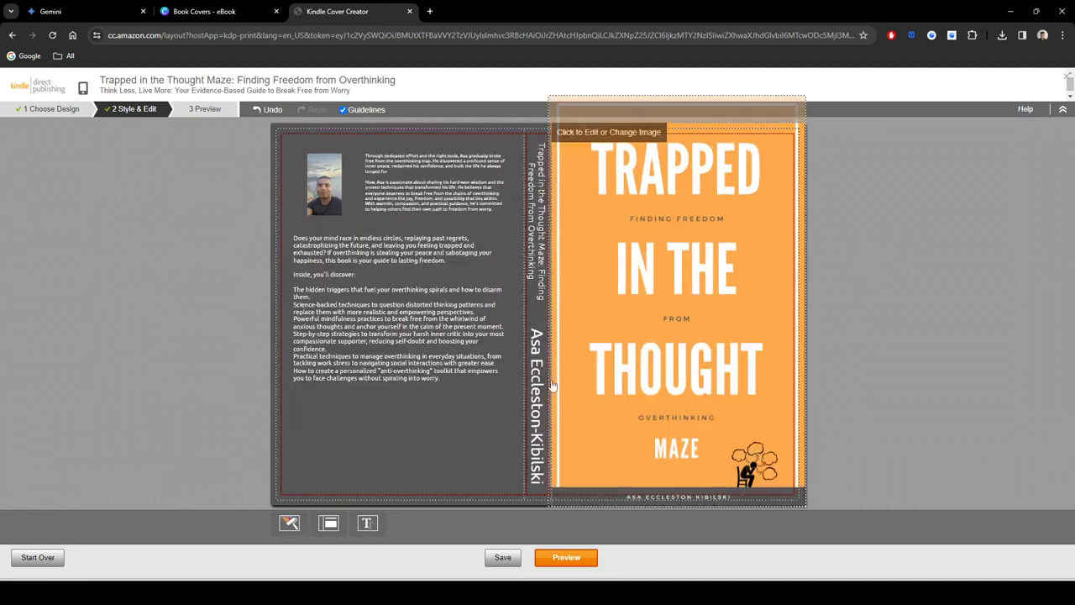
Step: Shorten the author's name on the spine to the first name only
click(540, 437)
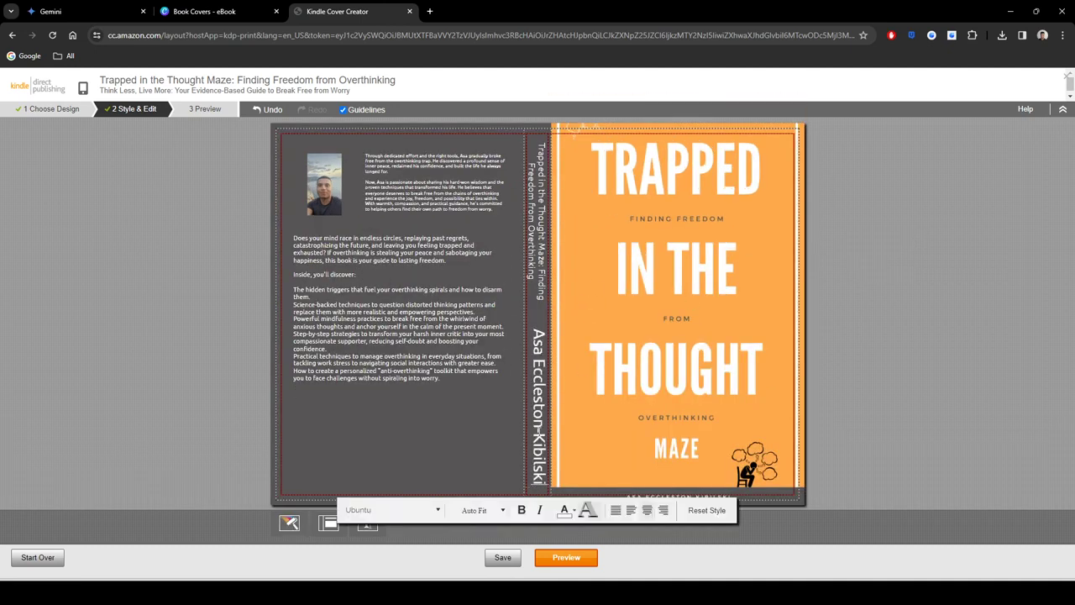
key(BackSpace)
key(BackSpace)
key(BackSpace)
key(BackSpace)
key(BackSpace)
key(BackSpace)
key(BackSpace)
key(BackSpace)
key(BackSpace)
key(BackSpace)
key(BackSpace)
key(BackSpace)
key(BackSpace)
key(BackSpace)
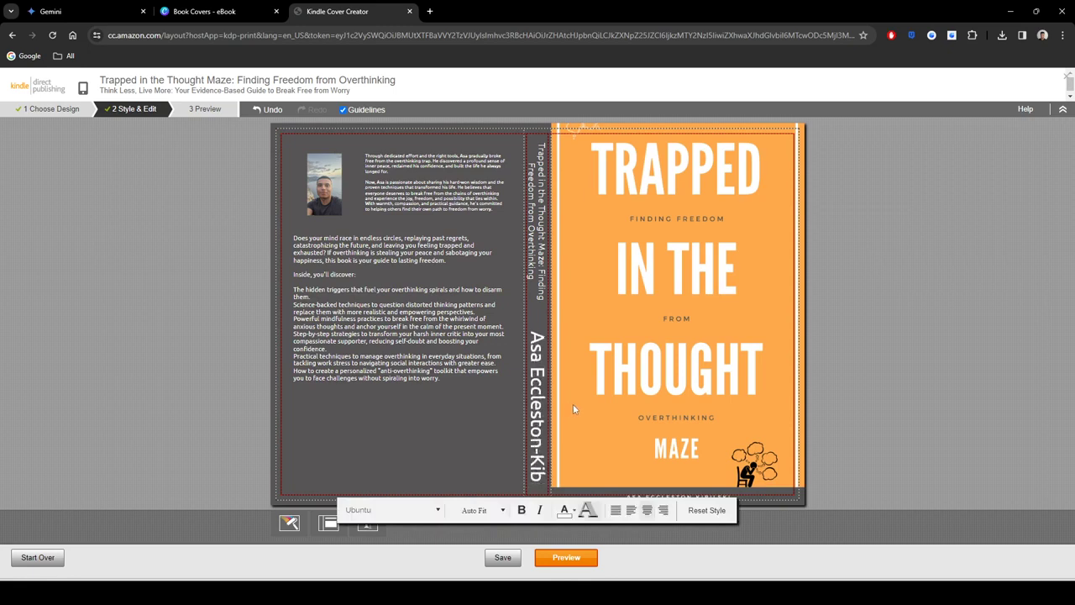
key(BackSpace)
key(BackSpace)
key(BackSpace)
key(BackSpace)
key(BackSpace)
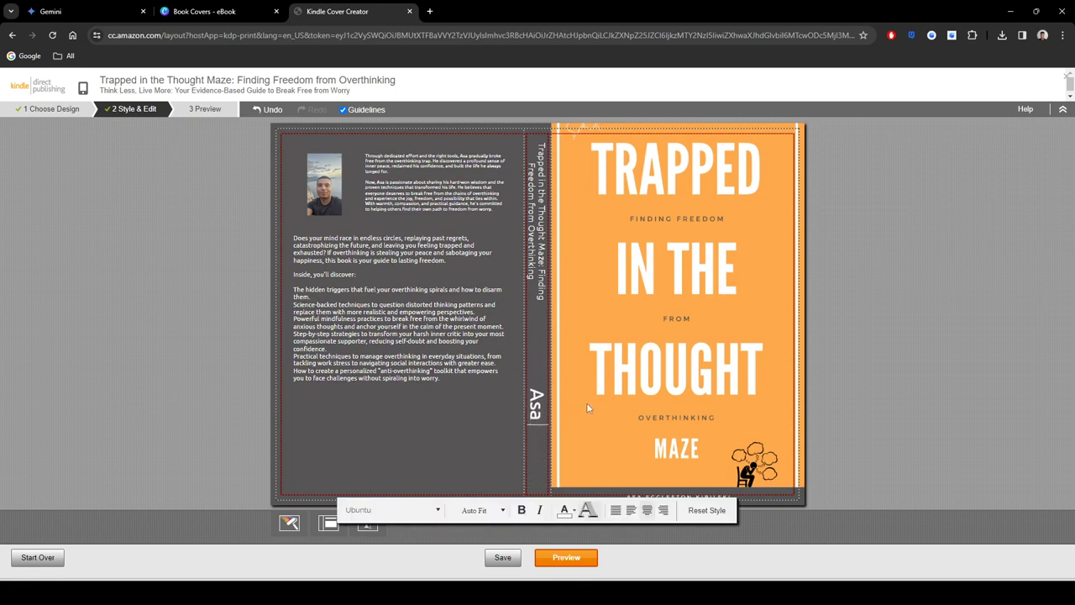
click(845, 323)
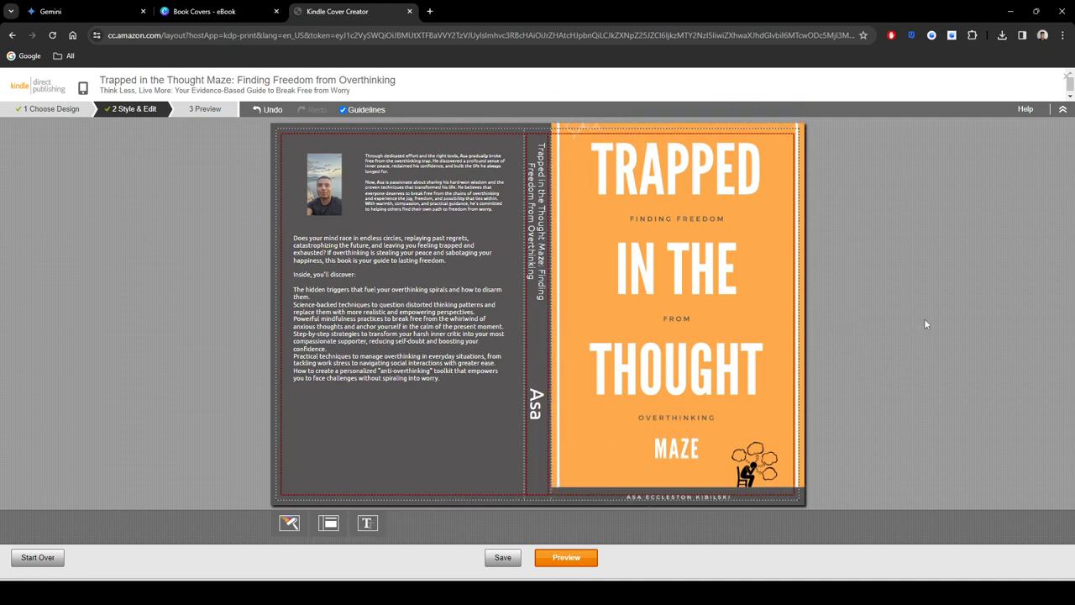
Step: Compare justified, centered and left alignment for the book title on the spine, and keep it left-aligned
click(536, 242)
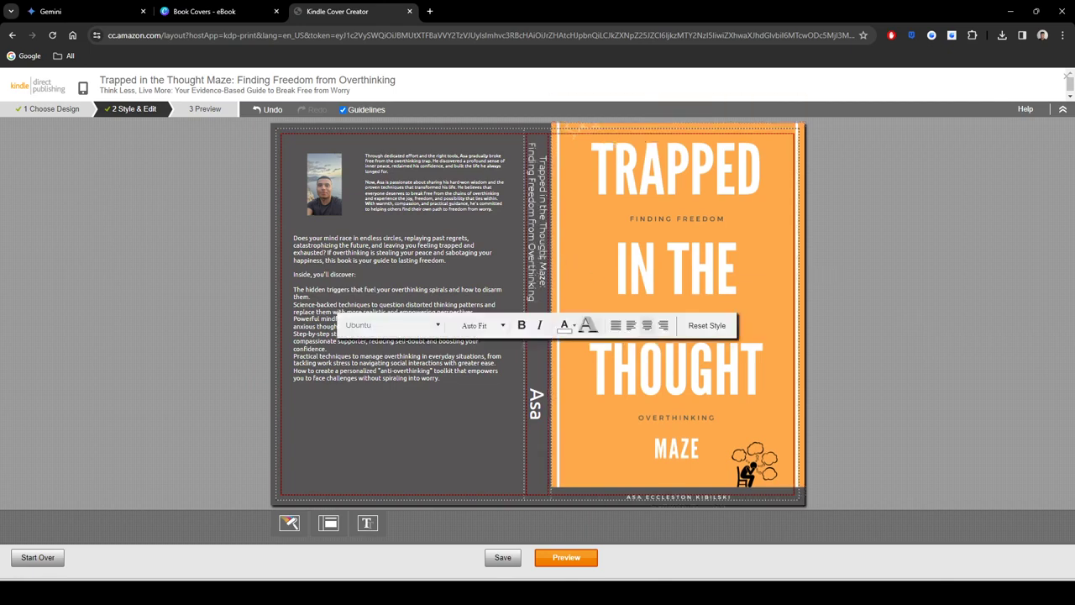
click(644, 330)
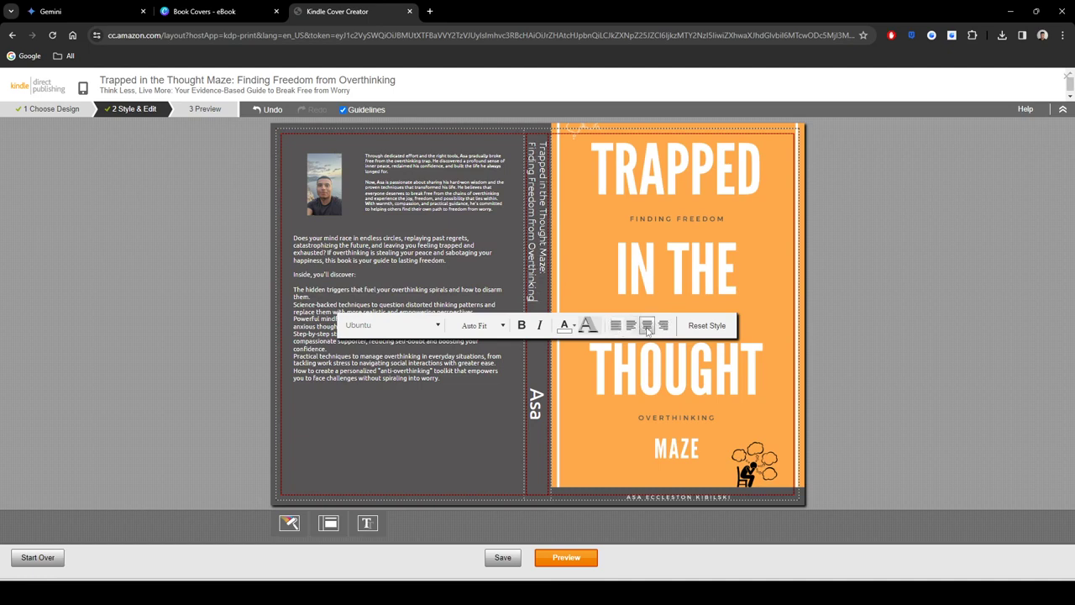
click(630, 328)
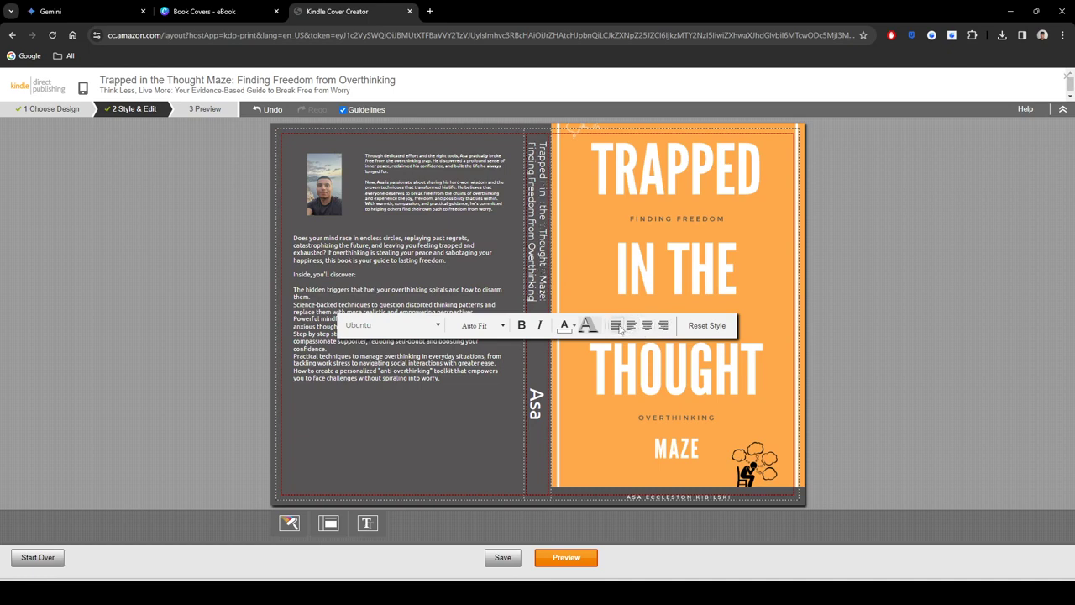
click(645, 328)
click(644, 329)
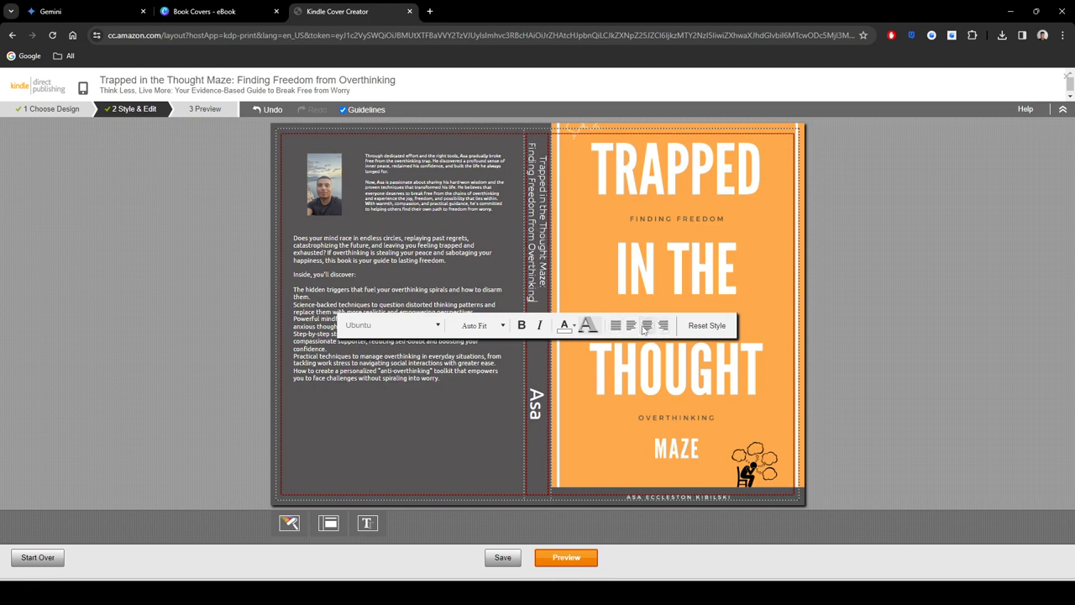
click(647, 326)
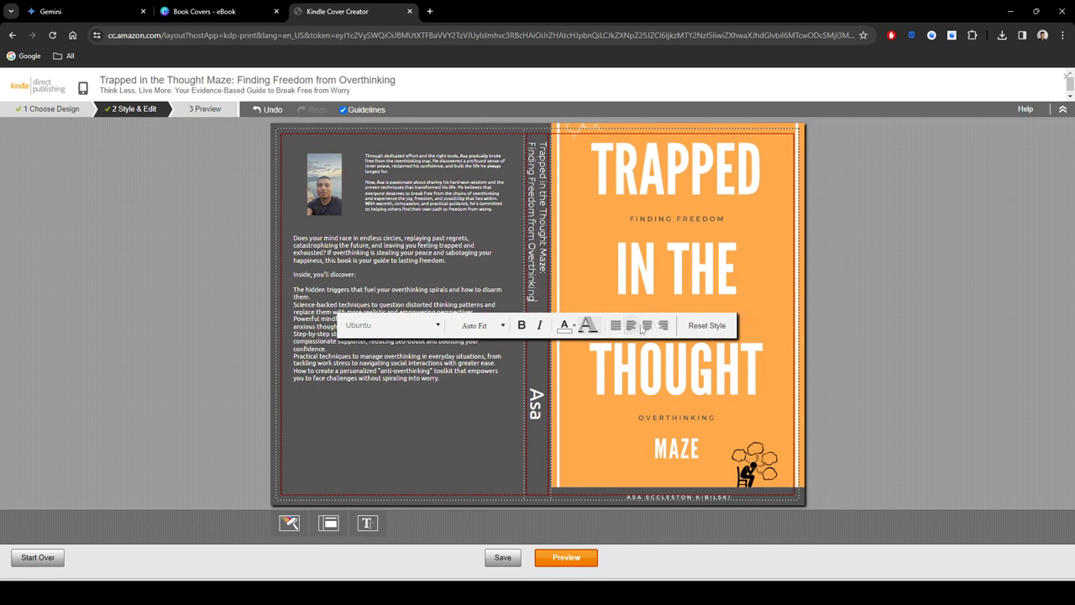
click(646, 326)
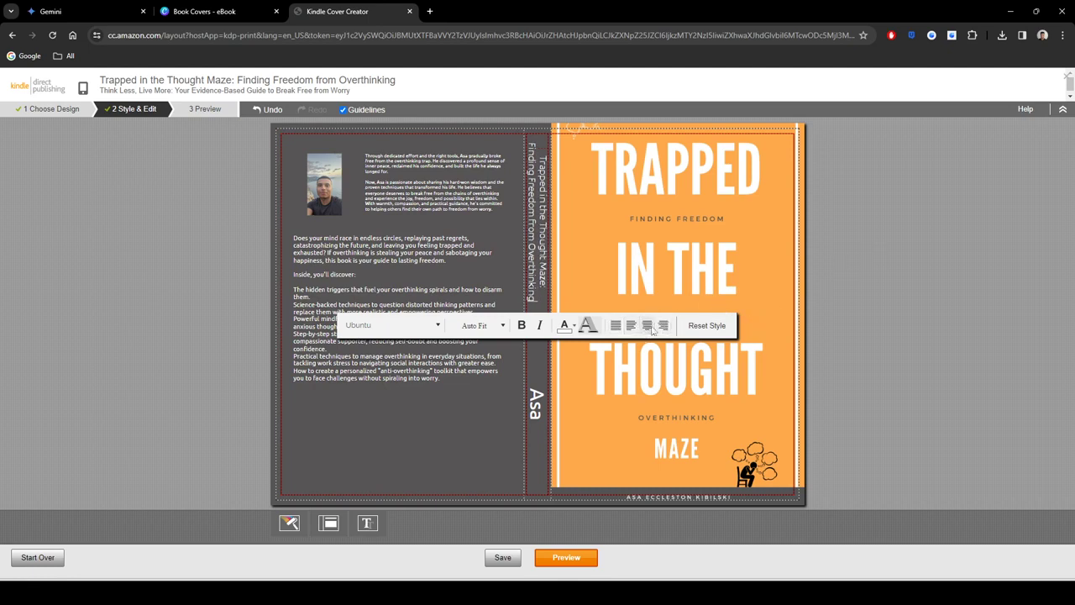
click(630, 326)
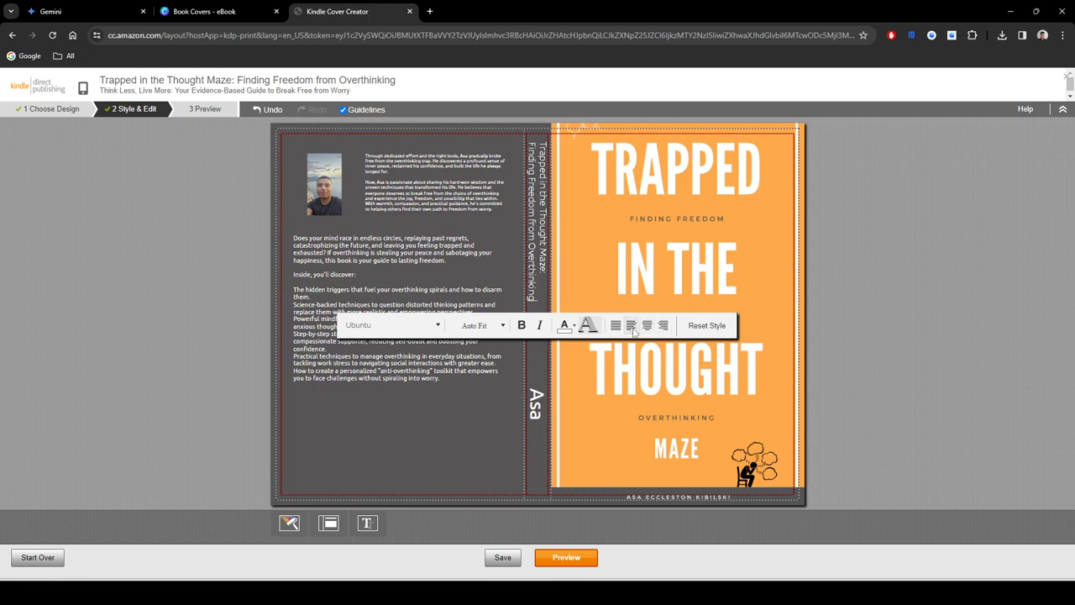
click(868, 273)
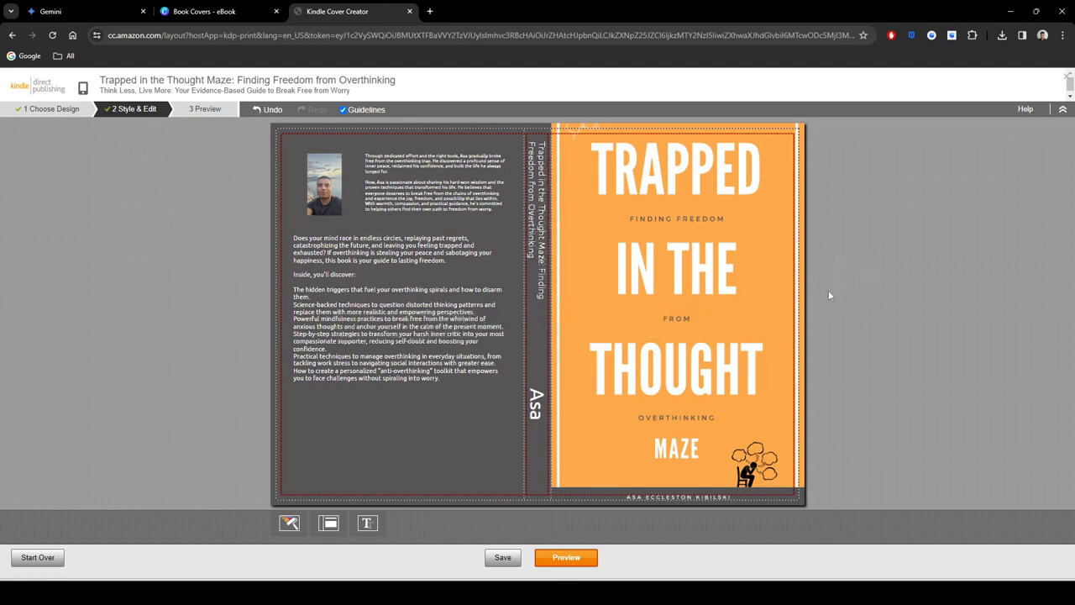
Step: Set the author's name on the spine to 24pt and left-align it so it sits closer to the title
click(538, 410)
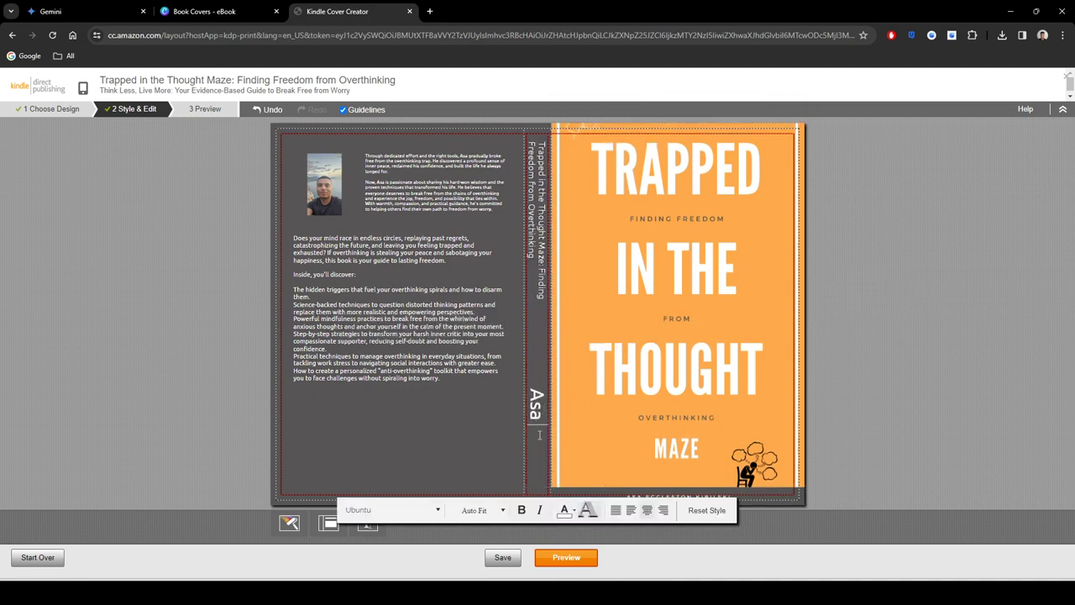
drag(539, 435, 538, 386)
click(494, 516)
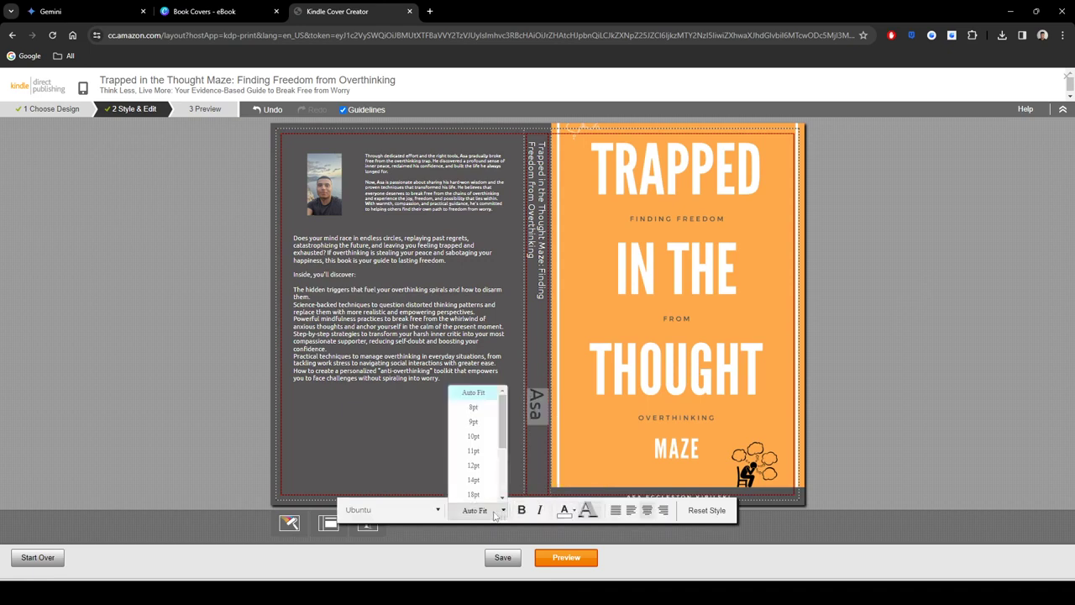
click(480, 457)
click(494, 510)
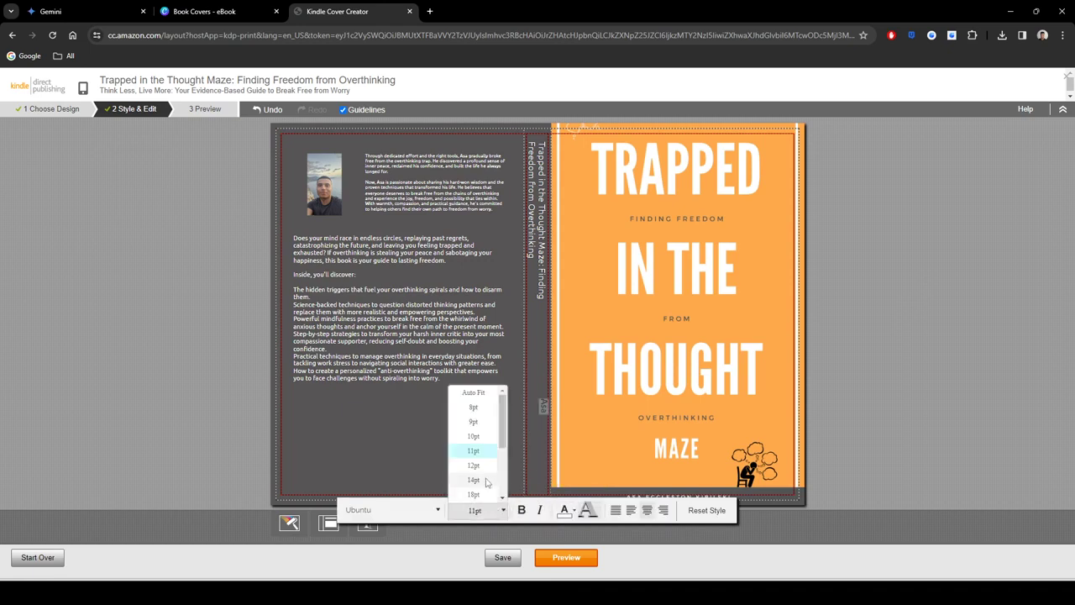
scroll(475, 453, down, 3)
click(474, 437)
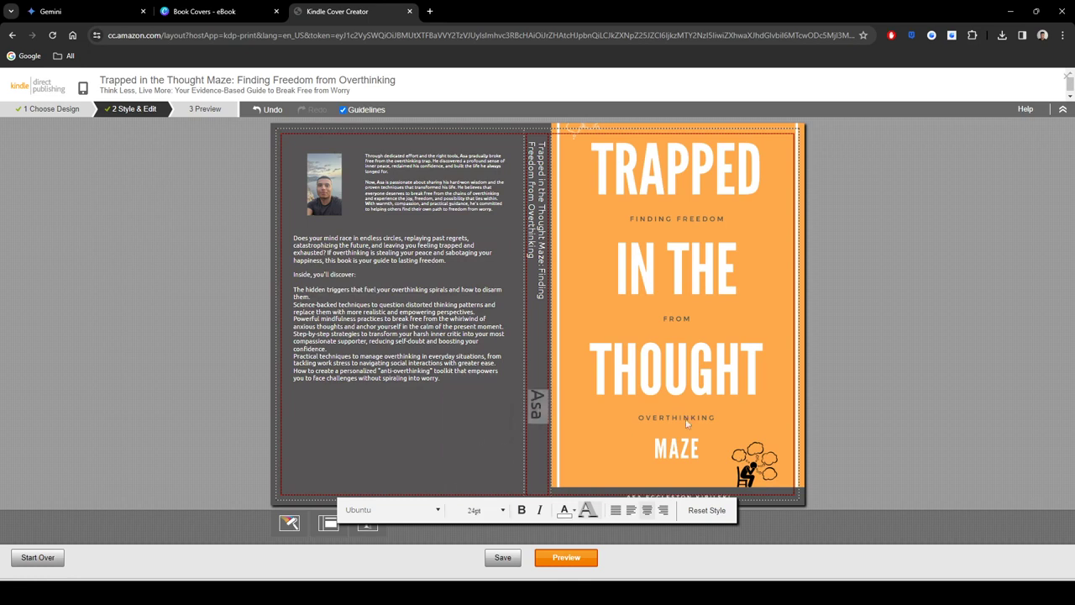
click(891, 353)
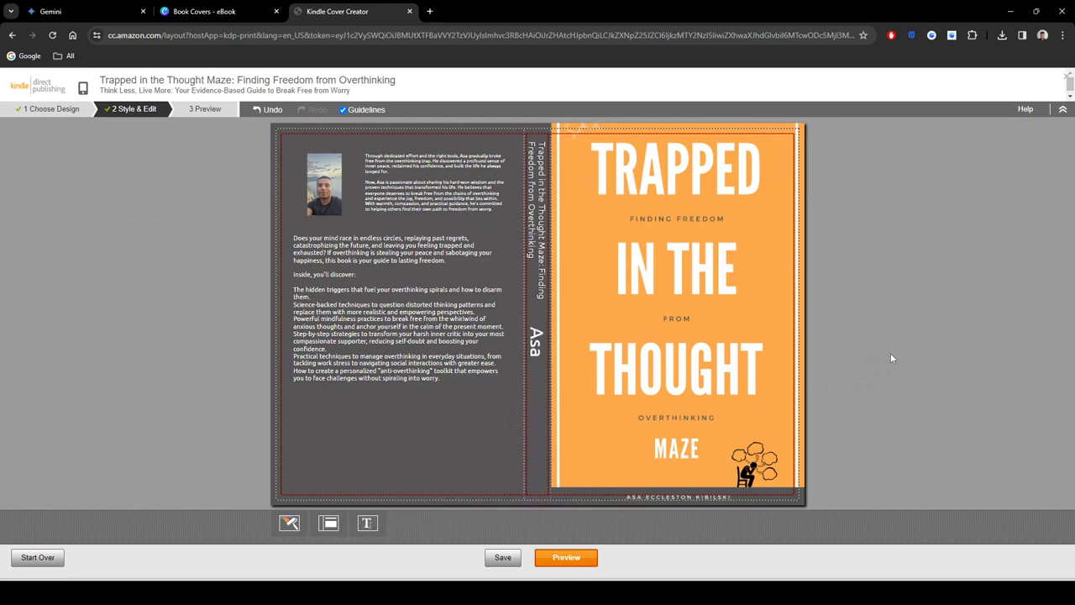
click(538, 357)
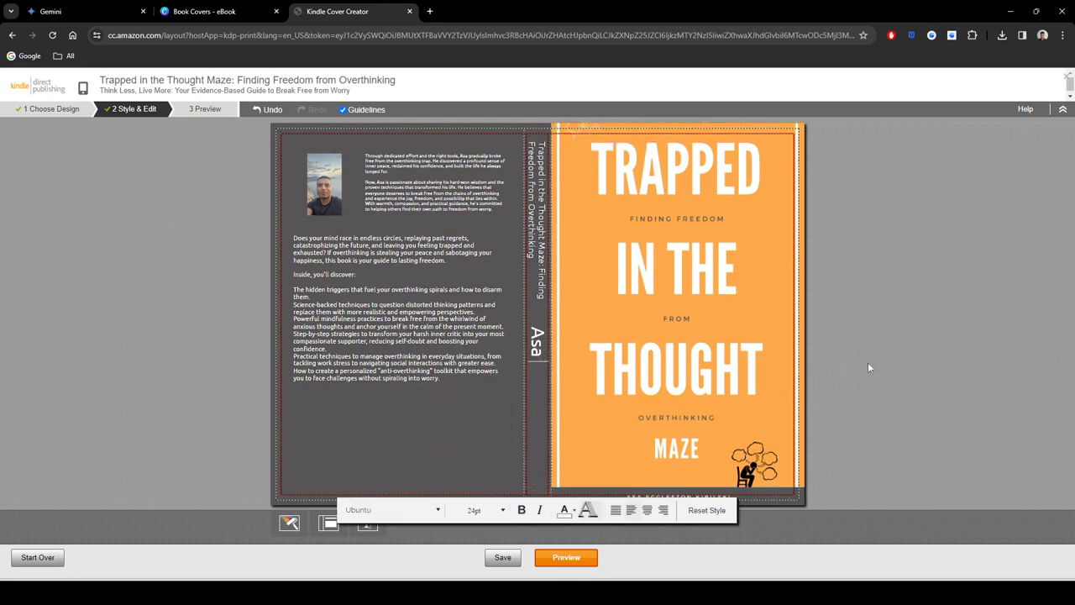
click(889, 352)
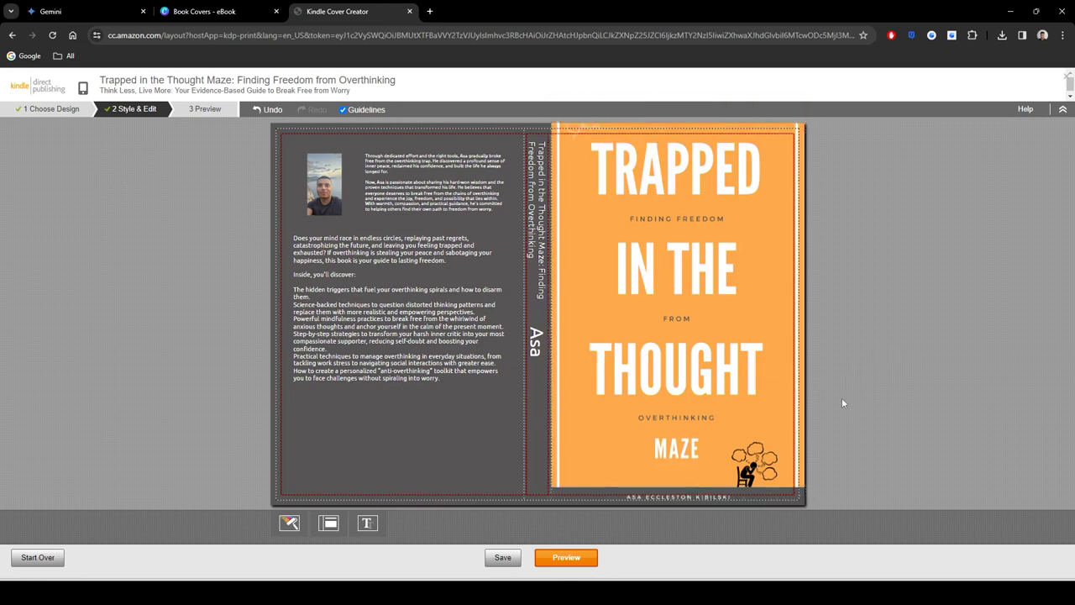
Step: Preview the full paperback cover, then save and submit it
click(572, 557)
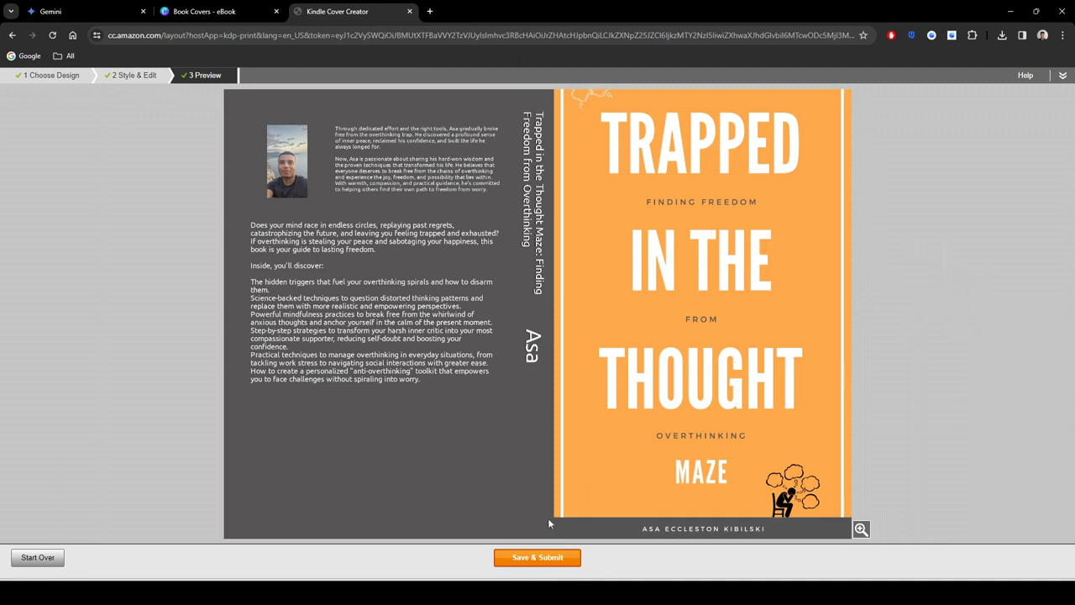
click(538, 558)
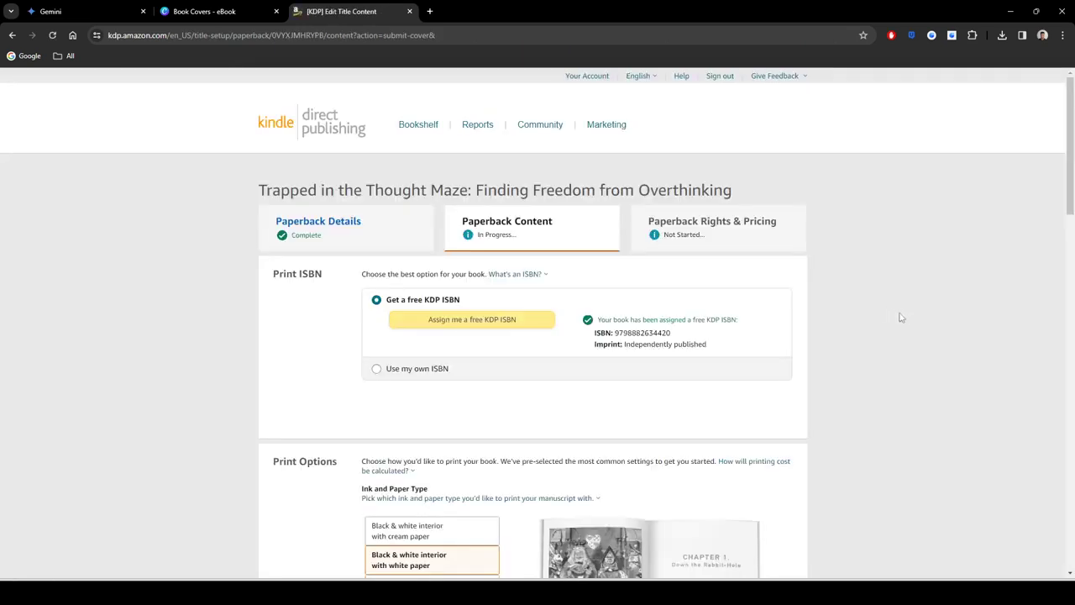
Step: Declare AI use in the paperback, with texts as "Some sections, with minimal or no editing" and Gemini as the tool
scroll(819, 346, down, 5)
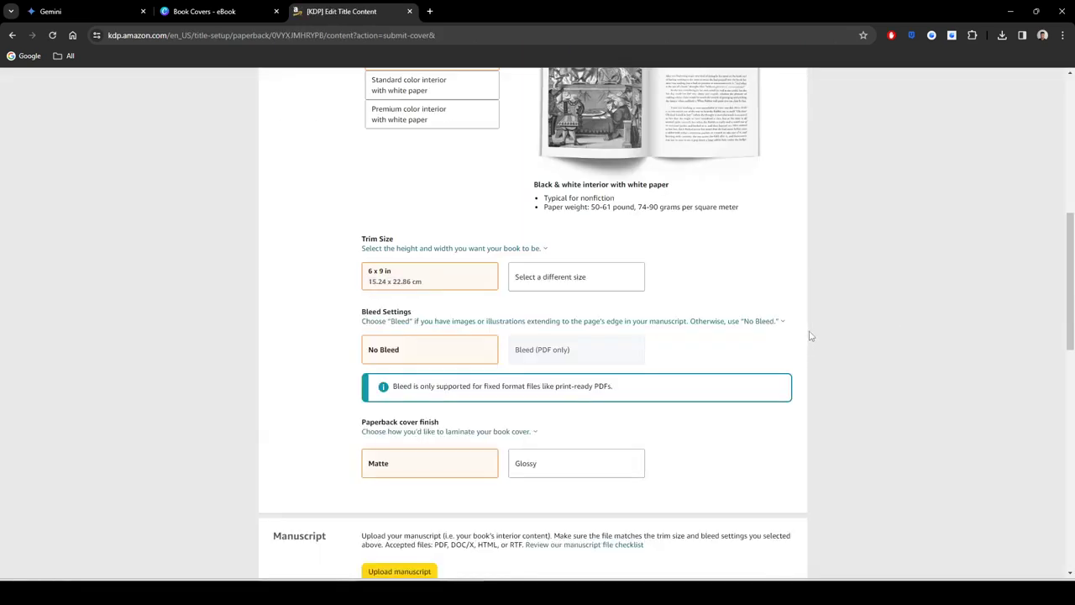
scroll(810, 337, down, 6)
scroll(658, 307, down, 2)
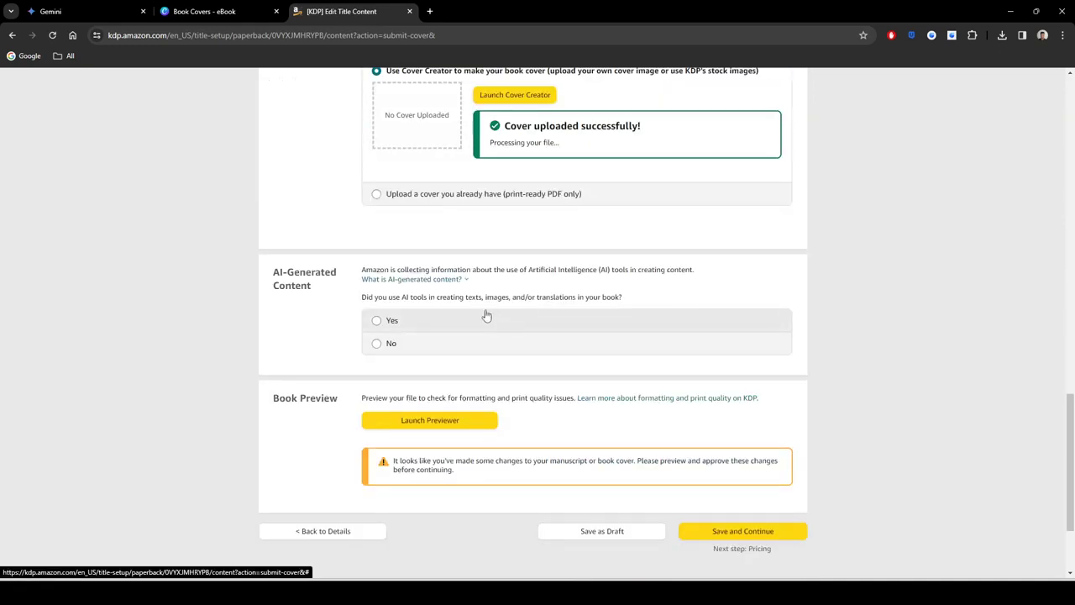
click(393, 319)
click(525, 340)
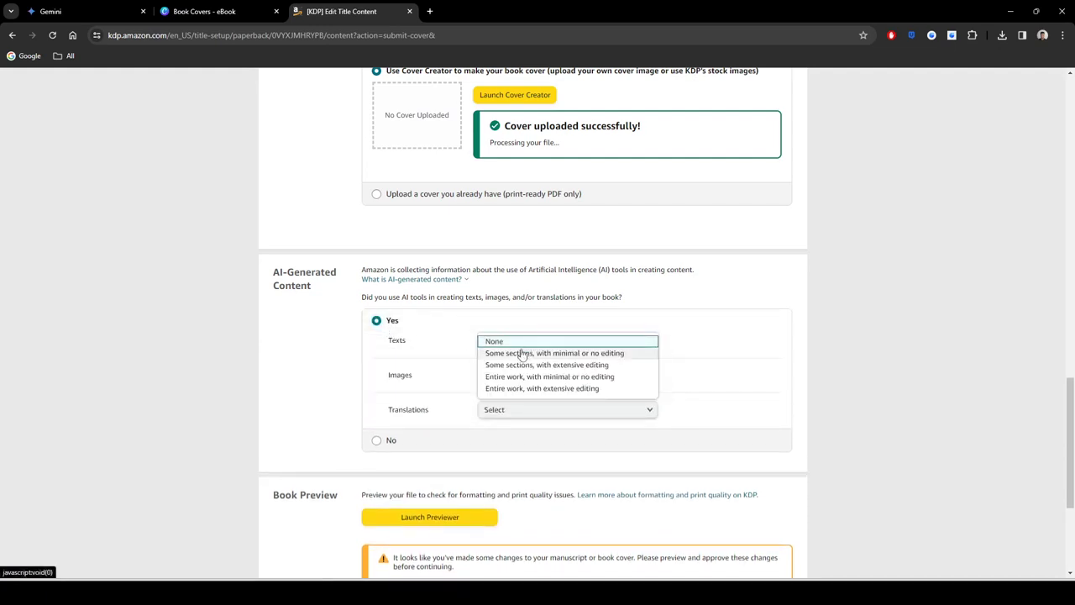
click(528, 353)
click(518, 377)
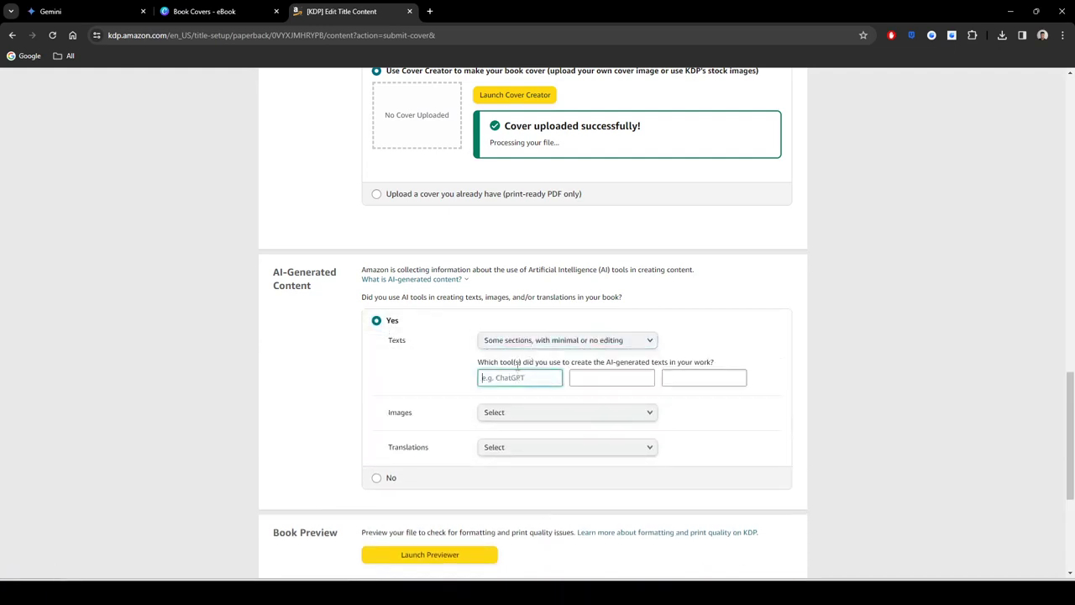
text(Gemini)
Step: Set both AI-generated images and translations to None
click(479, 410)
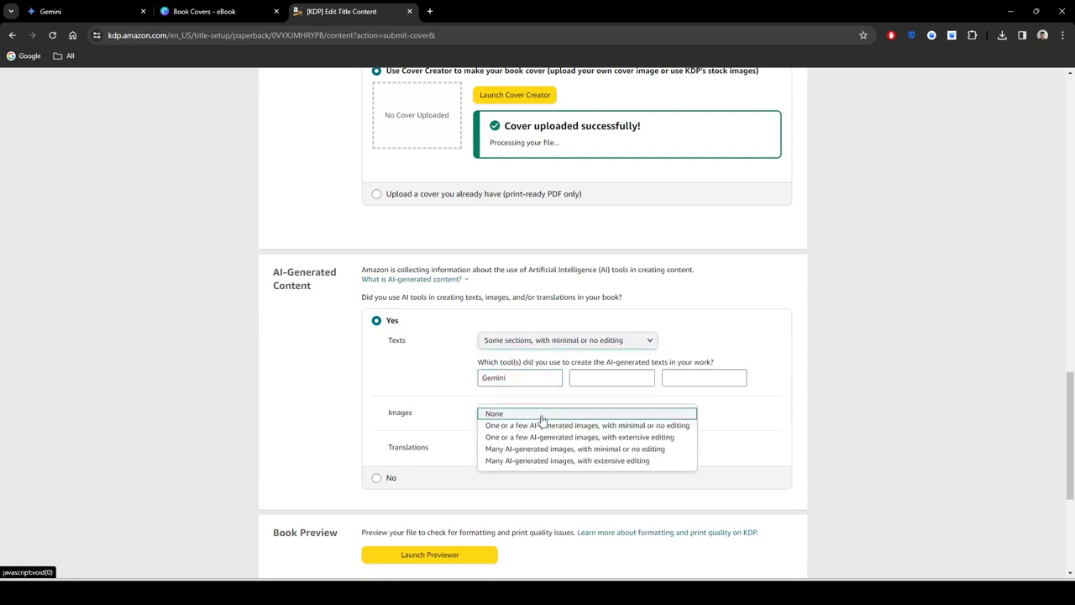
click(533, 422)
click(529, 447)
click(518, 458)
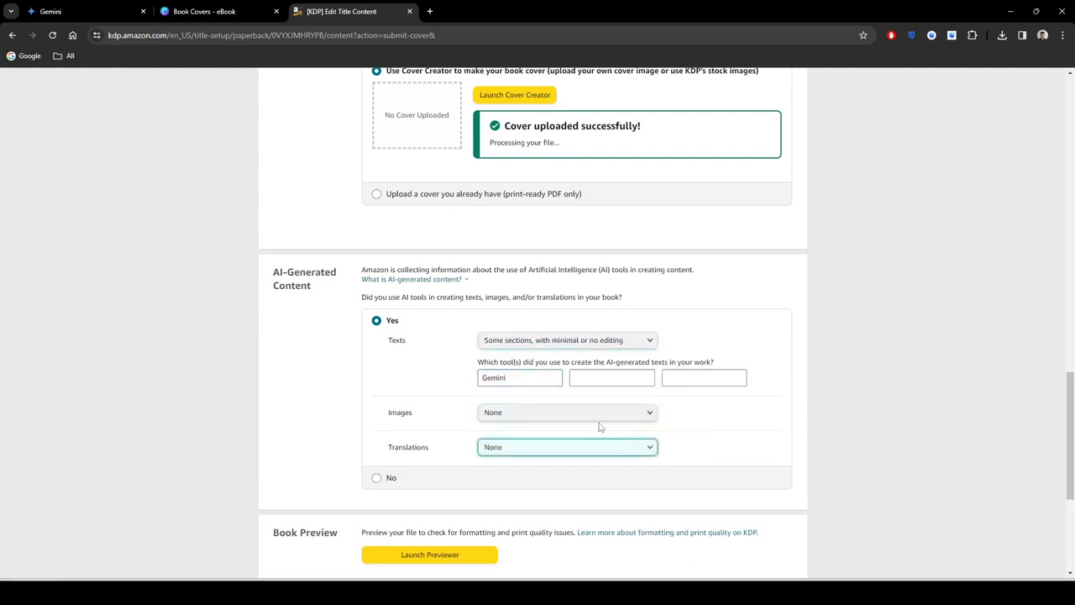
Step: Launch the print previewer for the paperback and read the trim size error
scroll(513, 400, down, 2)
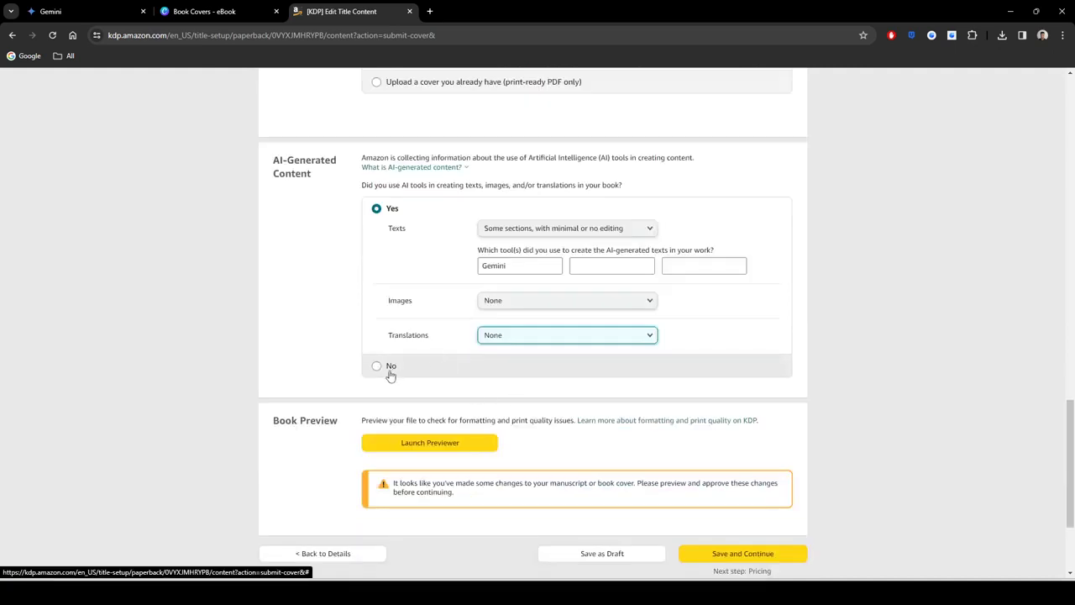
scroll(389, 375, down, 2)
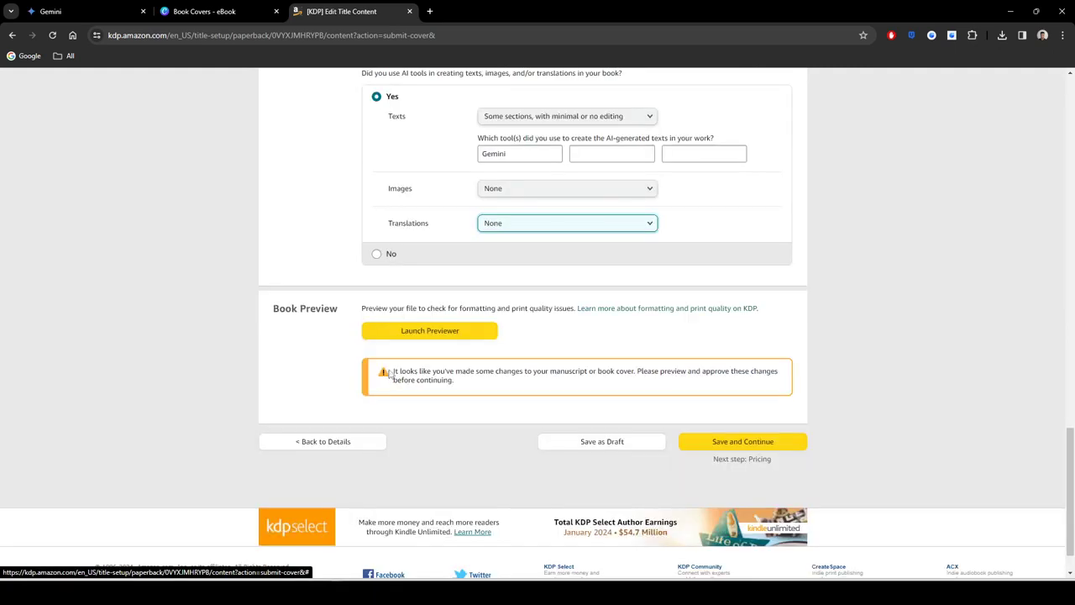
click(446, 331)
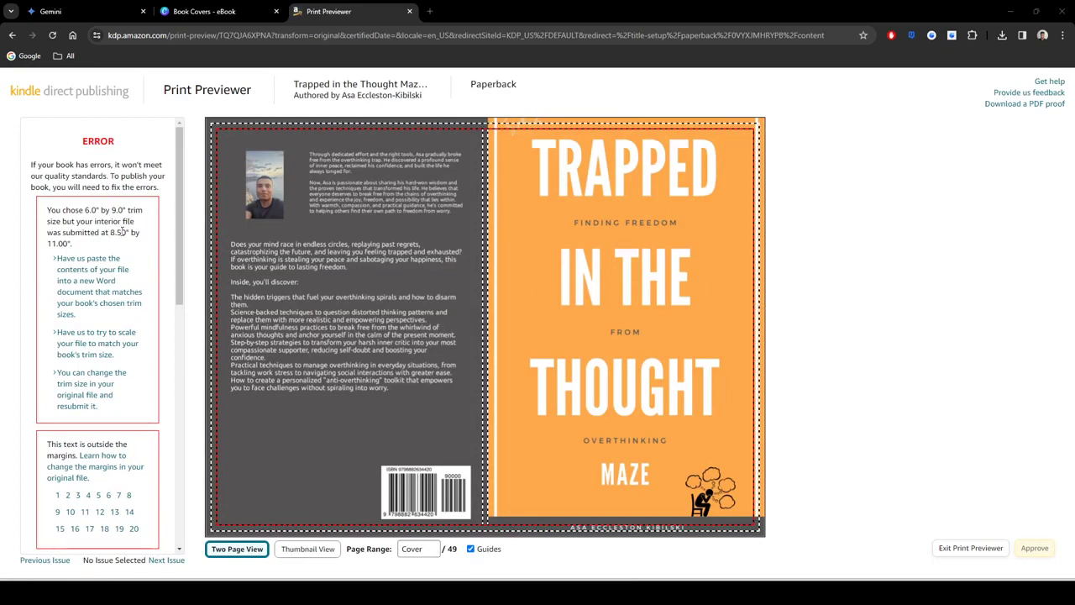
drag(109, 232, 110, 250)
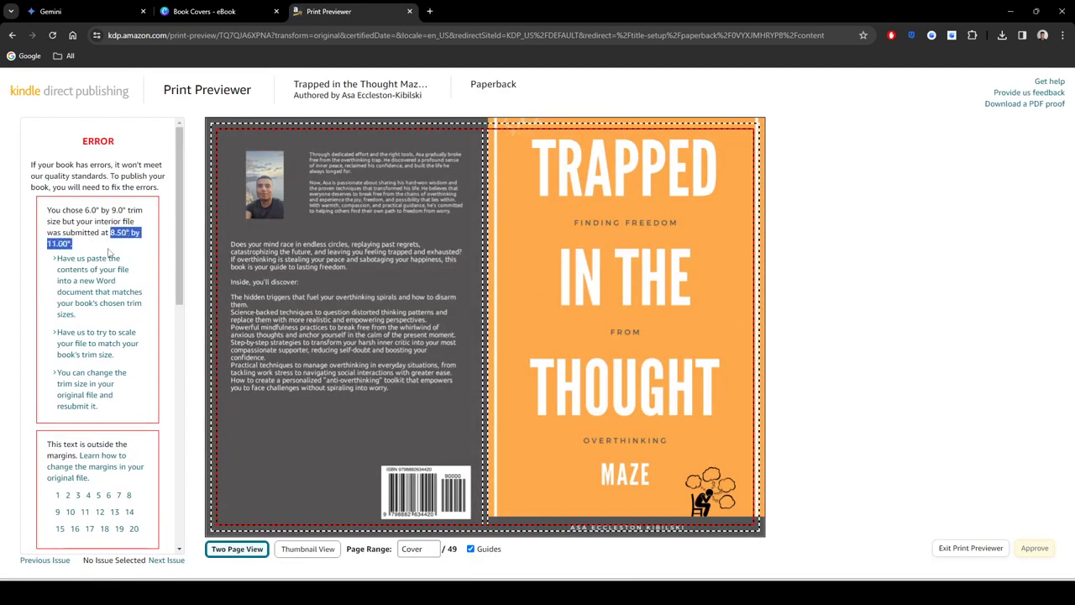
click(28, 250)
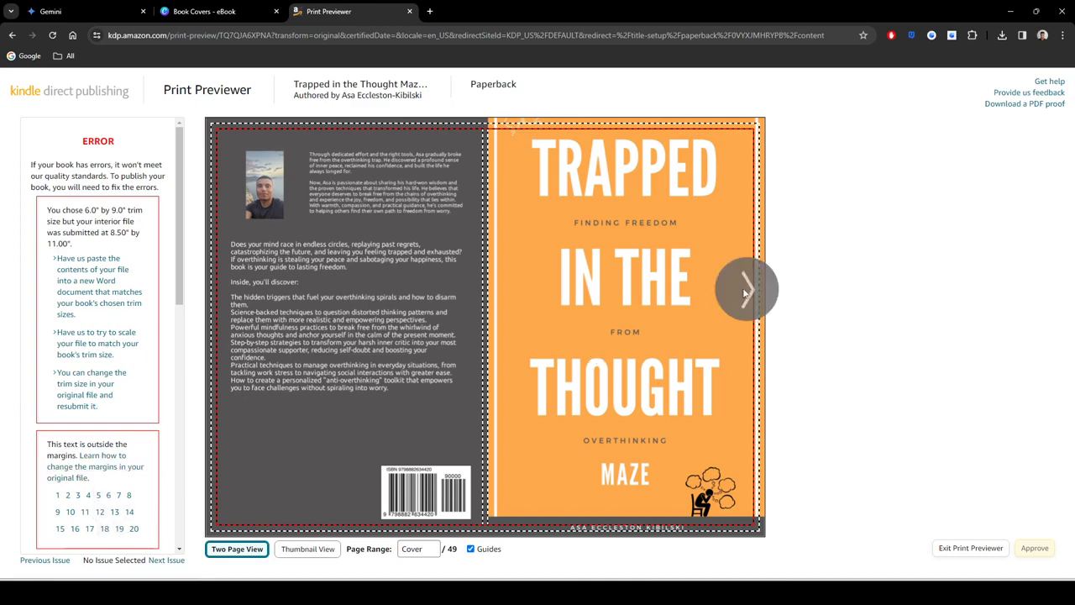
Step: Page through the opening interior pages to check how the text fits within the margins
click(744, 292)
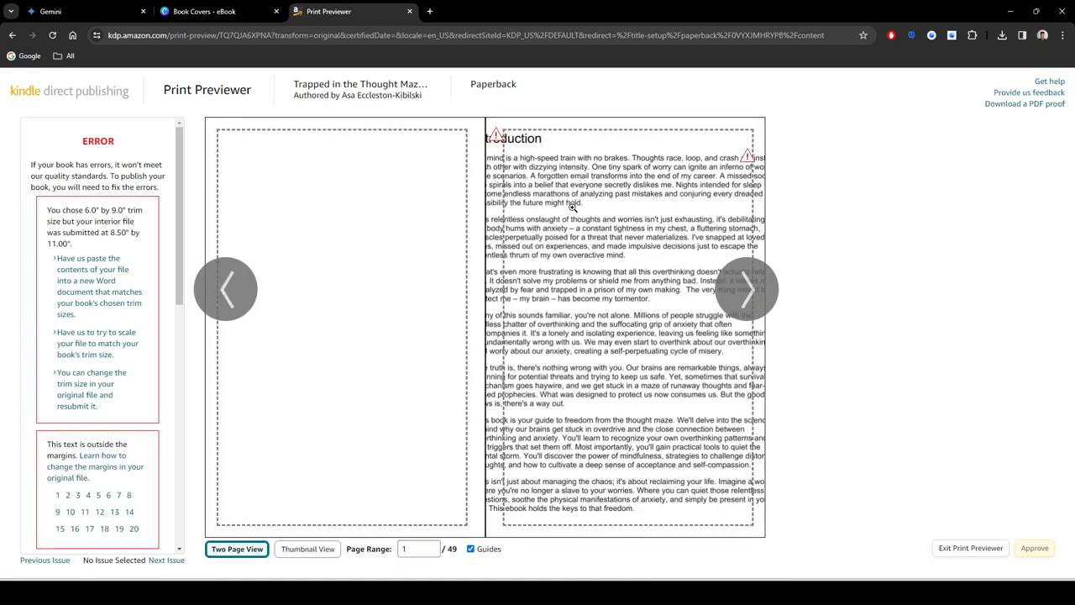
click(748, 292)
click(236, 294)
Step: Have KDP paste the manuscript into a new Word document matching the chosen trim size, and open its first interior page
click(101, 284)
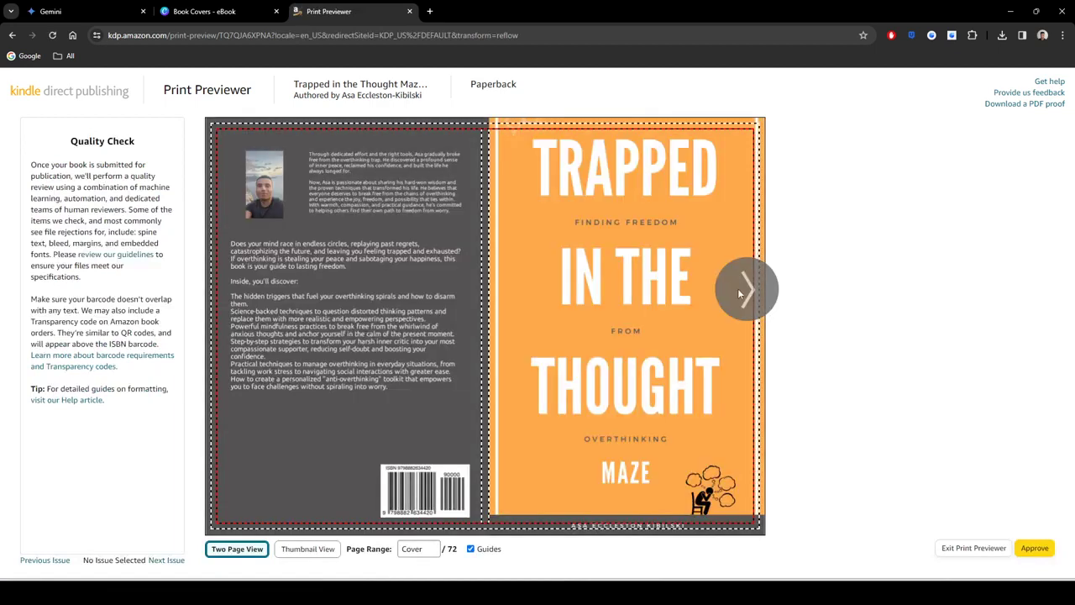
click(744, 291)
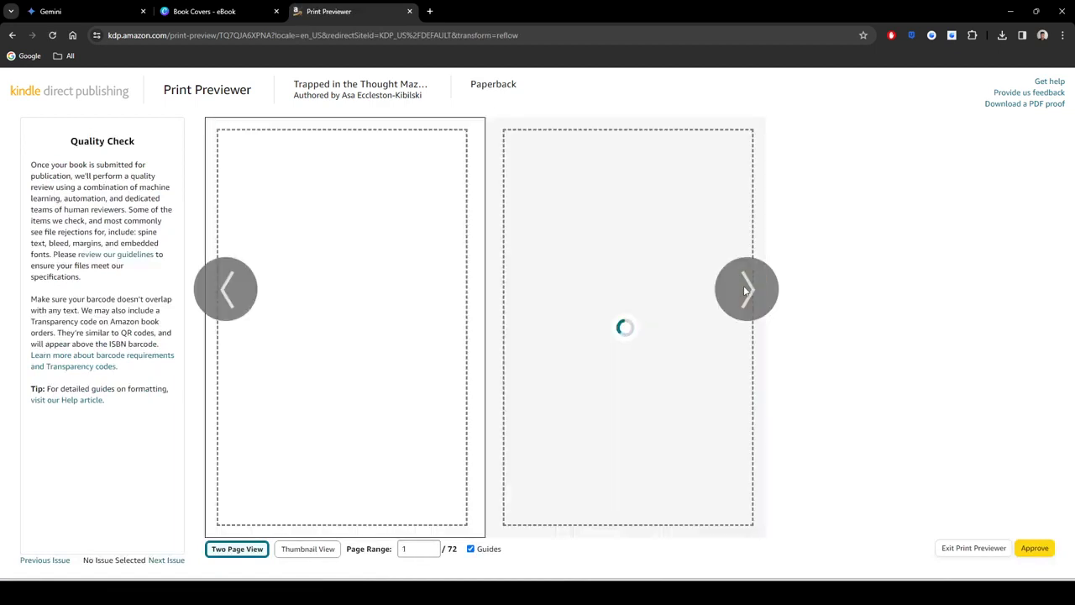
Step: Page through the reflowed interior up to pages 16-17, checking the margins and any section headings stranded at page ends
click(746, 291)
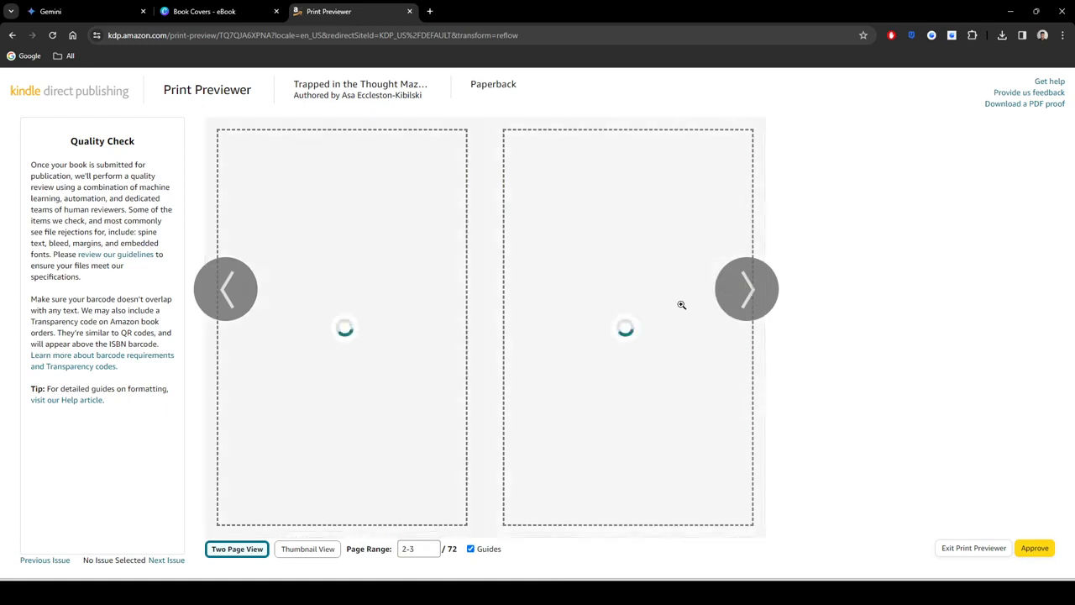
click(747, 291)
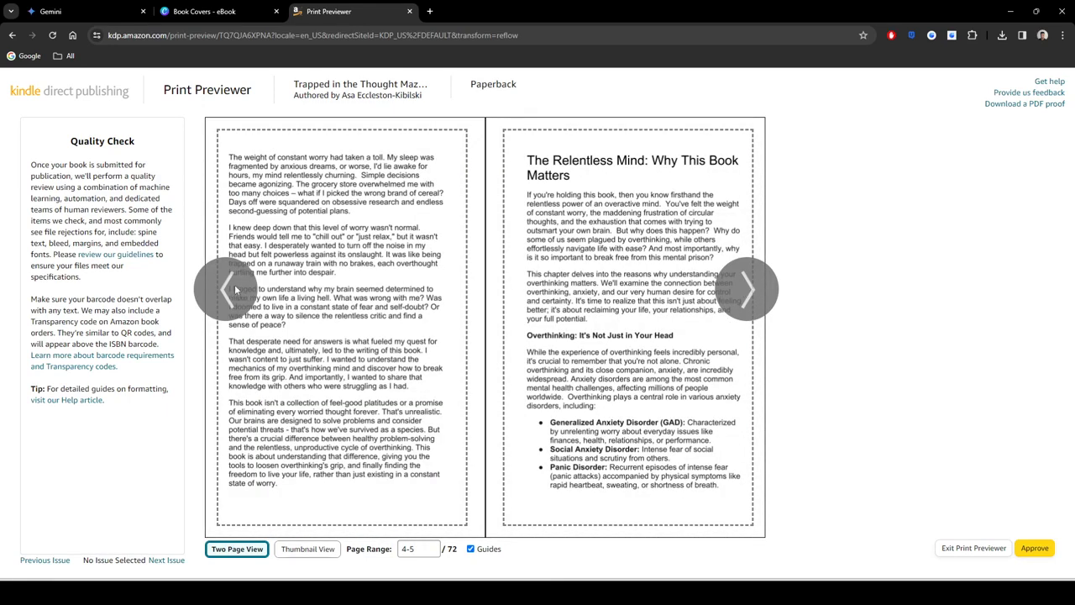
click(234, 292)
click(749, 292)
click(750, 292)
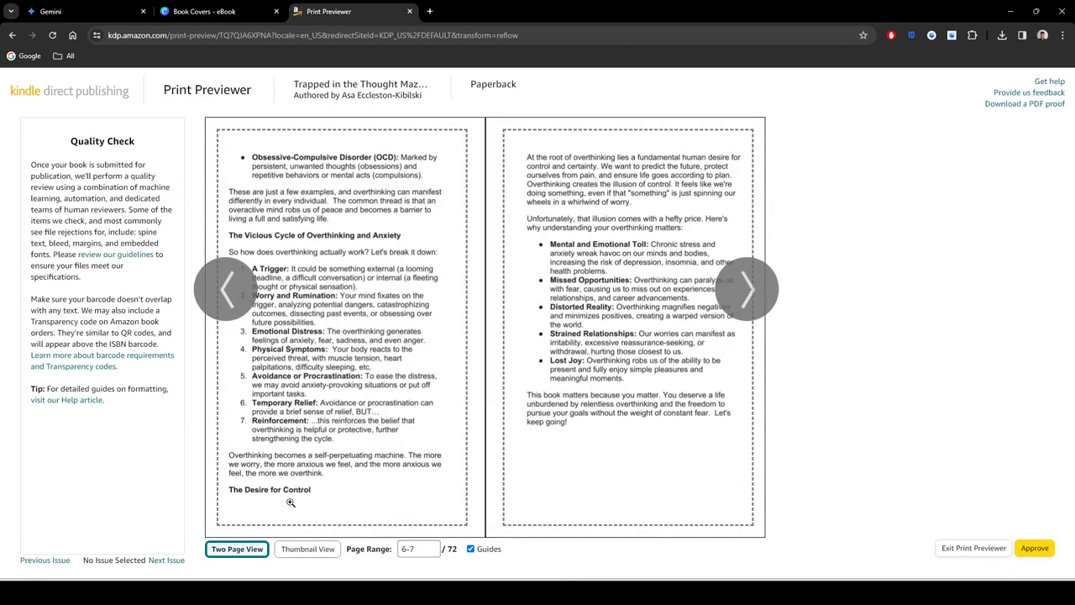
mouse_move(293, 497)
click(750, 290)
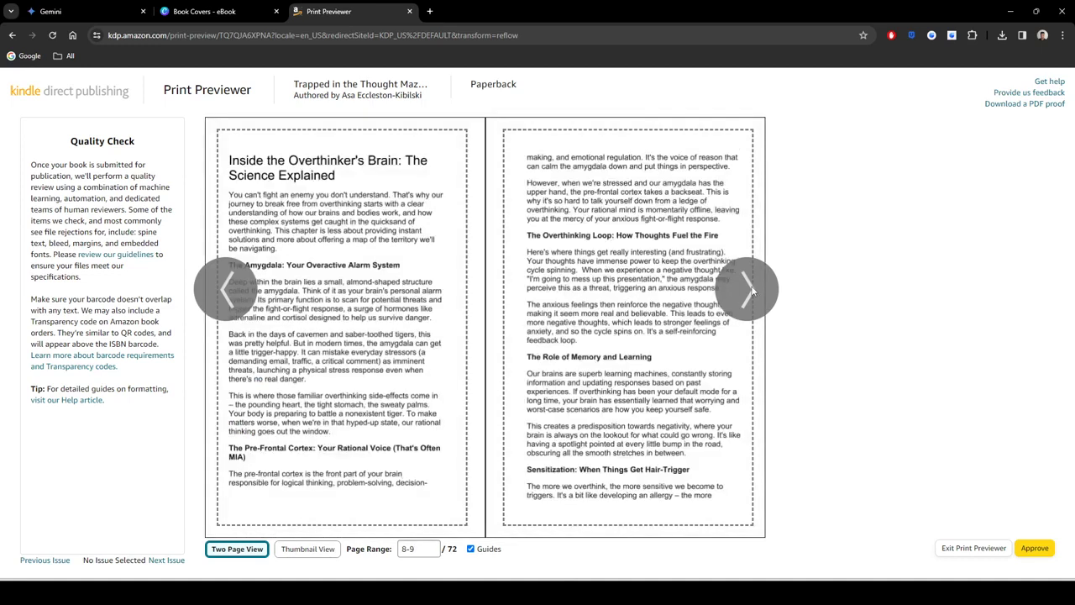
click(750, 290)
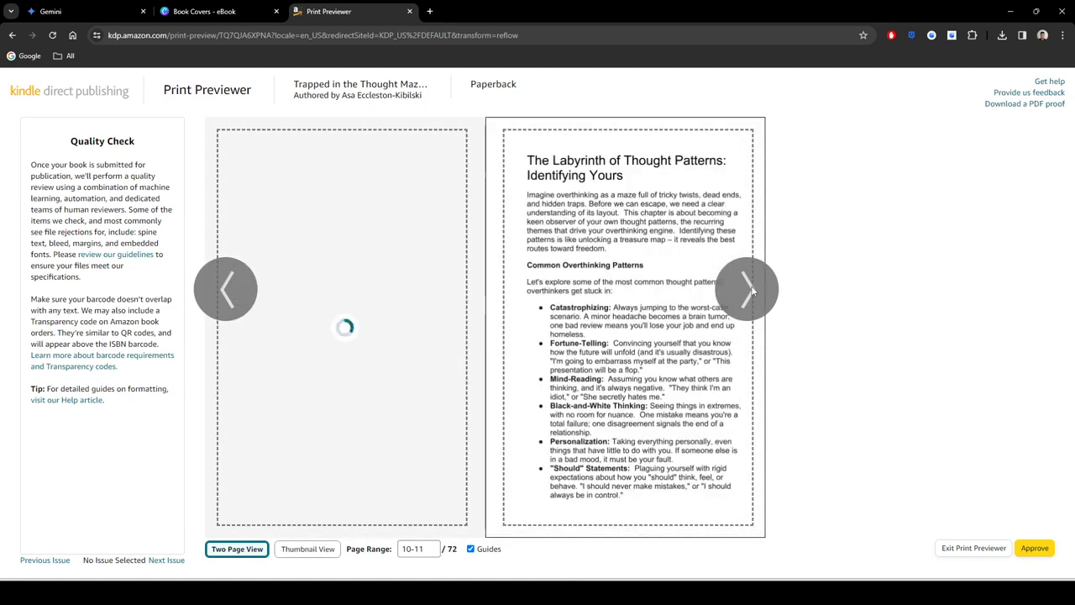
click(223, 292)
click(744, 304)
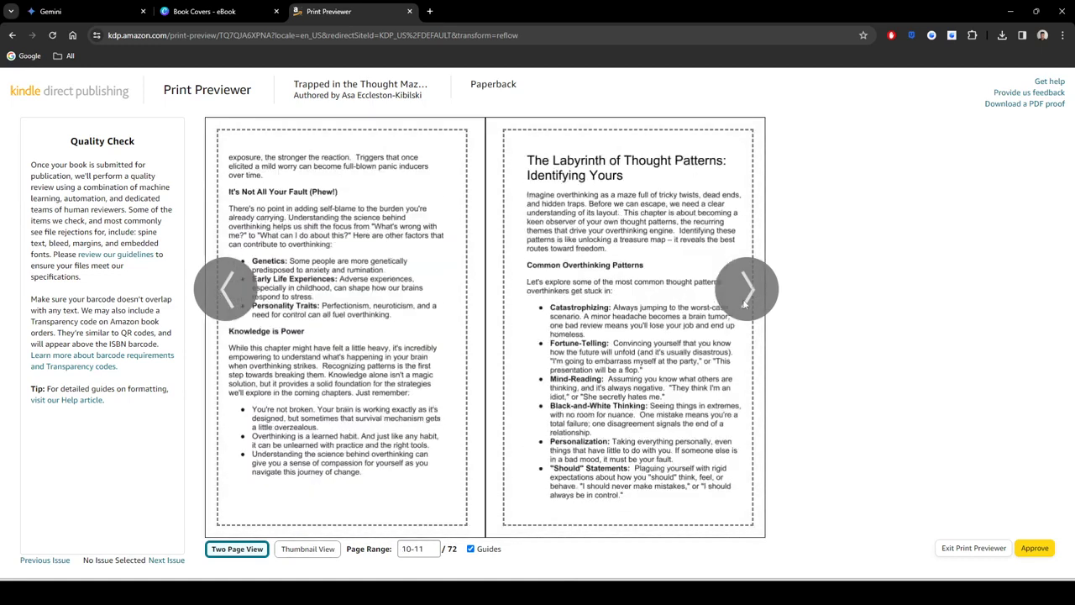
click(744, 304)
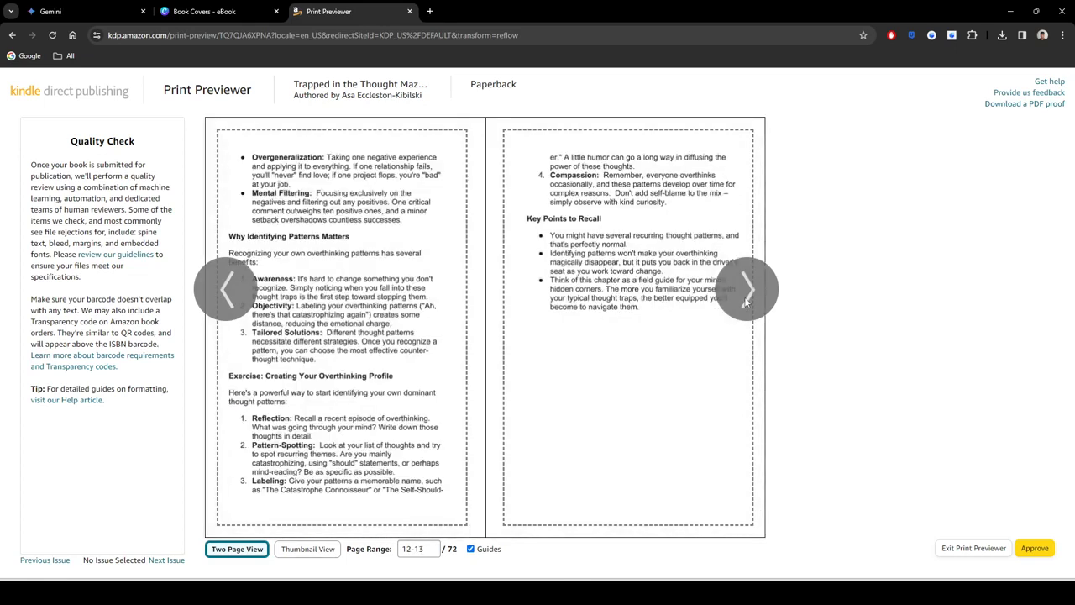
click(746, 304)
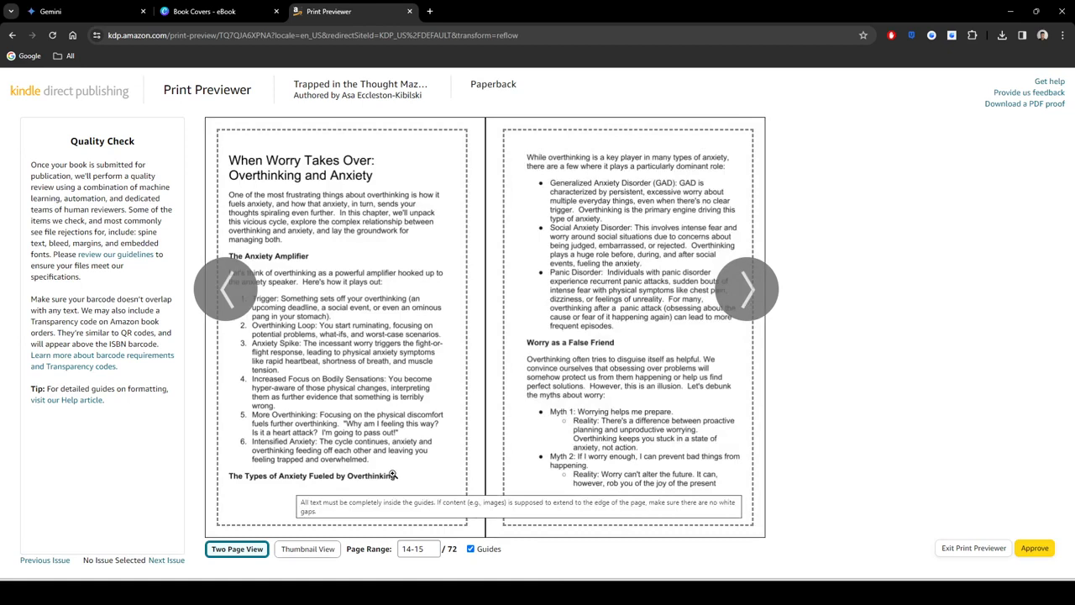
click(748, 290)
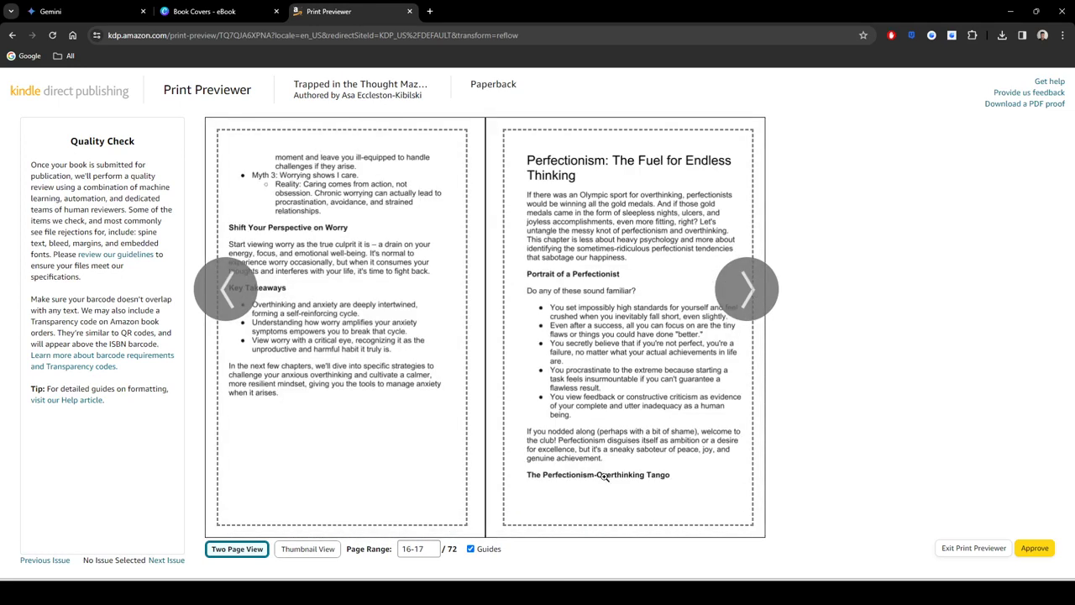
Step: Page through the remaining chapters up to pages 68-69 to check headings, page breaks and text fit within the guides
click(749, 292)
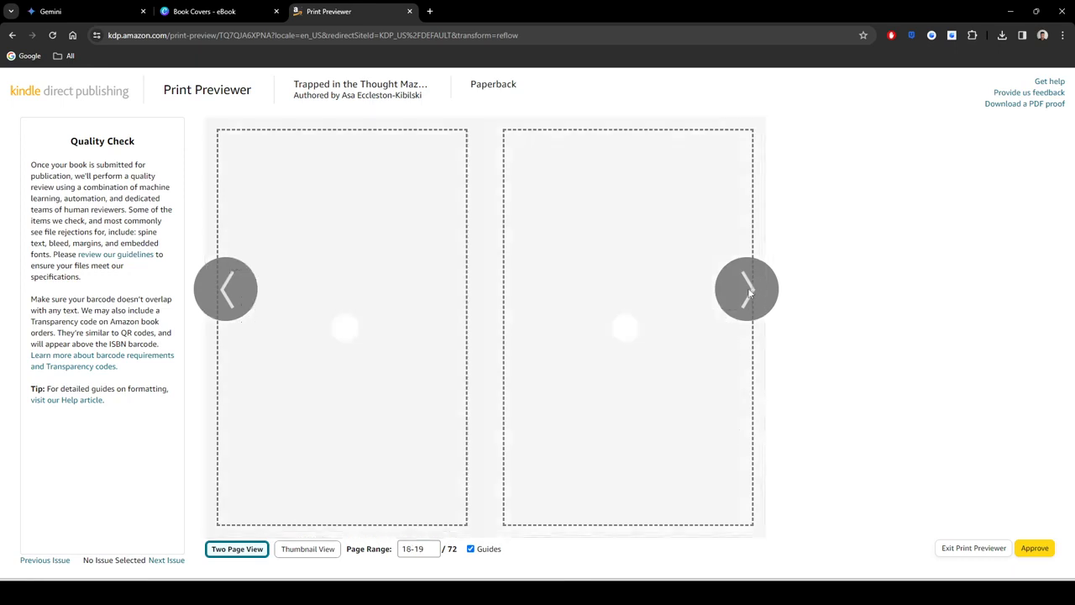
click(749, 291)
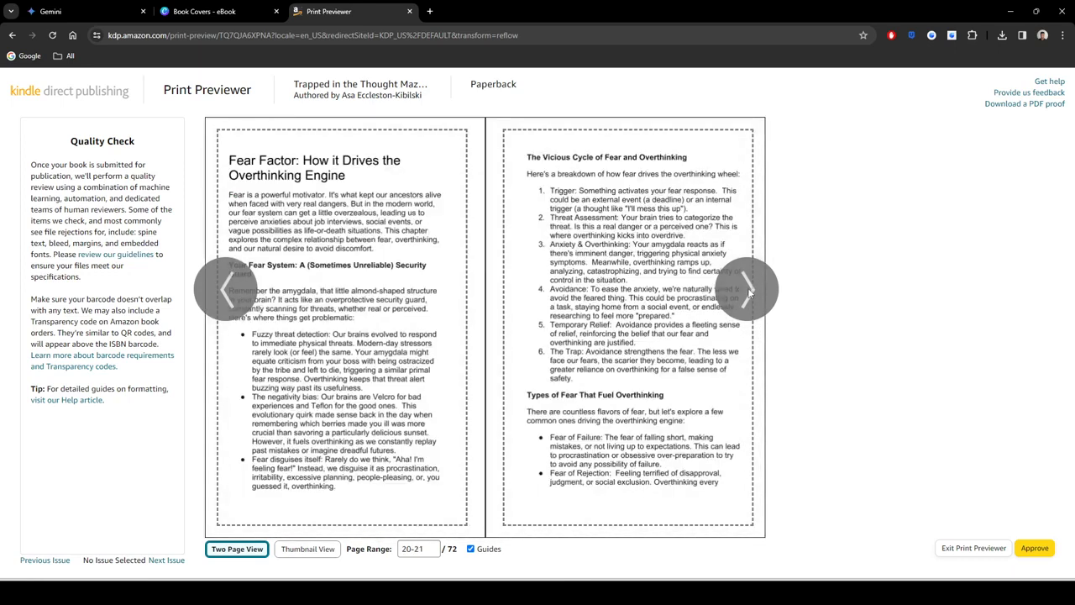
click(750, 291)
click(750, 292)
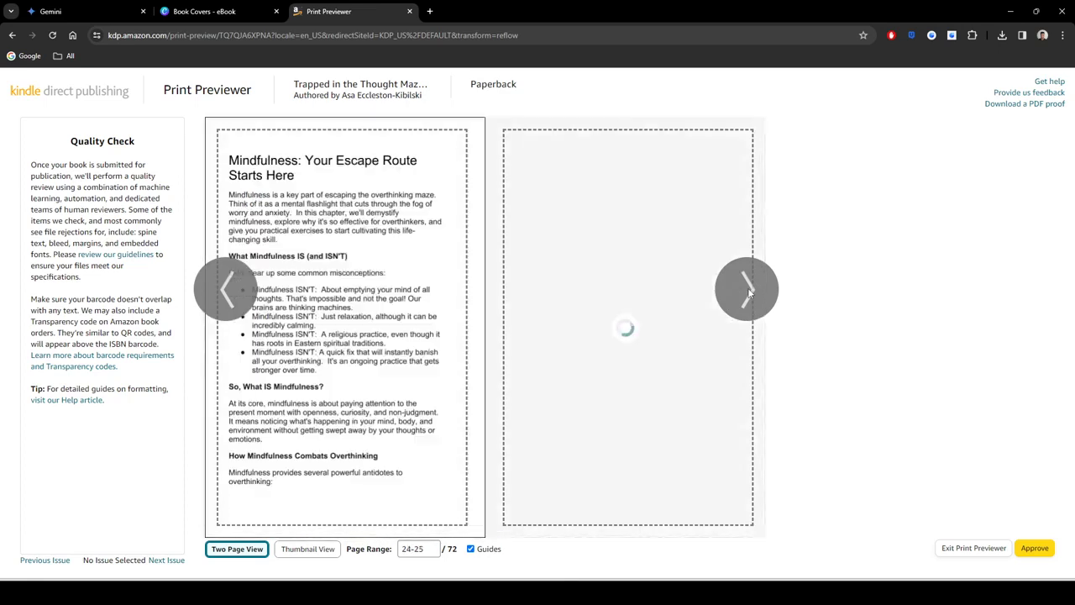
click(750, 292)
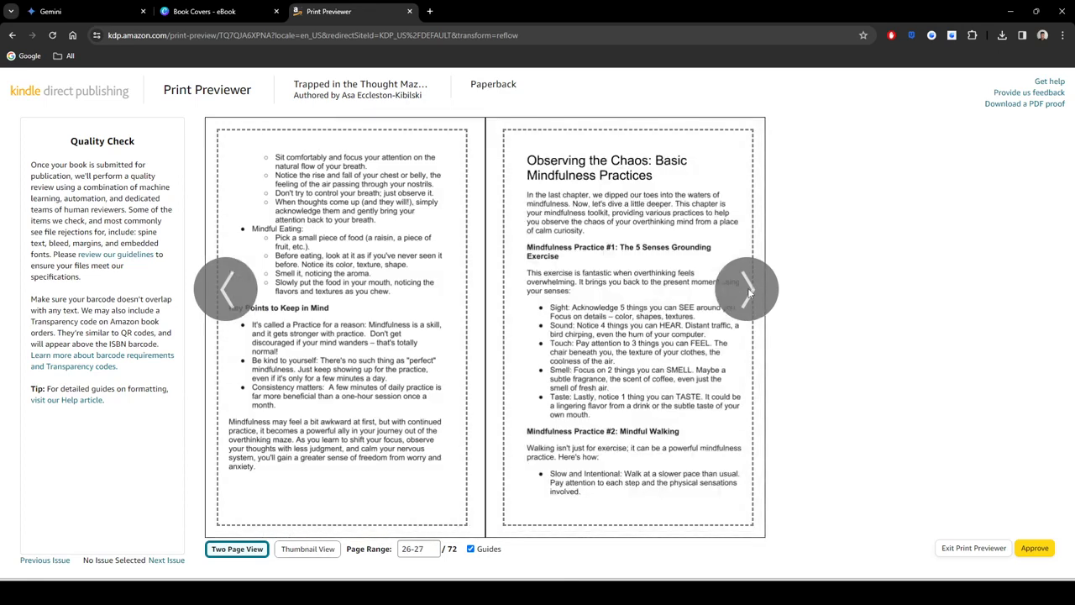
click(750, 291)
click(750, 291)
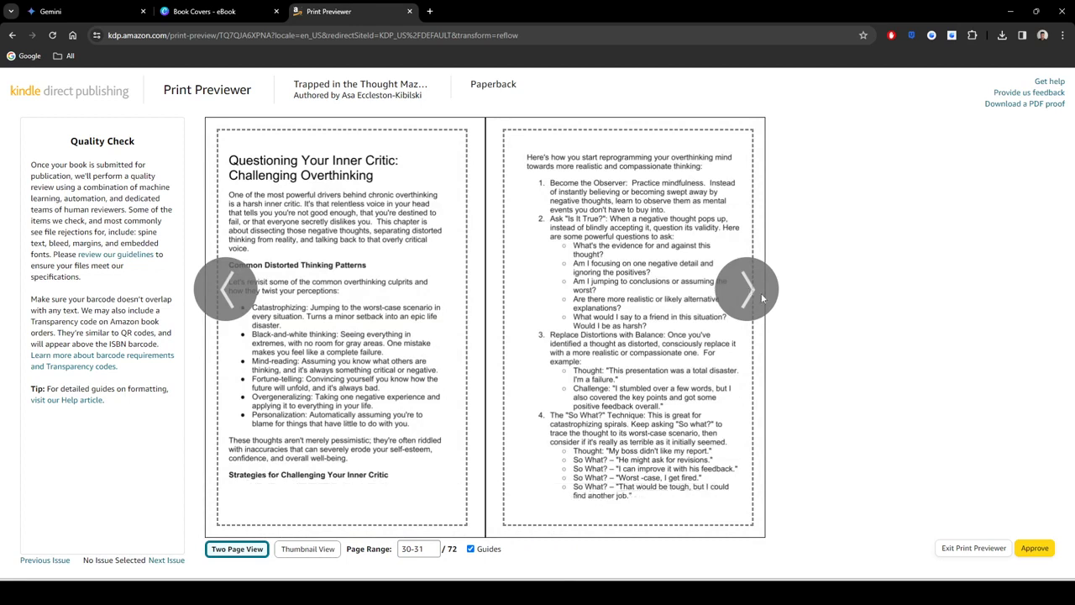
click(747, 293)
click(747, 293)
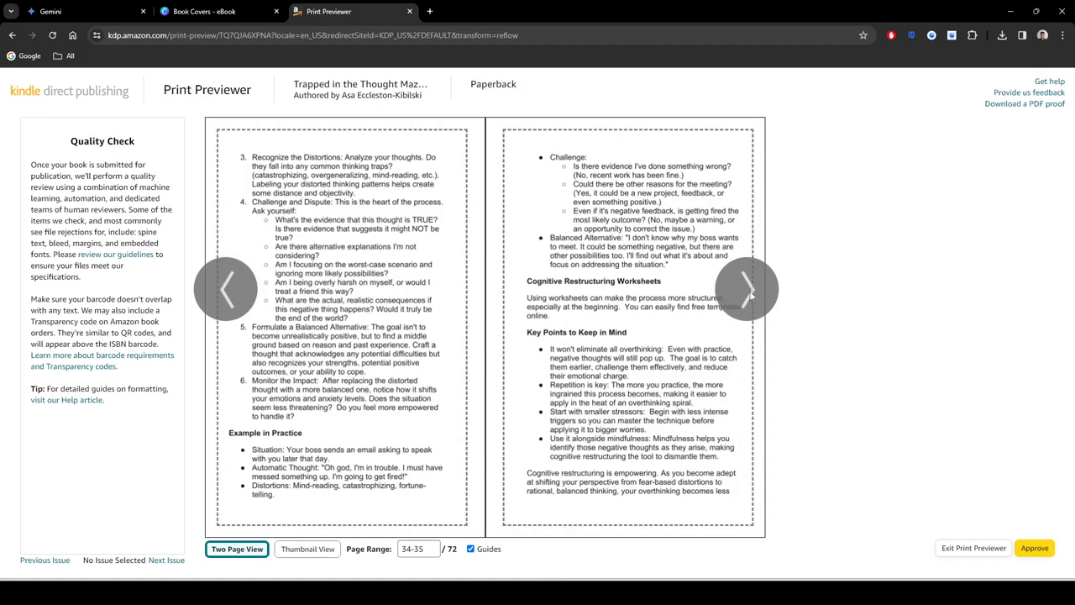
click(747, 292)
click(748, 292)
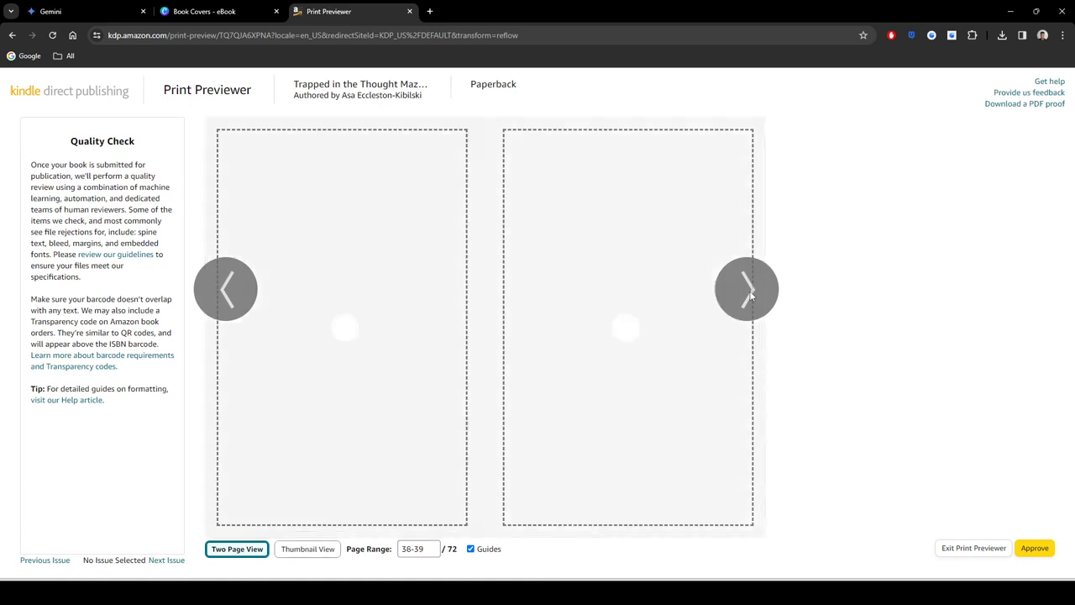
click(748, 292)
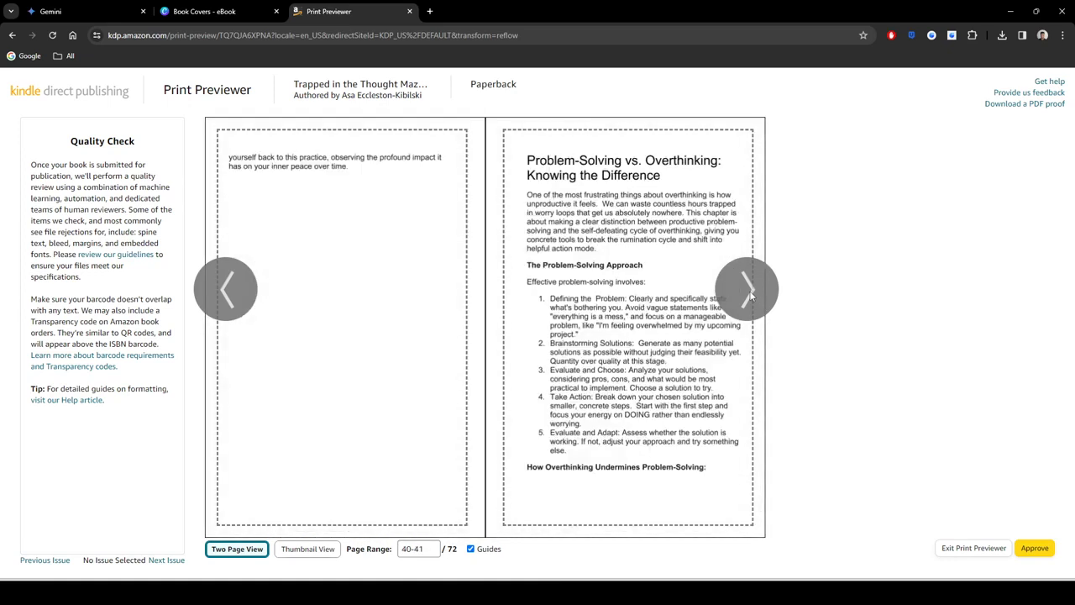
click(747, 291)
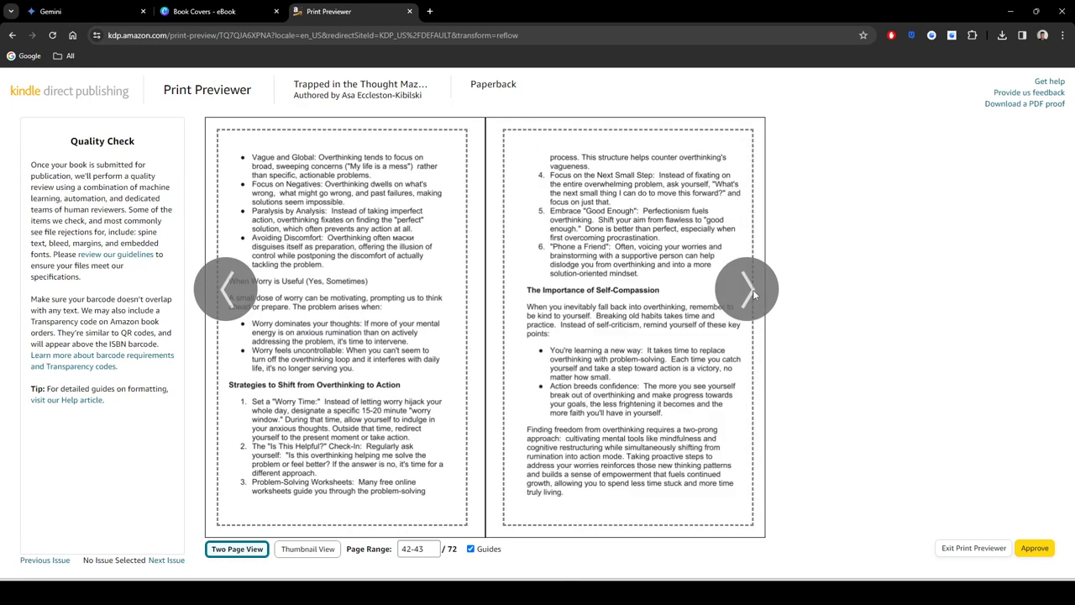
click(747, 292)
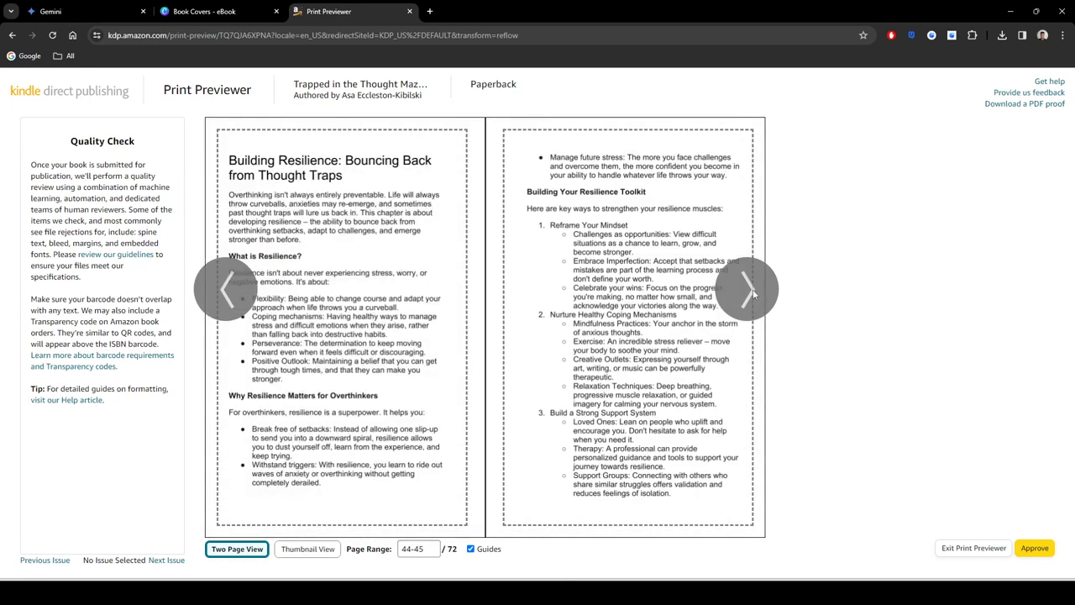
click(747, 292)
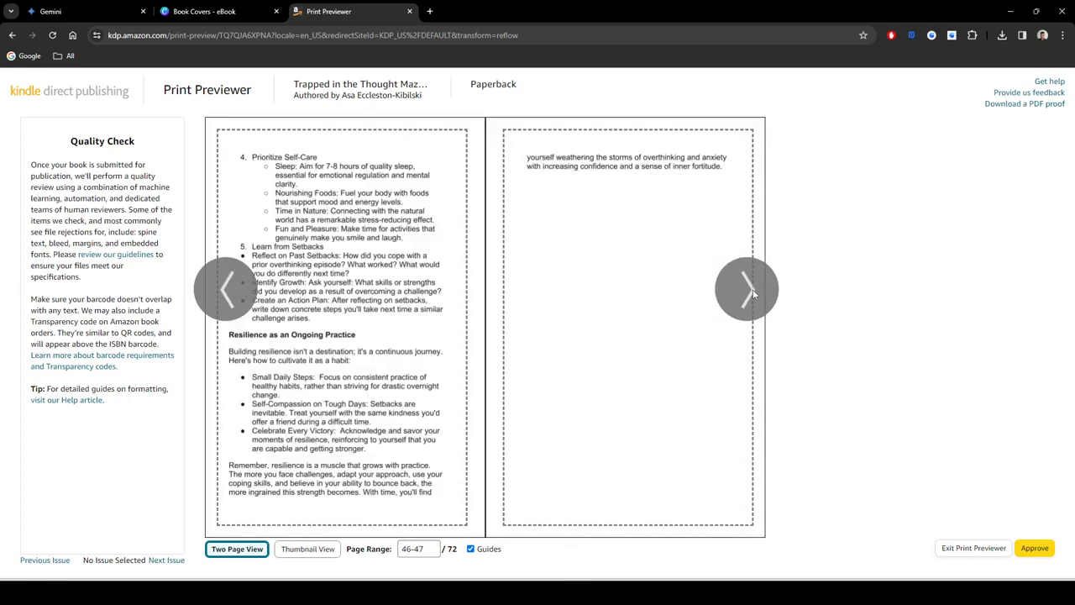
click(748, 291)
click(747, 291)
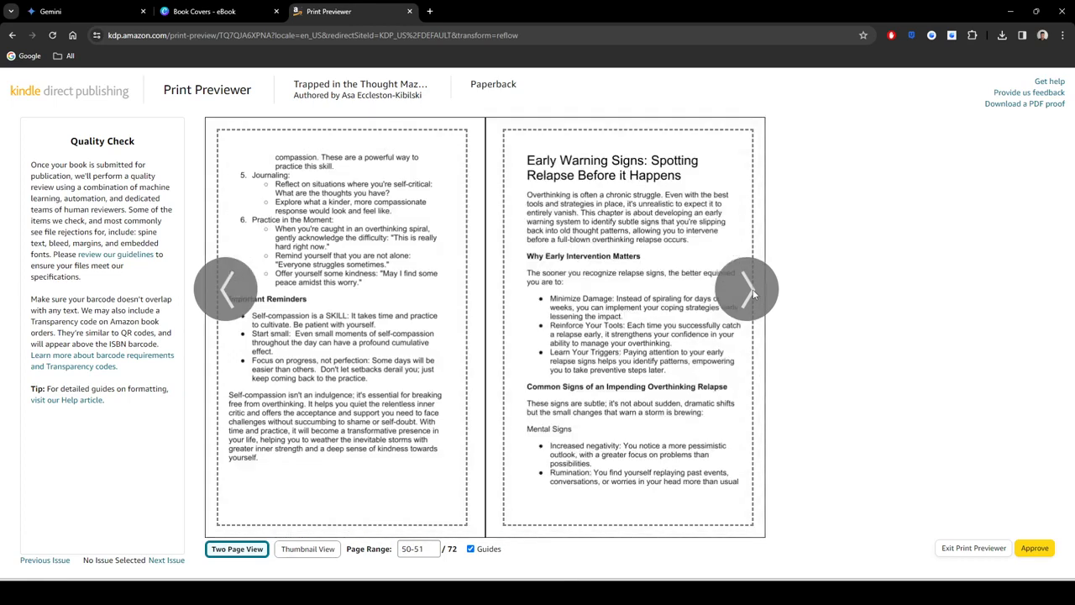
click(748, 292)
click(748, 291)
click(748, 291)
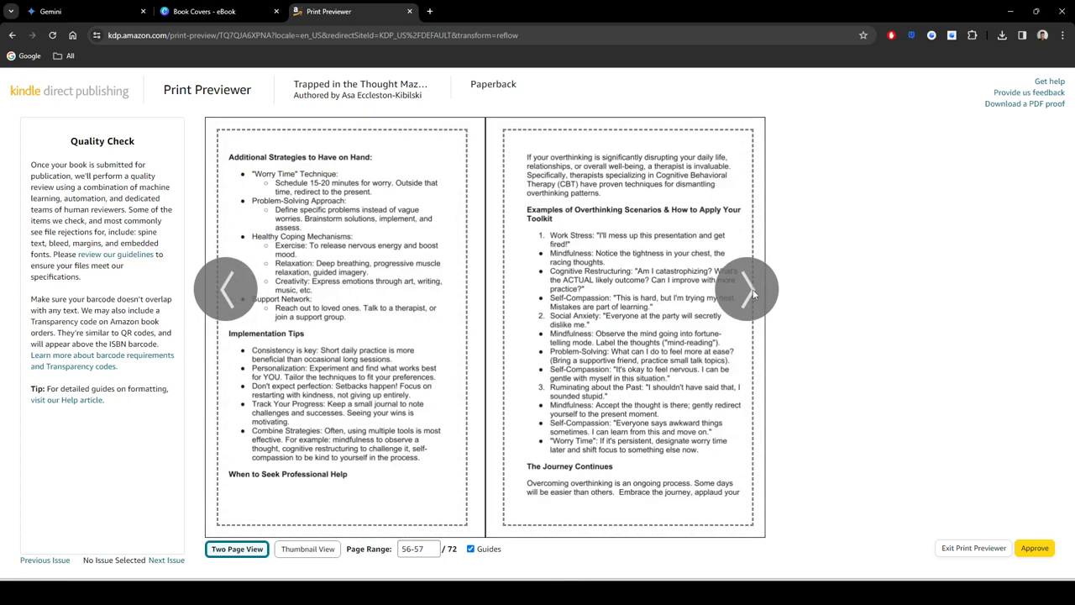
click(747, 292)
click(747, 291)
click(747, 292)
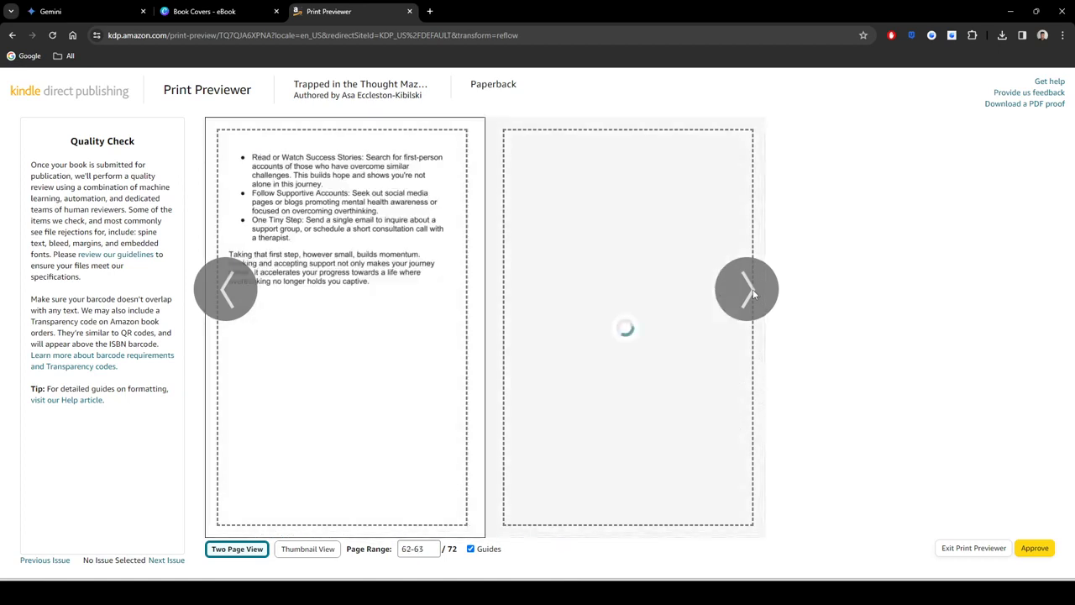
click(747, 291)
click(748, 291)
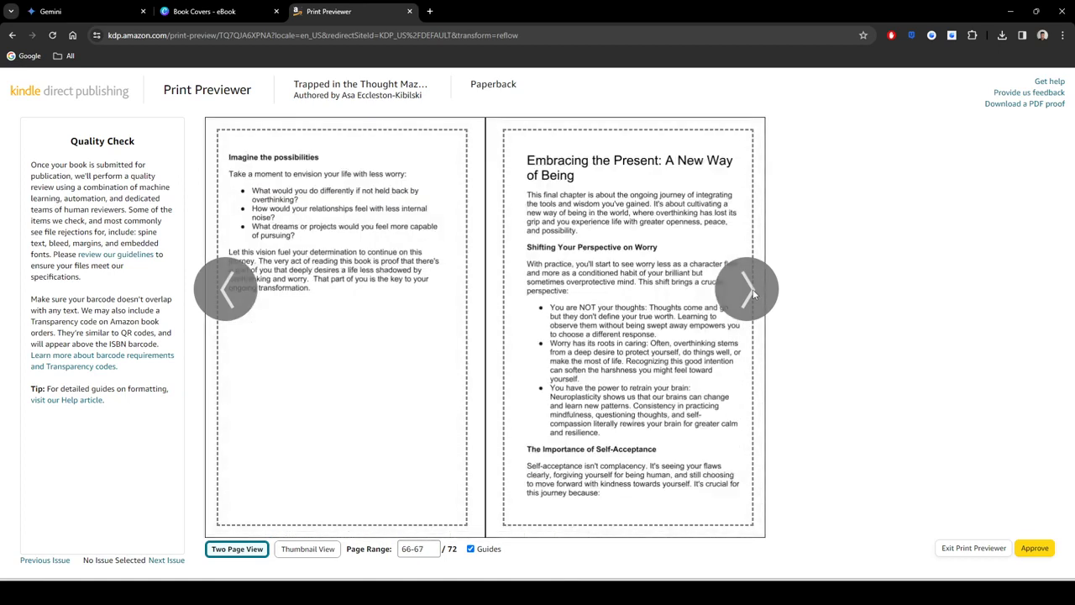
click(747, 292)
Step: Show all pages as thumbnails, open page 1 from them, and check the full cover and the Introduction page
click(308, 550)
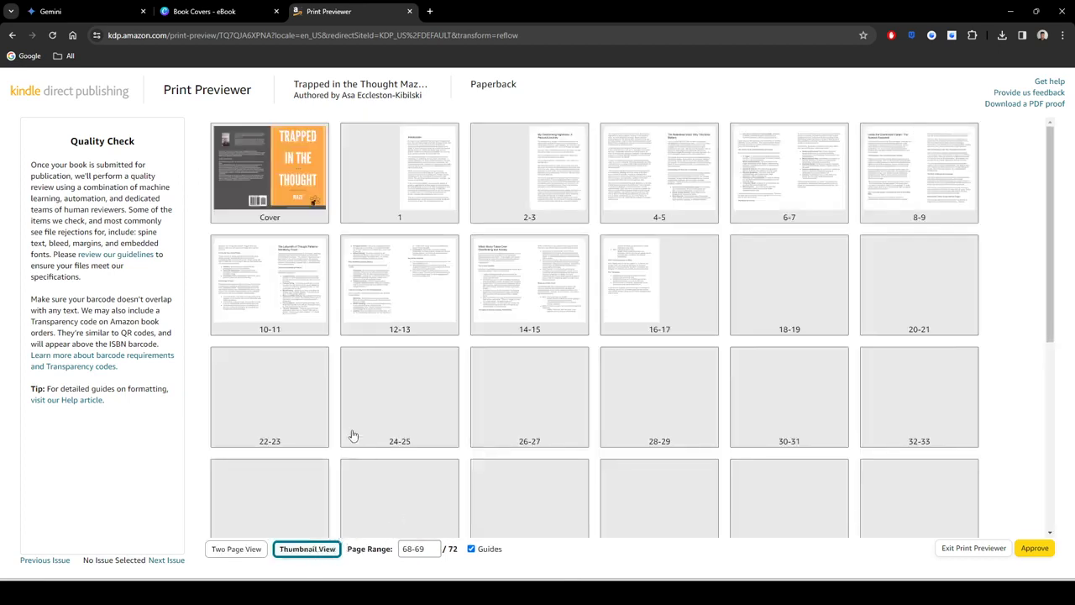
click(378, 171)
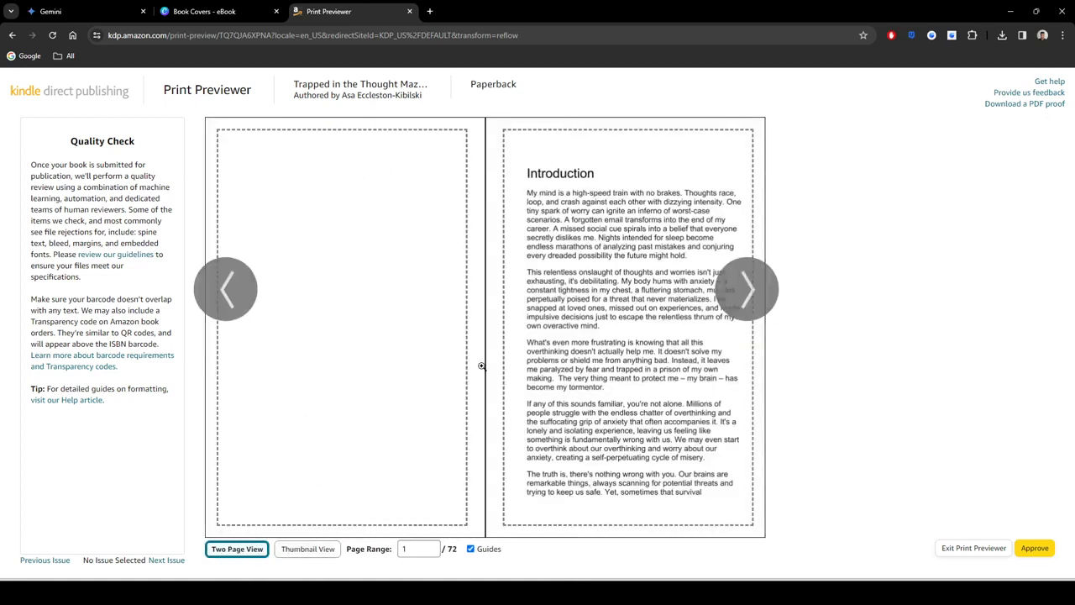
click(241, 288)
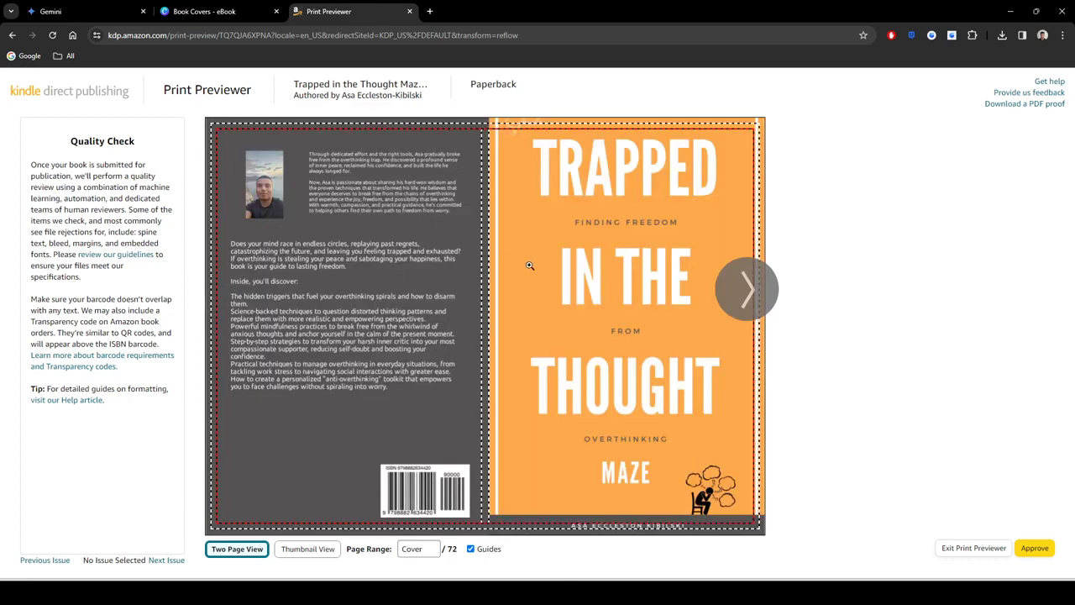
click(742, 280)
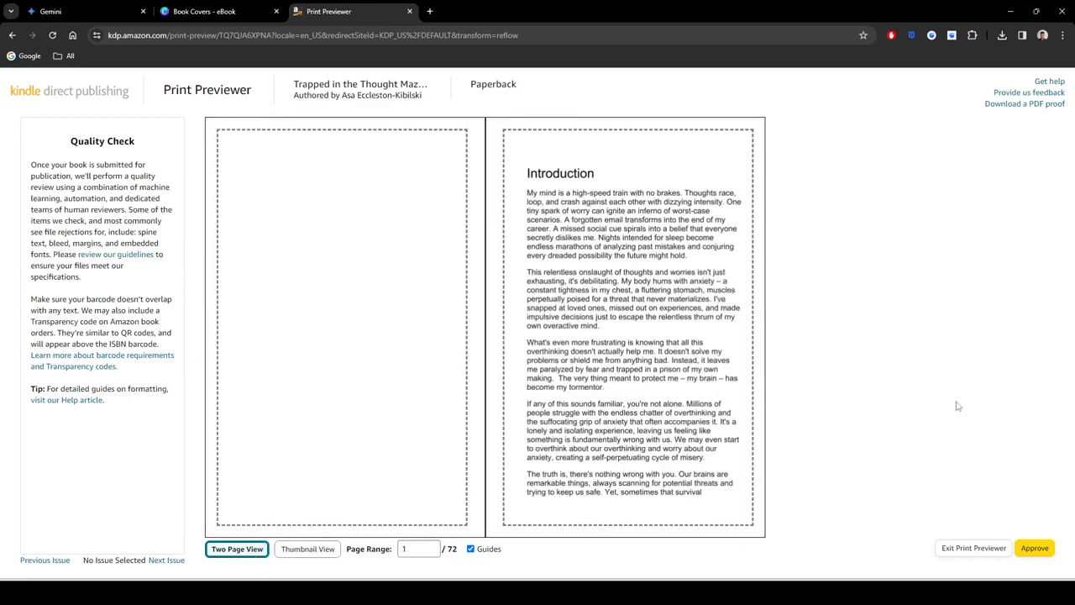
Step: Exit the print previewer without approving and confirm on the paperback content page that the AI-generated content answers are accurate
click(984, 552)
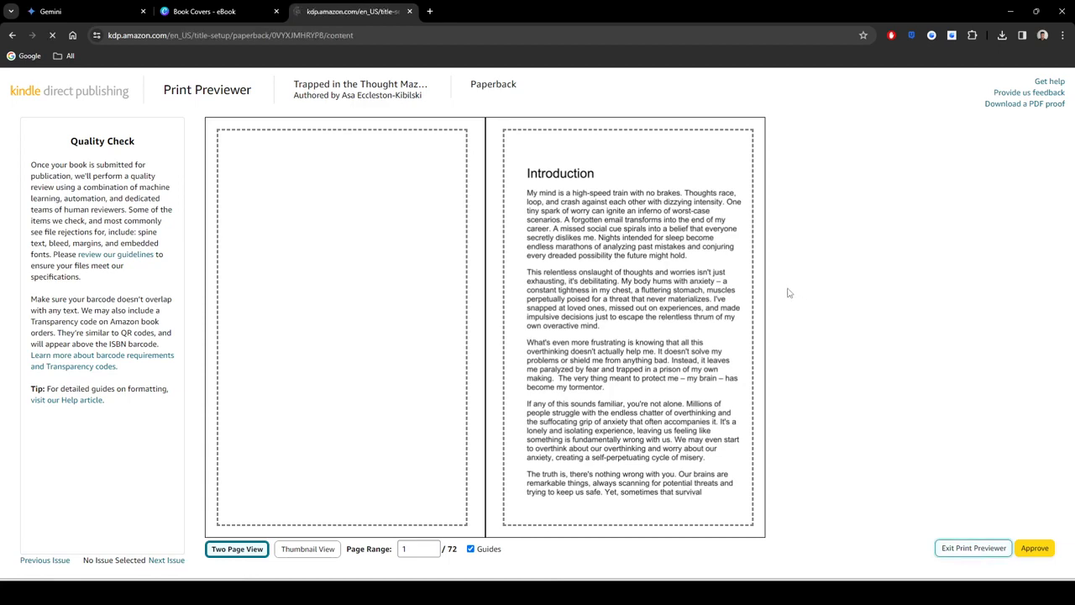
scroll(662, 310, down, 12)
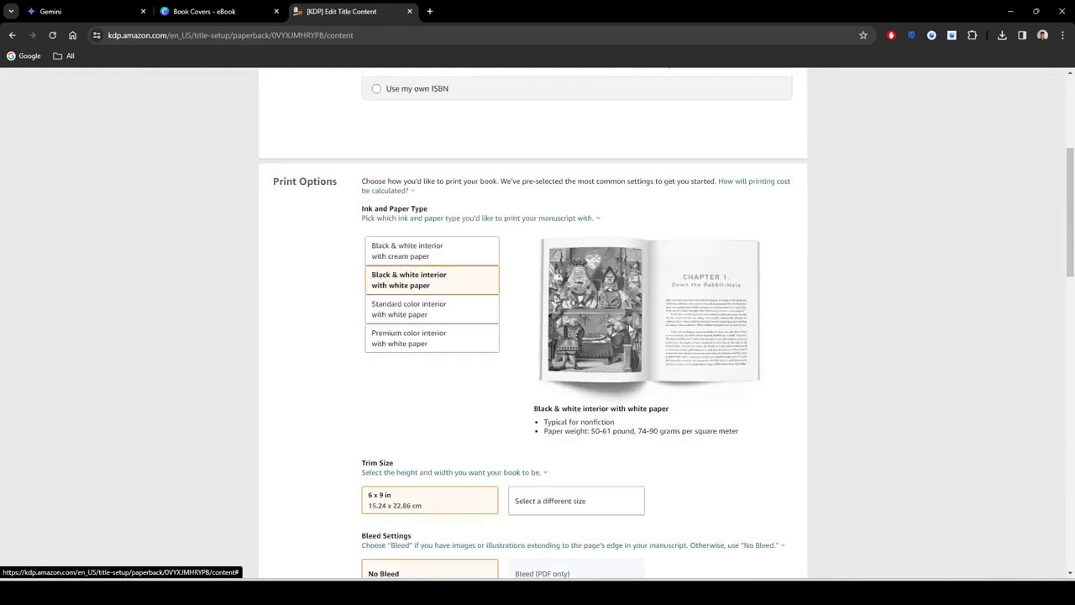
scroll(590, 316, up, 3)
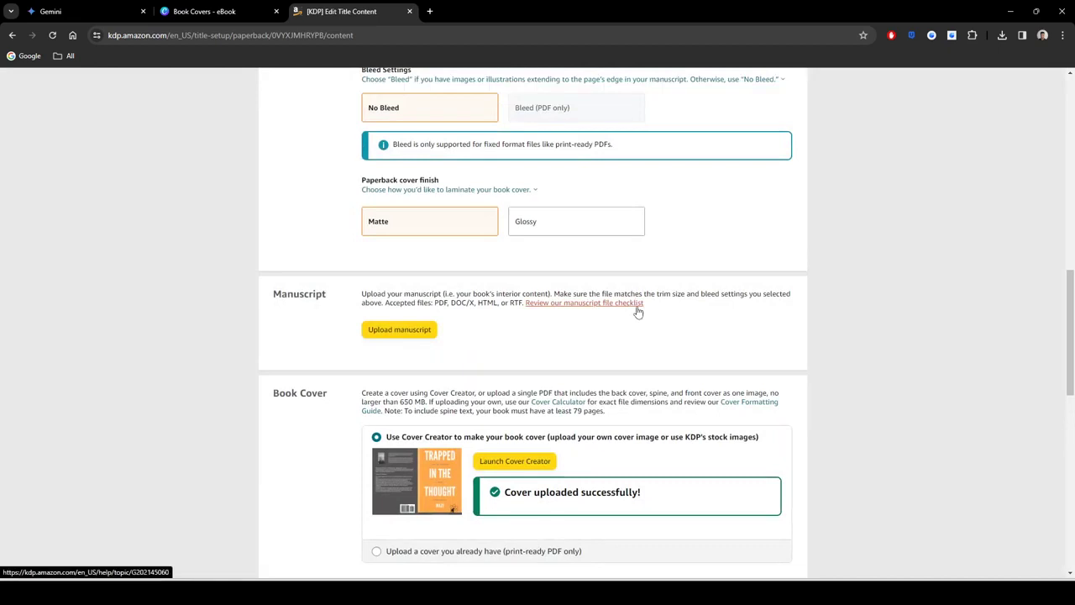
scroll(831, 292, down, 1)
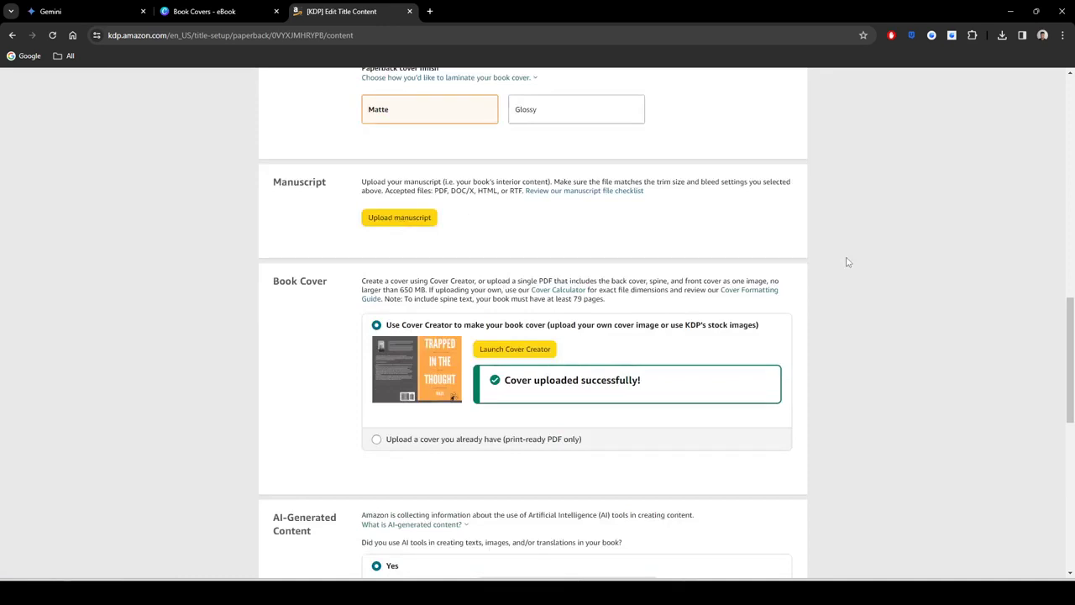
scroll(787, 245, down, 4)
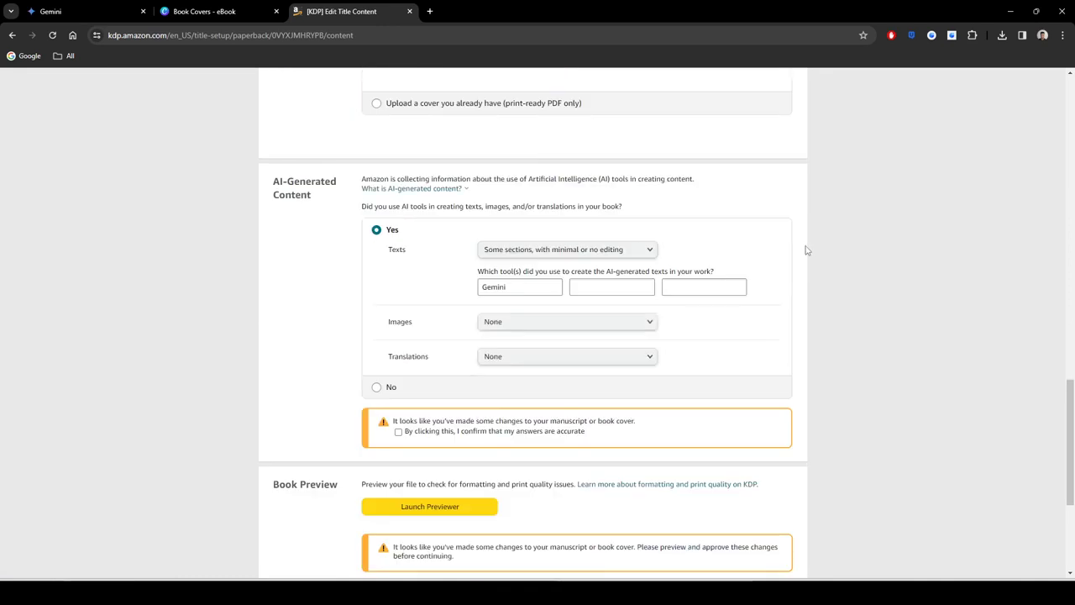
click(398, 320)
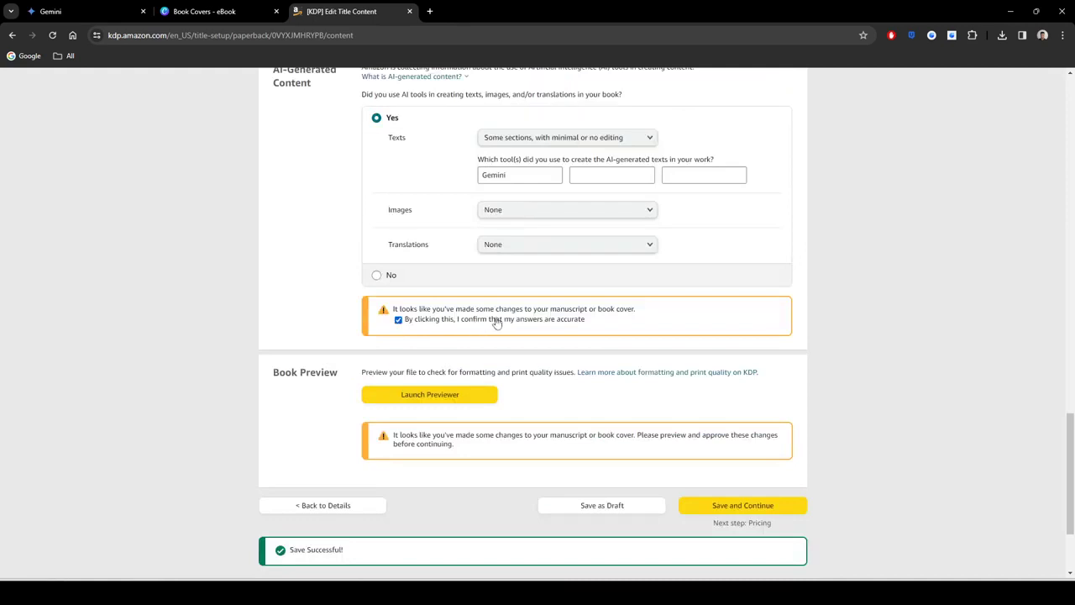
scroll(602, 327, down, 1)
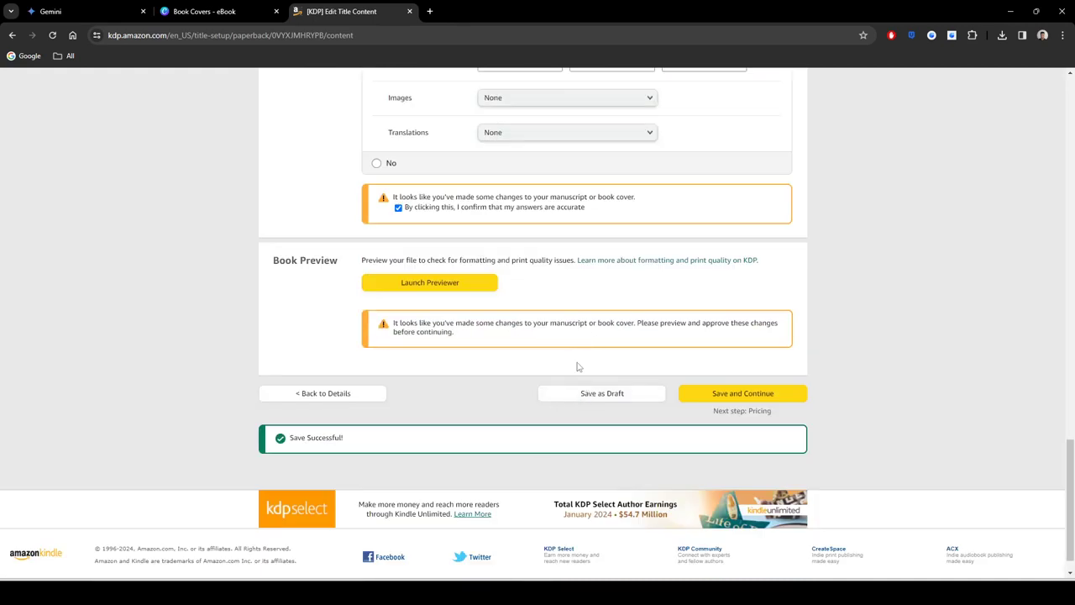
Step: Launch the print previewer again and check the full cover, title page, copyright page, table of contents and start of the Introduction
click(447, 286)
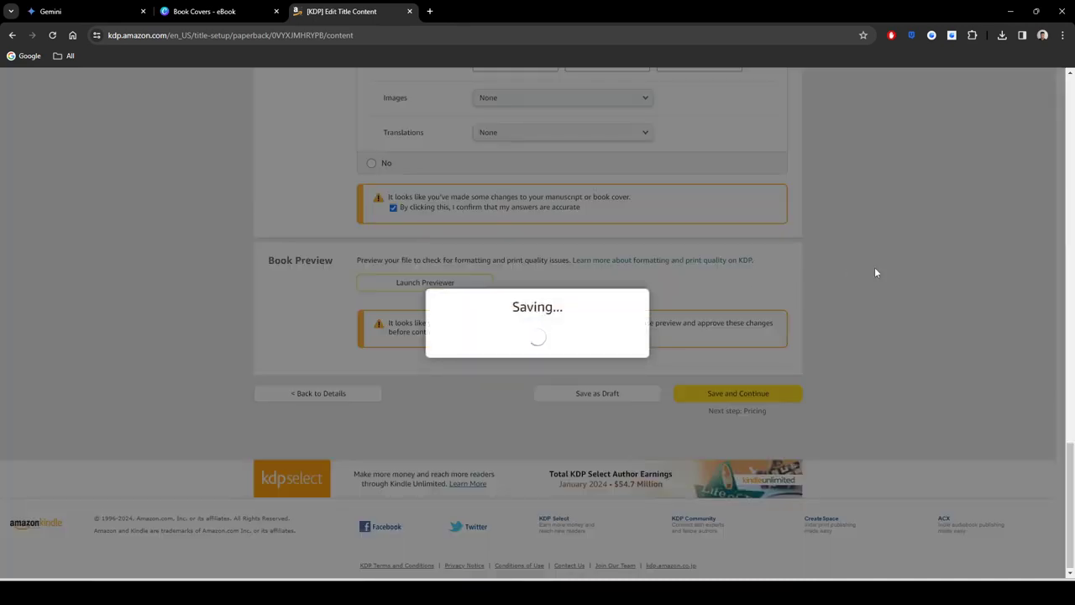
scroll(874, 268, up, 10)
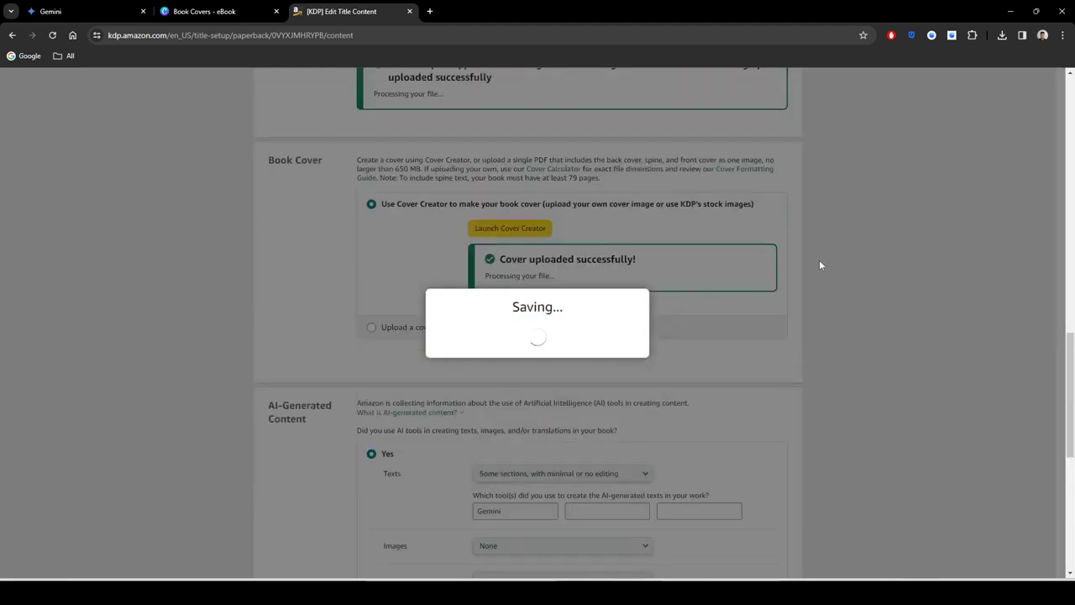
scroll(824, 267, up, 1)
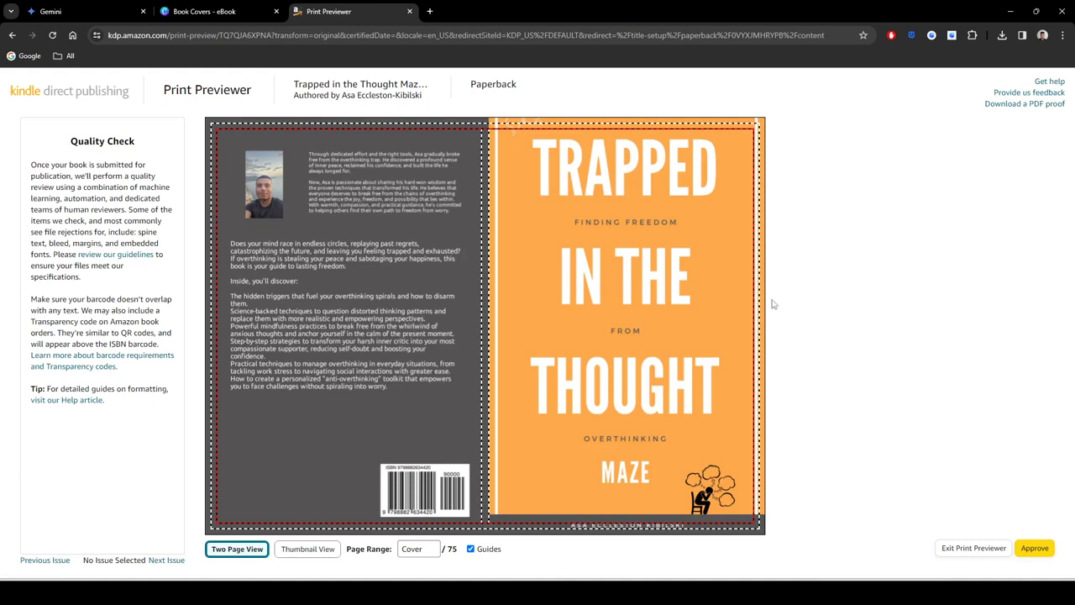
mouse_move(744, 293)
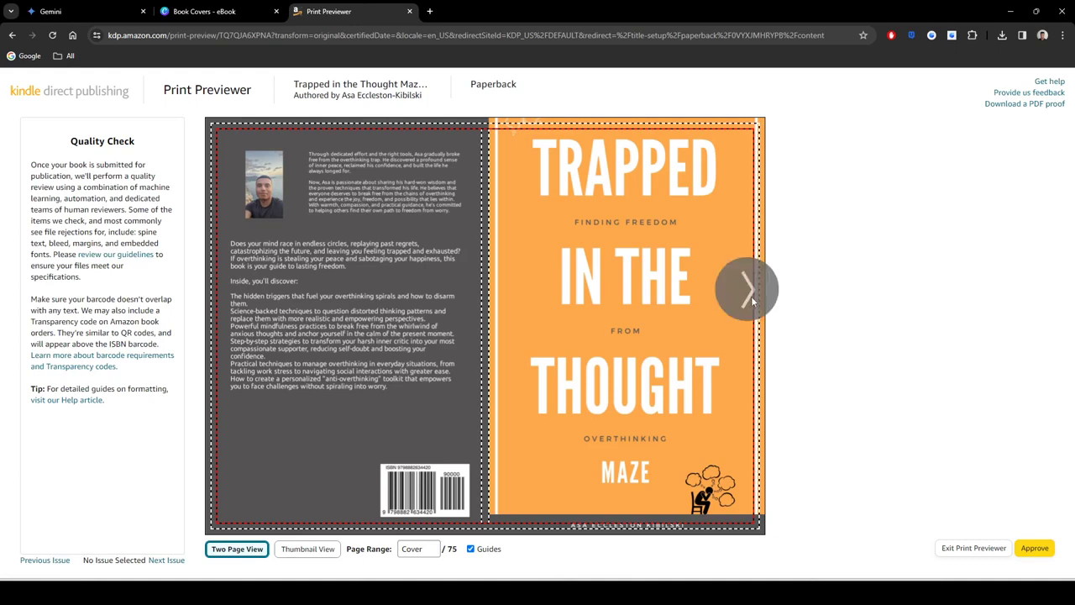
click(748, 291)
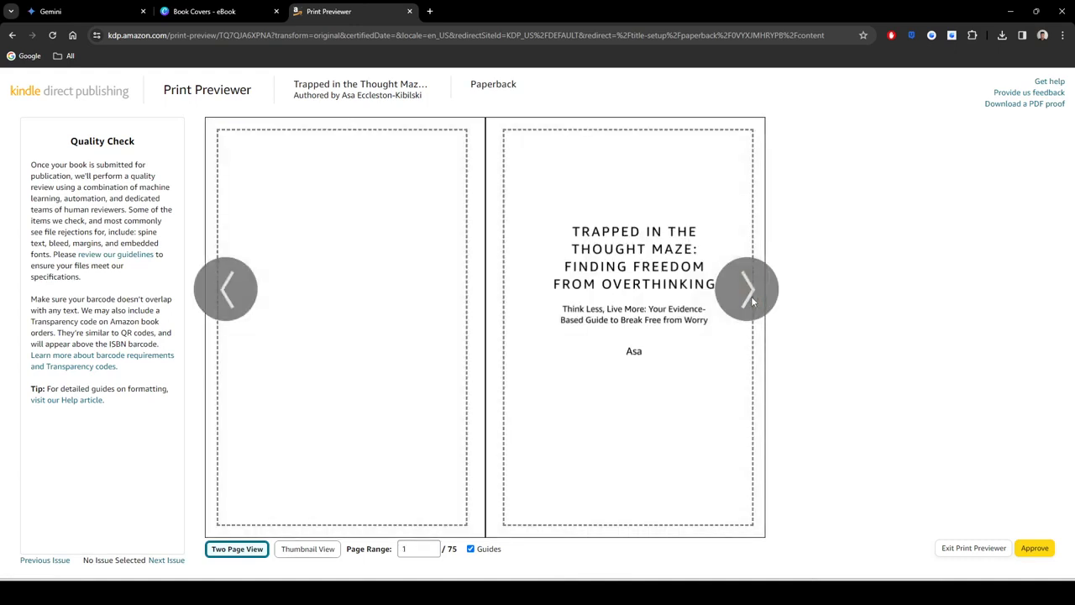
click(753, 294)
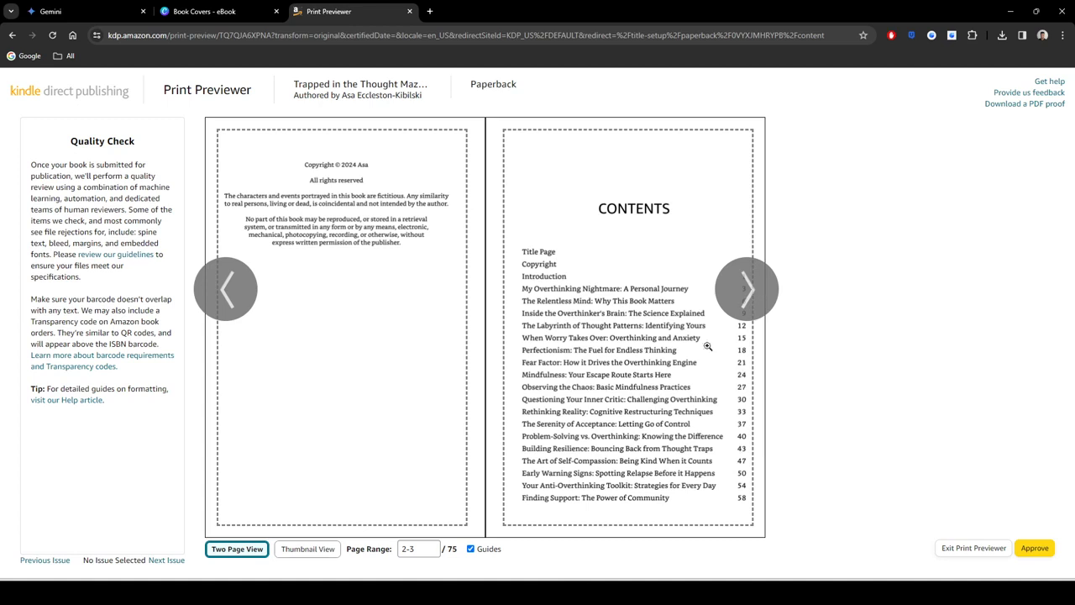
click(746, 298)
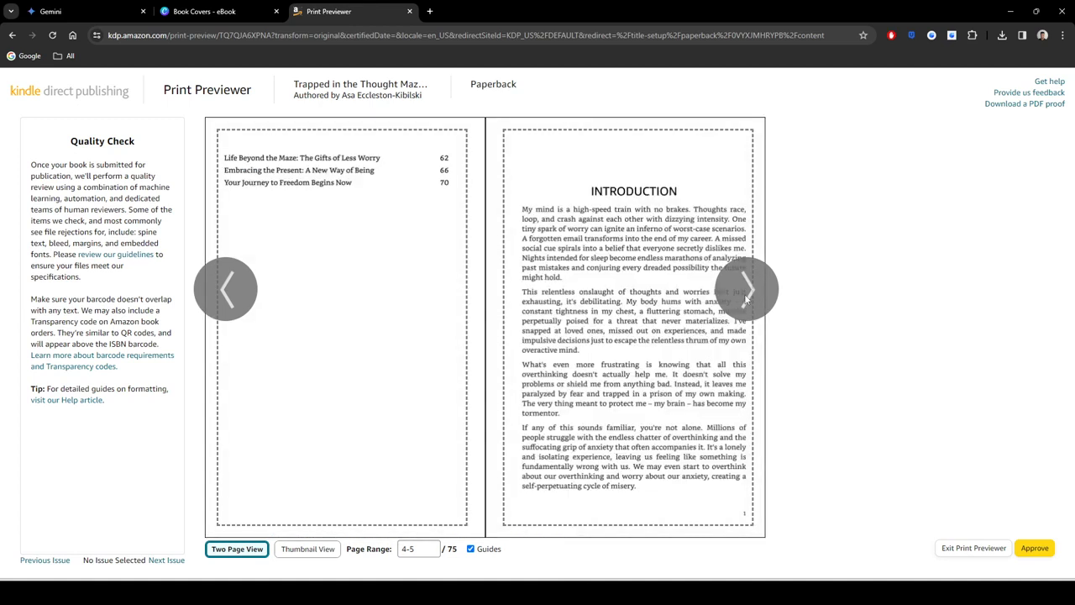
Step: Page through the opening chapters up to pages 18-19, checking text fit within the guides and section headings at page ends
click(746, 297)
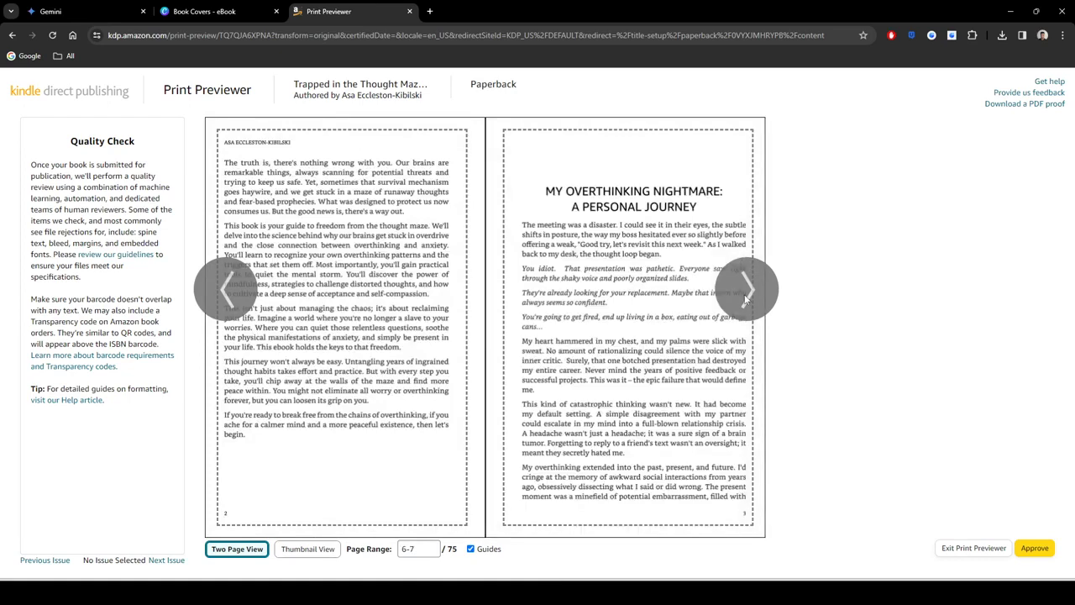
click(746, 297)
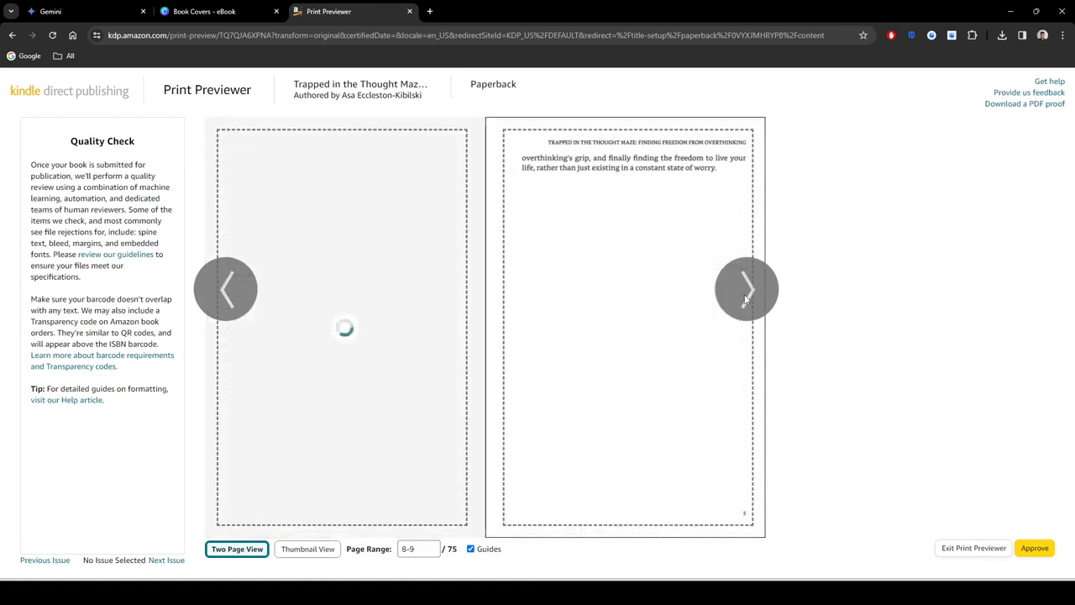
click(746, 297)
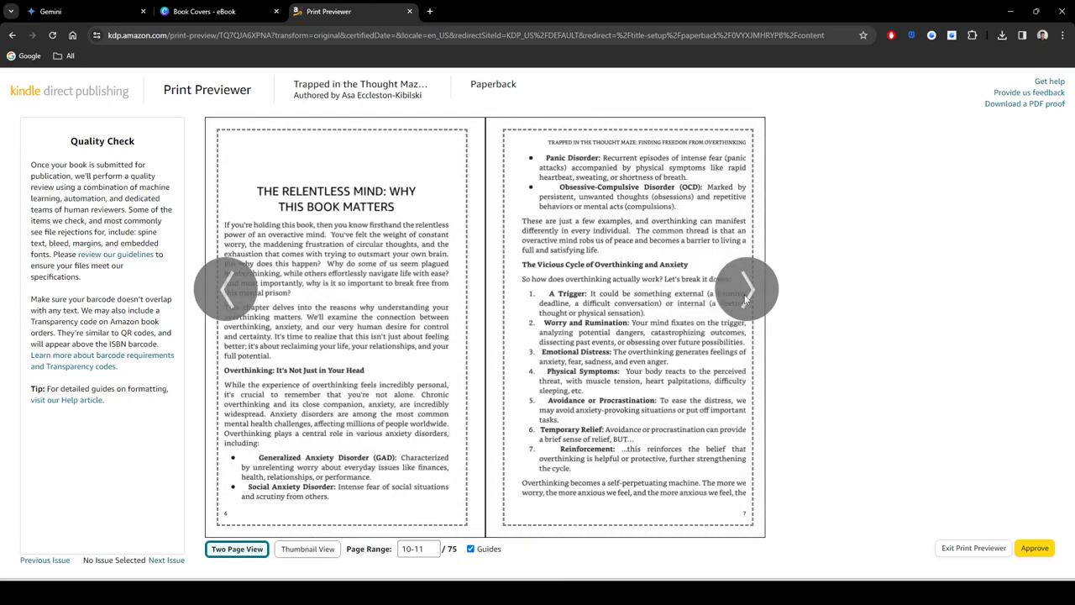
click(745, 297)
click(746, 297)
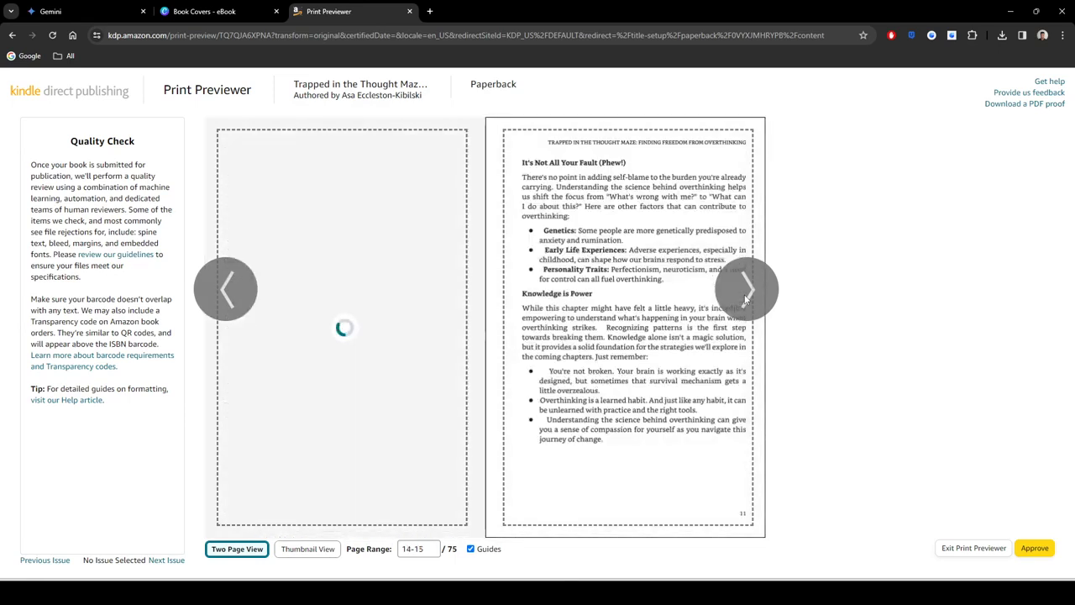
click(746, 297)
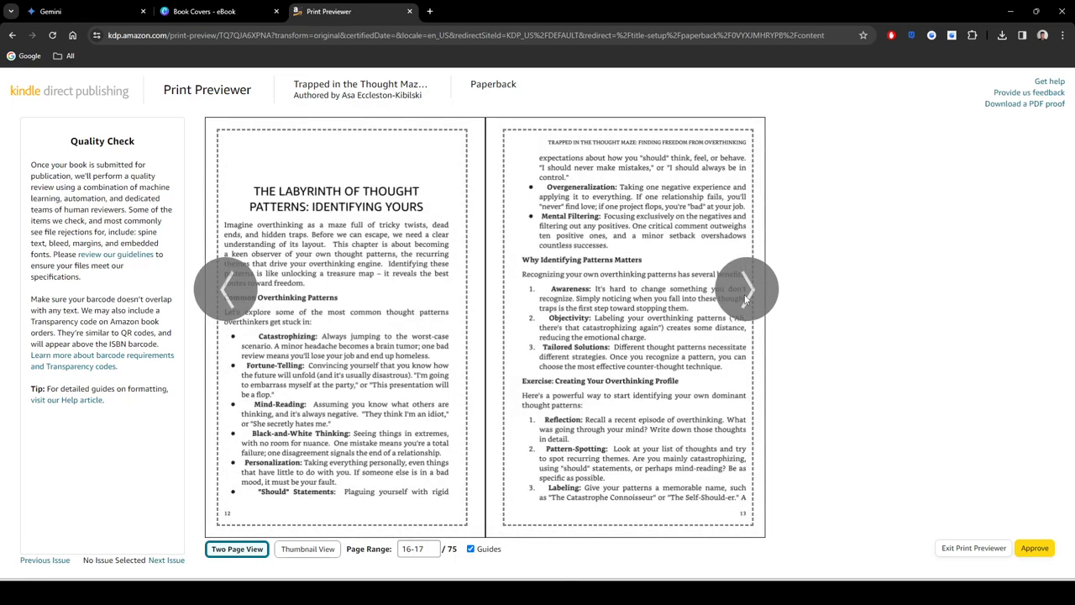
click(745, 297)
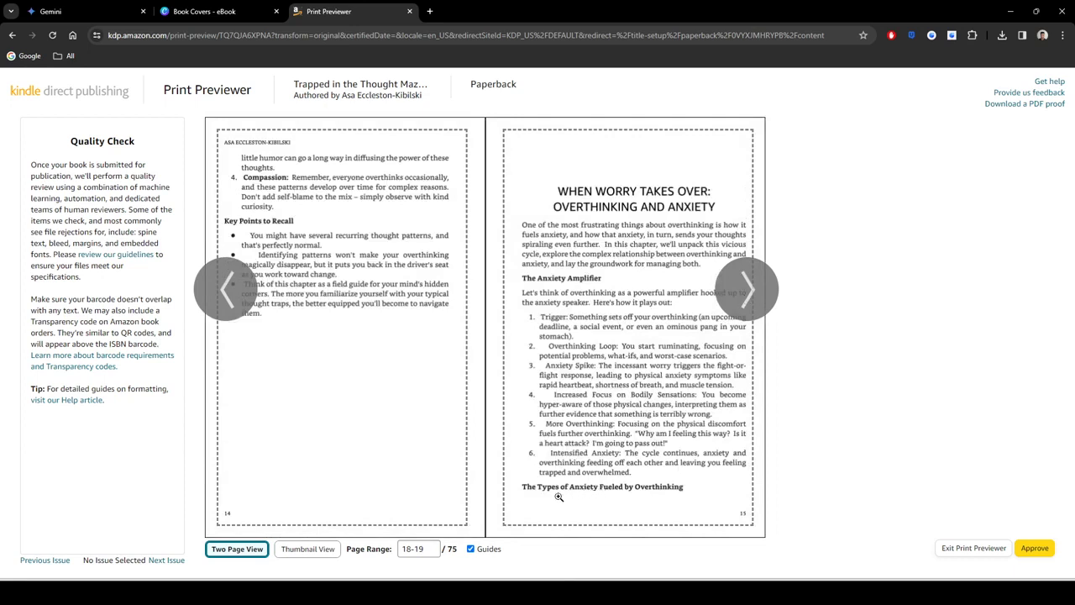
Step: Page on through the perfectionism and fear chapters to the mindfulness chapter on pages 28-29, checking its spacing and headings
click(753, 296)
click(753, 295)
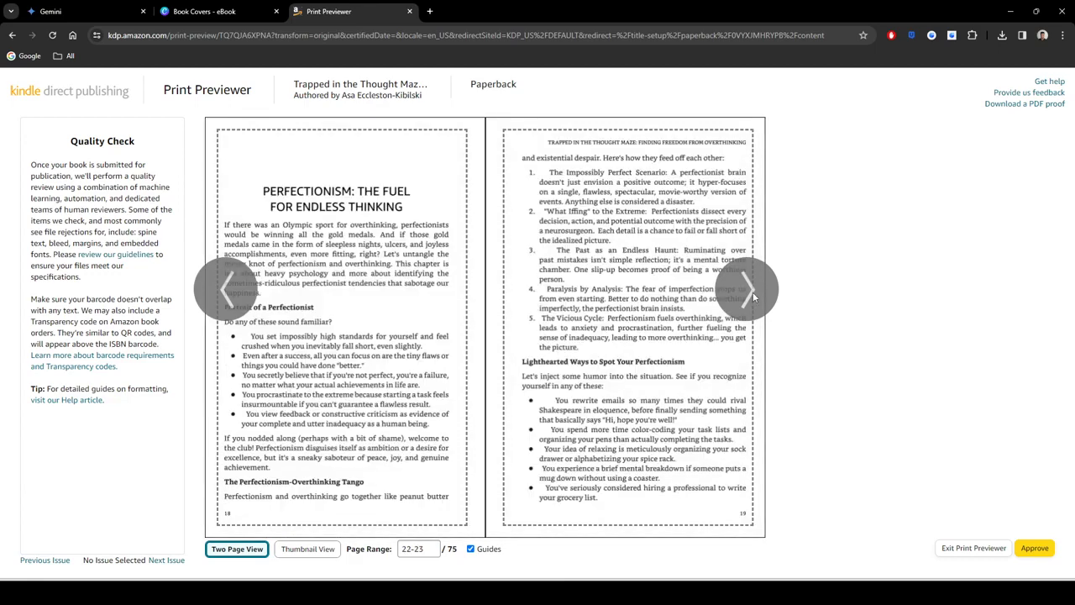
click(753, 295)
click(753, 291)
click(752, 291)
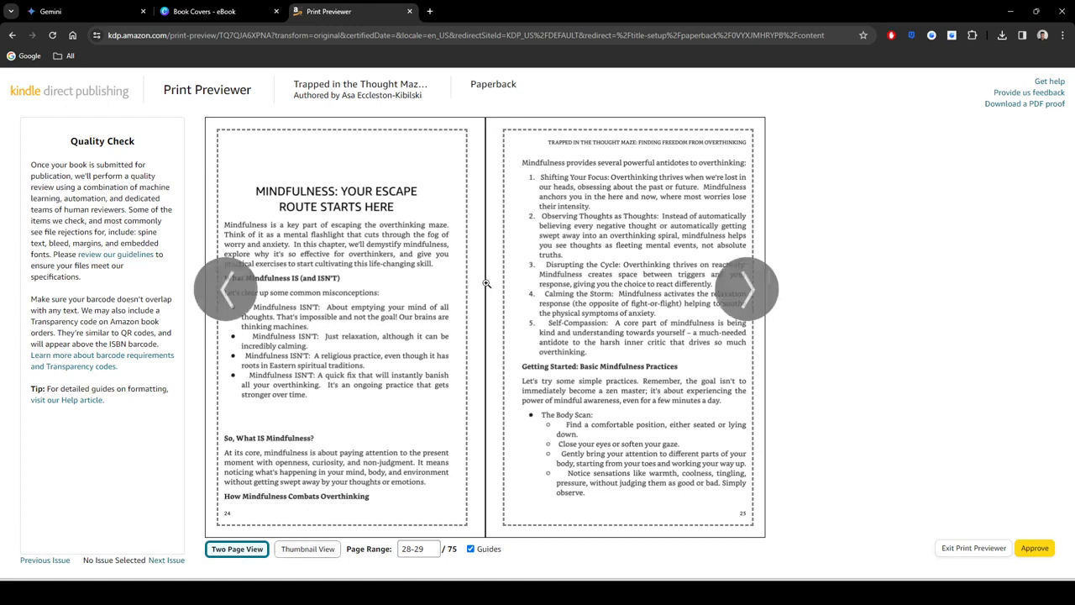
Step: Page through the middle chapters up to pages 46-47 to check chapter starts, lists and text fit within the guides
click(746, 292)
click(746, 294)
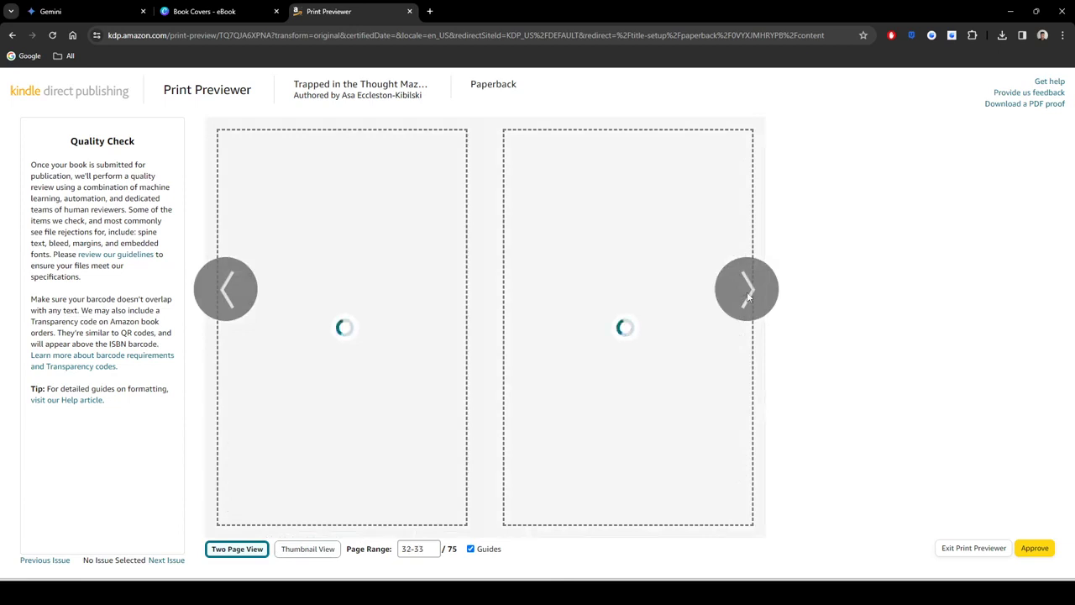
click(748, 293)
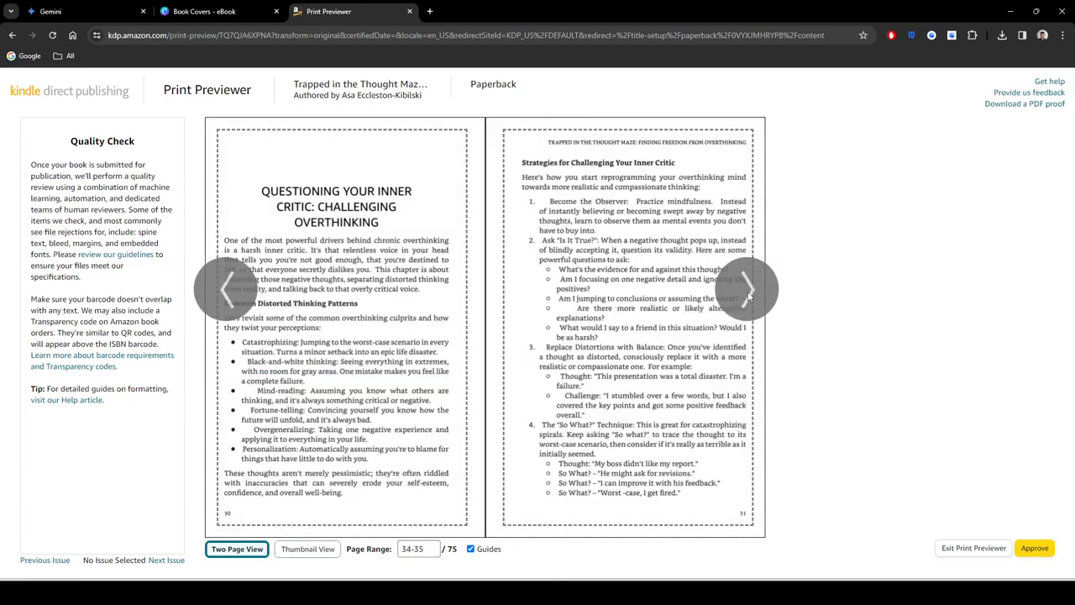
click(749, 293)
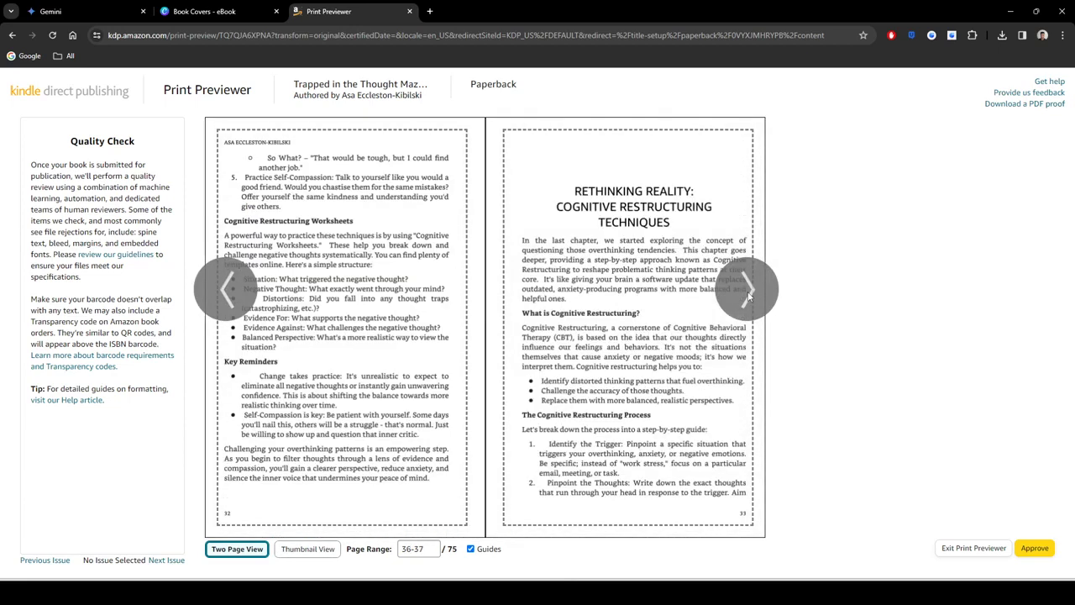
click(748, 292)
click(748, 292)
click(749, 292)
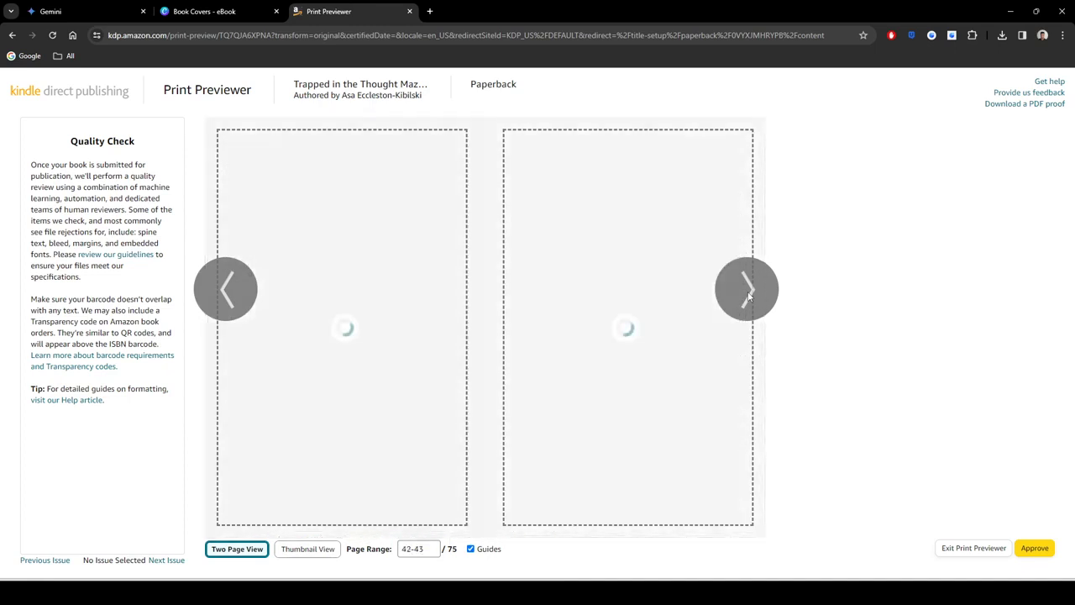
click(748, 292)
click(748, 292)
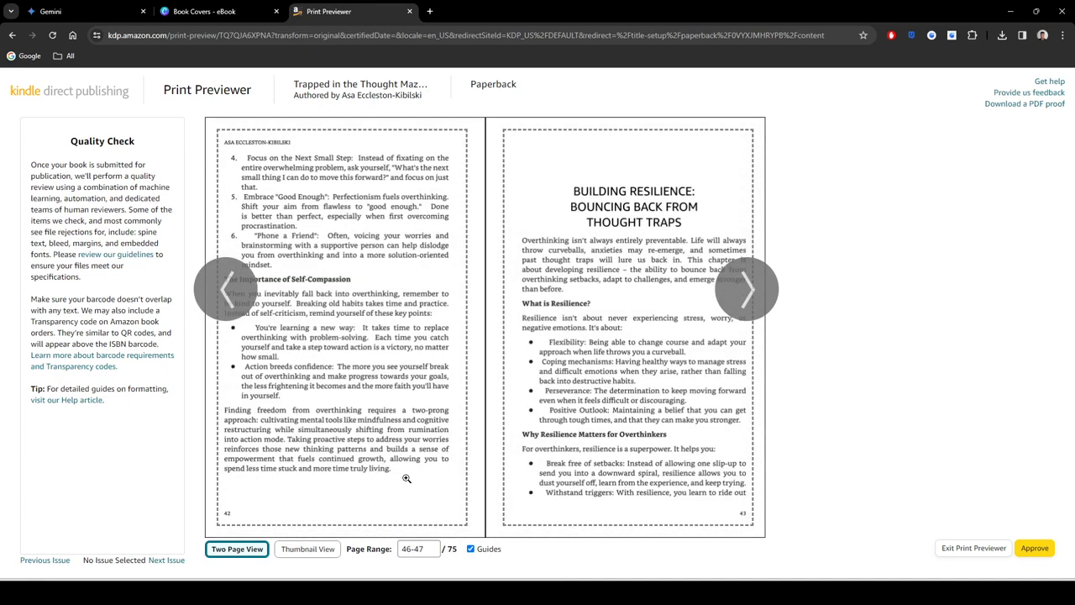
Step: Show all pages as thumbnails, open pages 62-63 from them, and check the final chapters through pages 74-75
click(318, 555)
scroll(683, 361, down, 4)
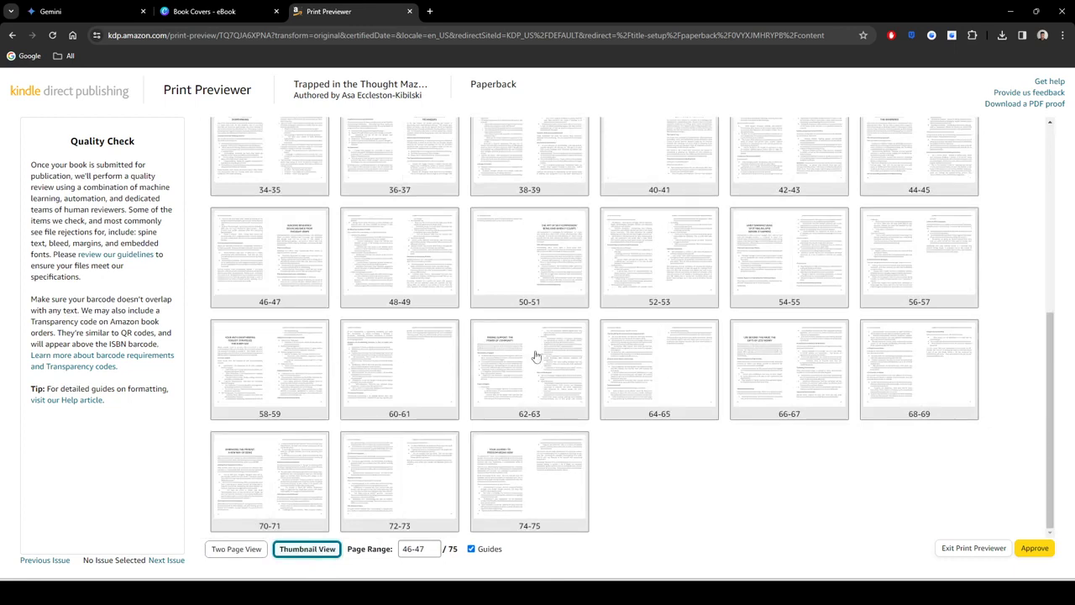
click(523, 372)
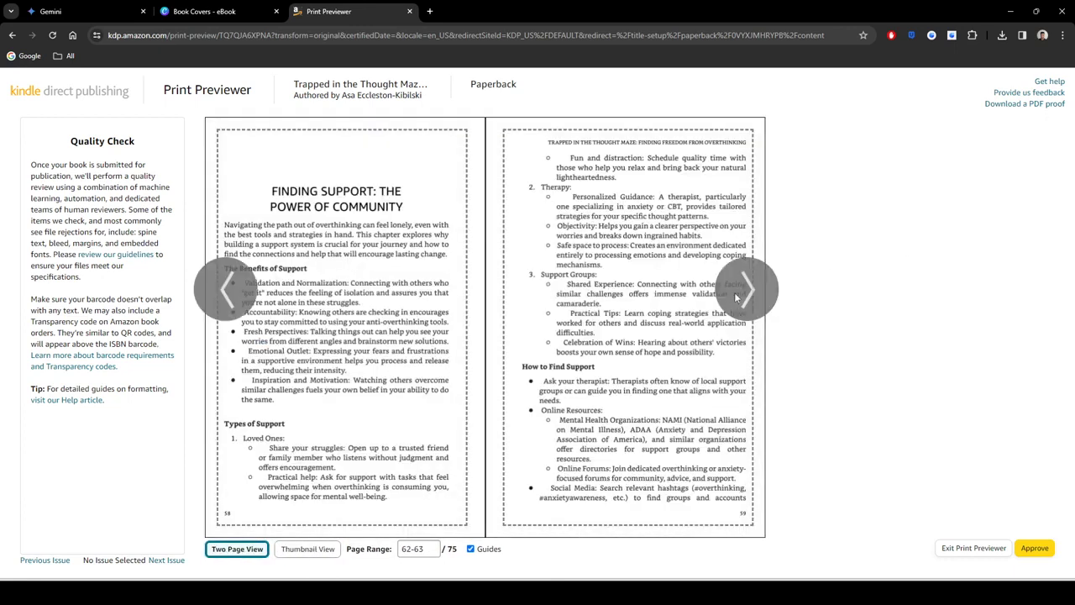
click(751, 290)
click(750, 290)
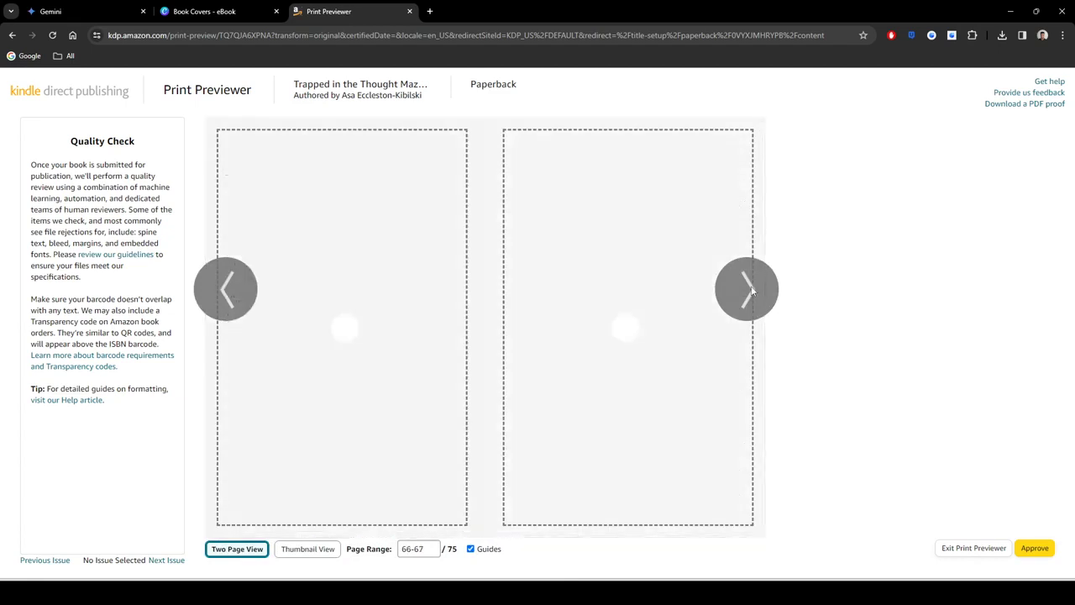
click(750, 290)
click(750, 289)
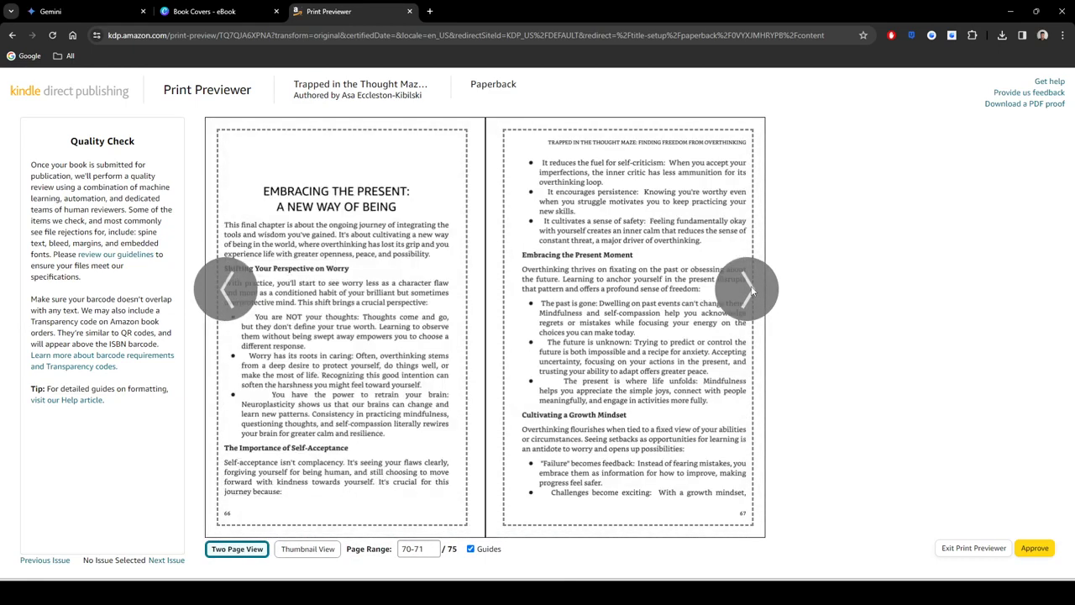
click(750, 290)
click(750, 289)
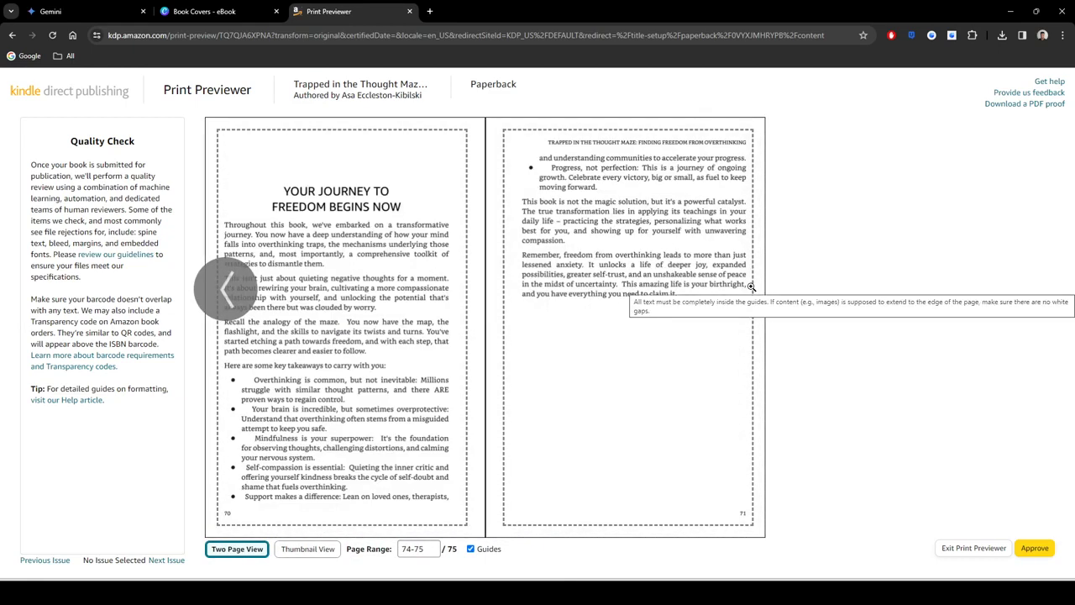
Step: Approve the print preview and review the manuscript, cover, AI-generated content and printing cost summary on the paperback content page
click(1045, 546)
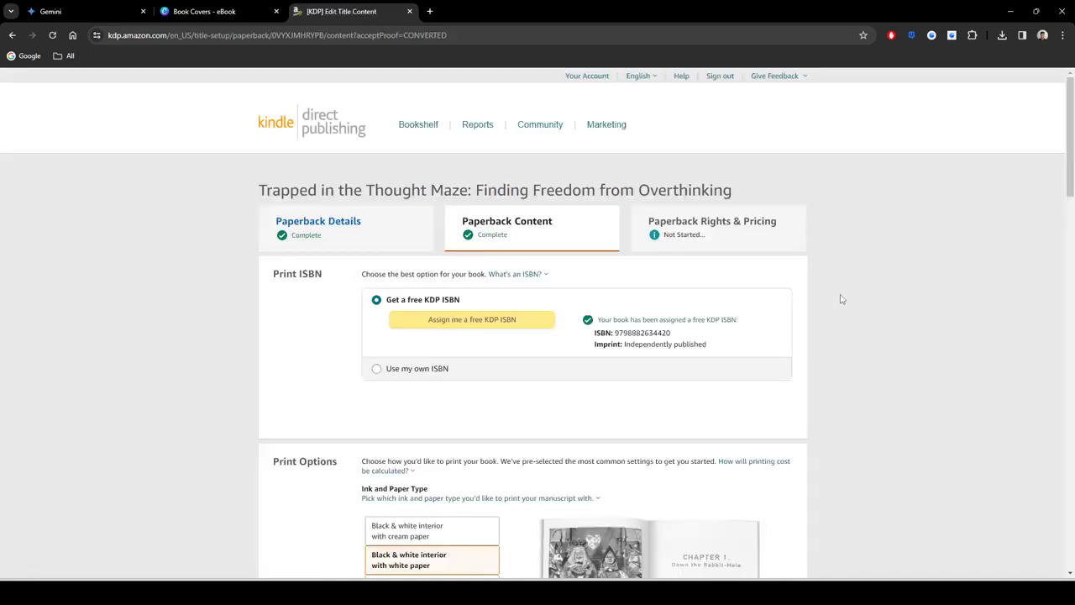
scroll(842, 299, down, 5)
scroll(871, 343, up, 3)
scroll(854, 367, down, 9)
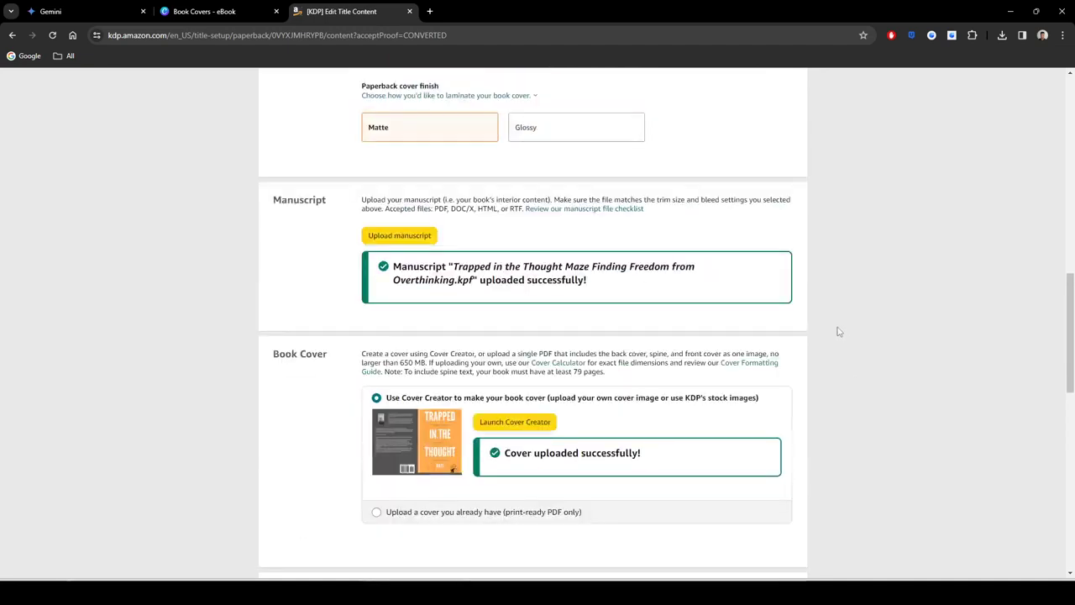
scroll(811, 332, down, 3)
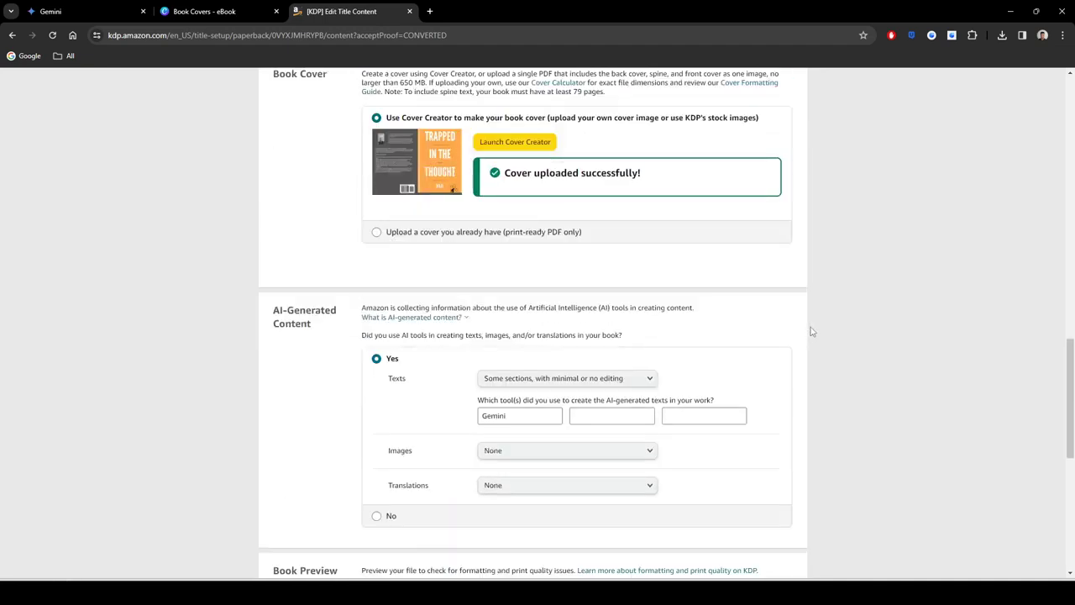
scroll(811, 332, down, 2)
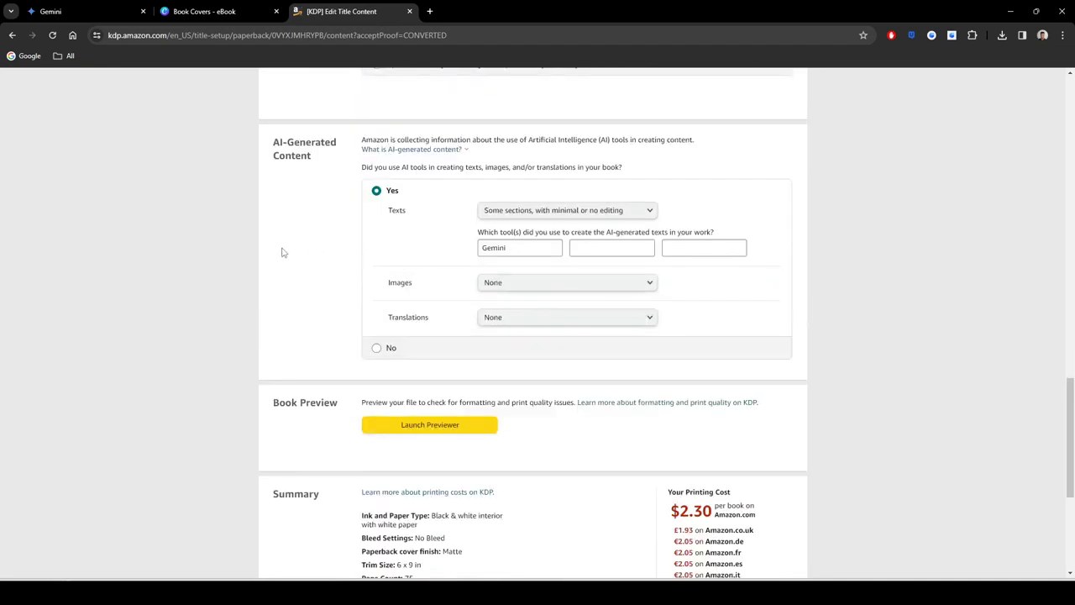
scroll(294, 258, down, 1)
scroll(474, 277, up, 1)
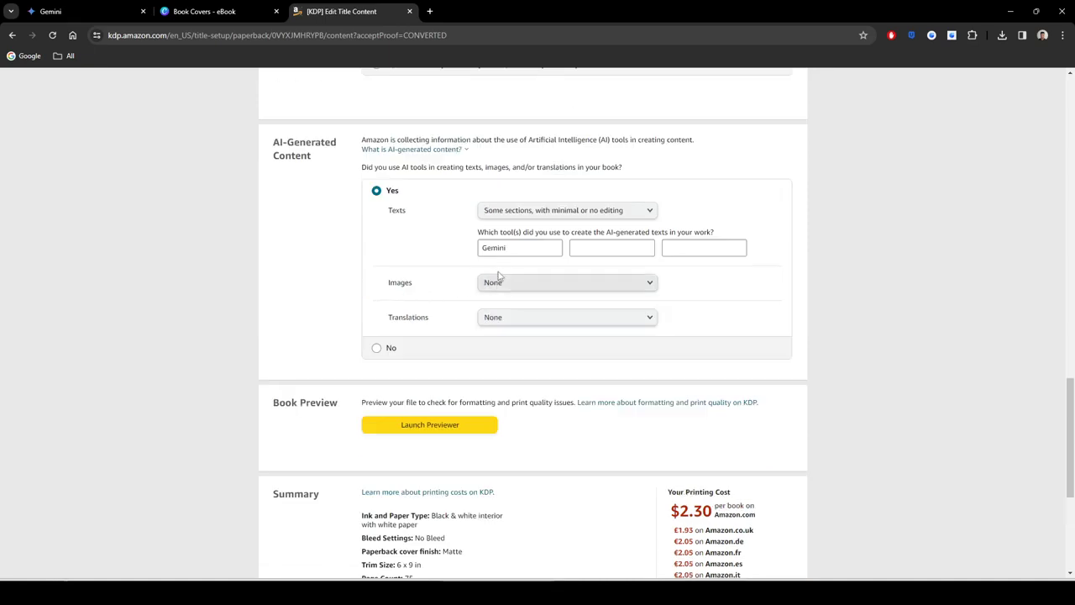
scroll(303, 298, up, 3)
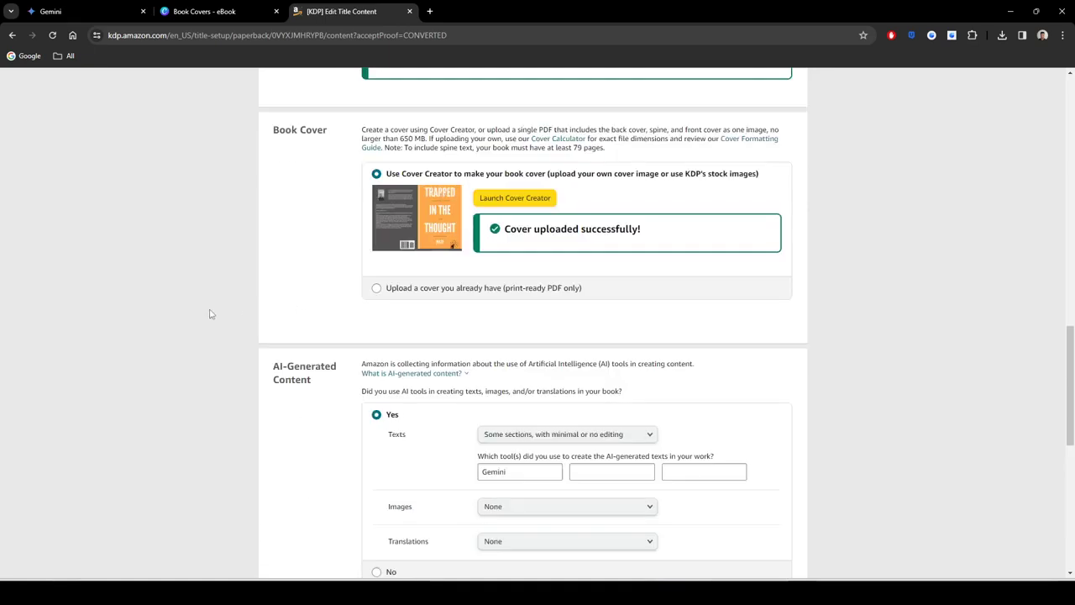
scroll(211, 314, down, 4)
scroll(756, 424, down, 1)
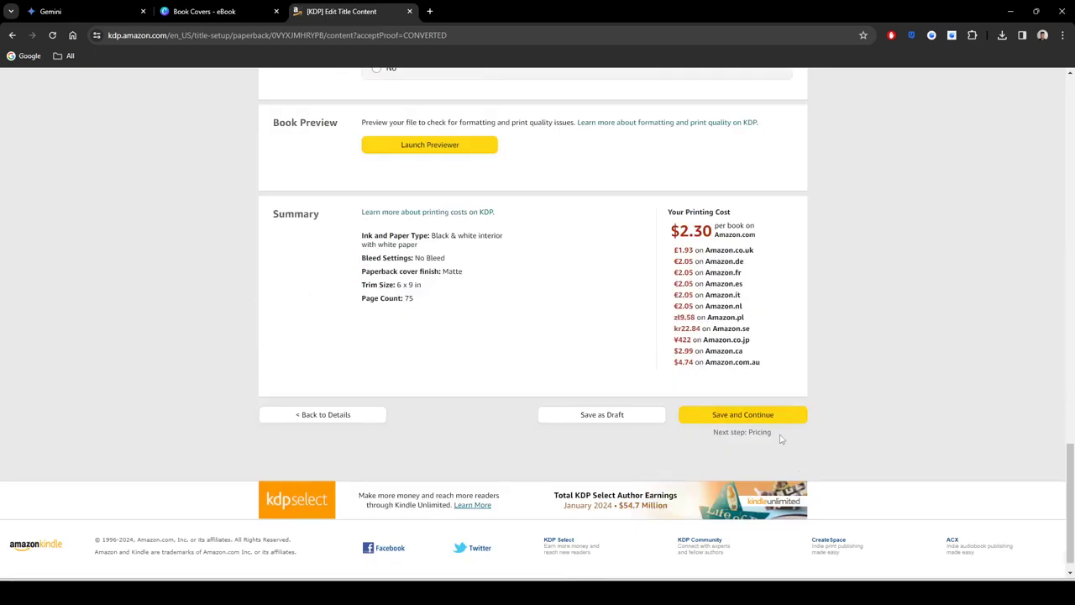
Step: Save the paperback content, continue to Paperback Rights & Pricing, and look over the territories, primary marketplace and list price sections
click(760, 415)
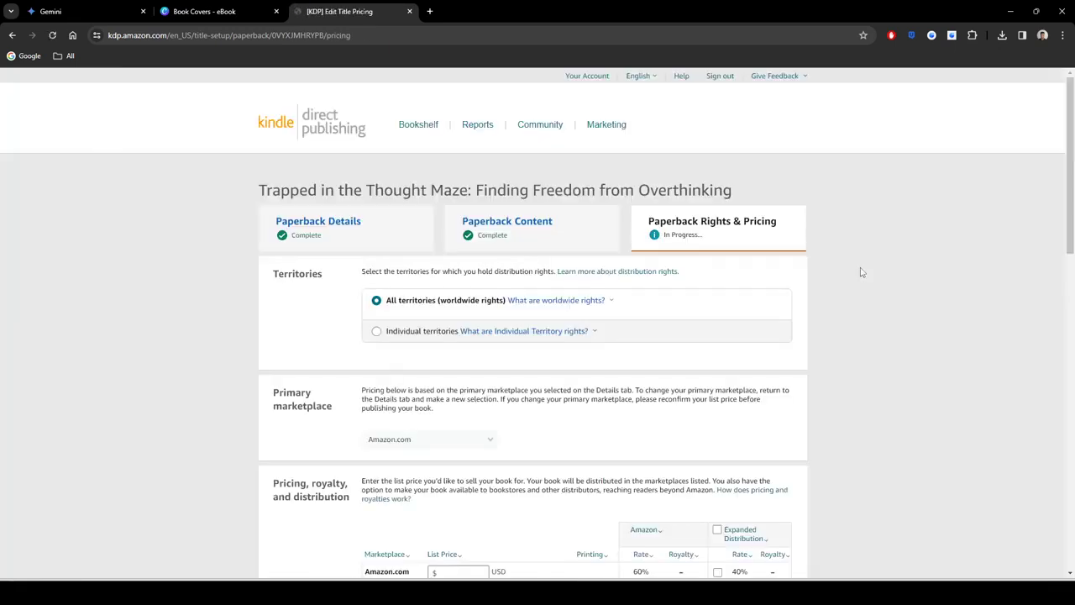
scroll(809, 293, down, 3)
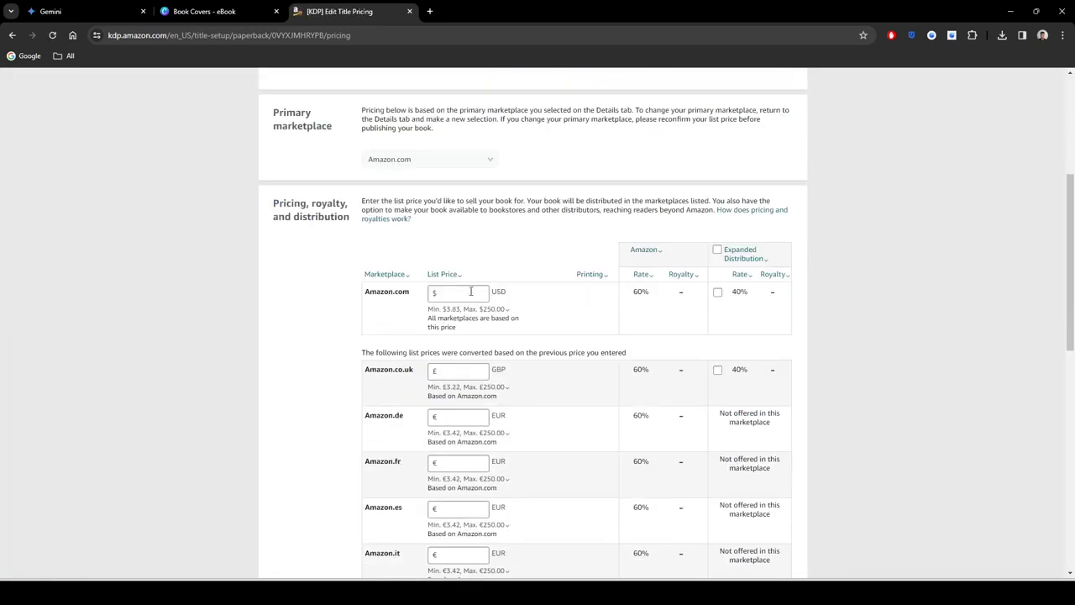
scroll(514, 227, up, 2)
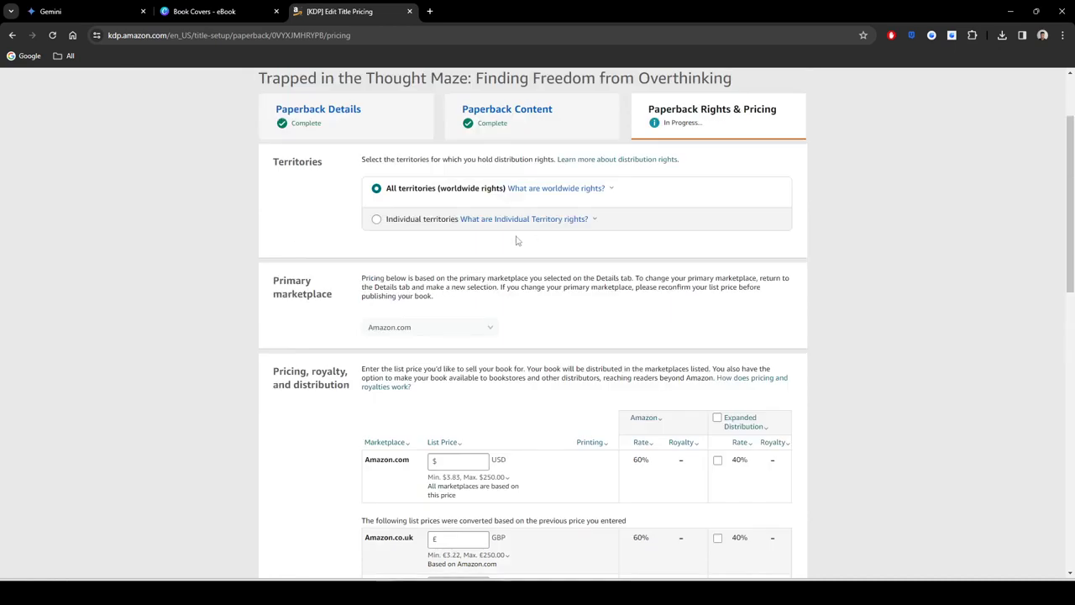
Step: Enable Expanded Distribution for the paperback in the Amazon.com and Amazon.co.uk marketplaces
scroll(449, 263, up, 1)
scroll(461, 277, down, 3)
click(474, 294)
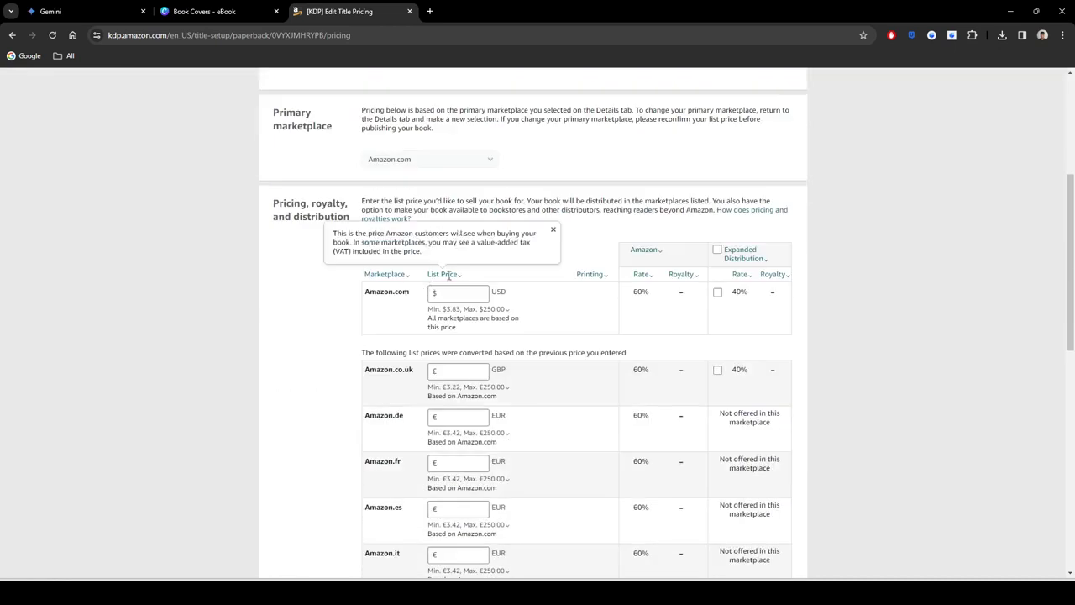
click(469, 293)
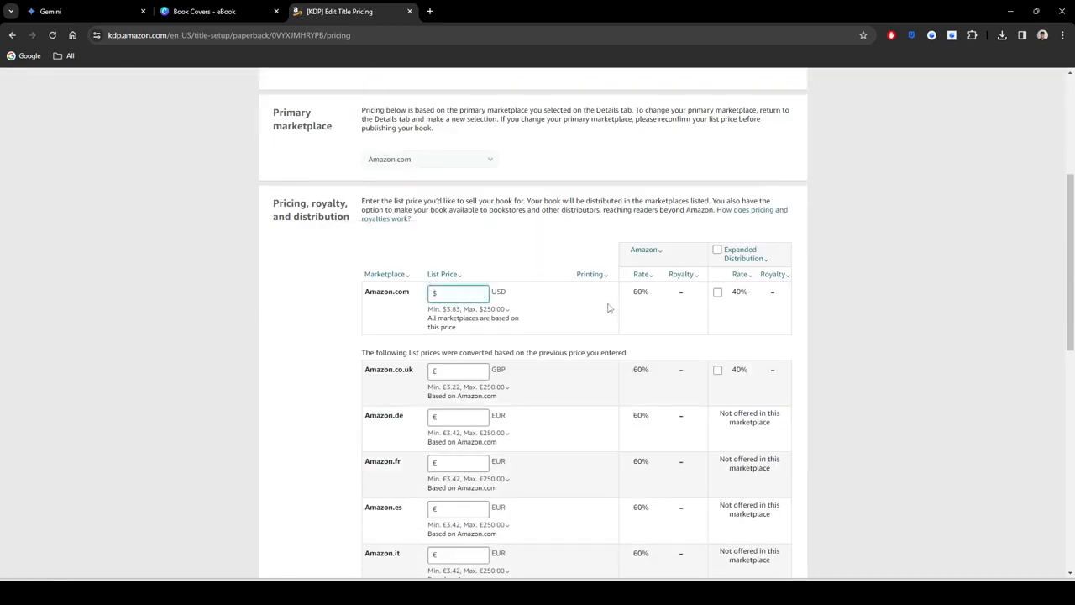
click(460, 309)
click(906, 303)
click(718, 251)
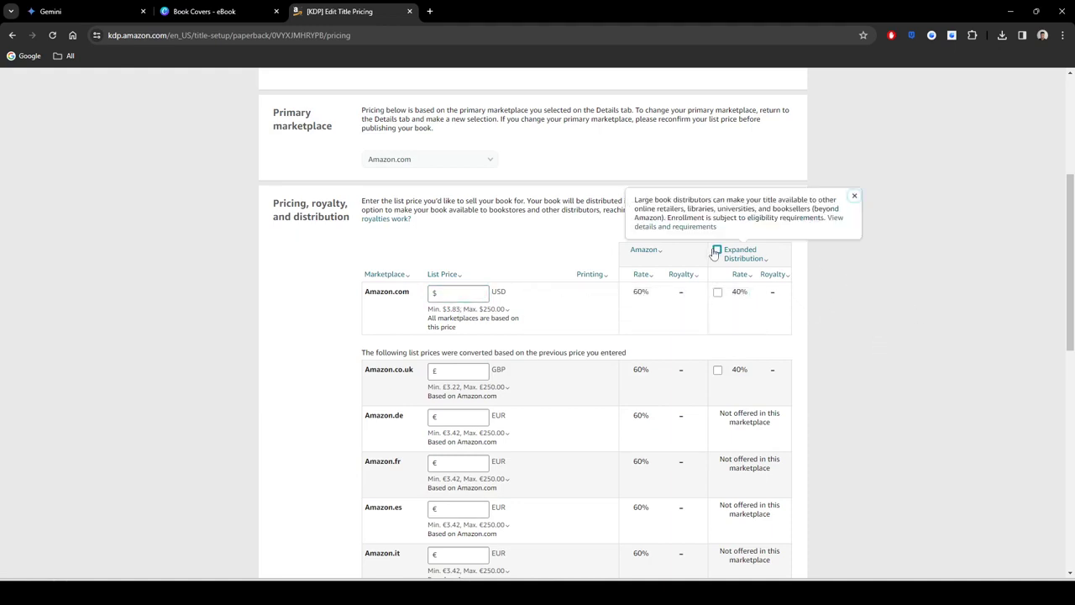
click(718, 251)
Step: Set the paperback's Amazon.com list price to 6.99 USD and check the resulting royalty
click(464, 293)
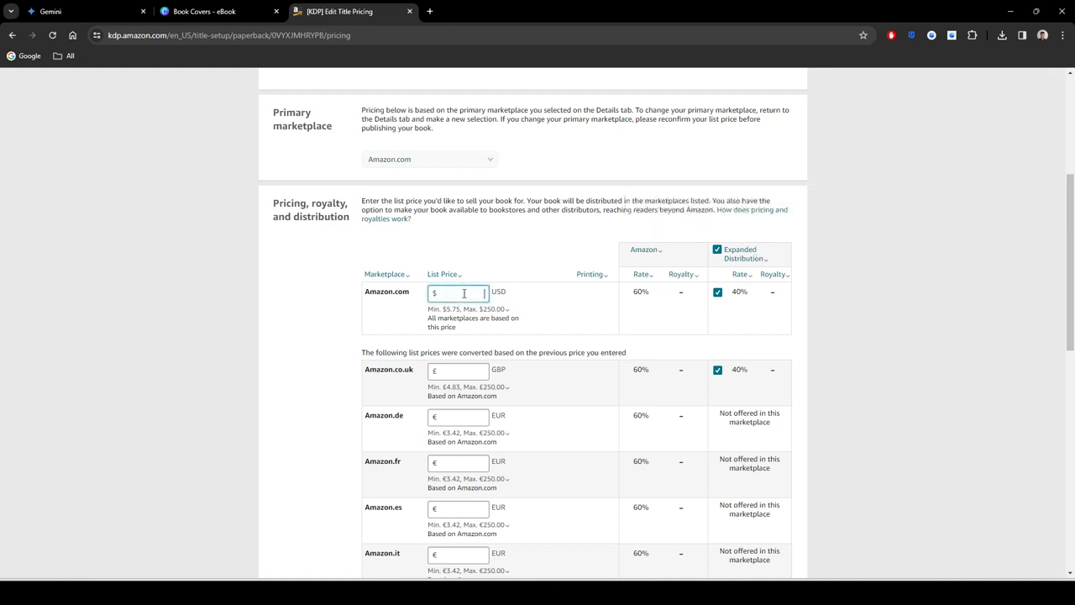
text(6.99)
click(269, 324)
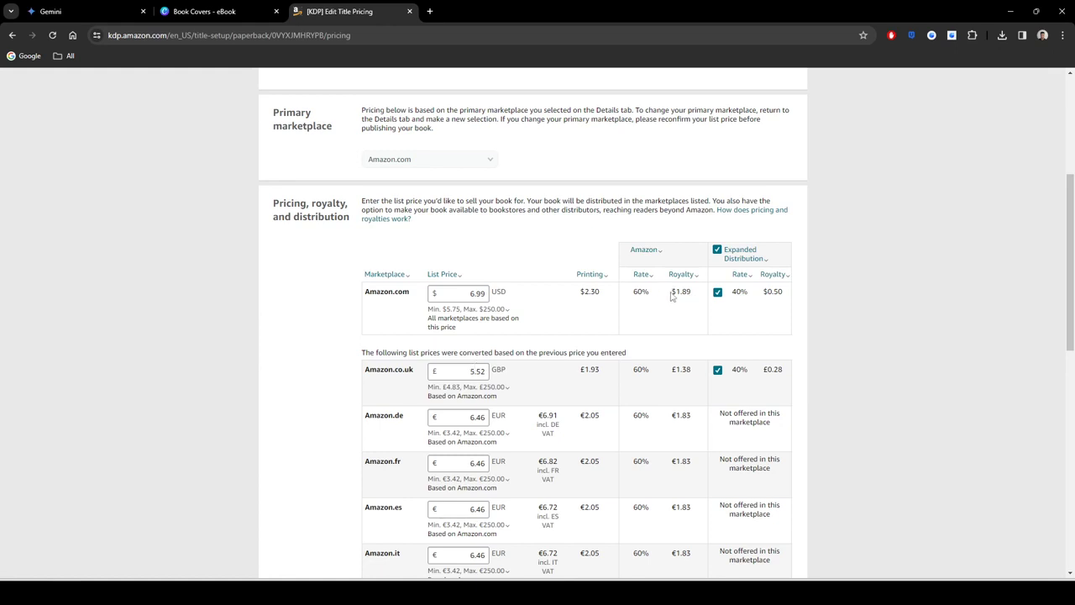
drag(669, 292, 693, 294)
click(905, 315)
Step: Set the paperback's Amazon.co.uk list price to 5.49 GBP
scroll(470, 370, down, 2)
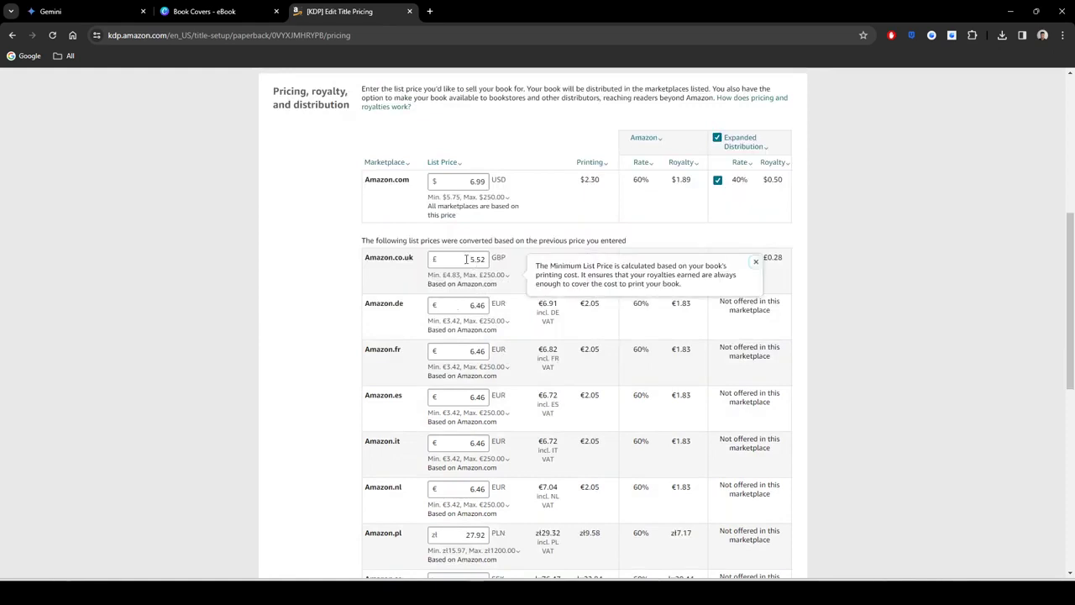
click(462, 260)
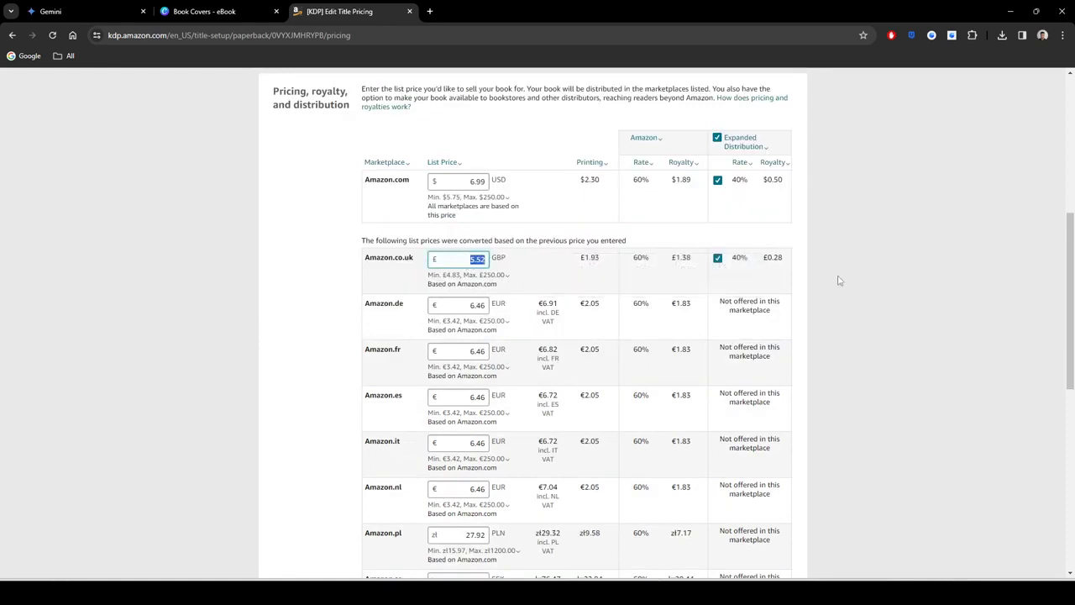
text(5.49)
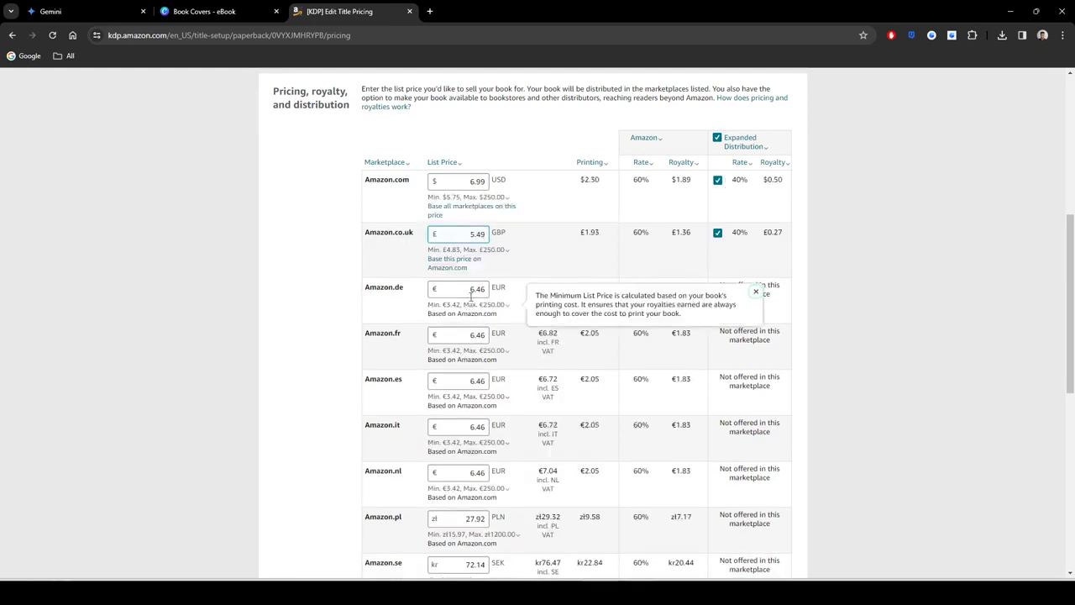
key(Tab)
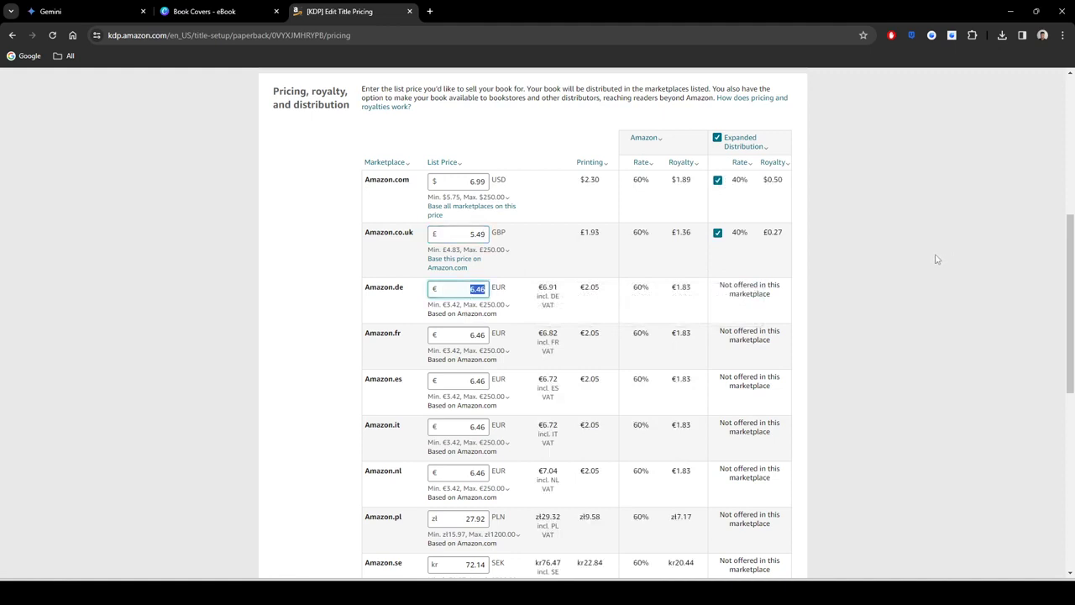
click(761, 189)
Step: Set the list prices for Amazon.de, Amazon.fr, Amazon.es, Amazon.it and Amazon.nl to 6.49 EUR each
scroll(860, 328, down, 1)
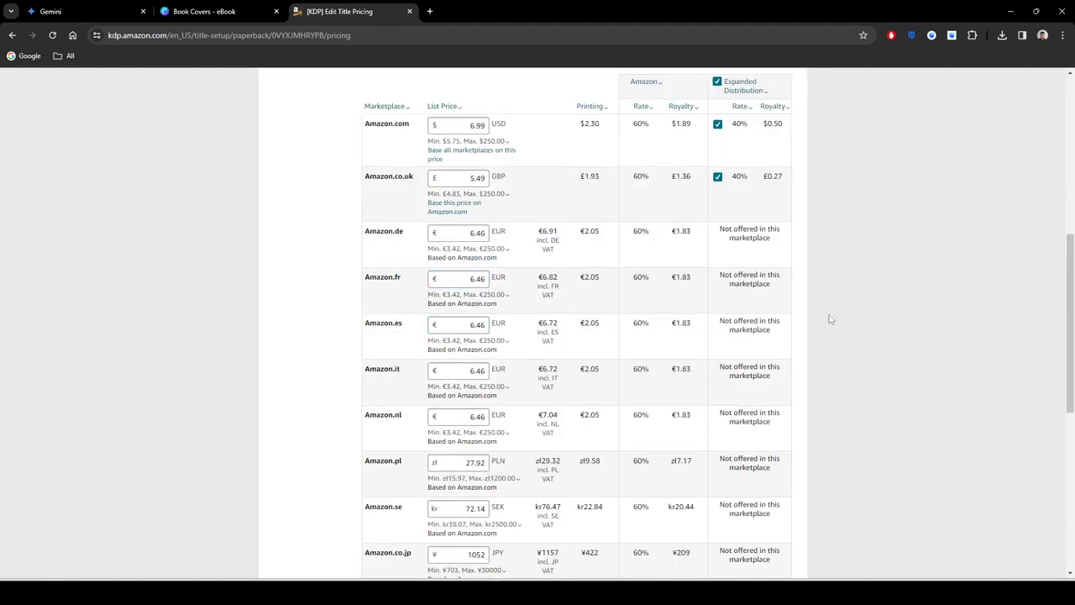
click(489, 247)
click(294, 263)
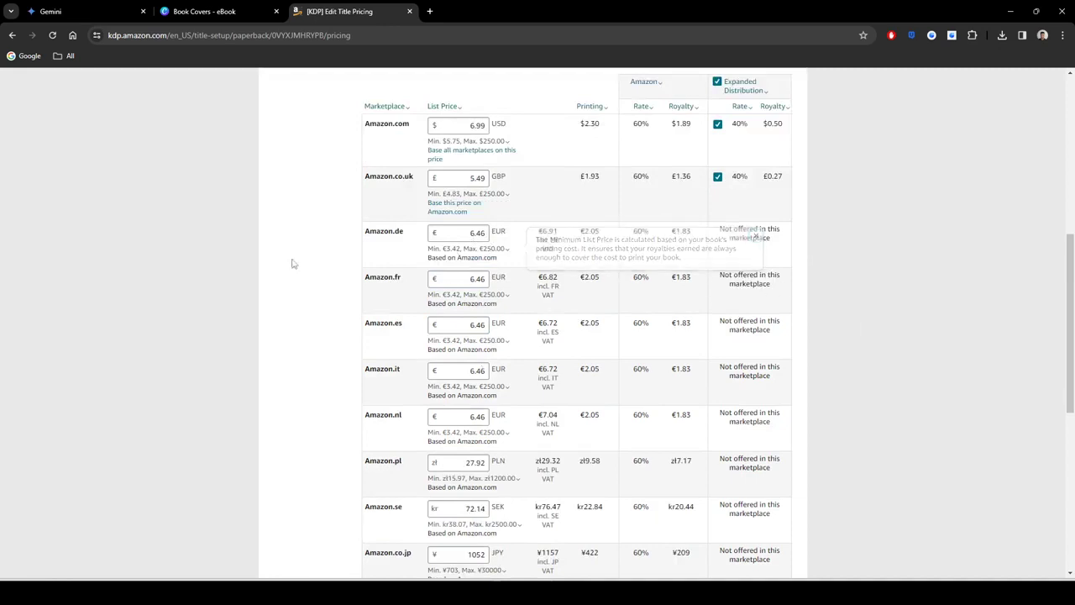
double_click(460, 235)
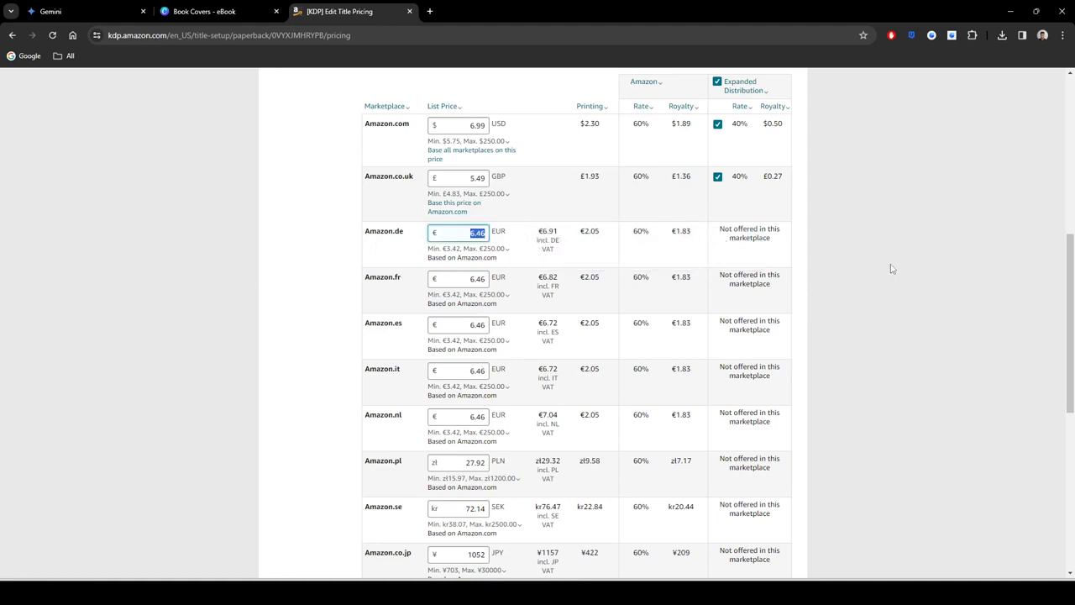
text(6.49)
key(Tab)
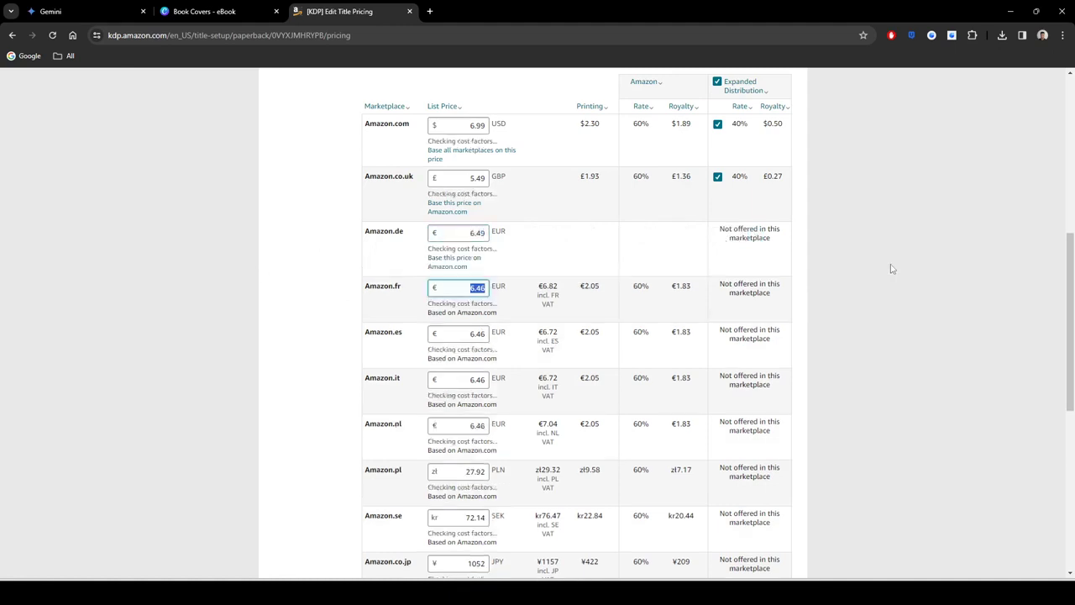
text(6.49)
key(Tab)
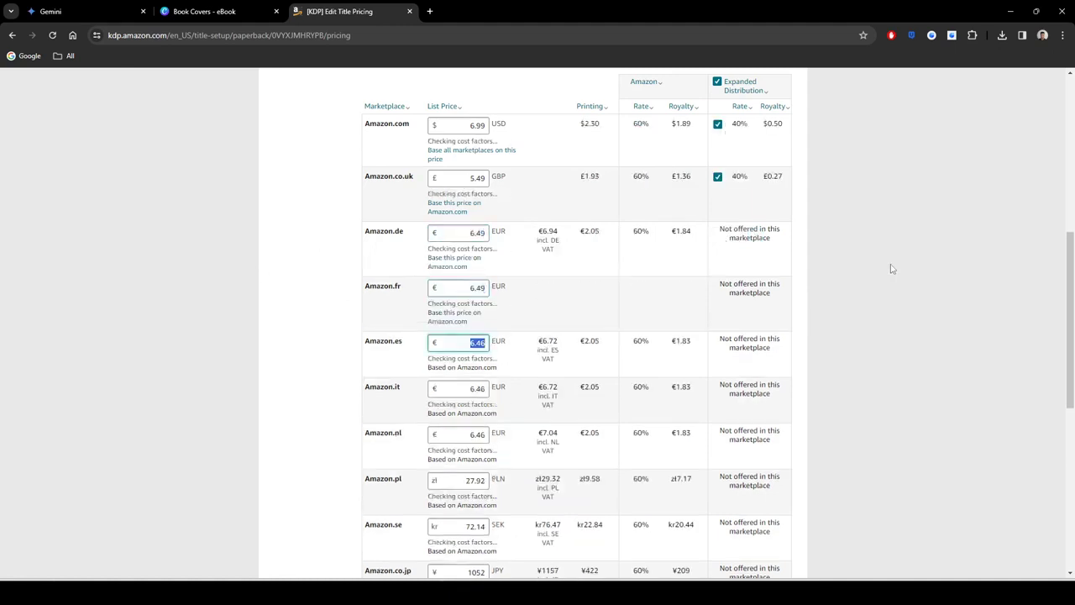
text(6.49)
key(Tab)
text(6.49)
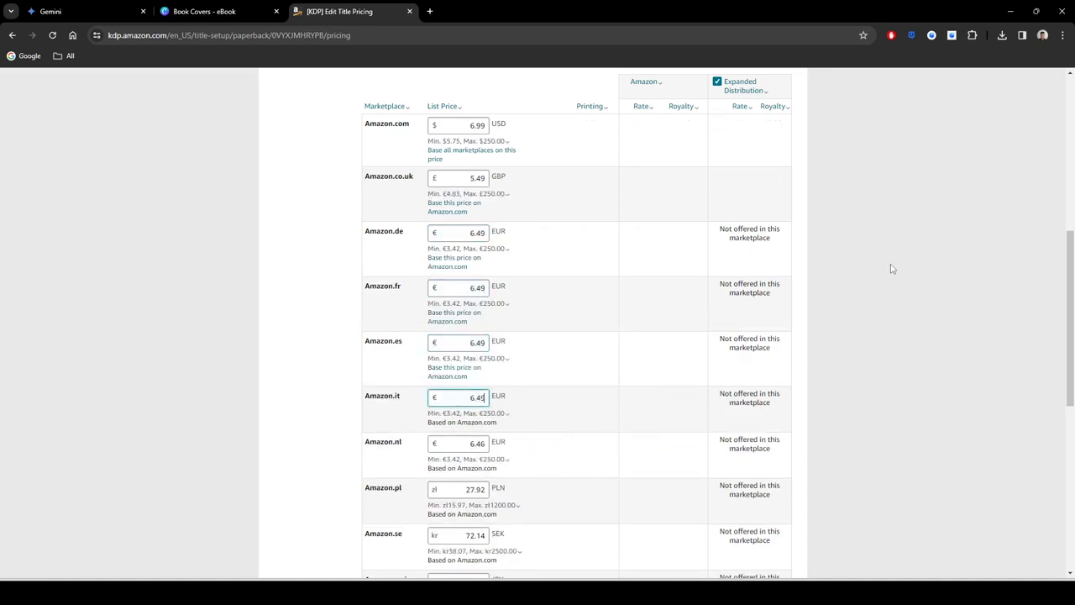
key(Tab)
text(6.49)
key(Tab)
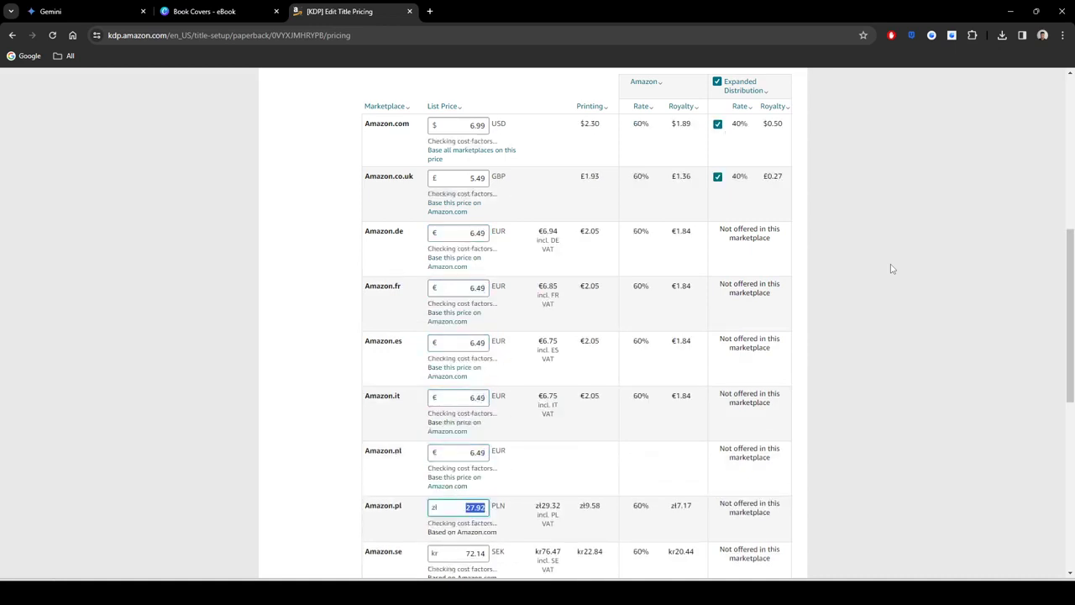
Step: Review the list prices and royalties of all marketplaces, plus the terms and book proof sections
scroll(892, 307, down, 3)
click(890, 334)
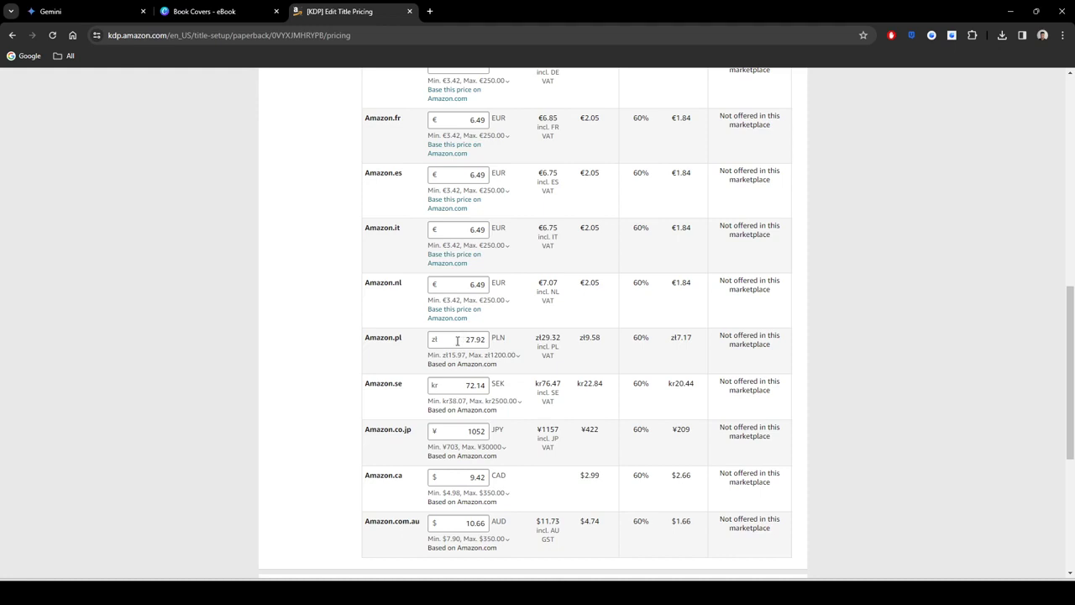
scroll(329, 365, down, 2)
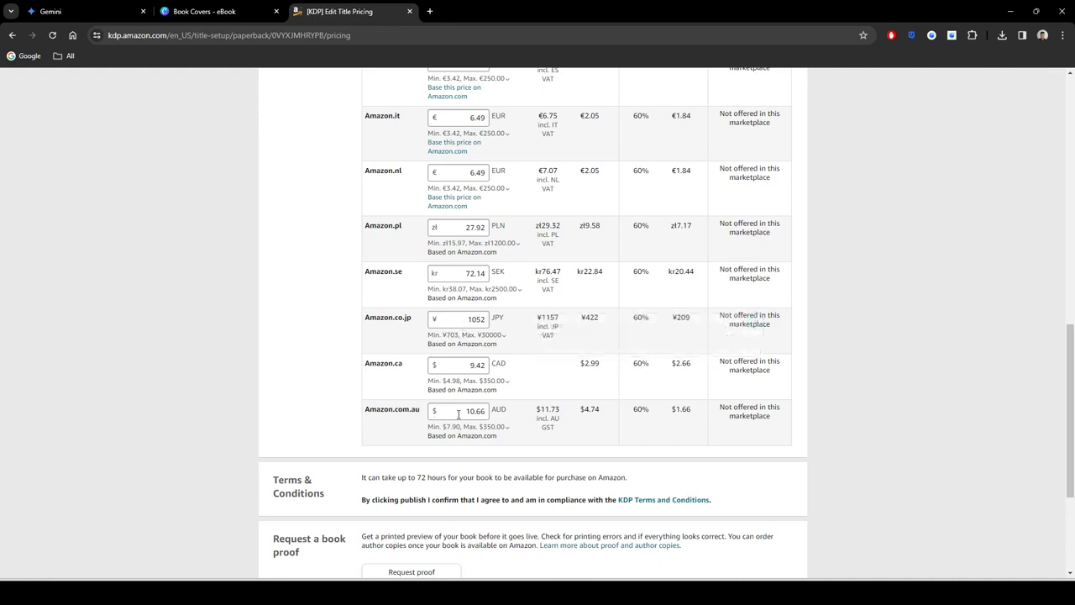
scroll(303, 353, up, 5)
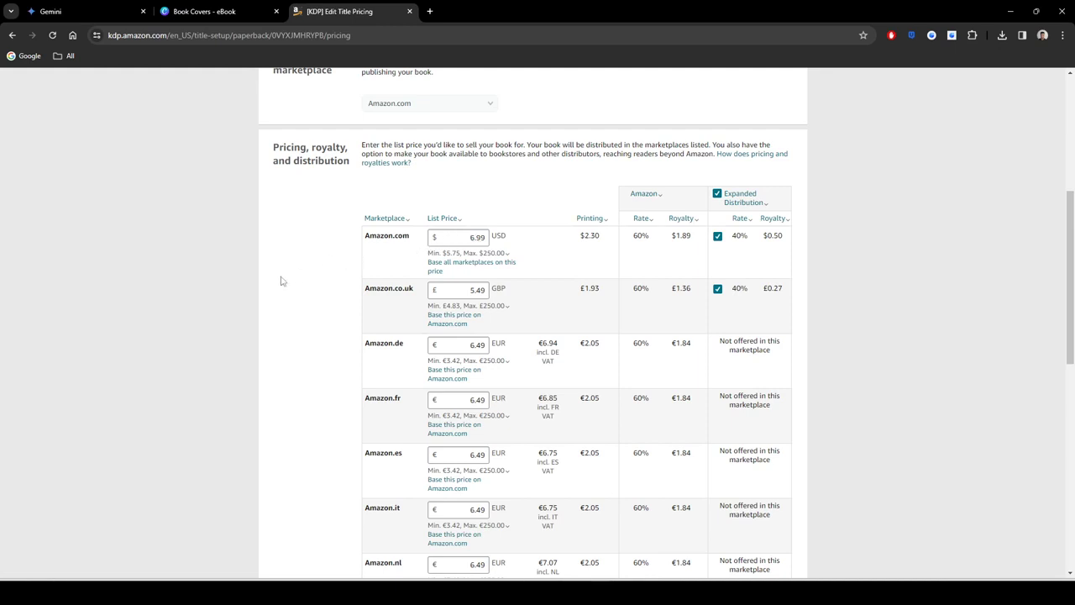
scroll(286, 285, down, 5)
scroll(338, 319, down, 2)
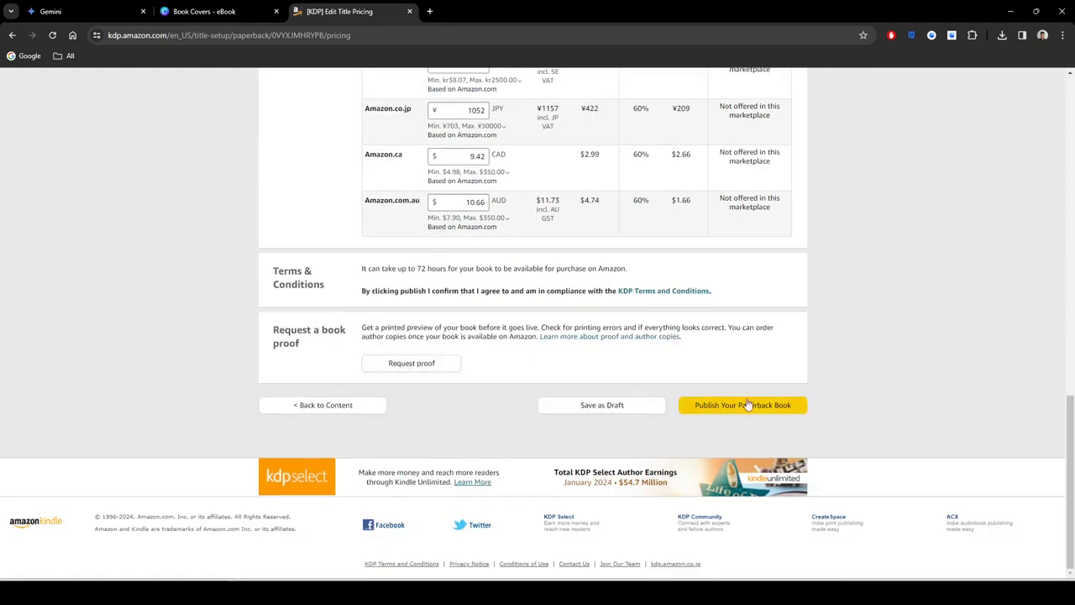
scroll(798, 403, up, 8)
Step: Publish the paperback book and close the submission confirmation to return to the Bookshelf
scroll(864, 338, down, 8)
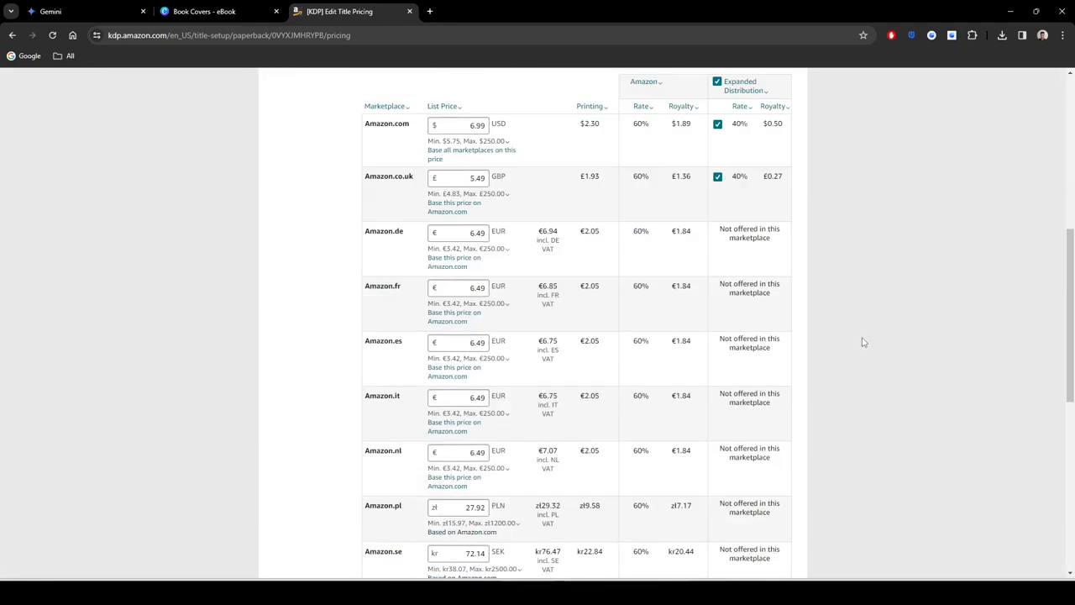
click(749, 405)
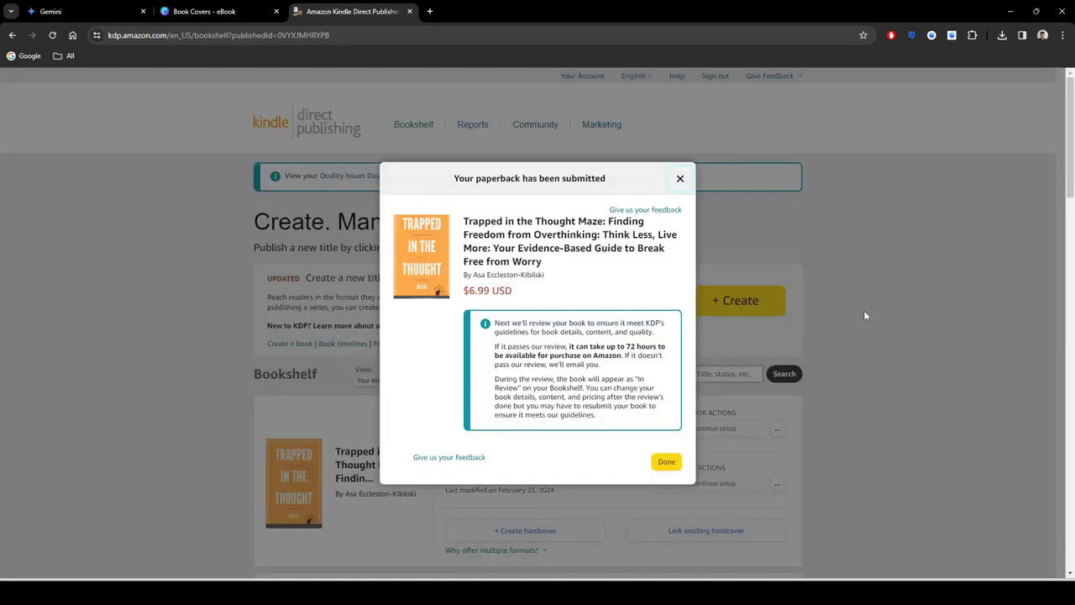
double_click(422, 300)
click(432, 317)
click(666, 463)
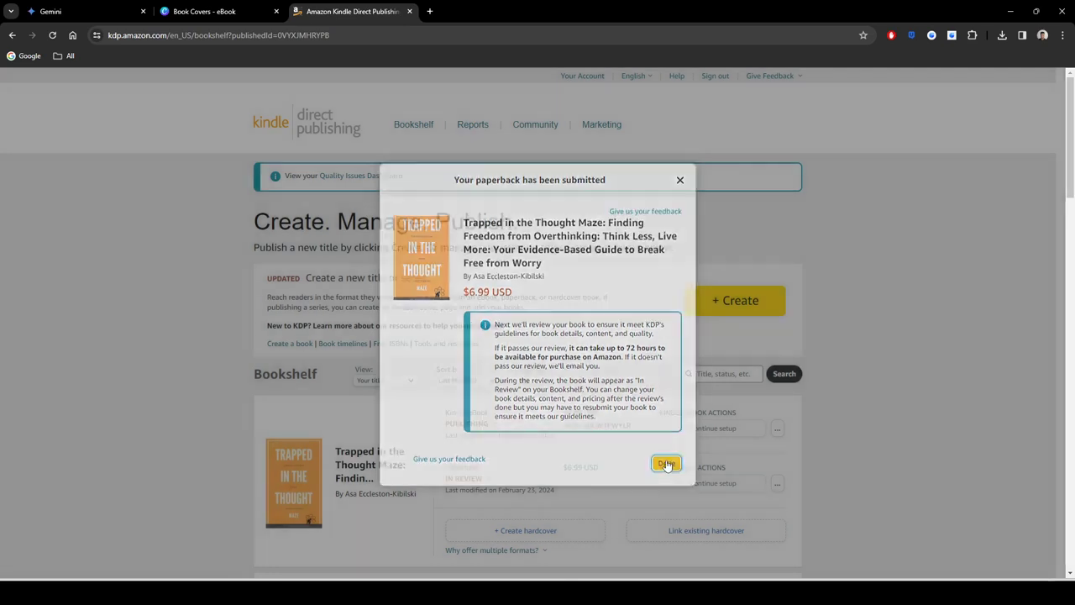